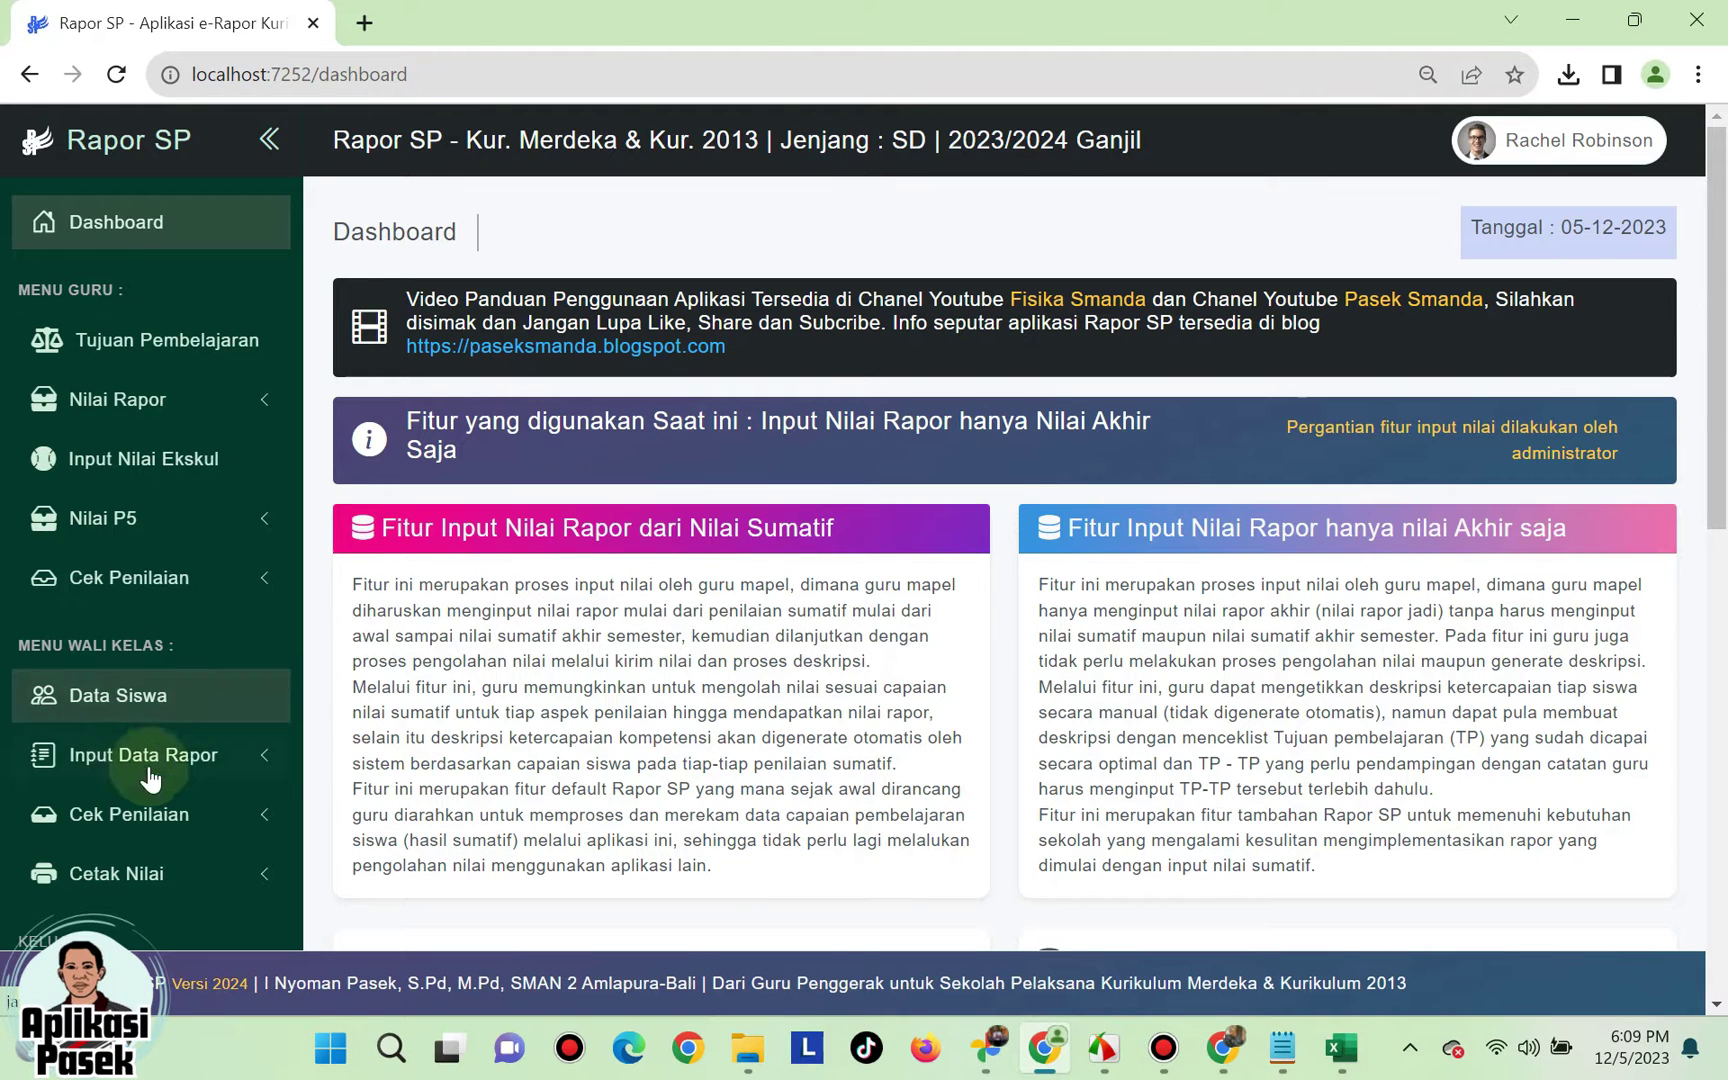
- Open the Kelas 4A Data Siswa list, view the first student's full details, then close them
{"action": "scroll", "coordinate": [212, 752], "scroll_direction": "down", "scroll_amount": 2}
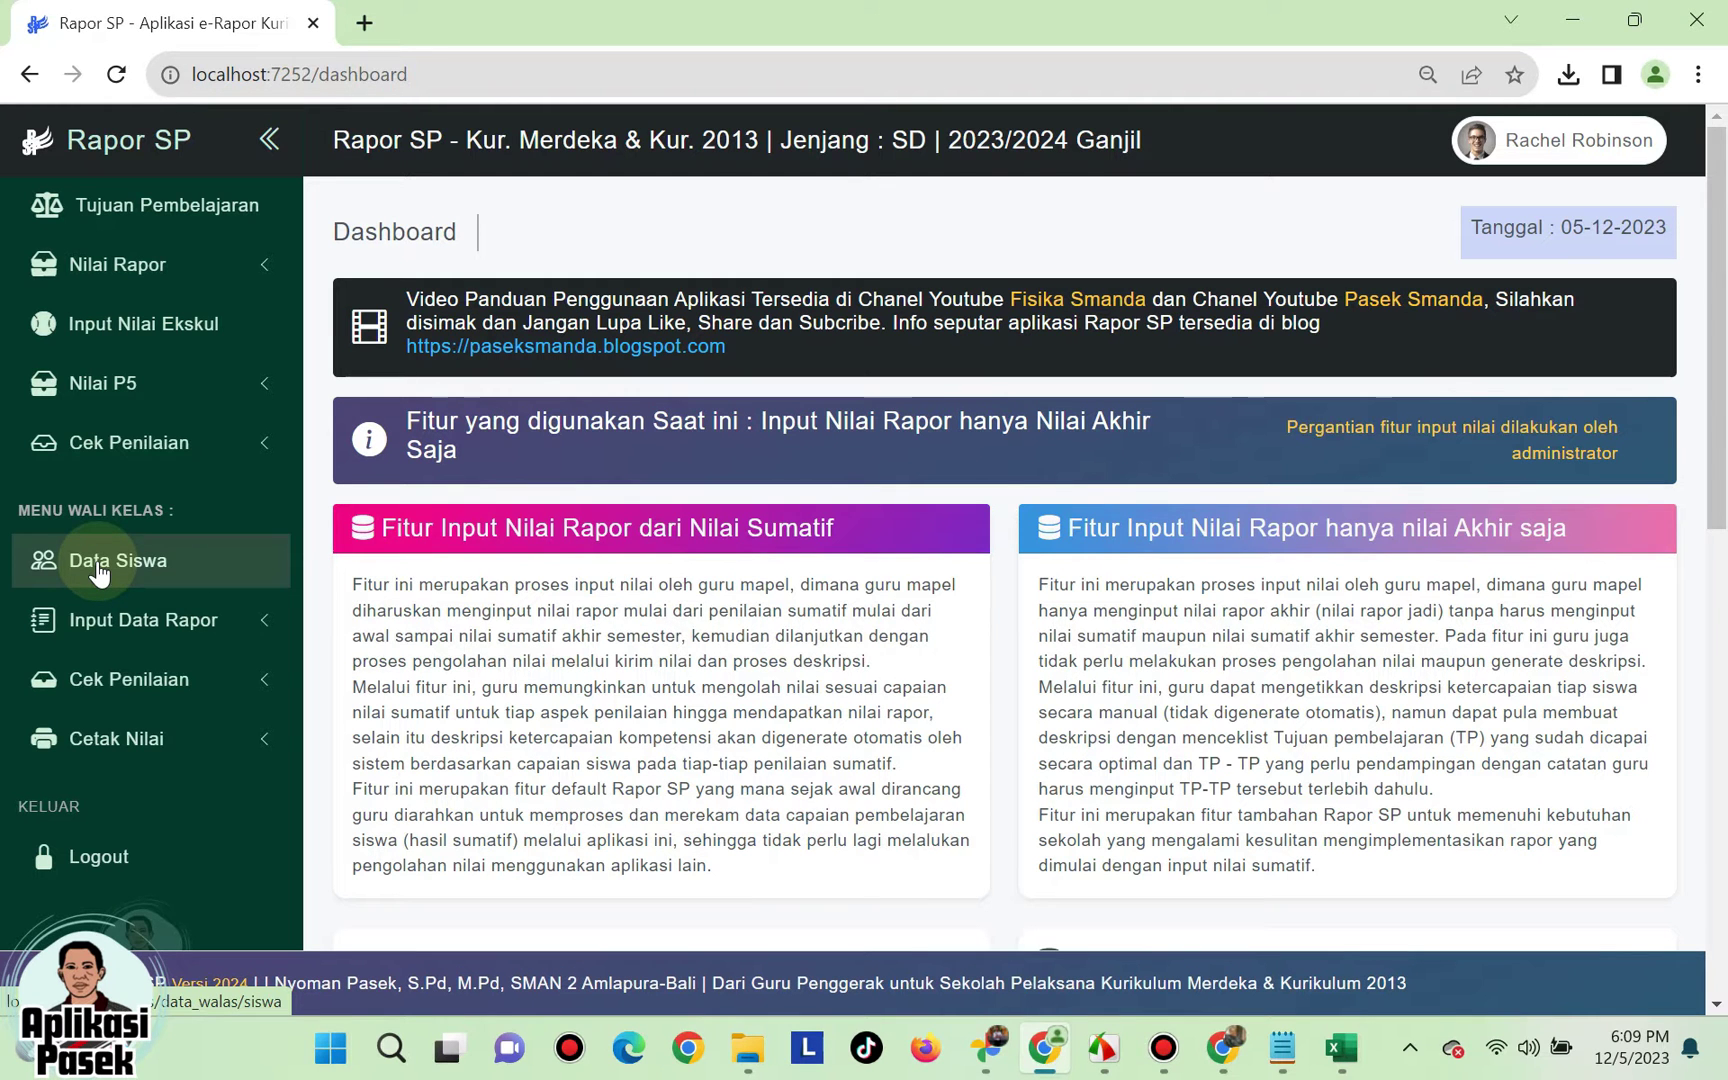
{"action": "left_click", "coordinate": [100, 566]}
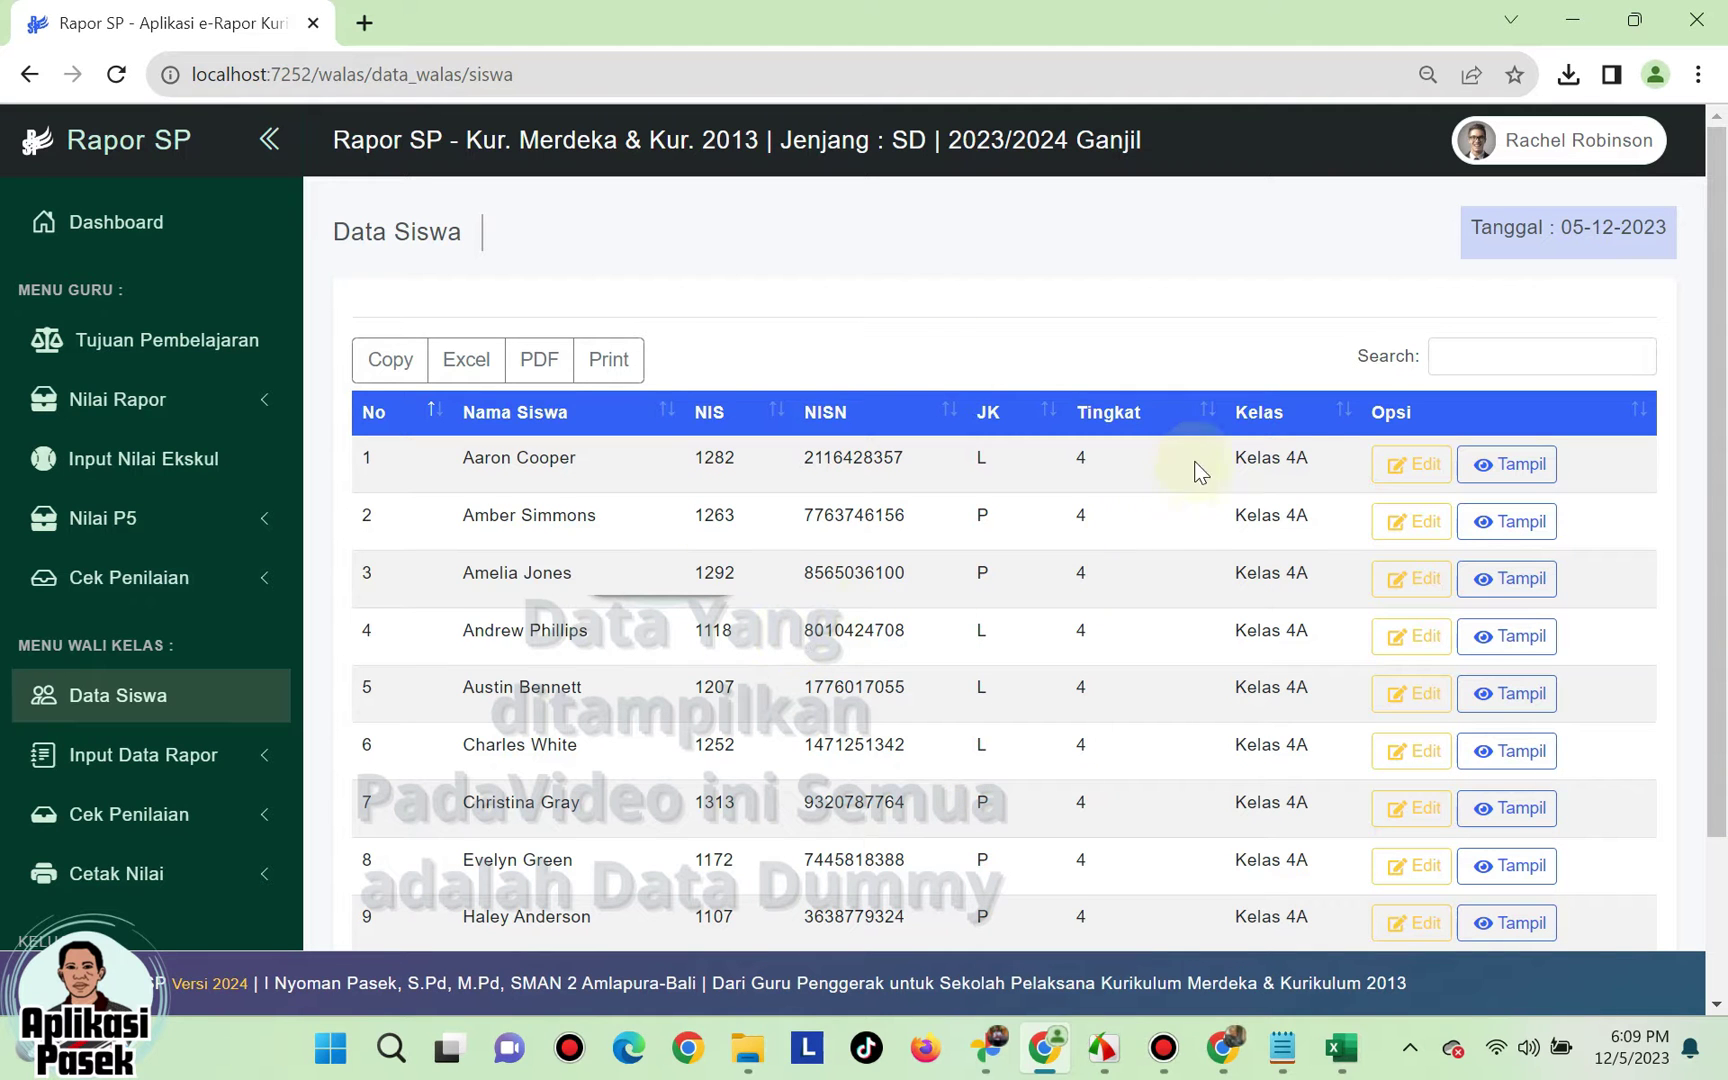
{"action": "left_click", "coordinate": [1513, 472]}
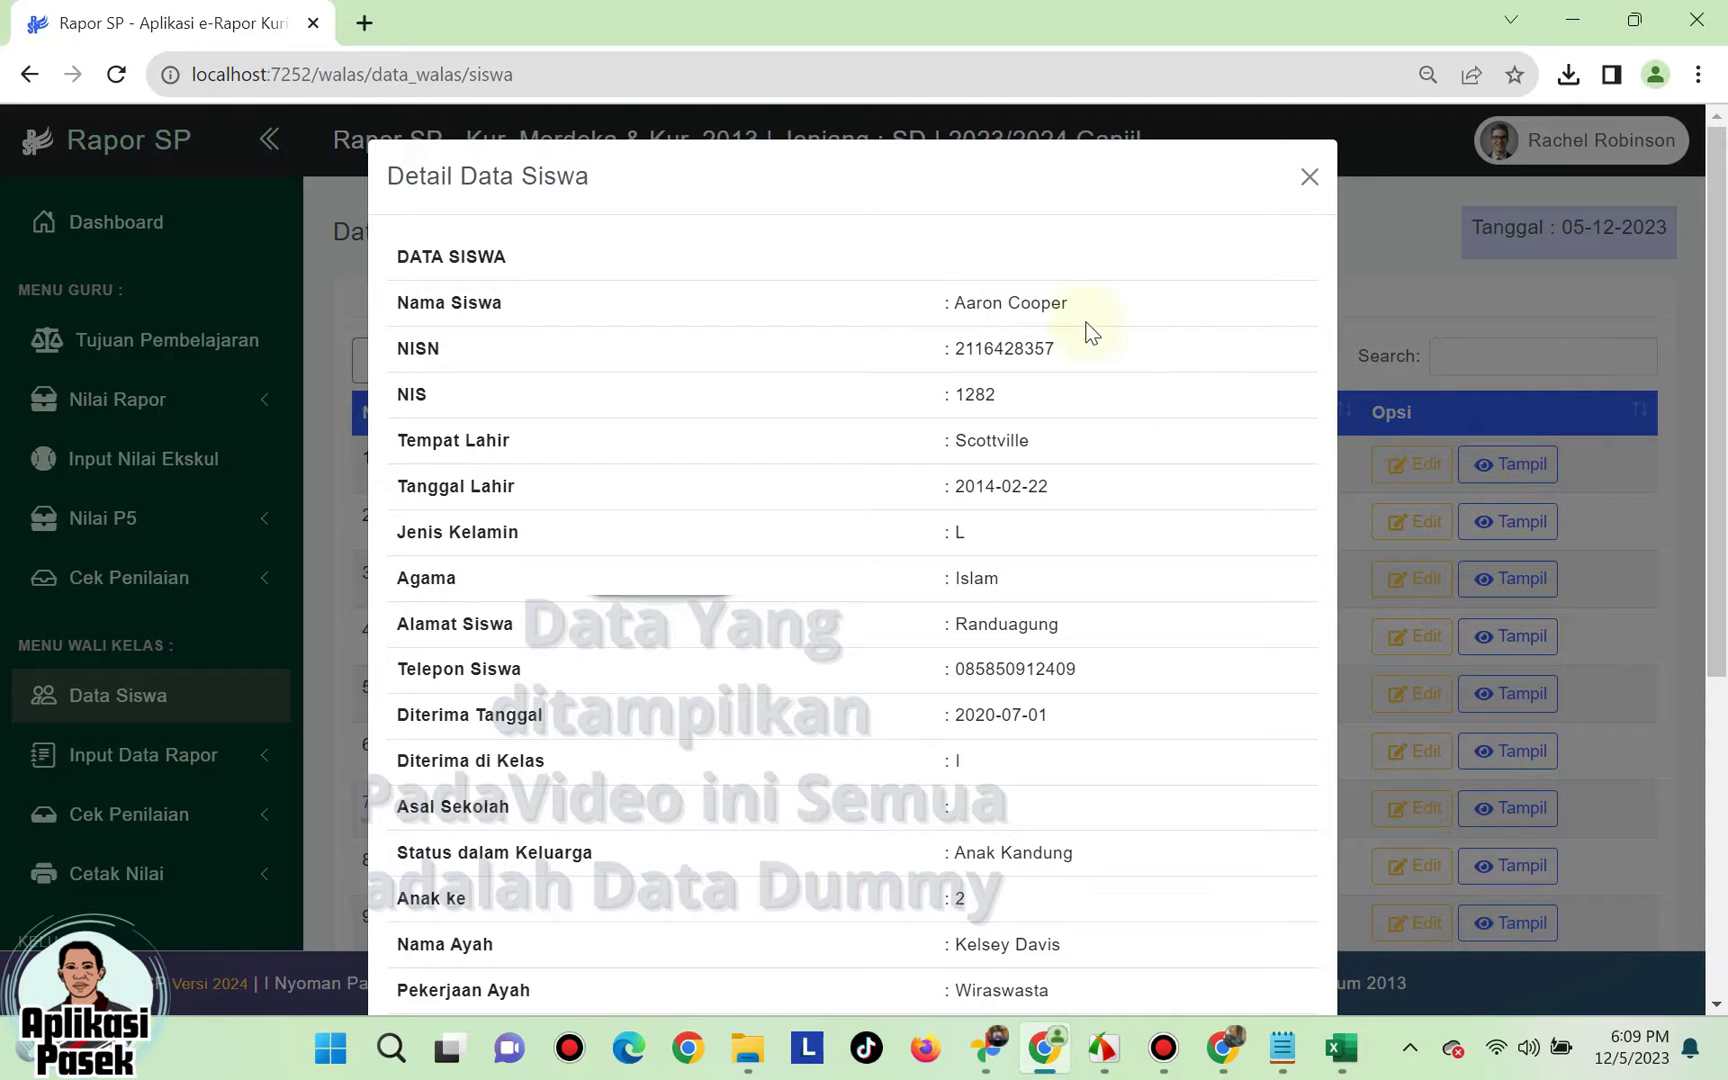
{"action": "scroll", "coordinate": [895, 721], "scroll_direction": "down", "scroll_amount": 5}
{"action": "left_click", "coordinate": [1277, 940]}
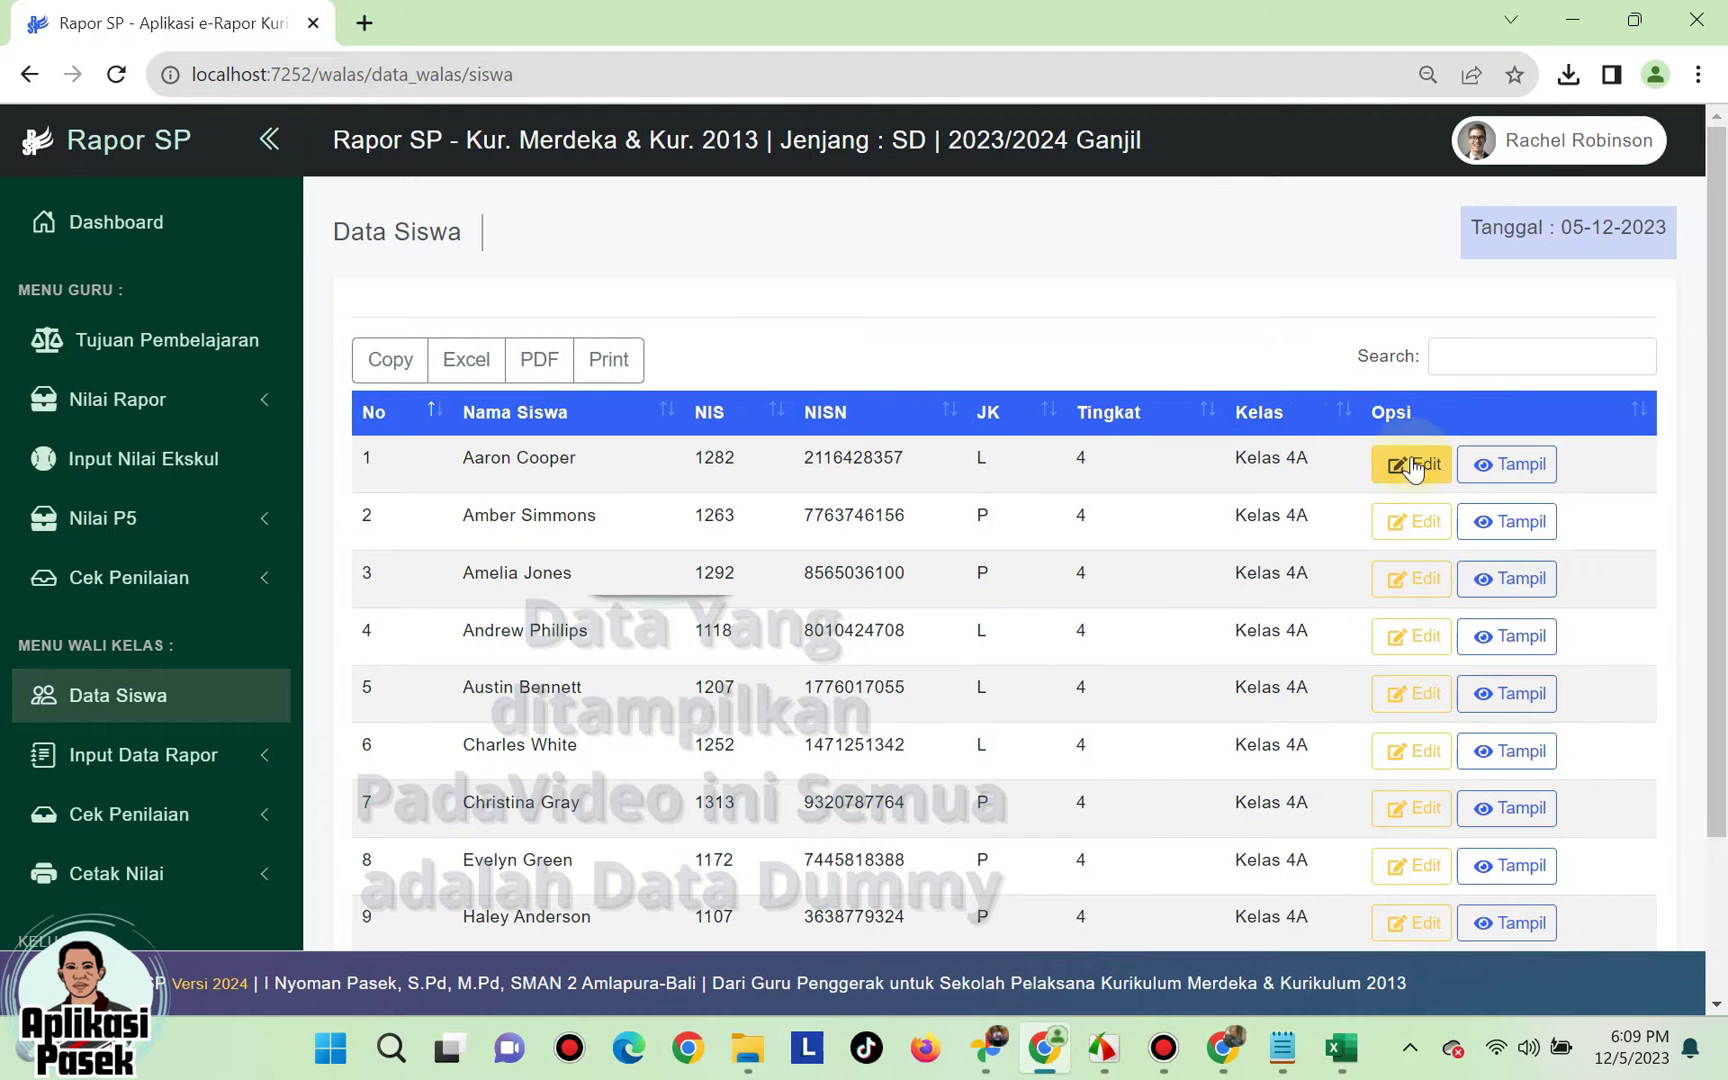
- Edit the first student, keeping family status Anak Kandung and entering previous school TK Swastyastu
{"action": "left_click", "coordinate": [1409, 472]}
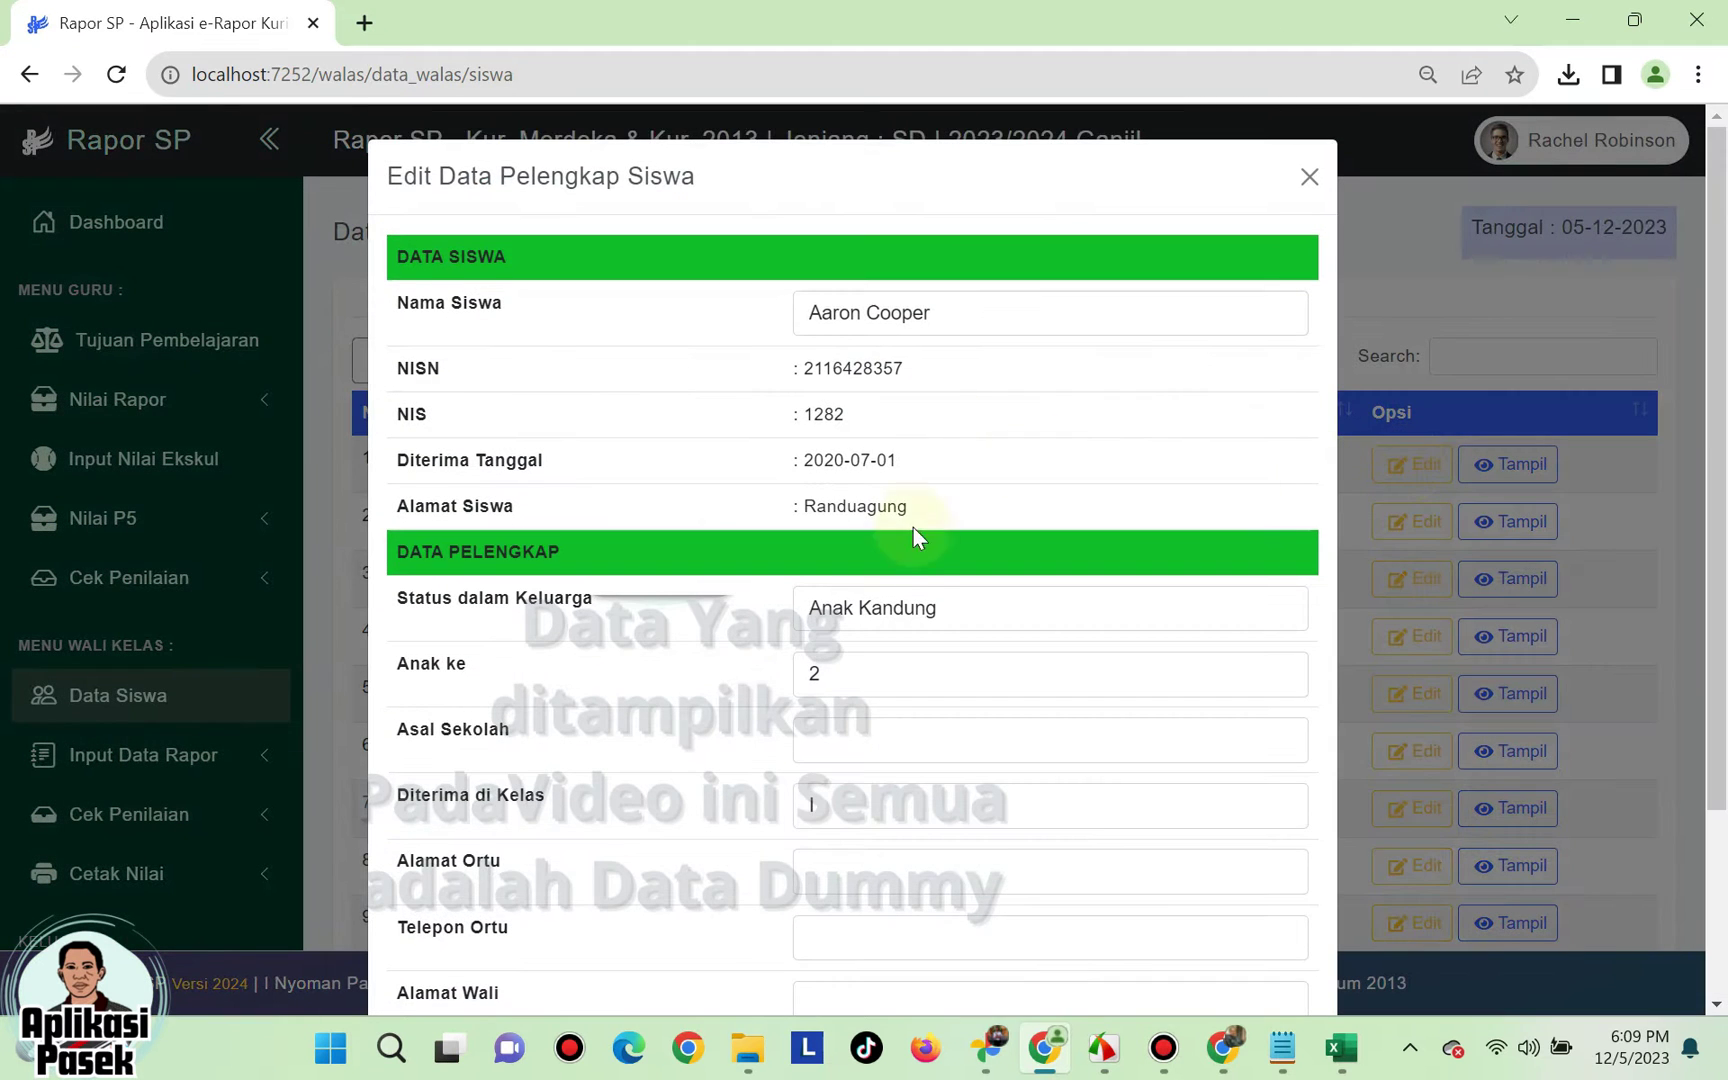
{"action": "scroll", "coordinate": [910, 520], "scroll_direction": "down", "scroll_amount": 1}
{"action": "left_click", "coordinate": [922, 470]}
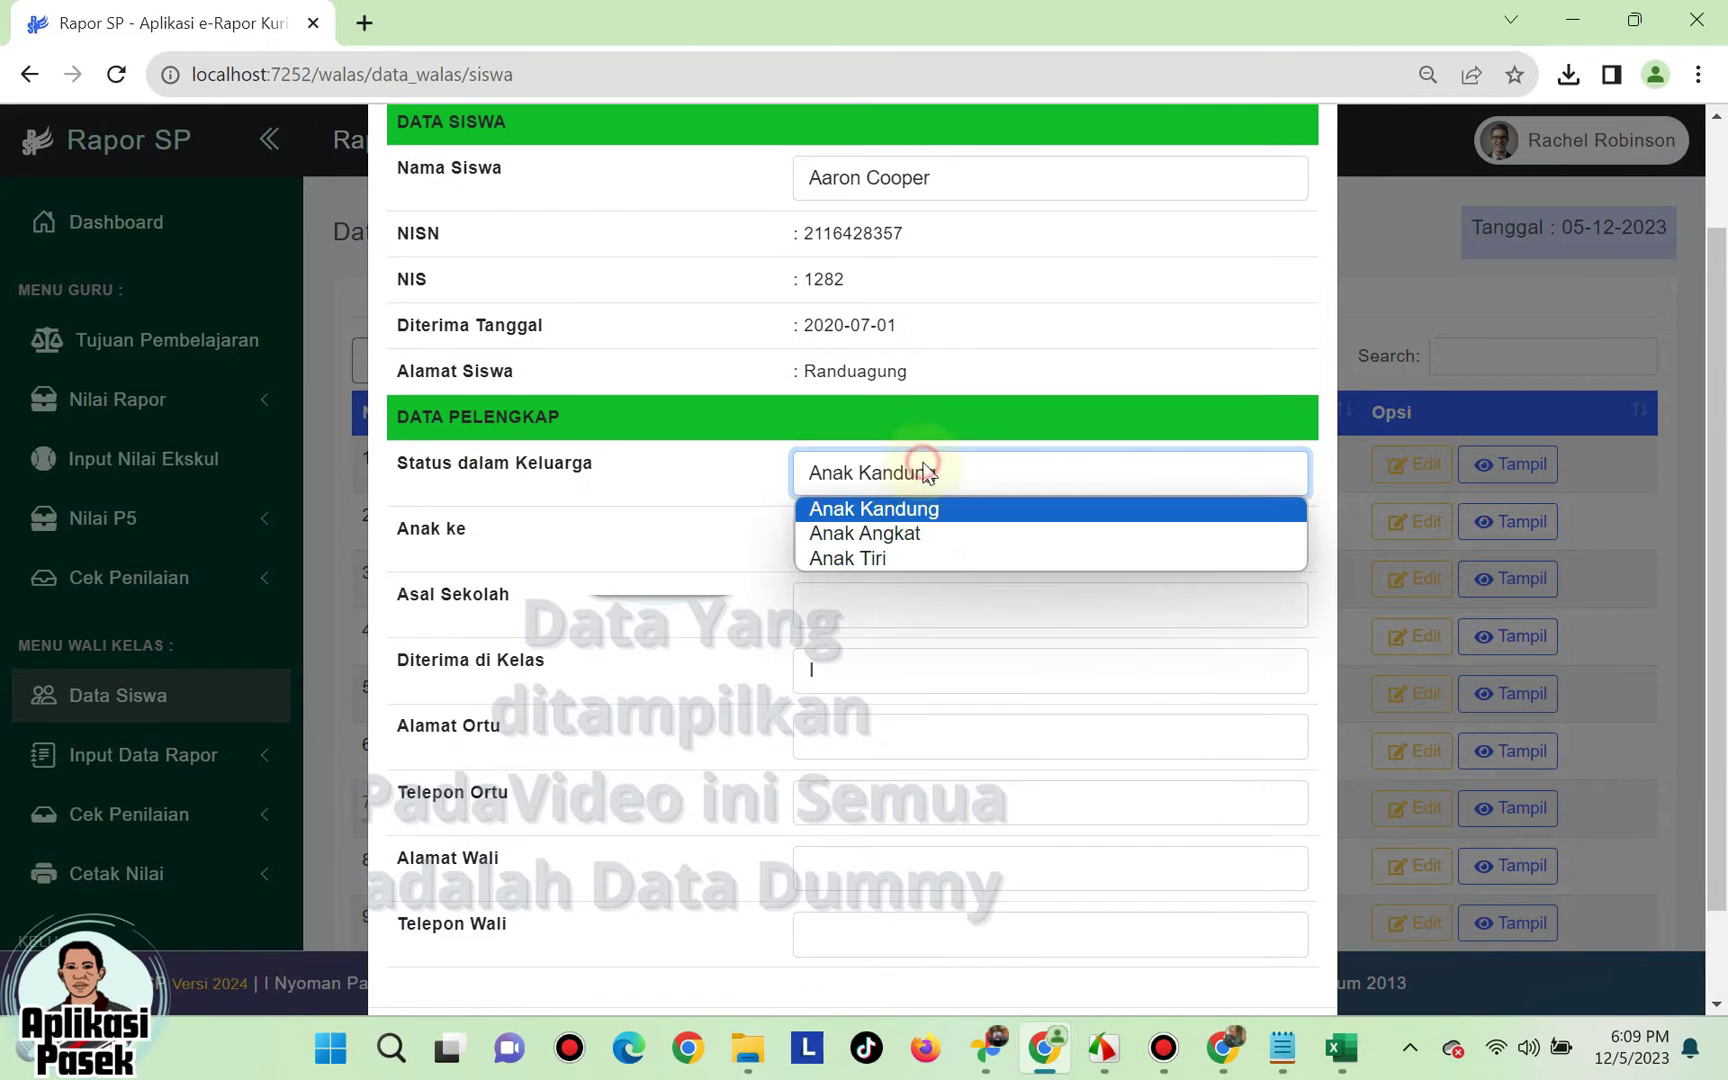
{"action": "left_click", "coordinate": [925, 507]}
{"action": "left_click", "coordinate": [866, 593]}
{"action": "type", "text": "Swastyastu"}
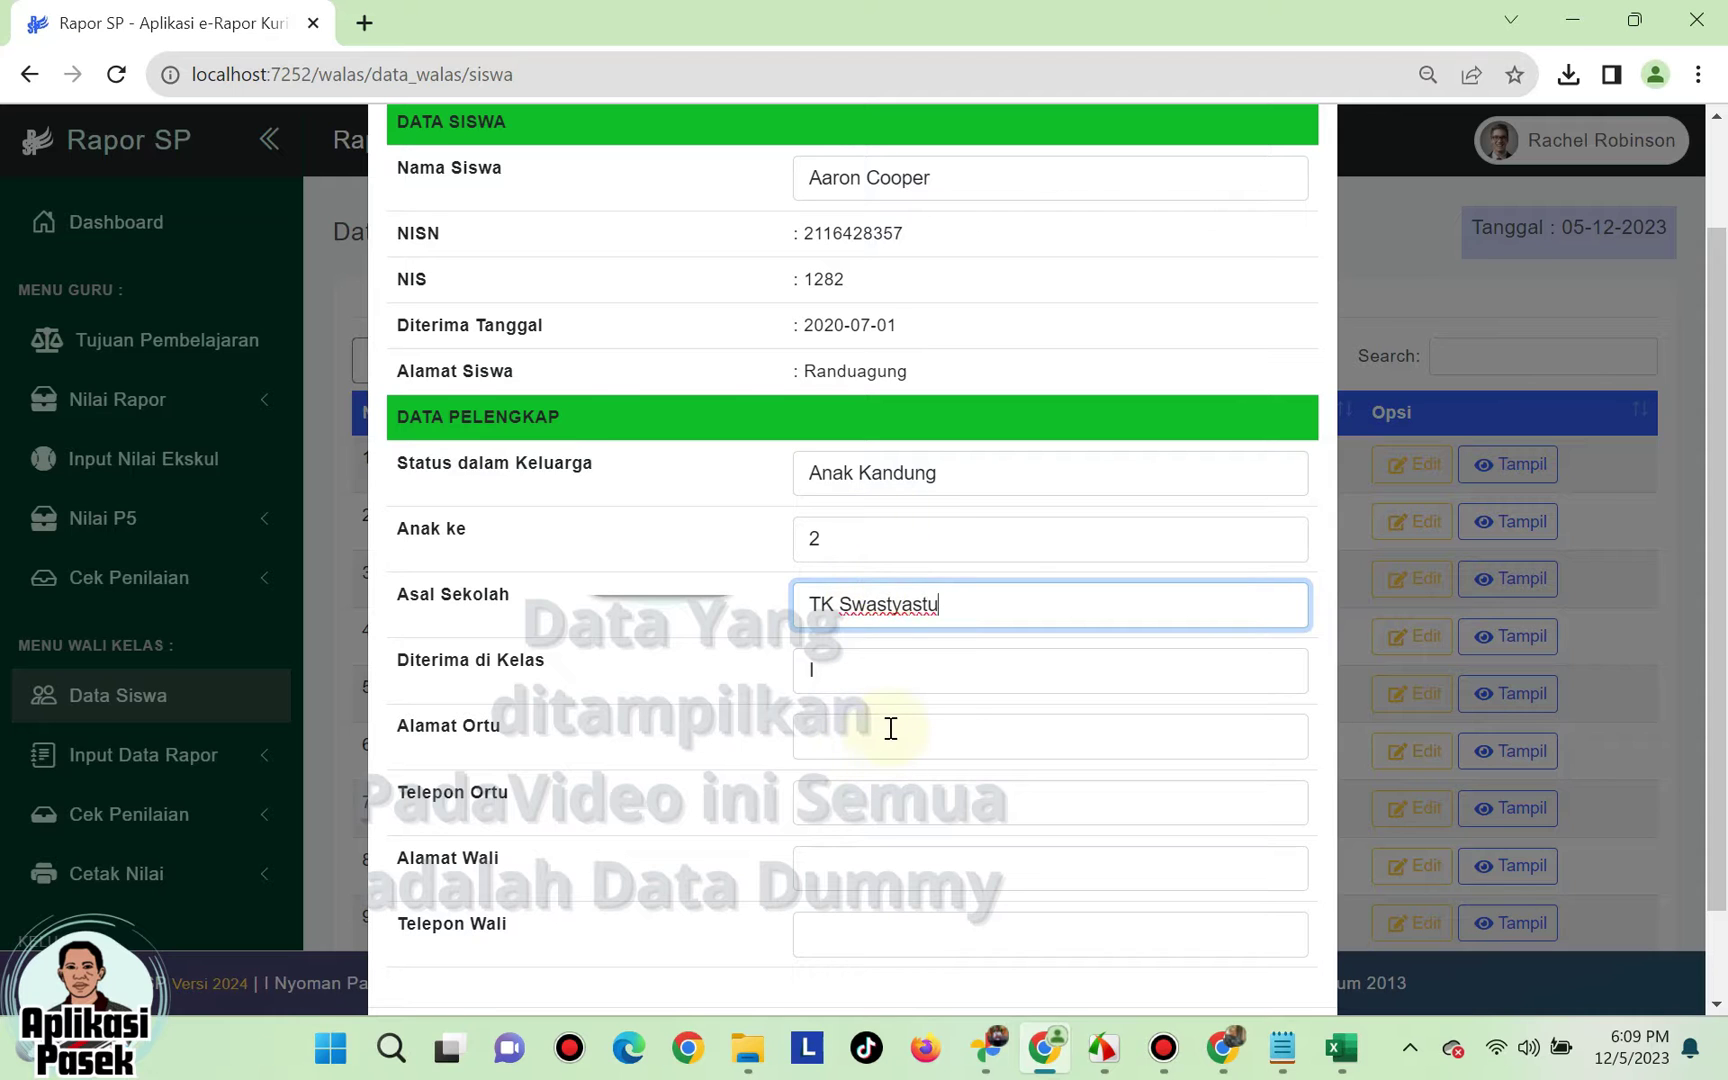
- Enter the parents' address and phone number, then save the supplementary data
{"action": "left_click", "coordinate": [885, 735]}
{"action": "scroll", "coordinate": [960, 770], "scroll_direction": "down", "scroll_amount": 1}
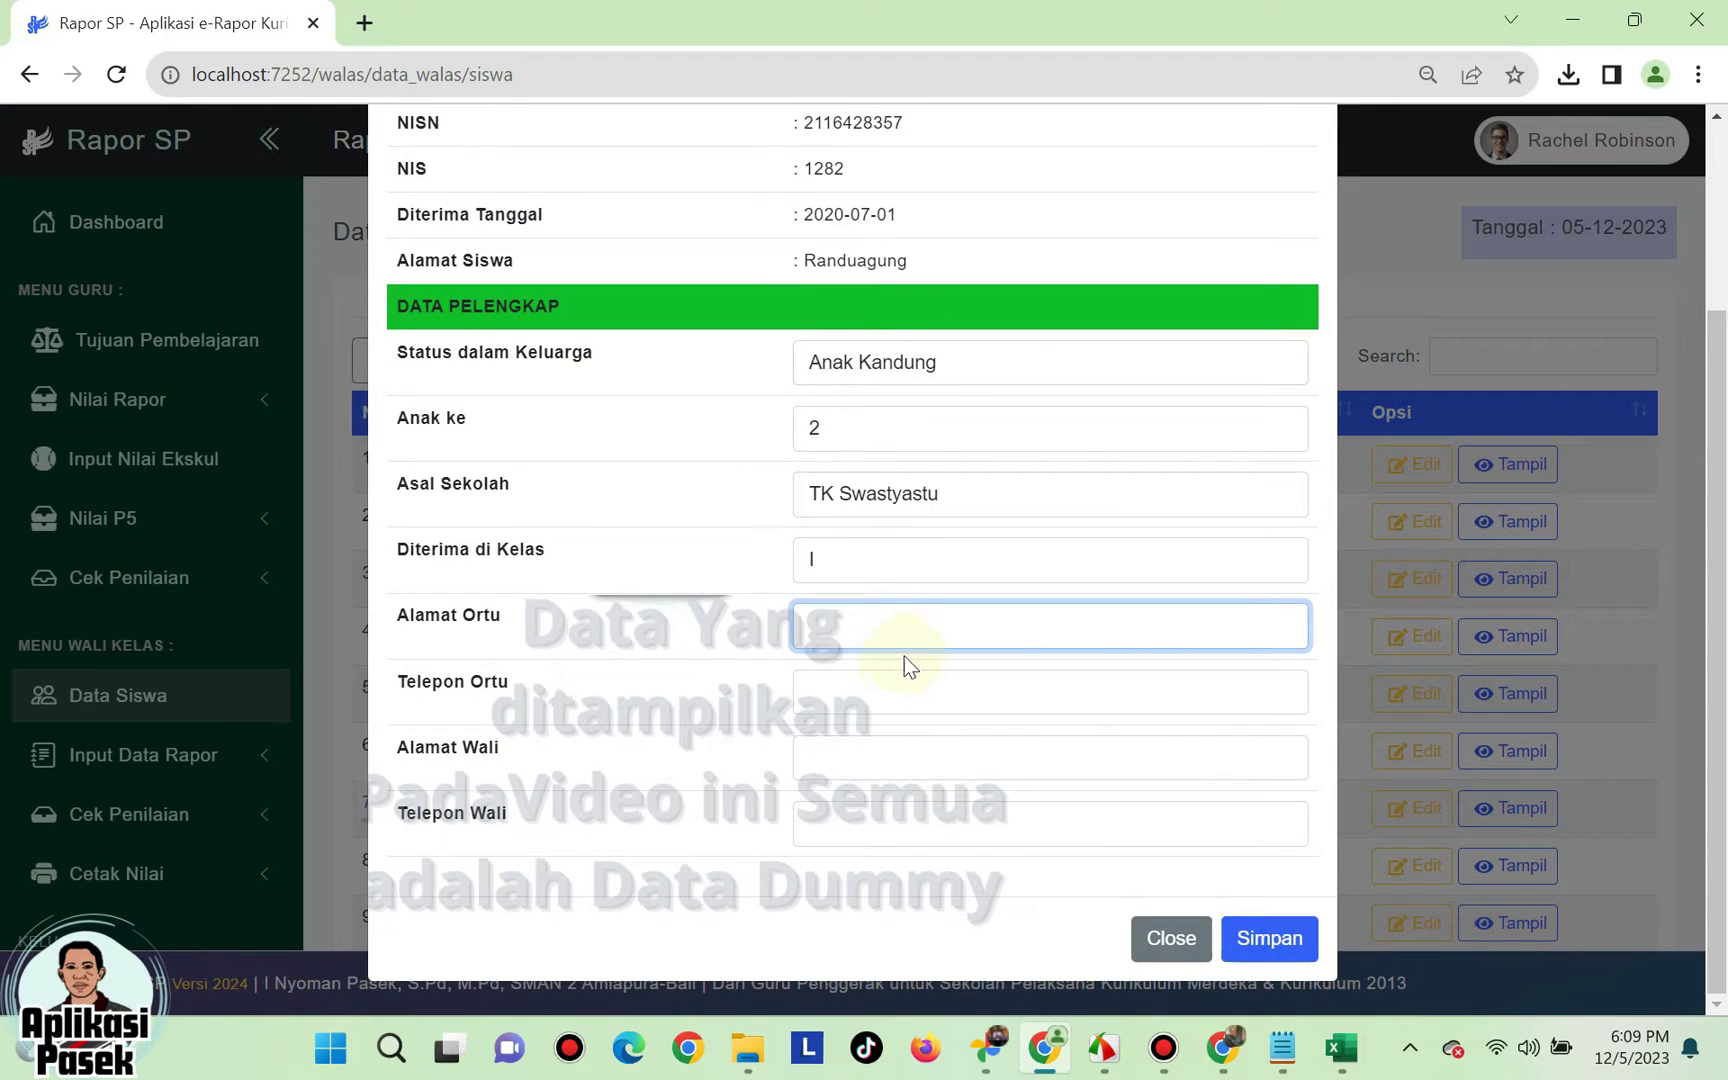
{"action": "type", "text": "Randuagung"}
{"action": "left_click", "coordinate": [869, 689]}
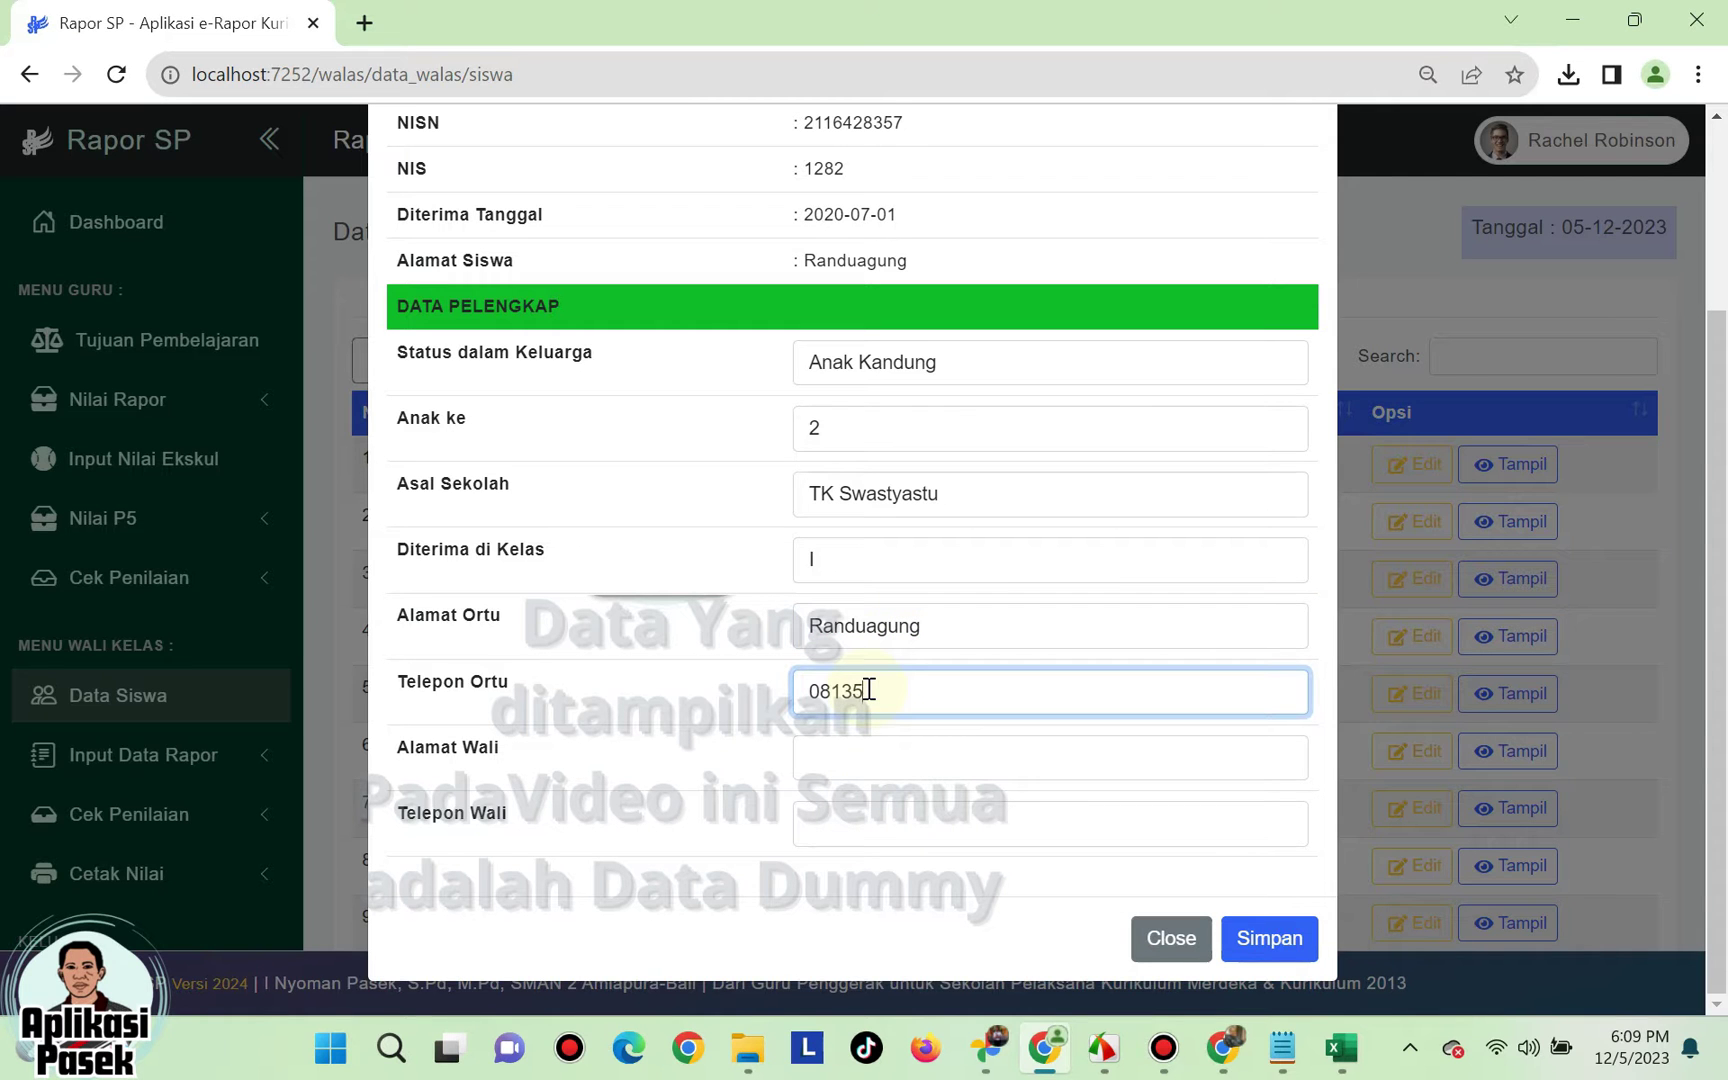
{"action": "left_click", "coordinate": [1272, 940]}
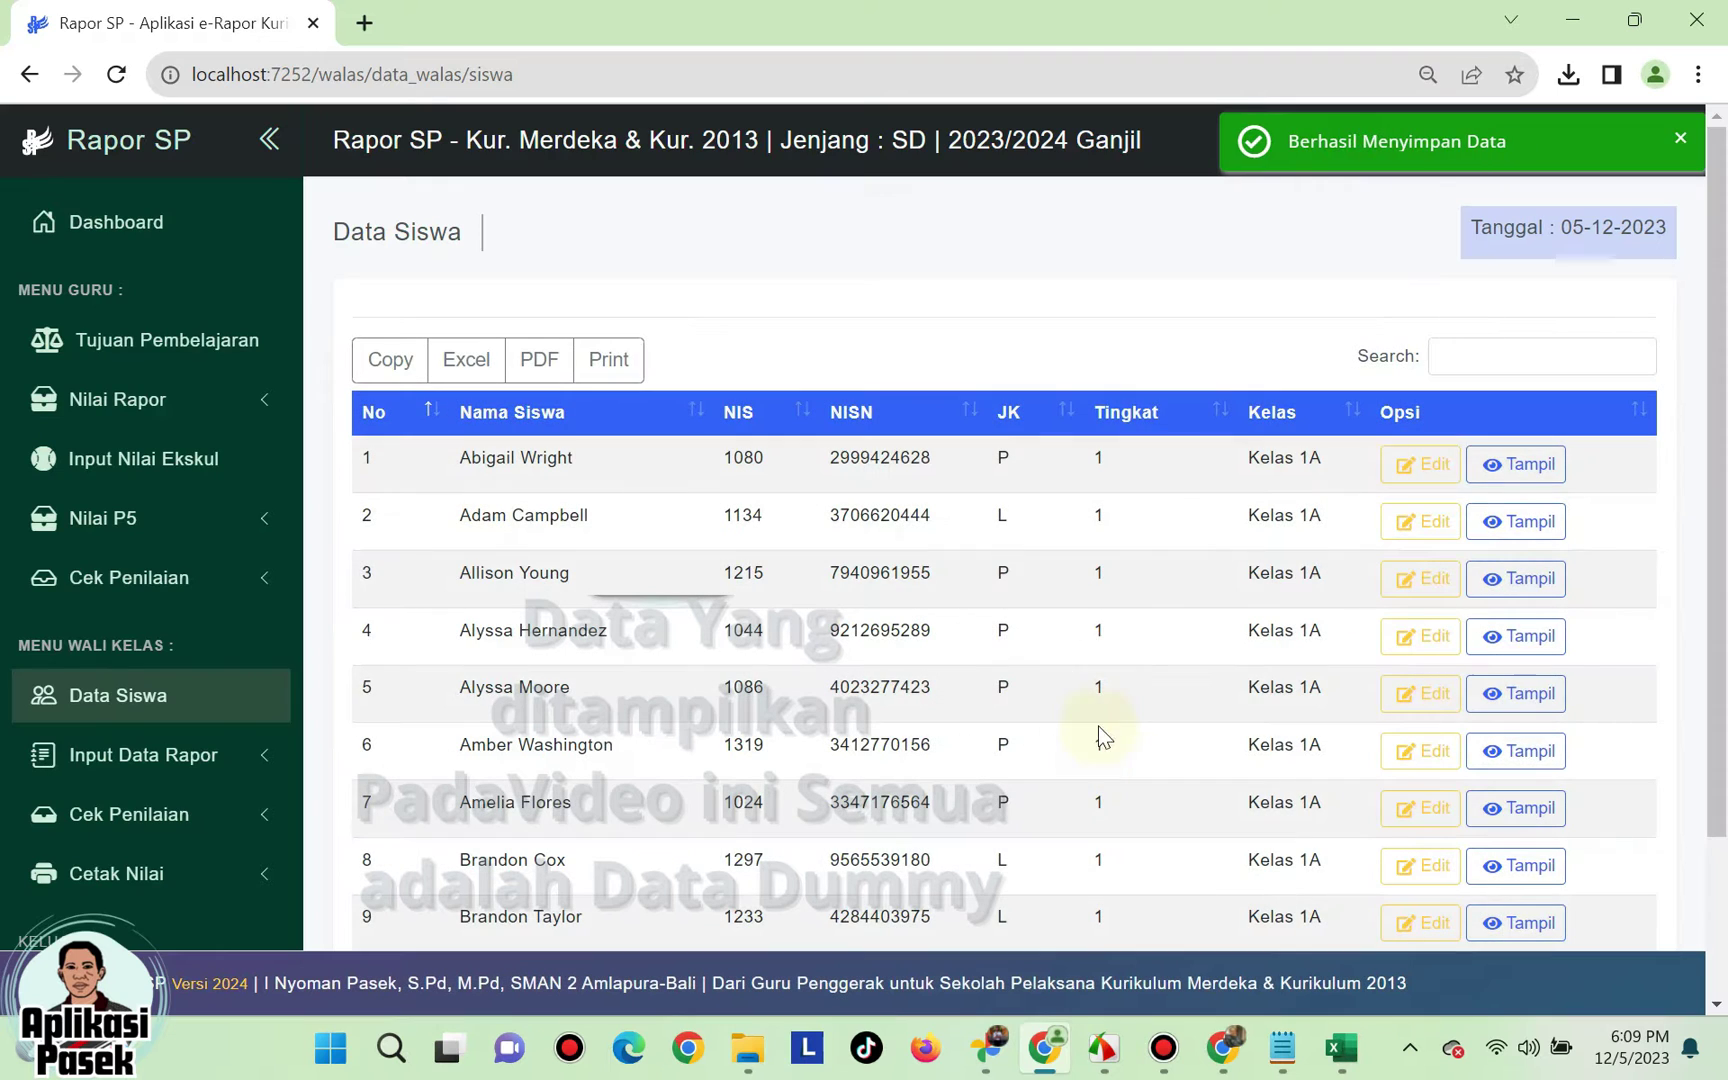
{"action": "scroll", "coordinate": [1145, 659], "scroll_direction": "down", "scroll_amount": 2}
{"action": "scroll", "coordinate": [1108, 629], "scroll_direction": "up", "scroll_amount": 2}
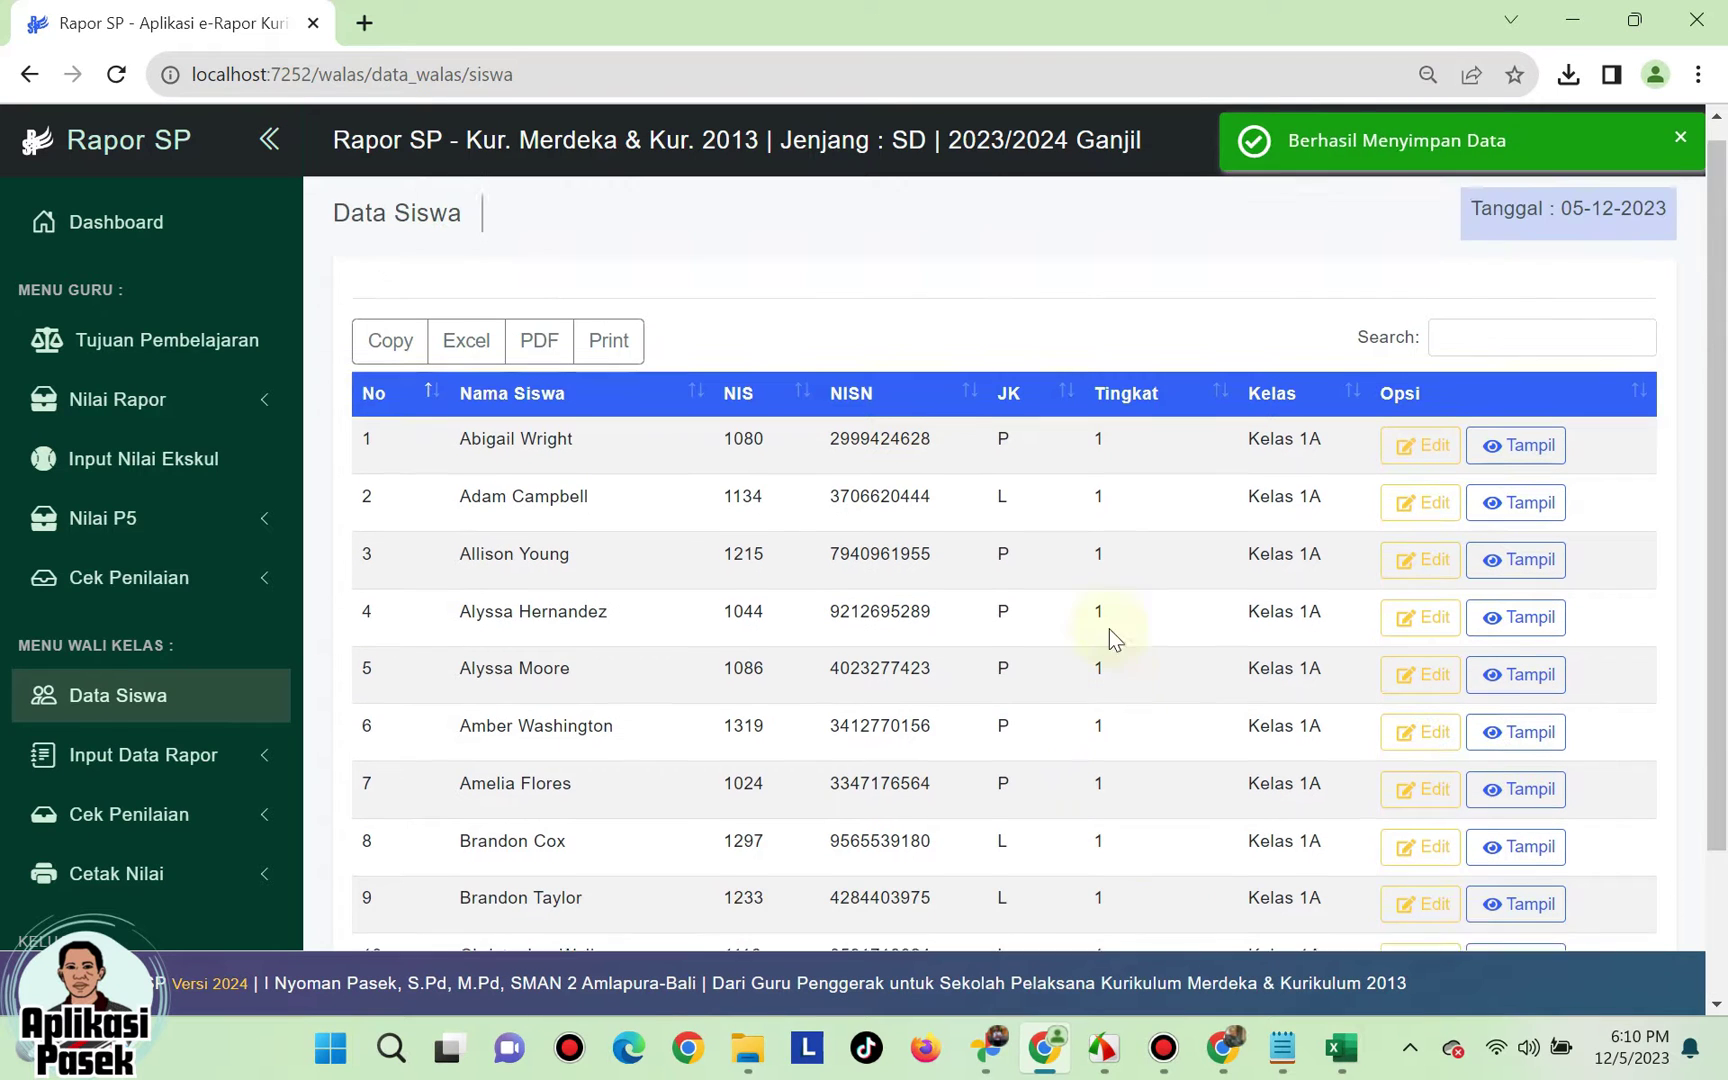
{"action": "left_click", "coordinate": [200, 757]}
- Load the Input Kehadiran attendance table for Kelas 4A, Semester 1
{"action": "scroll", "coordinate": [207, 762], "scroll_direction": "down", "scroll_amount": 2}
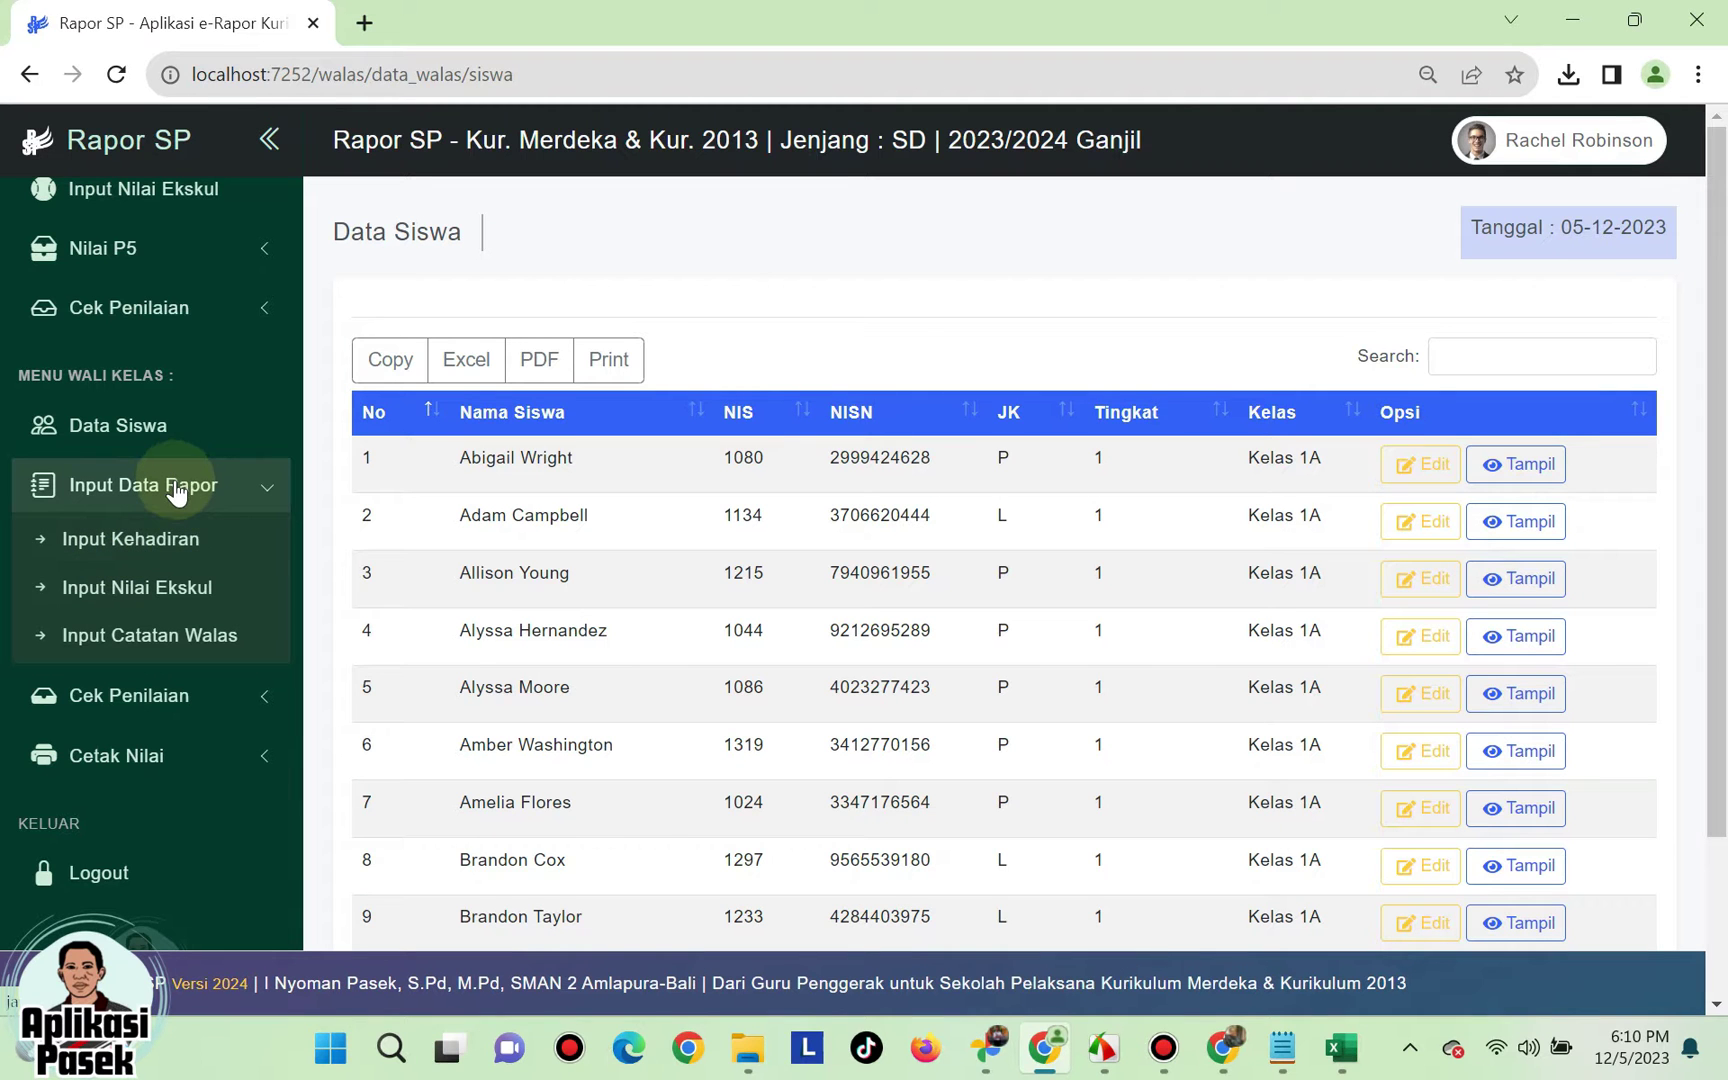
{"action": "left_click", "coordinate": [158, 553]}
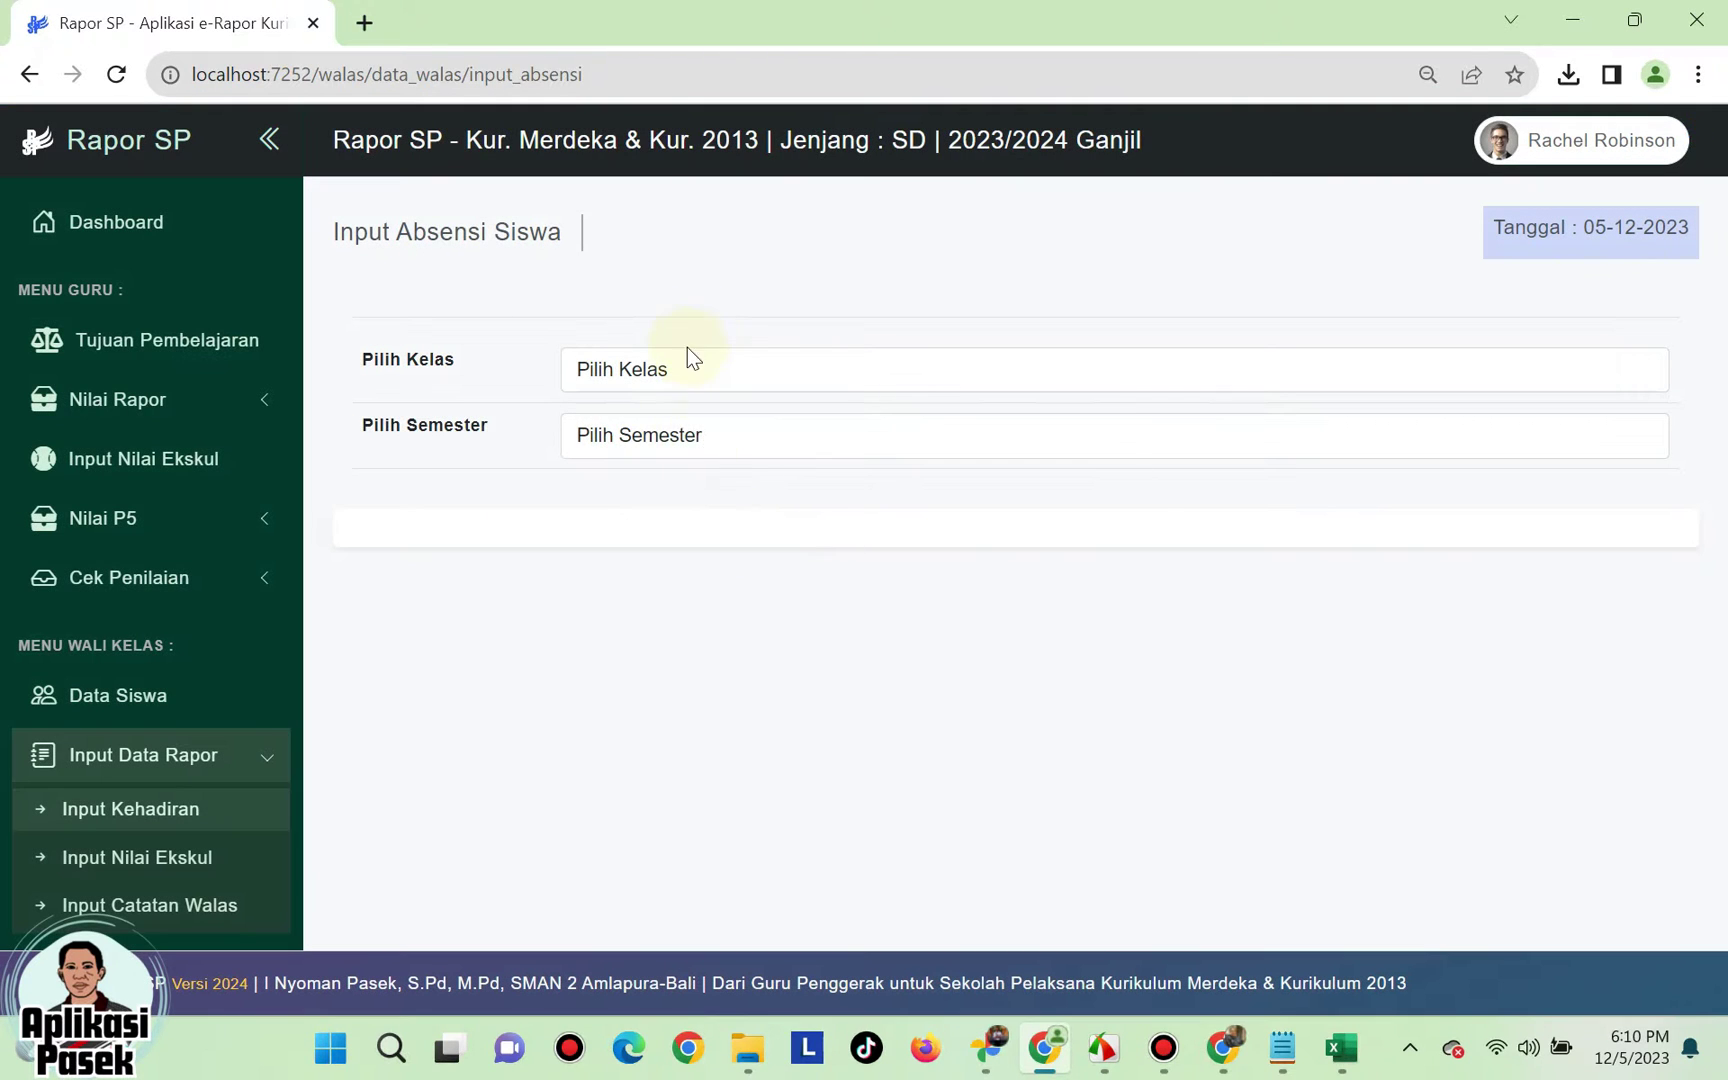
{"action": "left_click", "coordinate": [689, 377]}
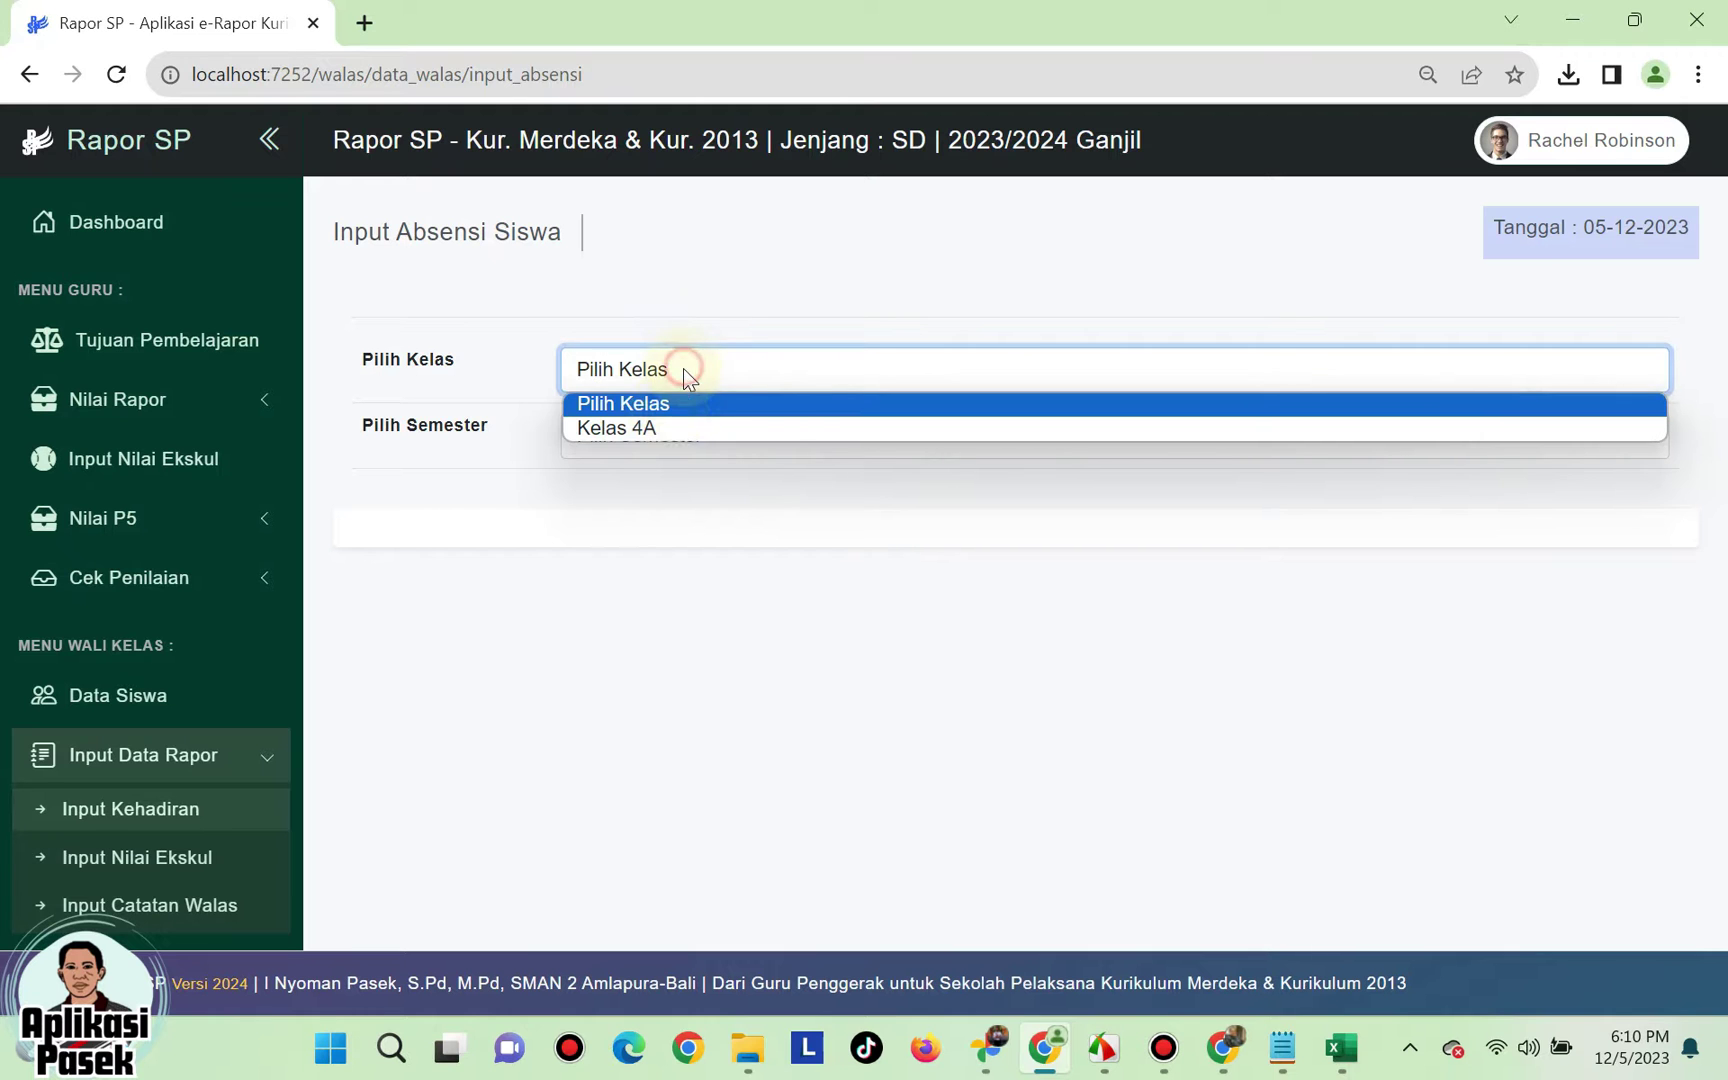
{"action": "left_click", "coordinate": [663, 430]}
{"action": "left_click", "coordinate": [676, 438]}
{"action": "left_click", "coordinate": [656, 495]}
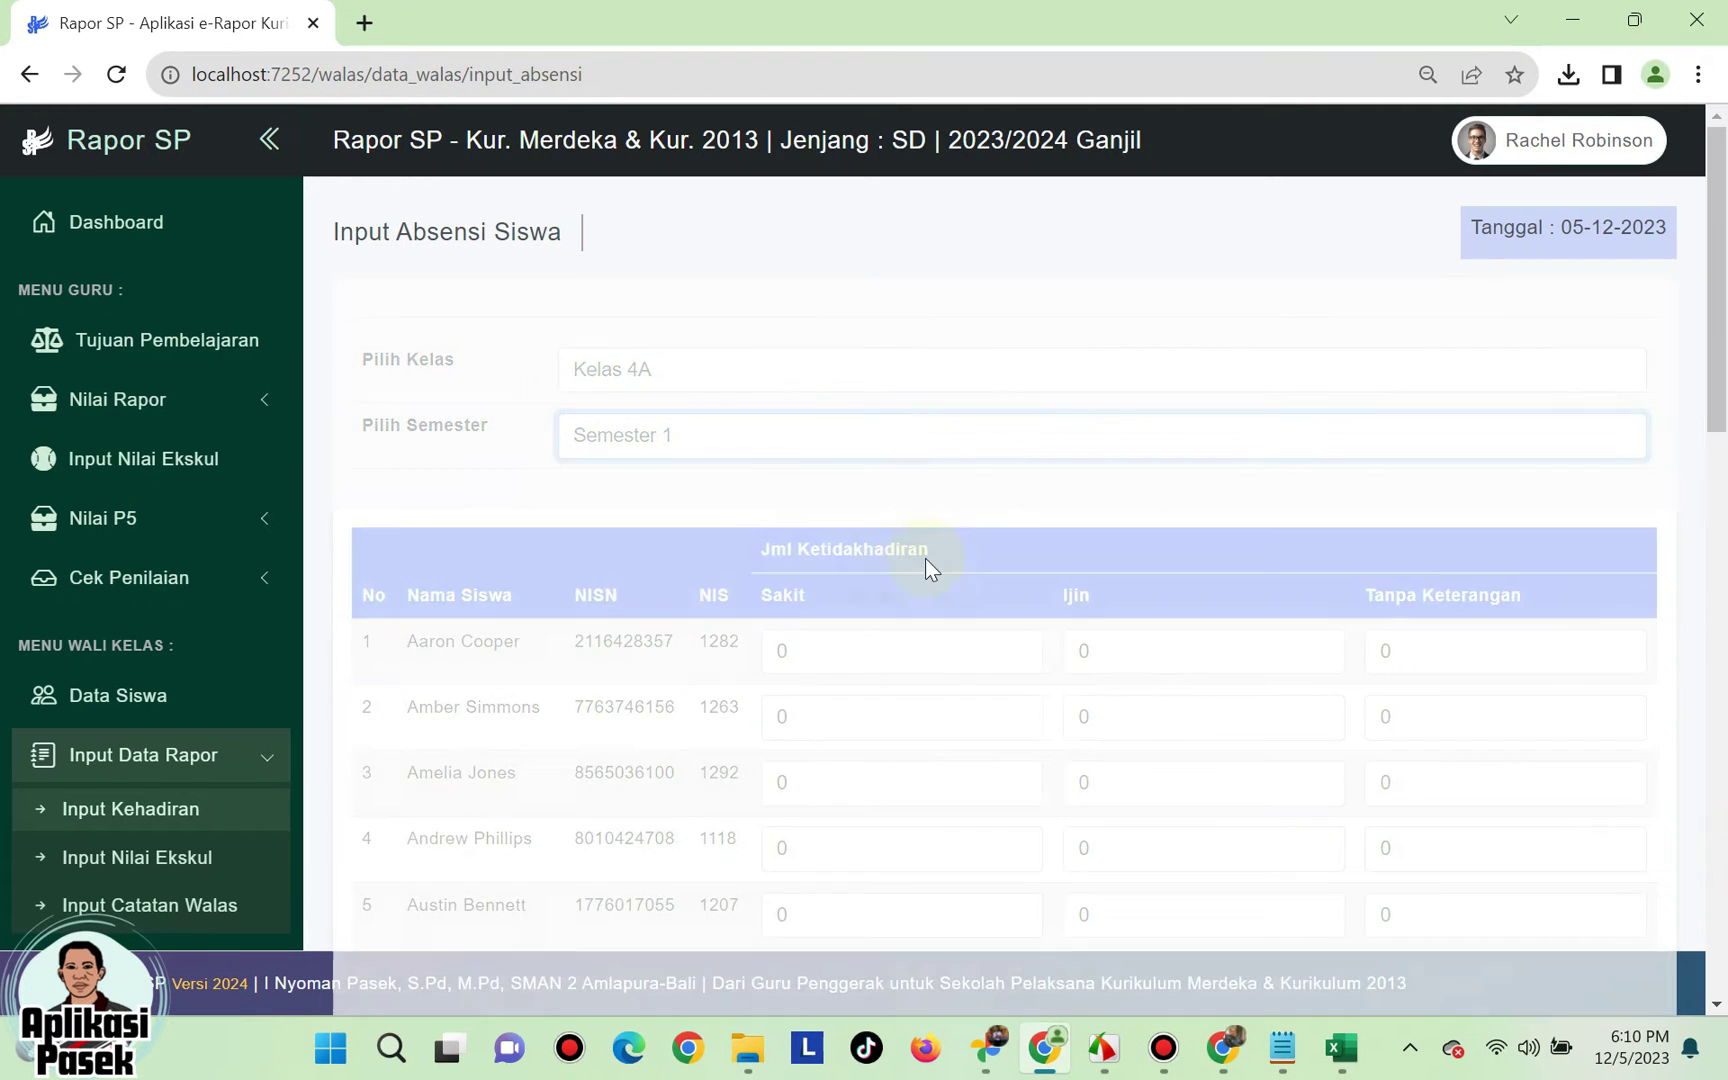
{"action": "scroll", "coordinate": [1150, 520], "scroll_direction": "down", "scroll_amount": 3}
{"action": "scroll", "coordinate": [882, 540], "scroll_direction": "up", "scroll_amount": 3}
{"action": "scroll", "coordinate": [1040, 544], "scroll_direction": "down", "scroll_amount": 1}
{"action": "scroll", "coordinate": [1040, 544], "scroll_direction": "up", "scroll_amount": 1}
- Enter absences: student 1 sick 2, student 2 permitted 1, student 3 unexcused 1, student 4 sick 2/permitted 2, student 5 sick 1
{"action": "double_click", "coordinate": [779, 513]}
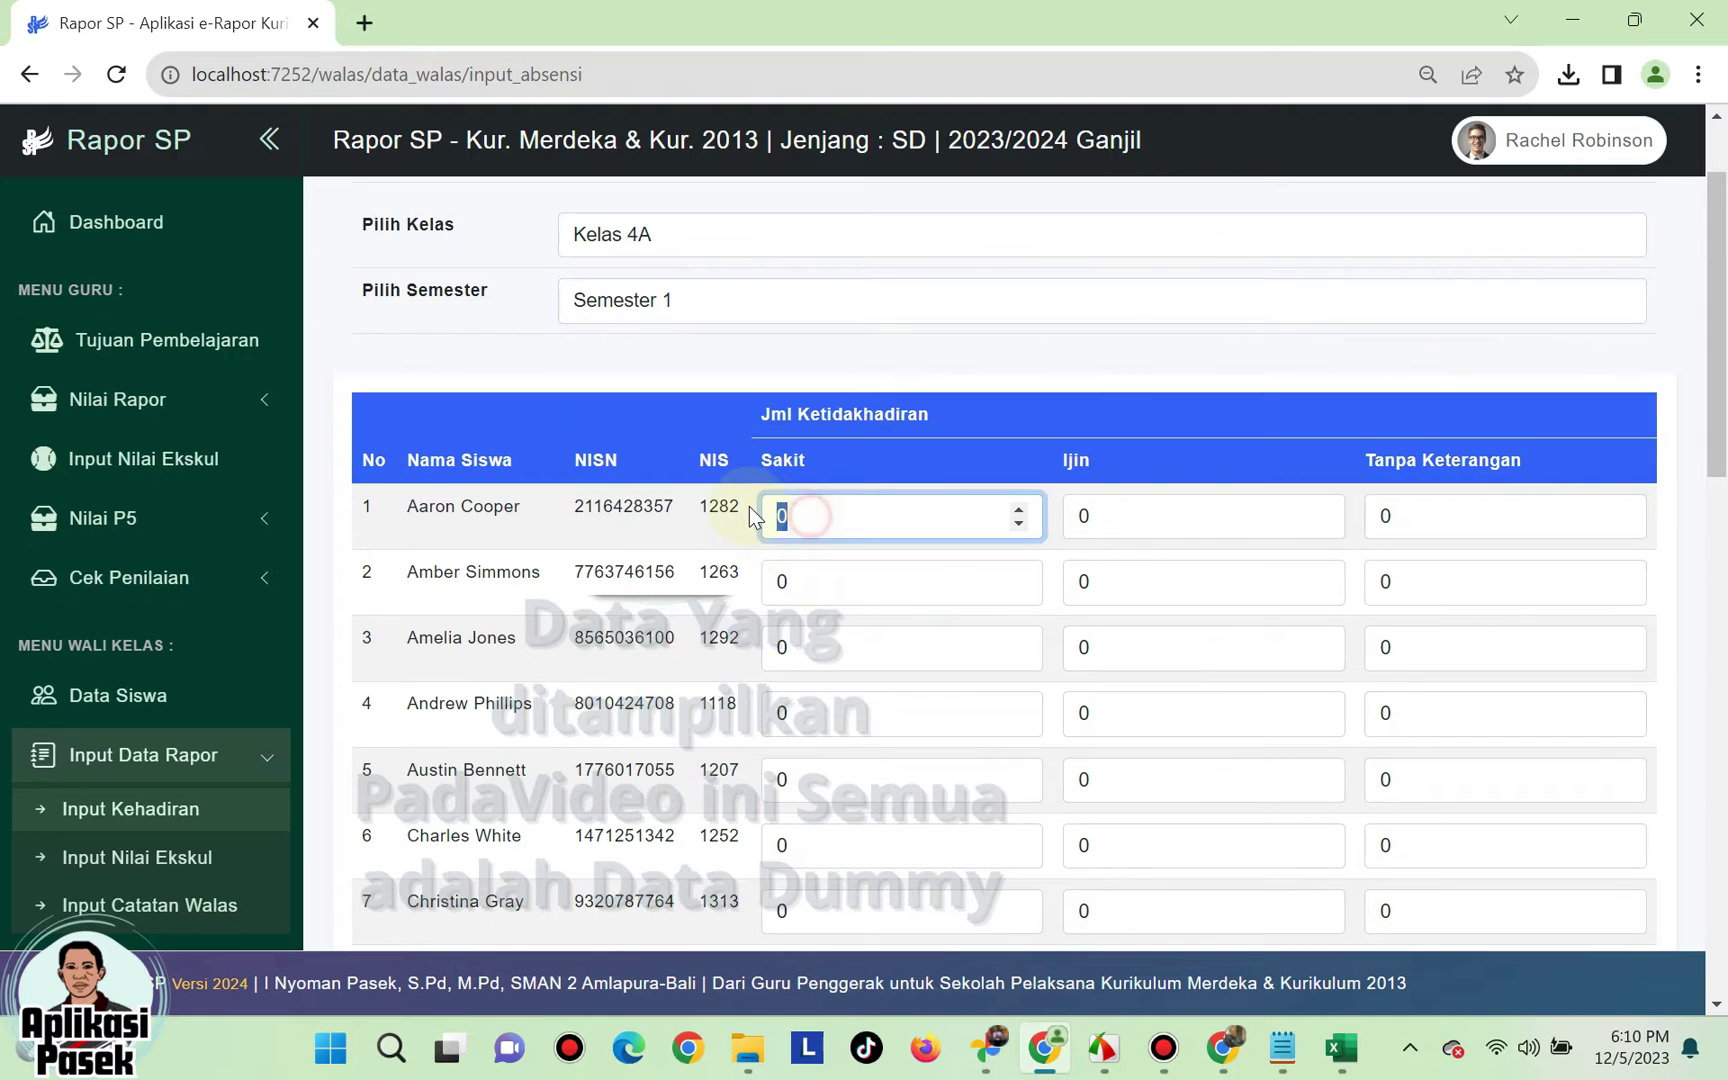
{"action": "type", "text": "2"}
{"action": "double_click", "coordinate": [1128, 599]}
{"action": "type", "text": "1"}
{"action": "left_click", "coordinate": [1393, 646]}
{"action": "type", "text": "1"}
{"action": "double_click", "coordinate": [786, 713]}
{"action": "type", "text": "2"}
{"action": "double_click", "coordinate": [1087, 712]}
{"action": "type", "text": "2"}
{"action": "left_click", "coordinate": [815, 778]}
{"action": "double_click", "coordinate": [816, 777]}
{"action": "type", "text": "1"}
- Give student 7 one unexcused absence and student 27 one permitted absence, then save the attendance
{"action": "scroll", "coordinate": [1397, 733], "scroll_direction": "down", "scroll_amount": 4}
{"action": "scroll", "coordinate": [1393, 728], "scroll_direction": "up", "scroll_amount": 3}
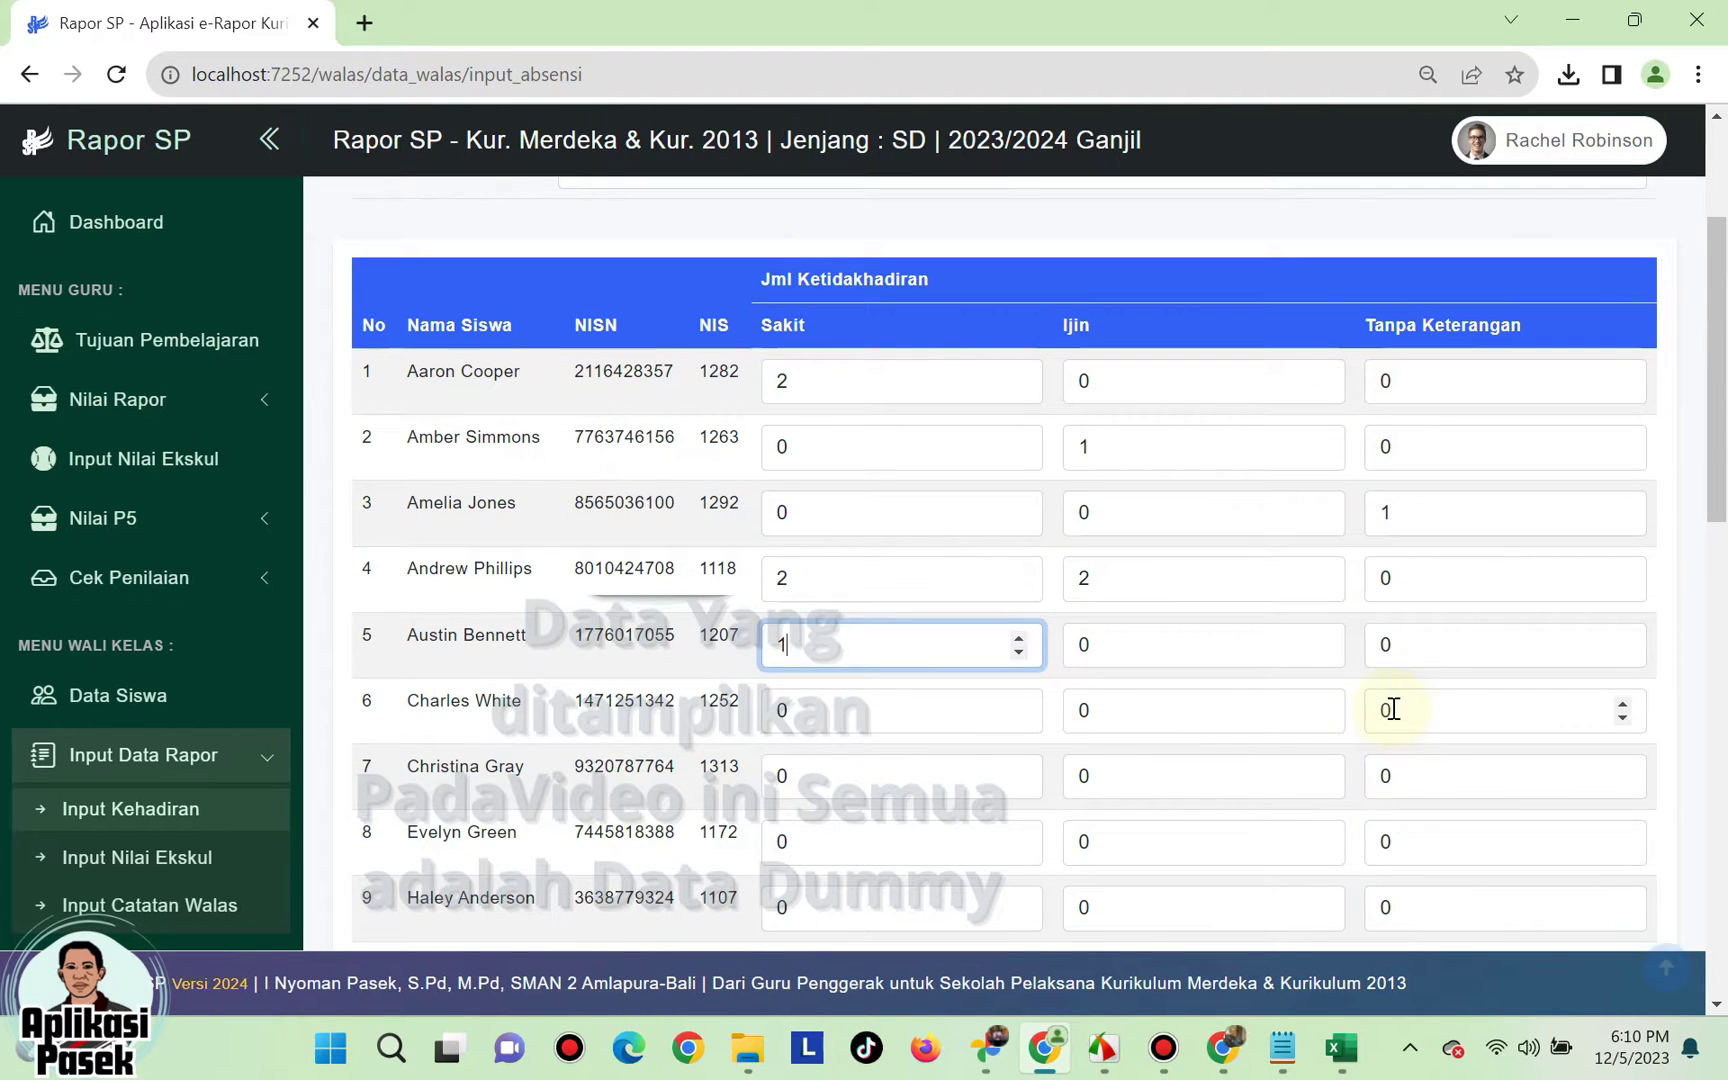
{"action": "double_click", "coordinate": [1390, 777]}
{"action": "type", "text": "1"}
{"action": "scroll", "coordinate": [1280, 644], "scroll_direction": "down", "scroll_amount": 5}
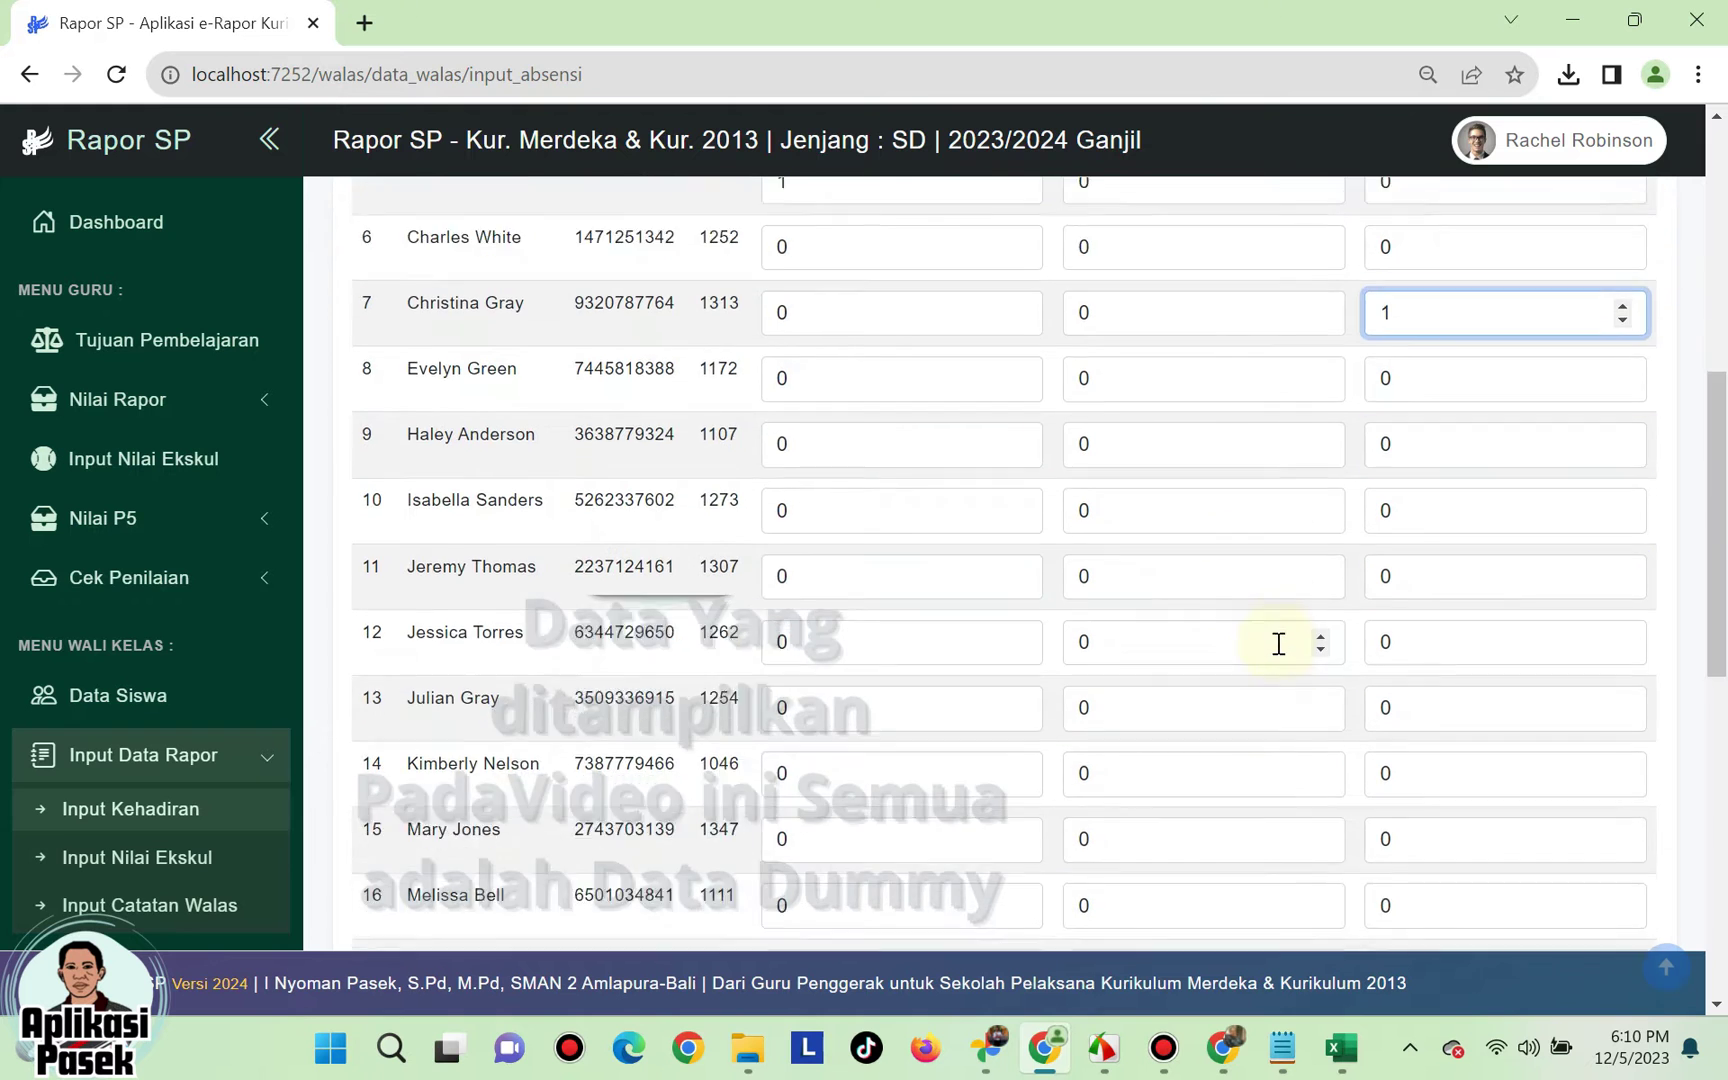
{"action": "scroll", "coordinate": [1284, 644], "scroll_direction": "up", "scroll_amount": 1}
{"action": "scroll", "coordinate": [1293, 640], "scroll_direction": "down", "scroll_amount": 5}
{"action": "scroll", "coordinate": [1293, 640], "scroll_direction": "down", "scroll_amount": 5}
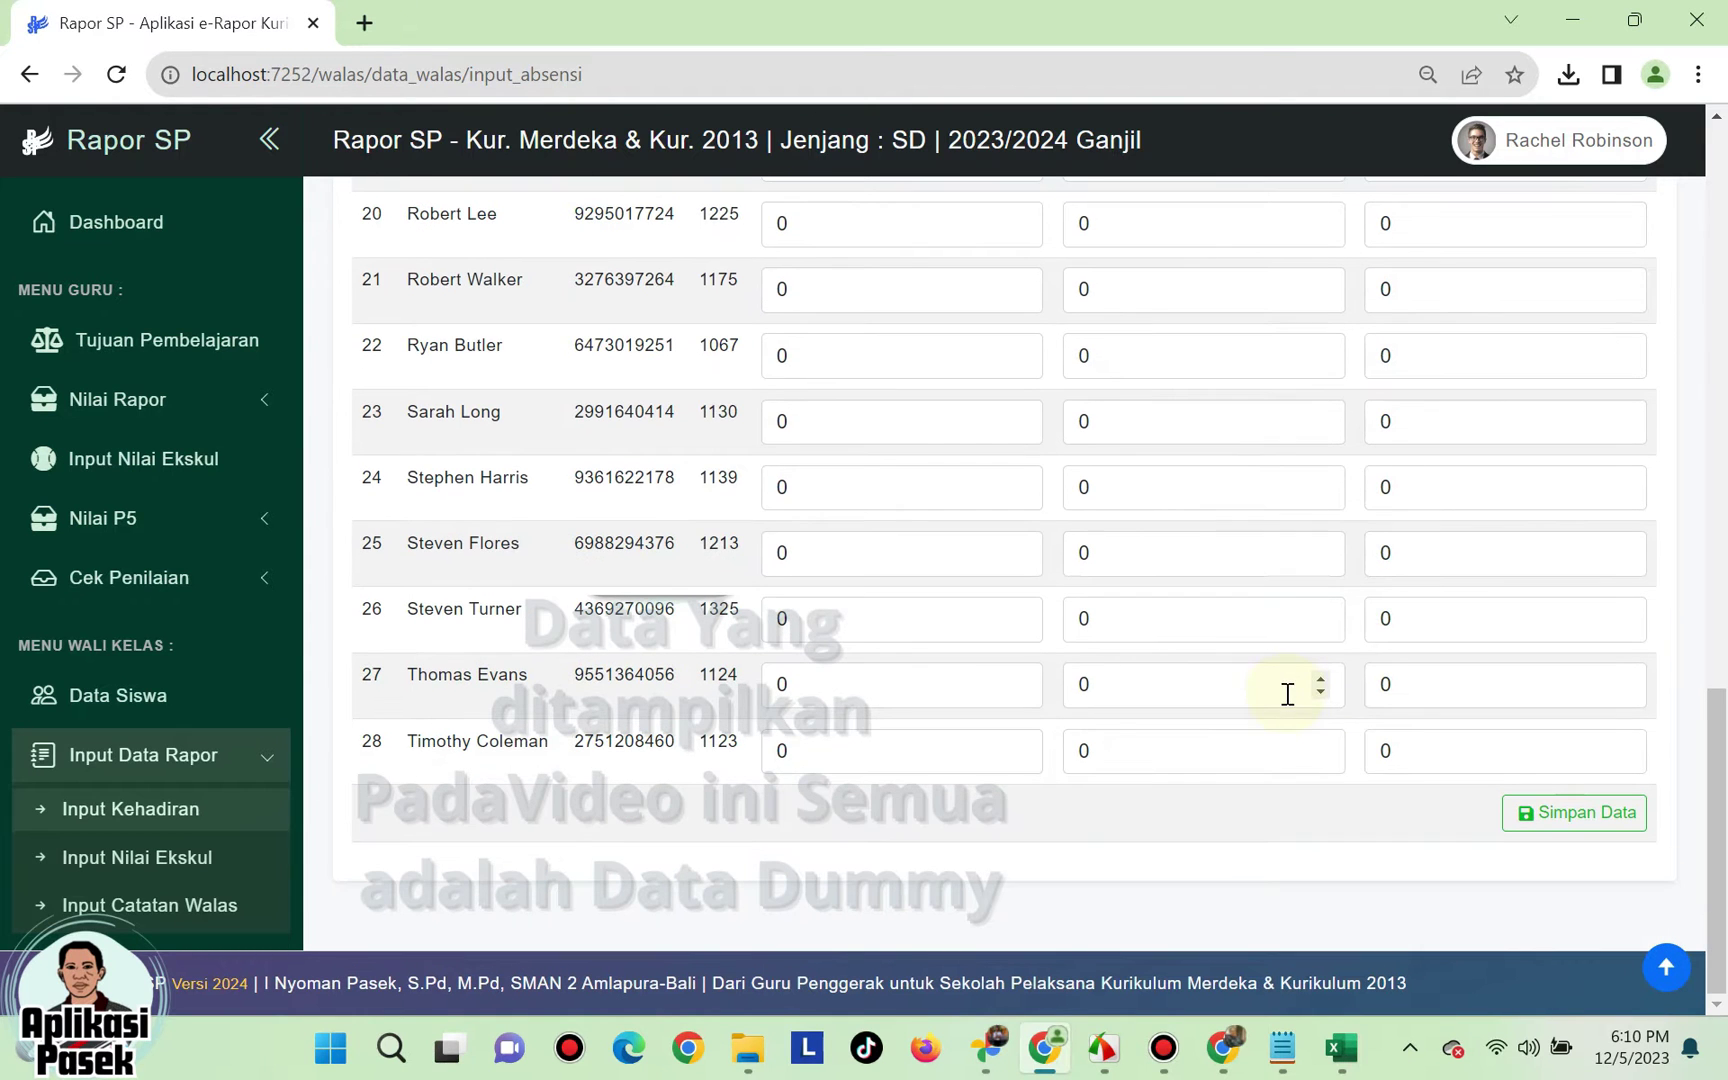
{"action": "double_click", "coordinate": [1088, 690]}
{"action": "type", "text": "1"}
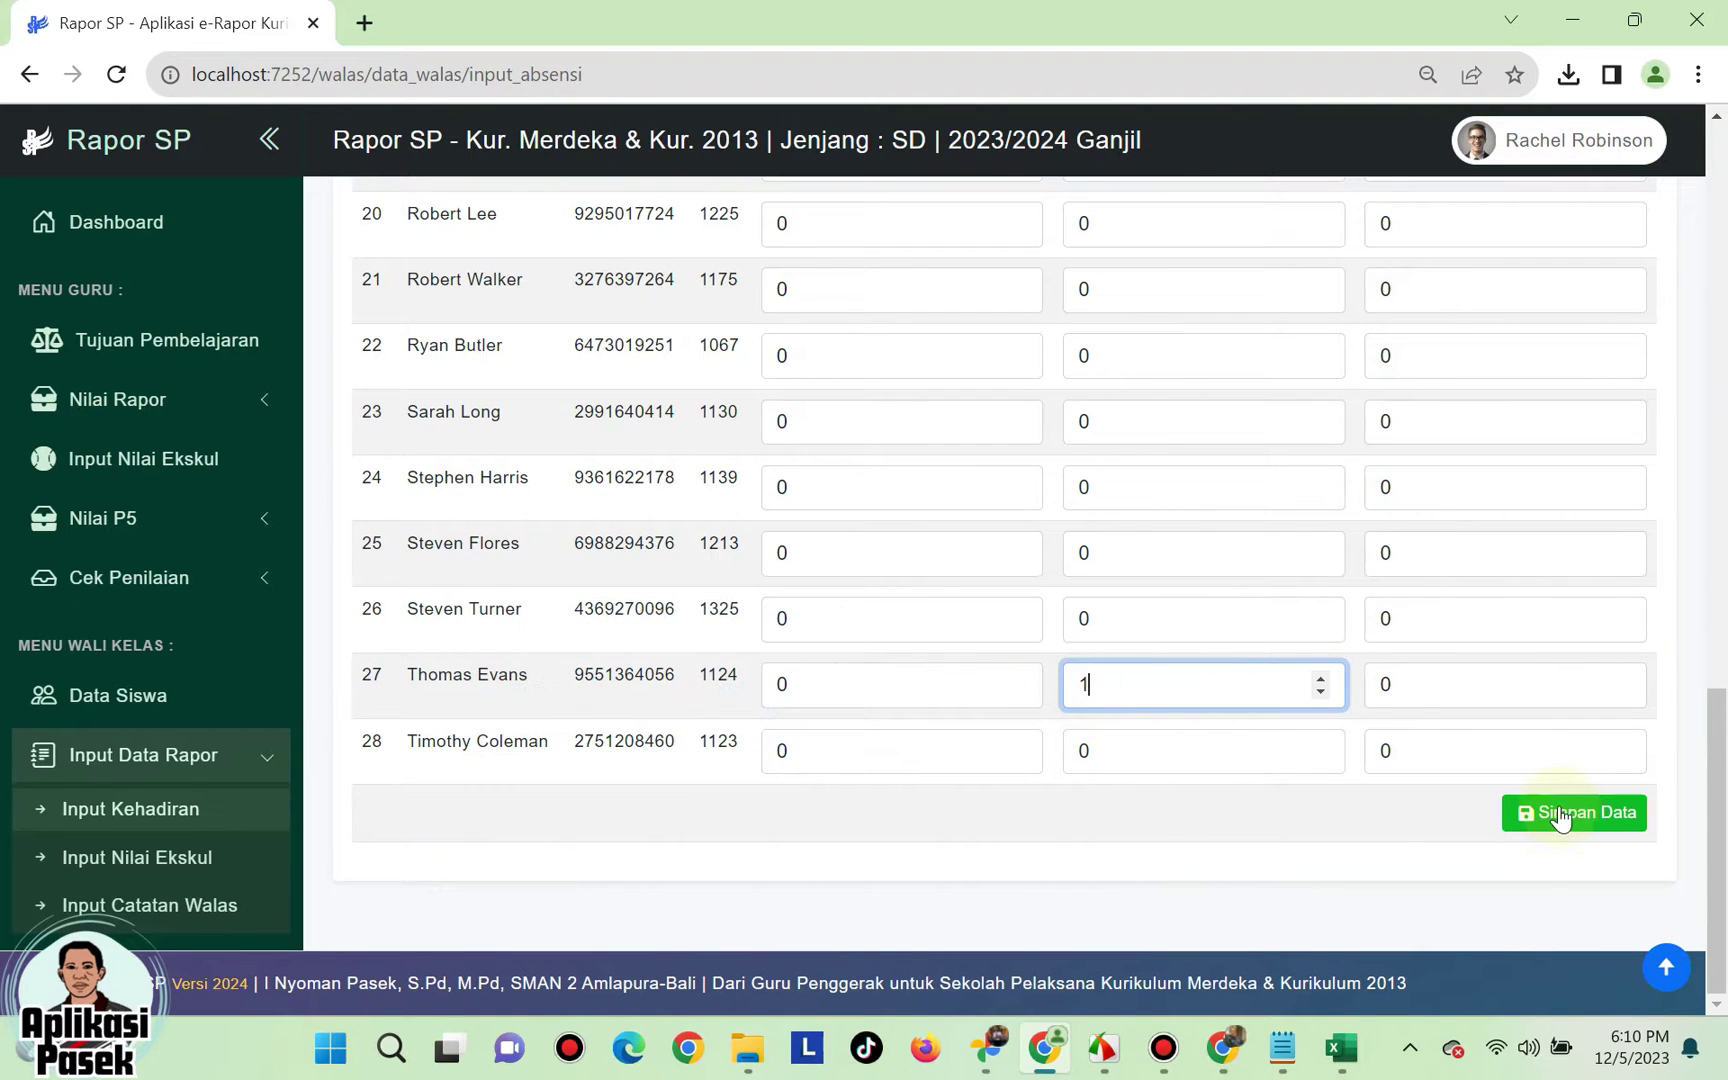
{"action": "left_click", "coordinate": [1588, 813]}
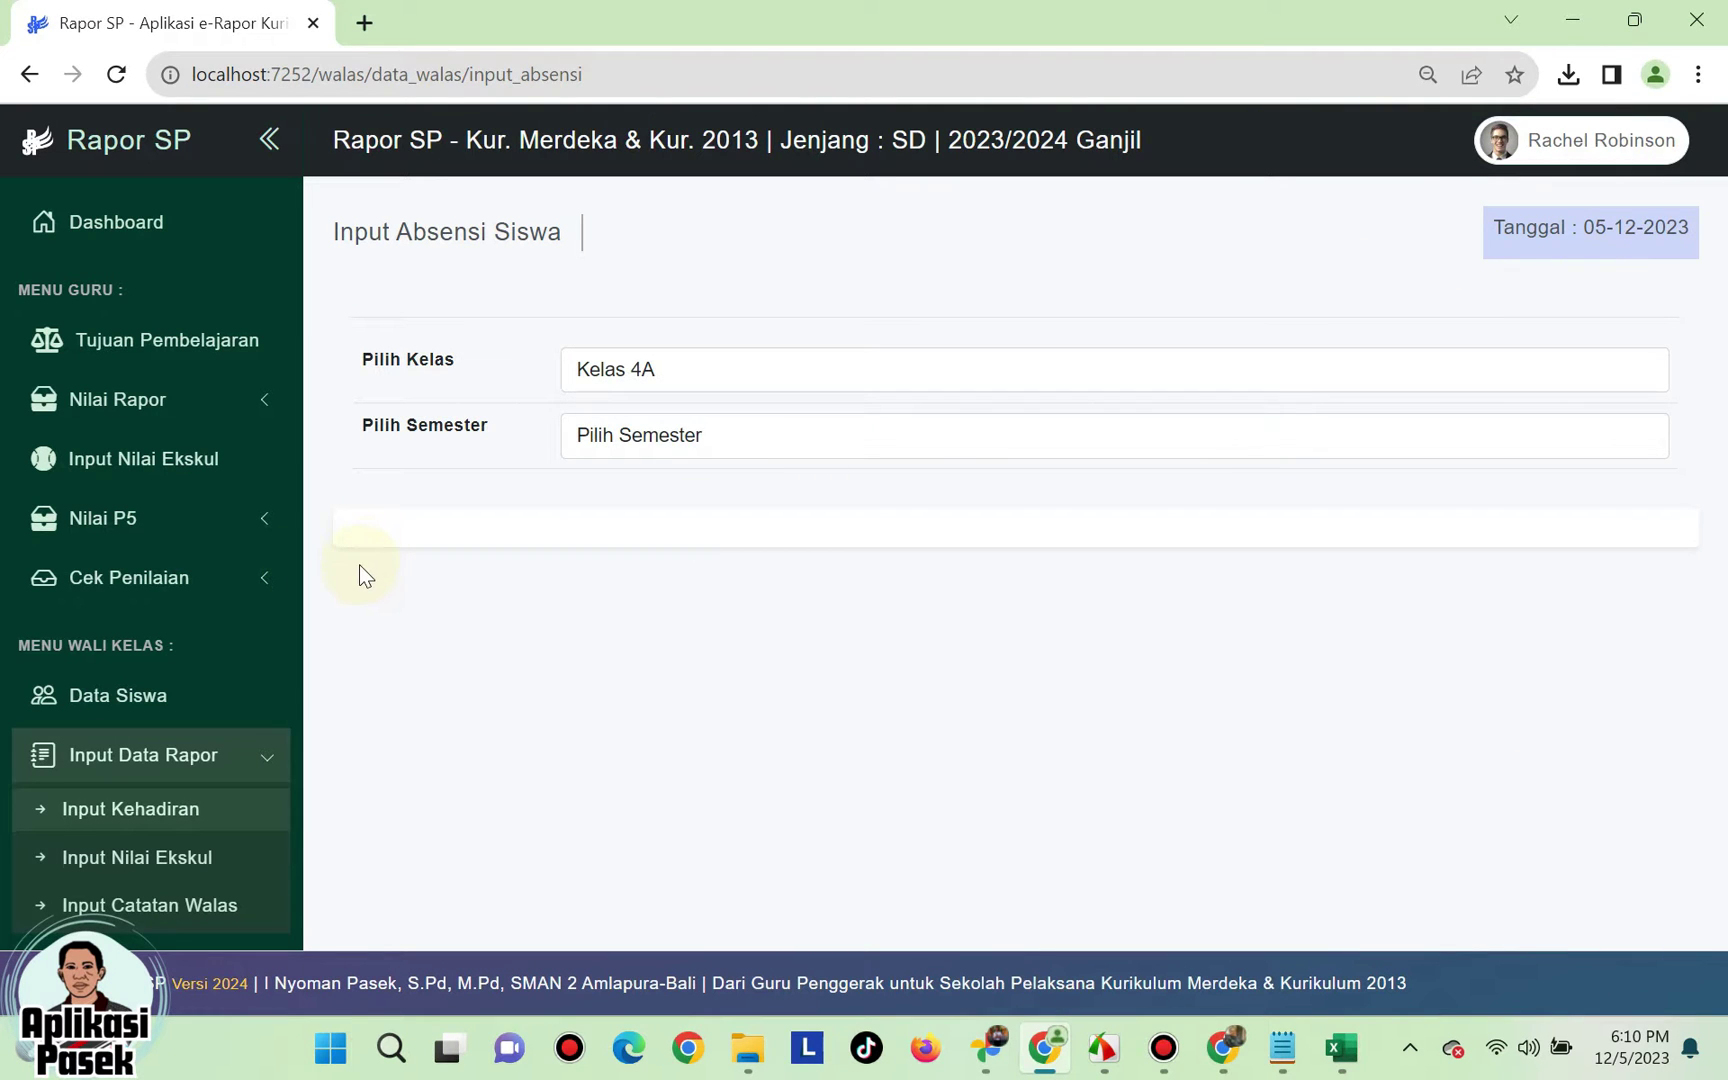
{"action": "scroll", "coordinate": [293, 605], "scroll_direction": "down", "scroll_amount": 4}
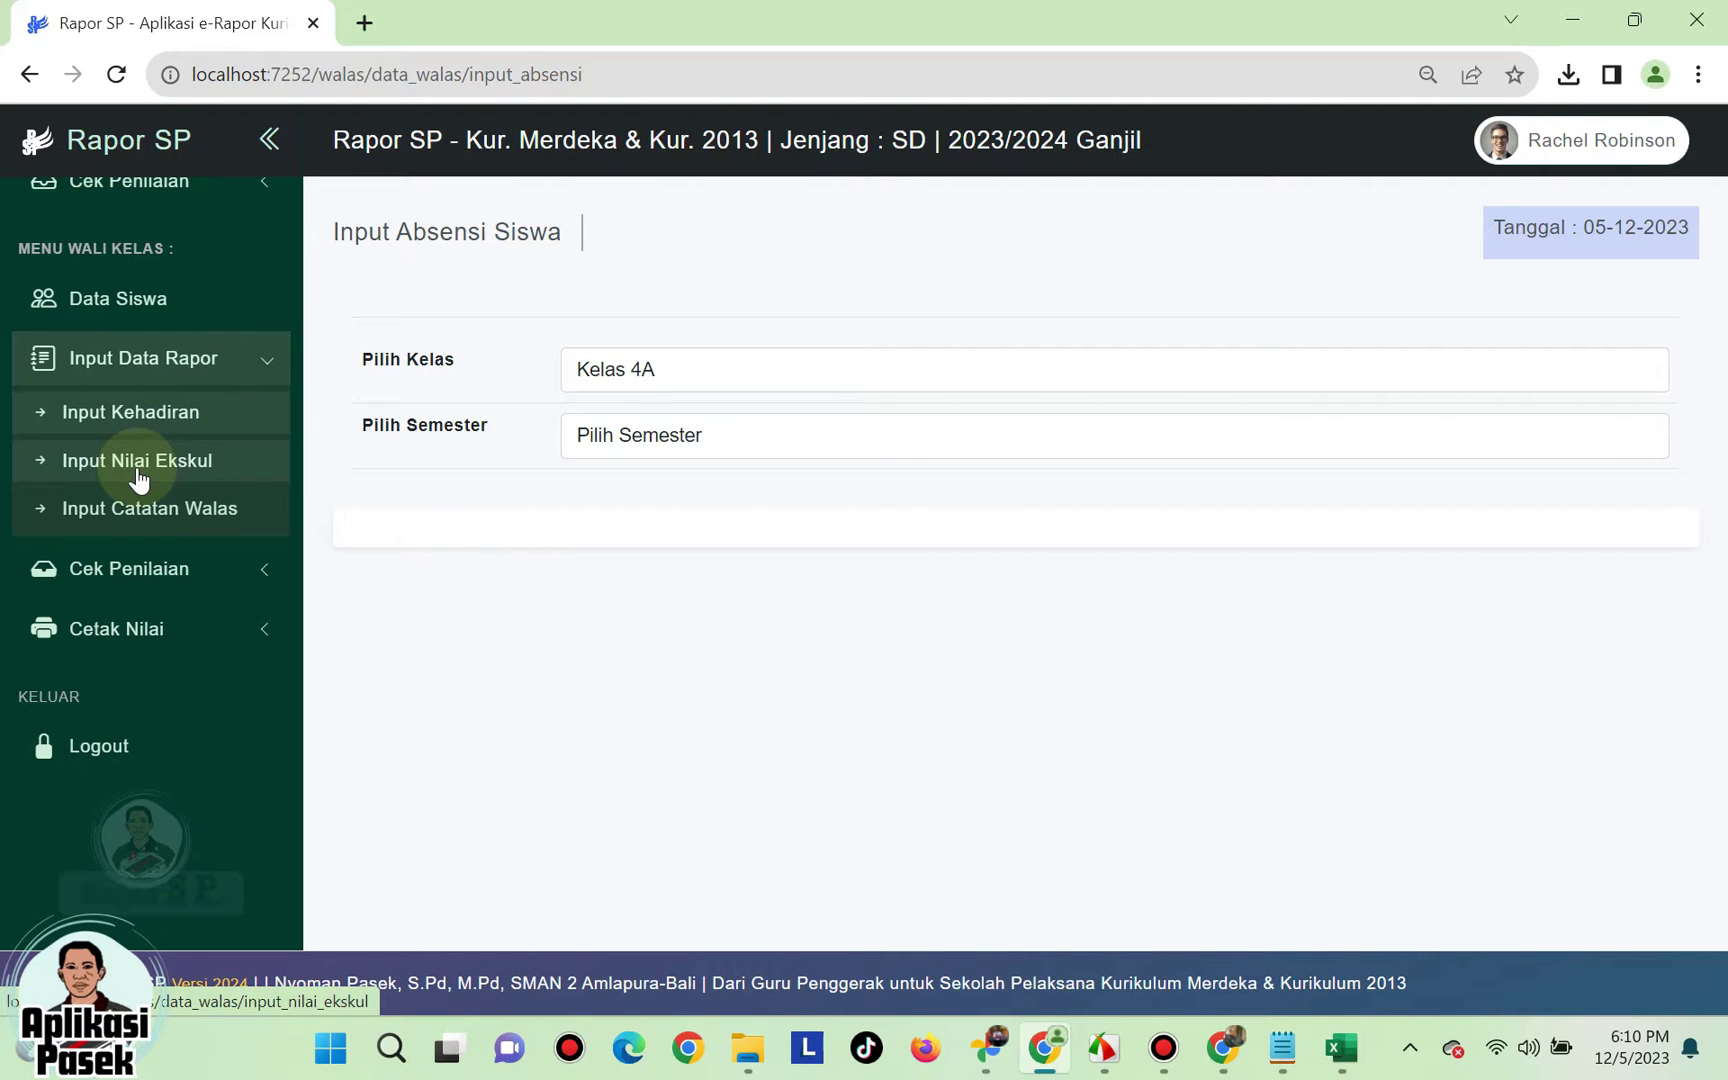
- Load the extracurricular grade page for Kelas 4A, Semester 1
{"action": "left_click", "coordinate": [138, 474]}
{"action": "left_click", "coordinate": [668, 372]}
{"action": "left_click", "coordinate": [663, 428]}
{"action": "left_click", "coordinate": [663, 438]}
{"action": "left_click", "coordinate": [660, 495]}
{"action": "scroll", "coordinate": [1022, 573], "scroll_direction": "down", "scroll_amount": 2}
{"action": "scroll", "coordinate": [1022, 573], "scroll_direction": "up", "scroll_amount": 2}
- Grade the first student's Pramuka Sangat Baik with description 'Menguasai berbagai teknik dasar kepramukaan…'
{"action": "left_click", "coordinate": [1580, 546]}
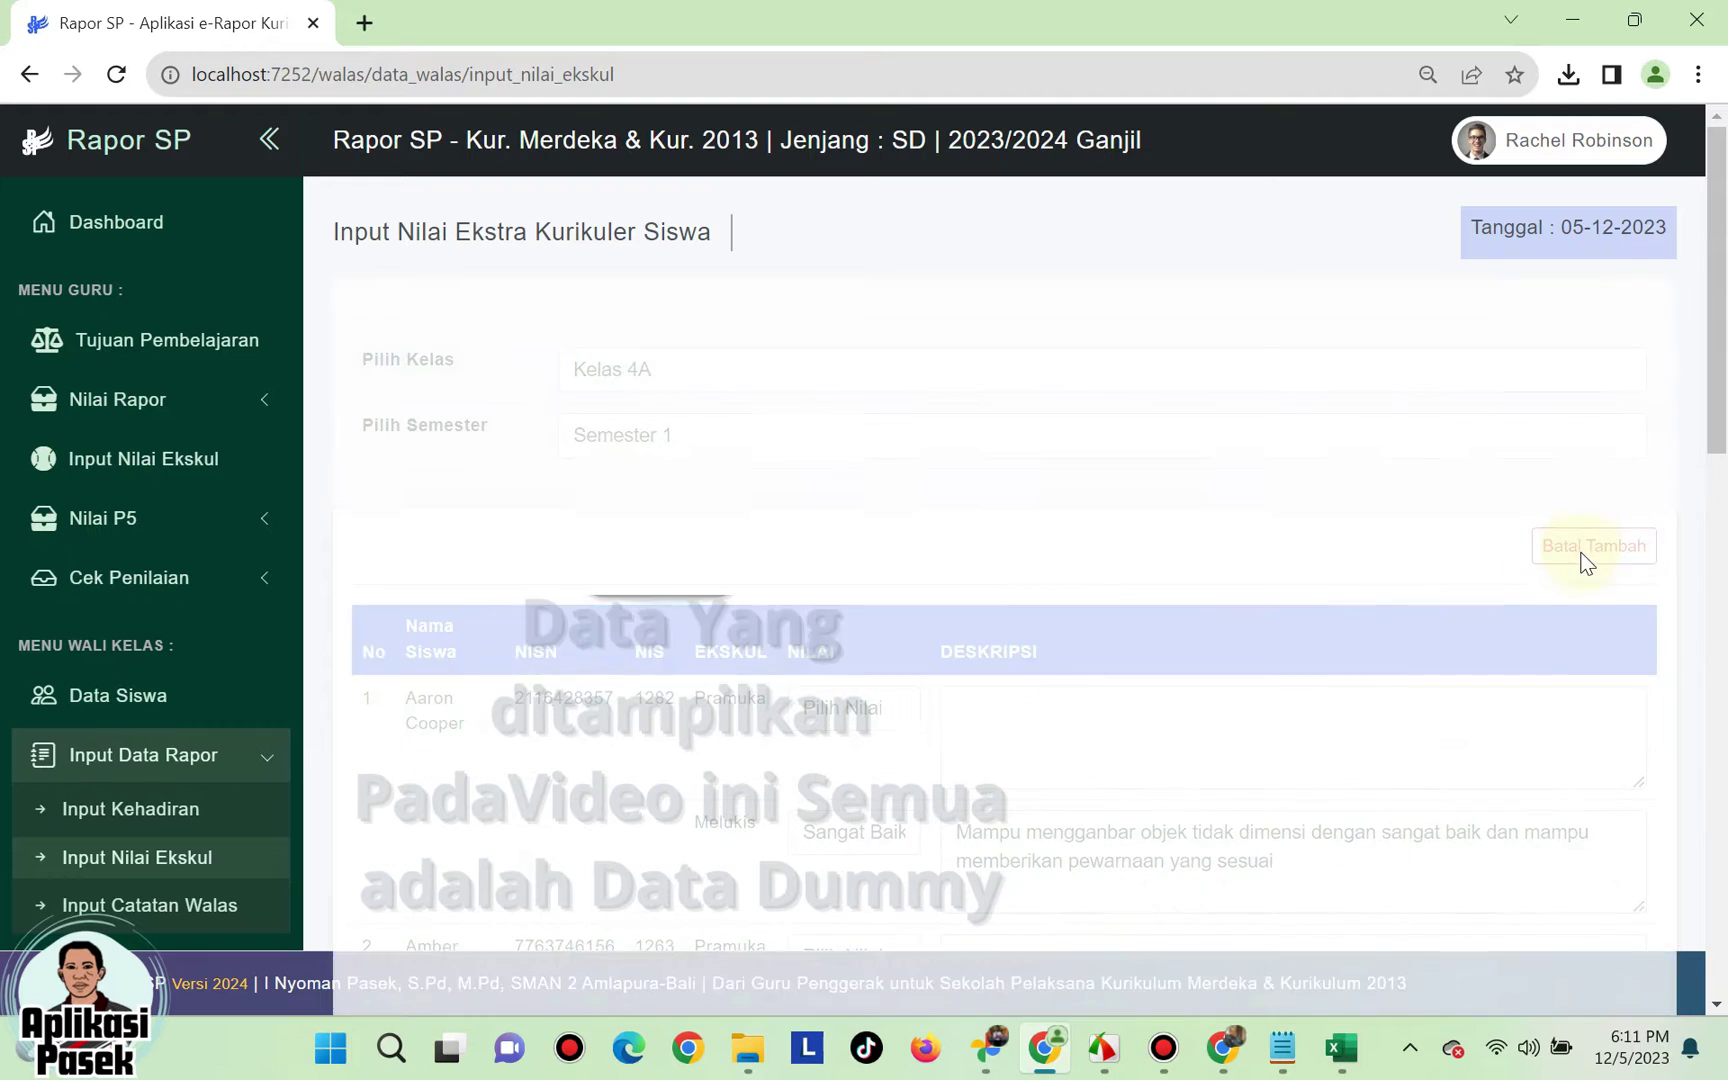
{"action": "left_click", "coordinate": [859, 703]}
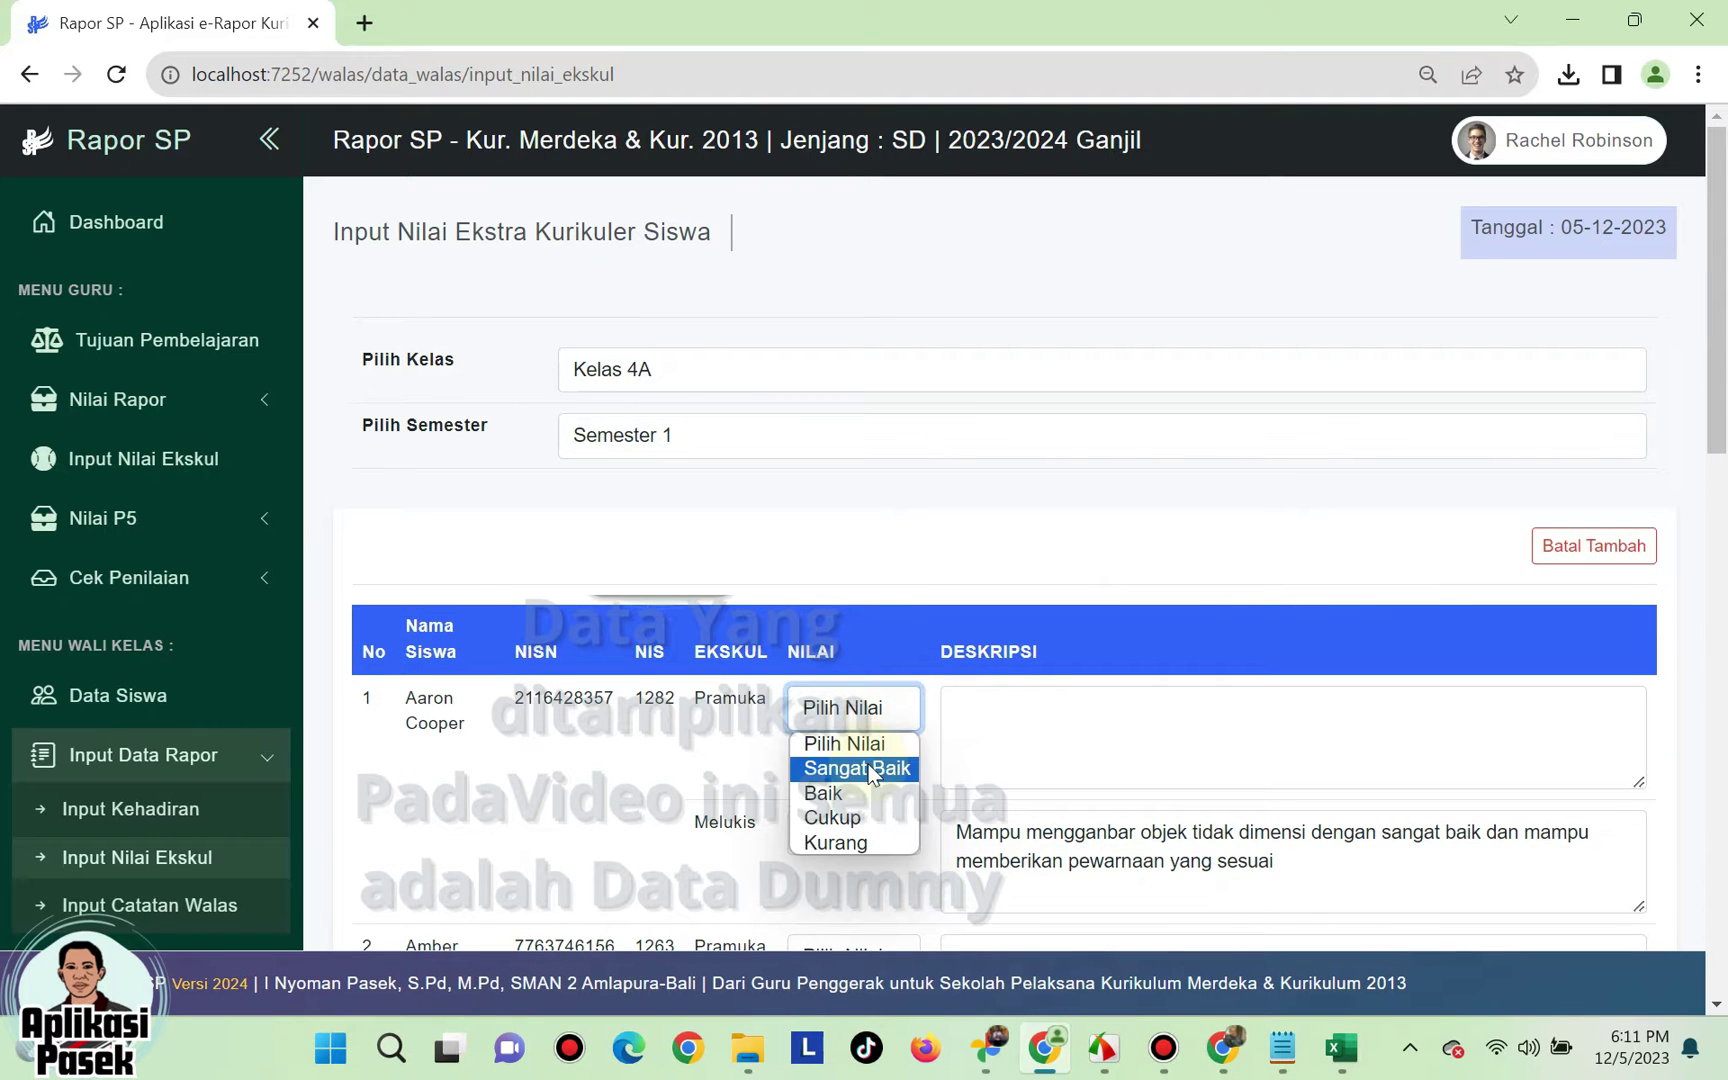
{"action": "left_click", "coordinate": [860, 766]}
{"action": "left_click", "coordinate": [1041, 740]}
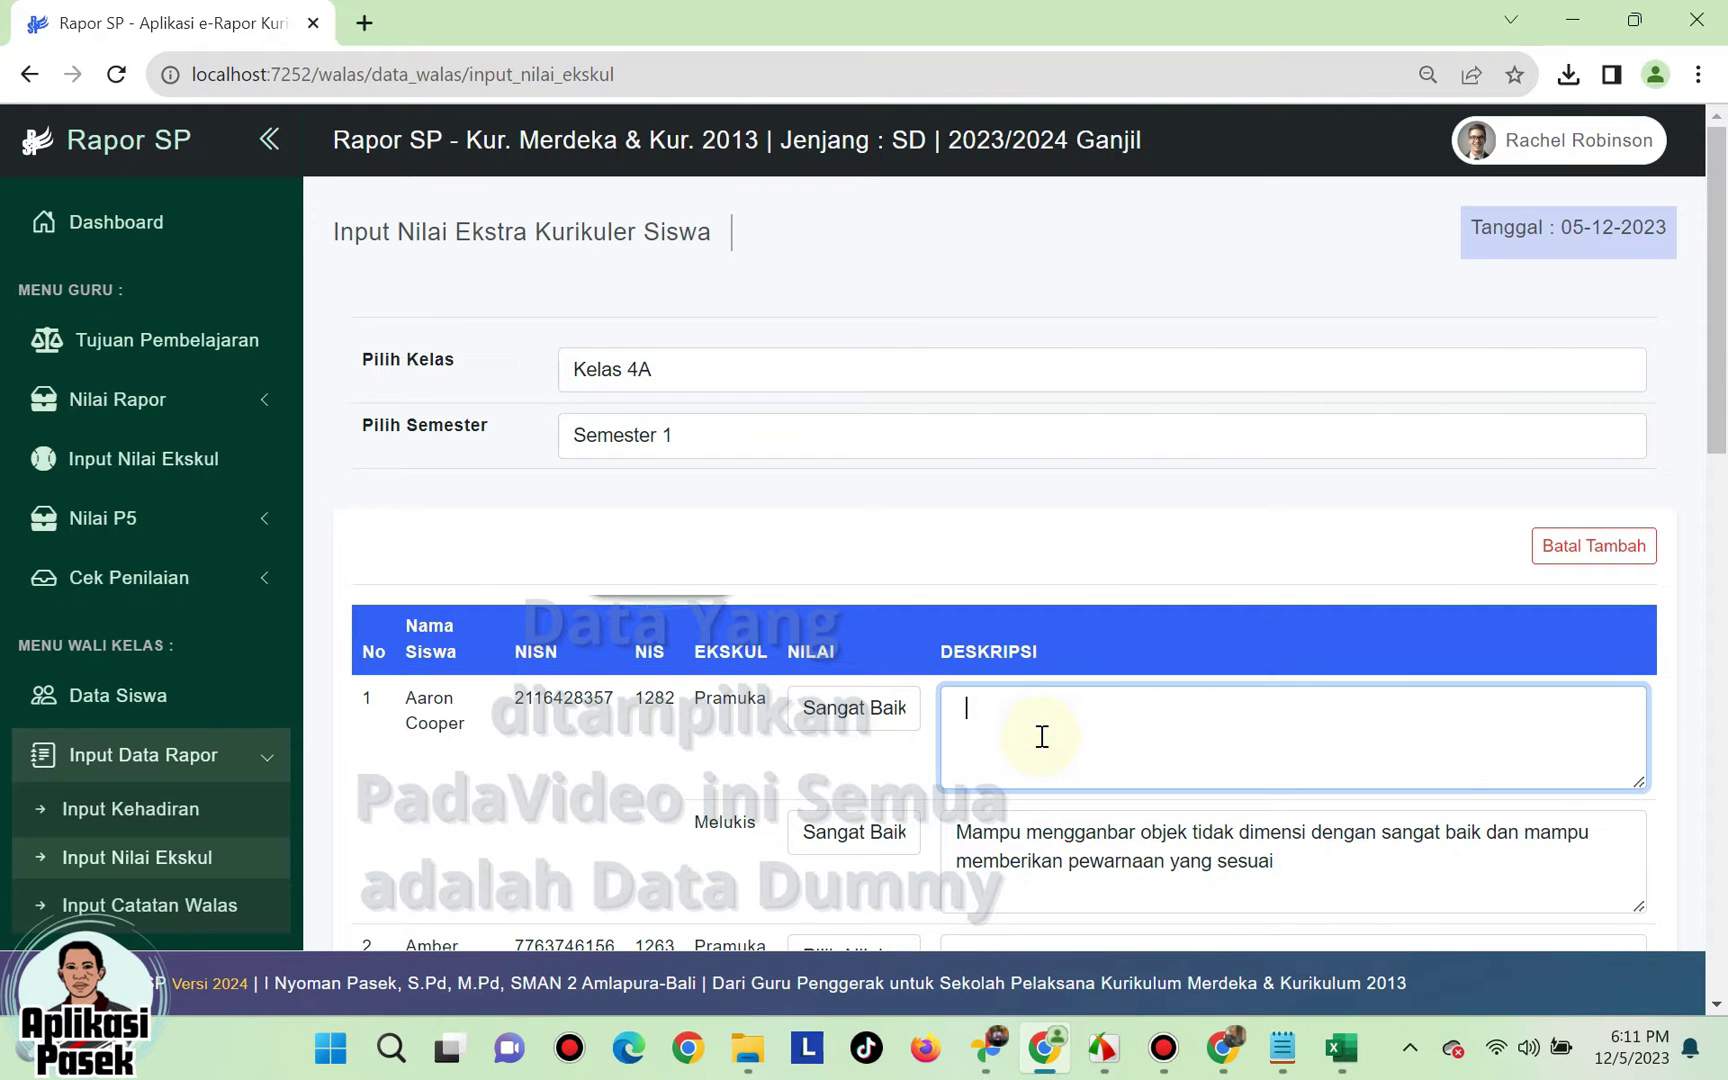
{"action": "type", "text": "Menguasai berbagai te"}
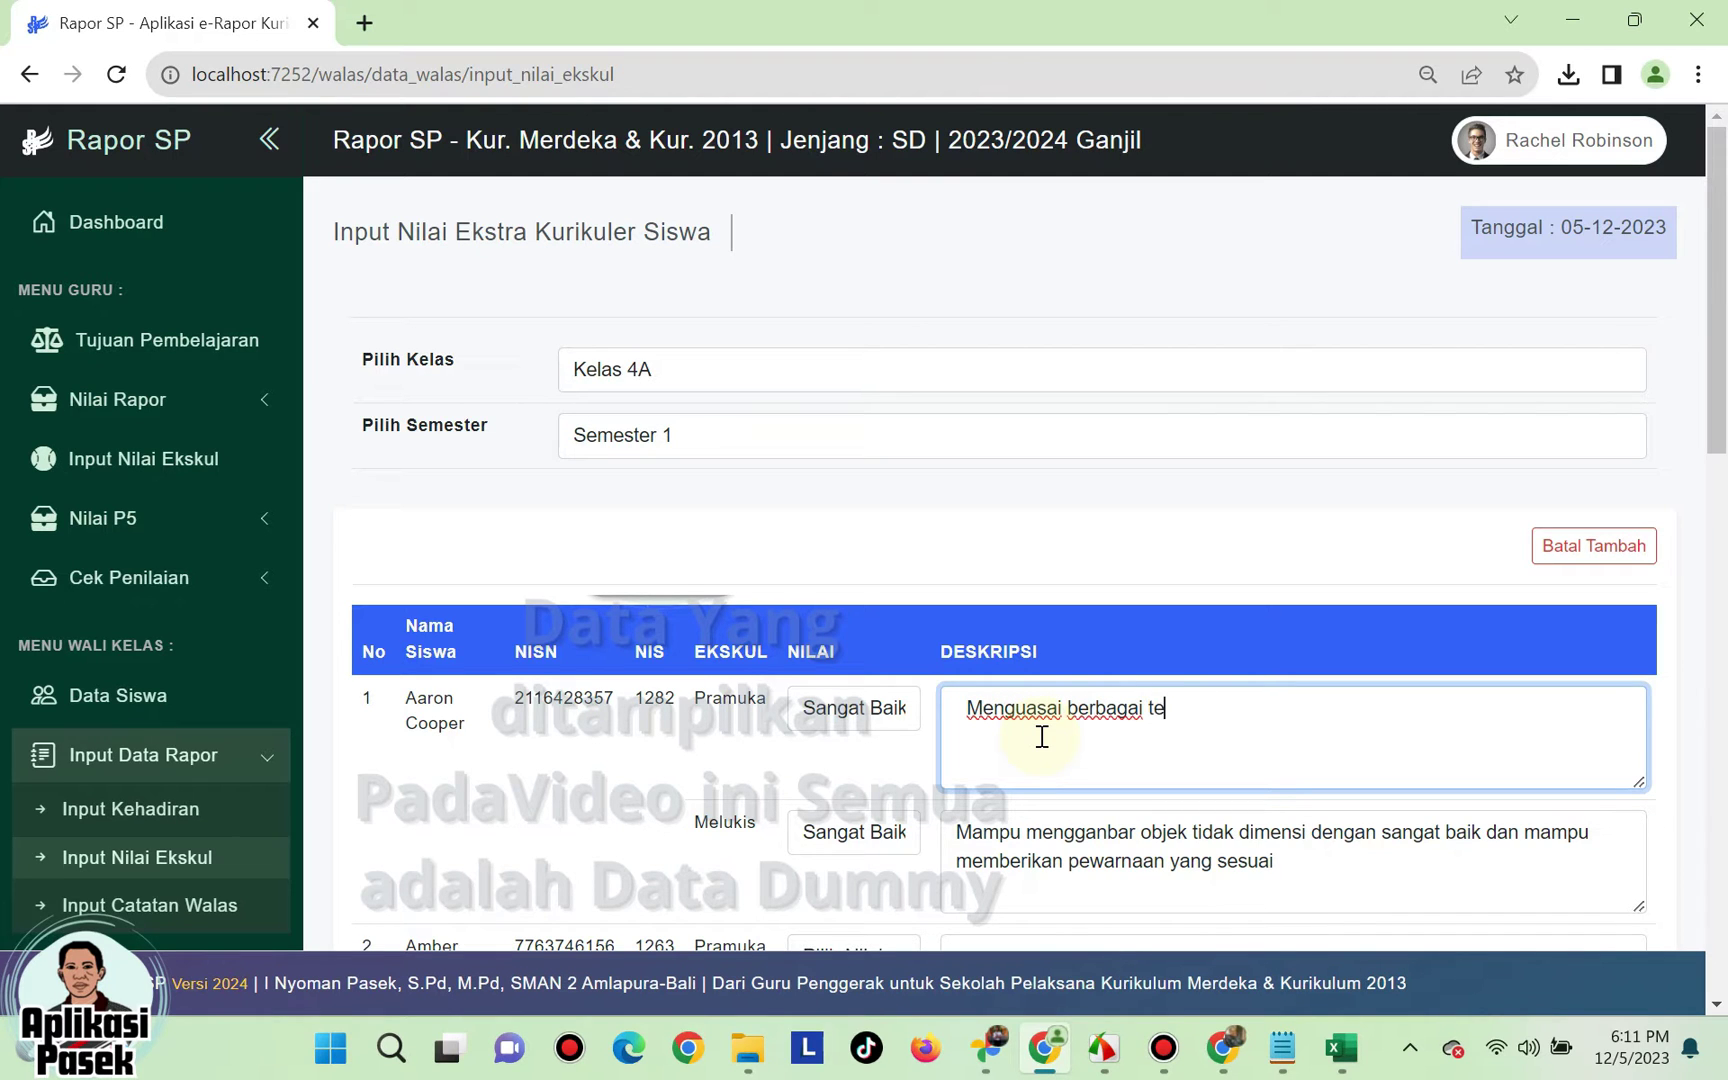
{"action": "type", "text": "knik dasar kepramukaan dengan sa"}
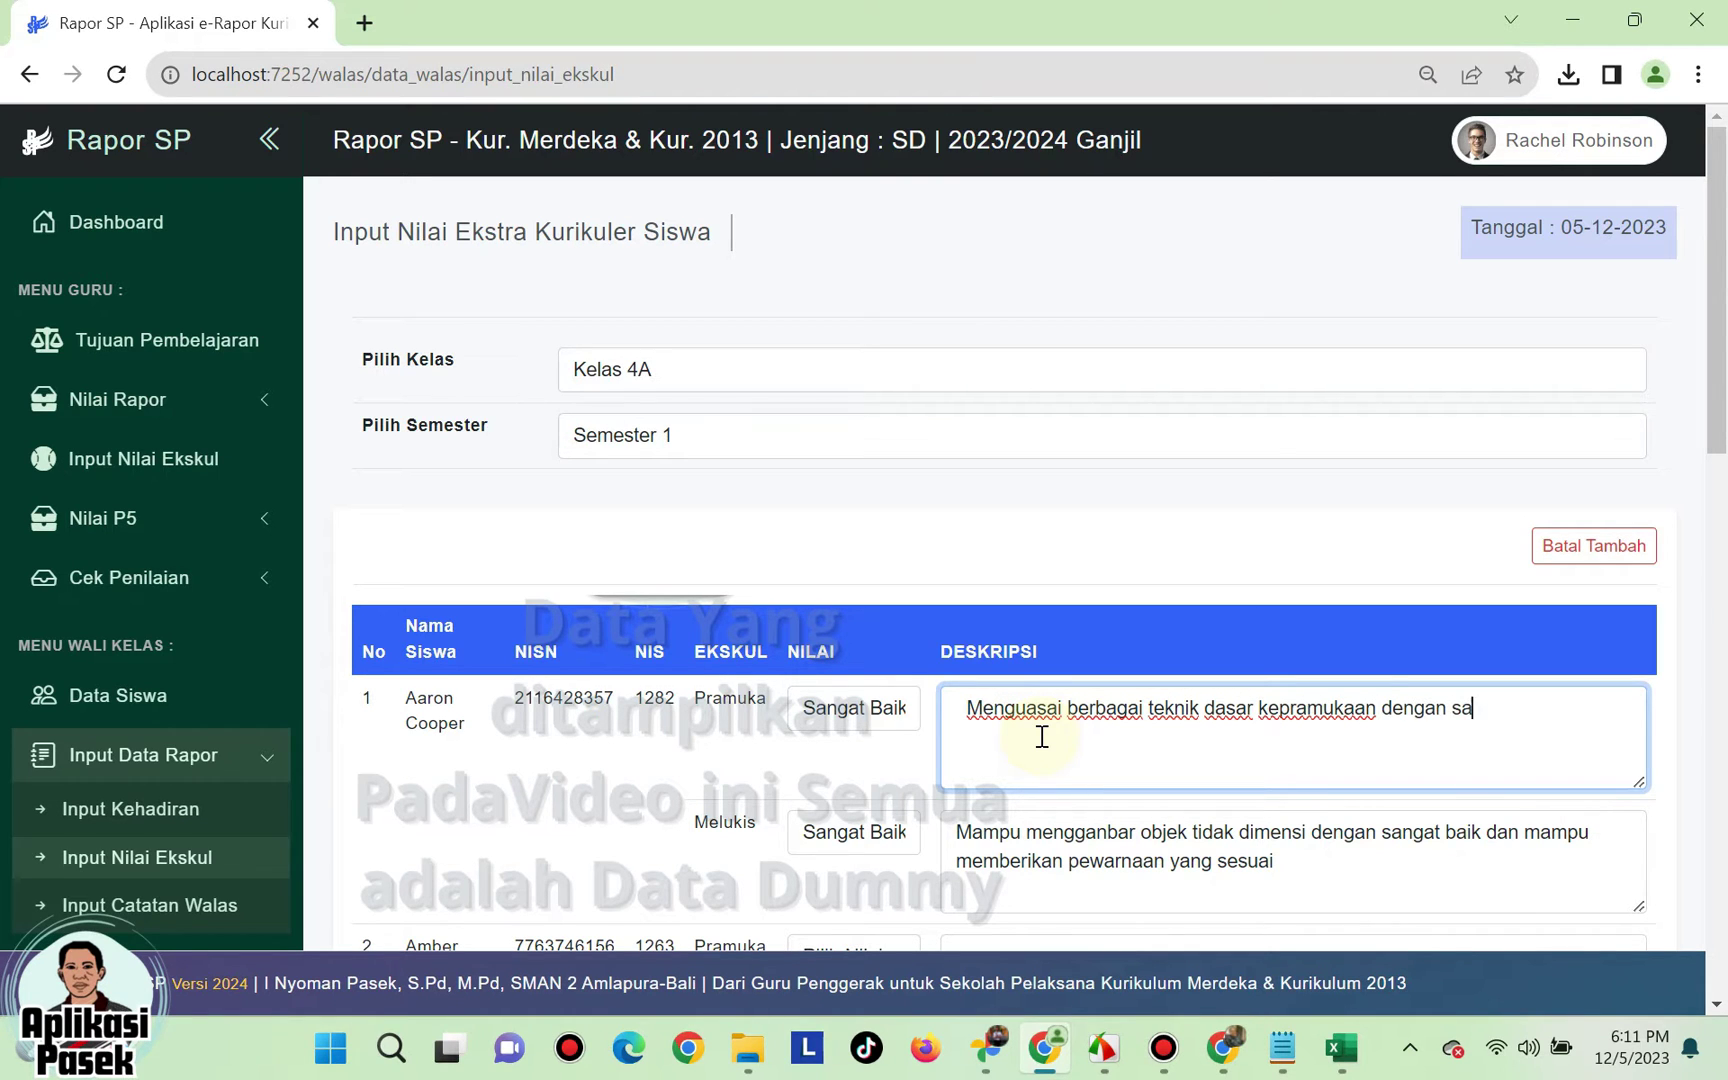
{"action": "type", "text": "ngat baik"}
{"action": "scroll", "coordinate": [880, 680], "scroll_direction": "down", "scroll_amount": 4}
{"action": "scroll", "coordinate": [855, 540], "scroll_direction": "up", "scroll_amount": 3}
- Grade the second student's Pramuka Sangat Baik, save the grades, and reload the input page
{"action": "left_click", "coordinate": [852, 822]}
{"action": "left_click", "coordinate": [855, 881]}
{"action": "scroll", "coordinate": [1062, 807], "scroll_direction": "down", "scroll_amount": 1}
{"action": "scroll", "coordinate": [1060, 750], "scroll_direction": "down", "scroll_amount": 1}
{"action": "scroll", "coordinate": [1100, 705], "scroll_direction": "up", "scroll_amount": 1}
{"action": "scroll", "coordinate": [1142, 721], "scroll_direction": "down", "scroll_amount": 13}
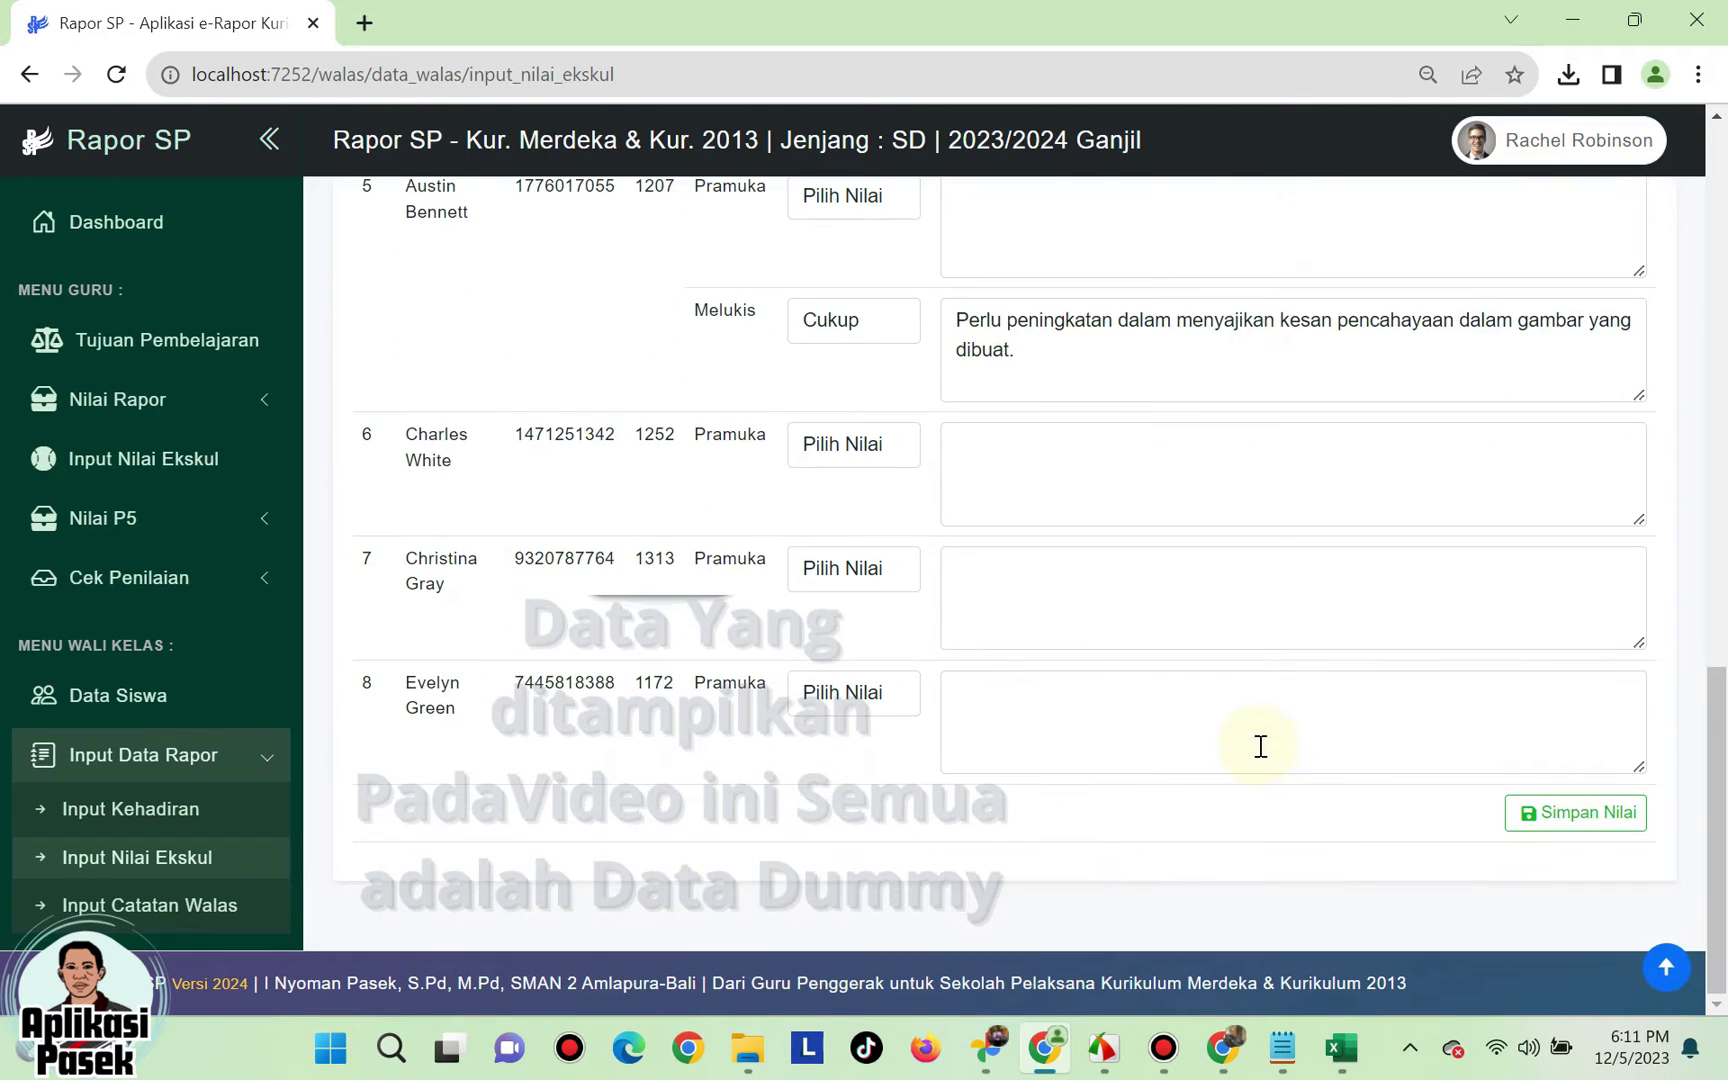
{"action": "left_click", "coordinate": [1554, 817]}
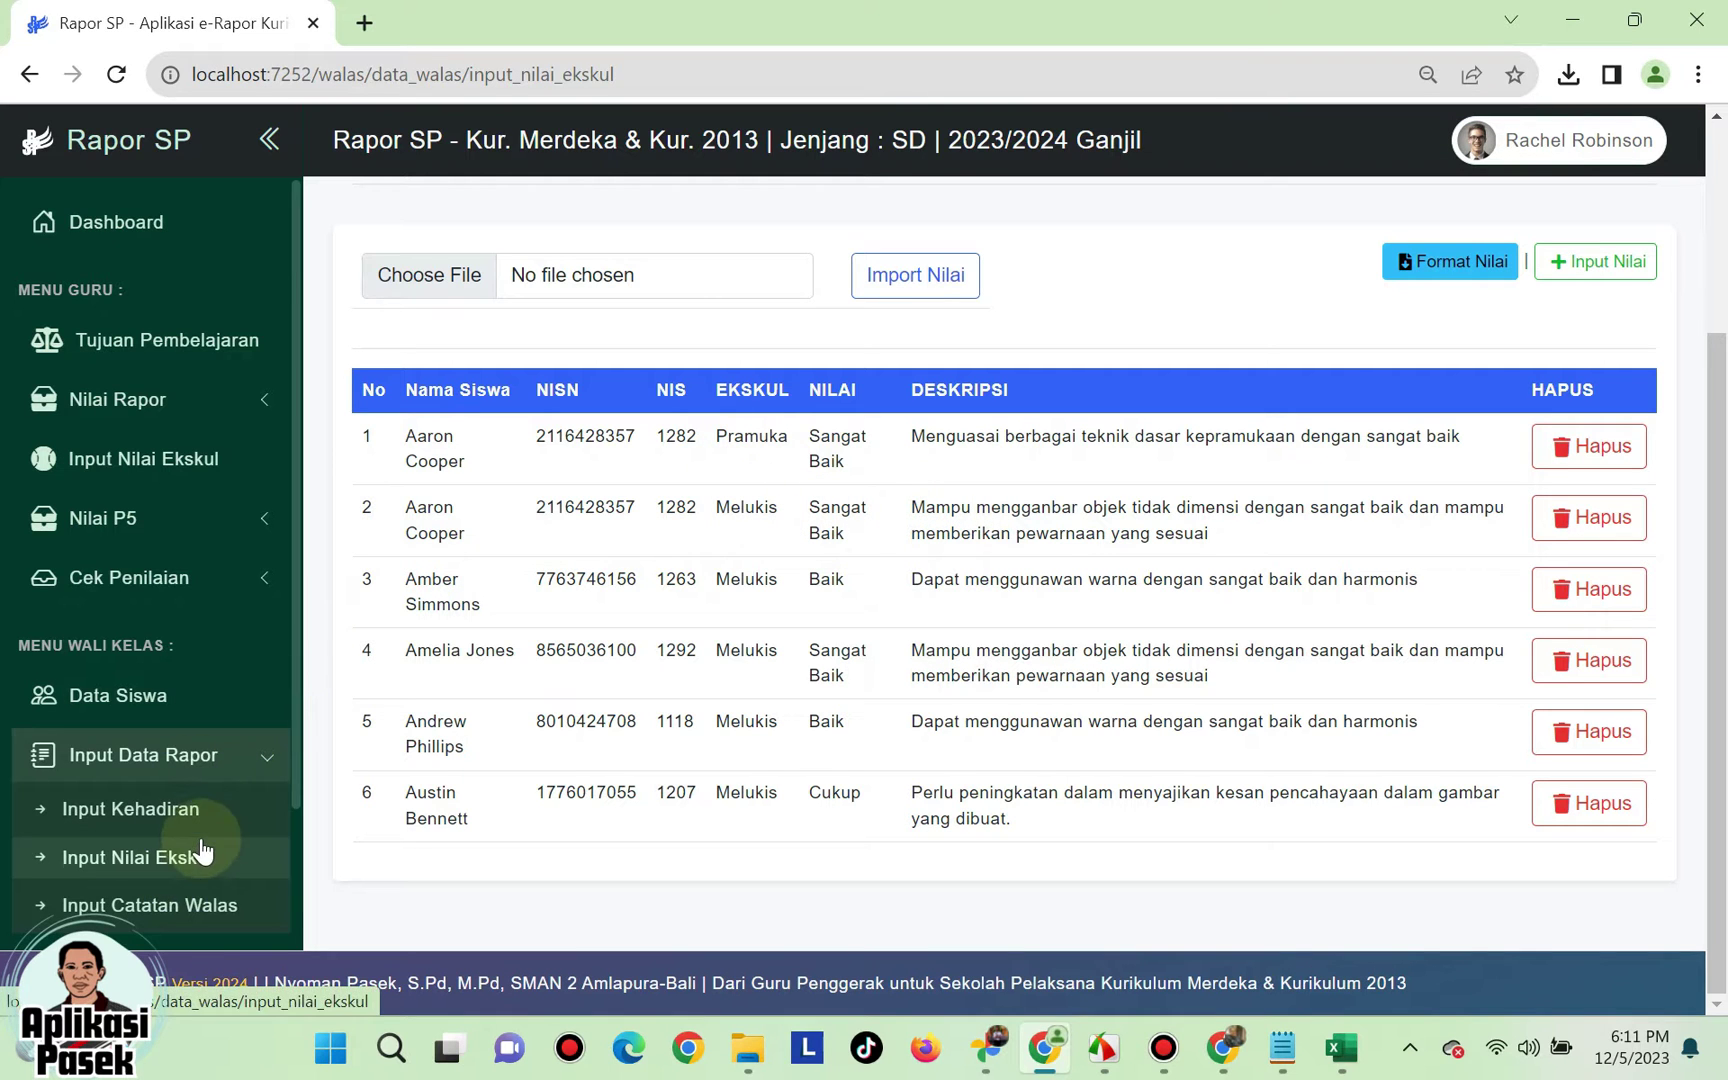
{"action": "scroll", "coordinate": [200, 855], "scroll_direction": "down", "scroll_amount": 1}
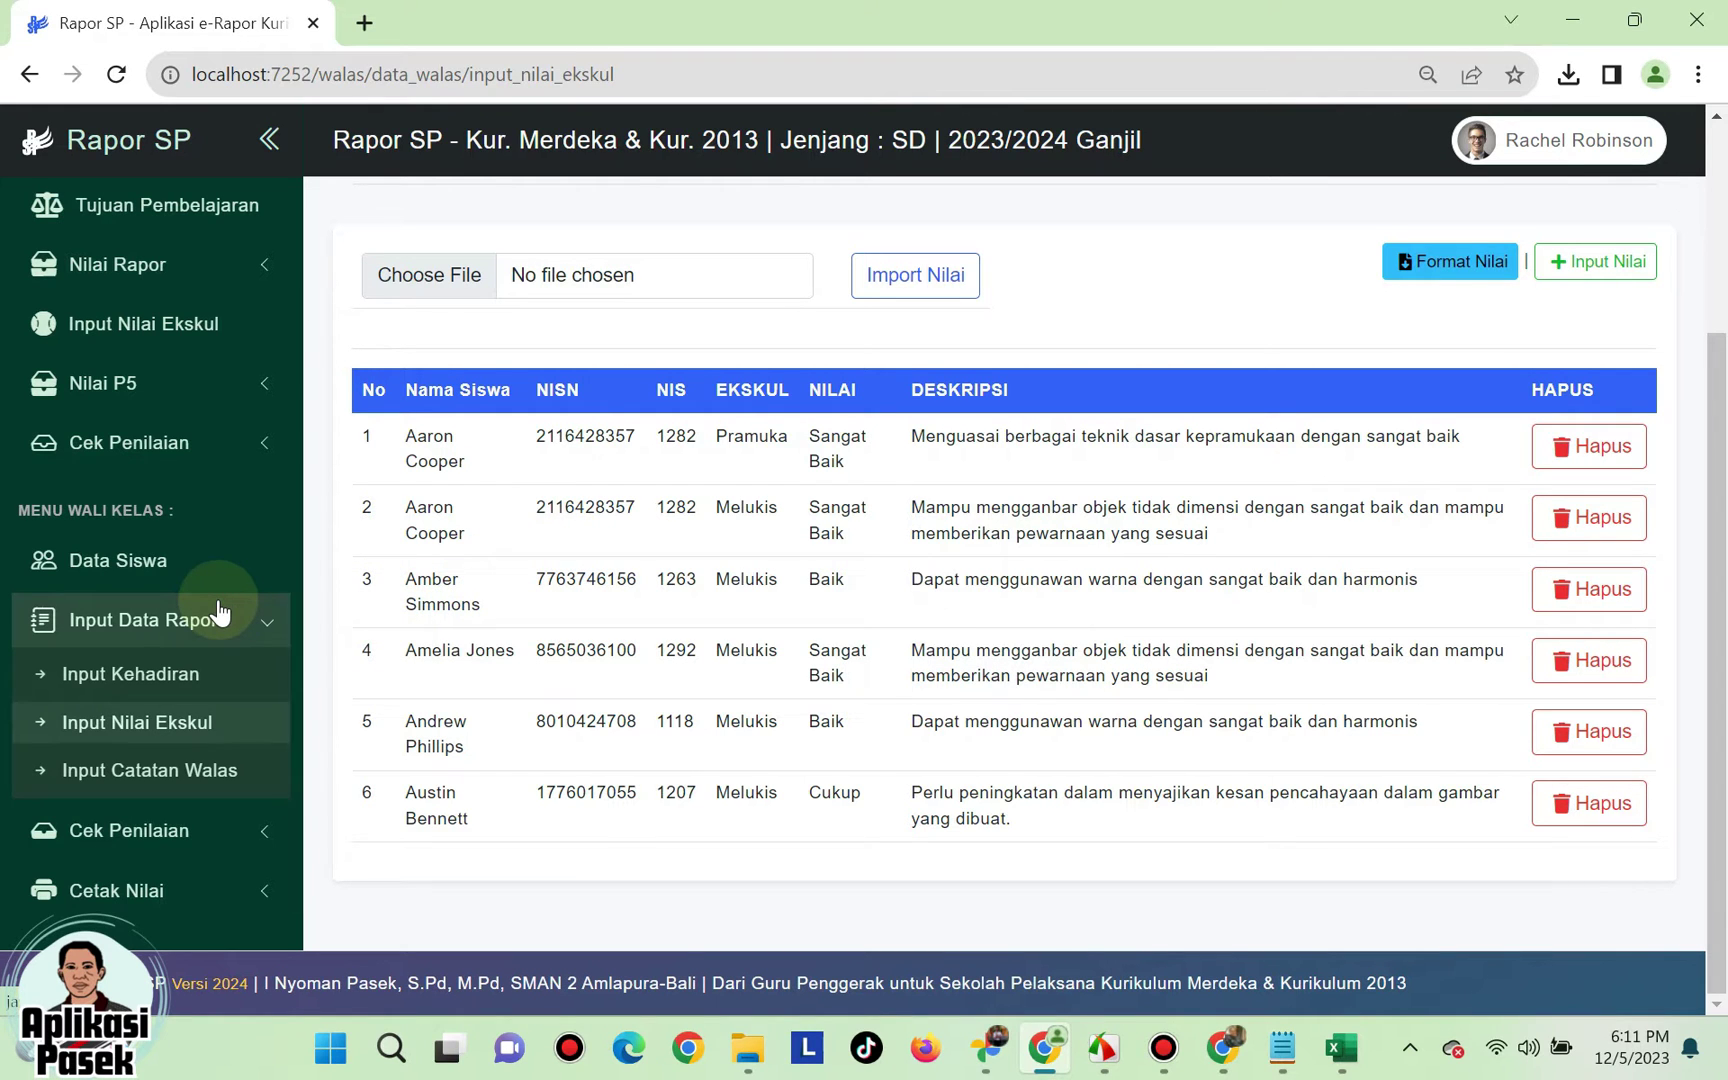
{"action": "left_click", "coordinate": [152, 728]}
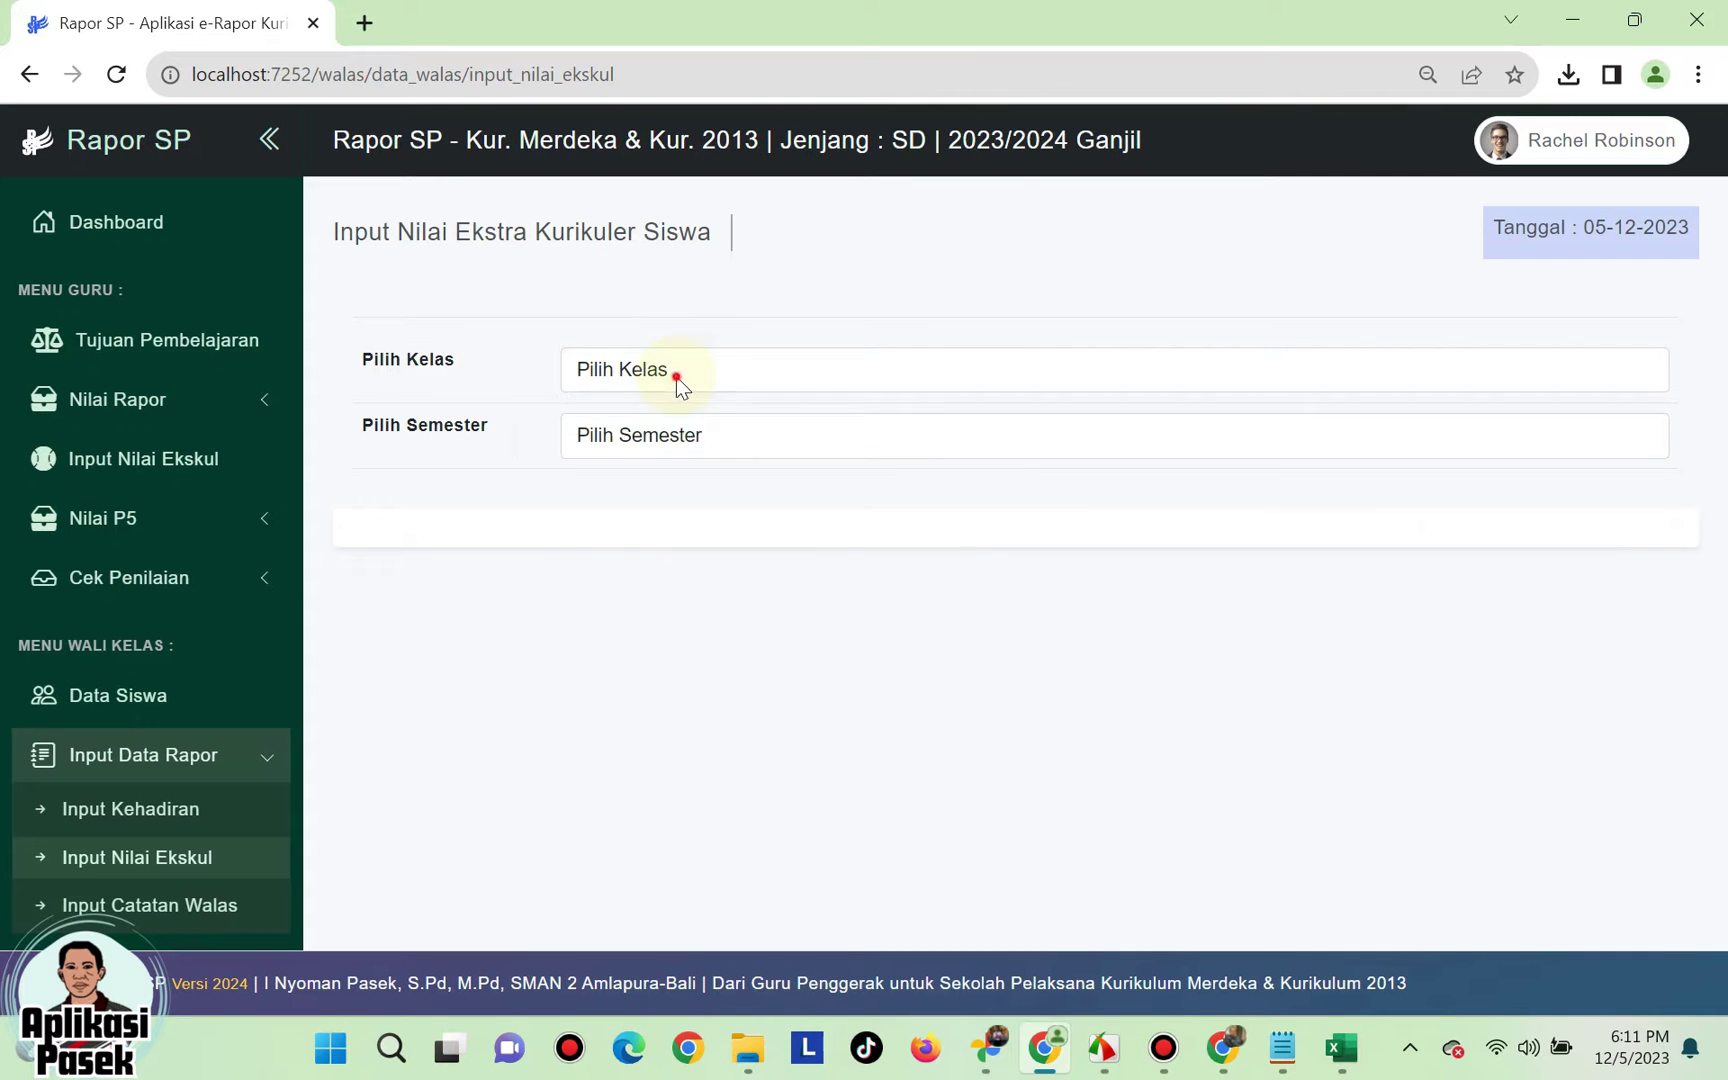
- Load Kelas 4A, Semester 1 ekskul grades and download the Format Nilai xlsx template
{"action": "left_click", "coordinate": [676, 372]}
{"action": "left_click", "coordinate": [676, 429]}
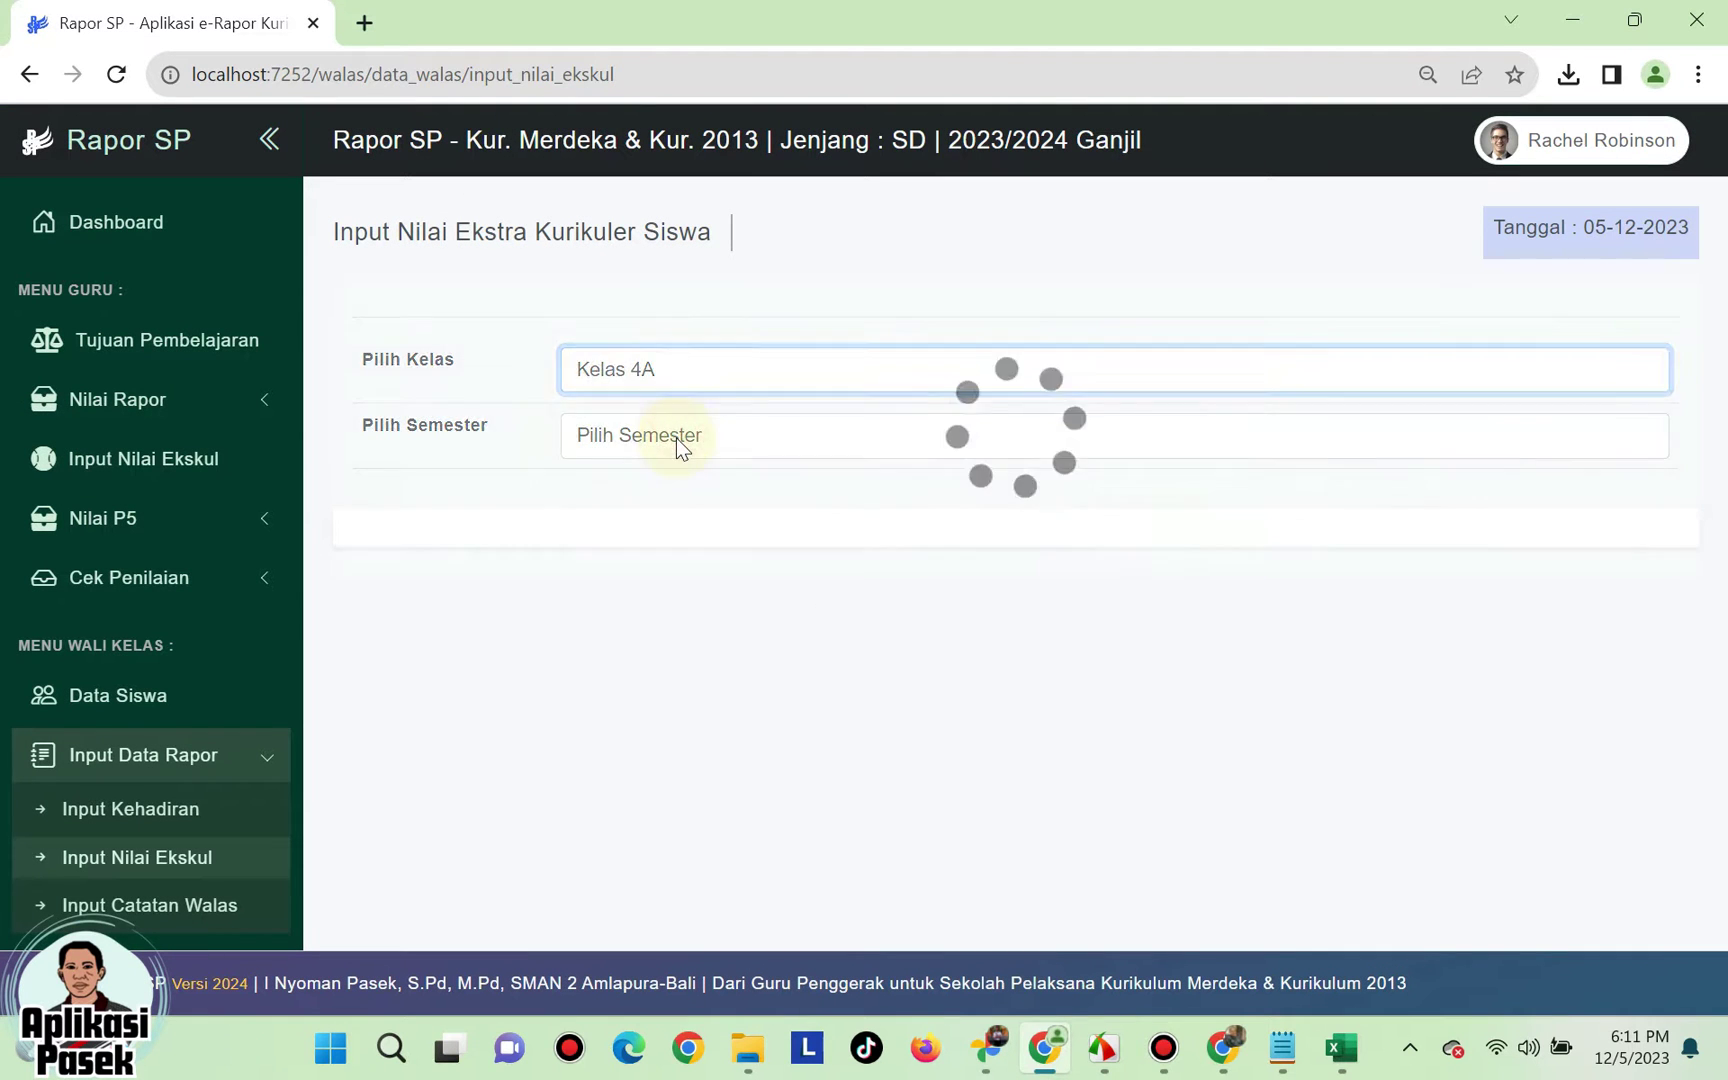
{"action": "left_click", "coordinate": [677, 437]}
{"action": "left_click", "coordinate": [675, 496]}
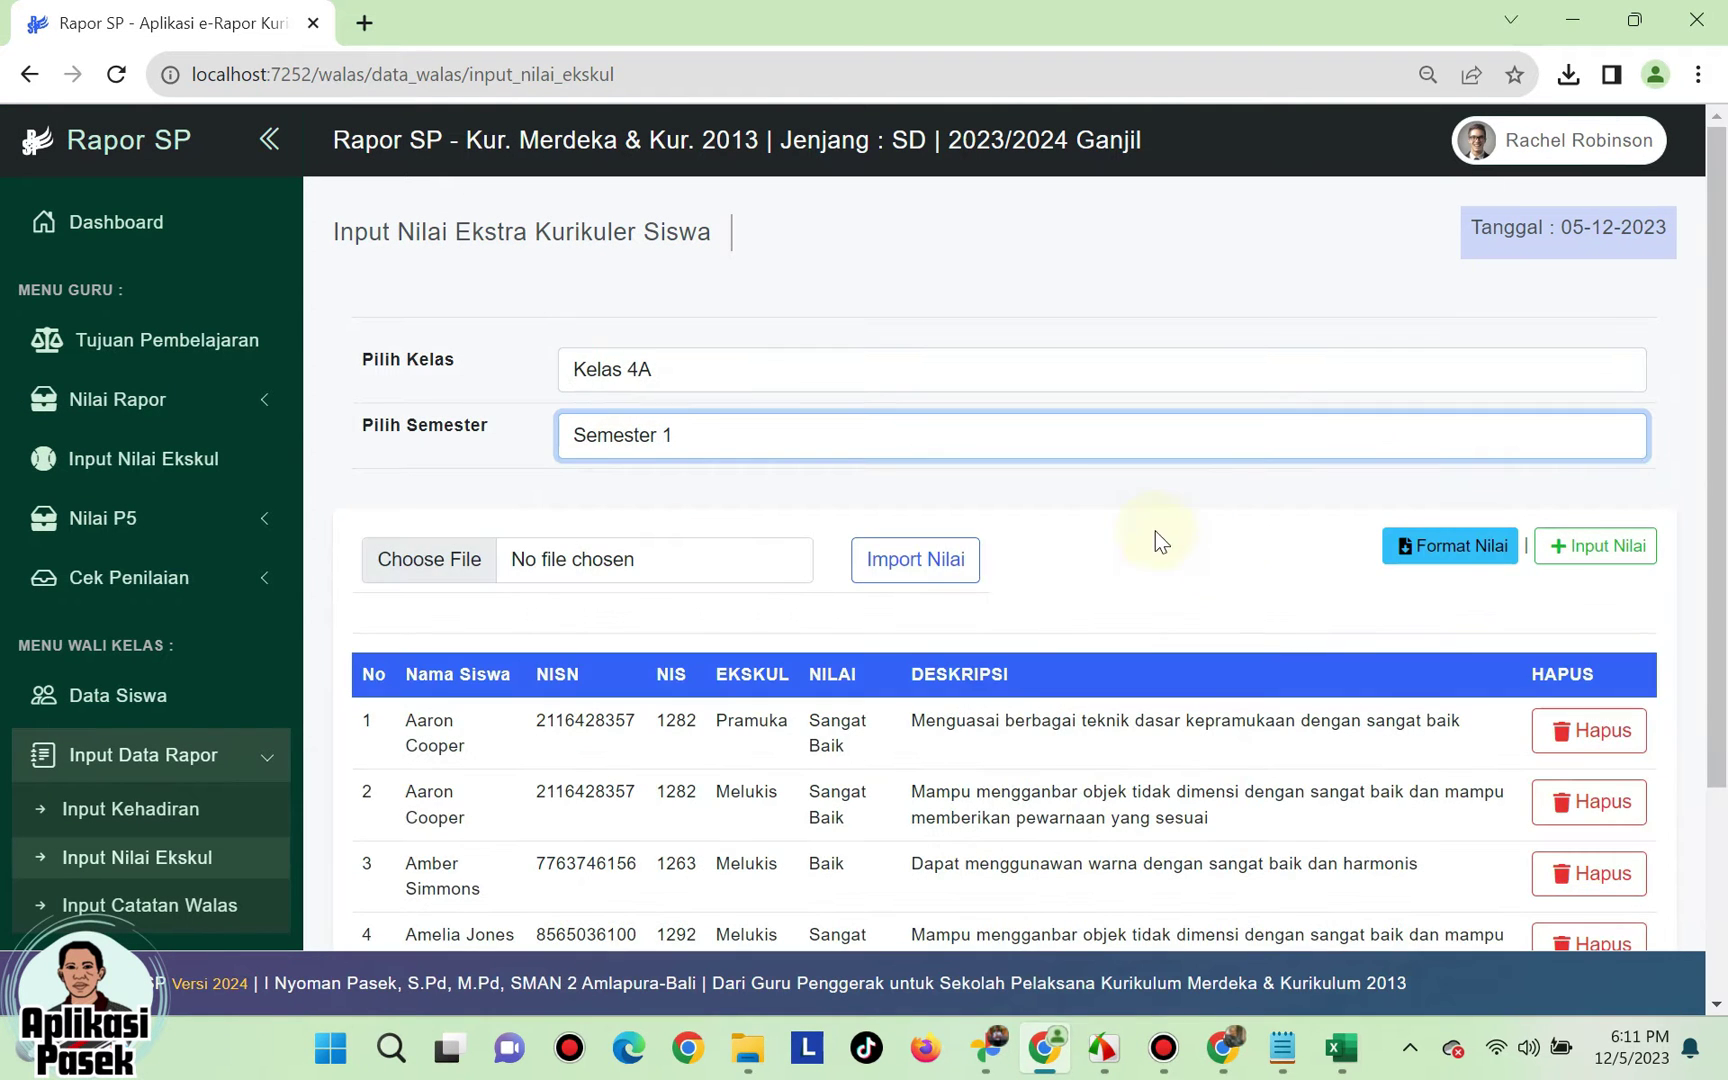
{"action": "left_click", "coordinate": [1432, 550]}
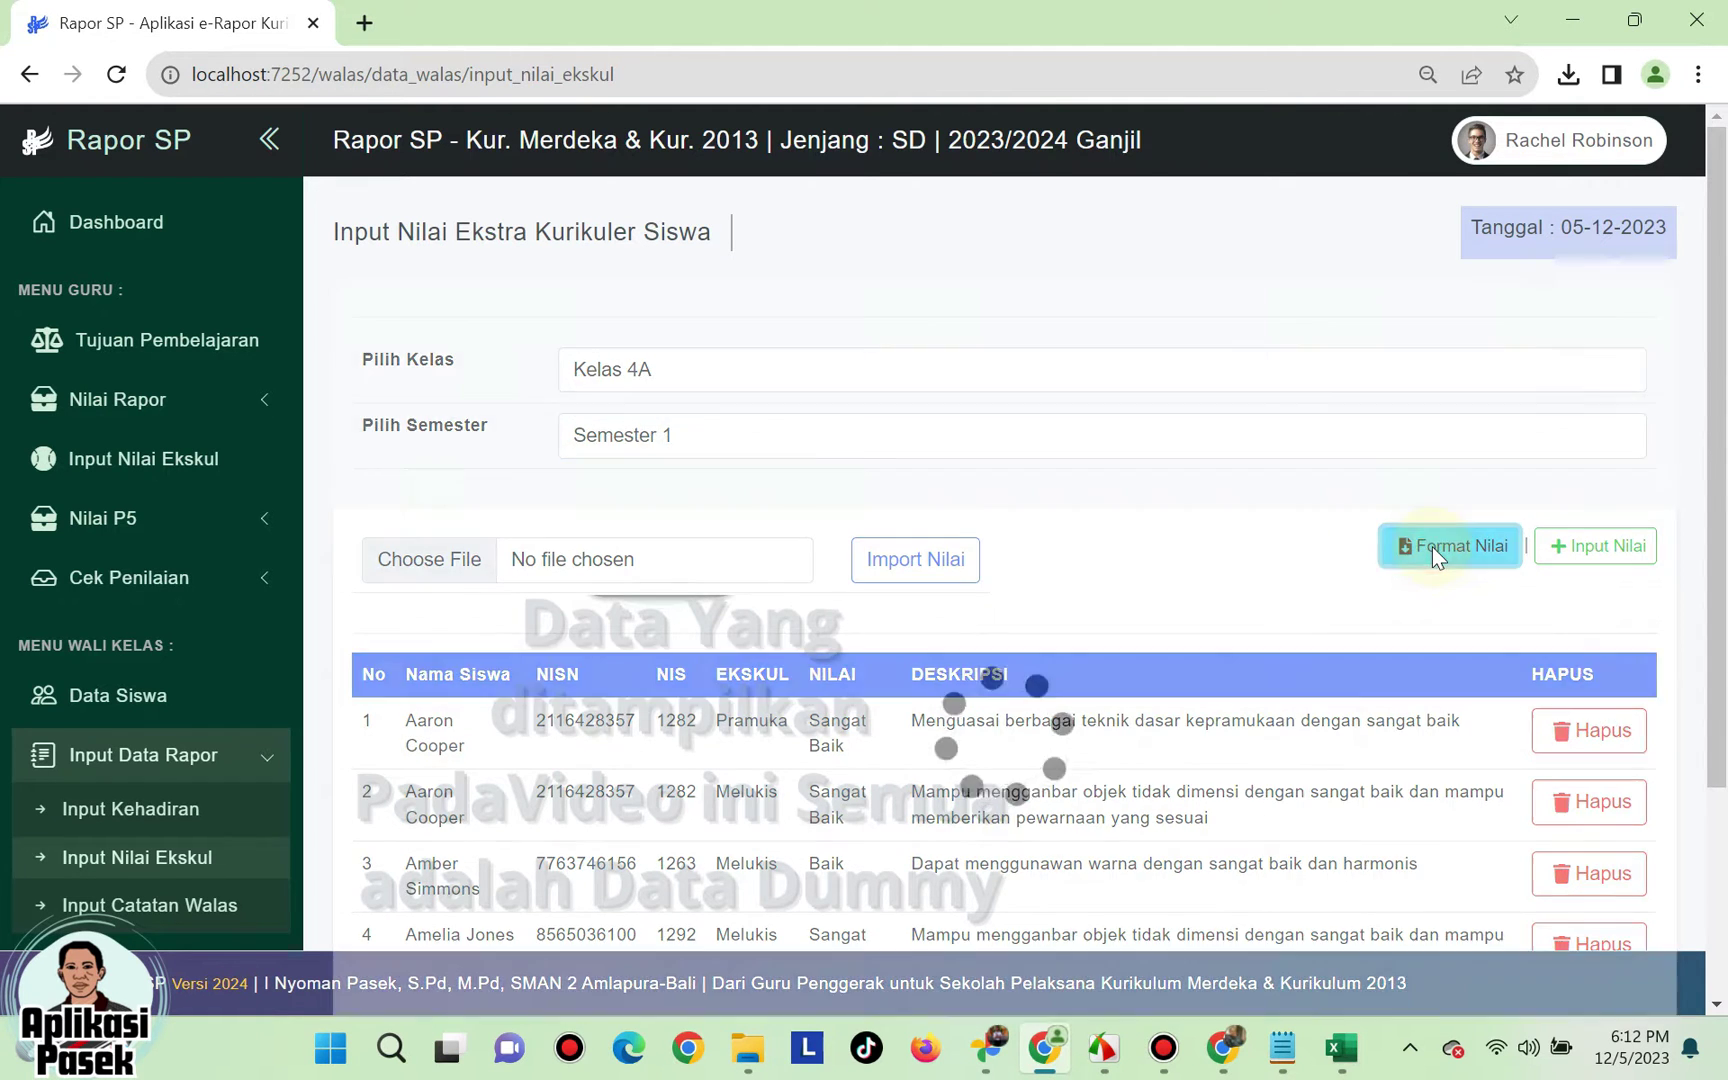
{"action": "mouse_move", "coordinate": [1526, 108]}
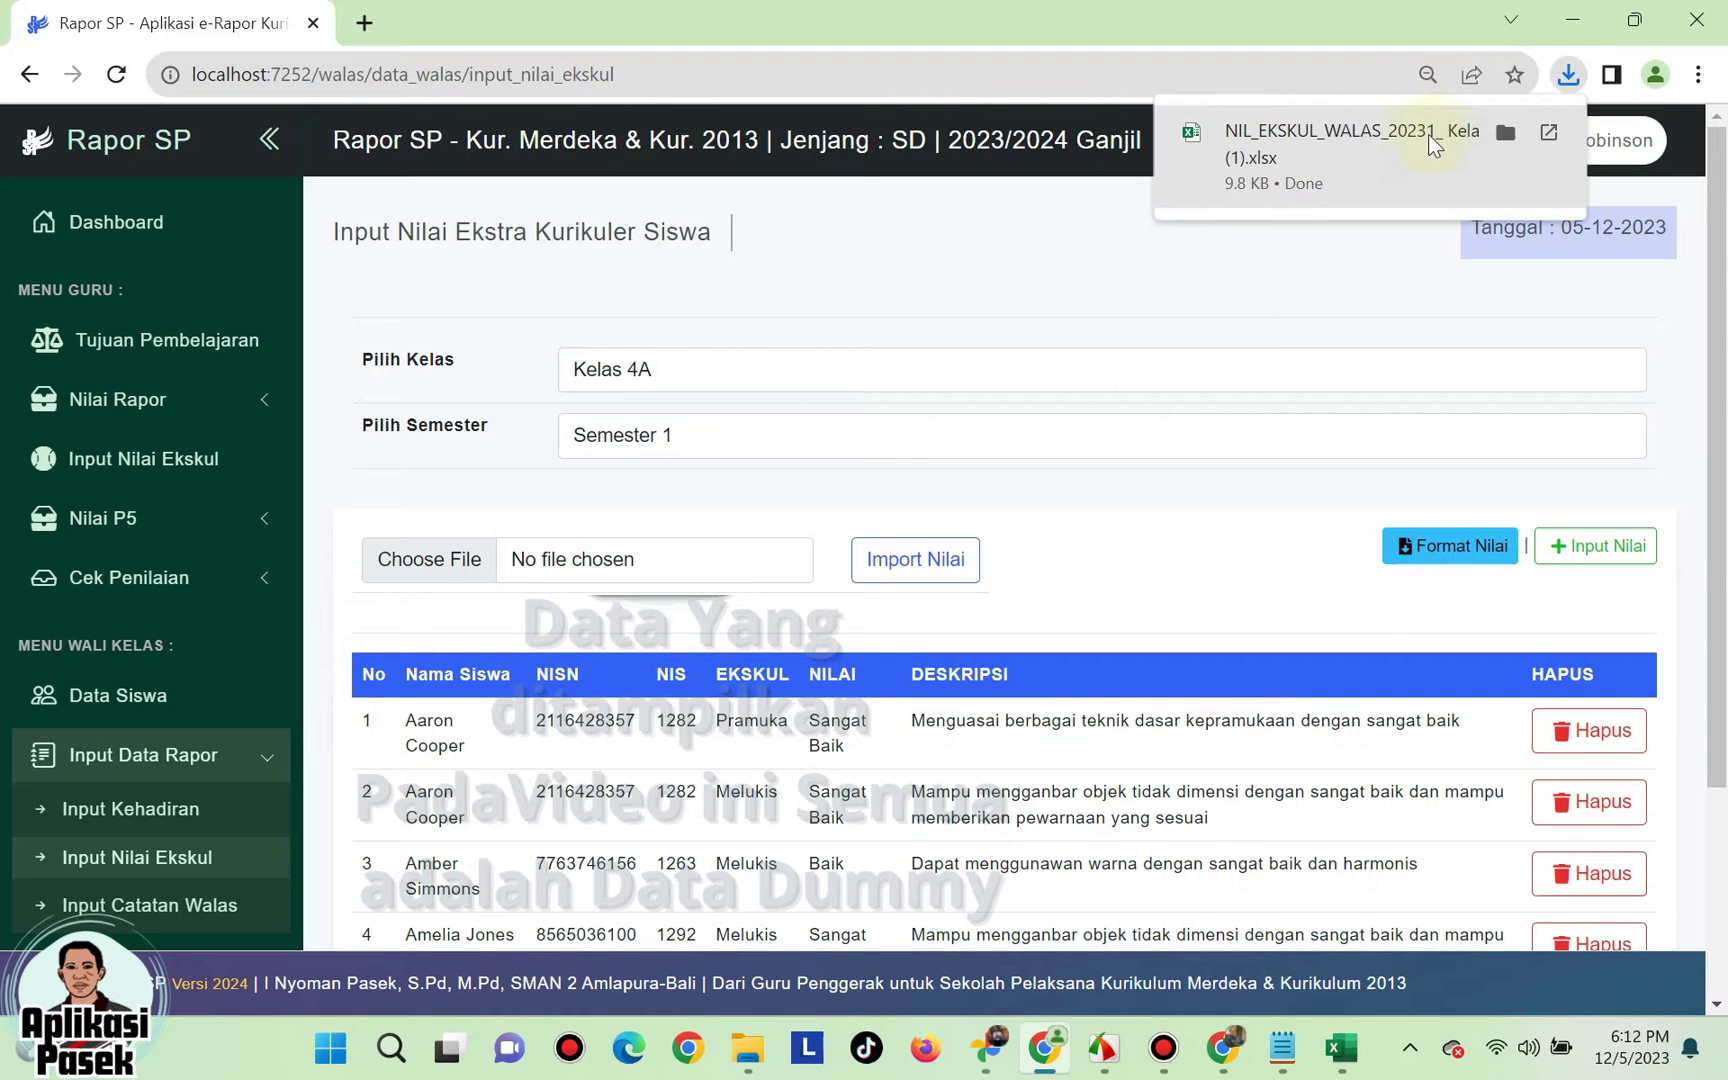
- Paste the grades and descriptions into the template, setting L9 to 3 and L10 to 4
{"action": "left_click", "coordinate": [1372, 135]}
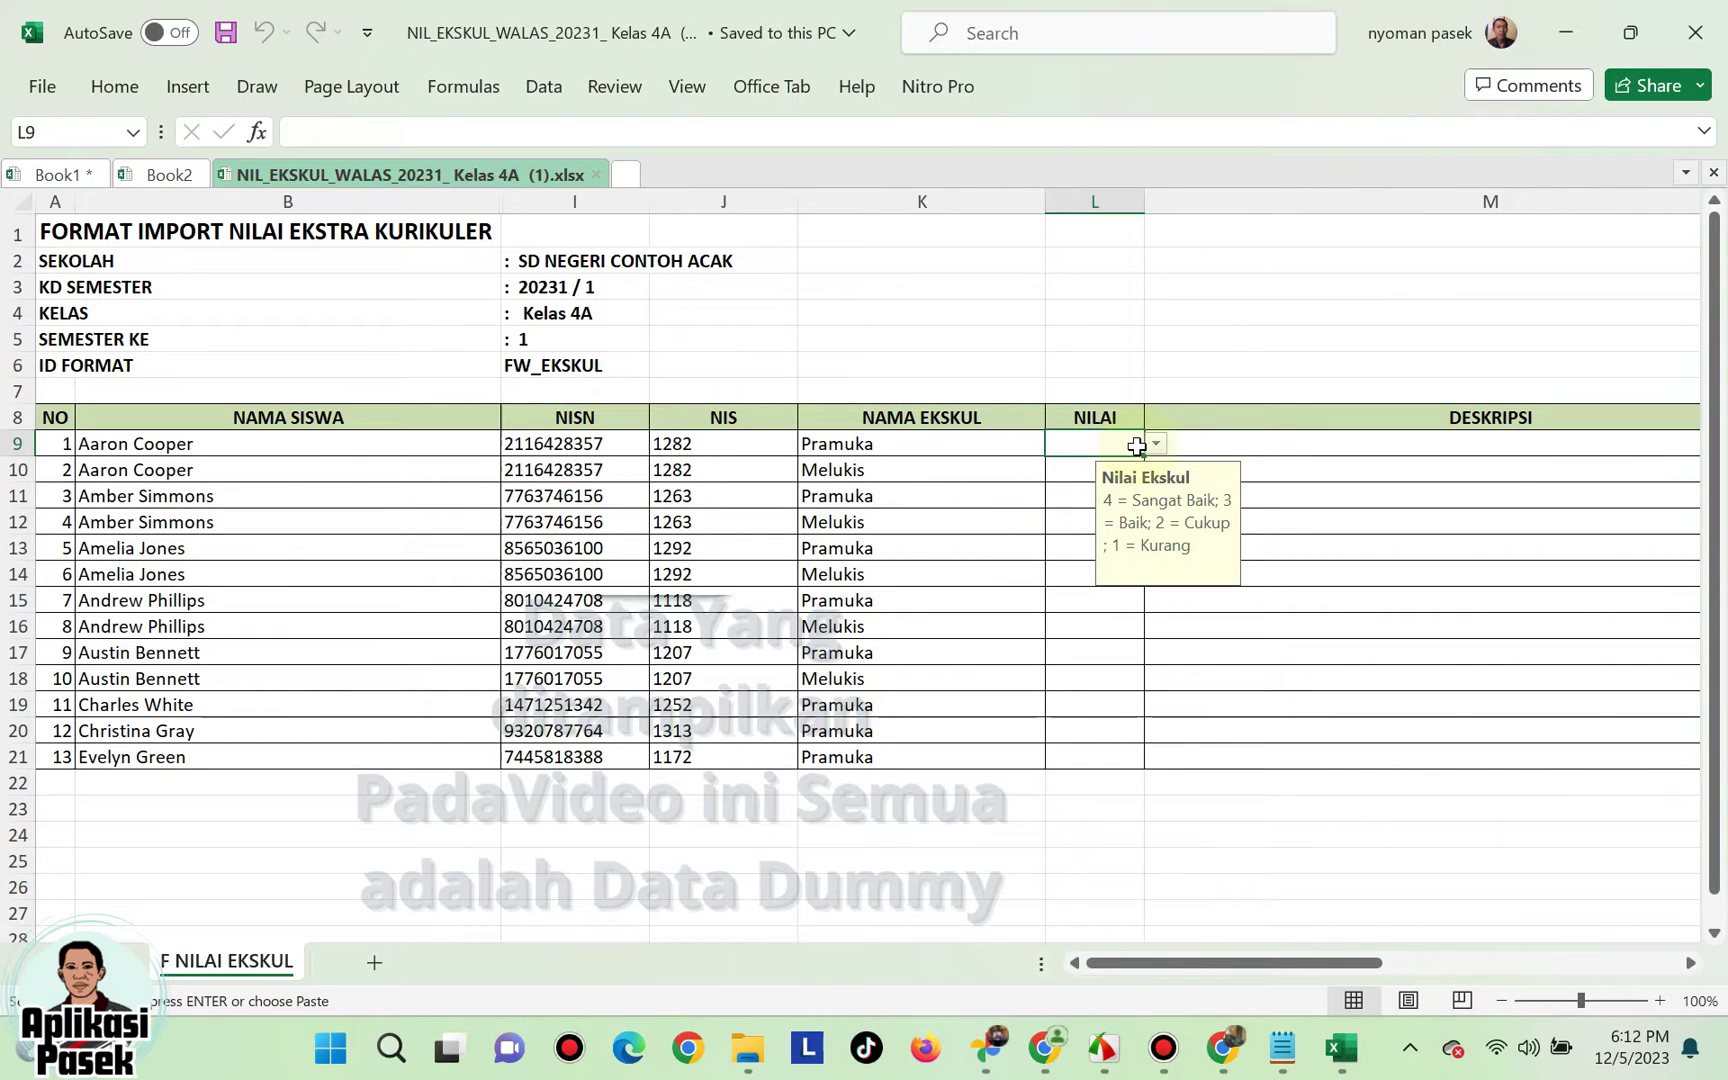
{"action": "key", "text": "ctrl+v"}
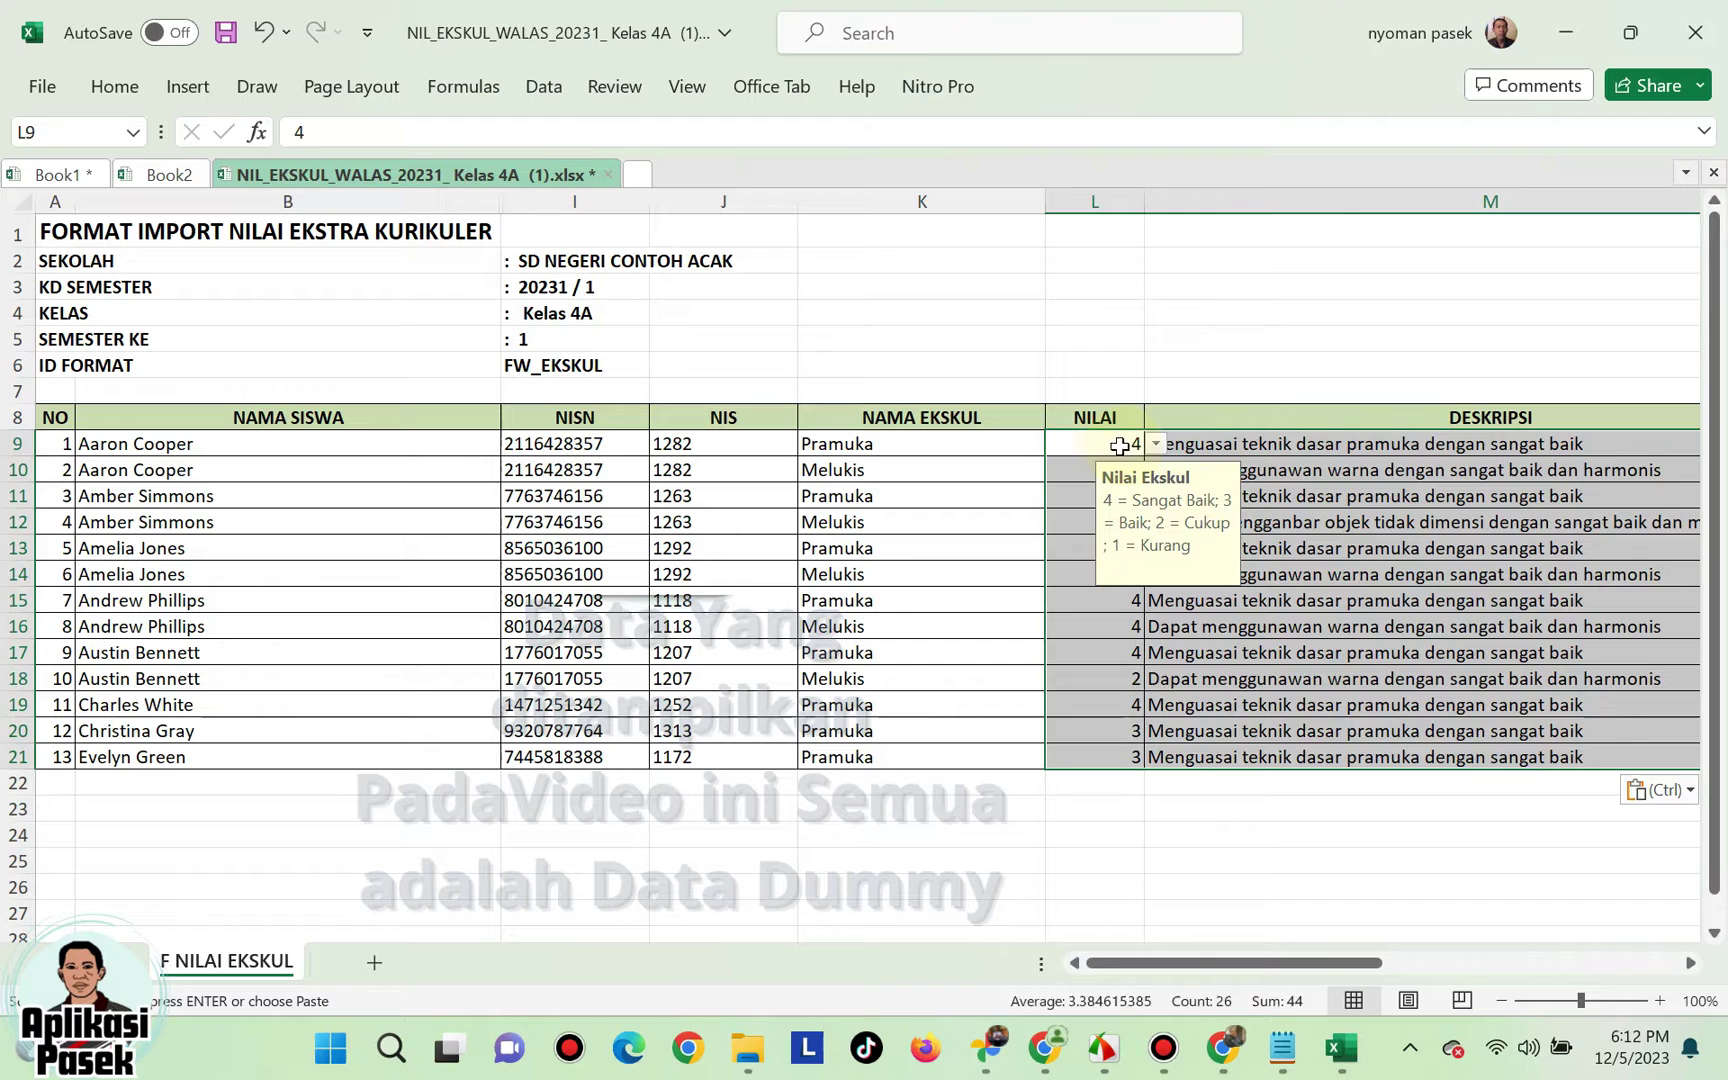
{"action": "left_click", "coordinate": [1155, 444]}
{"action": "left_click", "coordinate": [1094, 500]}
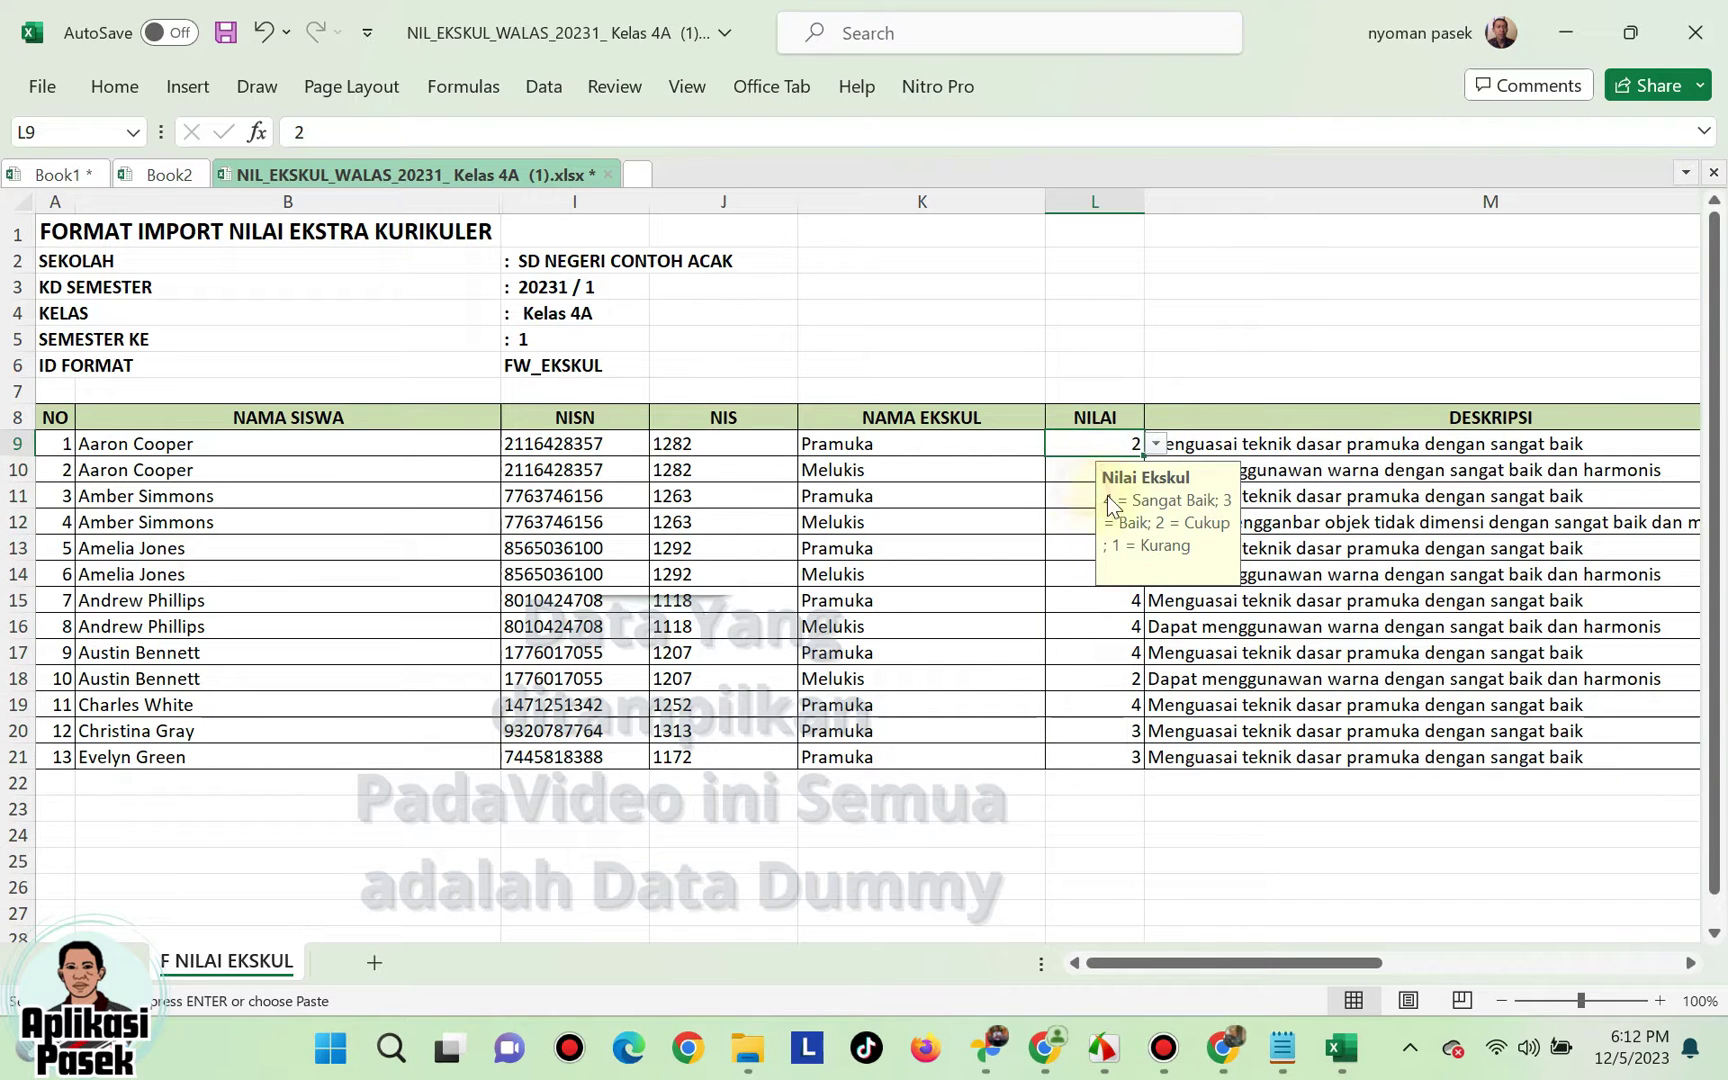
{"action": "left_click", "coordinate": [1155, 444]}
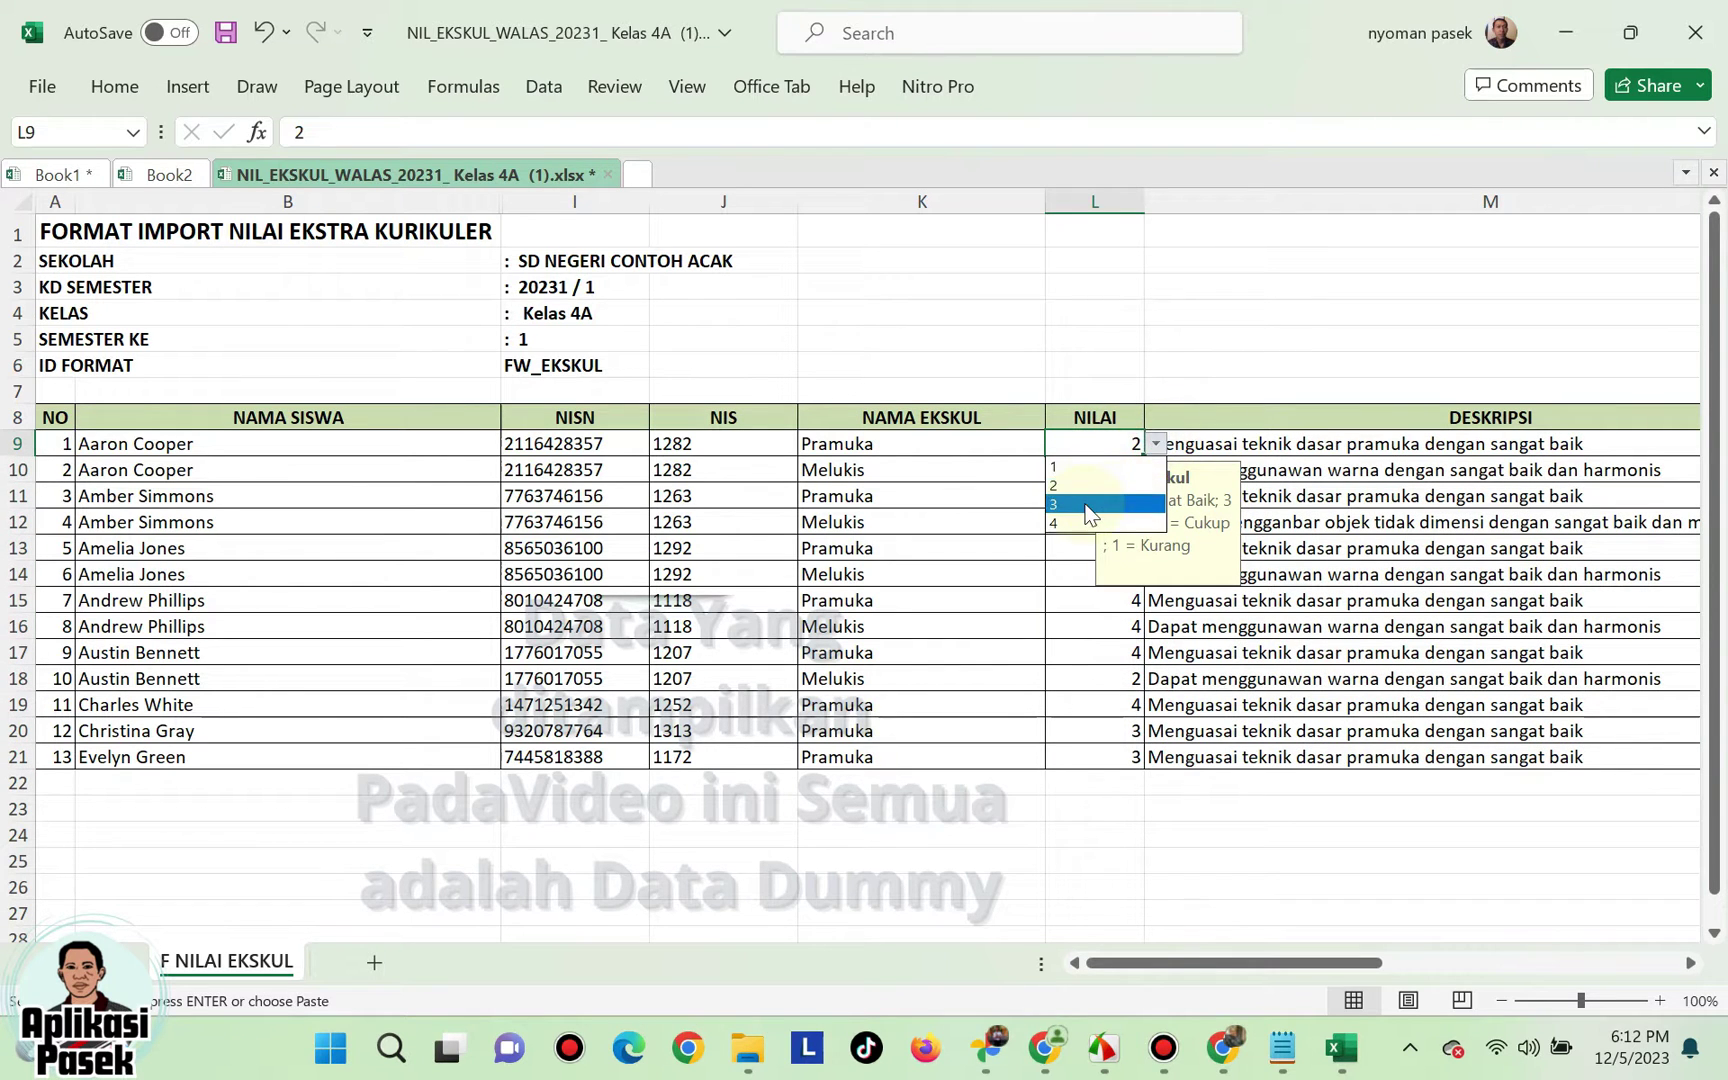
{"action": "left_click", "coordinate": [1092, 484]}
{"action": "left_click", "coordinate": [1082, 475]}
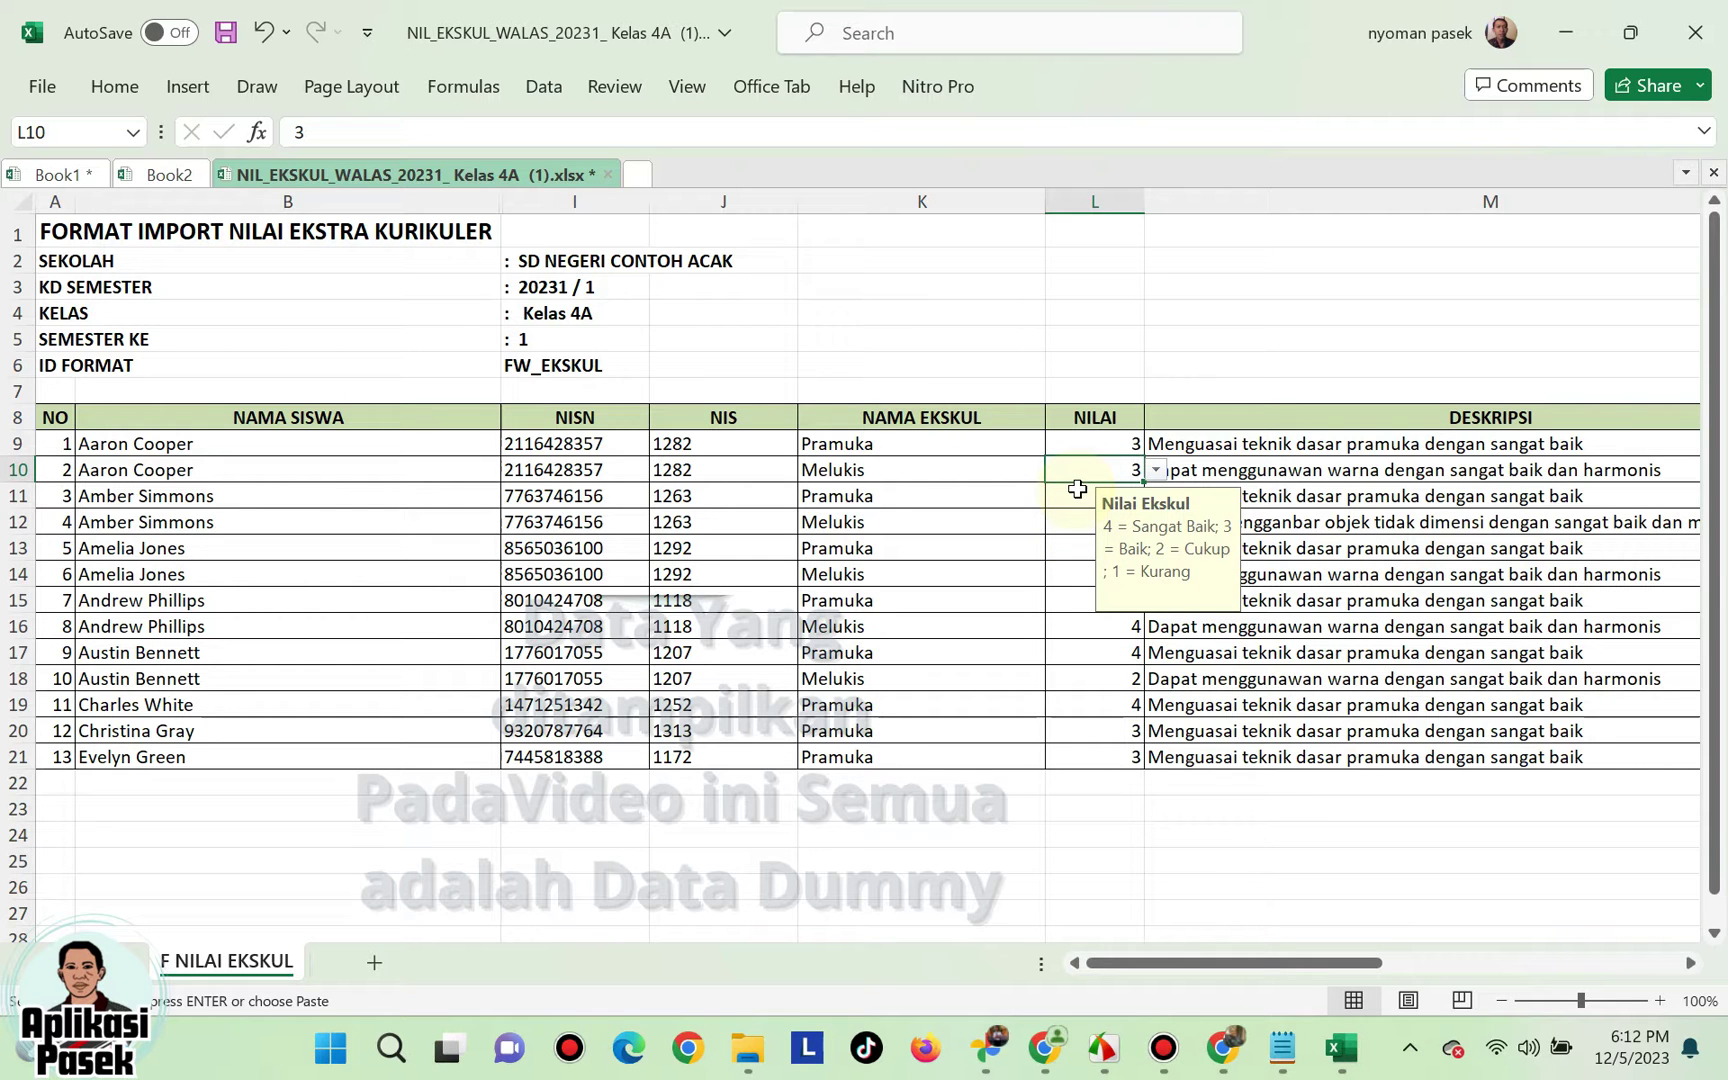
{"action": "type", "text": "4"}
{"action": "key", "text": "Return"}
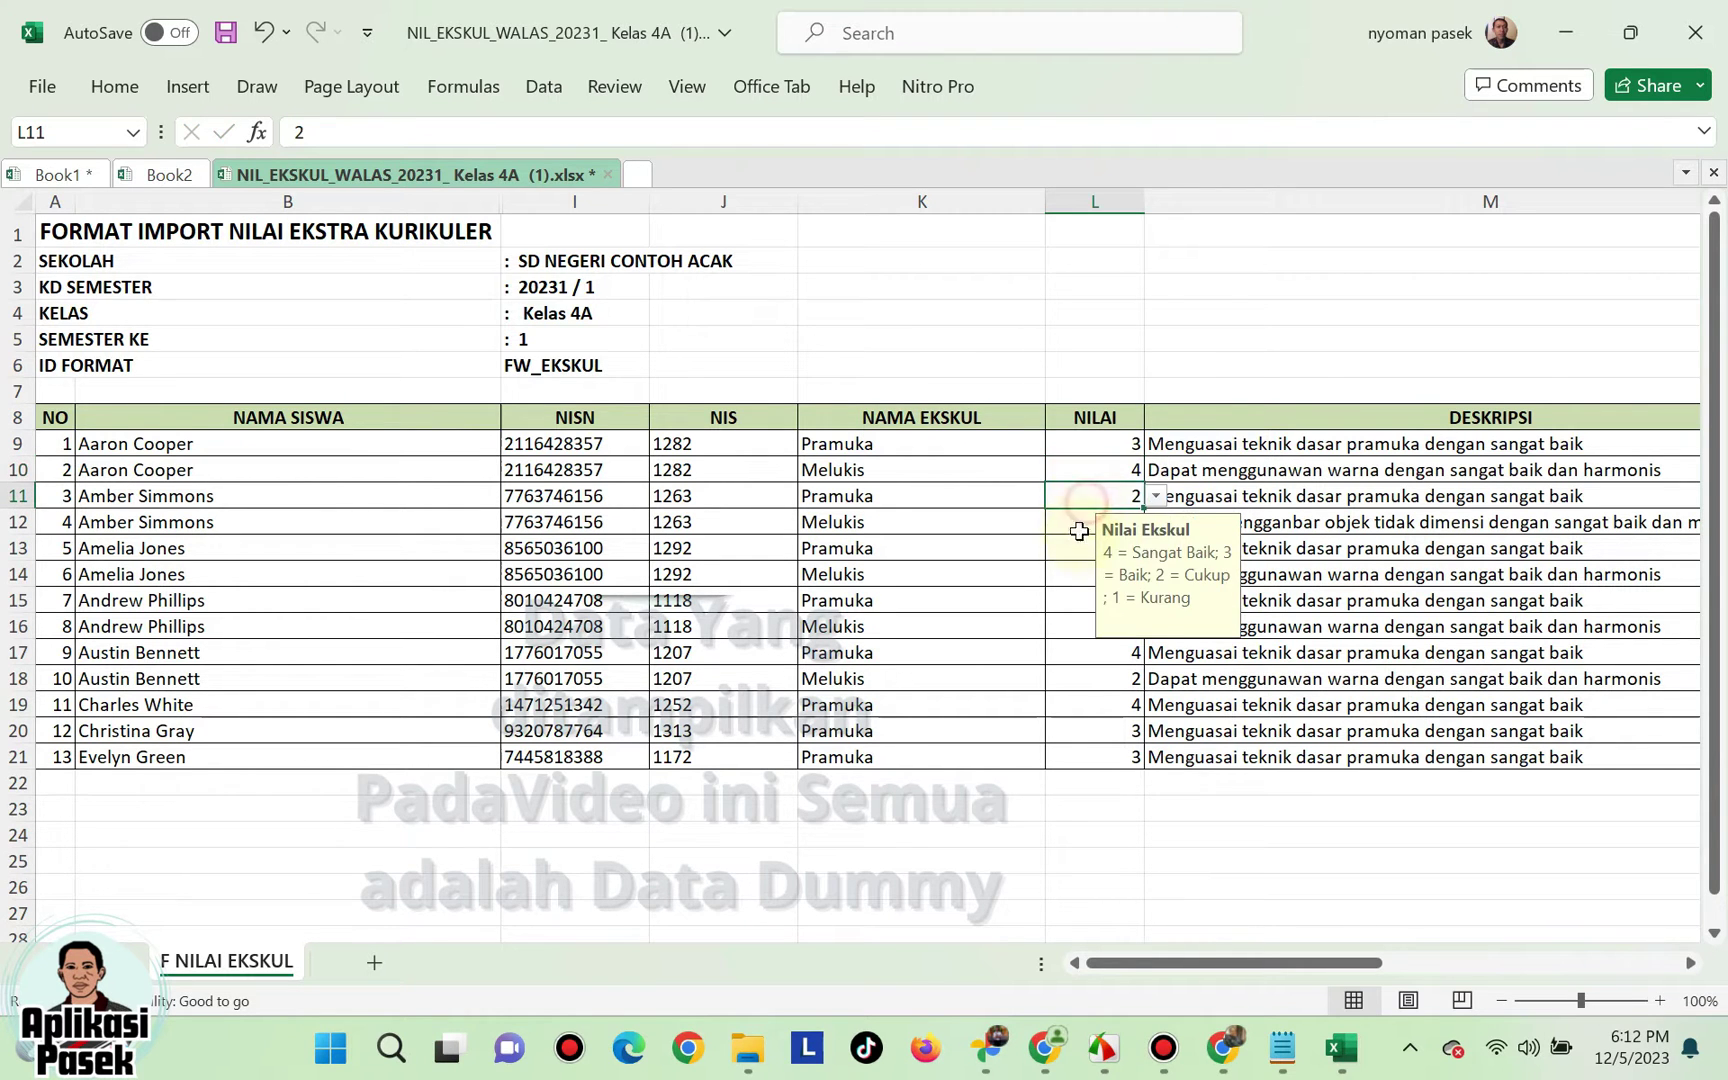
- Review the pasted grades in column L and descriptions in M9 through M12
{"action": "scroll", "coordinate": [1082, 520], "scroll_direction": "down", "scroll_amount": 1}
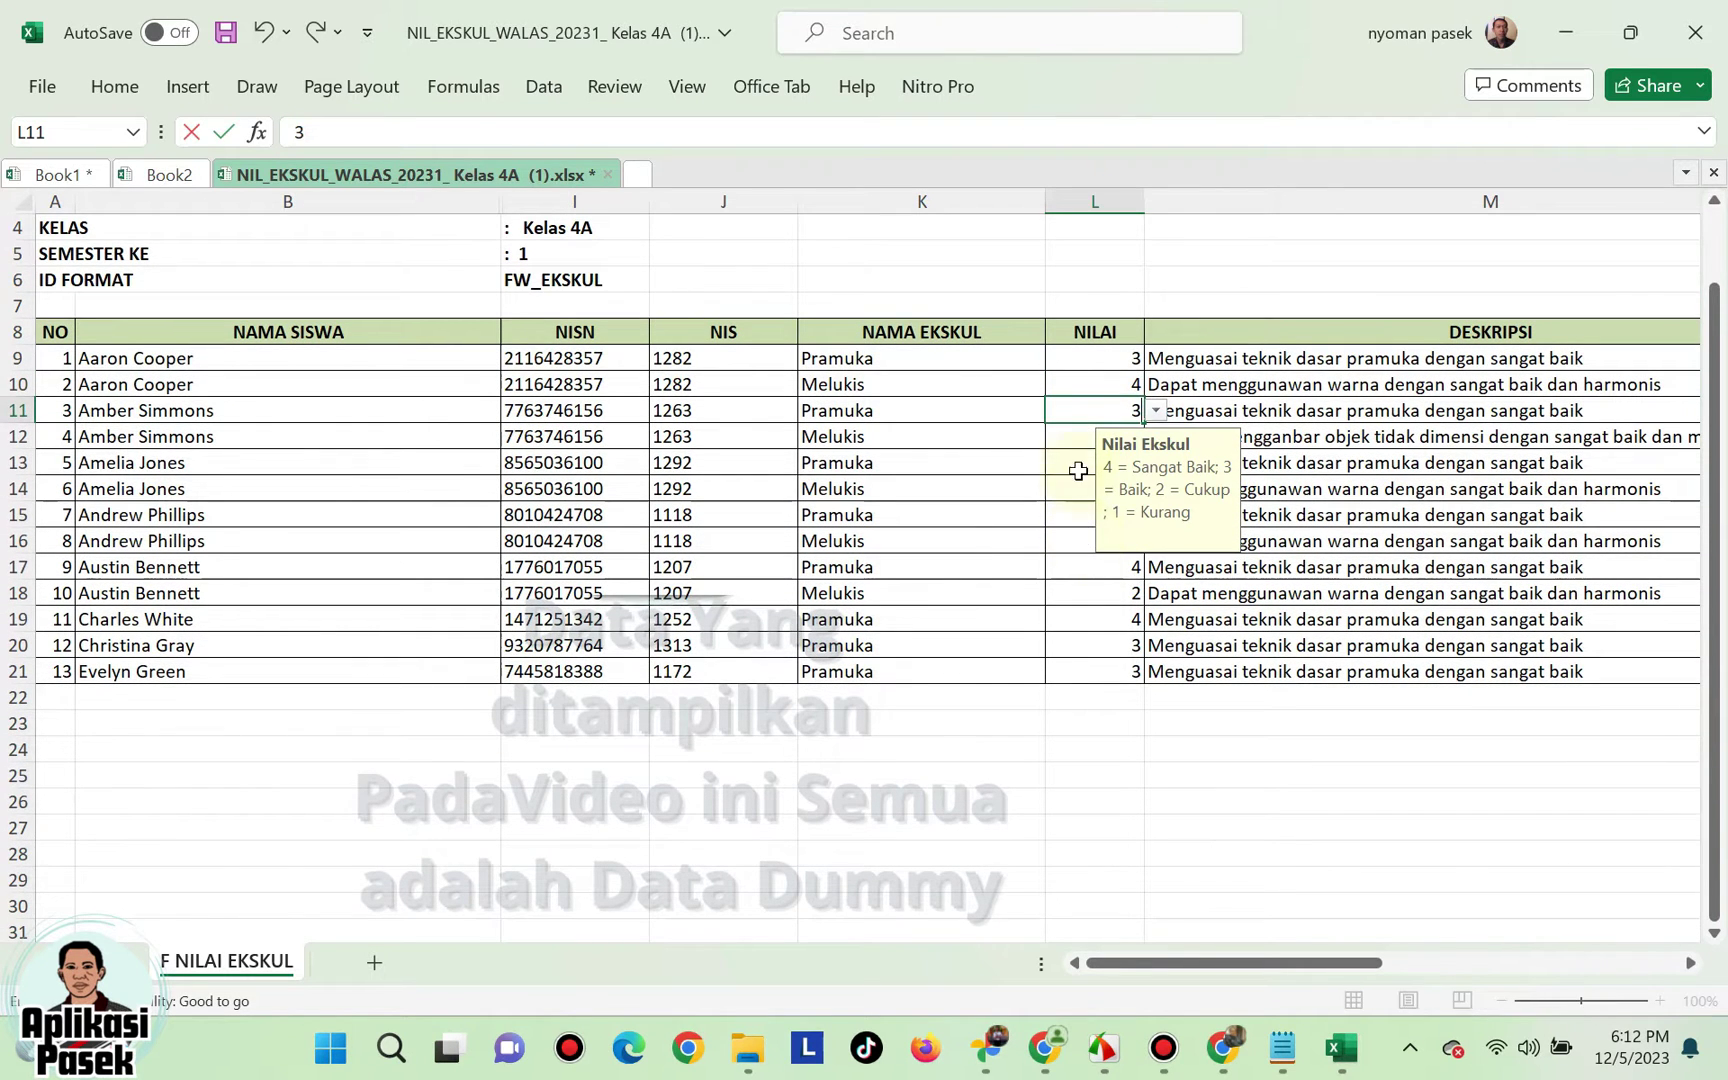
{"action": "scroll", "coordinate": [1084, 480], "scroll_direction": "up", "scroll_amount": 1}
{"action": "left_click", "coordinate": [1111, 440]}
{"action": "left_click", "coordinate": [1225, 452]}
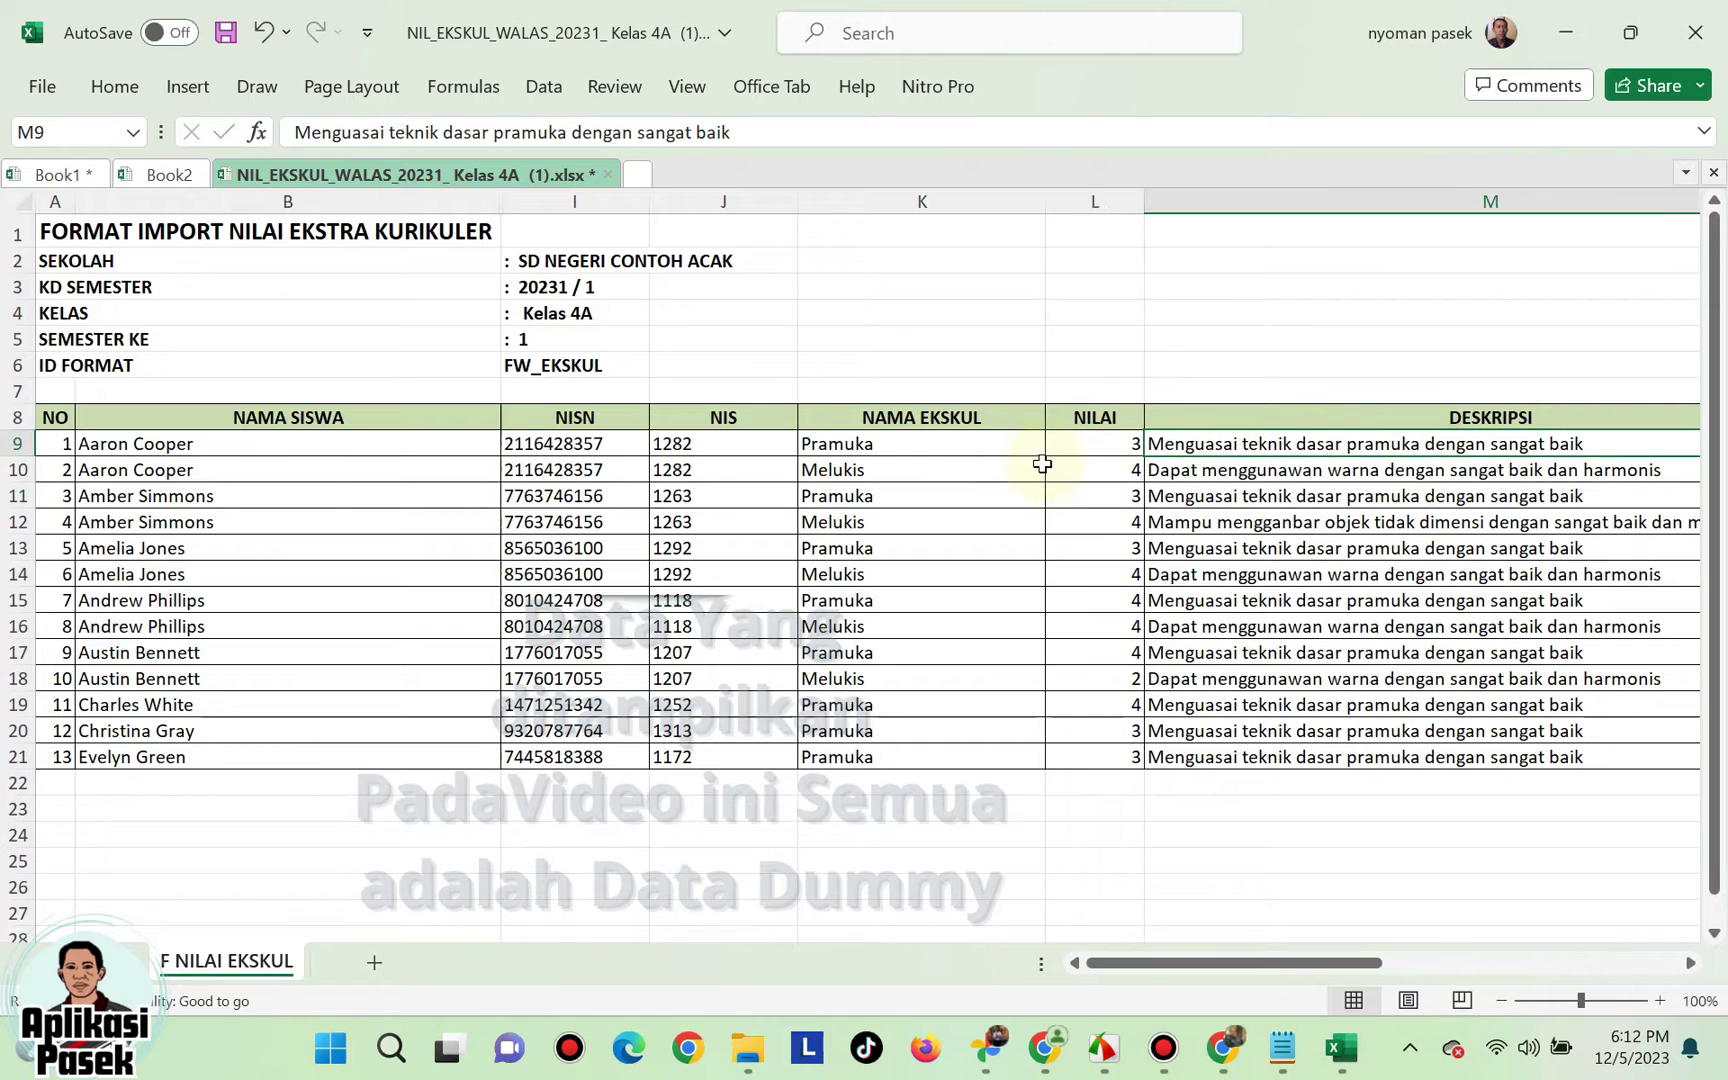
{"action": "left_click_drag", "start_coordinate": [1080, 451], "coordinate": [1099, 756]}
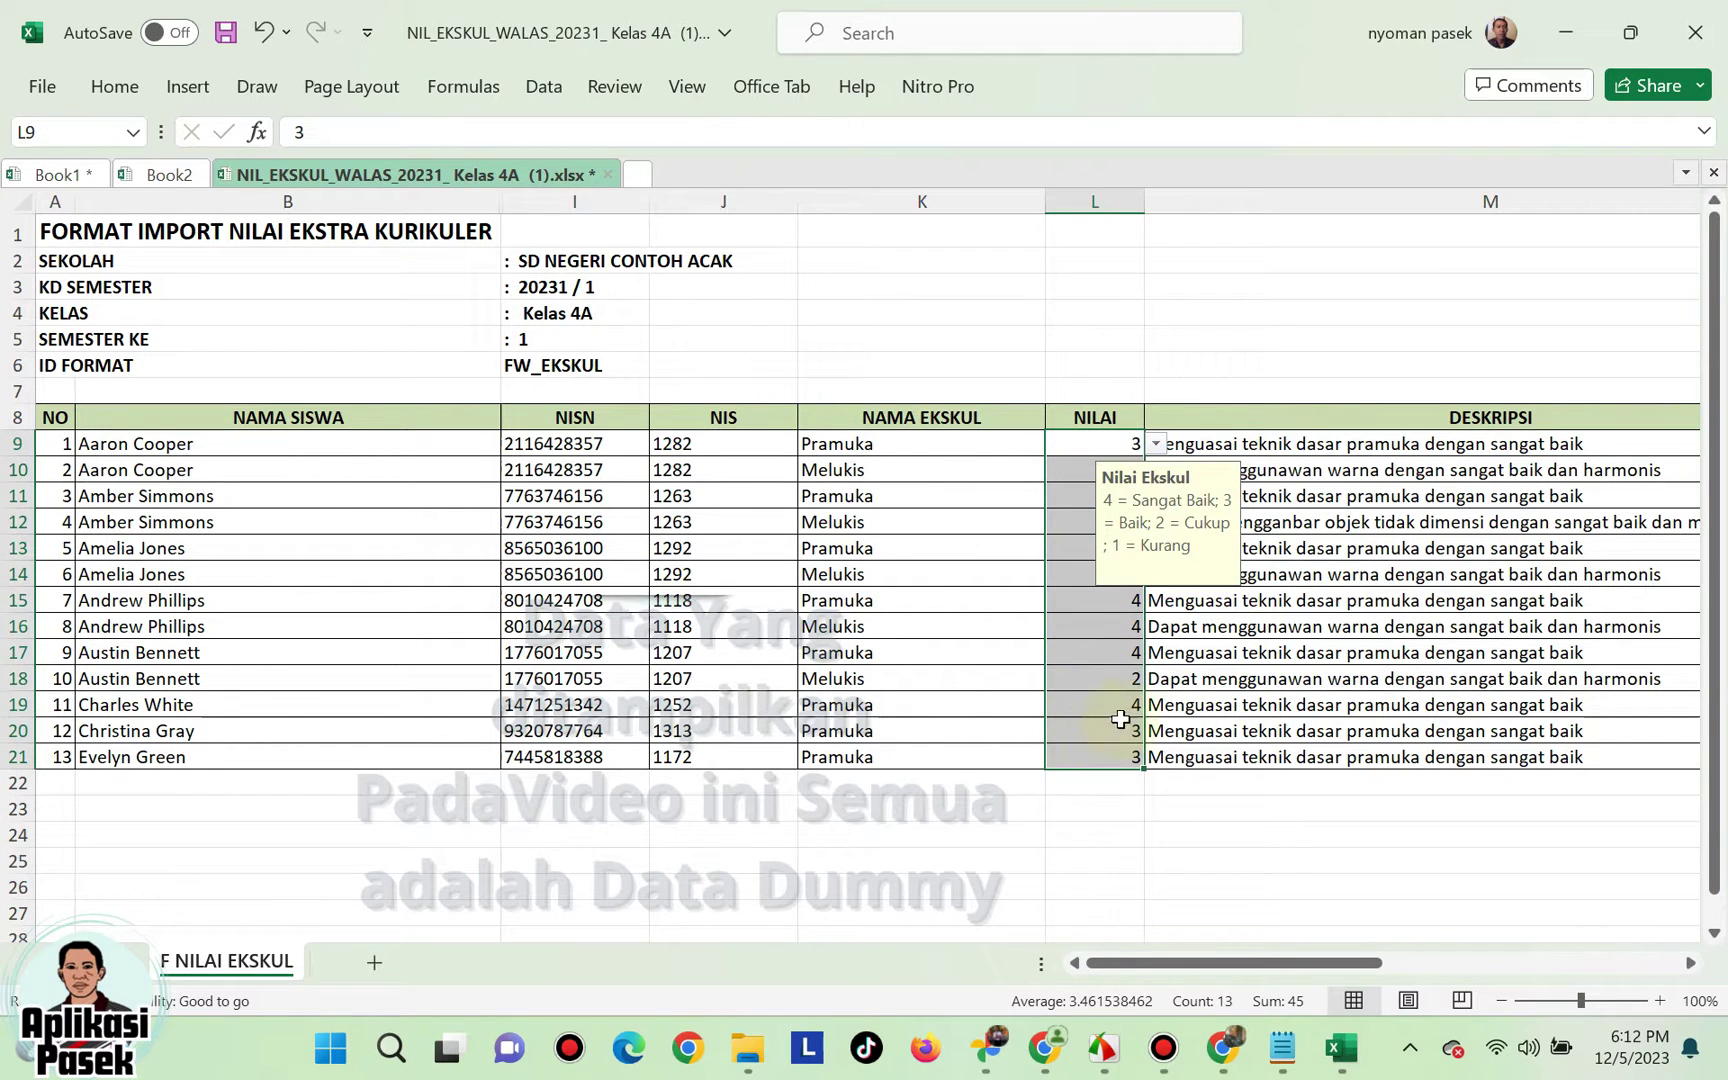
{"action": "left_click", "coordinate": [1311, 449]}
{"action": "left_click", "coordinate": [1113, 442]}
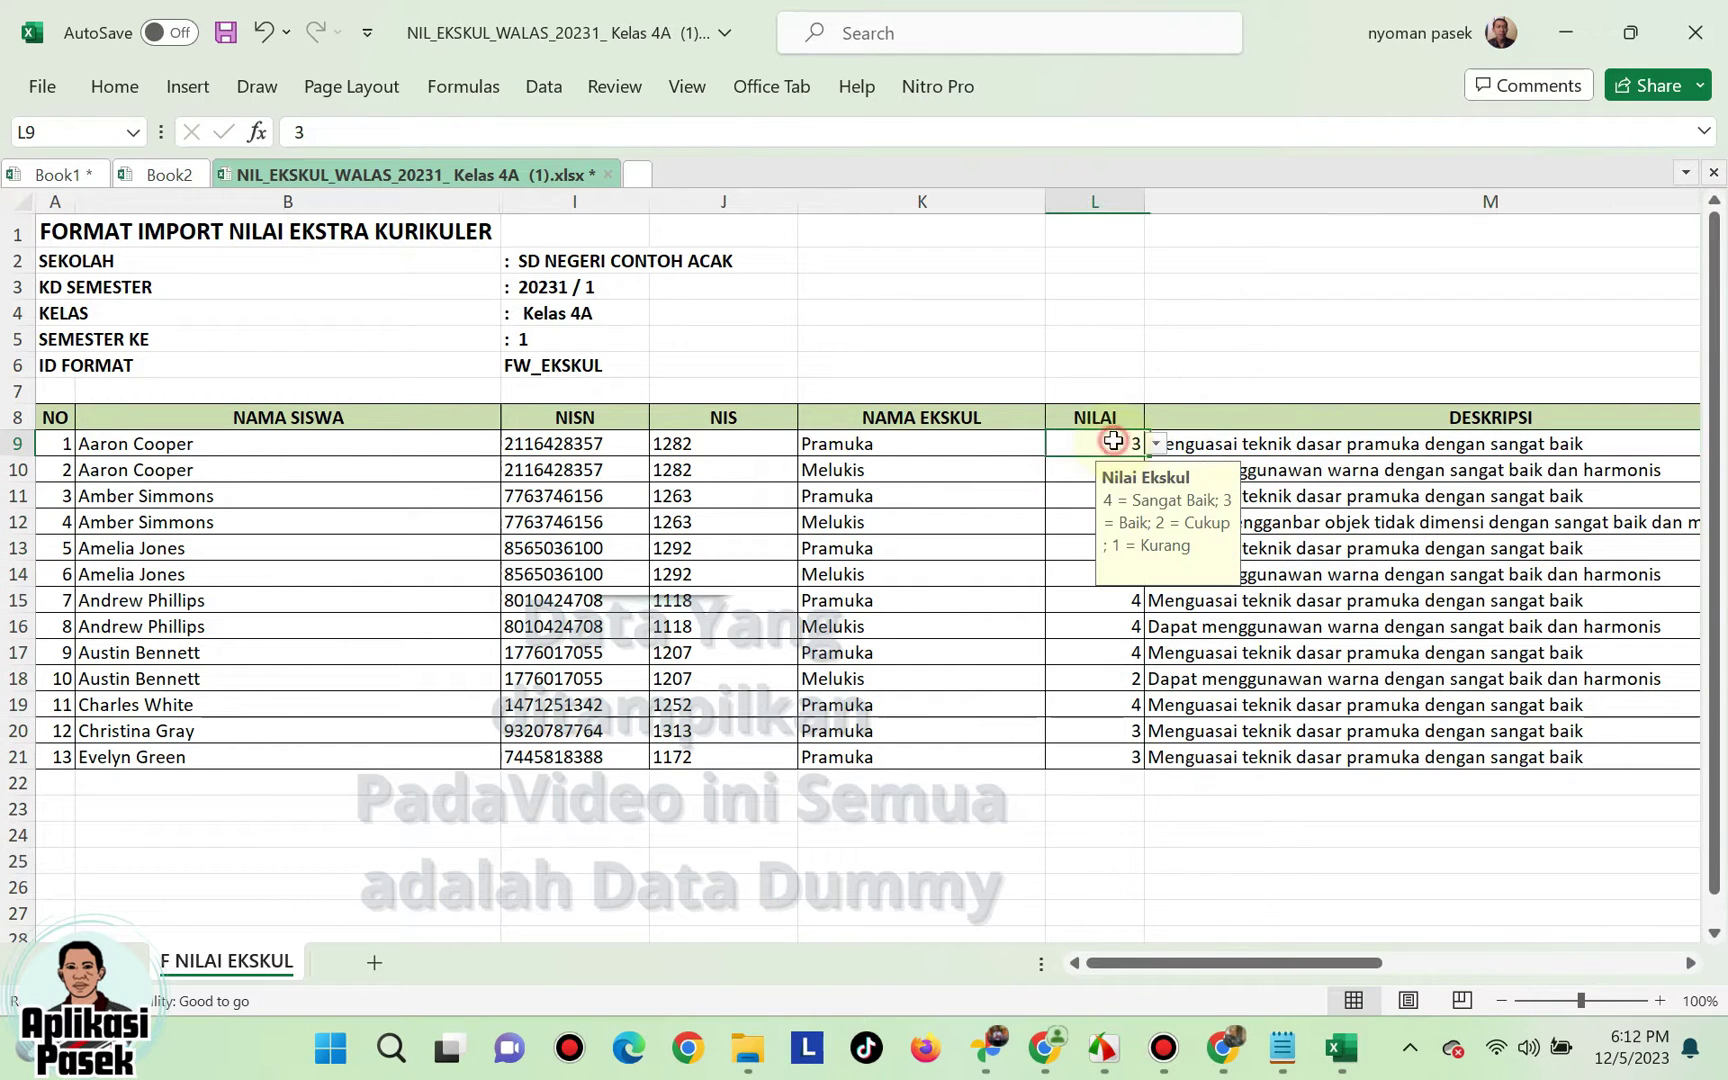
{"action": "left_click", "coordinate": [1073, 519]}
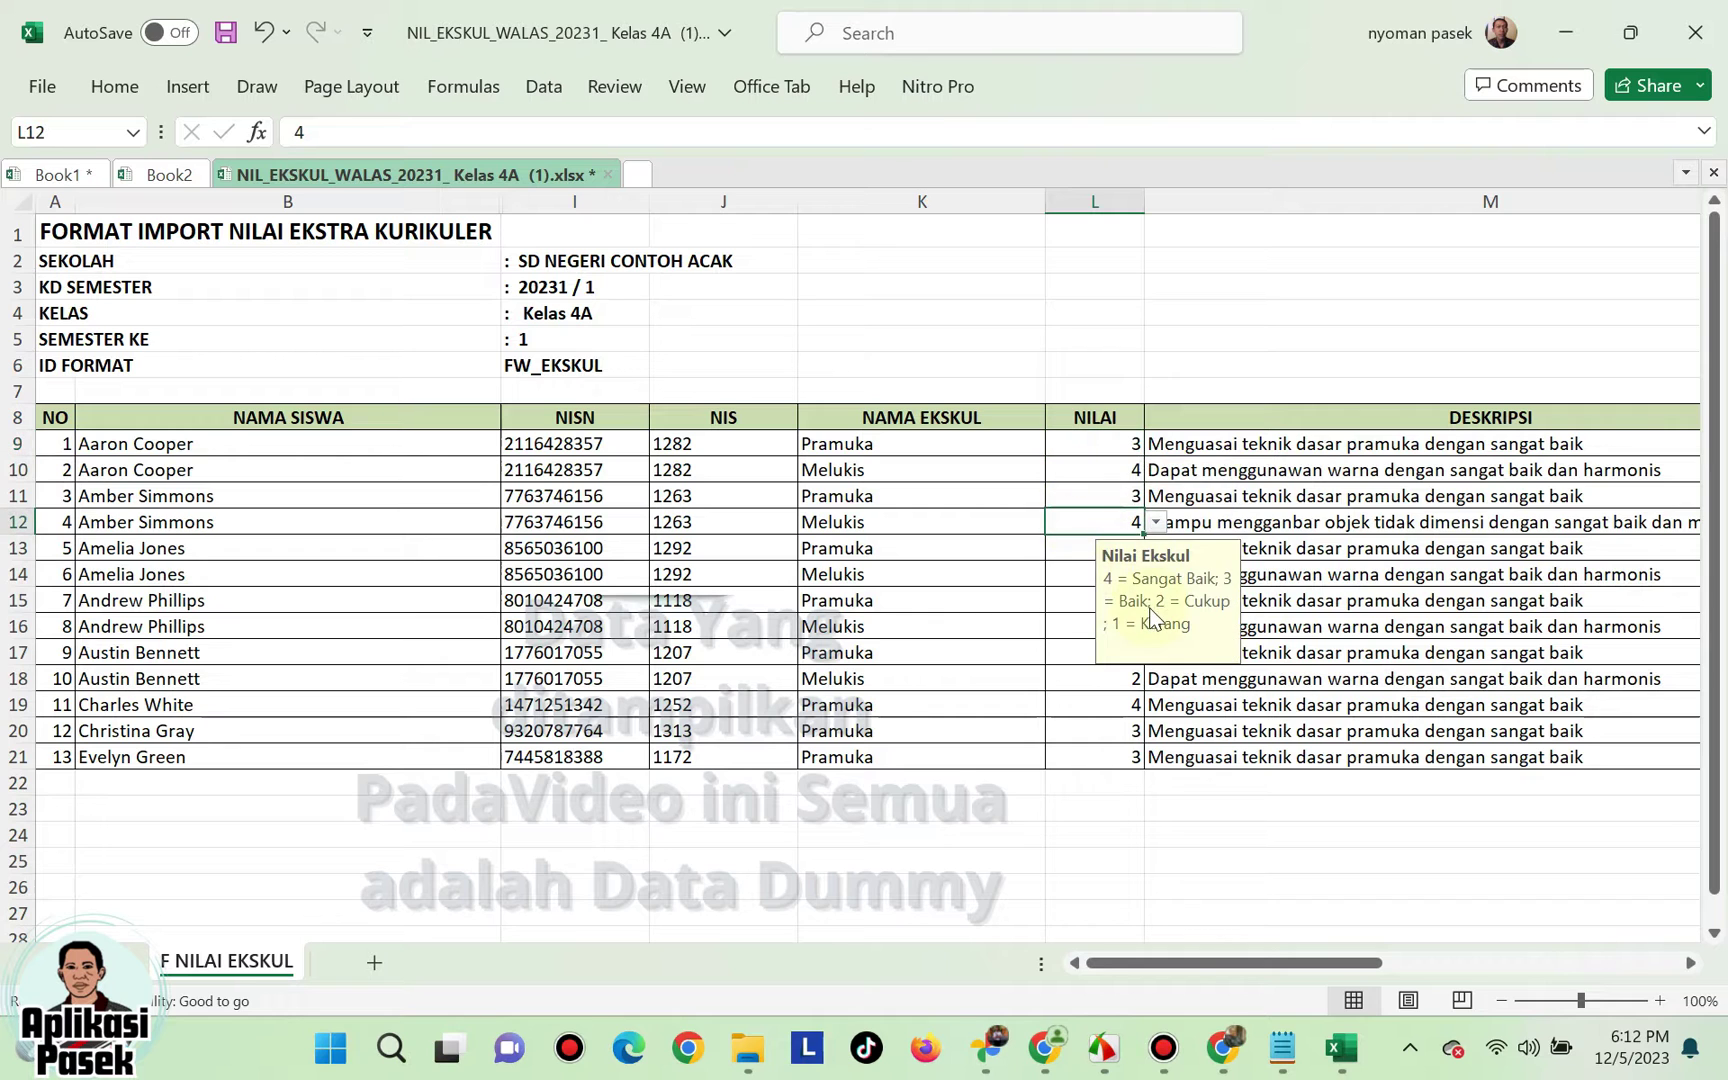
{"action": "left_click", "coordinate": [1245, 448]}
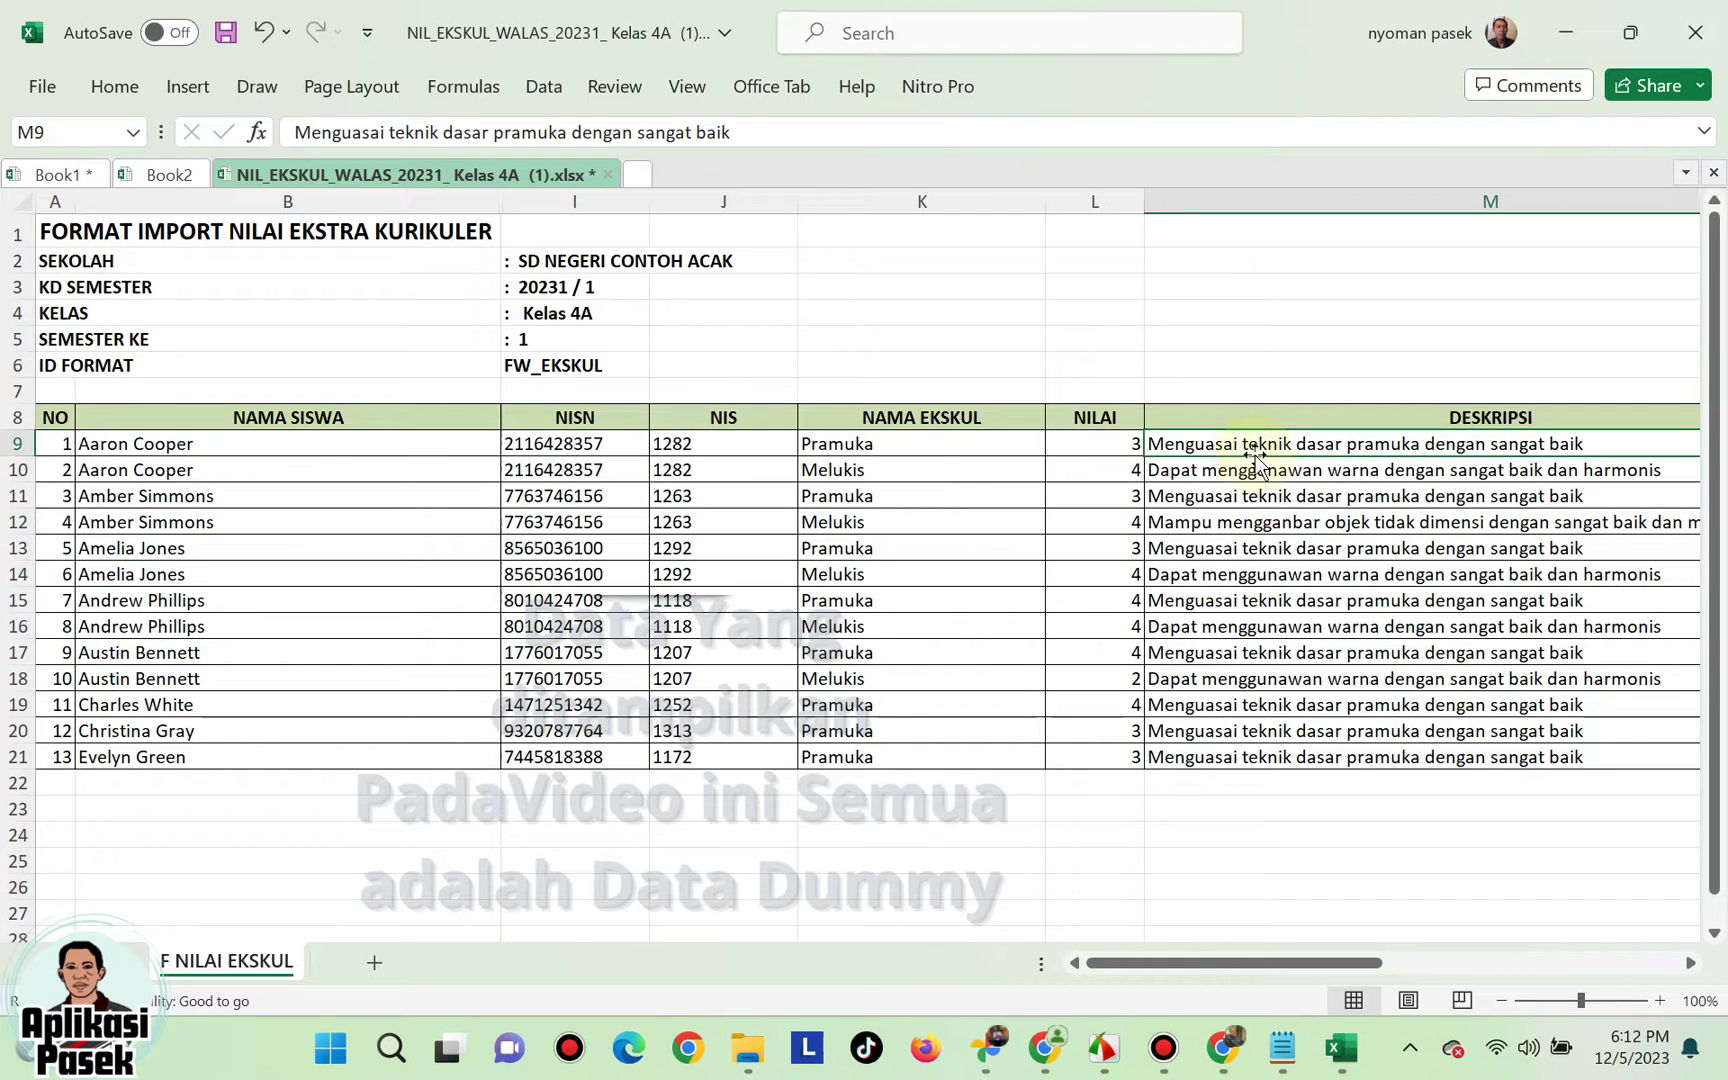
{"action": "left_click_drag", "start_coordinate": [1292, 955], "coordinate": [1369, 954]}
{"action": "left_click", "coordinate": [862, 477]}
{"action": "left_click", "coordinate": [866, 495]}
{"action": "left_click", "coordinate": [874, 521]}
{"action": "left_click", "coordinate": [780, 440]}
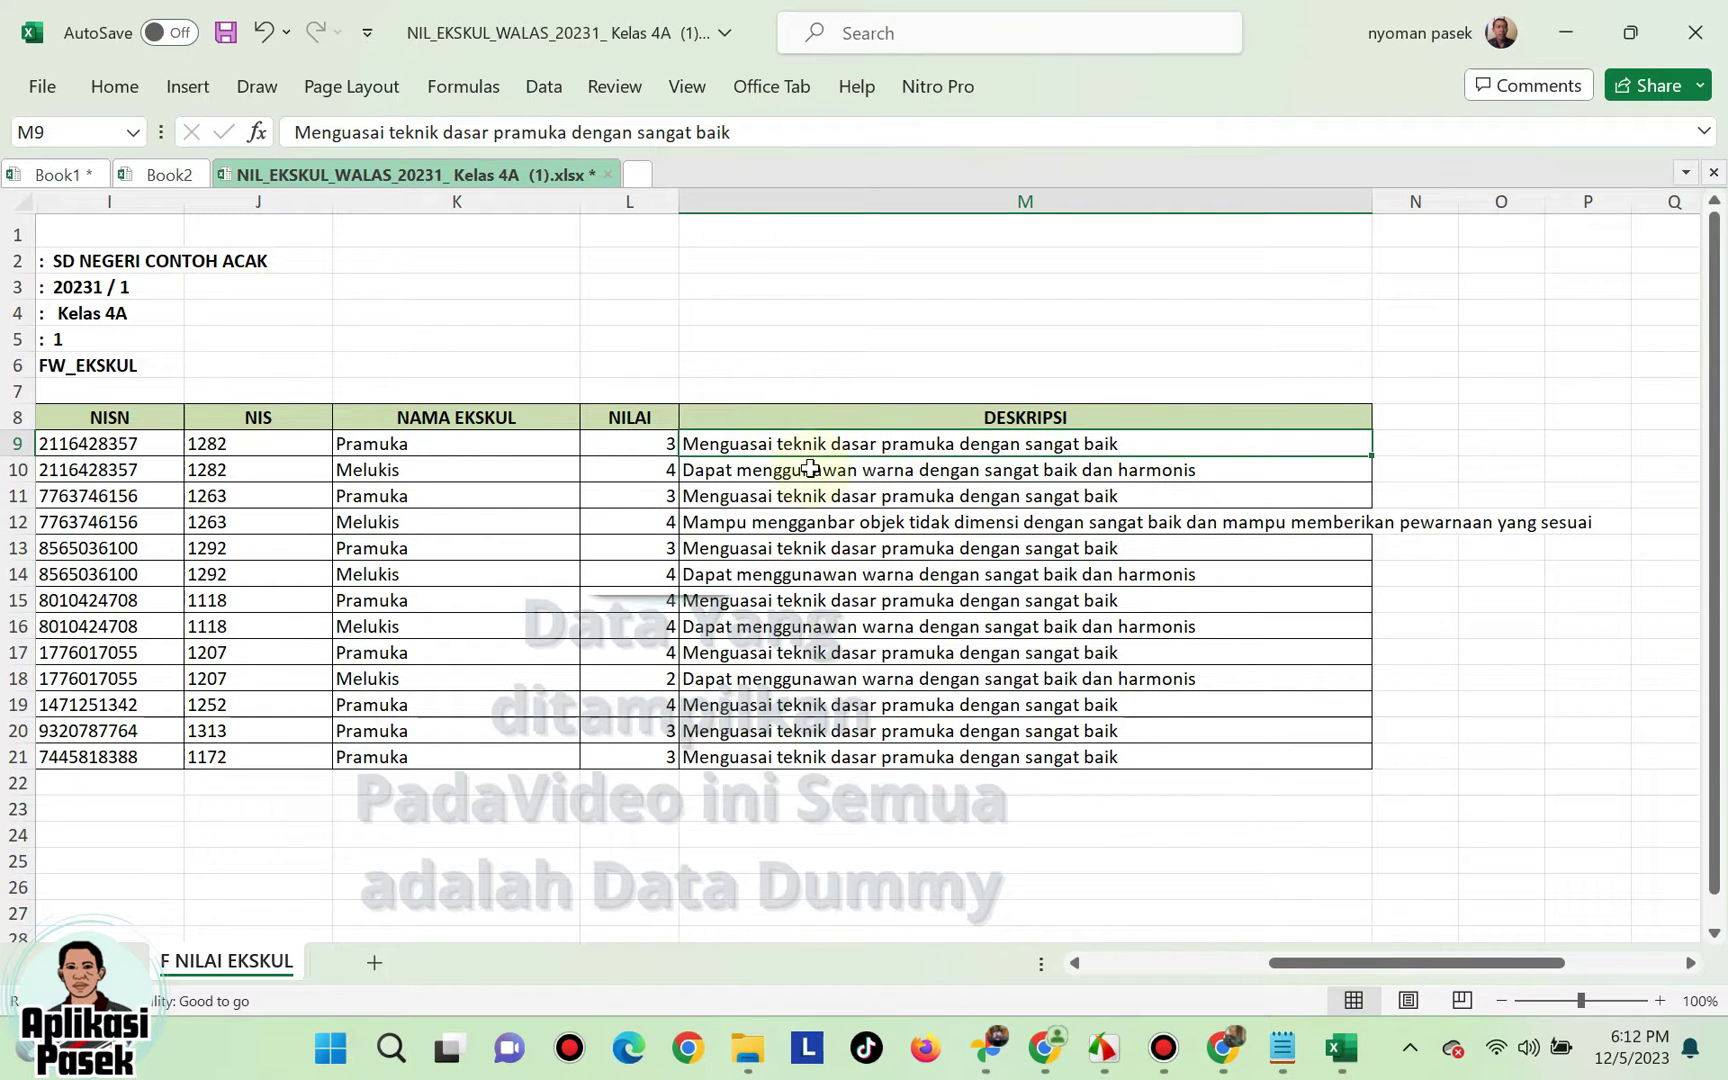
- Save the filled template workbook and close it
{"action": "left_click", "coordinate": [226, 37]}
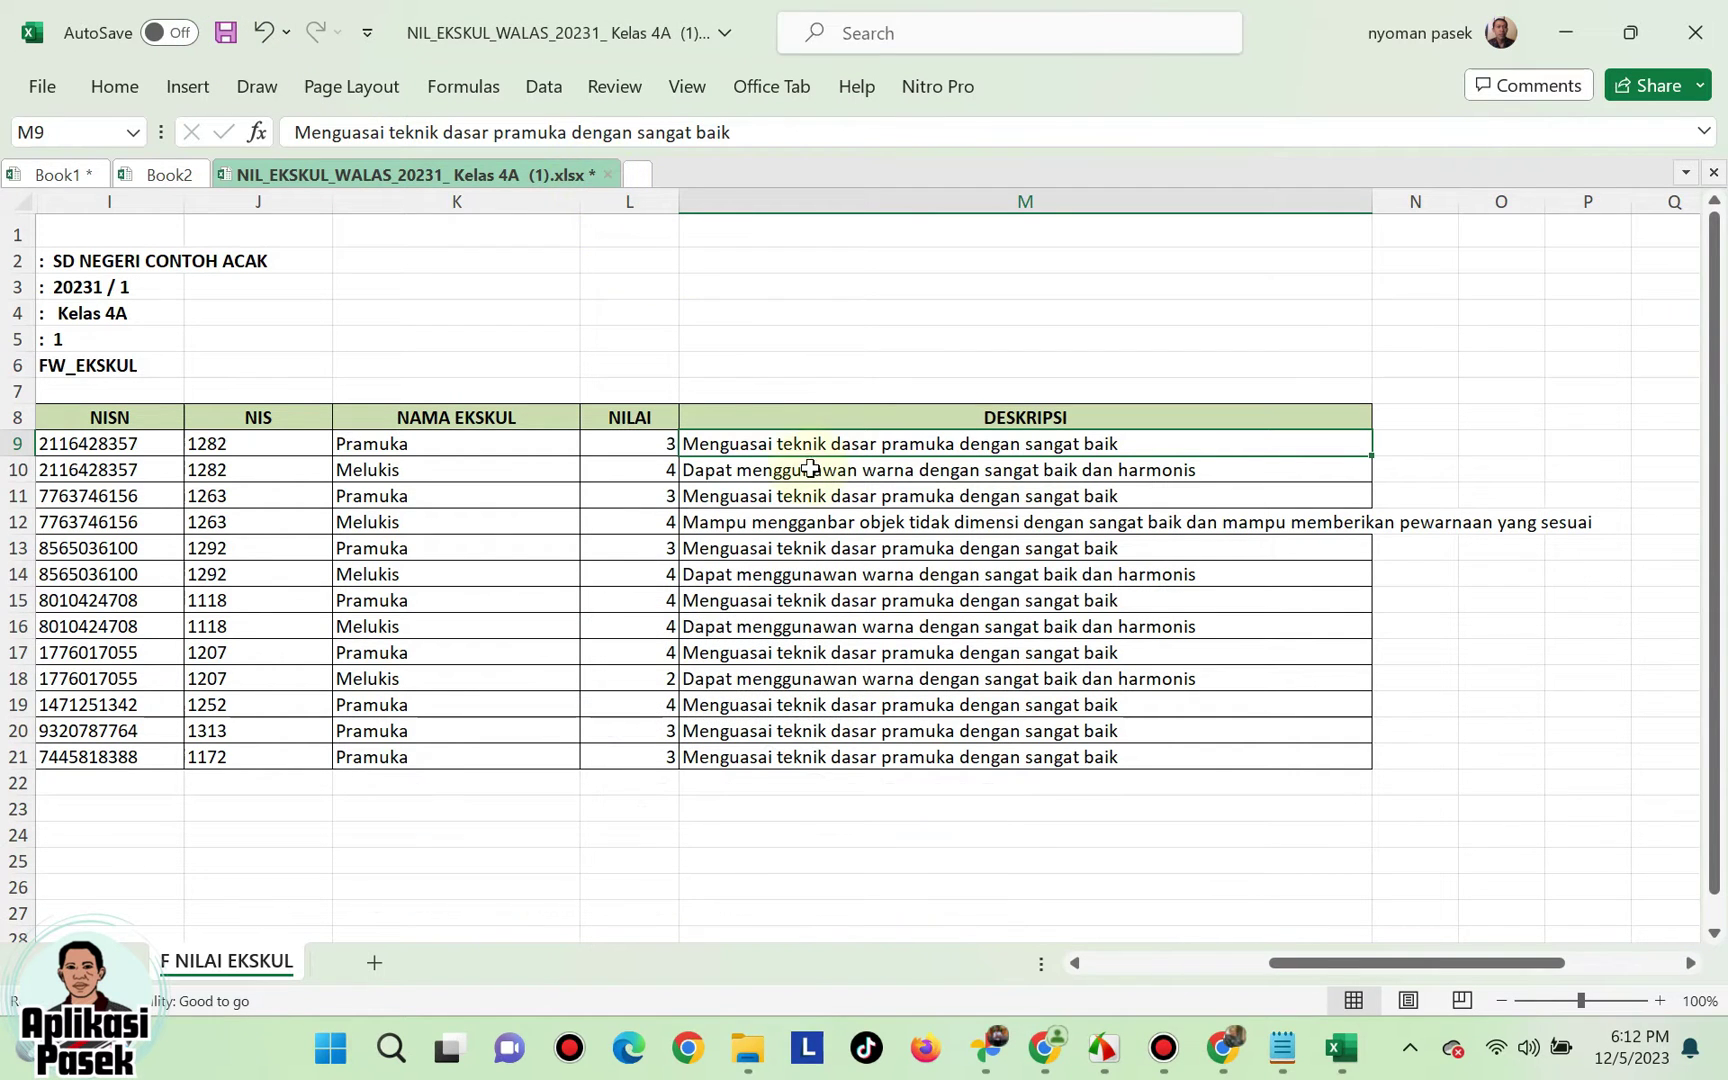
{"action": "left_click", "coordinate": [226, 37]}
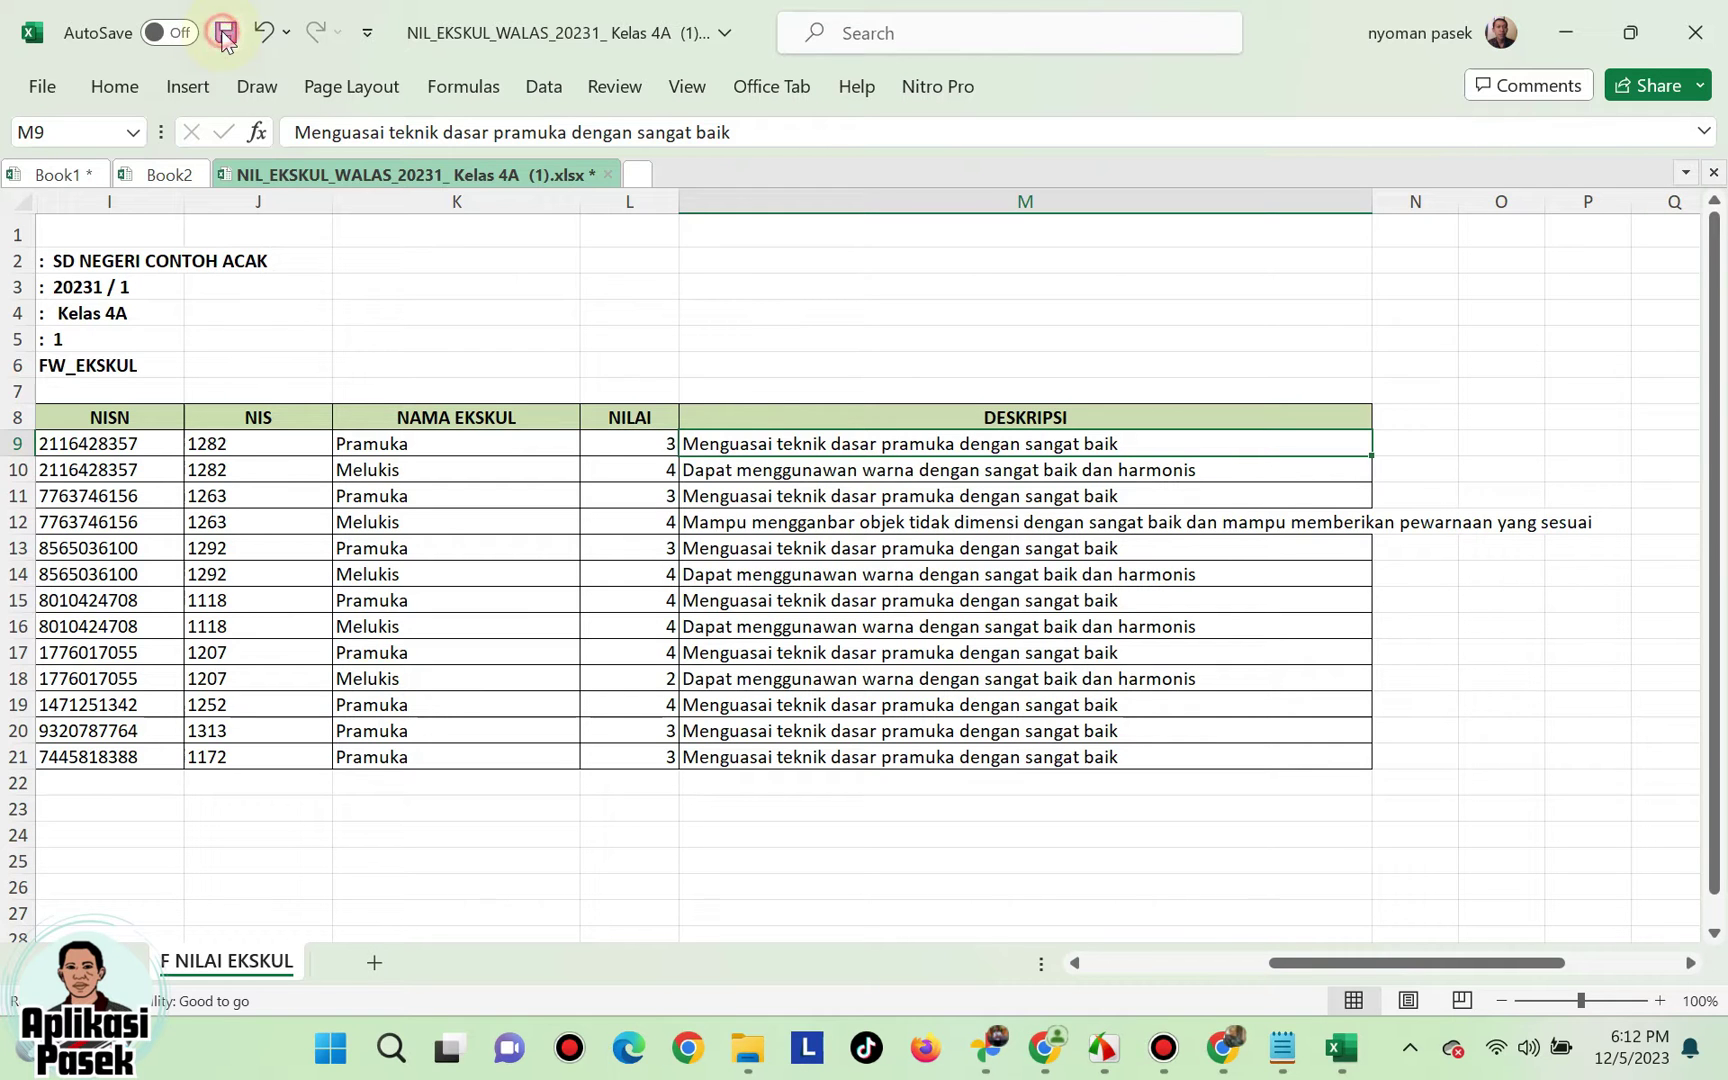
{"action": "left_click", "coordinate": [606, 175]}
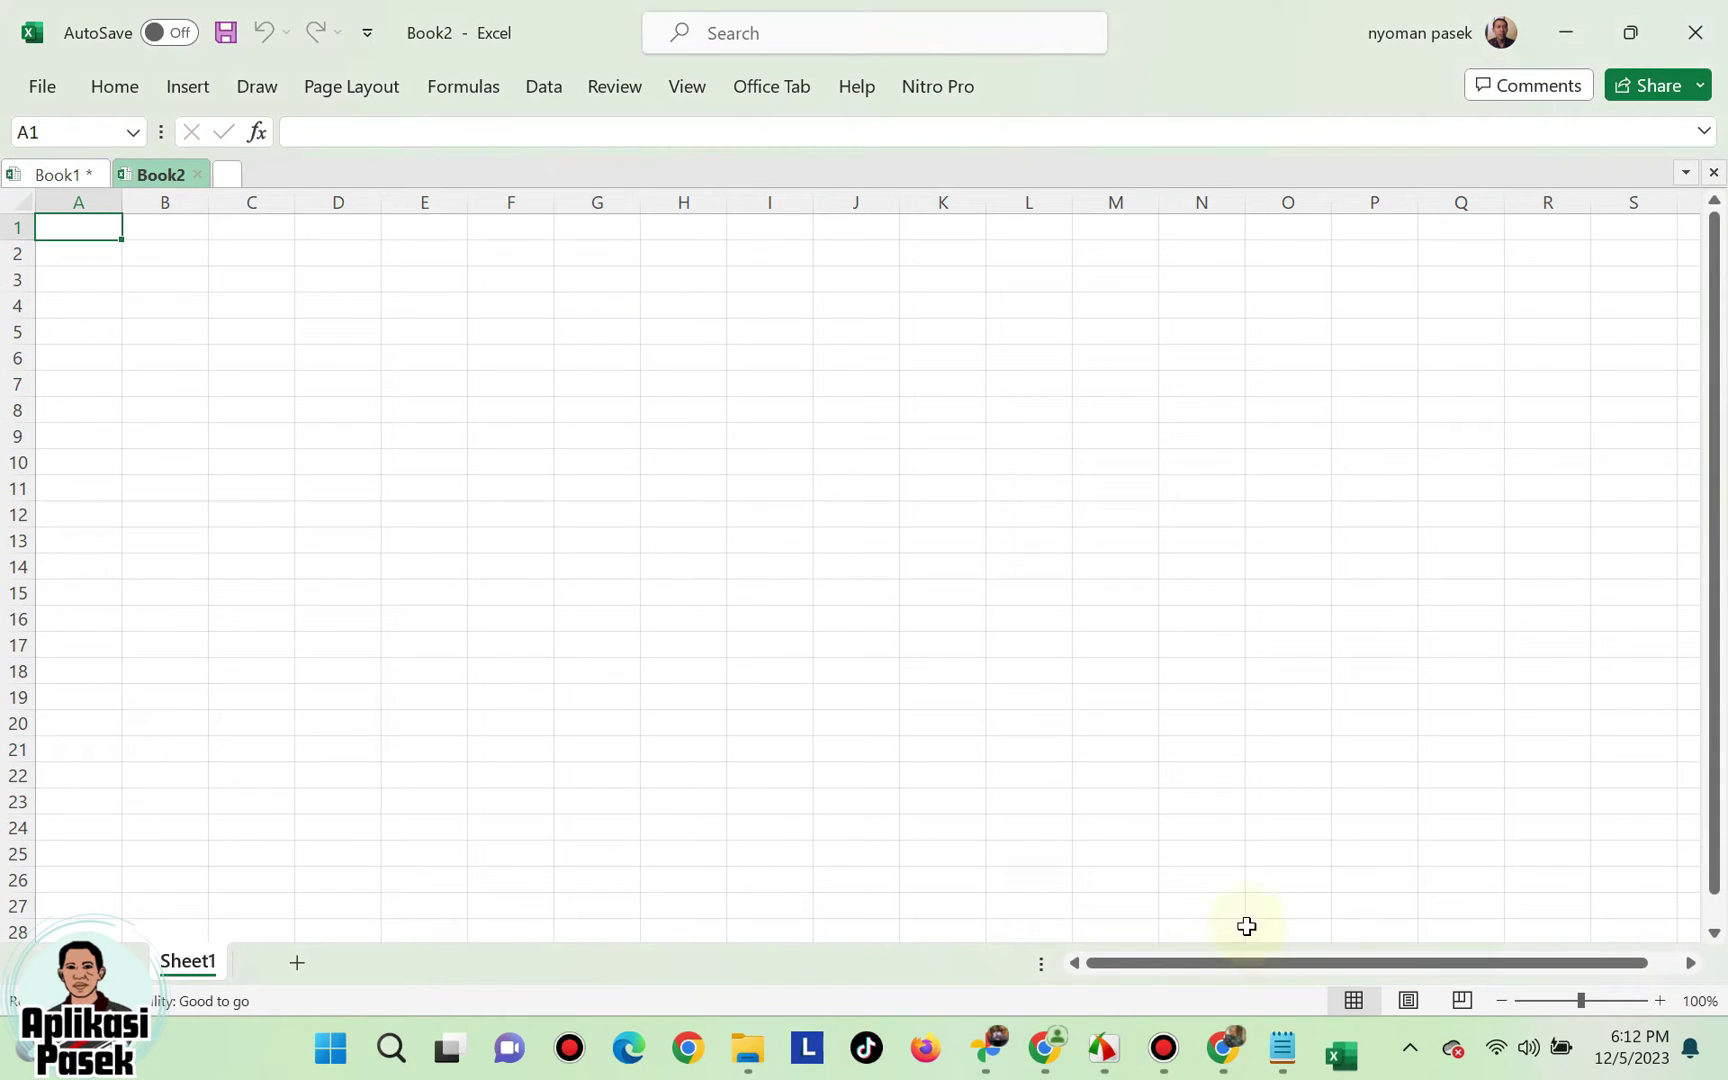
- Back in Rapor SP, select Kelas 4A and Semester 1 on the ekskul grade page
{"action": "mouse_move", "coordinate": [1151, 1049]}
{"action": "left_click", "coordinate": [1045, 1049]}
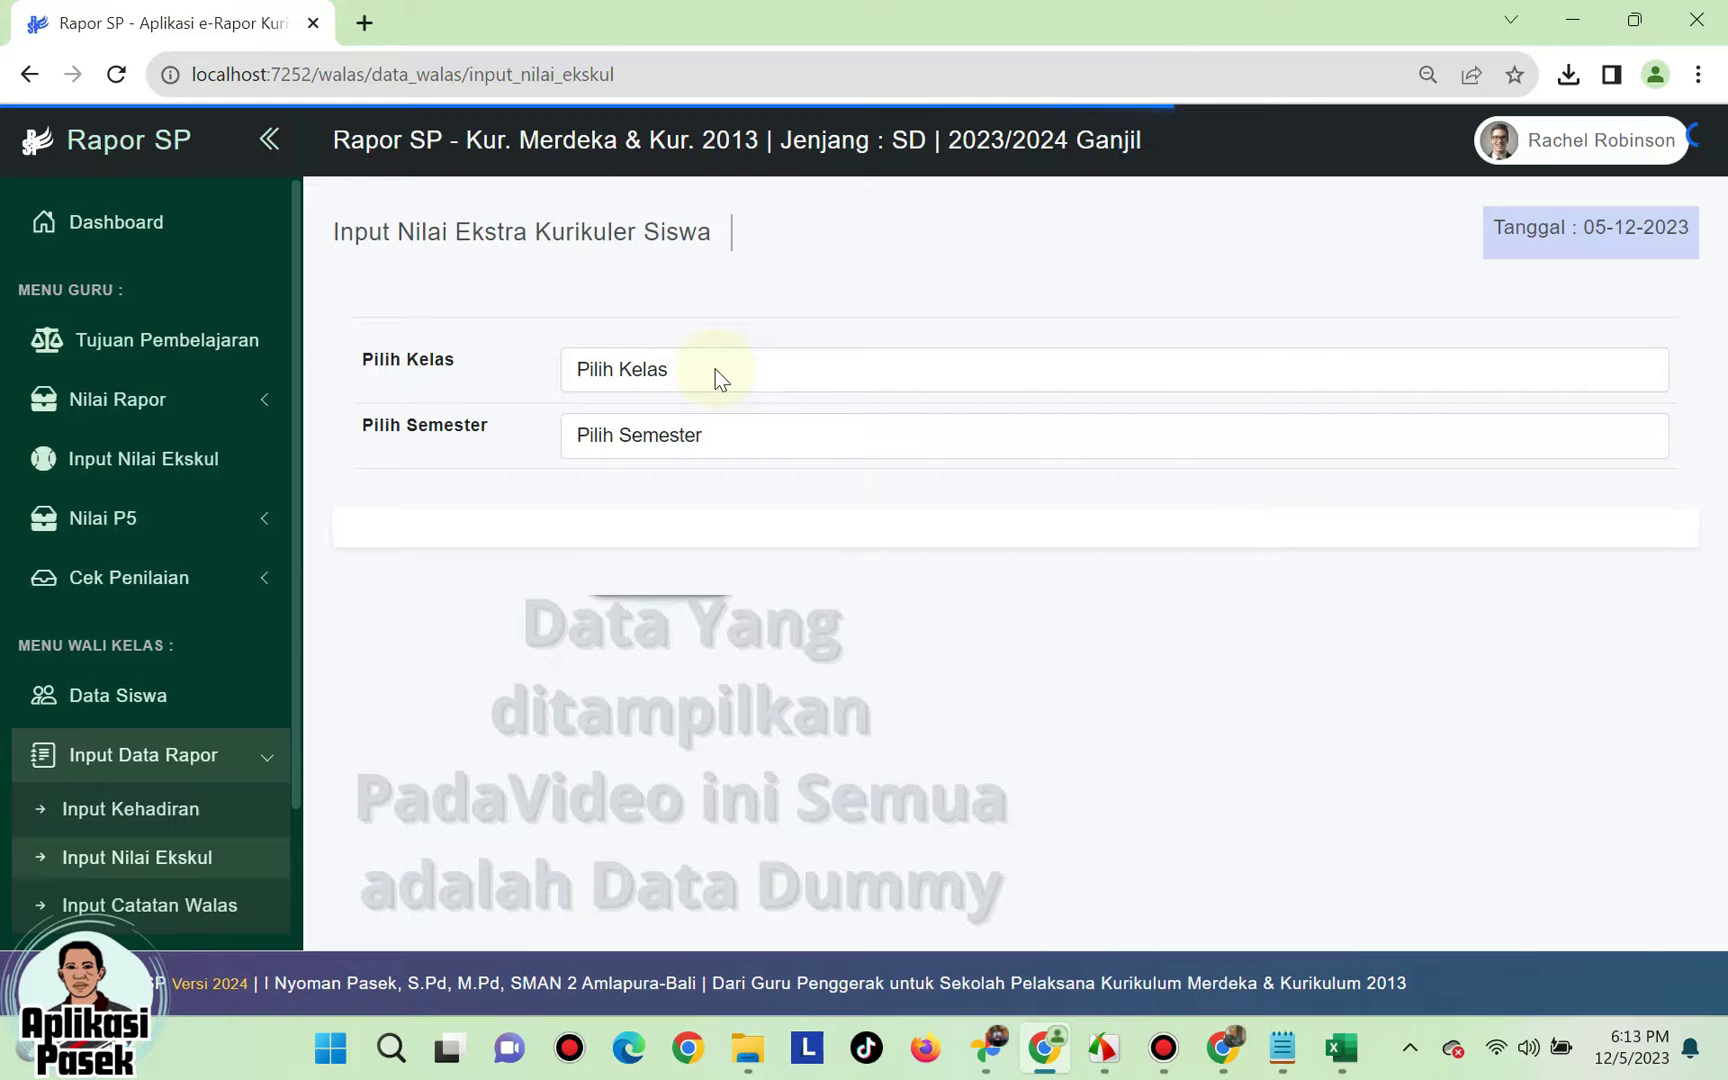
{"action": "left_click", "coordinate": [716, 369]}
{"action": "left_click", "coordinate": [688, 429]}
{"action": "left_click", "coordinate": [703, 445]}
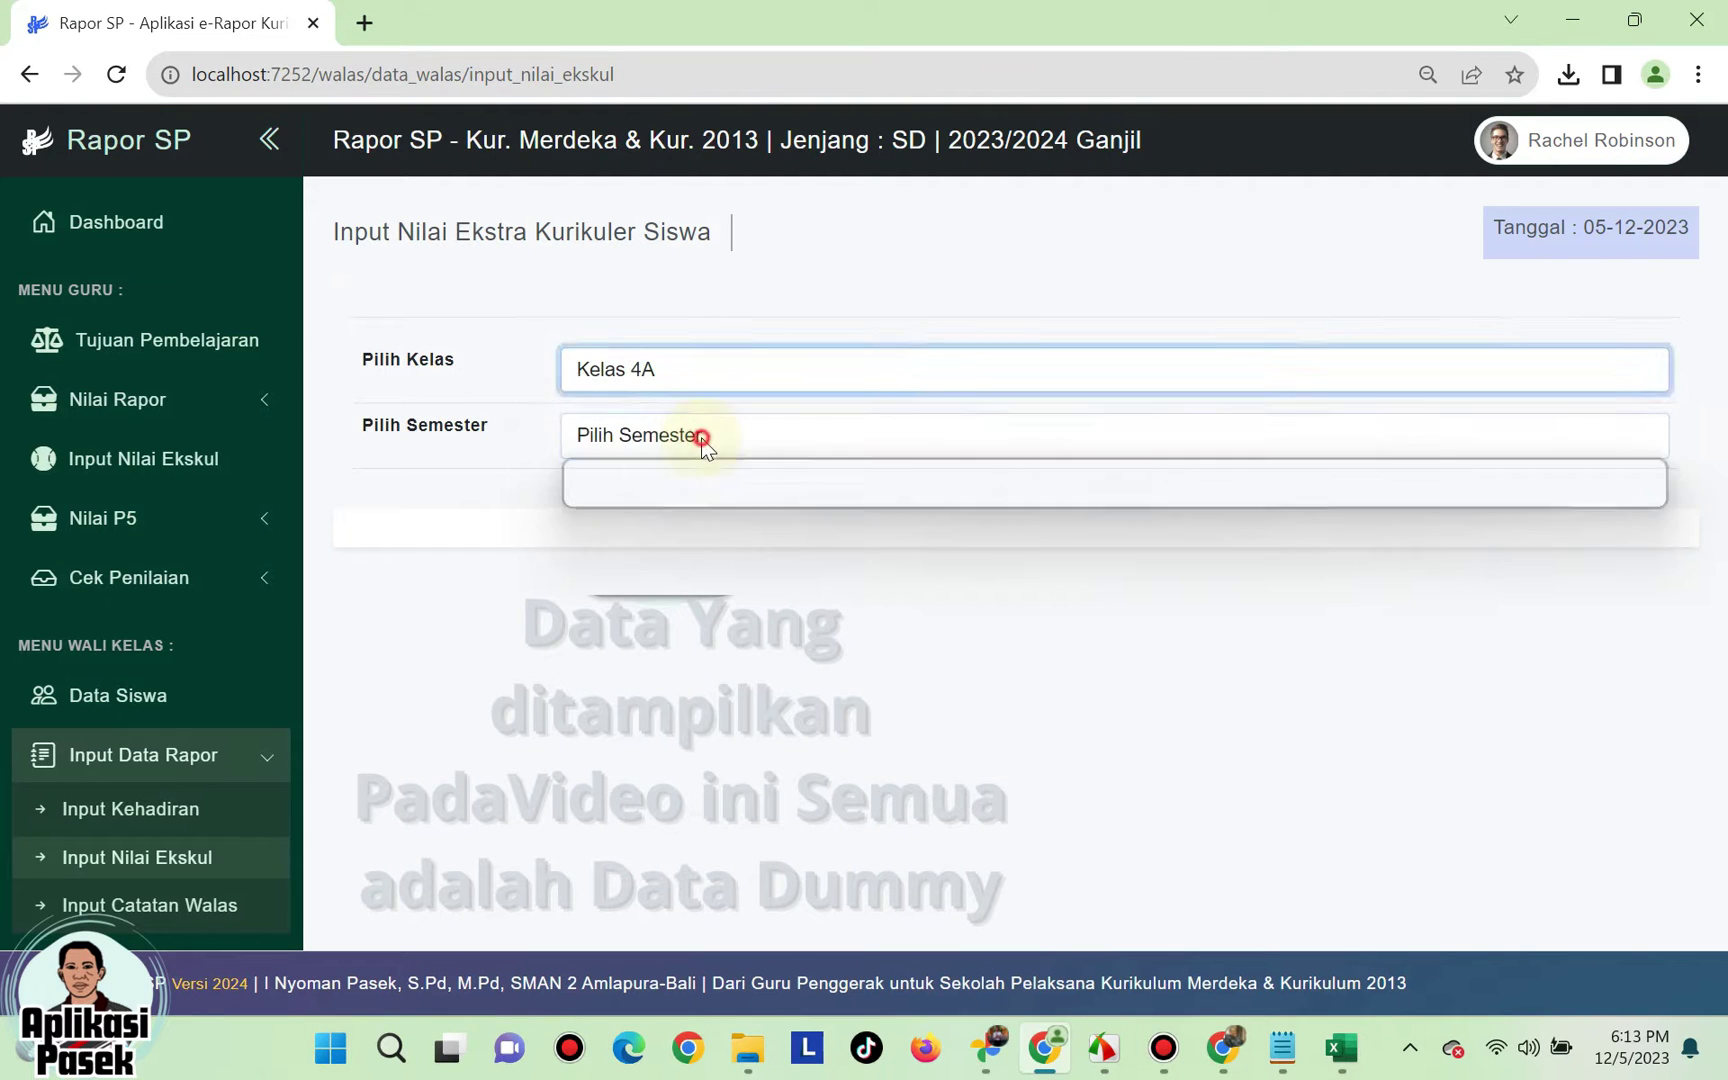
{"action": "left_click", "coordinate": [687, 494]}
{"action": "scroll", "coordinate": [795, 492], "scroll_direction": "down", "scroll_amount": 2}
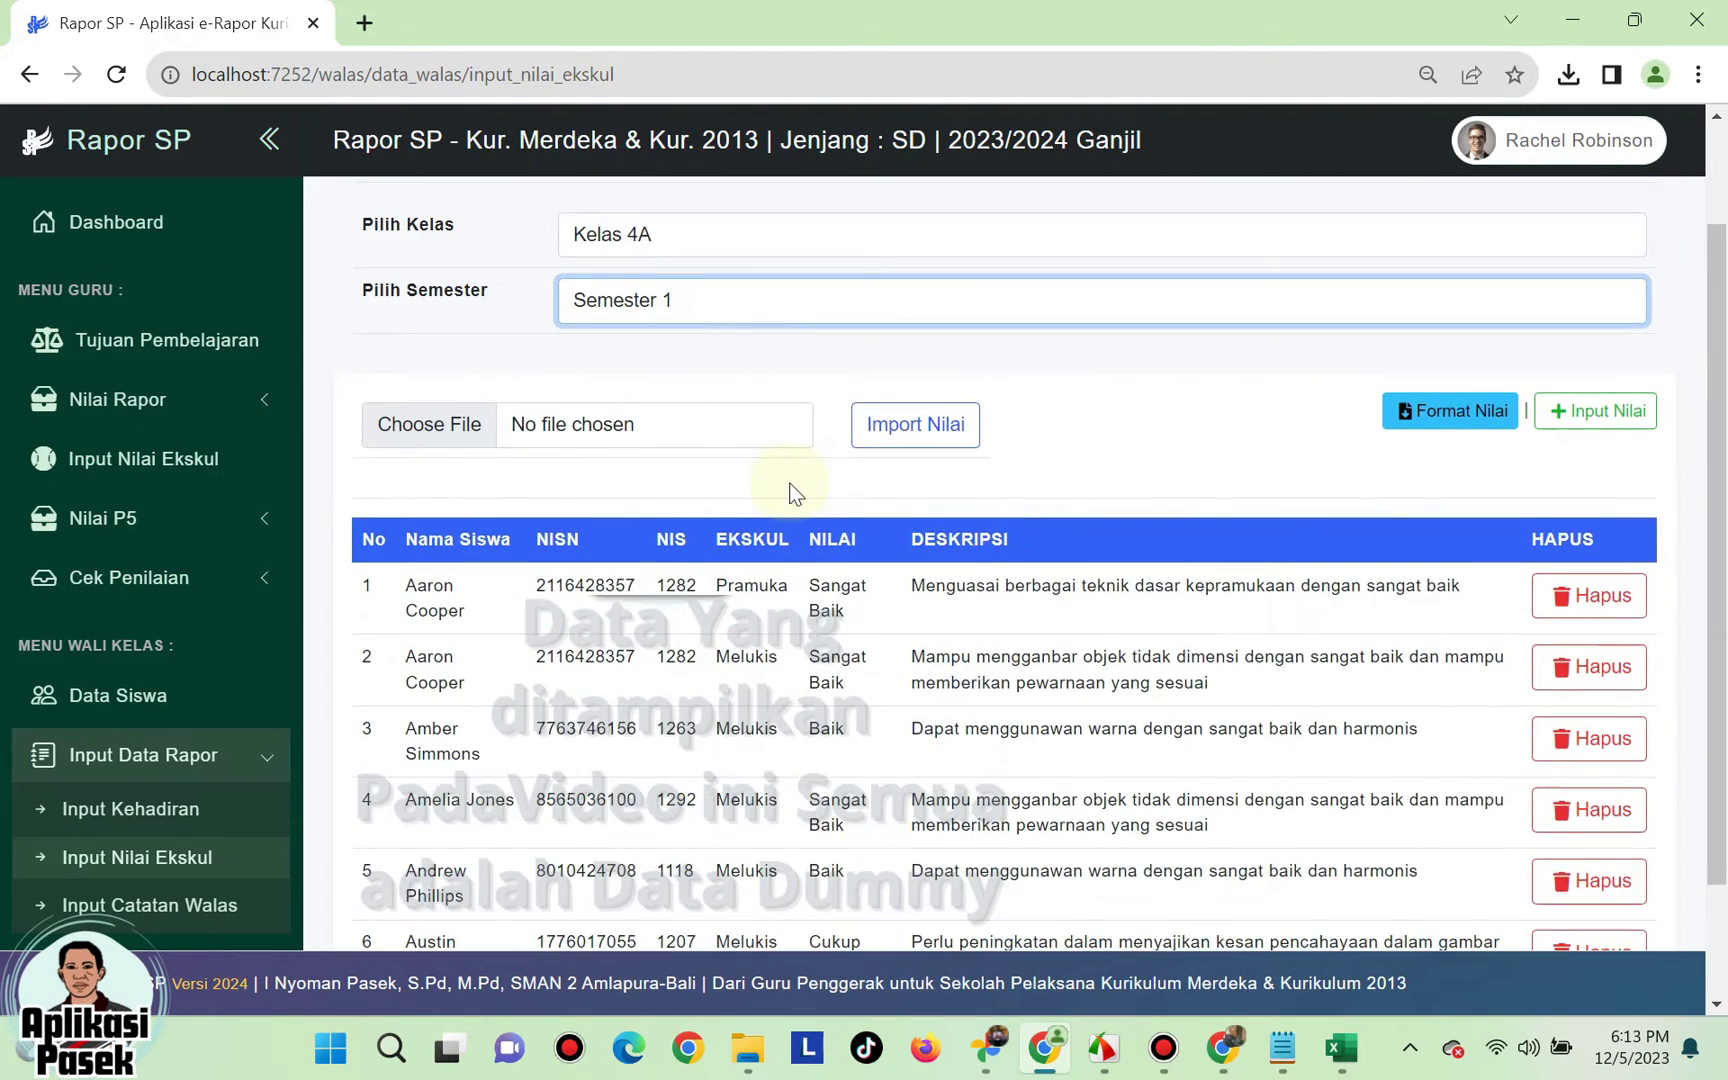
{"action": "scroll", "coordinate": [784, 471], "scroll_direction": "up", "scroll_amount": 1}
- Choose the filled NIL_EKSKUL_WALAS xlsx file and import its grades
{"action": "left_click", "coordinate": [659, 438]}
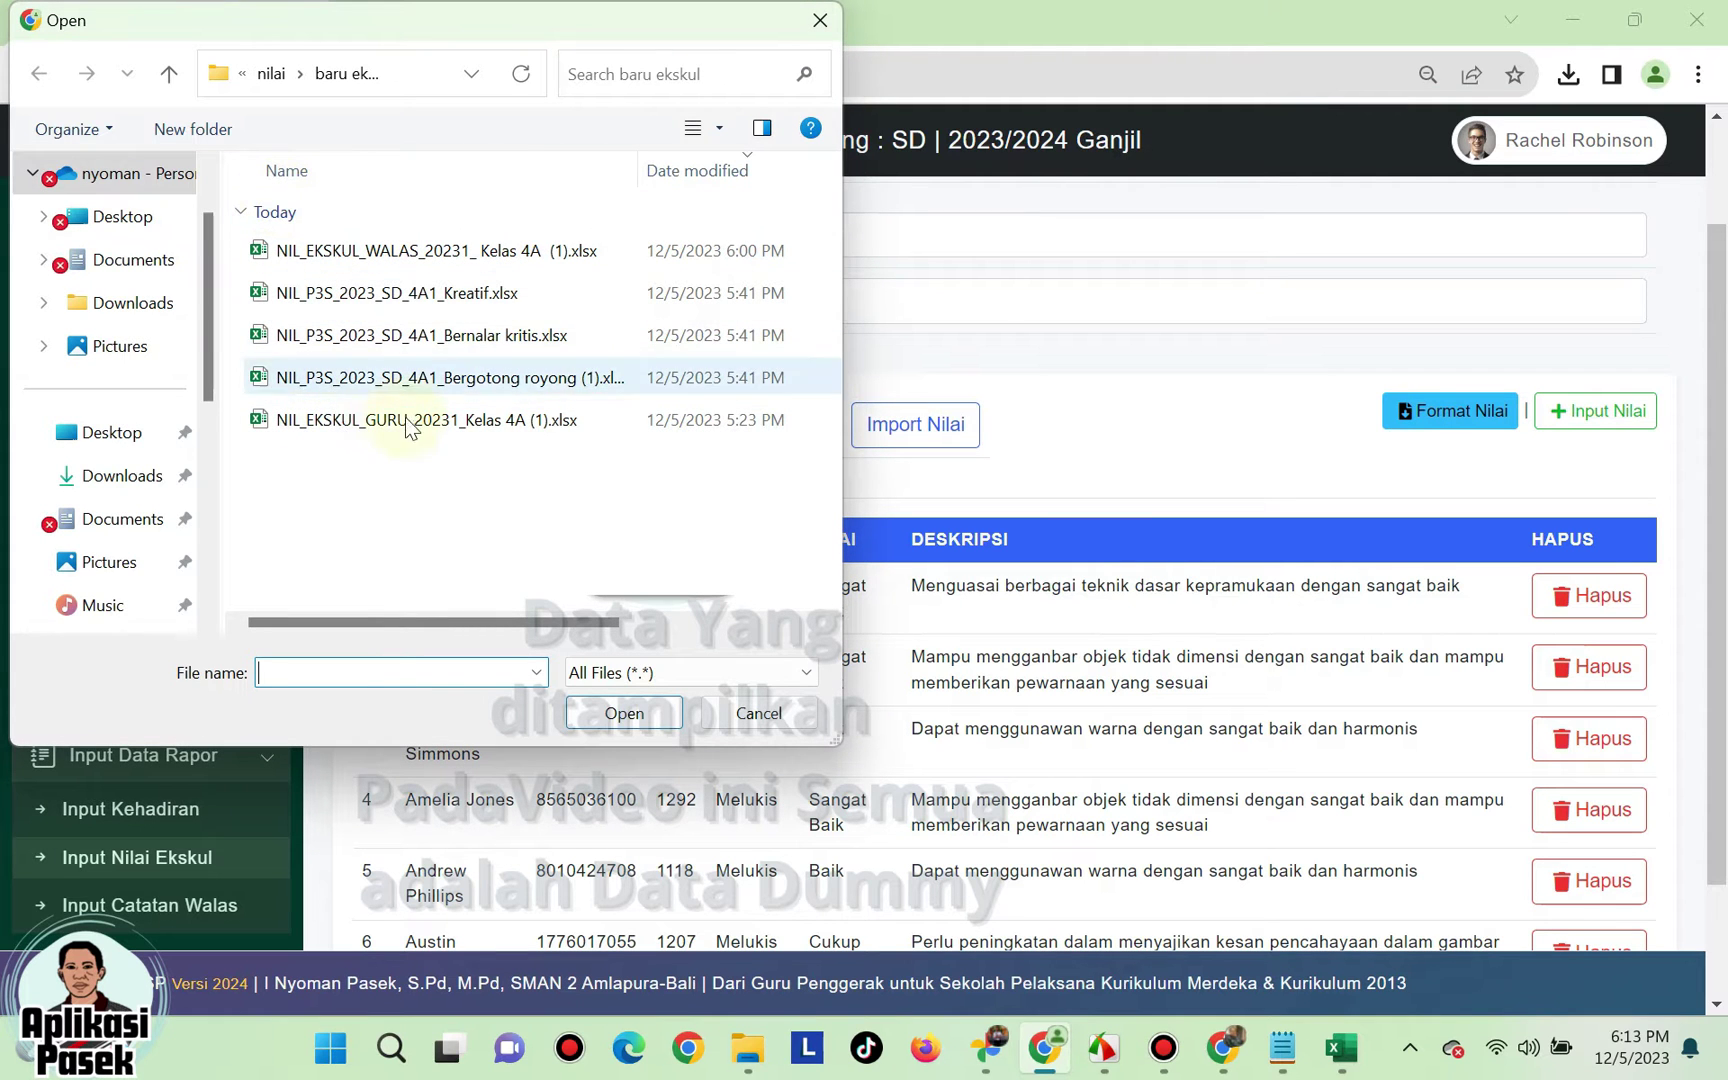
{"action": "key", "text": "Escape"}
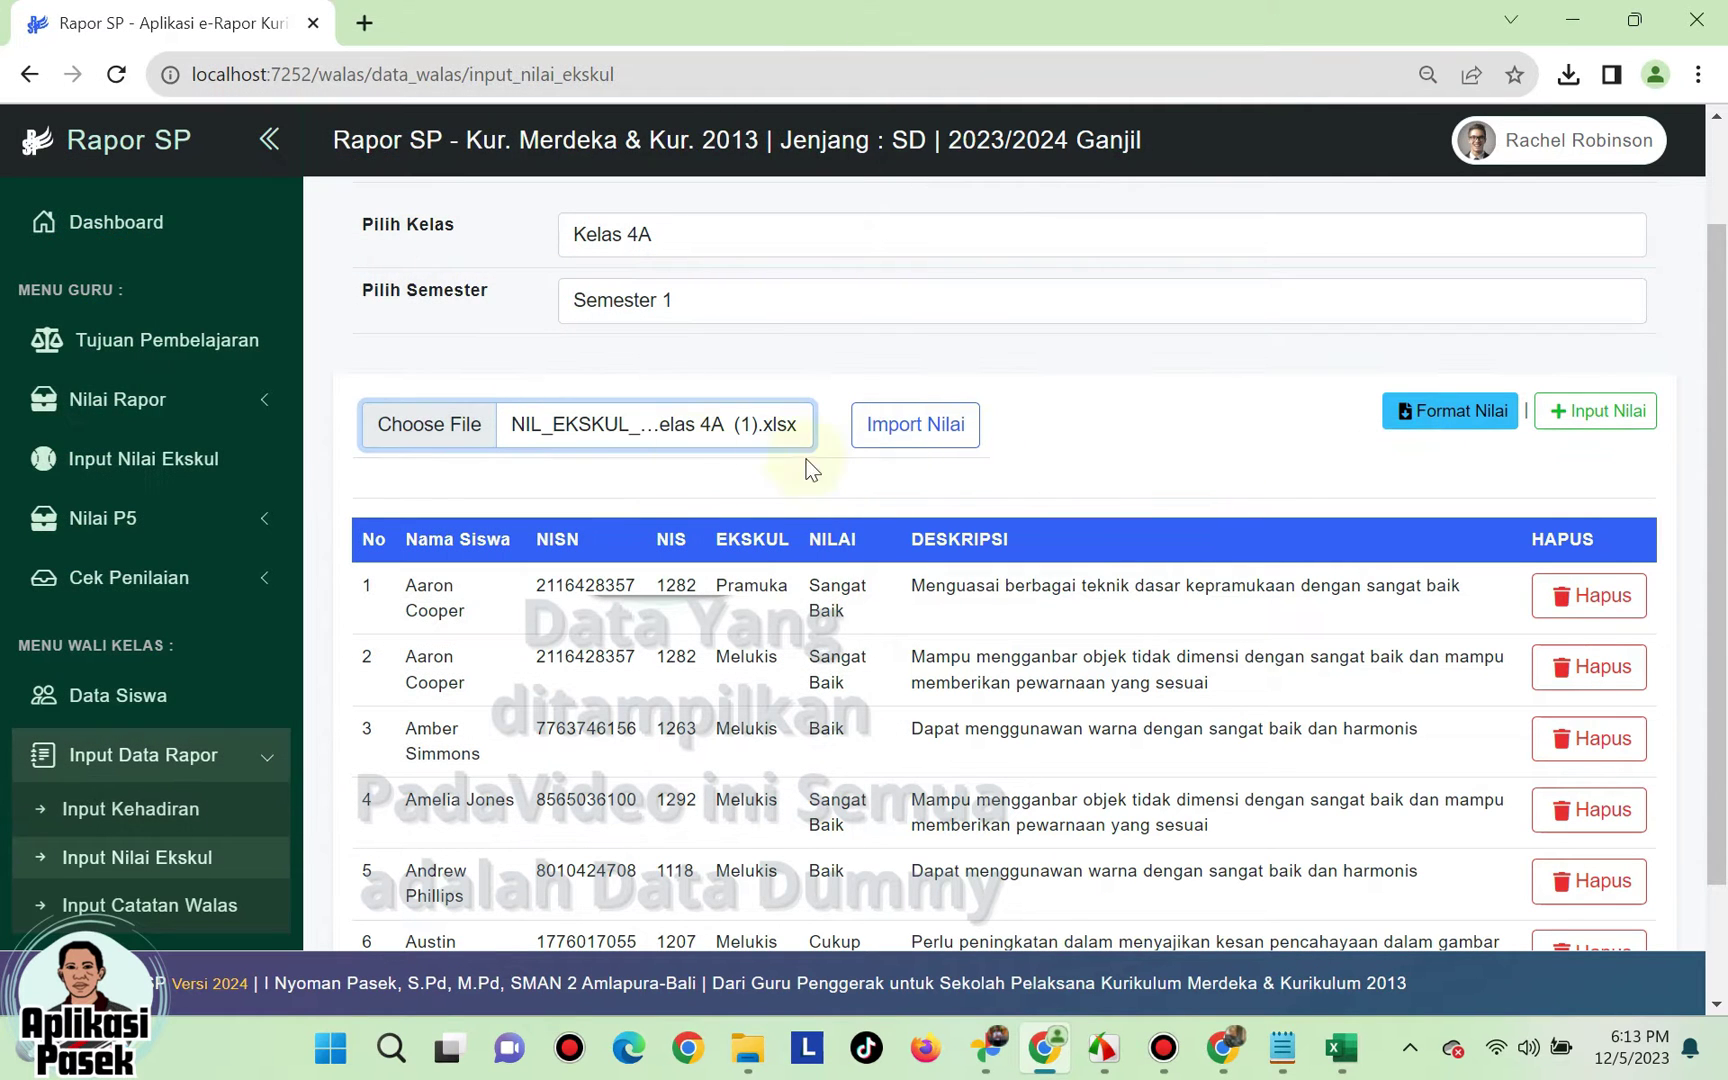
{"action": "left_click", "coordinate": [636, 440]}
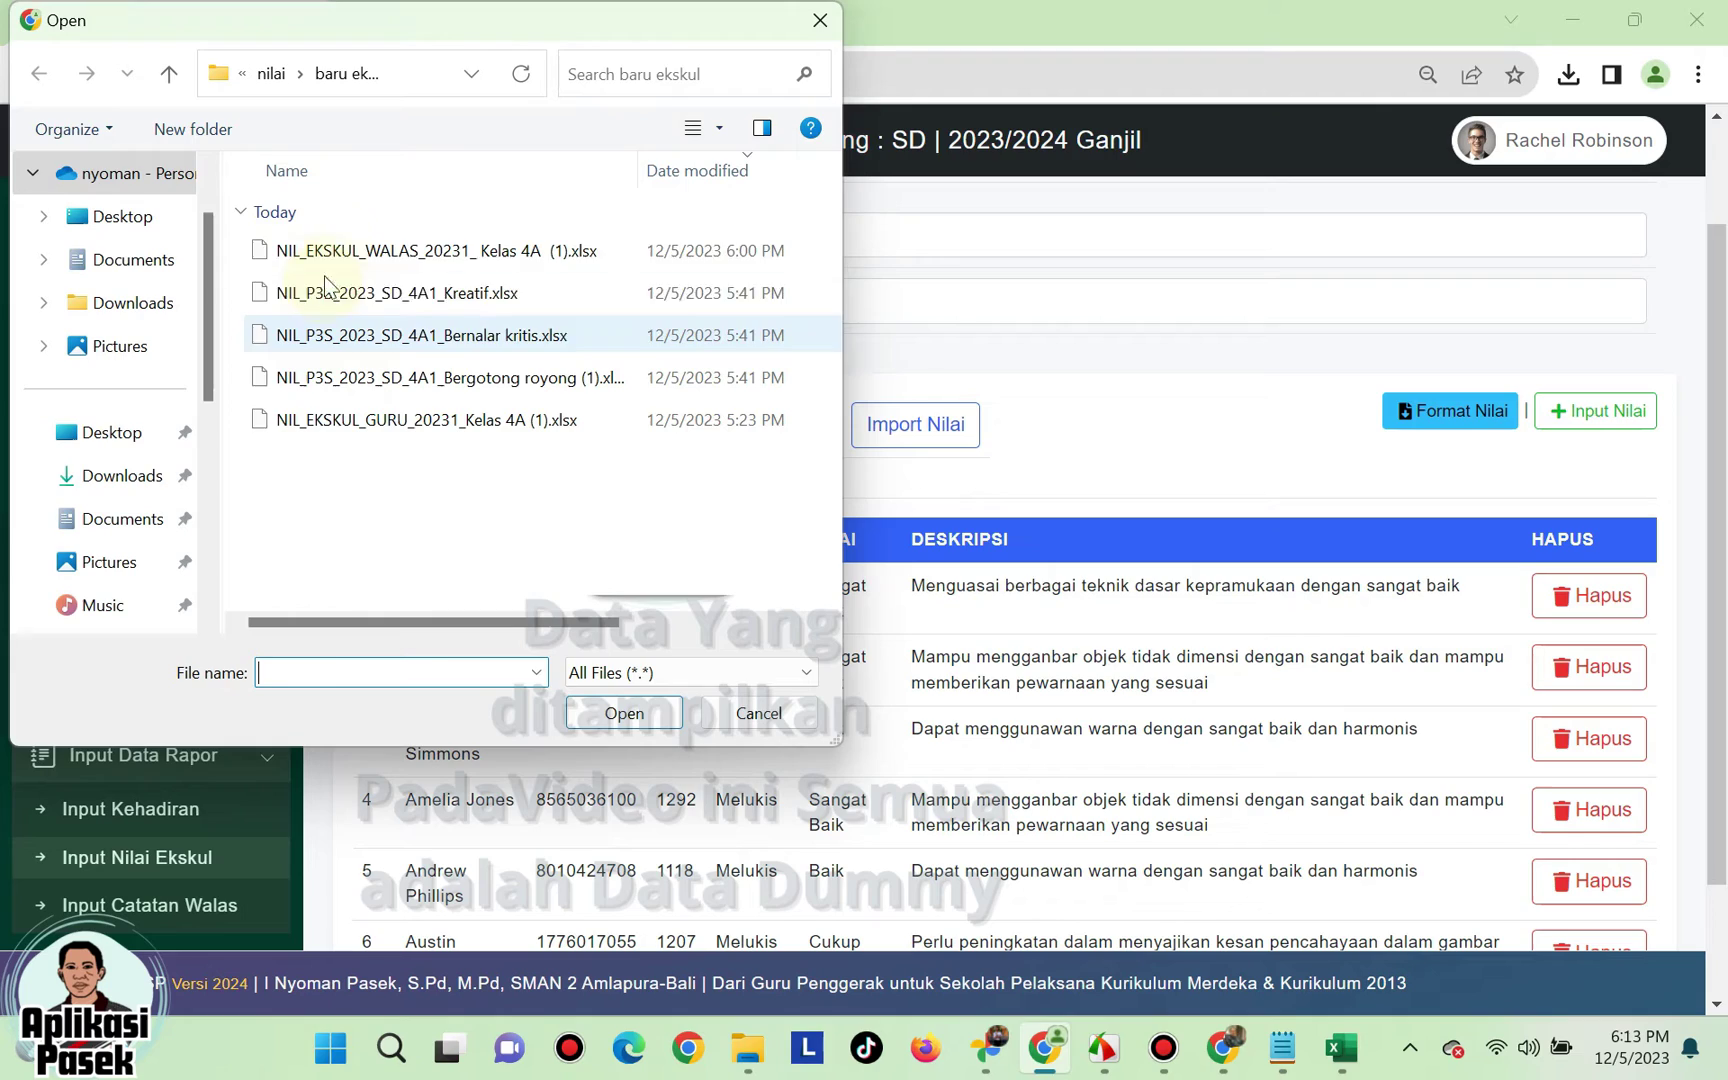
{"action": "left_click", "coordinate": [352, 249]}
{"action": "left_click", "coordinate": [623, 714]}
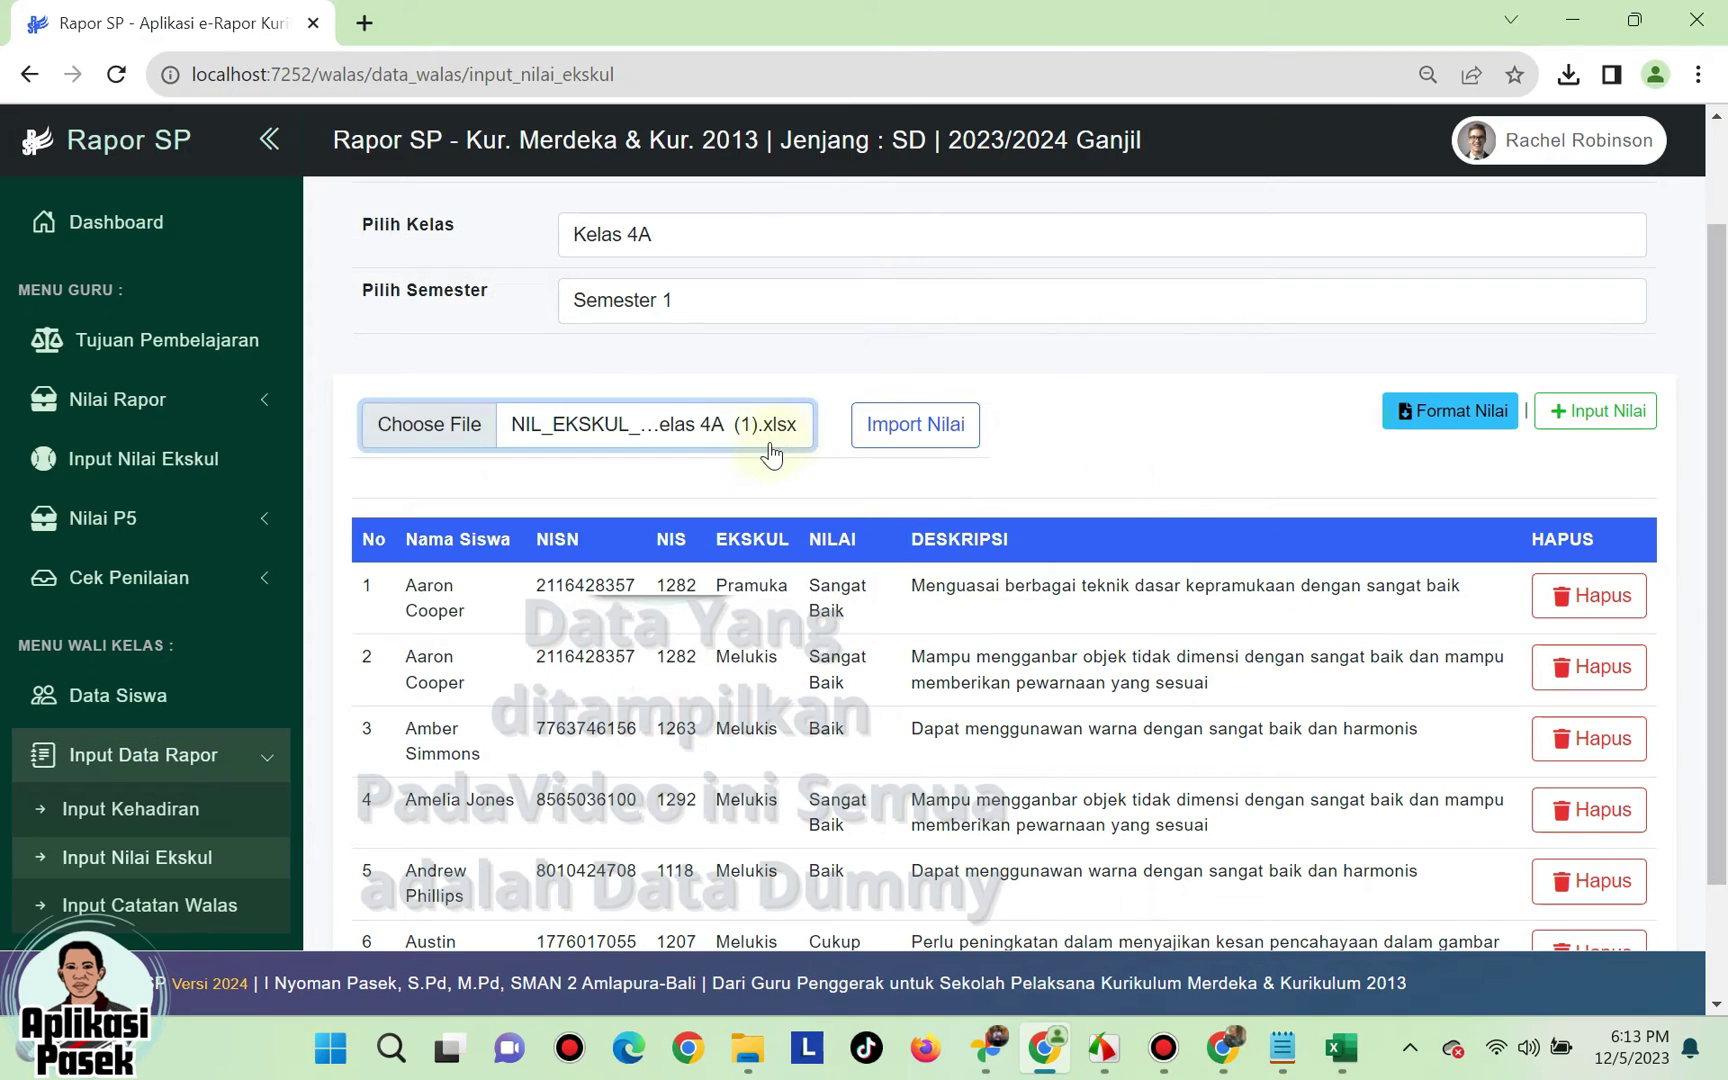
{"action": "left_click", "coordinate": [913, 430]}
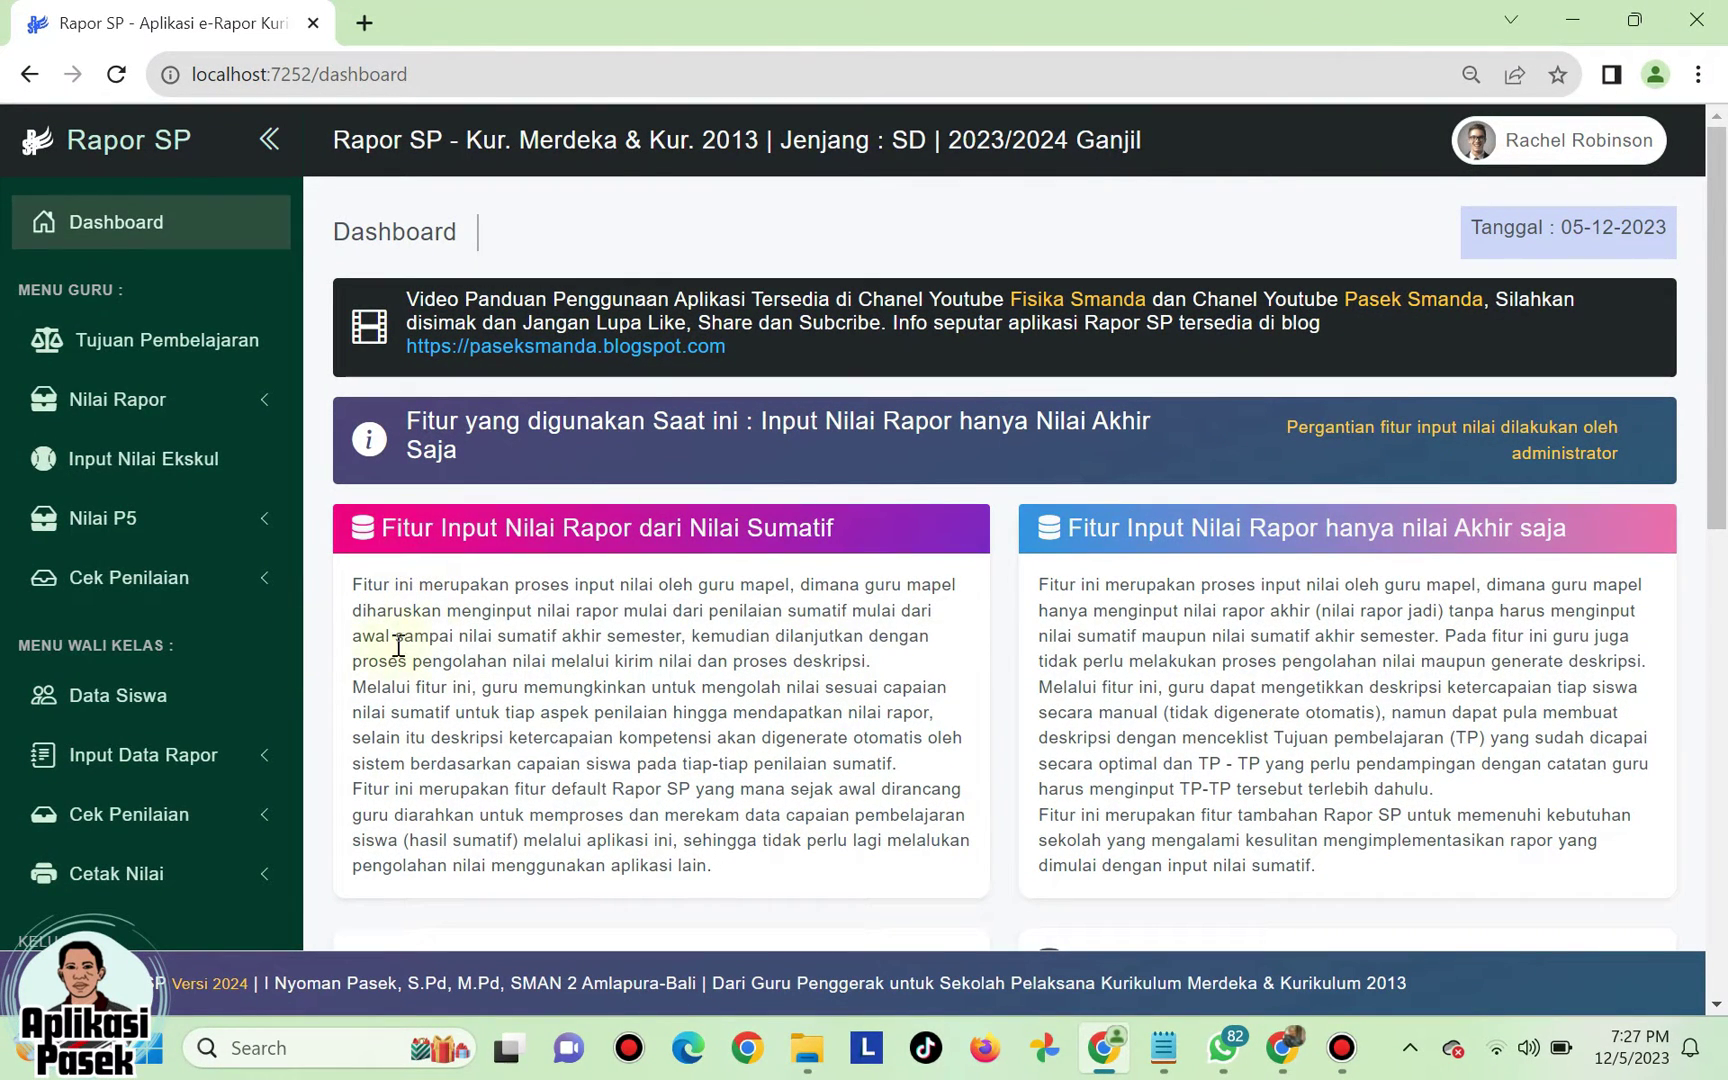
- Open the Input Catatan Walas page for Kelas 4A, Semester 1
{"action": "scroll", "coordinate": [270, 637], "scroll_direction": "down", "scroll_amount": 3}
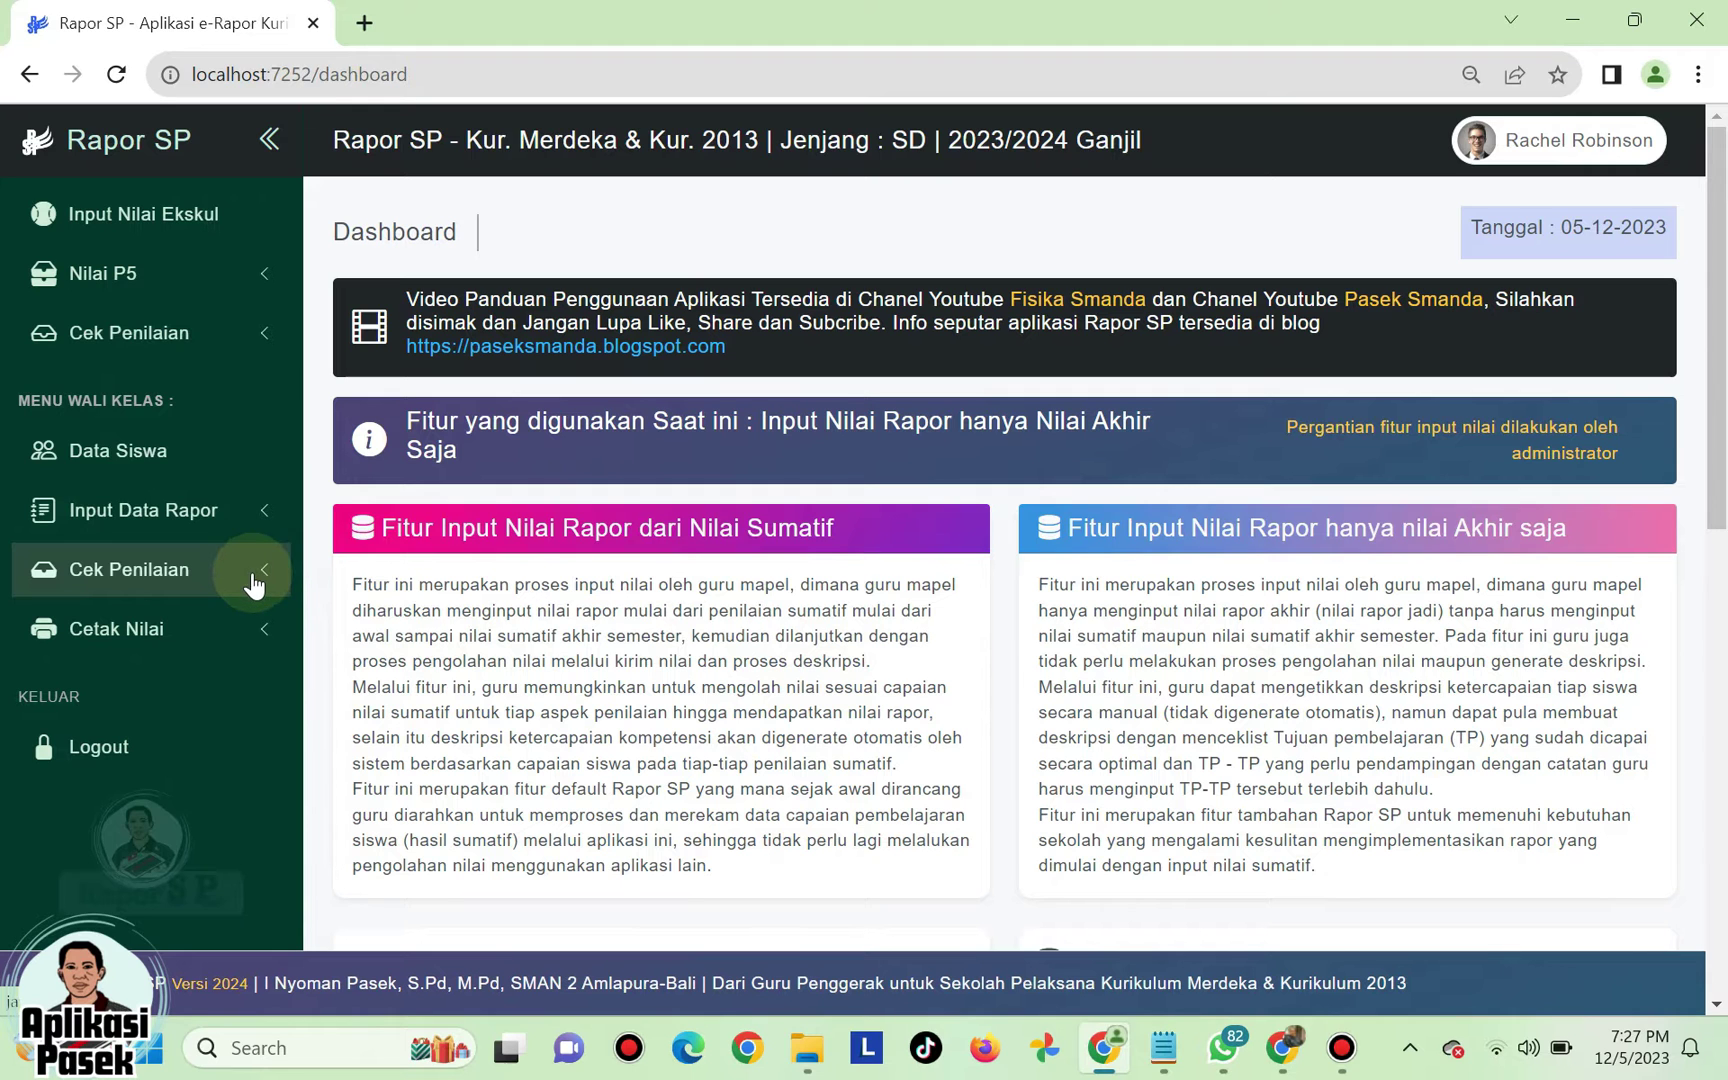
{"action": "left_click", "coordinate": [258, 590]}
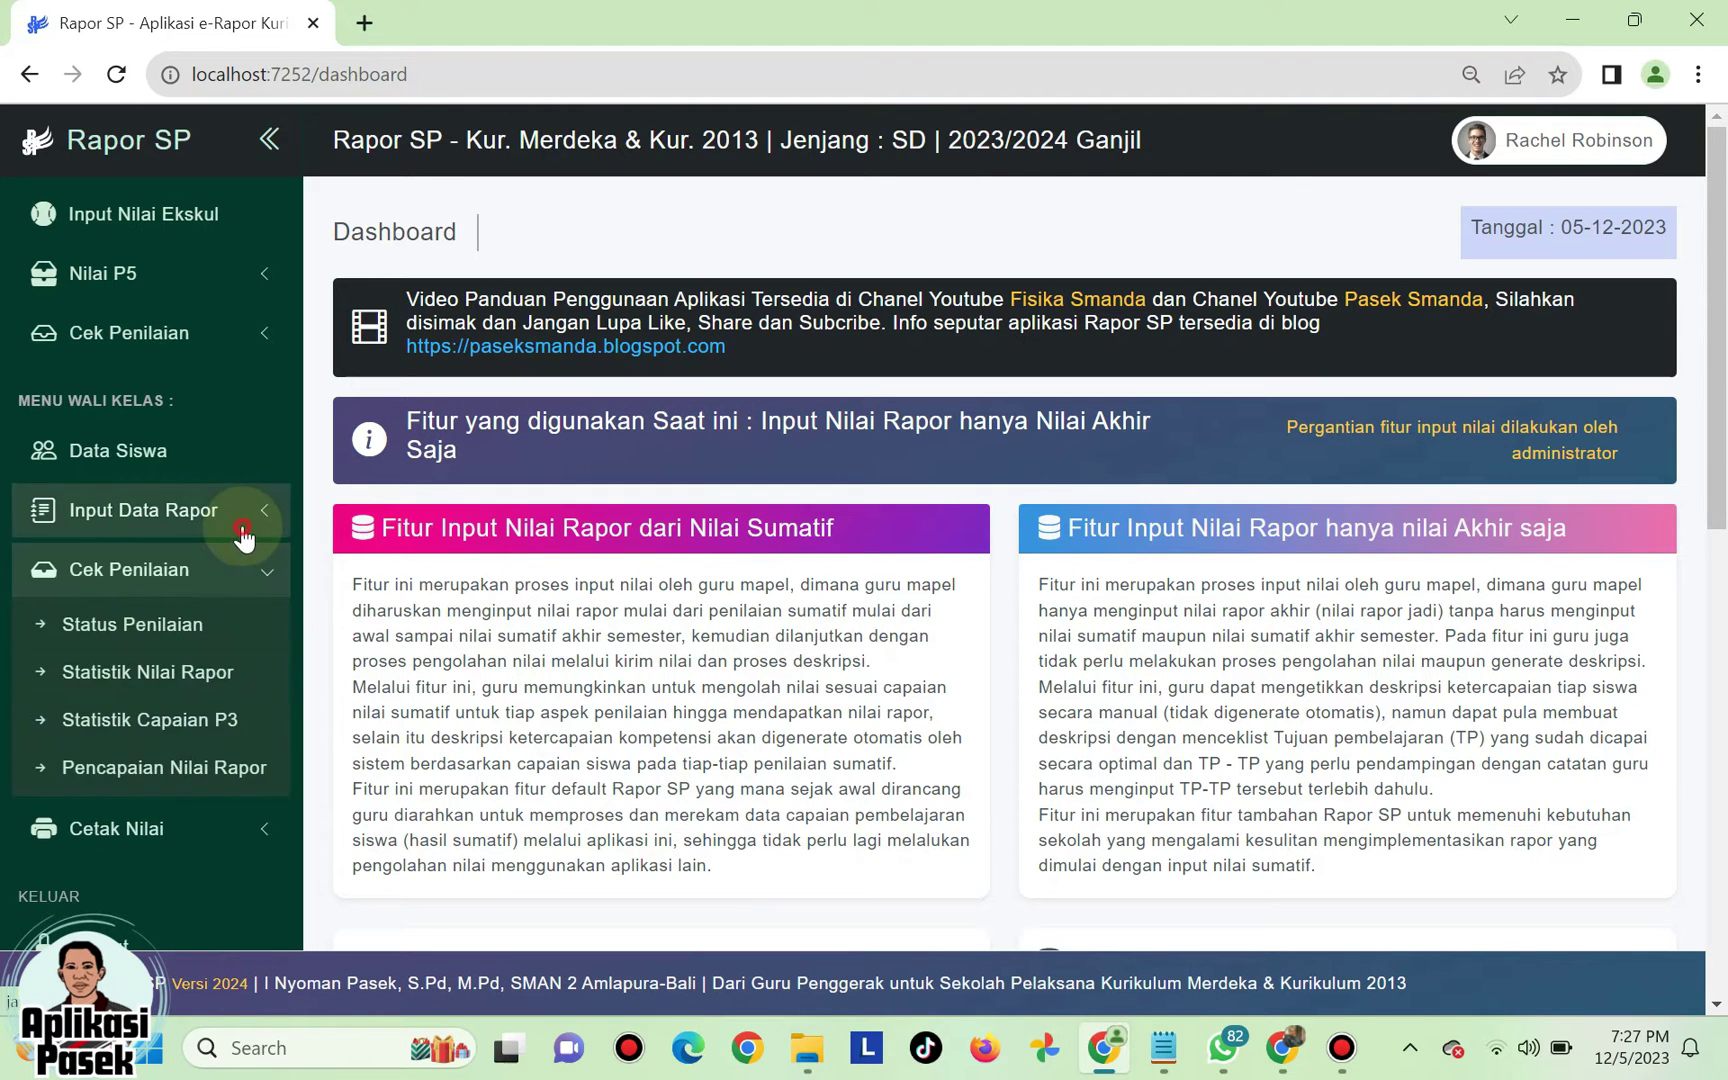
{"action": "left_click", "coordinate": [240, 525]}
{"action": "left_click", "coordinate": [205, 665]}
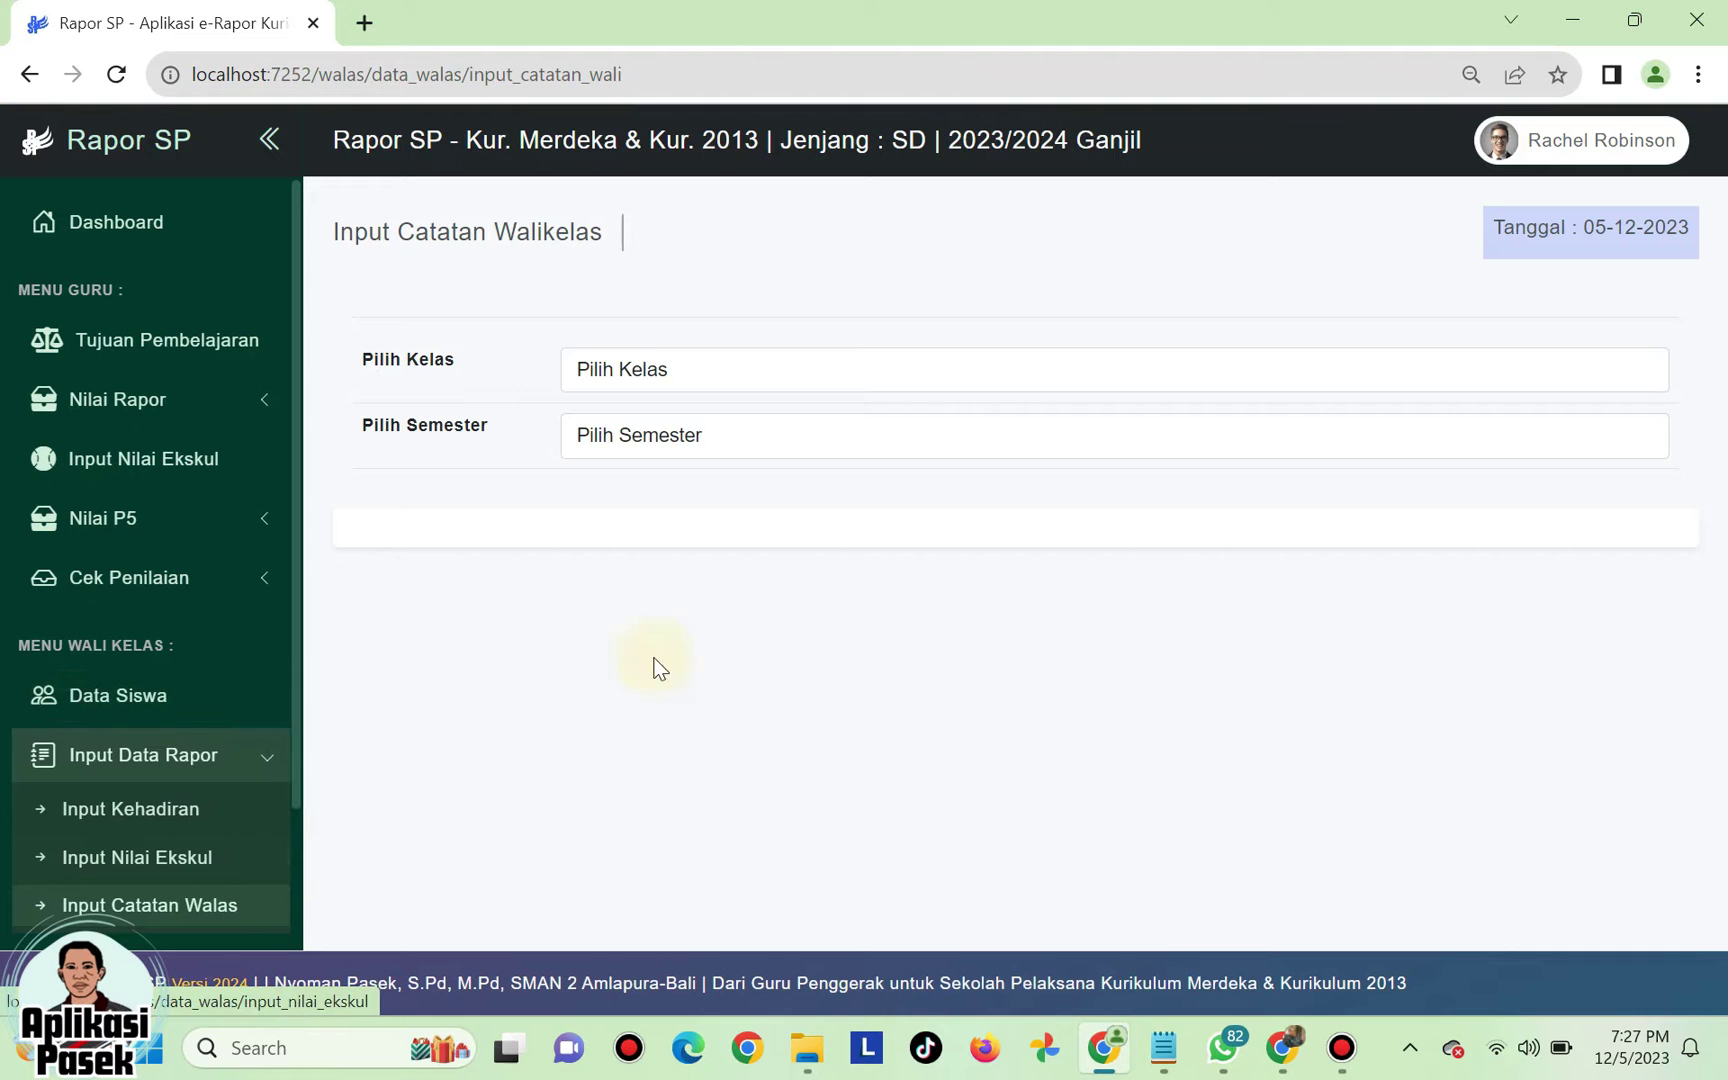
{"action": "left_click", "coordinate": [757, 373]}
{"action": "left_click", "coordinate": [728, 436]}
{"action": "left_click", "coordinate": [711, 444]}
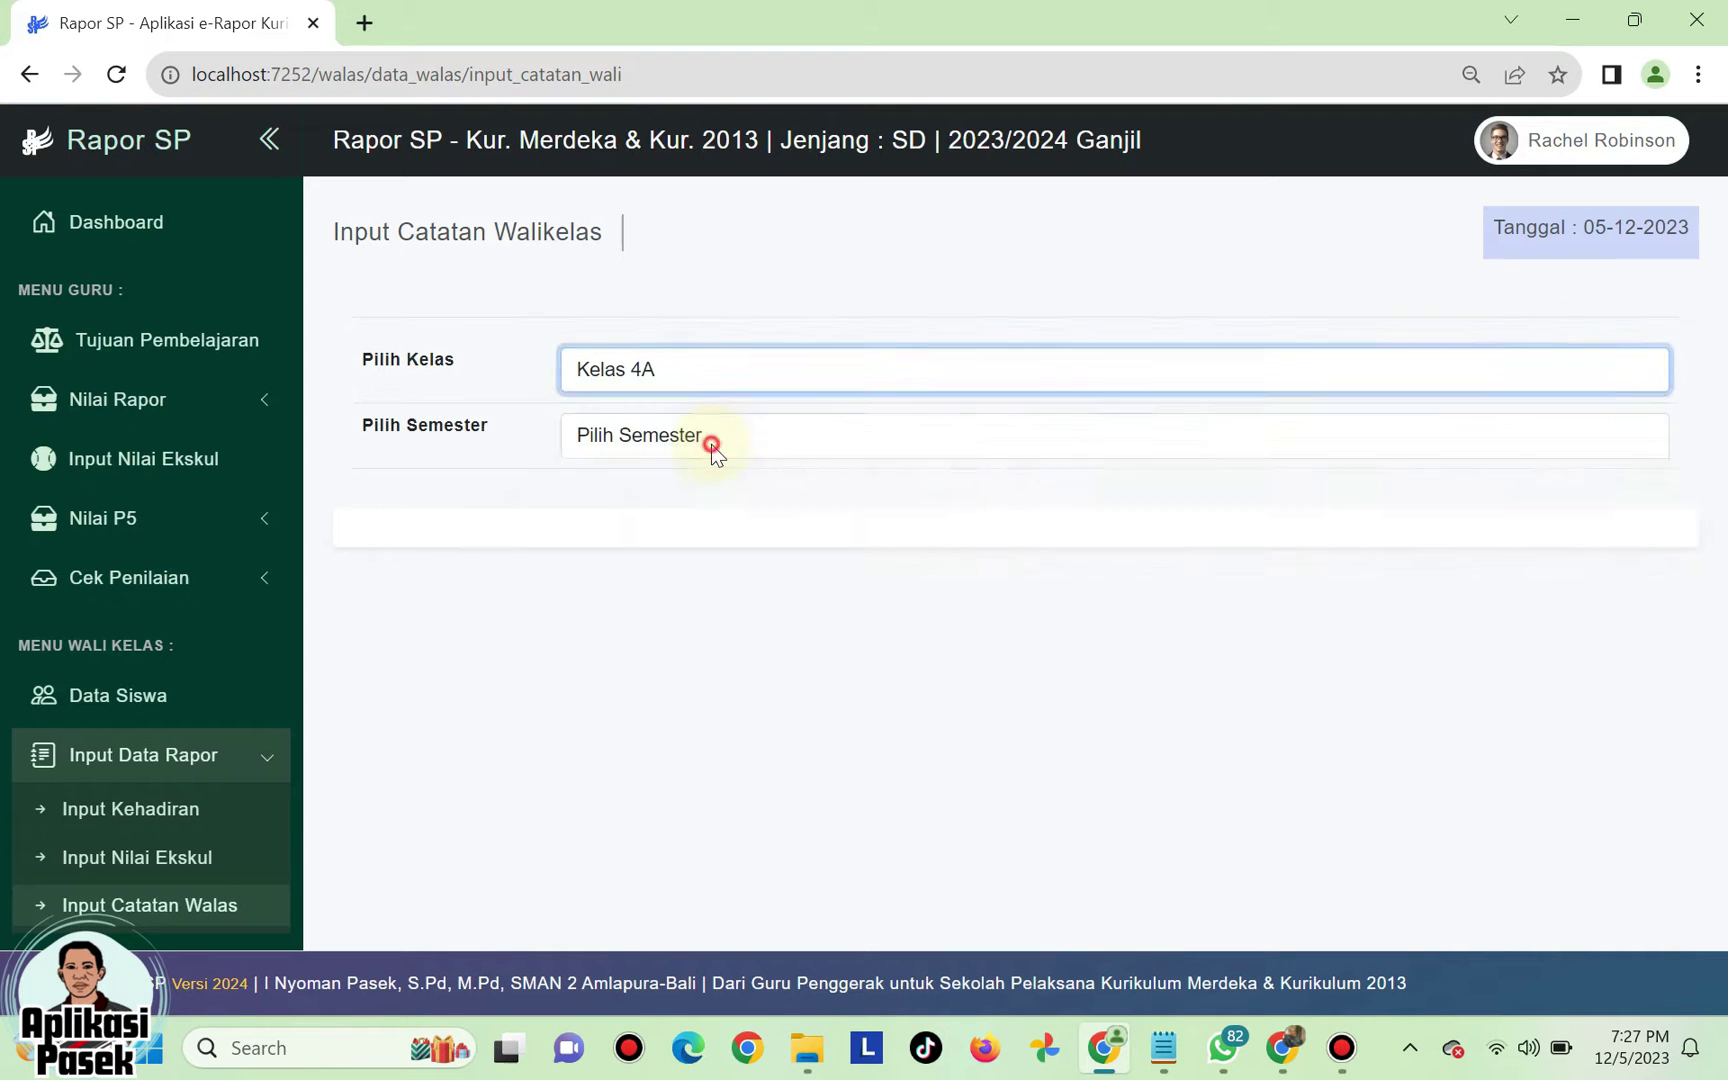
{"action": "left_click", "coordinate": [676, 494]}
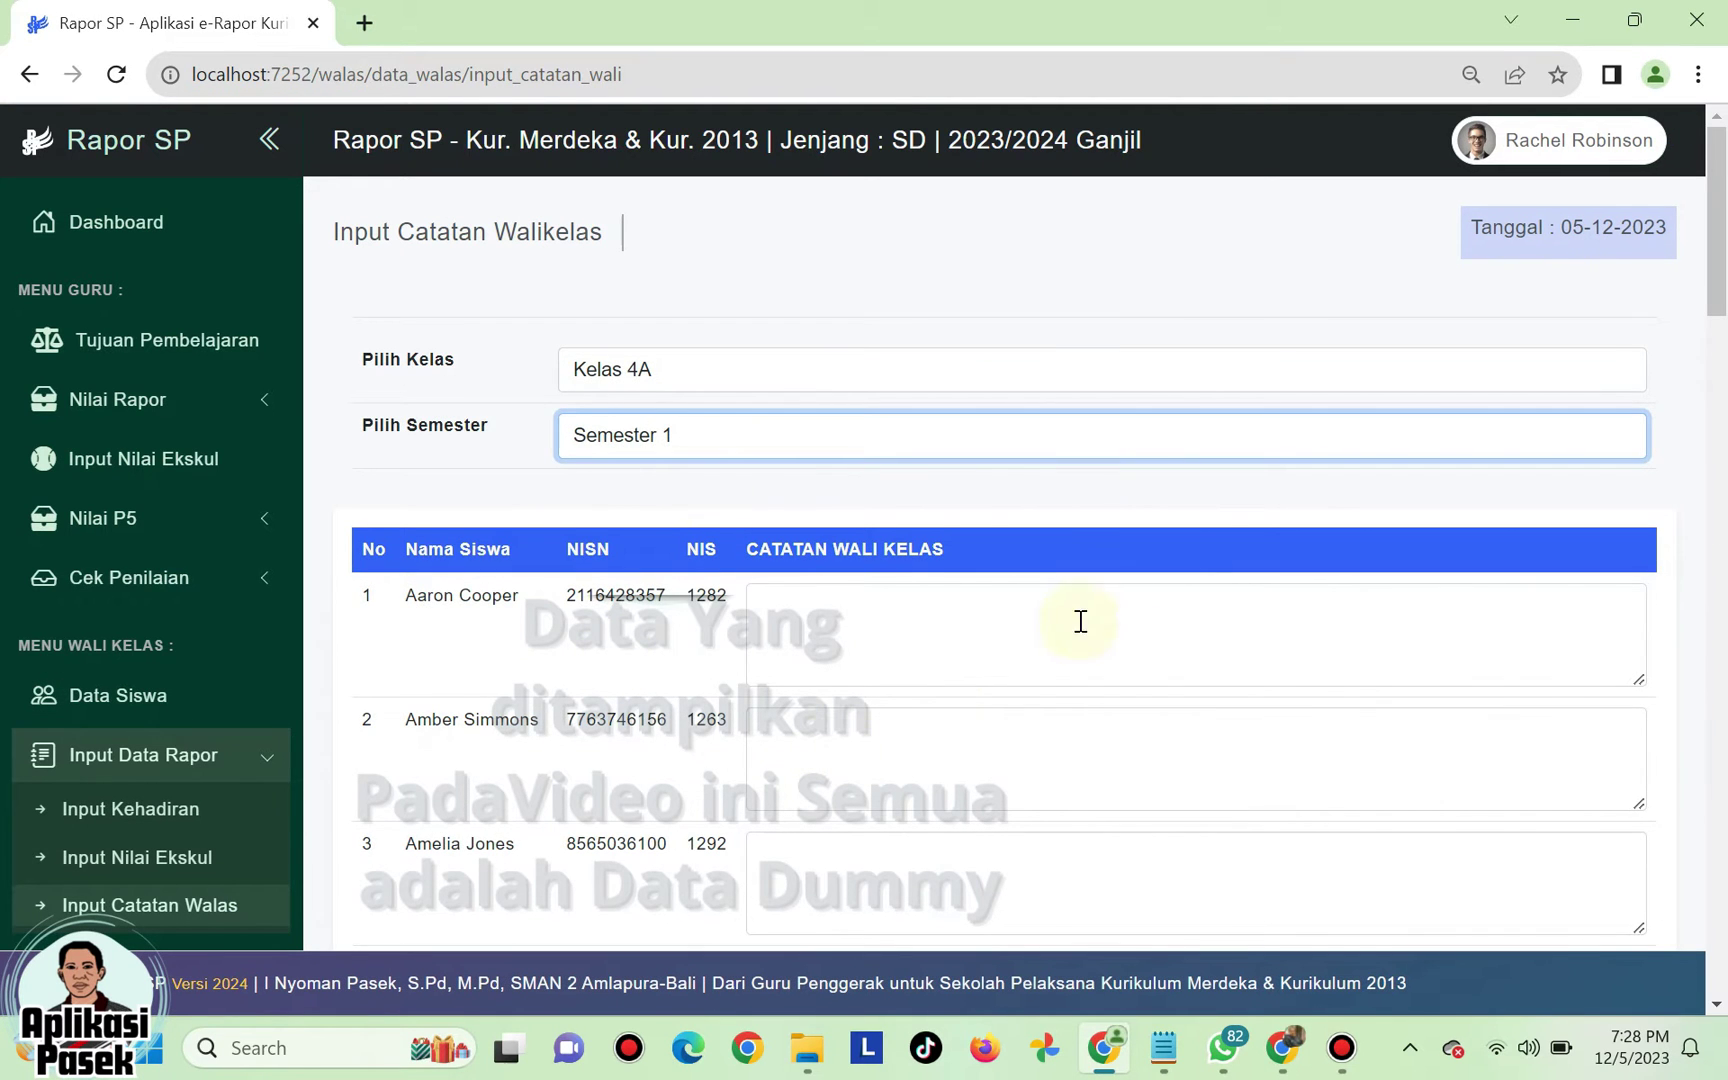
- Paste the first student's note on creativity and musical talent, type 'jhasg d' for the second, and save
{"action": "left_click", "coordinate": [788, 616]}
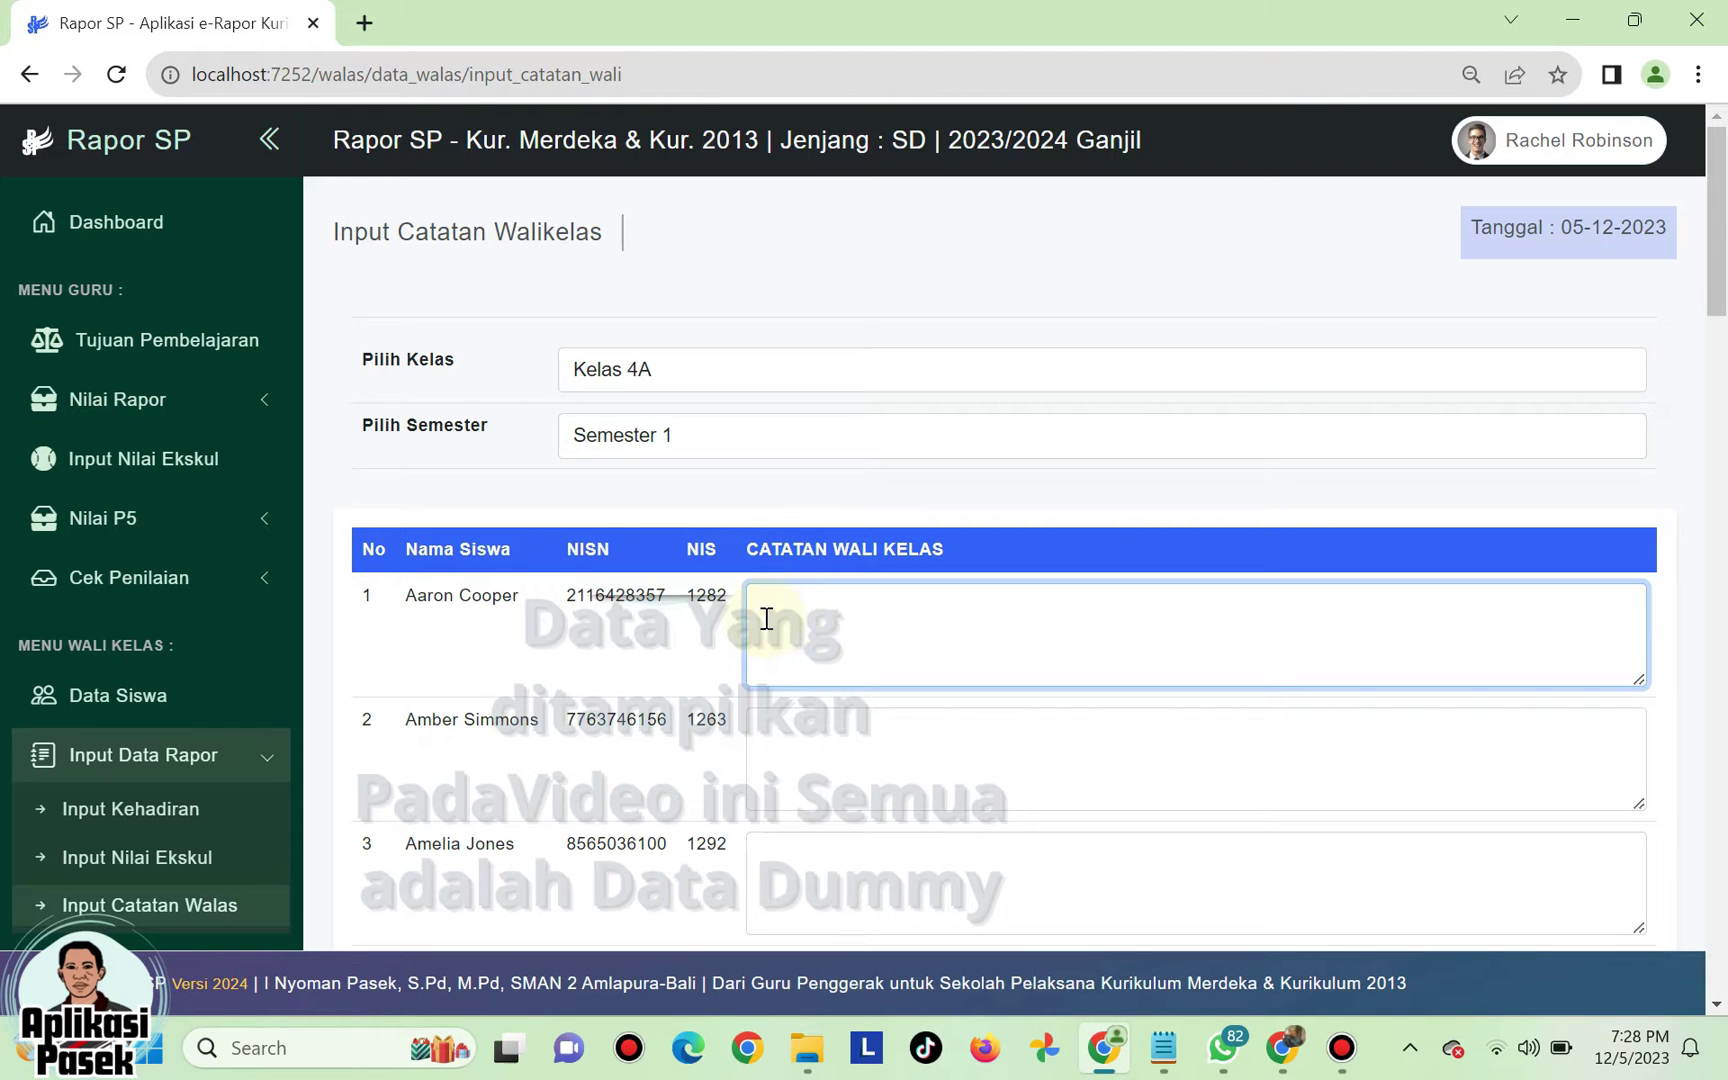
{"action": "type", "text": "aaron sangat kreatif dan memiliki bakat yang baik dalam bidang musik, mohon bisa ditingkatkan adar dapat berkembang optimal."}
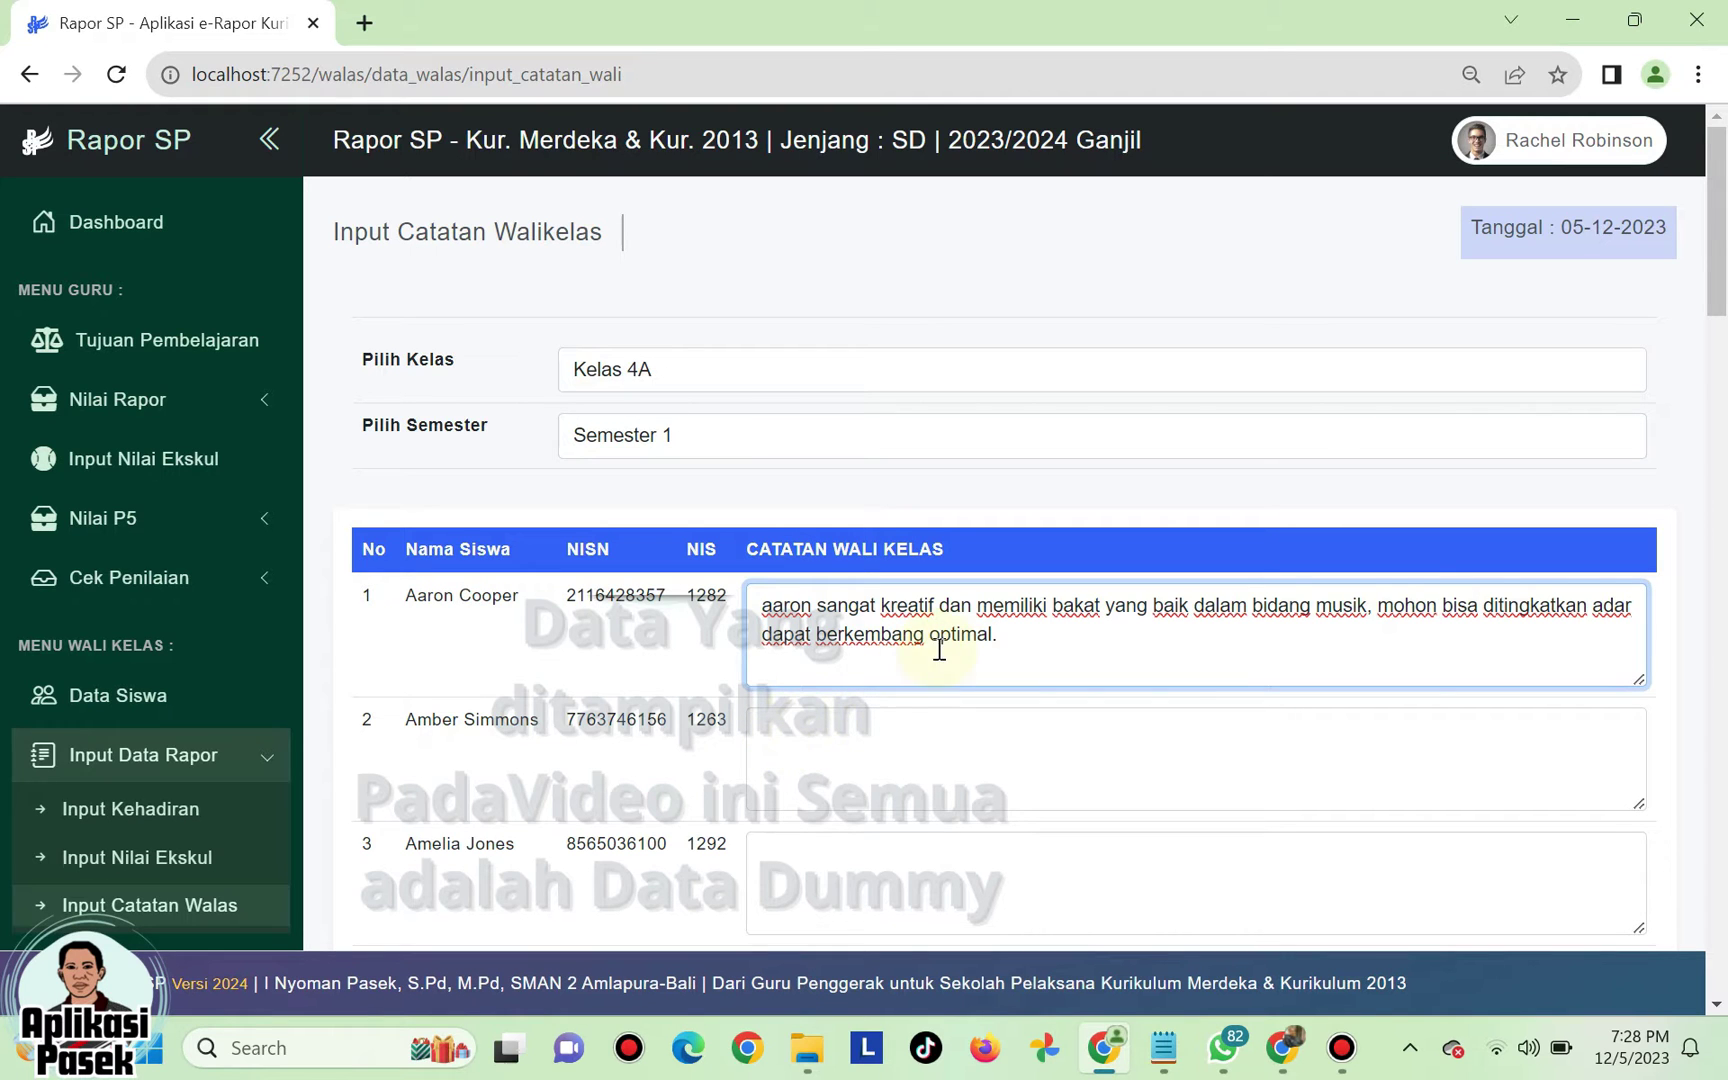
{"action": "left_click", "coordinate": [798, 740]}
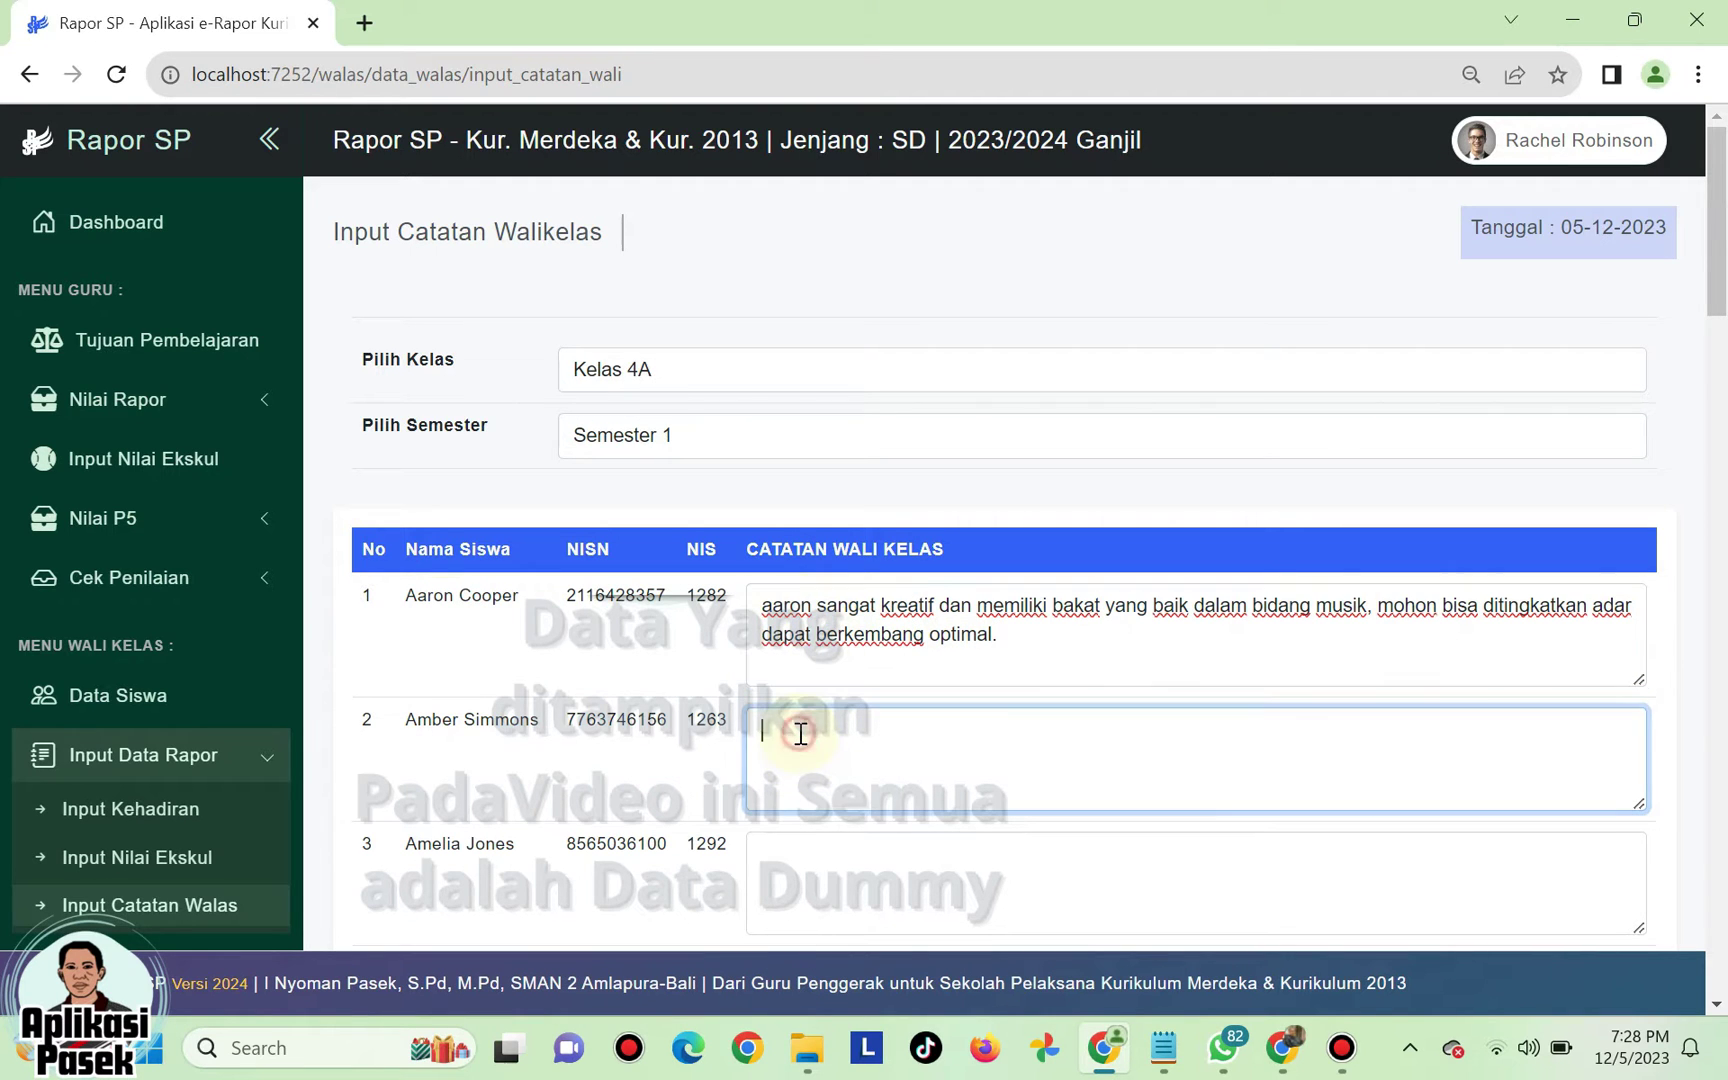
{"action": "type", "text": "jhasg d"}
{"action": "scroll", "coordinate": [1578, 390], "scroll_direction": "down", "scroll_amount": 20}
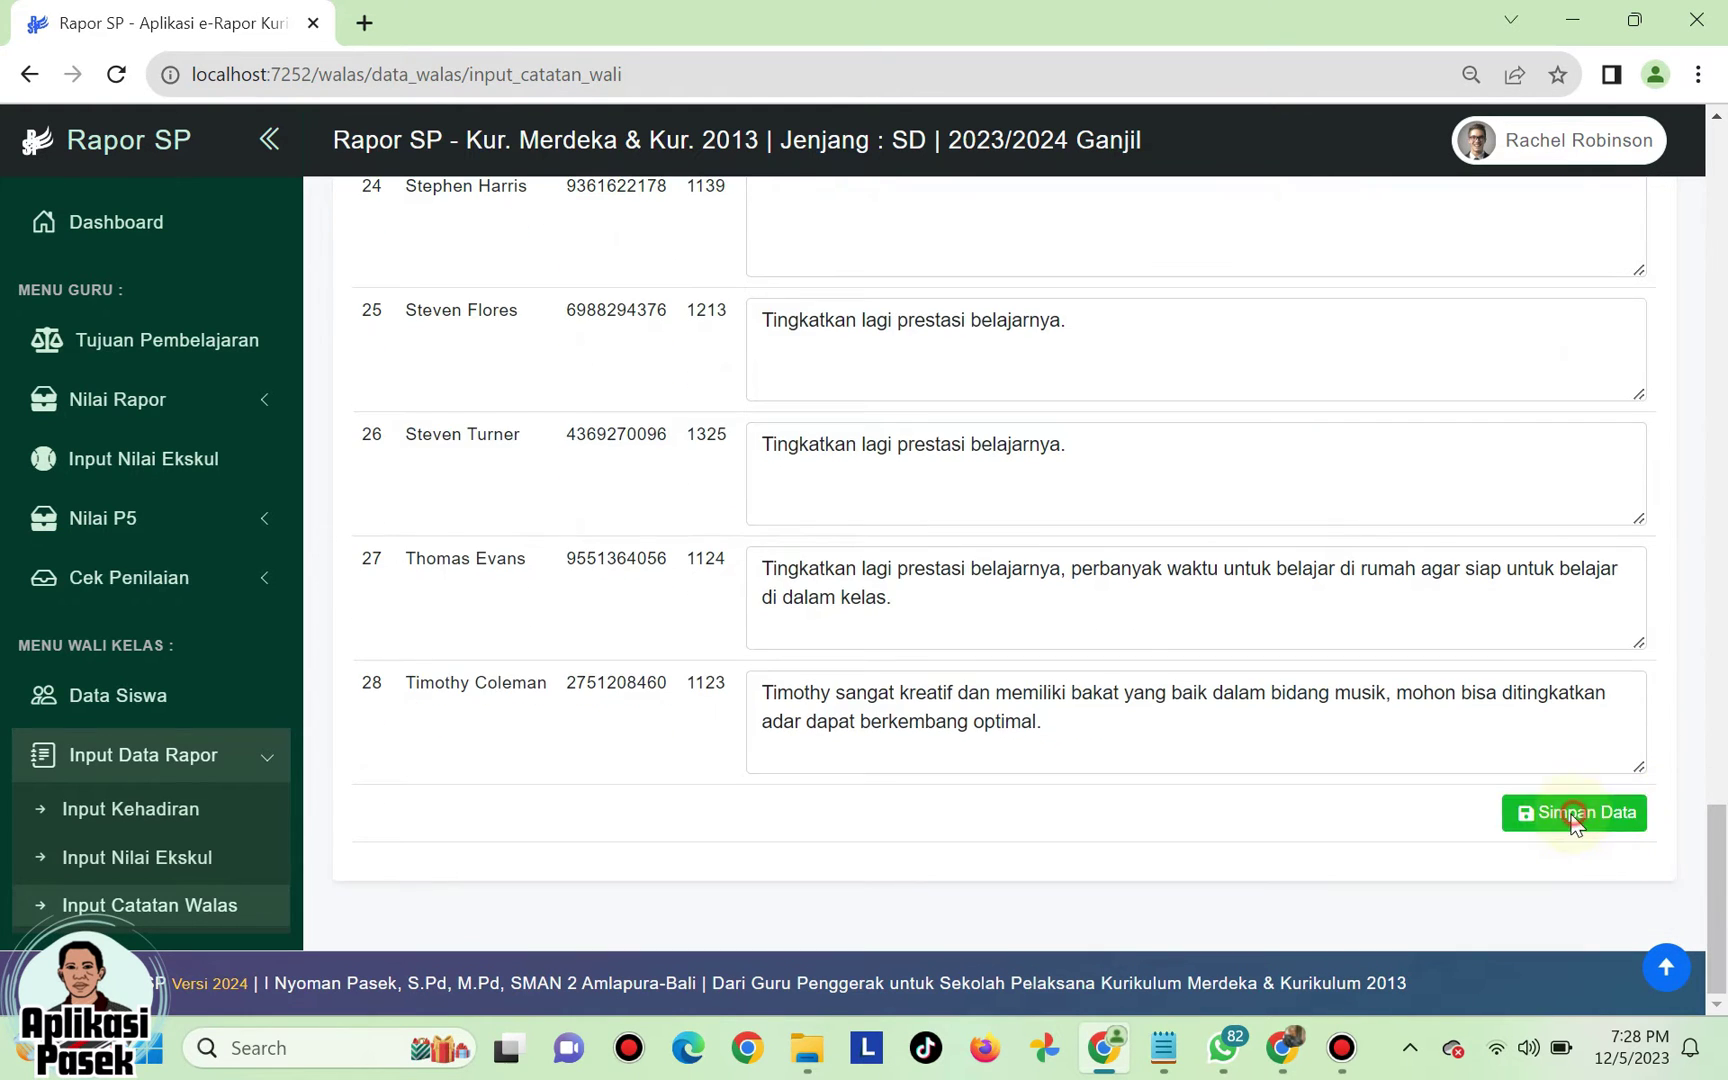
{"action": "left_click", "coordinate": [1574, 814]}
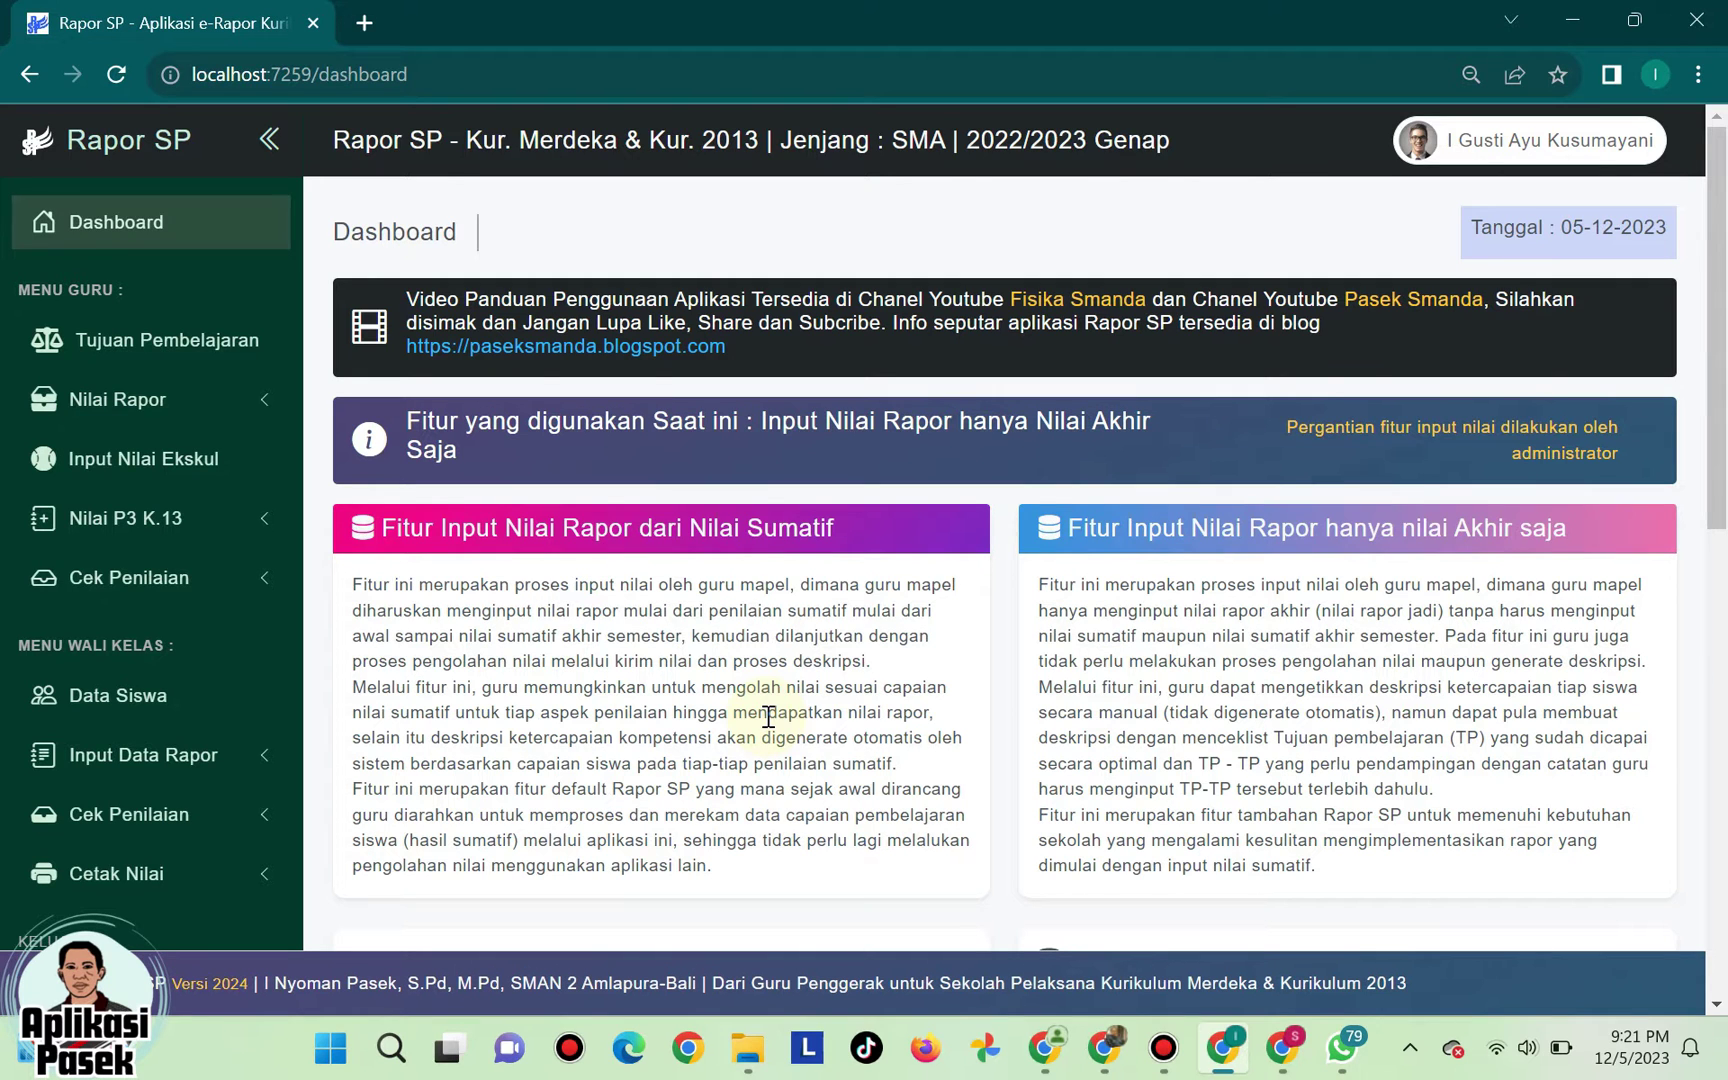
- Open Input Nilai Karakter P3 for class XII MIPA 1, Semester 2
{"action": "left_click", "coordinate": [222, 773]}
{"action": "scroll", "coordinate": [215, 770], "scroll_direction": "down", "scroll_amount": 3}
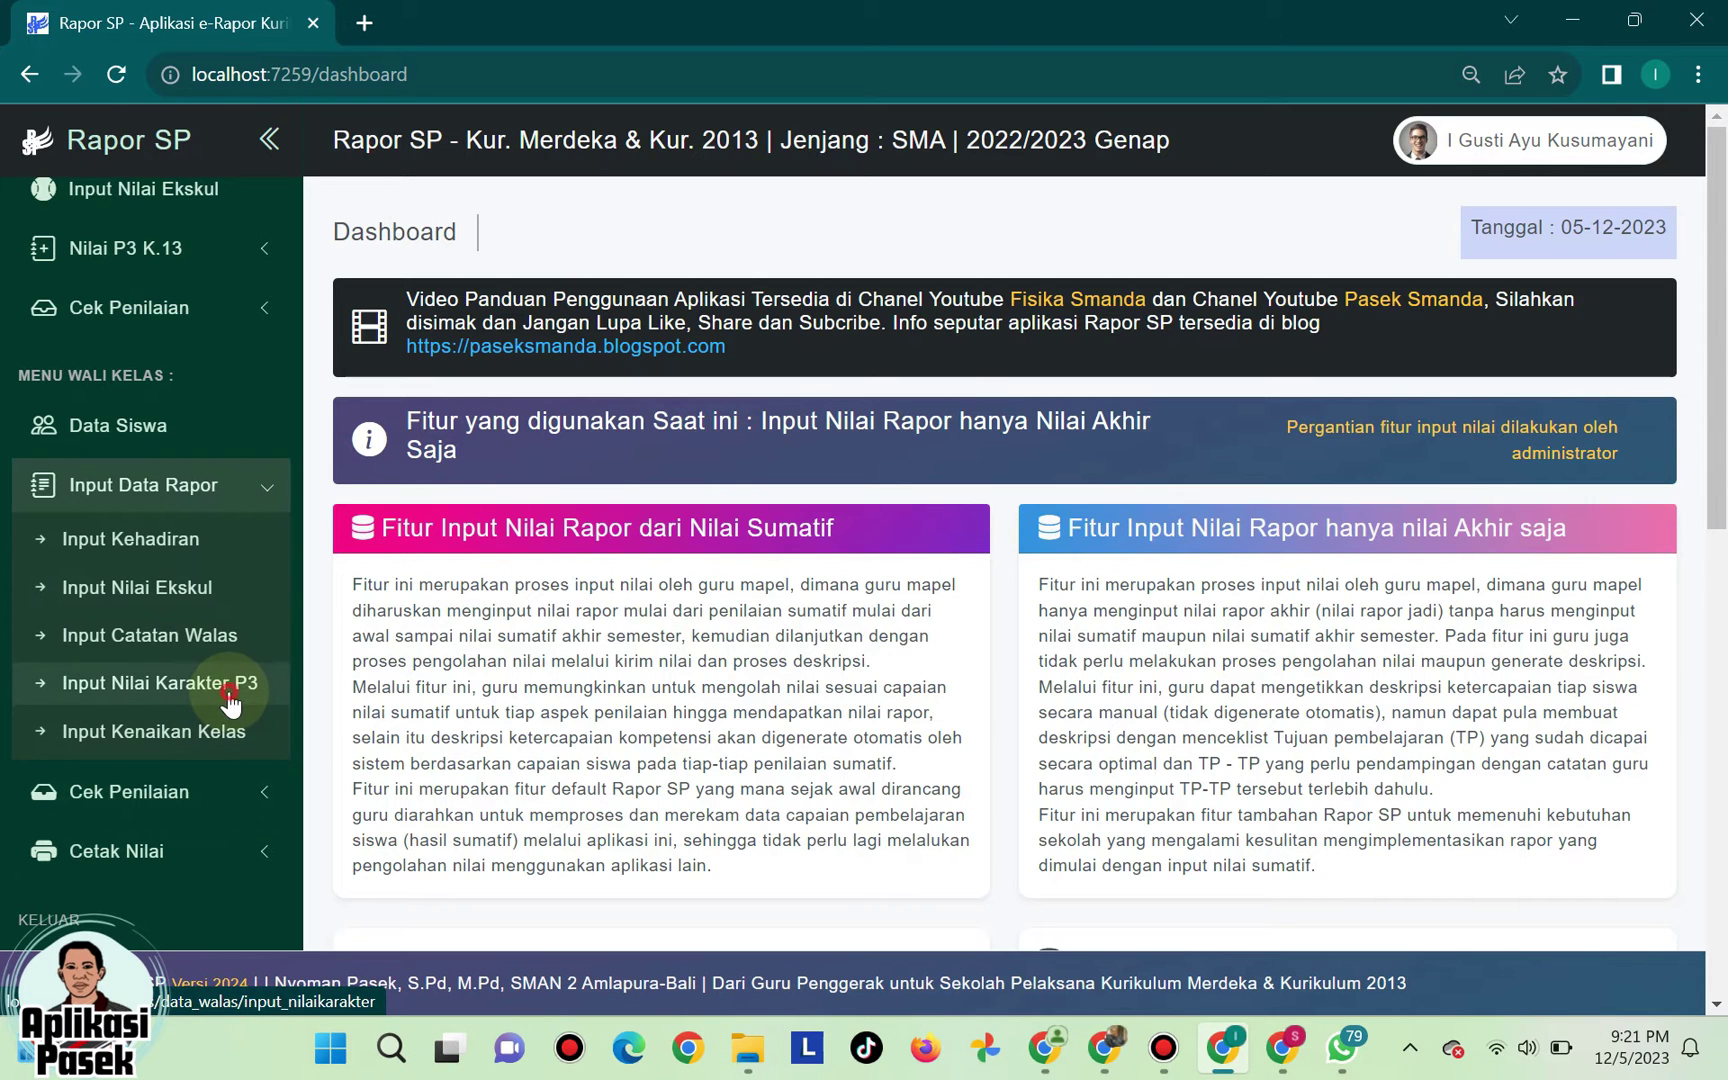
{"action": "left_click", "coordinate": [234, 690]}
{"action": "left_click", "coordinate": [749, 364]}
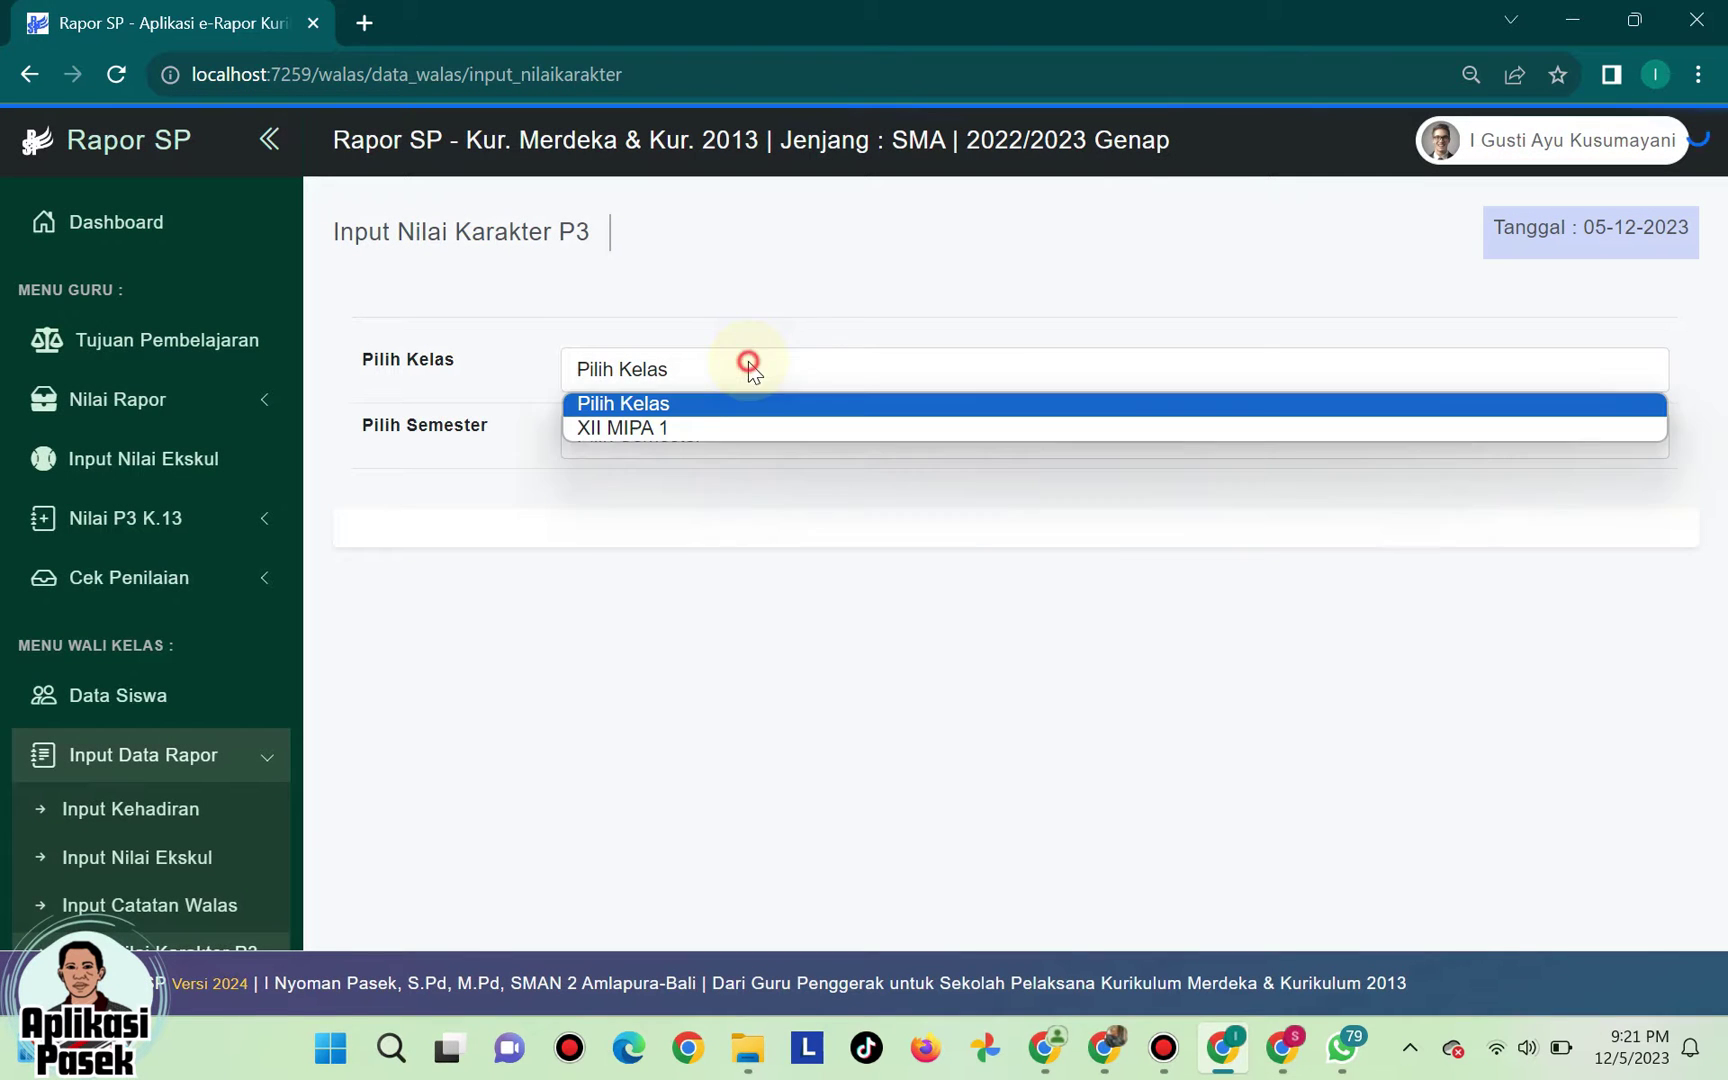
{"action": "left_click", "coordinate": [710, 428]}
{"action": "left_click", "coordinate": [698, 440]}
{"action": "left_click", "coordinate": [684, 494]}
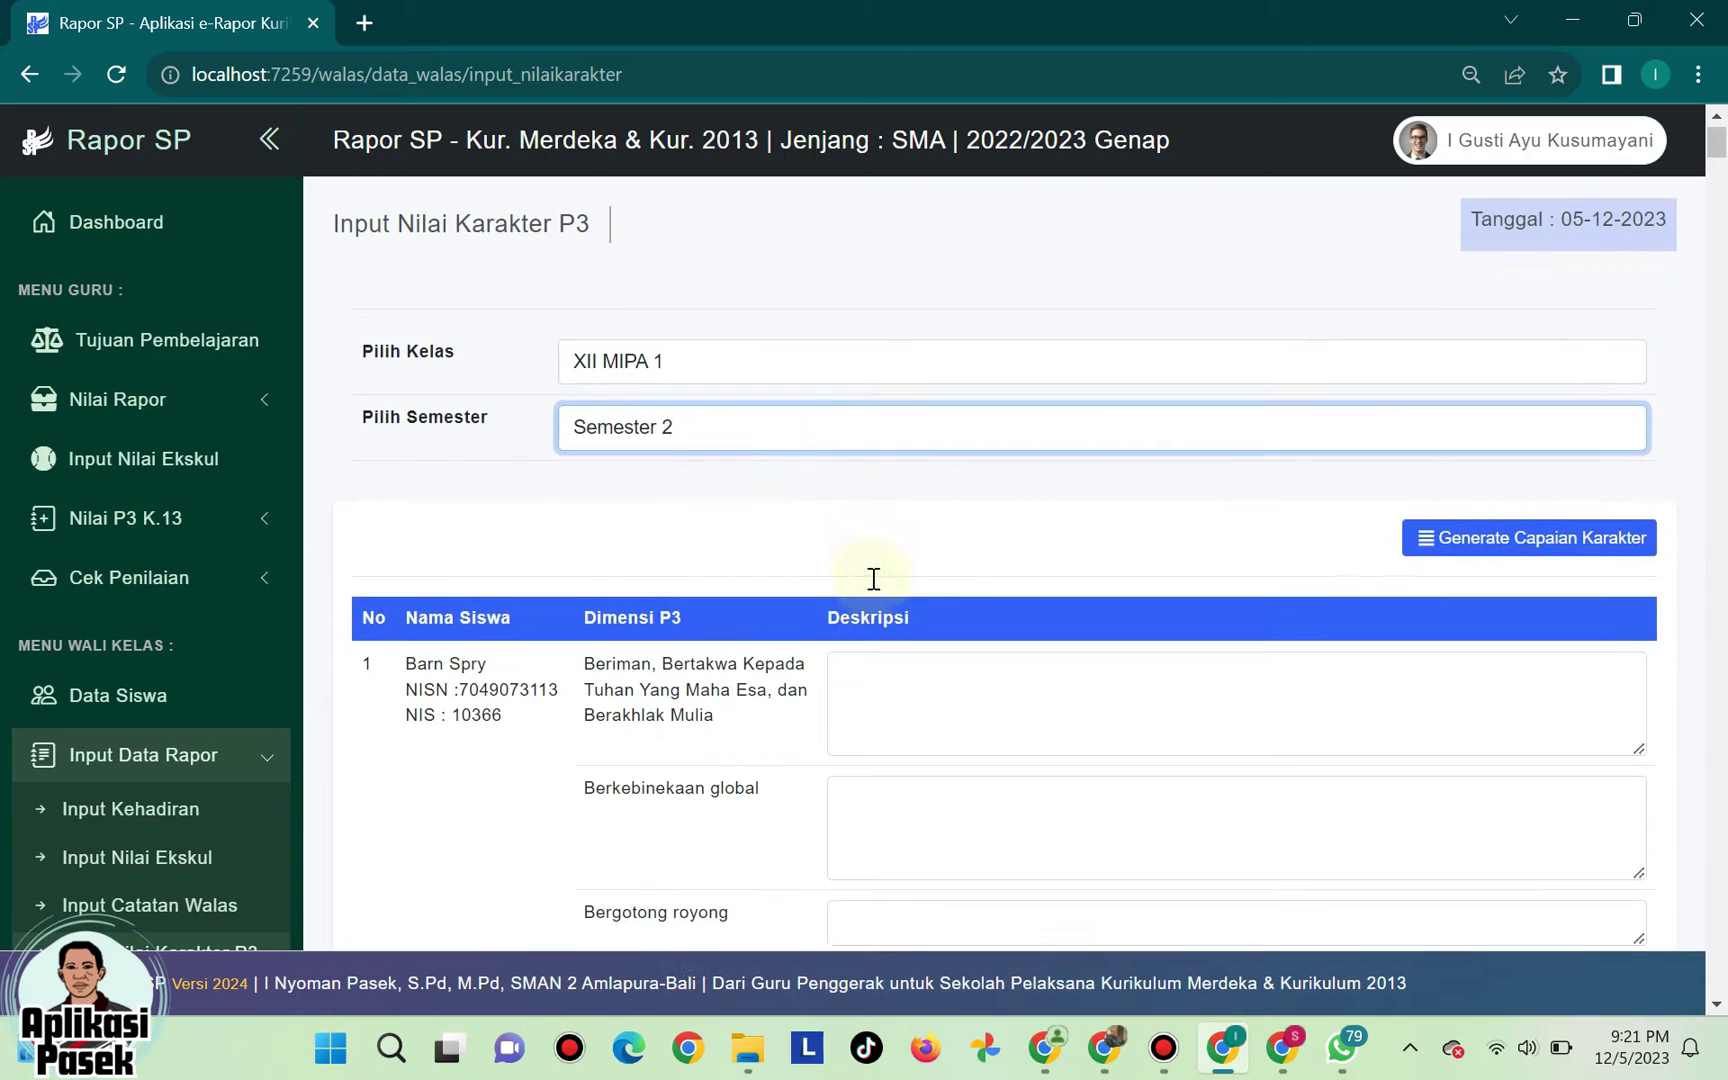
{"action": "scroll", "coordinate": [1014, 516], "scroll_direction": "down", "scroll_amount": 3}
- Type test text into the first Deskripsi box, then delete it to leave it empty
{"action": "left_click", "coordinate": [897, 441]}
{"action": "type", "text": "hasdjh jadshj hjas da"}
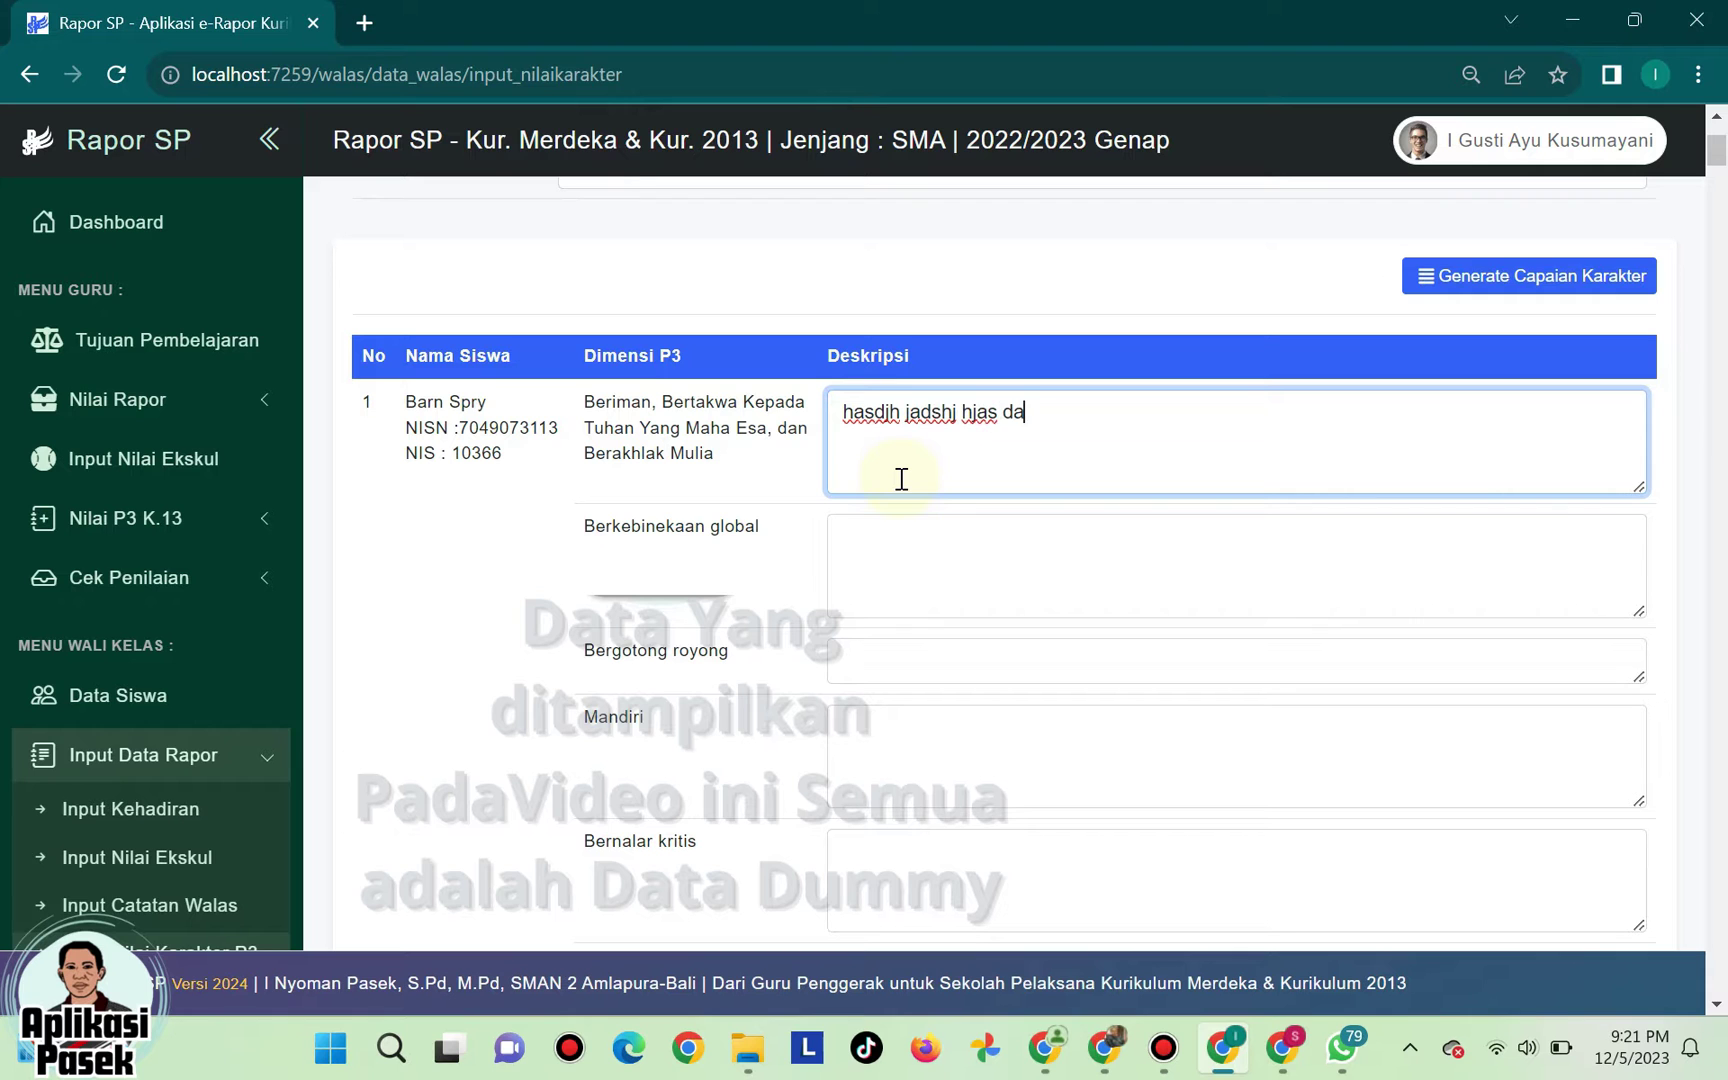
{"action": "scroll", "coordinate": [1000, 414], "scroll_direction": "up", "scroll_amount": 3}
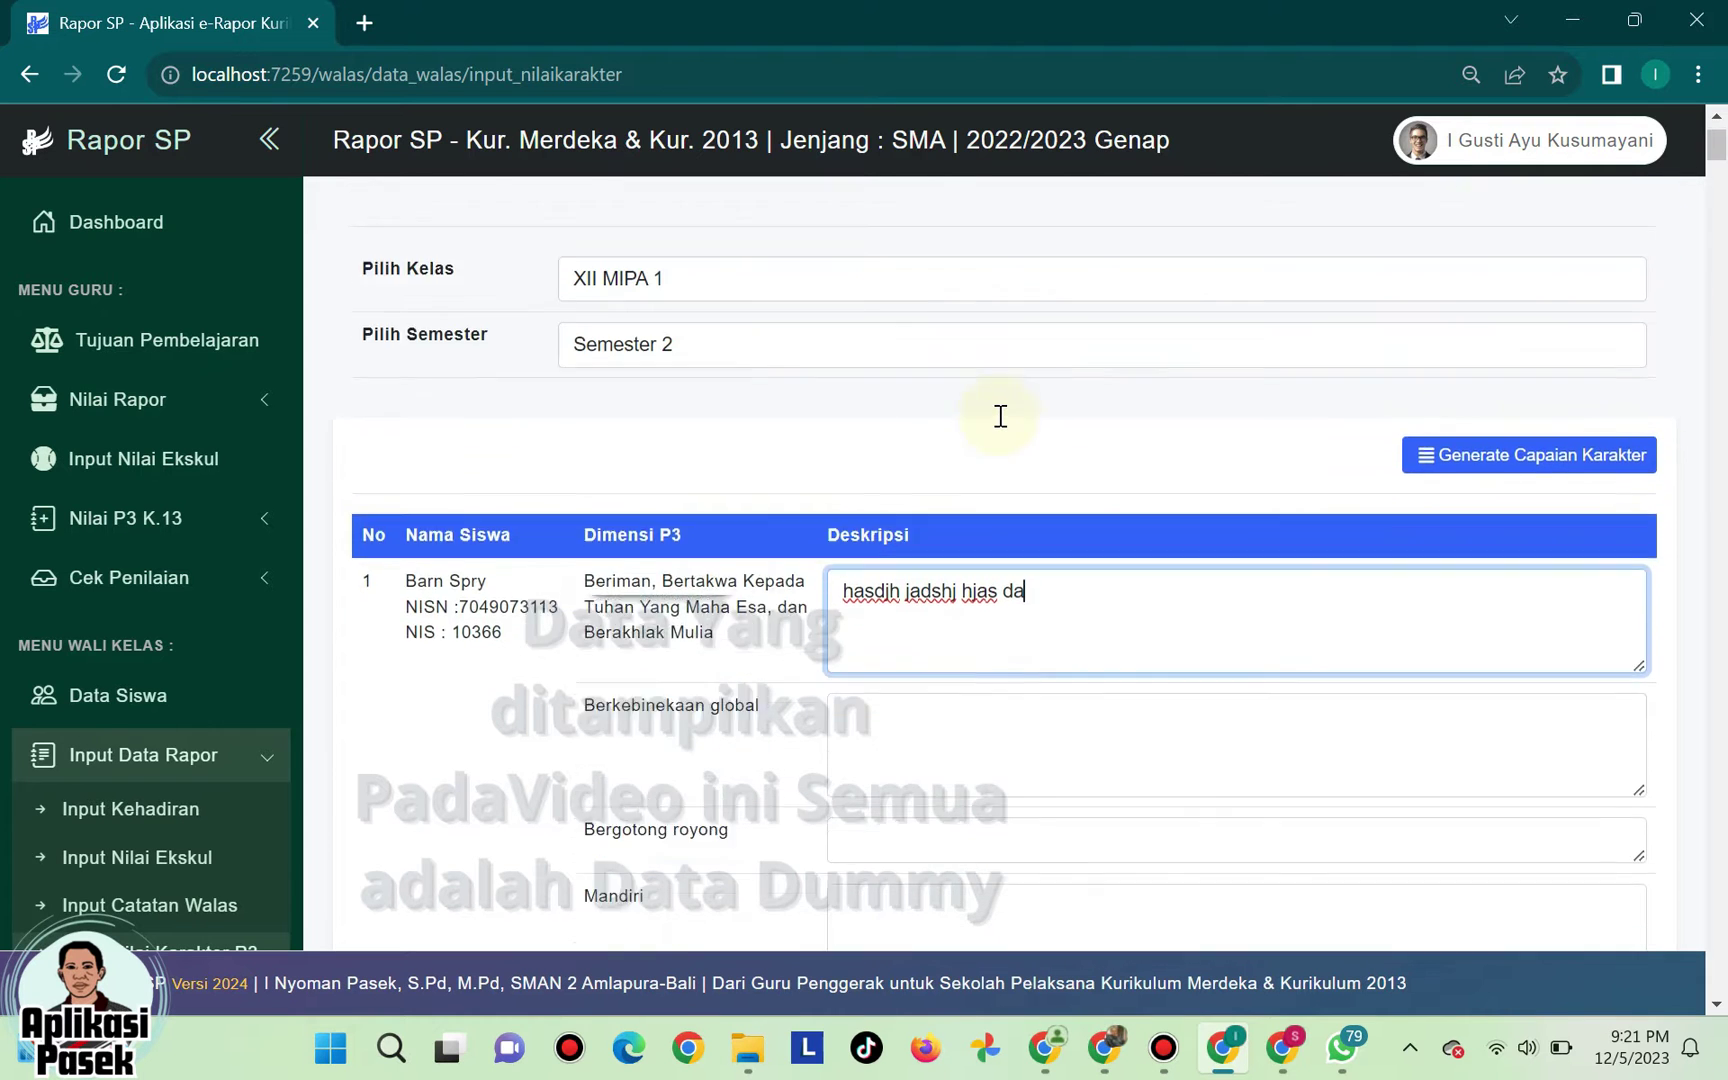
{"action": "scroll", "coordinate": [945, 560], "scroll_direction": "down", "scroll_amount": 2}
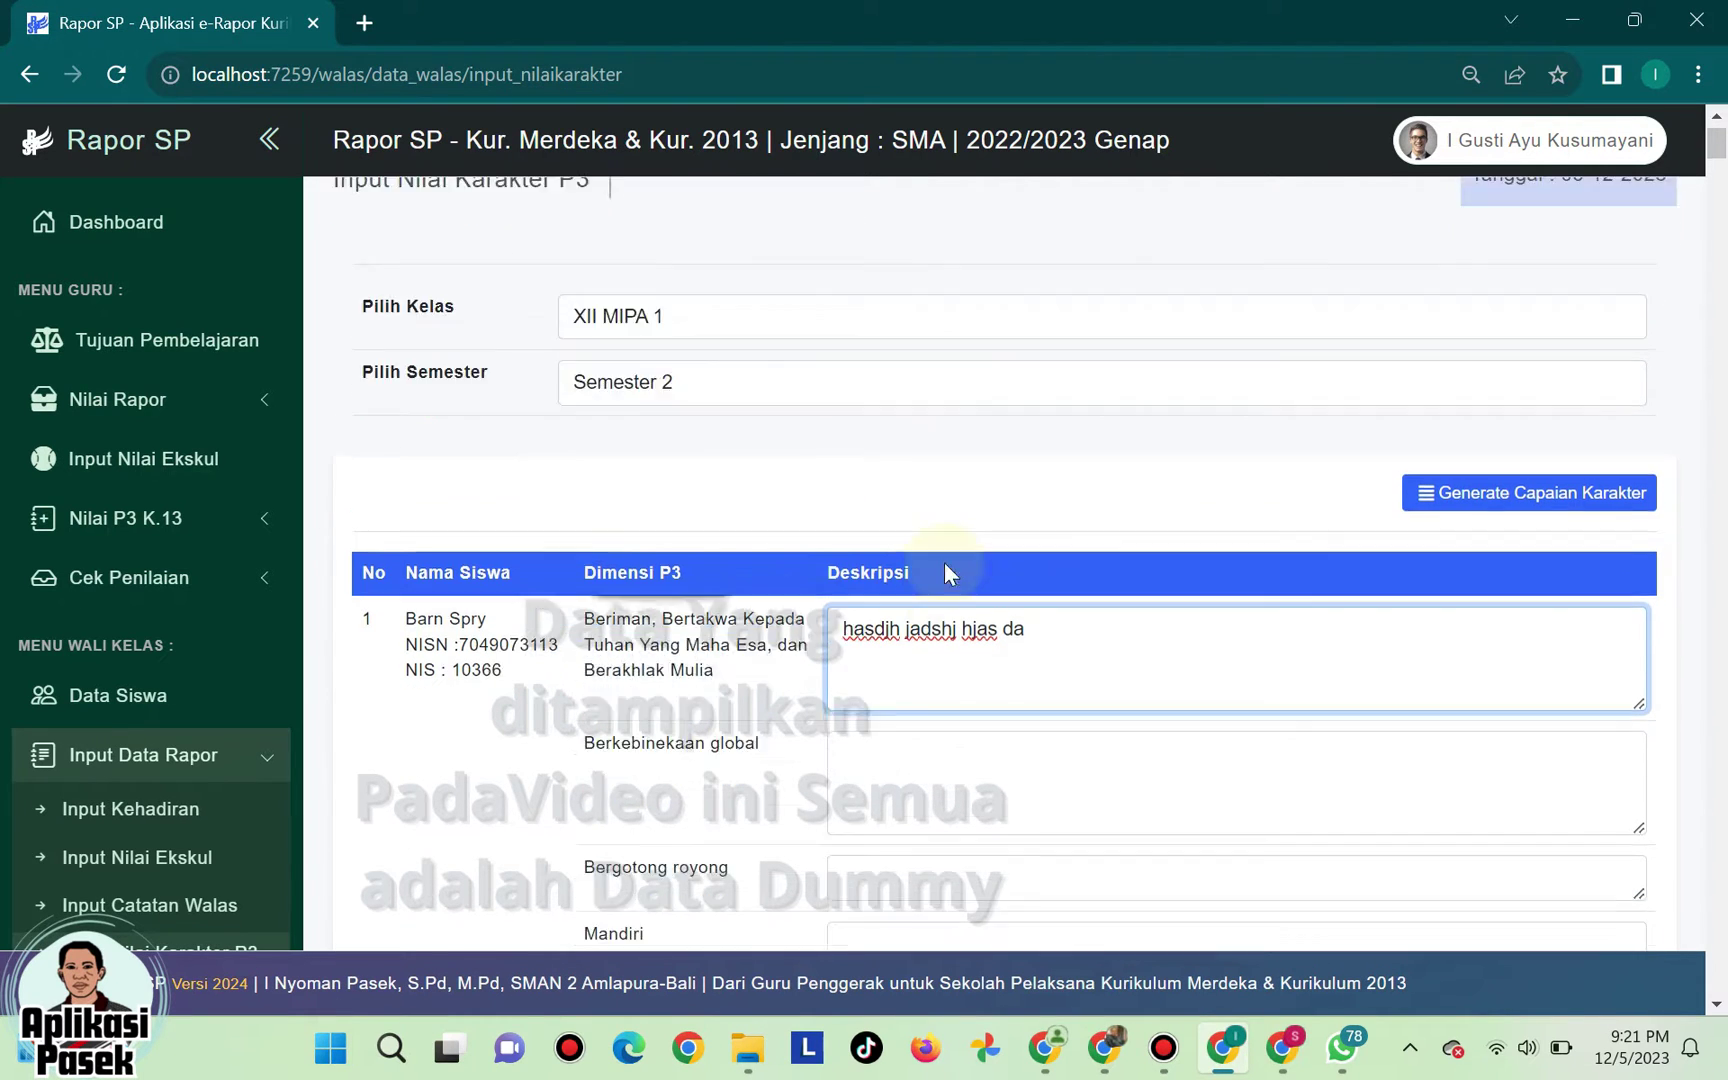
{"action": "left_click_drag", "start_coordinate": [1084, 544], "coordinate": [830, 551]}
{"action": "key", "text": "BackSpace"}
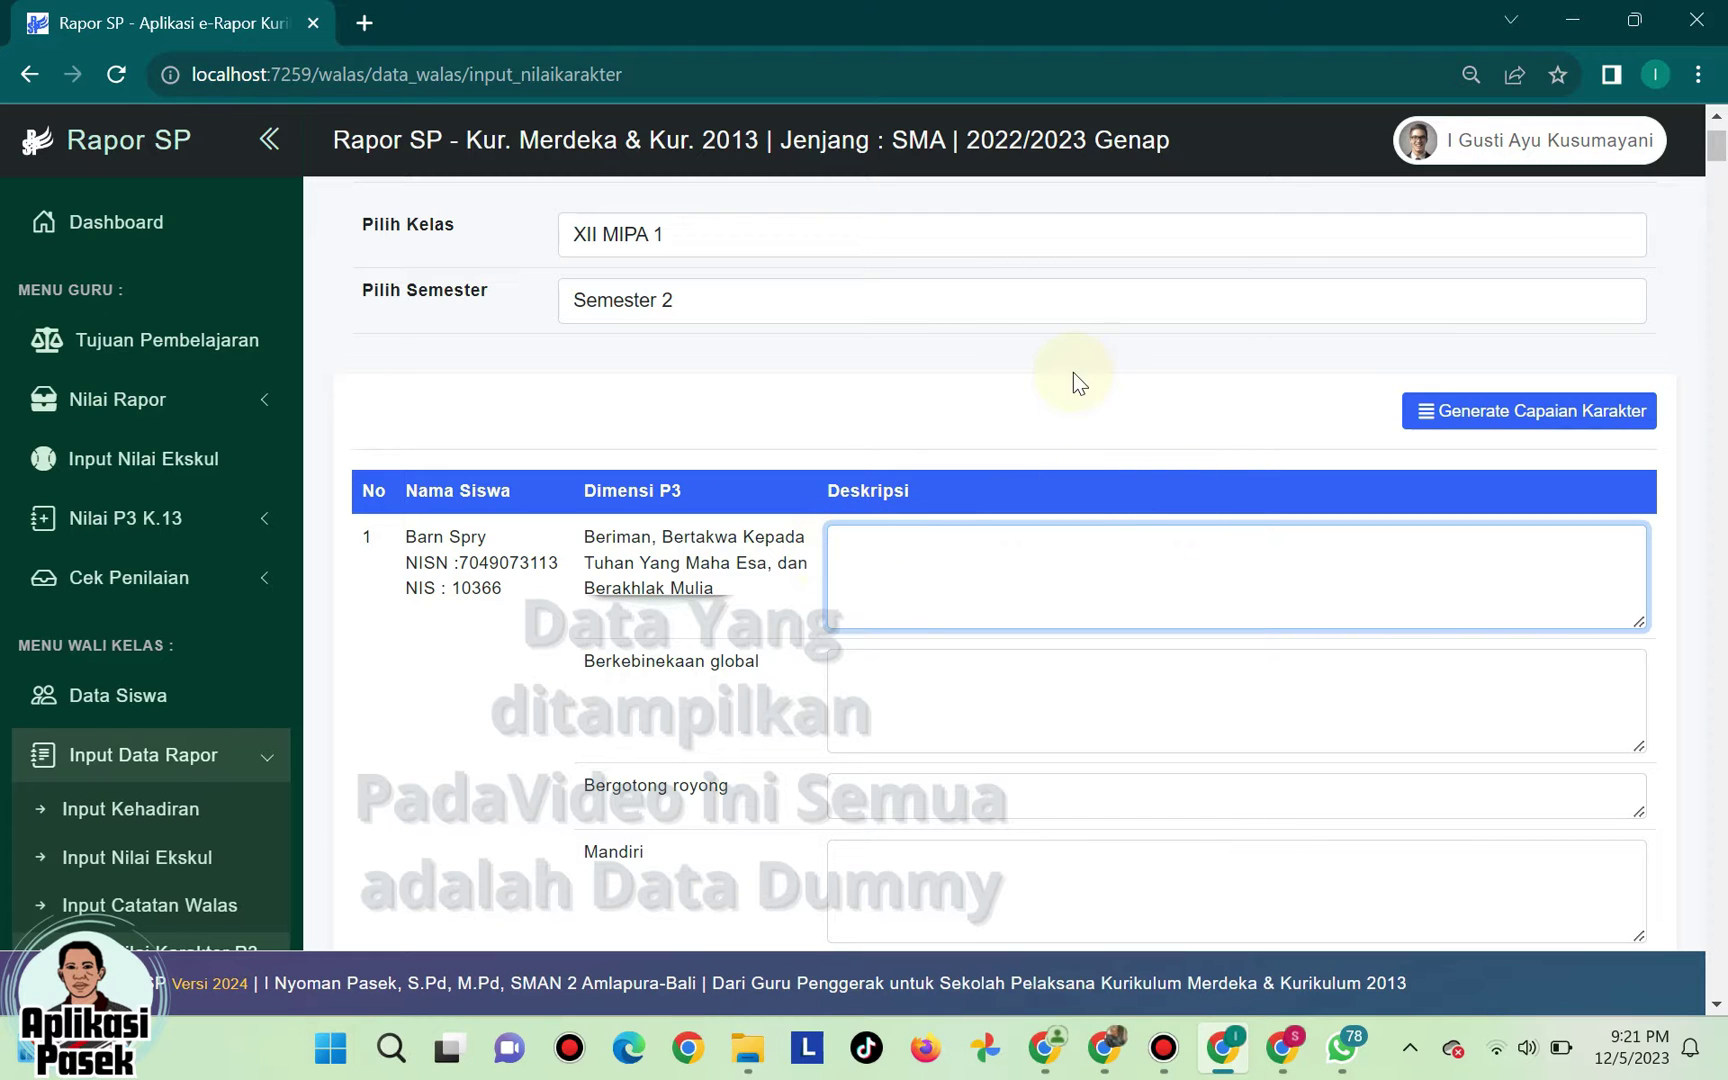
{"action": "left_click", "coordinate": [1071, 396]}
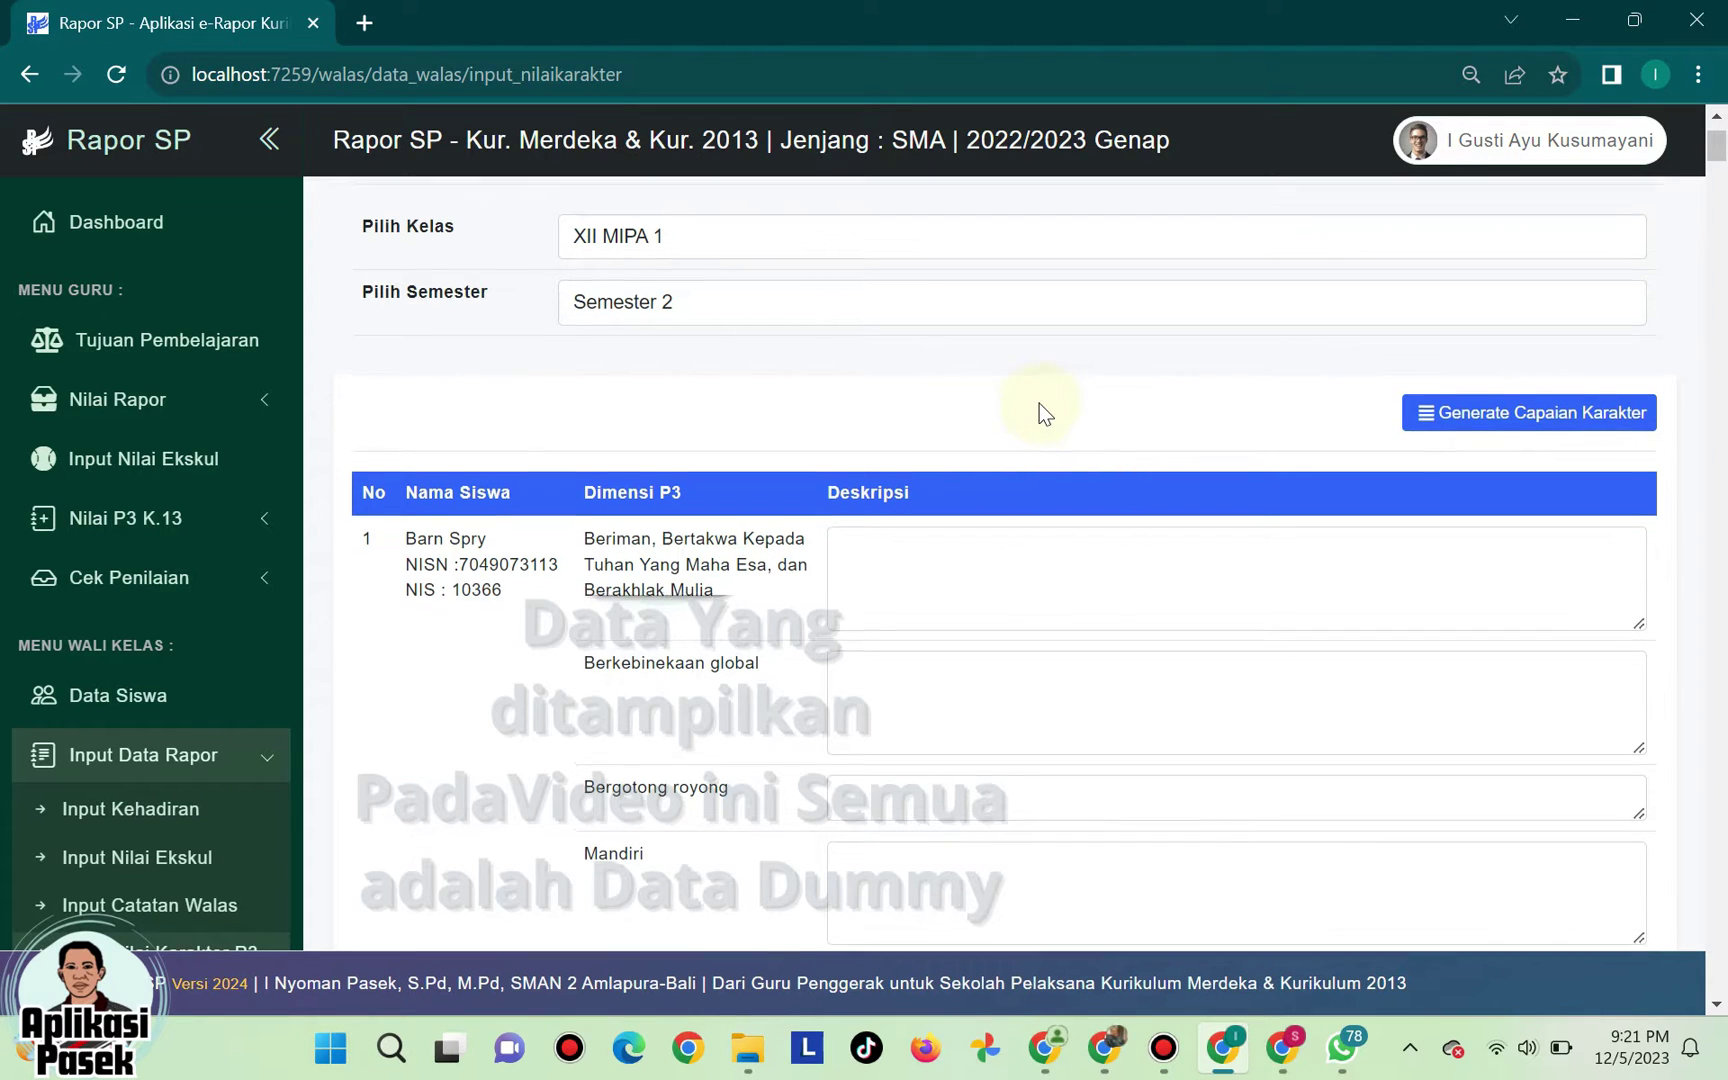
{"action": "scroll", "coordinate": [1040, 404], "scroll_direction": "up", "scroll_amount": 2}
{"action": "scroll", "coordinate": [1022, 735], "scroll_direction": "down", "scroll_amount": 3}
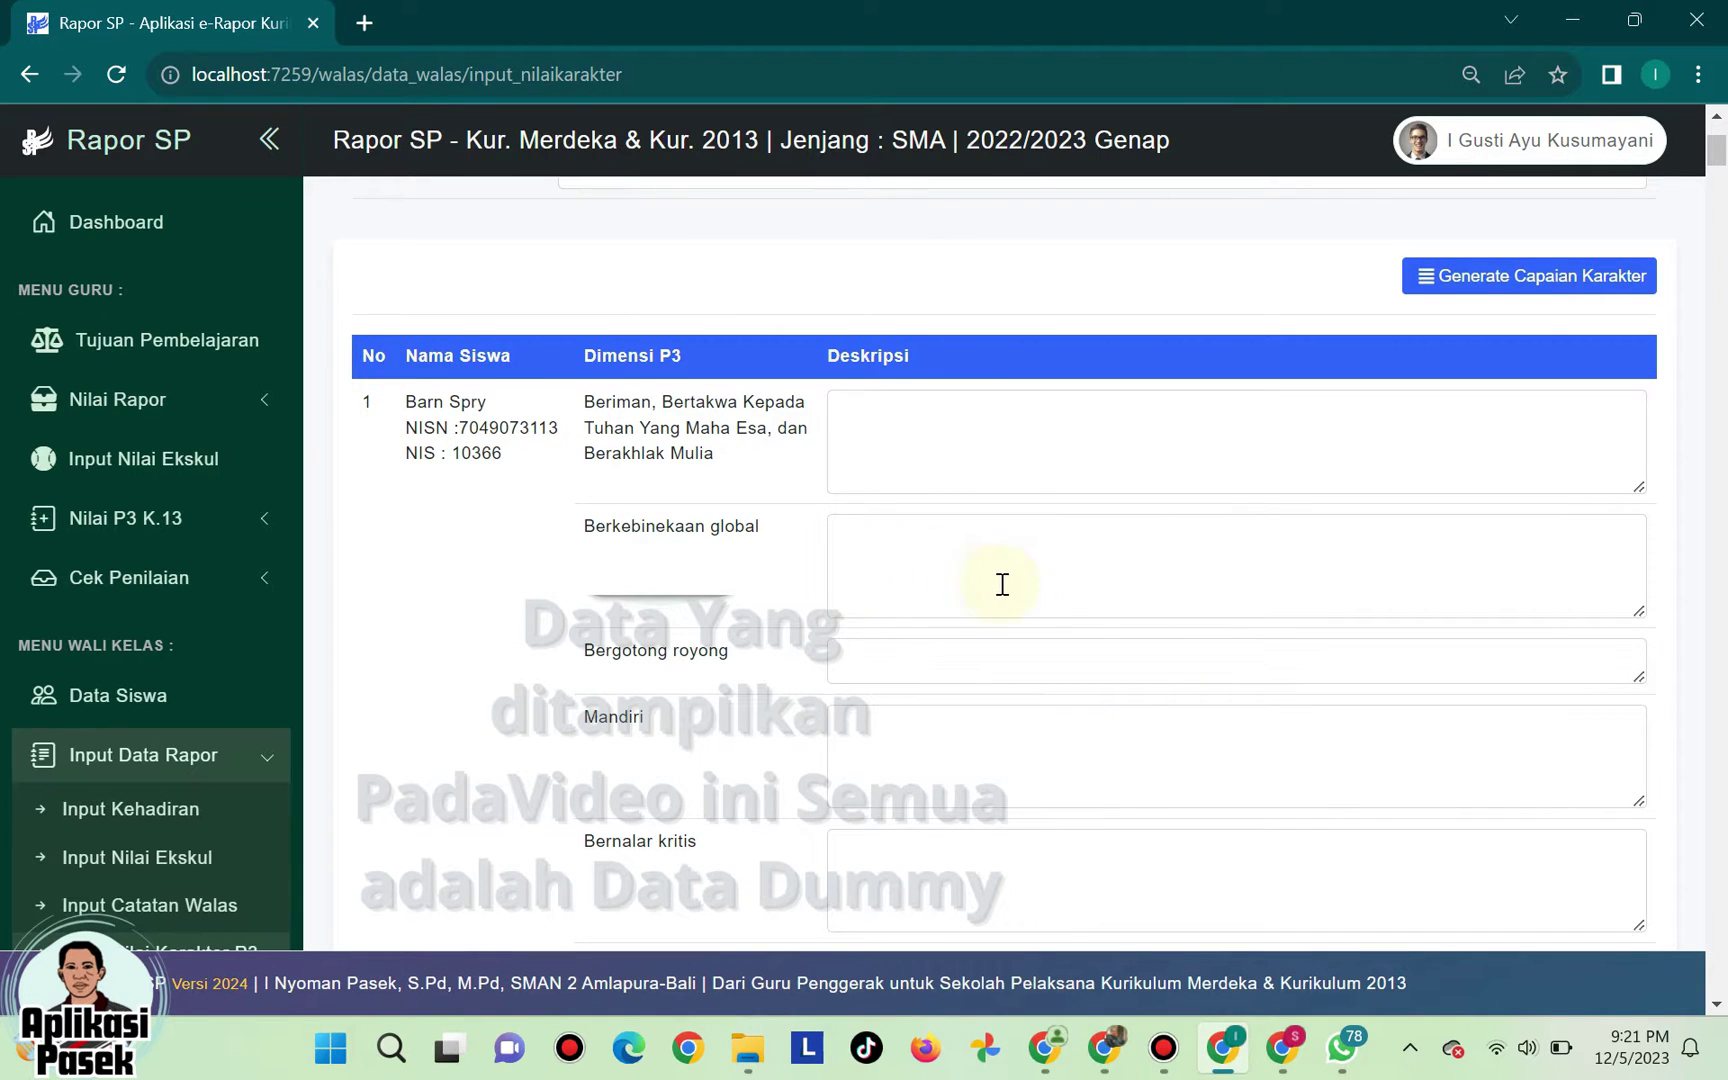
{"action": "scroll", "coordinate": [1002, 584], "scroll_direction": "up", "scroll_amount": 2}
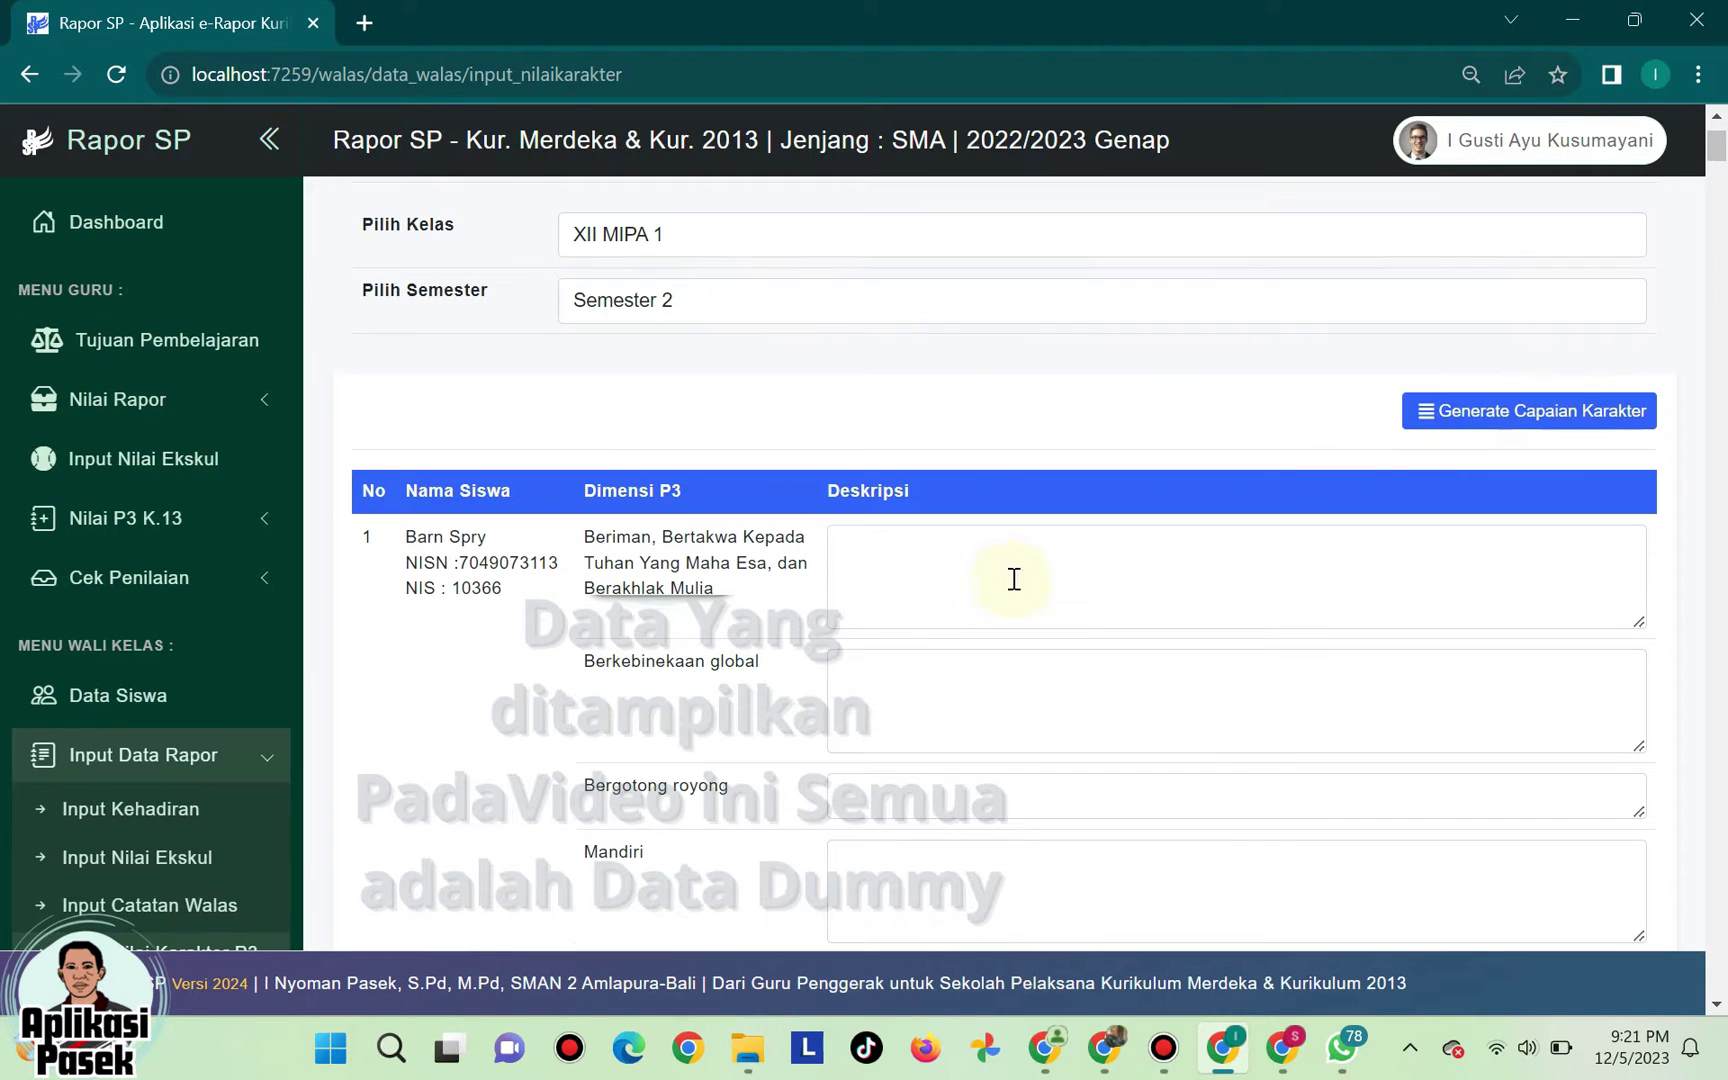
- Generate Capaian Karakter descriptions for all XII MIPA 1 students and review the first ones
{"action": "left_click", "coordinate": [1517, 412]}
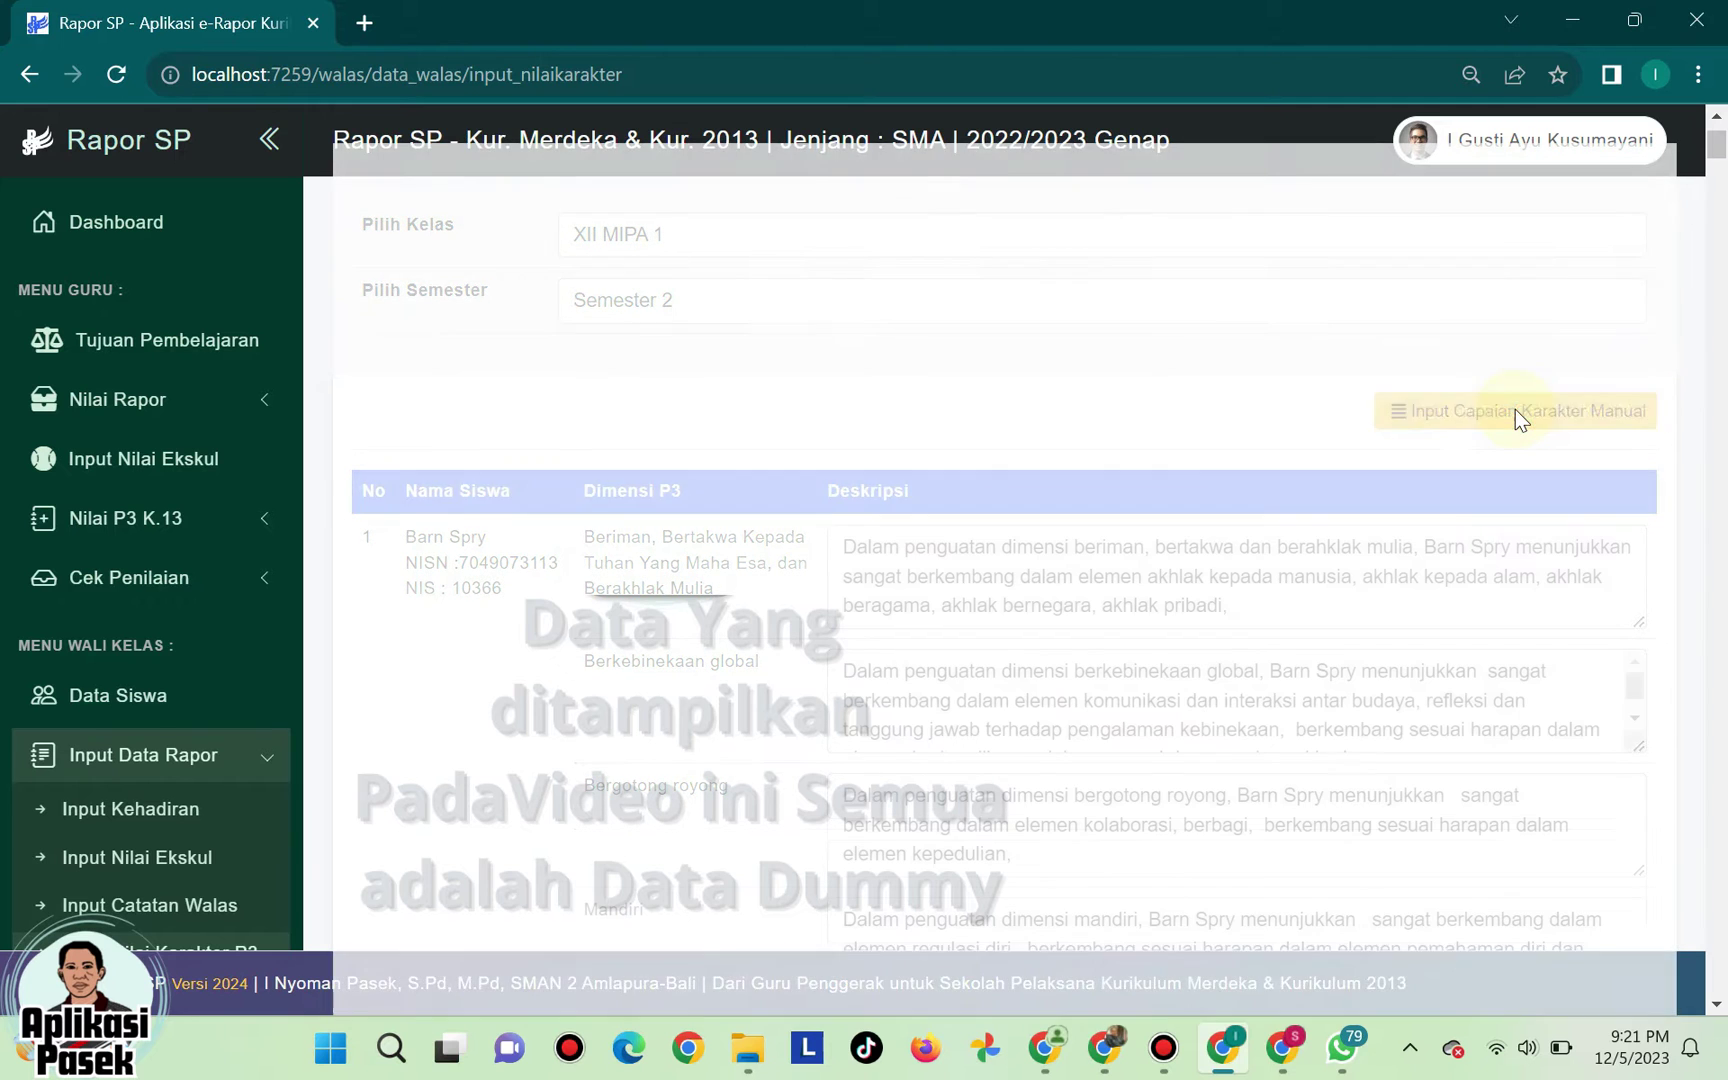
{"action": "left_click", "coordinate": [1272, 605]}
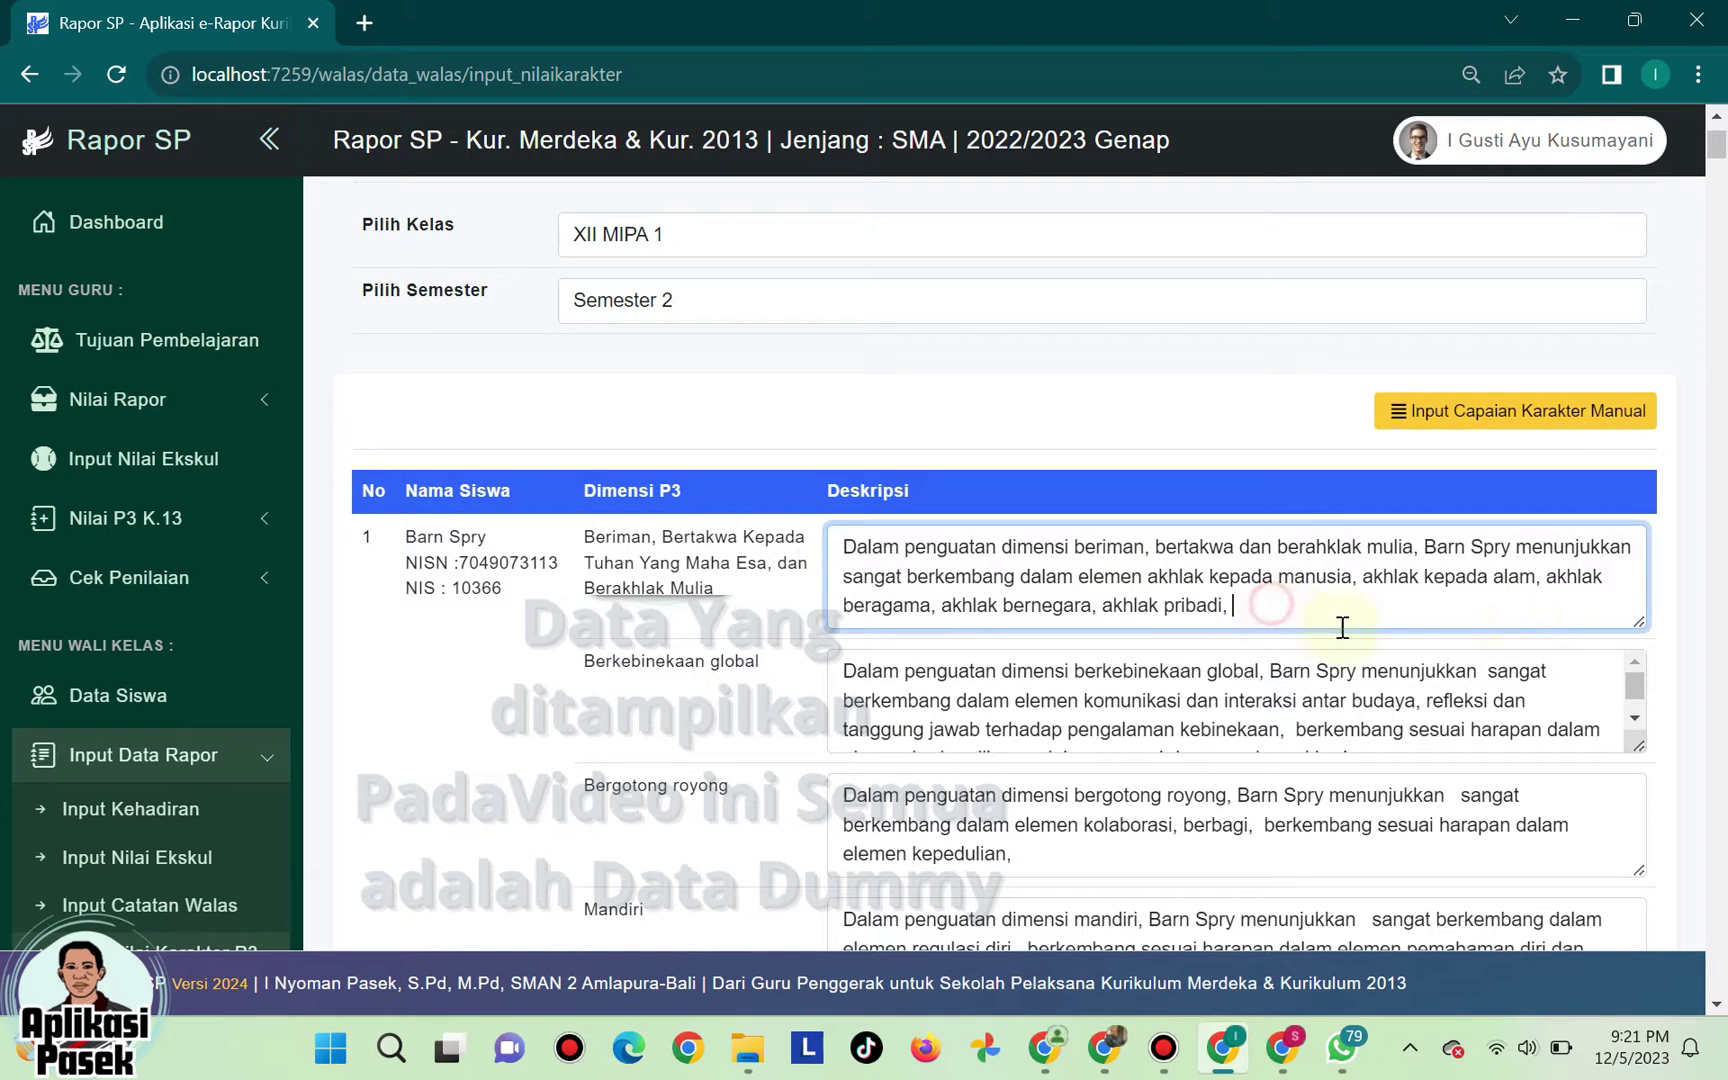
{"action": "scroll", "coordinate": [1520, 610], "scroll_direction": "down", "scroll_amount": 3}
{"action": "left_click", "coordinate": [1367, 431]}
{"action": "left_click", "coordinate": [1300, 555]}
{"action": "left_click", "coordinate": [1273, 660]}
{"action": "left_click", "coordinate": [1243, 790]}
{"action": "scroll", "coordinate": [1243, 790], "scroll_direction": "down", "scroll_amount": 20}
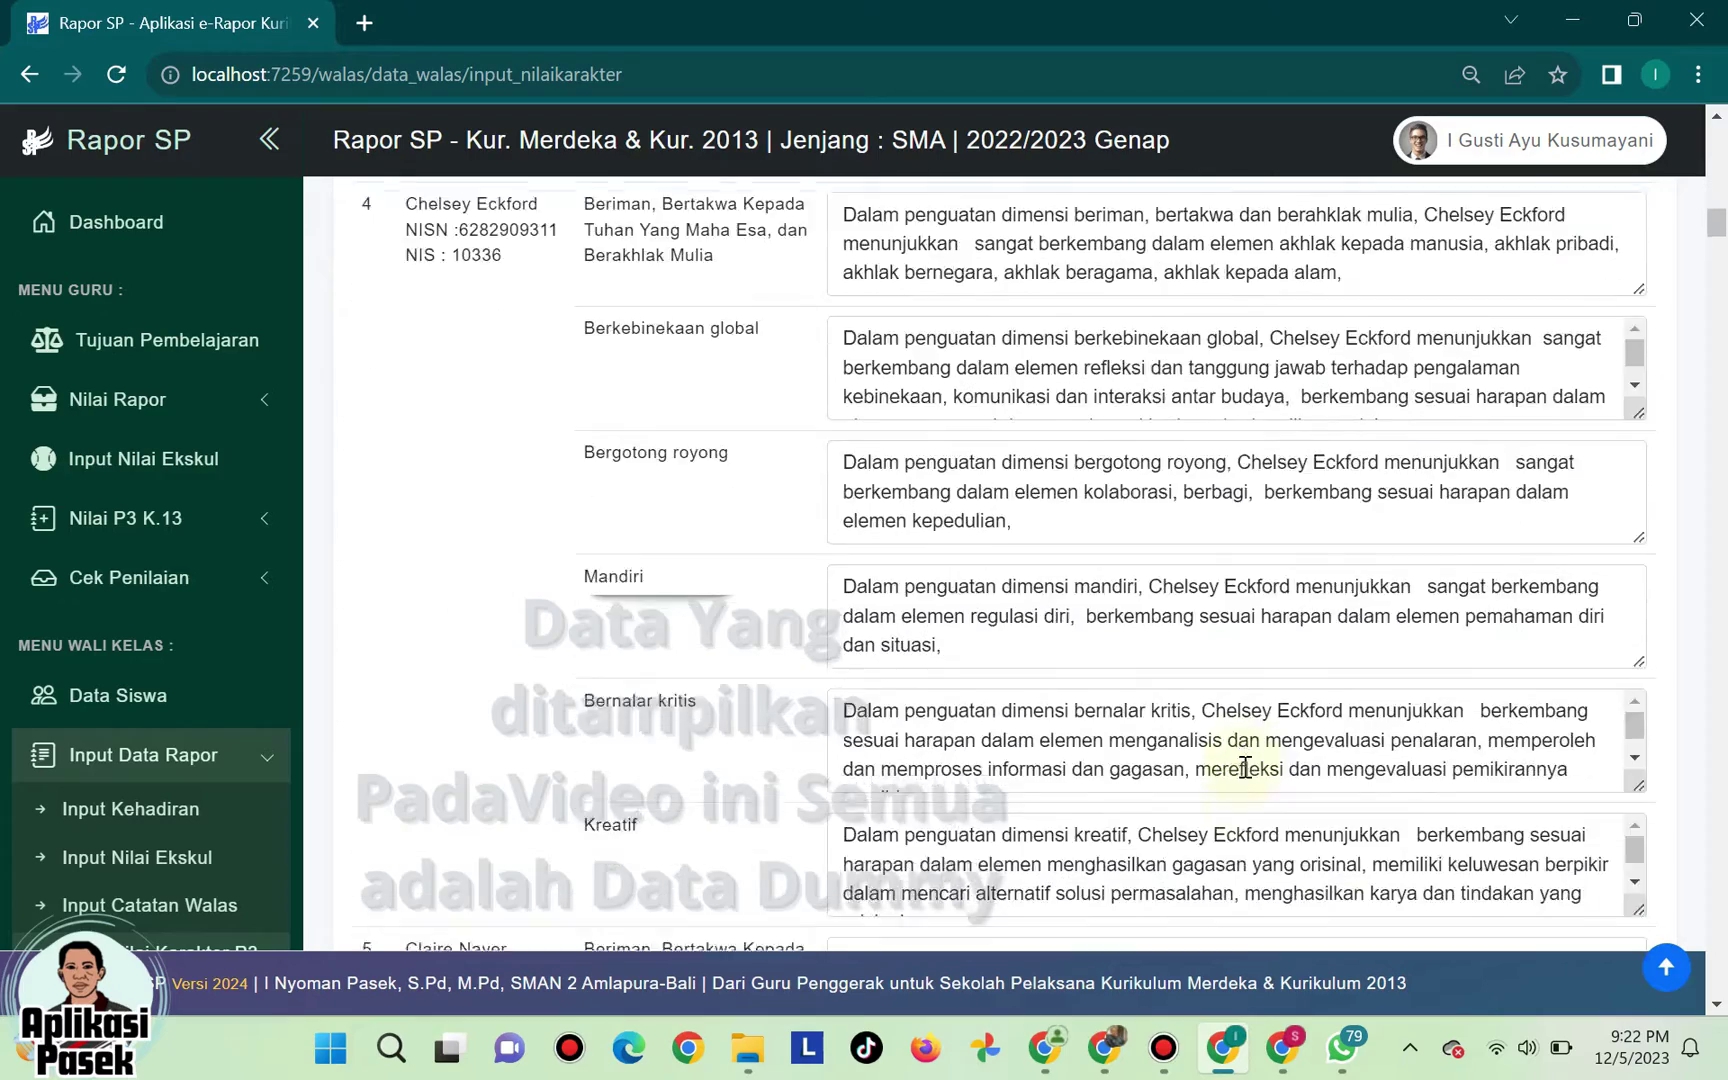
- Review the Bernalar kritis, Kreatif and Mandiri descriptions, then save with Simpan Data
{"action": "left_click", "coordinate": [1093, 553]}
{"action": "scroll", "coordinate": [1150, 652], "scroll_direction": "down", "scroll_amount": 2}
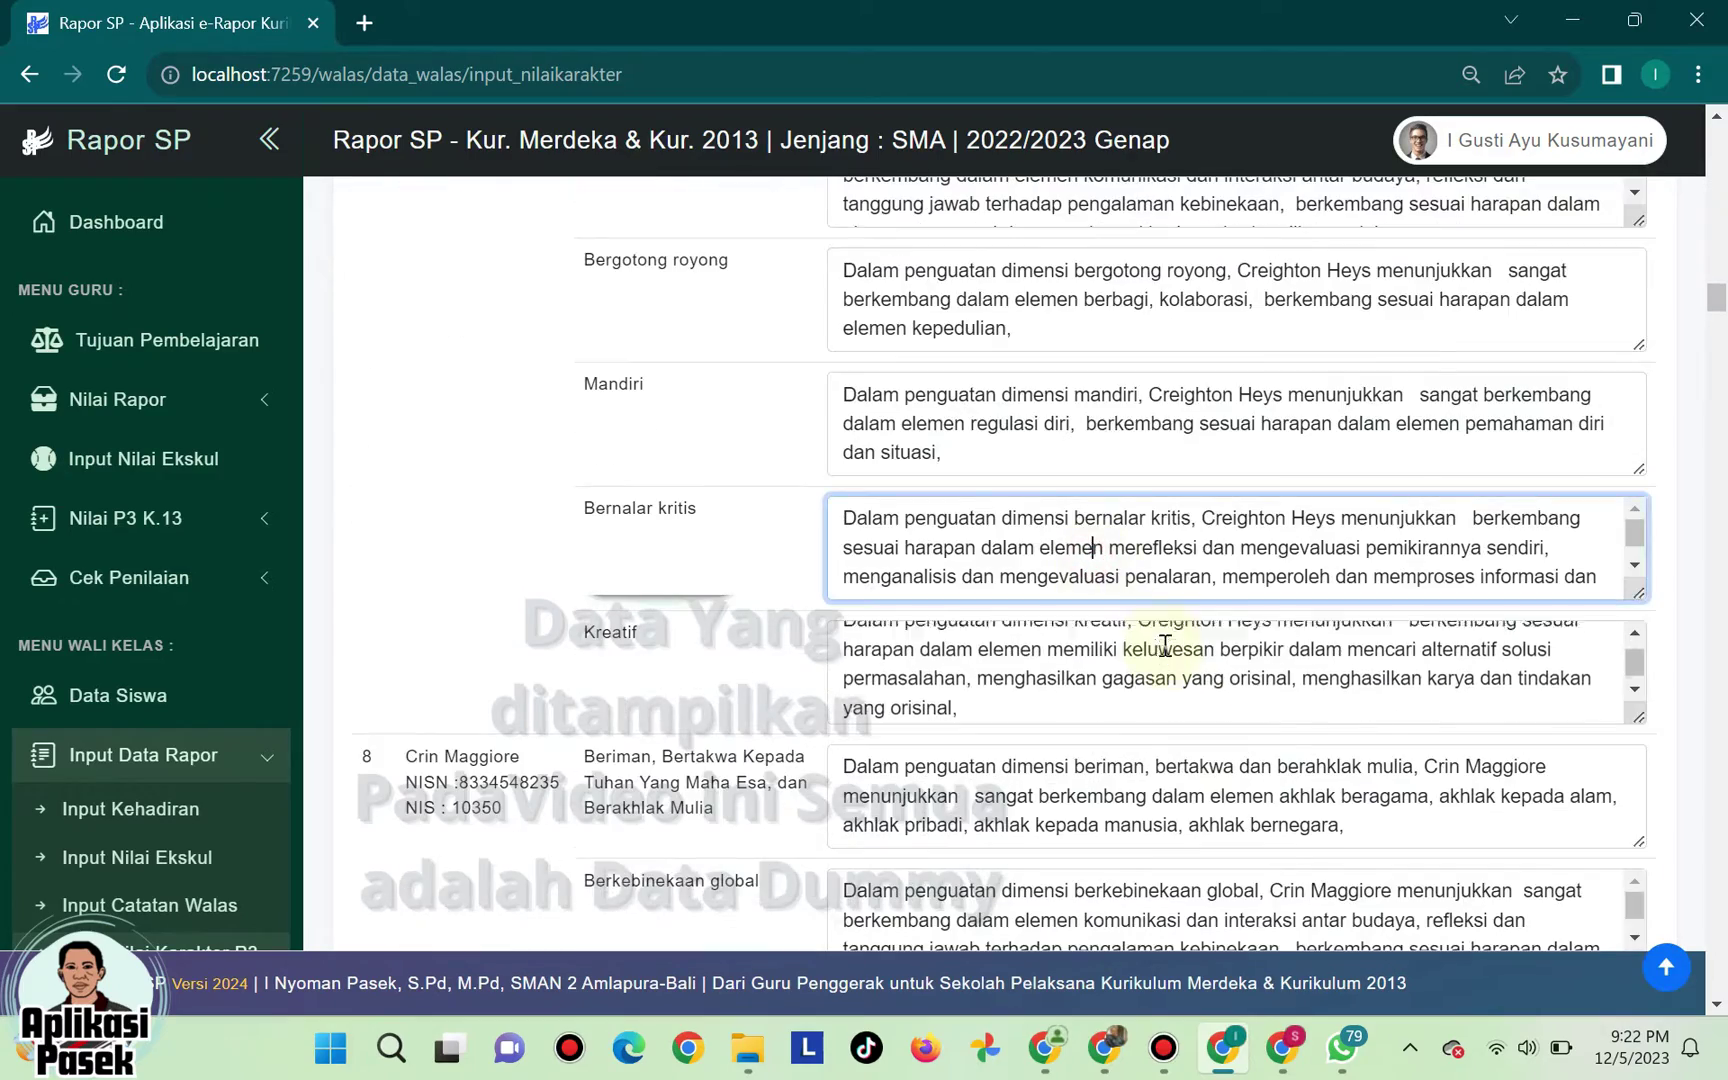
{"action": "left_click", "coordinate": [1146, 698]}
{"action": "scroll", "coordinate": [1160, 752], "scroll_direction": "down", "scroll_amount": 5}
{"action": "left_click", "coordinate": [1197, 670]}
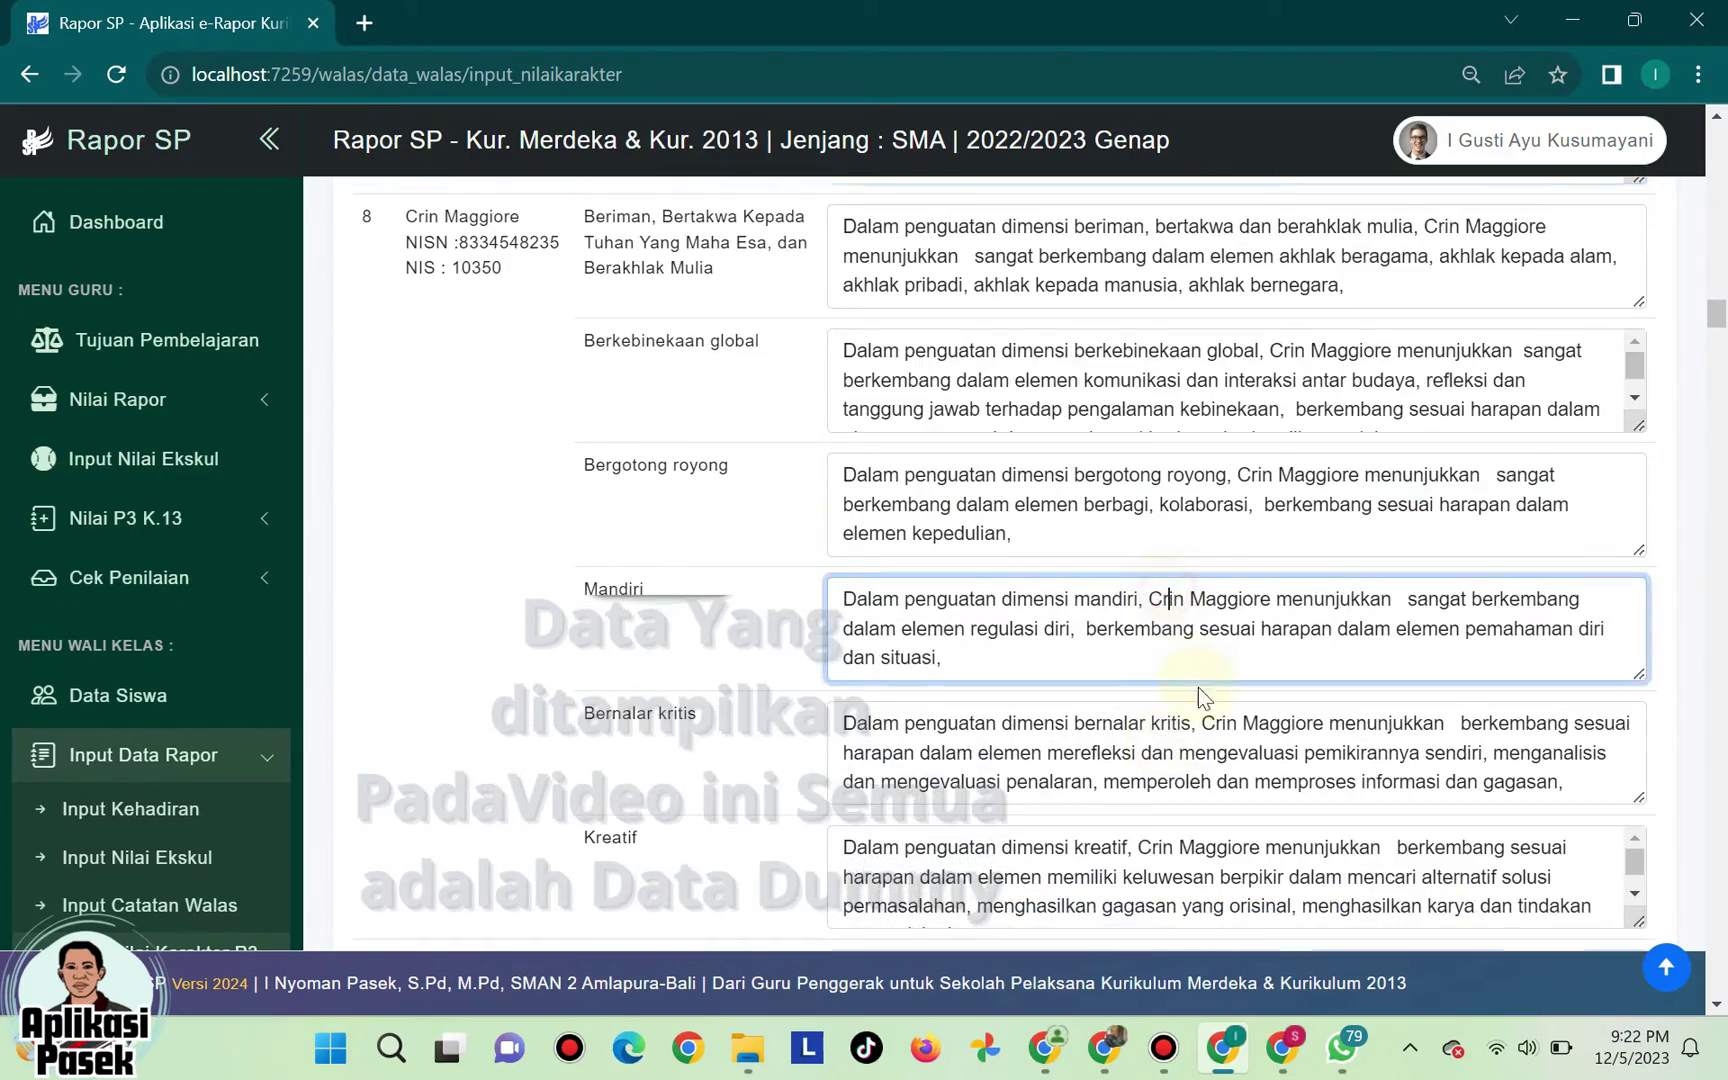
{"action": "scroll", "coordinate": [1197, 687], "scroll_direction": "down", "scroll_amount": 20}
{"action": "scroll", "coordinate": [1201, 690], "scroll_direction": "down", "scroll_amount": 20}
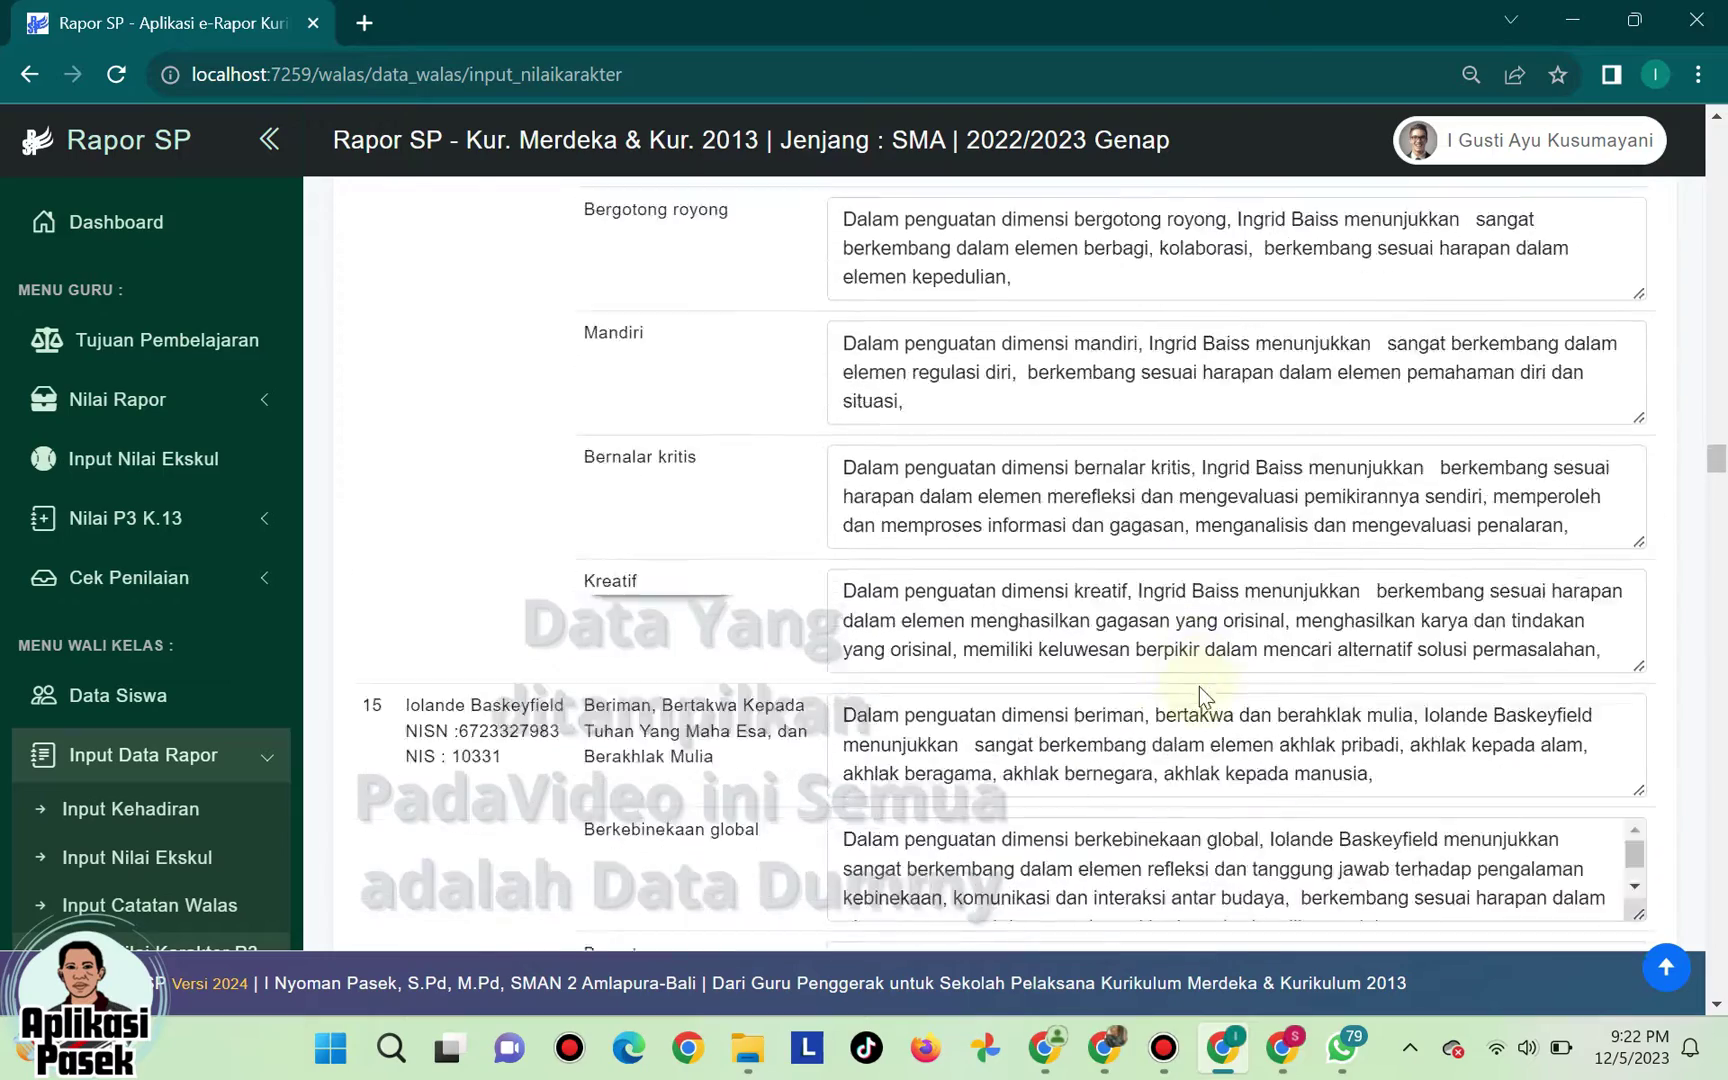
{"action": "left_click_drag", "start_coordinate": [1714, 510], "coordinate": [1685, 1022]}
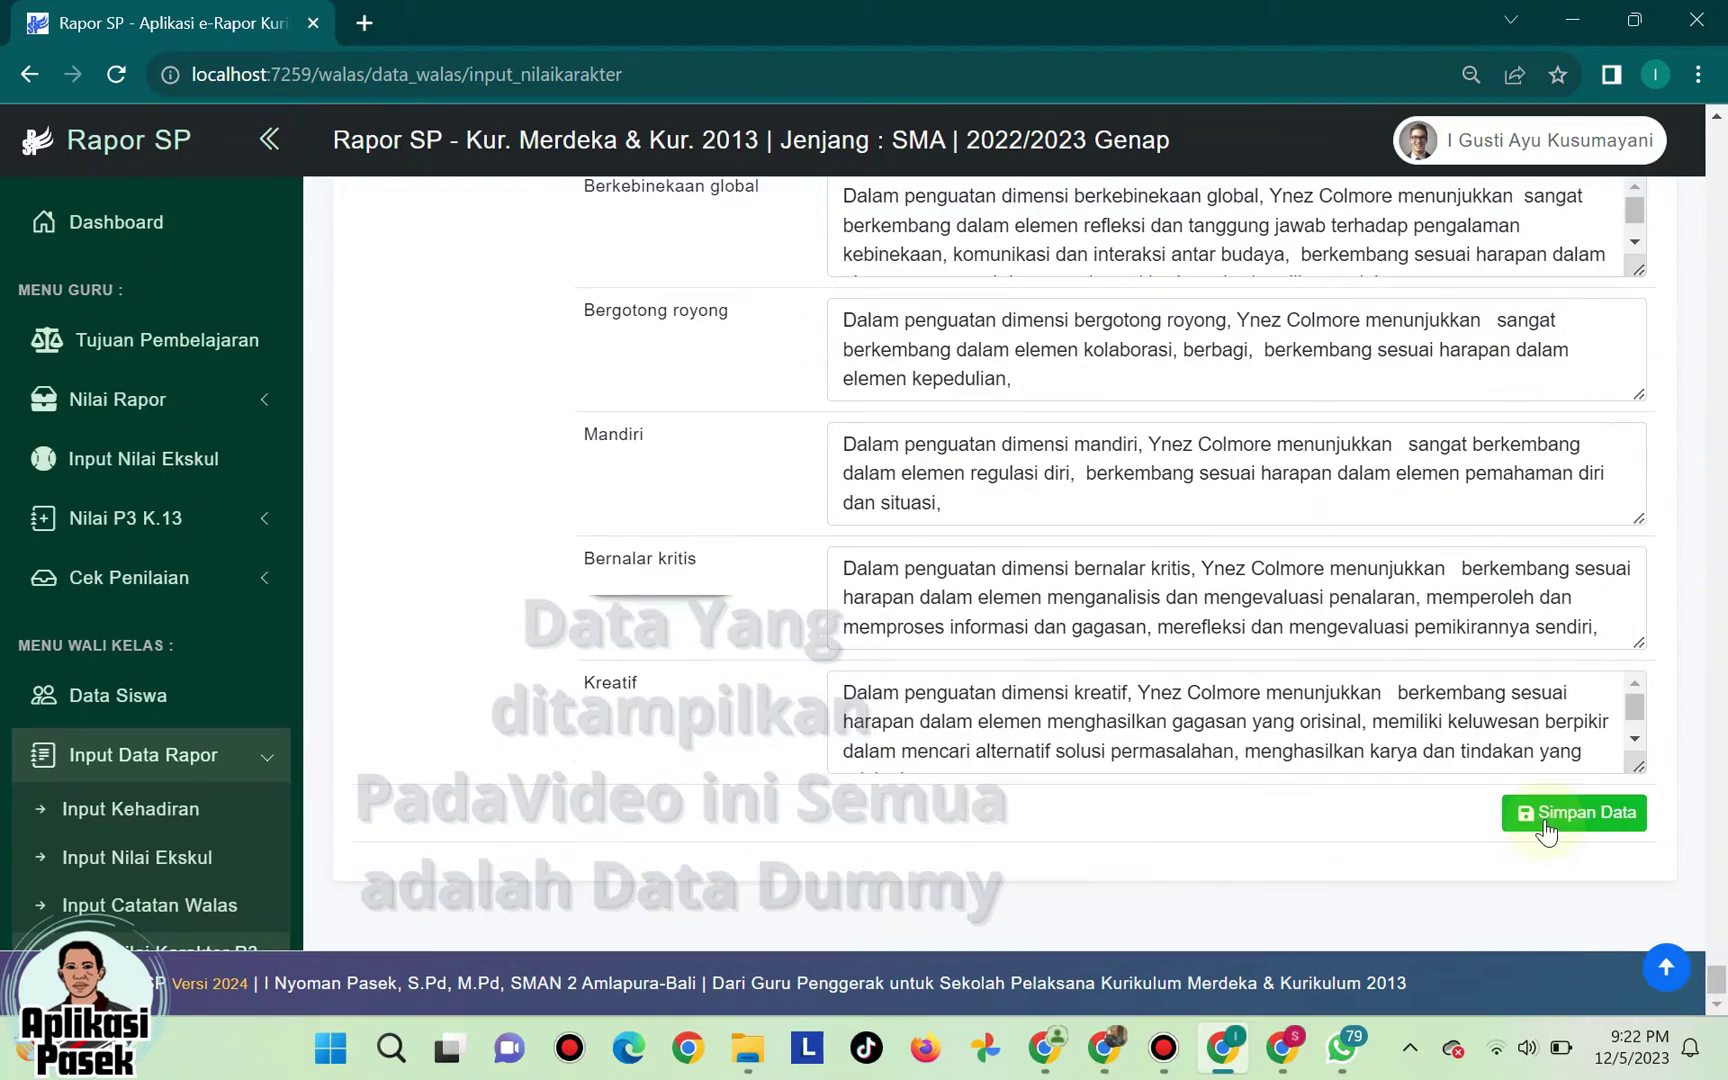
{"action": "left_click", "coordinate": [1546, 814]}
{"action": "scroll", "coordinate": [1095, 756], "scroll_direction": "down", "scroll_amount": 1}
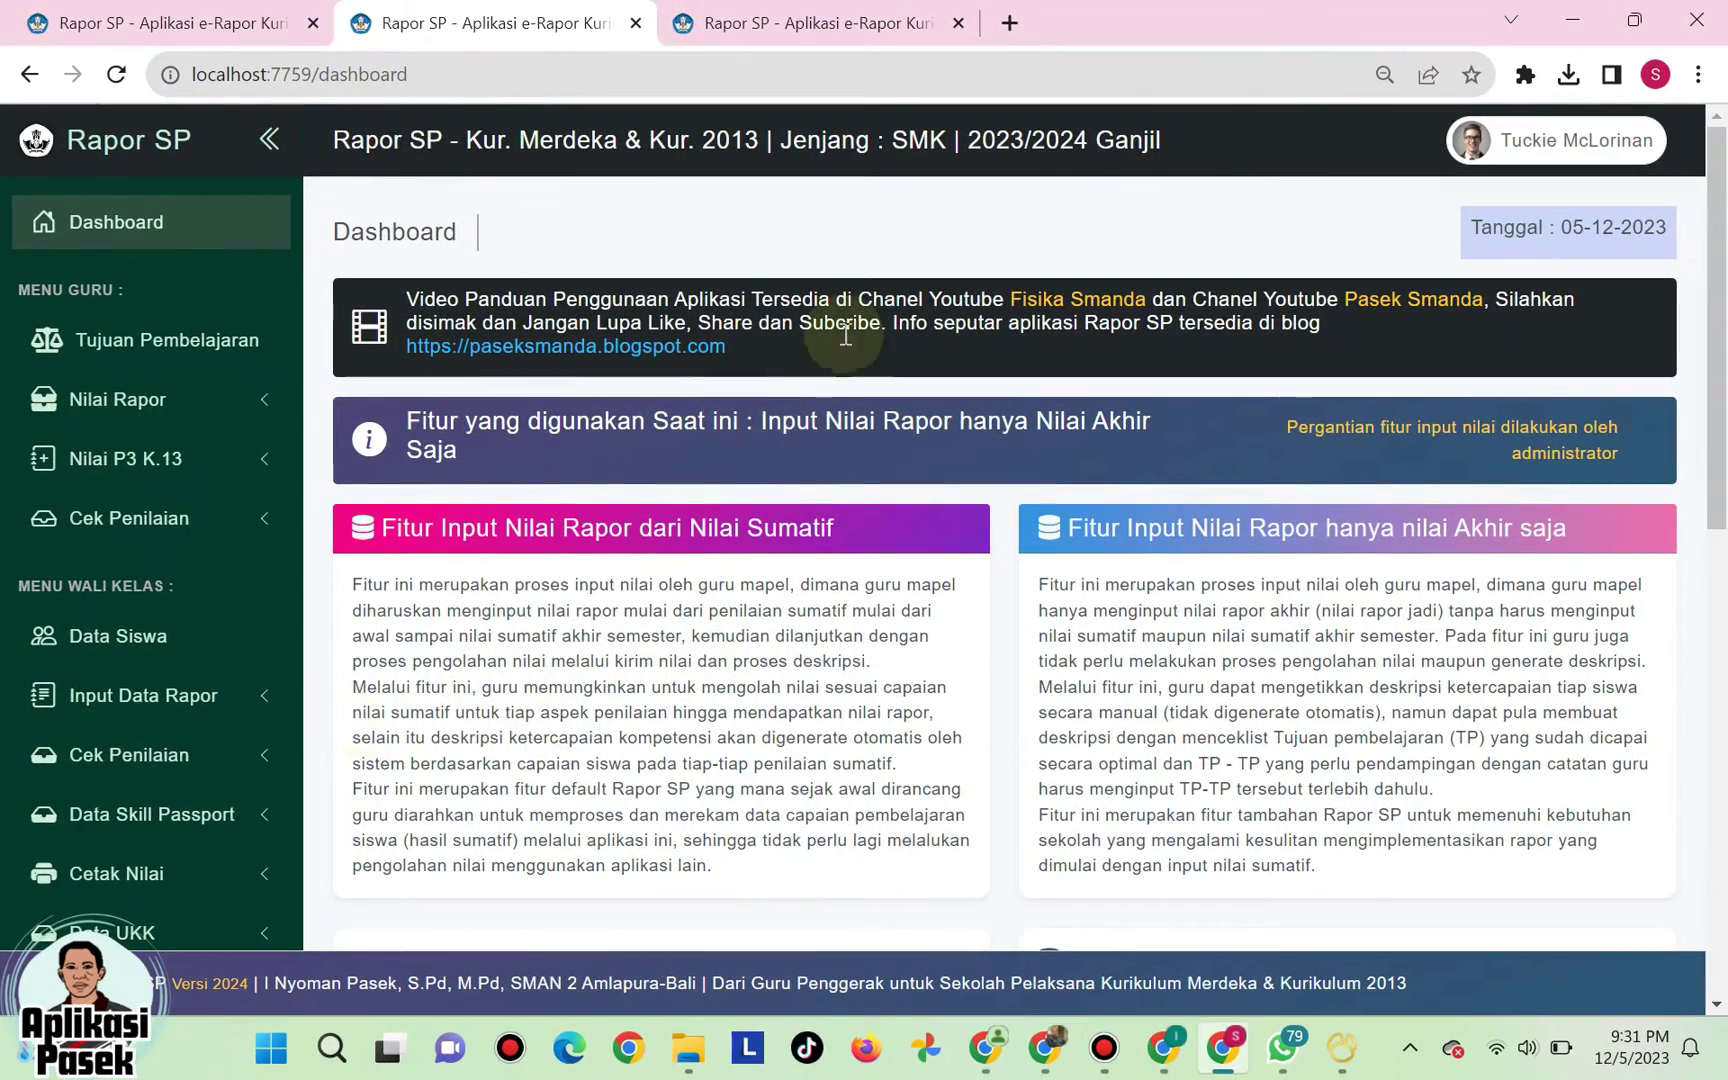
- Expand Input Data Rapor in the sidebar and open the Praktek Kerja Lapangan entry page
{"action": "scroll", "coordinate": [548, 618], "scroll_direction": "down", "scroll_amount": 1}
{"action": "scroll", "coordinate": [272, 663], "scroll_direction": "down", "scroll_amount": 3}
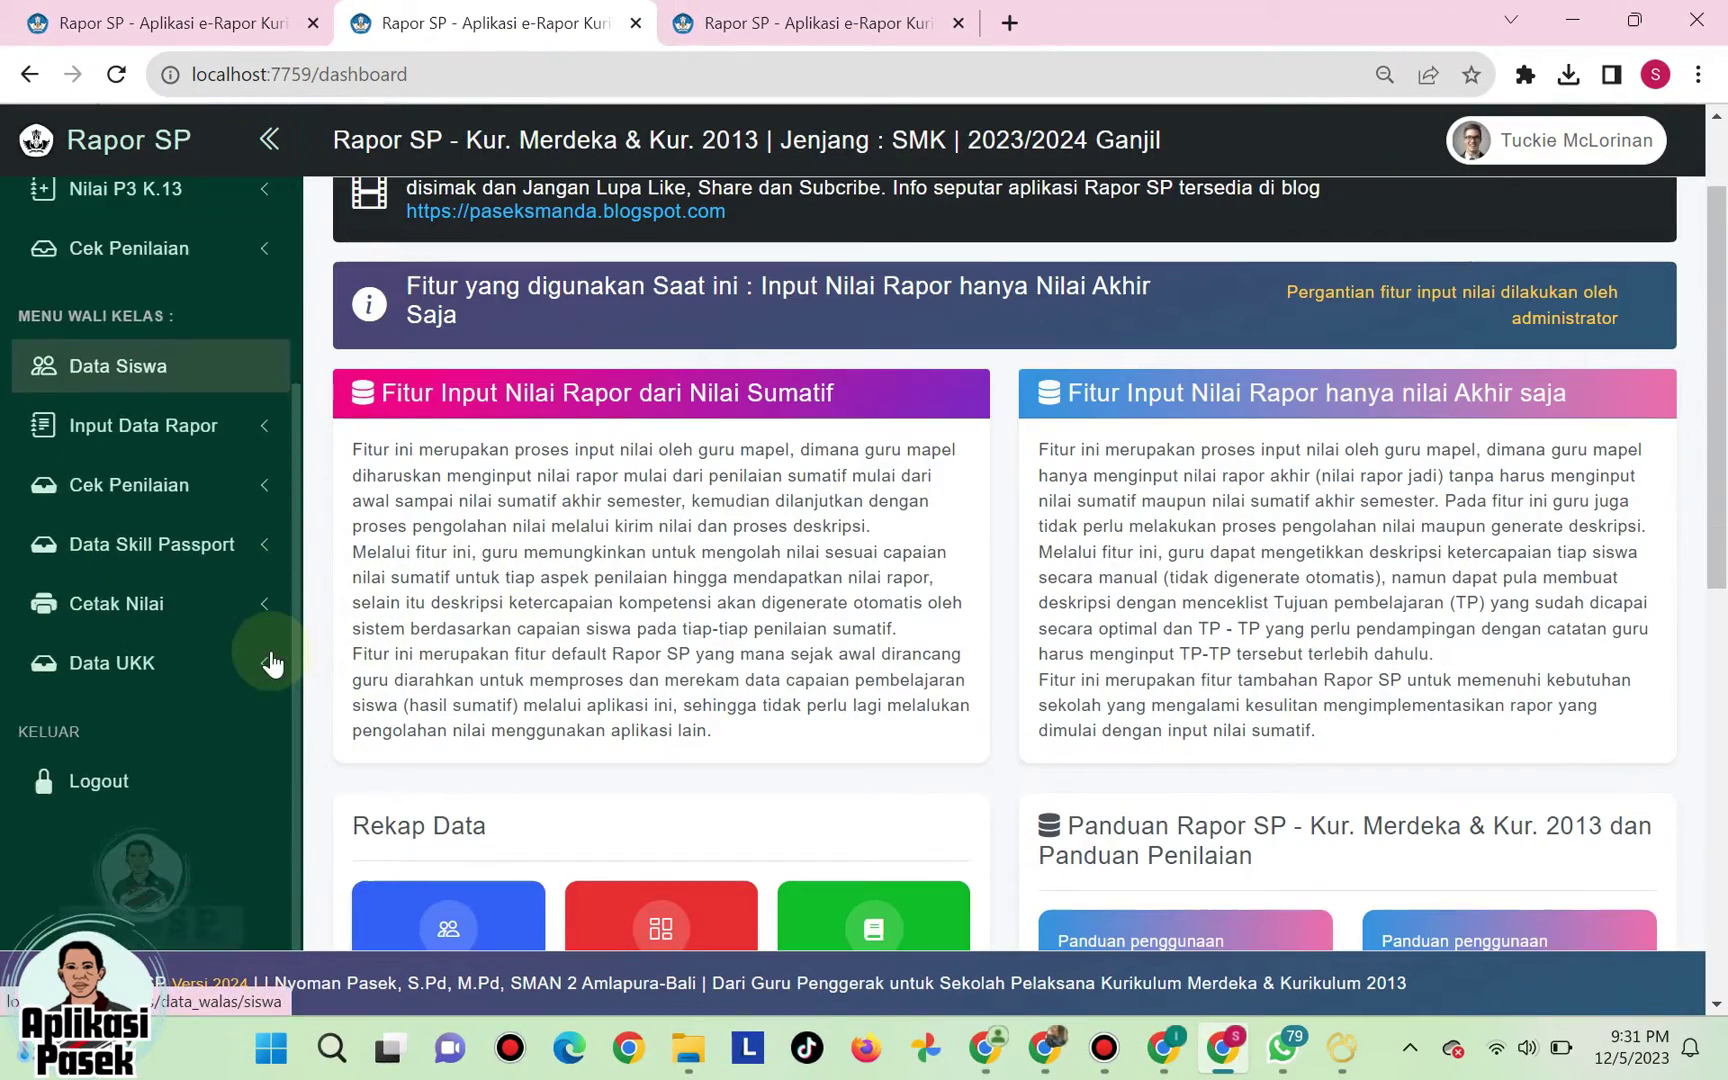
{"action": "scroll", "coordinate": [275, 605], "scroll_direction": "up", "scroll_amount": 2}
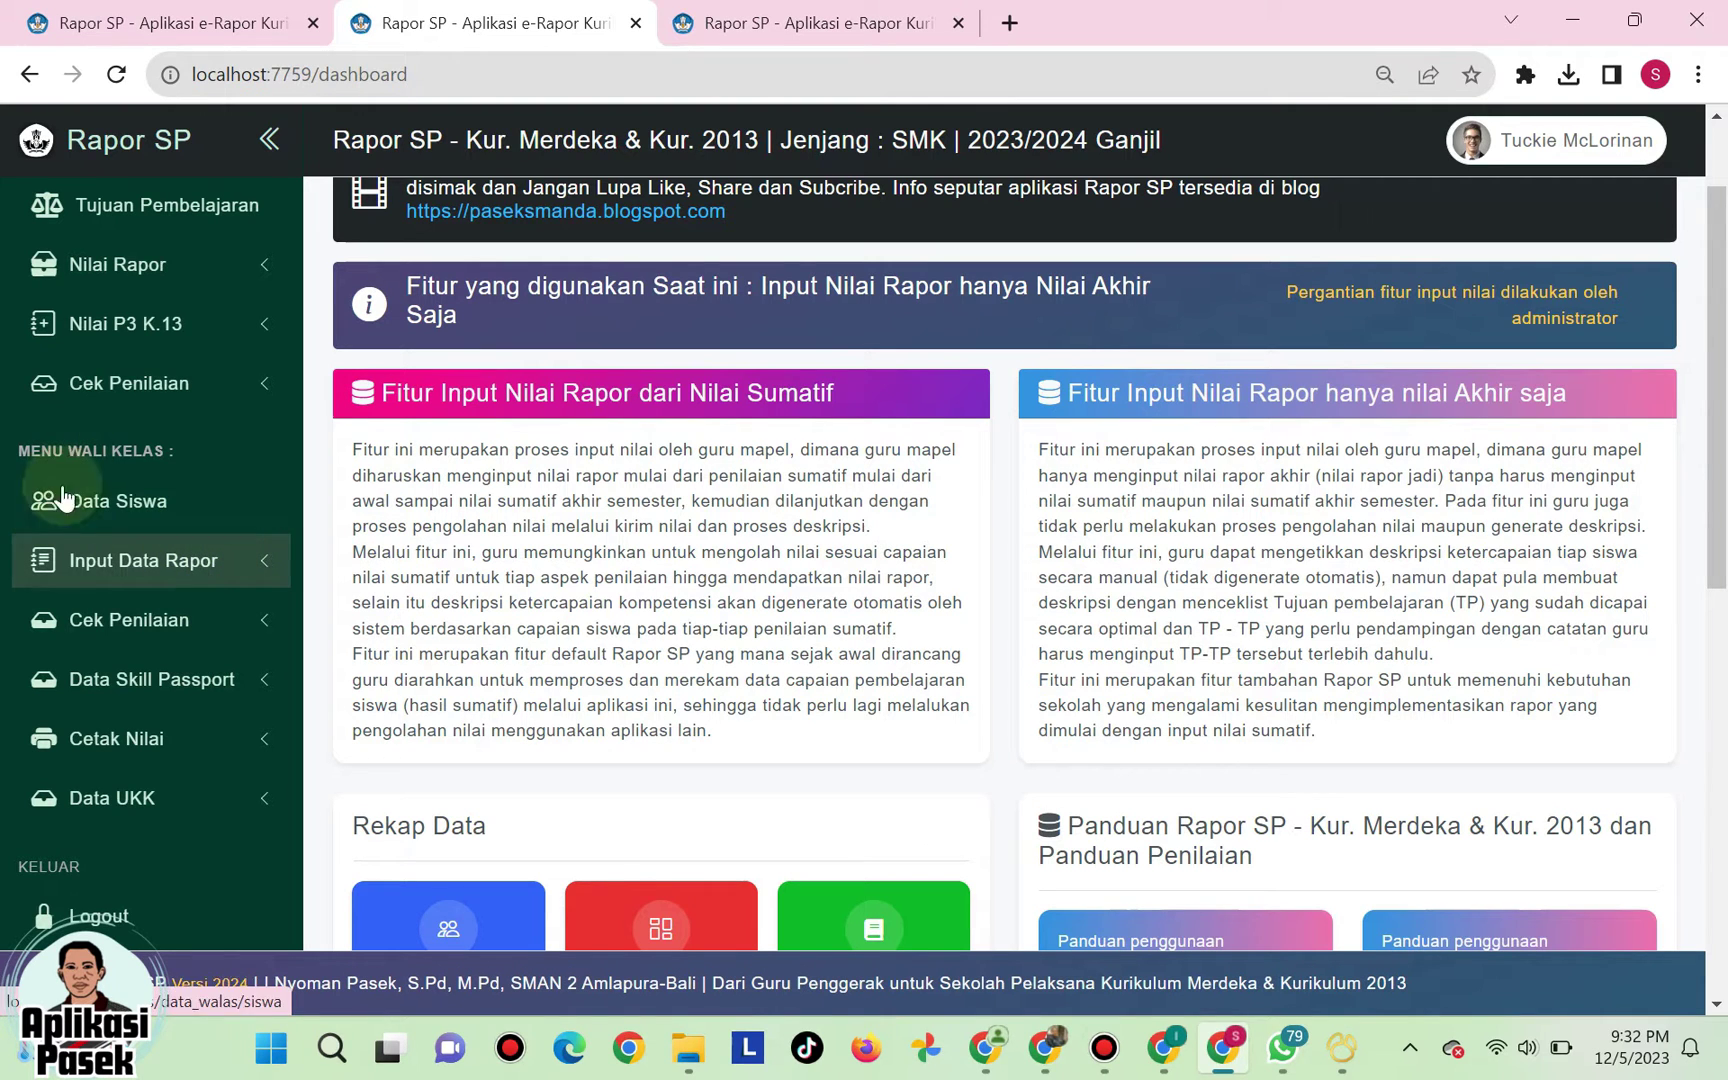
{"action": "left_click", "coordinate": [79, 578]}
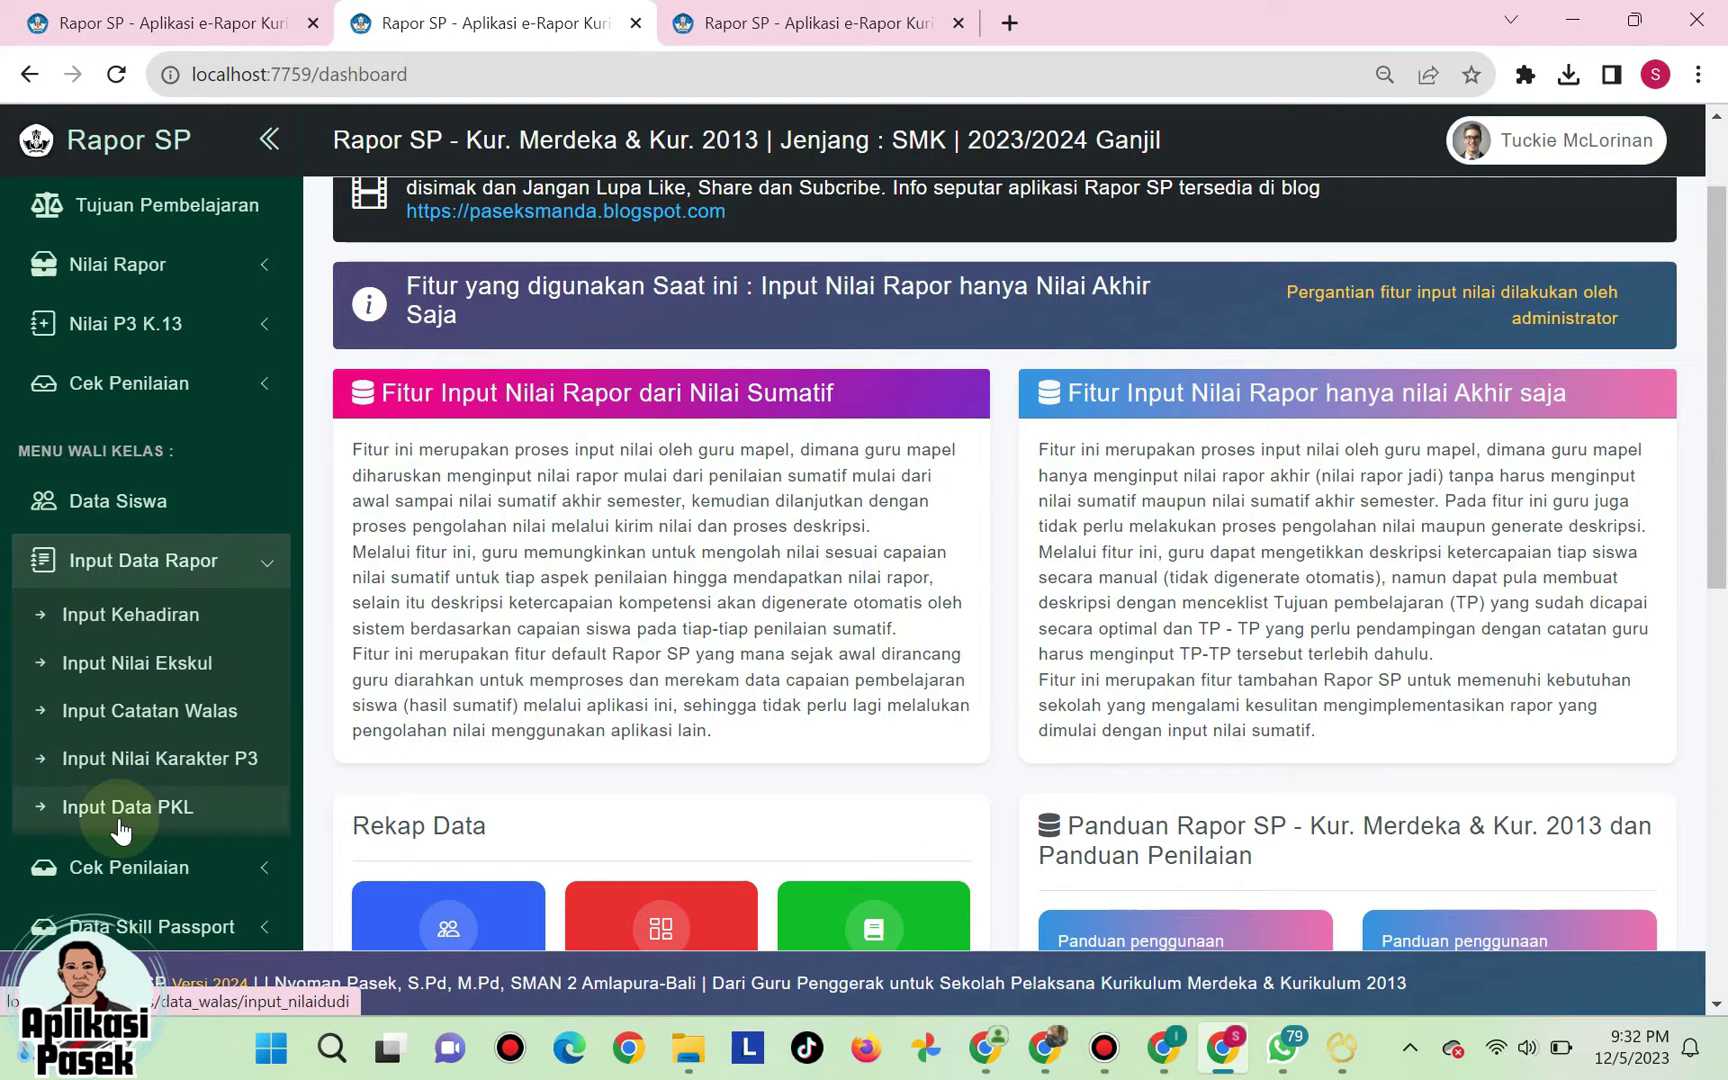
{"action": "left_click", "coordinate": [123, 812]}
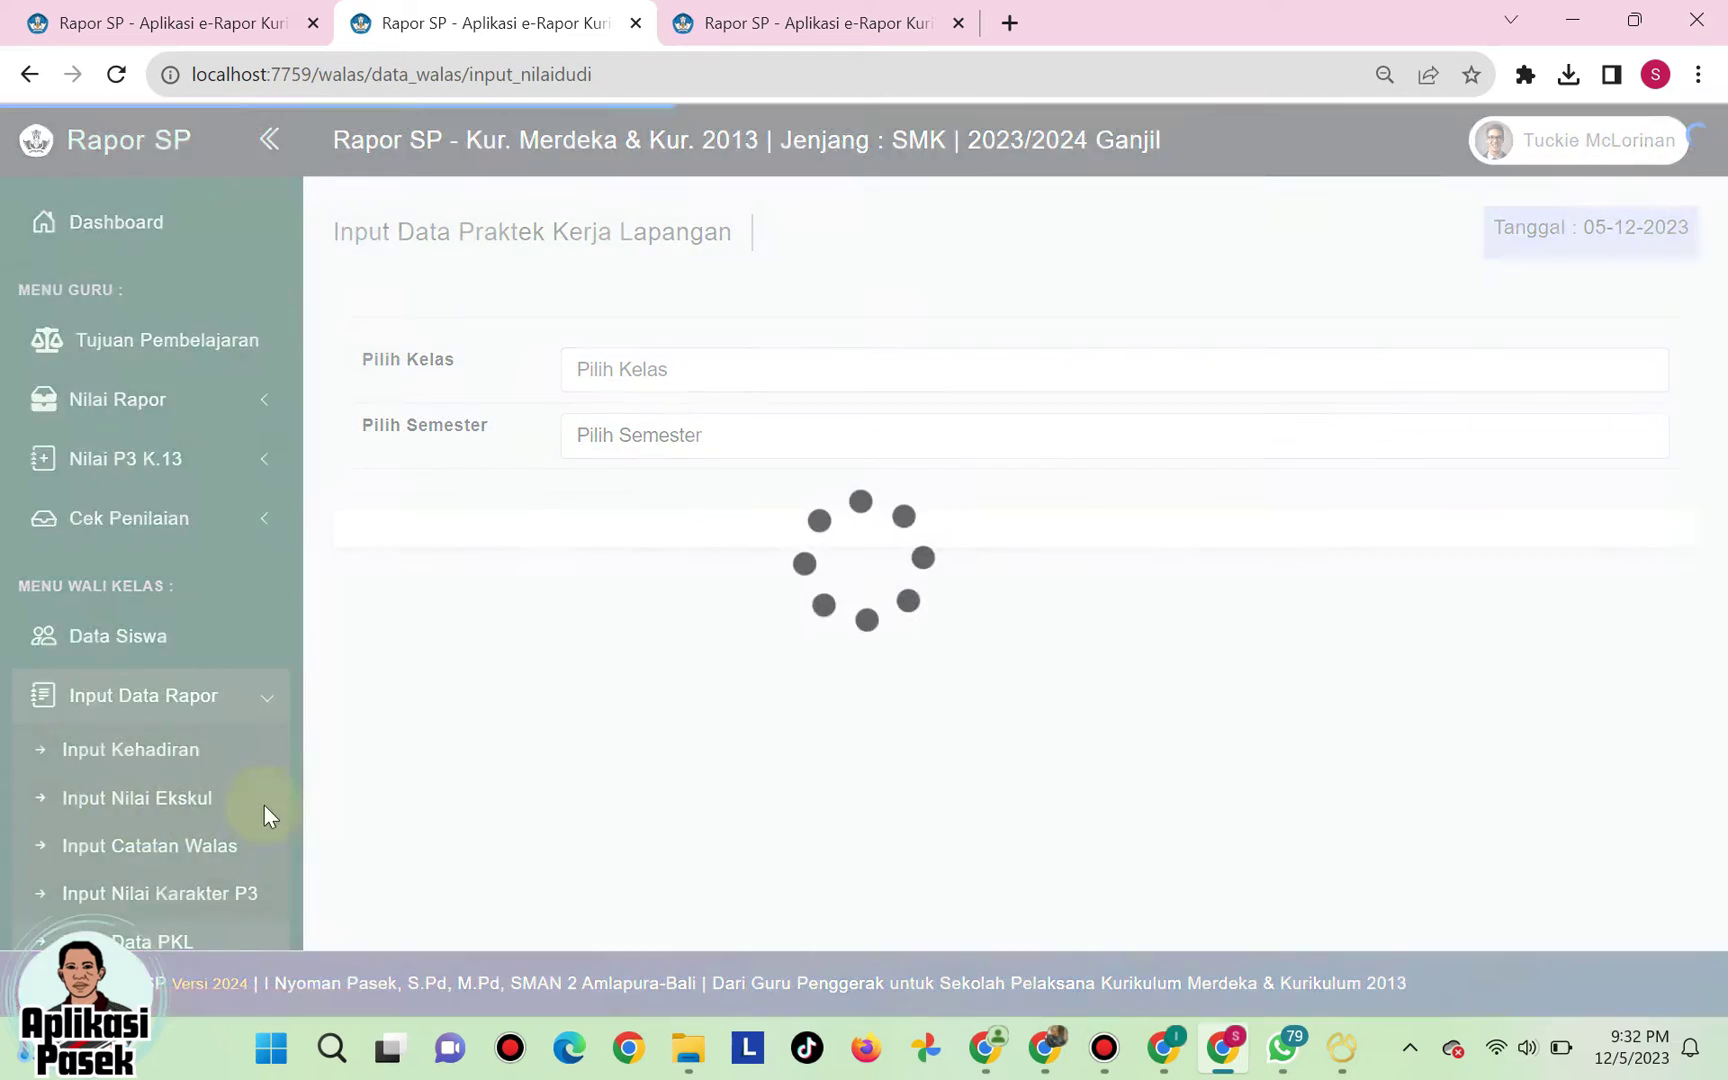
- Load PKL data for XII AP 3, Semester 1, and start Tambah Nilai PKL
{"action": "left_click", "coordinate": [676, 369]}
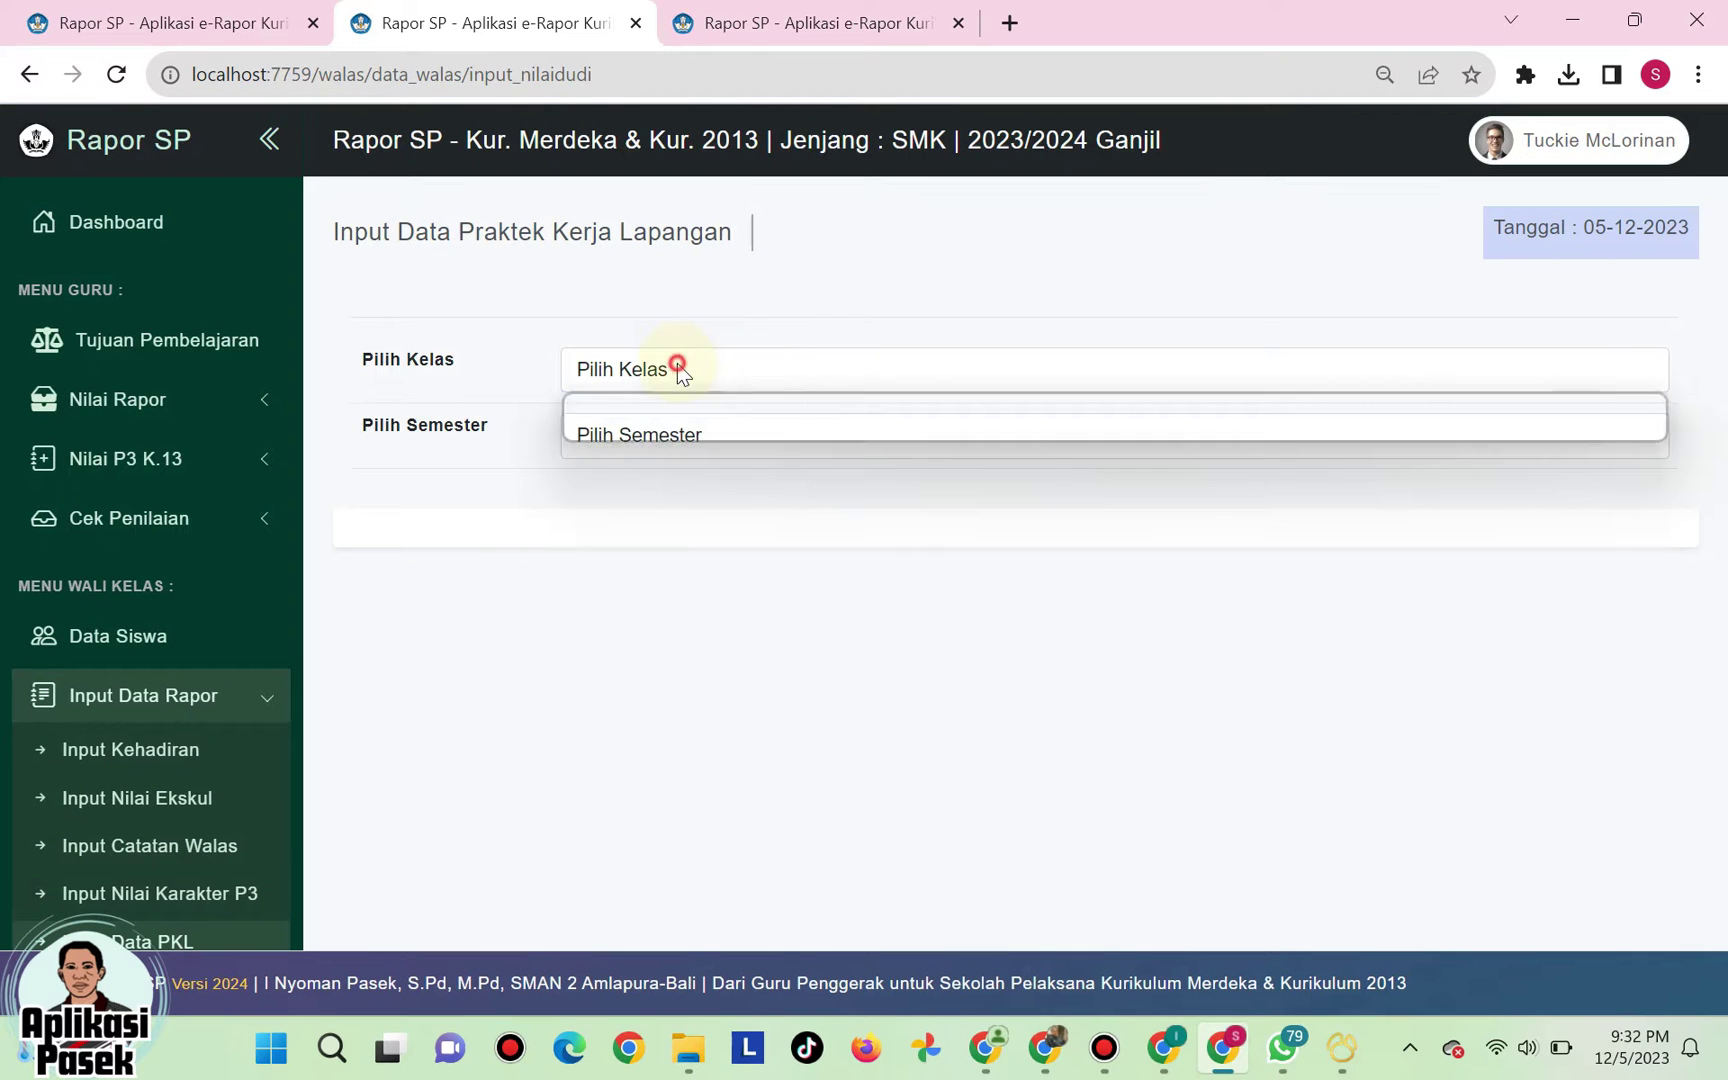
{"action": "left_click", "coordinate": [650, 432]}
{"action": "left_click", "coordinate": [668, 447]}
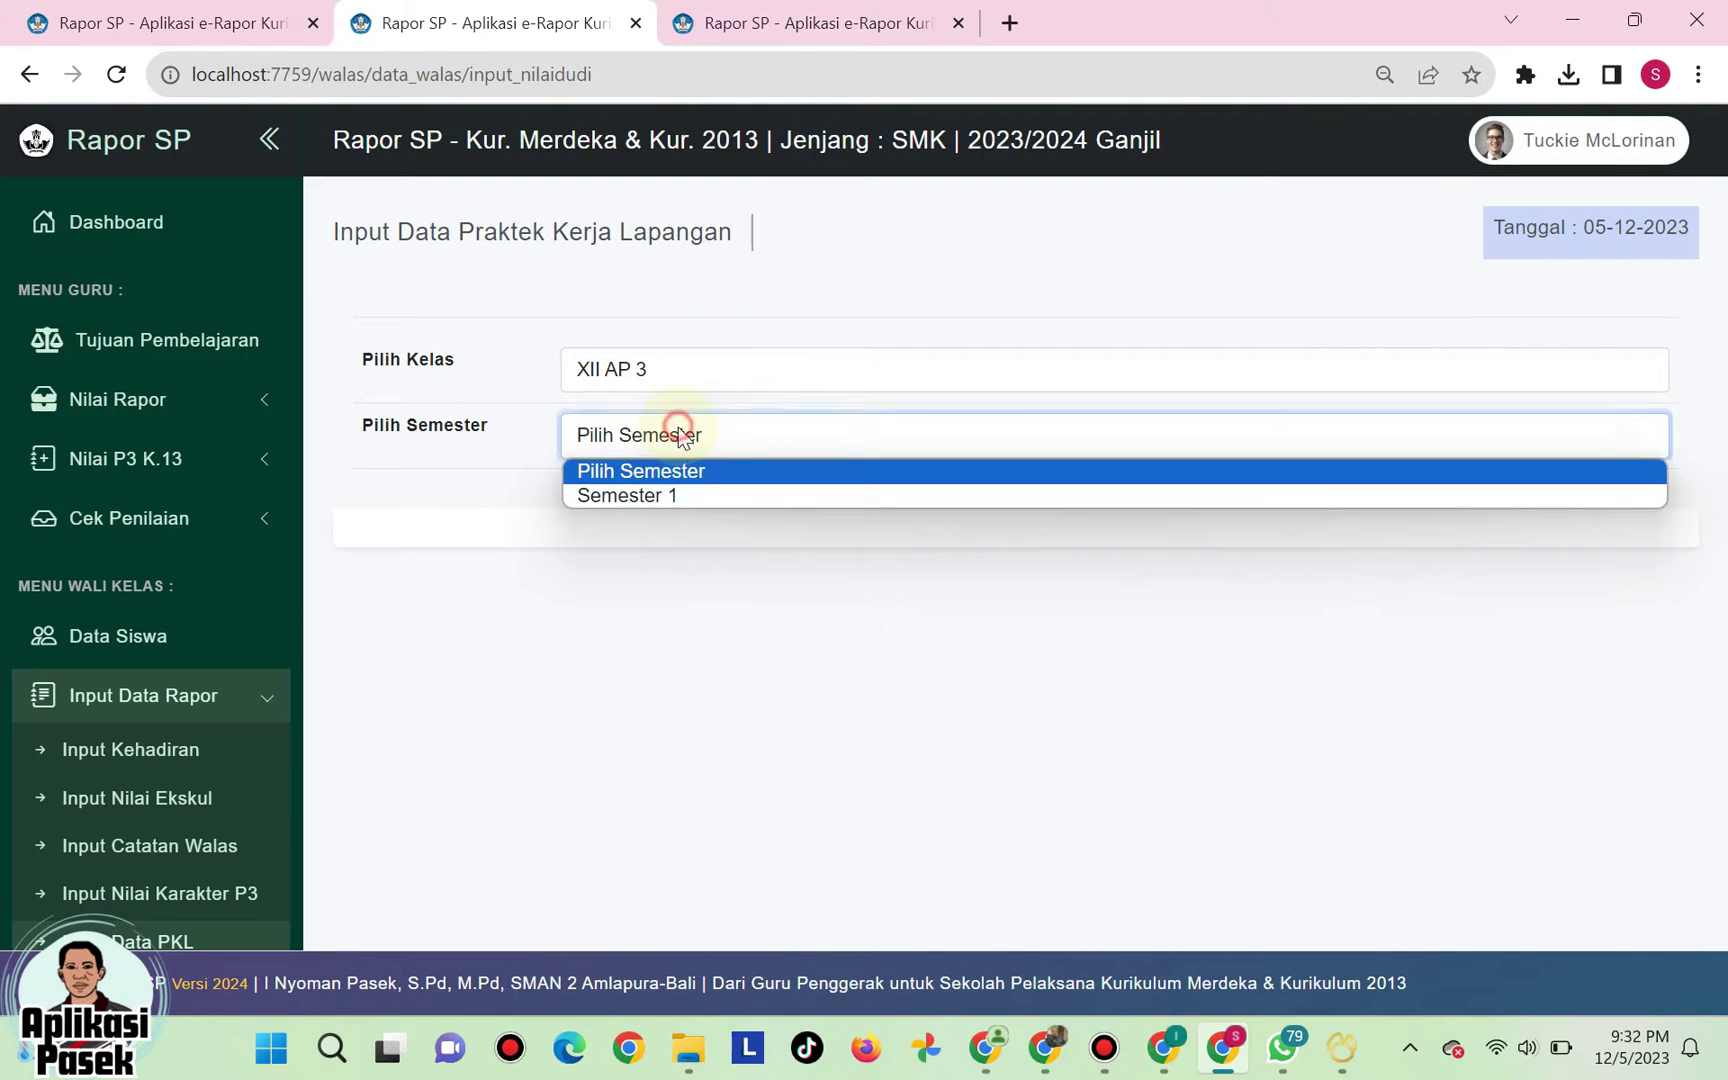
{"action": "left_click", "coordinate": [656, 494]}
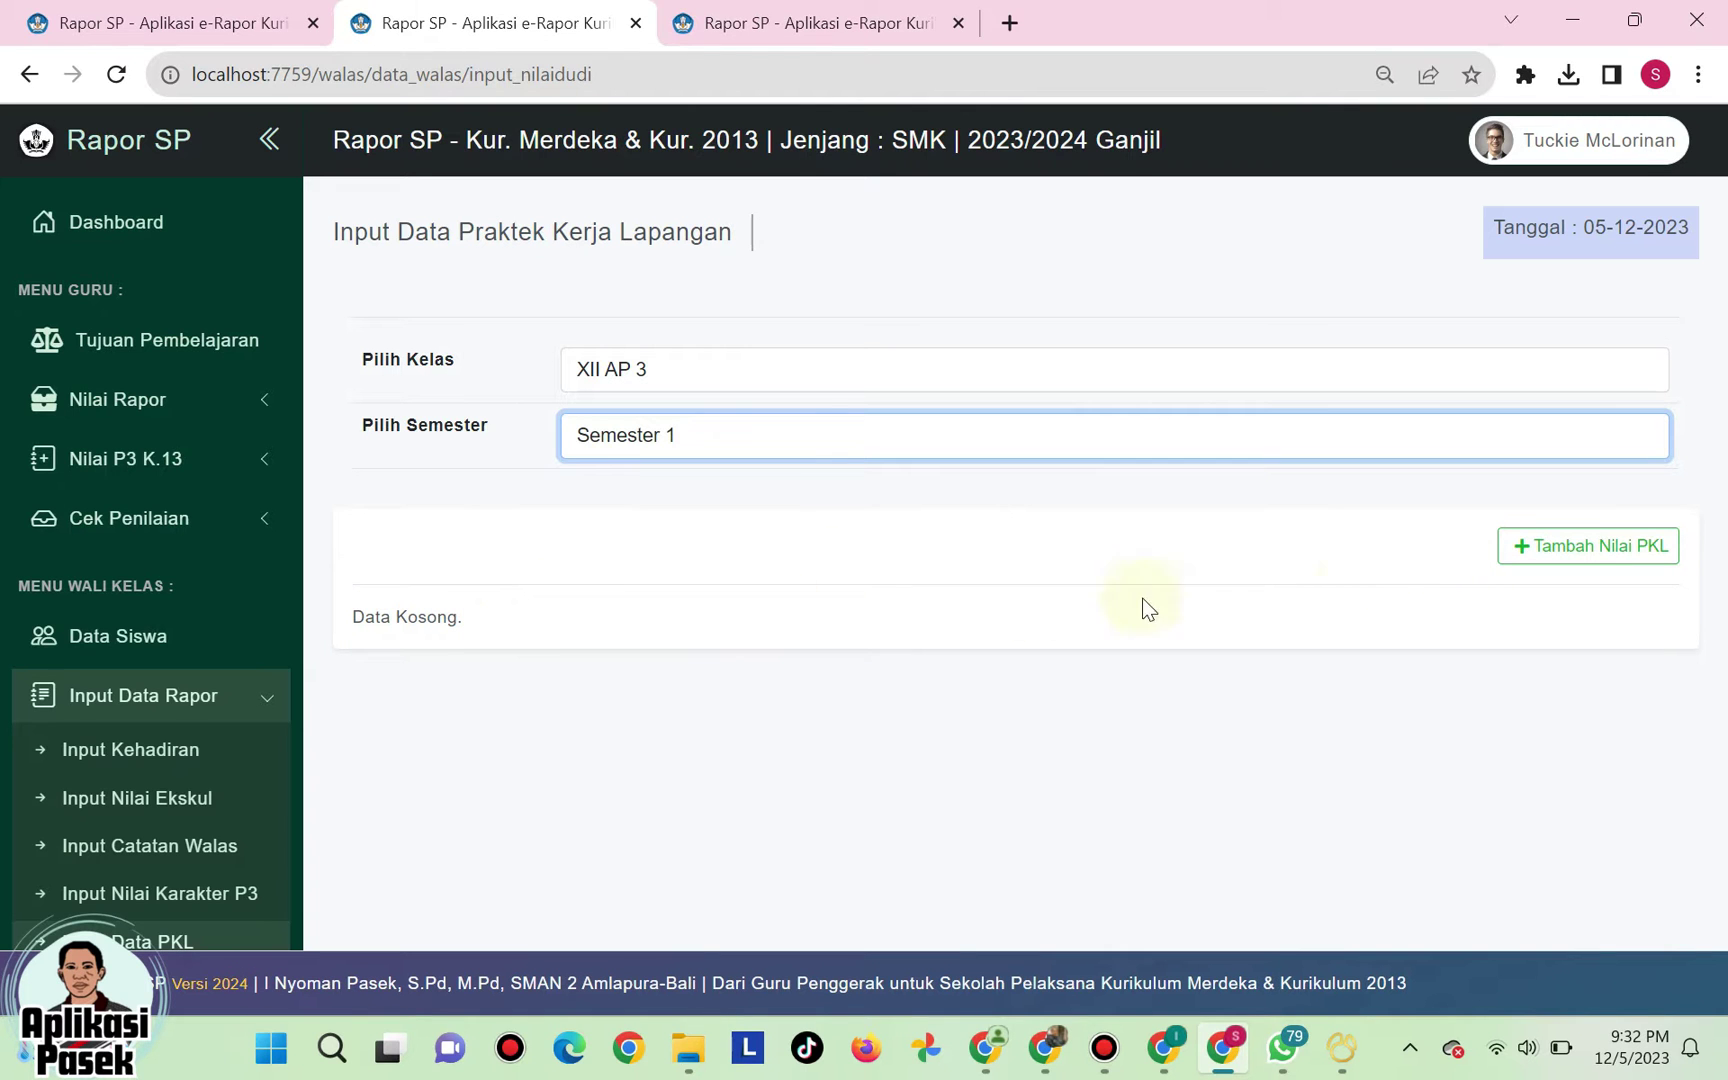
{"action": "left_click", "coordinate": [1557, 550]}
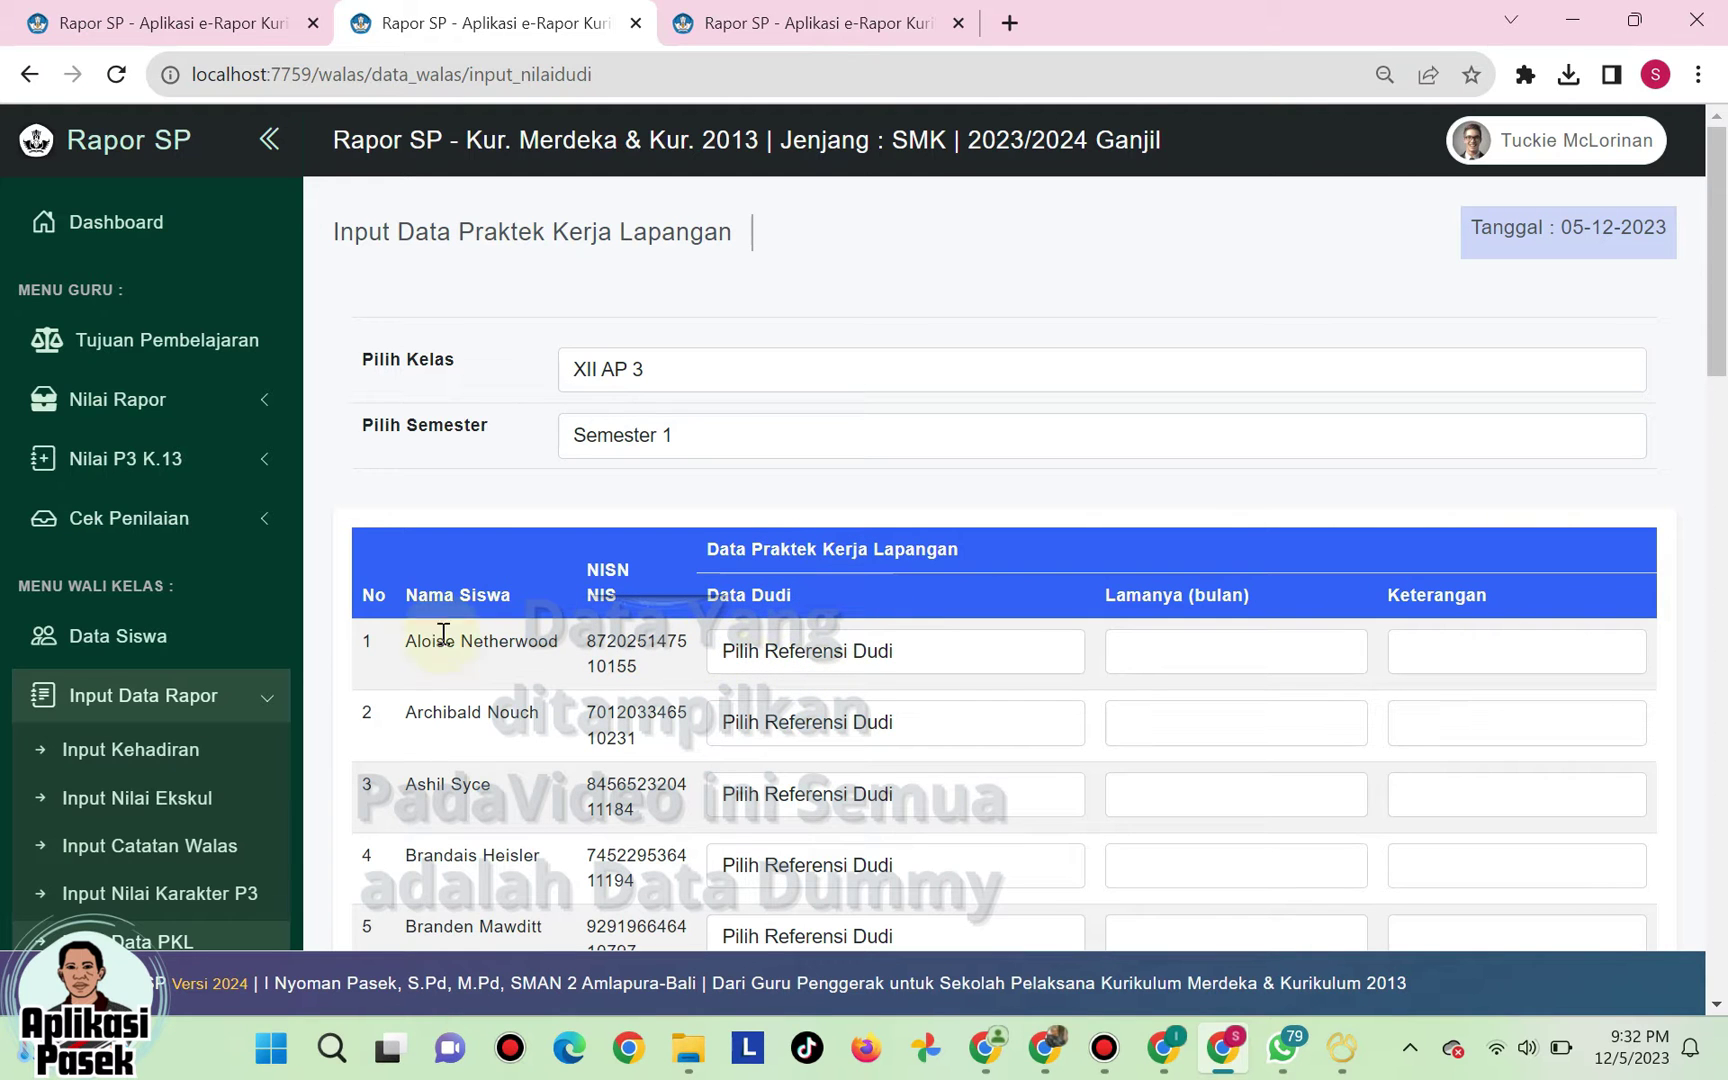
- Give the first student workplace DI ACADEMY, duration 3 months and remarks 89
{"action": "left_click", "coordinate": [917, 660]}
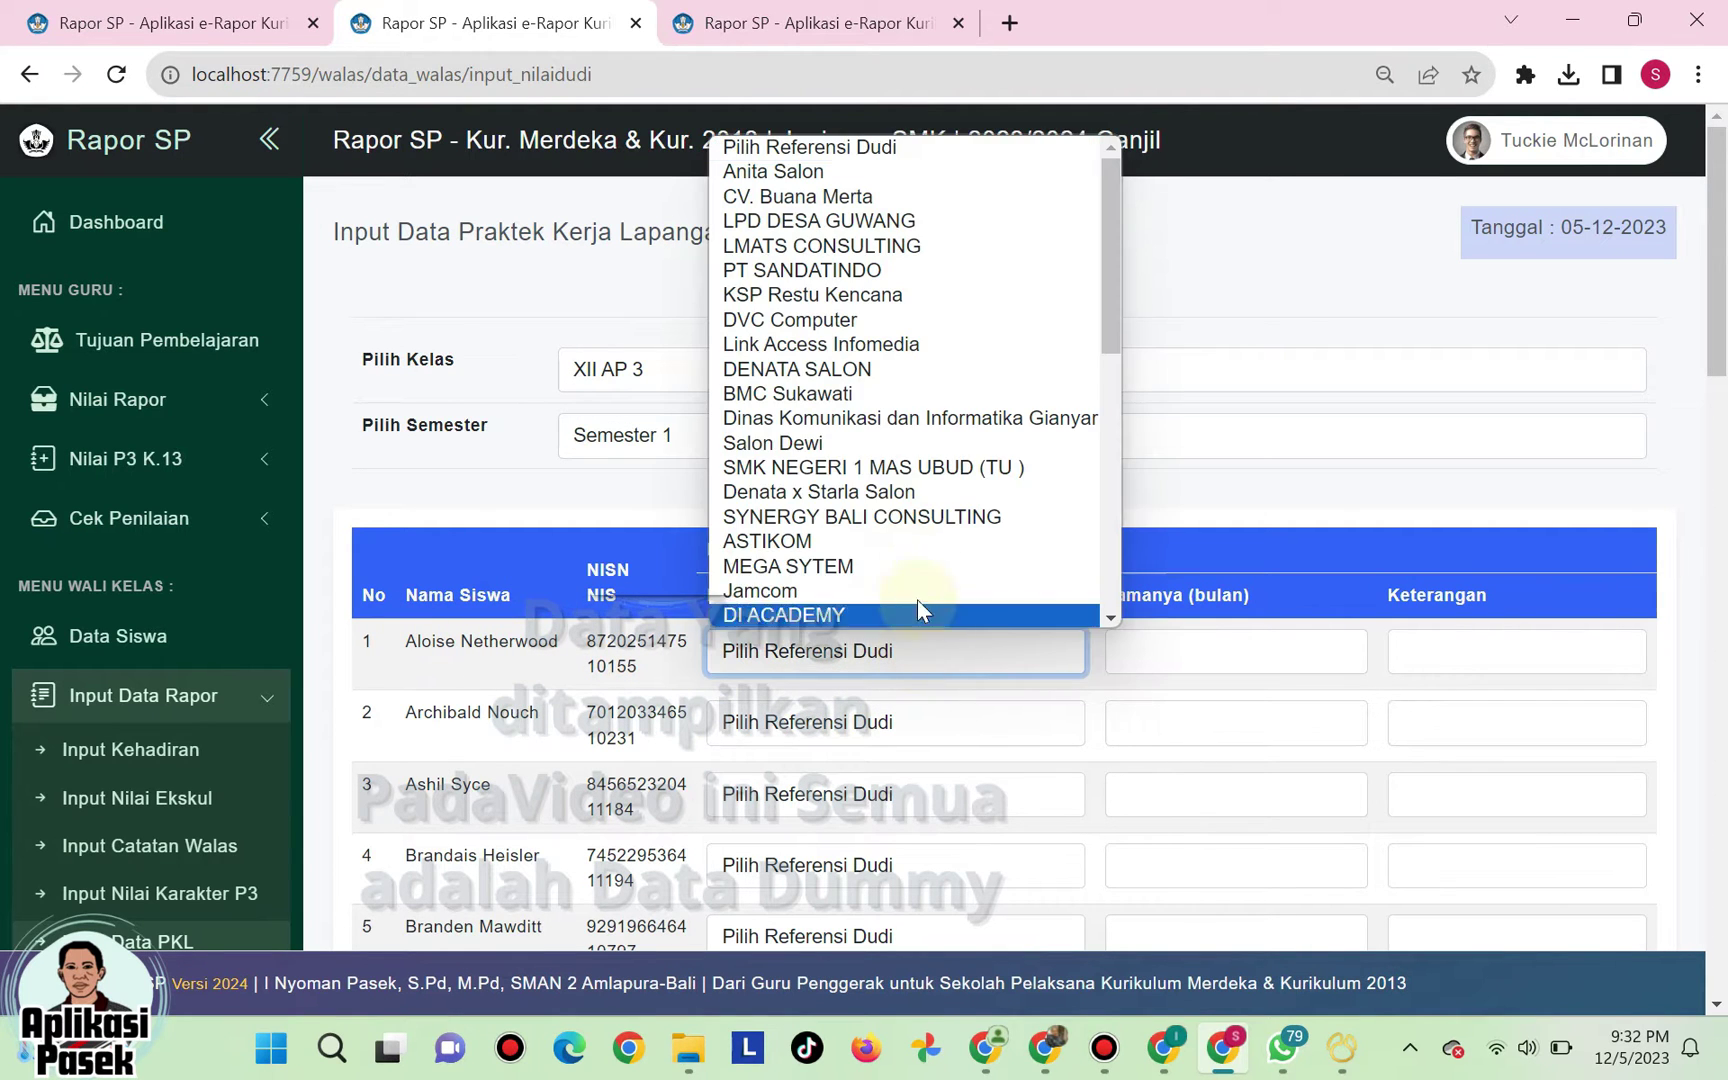
{"action": "left_click", "coordinate": [843, 471]}
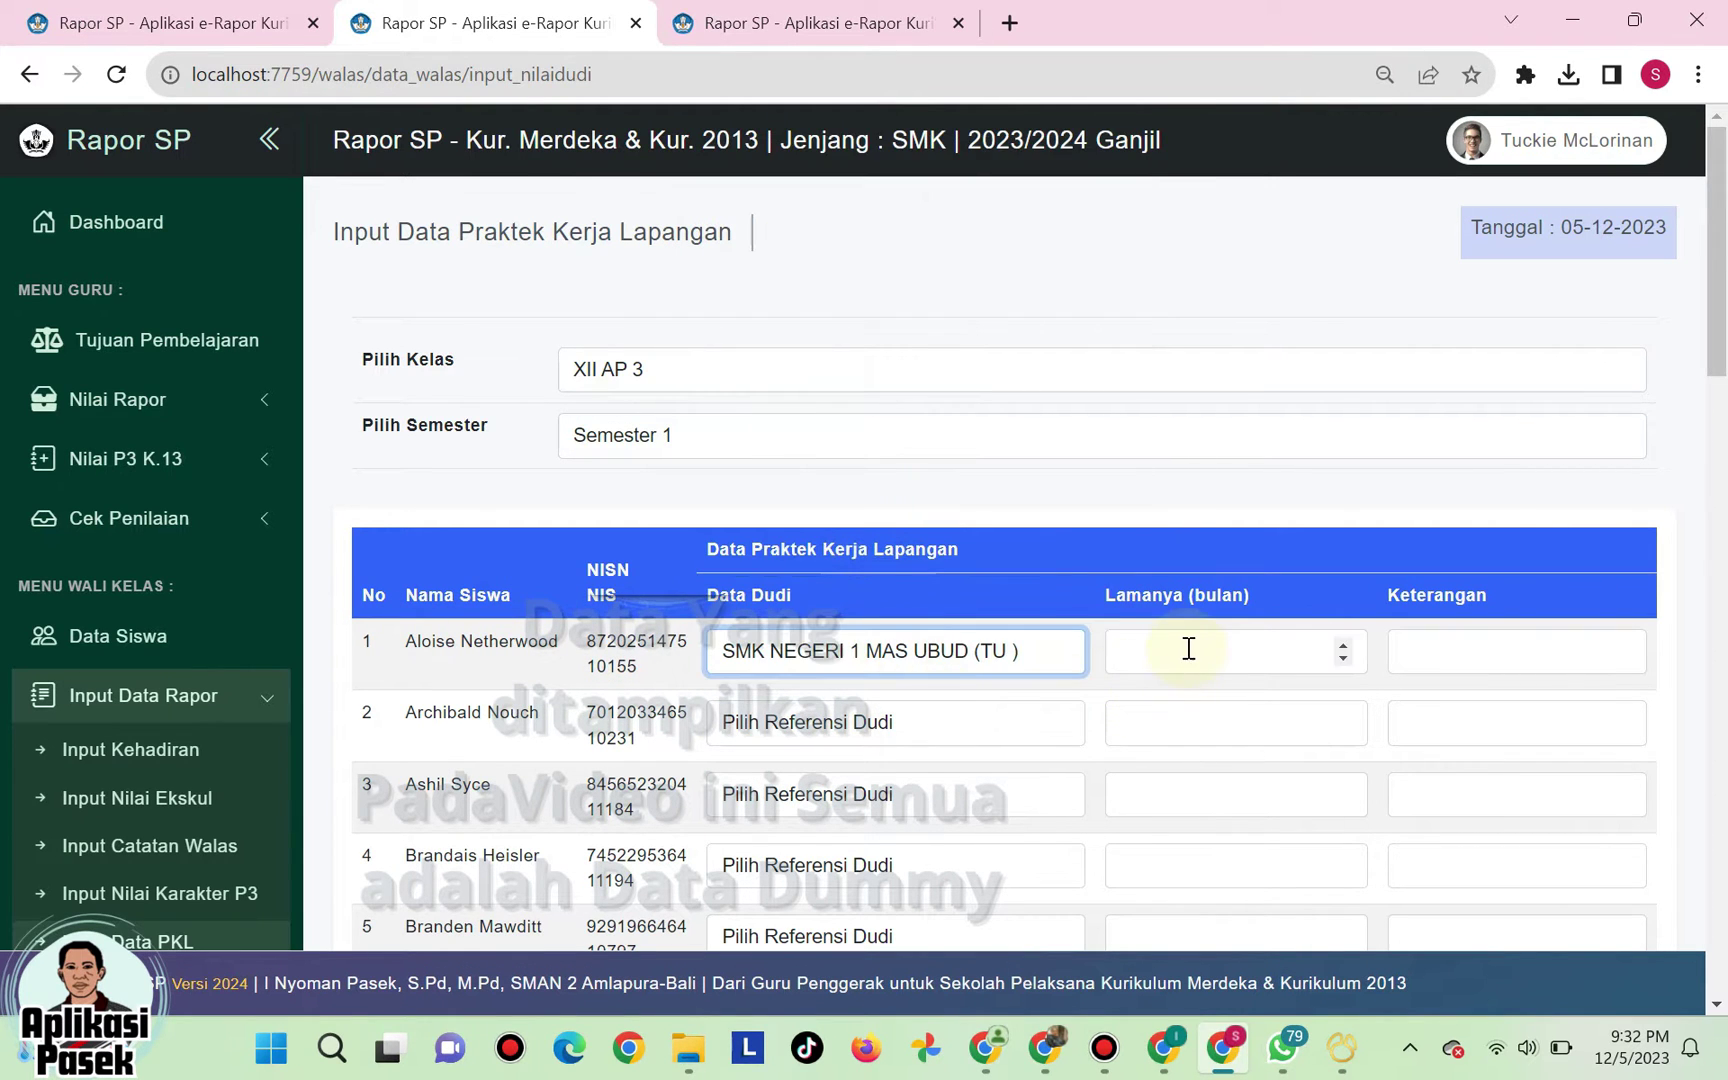
{"action": "left_click", "coordinate": [1040, 652]}
{"action": "scroll", "coordinate": [812, 578], "scroll_direction": "down", "scroll_amount": 1}
{"action": "left_click", "coordinate": [812, 567]}
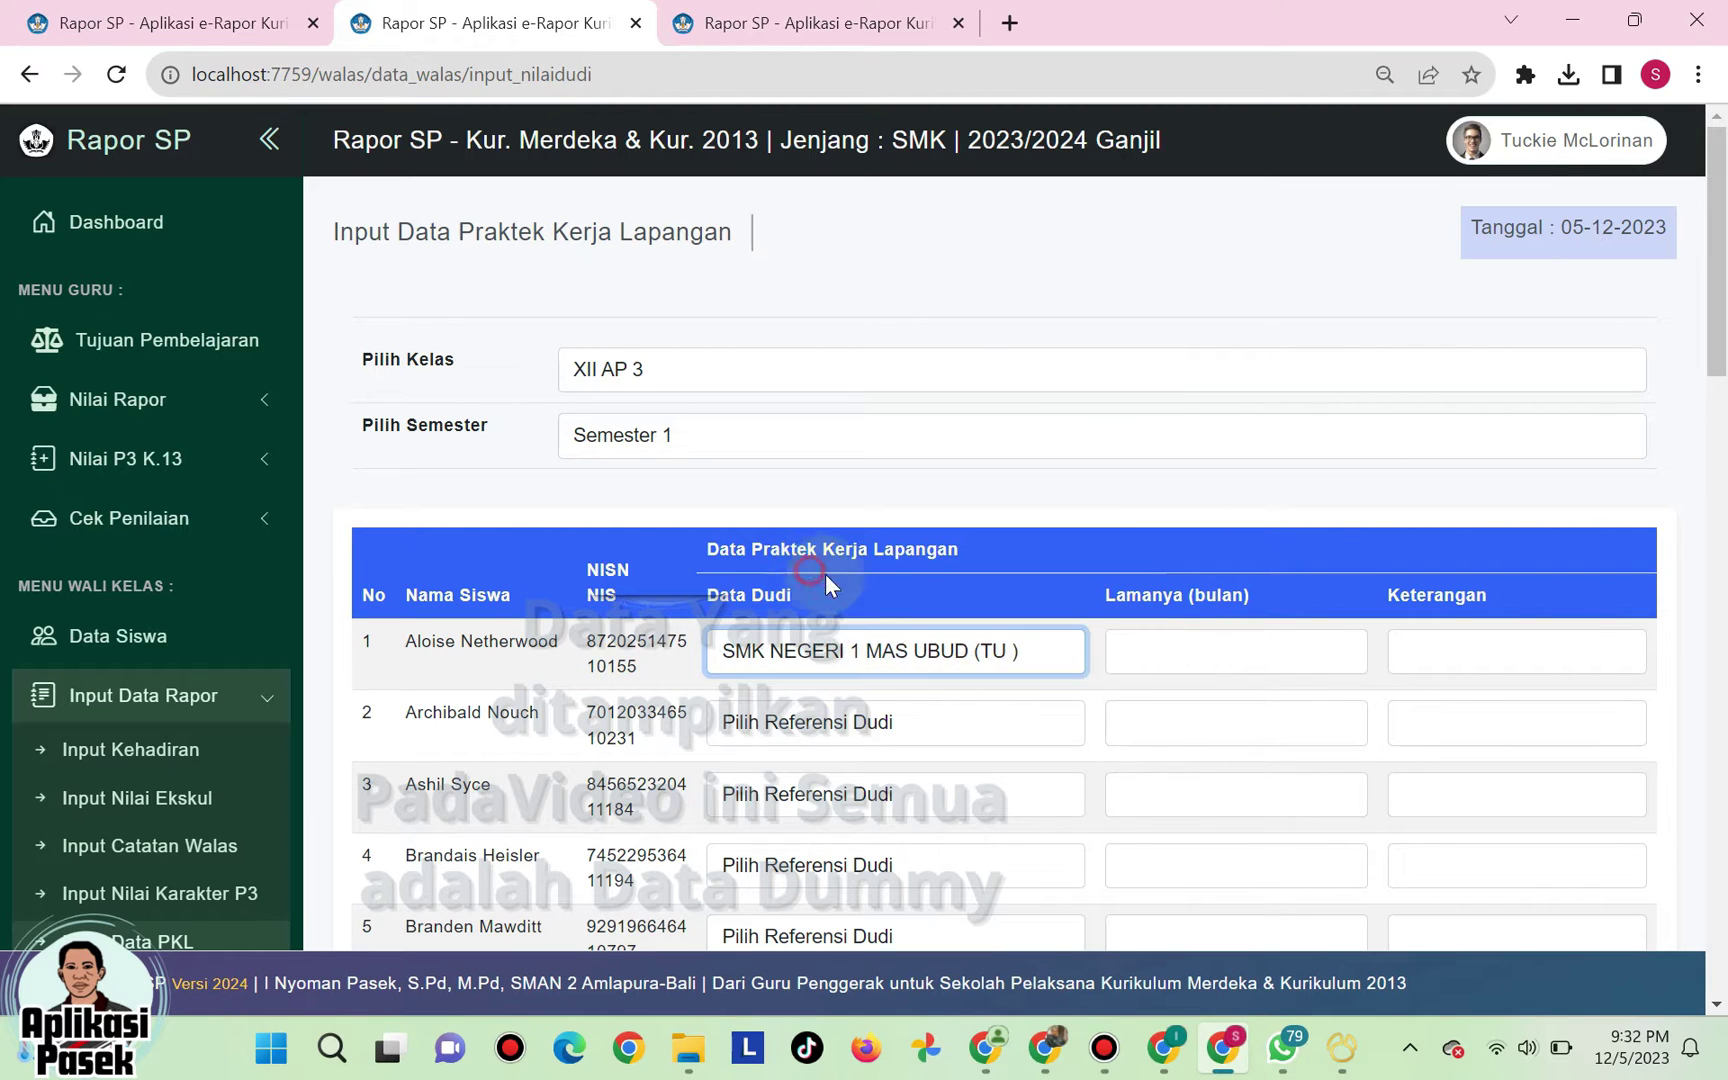
{"action": "left_click", "coordinate": [1190, 641]}
{"action": "type", "text": "3"}
{"action": "left_click", "coordinate": [1413, 650]}
{"action": "type", "text": "89"}
- Give the second student SYNERGY BALI CONSULTING, duration 2 months and remarks 90
{"action": "left_click", "coordinate": [734, 722]}
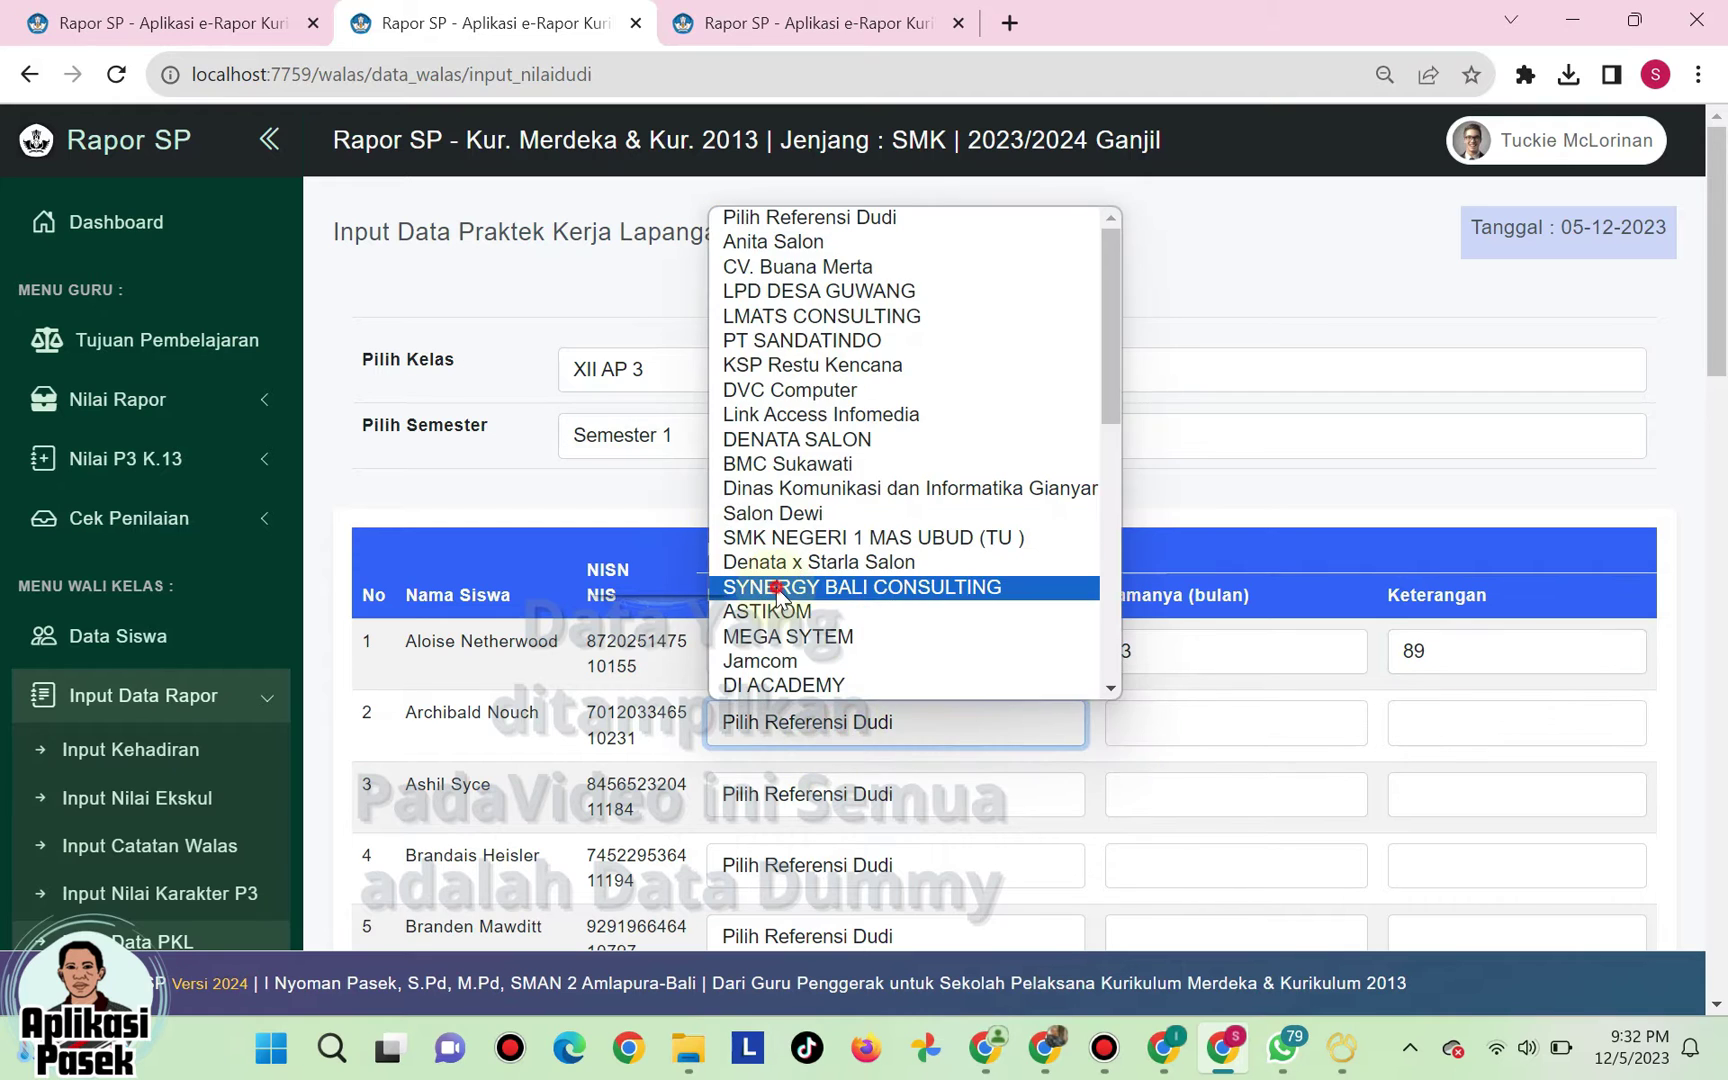
{"action": "left_click", "coordinate": [778, 589]}
{"action": "left_click", "coordinate": [1118, 716]}
{"action": "type", "text": "2"}
{"action": "left_click", "coordinate": [1430, 733]}
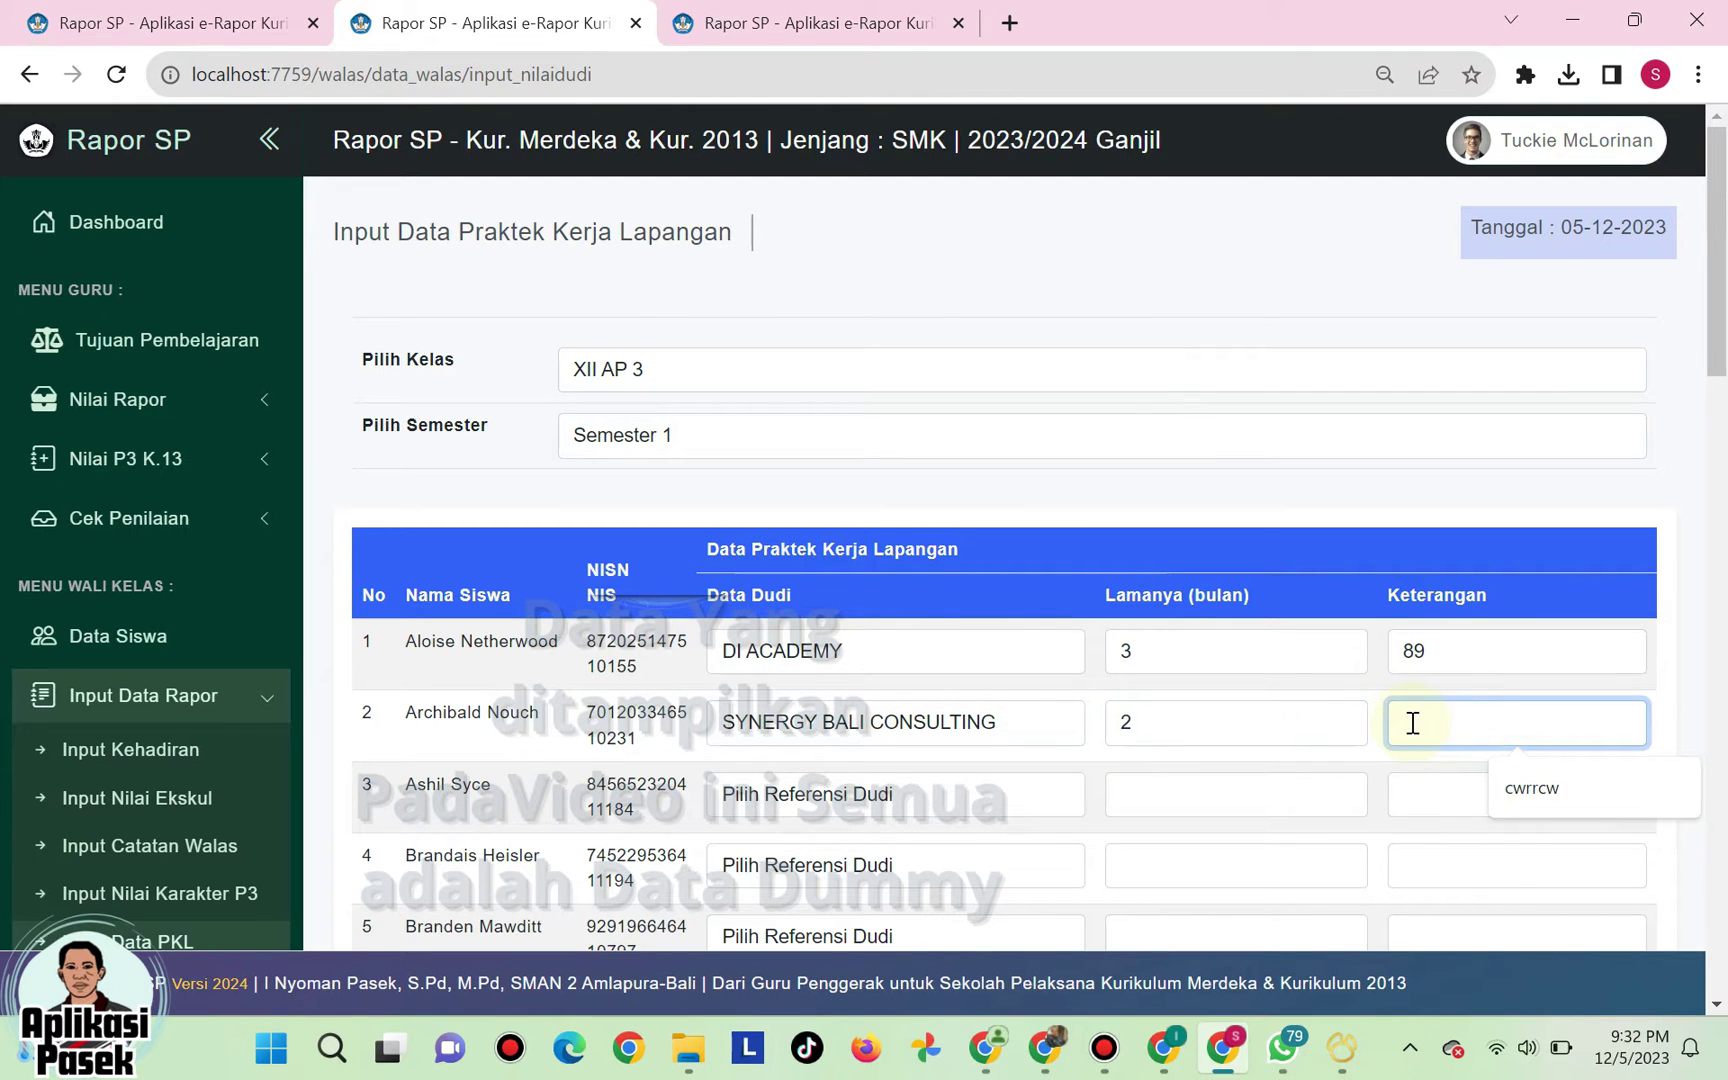
{"action": "type", "text": "90"}
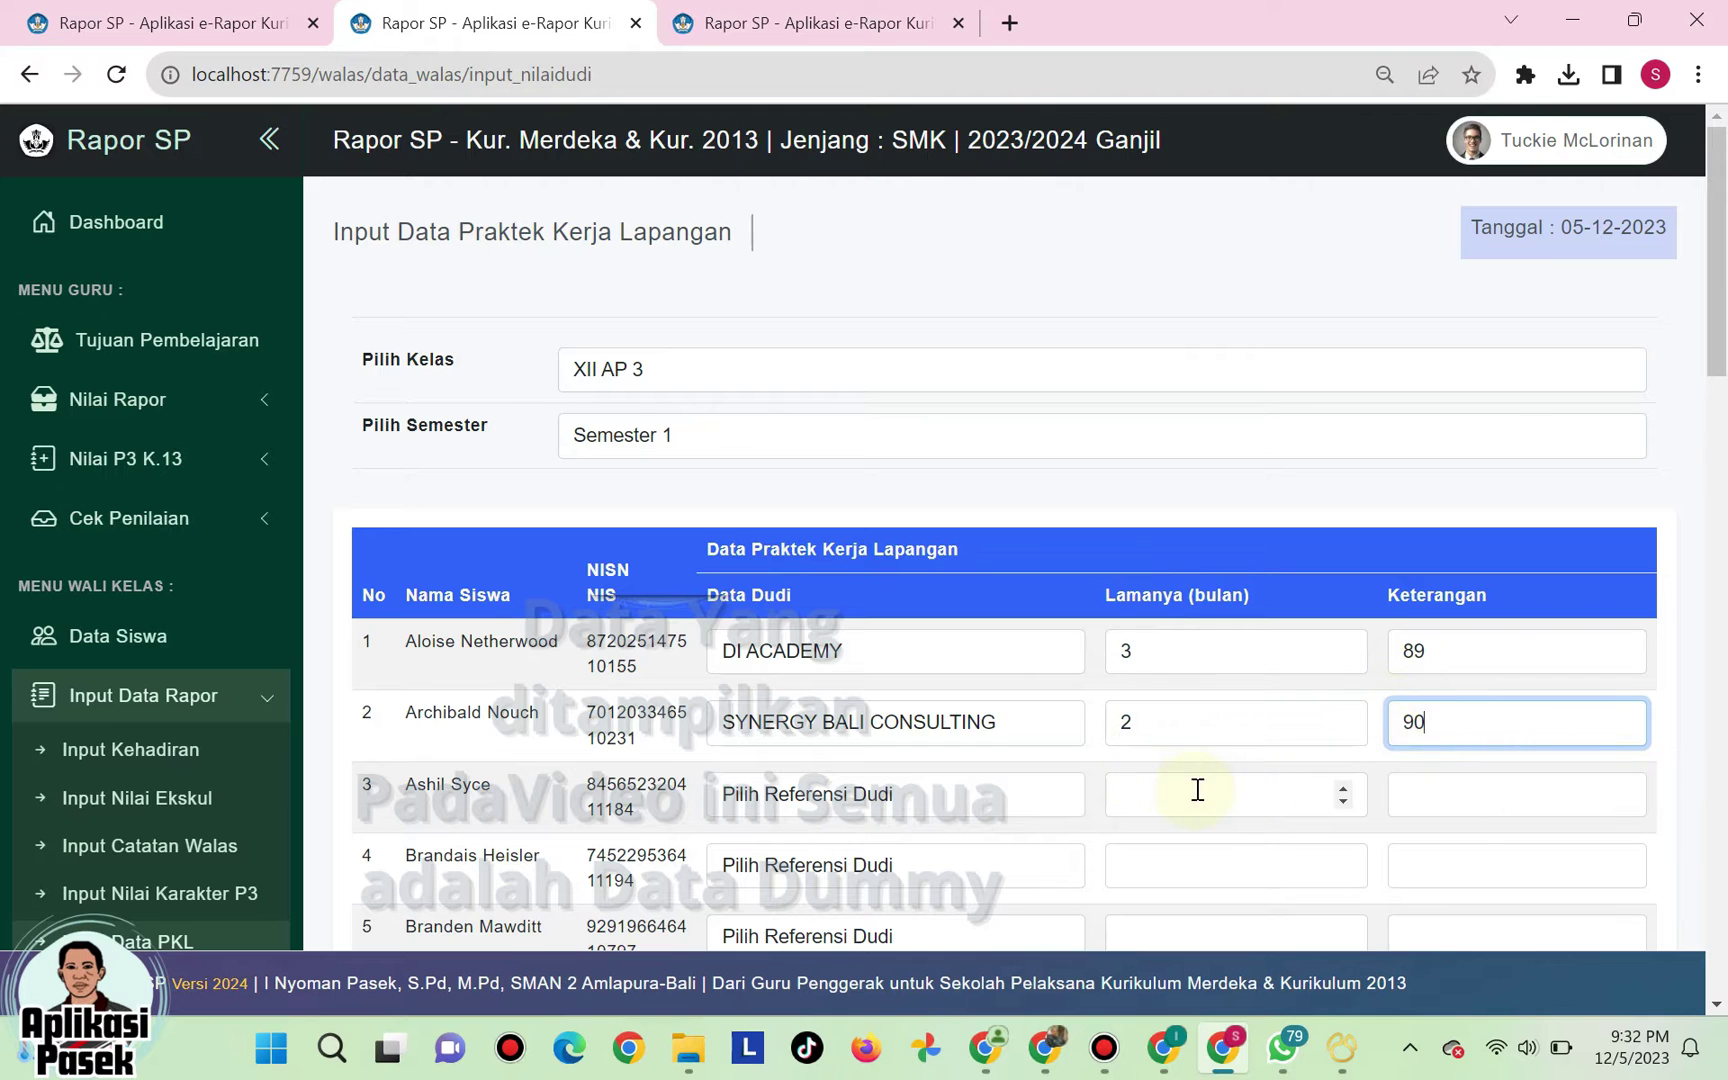
- Set the third student's duration to 2 and workplace to MEGA SYTEM, then save
{"action": "left_click", "coordinate": [1183, 791]}
{"action": "type", "text": "89"}
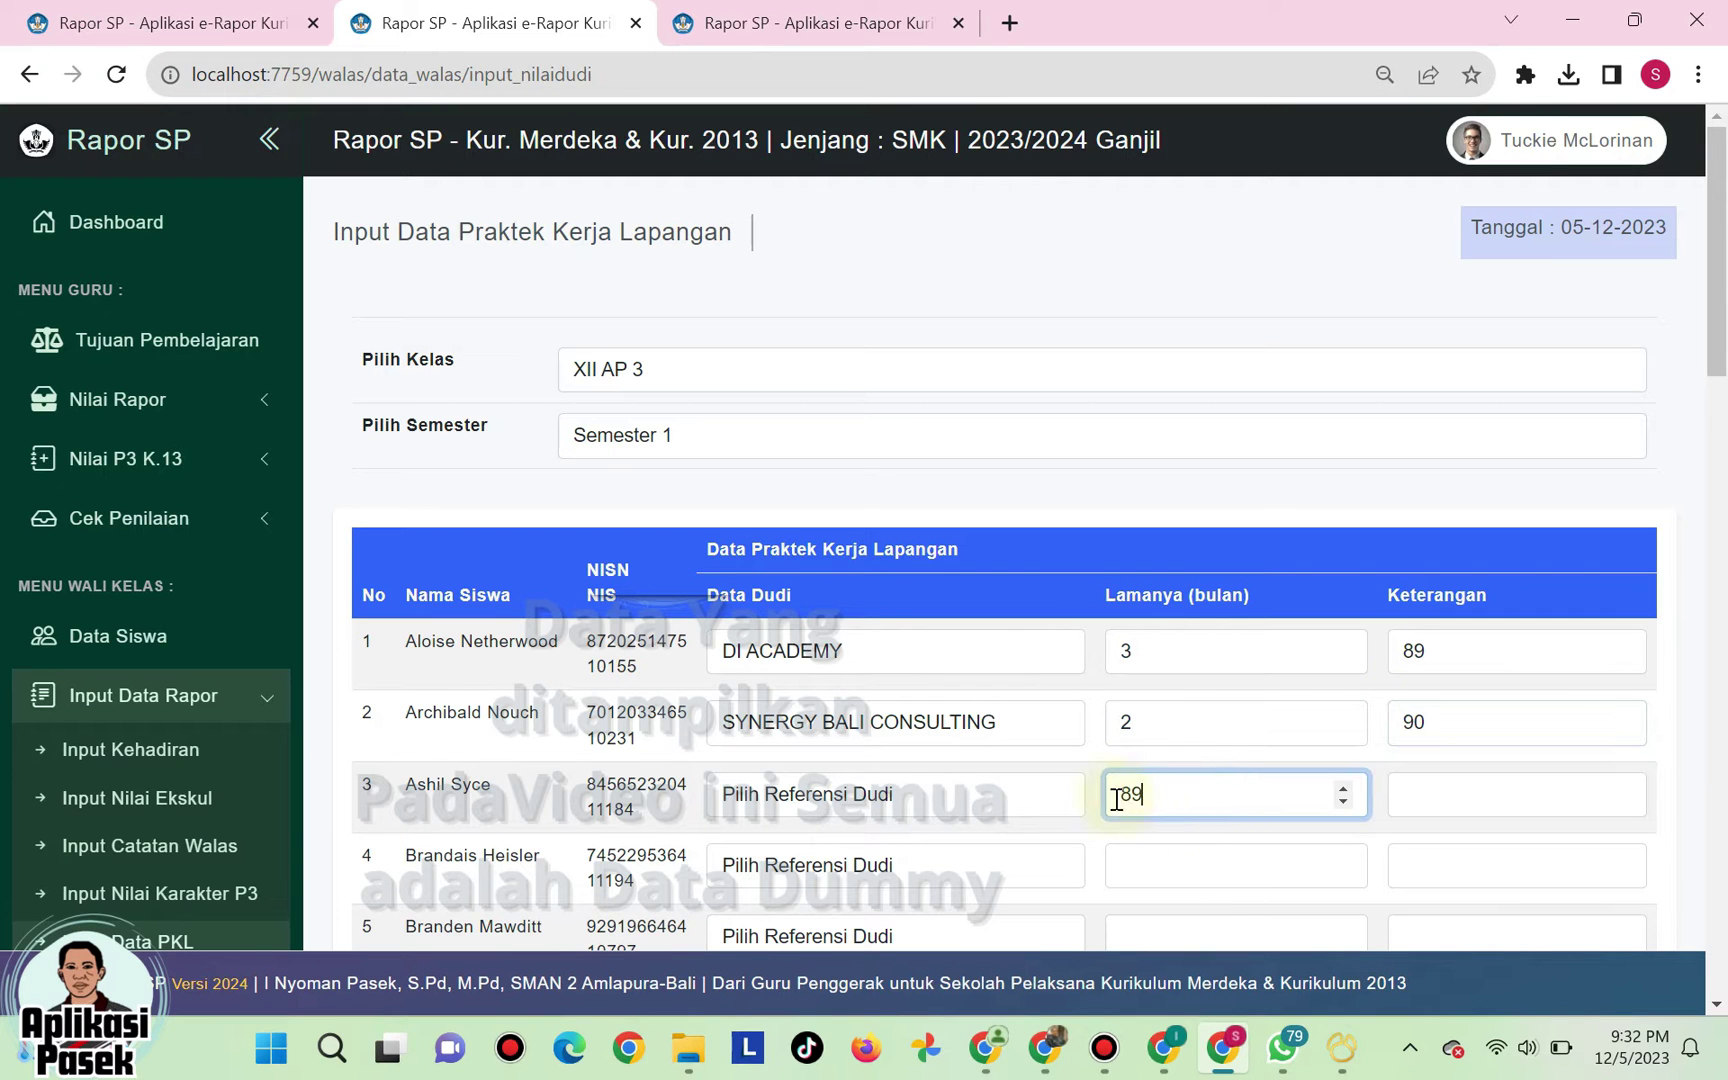
{"action": "left_click_drag", "start_coordinate": [1253, 798], "coordinate": [1071, 805]}
{"action": "type", "text": "2"}
{"action": "left_click", "coordinate": [1060, 800]}
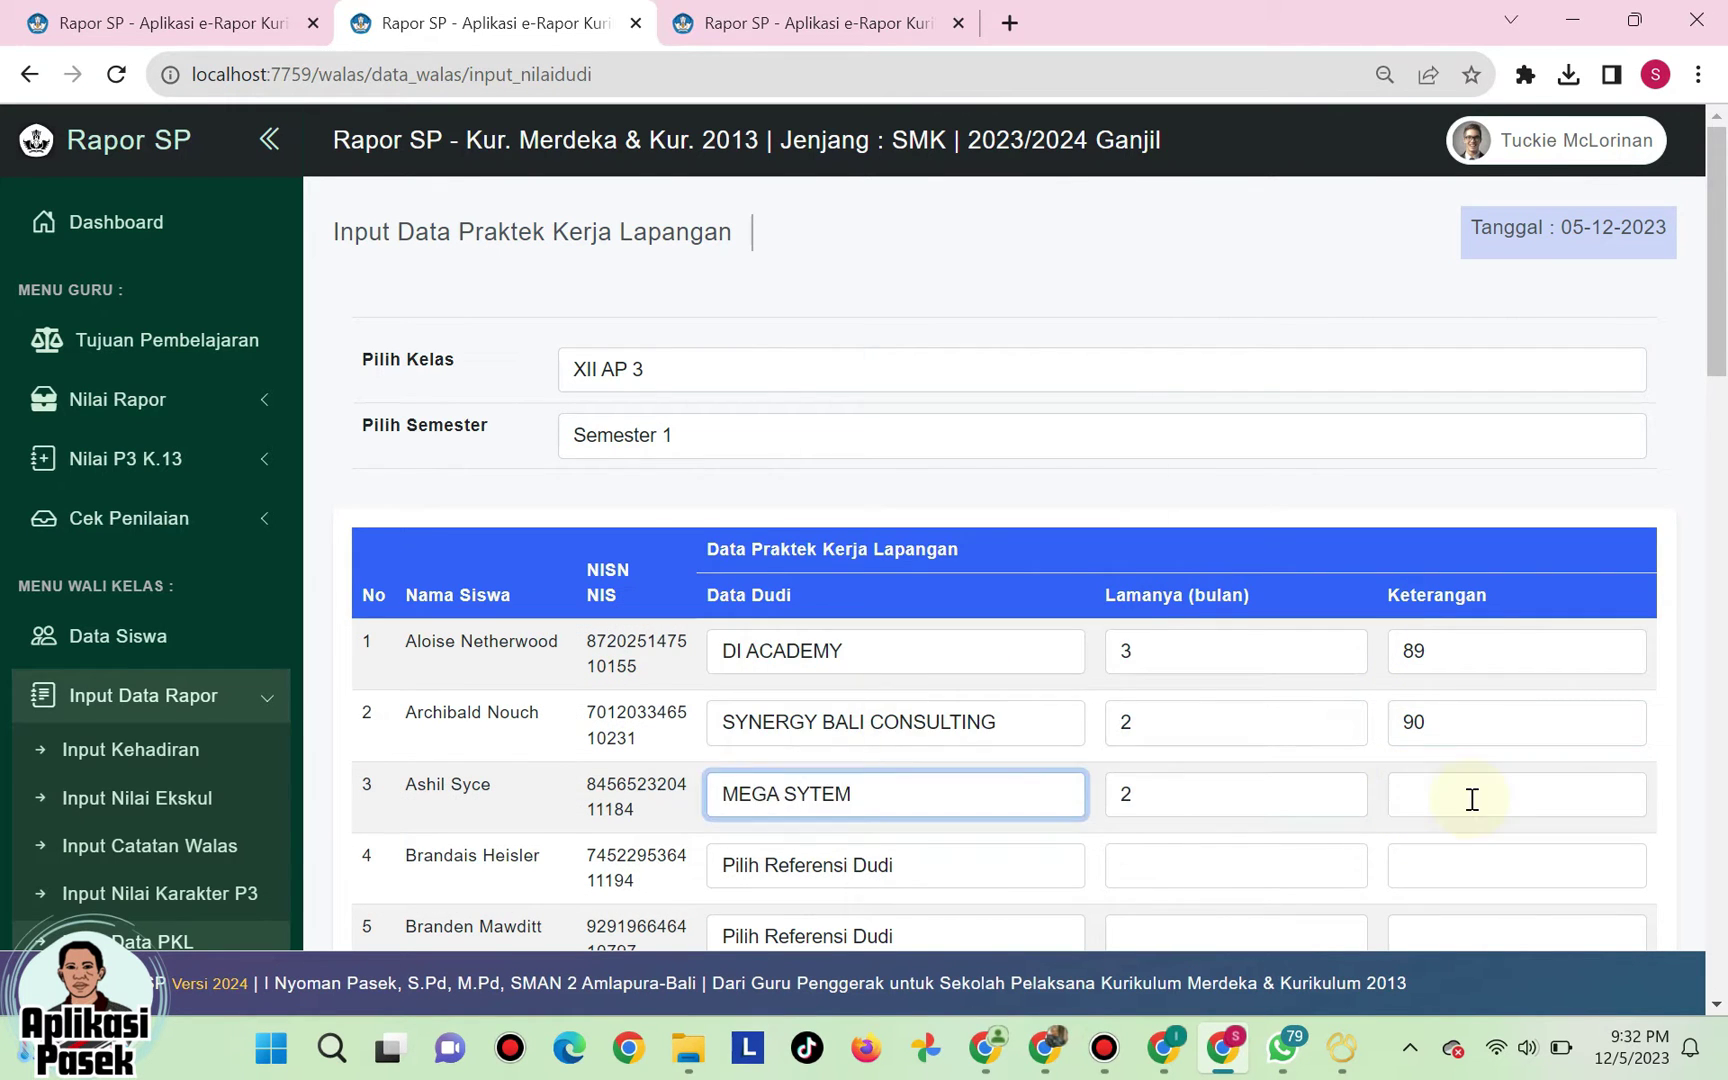
{"action": "scroll", "coordinate": [1472, 800], "scroll_direction": "down", "scroll_amount": 20}
{"action": "left_click", "coordinate": [1574, 814]}
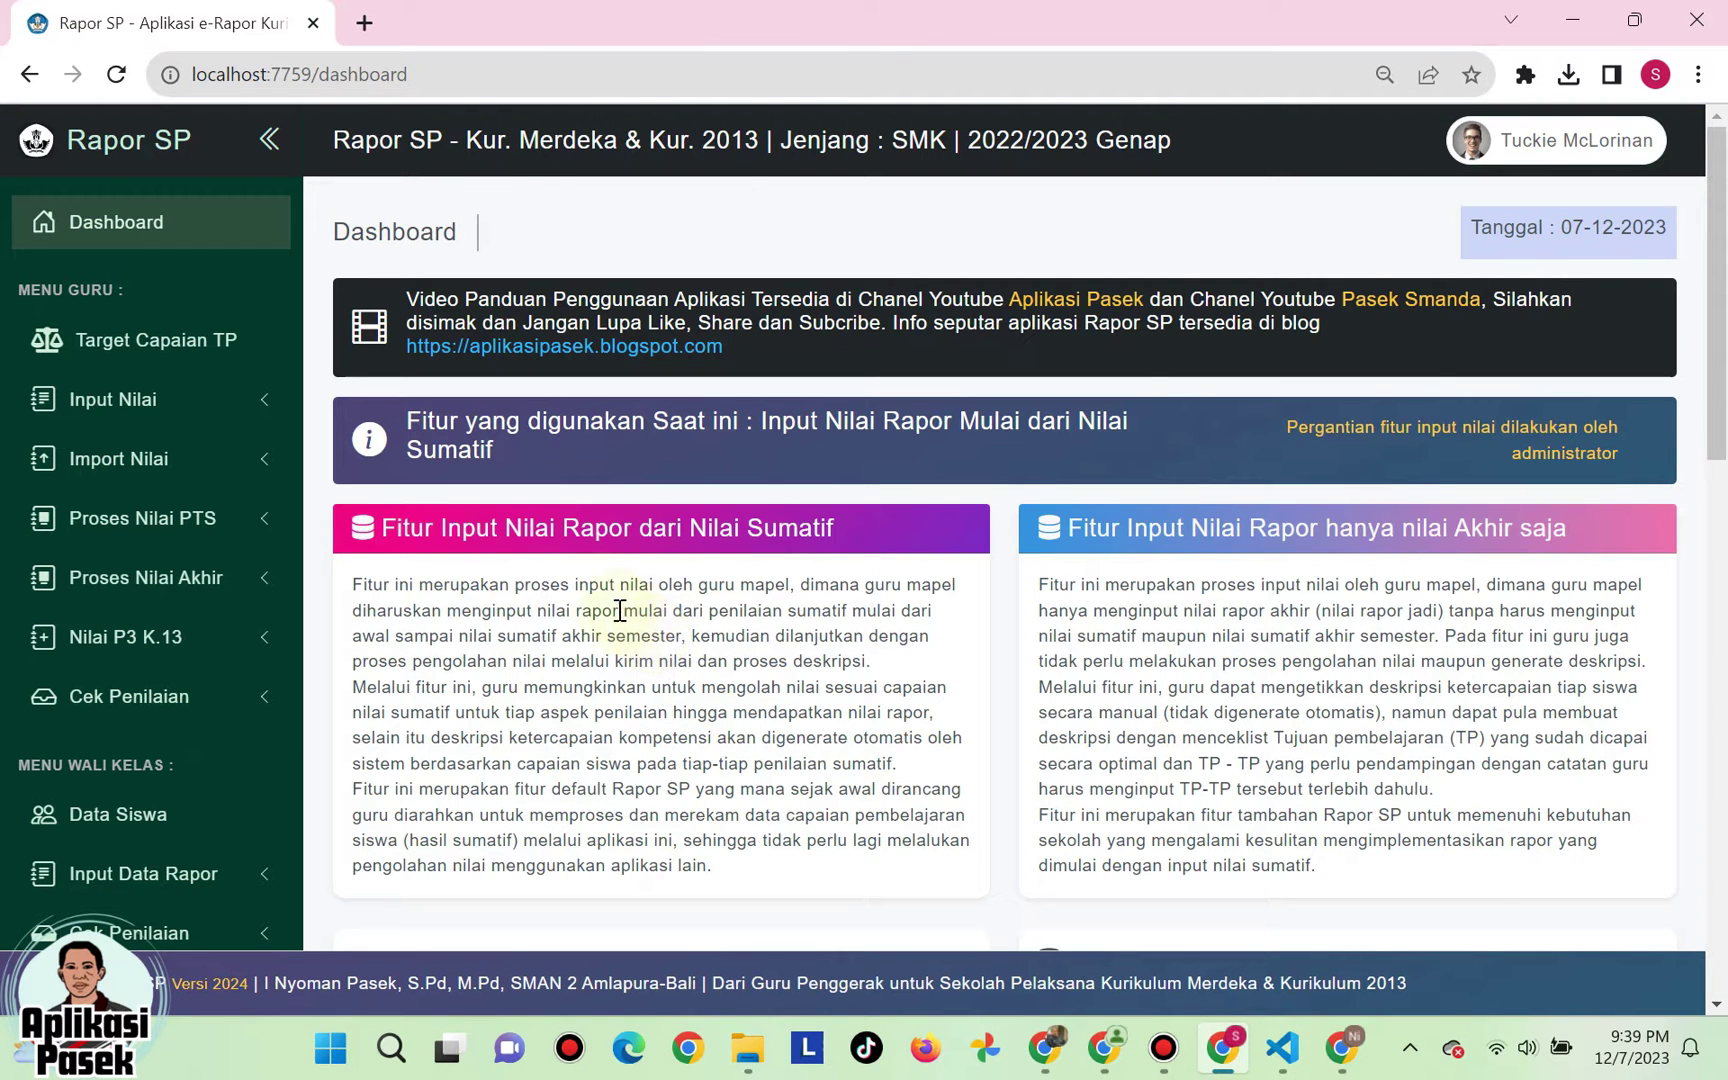
- Expand Data Skill Passport in the sidebar and open Input Skill Passport
{"action": "scroll", "coordinate": [163, 510], "scroll_direction": "down", "scroll_amount": 2}
{"action": "scroll", "coordinate": [279, 552], "scroll_direction": "down", "scroll_amount": 2}
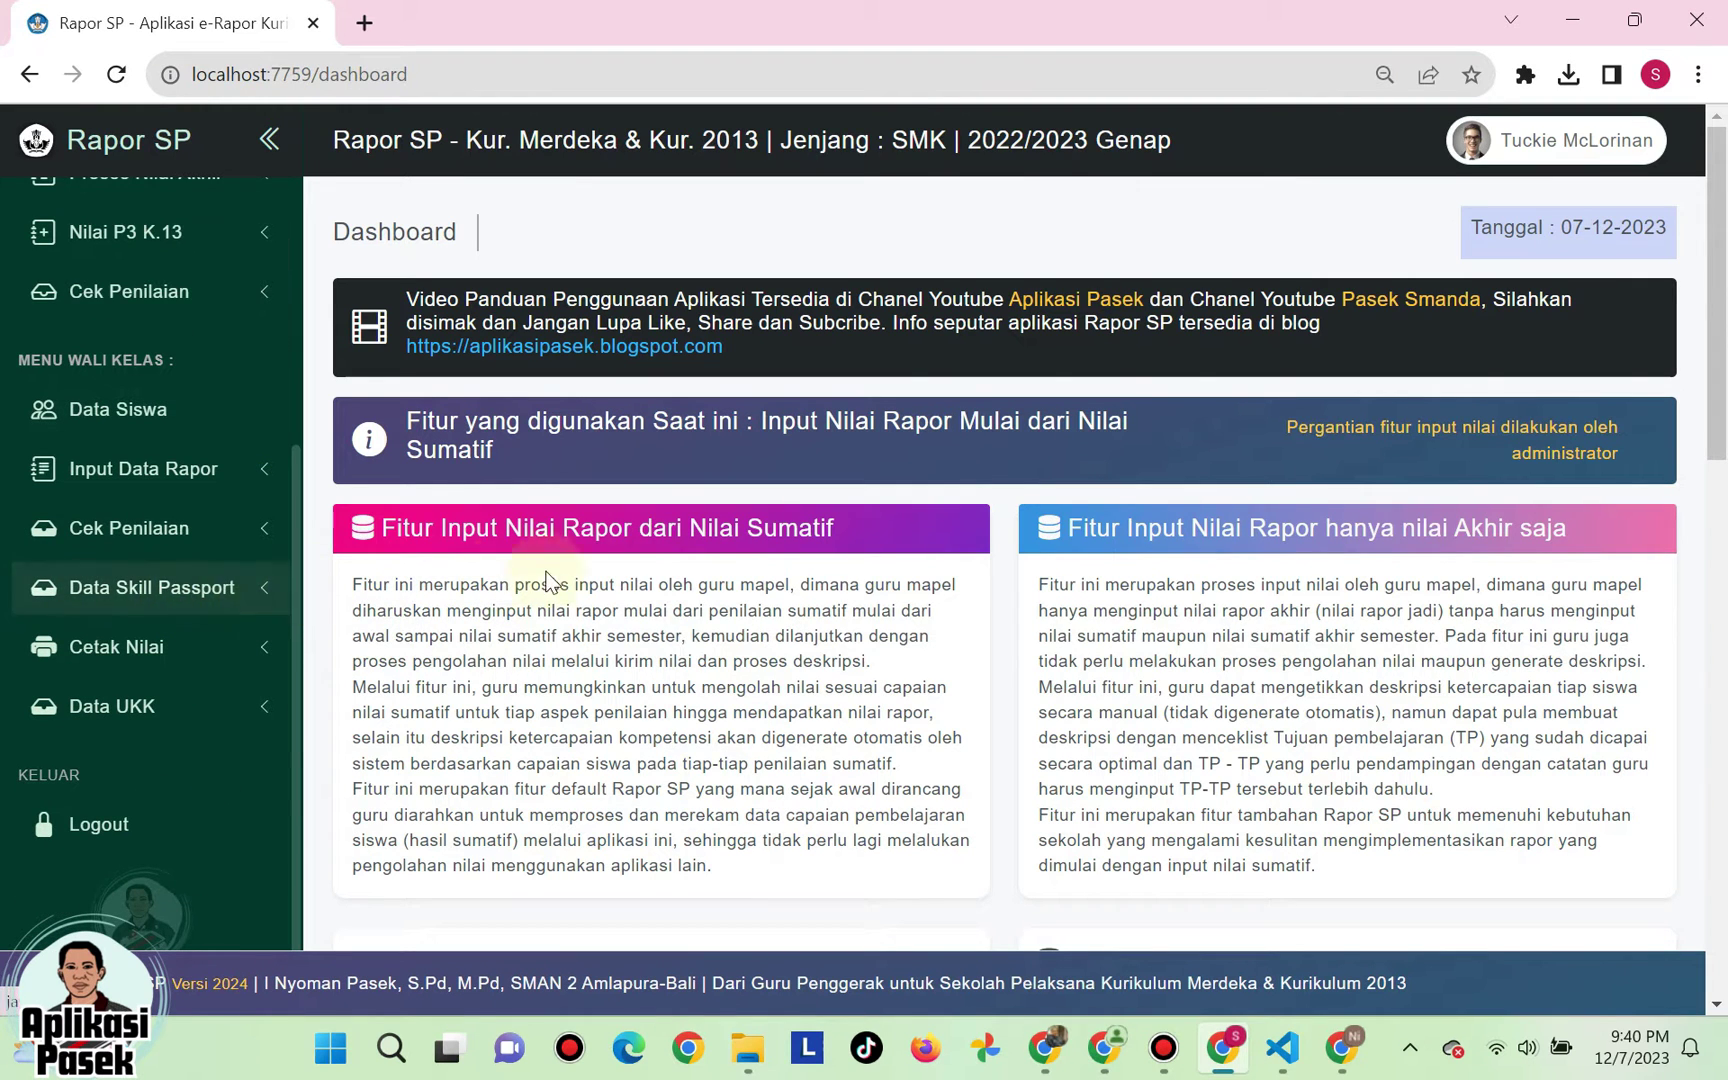
{"action": "left_click", "coordinate": [177, 598]}
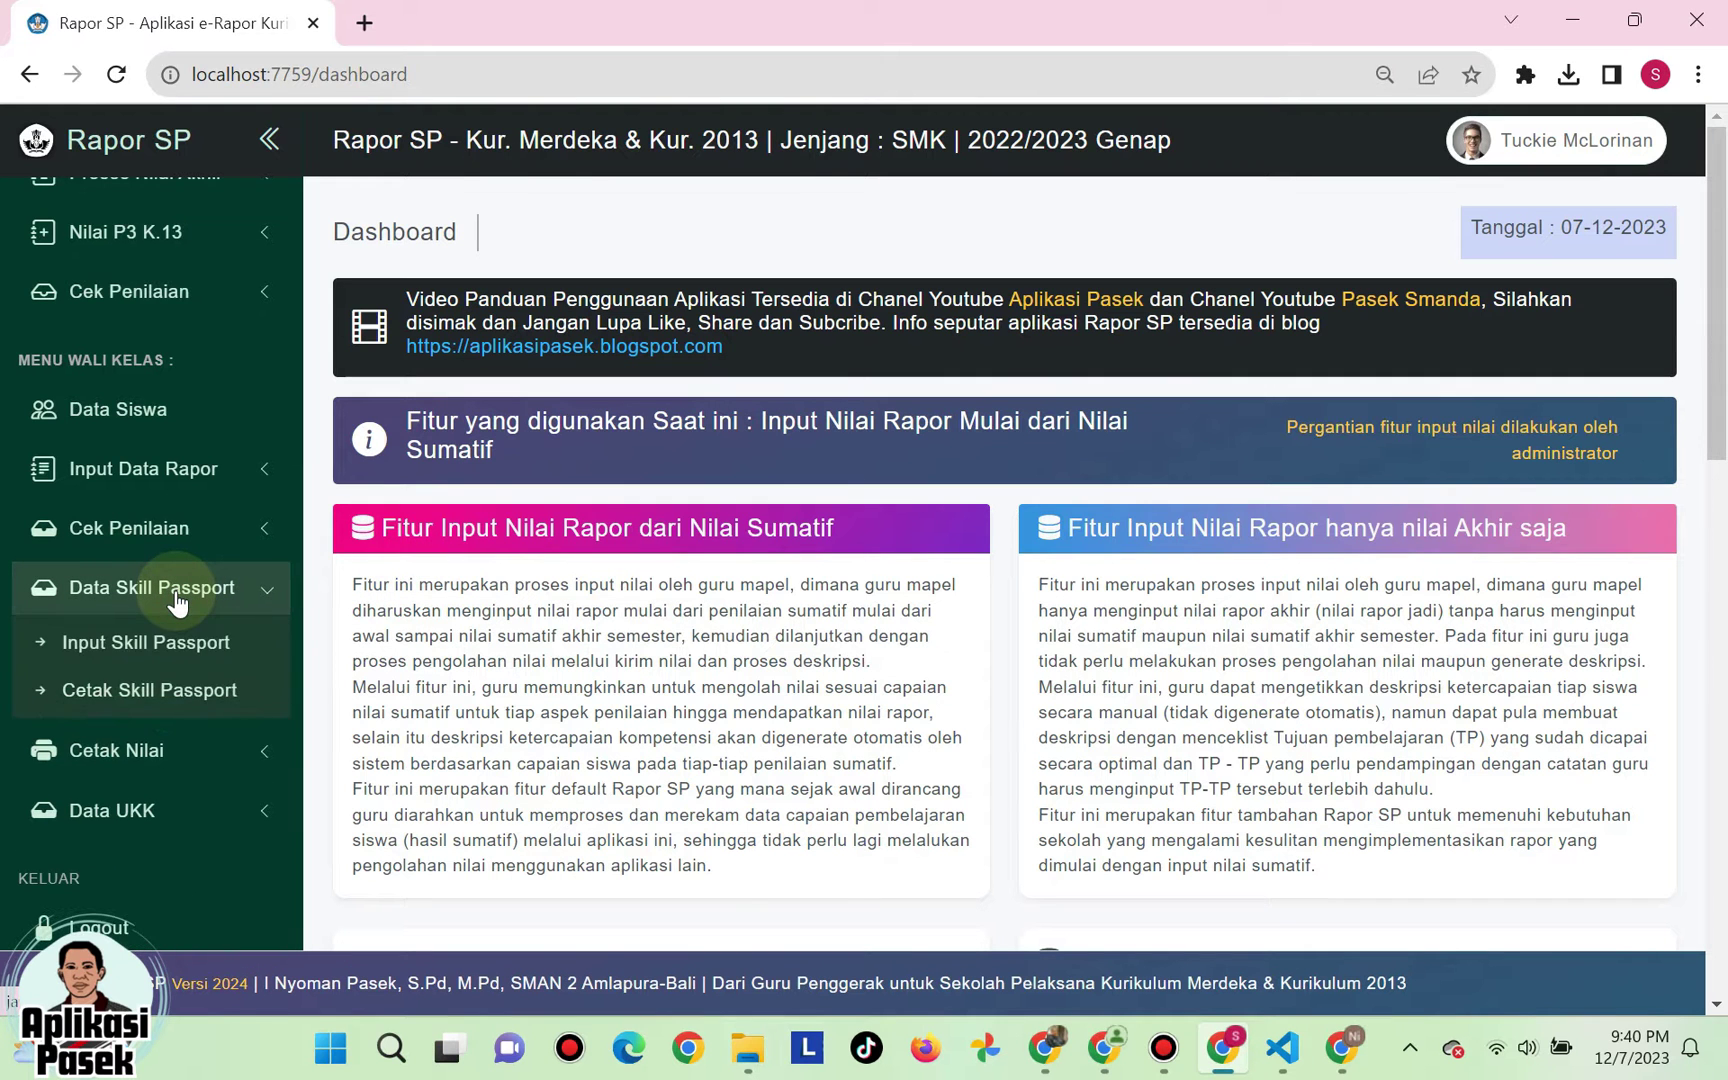
{"action": "left_click", "coordinate": [143, 657]}
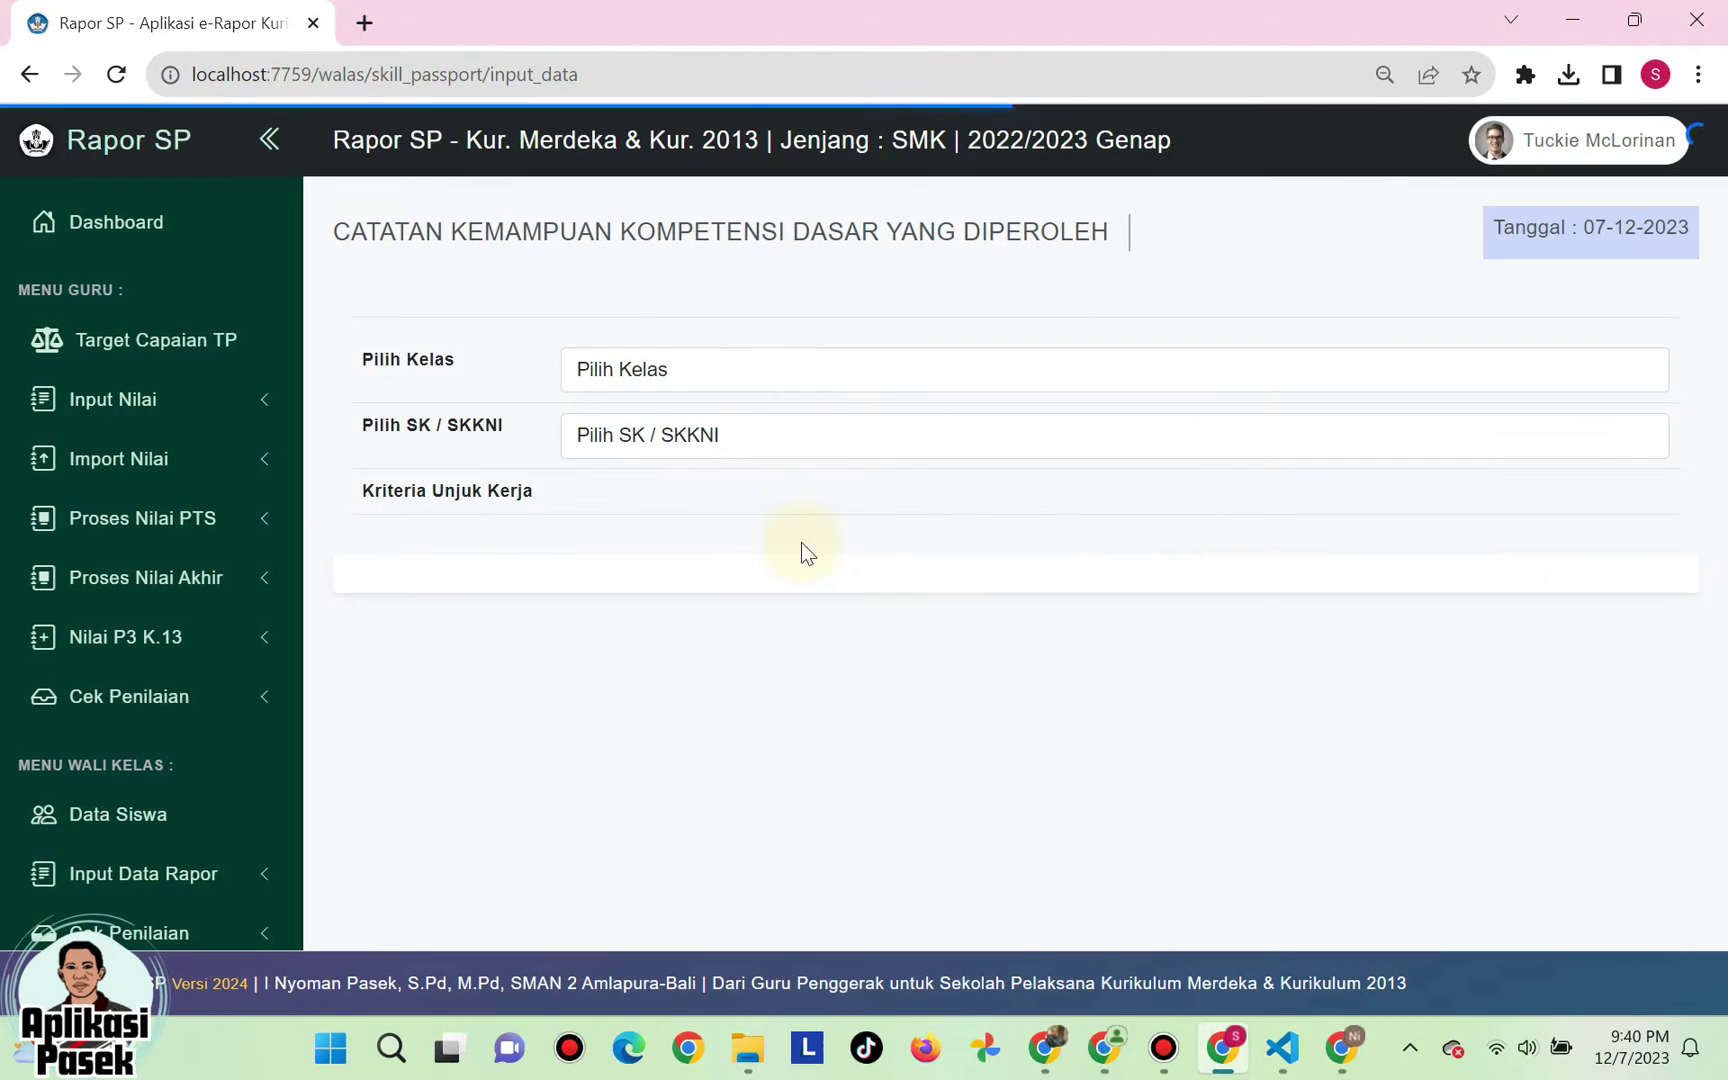
- Choose class XI AP 3 and competency D1.HOT.CL1.06
{"action": "left_click", "coordinate": [693, 364]}
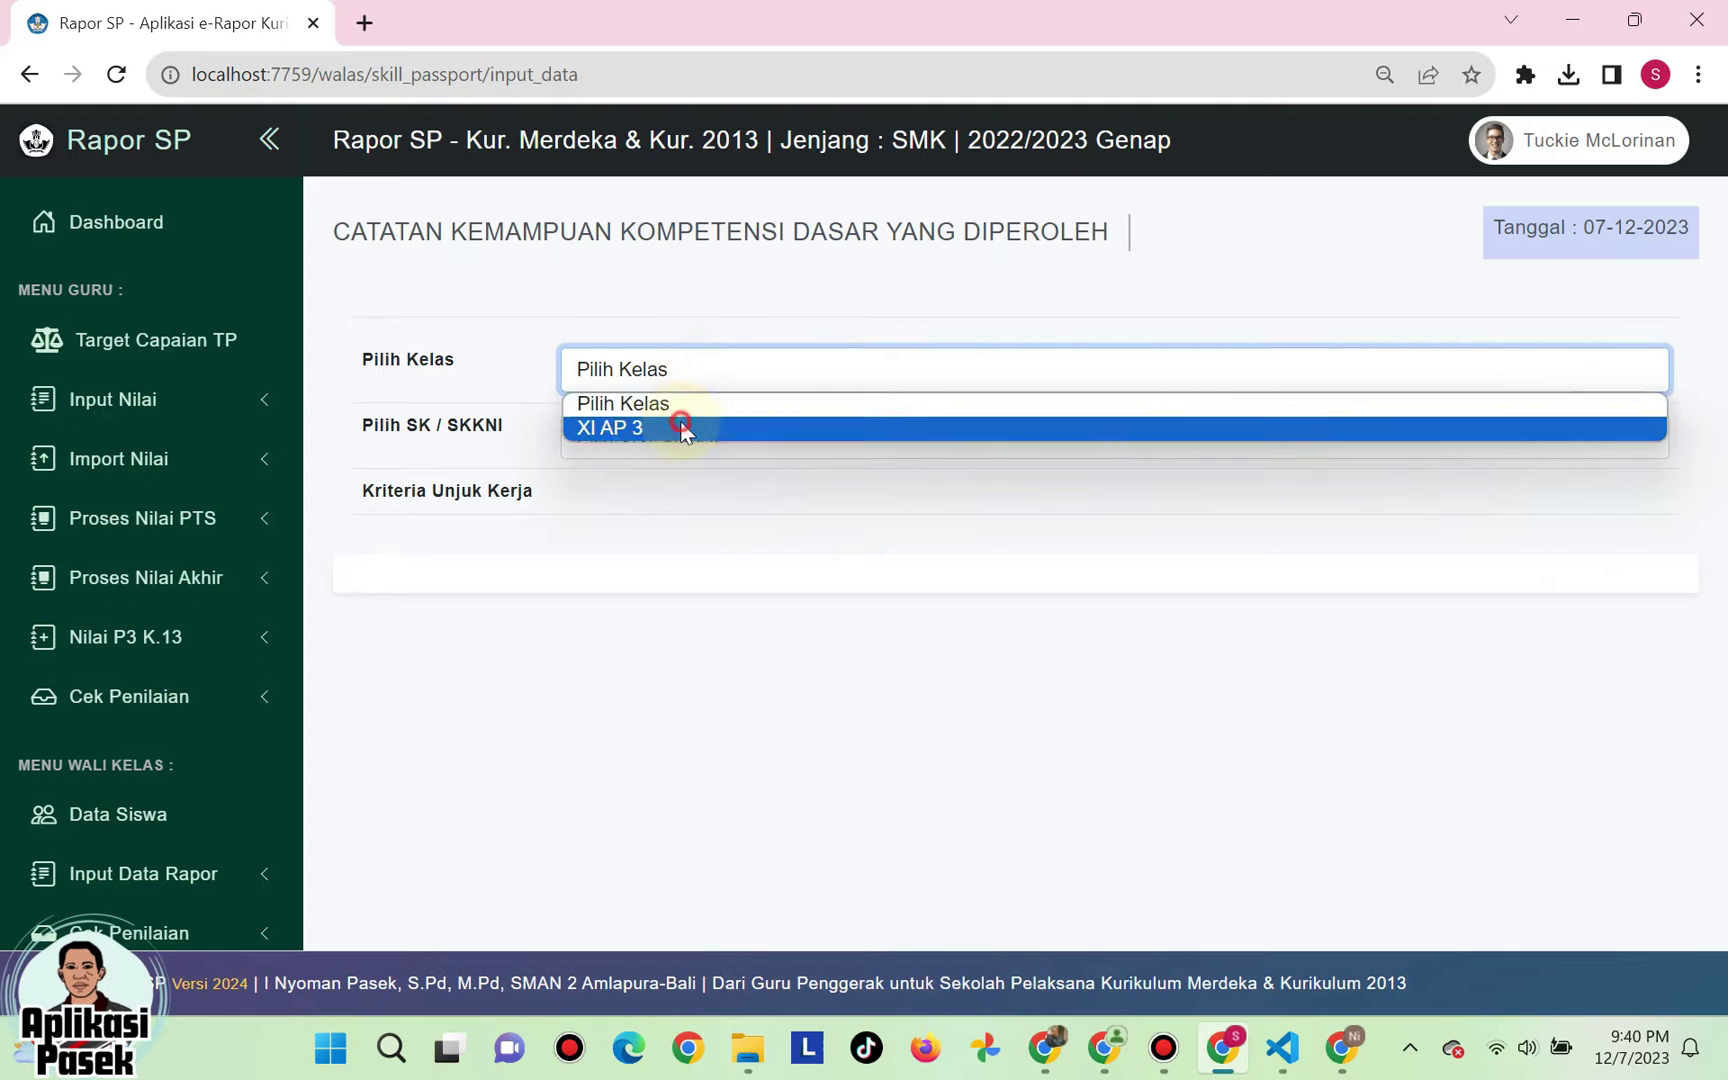
{"action": "left_click", "coordinate": [679, 424]}
{"action": "left_click", "coordinate": [660, 437]}
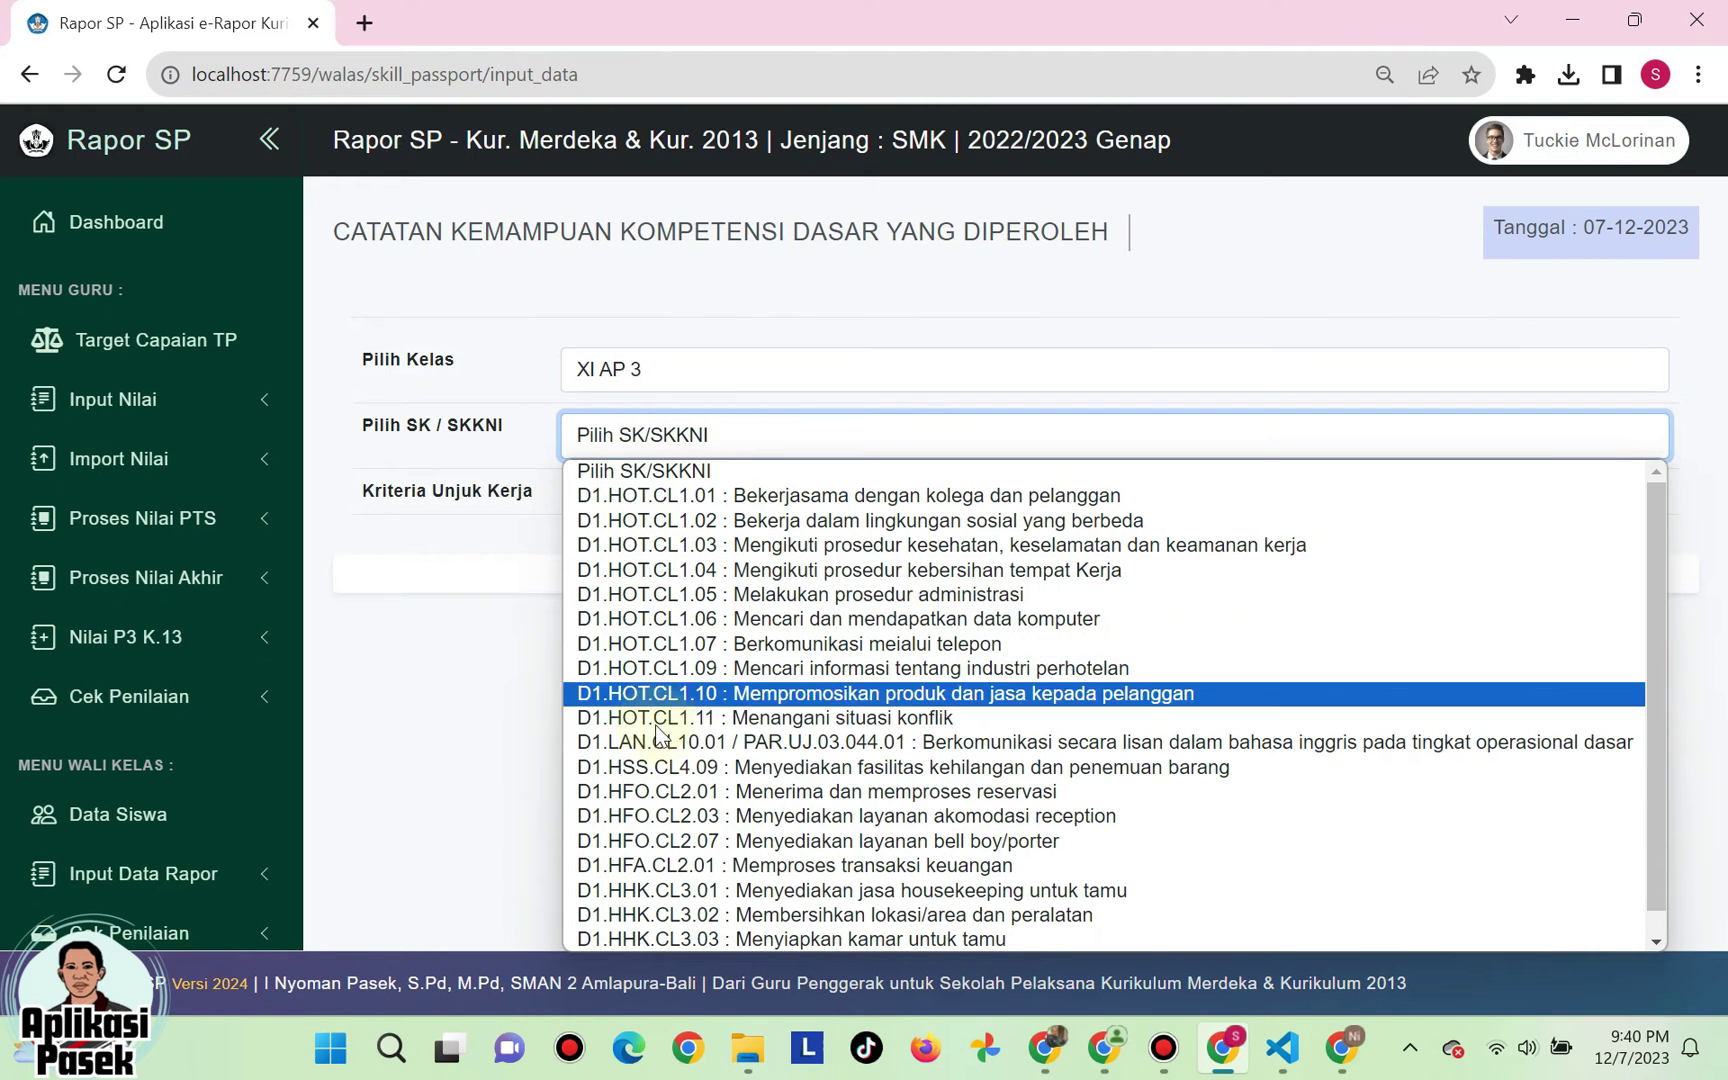
{"action": "left_click", "coordinate": [668, 645]}
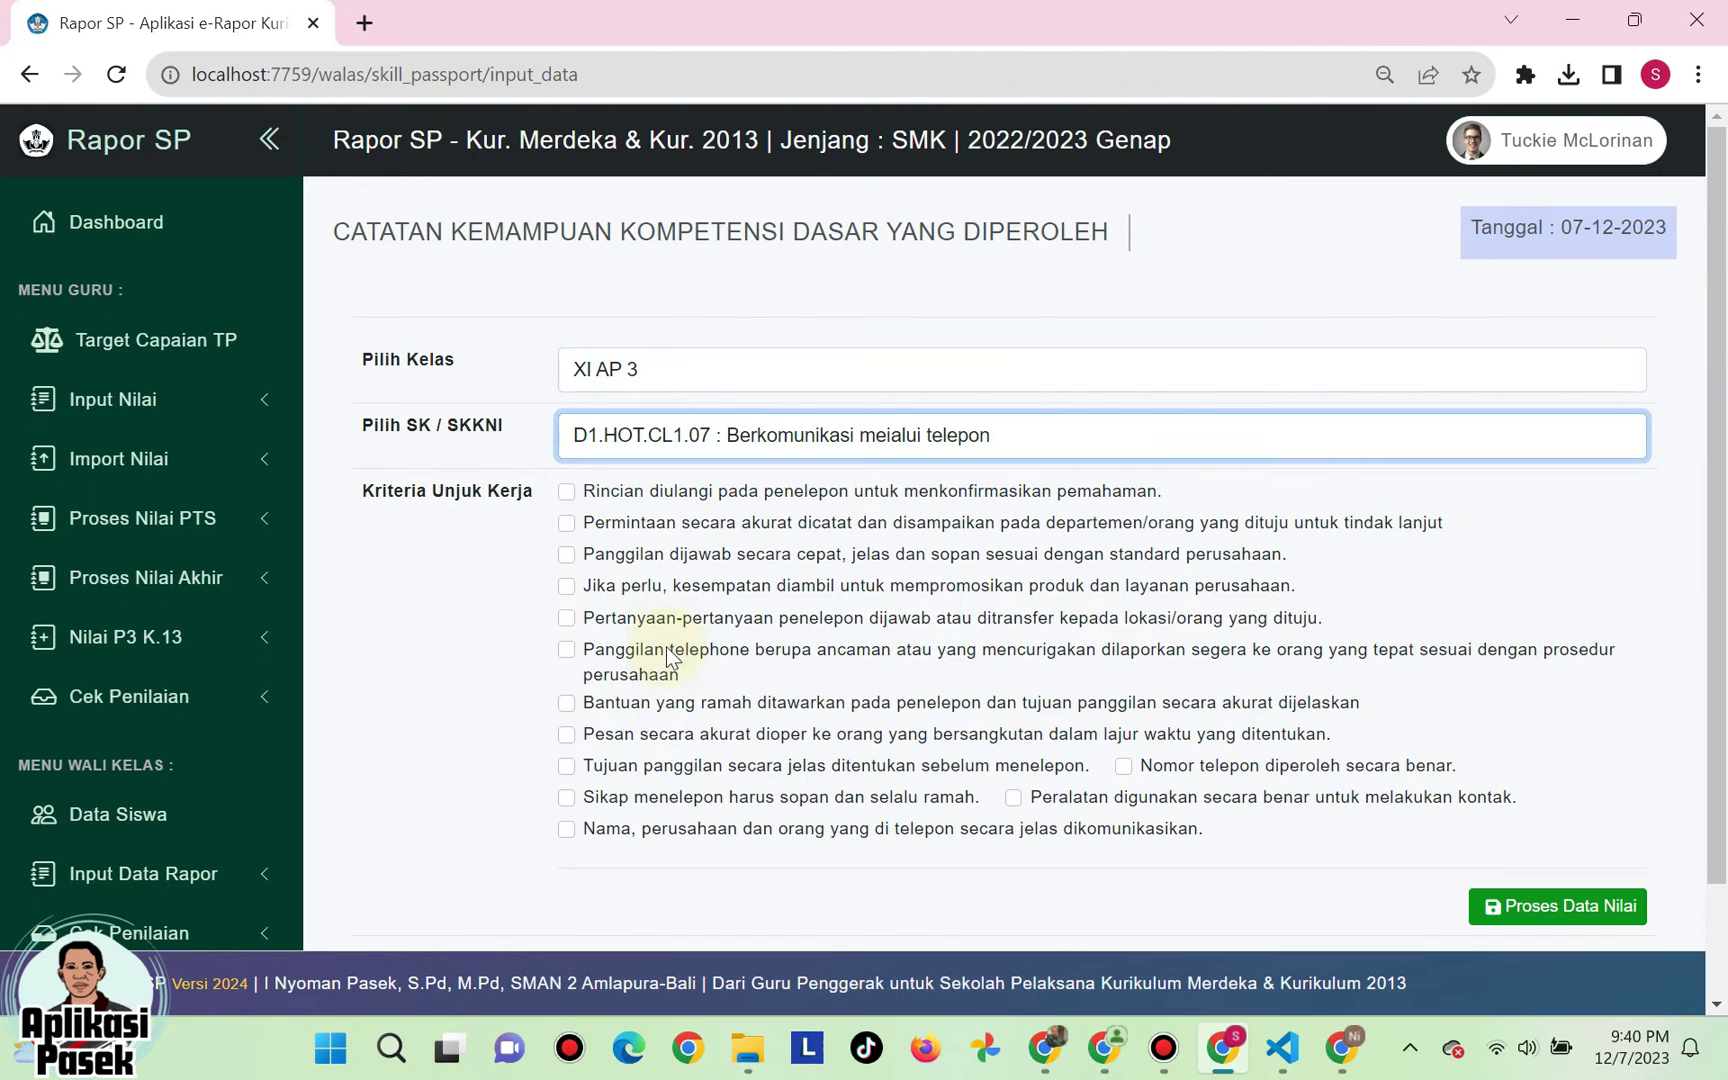
{"action": "left_click", "coordinate": [760, 437]}
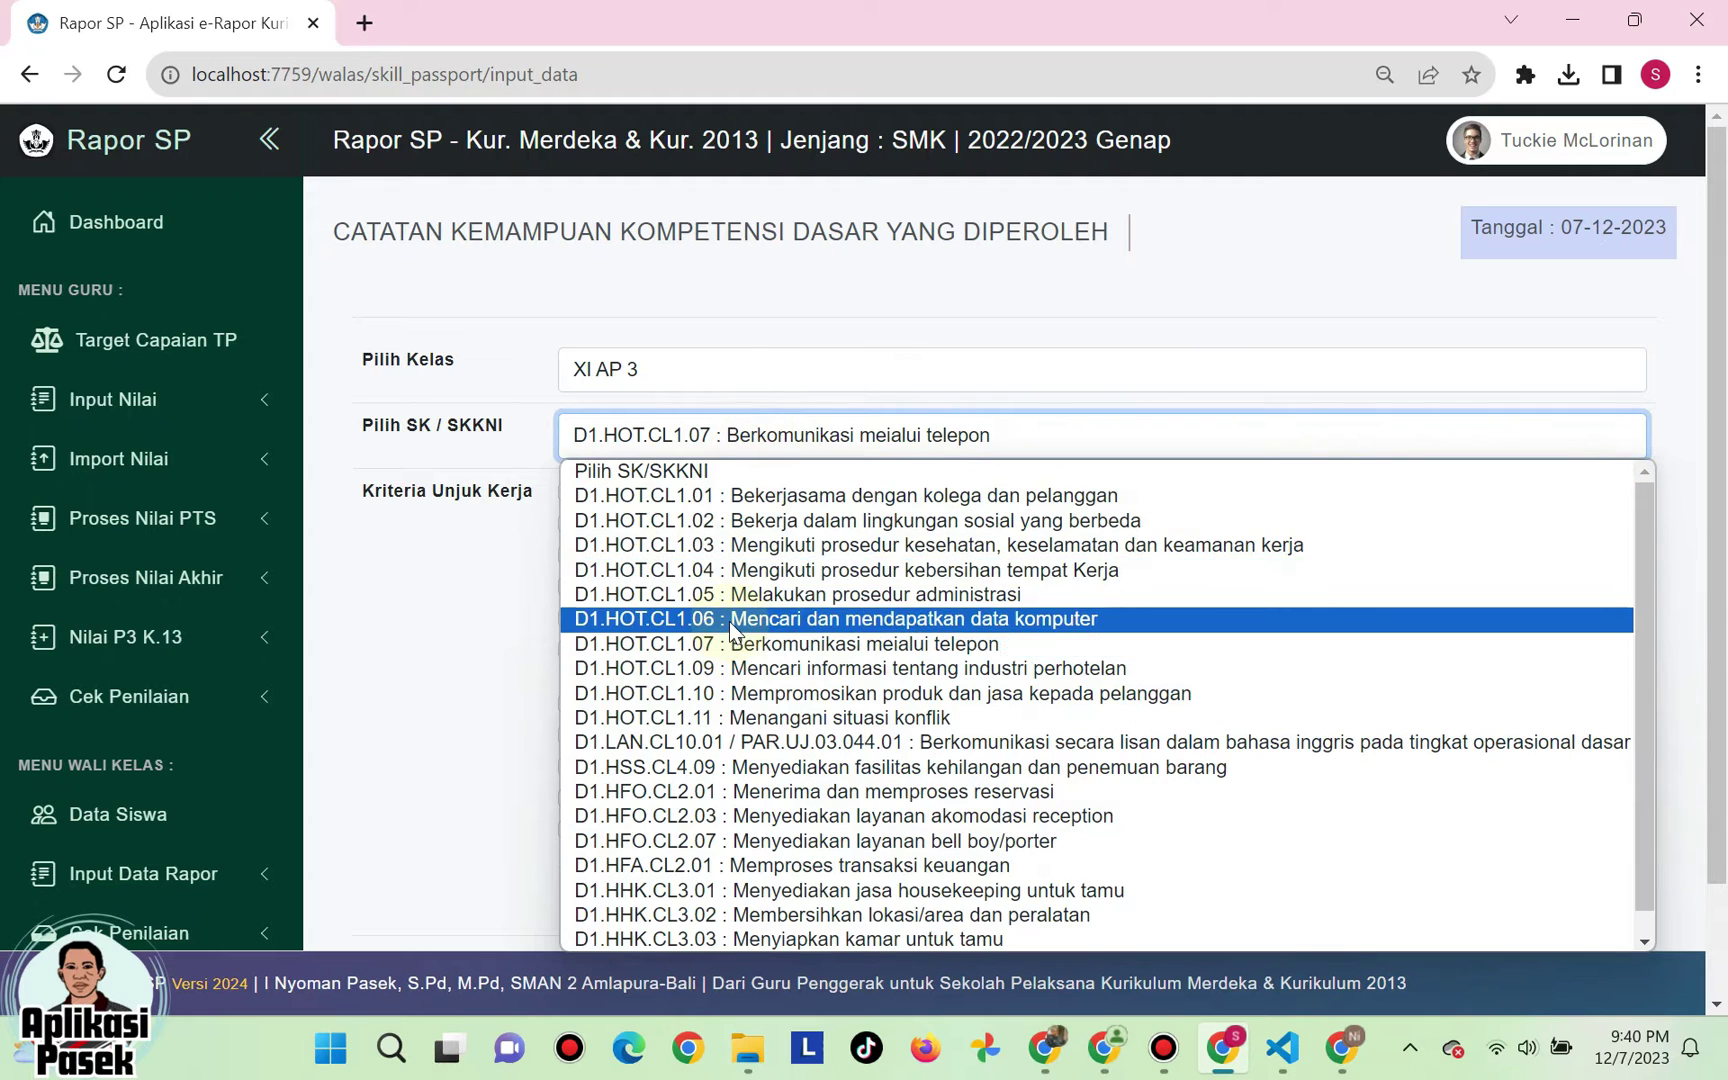
{"action": "left_click", "coordinate": [731, 618]}
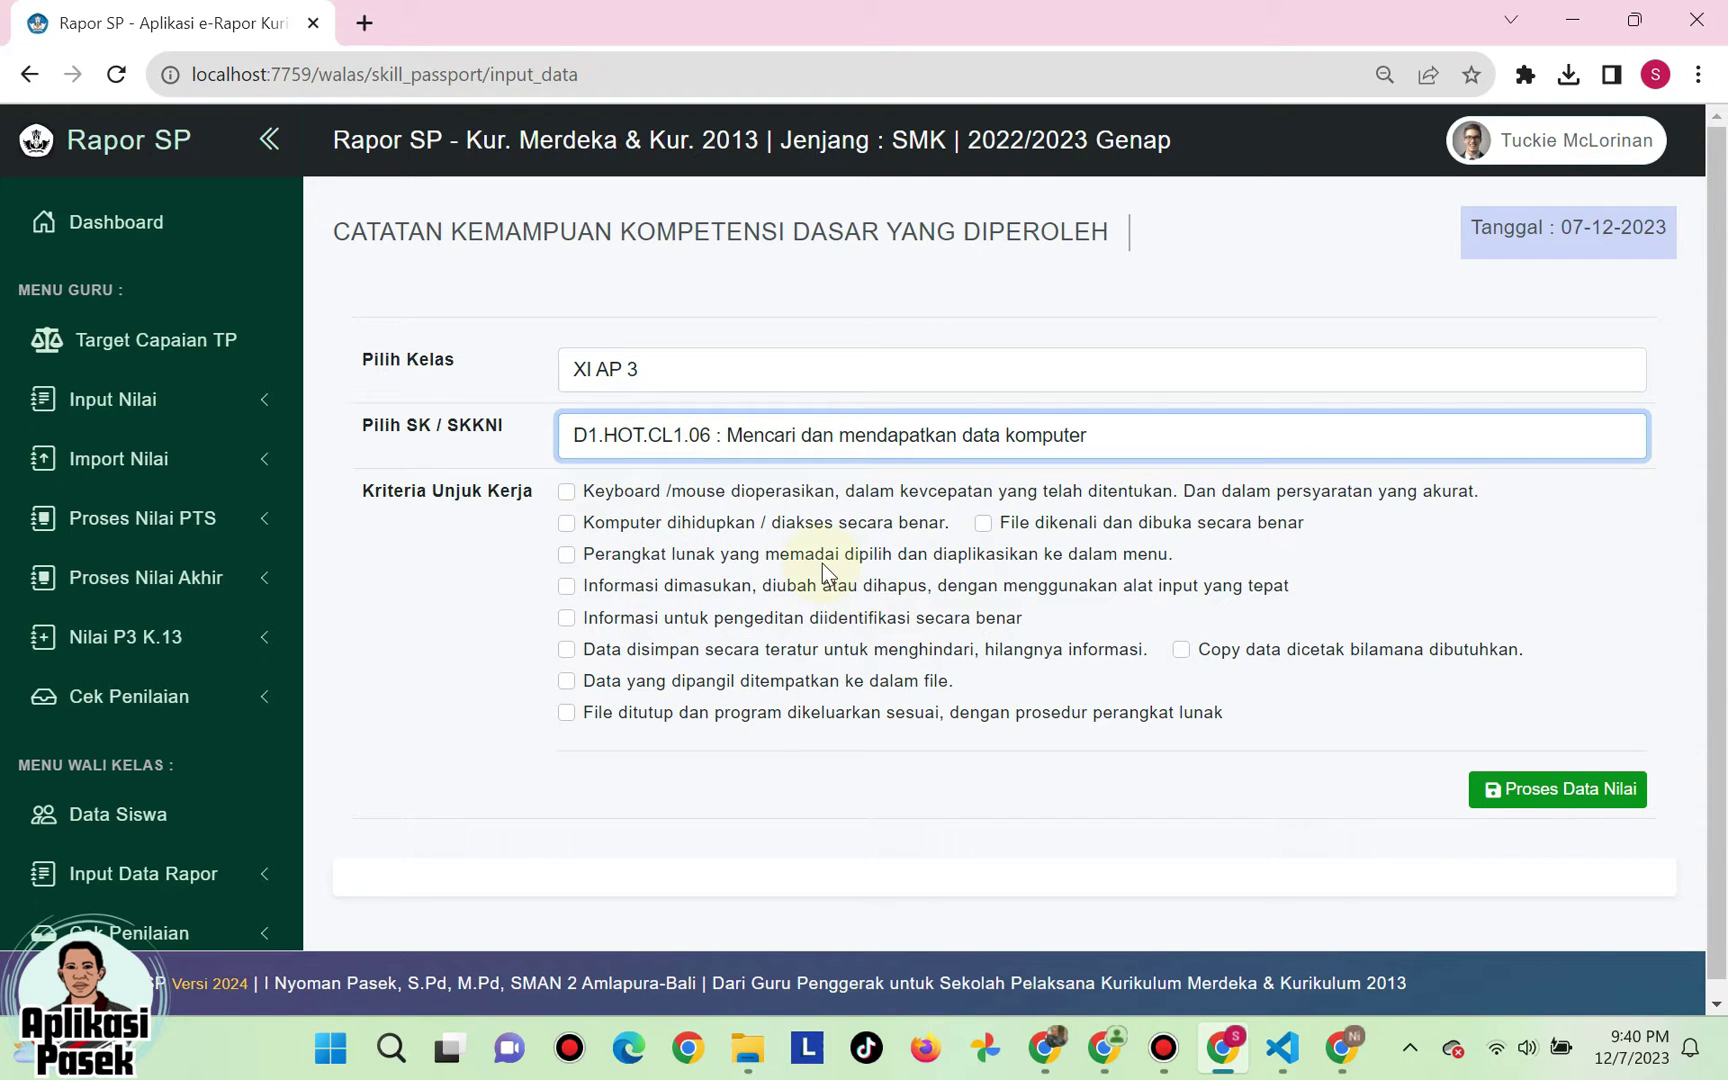
- Tick seven achieved performance criteria and run Proses Data Nilai
{"action": "left_click", "coordinate": [567, 491]}
{"action": "left_click", "coordinate": [567, 522]}
{"action": "left_click", "coordinate": [567, 554]}
{"action": "left_click", "coordinate": [983, 523]}
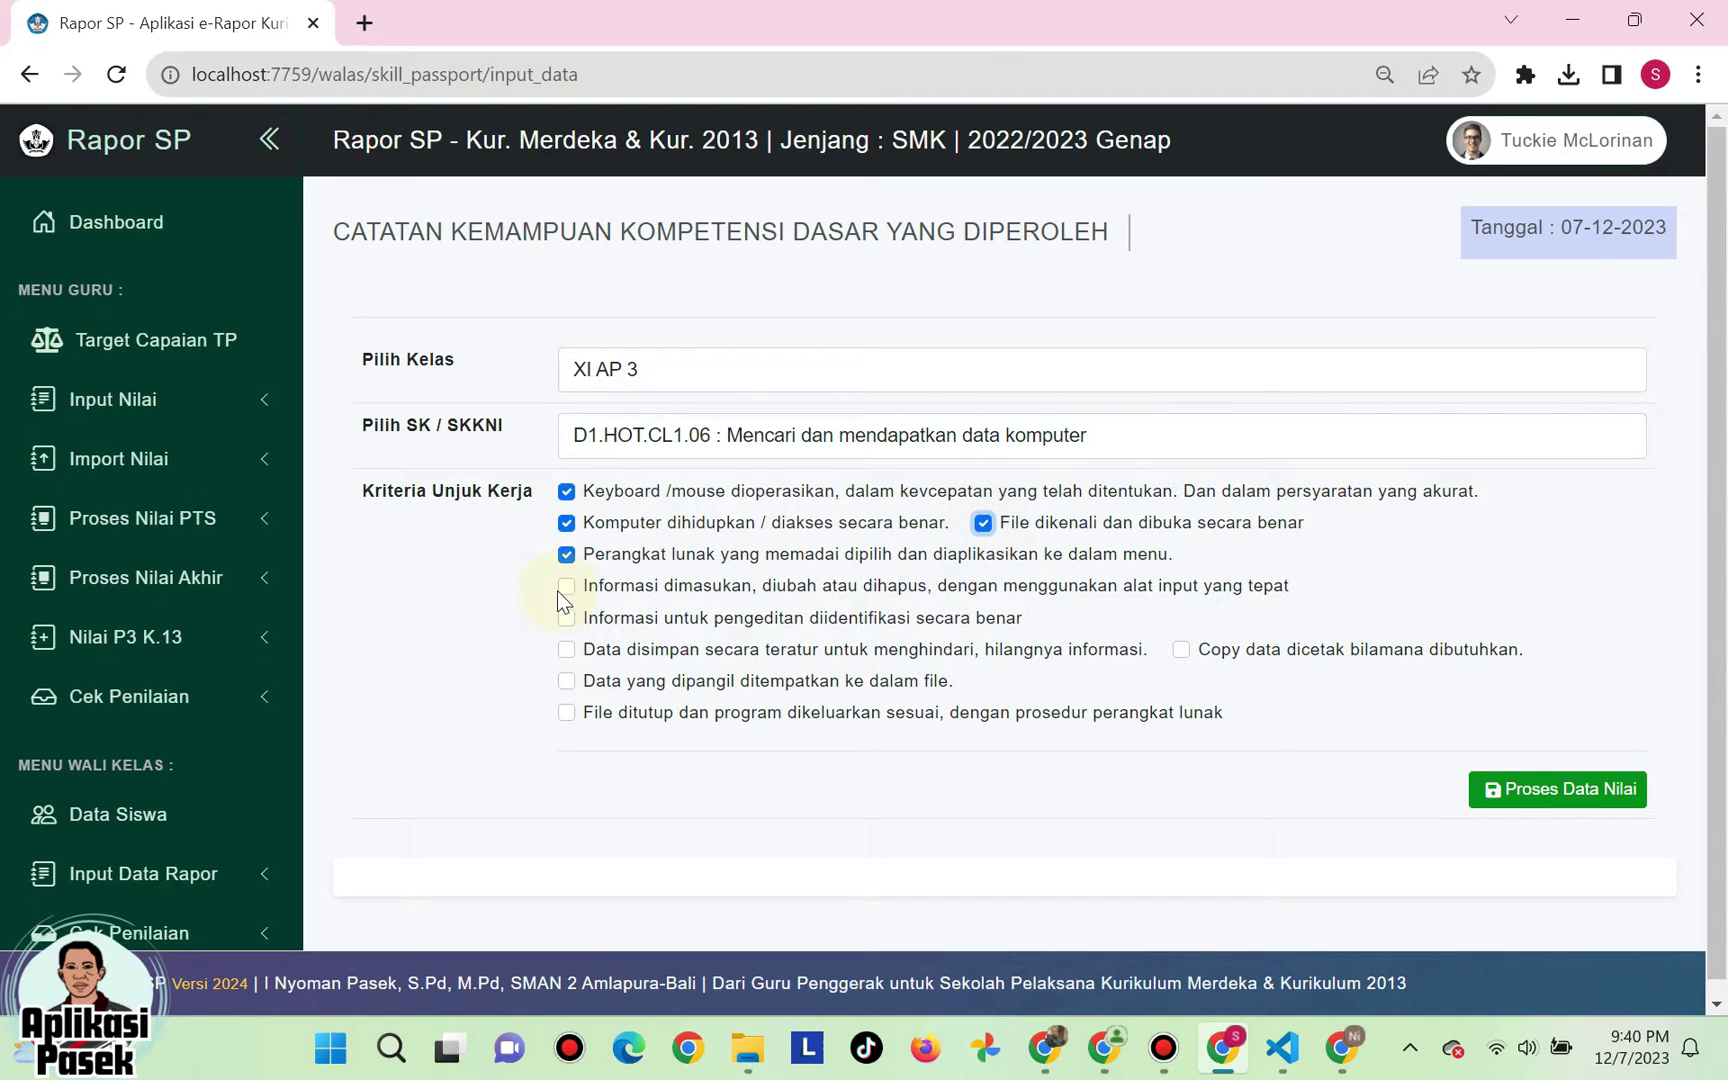
{"action": "left_click", "coordinate": [567, 618]}
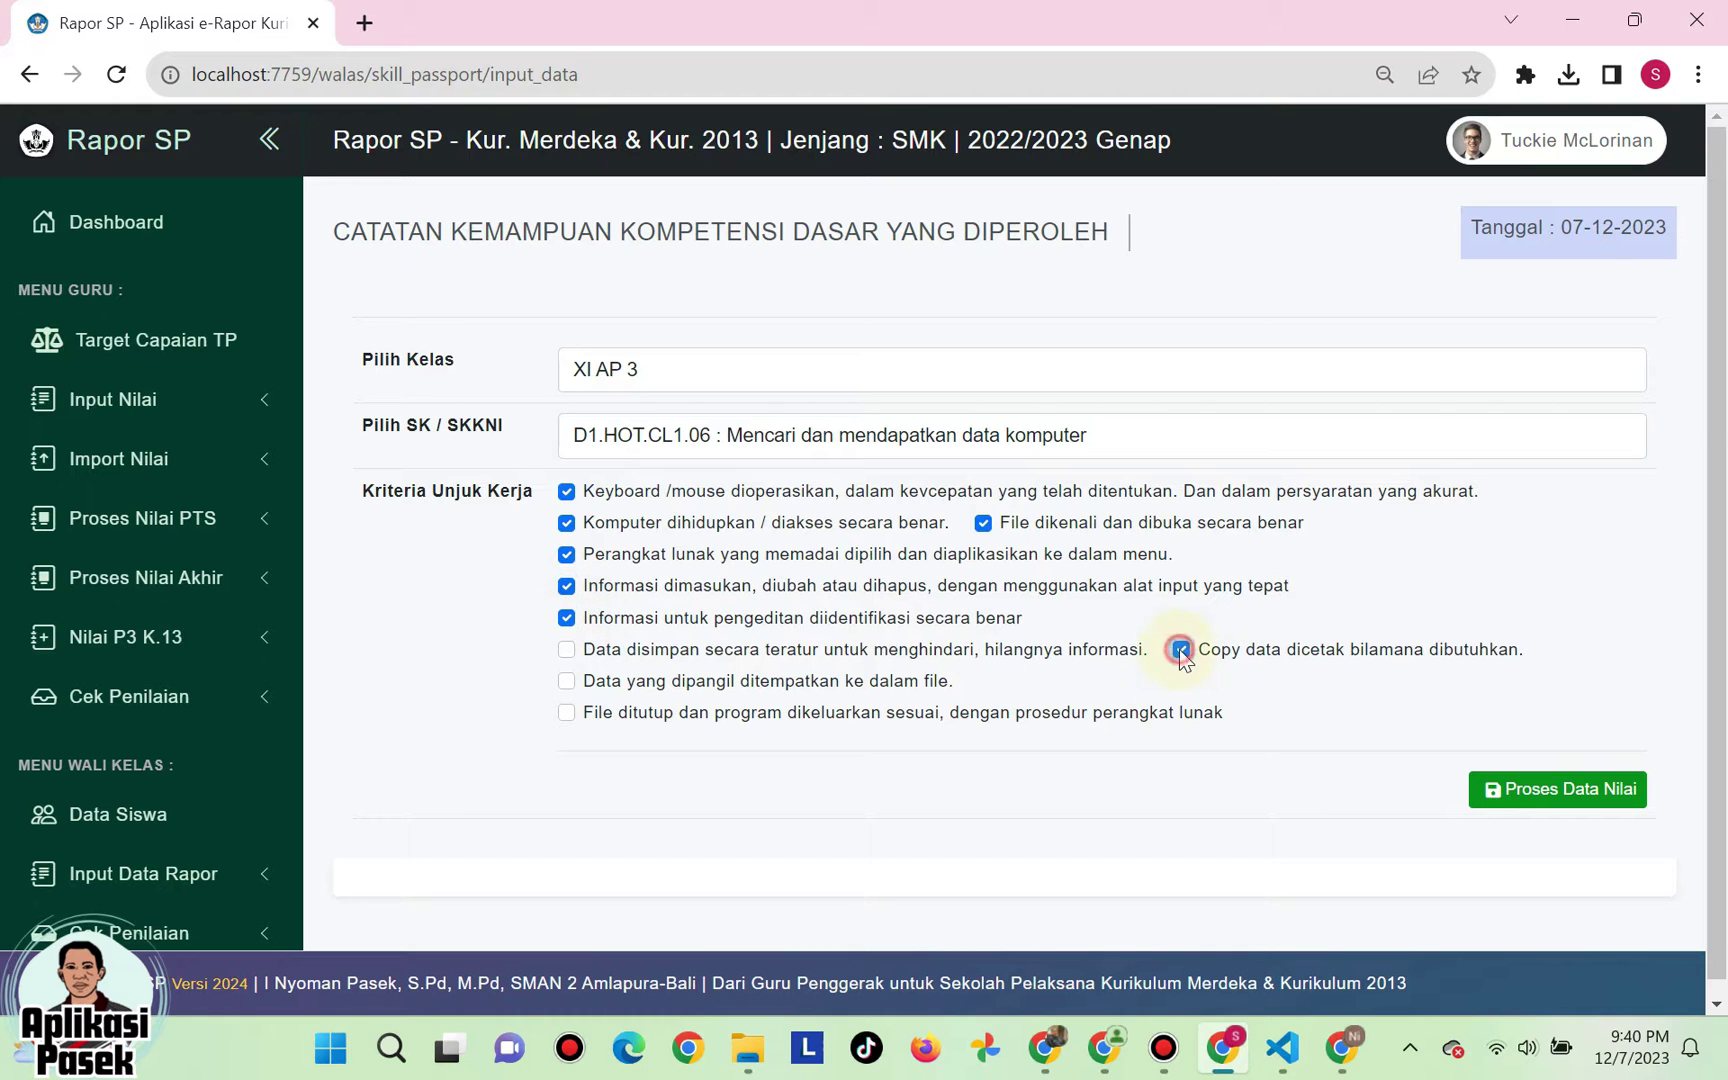
{"action": "left_click", "coordinate": [566, 712]}
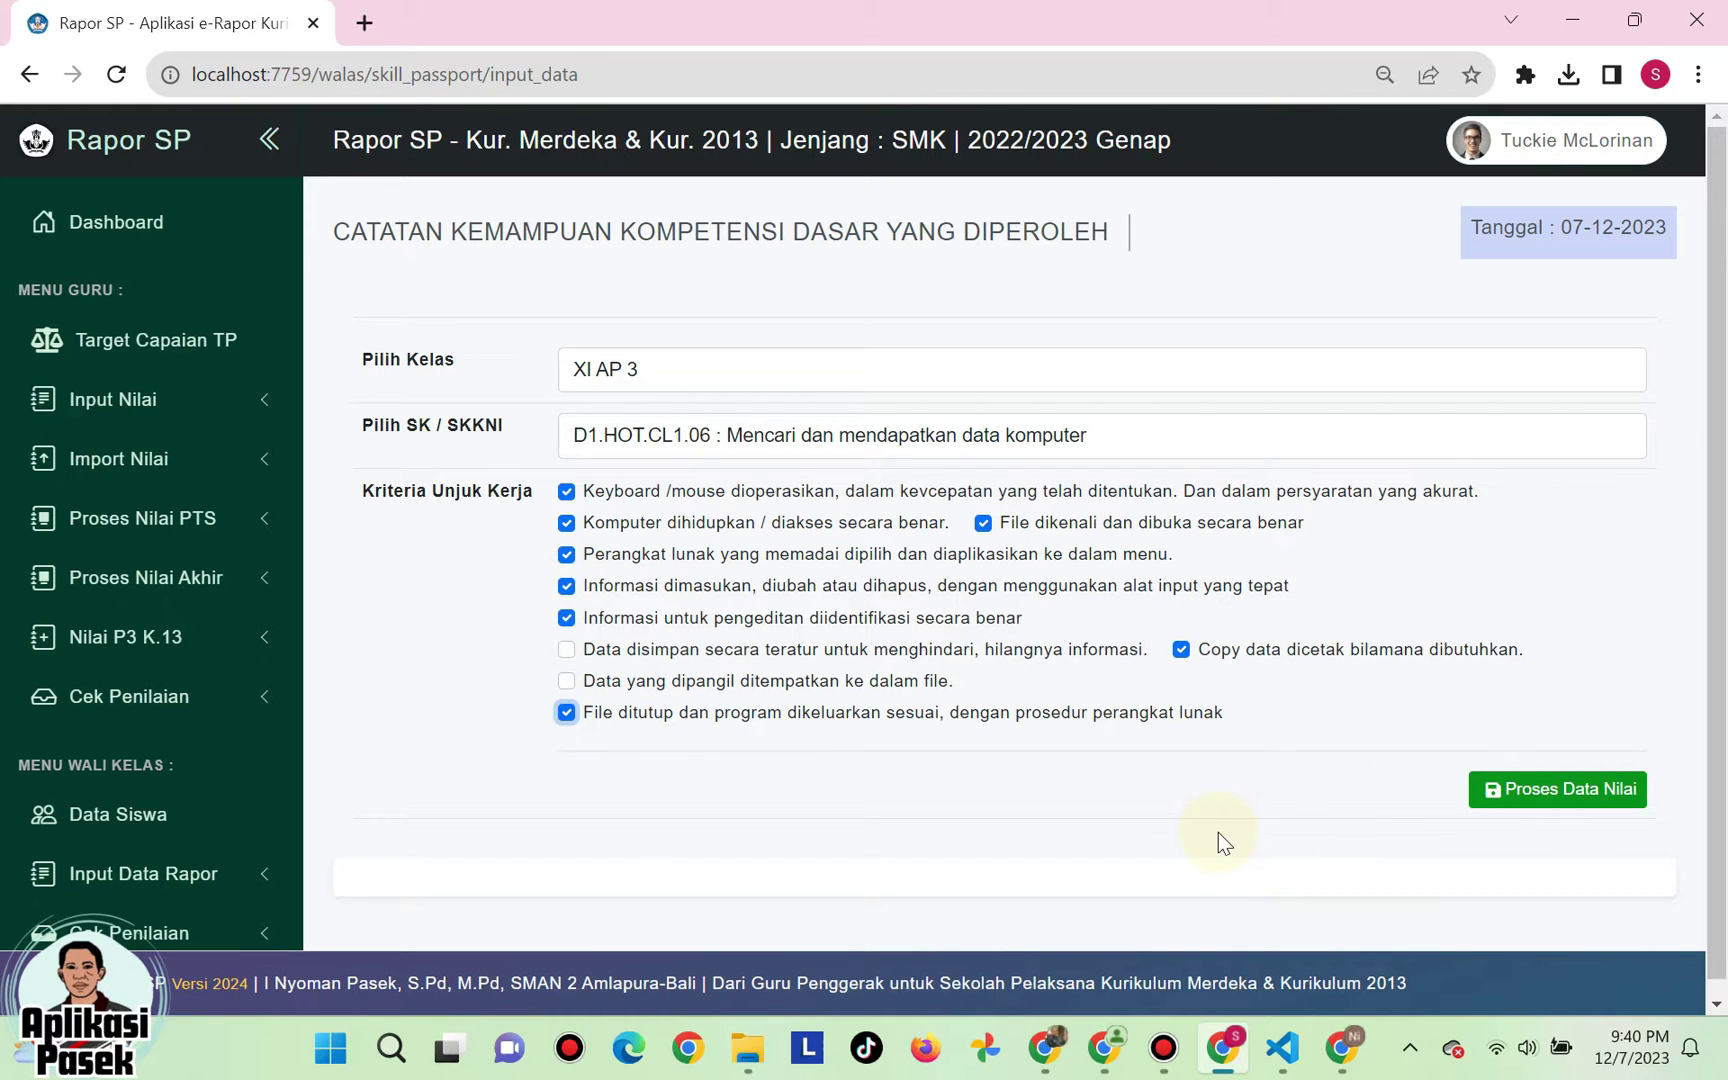
{"action": "left_click", "coordinate": [567, 618]}
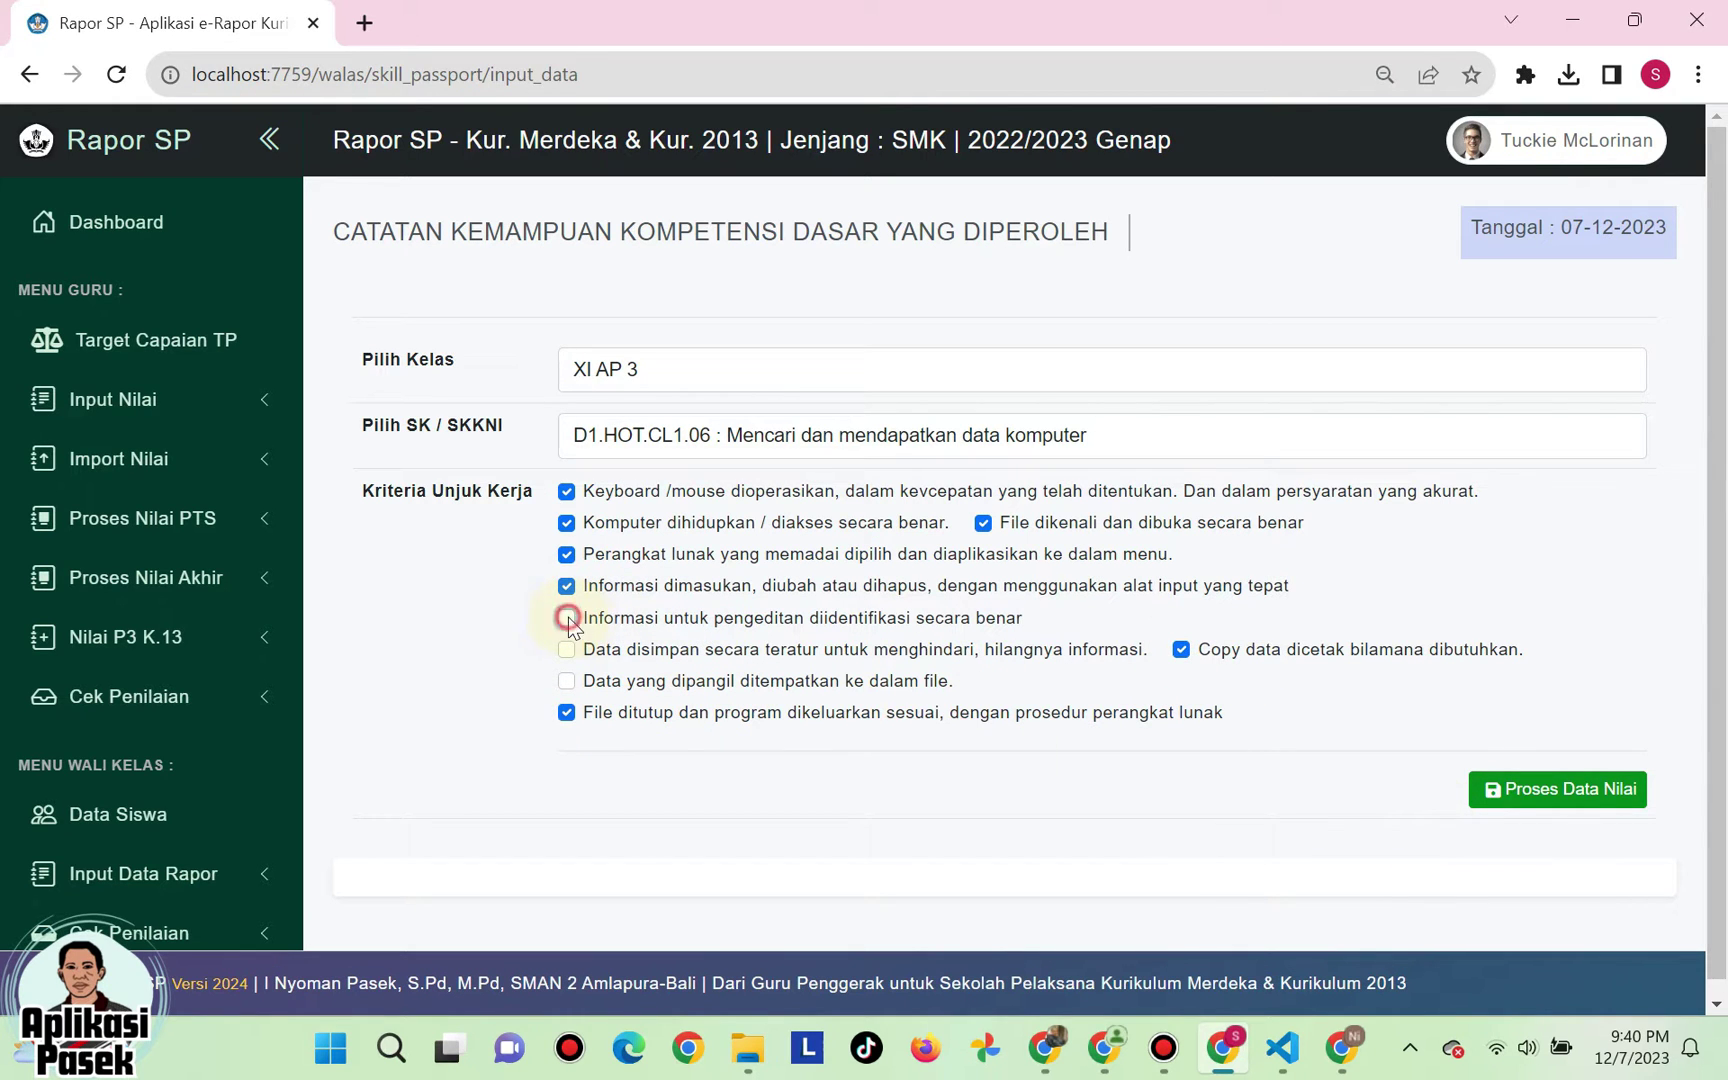
{"action": "left_click", "coordinate": [1540, 787]}
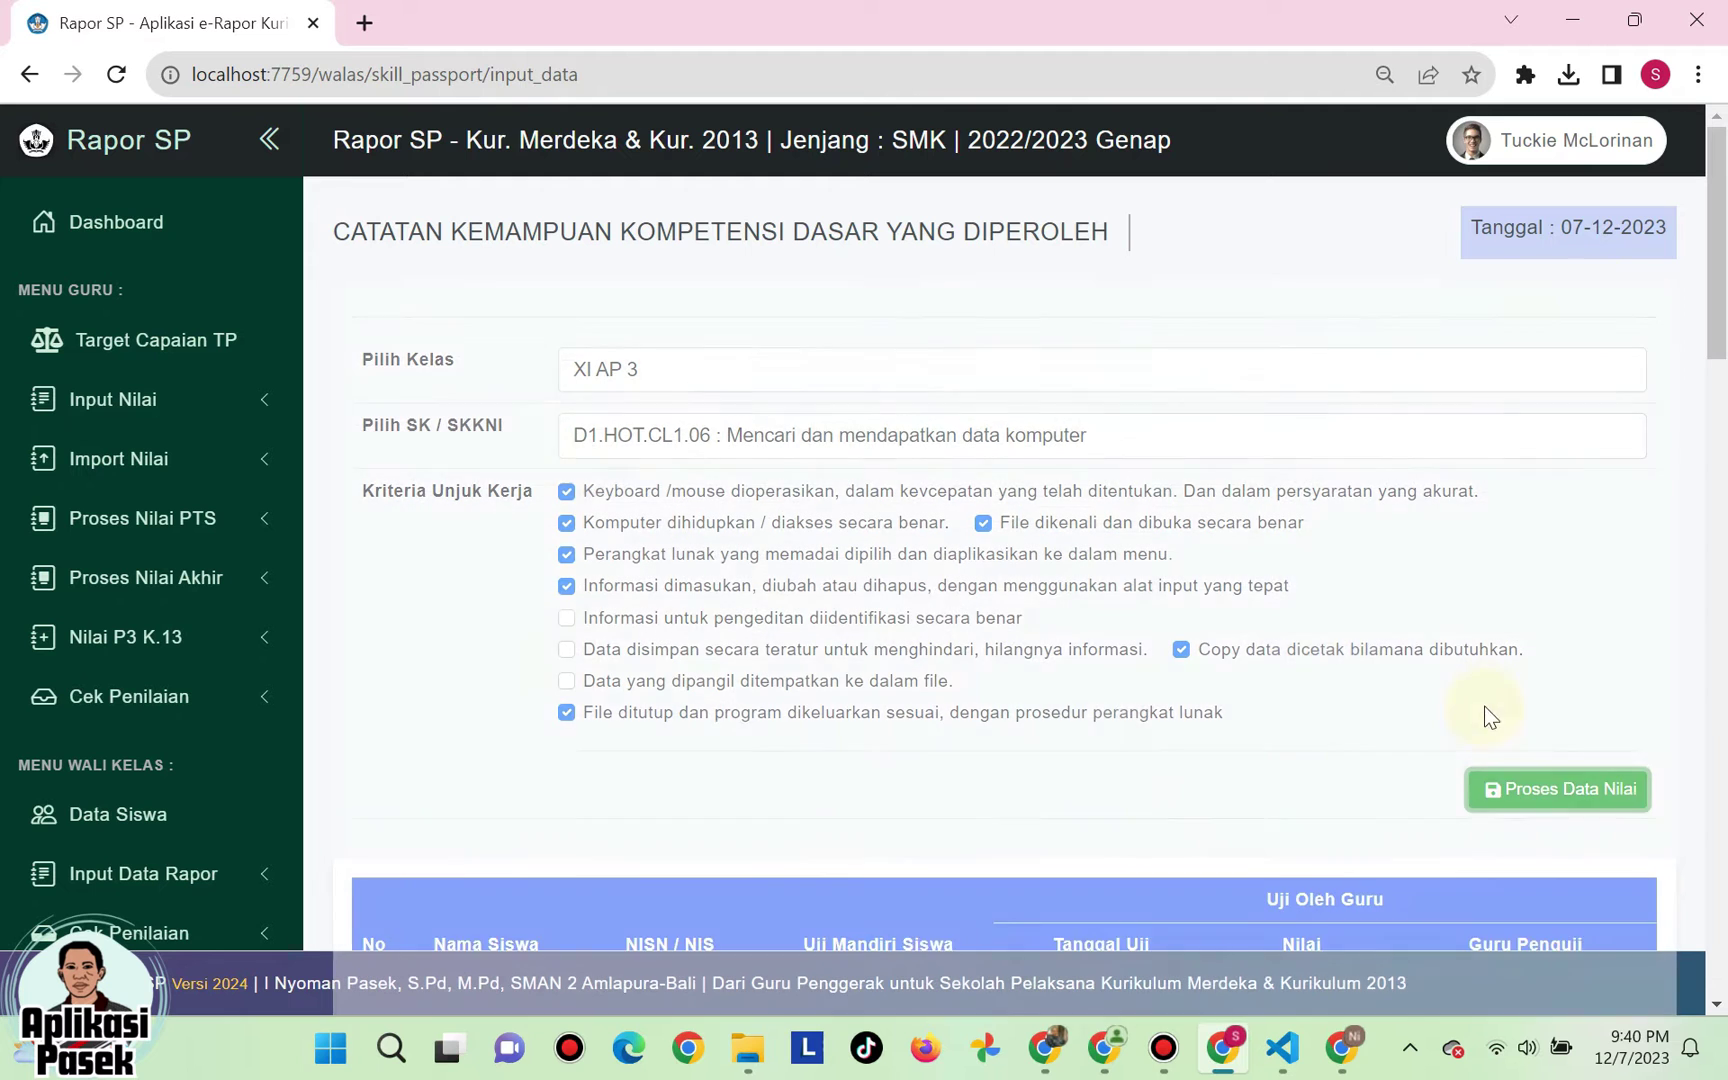
- For the first student enter self-assessment Baik, test date 2023-12-05, score Sangat Baik and an examining teacher
{"action": "scroll", "coordinate": [1369, 614], "scroll_direction": "down", "scroll_amount": 4}
{"action": "scroll", "coordinate": [1288, 639], "scroll_direction": "down", "scroll_amount": 1}
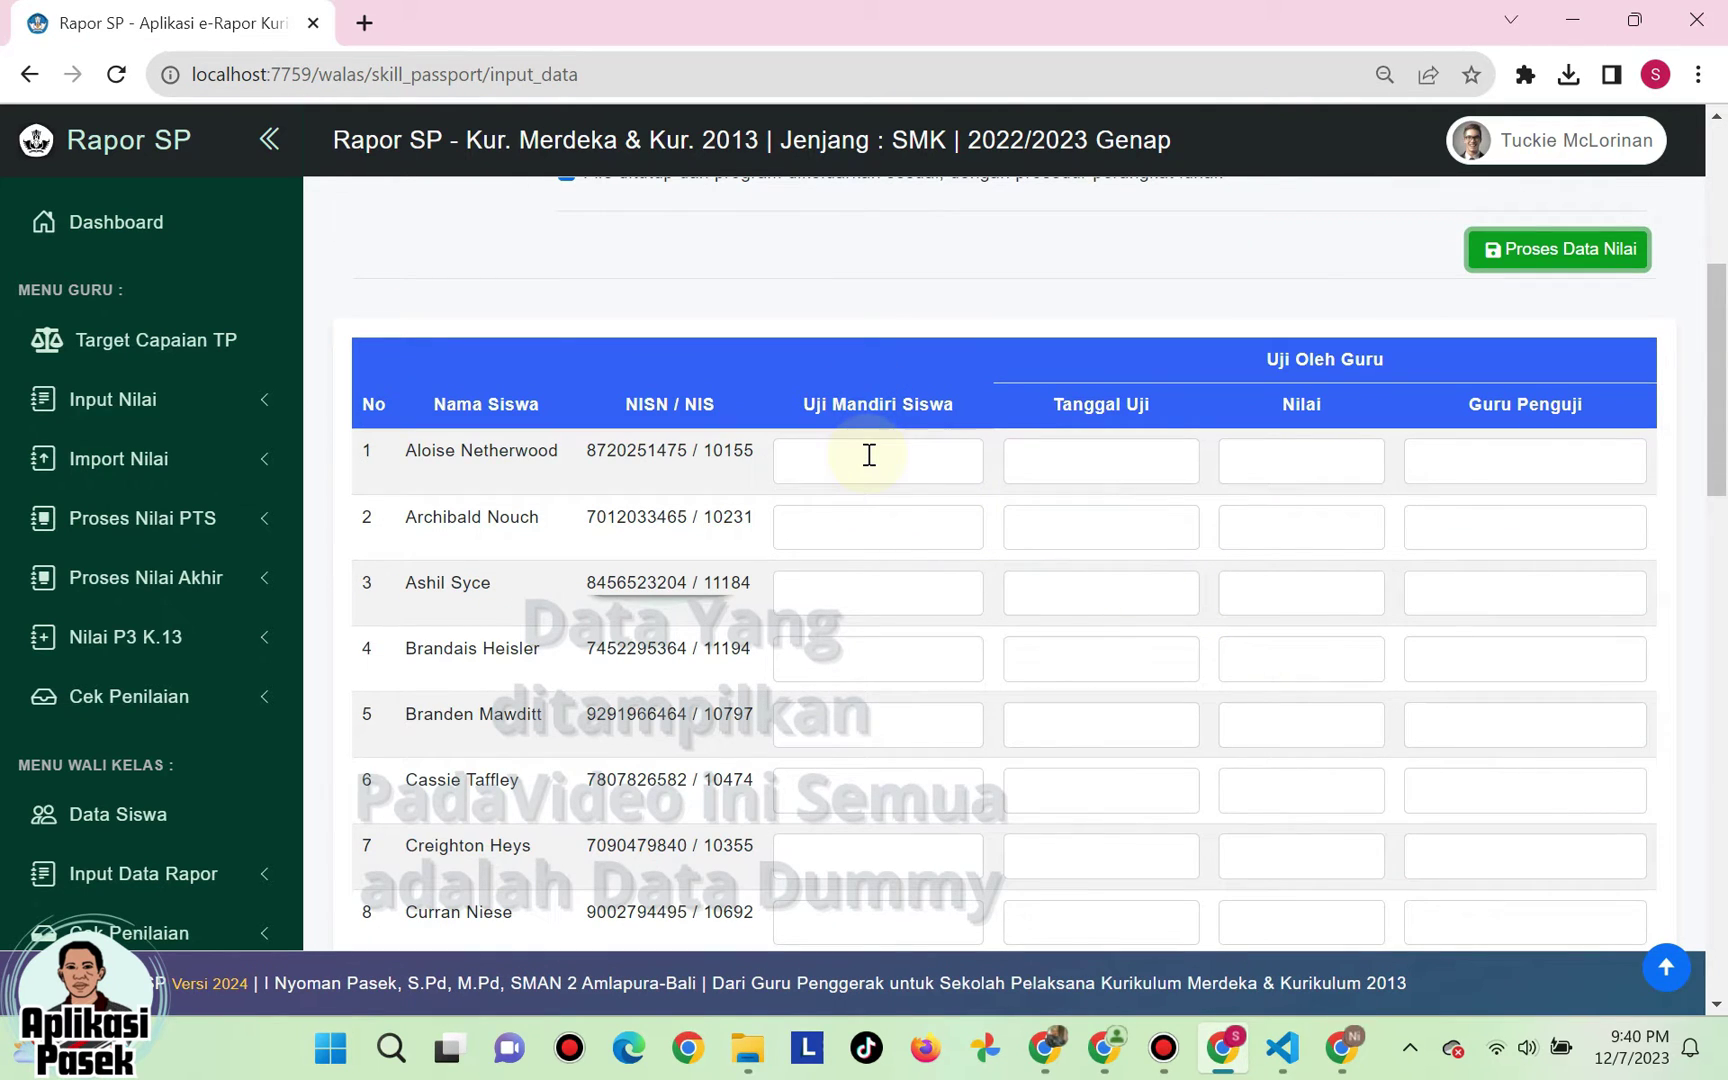
{"action": "left_click", "coordinate": [869, 455]}
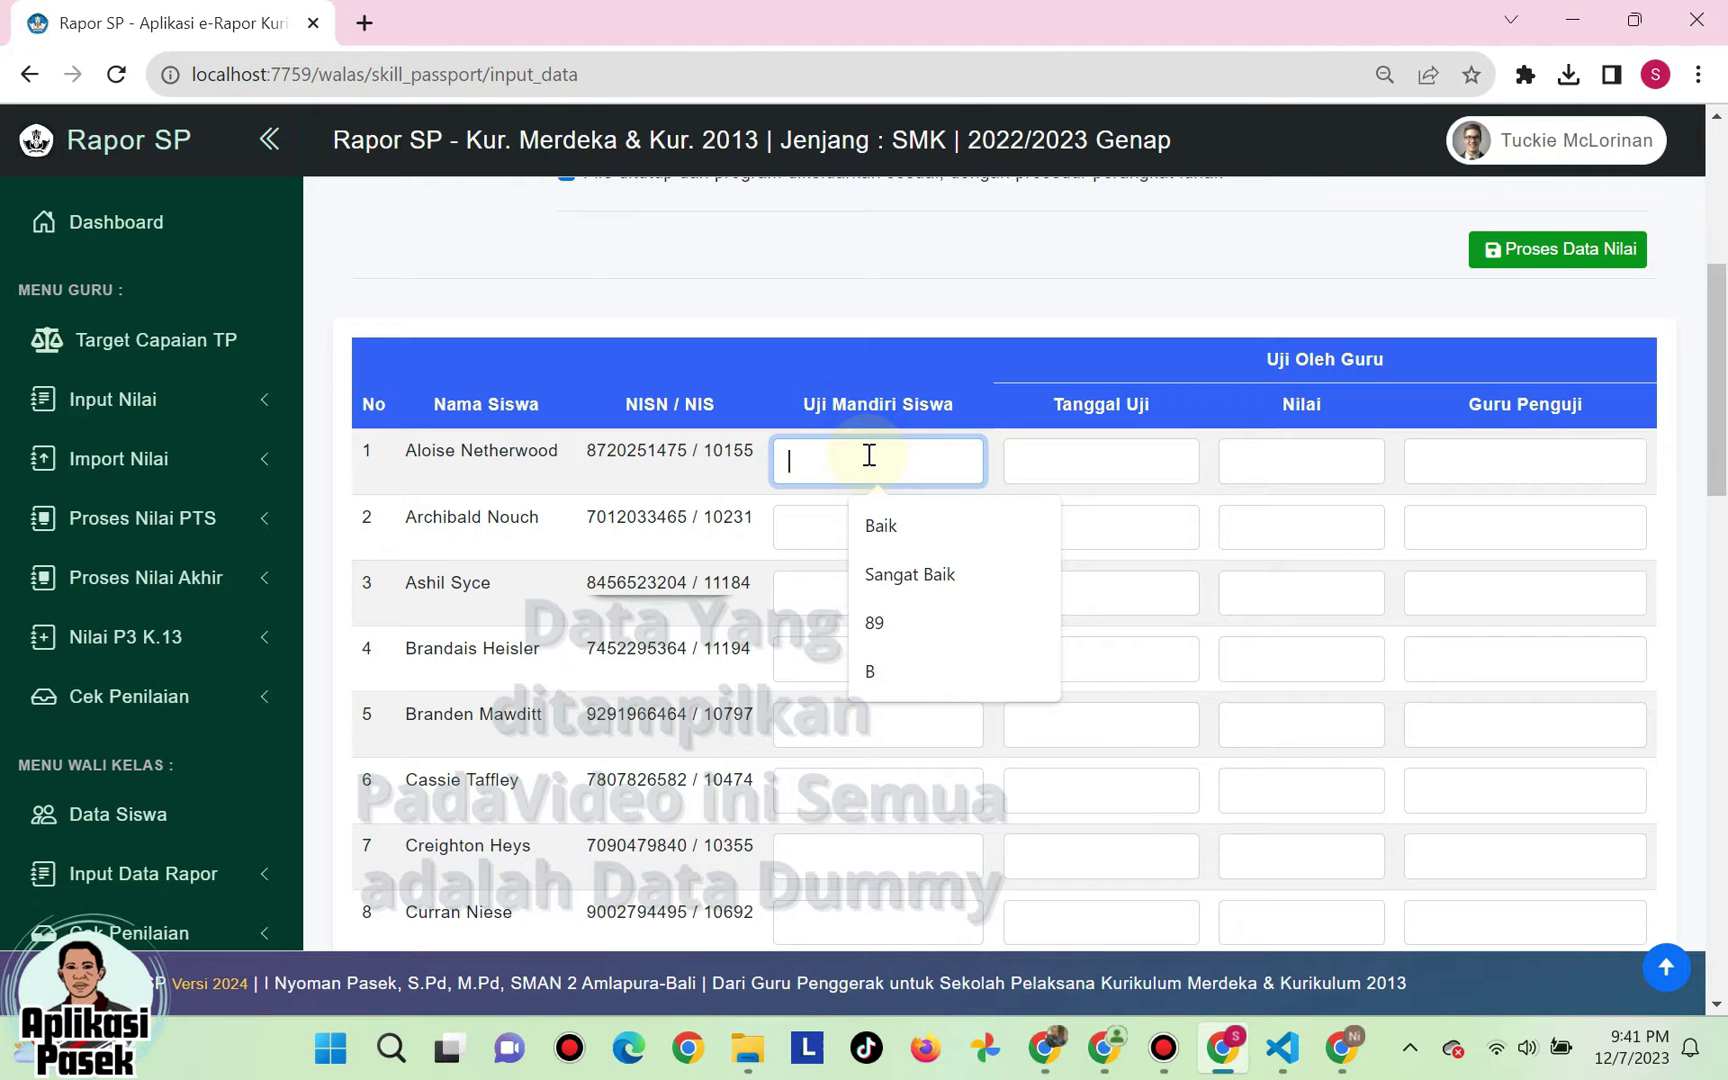
{"action": "type", "text": "Baik"}
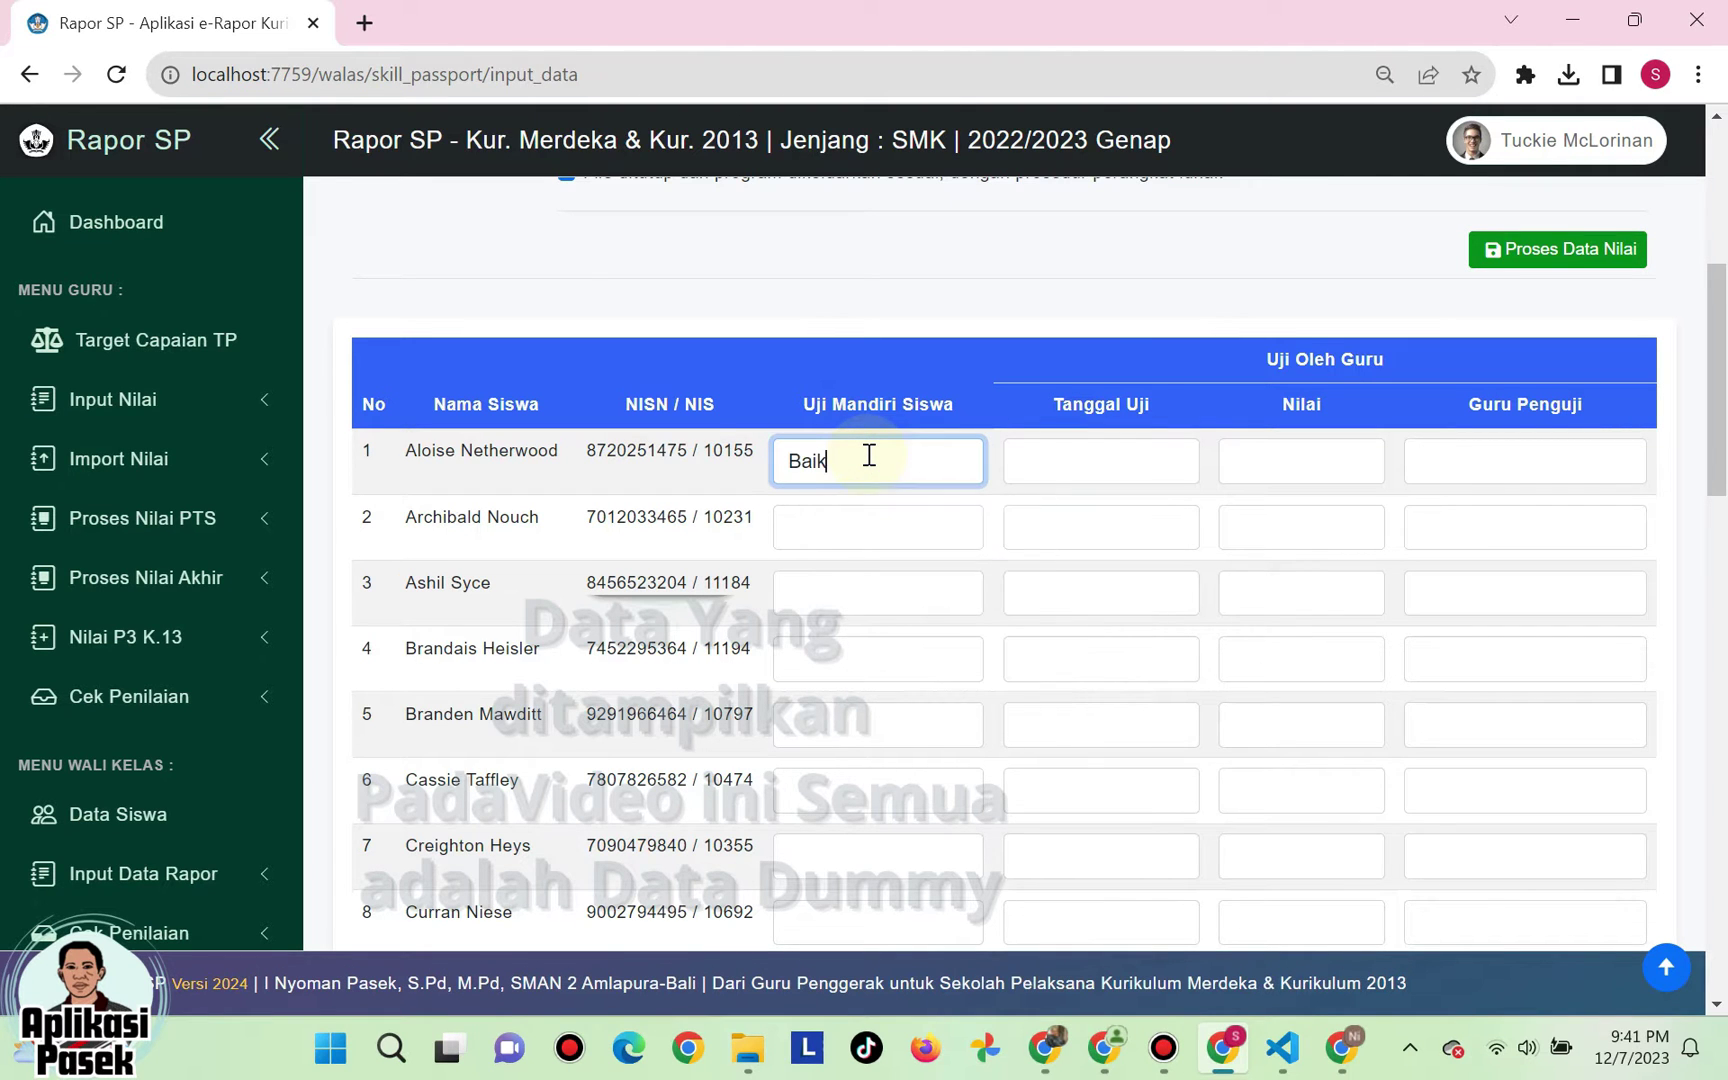
{"action": "key", "text": "Tab"}
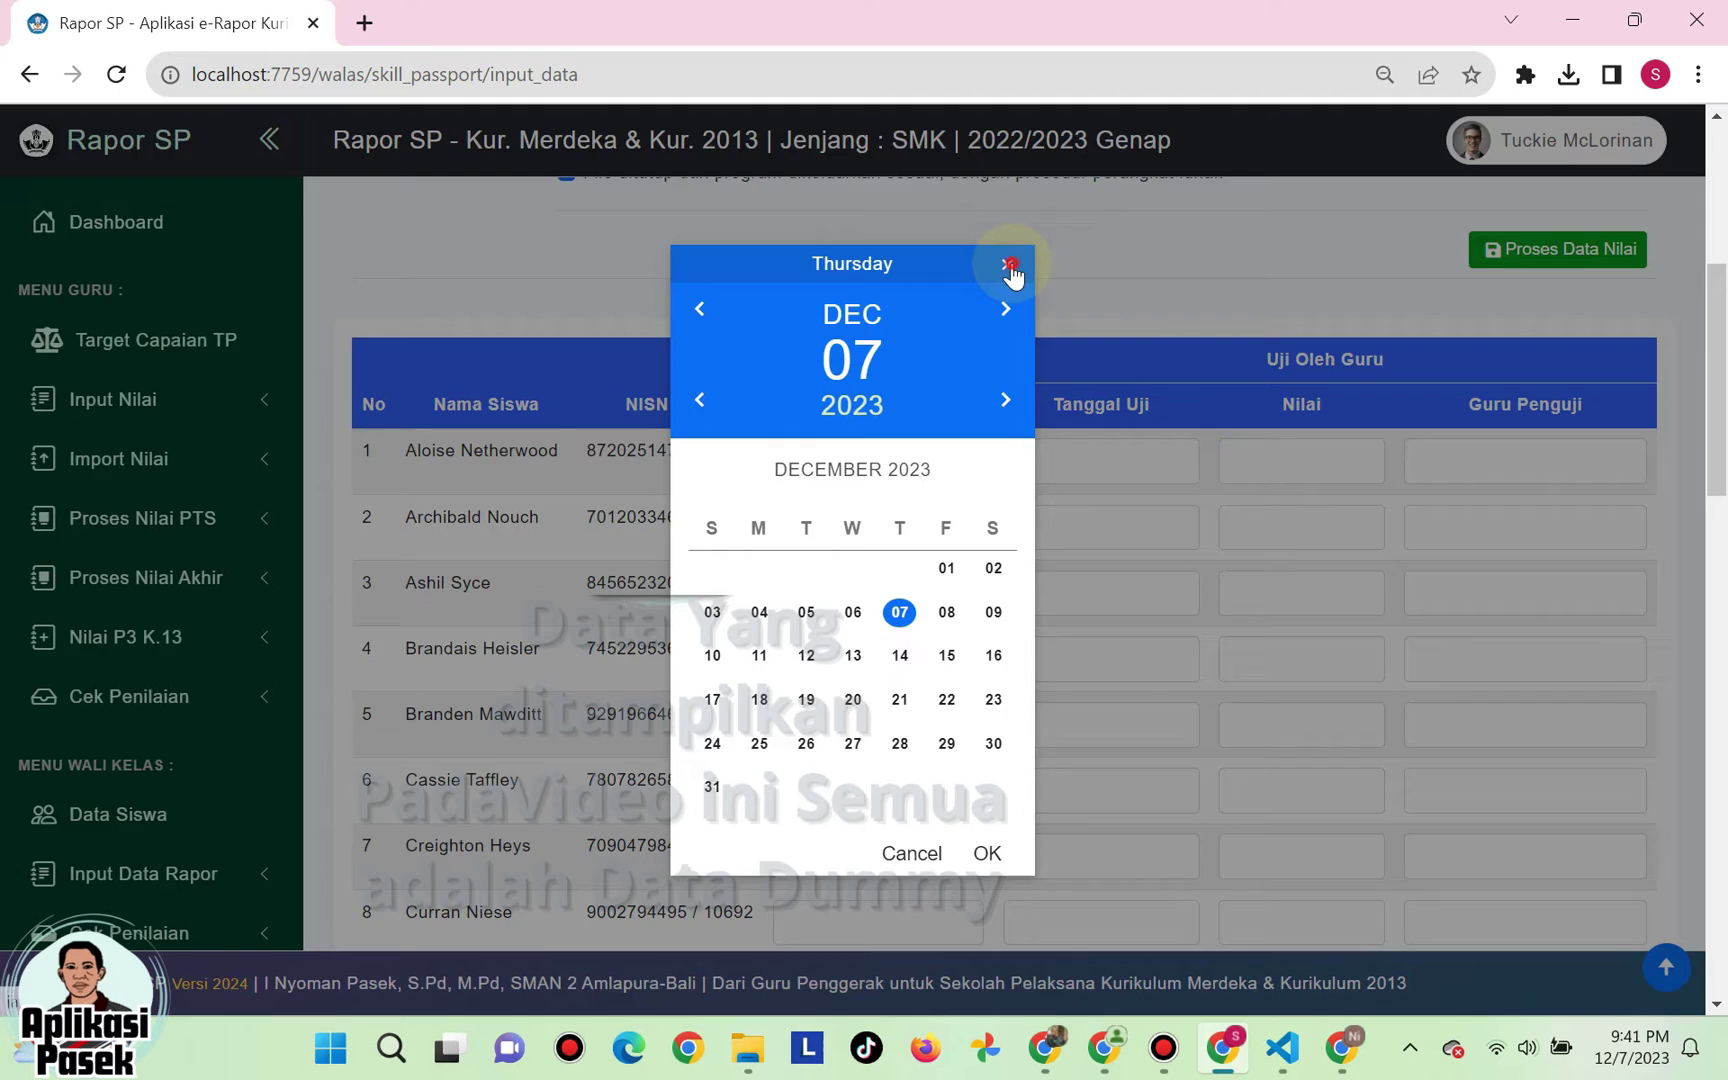
{"action": "left_click", "coordinate": [1006, 264]}
{"action": "left_click", "coordinate": [833, 461]}
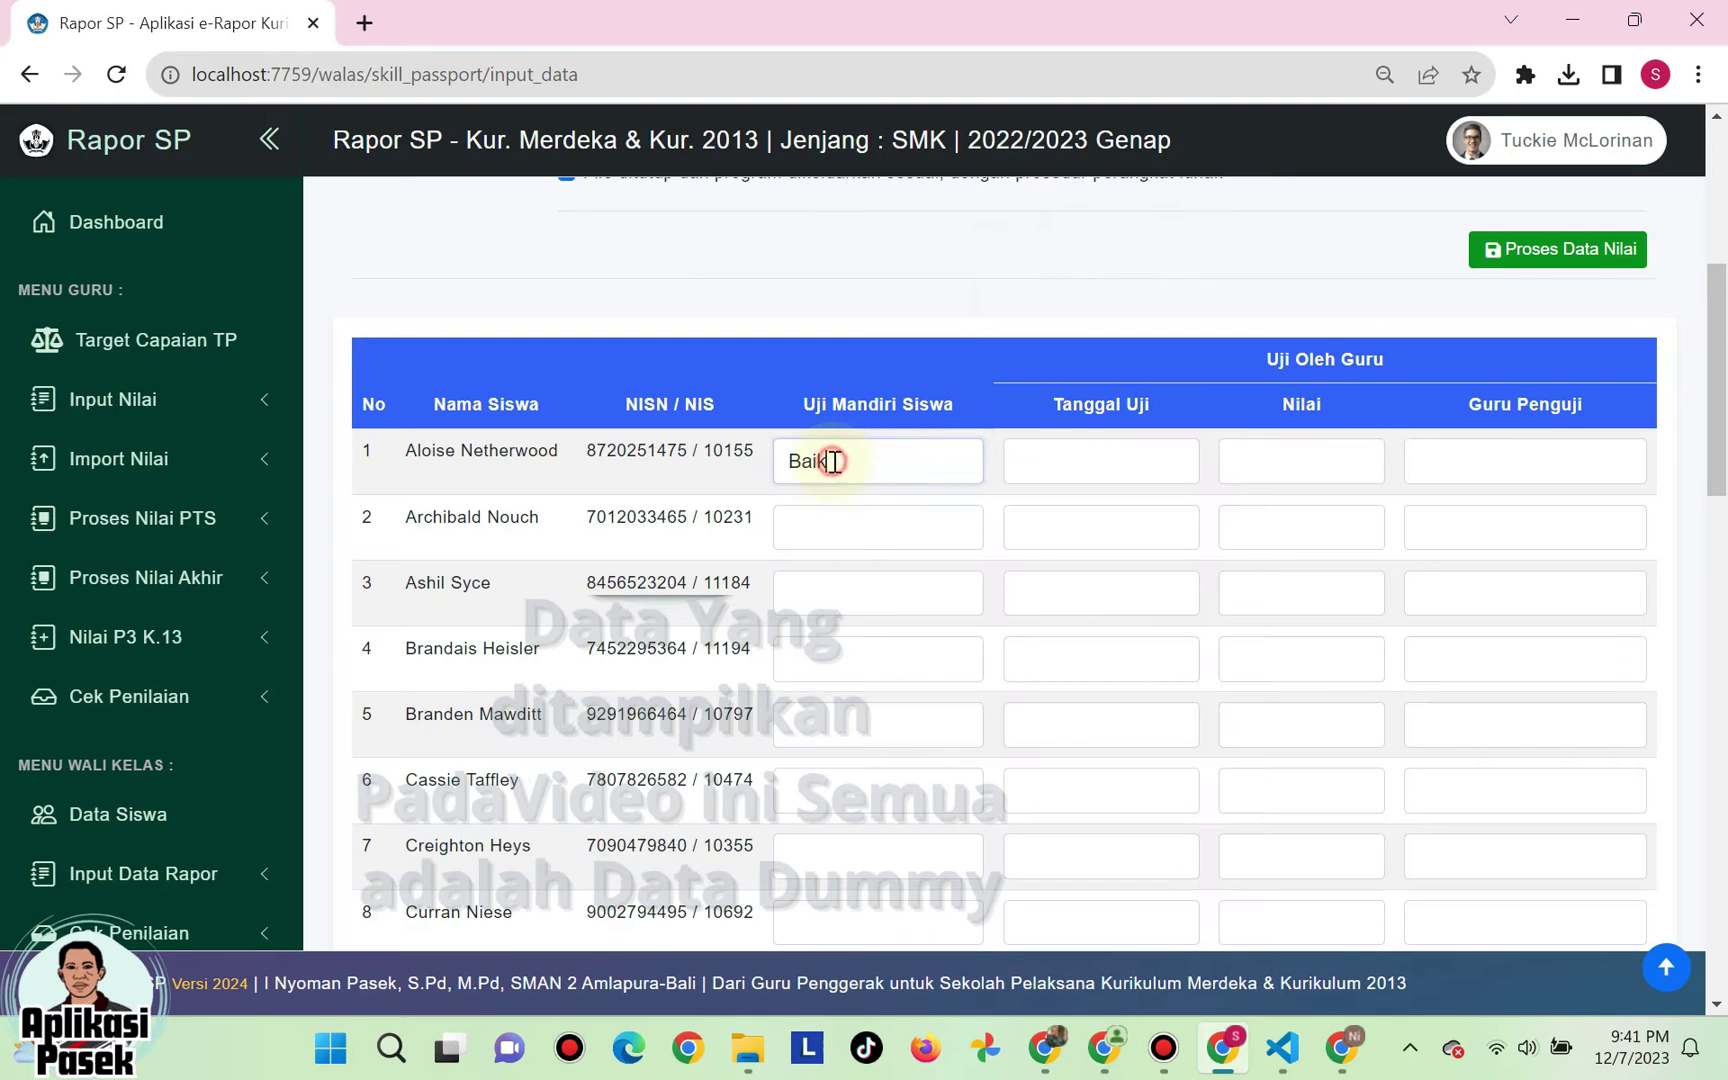
{"action": "left_click", "coordinate": [1069, 461]}
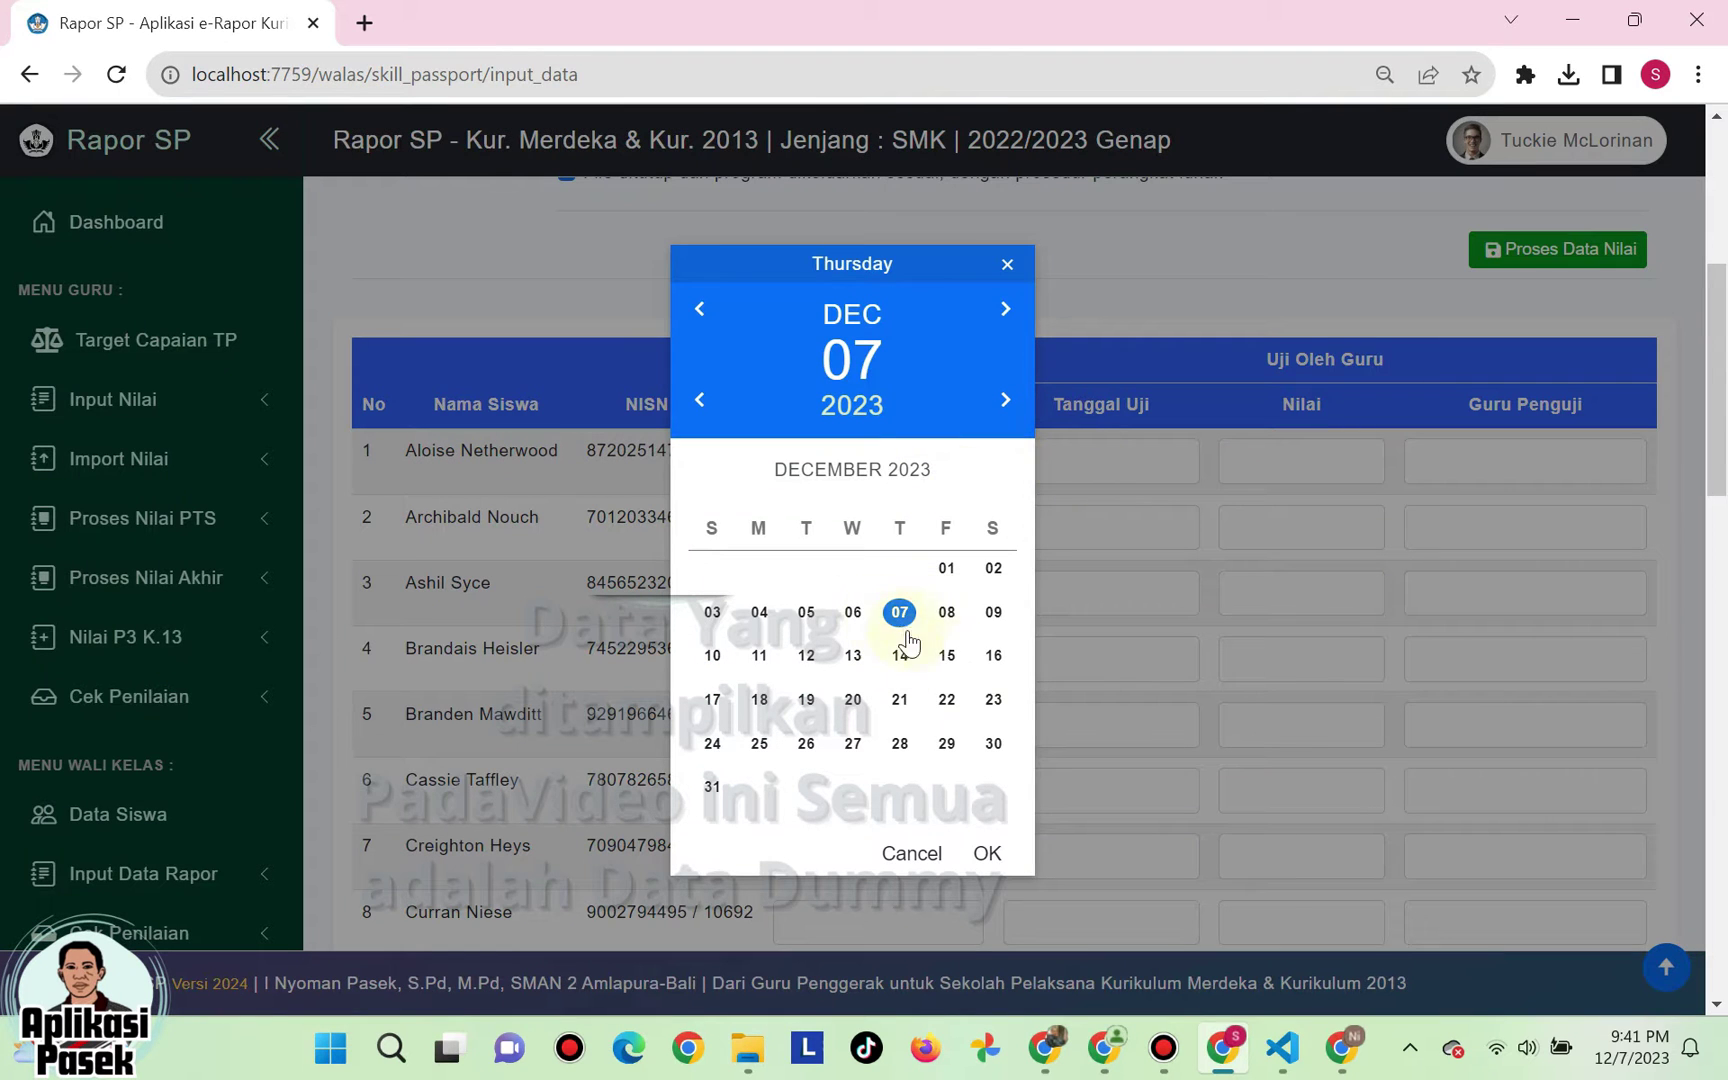
{"action": "left_click", "coordinate": [807, 613]}
{"action": "left_click", "coordinate": [987, 854]}
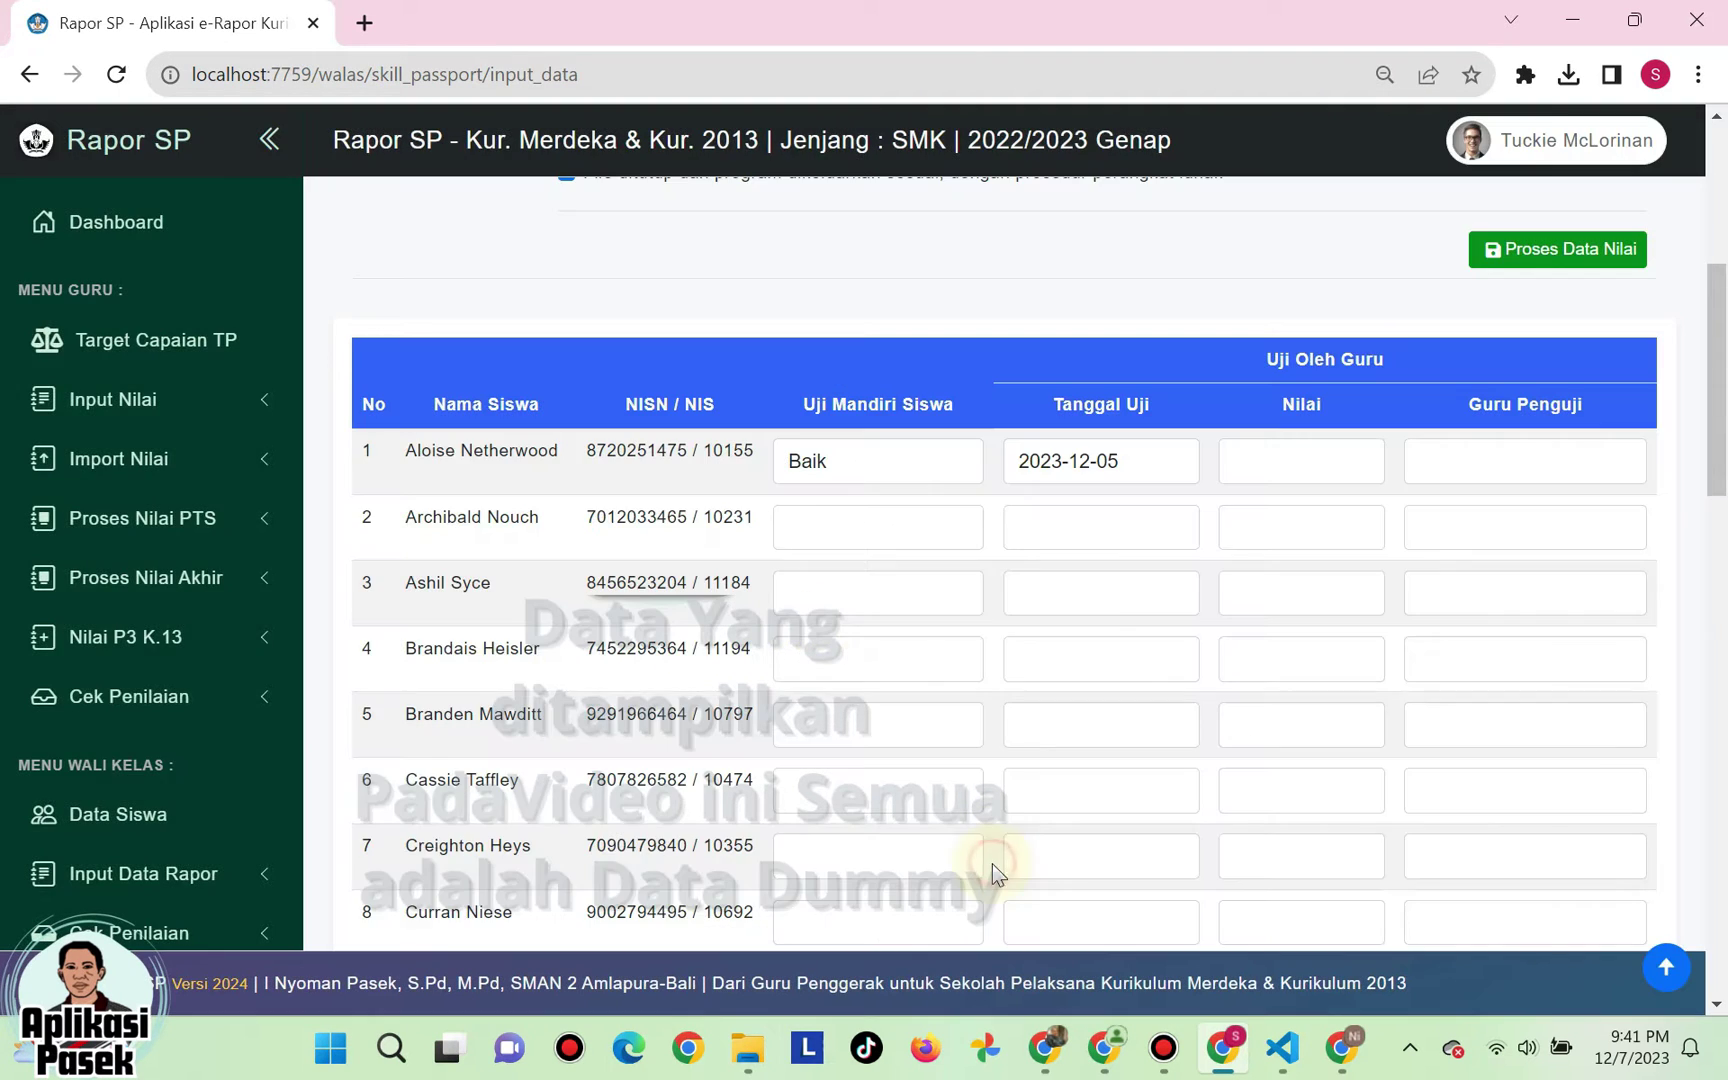
{"action": "left_click", "coordinate": [1286, 464]}
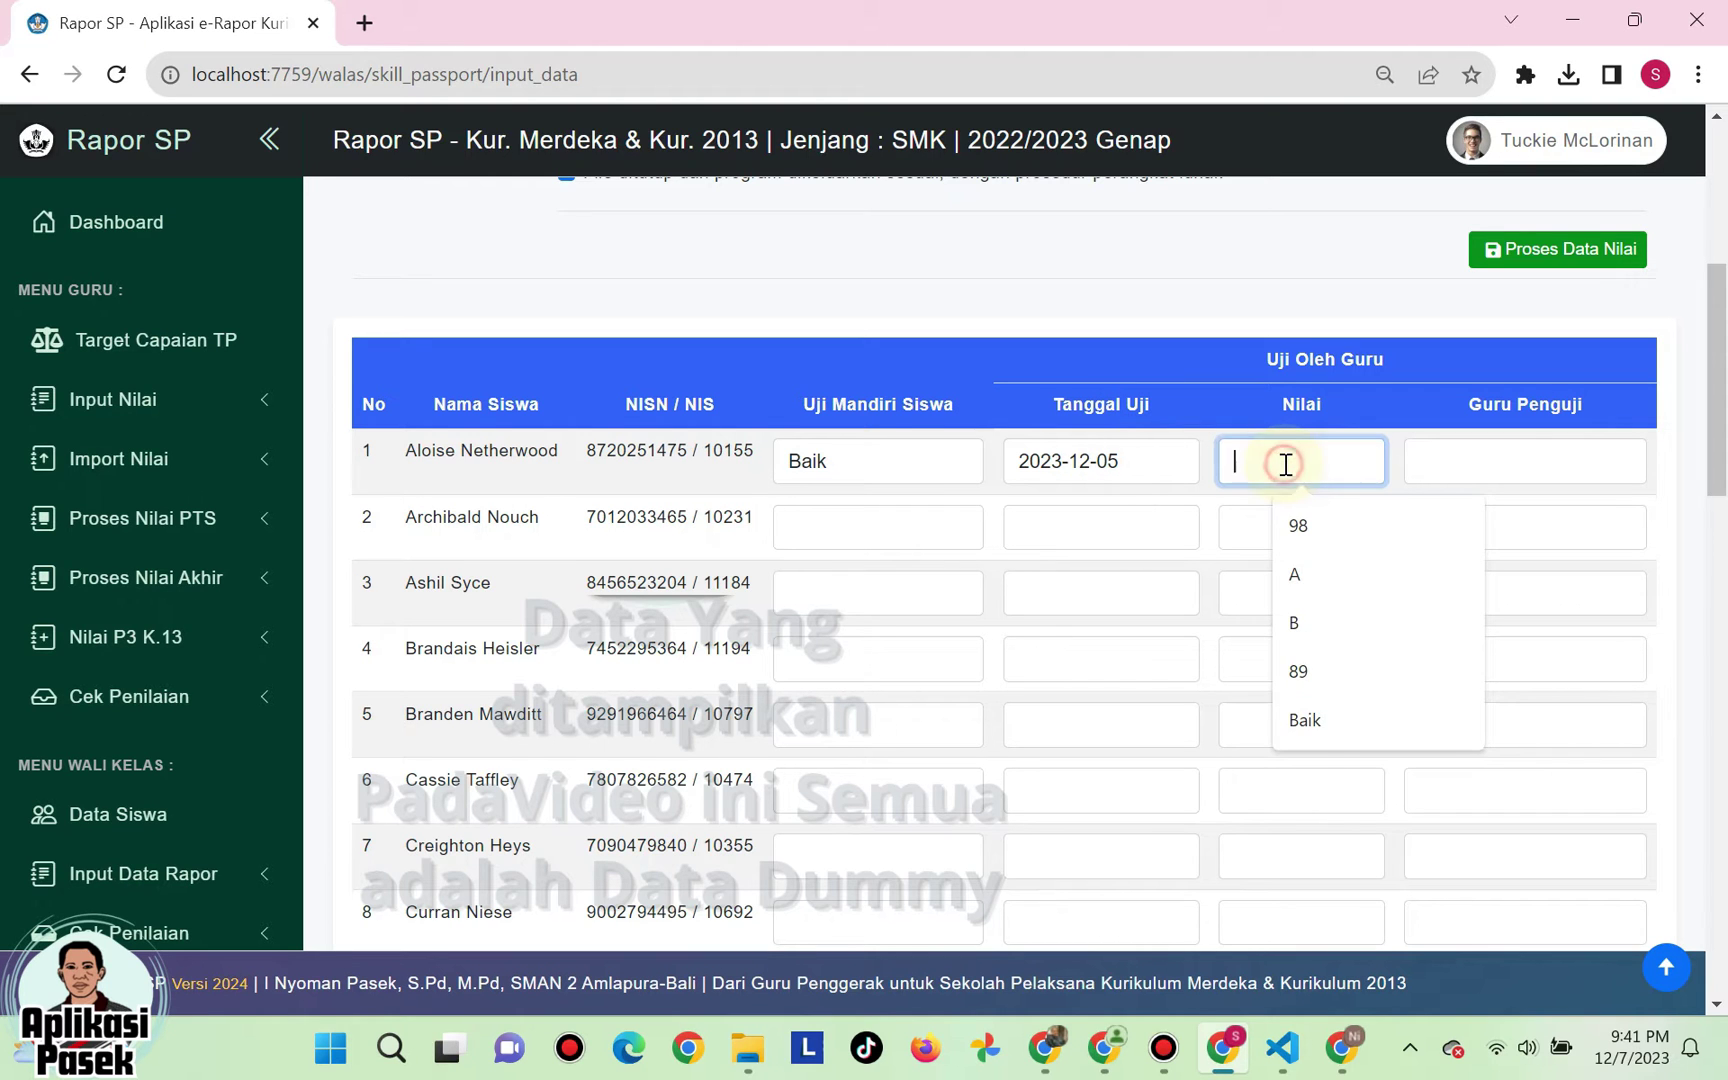
{"action": "type", "text": "Sangat Baik"}
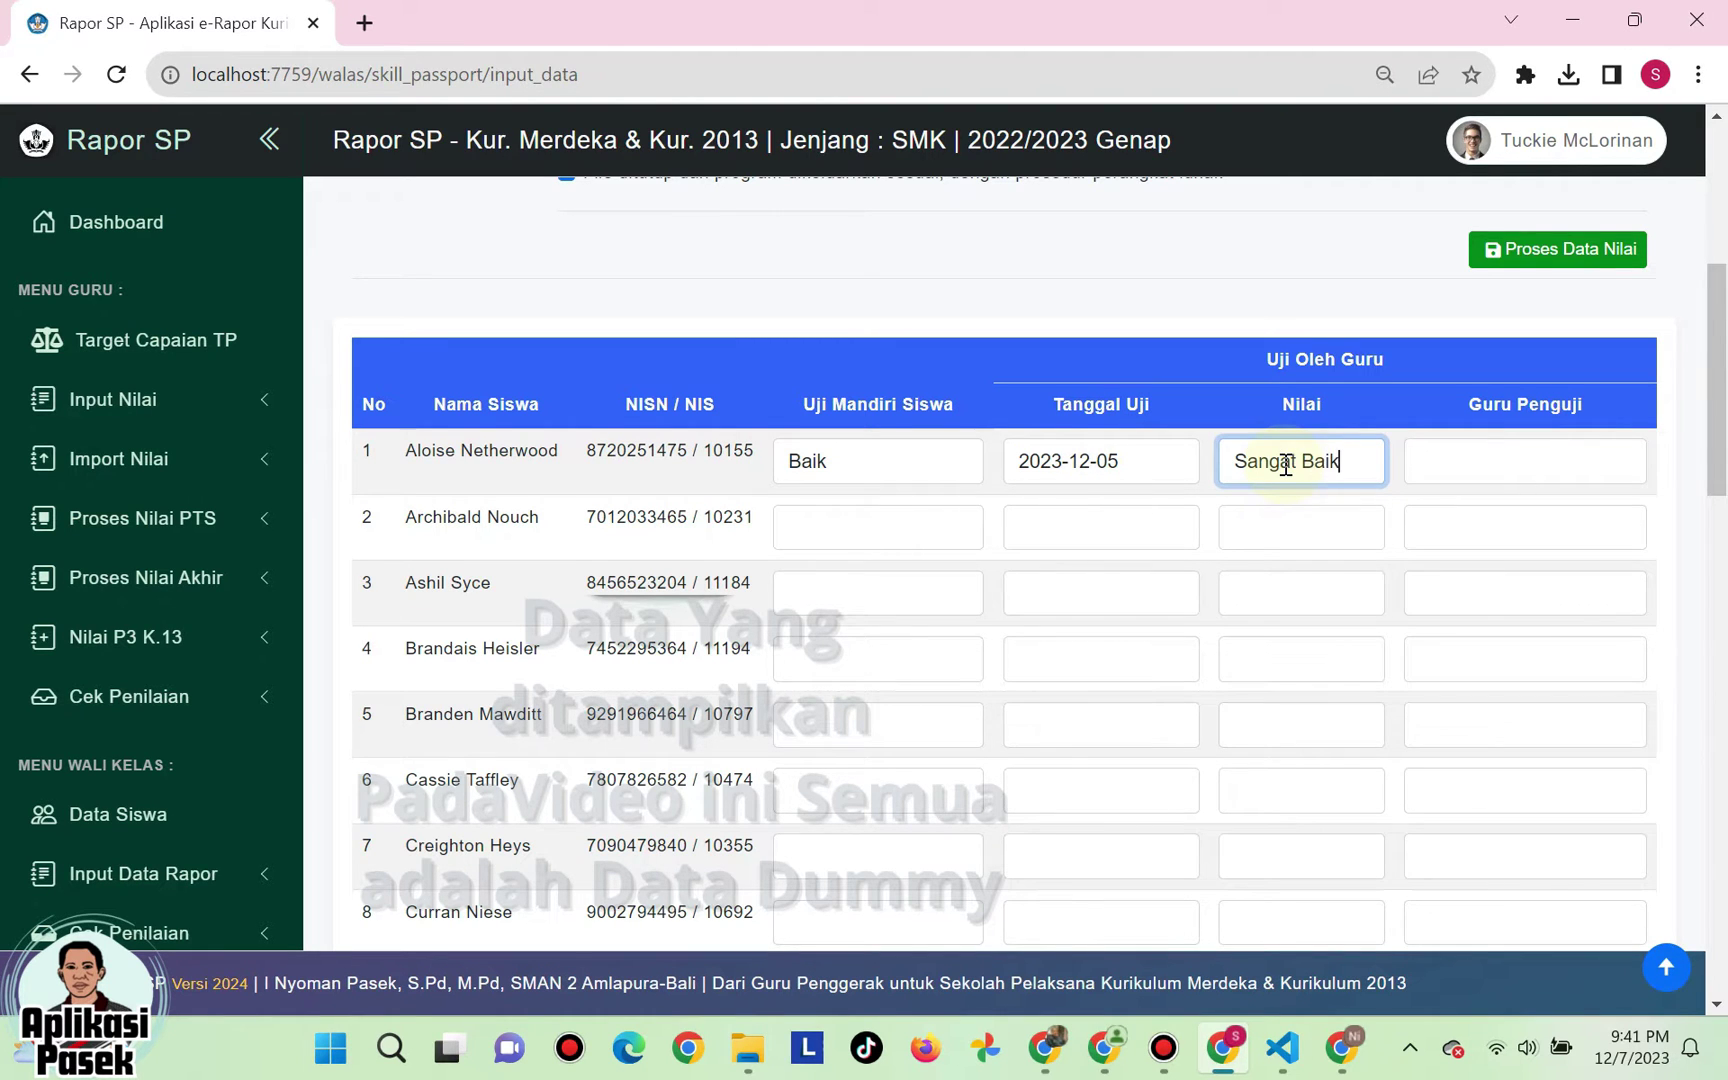
{"action": "left_click", "coordinate": [1463, 466]}
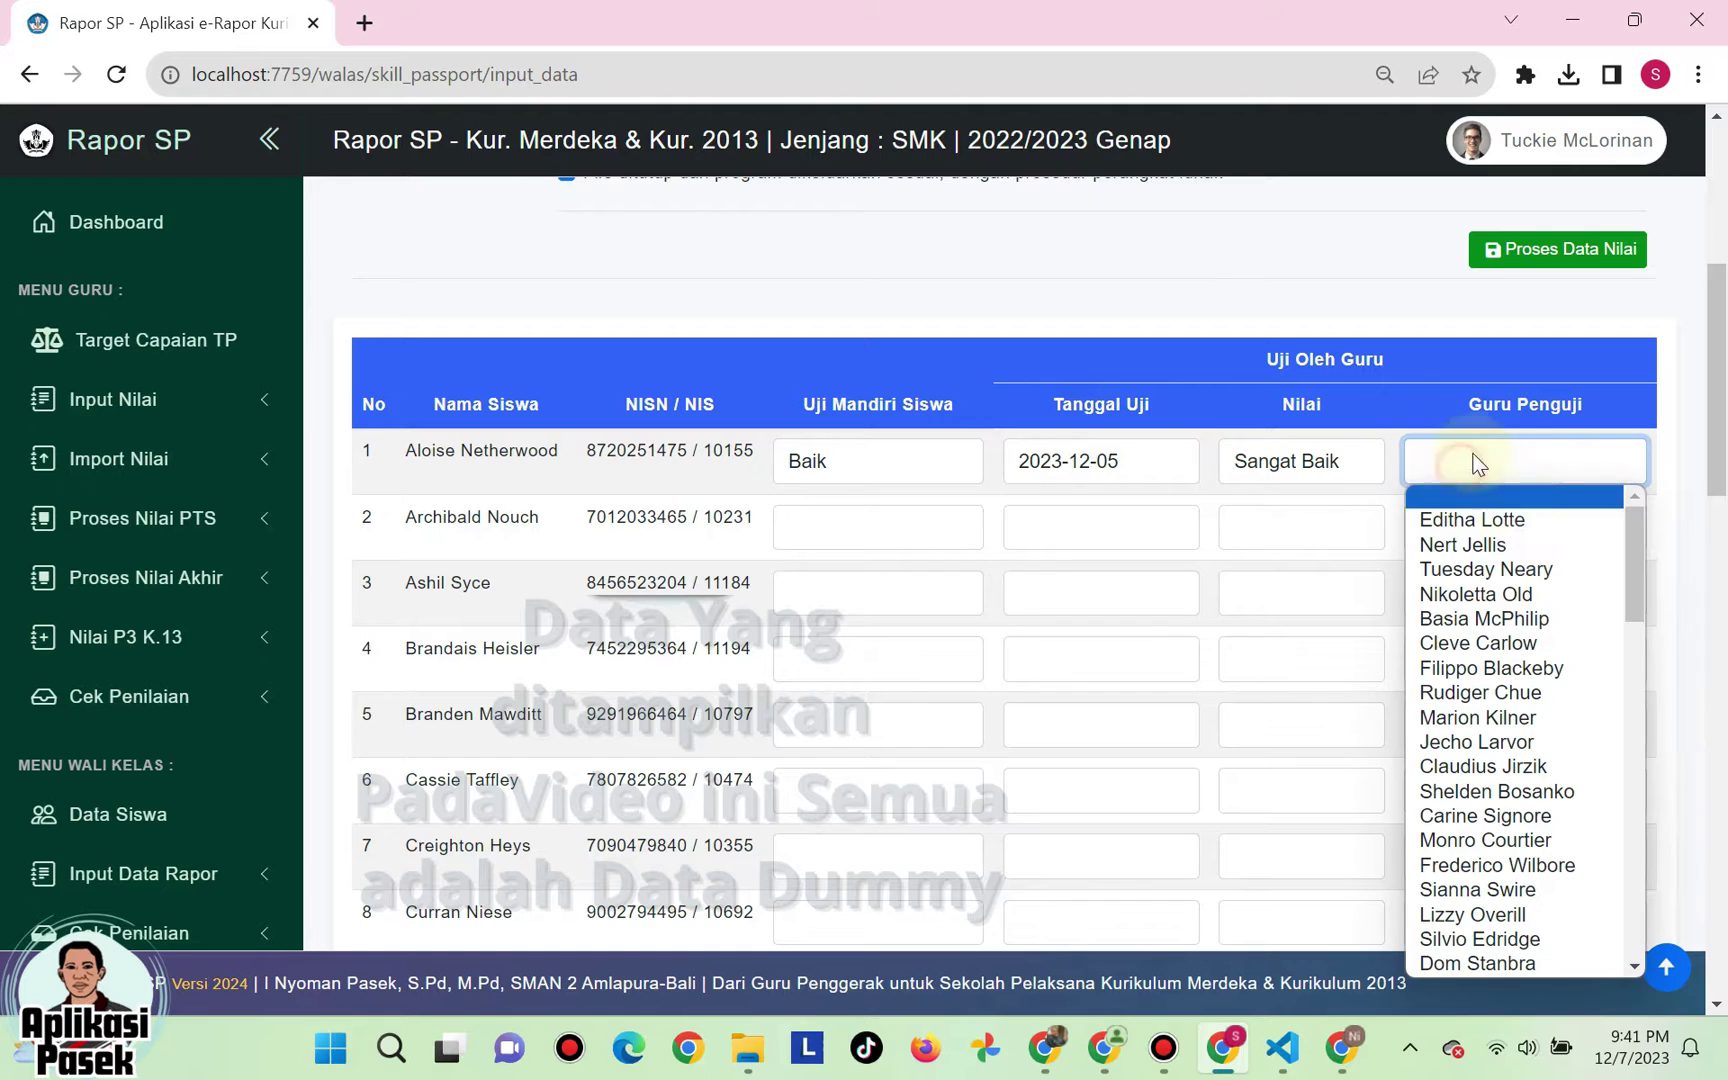
{"action": "left_click", "coordinate": [1540, 620]}
- For the second student enter Sangat Baik, test date 4 December, score Sangat Baik, then save
{"action": "left_click", "coordinate": [857, 517]}
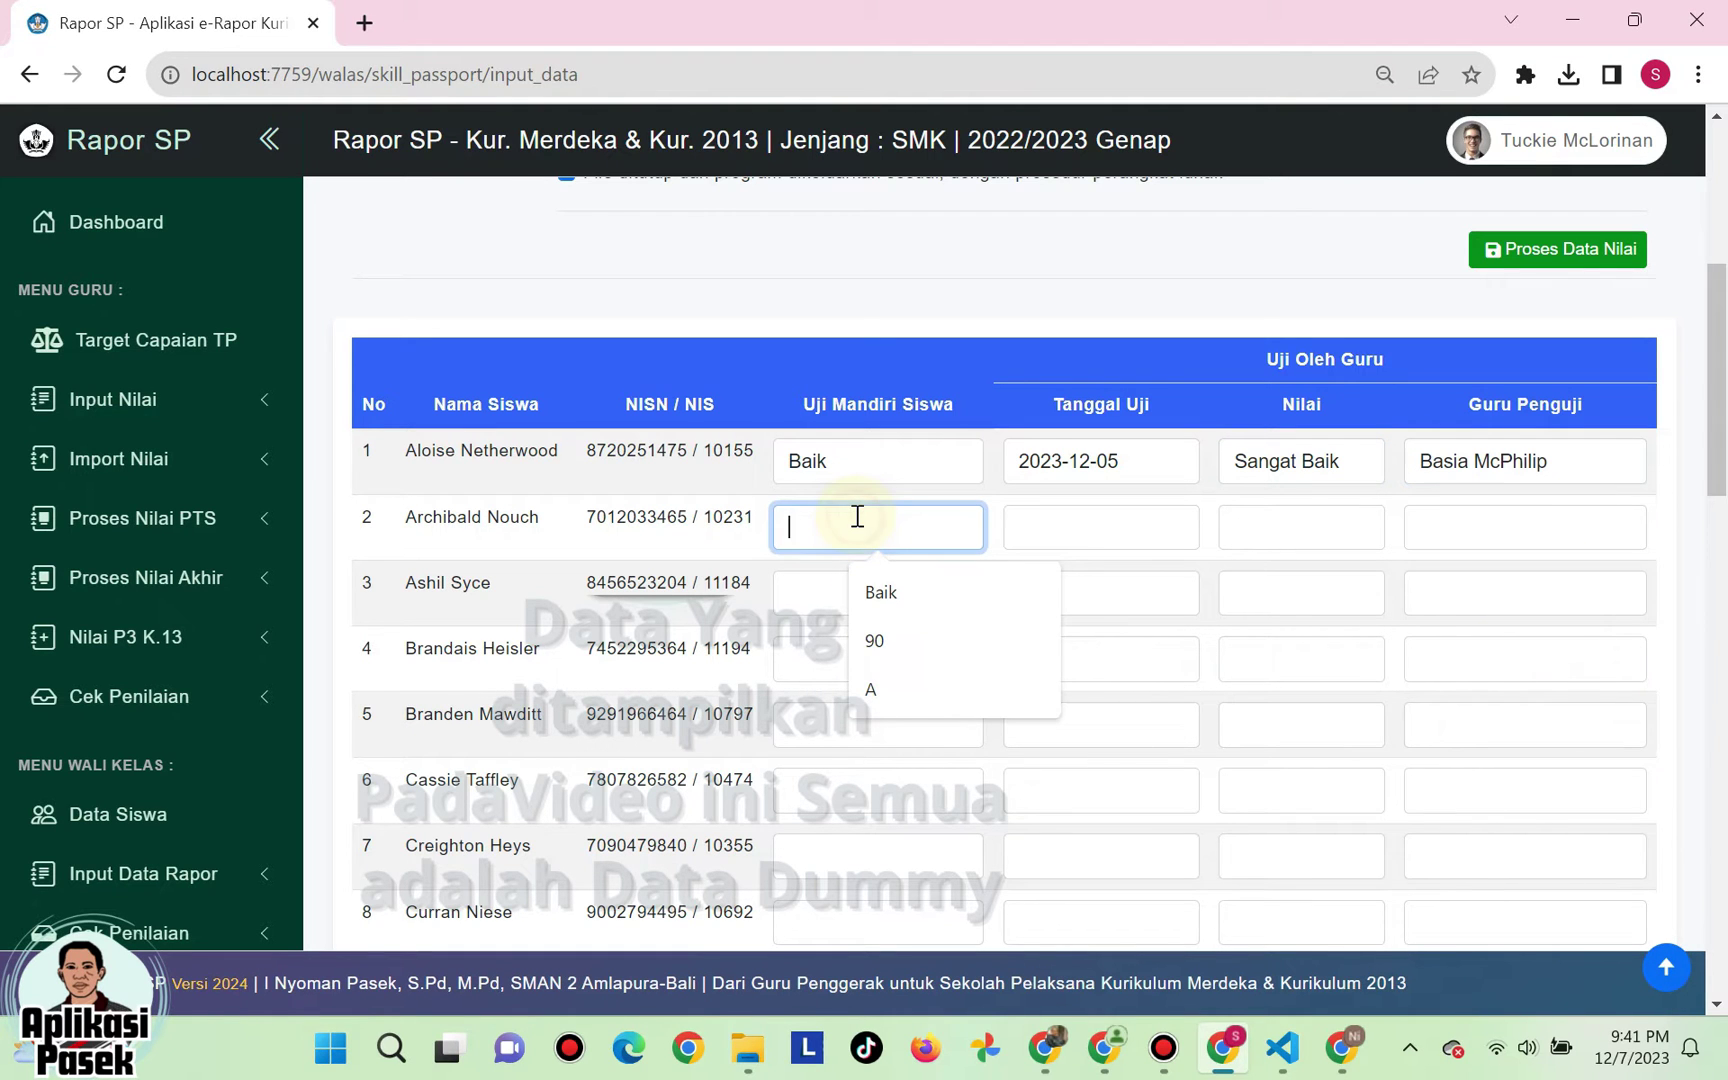
{"action": "type", "text": "Sangat Ba"}
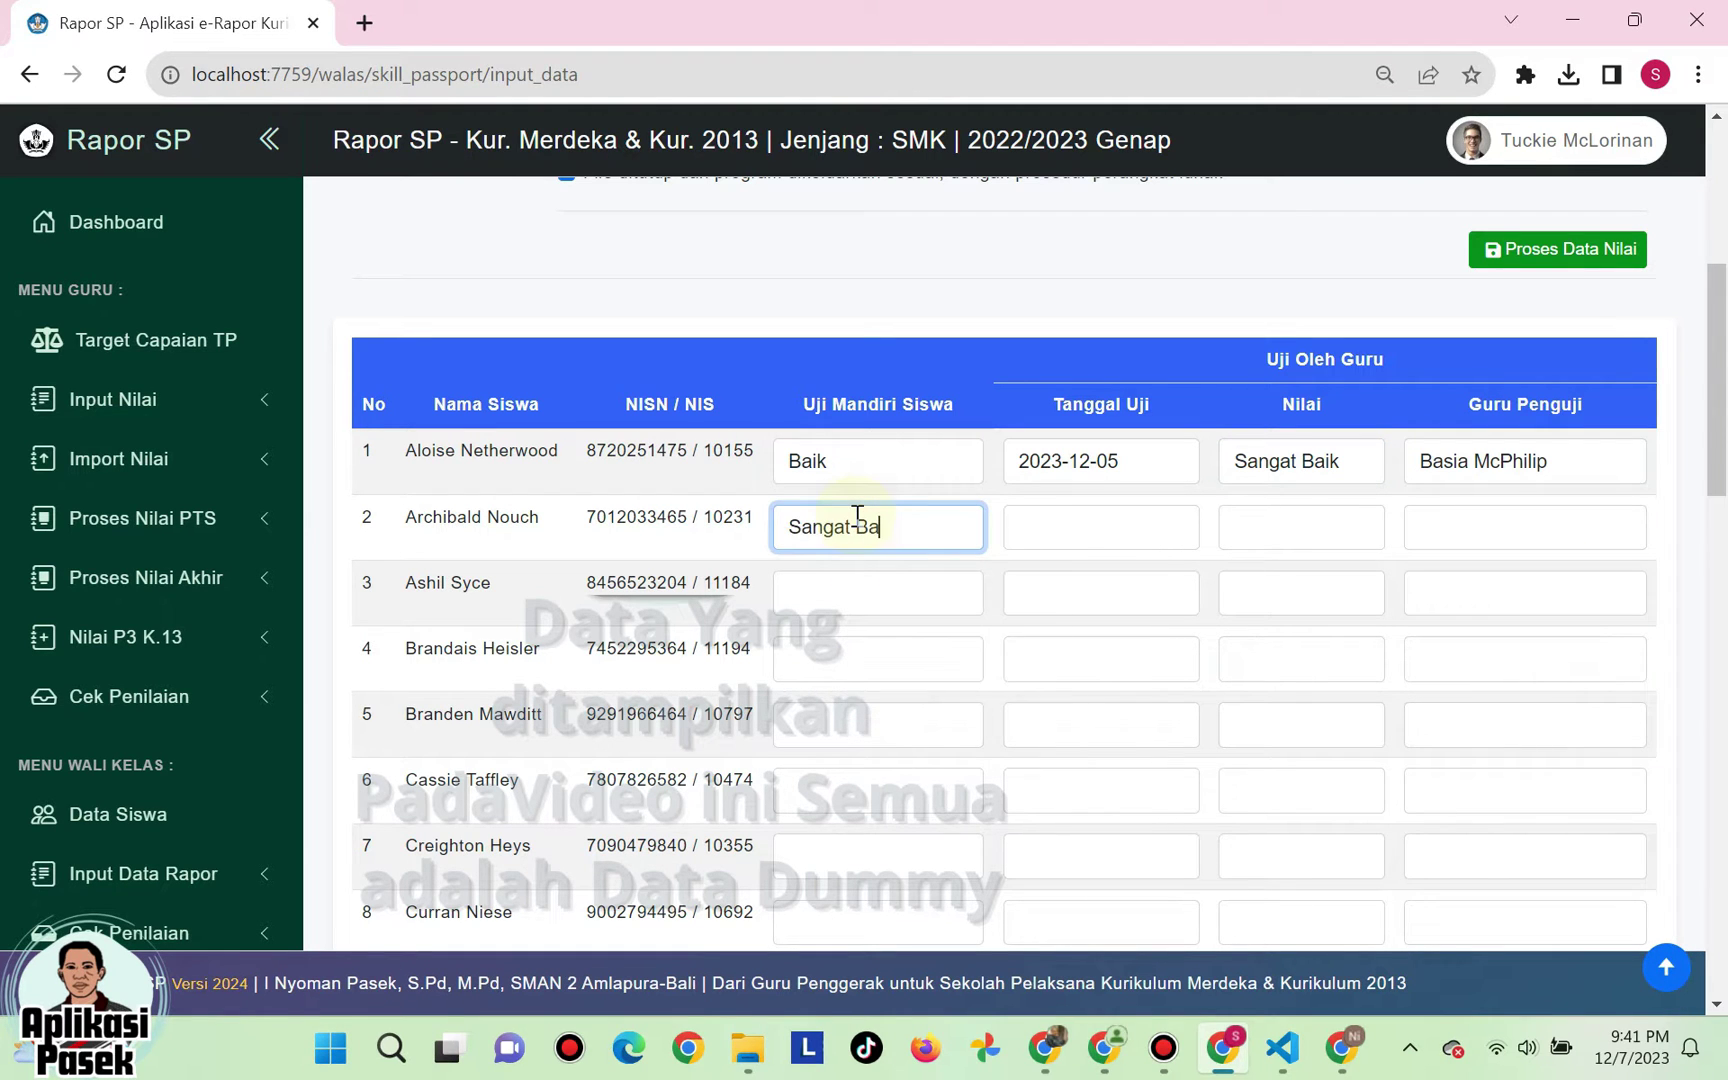
{"action": "type", "text": "ik"}
{"action": "left_click", "coordinate": [1184, 515]}
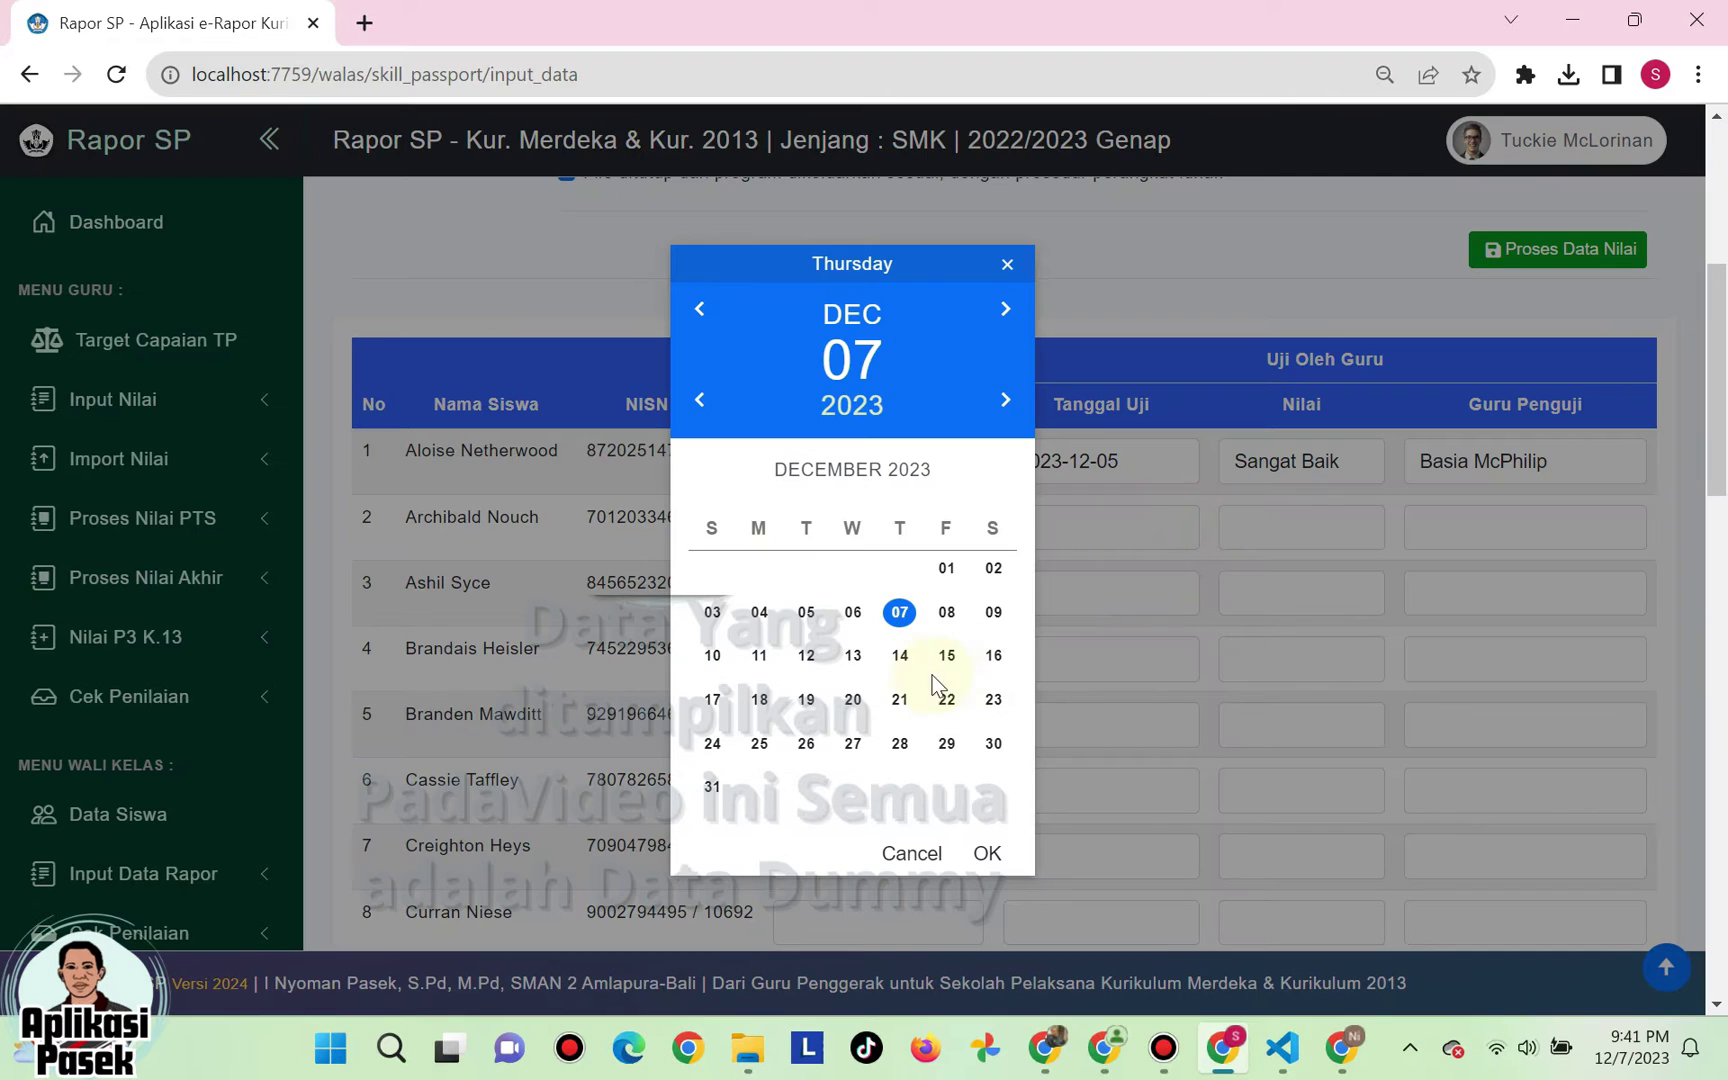
{"action": "left_click", "coordinate": [946, 612]}
{"action": "left_click", "coordinate": [759, 612]}
{"action": "left_click", "coordinate": [985, 852]}
{"action": "left_click", "coordinate": [1286, 528]}
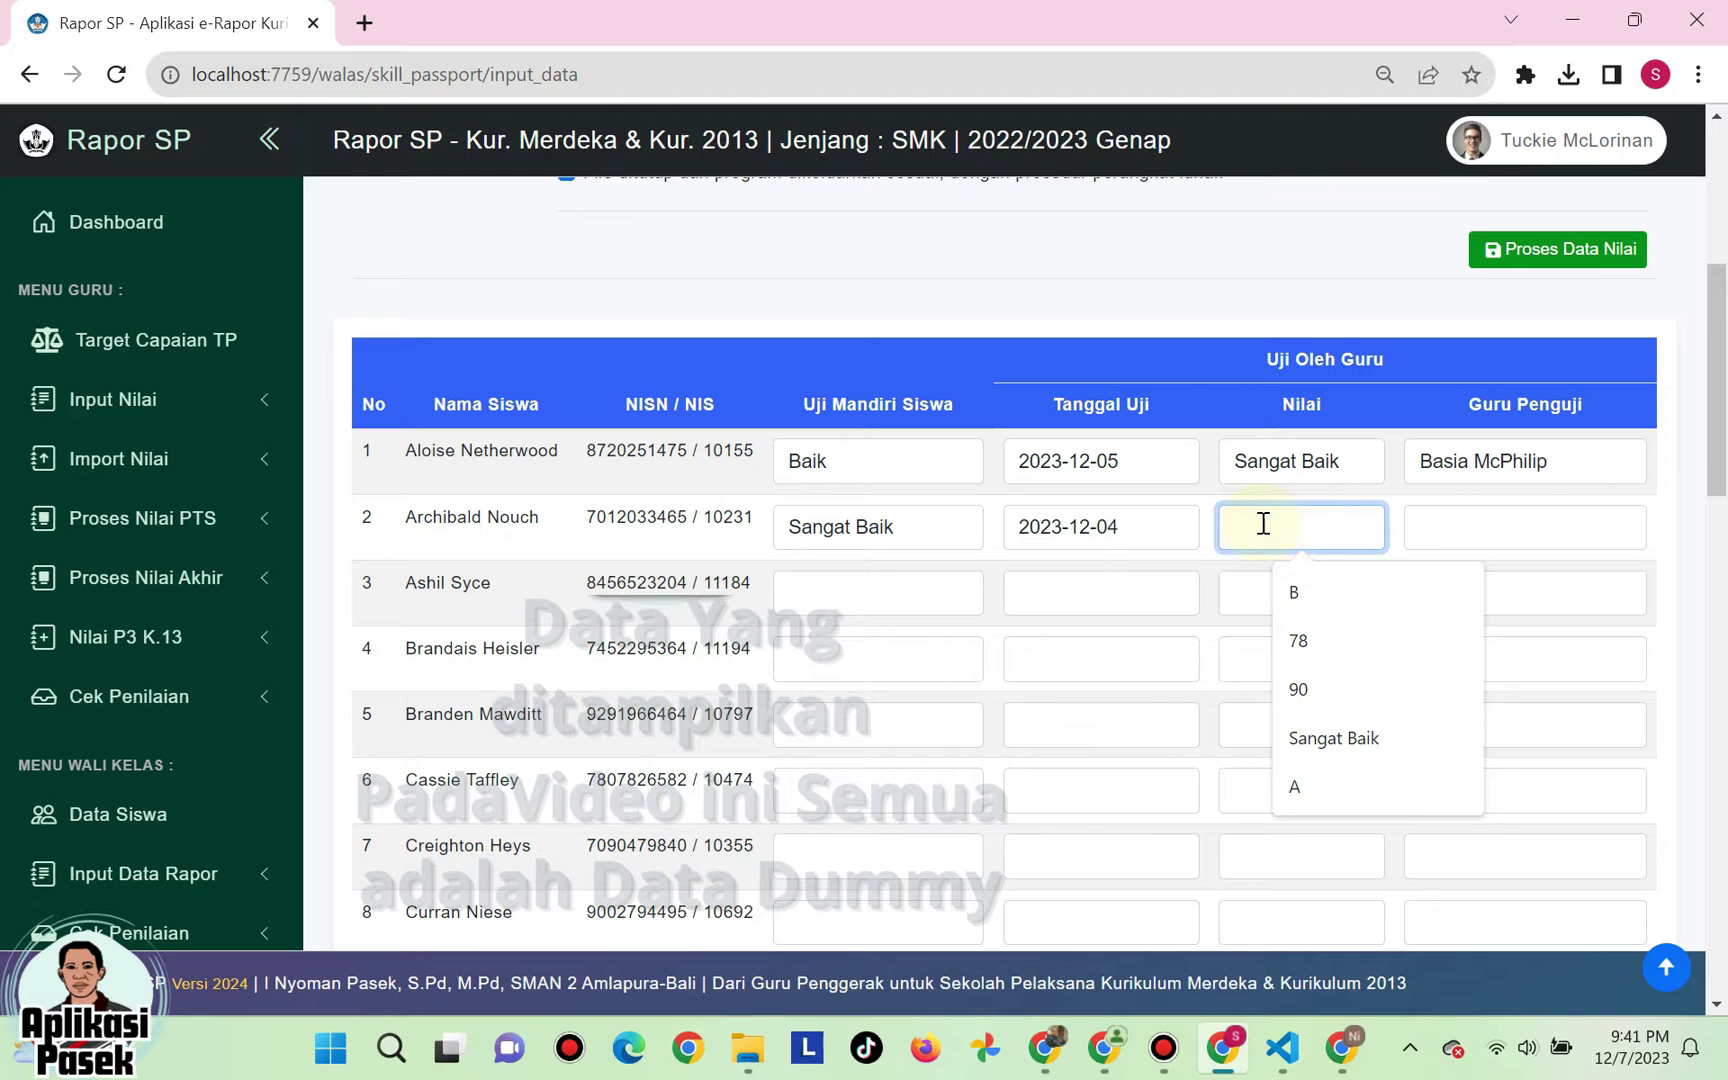
{"action": "type", "text": "Sangat Baik"}
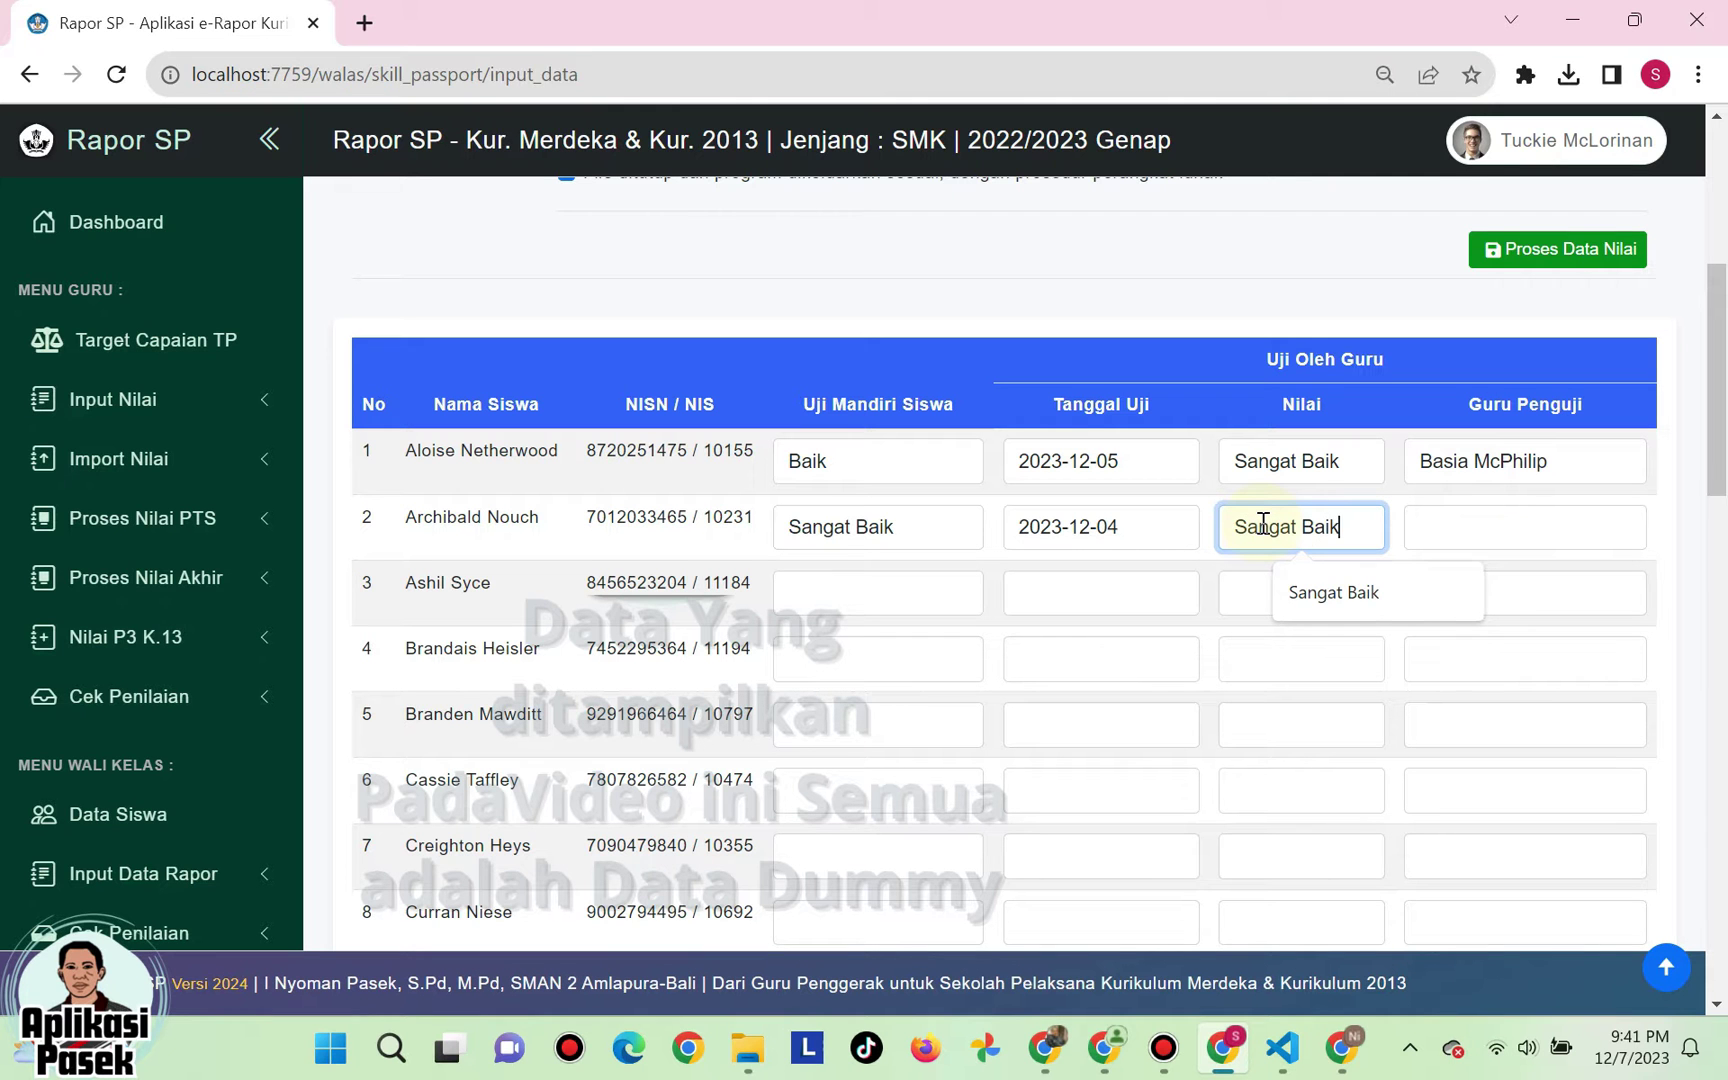
{"action": "left_click", "coordinate": [1518, 527]}
{"action": "left_click", "coordinate": [1516, 413]}
{"action": "scroll", "coordinate": [1569, 703], "scroll_direction": "down", "scroll_amount": 8}
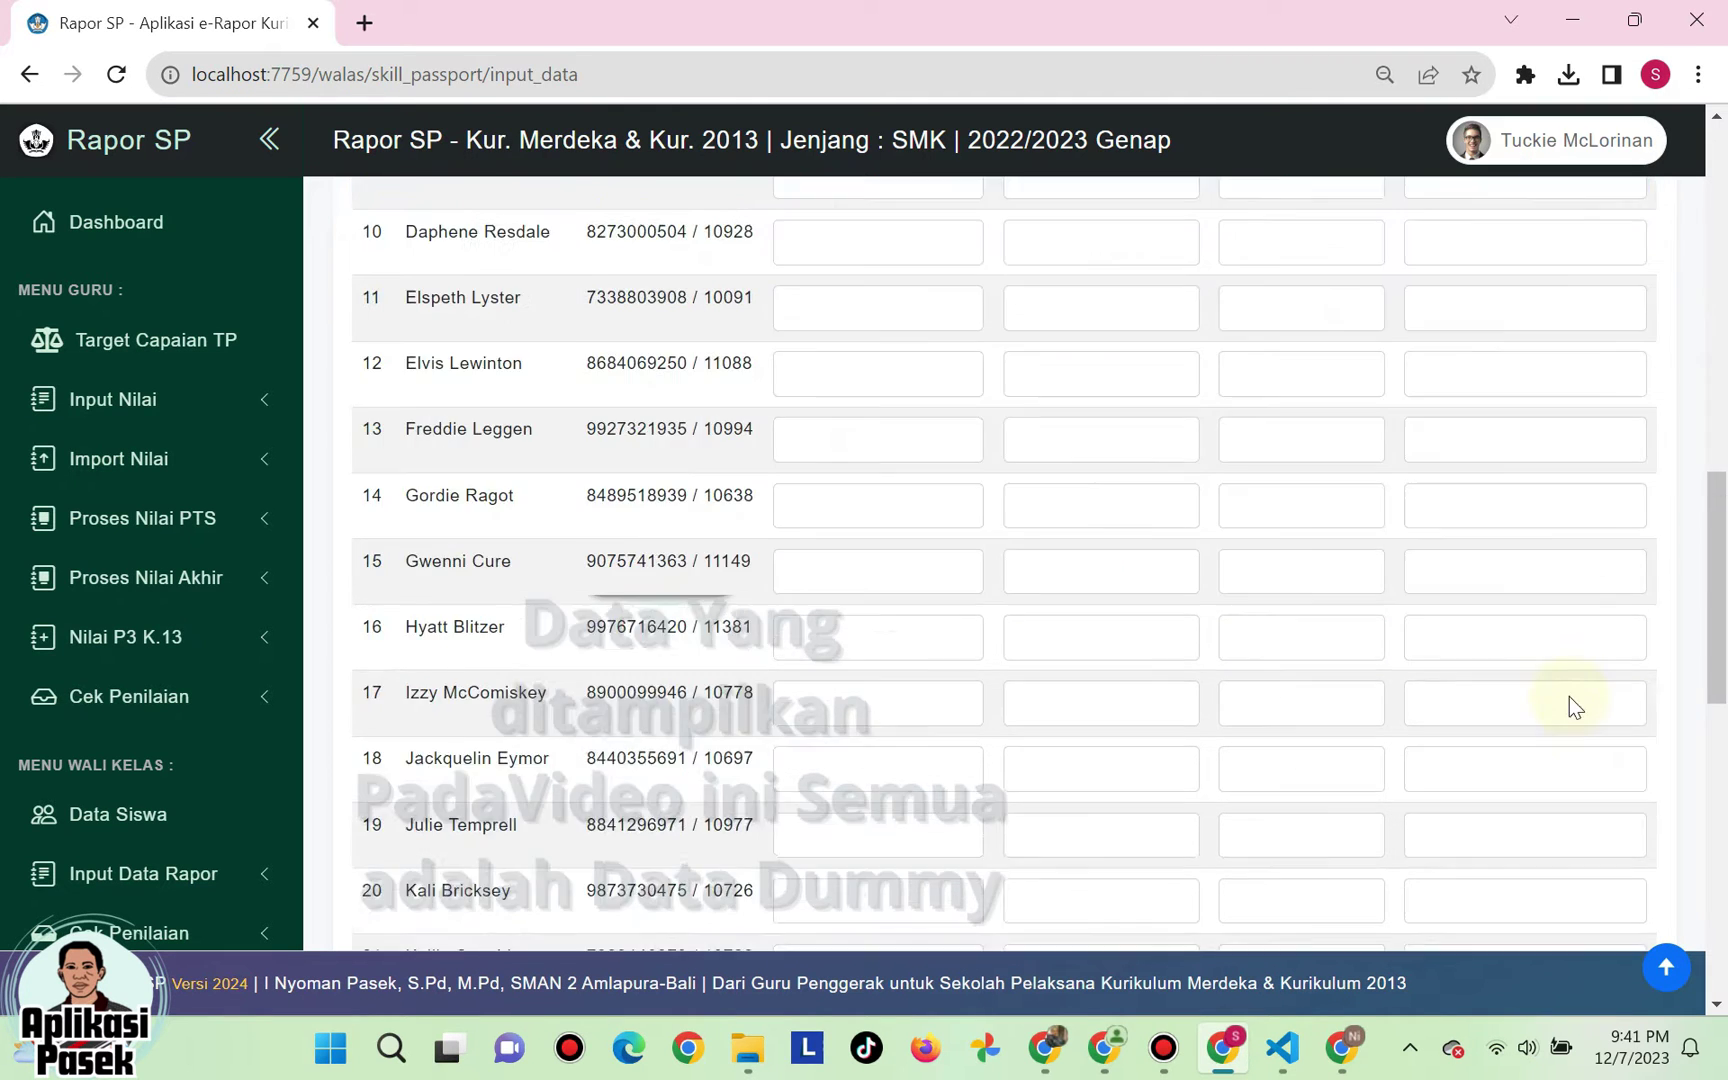
{"action": "scroll", "coordinate": [1569, 697], "scroll_direction": "down", "scroll_amount": 10}
{"action": "left_click", "coordinate": [1594, 812]}
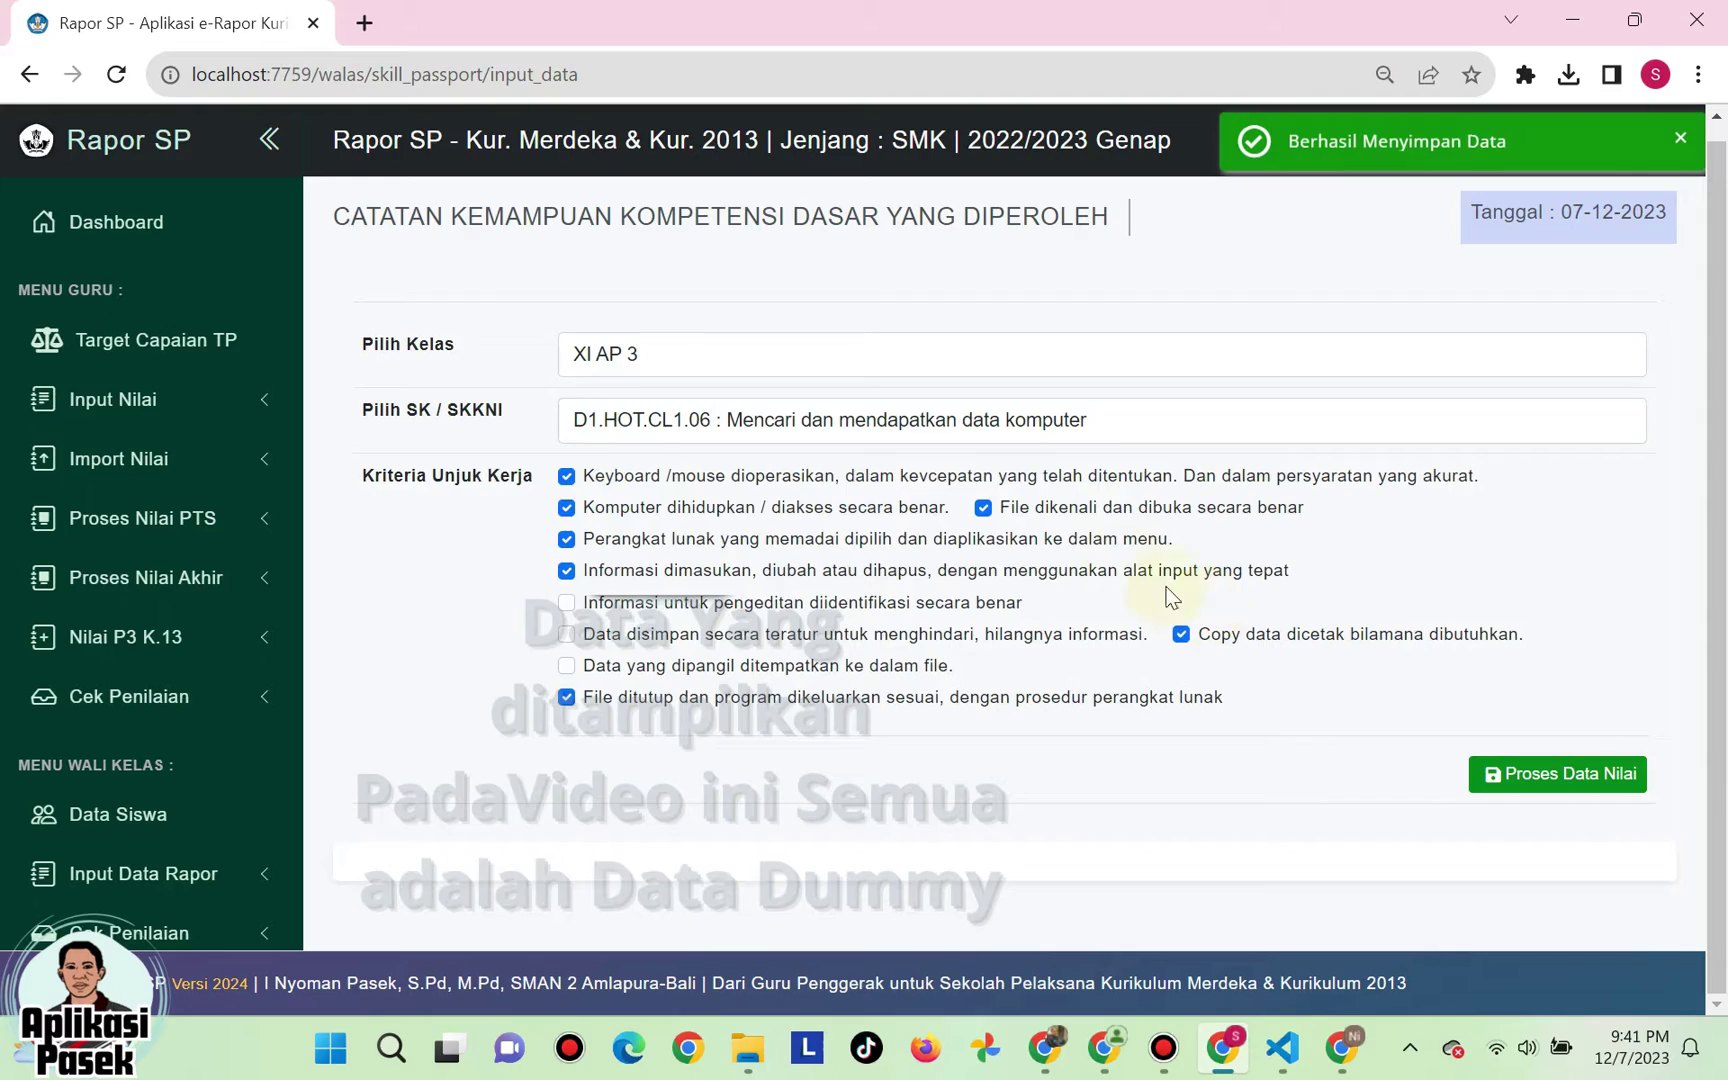
- Switch the competency to D1.HOT.CL1.04 and open the Cetak Skill Passport page
{"action": "left_click", "coordinate": [716, 420]}
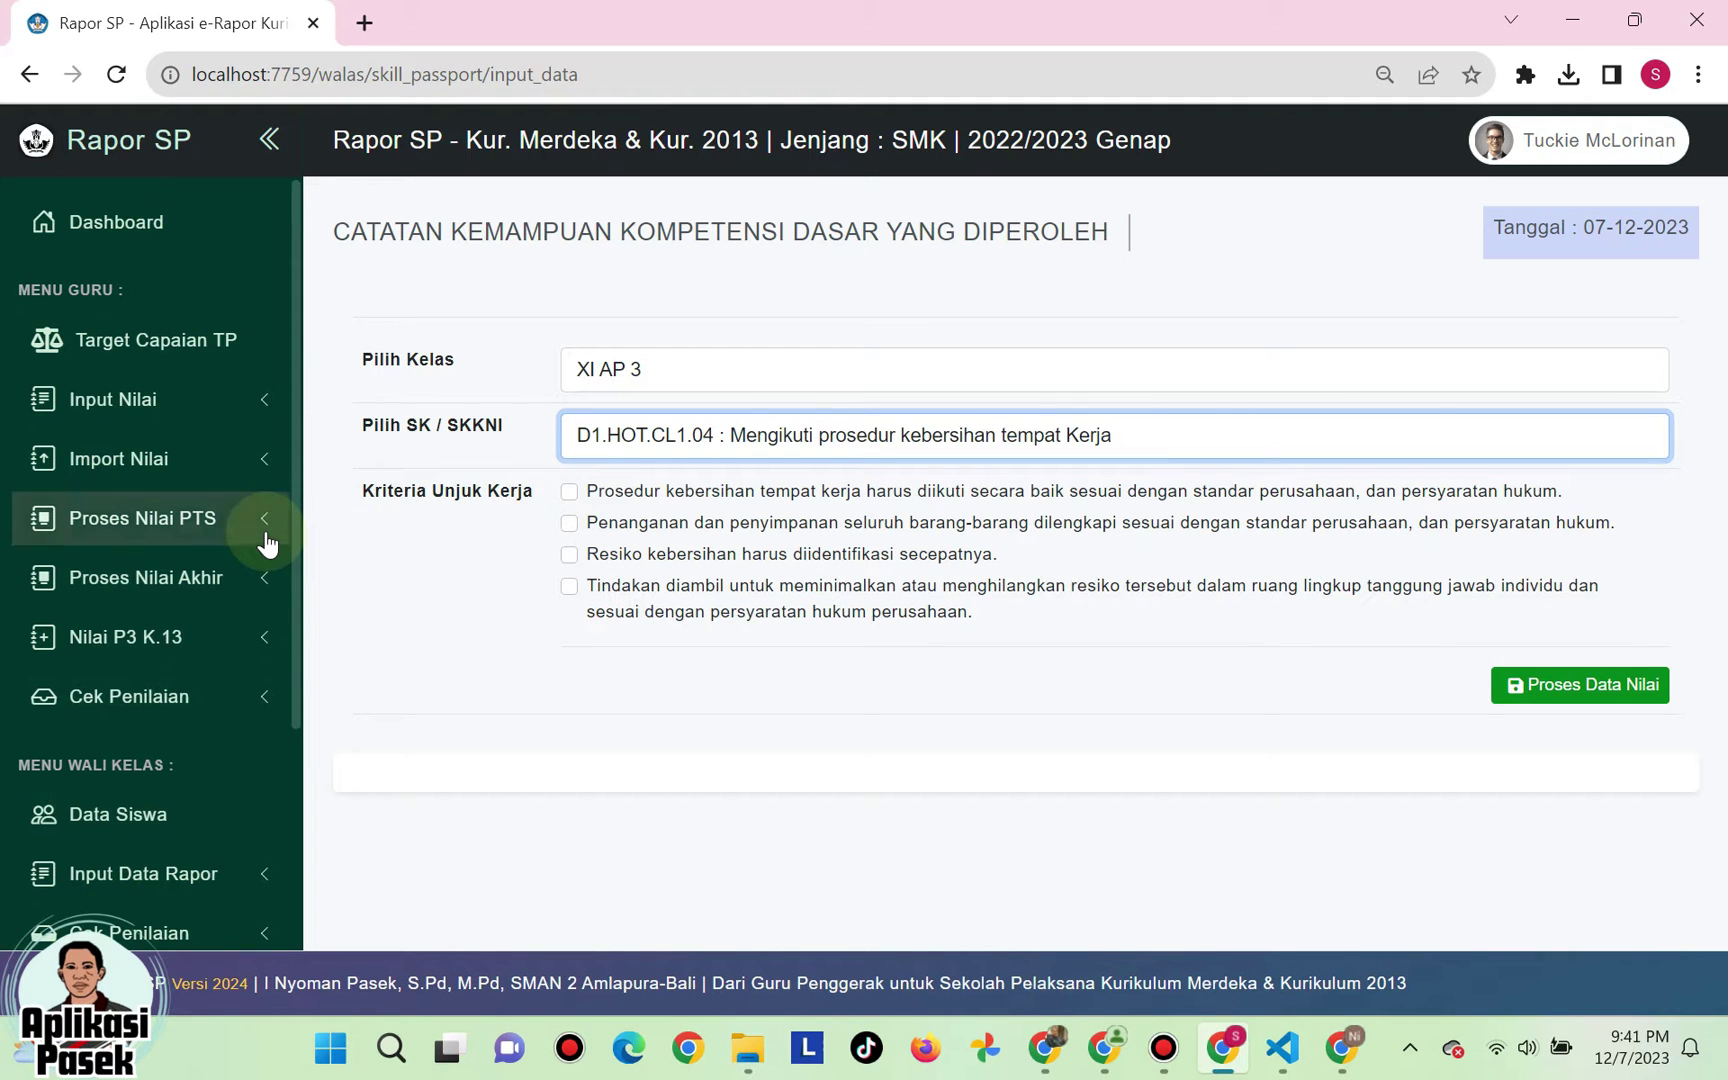
{"action": "scroll", "coordinate": [264, 540], "scroll_direction": "down", "scroll_amount": 4}
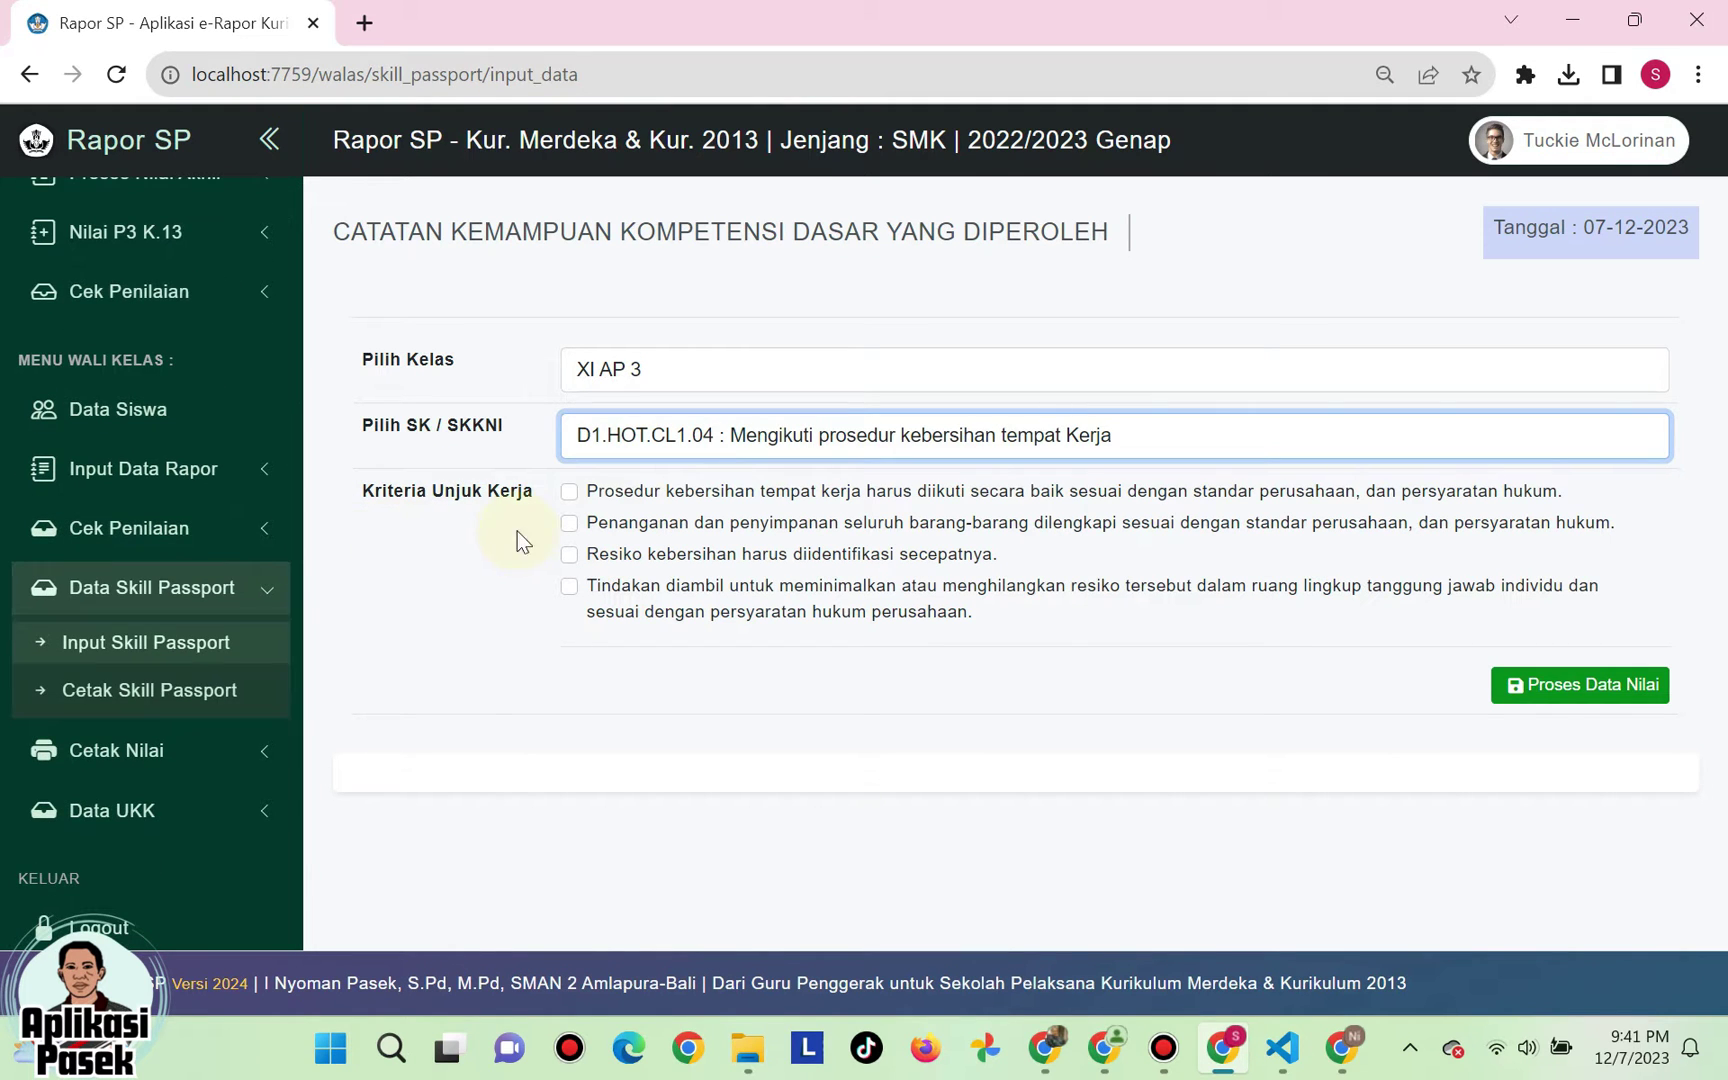
{"action": "left_click", "coordinate": [104, 598]}
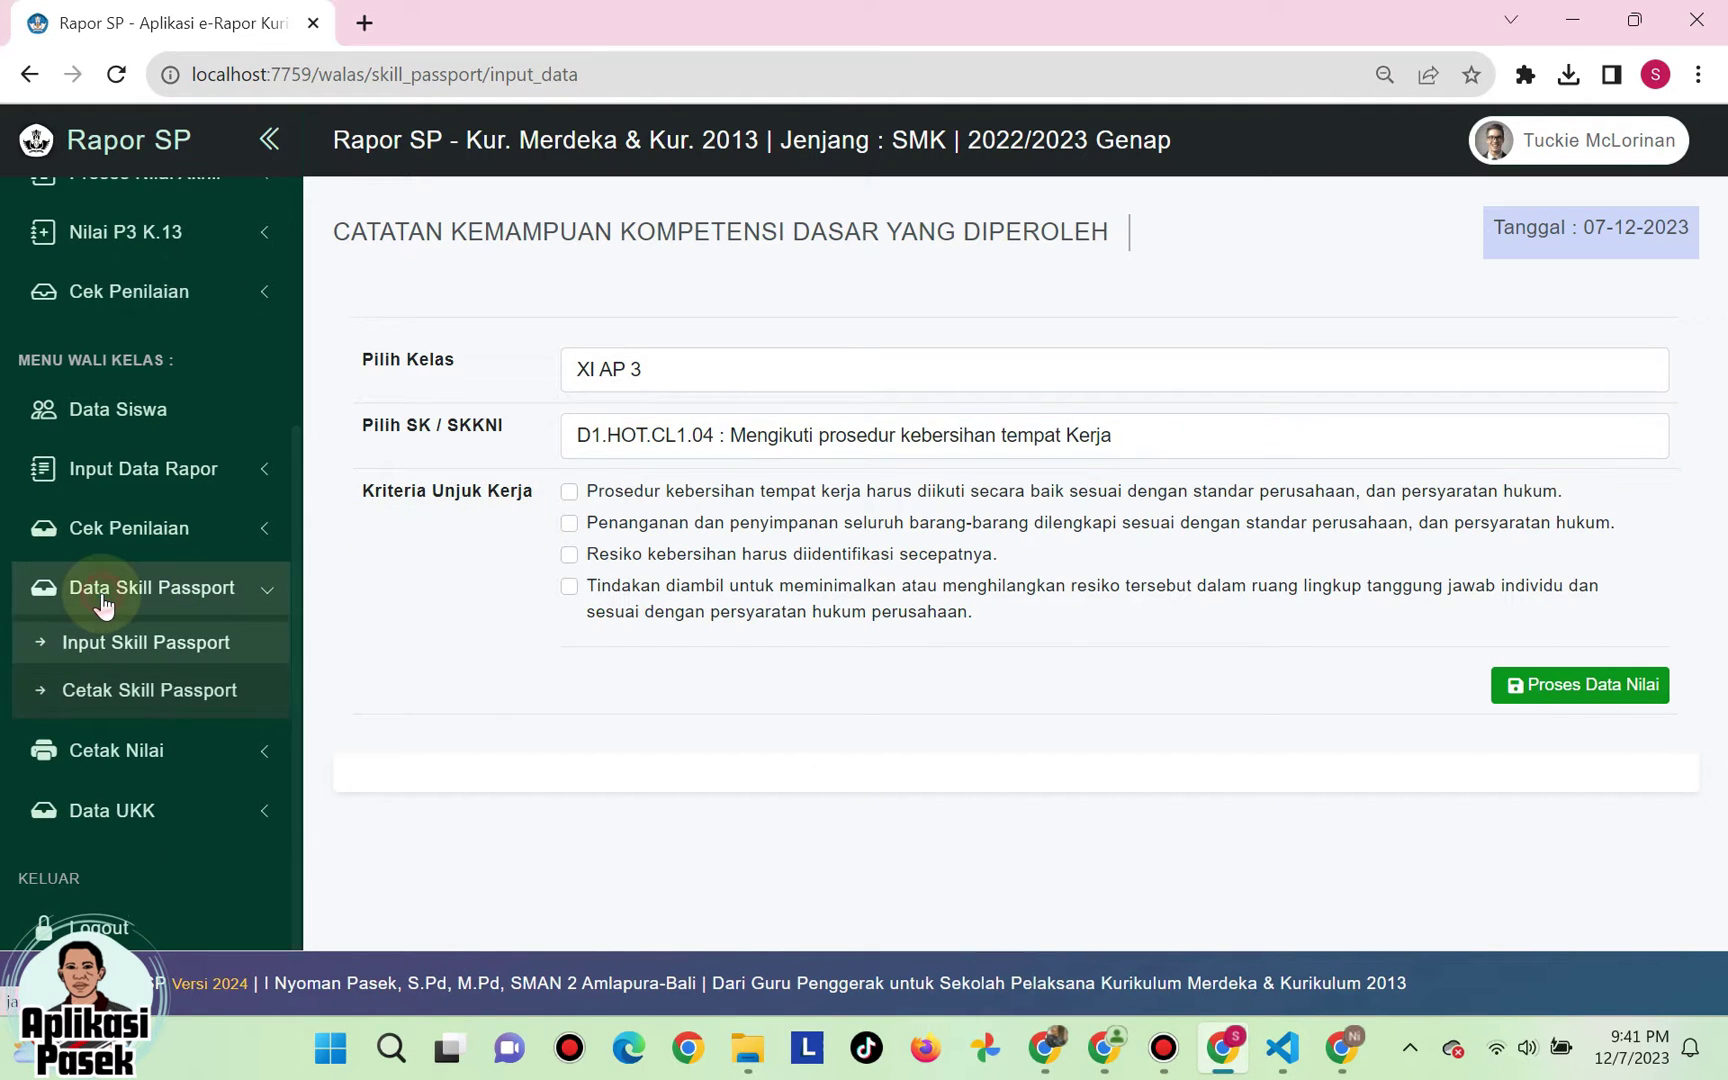
{"action": "left_click", "coordinate": [104, 598]}
{"action": "left_click", "coordinate": [106, 692]}
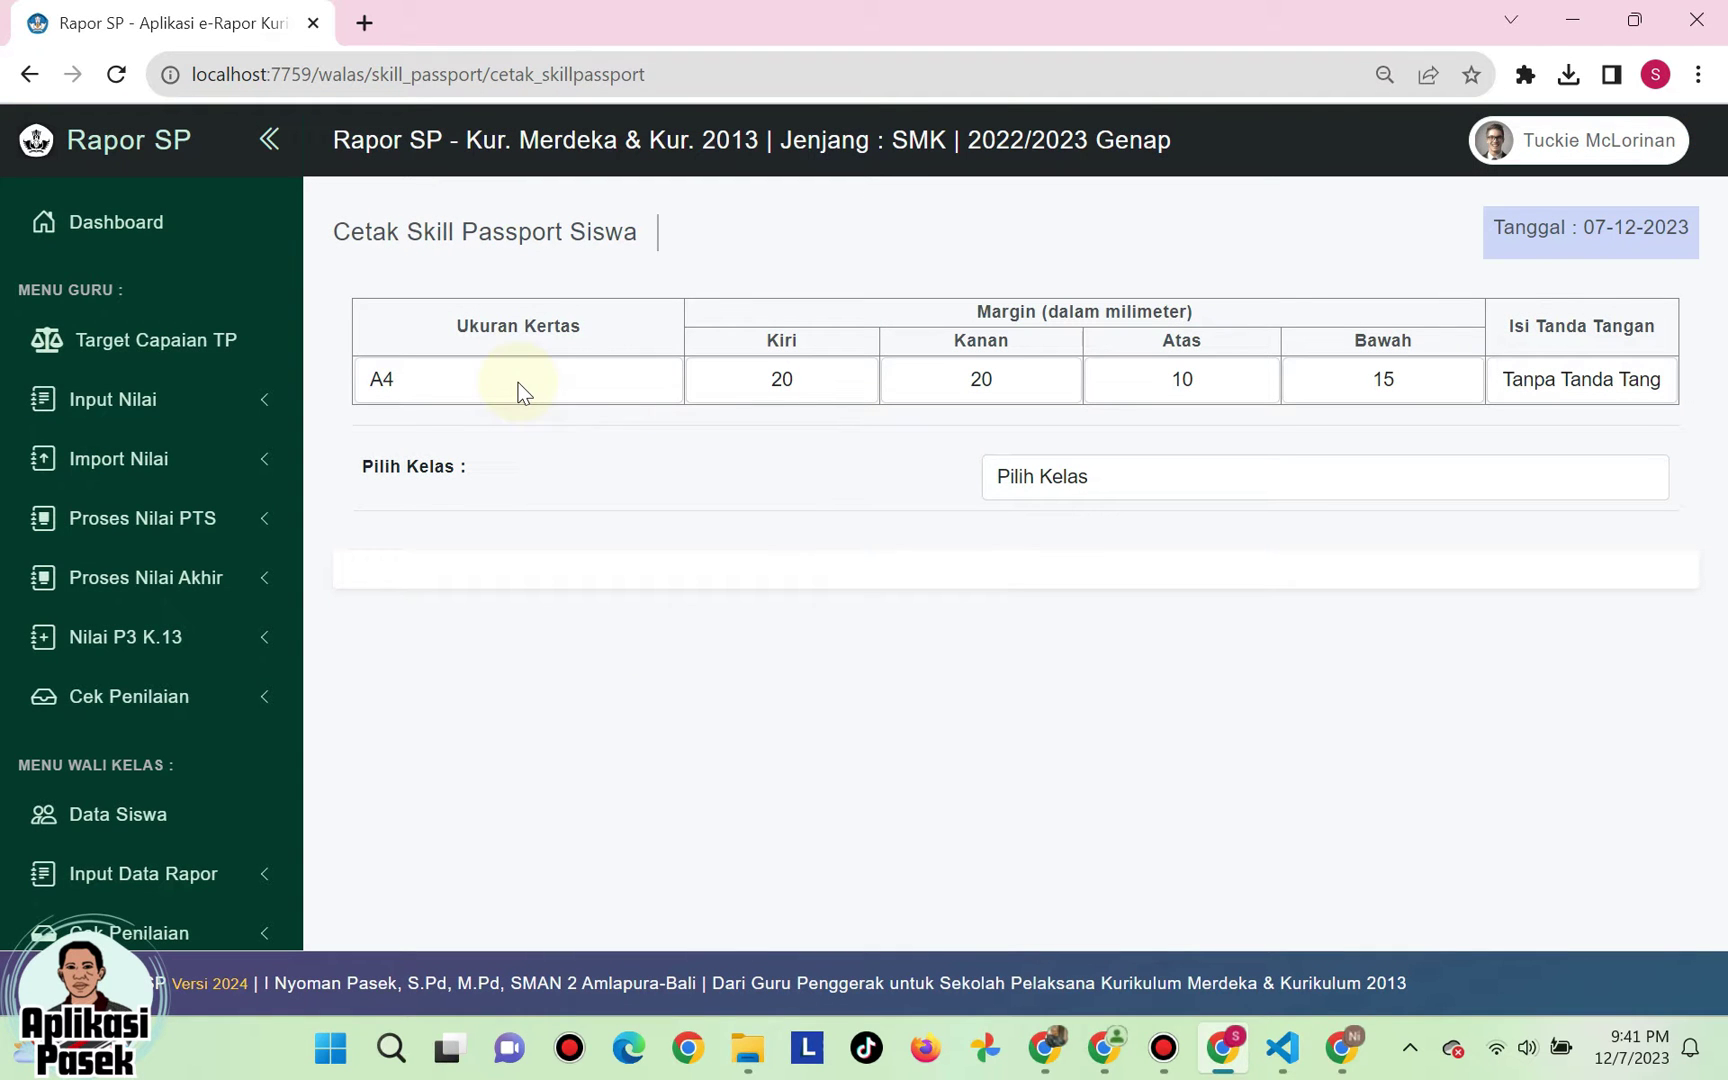
- Set the paper size to A4 and check the left, right, top and bottom margins
{"action": "left_click", "coordinate": [445, 390]}
{"action": "left_click", "coordinate": [433, 437]}
{"action": "left_click", "coordinate": [440, 388]}
{"action": "left_click", "coordinate": [432, 415]}
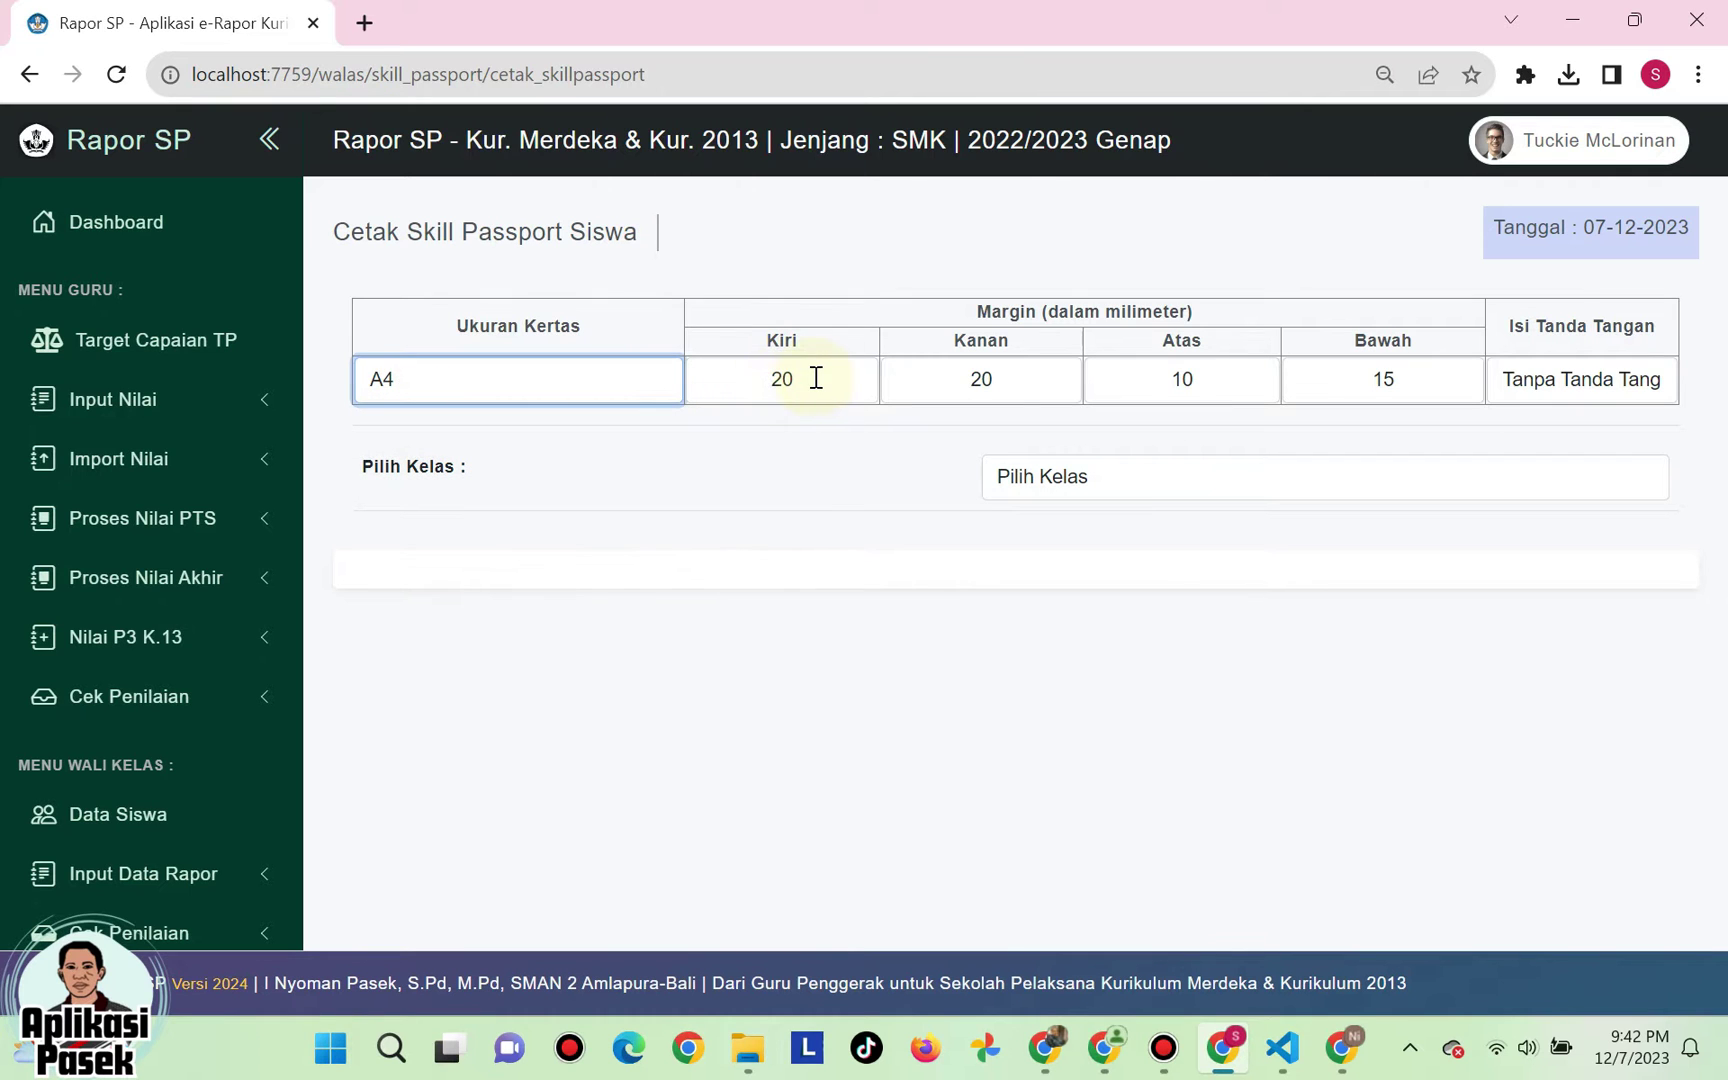
{"action": "left_click", "coordinate": [1016, 378]}
{"action": "left_click", "coordinate": [1184, 375]}
{"action": "left_click", "coordinate": [1377, 372]}
{"action": "left_click", "coordinate": [1377, 372]}
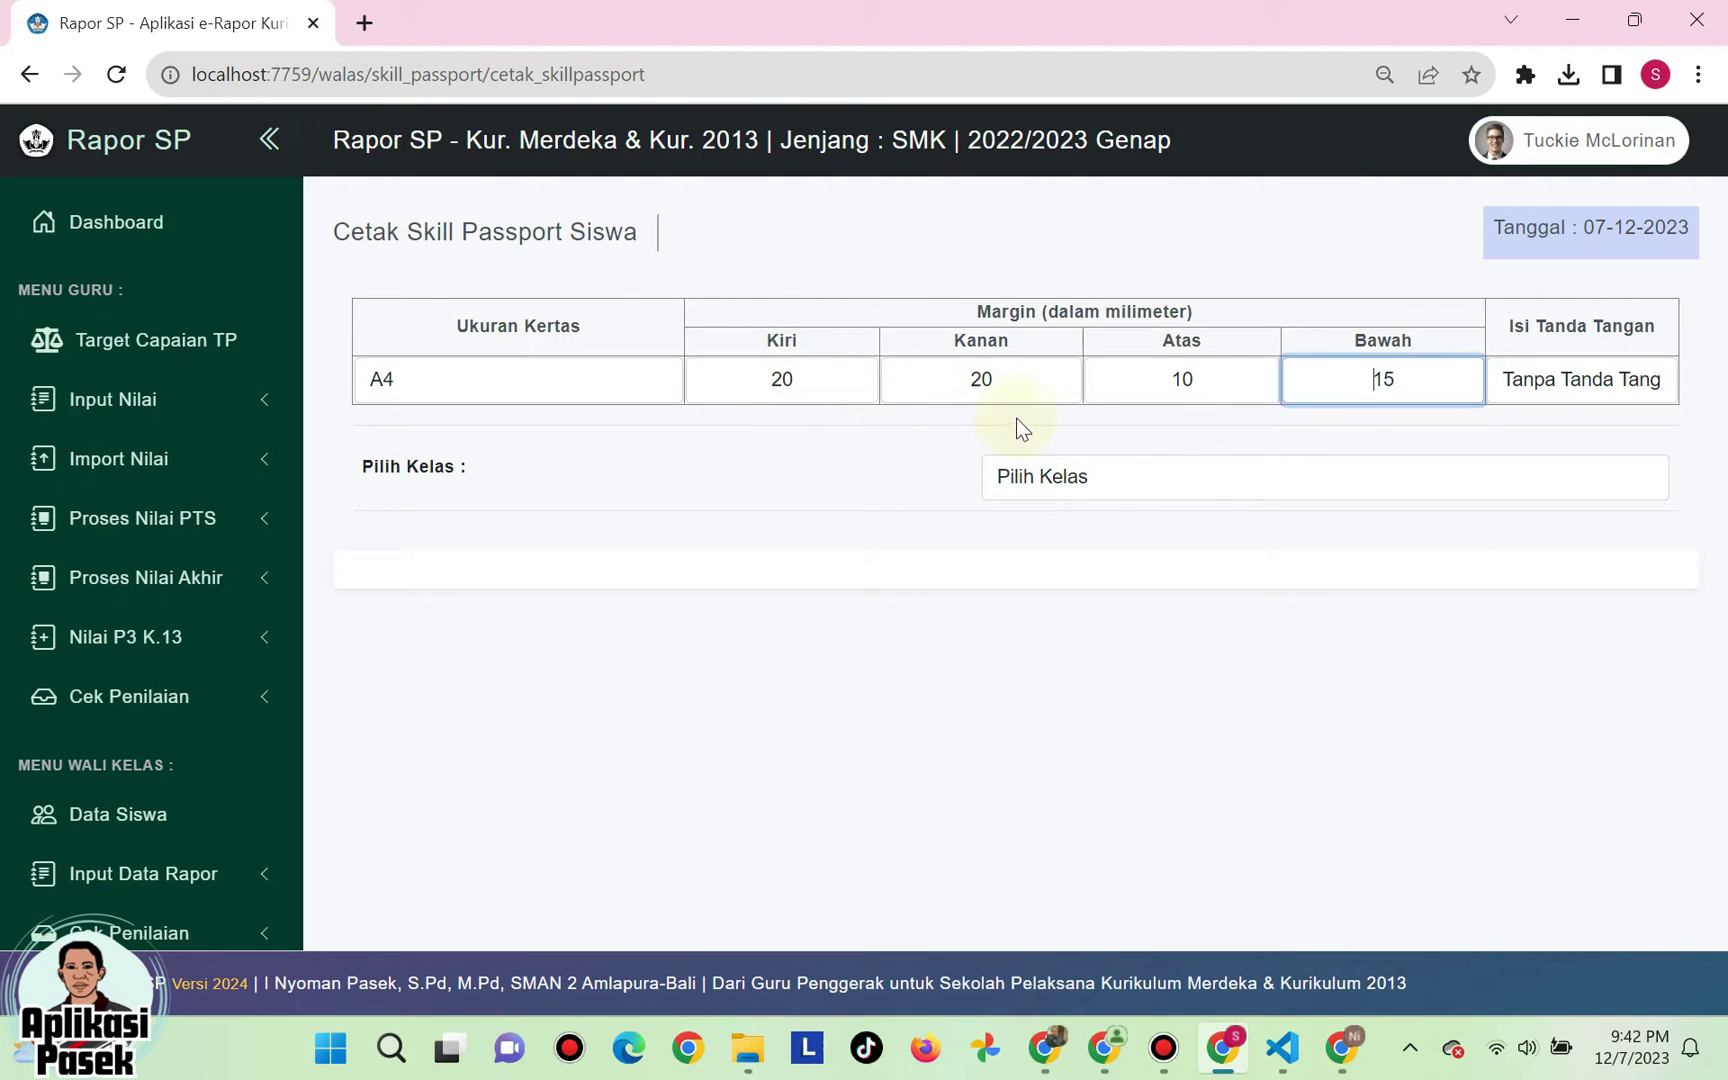
- Set the signature option to Tanpa Tanda Tangan and choose class XI AP 3
{"action": "left_click", "coordinate": [1578, 382]}
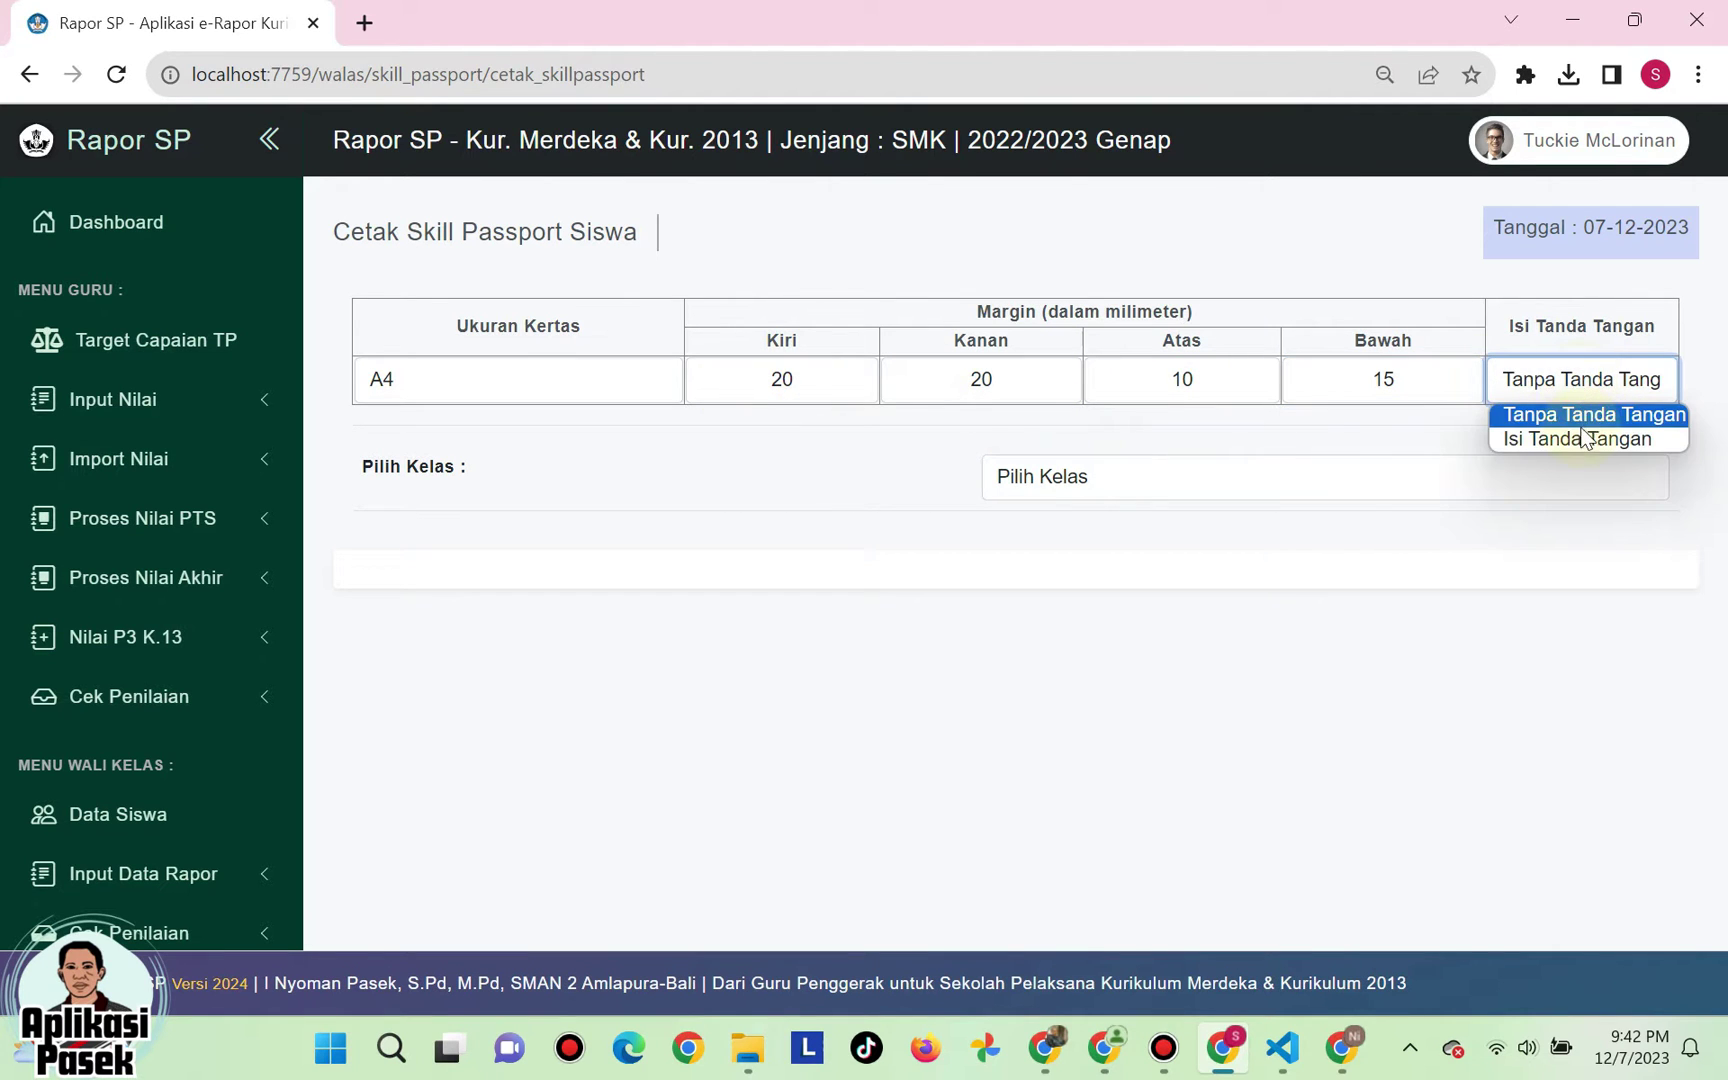
{"action": "left_click", "coordinate": [1581, 438]}
{"action": "left_click", "coordinate": [1585, 381]}
{"action": "left_click", "coordinate": [1590, 414]}
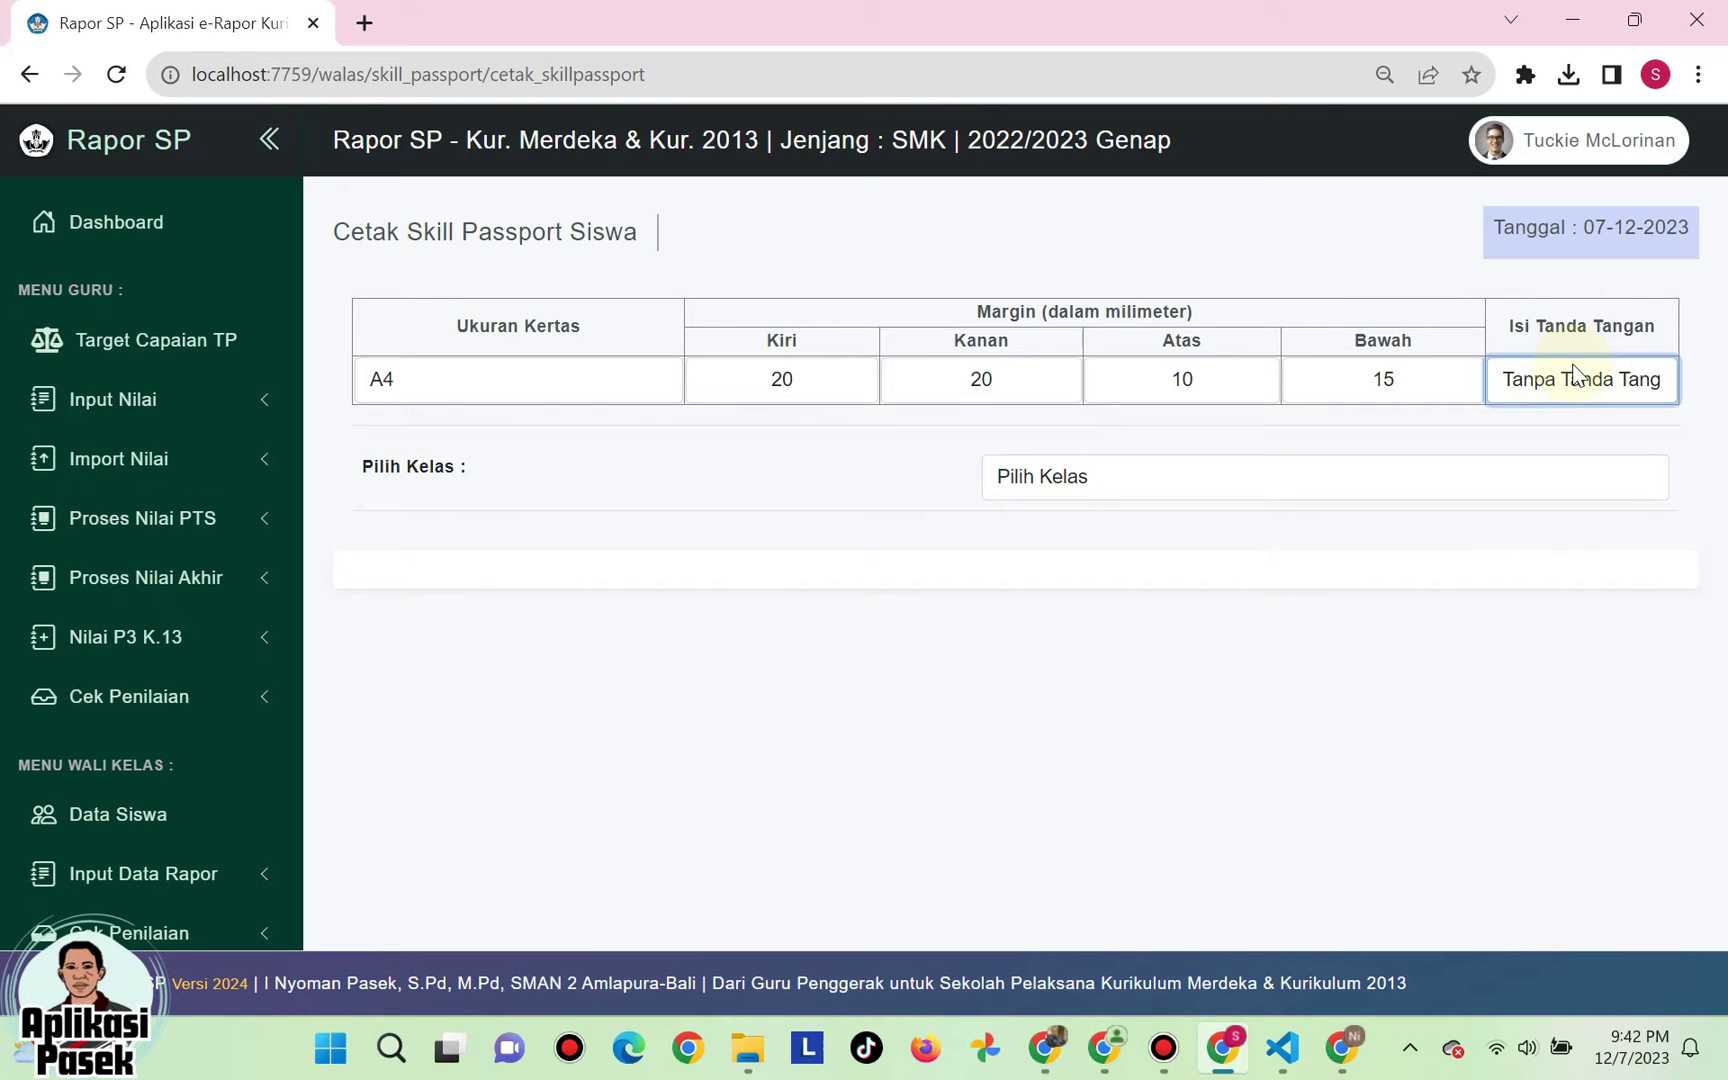
{"action": "left_click", "coordinate": [1150, 497]}
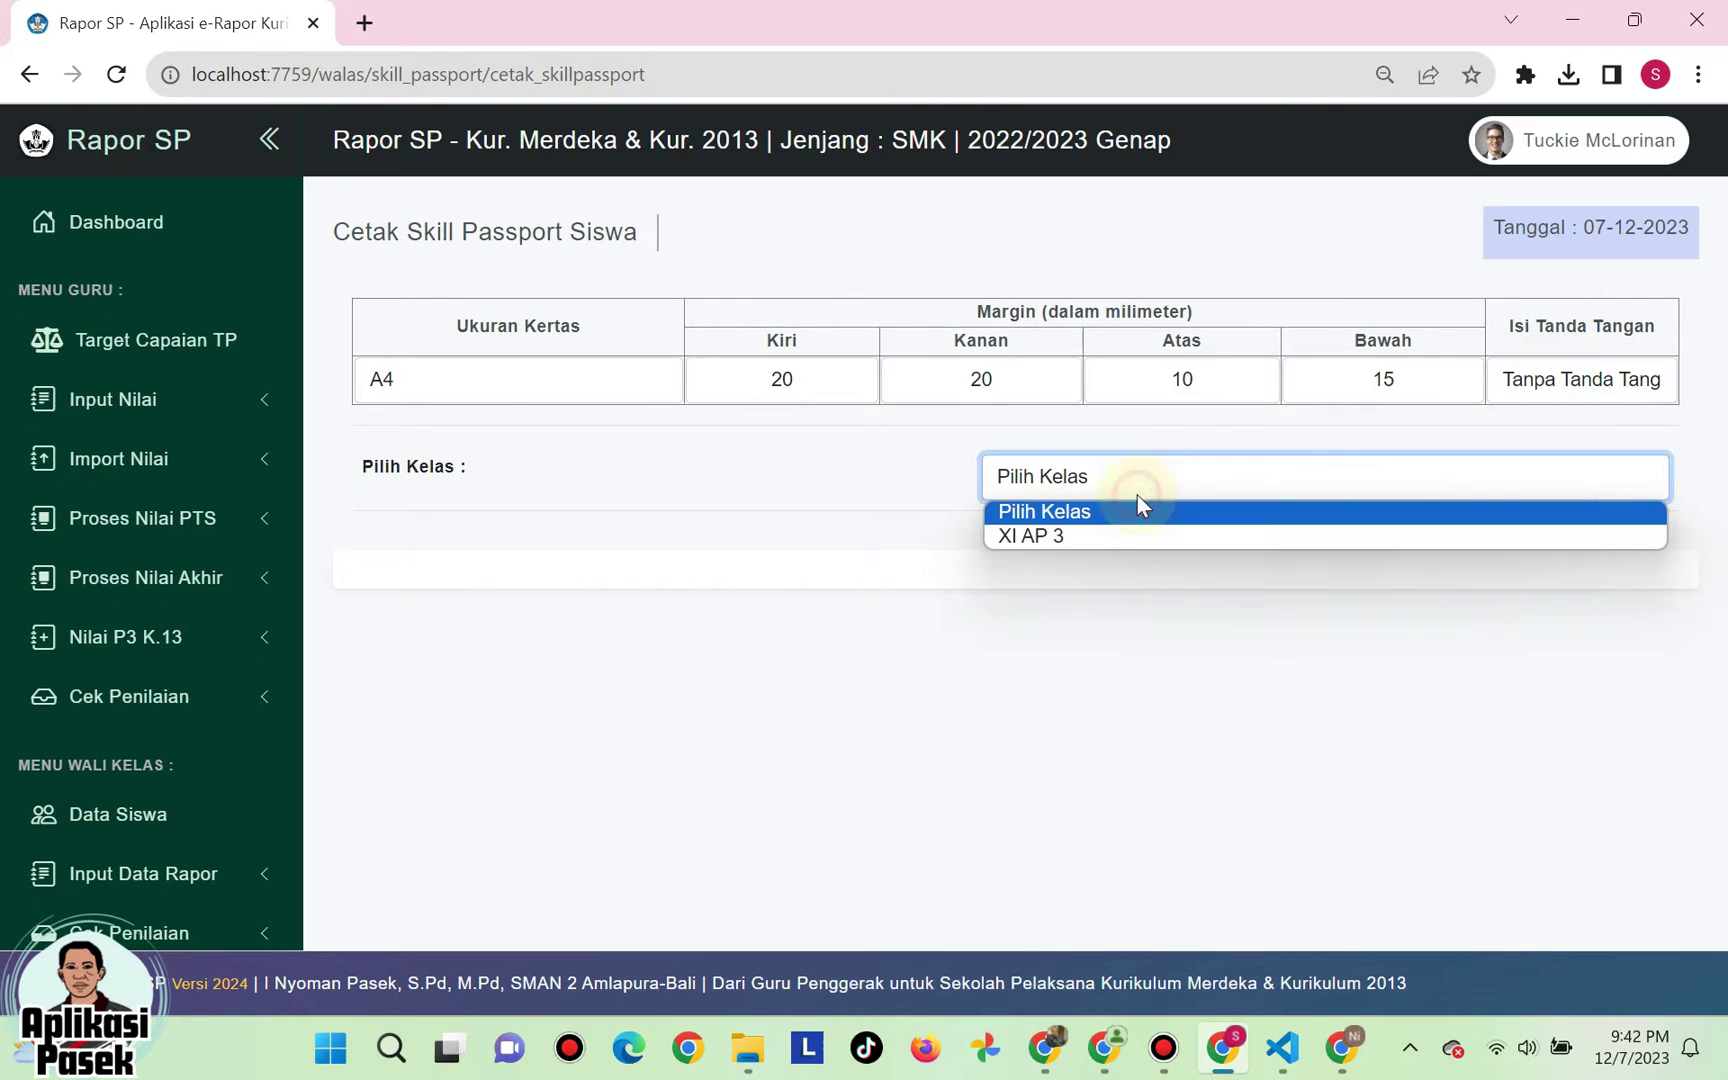
{"action": "left_click", "coordinate": [1110, 538]}
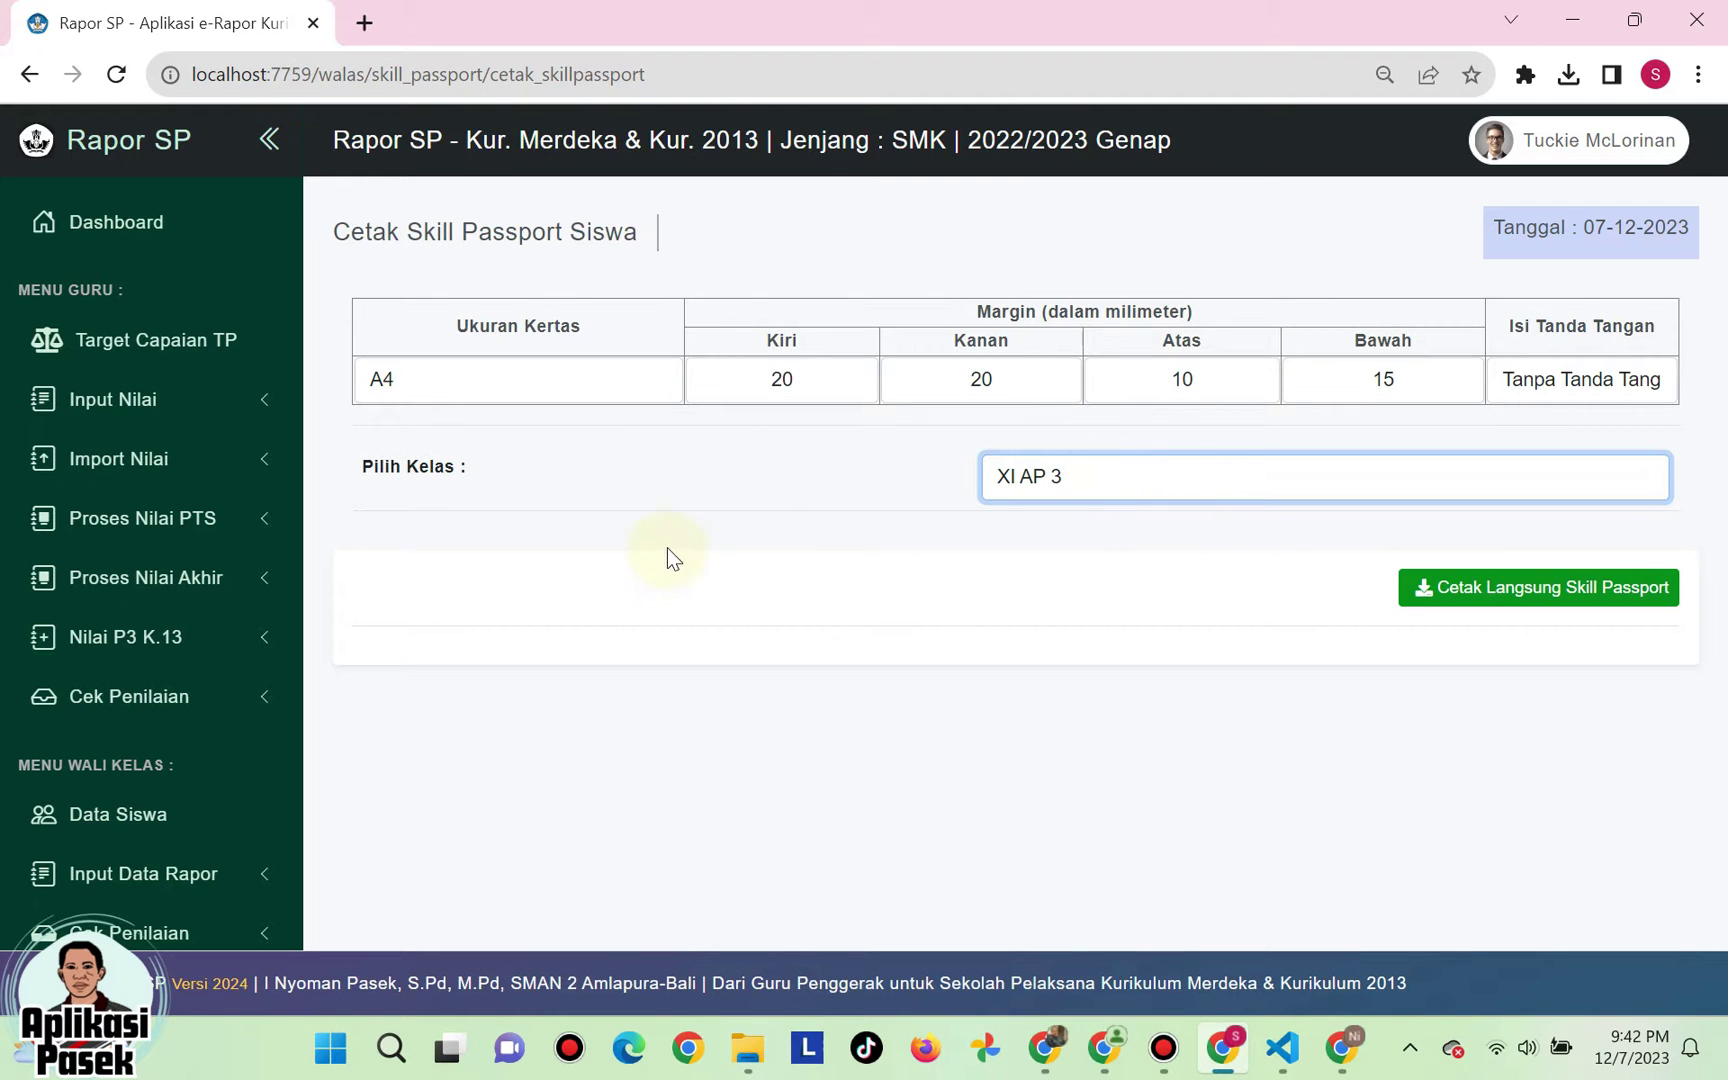
{"action": "left_click", "coordinate": [1264, 565]}
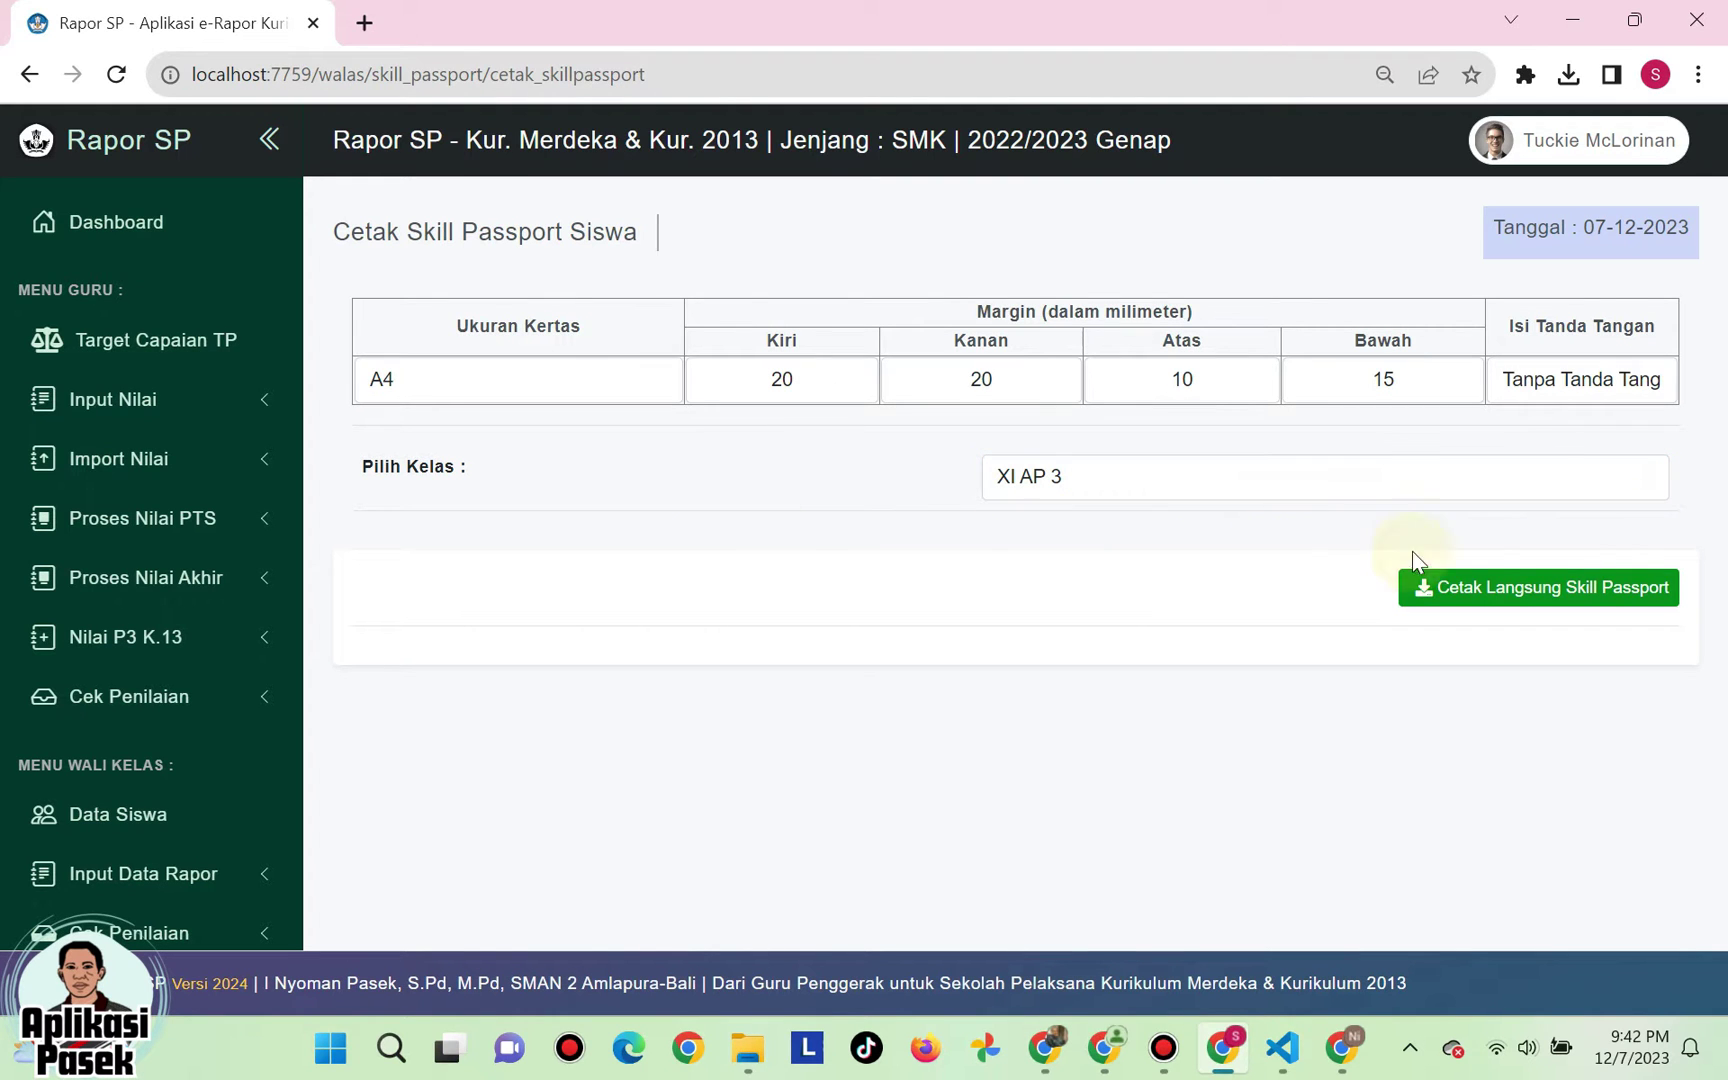
- Print the XI AP 3 skill passport directly, look through the 39-page PDF, then close it
{"action": "left_click", "coordinate": [1536, 590]}
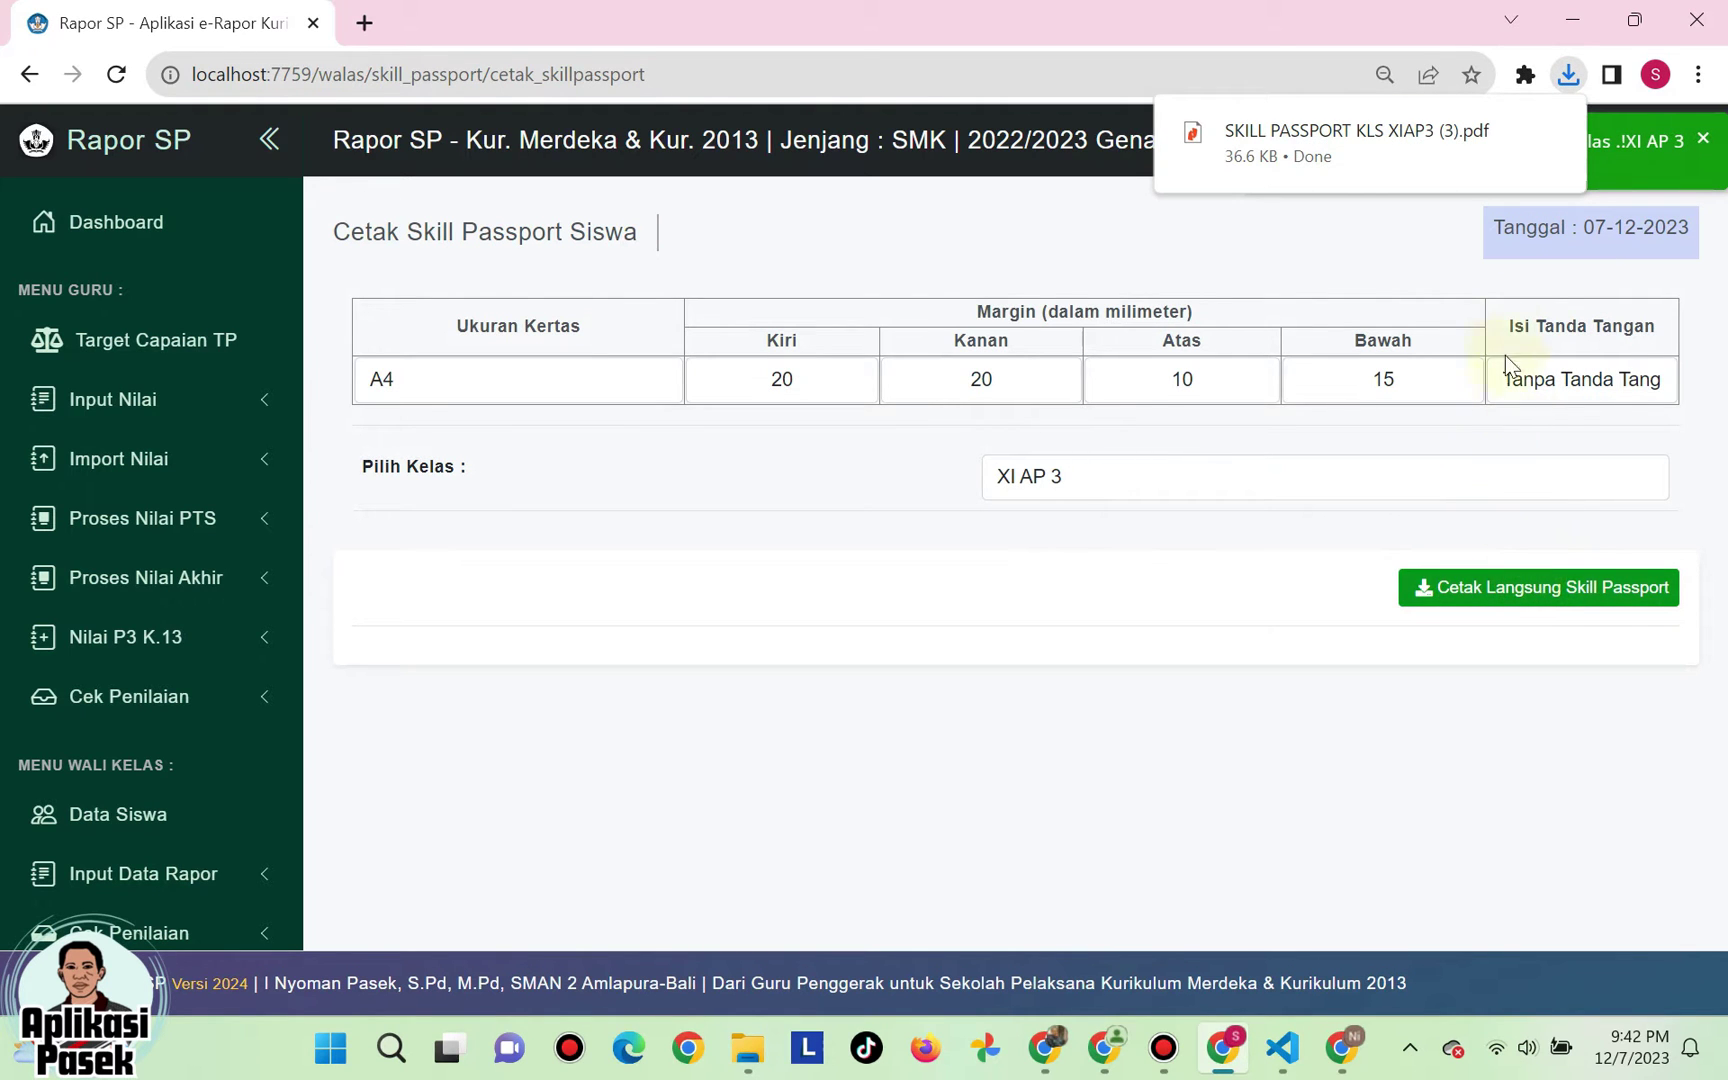
{"action": "mouse_move", "coordinate": [1466, 115]}
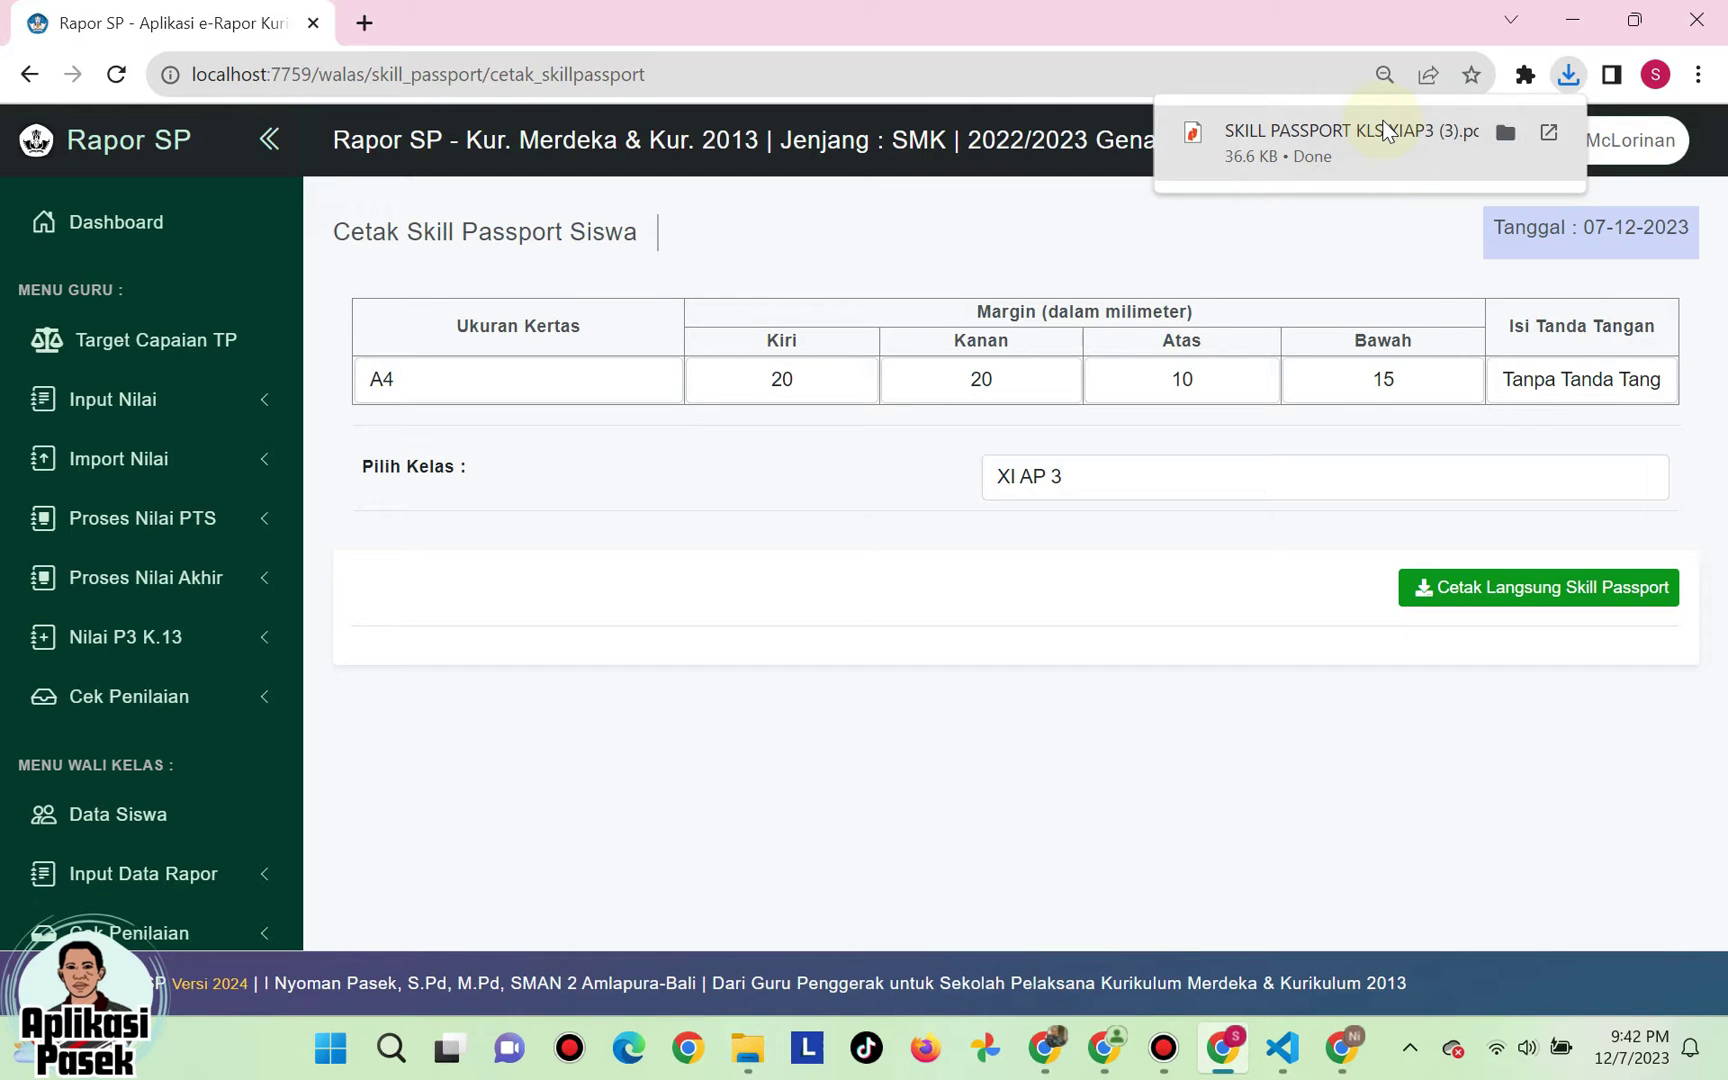
{"action": "left_click", "coordinate": [1386, 128]}
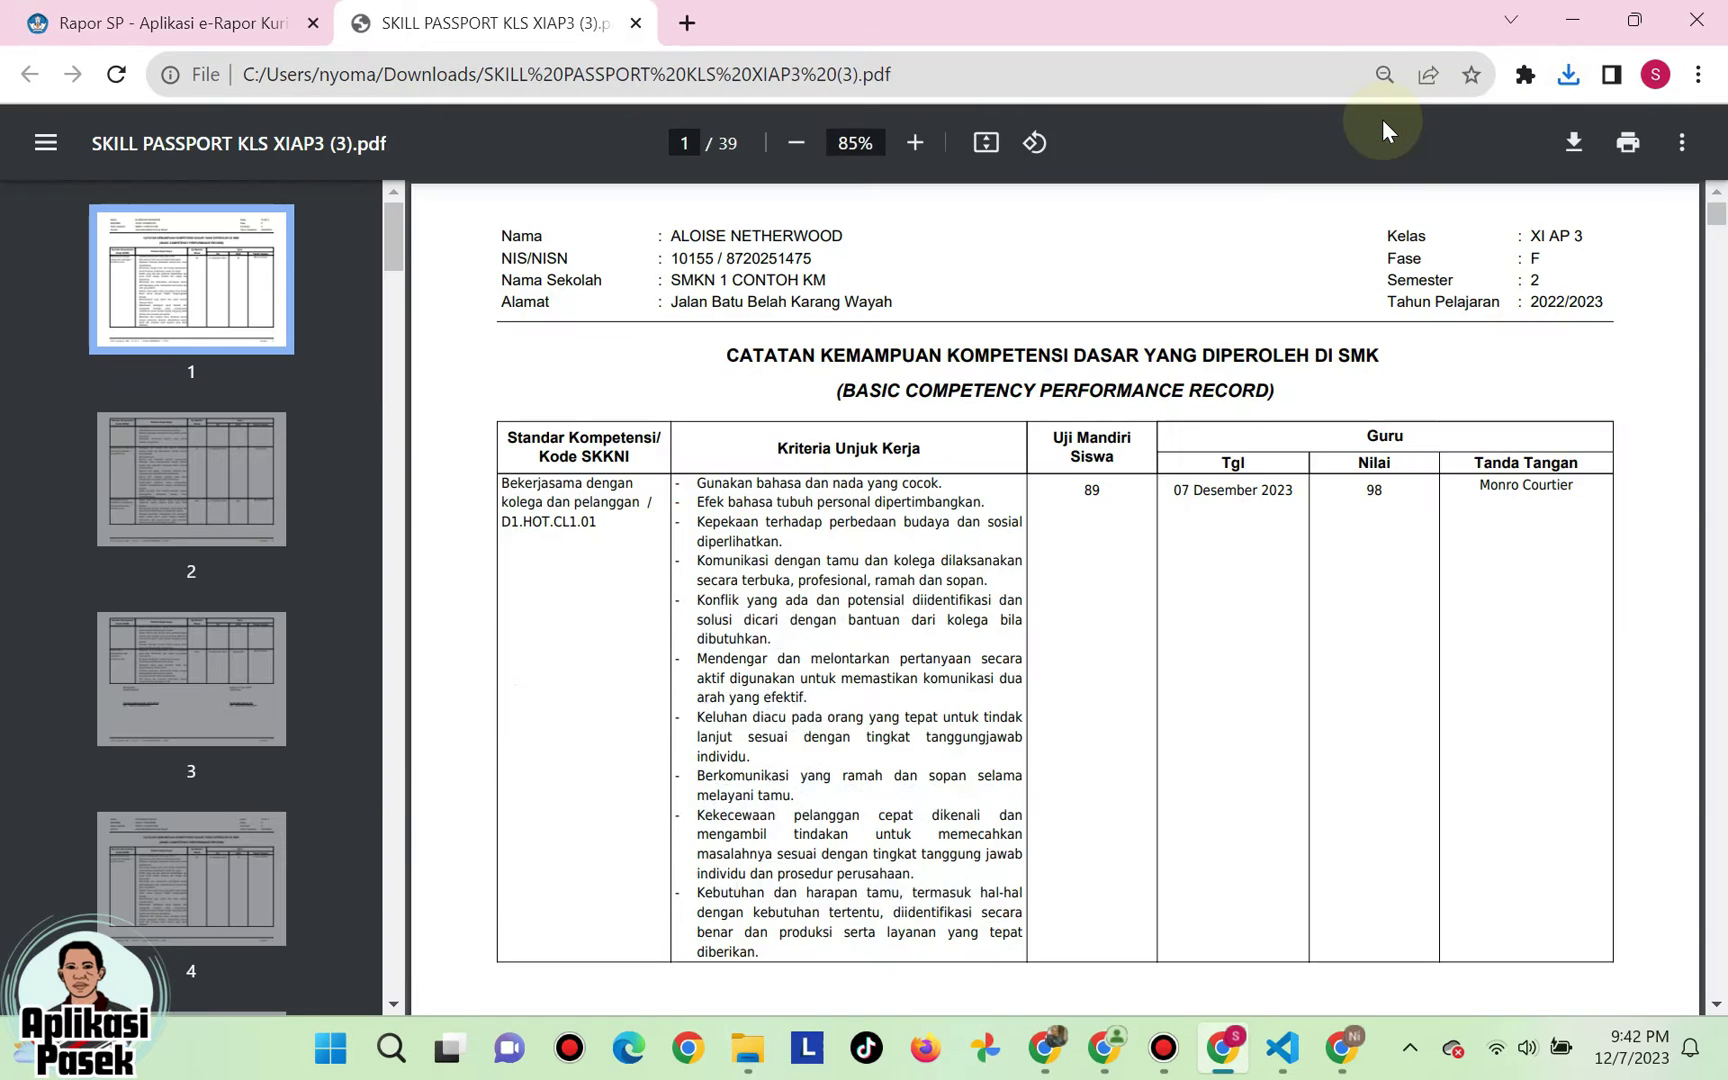
{"action": "scroll", "coordinate": [985, 457], "scroll_direction": "down", "scroll_amount": 10}
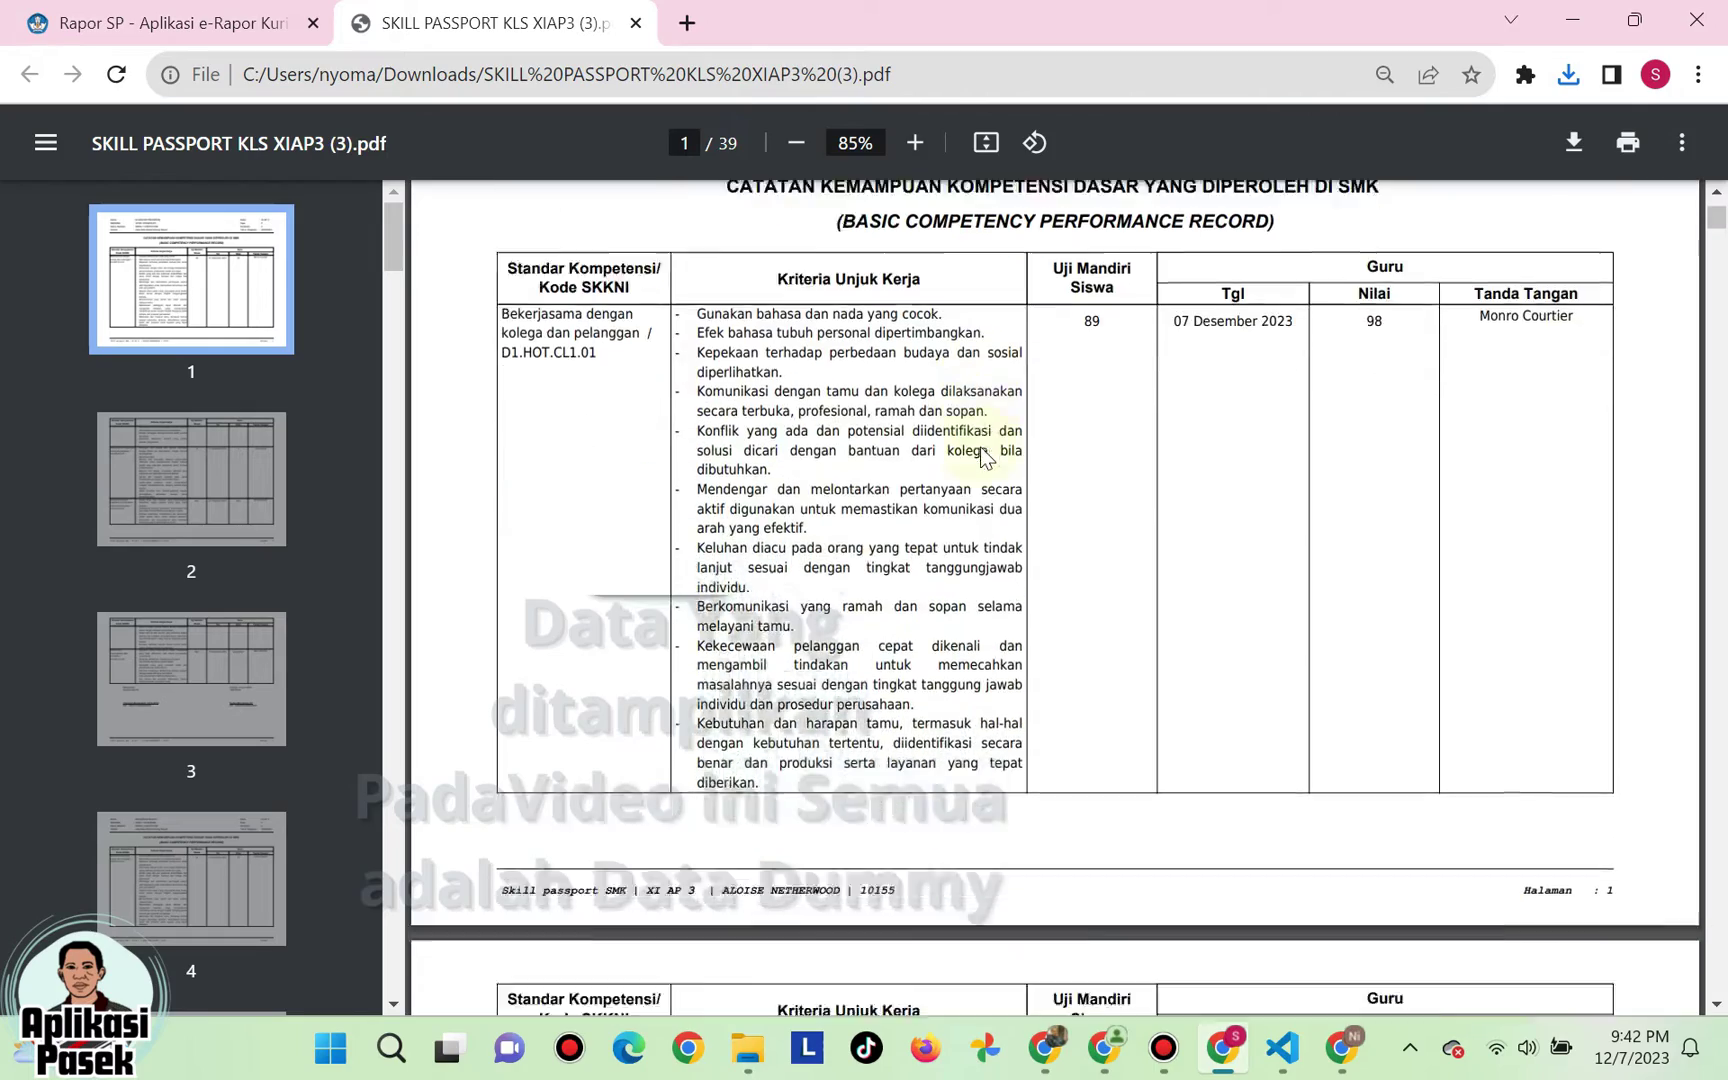
{"action": "scroll", "coordinate": [985, 457], "scroll_direction": "down", "scroll_amount": 20}
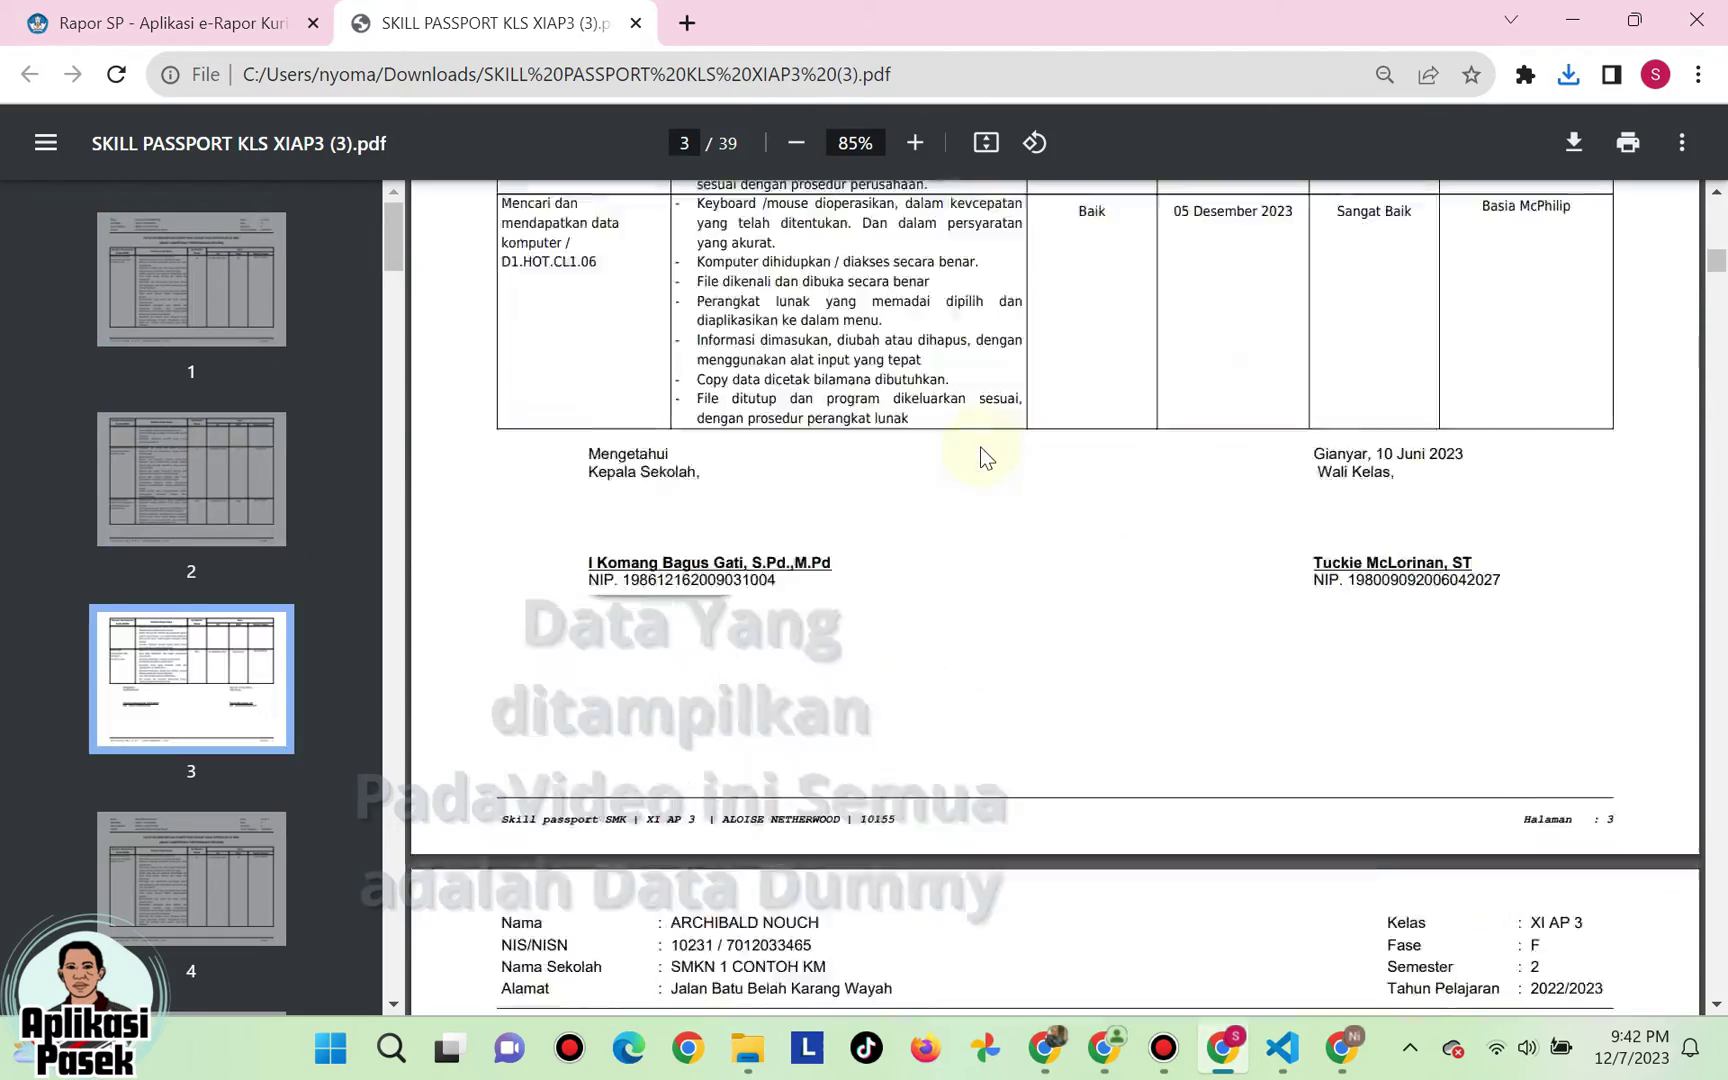
{"action": "scroll", "coordinate": [985, 457], "scroll_direction": "up", "scroll_amount": 20}
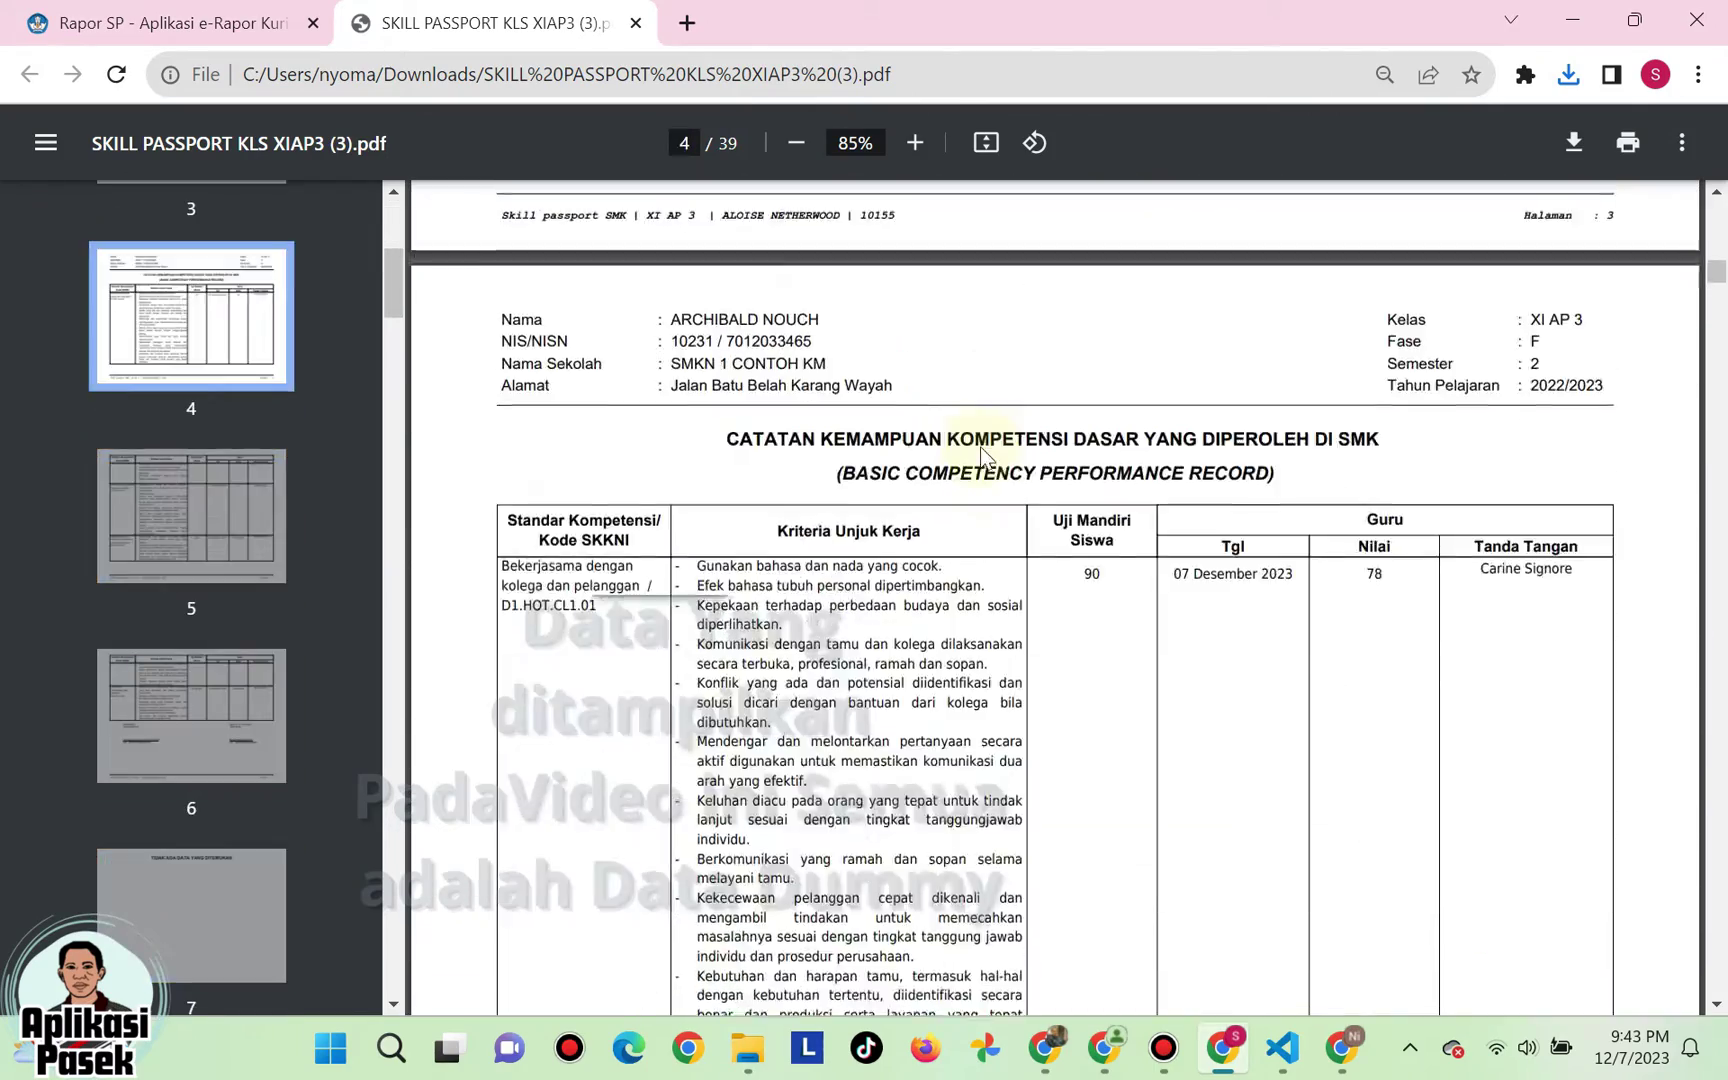
{"action": "scroll", "coordinate": [985, 457], "scroll_direction": "up", "scroll_amount": 4}
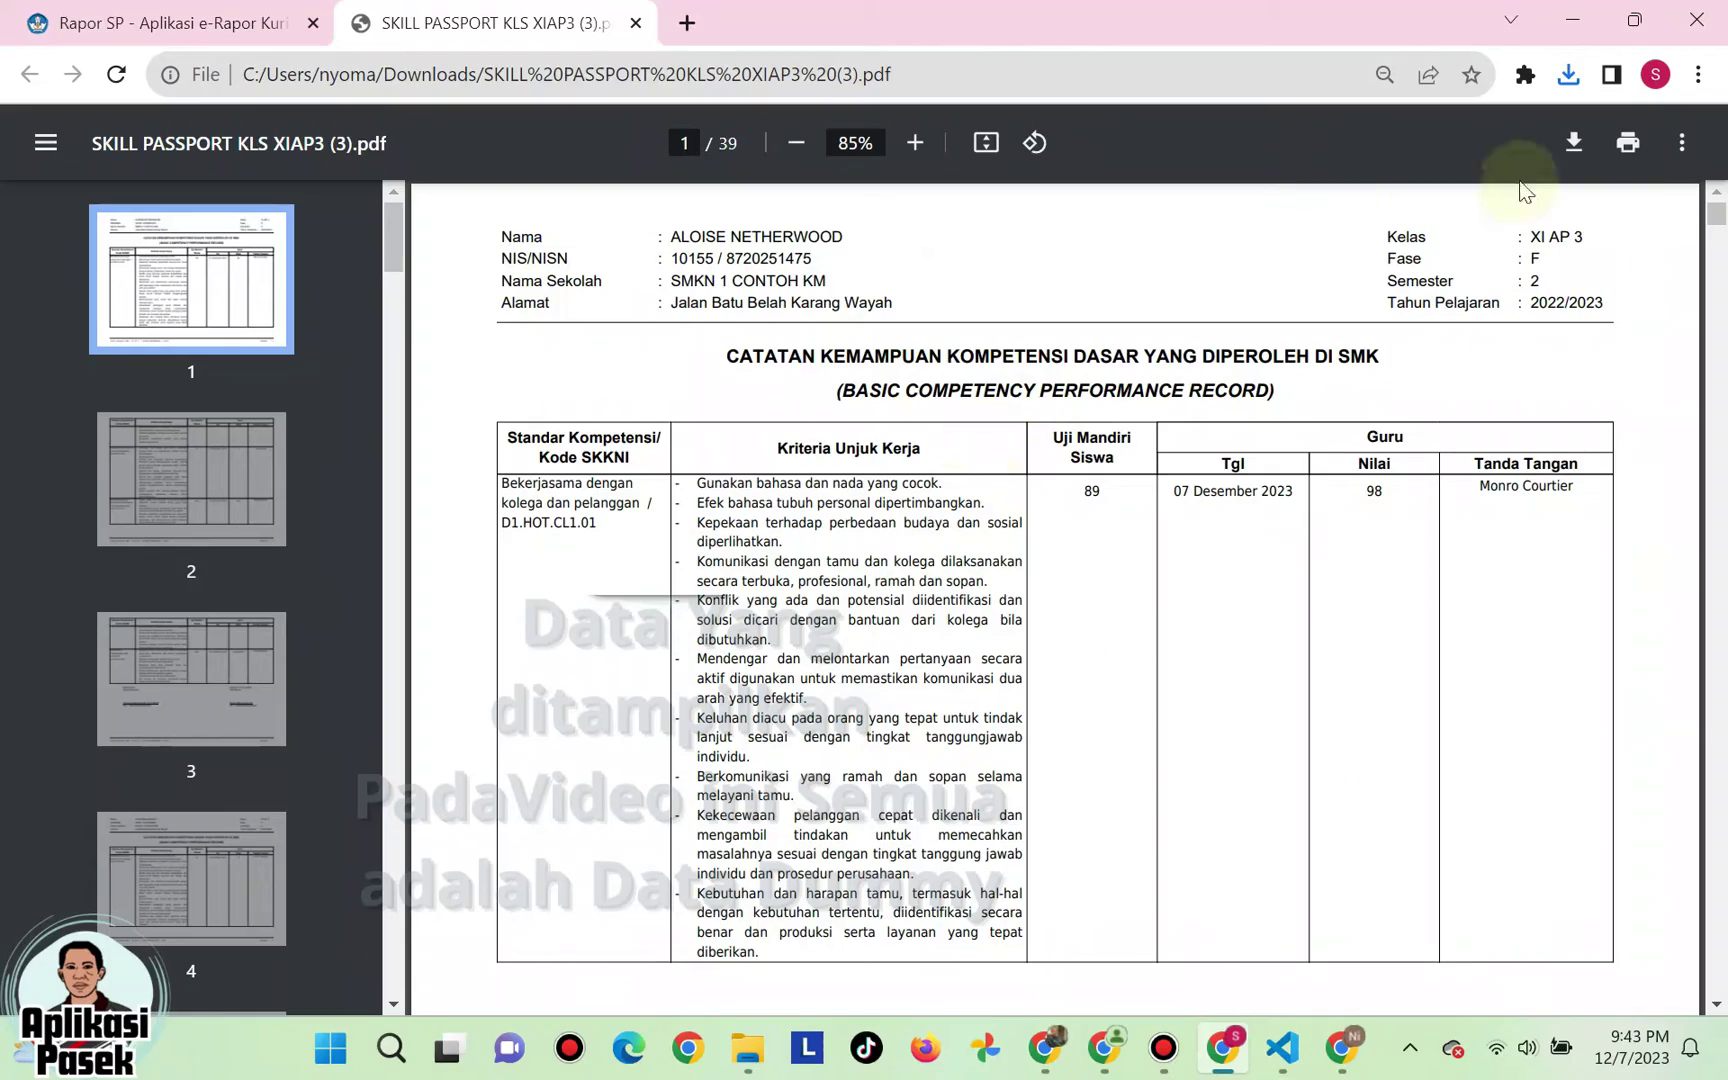
{"action": "left_click", "coordinate": [641, 31]}
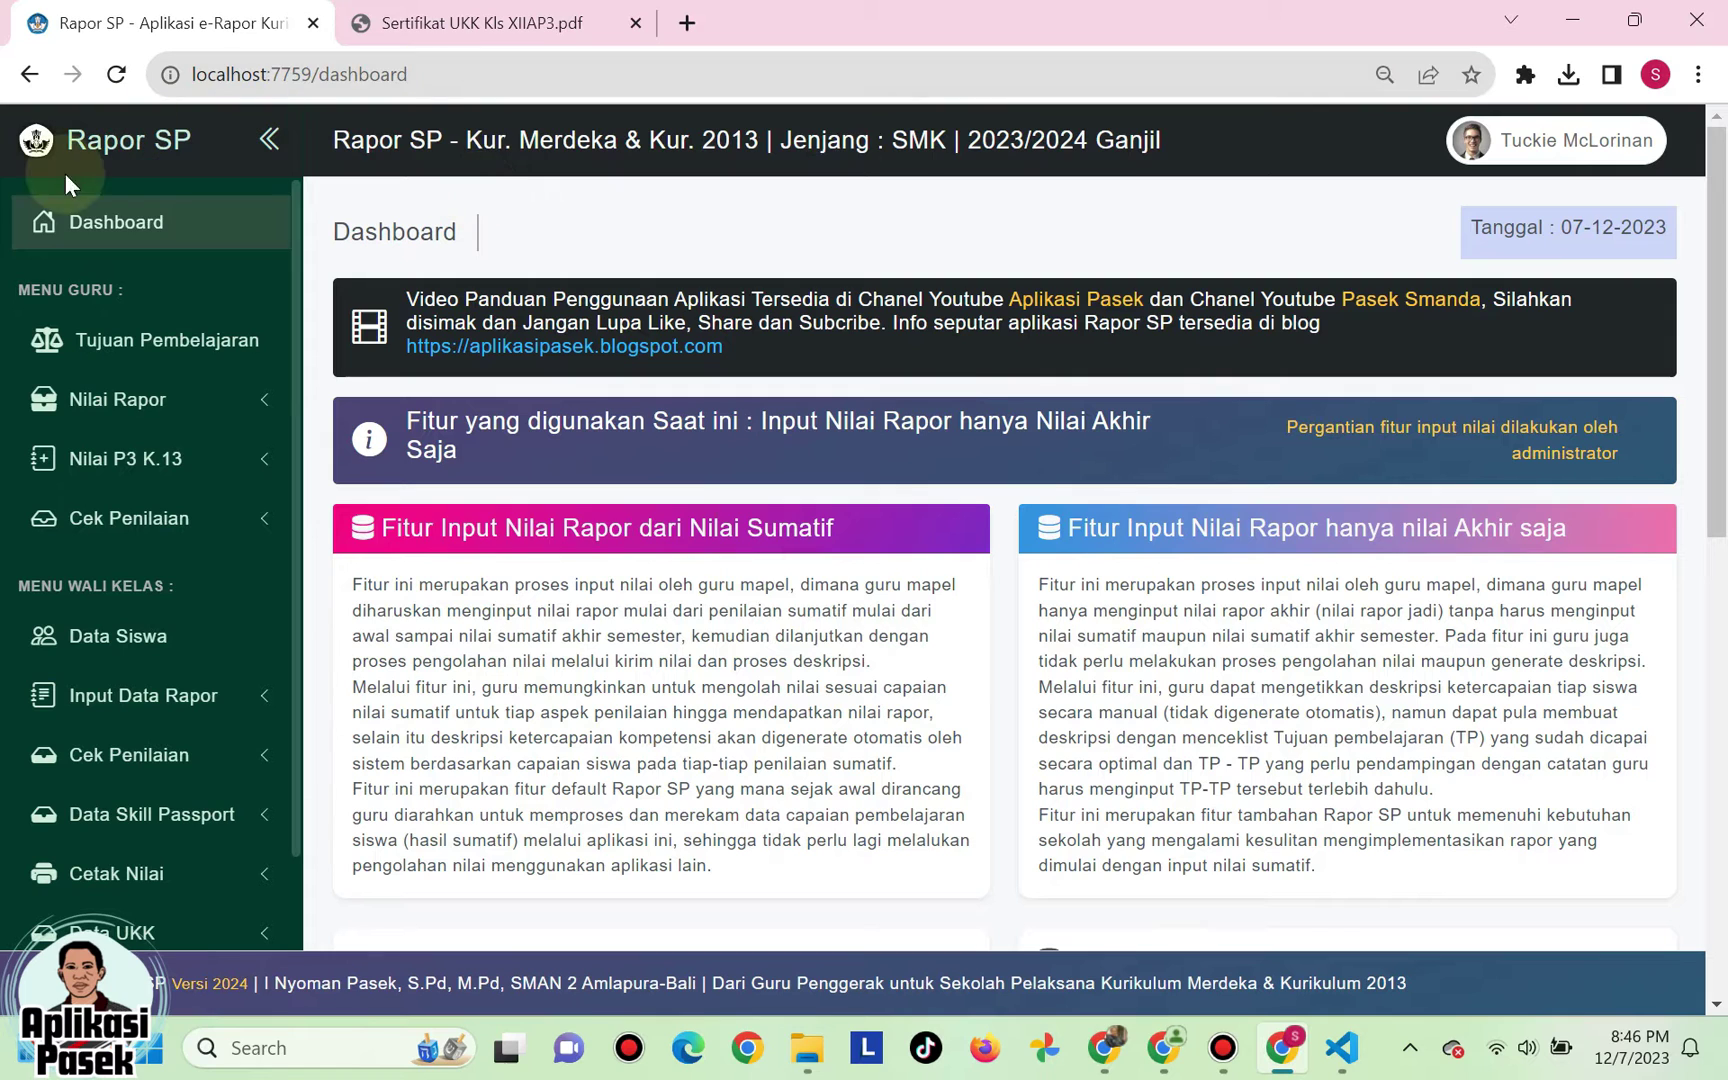
- Open Input Nilai UKK from the Data UKK section of the sidebar
{"action": "scroll", "coordinate": [193, 320], "scroll_direction": "down", "scroll_amount": 3}
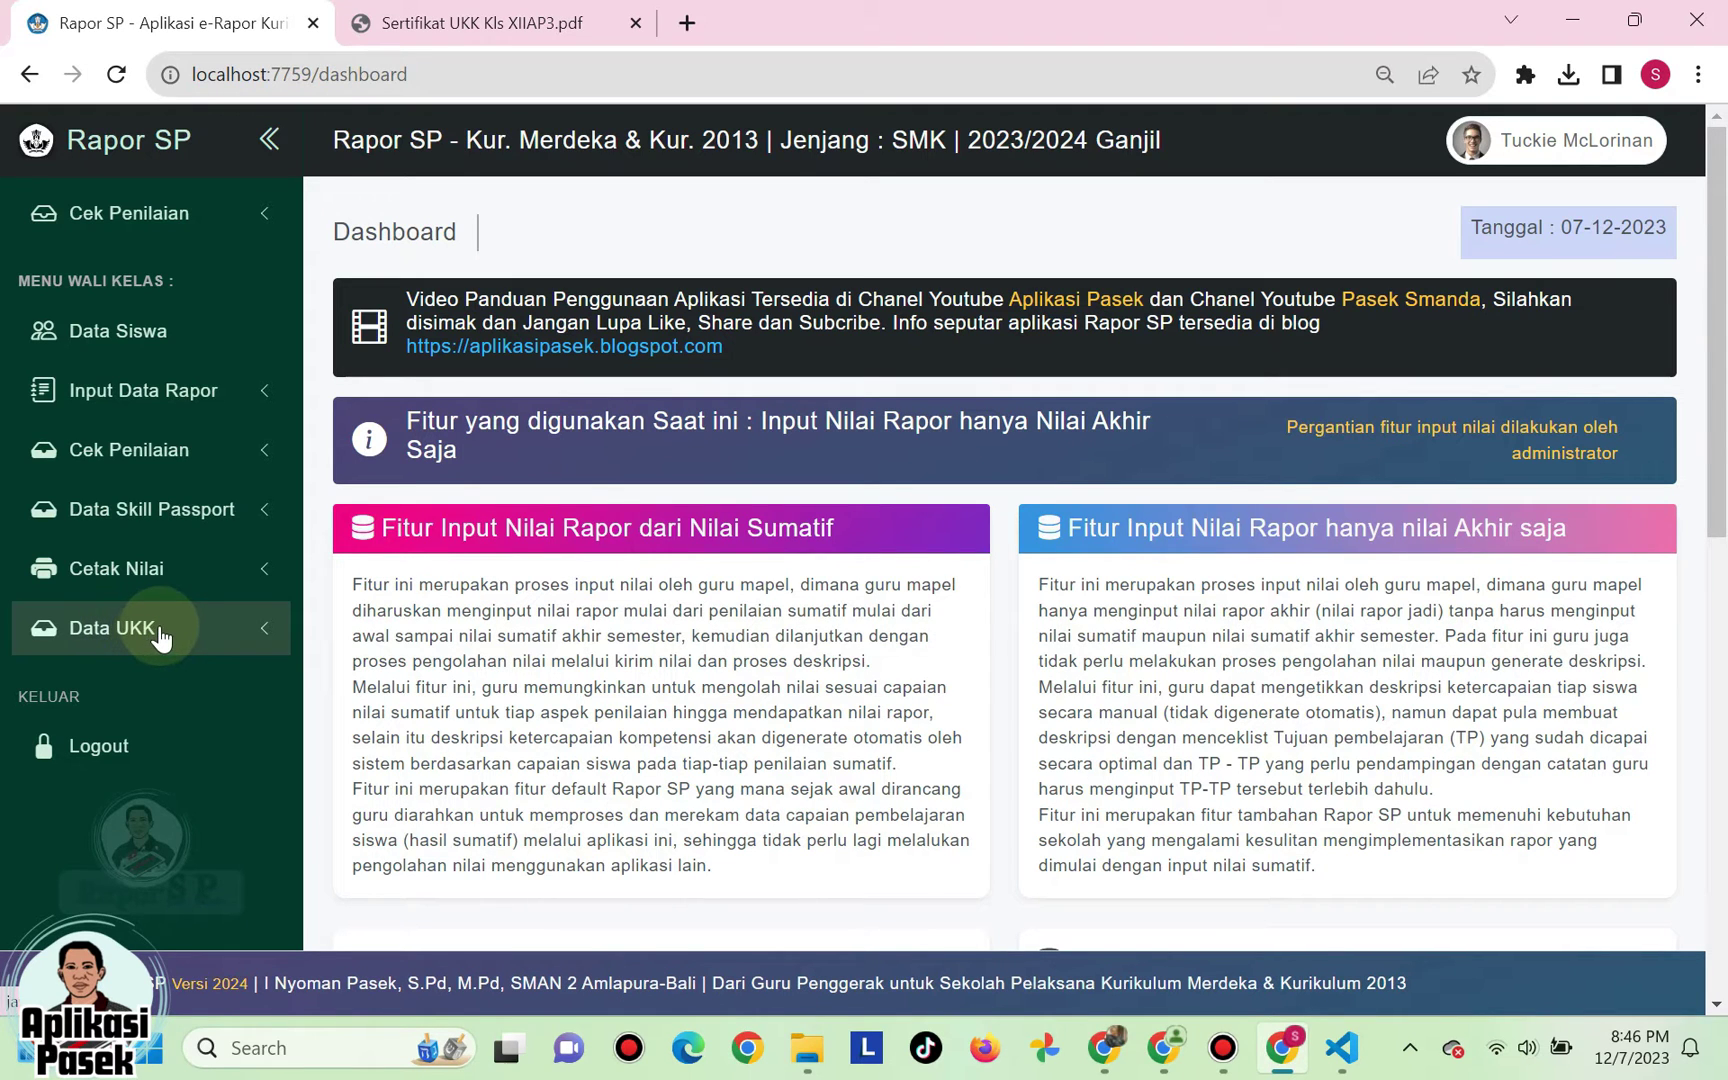
{"action": "left_click", "coordinate": [160, 637]}
{"action": "left_click", "coordinate": [143, 683]}
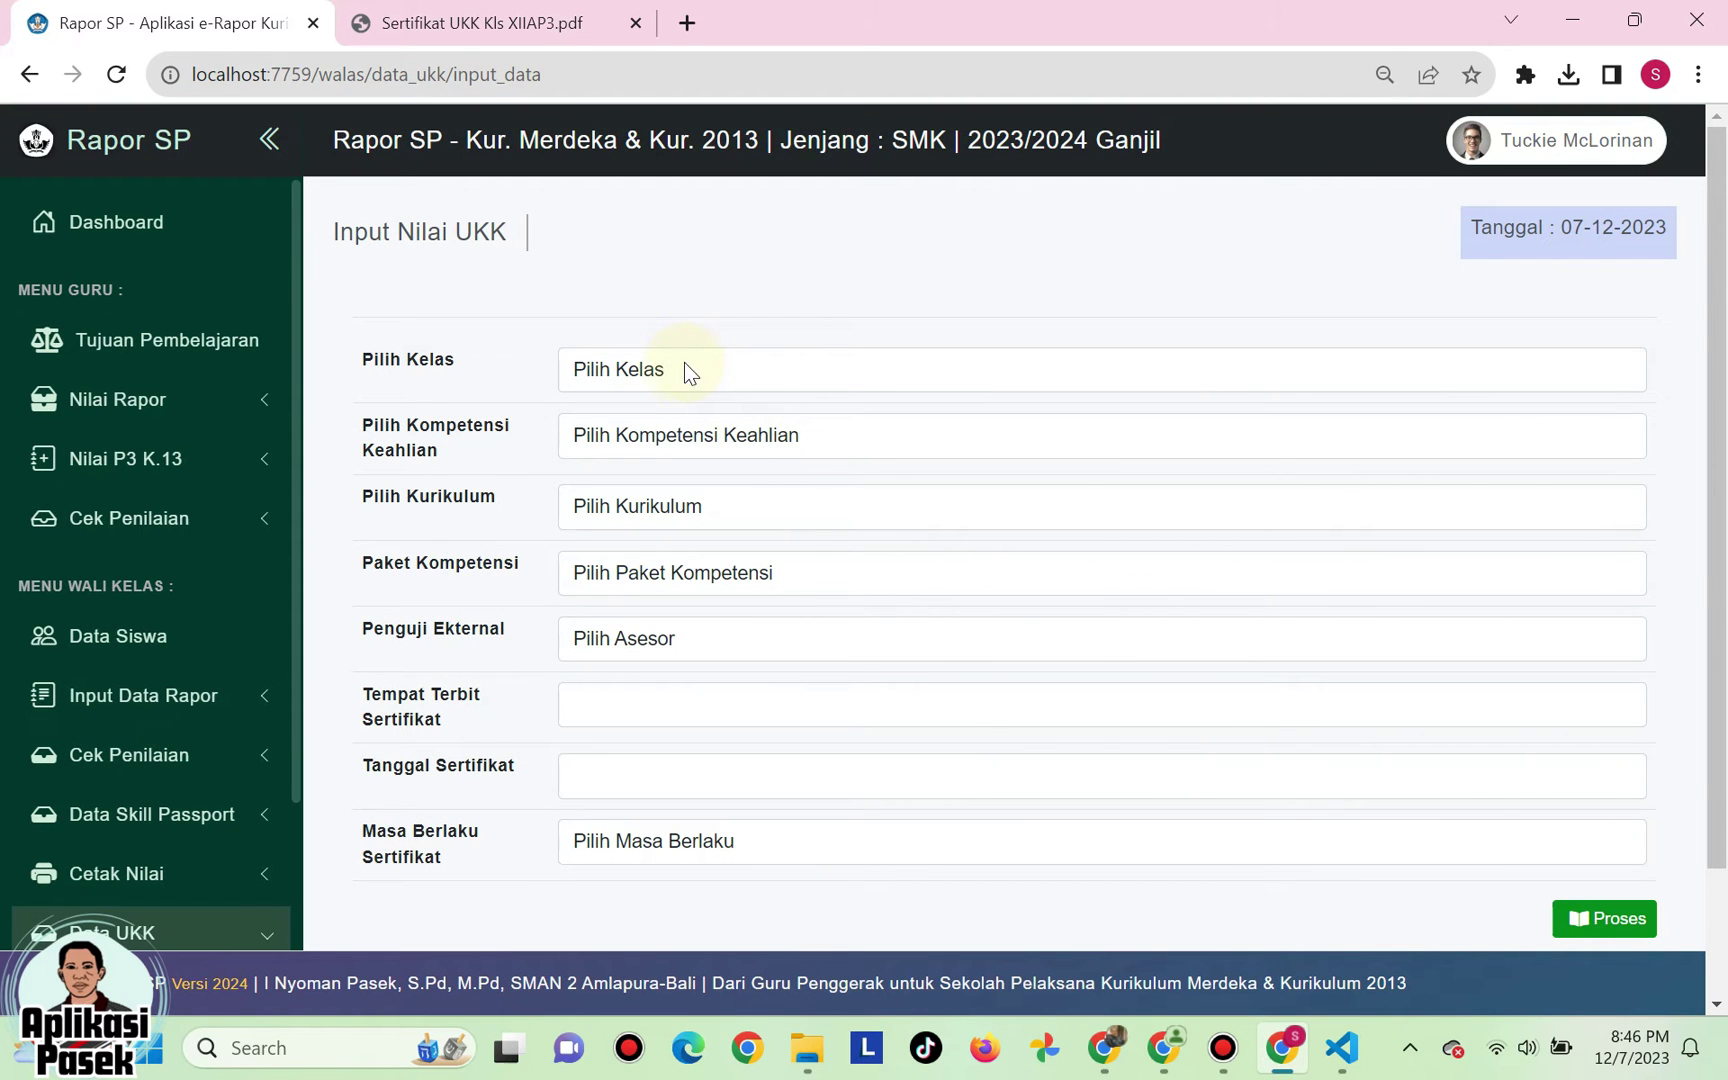
- Choose class XII AP 3, Perhotelan, SMK 2013 REV. Perhotelan curriculum and the Pembersihan Lokasi/Area dan Peralatan package
{"action": "left_click", "coordinate": [662, 372]}
{"action": "left_click", "coordinate": [655, 428]}
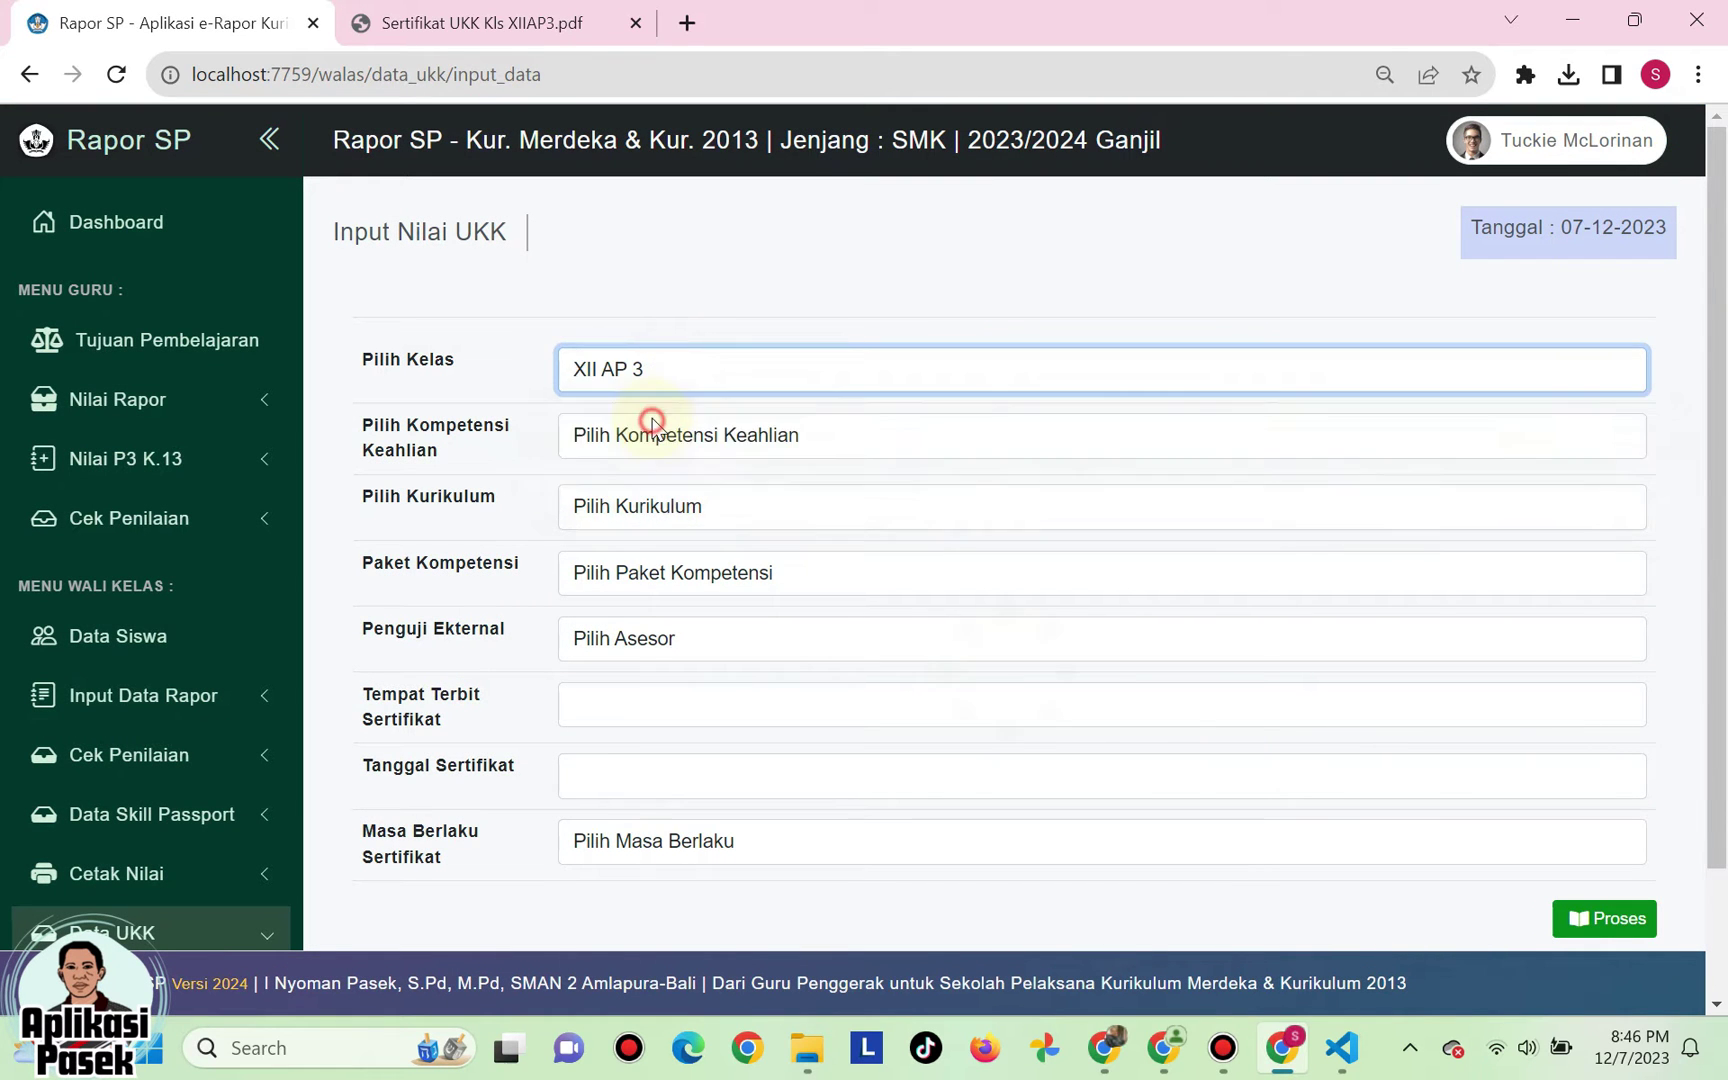
{"action": "left_click", "coordinate": [648, 437]}
{"action": "left_click", "coordinate": [647, 490]}
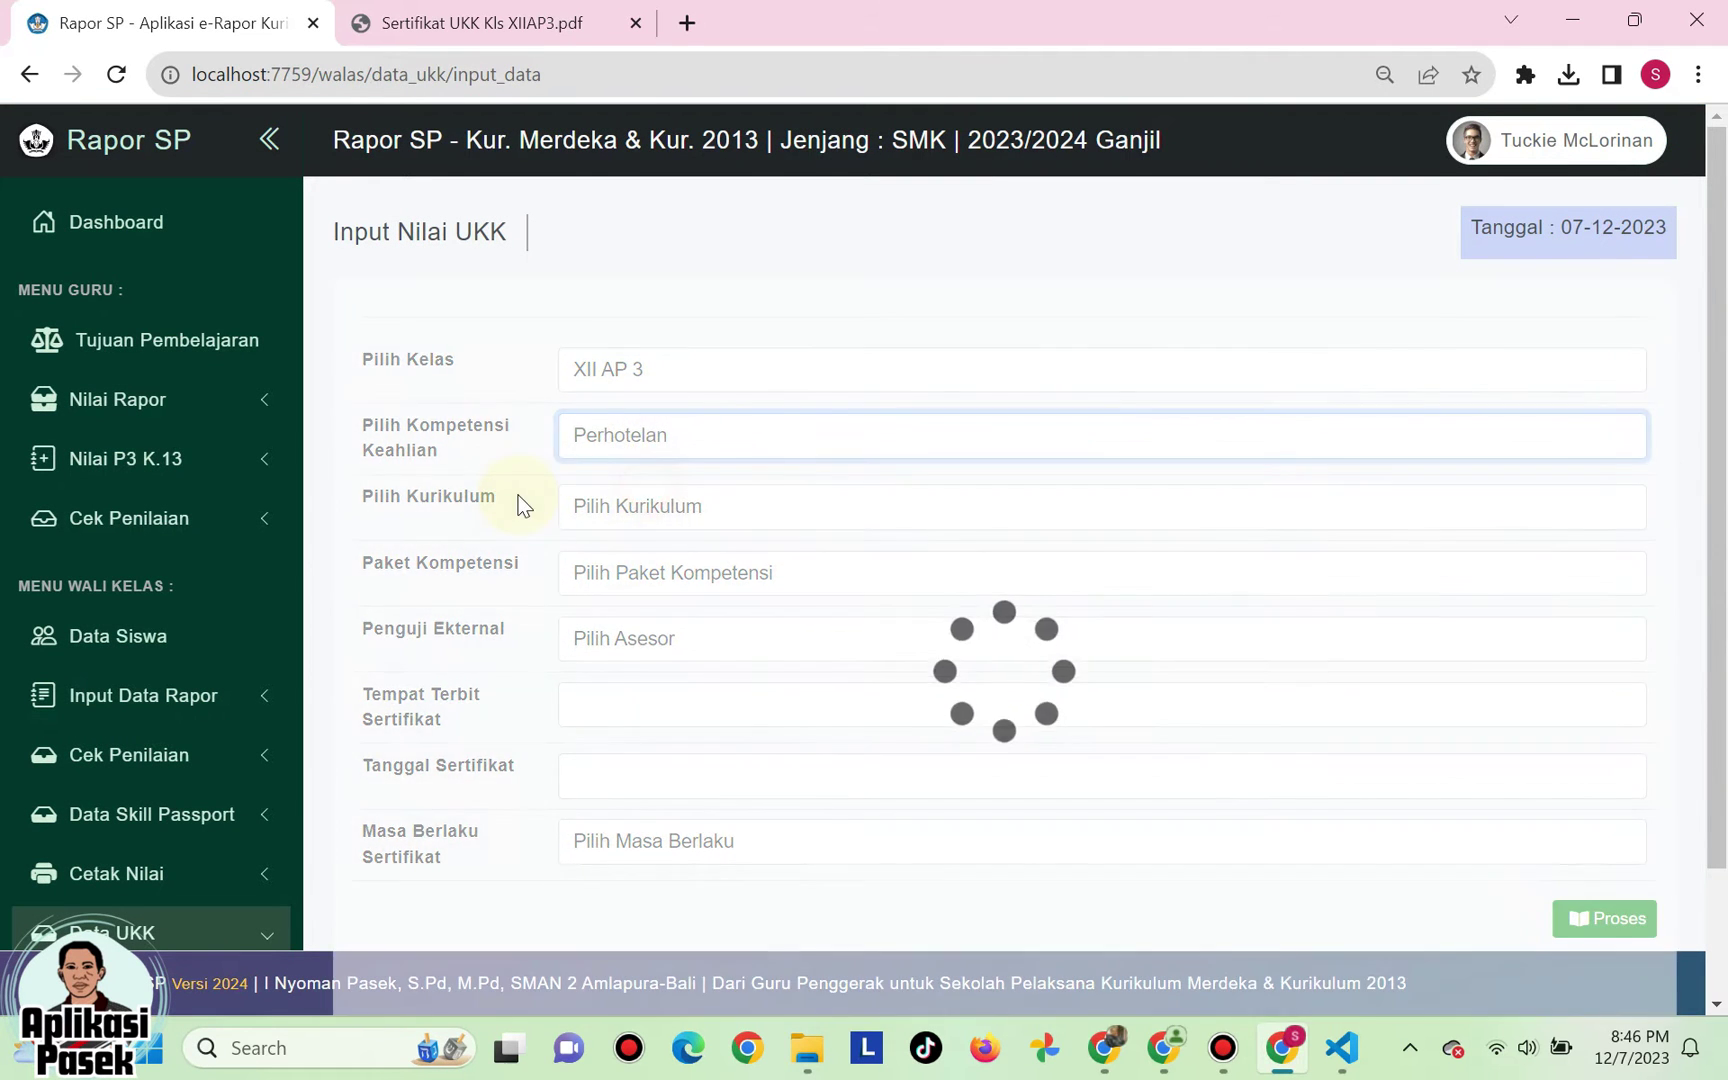
{"action": "left_click", "coordinate": [624, 512]}
{"action": "left_click", "coordinate": [615, 562]}
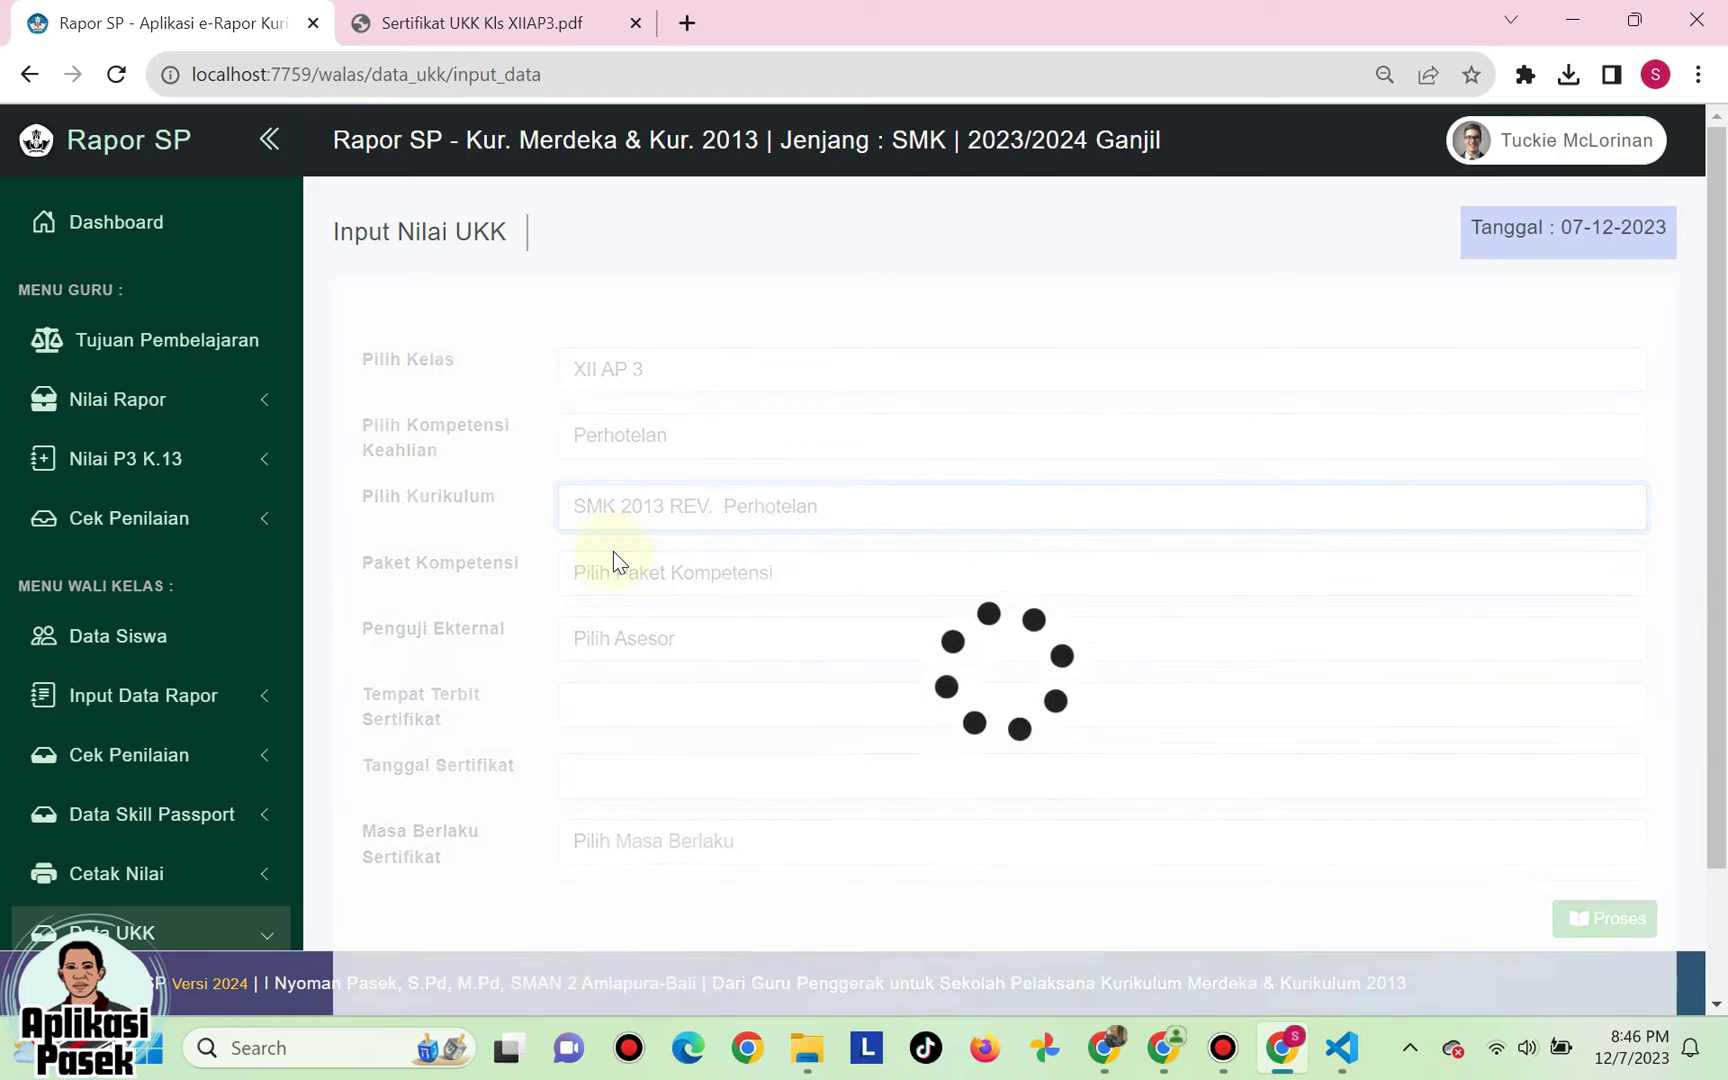
{"action": "left_click", "coordinate": [620, 575]}
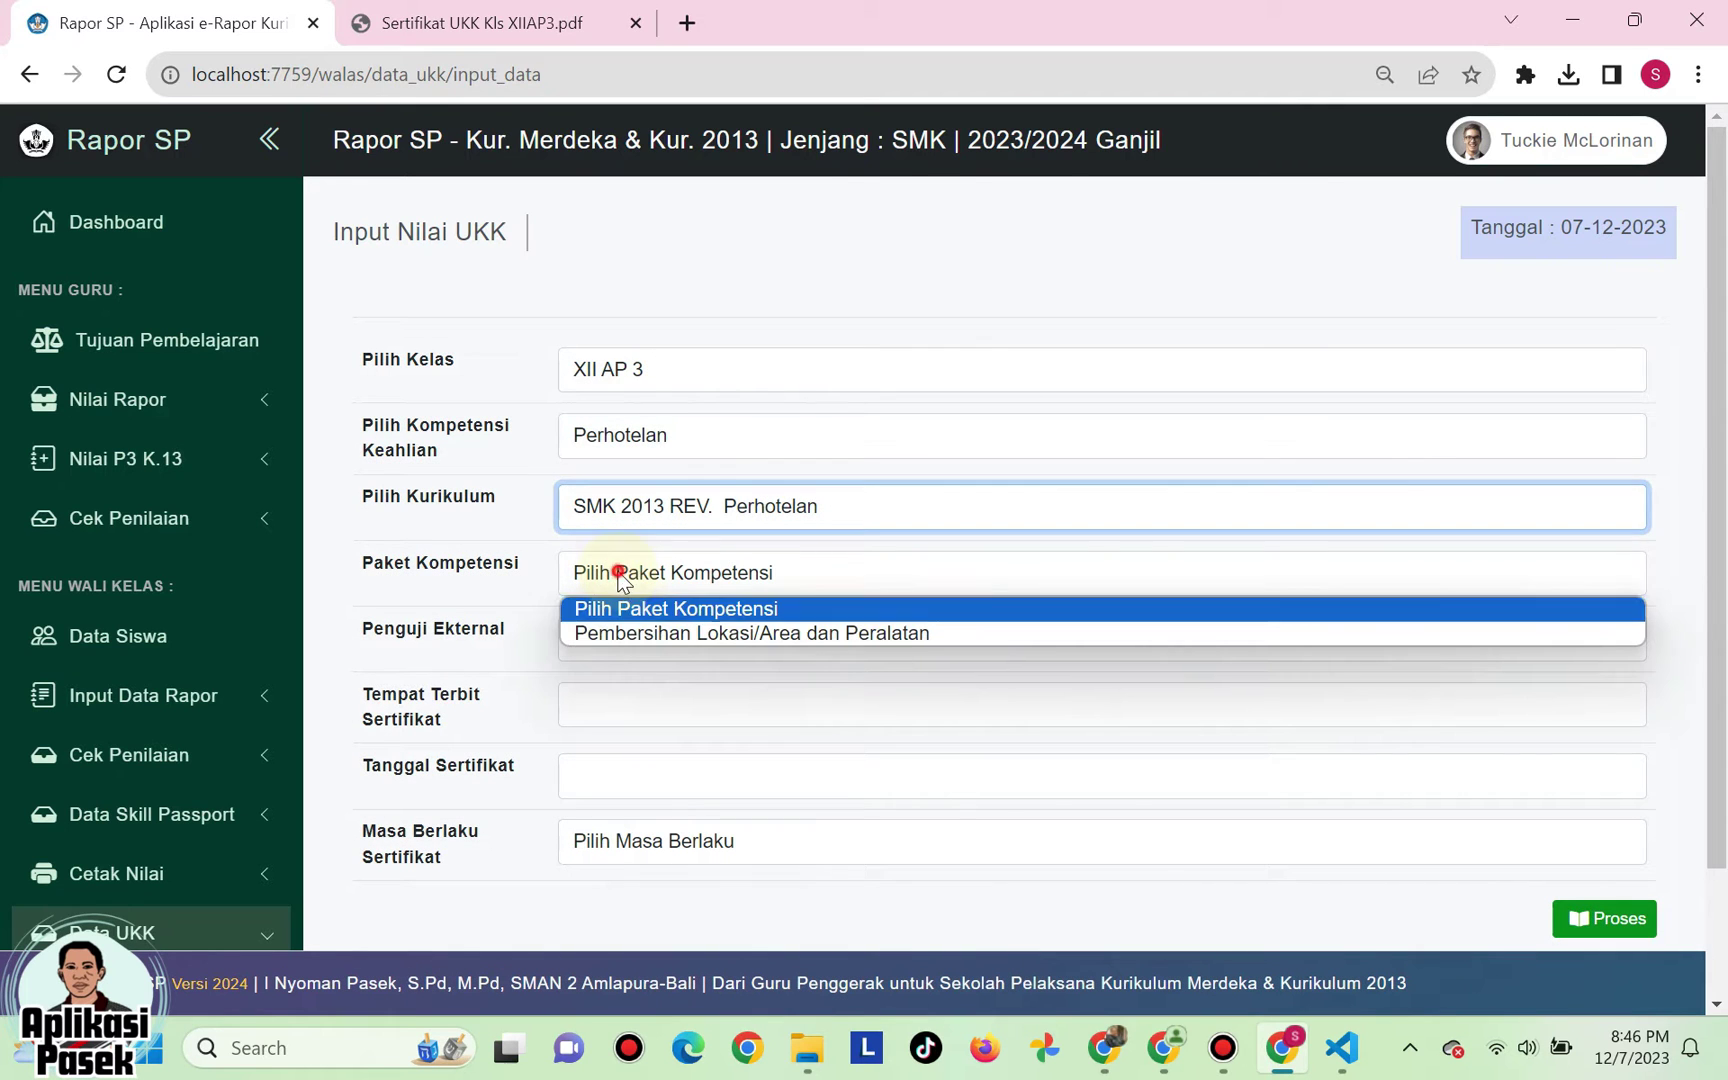
{"action": "left_click", "coordinate": [643, 634]}
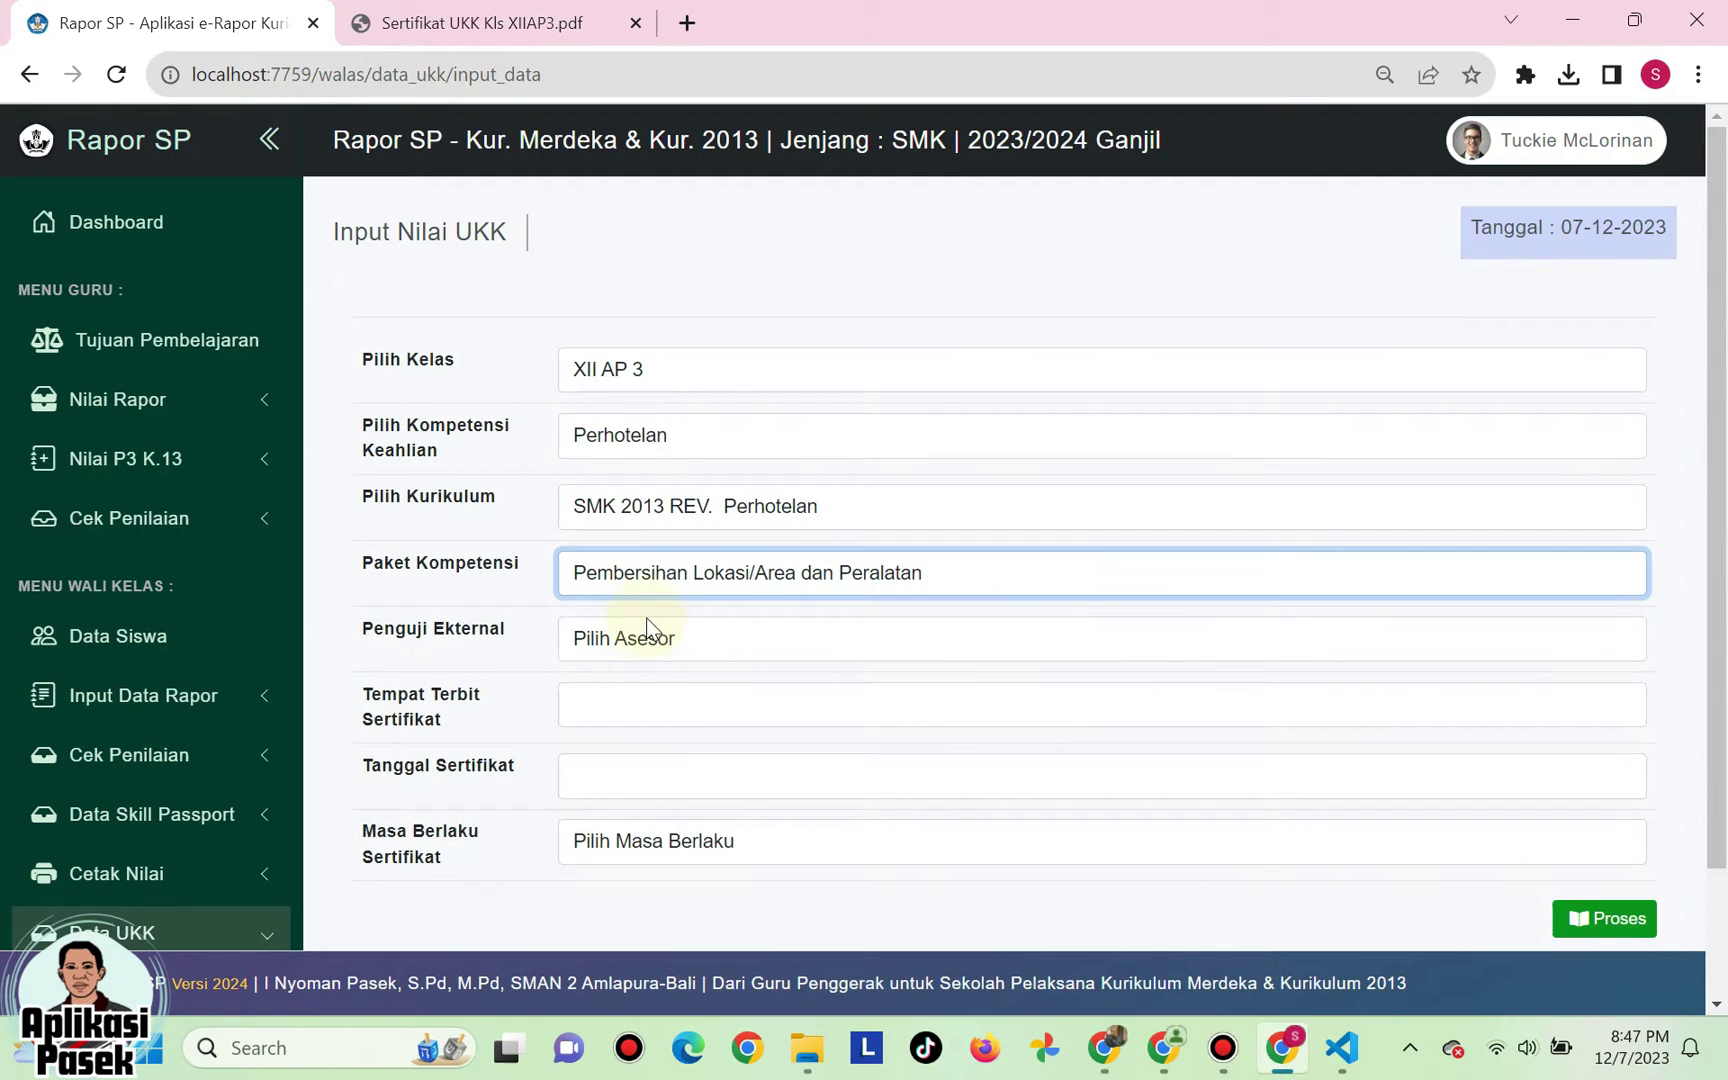
- Pick the external examiner and set the issue place to Amlapura, date 2023-12-07, validity 2 Tahun
{"action": "scroll", "coordinate": [639, 570], "scroll_direction": "down", "scroll_amount": 2}
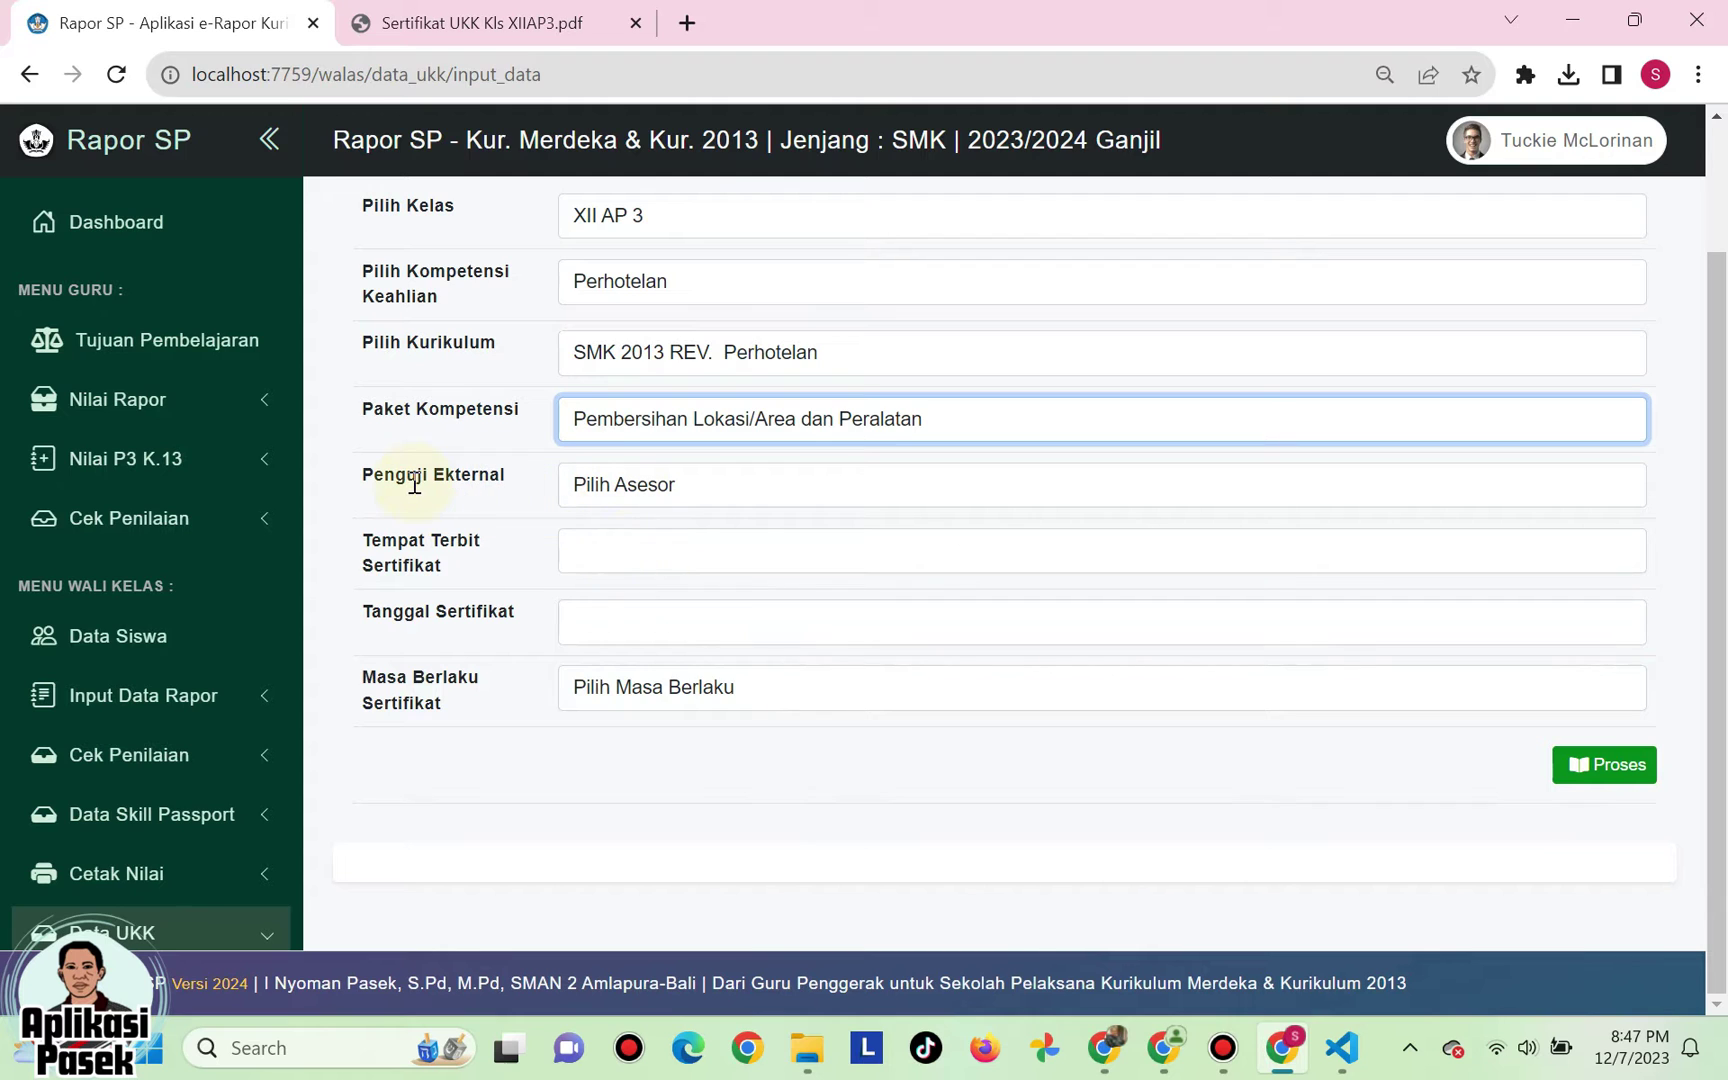
{"action": "left_click", "coordinate": [607, 484]}
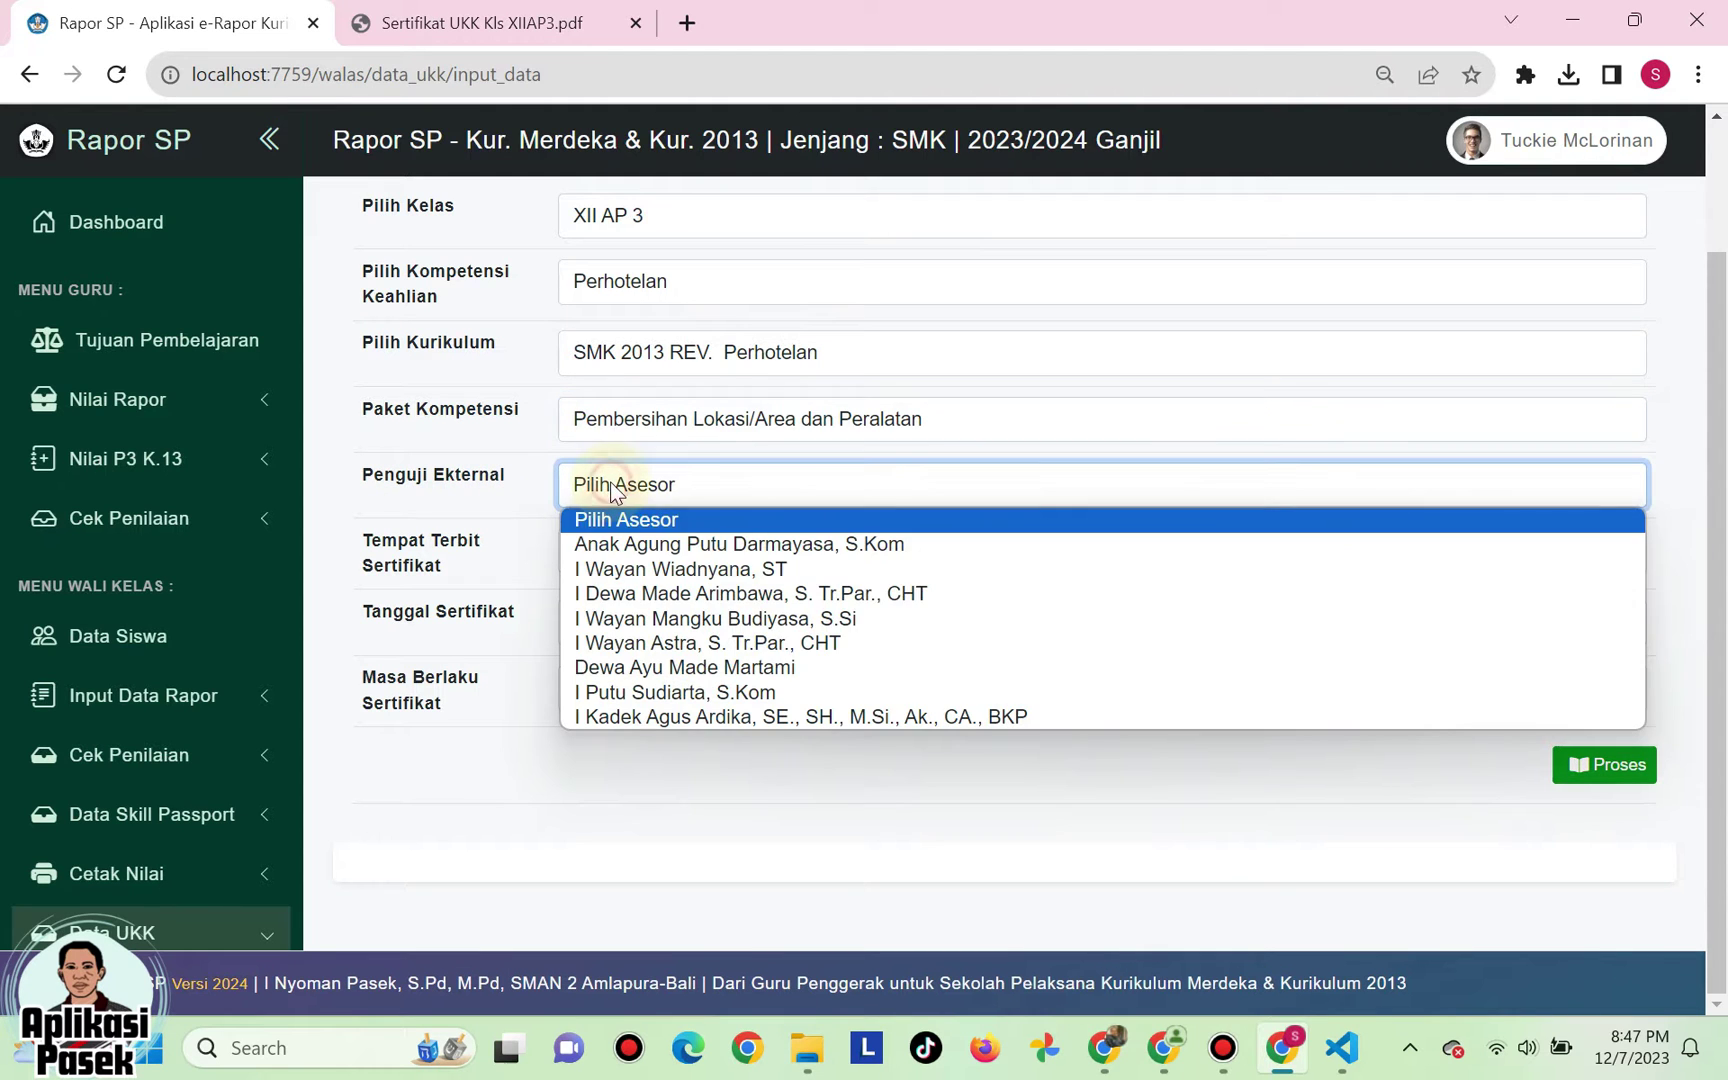
{"action": "left_click", "coordinate": [692, 546]}
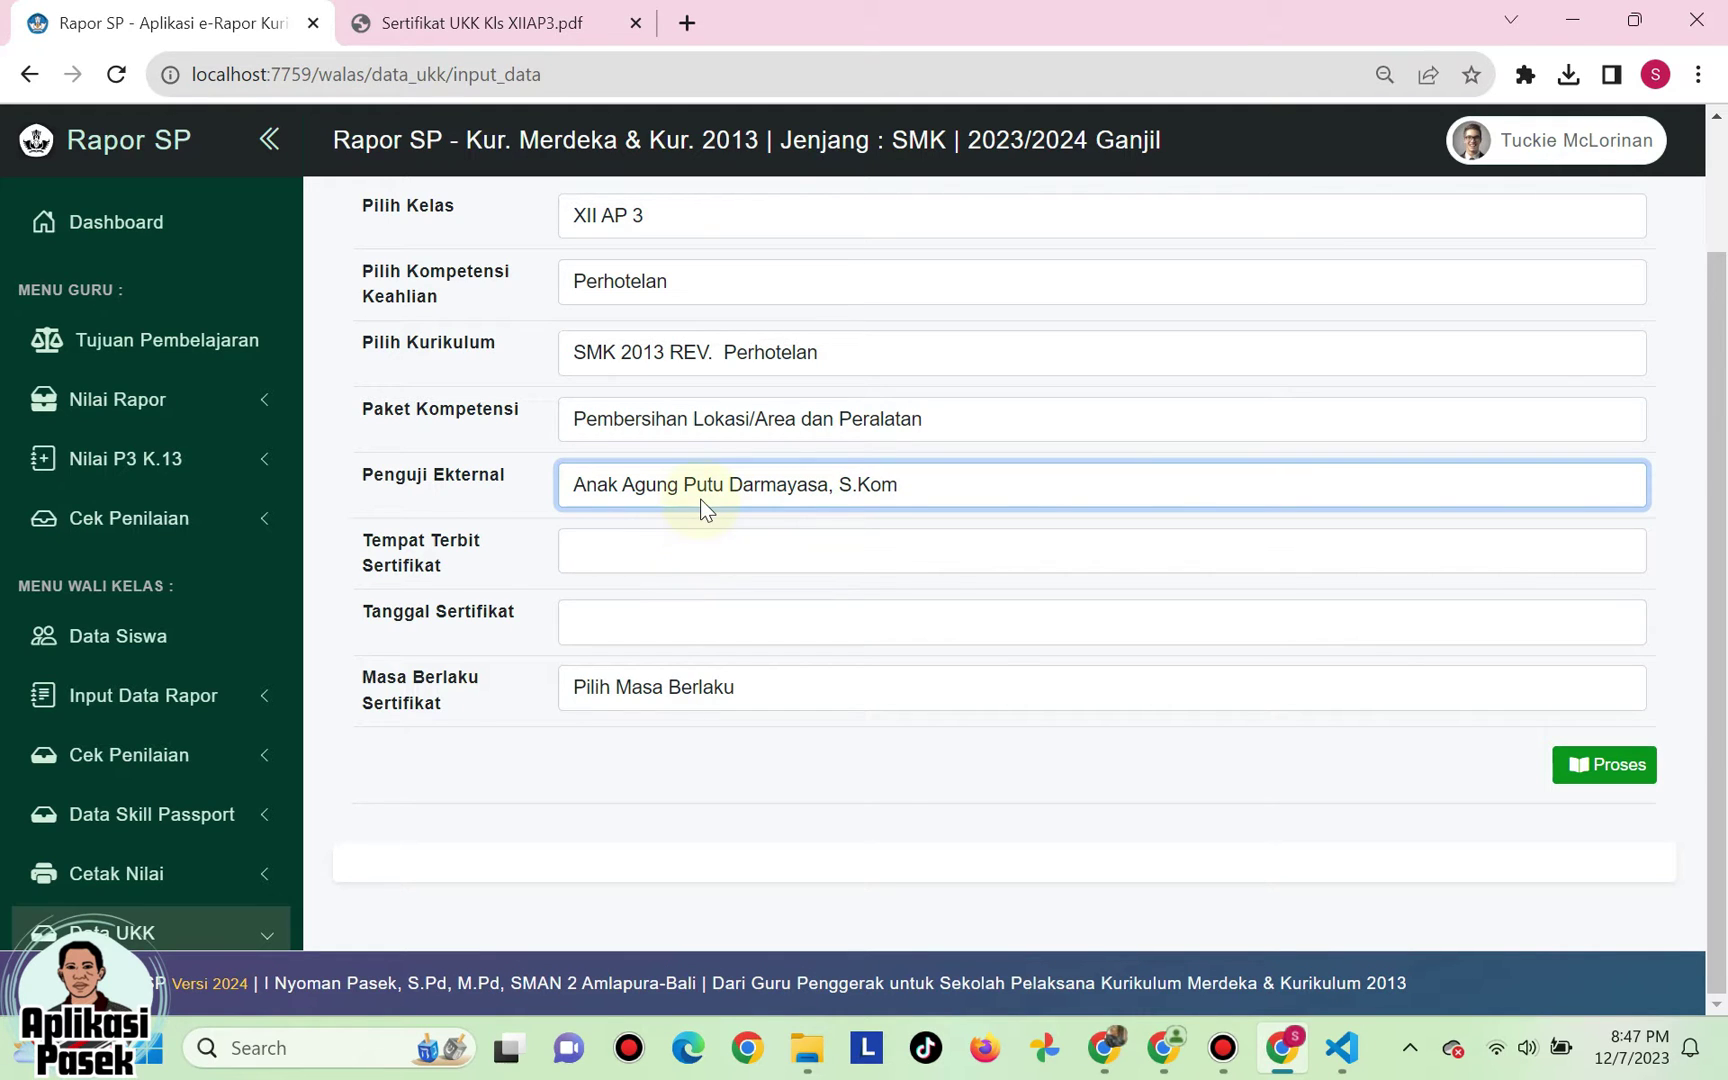
{"action": "left_click", "coordinate": [601, 557]}
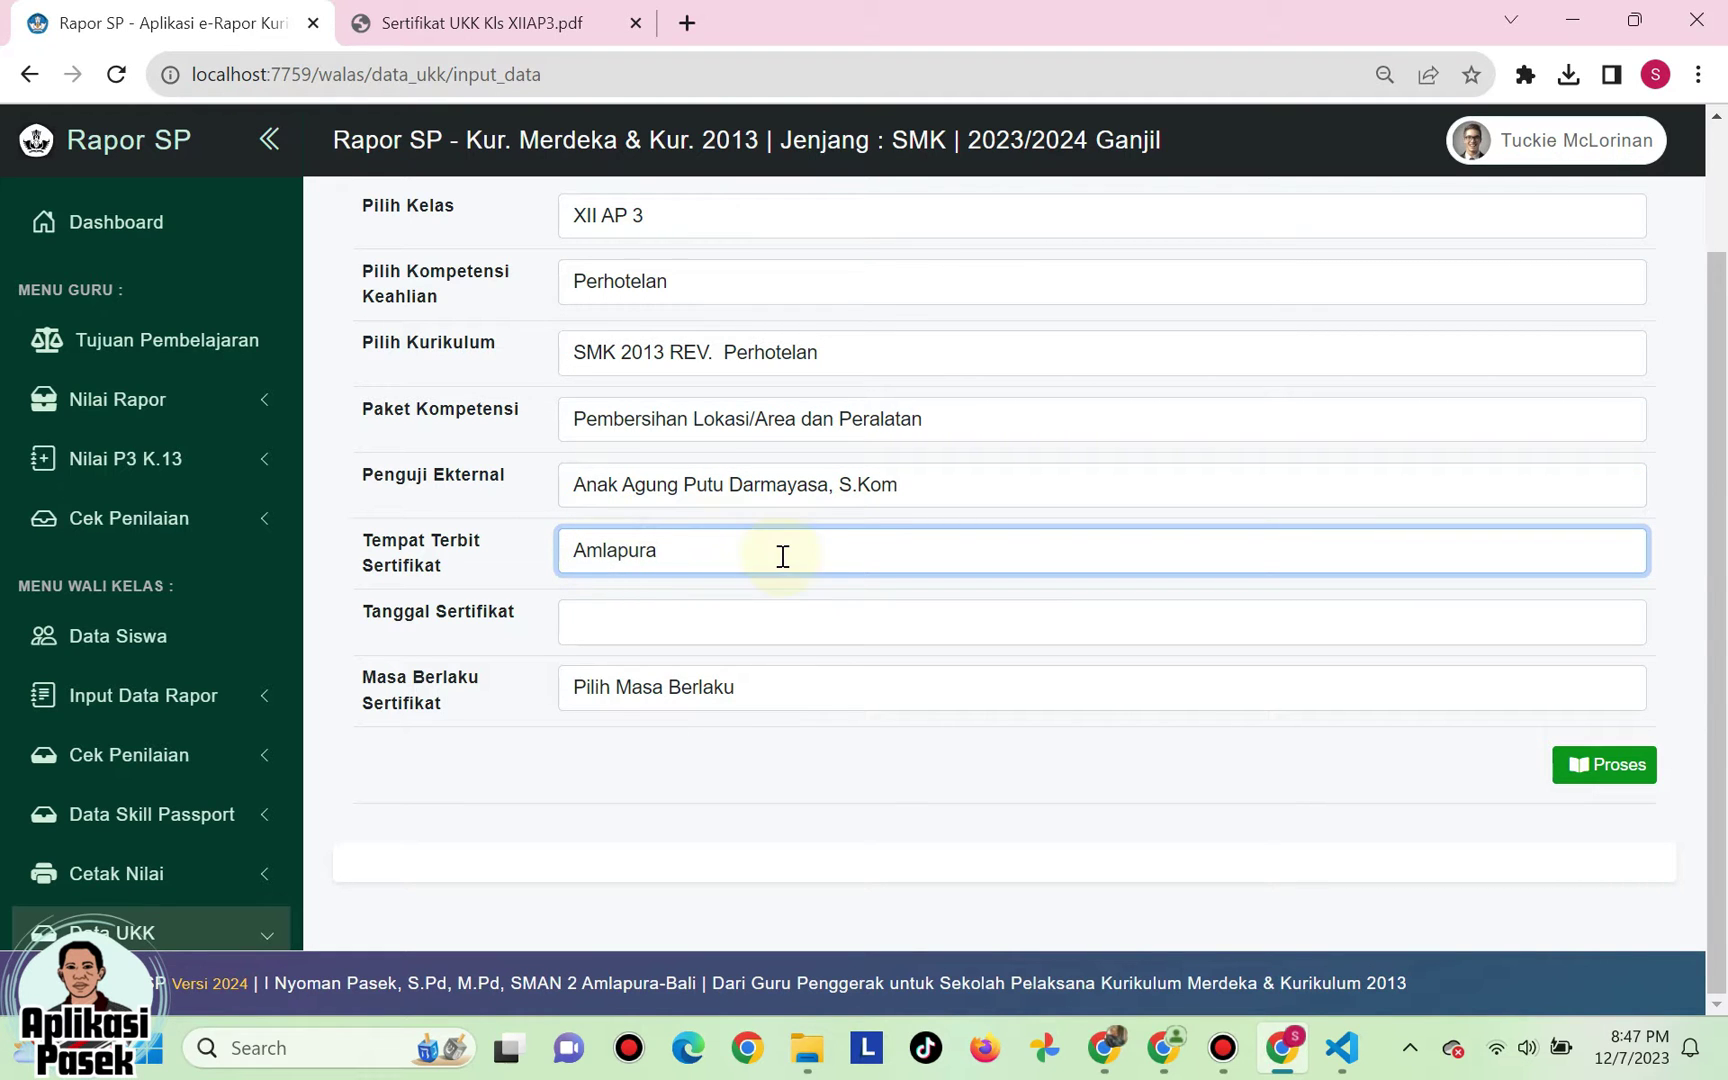
{"action": "left_click", "coordinate": [608, 622]}
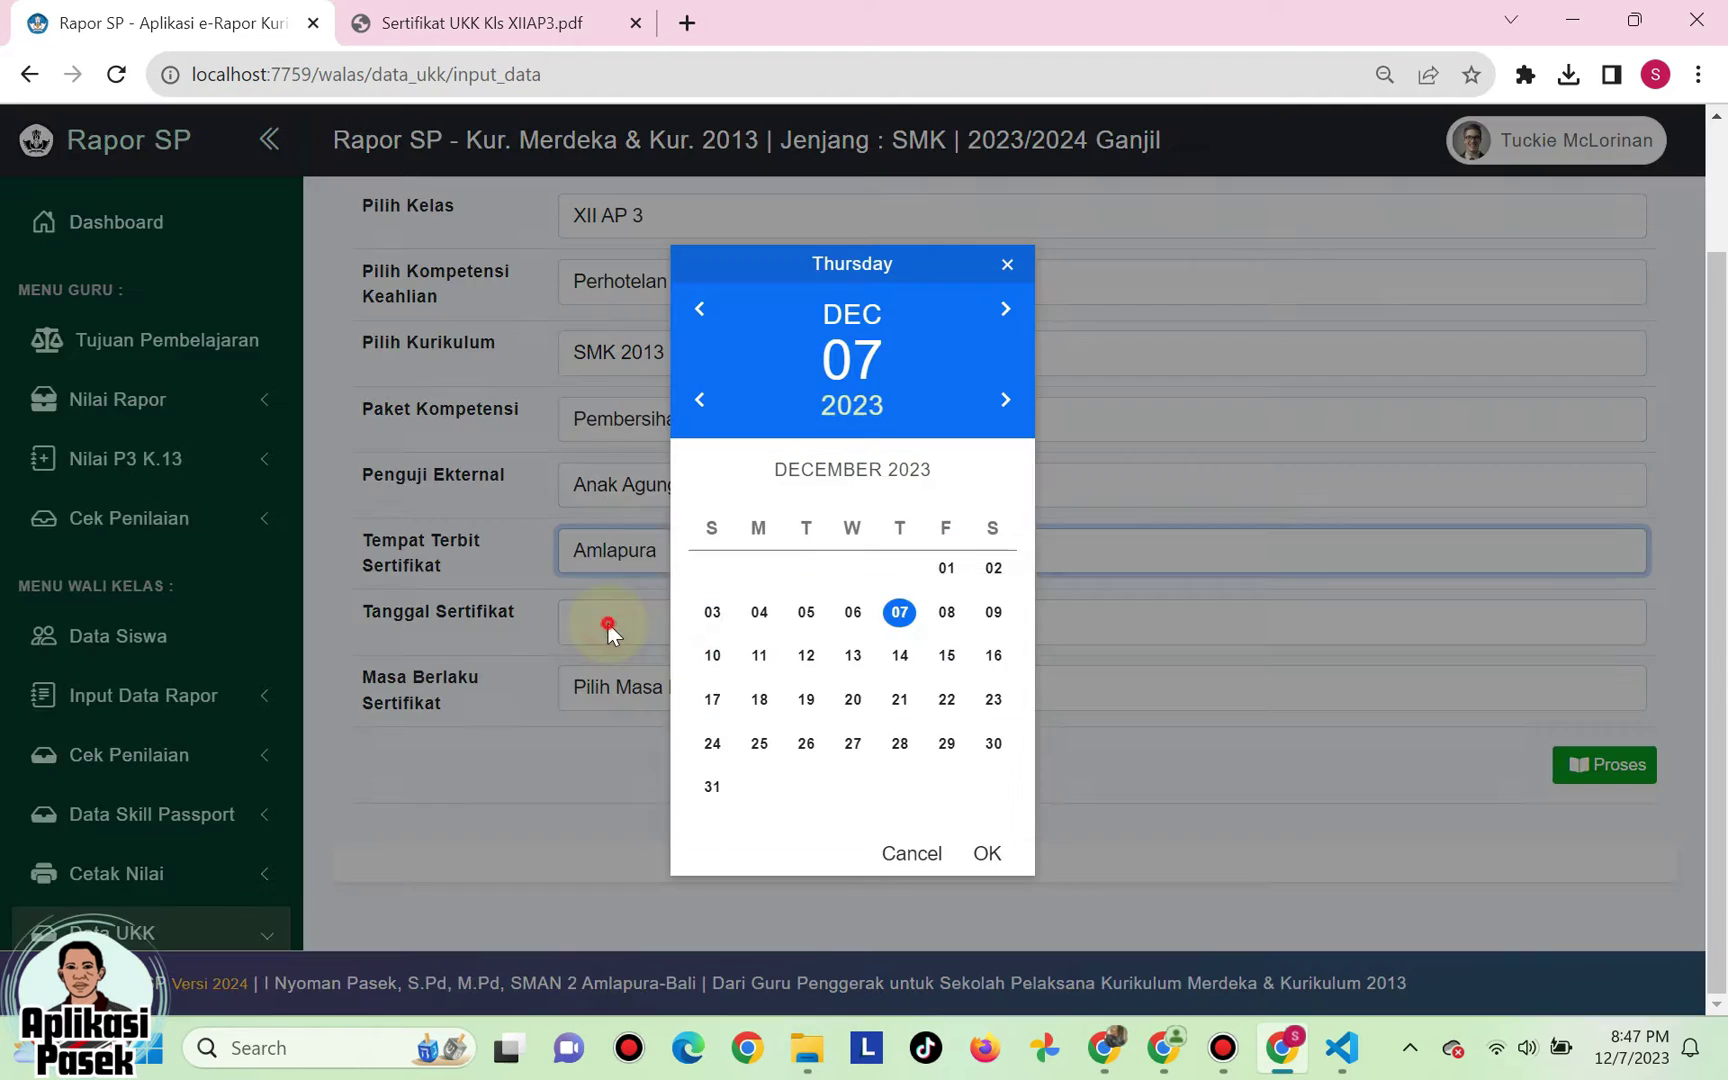
{"action": "left_click", "coordinate": [987, 853]}
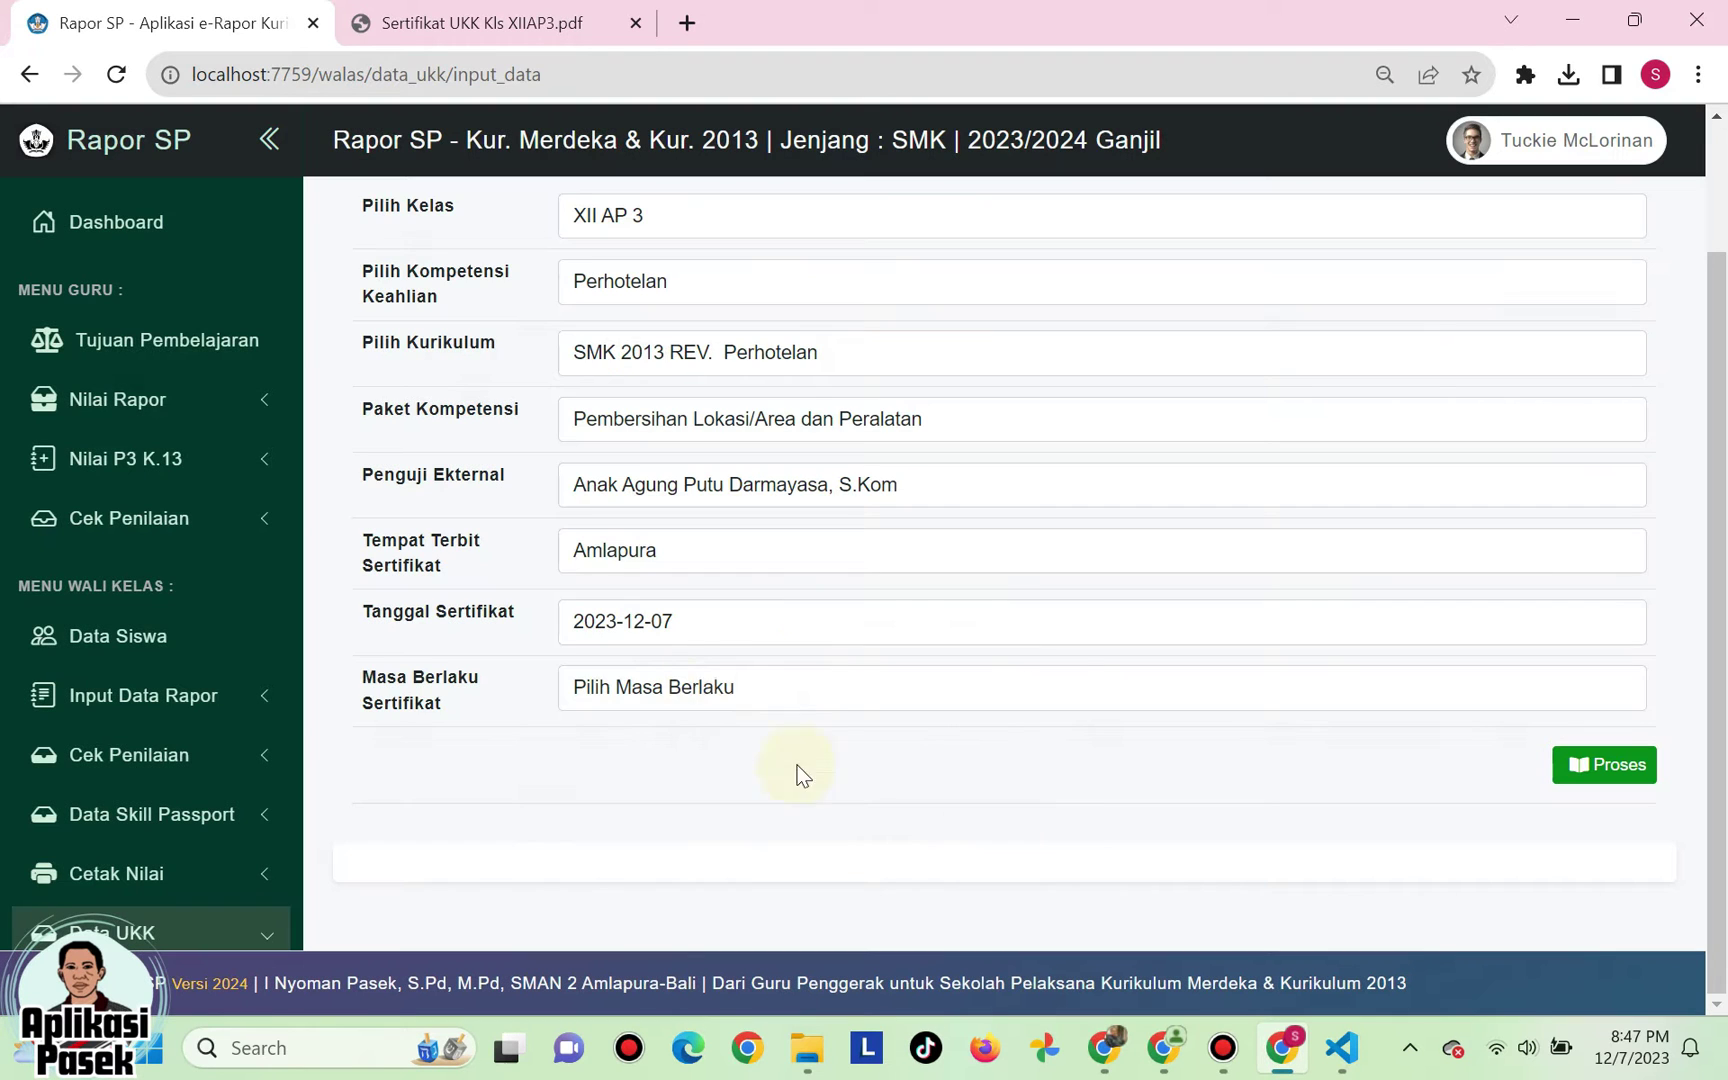
{"action": "left_click", "coordinate": [611, 687]}
{"action": "left_click", "coordinate": [612, 774]}
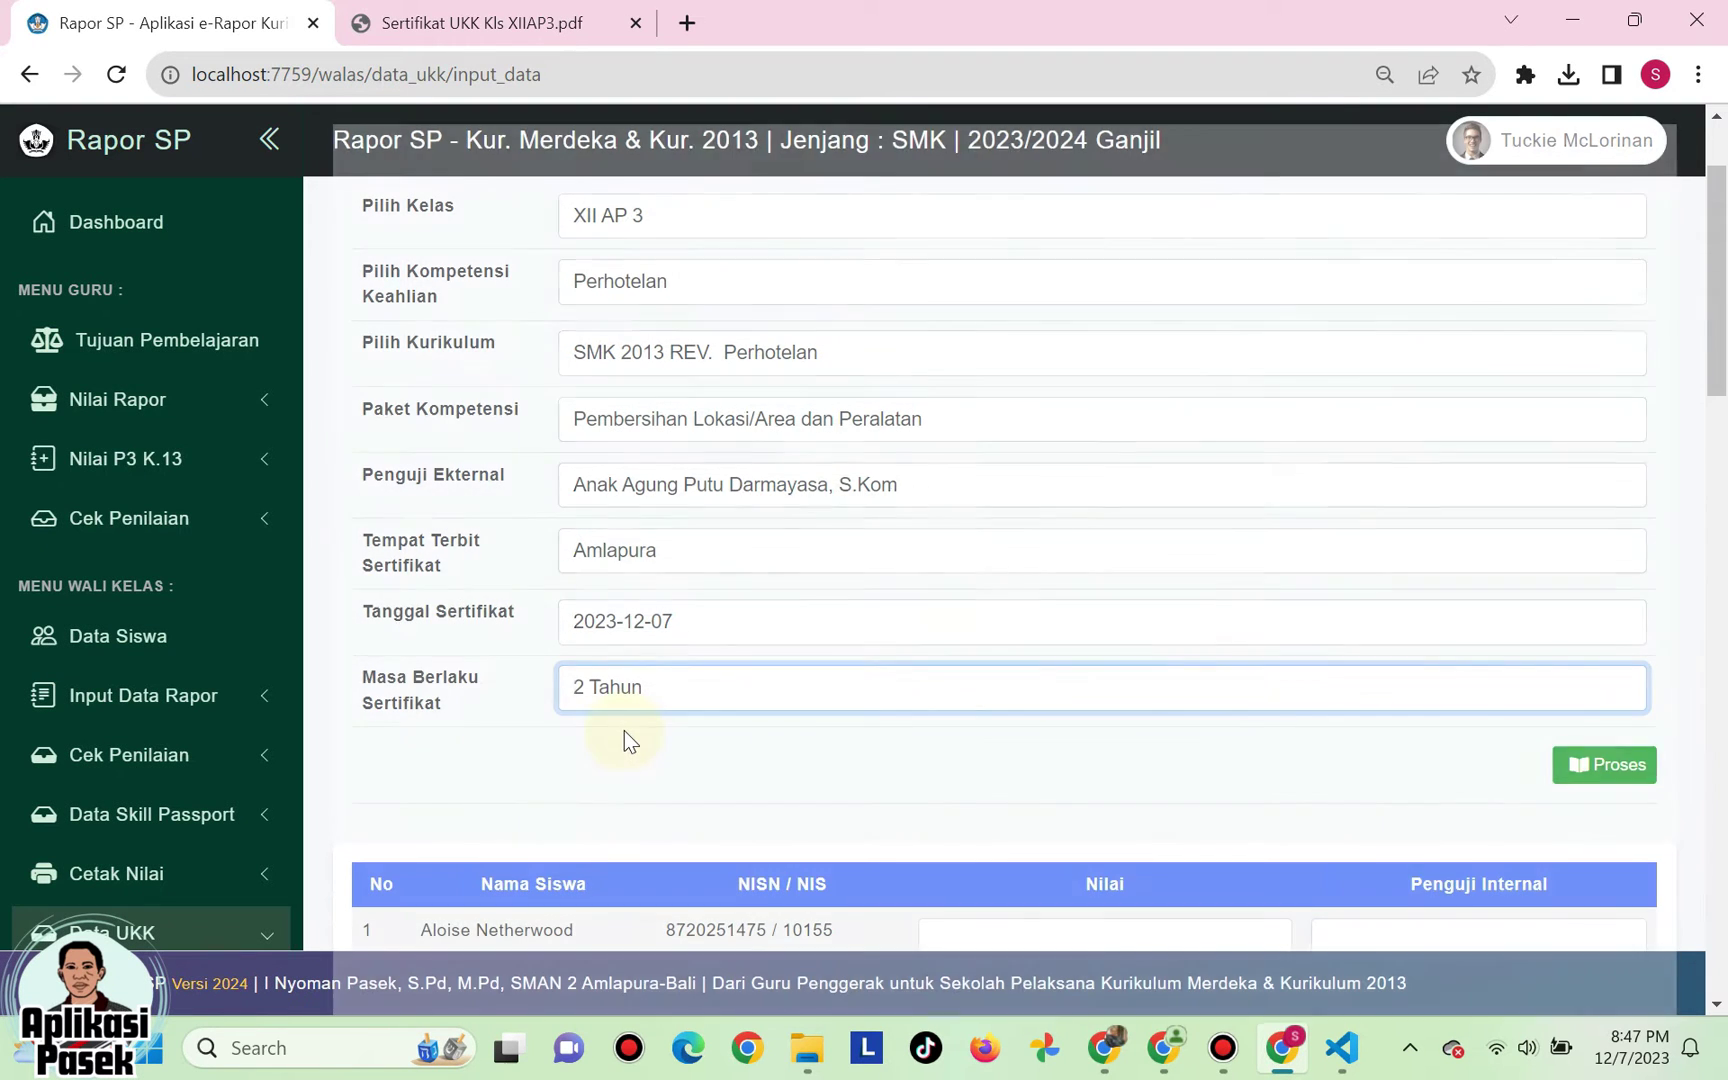
{"action": "scroll", "coordinate": [624, 730], "scroll_direction": "down", "scroll_amount": 1}
- Load the class's students and enter scores 89 and 90 with internal examiners for the first two
{"action": "left_click", "coordinate": [1592, 632]}
{"action": "scroll", "coordinate": [930, 628], "scroll_direction": "down", "scroll_amount": 2}
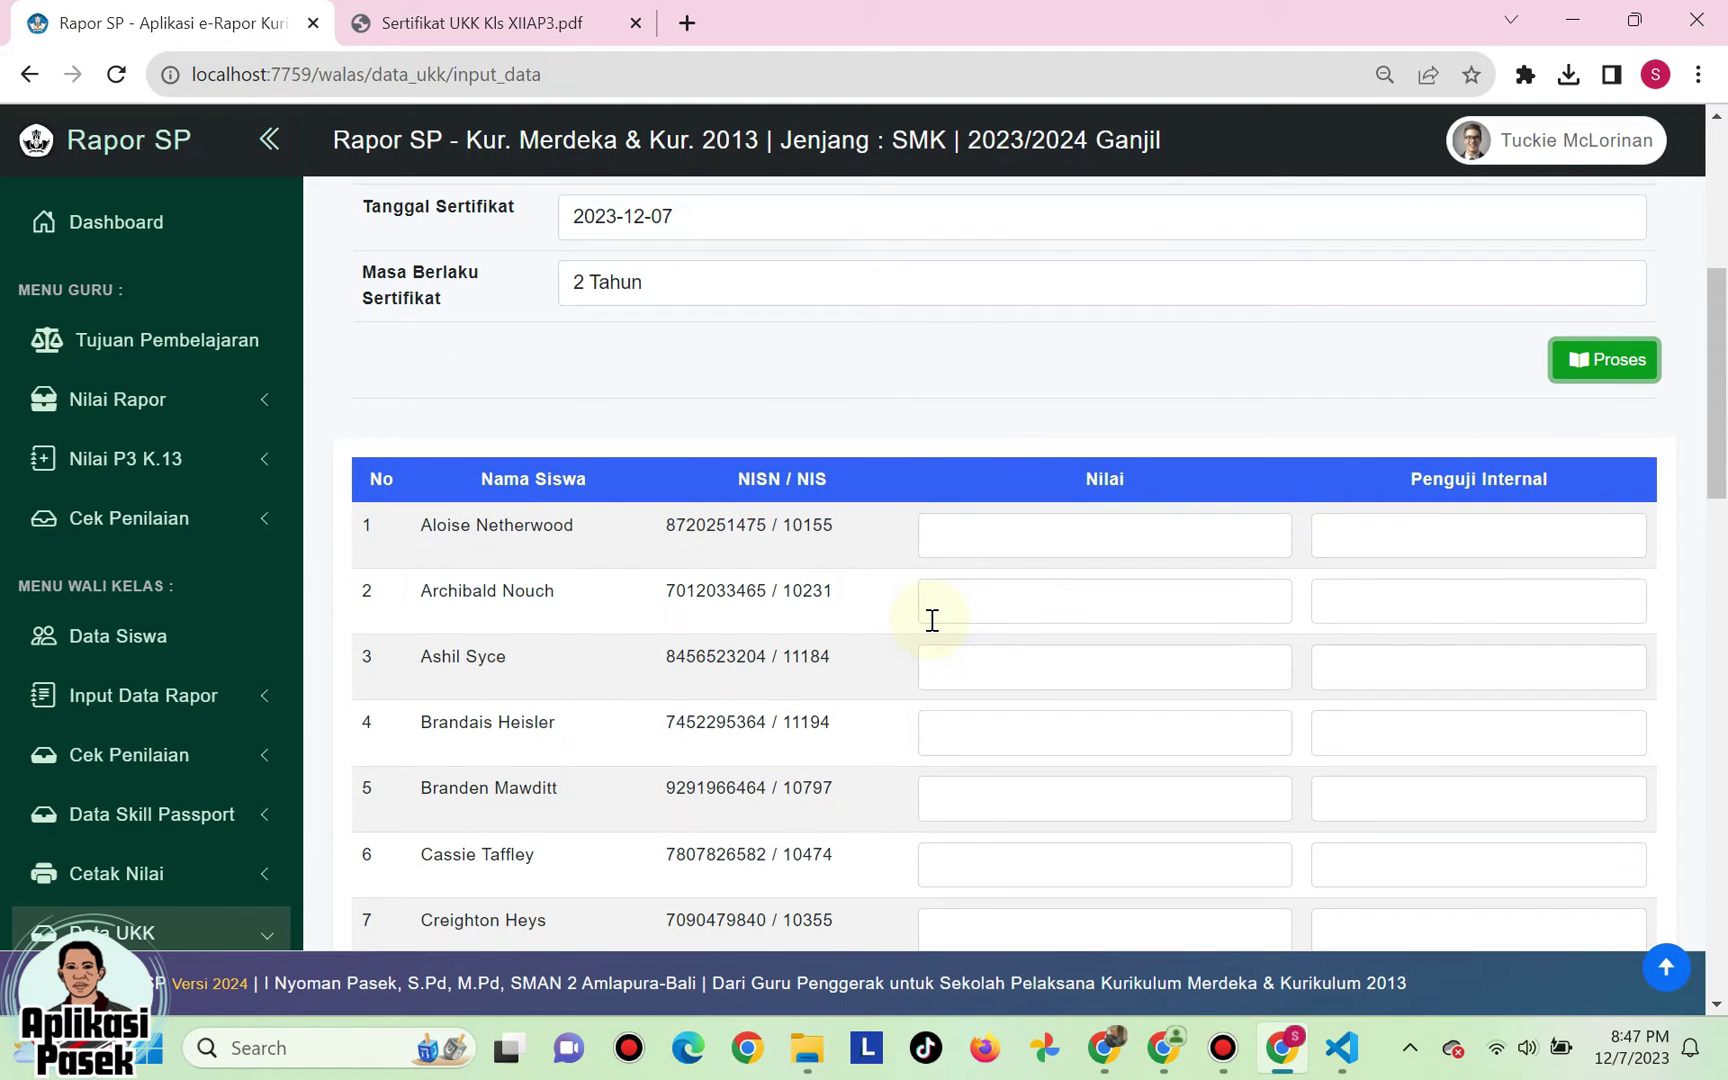
{"action": "scroll", "coordinate": [931, 620], "scroll_direction": "down", "scroll_amount": 1}
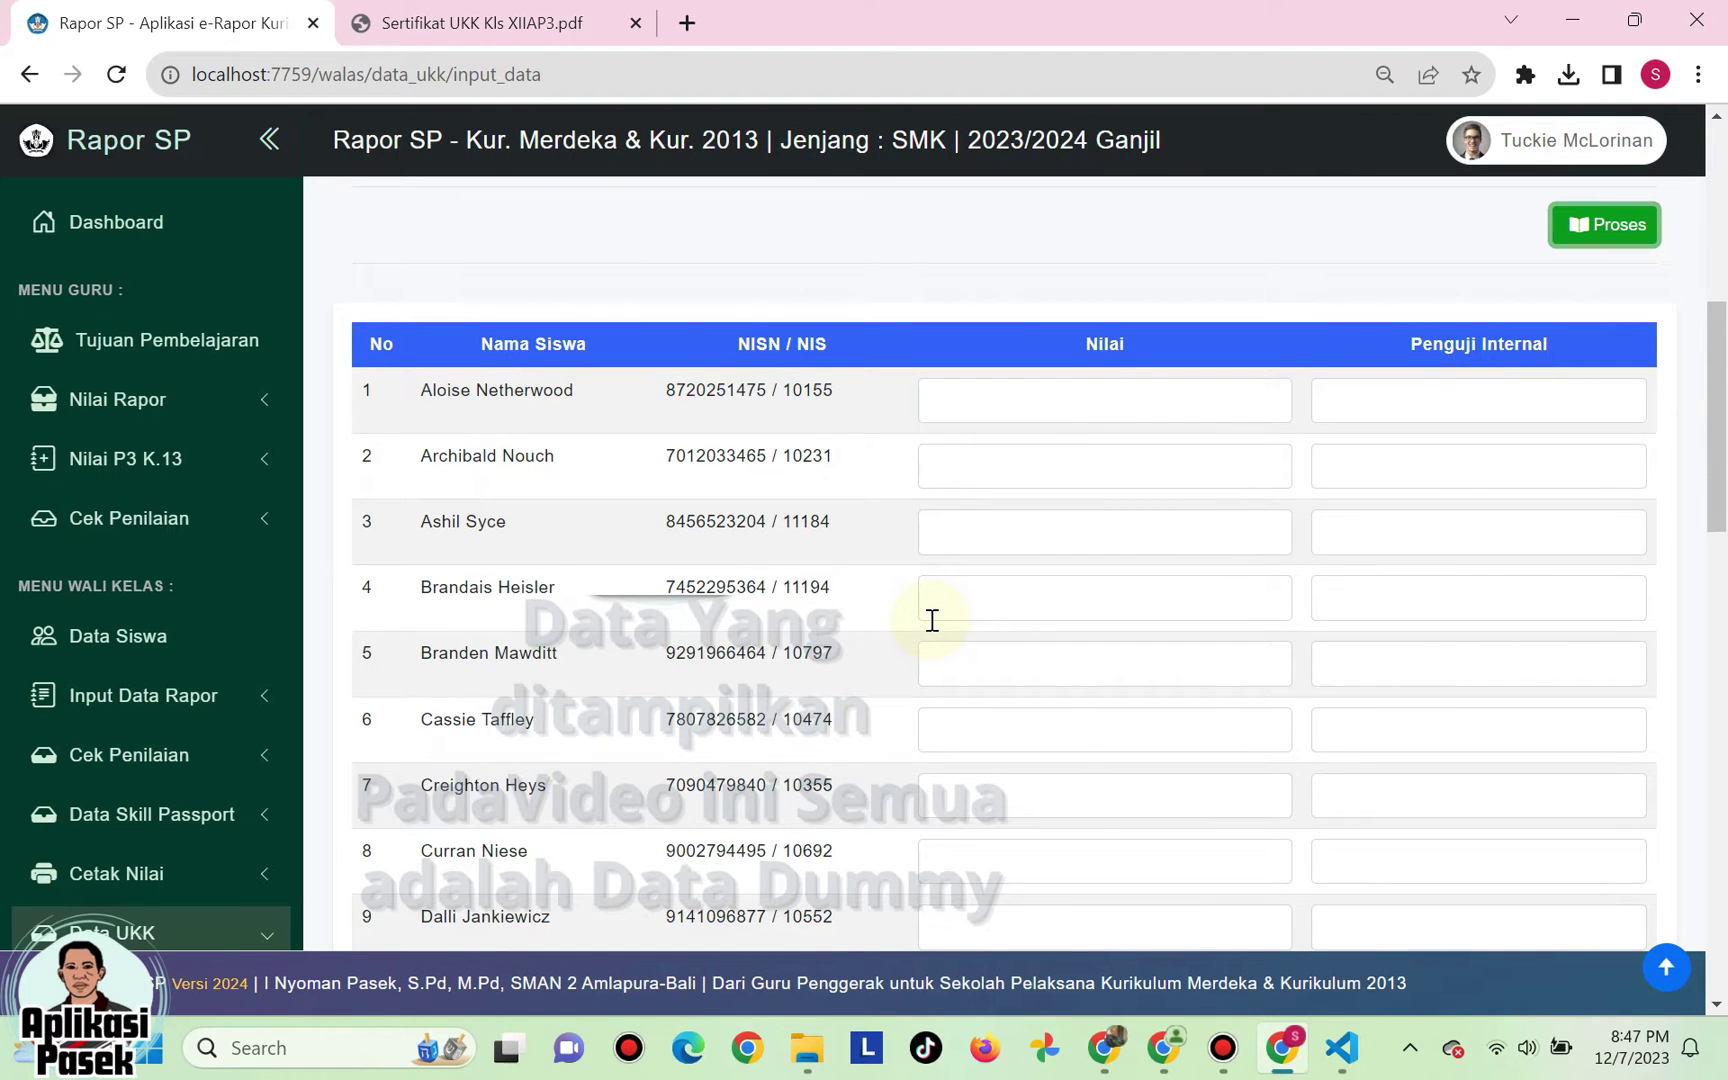
{"action": "left_click", "coordinate": [952, 397]}
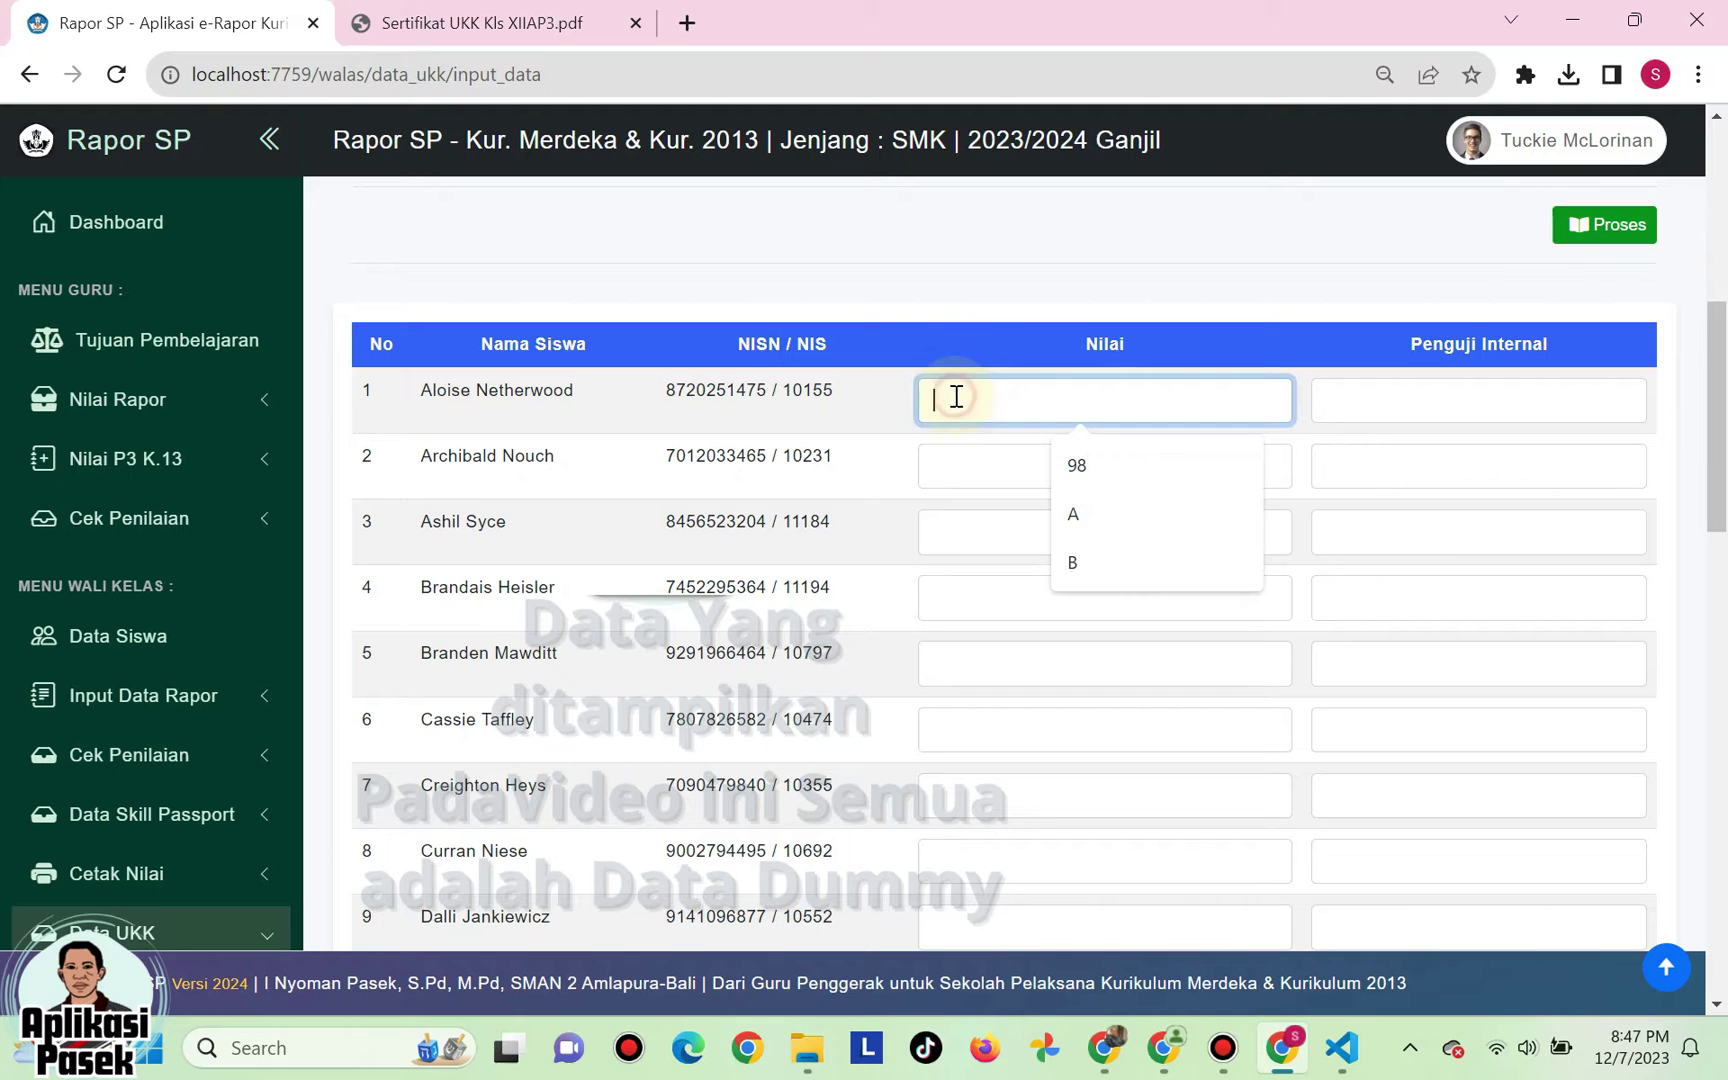
{"action": "type", "text": "89"}
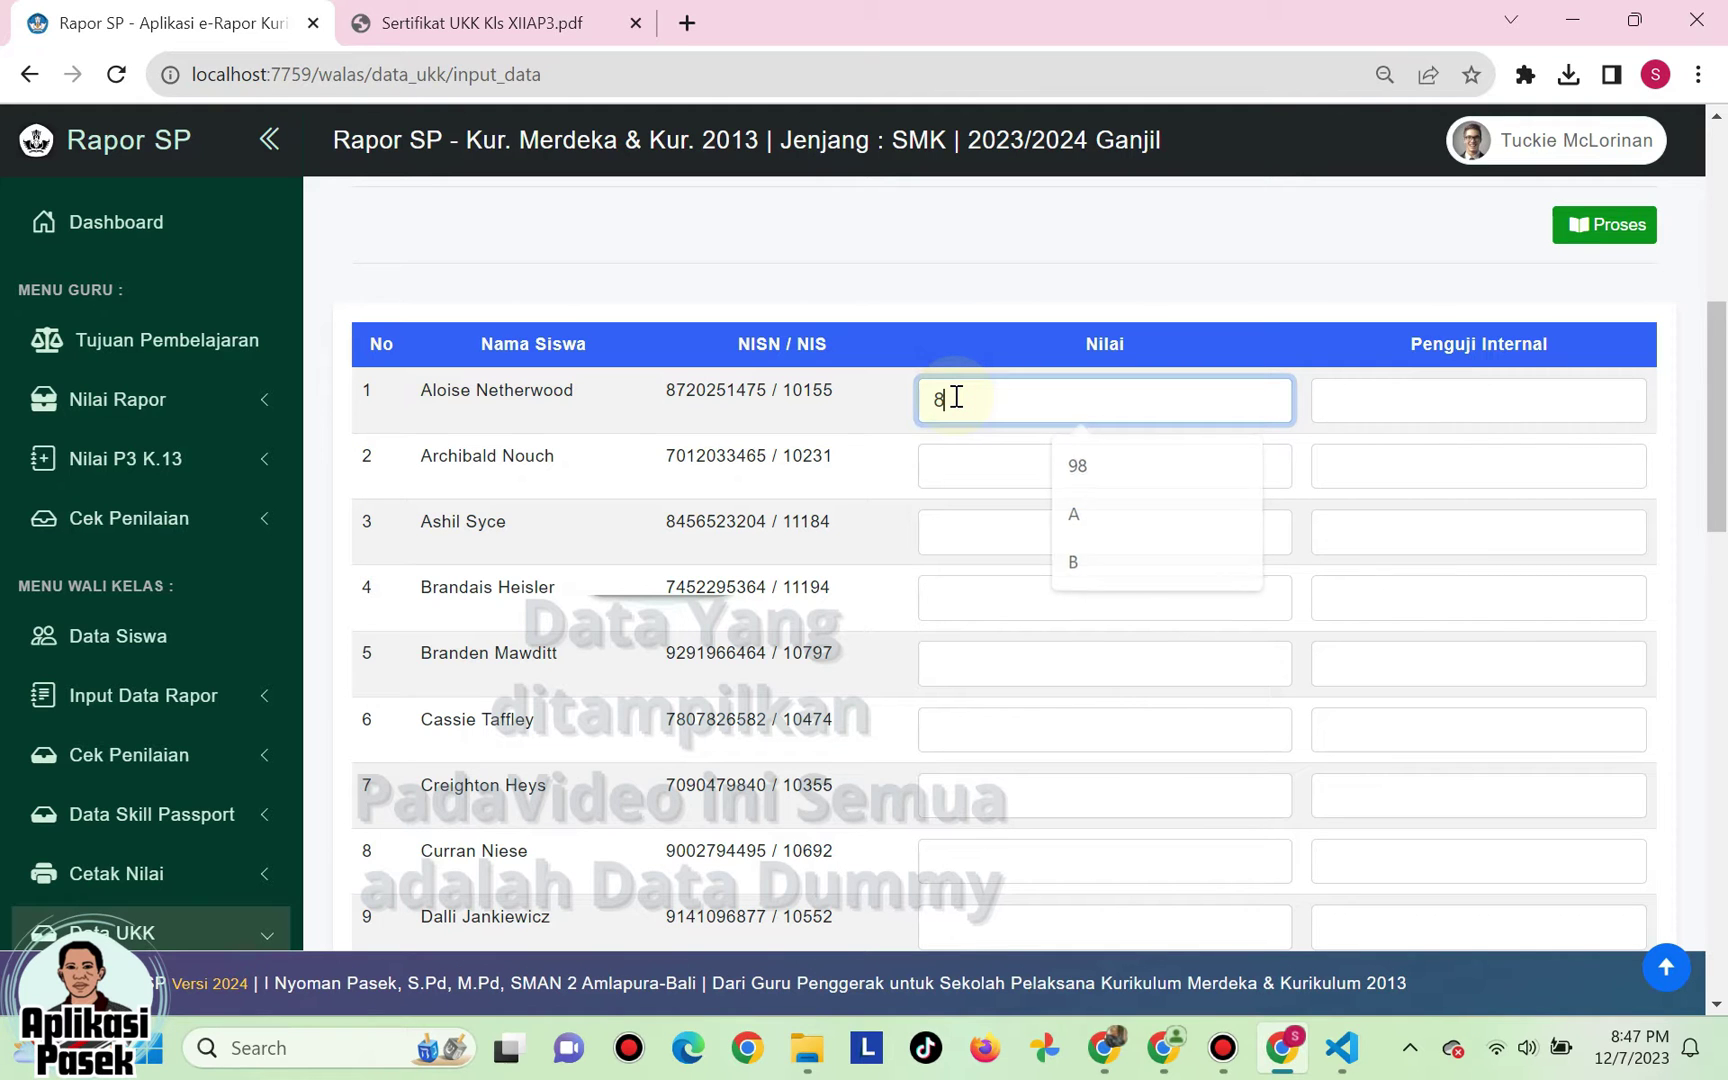
{"action": "left_click", "coordinate": [1458, 402]}
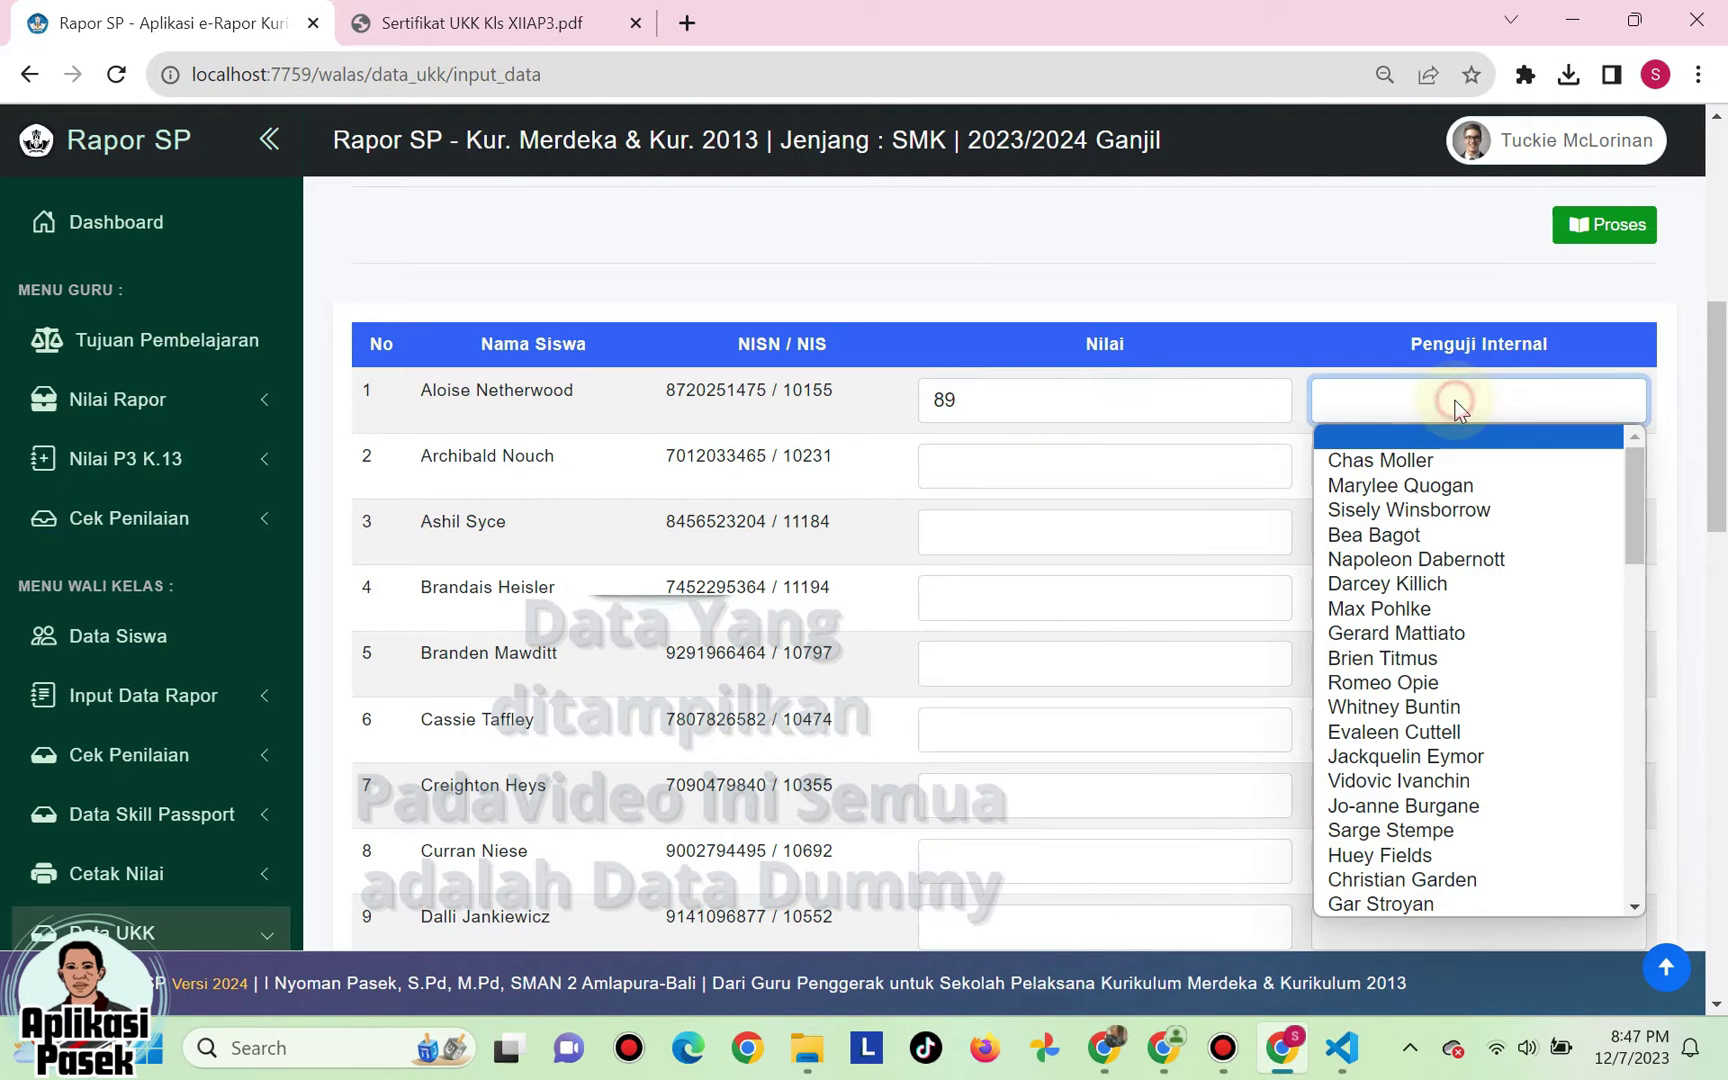
{"action": "left_click", "coordinate": [1434, 562]}
{"action": "left_click", "coordinate": [1058, 465]}
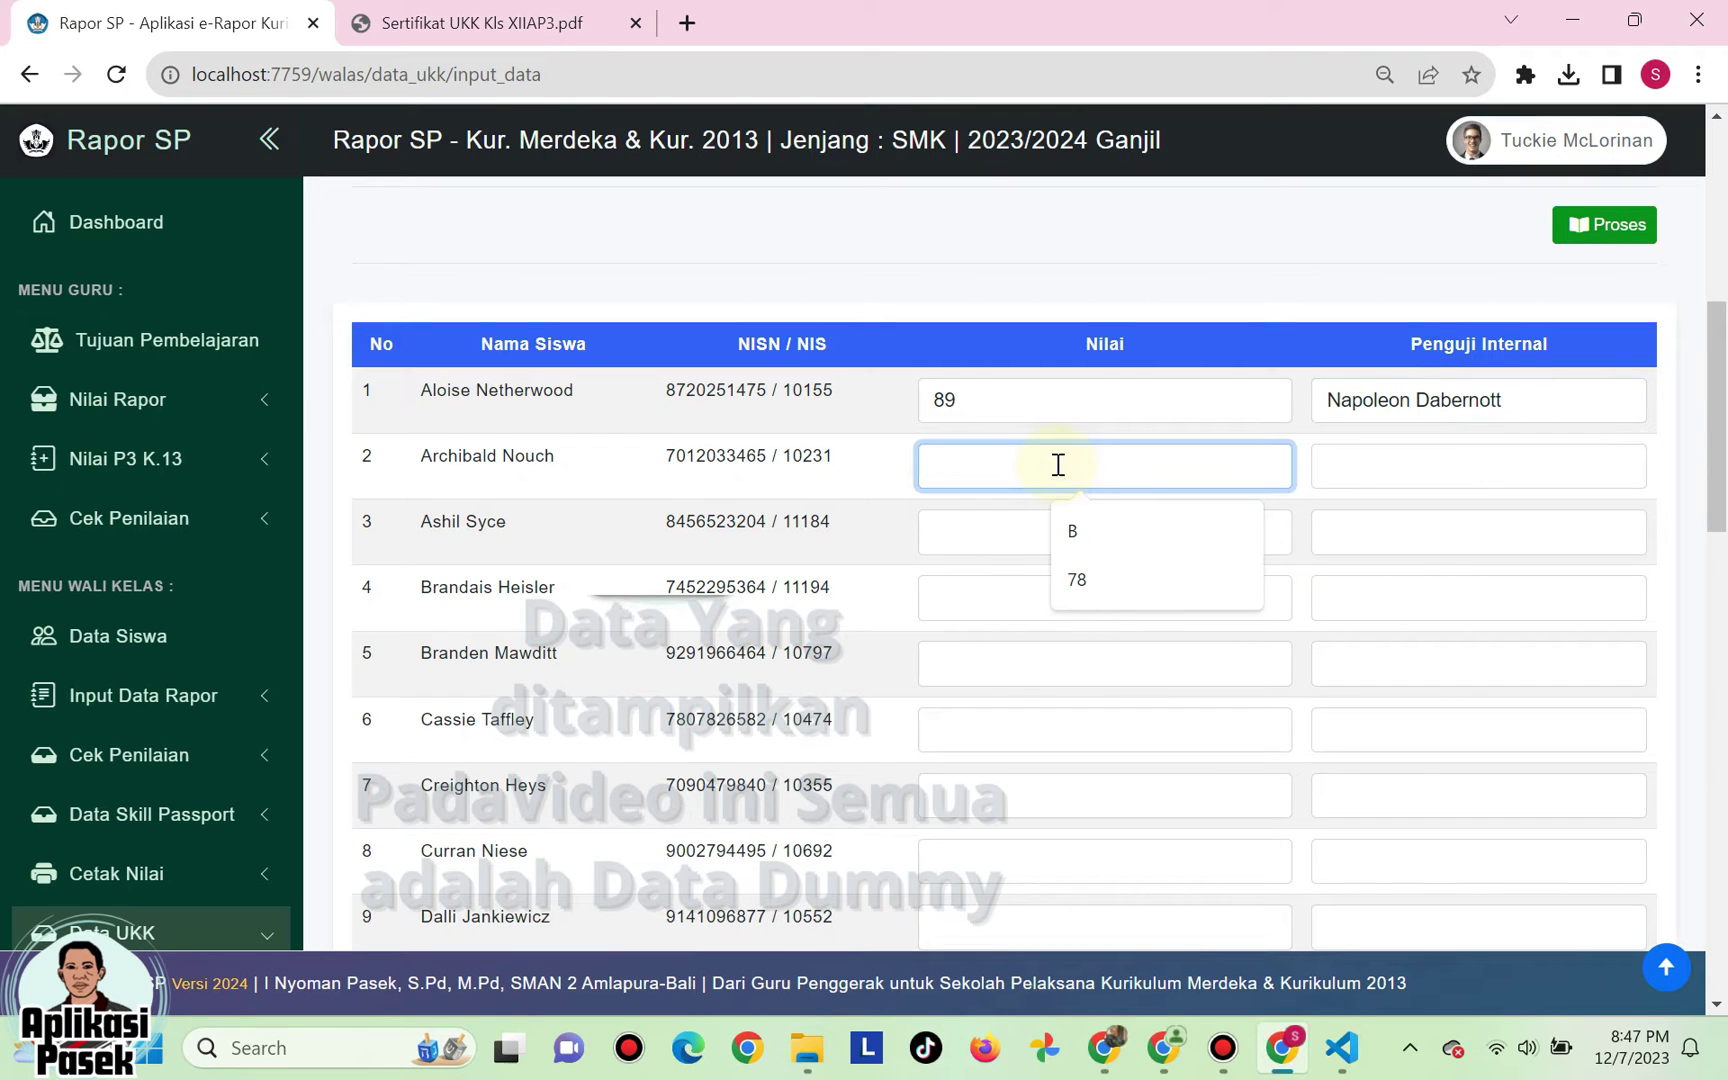
{"action": "type", "text": "90"}
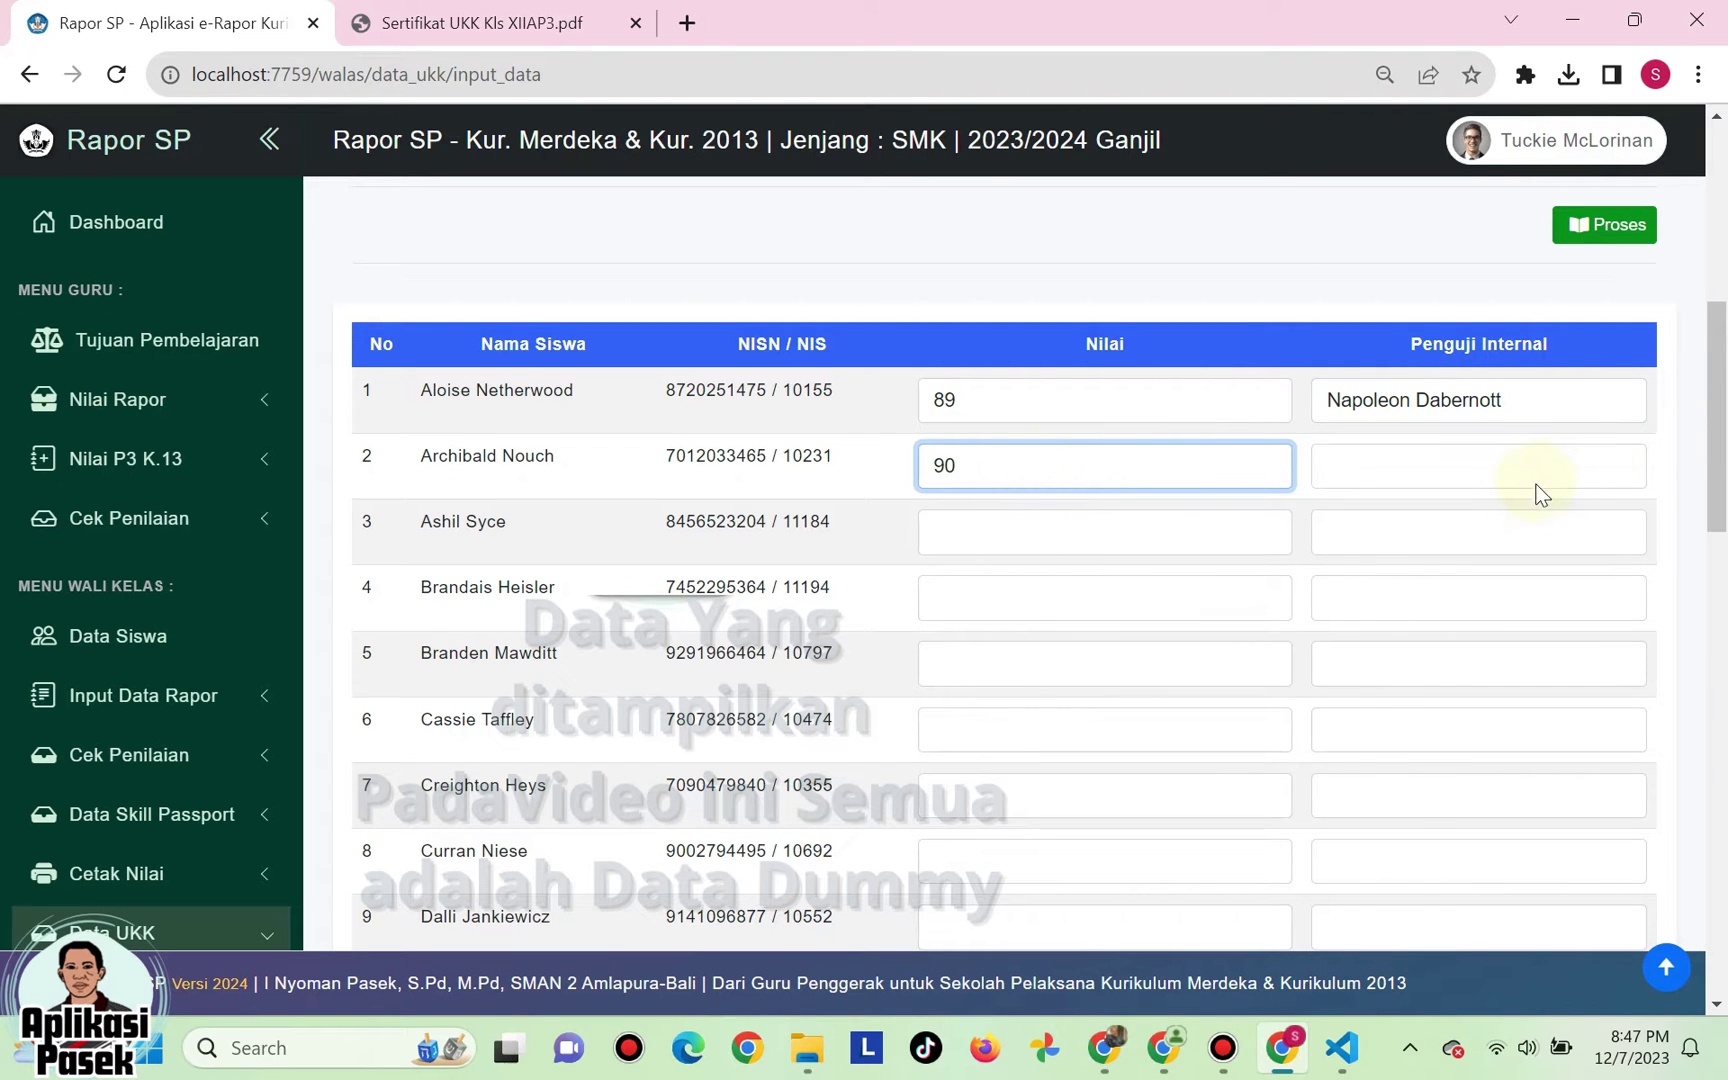
{"action": "left_click", "coordinate": [1537, 484]}
{"action": "left_click", "coordinate": [1422, 623]}
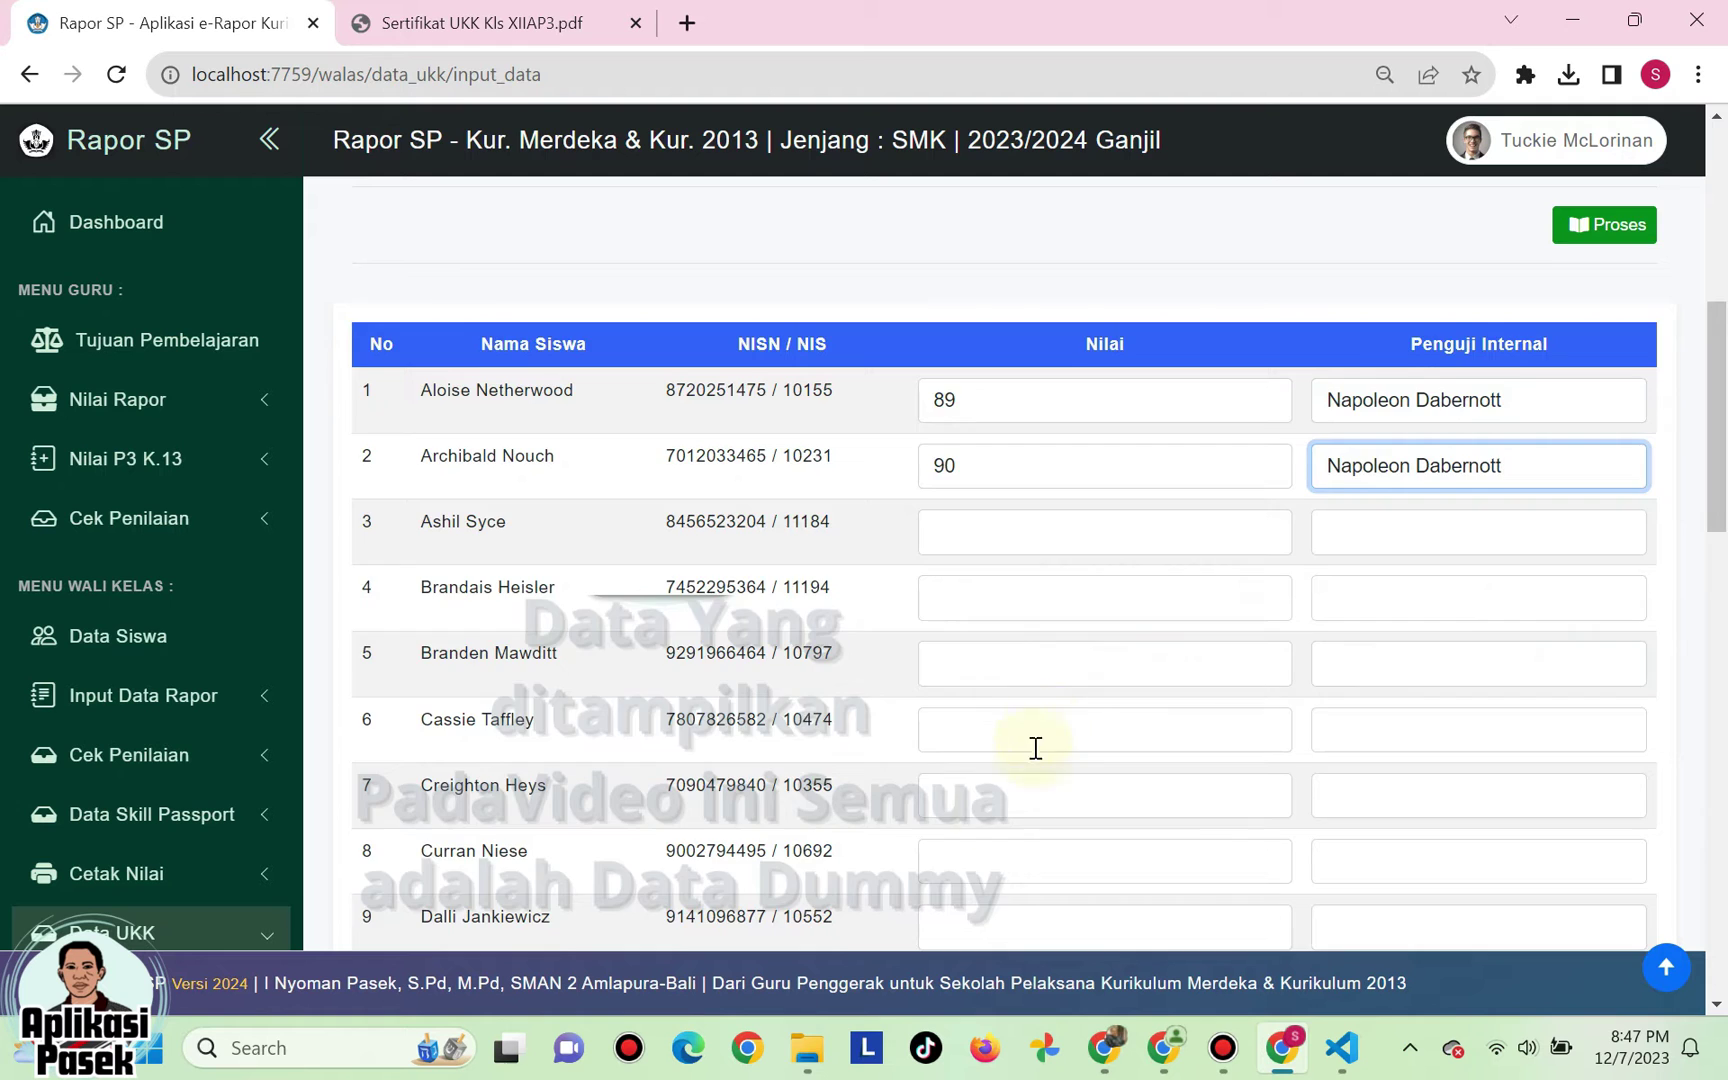
- Assign an internal examiner to the ninth student and save the UKK scores
{"action": "scroll", "coordinate": [1036, 748], "scroll_direction": "down", "scroll_amount": 3}
{"action": "left_click", "coordinate": [974, 664]}
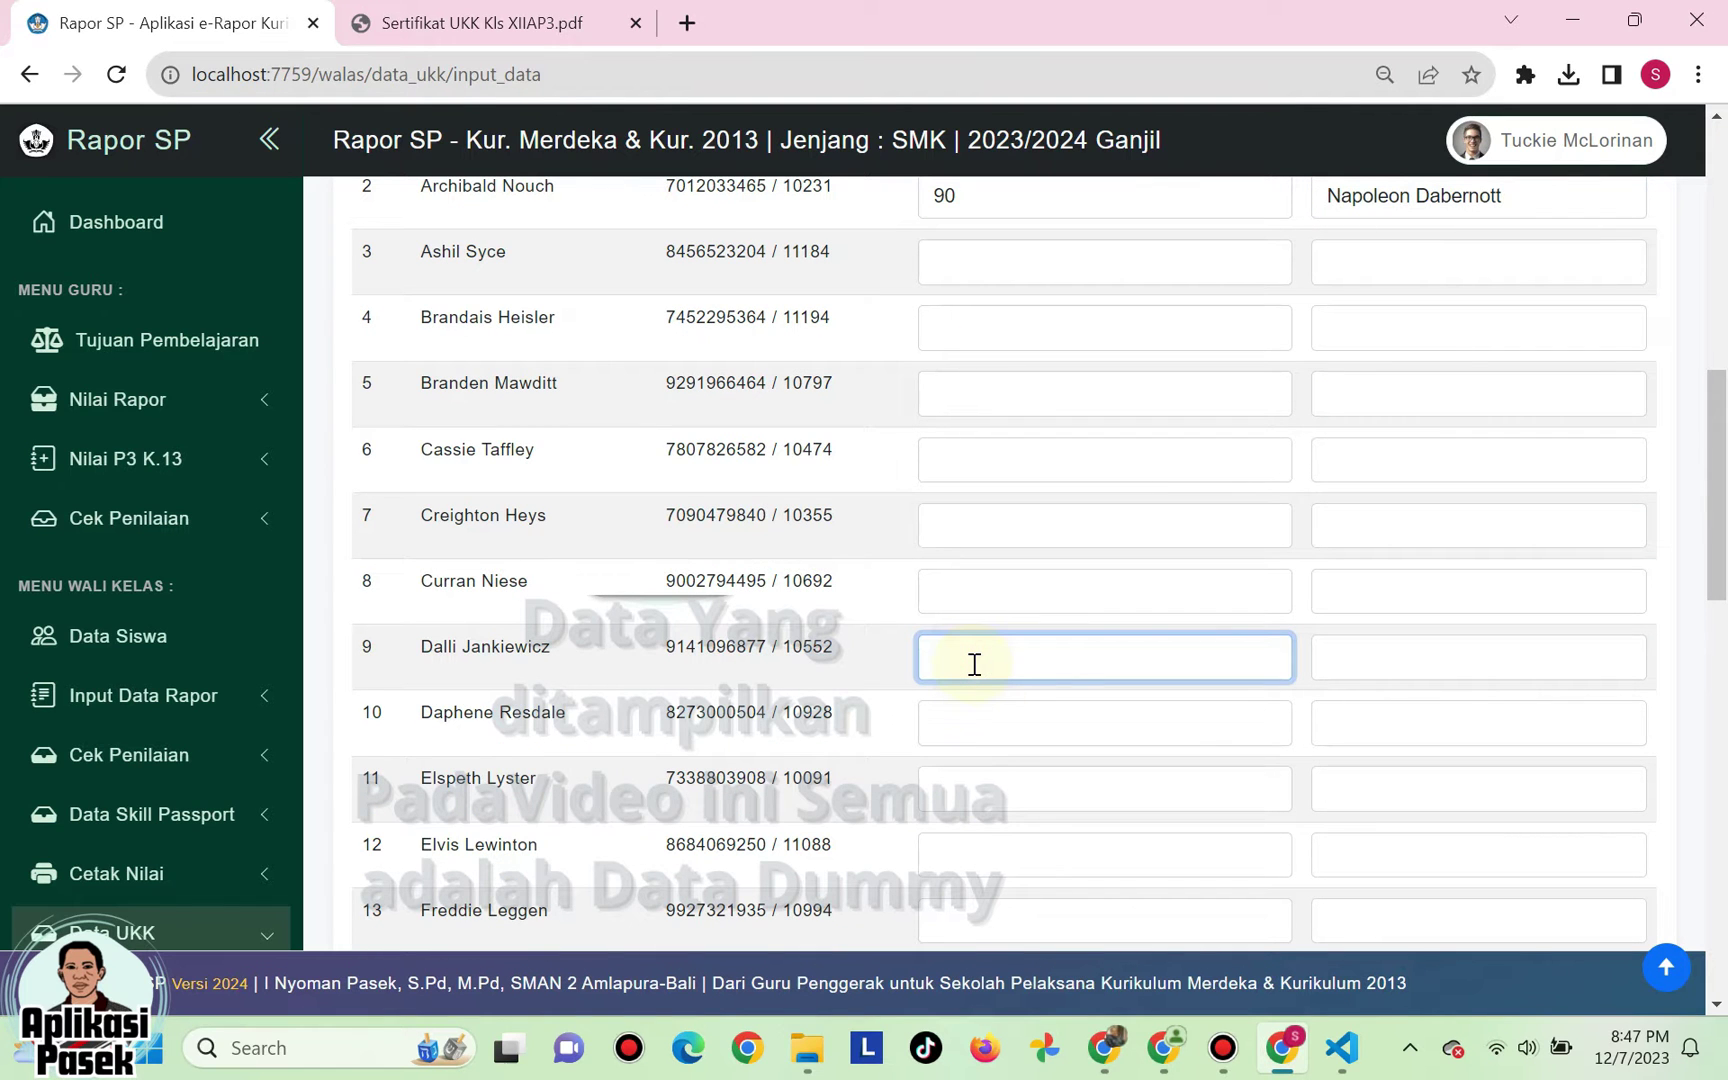
{"action": "left_click", "coordinate": [1425, 672]}
{"action": "left_click", "coordinate": [1383, 400]}
{"action": "scroll", "coordinate": [1134, 583], "scroll_direction": "up", "scroll_amount": 5}
{"action": "scroll", "coordinate": [1134, 583], "scroll_direction": "down", "scroll_amount": 20}
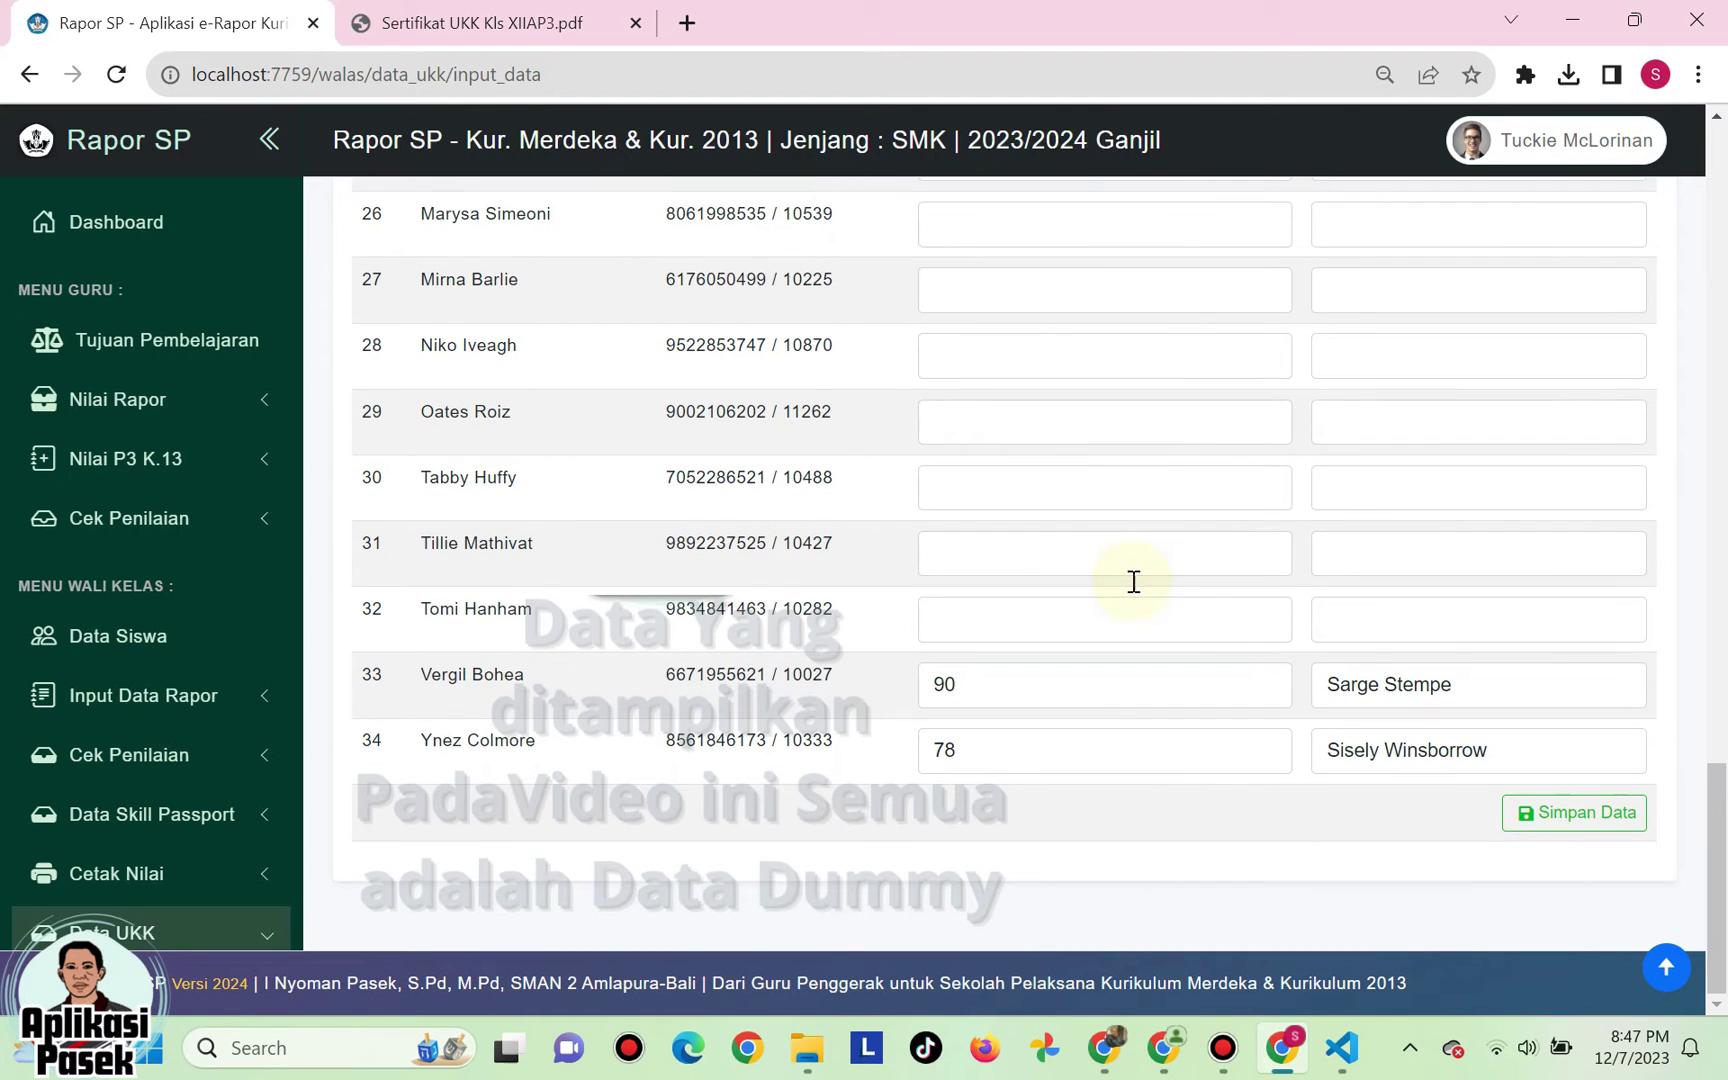
{"action": "left_click", "coordinate": [1559, 817]}
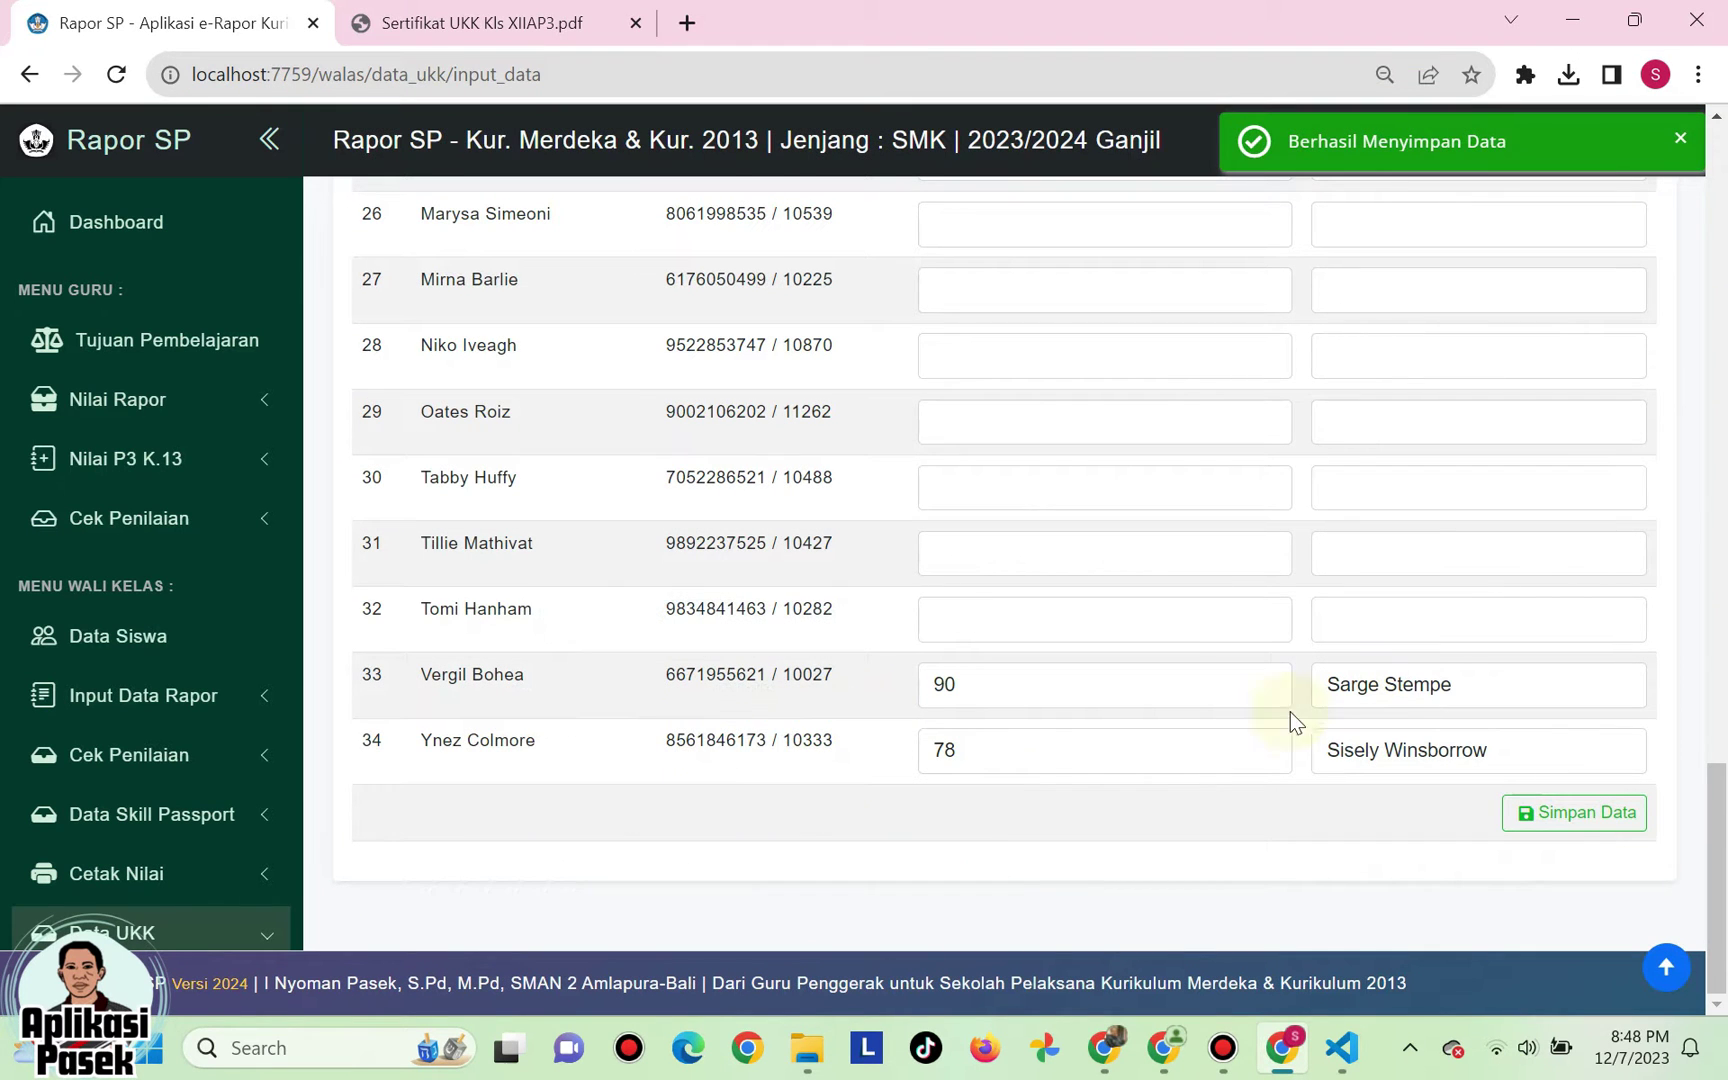
{"action": "scroll", "coordinate": [1000, 606], "scroll_direction": "up", "scroll_amount": 7}
{"action": "scroll", "coordinate": [998, 588], "scroll_direction": "up", "scroll_amount": 10}
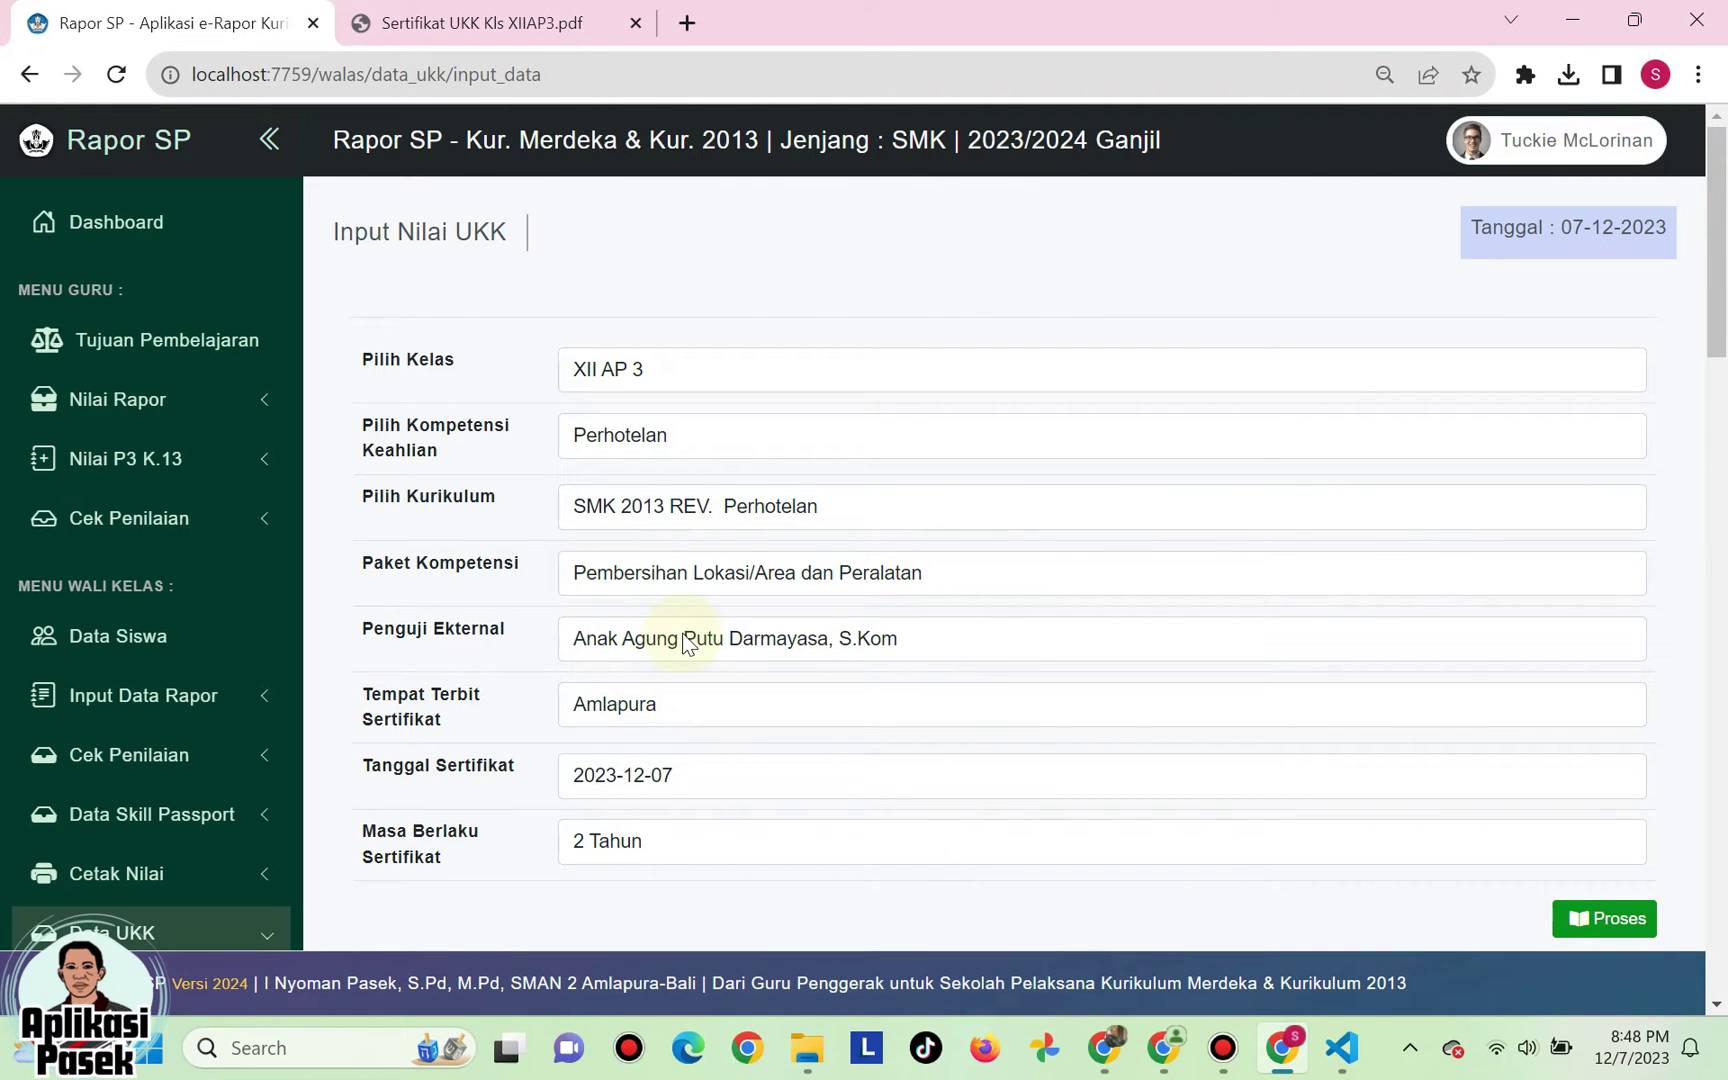
- Keep the original external examiner selected, then go to Data UKK > Cetak Sertifikat
{"action": "left_click", "coordinate": [688, 643]}
{"action": "left_click", "coordinate": [676, 722]}
{"action": "left_click", "coordinate": [650, 634]}
{"action": "left_click", "coordinate": [665, 697]}
{"action": "scroll", "coordinate": [242, 736], "scroll_direction": "down", "scroll_amount": 4}
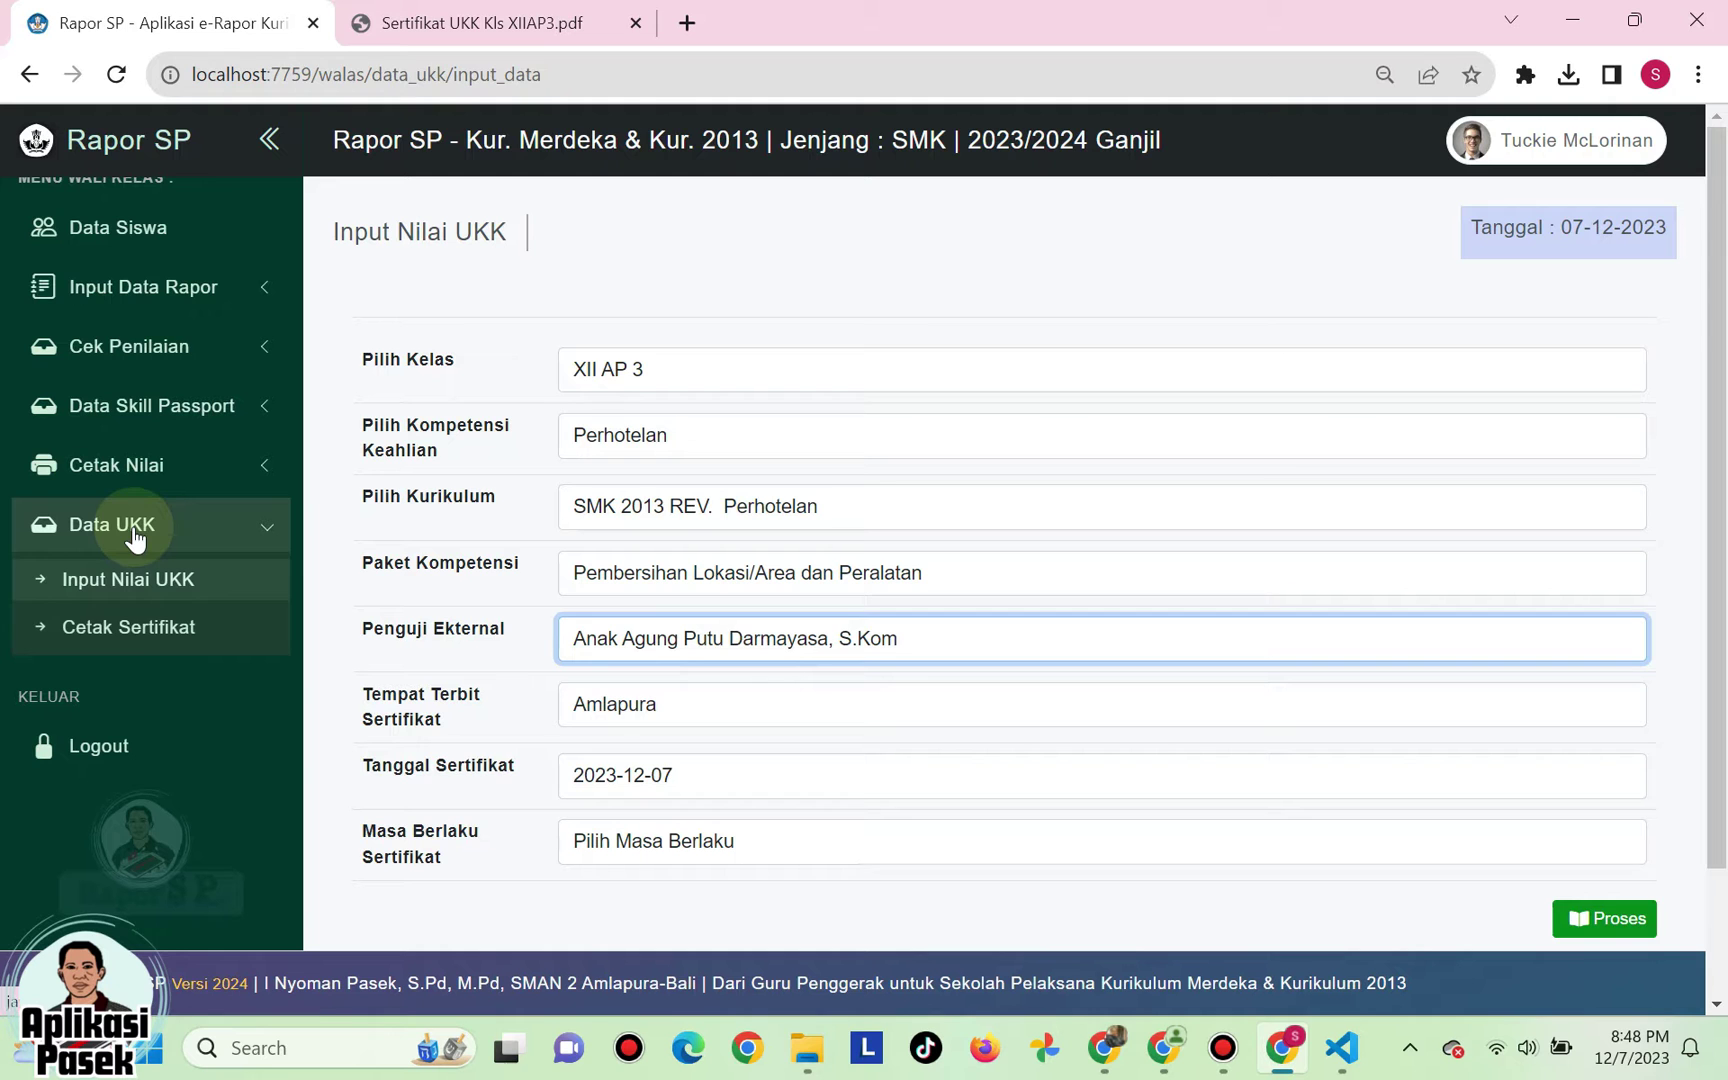
{"action": "left_click", "coordinate": [130, 630]}
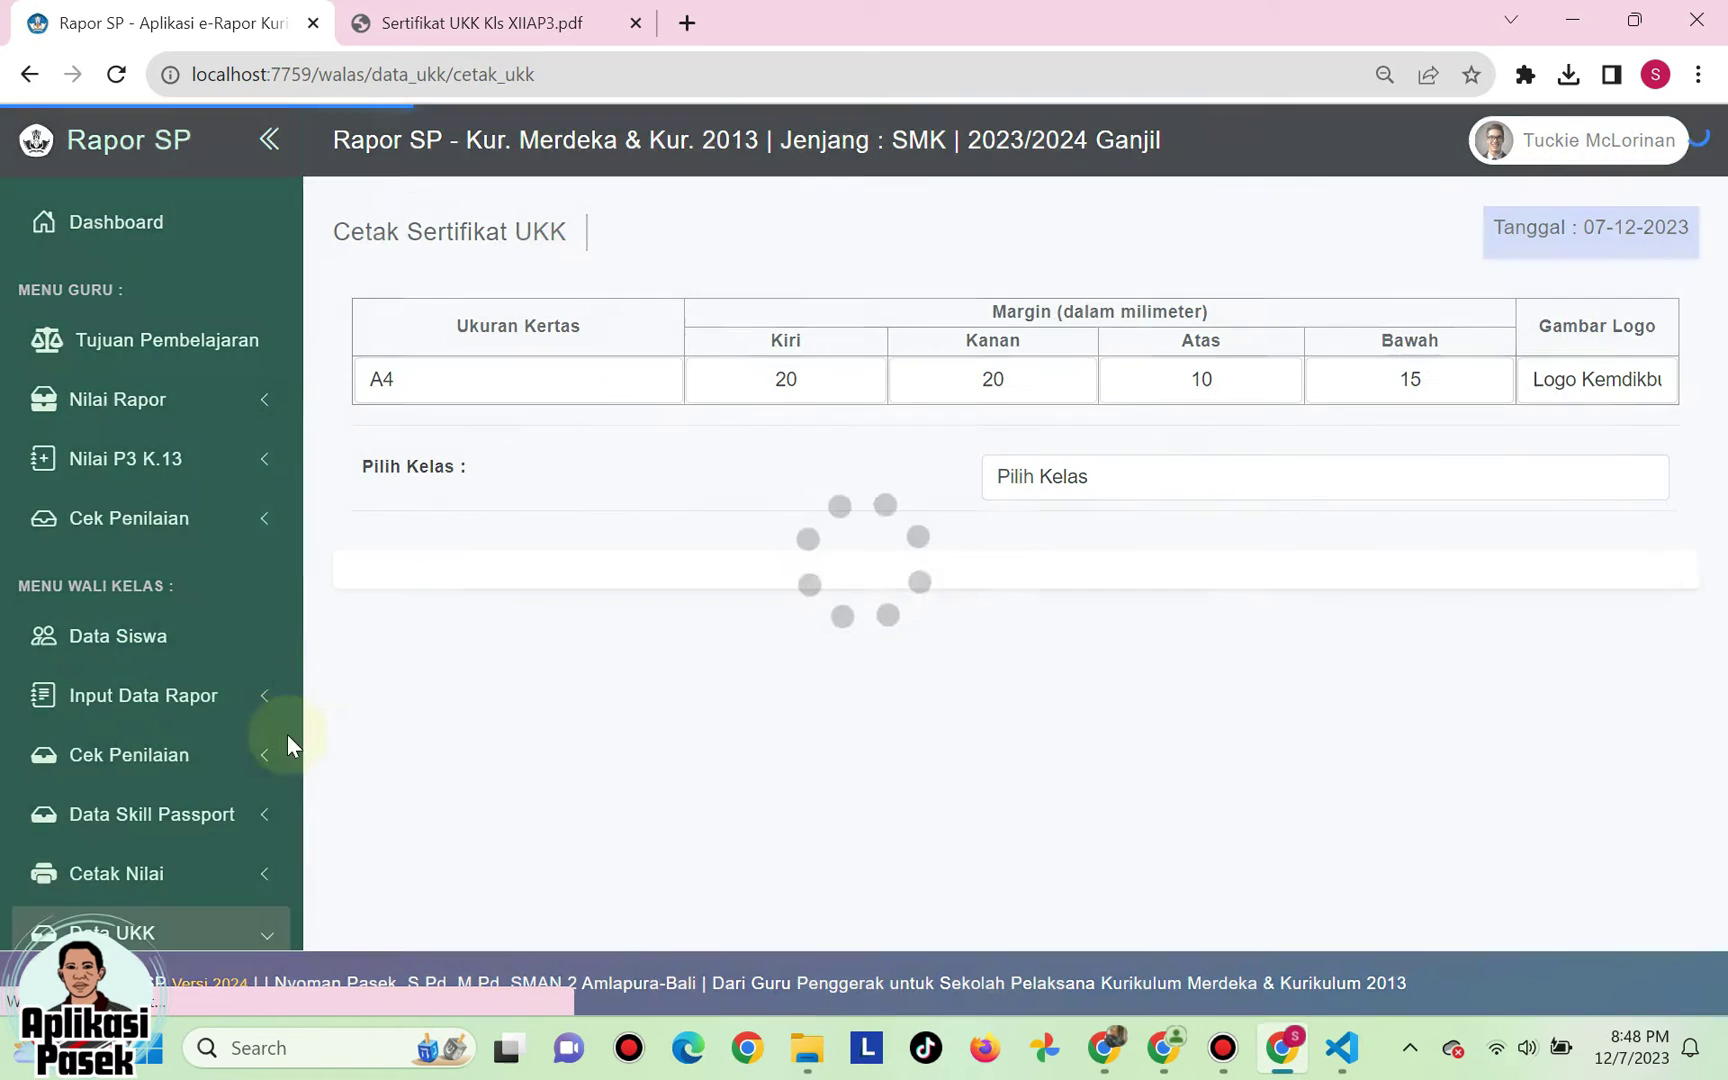
- Keep the certificate paper size at A4 and check the left, right, top and bottom margins
{"action": "left_click", "coordinate": [487, 381]}
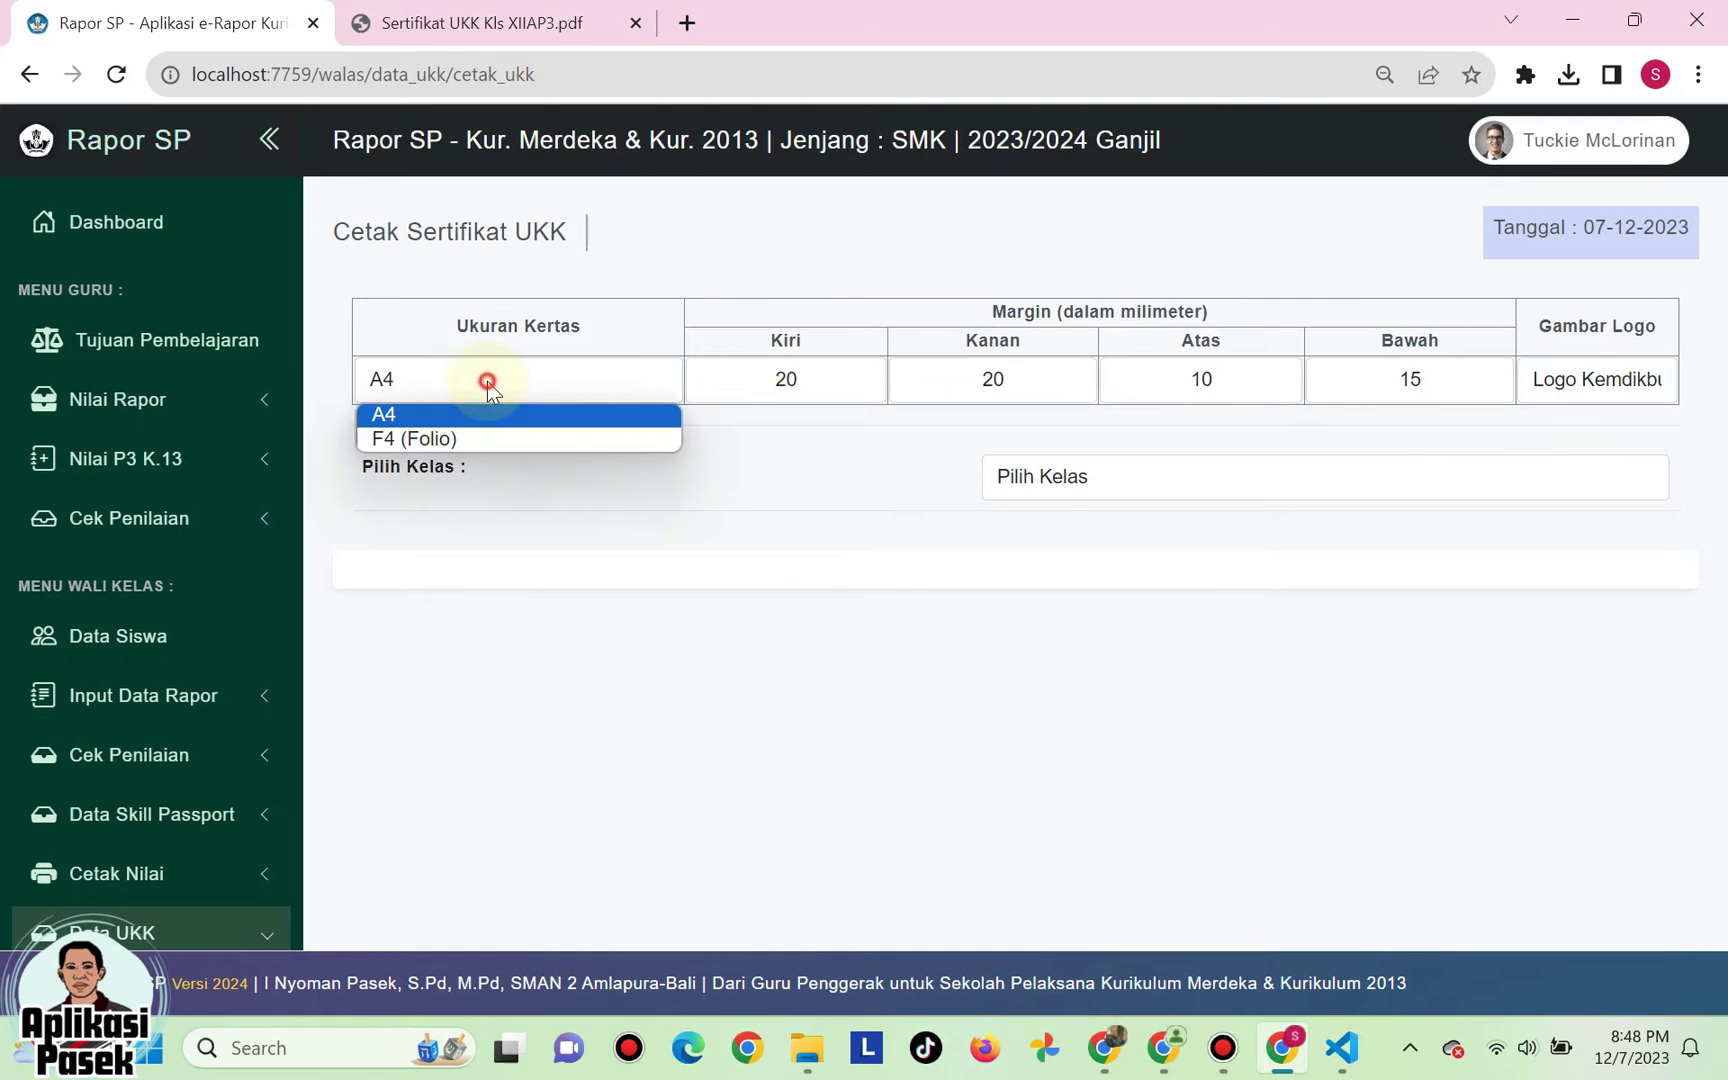
{"action": "left_click", "coordinate": [480, 435]}
{"action": "left_click", "coordinate": [490, 379]}
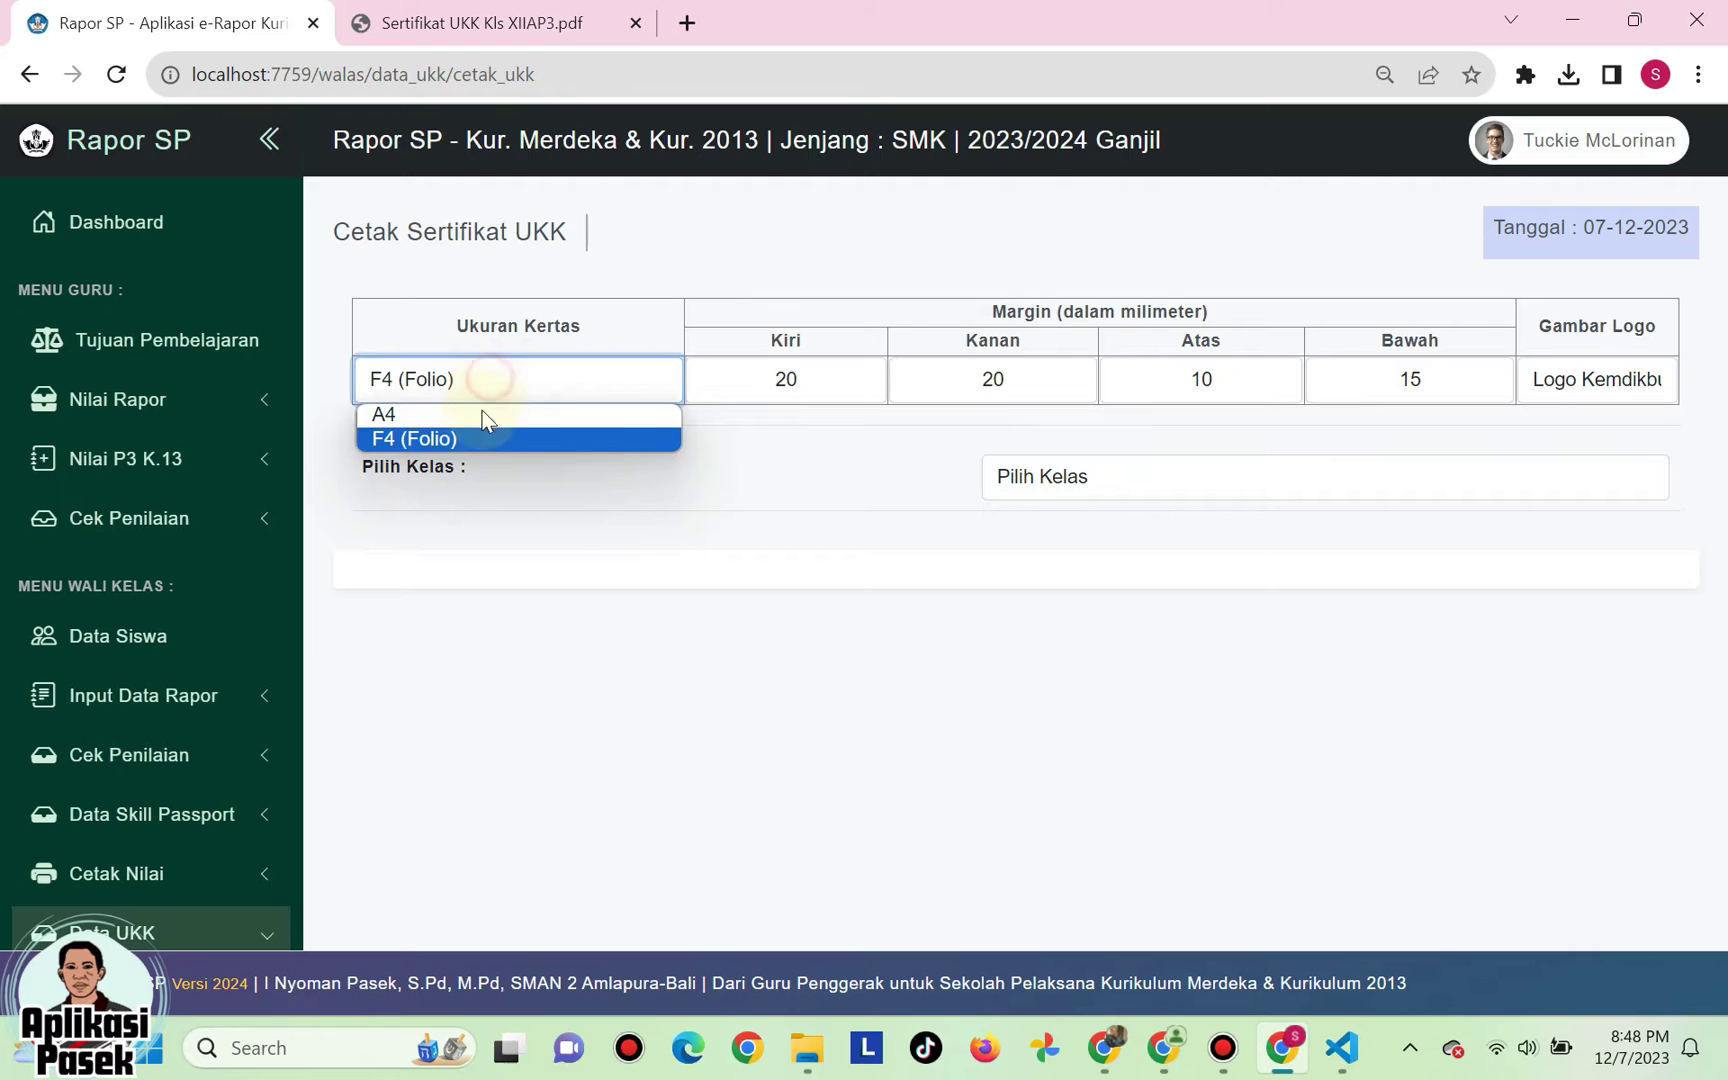
{"action": "left_click", "coordinate": [482, 414]}
{"action": "left_click", "coordinate": [488, 379]}
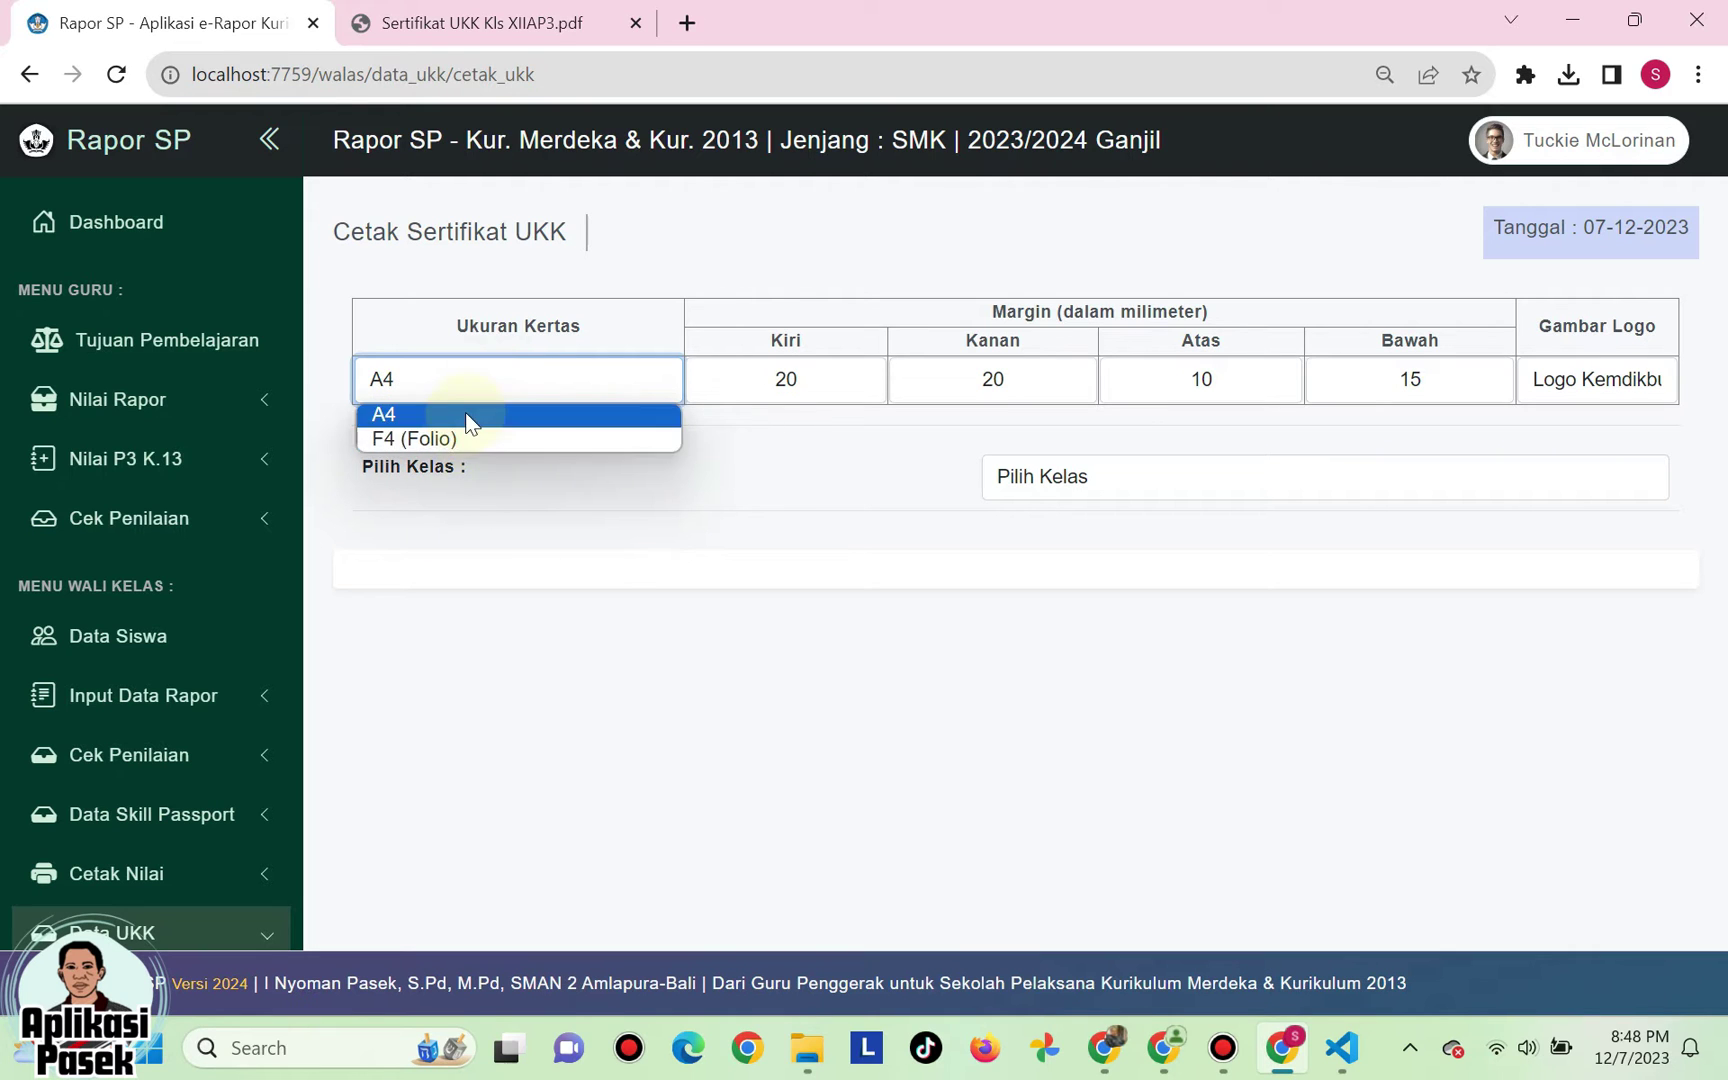
{"action": "left_click", "coordinate": [464, 414]}
{"action": "left_click", "coordinate": [780, 380]}
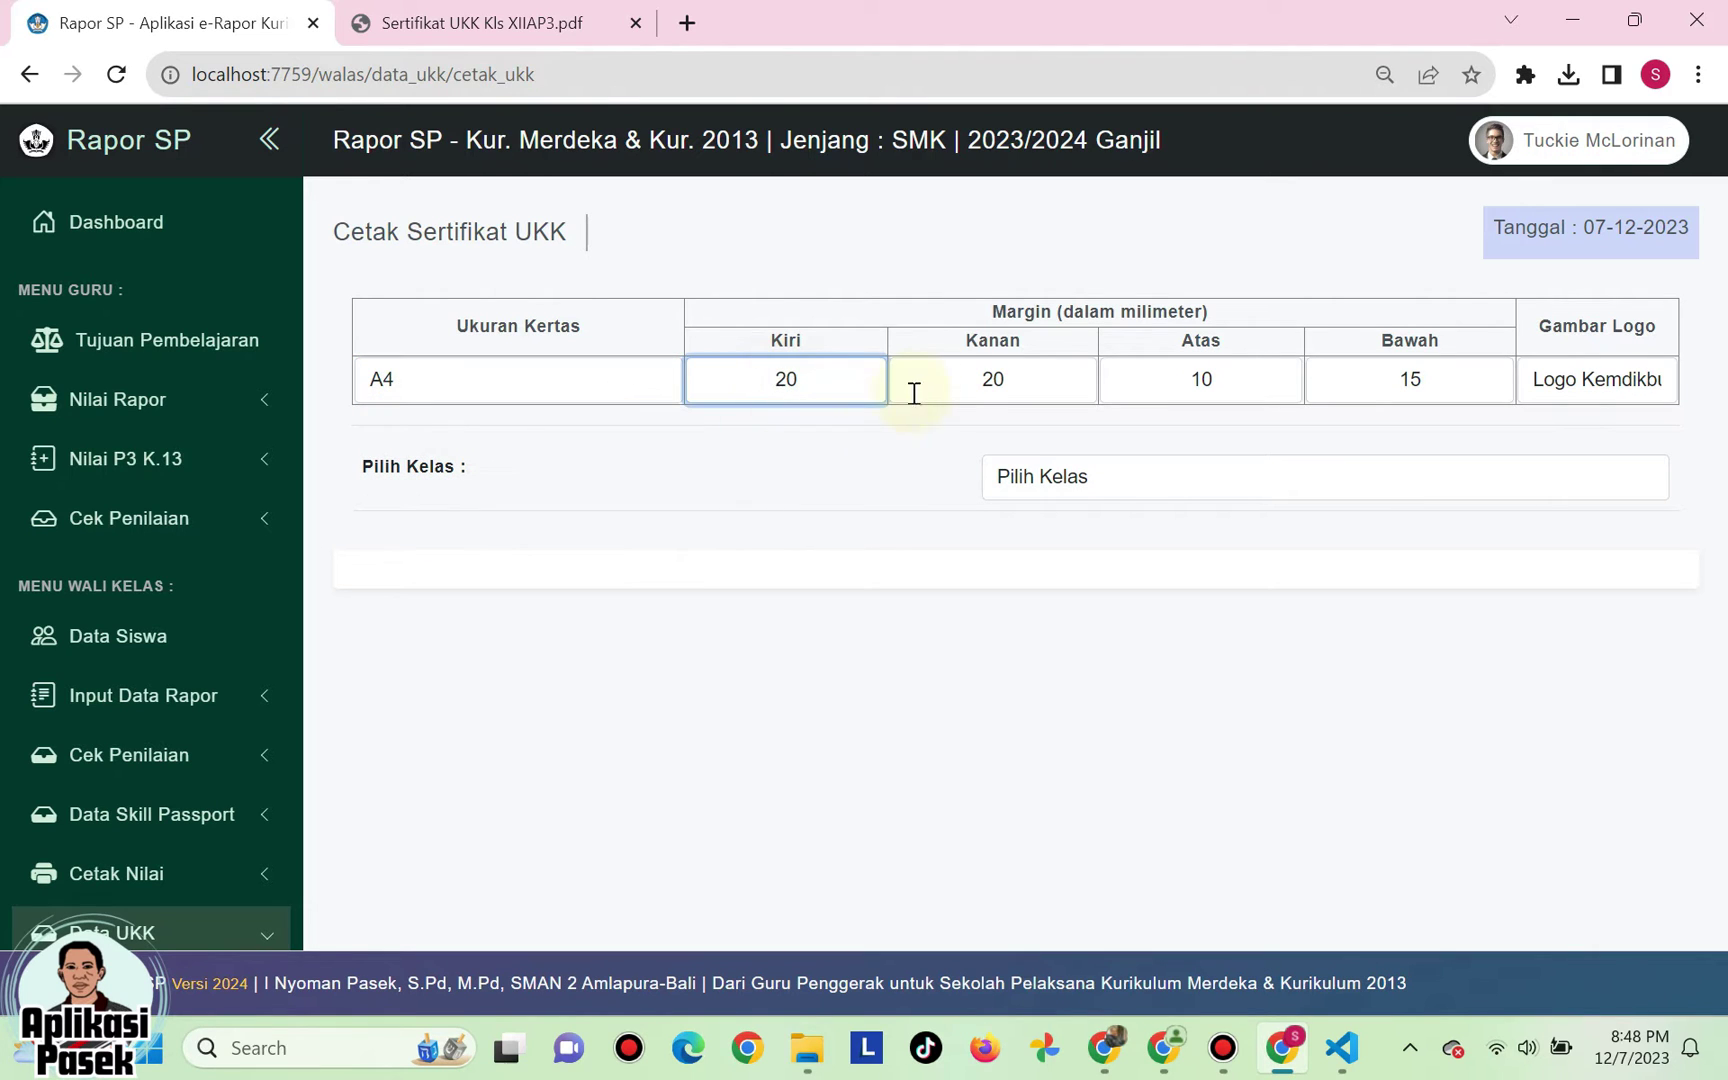
{"action": "left_click", "coordinate": [976, 377]}
{"action": "left_click", "coordinate": [1150, 378]}
{"action": "left_click", "coordinate": [1373, 377]}
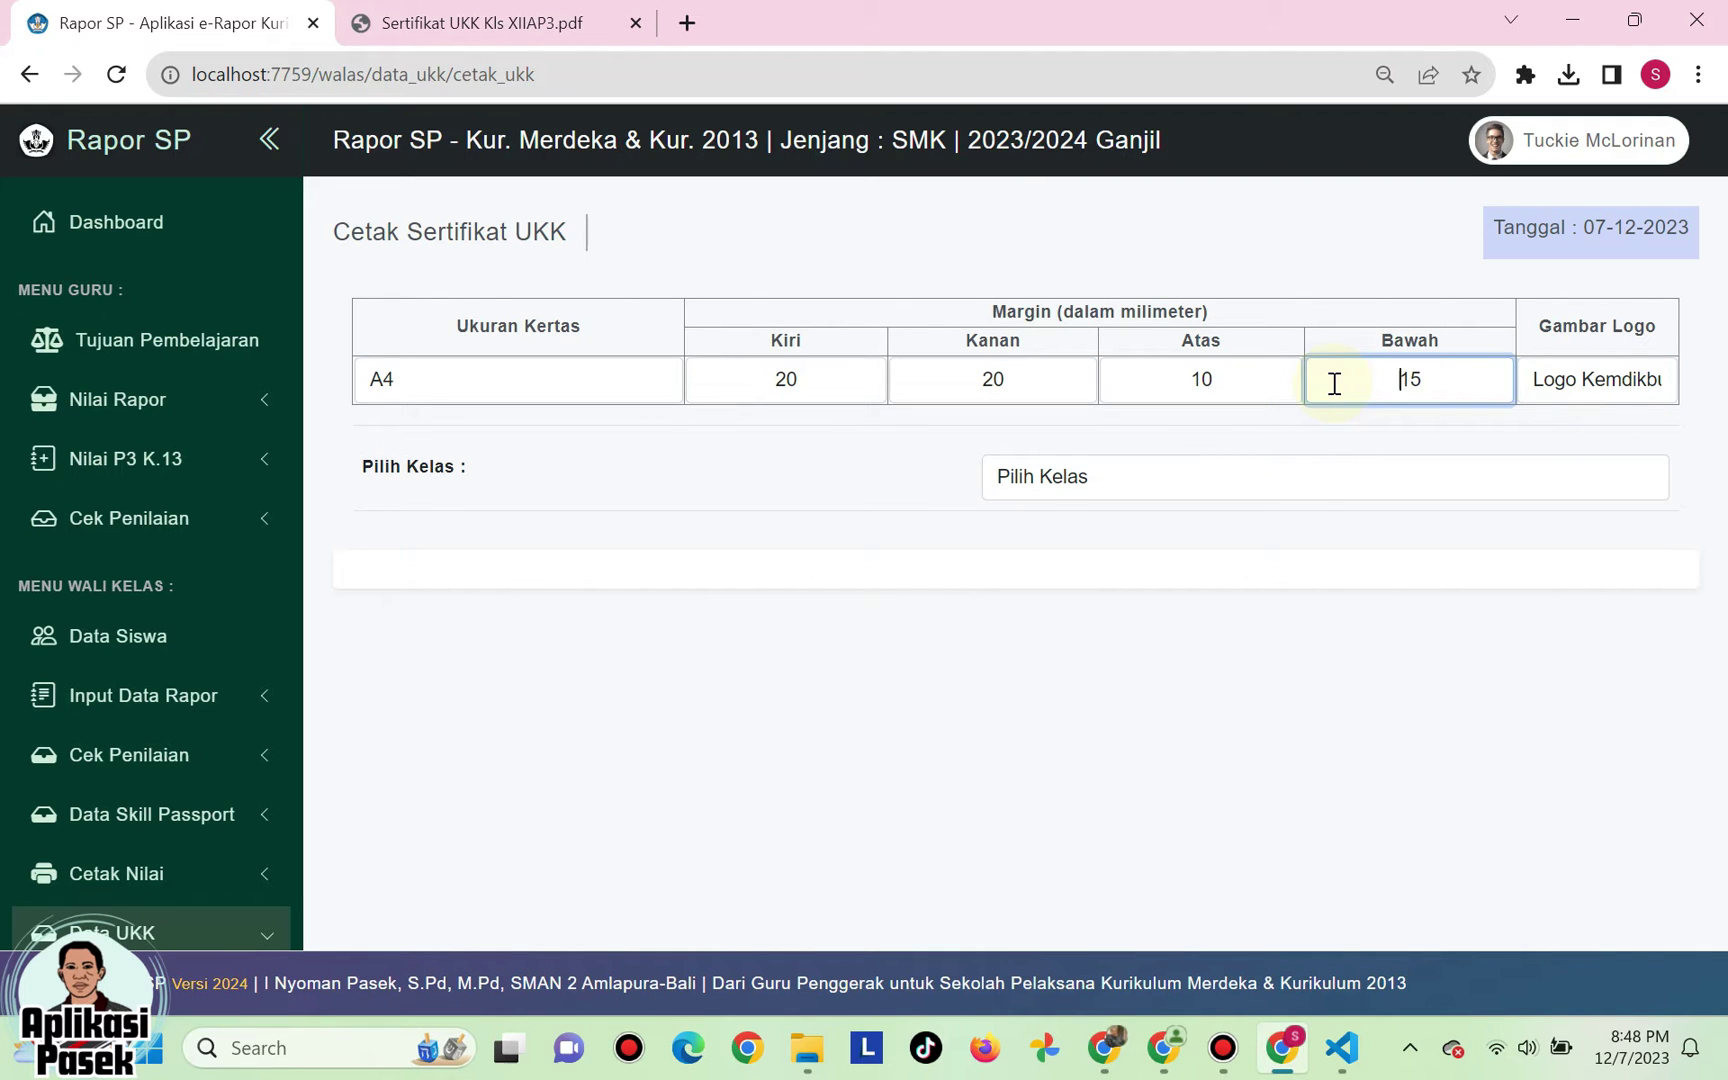
- Set the certificate logo to Logo Sekolah
{"action": "left_click", "coordinate": [1597, 379]}
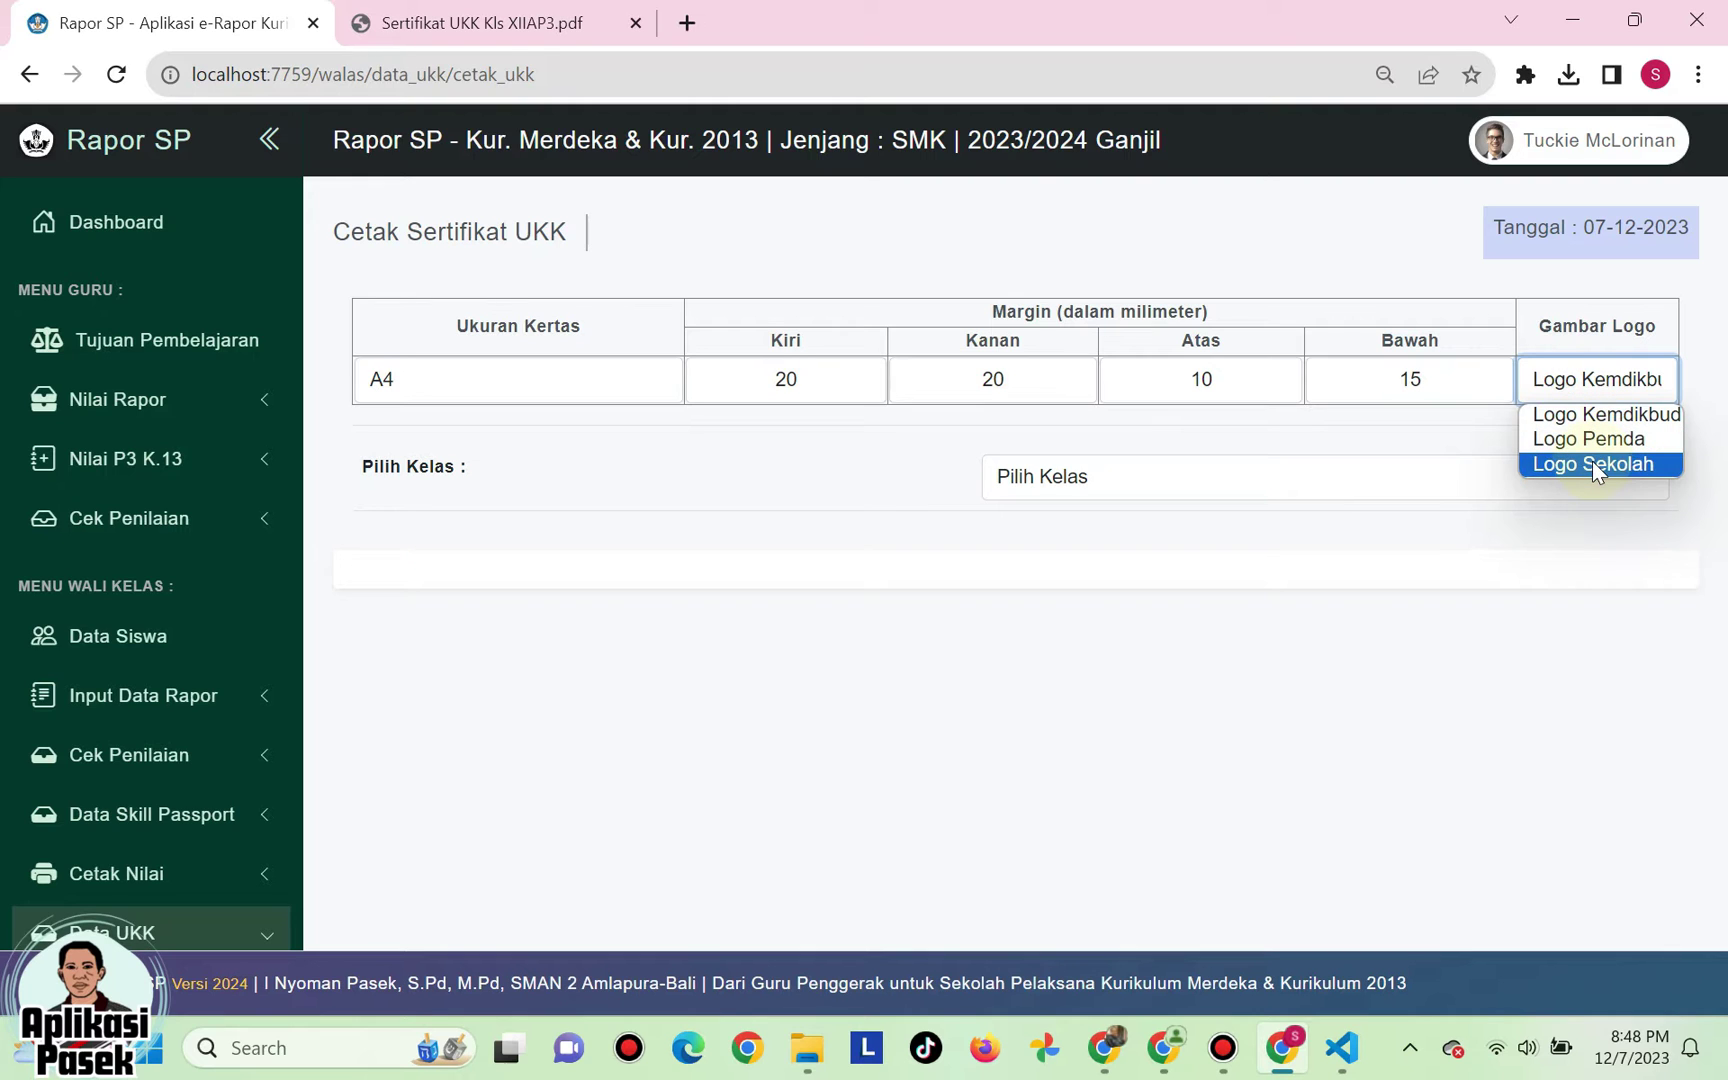
{"action": "left_click", "coordinate": [1592, 463]}
{"action": "left_click", "coordinate": [1595, 380]}
{"action": "left_click", "coordinate": [1593, 441]}
{"action": "left_click", "coordinate": [1594, 381]}
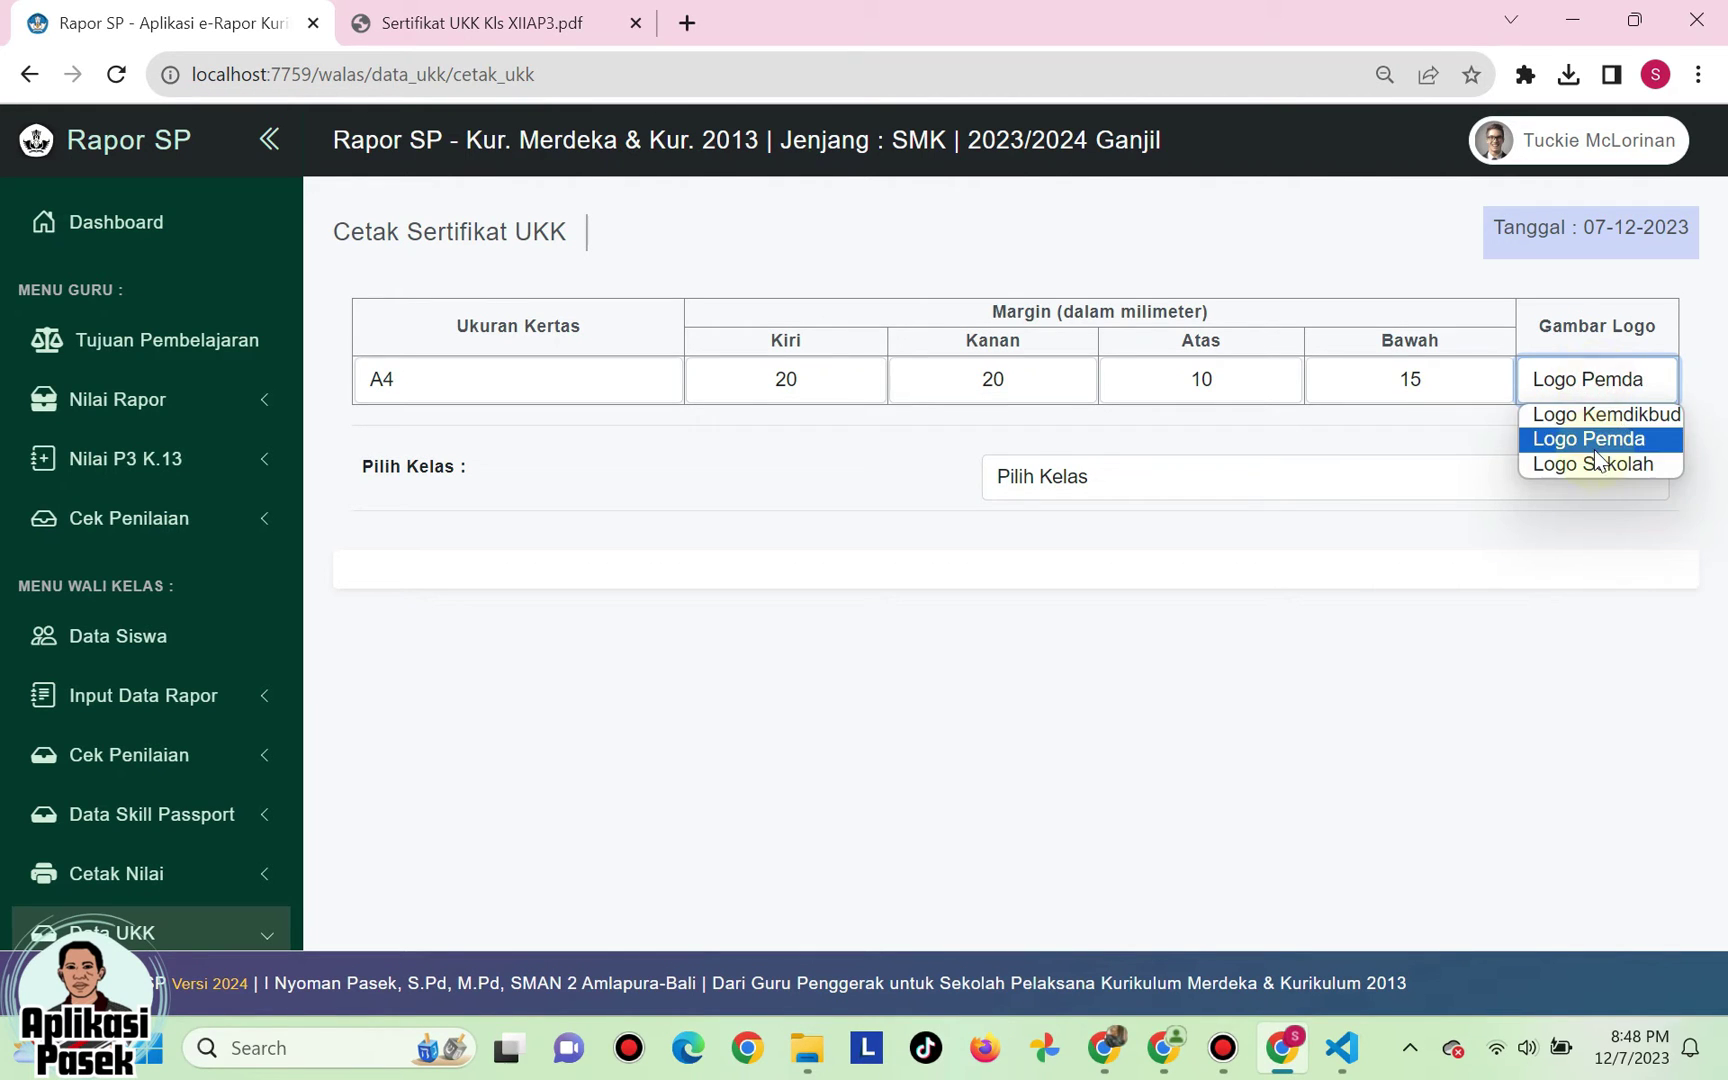
{"action": "left_click", "coordinate": [1594, 460]}
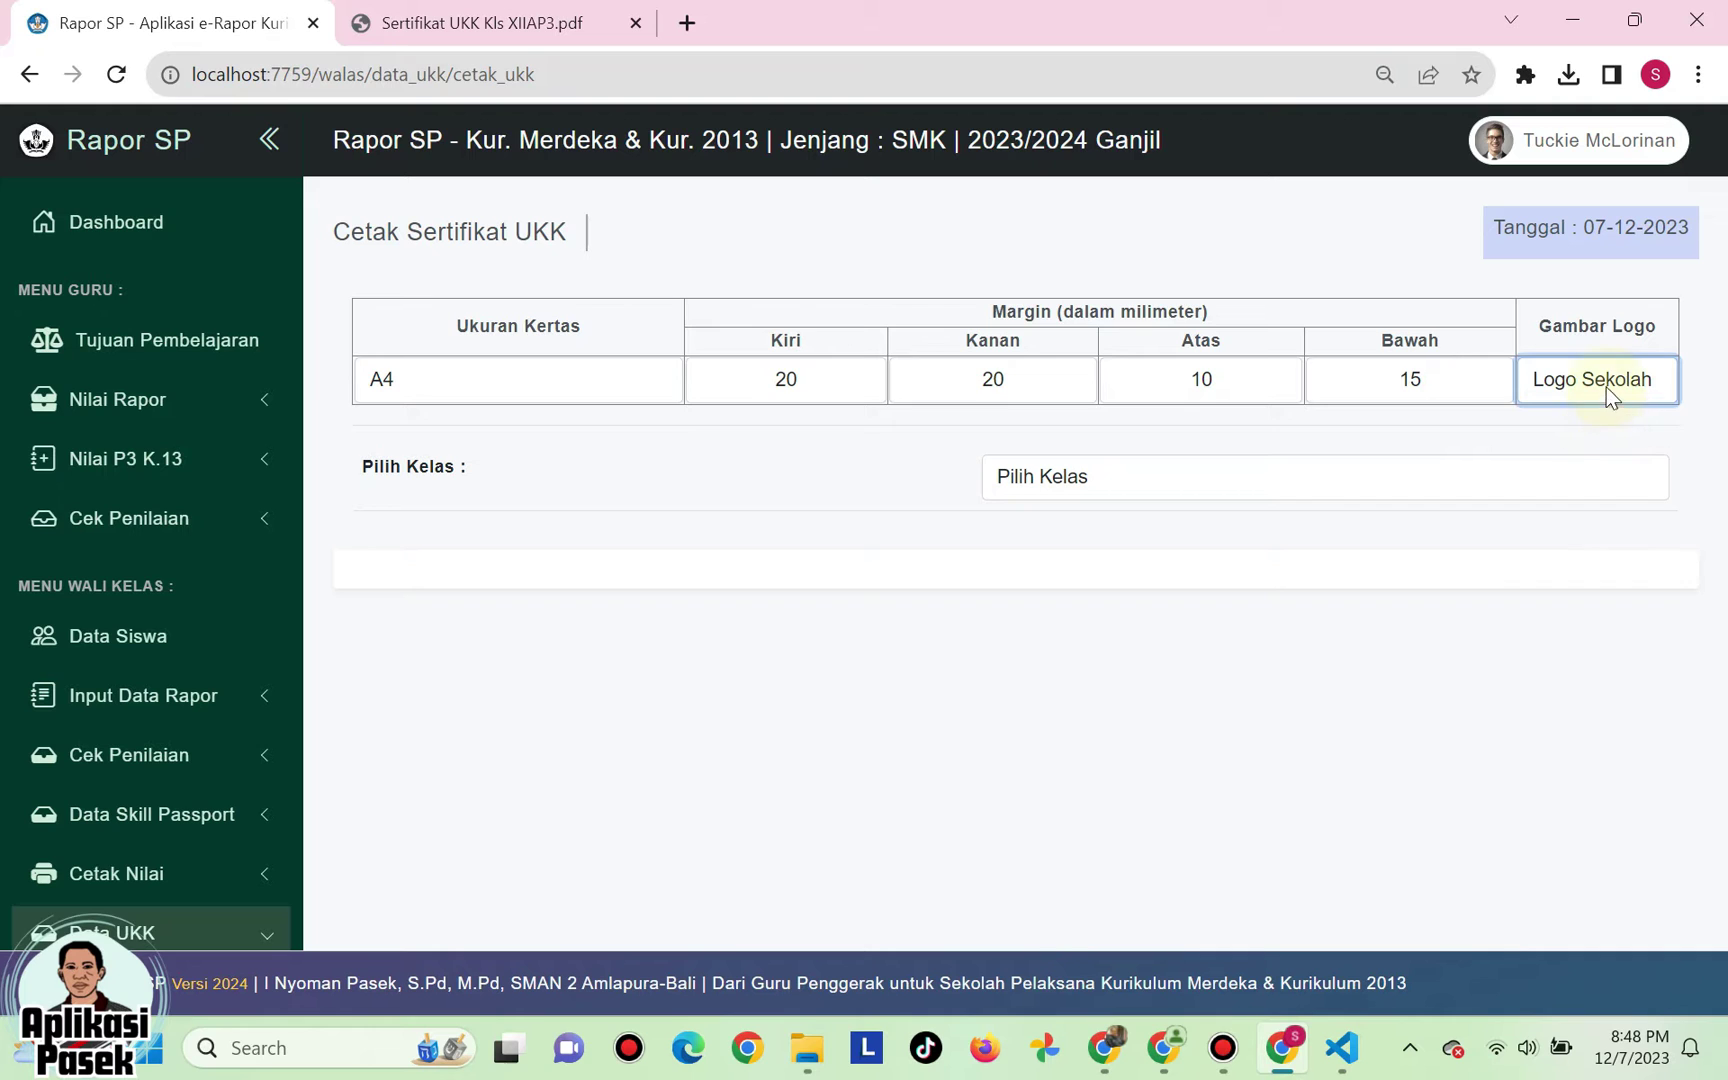
{"action": "left_click", "coordinate": [1606, 387]}
{"action": "left_click", "coordinate": [1597, 441]}
{"action": "left_click", "coordinate": [1588, 392]}
{"action": "left_click", "coordinate": [1592, 461]}
- Load class XII AP 3's student list on the certificate page
{"action": "left_click", "coordinate": [1073, 486]}
{"action": "left_click", "coordinate": [1041, 539]}
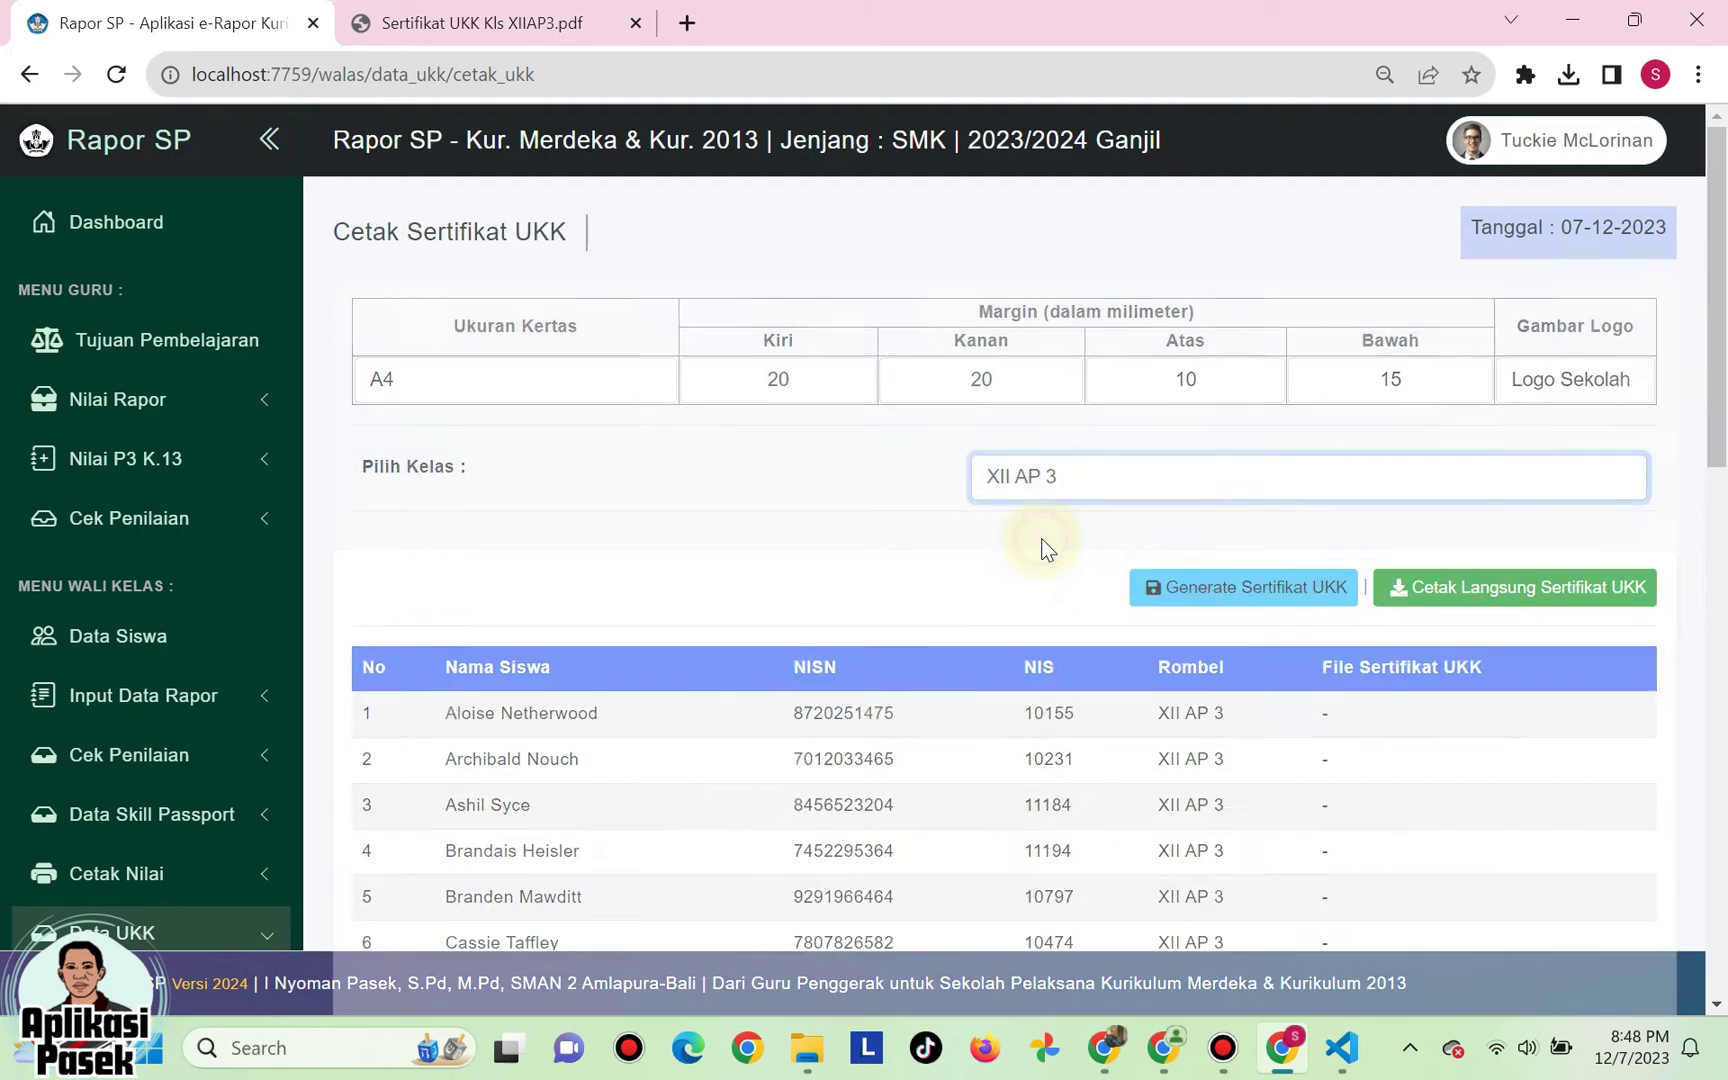
{"action": "scroll", "coordinate": [822, 600], "scroll_direction": "down", "scroll_amount": 6}
{"action": "scroll", "coordinate": [826, 597], "scroll_direction": "down", "scroll_amount": 8}
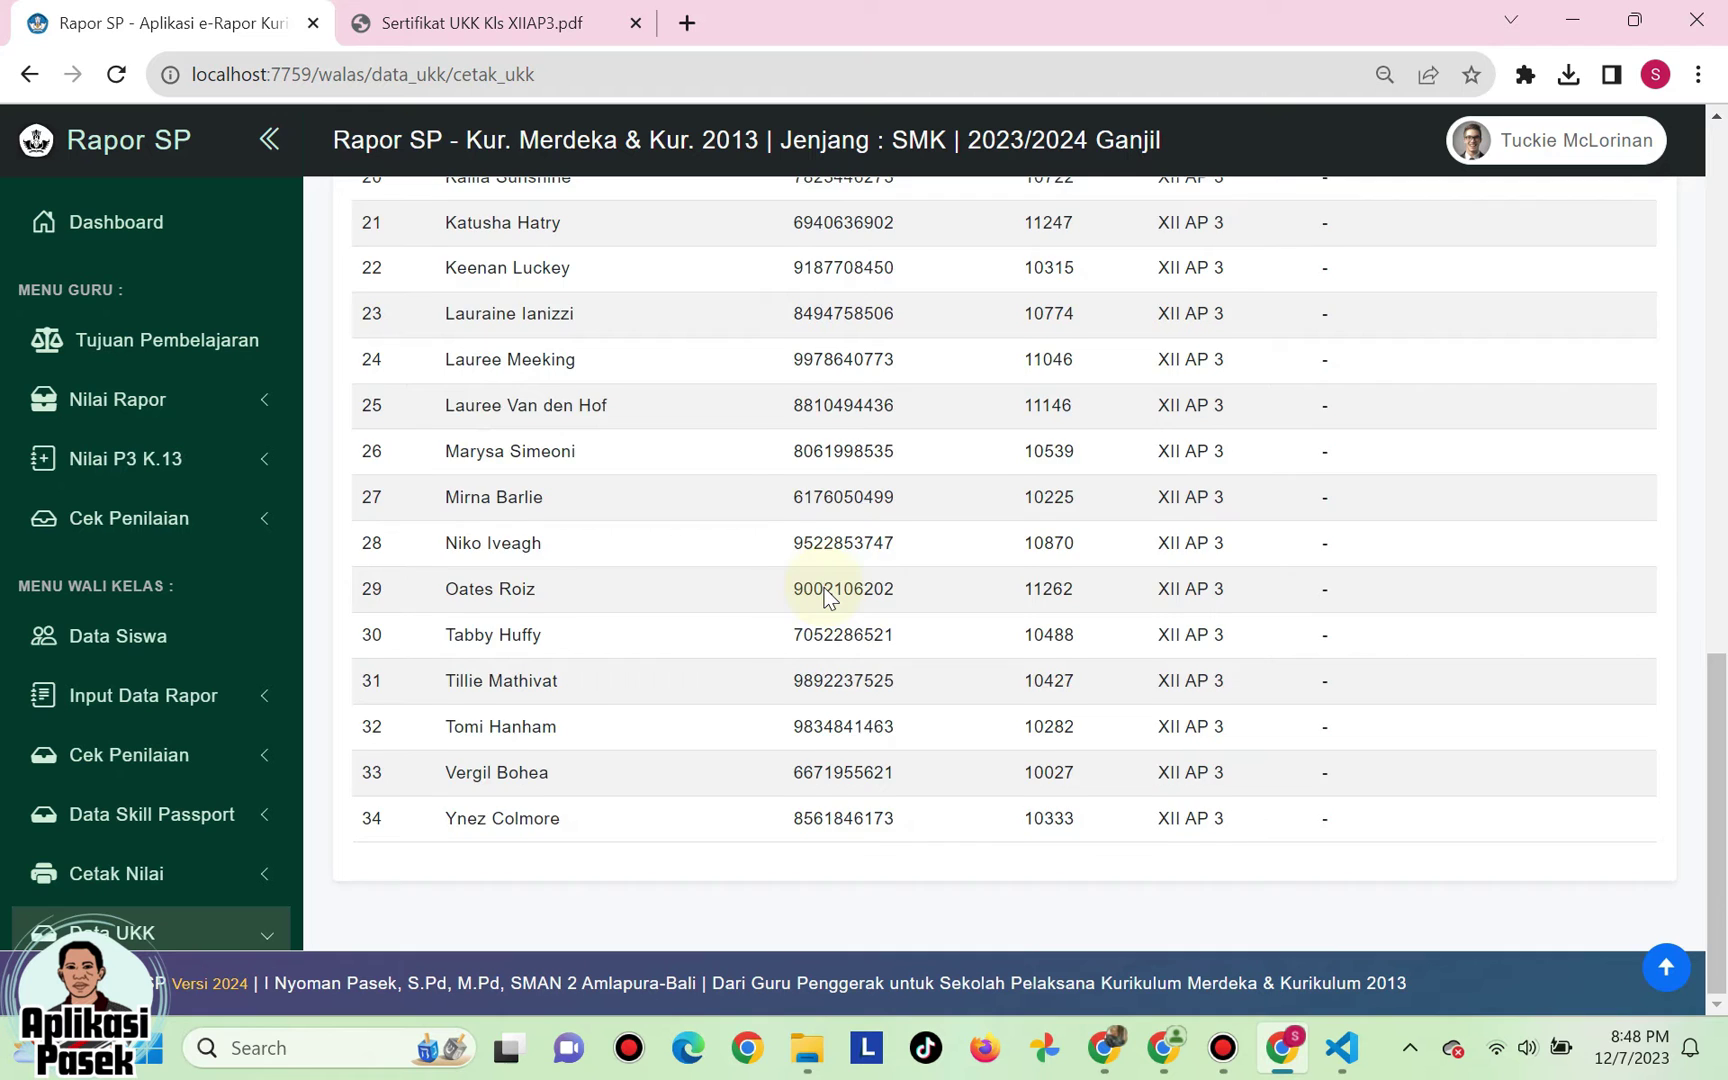
{"action": "scroll", "coordinate": [822, 586], "scroll_direction": "up", "scroll_amount": 13}
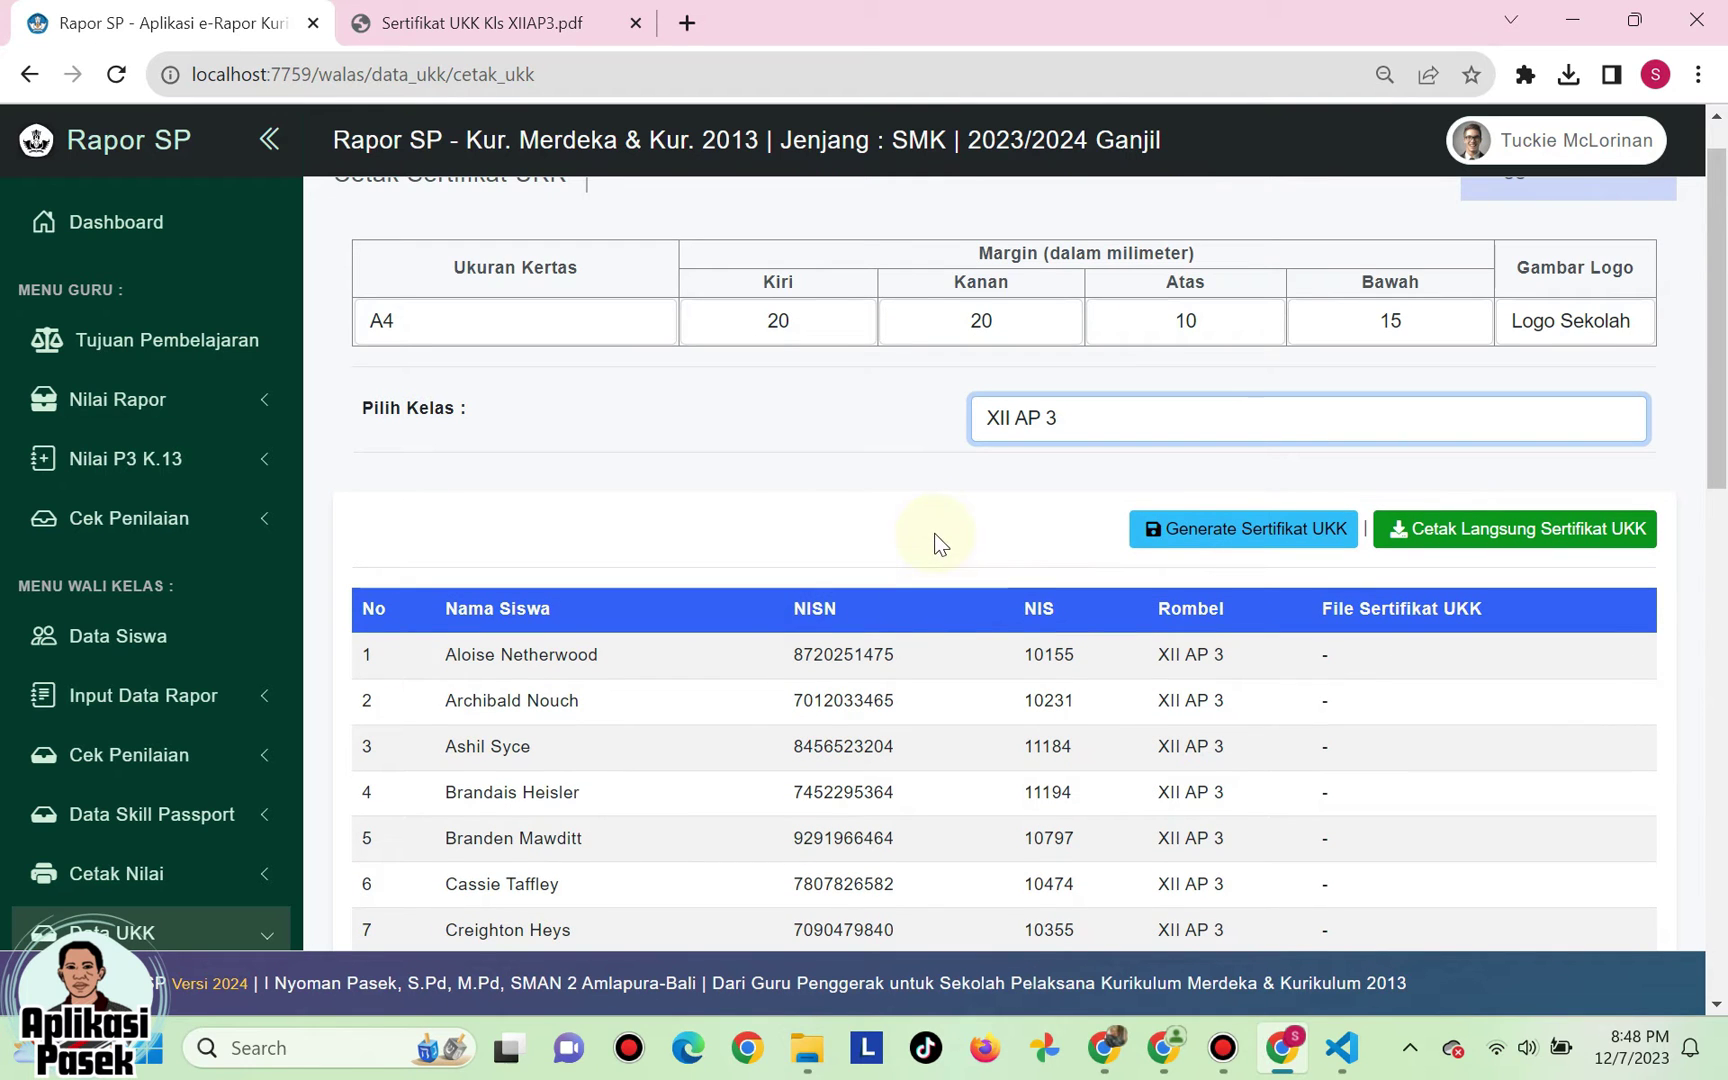
- Generate the UKK certificate files and check the file links in the table
{"action": "left_click", "coordinate": [1207, 537]}
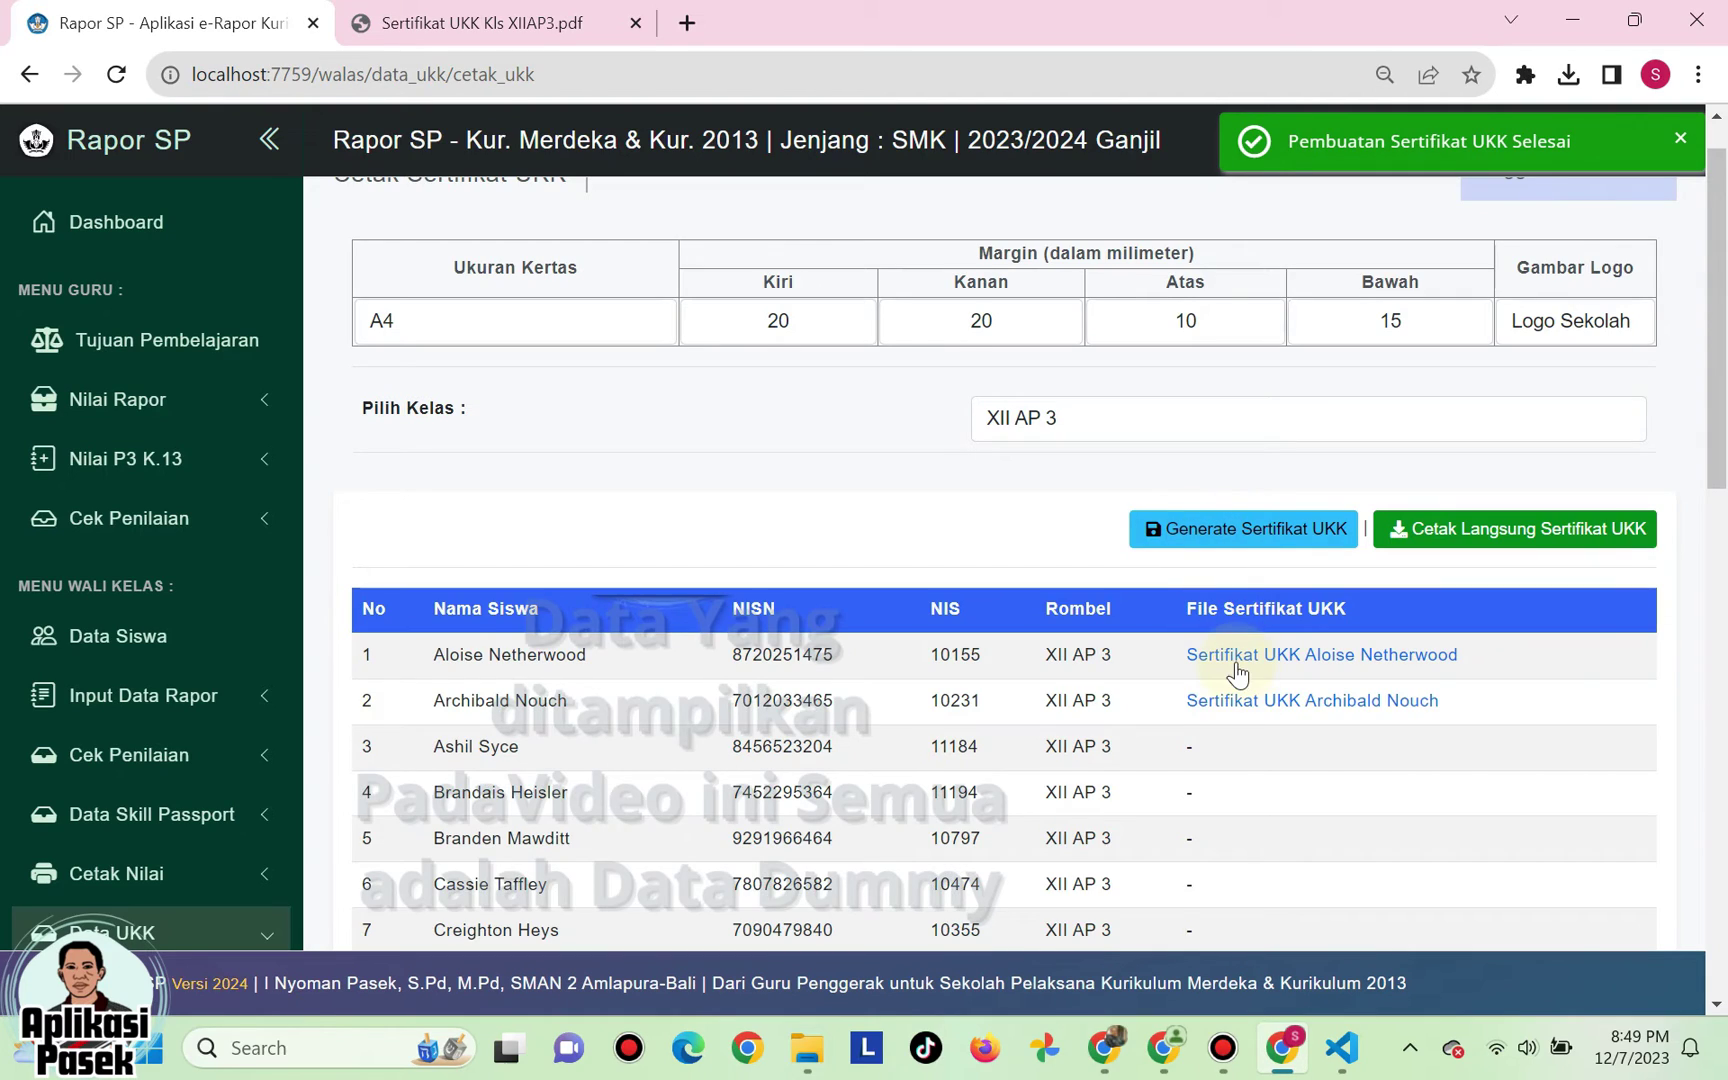
{"action": "scroll", "coordinate": [1235, 662], "scroll_direction": "down", "scroll_amount": 8}
{"action": "scroll", "coordinate": [1235, 662], "scroll_direction": "down", "scroll_amount": 5}
{"action": "scroll", "coordinate": [1235, 662], "scroll_direction": "up", "scroll_amount": 12}
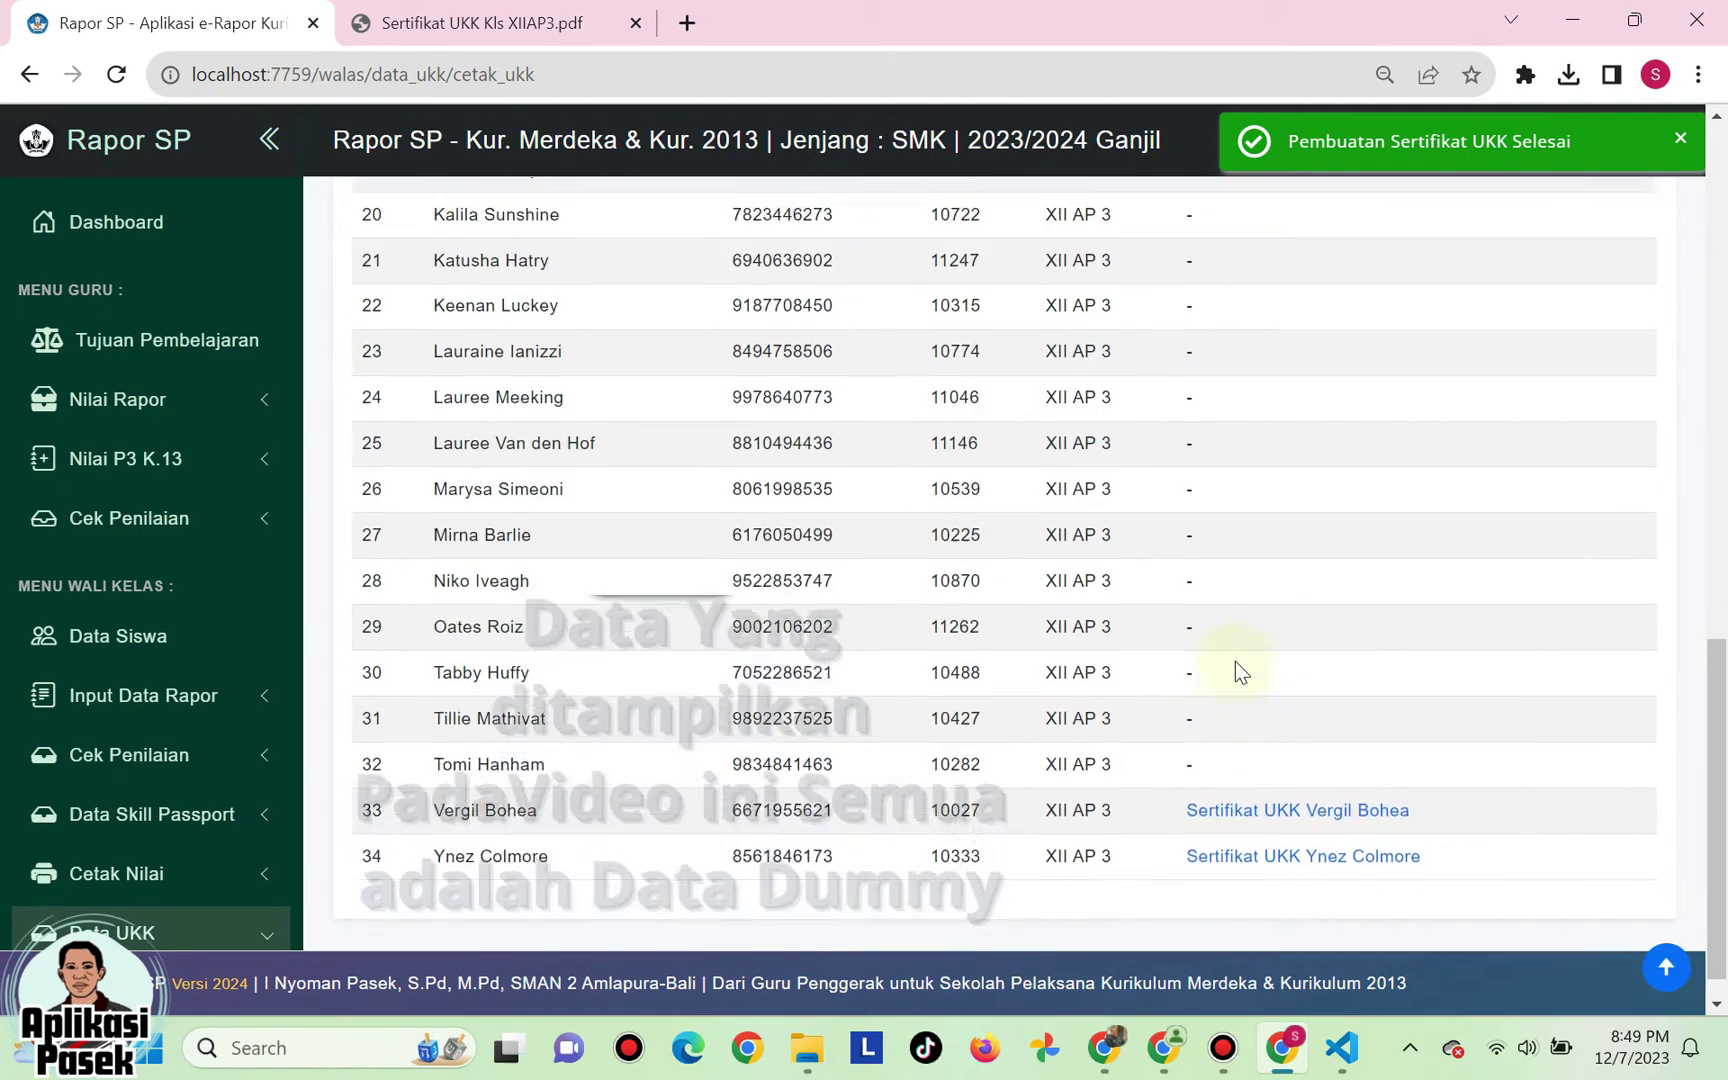
{"action": "scroll", "coordinate": [1235, 663], "scroll_direction": "down", "scroll_amount": 5}
{"action": "scroll", "coordinate": [1235, 663], "scroll_direction": "up", "scroll_amount": 5}
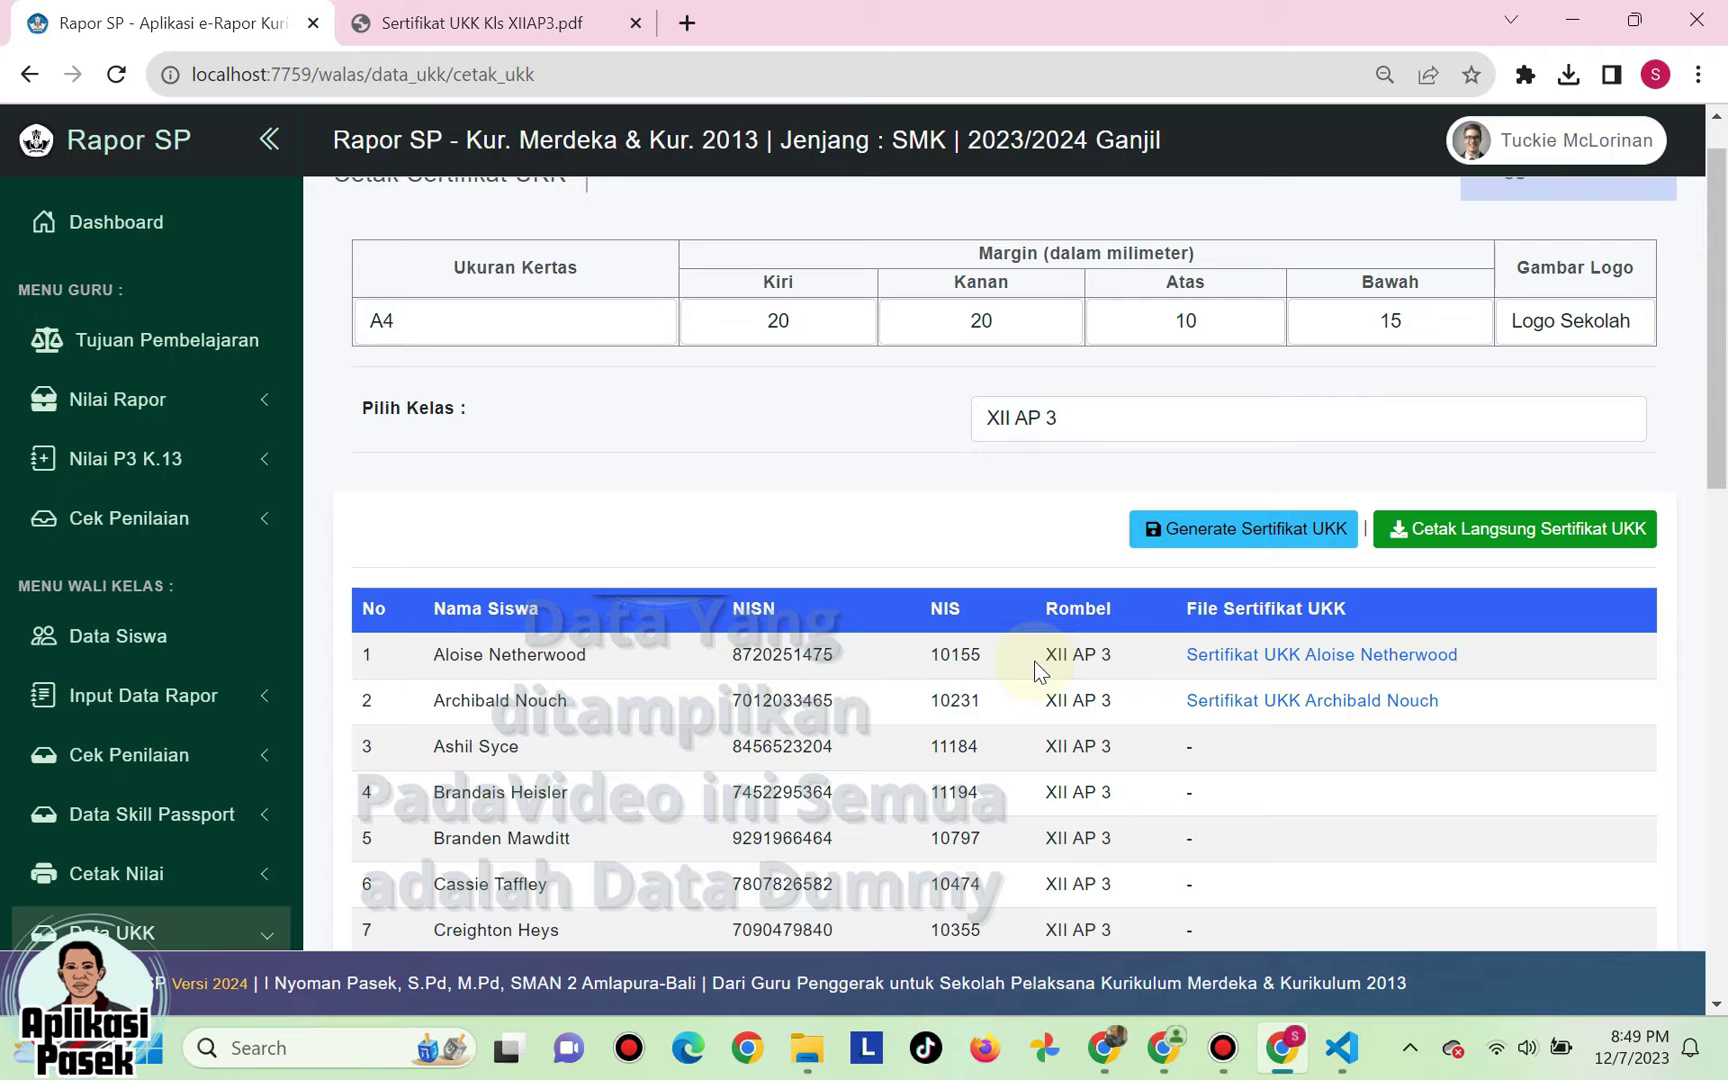
{"action": "scroll", "coordinate": [1118, 729], "scroll_direction": "down", "scroll_amount": 5}
{"action": "scroll", "coordinate": [1118, 729], "scroll_direction": "up", "scroll_amount": 6}
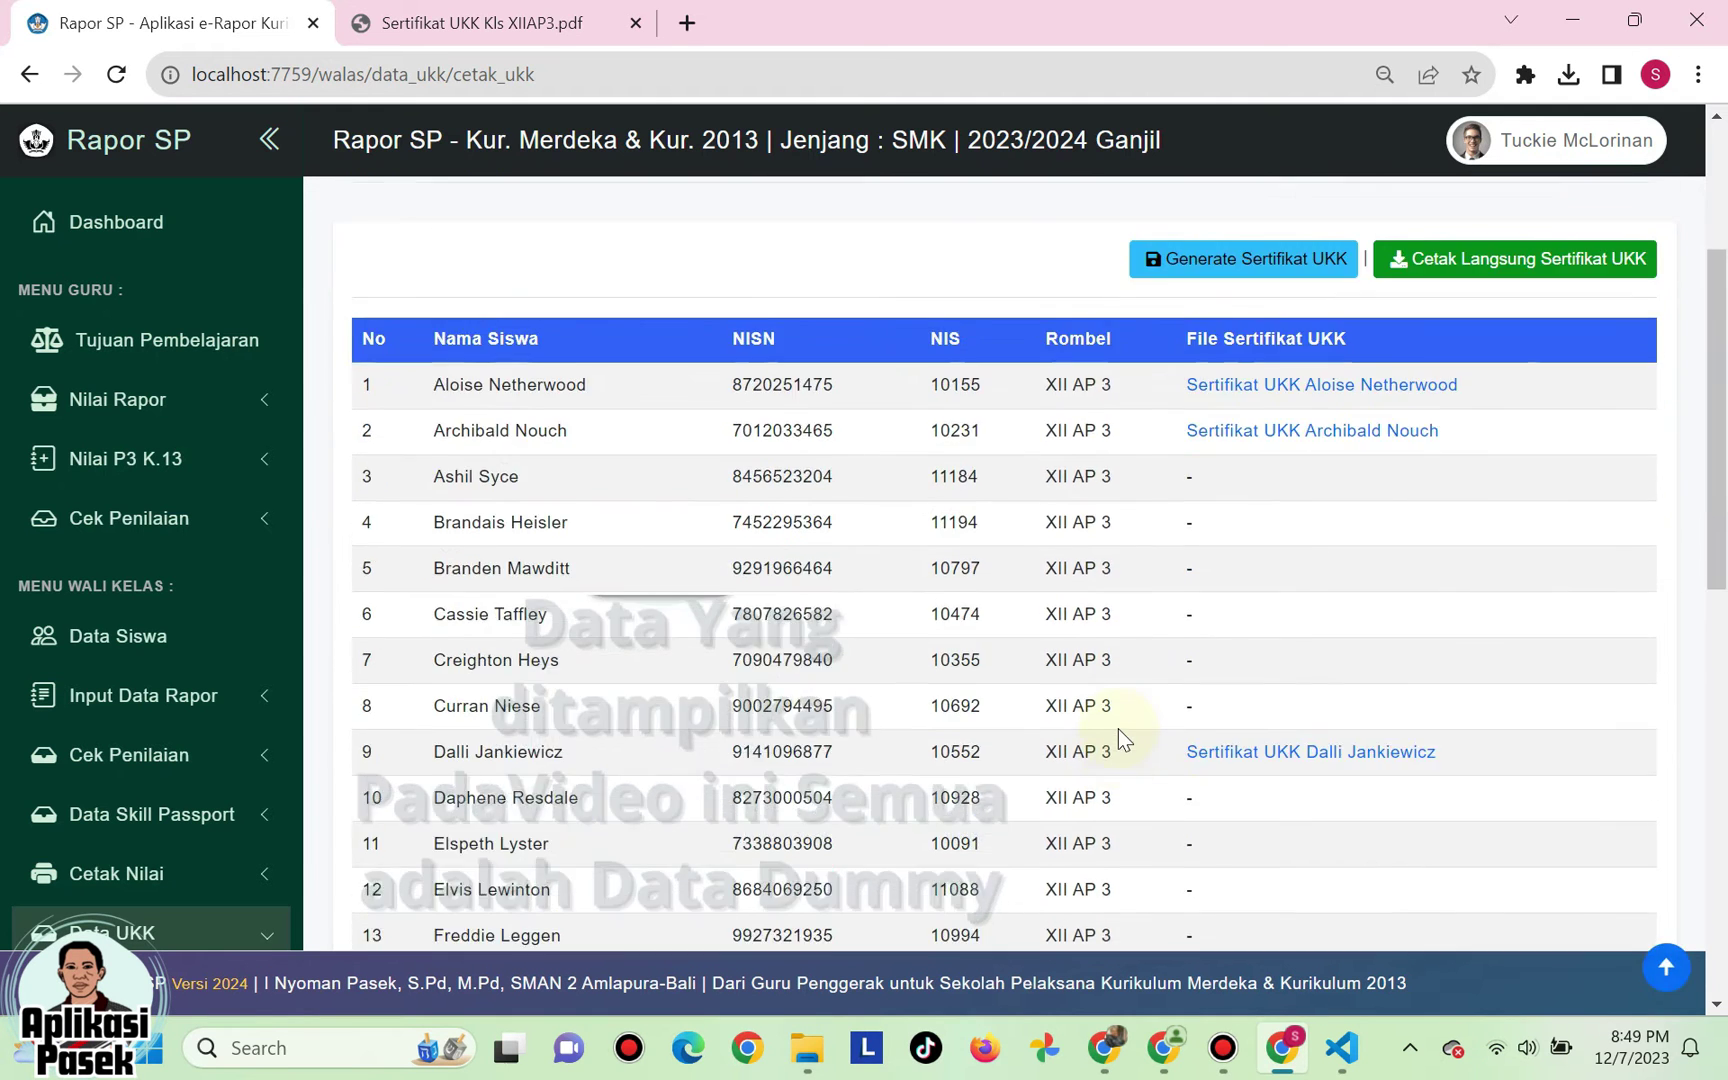
{"action": "scroll", "coordinate": [1081, 691], "scroll_direction": "down", "scroll_amount": 3}
{"action": "scroll", "coordinate": [1081, 691], "scroll_direction": "up", "scroll_amount": 3}
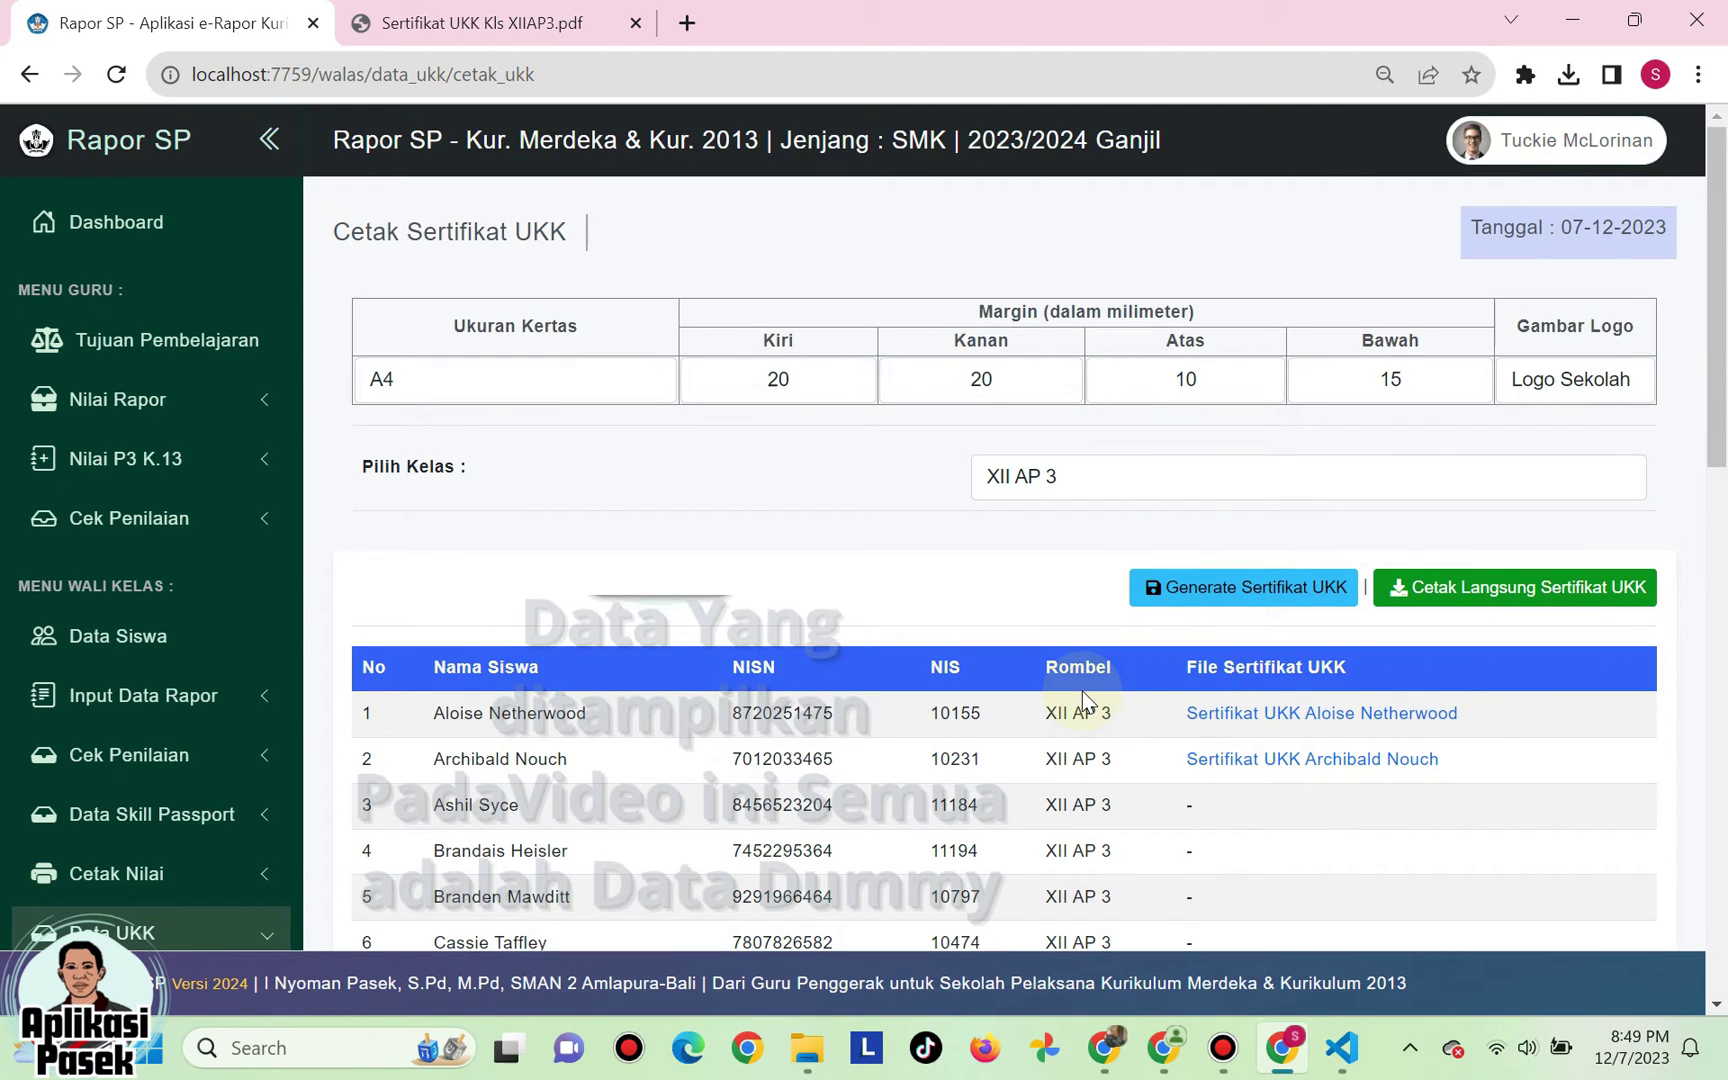
- Download the first student's certificate, look through its two pages, and close the PDF
{"action": "left_click", "coordinate": [1242, 715]}
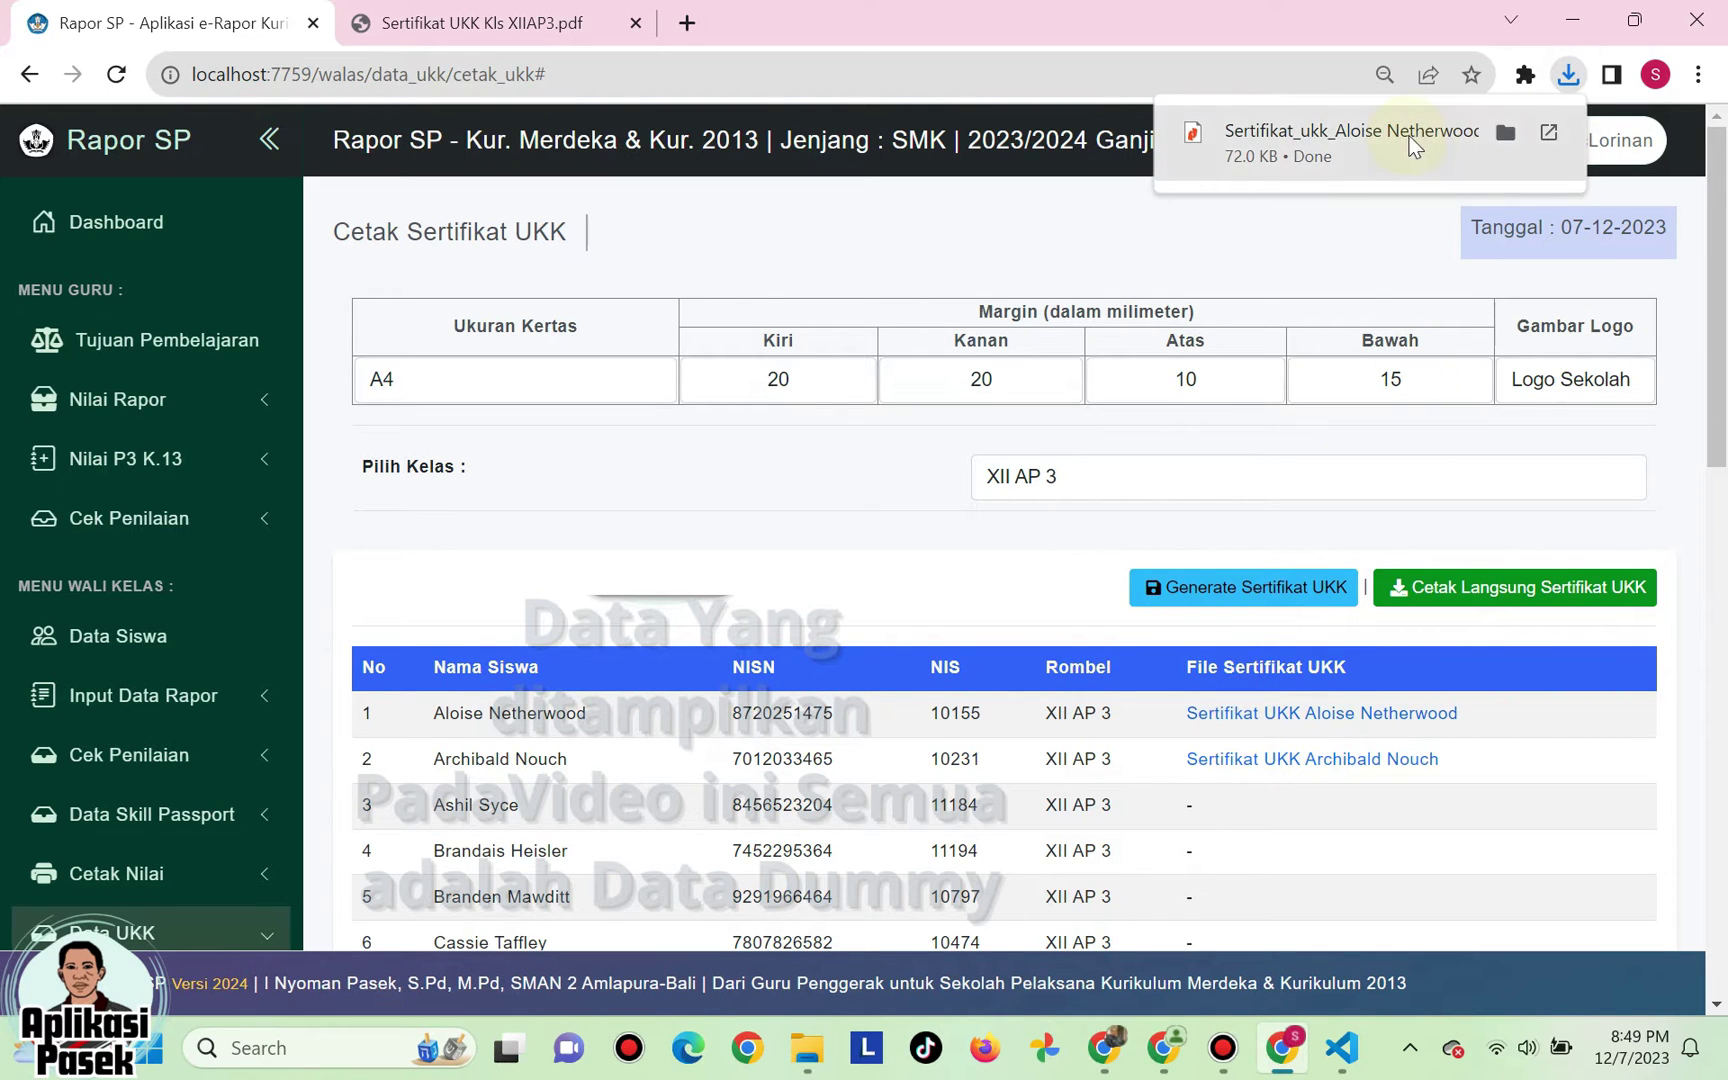
{"action": "left_click", "coordinate": [1335, 130]}
{"action": "scroll", "coordinate": [1160, 447], "scroll_direction": "down", "scroll_amount": 3}
{"action": "scroll", "coordinate": [1169, 447], "scroll_direction": "up", "scroll_amount": 3}
{"action": "scroll", "coordinate": [1169, 450], "scroll_direction": "down", "scroll_amount": 5}
{"action": "scroll", "coordinate": [1169, 450], "scroll_direction": "down", "scroll_amount": 15}
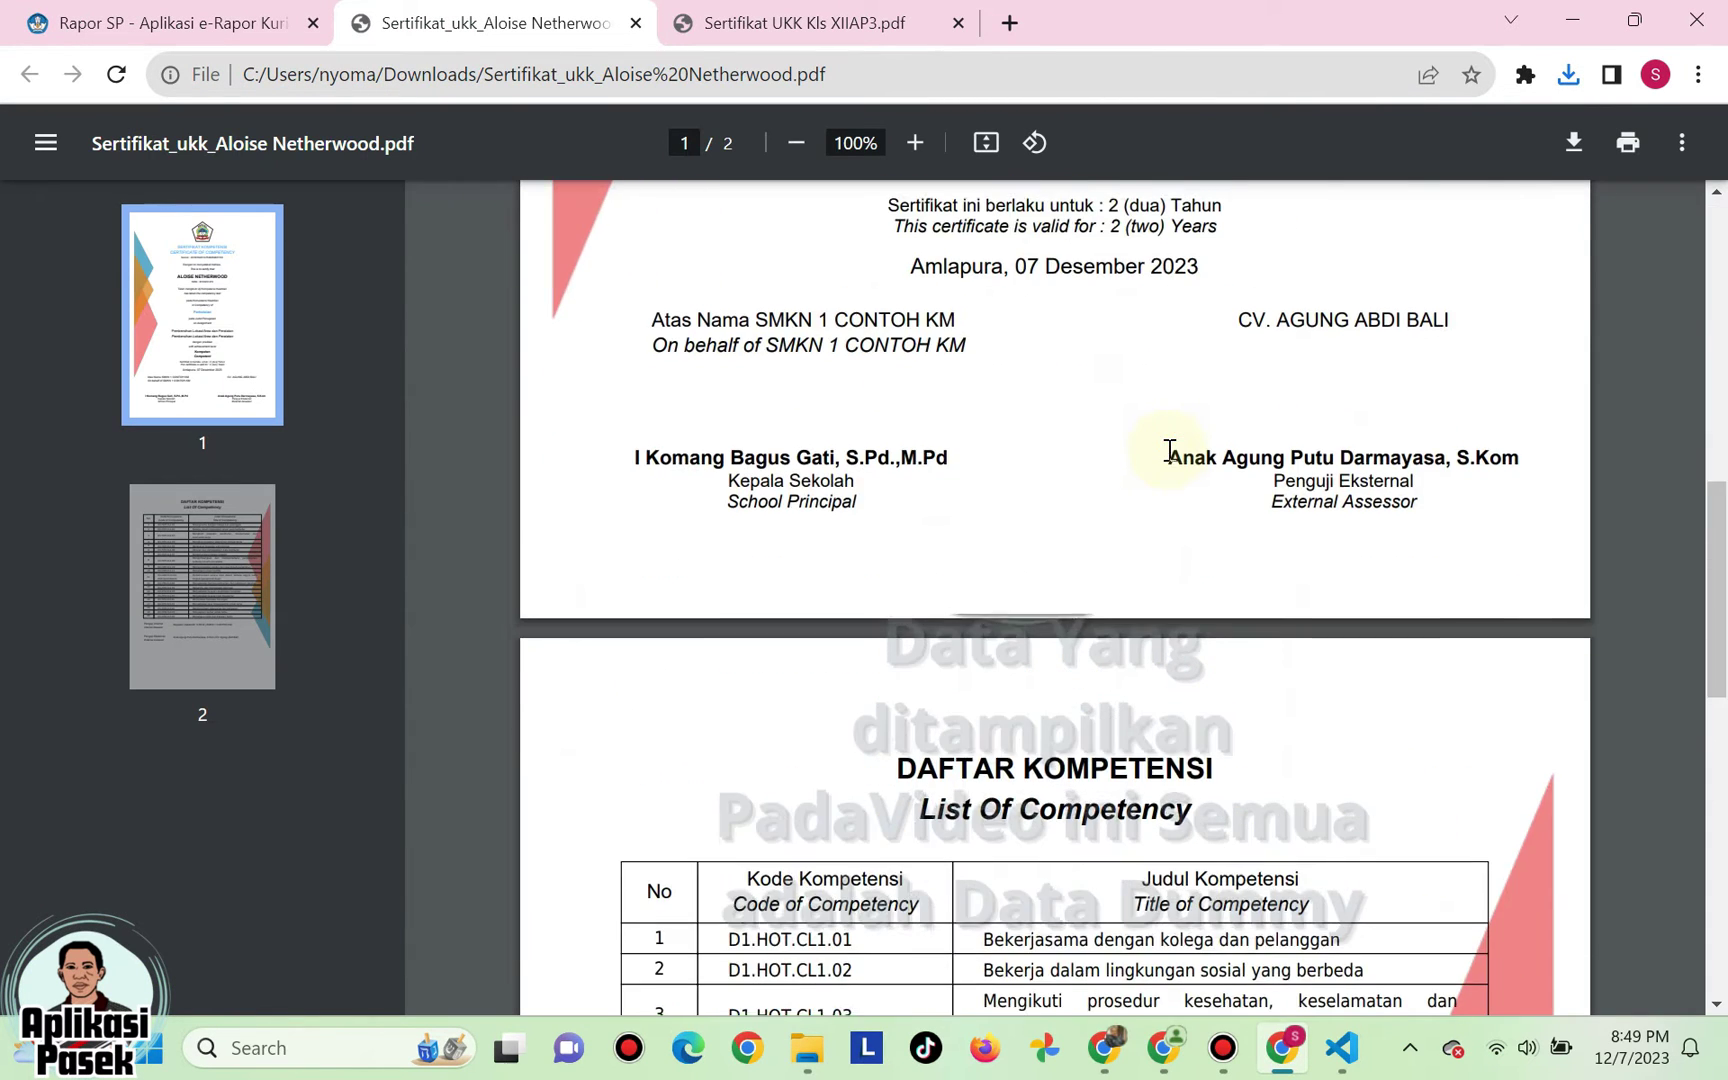
{"action": "scroll", "coordinate": [1169, 450], "scroll_direction": "up", "scroll_amount": 20}
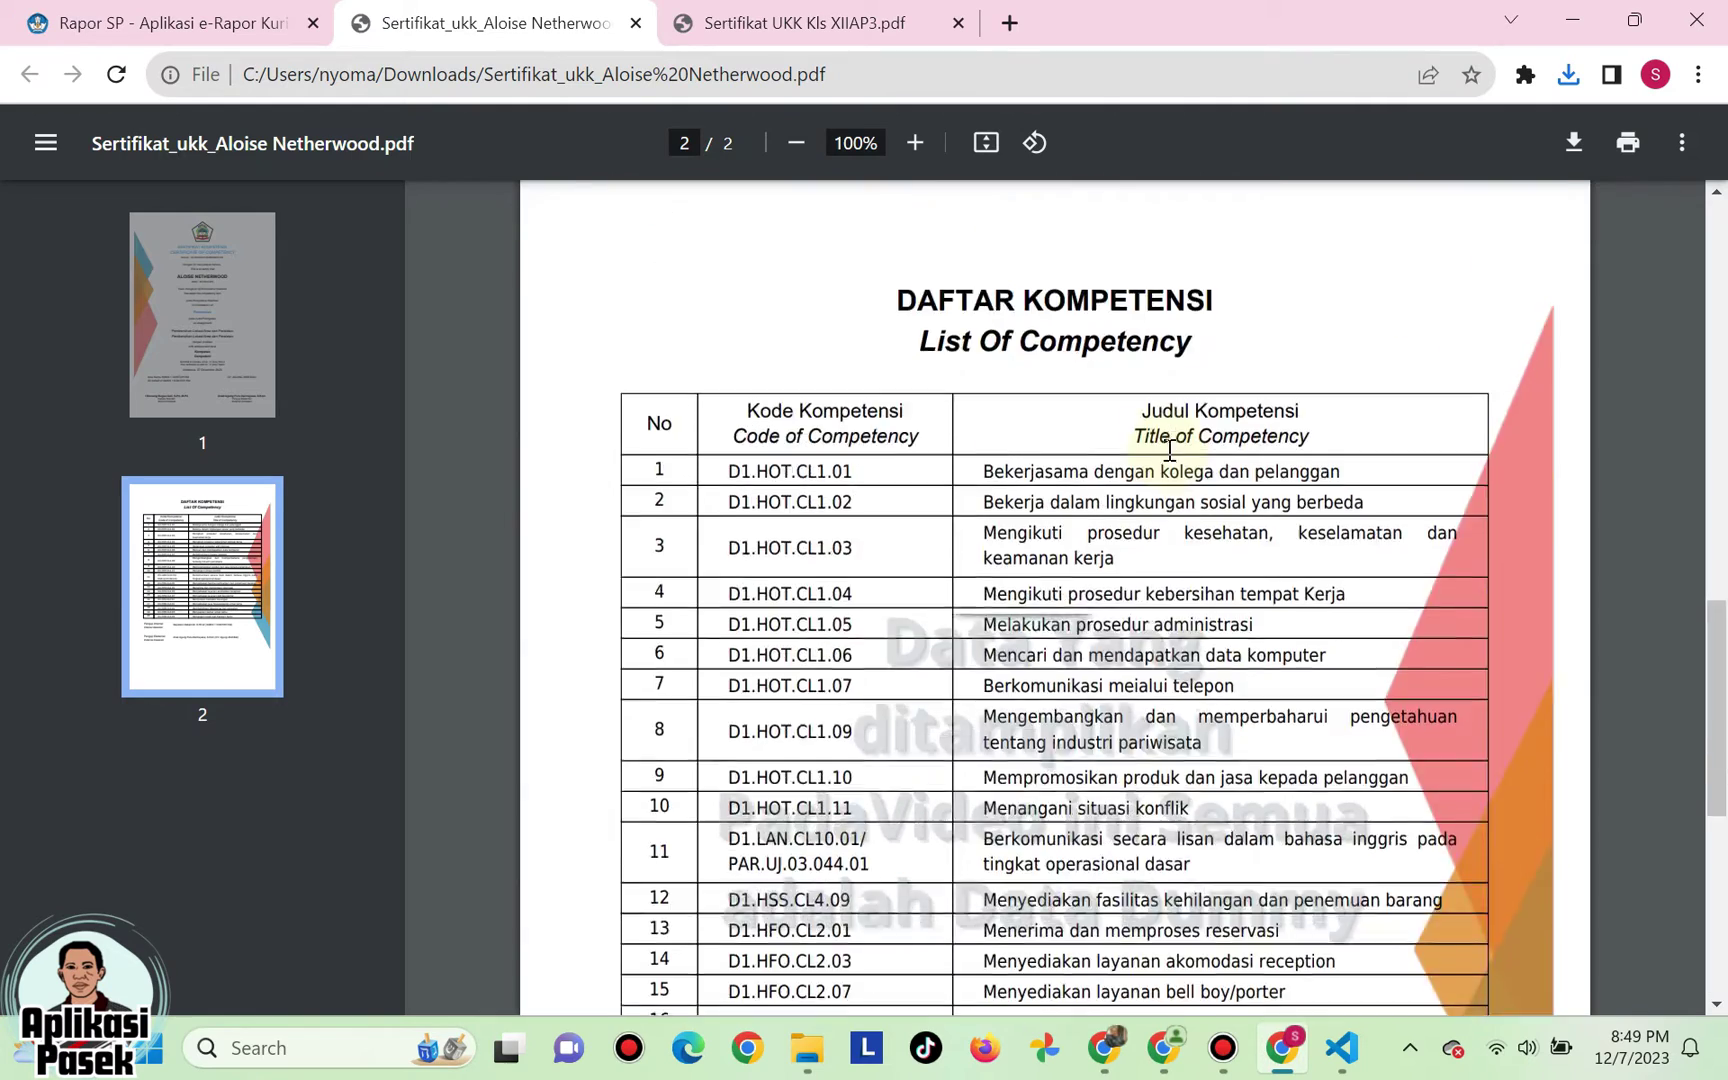
{"action": "left_click", "coordinate": [636, 22]}
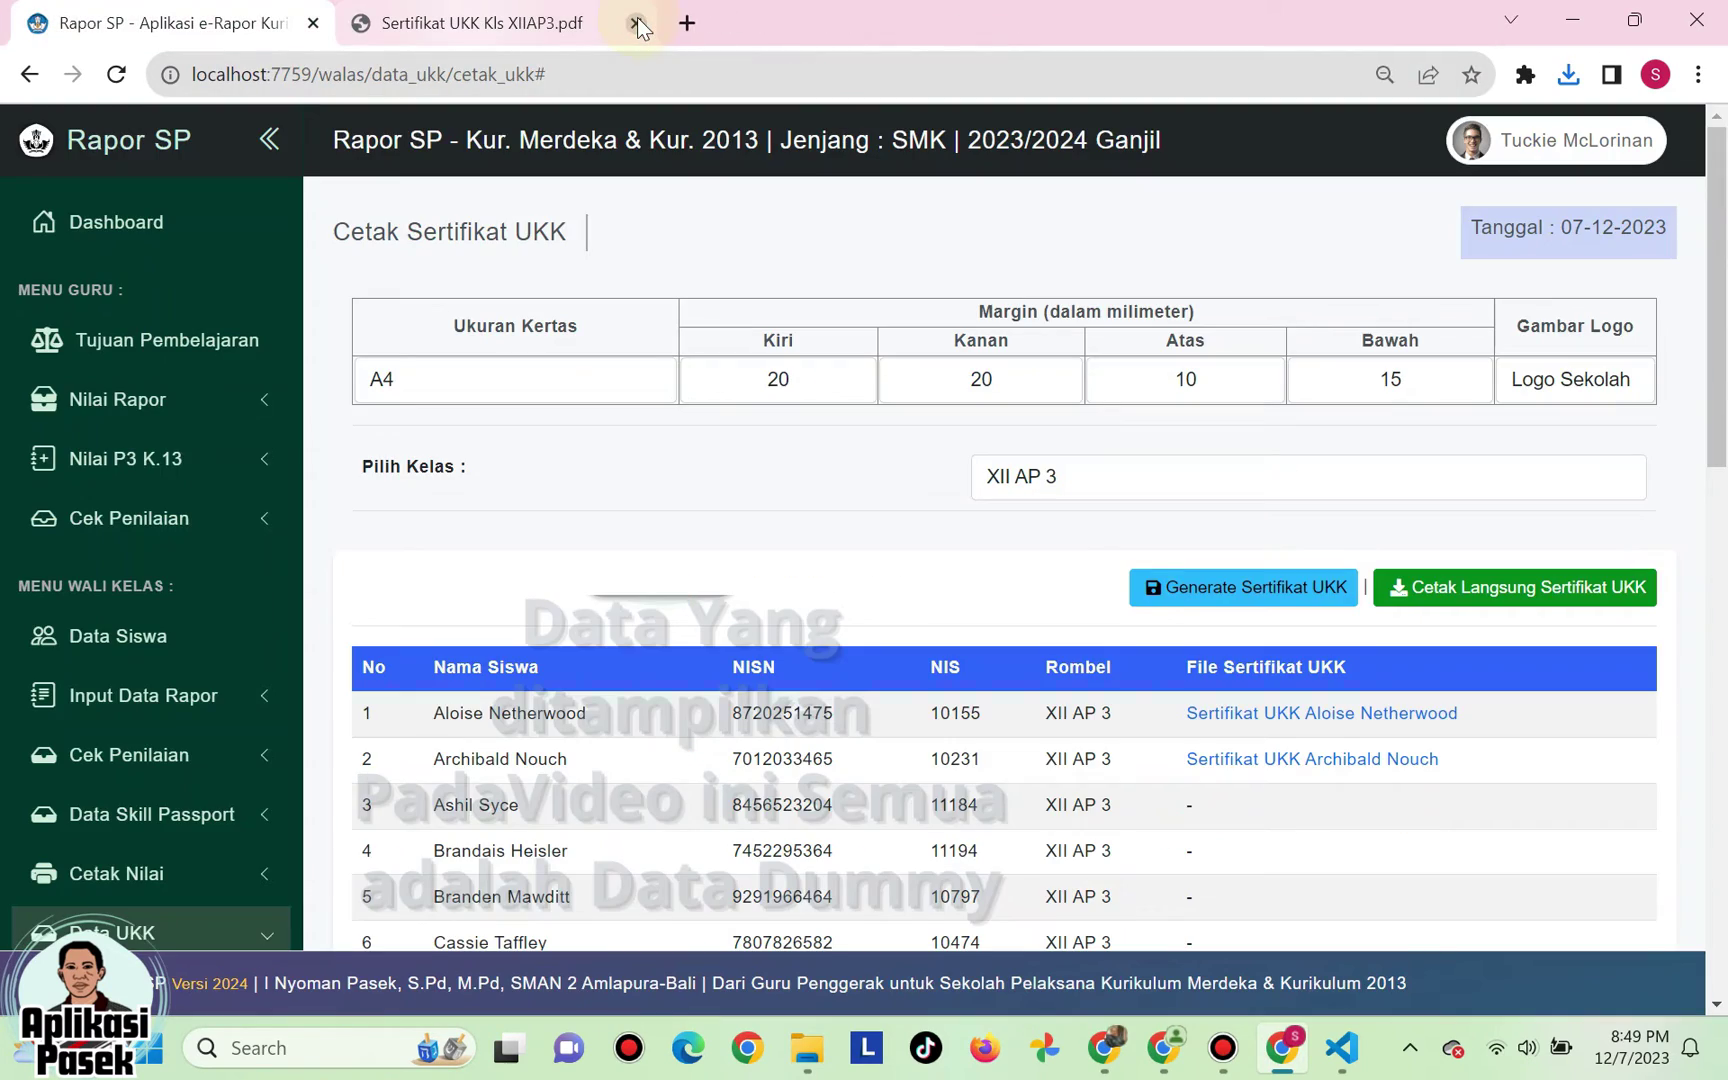
{"action": "scroll", "coordinate": [1457, 514], "scroll_direction": "down", "scroll_amount": 2}
{"action": "scroll", "coordinate": [1457, 514], "scroll_direction": "up", "scroll_amount": 2}
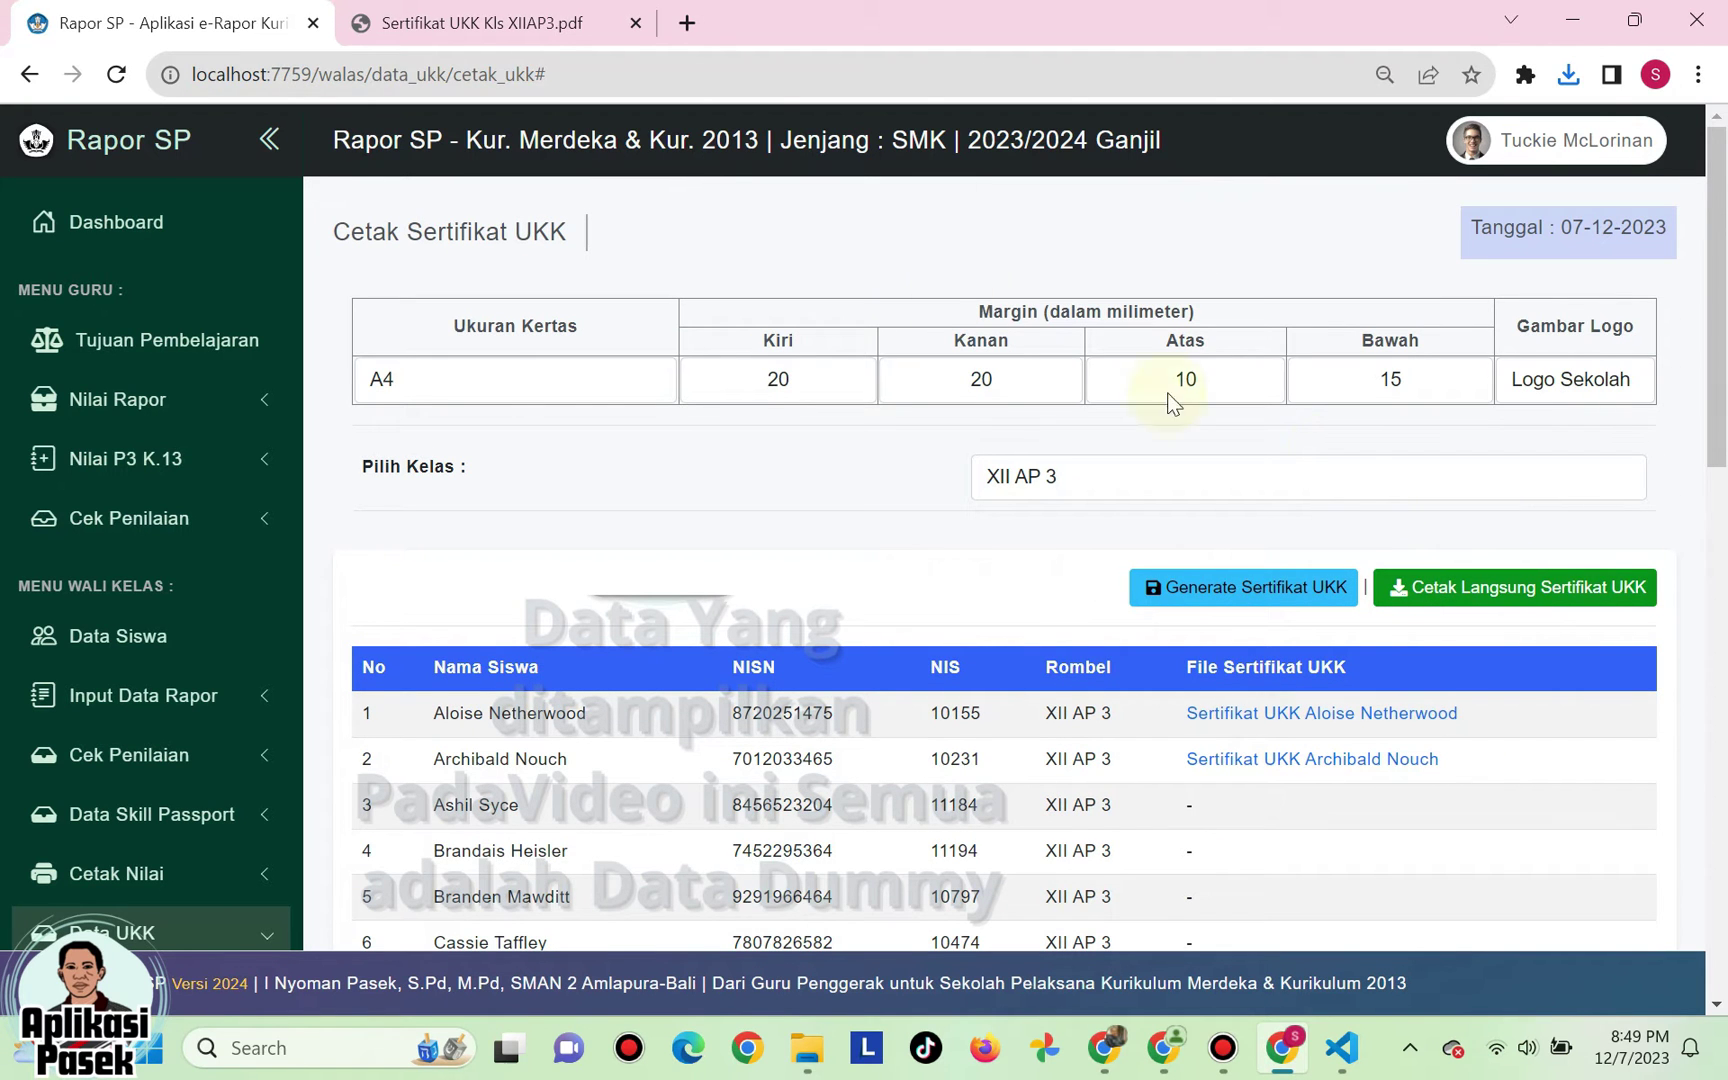
- Print all XII AP 3 certificates into one PDF and page through its 10 pages
{"action": "left_click", "coordinate": [636, 22]}
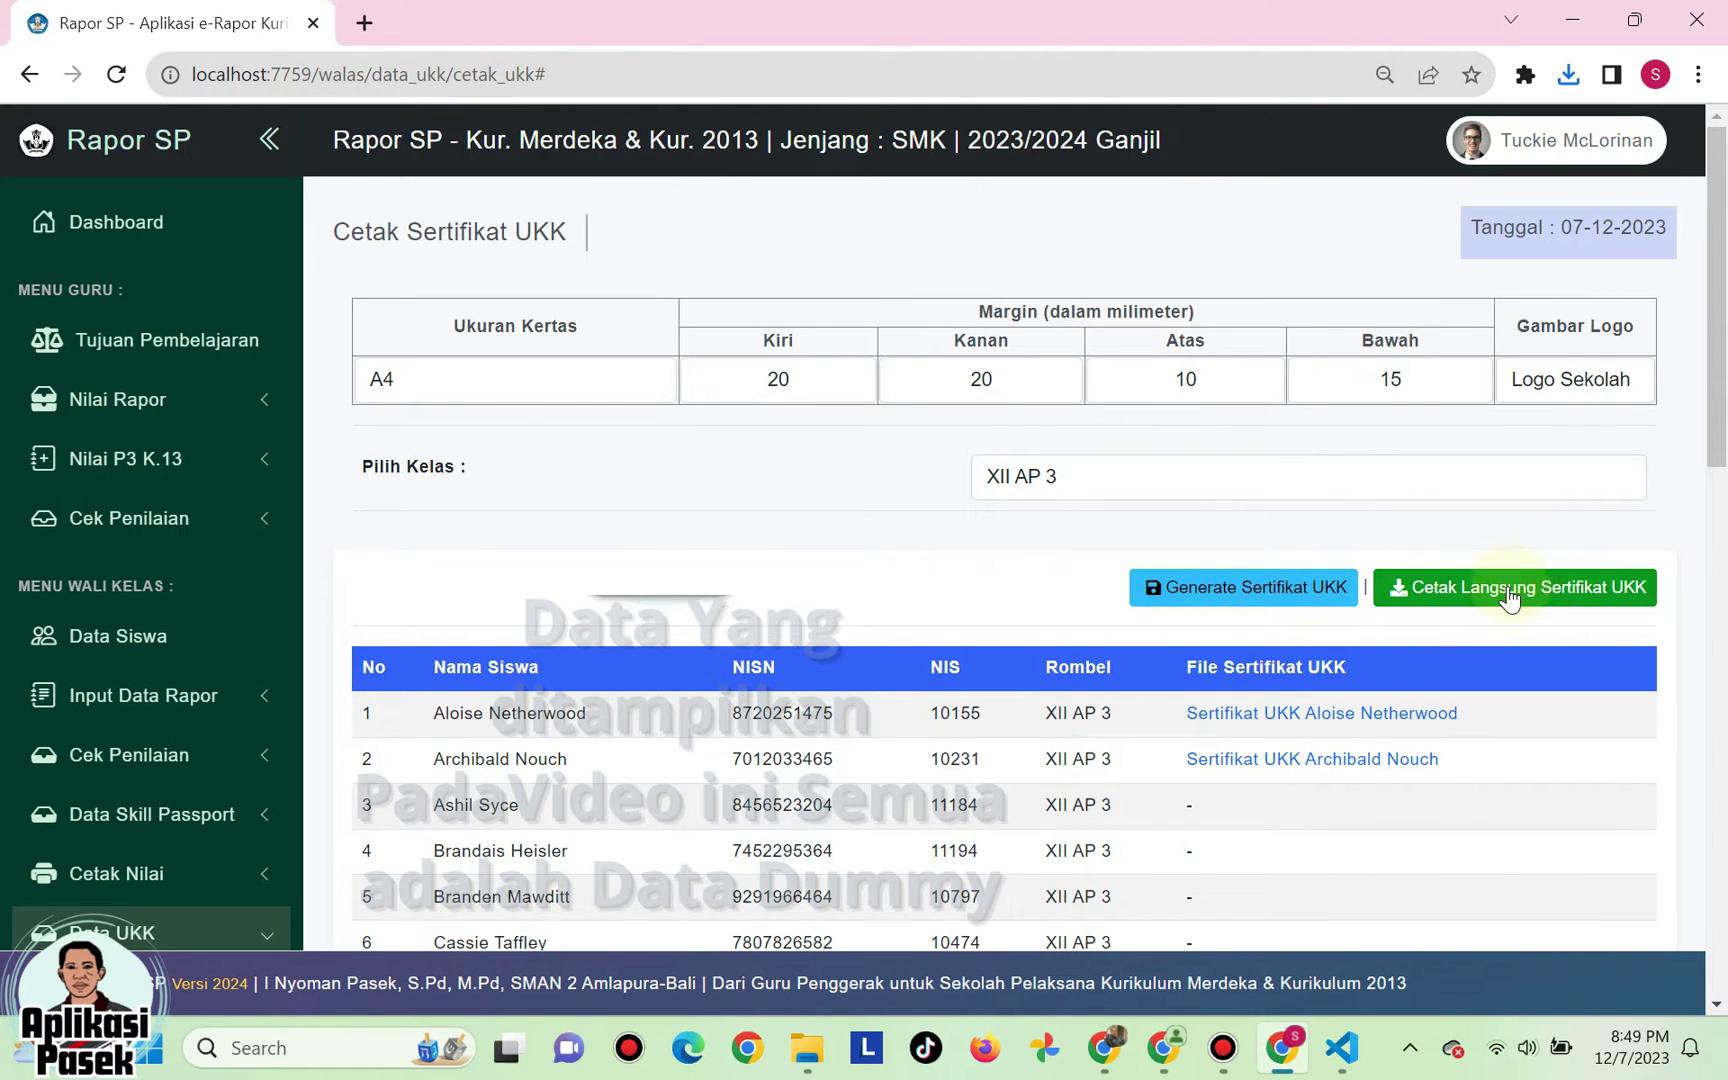
{"action": "left_click", "coordinate": [1507, 598]}
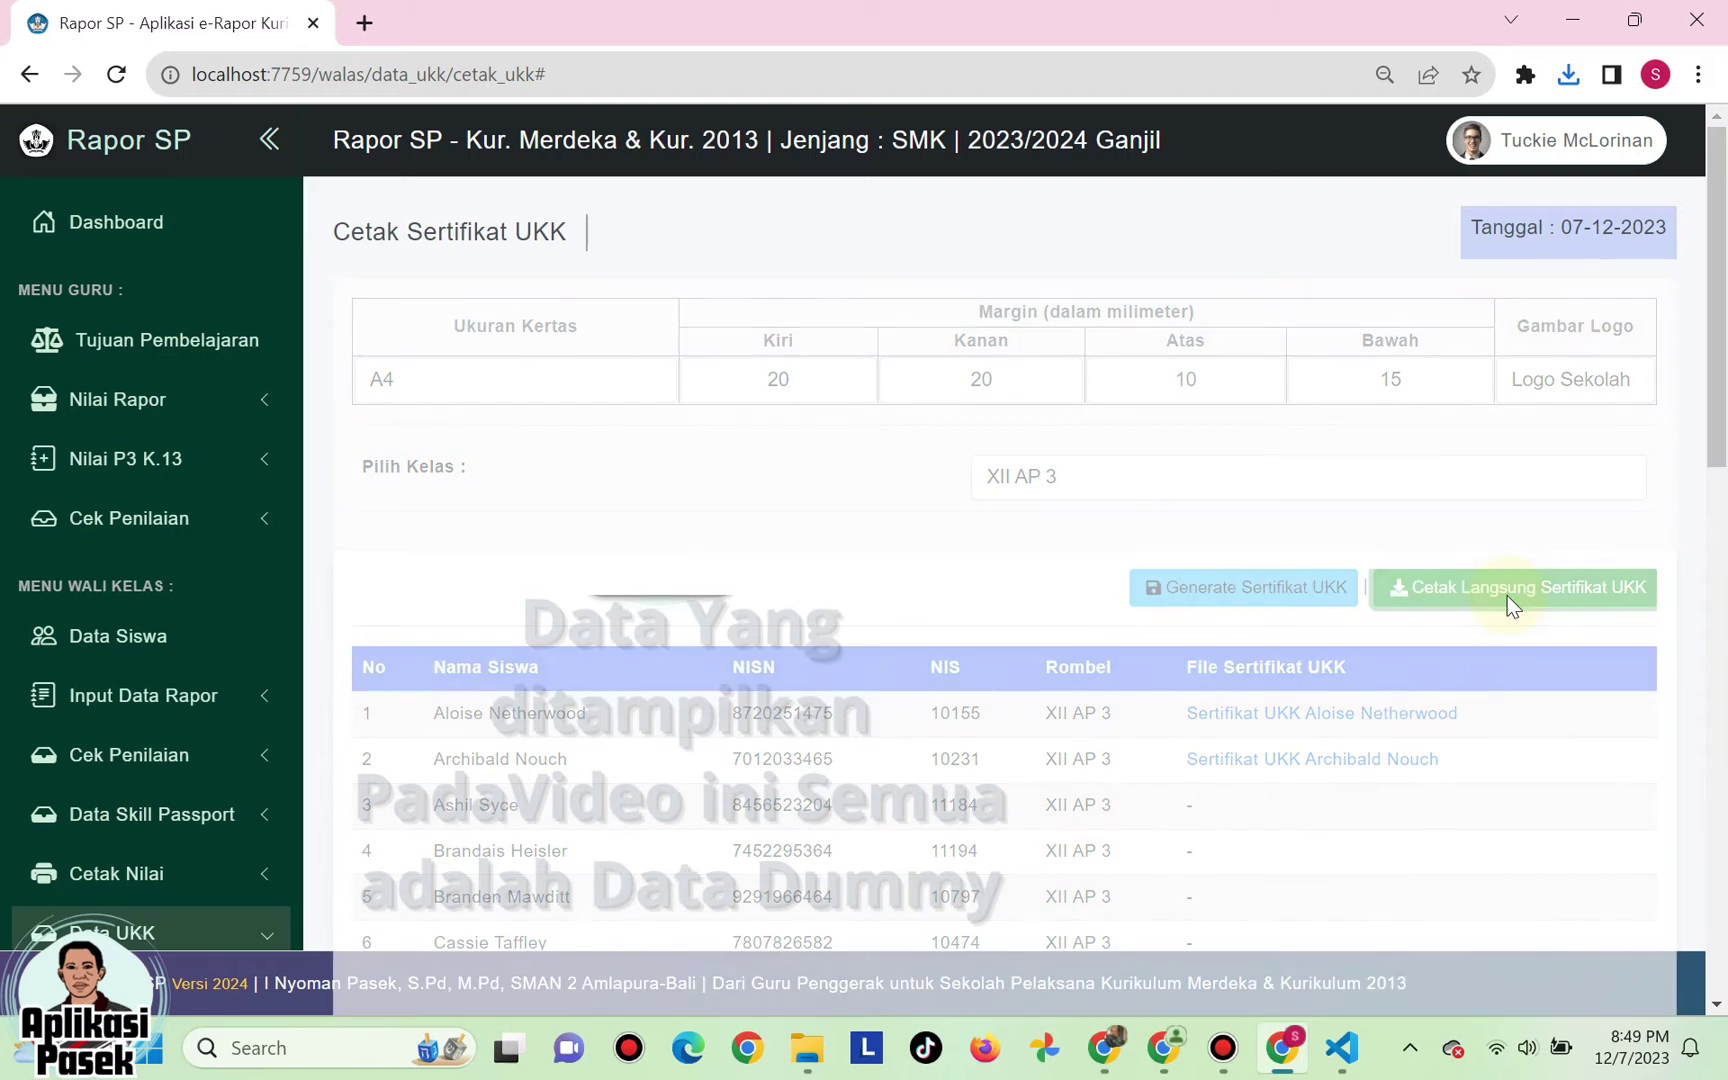
{"action": "left_click", "coordinate": [1312, 143]}
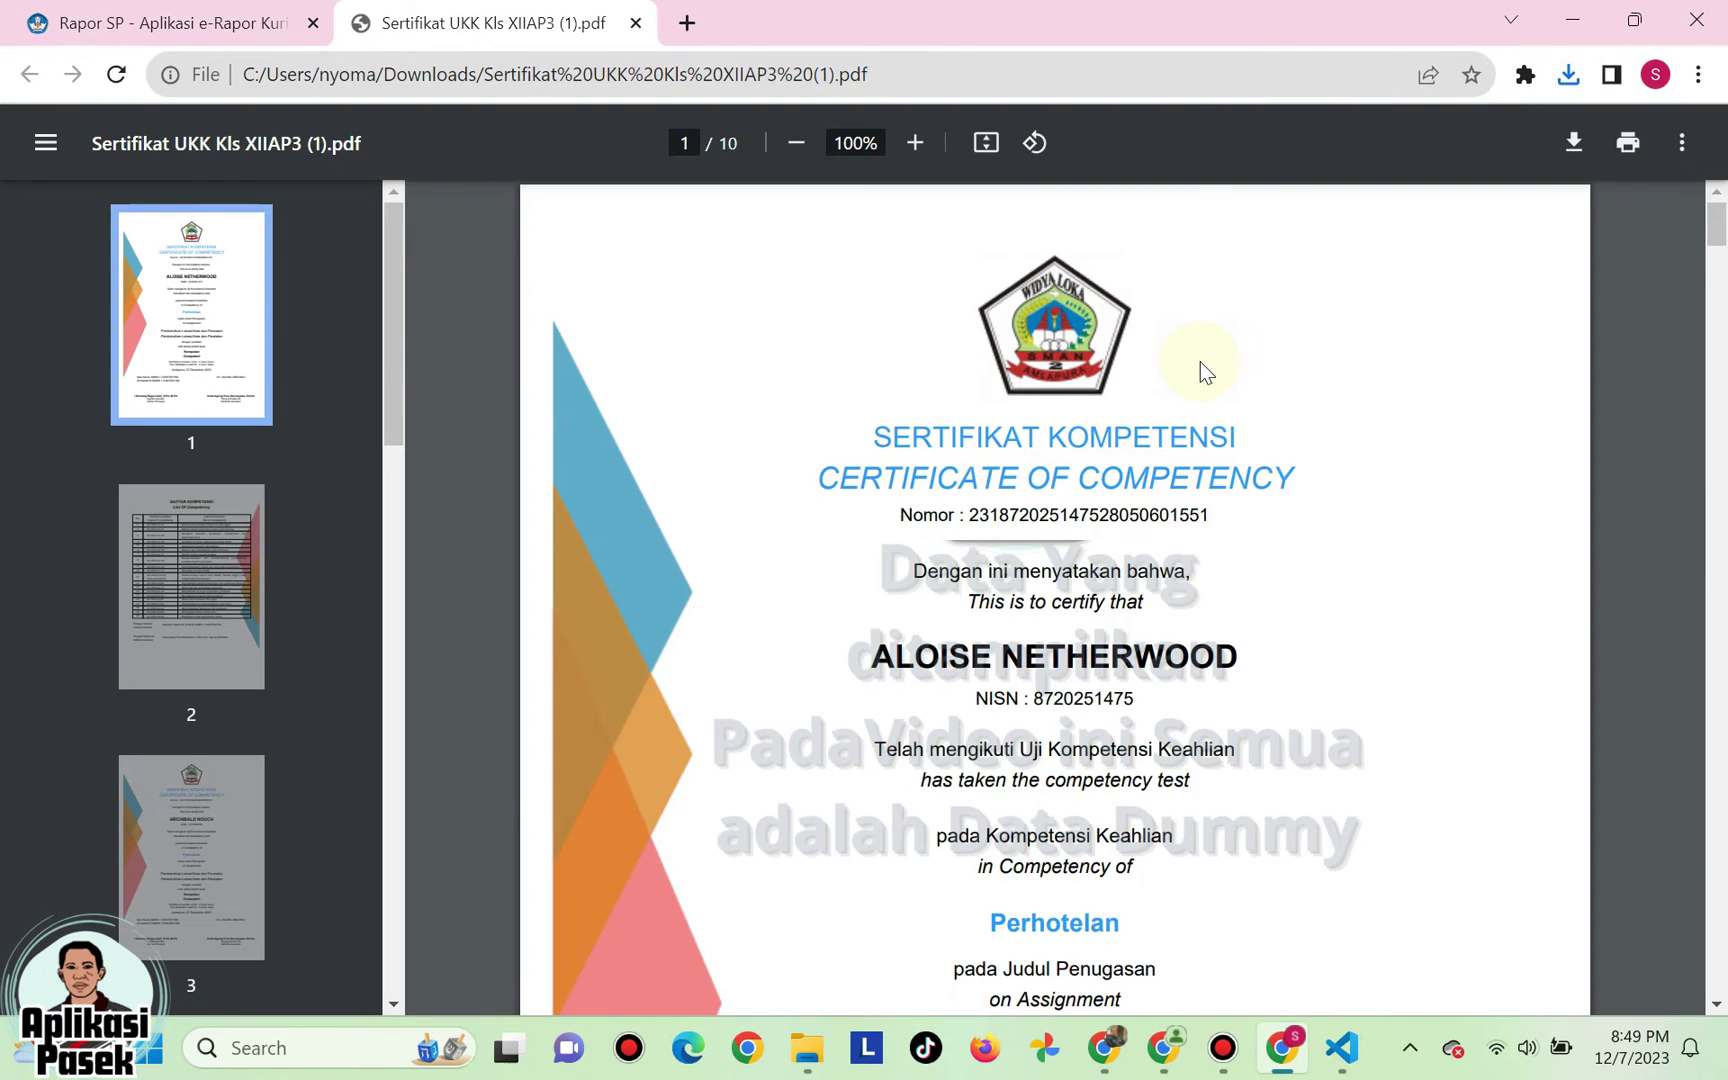
{"action": "scroll", "coordinate": [1200, 362], "scroll_direction": "down", "scroll_amount": 20}
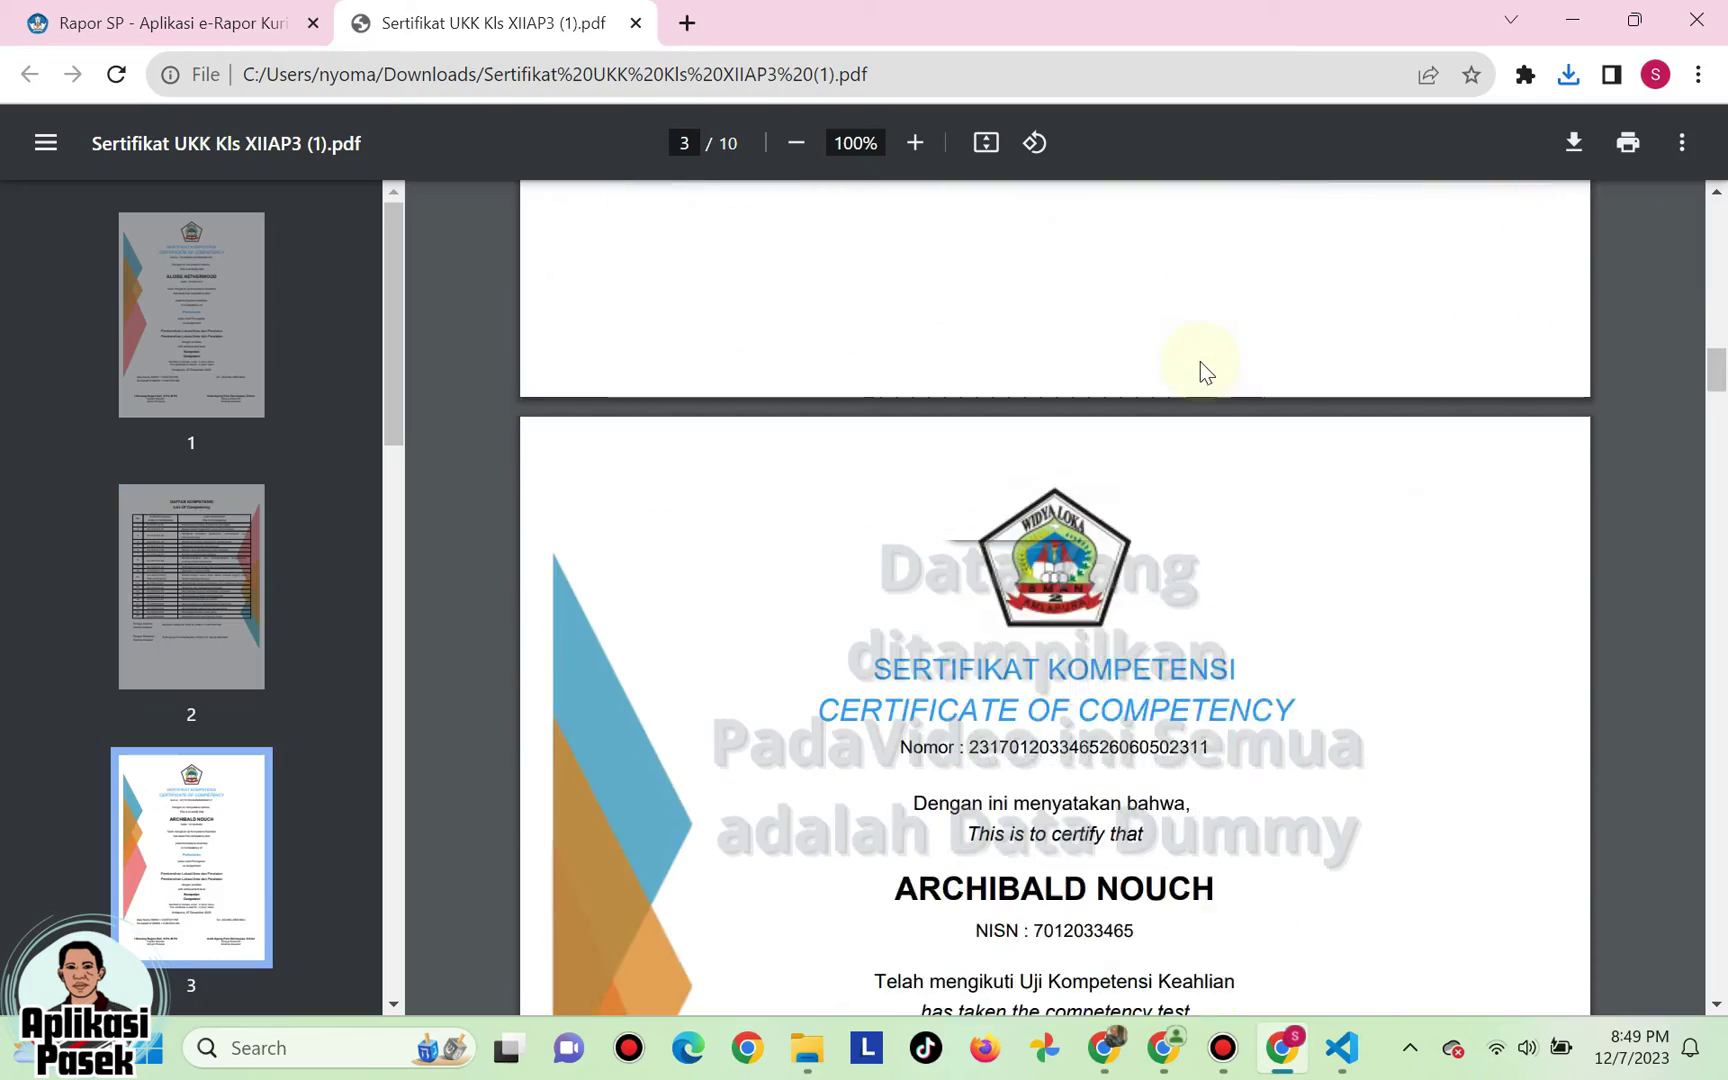
{"action": "scroll", "coordinate": [1200, 362], "scroll_direction": "down", "scroll_amount": 20}
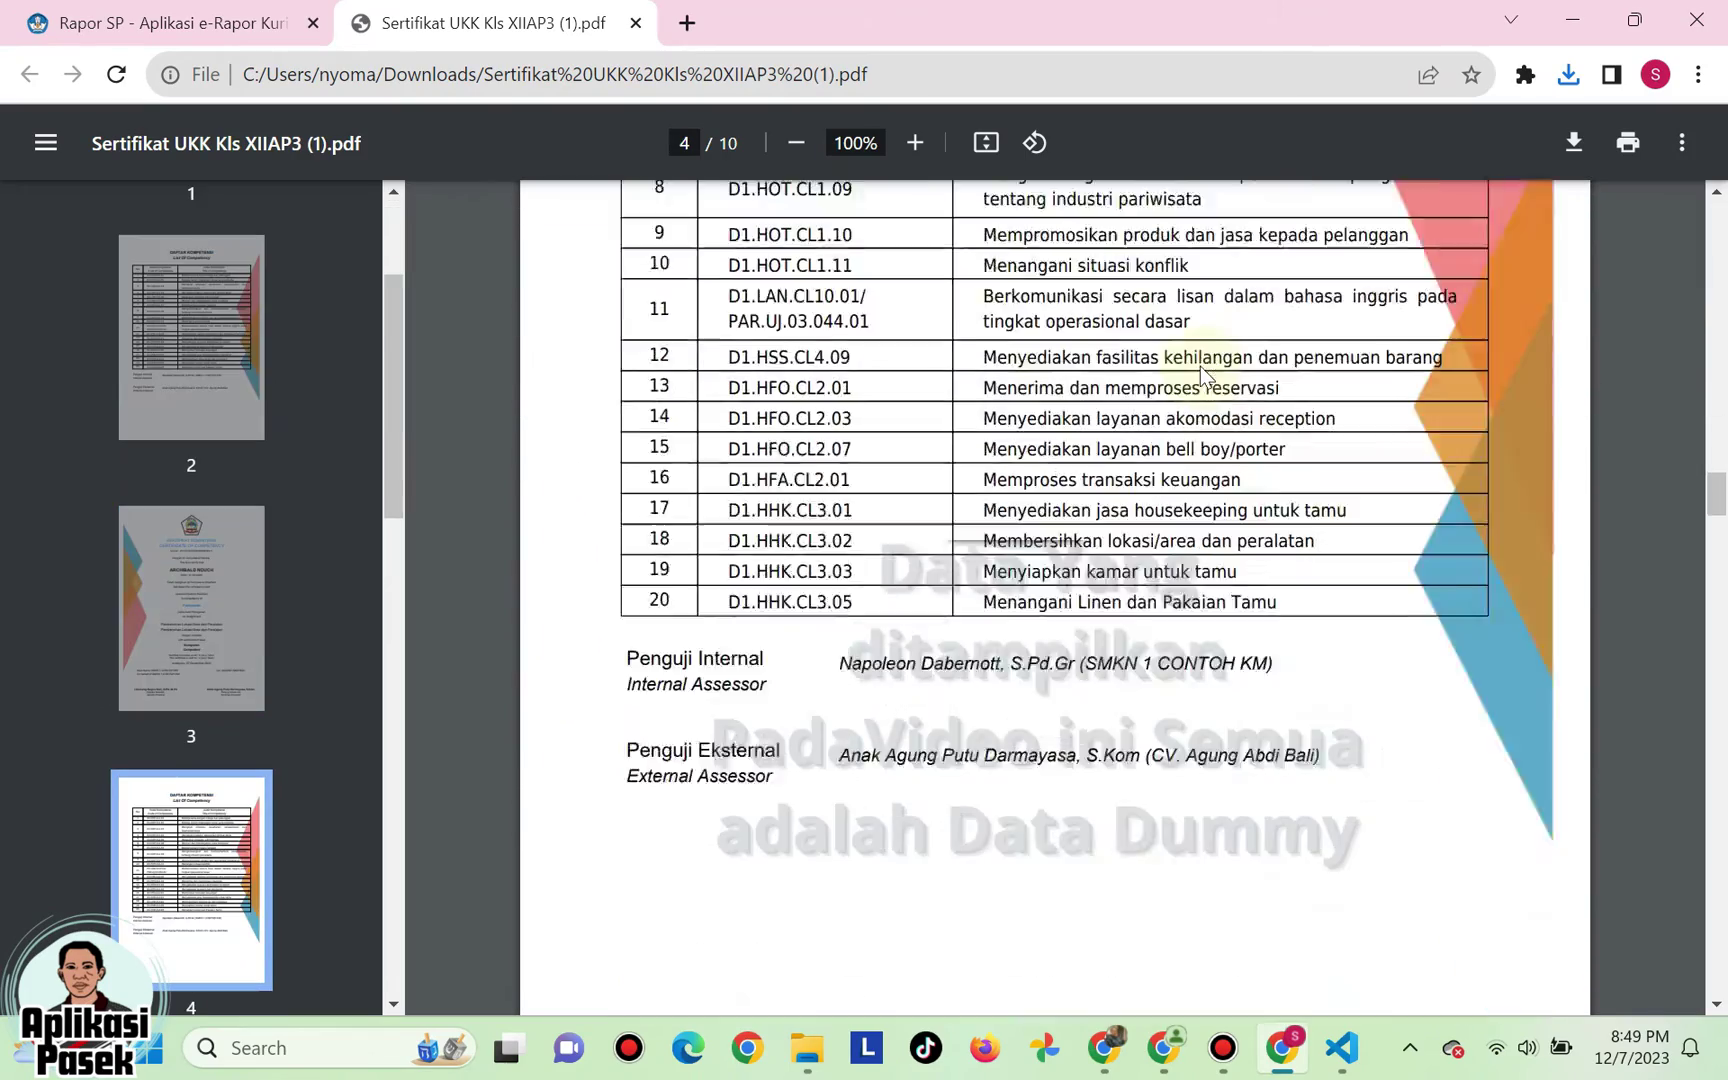
{"action": "scroll", "coordinate": [1200, 366], "scroll_direction": "down", "scroll_amount": 20}
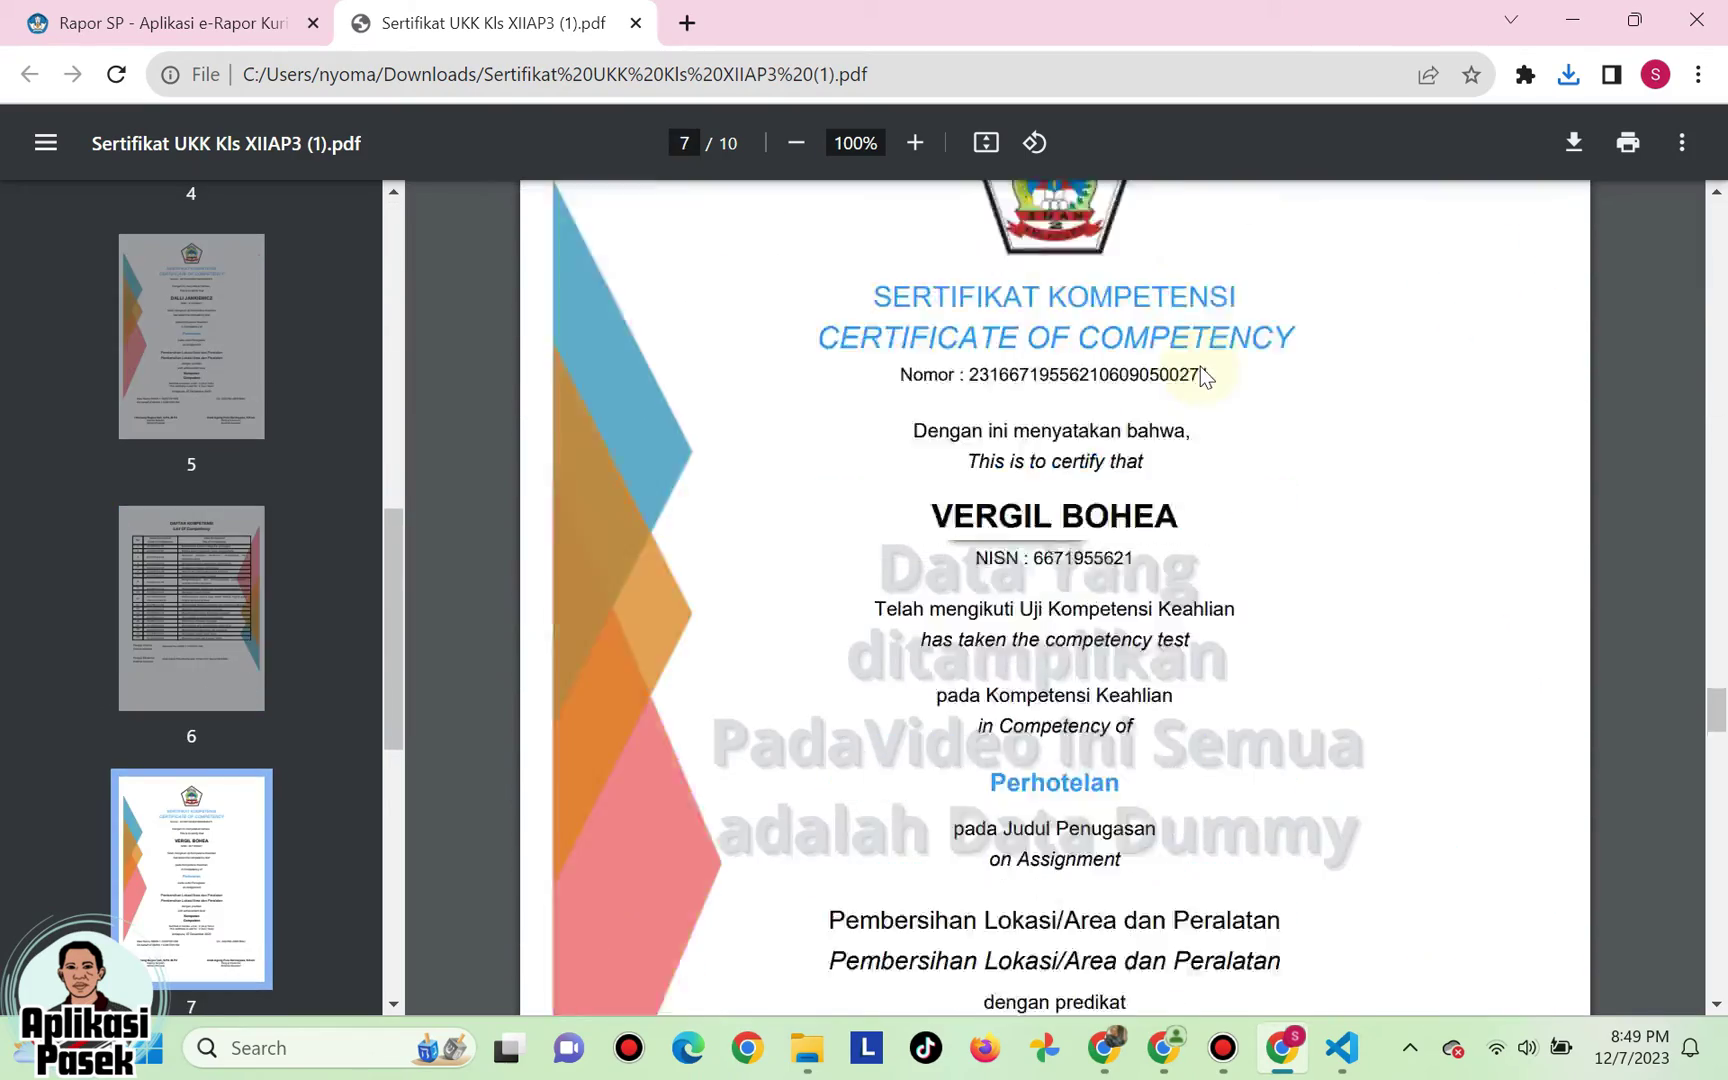
{"action": "scroll", "coordinate": [1203, 376], "scroll_direction": "down", "scroll_amount": 8}
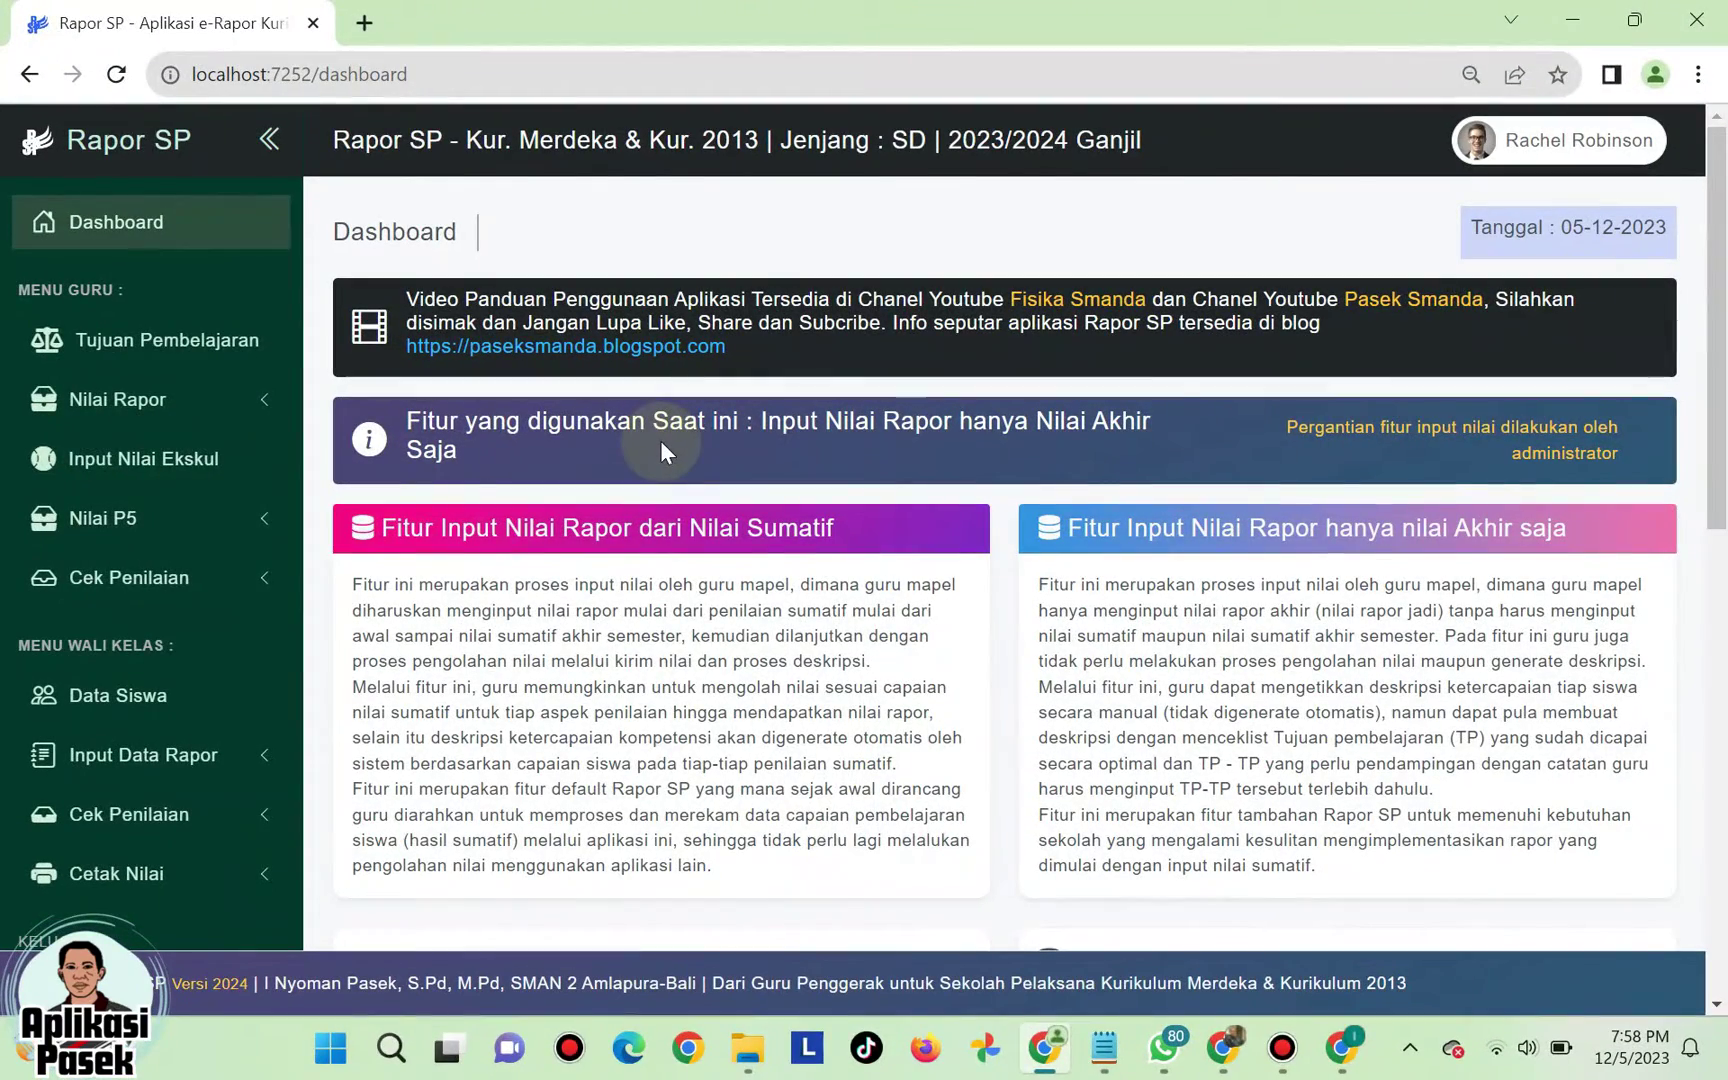
- Open the subject teachers' grading status page from the assessment check options
{"action": "scroll", "coordinate": [373, 524], "scroll_direction": "down", "scroll_amount": 4}
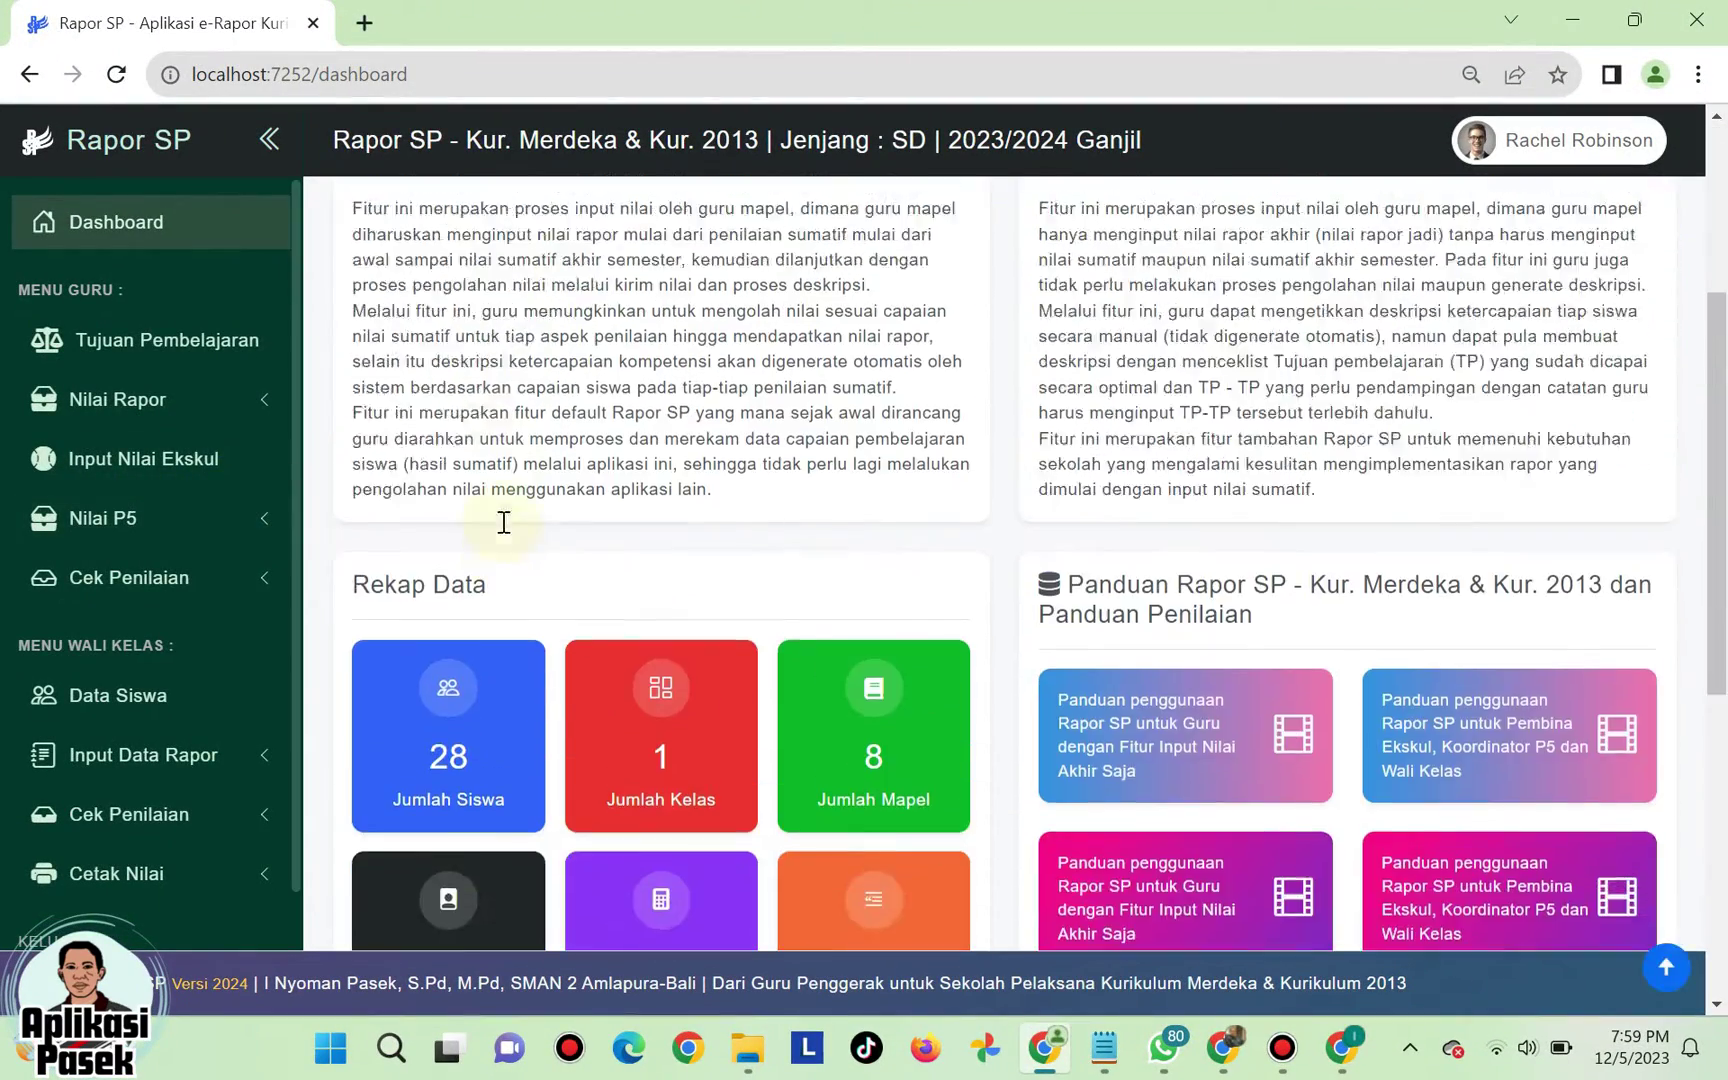
{"action": "scroll", "coordinate": [501, 518], "scroll_direction": "up", "scroll_amount": 4}
{"action": "scroll", "coordinate": [242, 545], "scroll_direction": "down", "scroll_amount": 3}
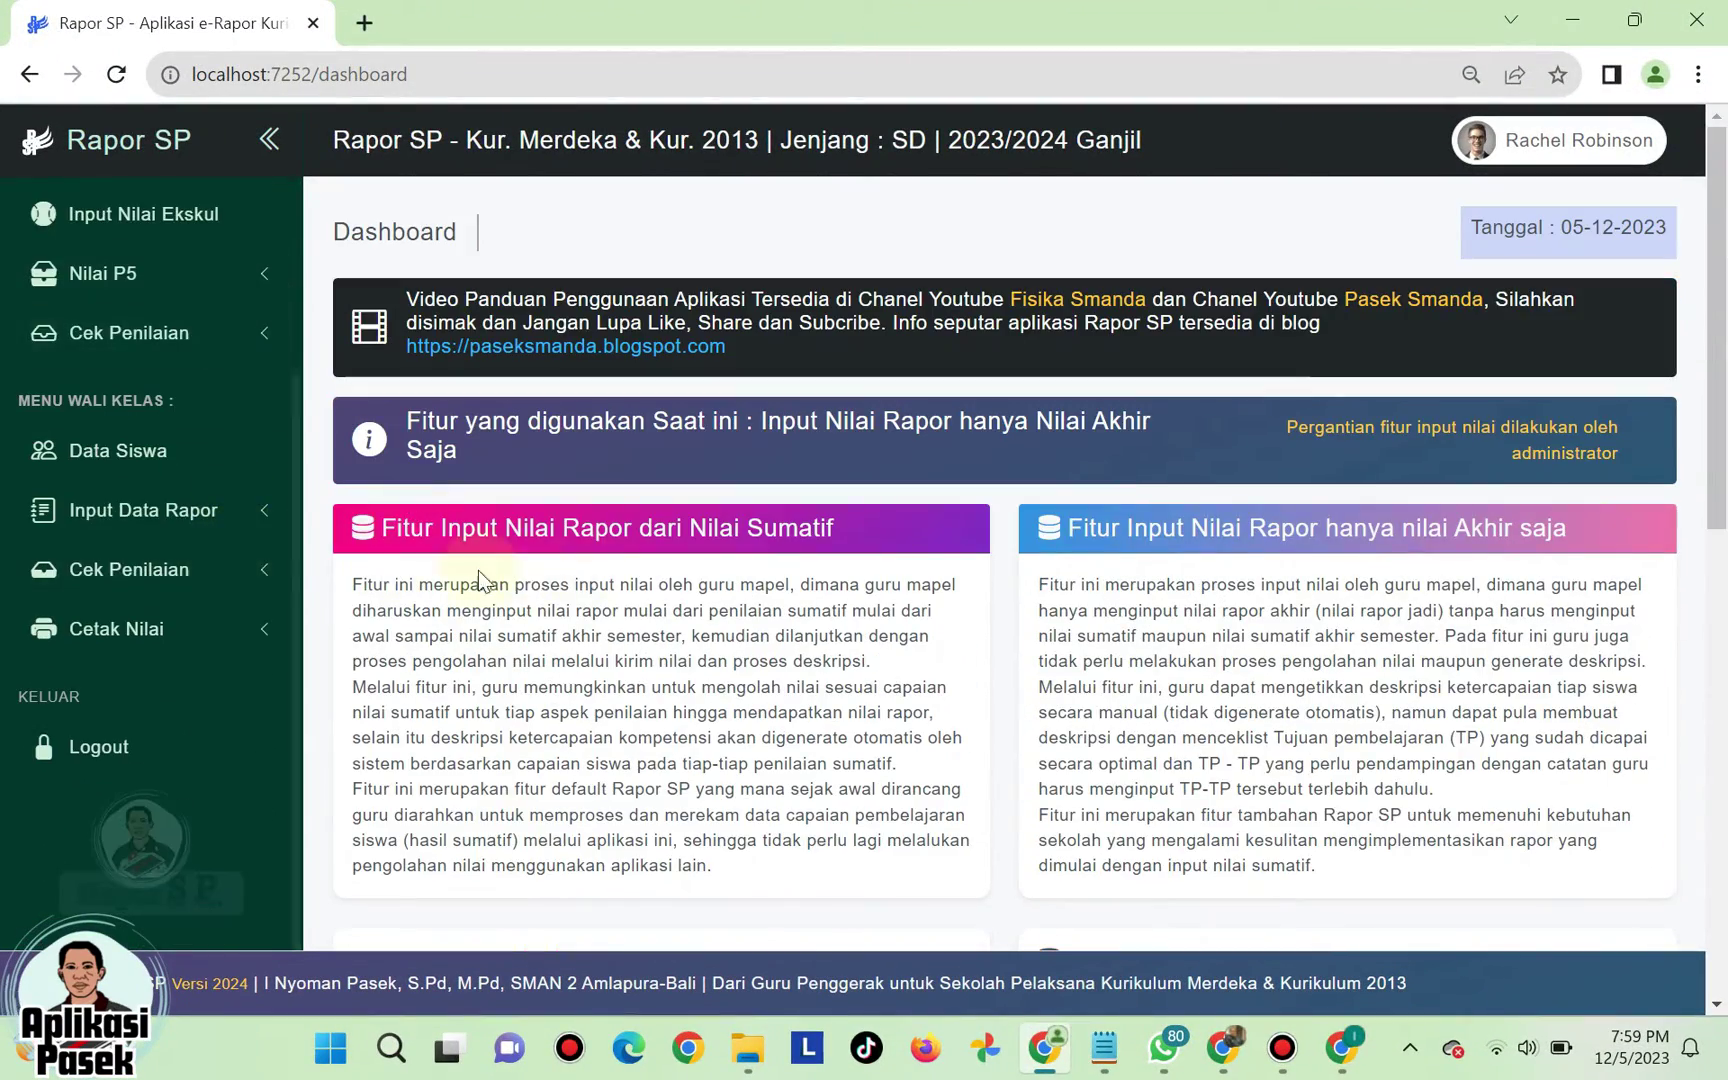
{"action": "left_click", "coordinate": [171, 584]}
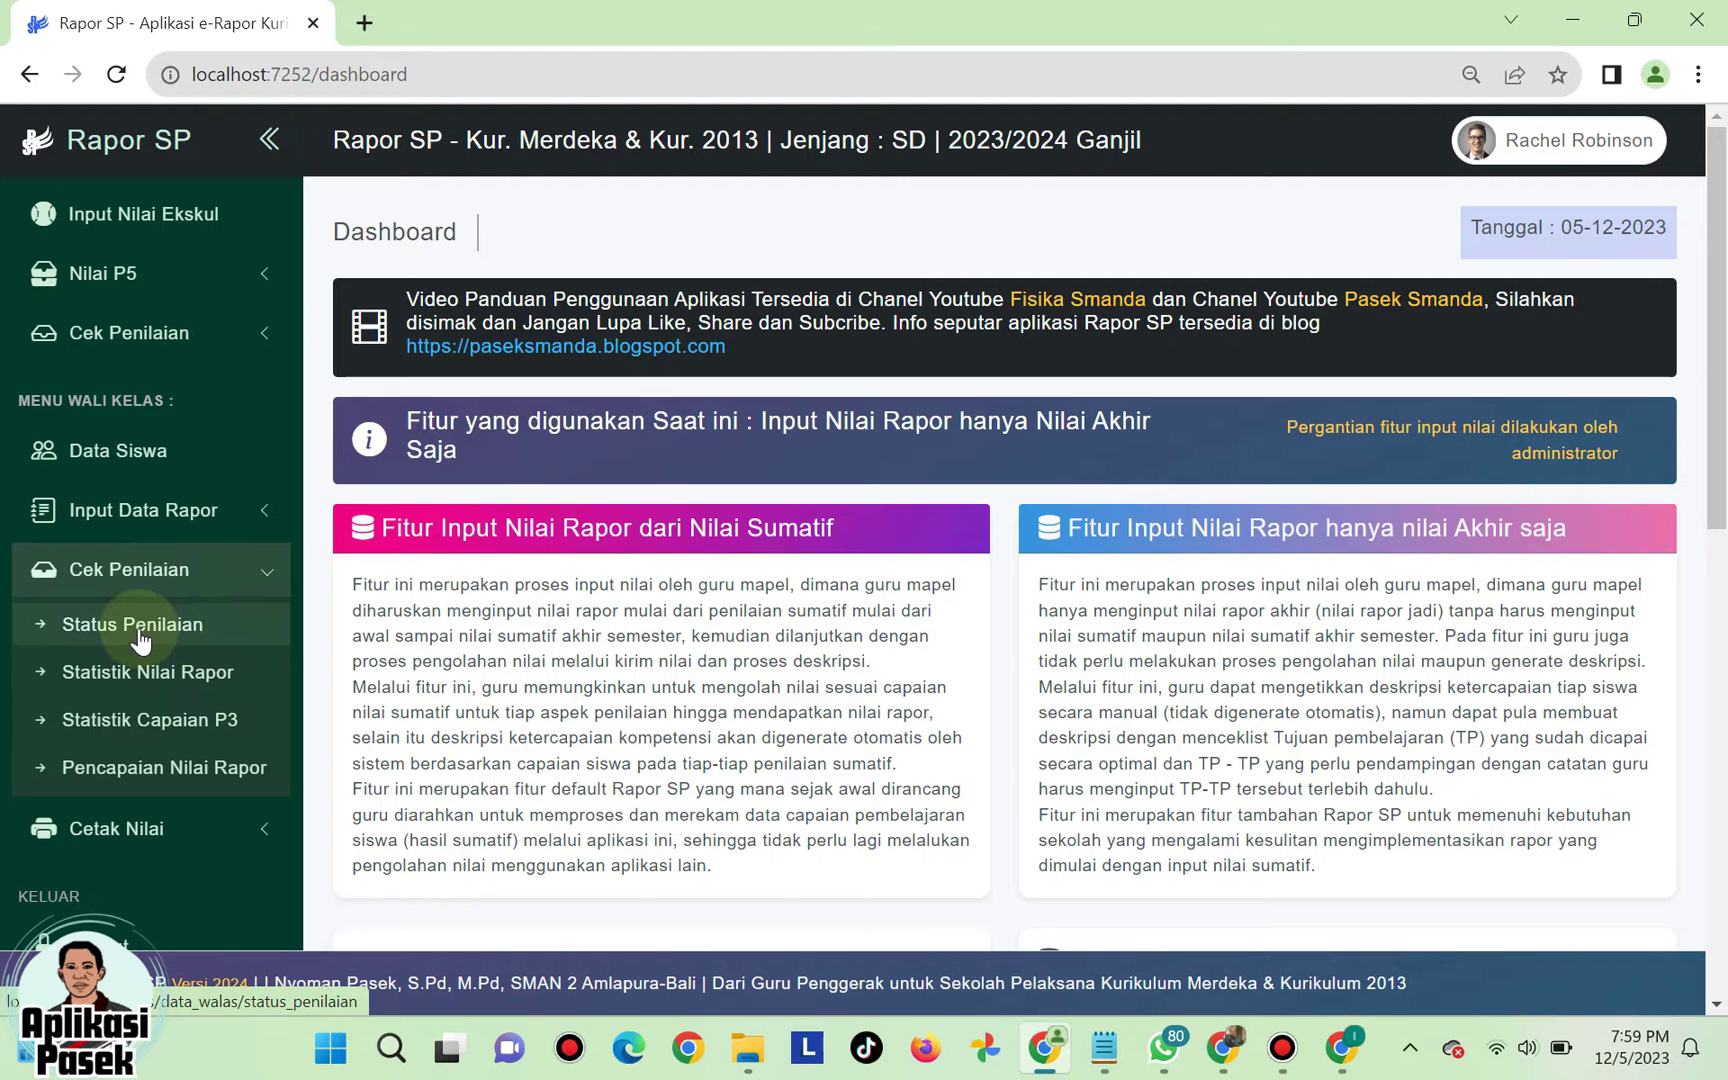
{"action": "left_click", "coordinate": [140, 630]}
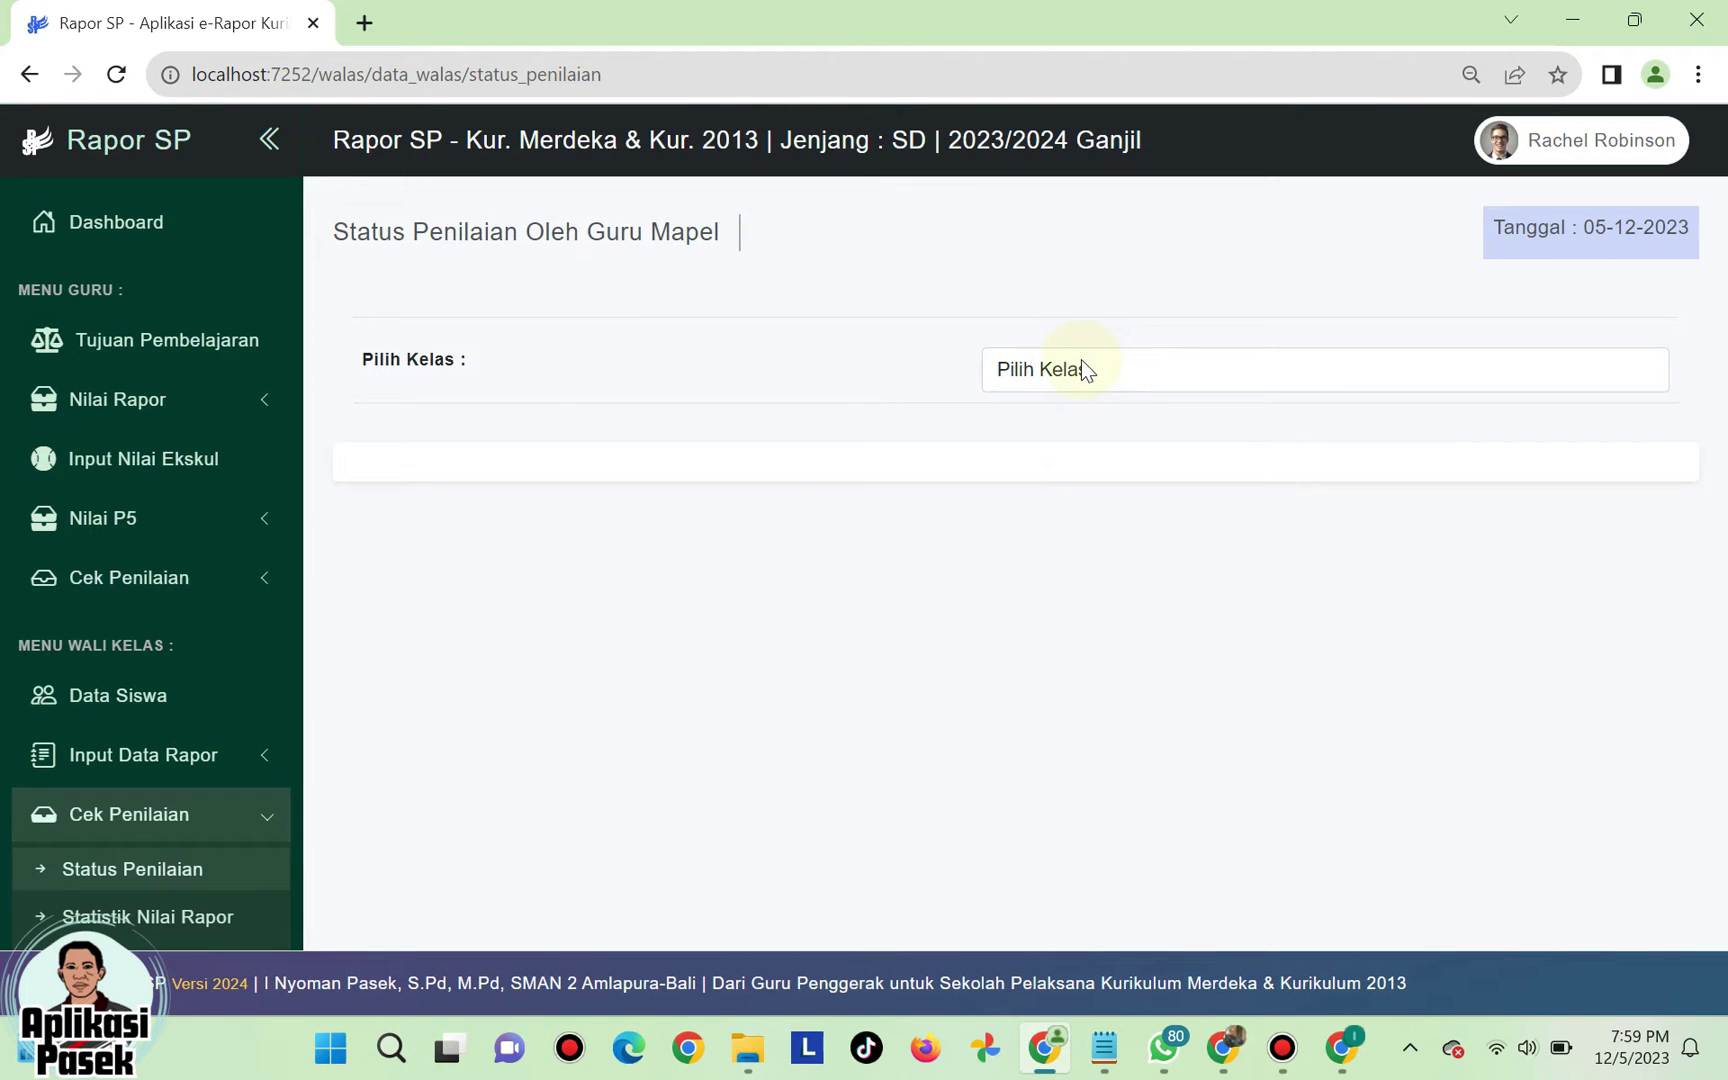
- Review Kelas 4A's per-subject grading status, then go to Statistik Nilai Rapor
{"action": "left_click", "coordinate": [1080, 378]}
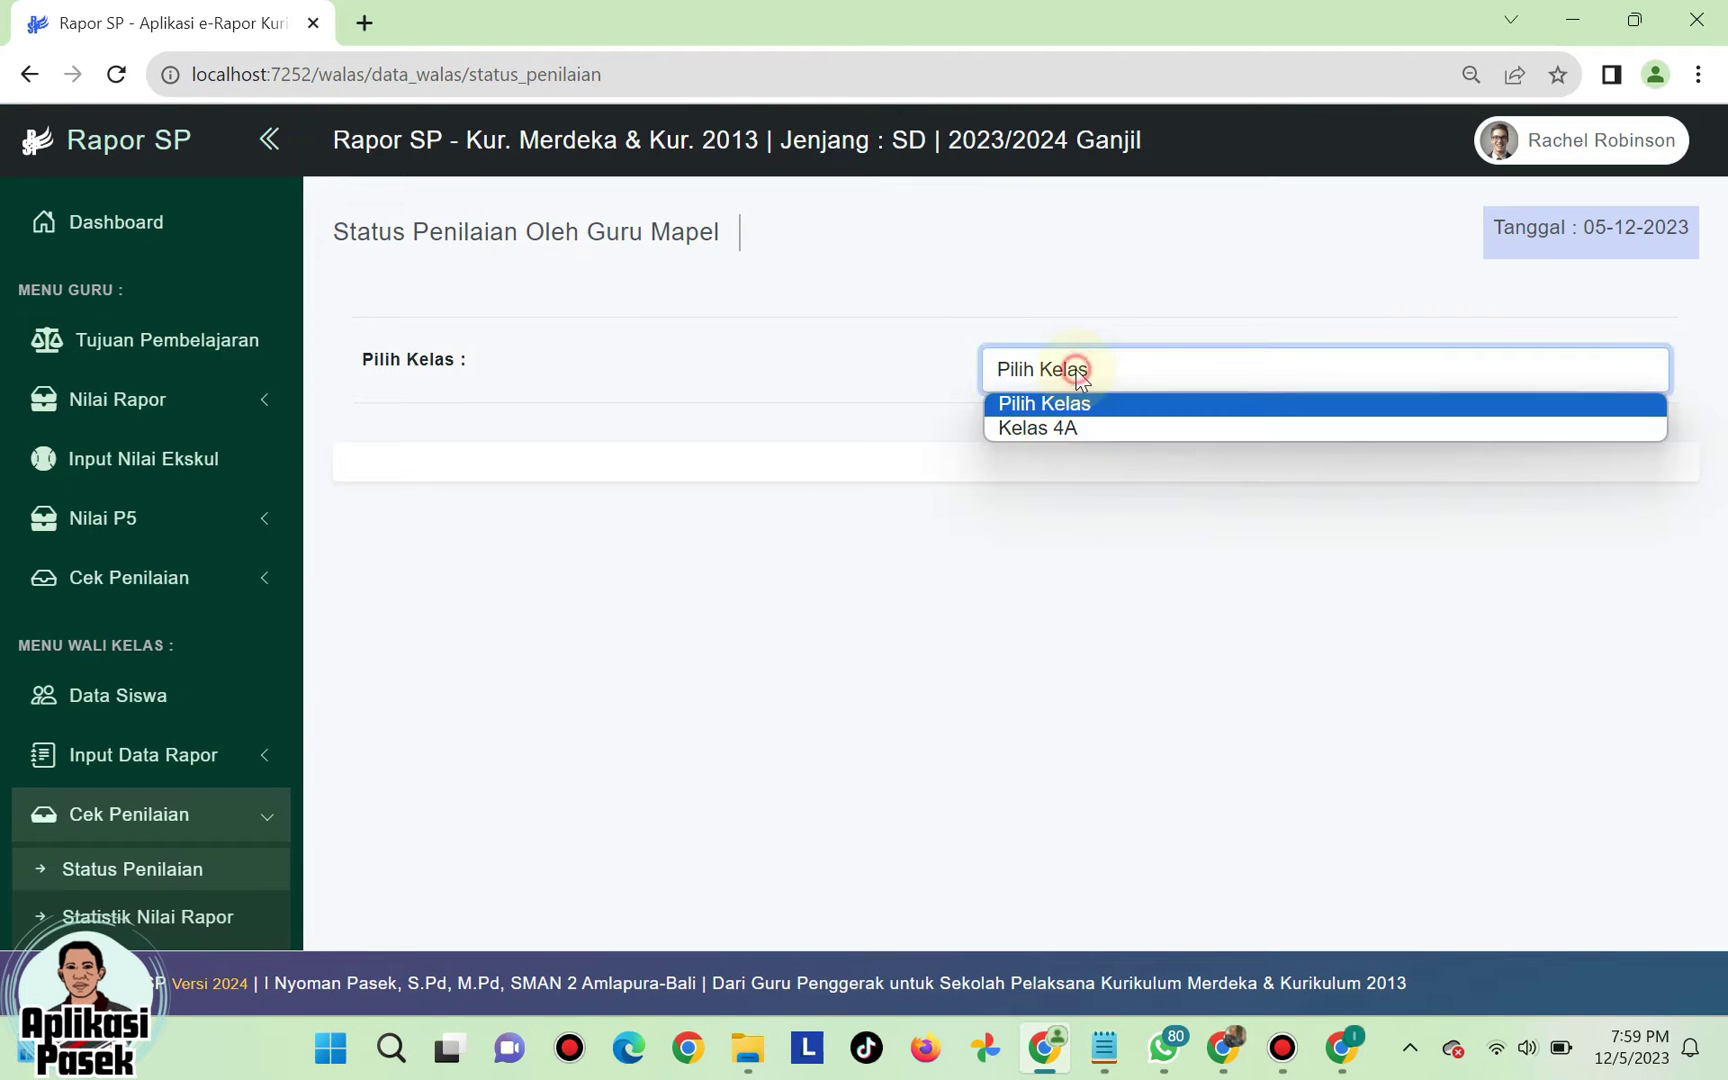
{"action": "left_click", "coordinate": [1064, 430]}
{"action": "scroll", "coordinate": [1064, 430], "scroll_direction": "down", "scroll_amount": 3}
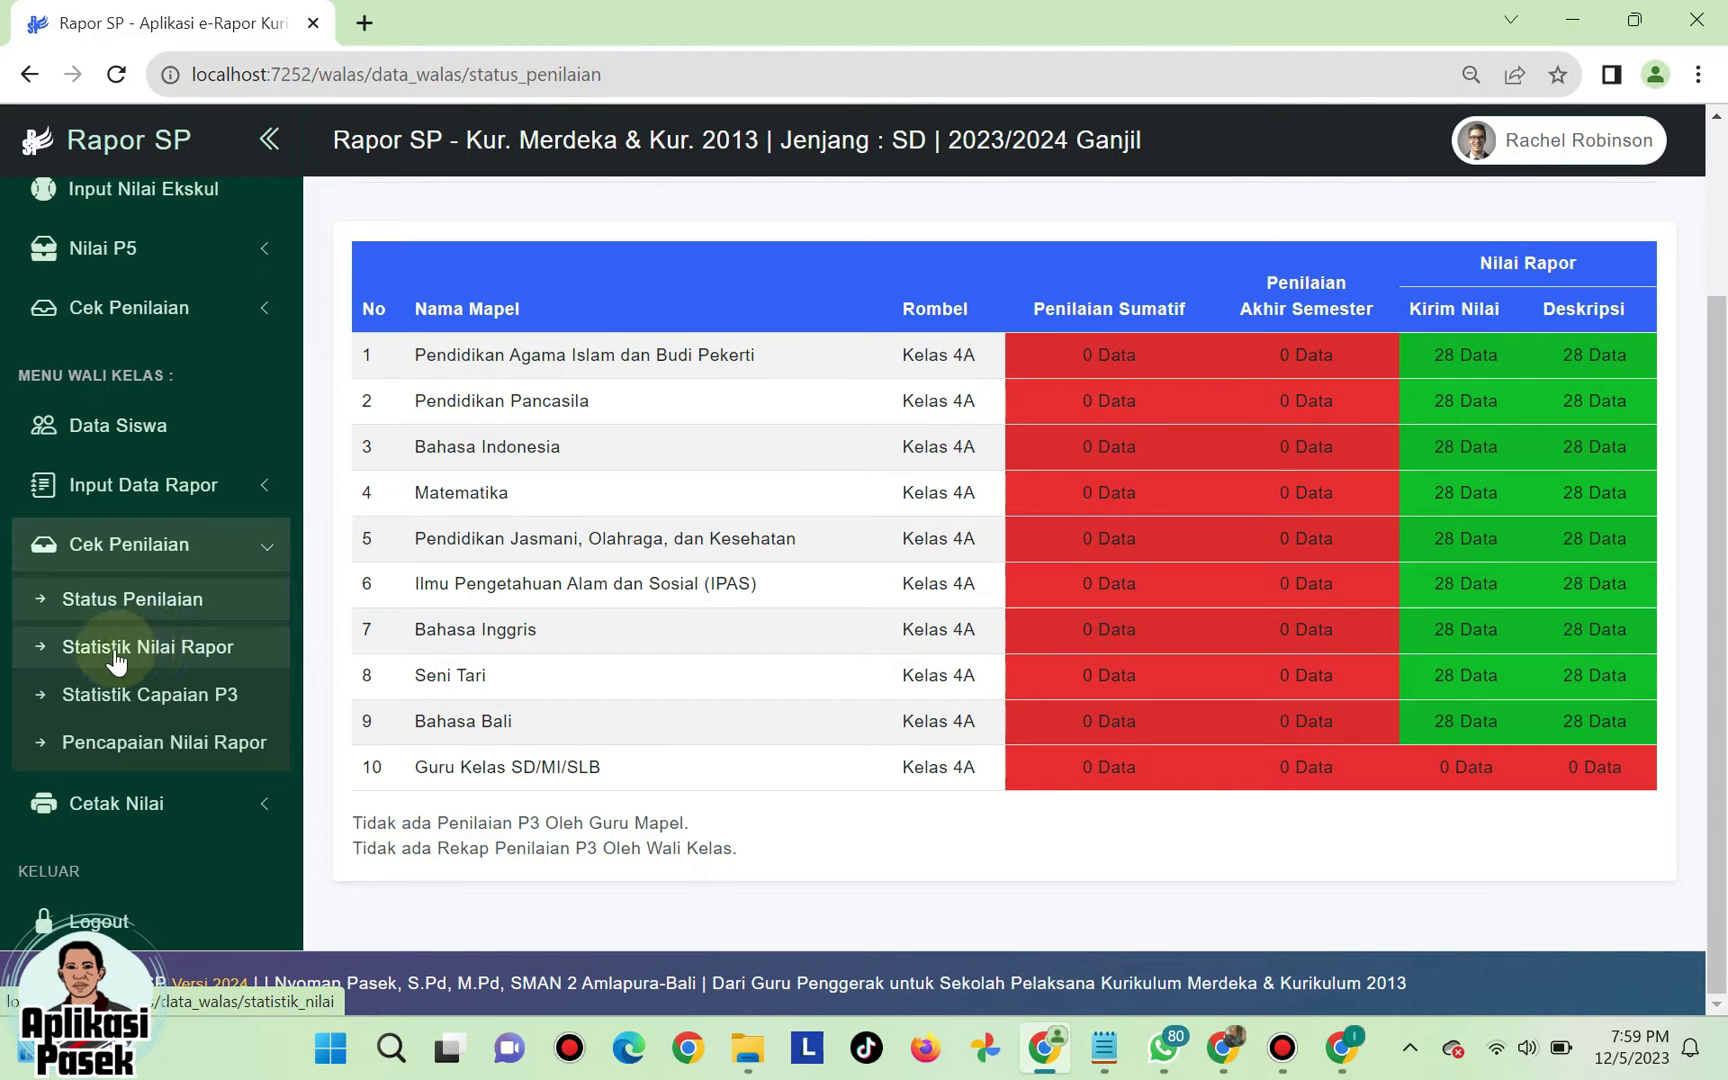
{"action": "left_click", "coordinate": [116, 650]}
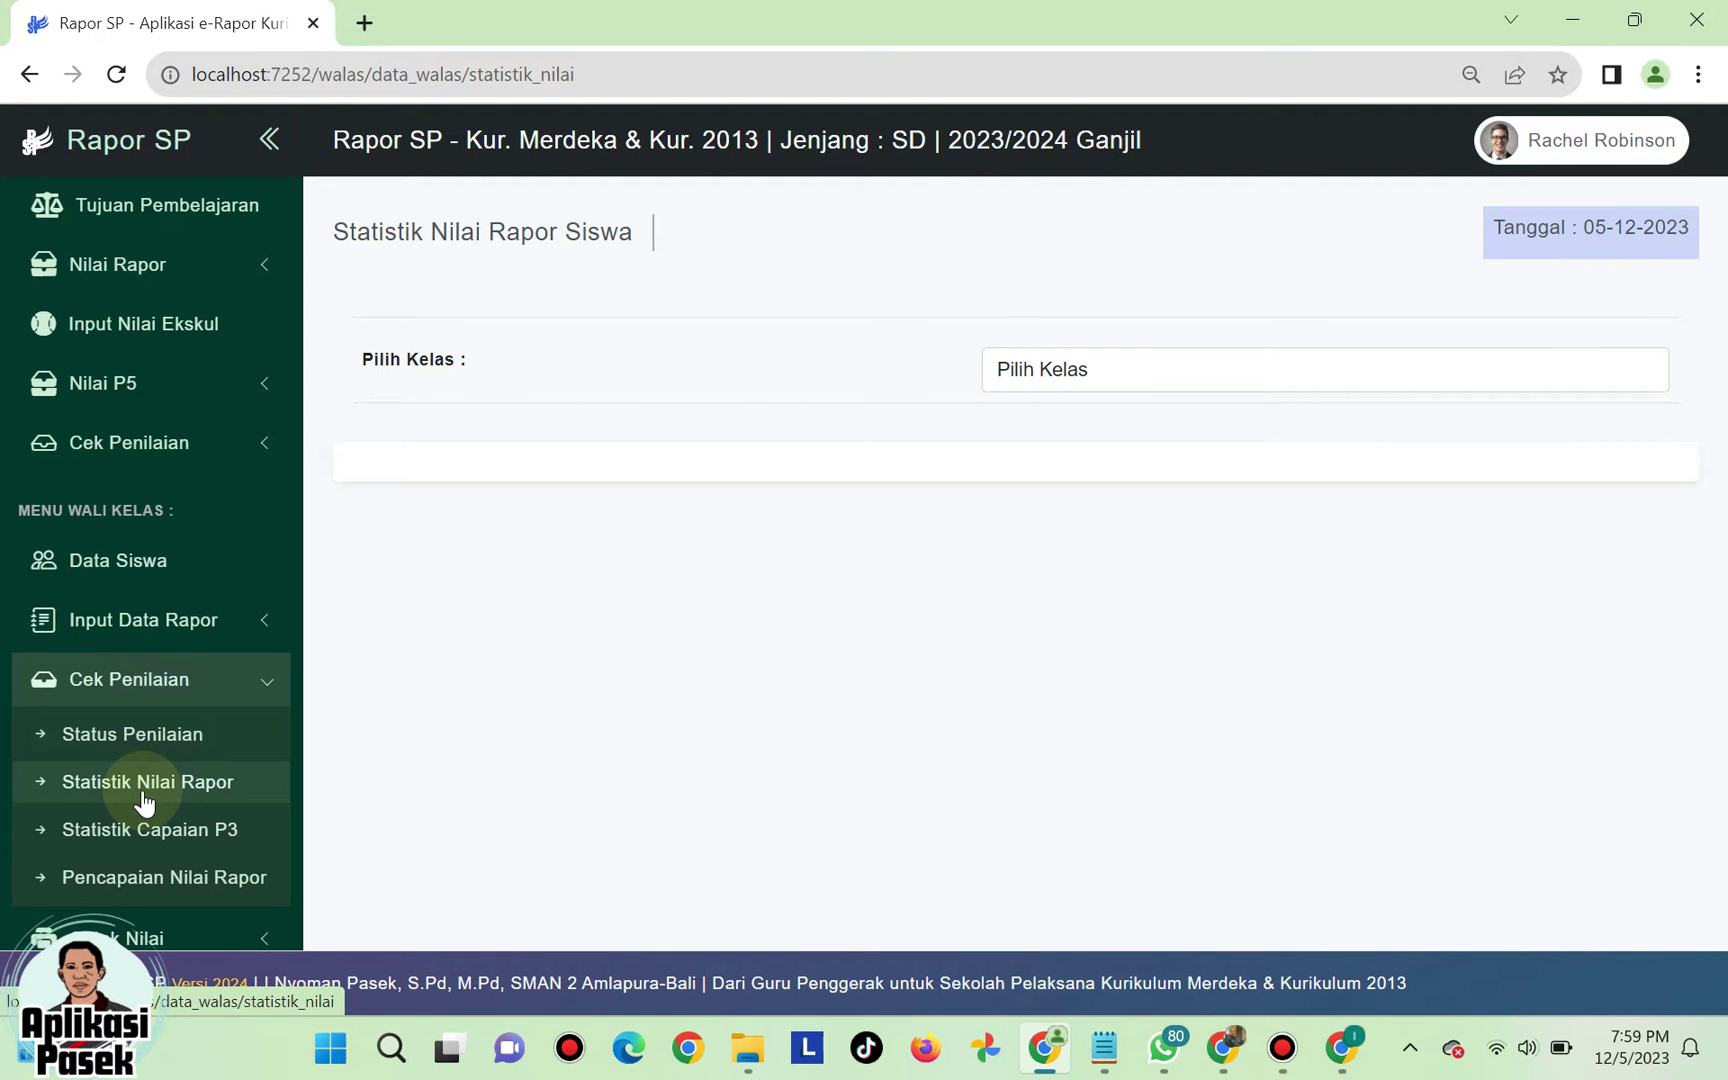
- Reload Statistik Nilai Rapor and show Kelas 4A's report grade chart and table
{"action": "left_click", "coordinate": [148, 784]}
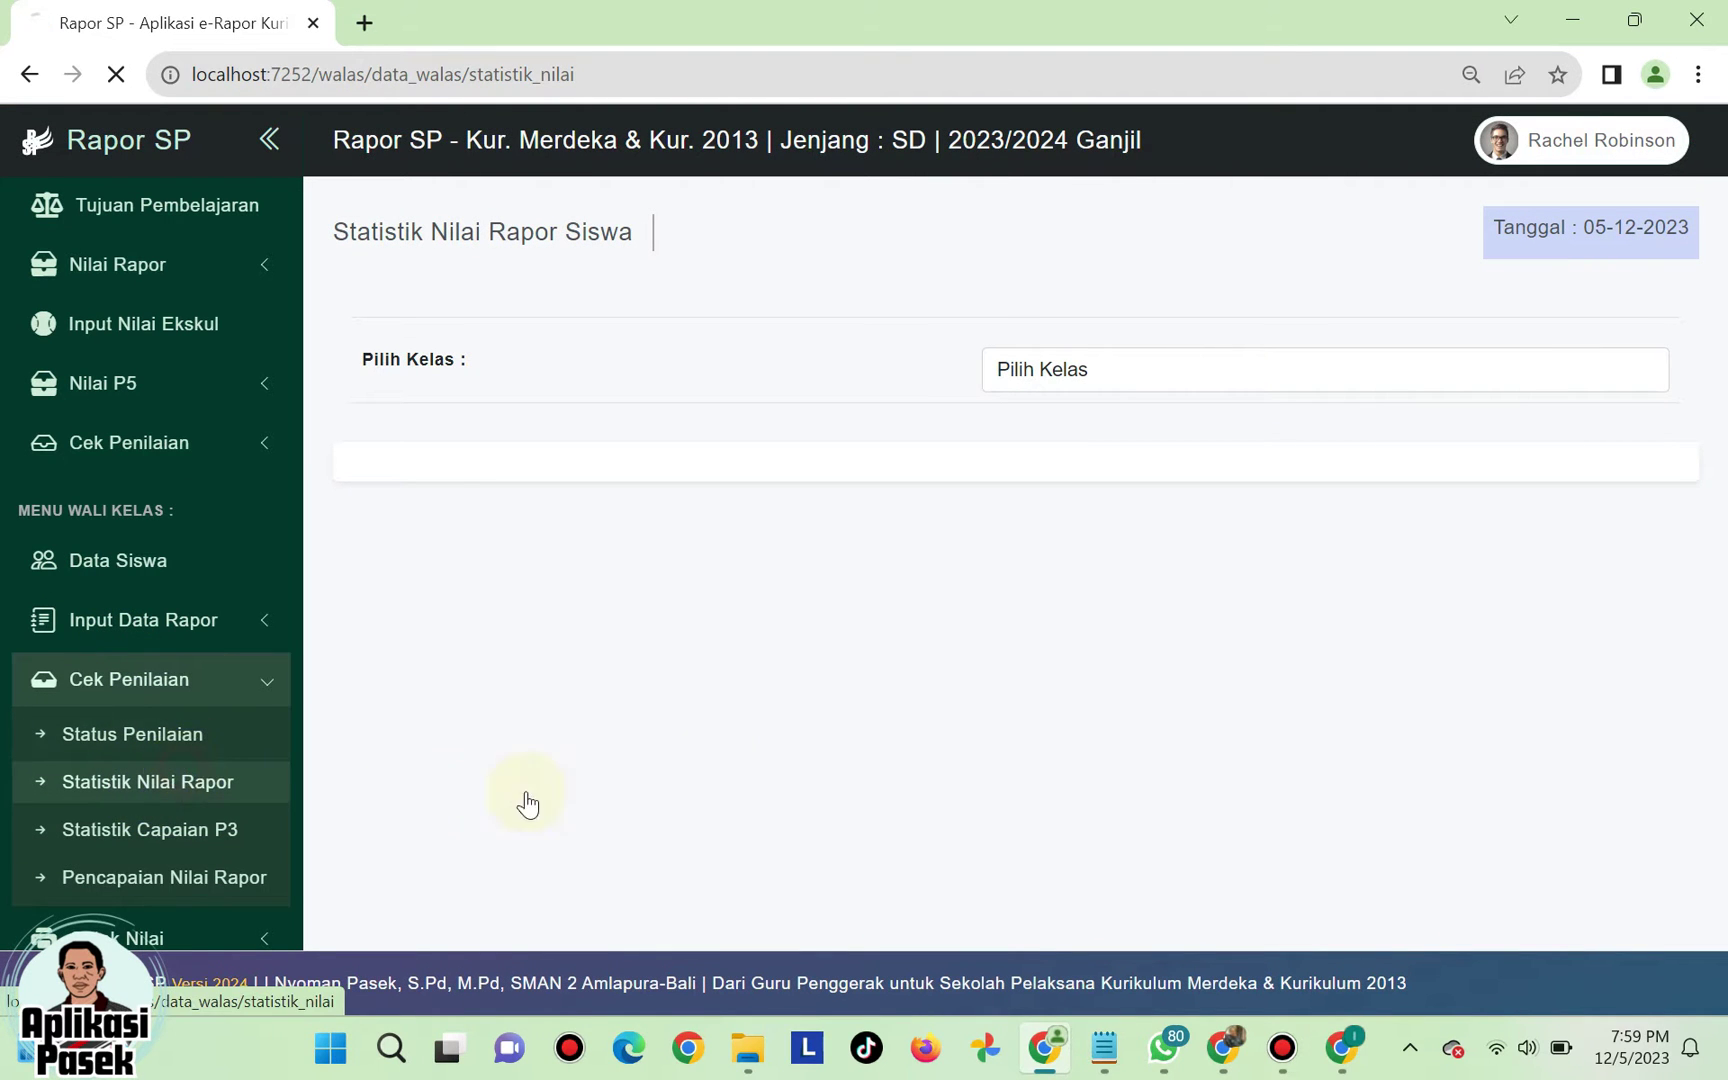
{"action": "left_click", "coordinate": [1144, 385]}
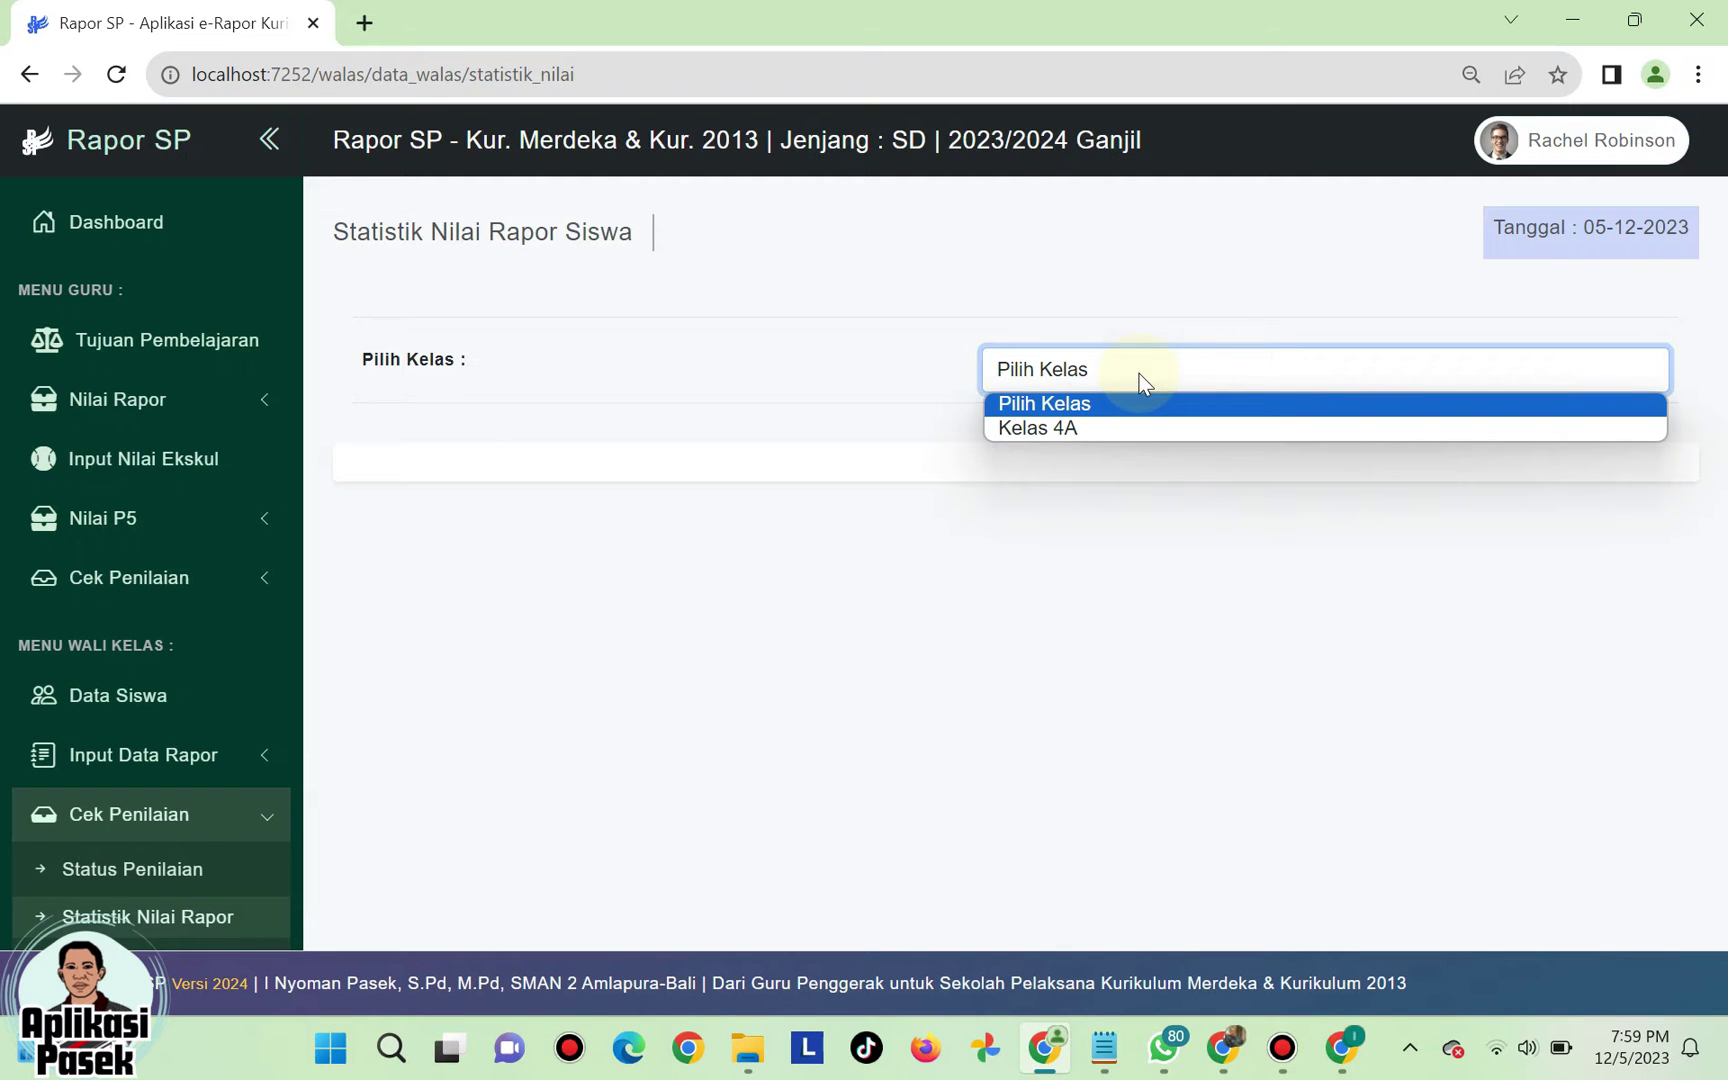
{"action": "left_click", "coordinate": [1108, 427]}
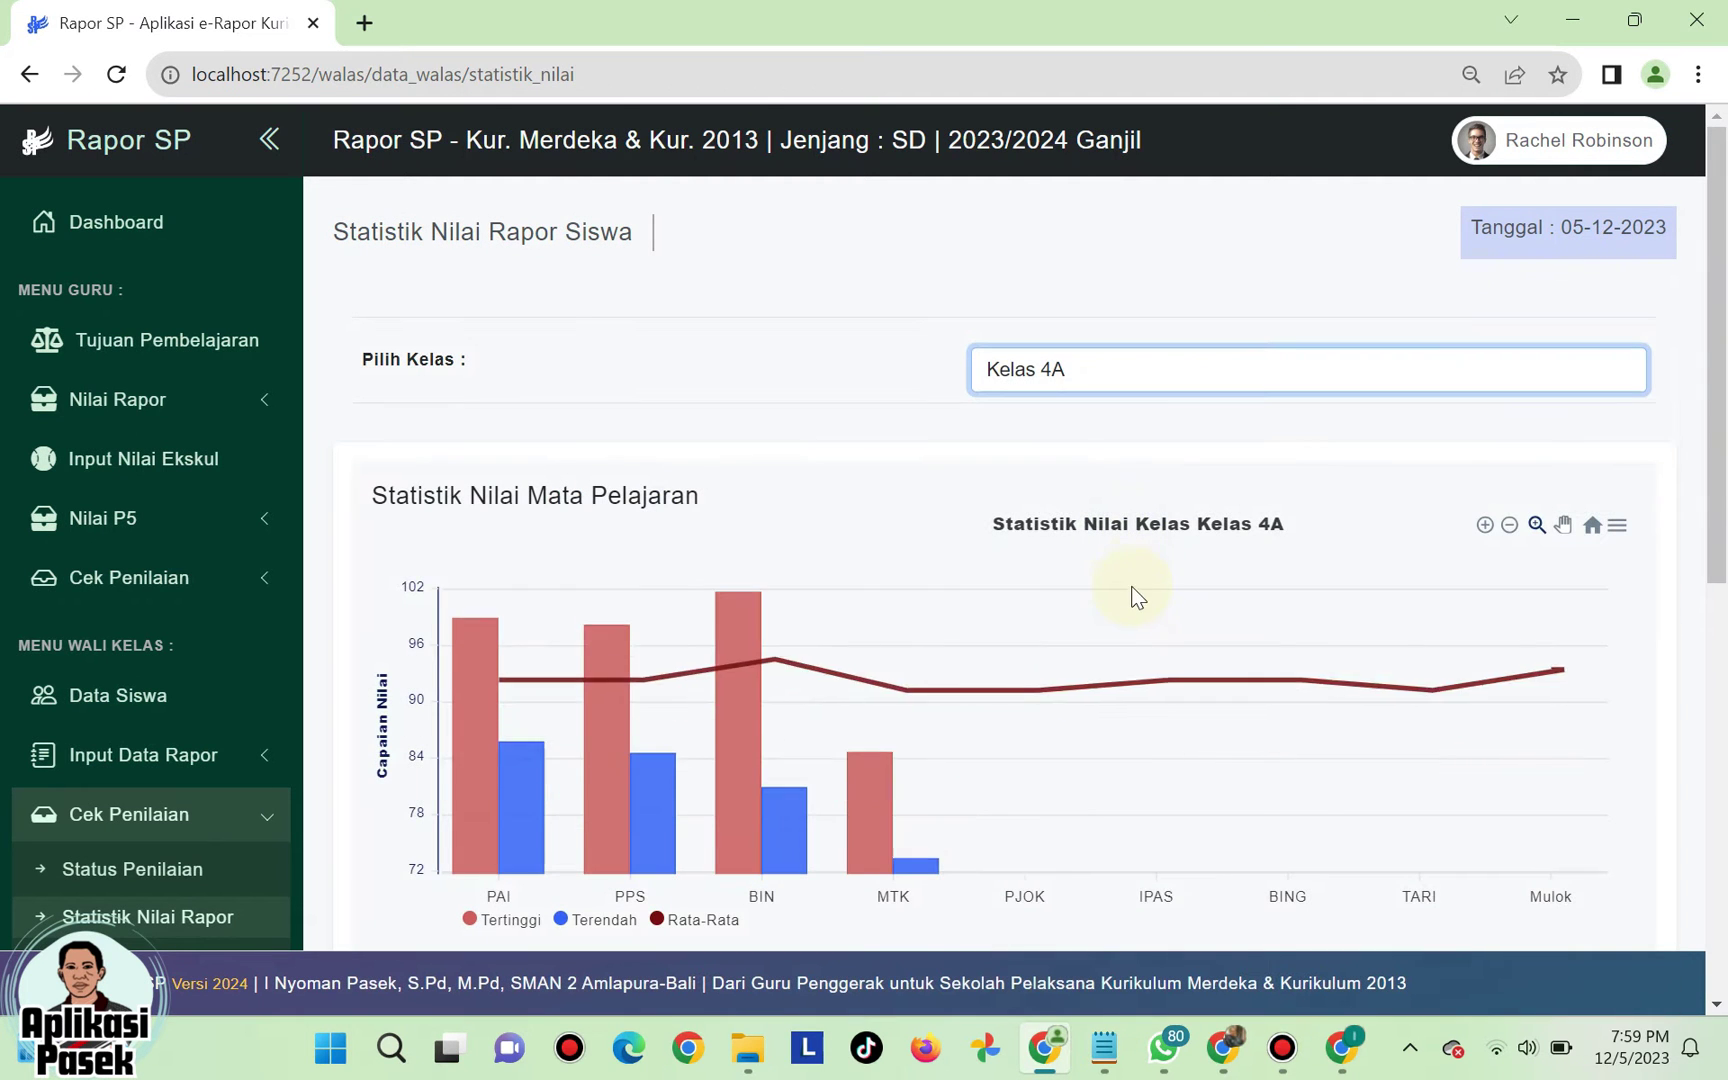
{"action": "scroll", "coordinate": [1121, 601], "scroll_direction": "down", "scroll_amount": 5}
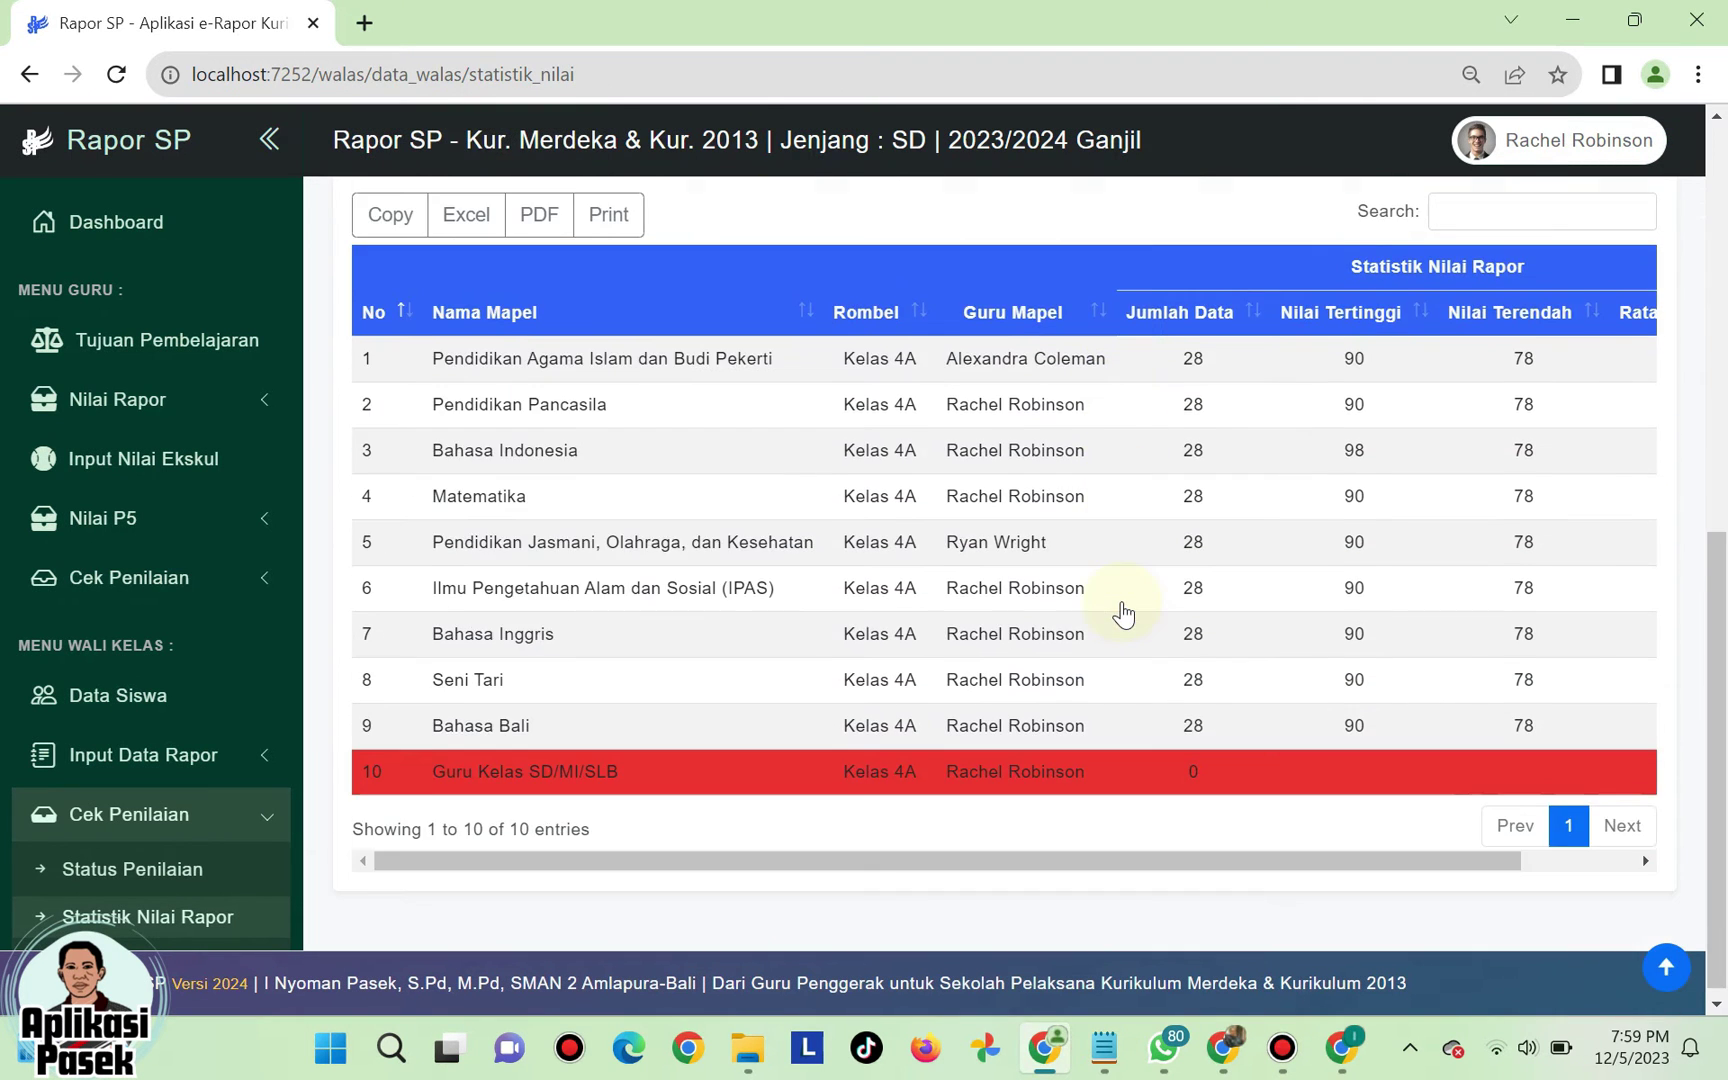
{"action": "scroll", "coordinate": [1121, 601], "scroll_direction": "up", "scroll_amount": 4}
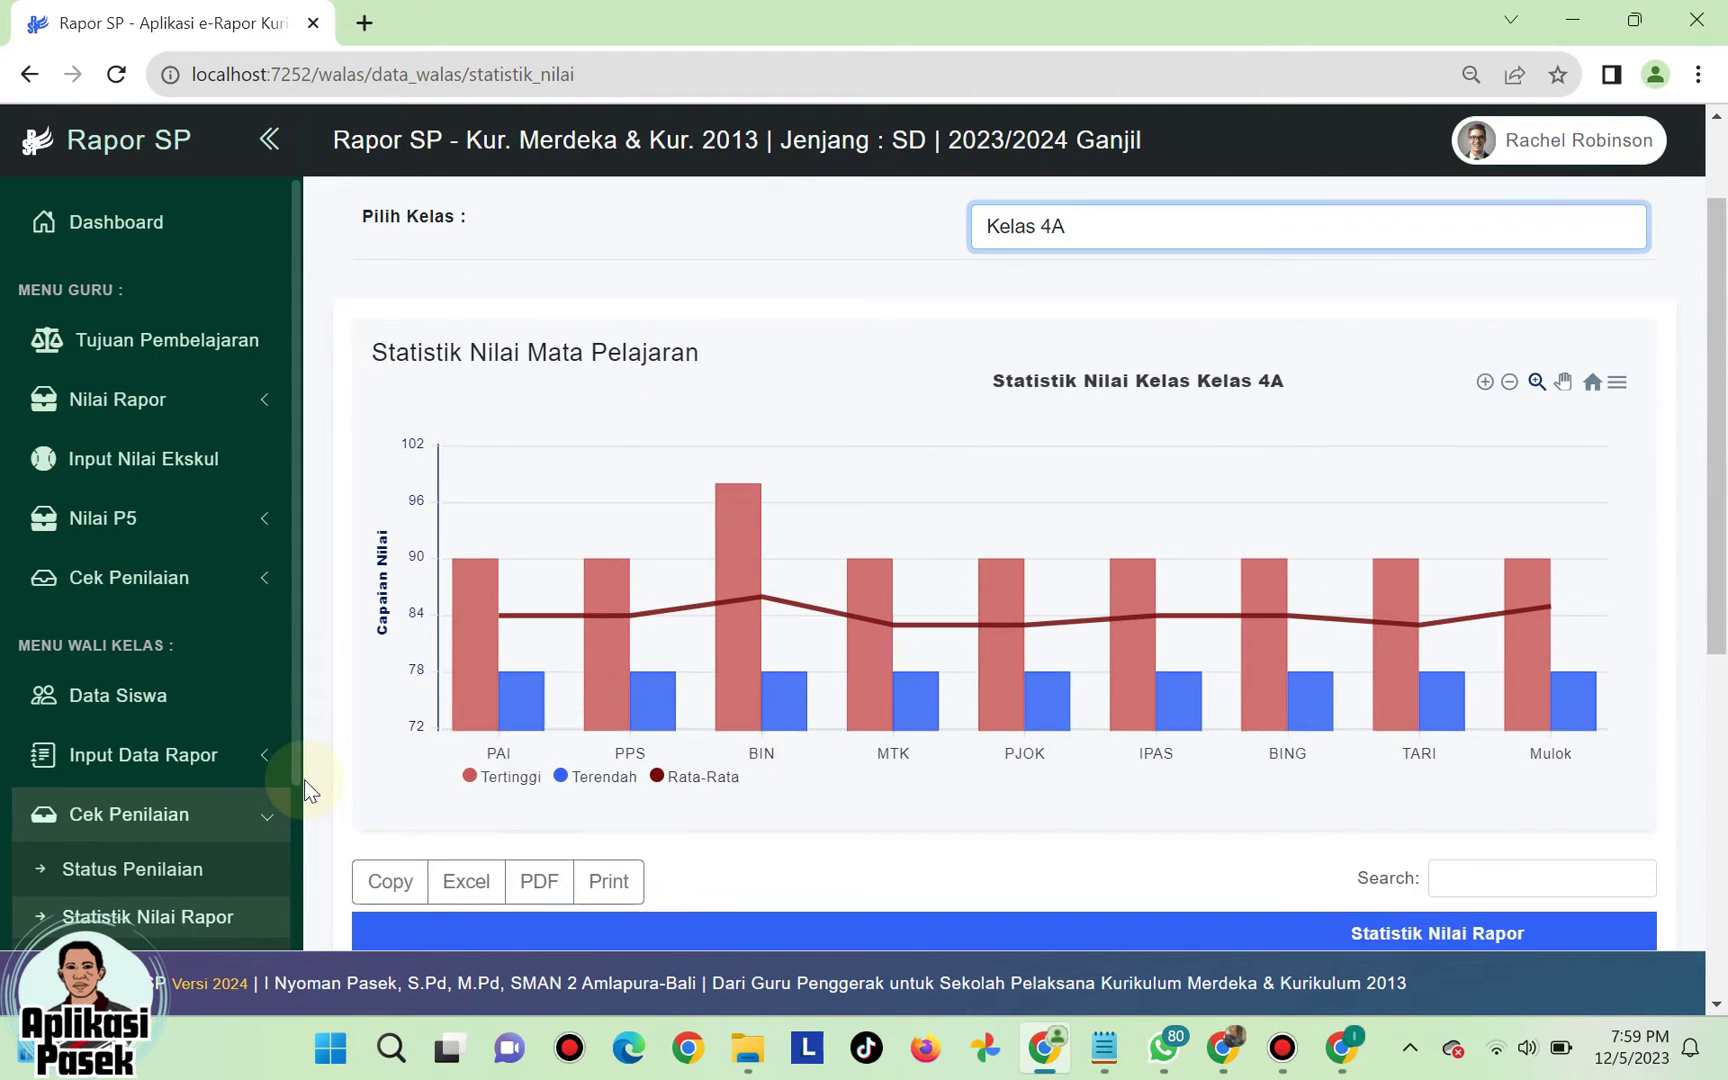
{"action": "scroll", "coordinate": [304, 779], "scroll_direction": "down", "scroll_amount": 3}
{"action": "scroll", "coordinate": [208, 775], "scroll_direction": "down", "scroll_amount": 4}
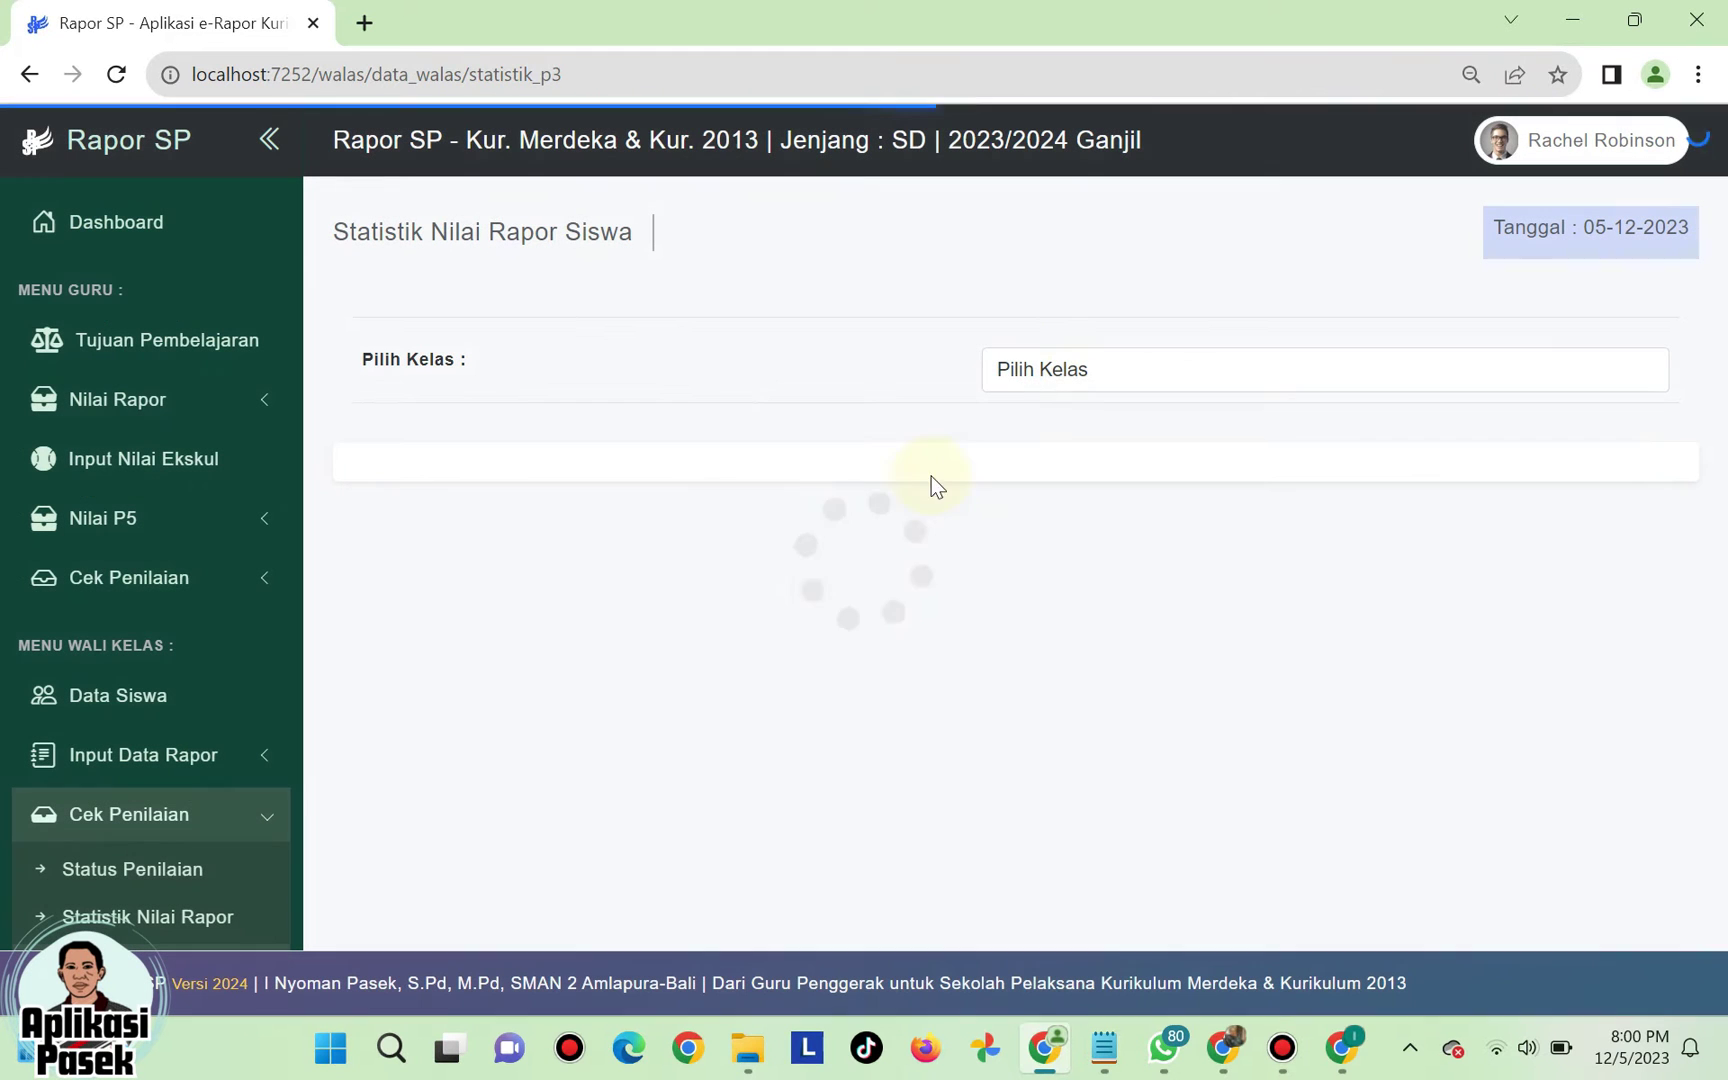
- Show and scroll through Kelas 4A's Statistik Capaian P3 achievement charts
{"action": "left_click", "coordinate": [1085, 378]}
{"action": "left_click", "coordinate": [1061, 428]}
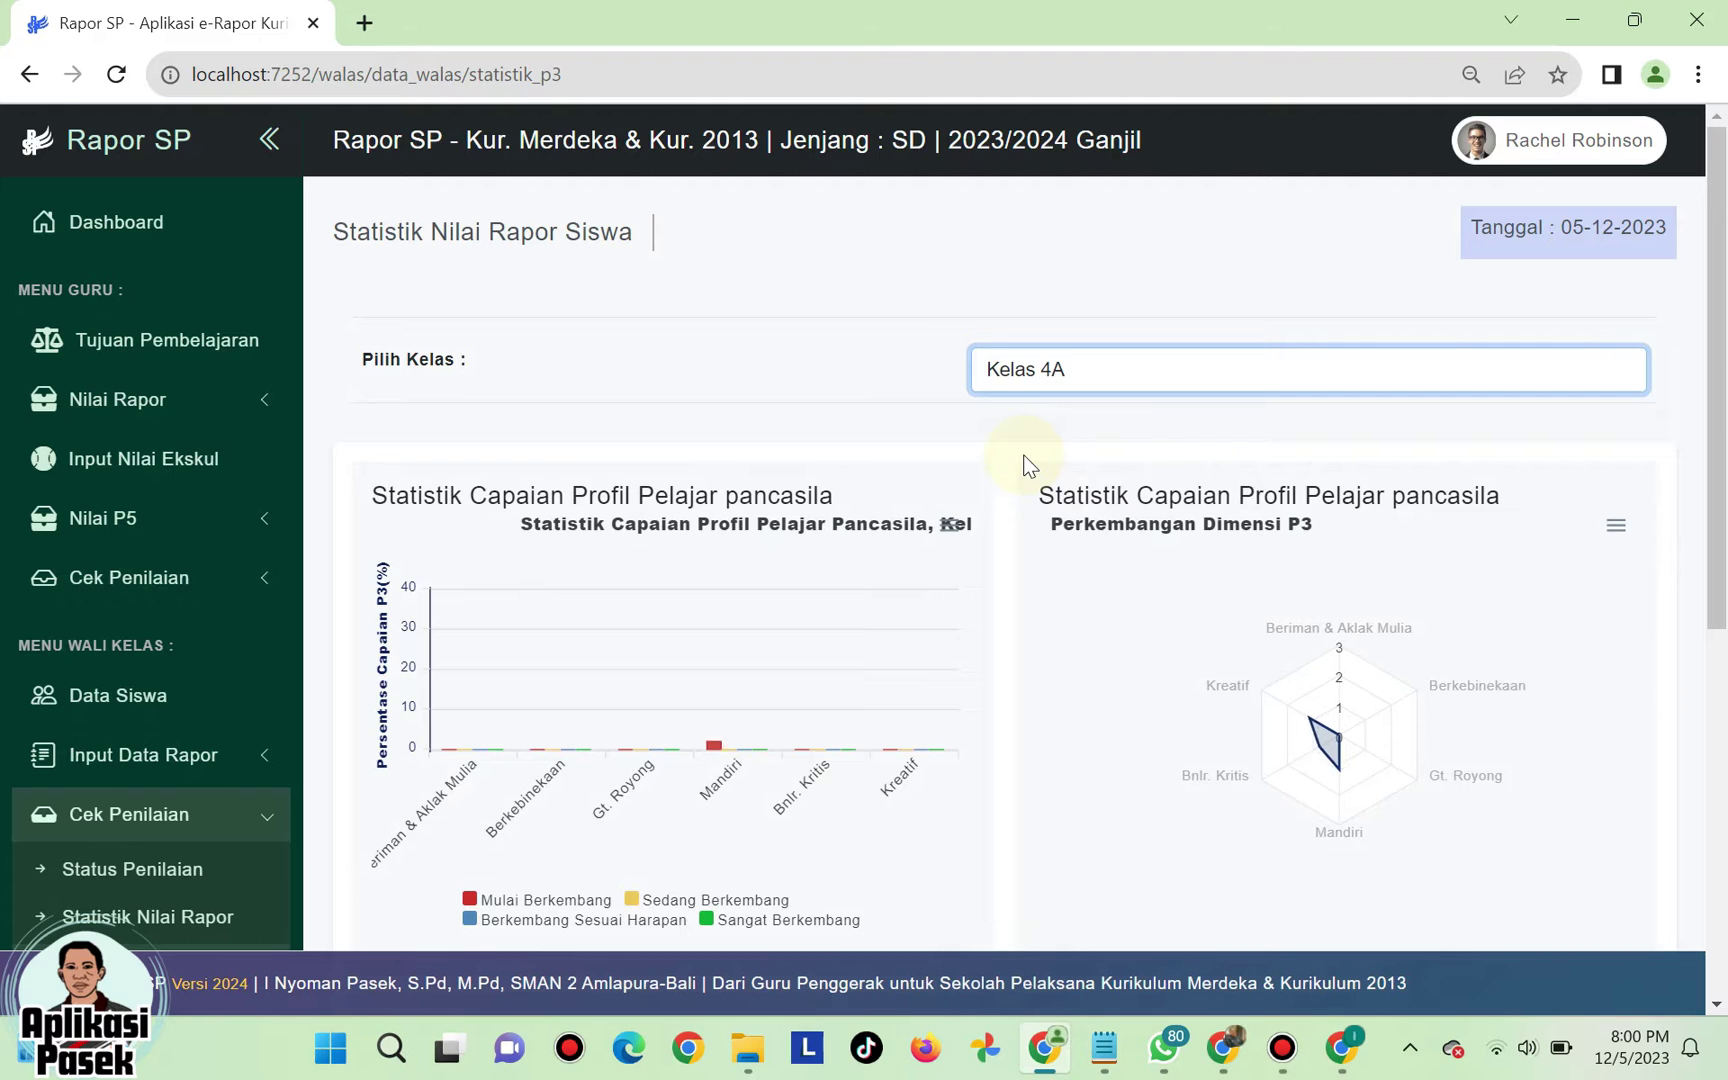
{"action": "scroll", "coordinate": [1065, 474], "scroll_direction": "down", "scroll_amount": 3}
{"action": "scroll", "coordinate": [1065, 474], "scroll_direction": "up", "scroll_amount": 3}
{"action": "scroll", "coordinate": [1065, 478], "scroll_direction": "down", "scroll_amount": 4}
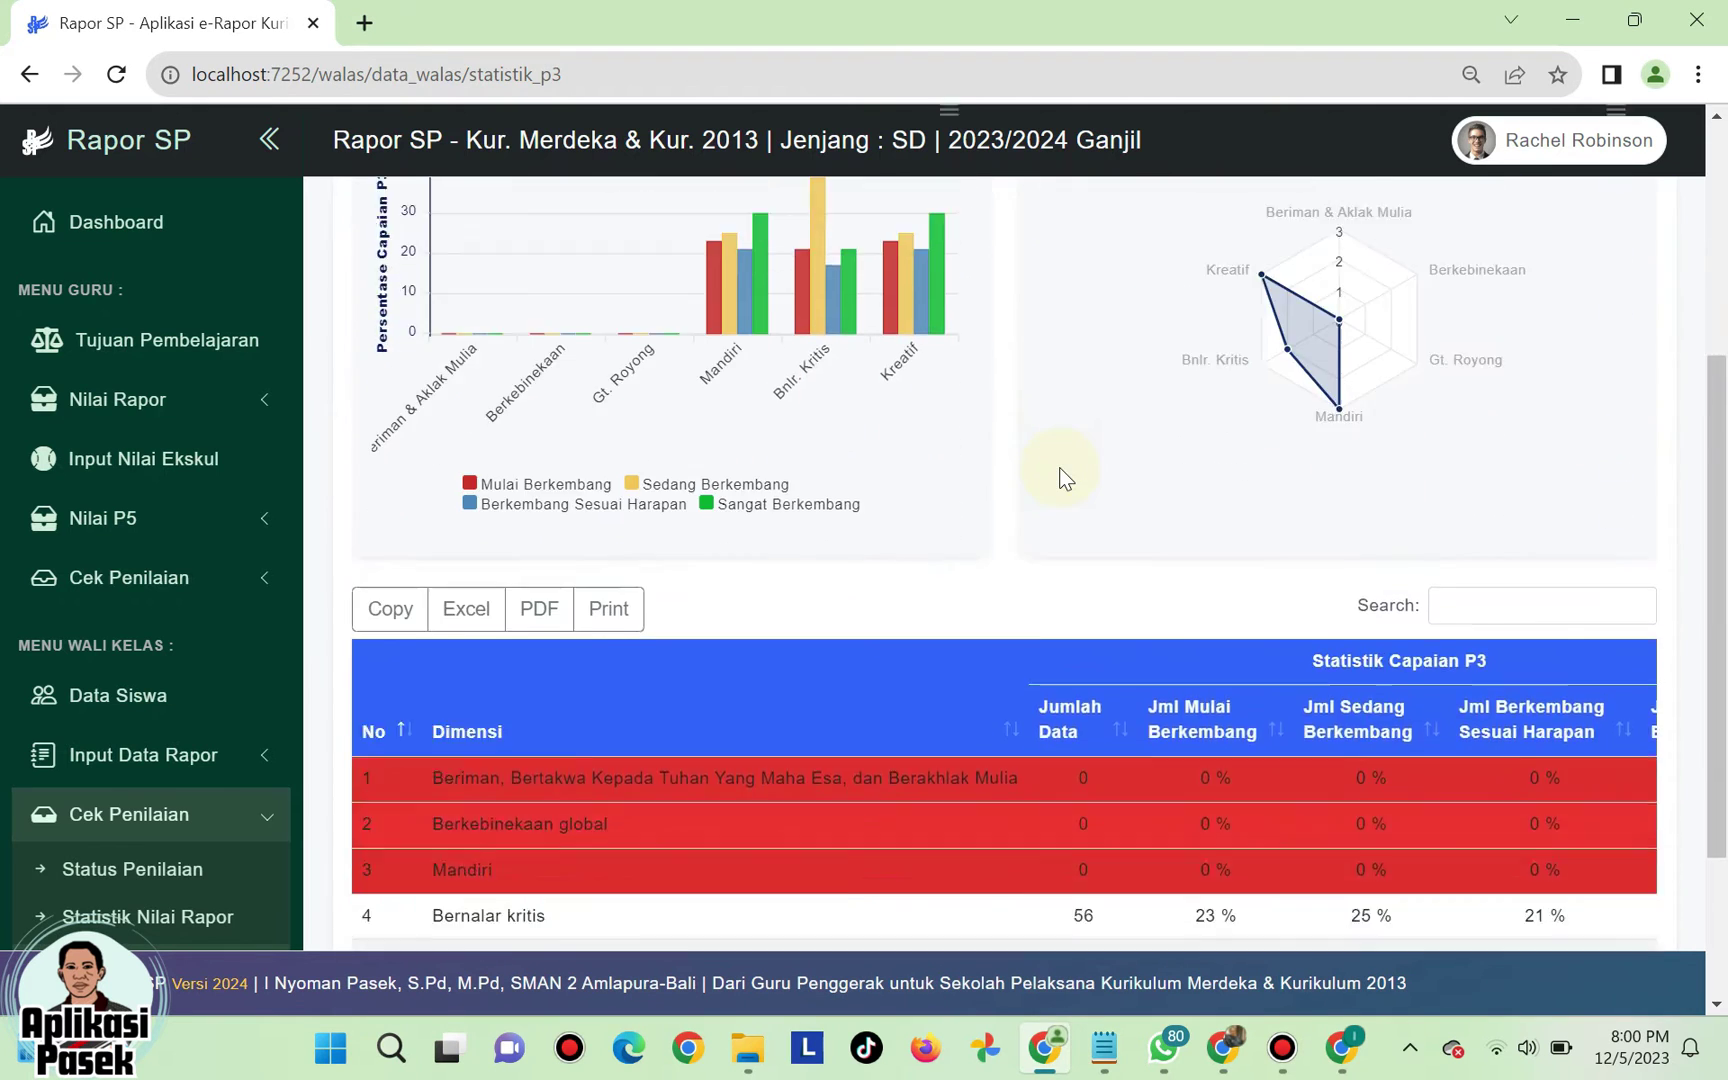
{"action": "scroll", "coordinate": [1065, 478], "scroll_direction": "down", "scroll_amount": 3}
{"action": "scroll", "coordinate": [1062, 481], "scroll_direction": "up", "scroll_amount": 5}
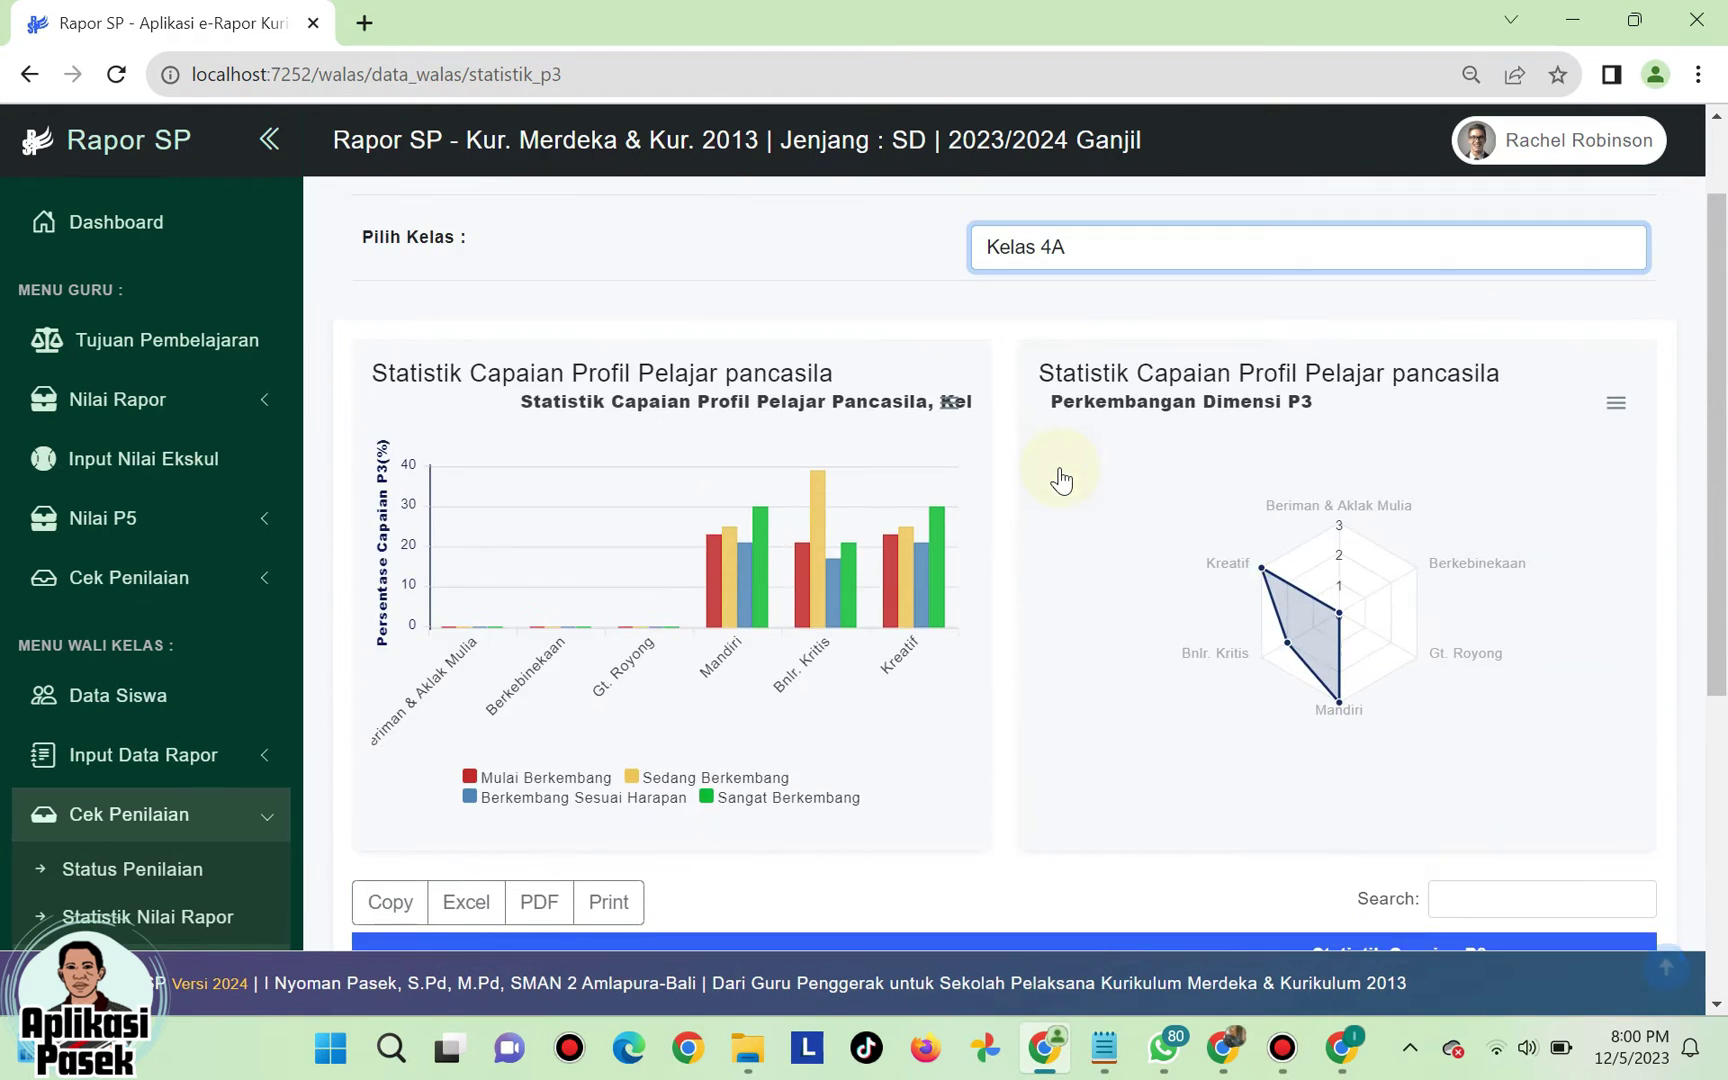
{"action": "scroll", "coordinate": [1065, 478], "scroll_direction": "down", "scroll_amount": 3}
{"action": "scroll", "coordinate": [1065, 478], "scroll_direction": "up", "scroll_amount": 4}
{"action": "scroll", "coordinate": [1062, 478], "scroll_direction": "up", "scroll_amount": 1}
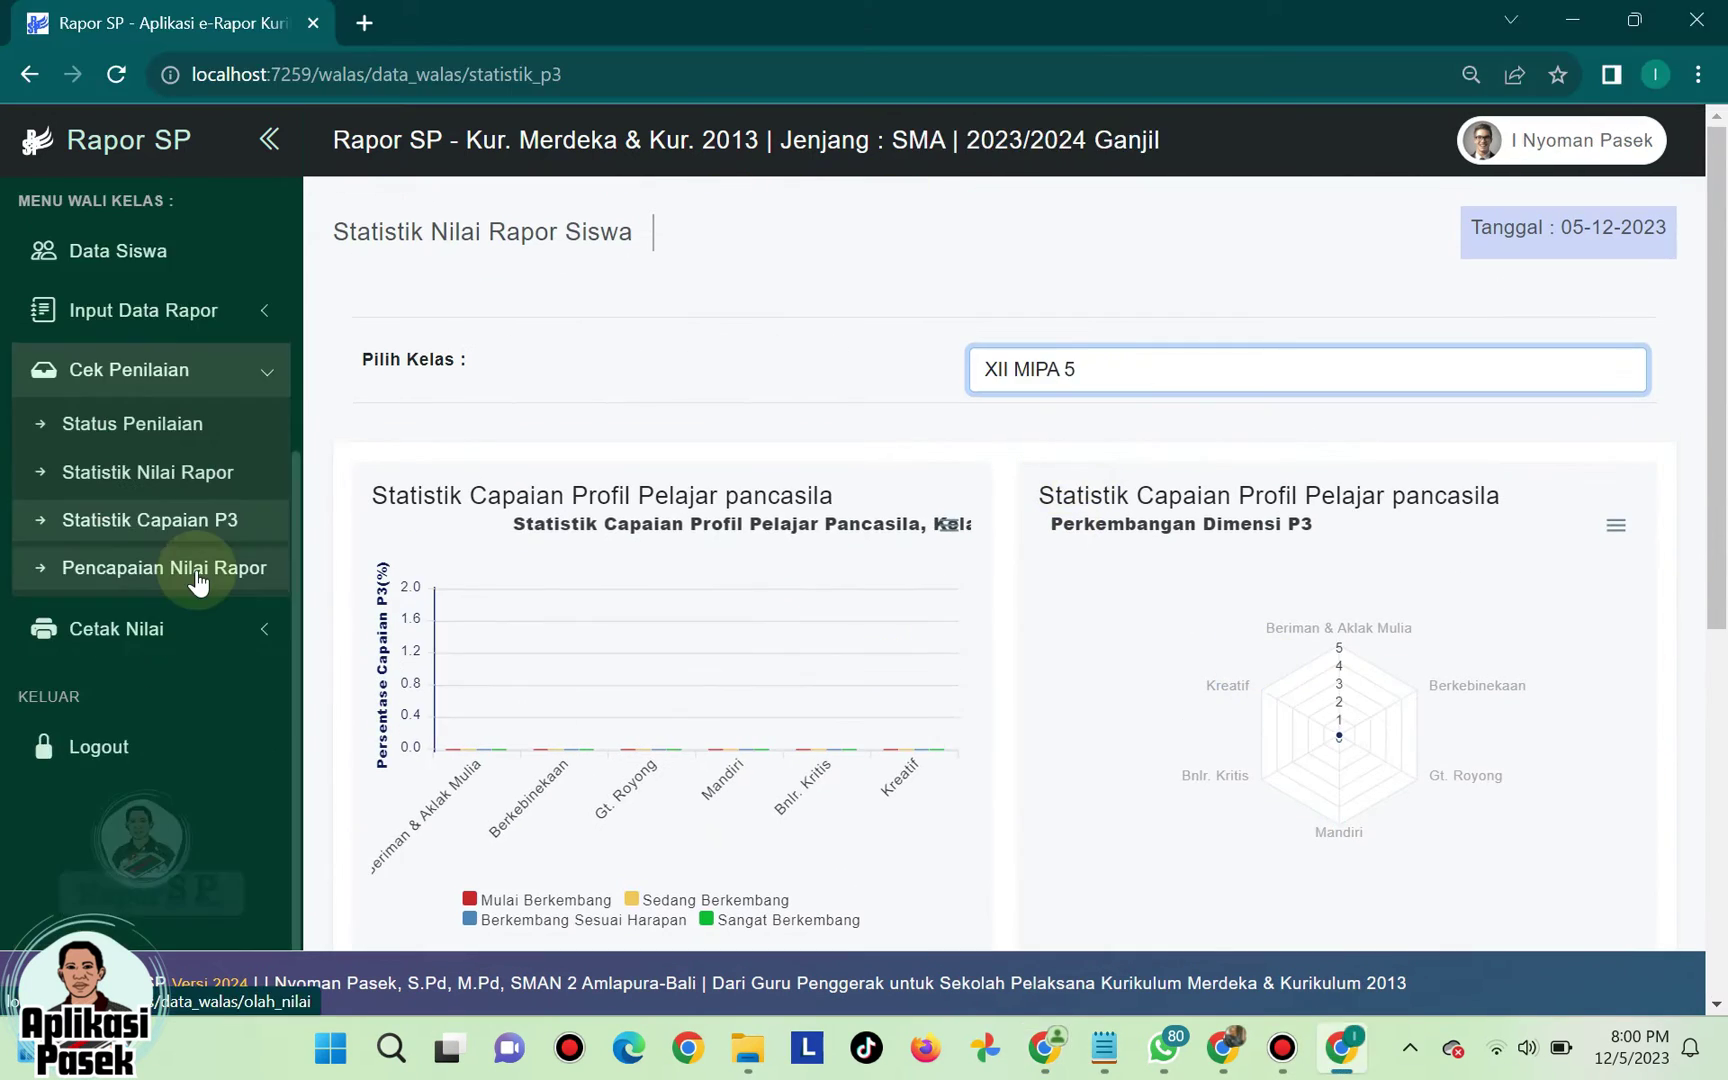
- List XII MIPA 2 students on the Pencapaian Nilai Rapor completion page
{"action": "left_click", "coordinate": [197, 578]}
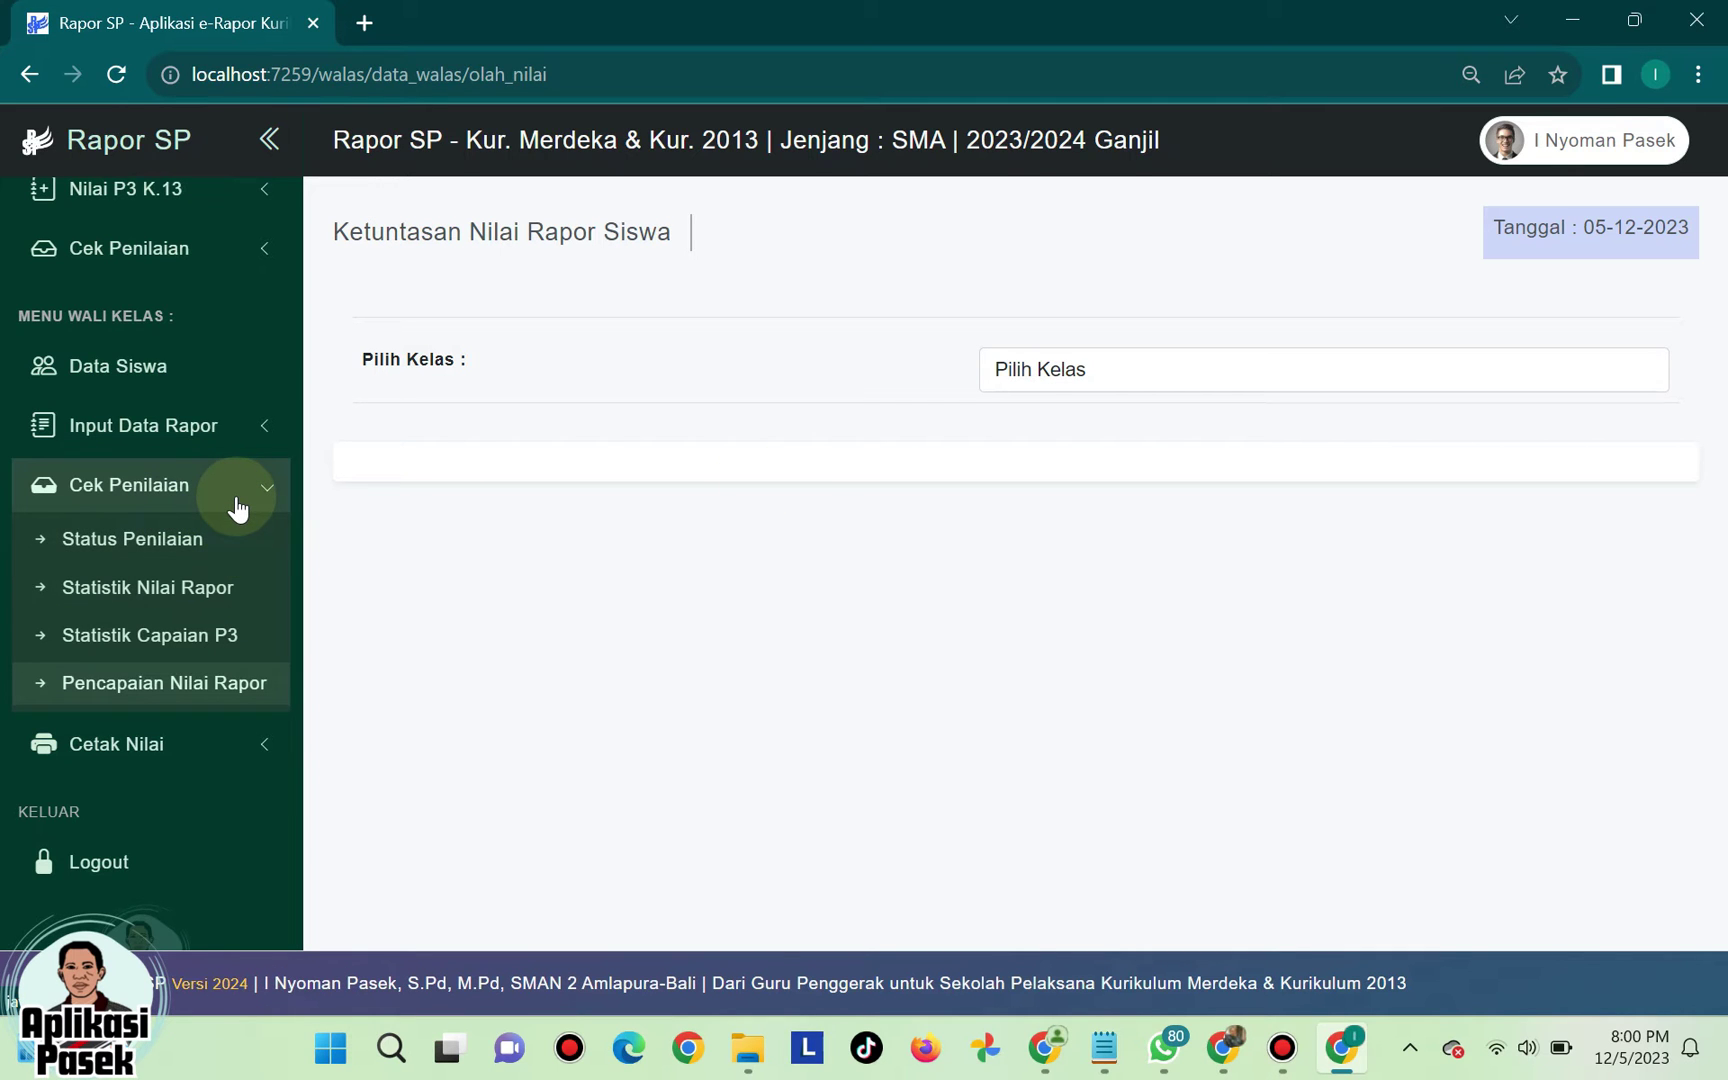
{"action": "left_click", "coordinate": [1127, 368]}
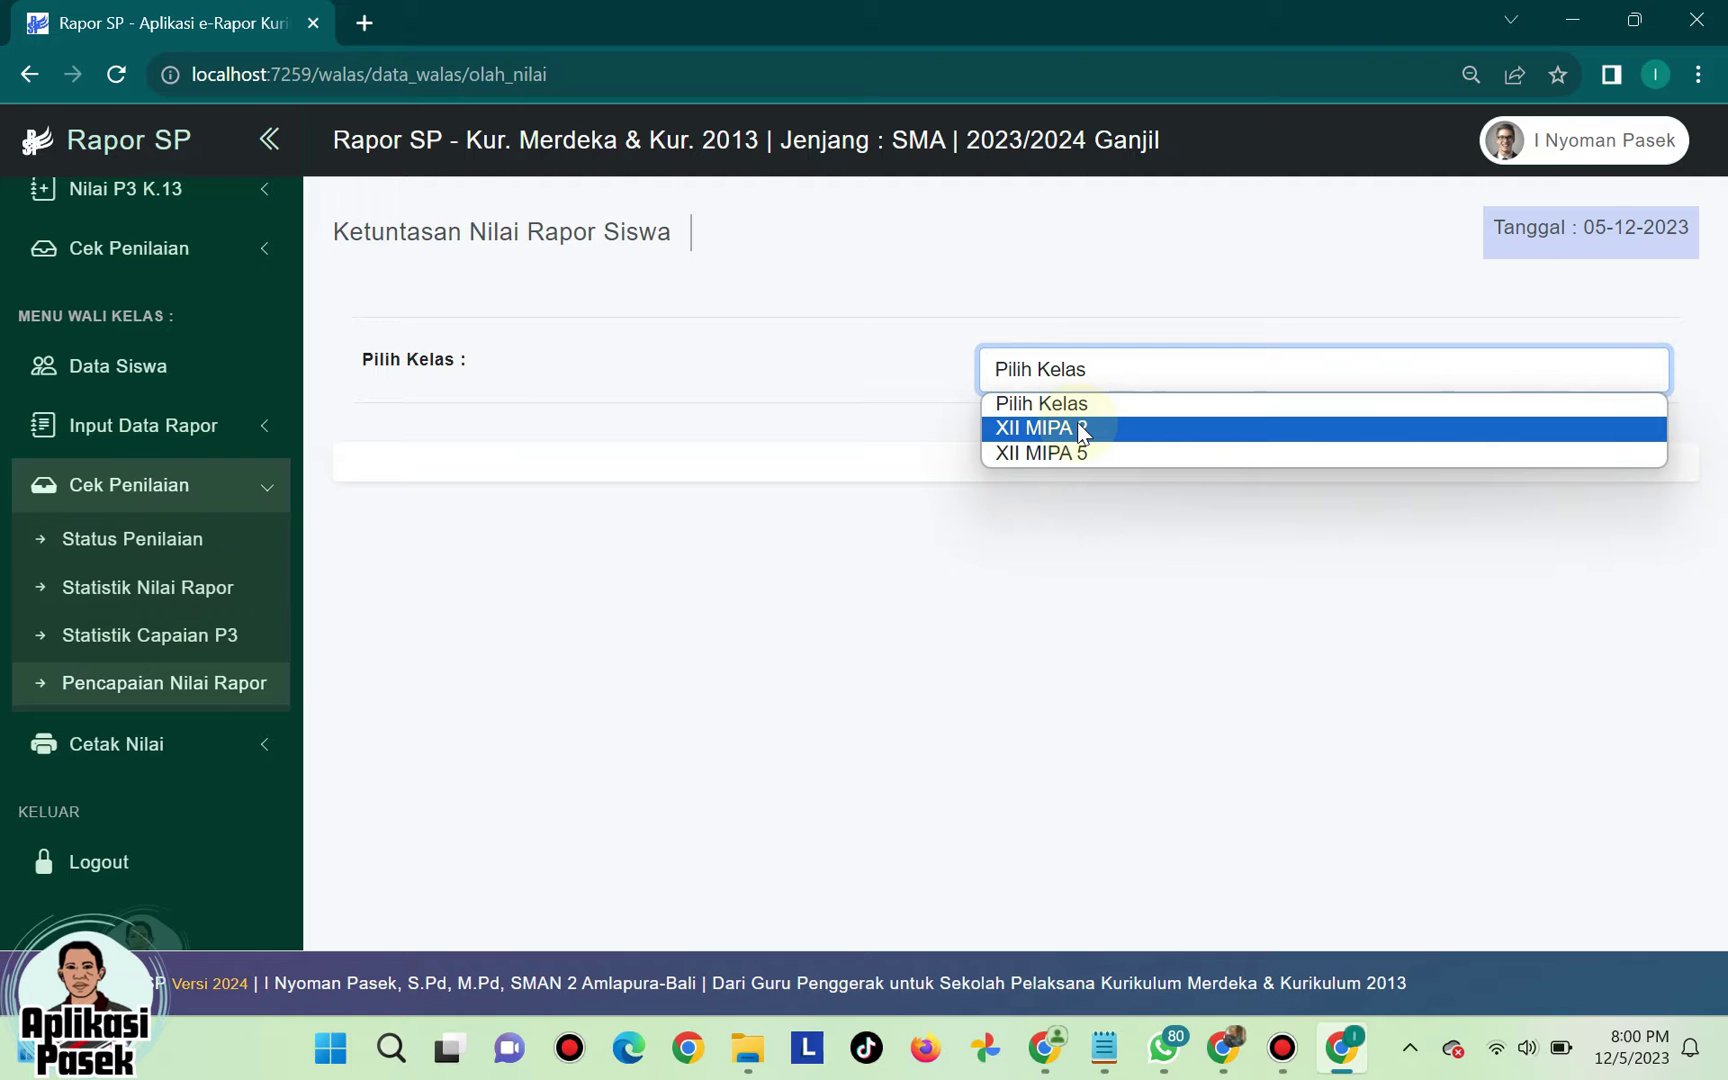
{"action": "left_click", "coordinate": [1077, 427]}
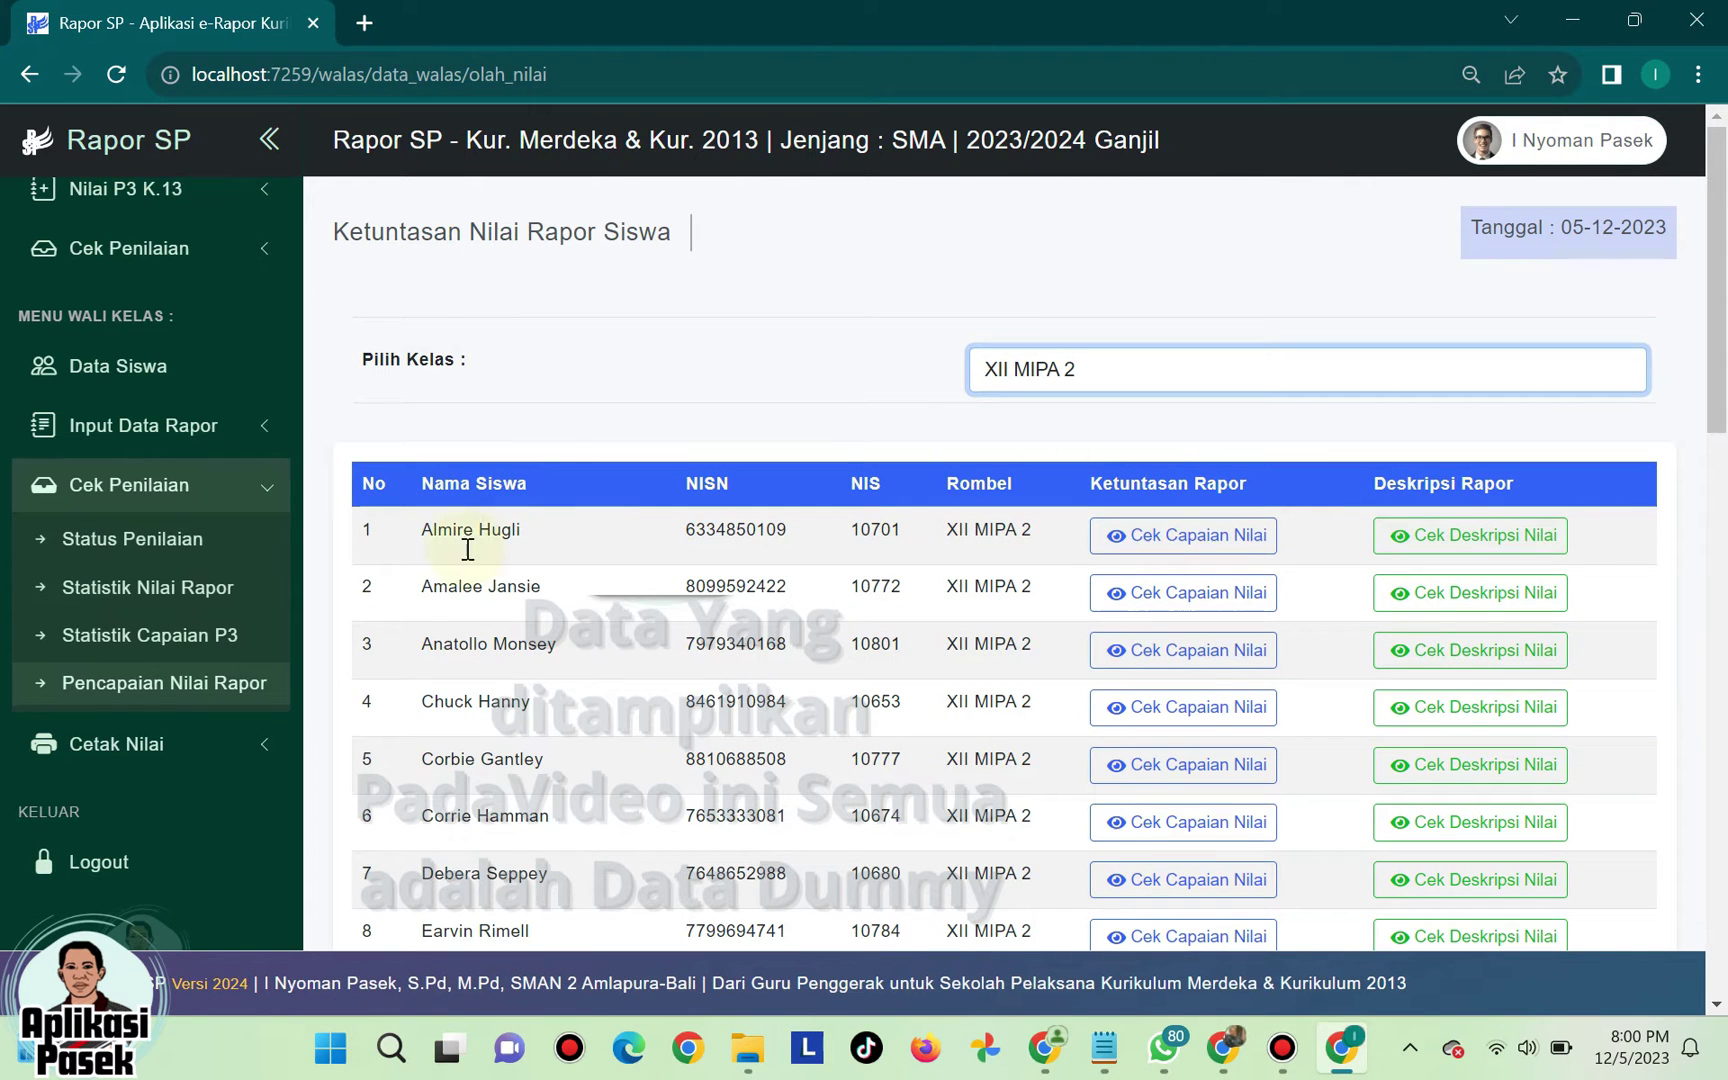
{"action": "scroll", "coordinate": [979, 710], "scroll_direction": "down", "scroll_amount": 2}
{"action": "scroll", "coordinate": [979, 710], "scroll_direction": "up", "scroll_amount": 2}
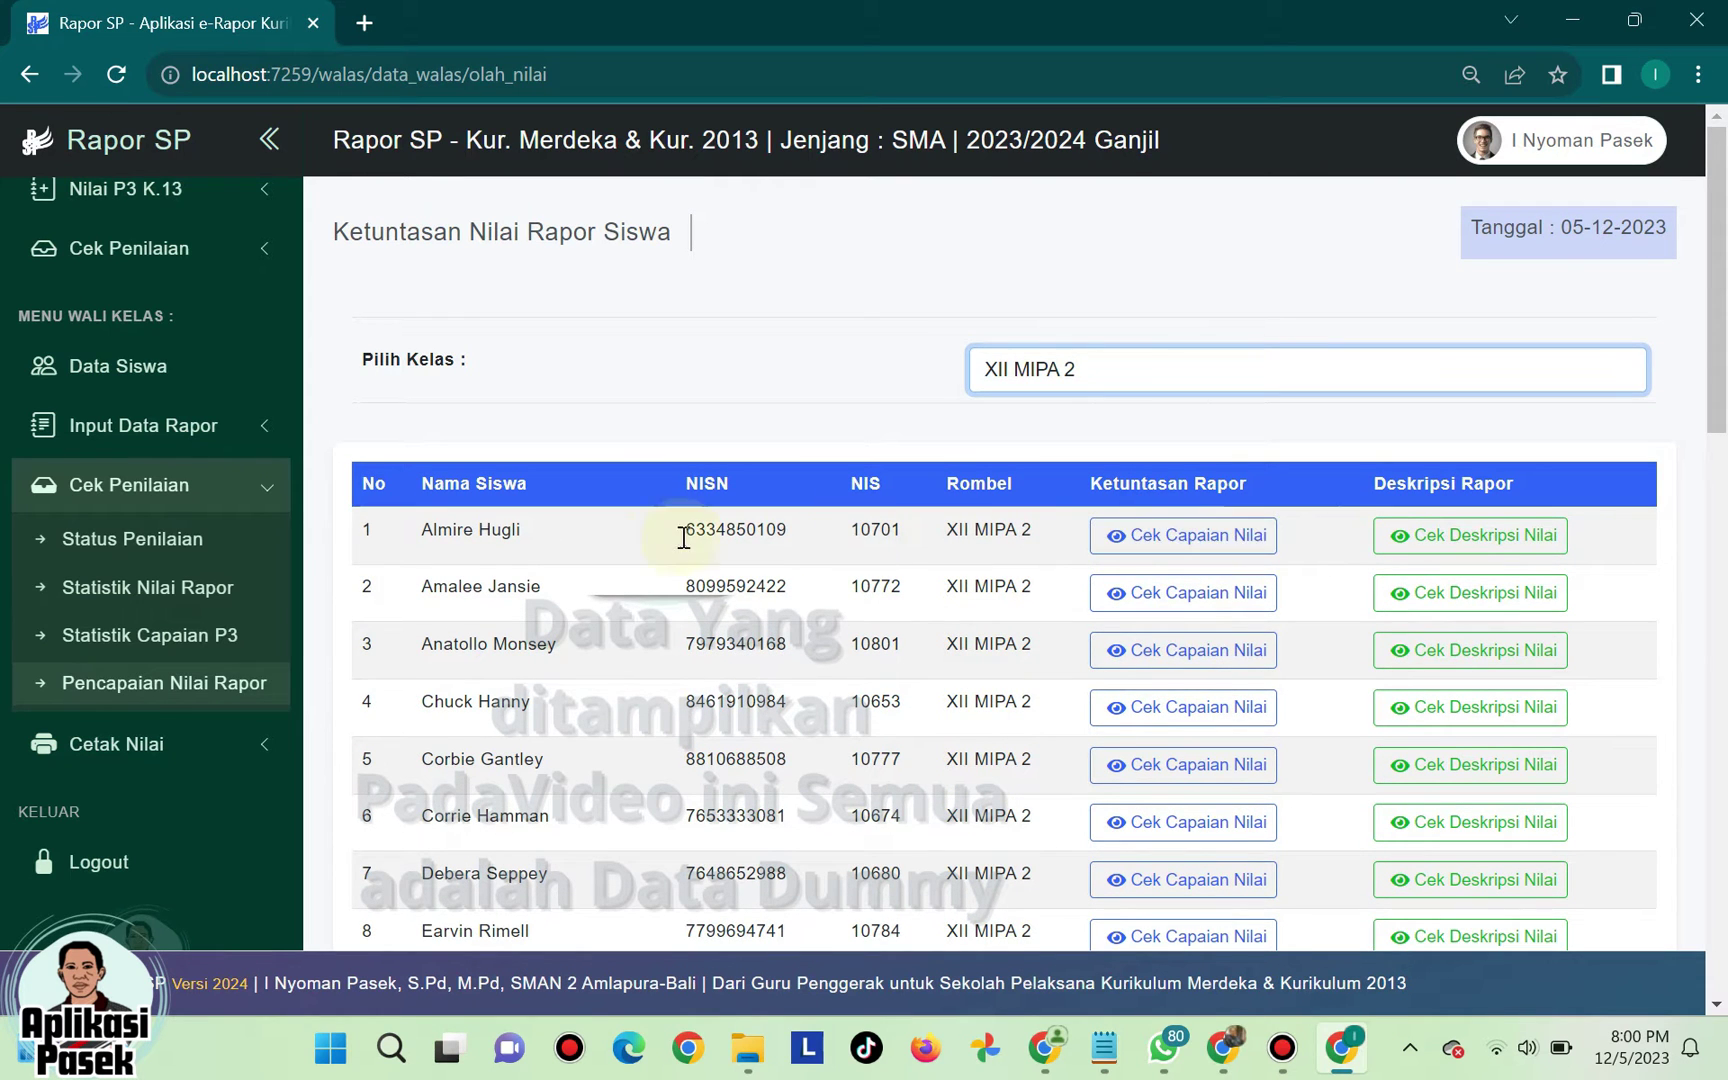
- Open Cek Capaian Nilai for the first student in the list
{"action": "left_click", "coordinate": [1200, 545]}
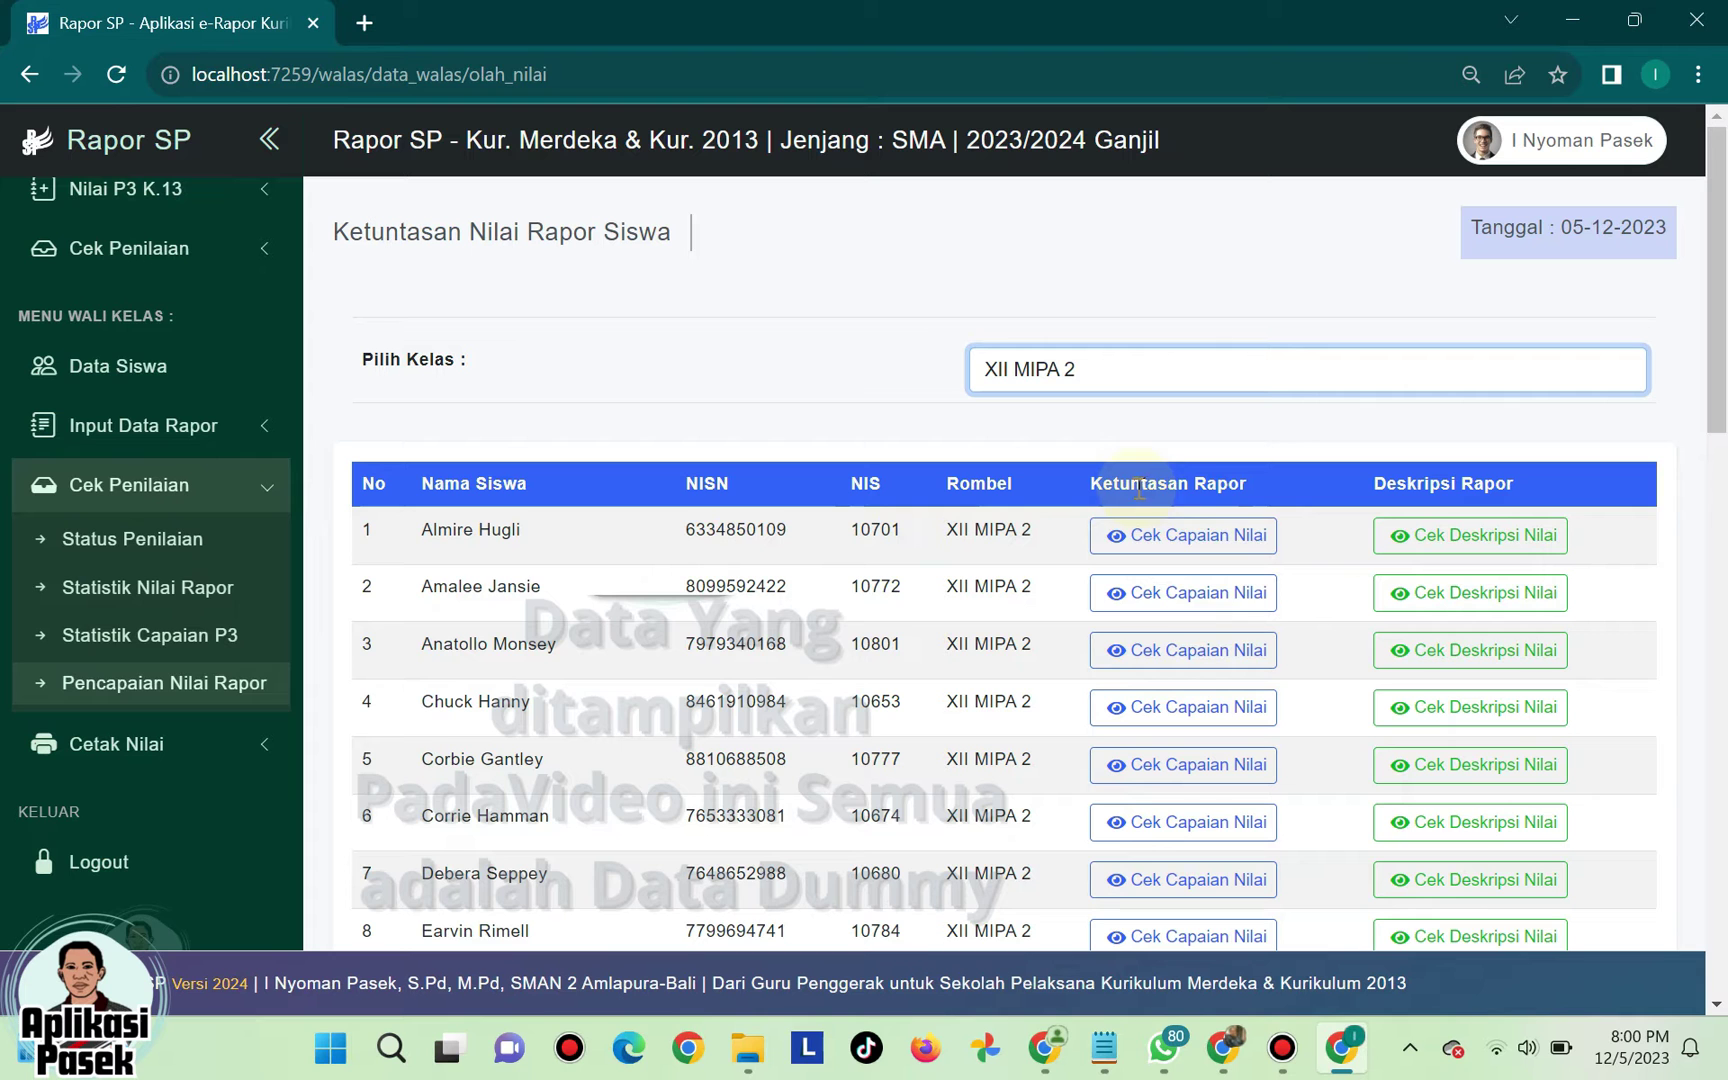
{"action": "left_click", "coordinate": [1172, 600]}
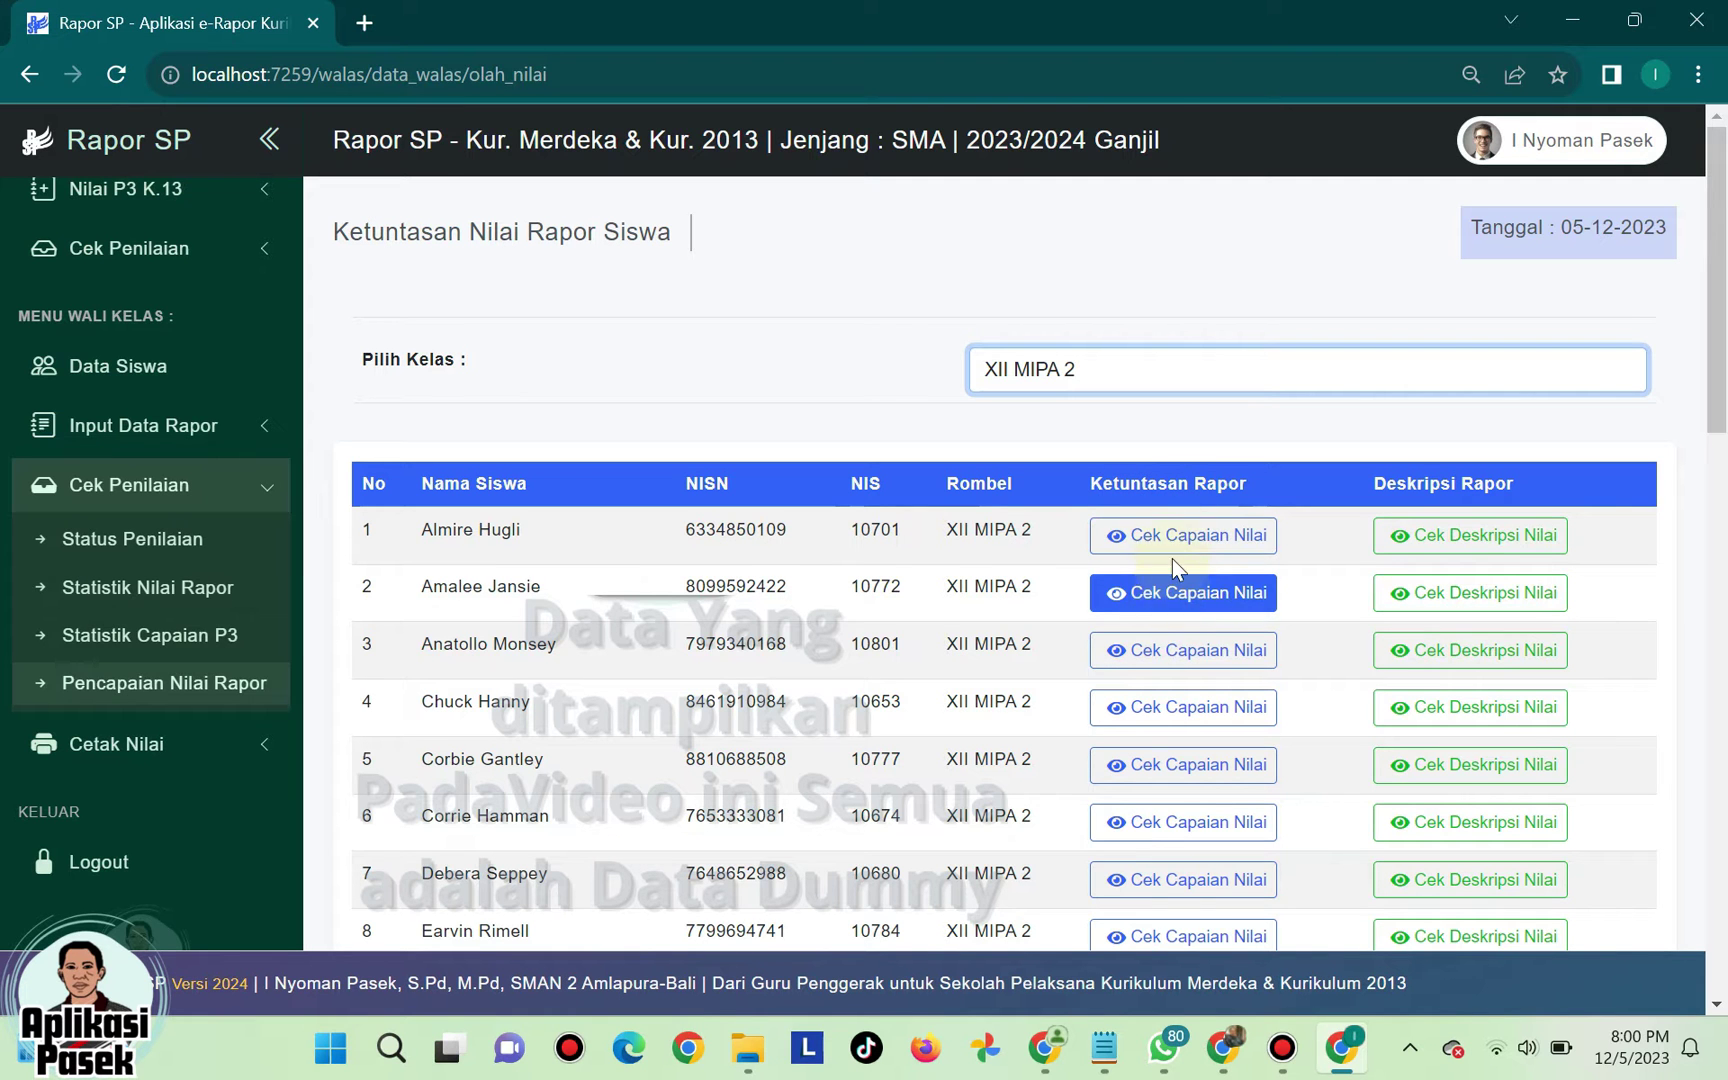
{"action": "left_click", "coordinate": [1179, 548]}
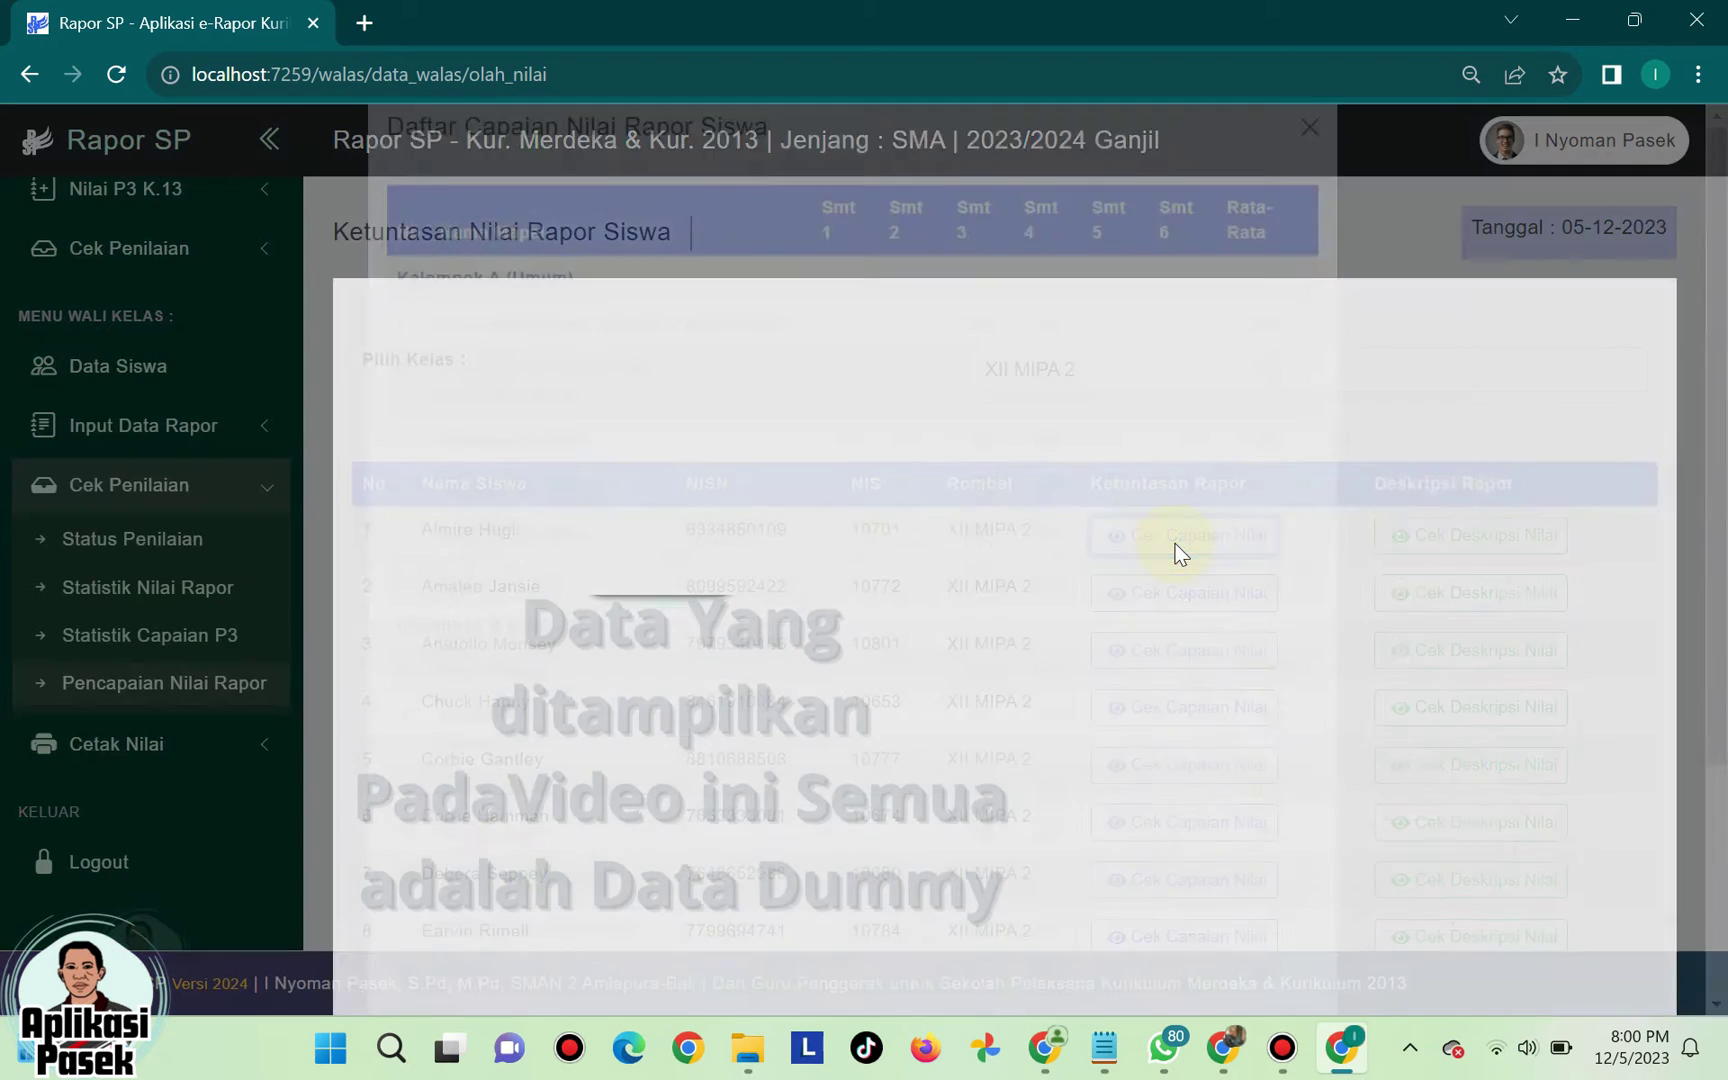
- Scroll through the first student's per-semester grades, then close the list
{"action": "scroll", "coordinate": [736, 450], "scroll_direction": "down", "scroll_amount": 2}
{"action": "scroll", "coordinate": [736, 450], "scroll_direction": "up", "scroll_amount": 2}
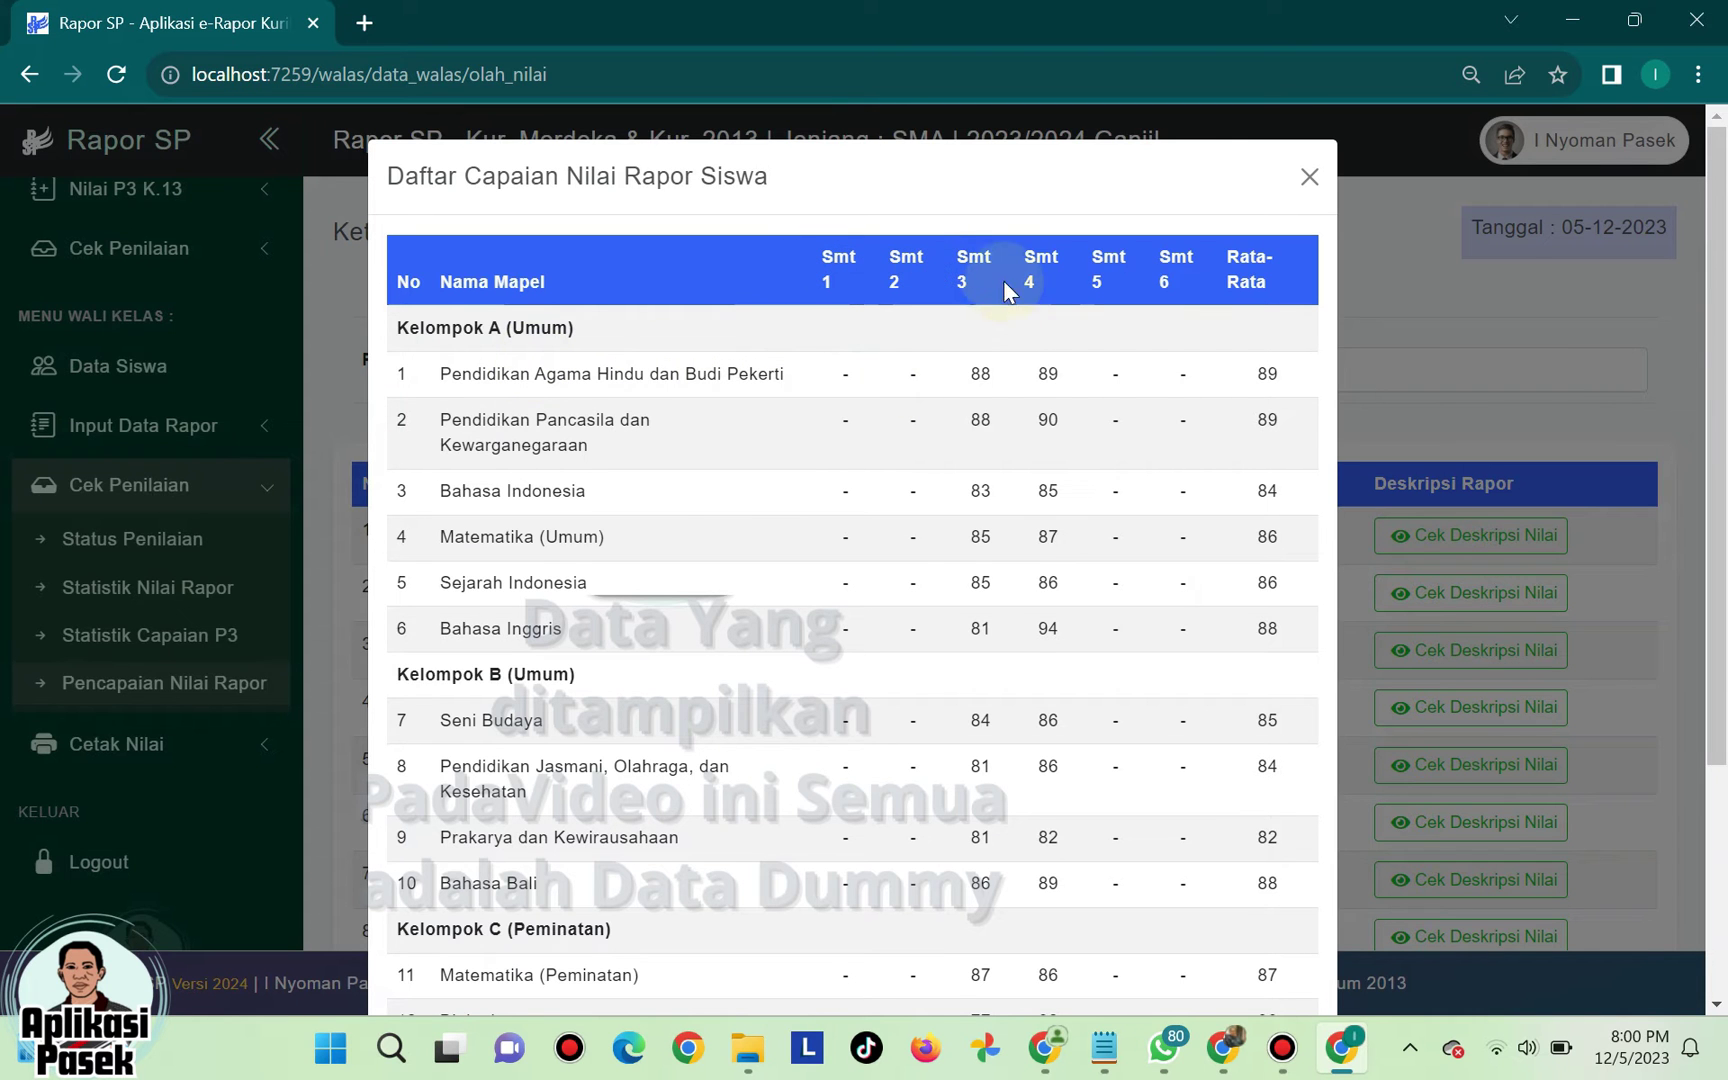
{"action": "scroll", "coordinate": [1014, 505], "scroll_direction": "down", "scroll_amount": 3}
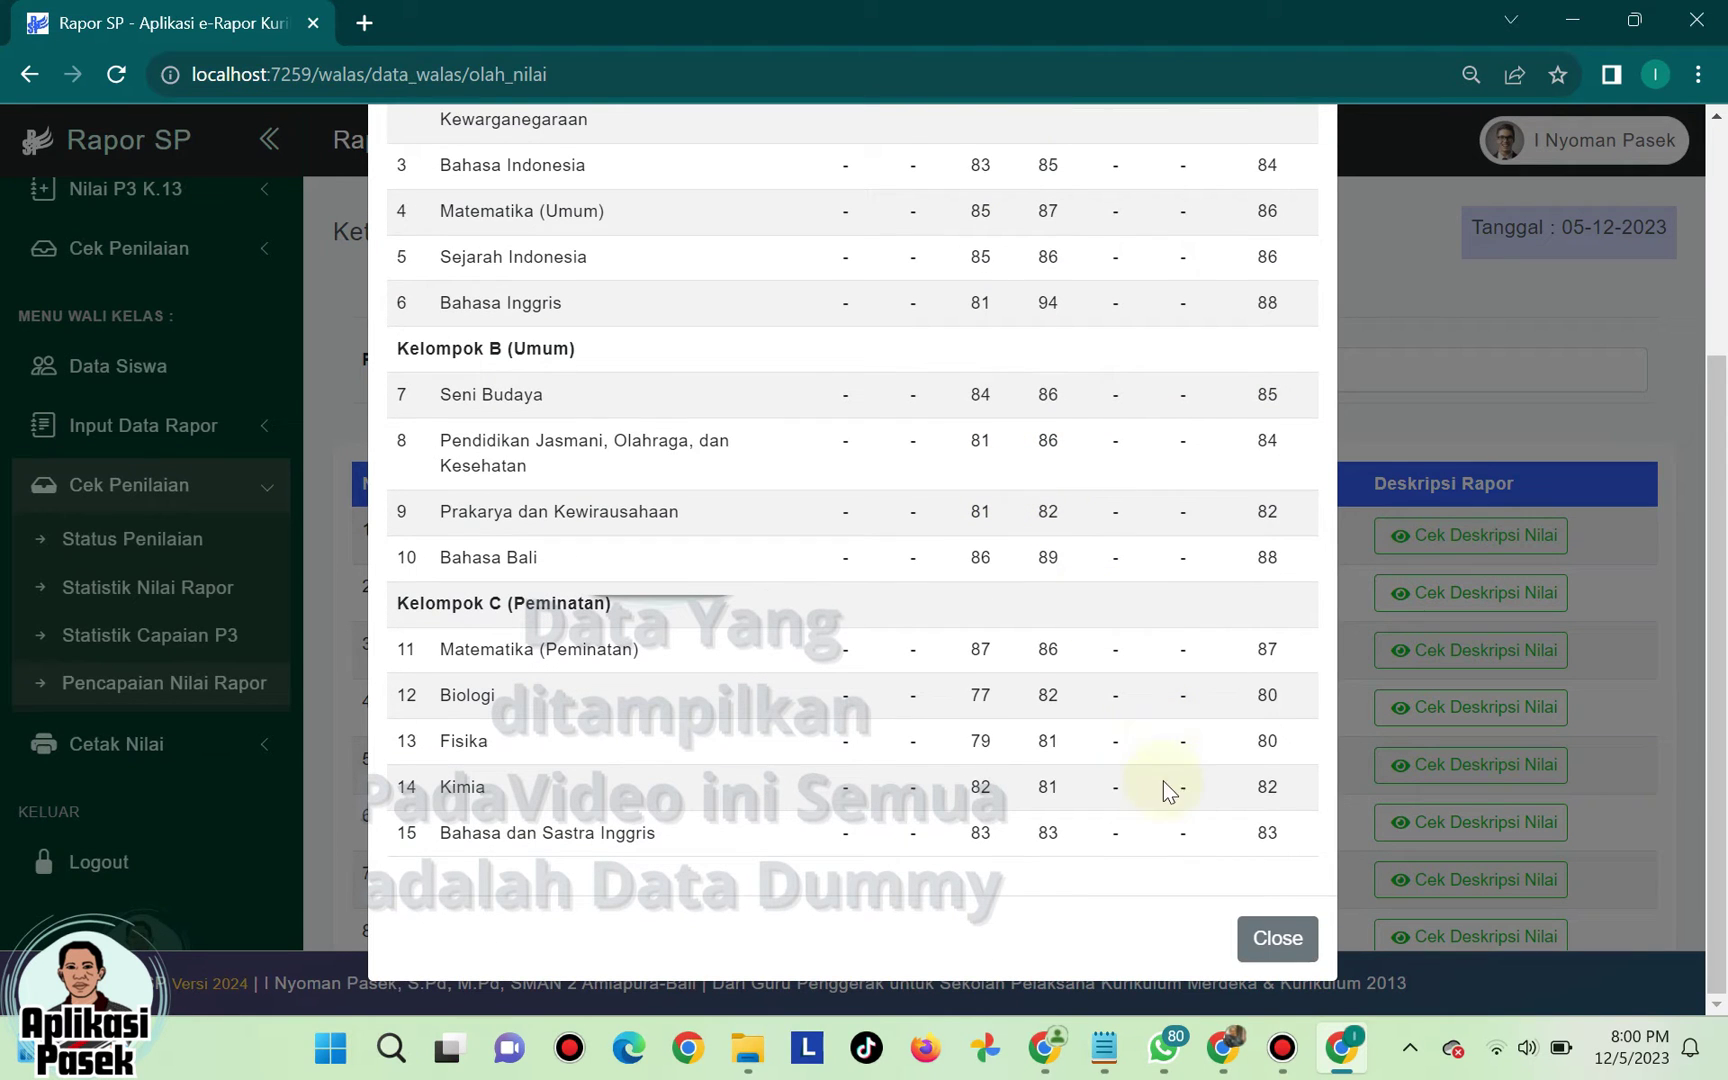
{"action": "left_click", "coordinate": [1279, 940]}
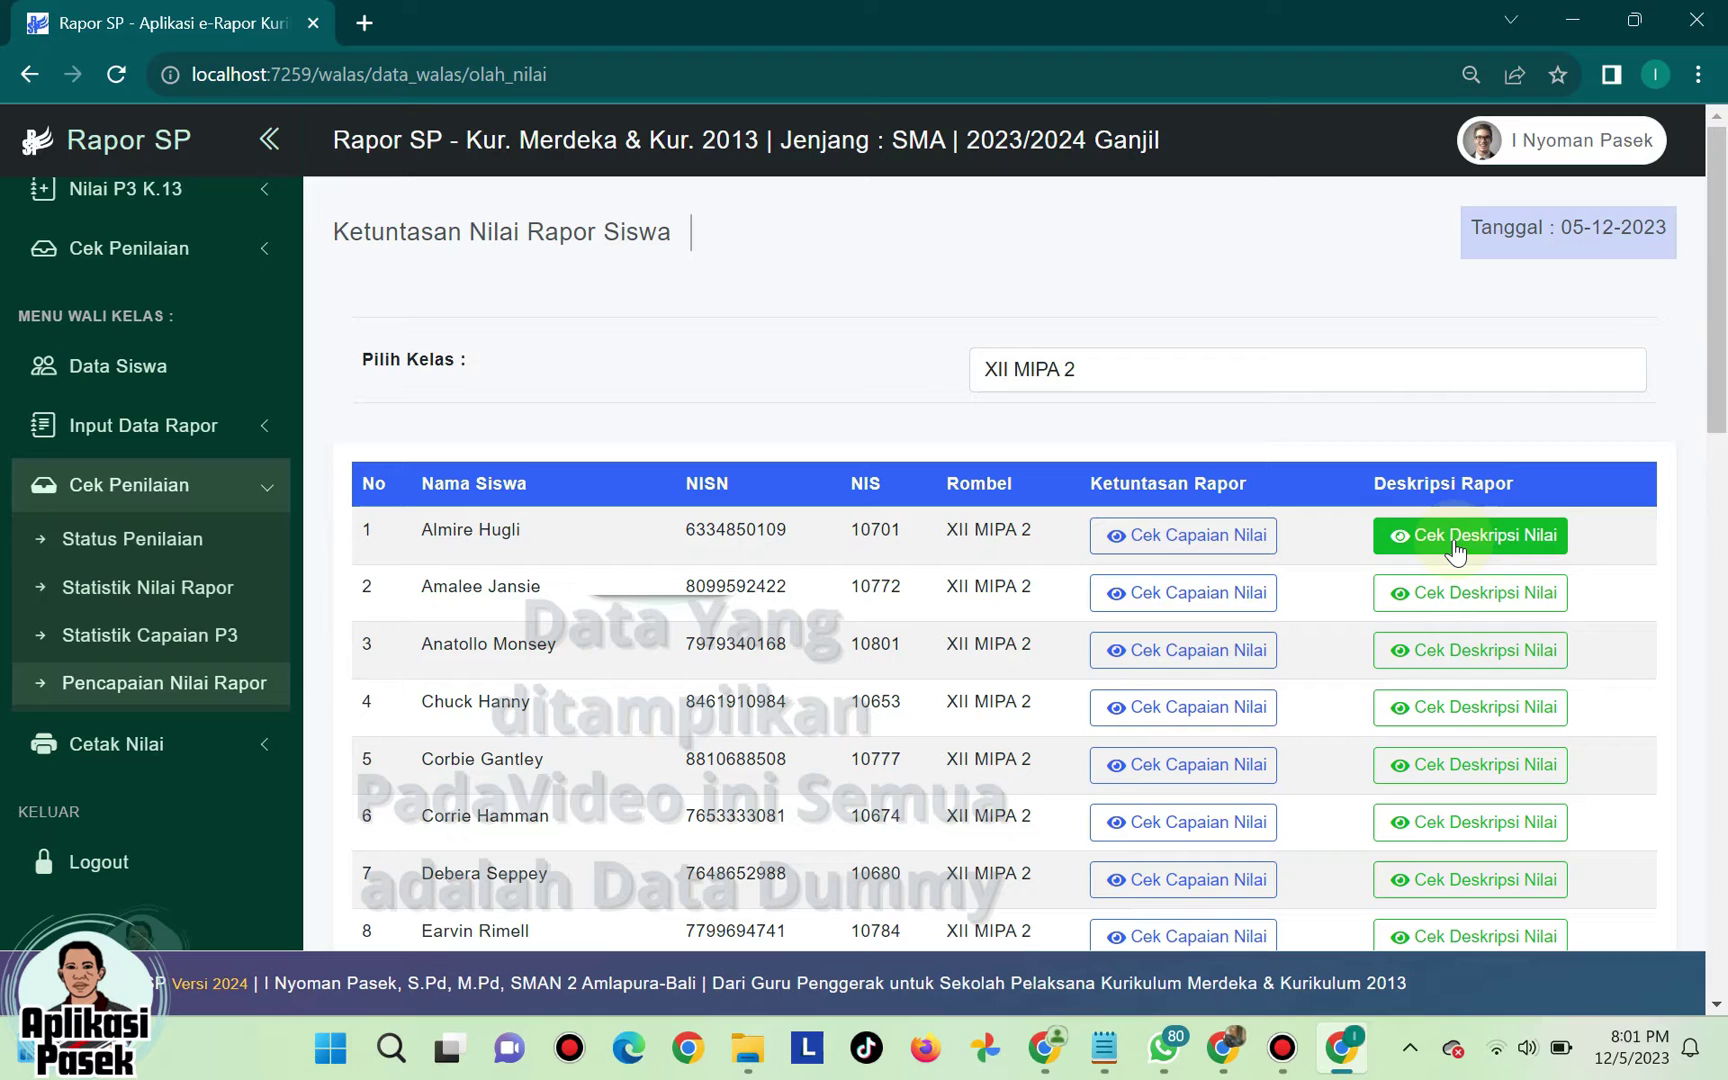
- Review the first student's competency descriptions via Cek Deskripsi Nilai, then close them
{"action": "left_click", "coordinate": [1484, 540]}
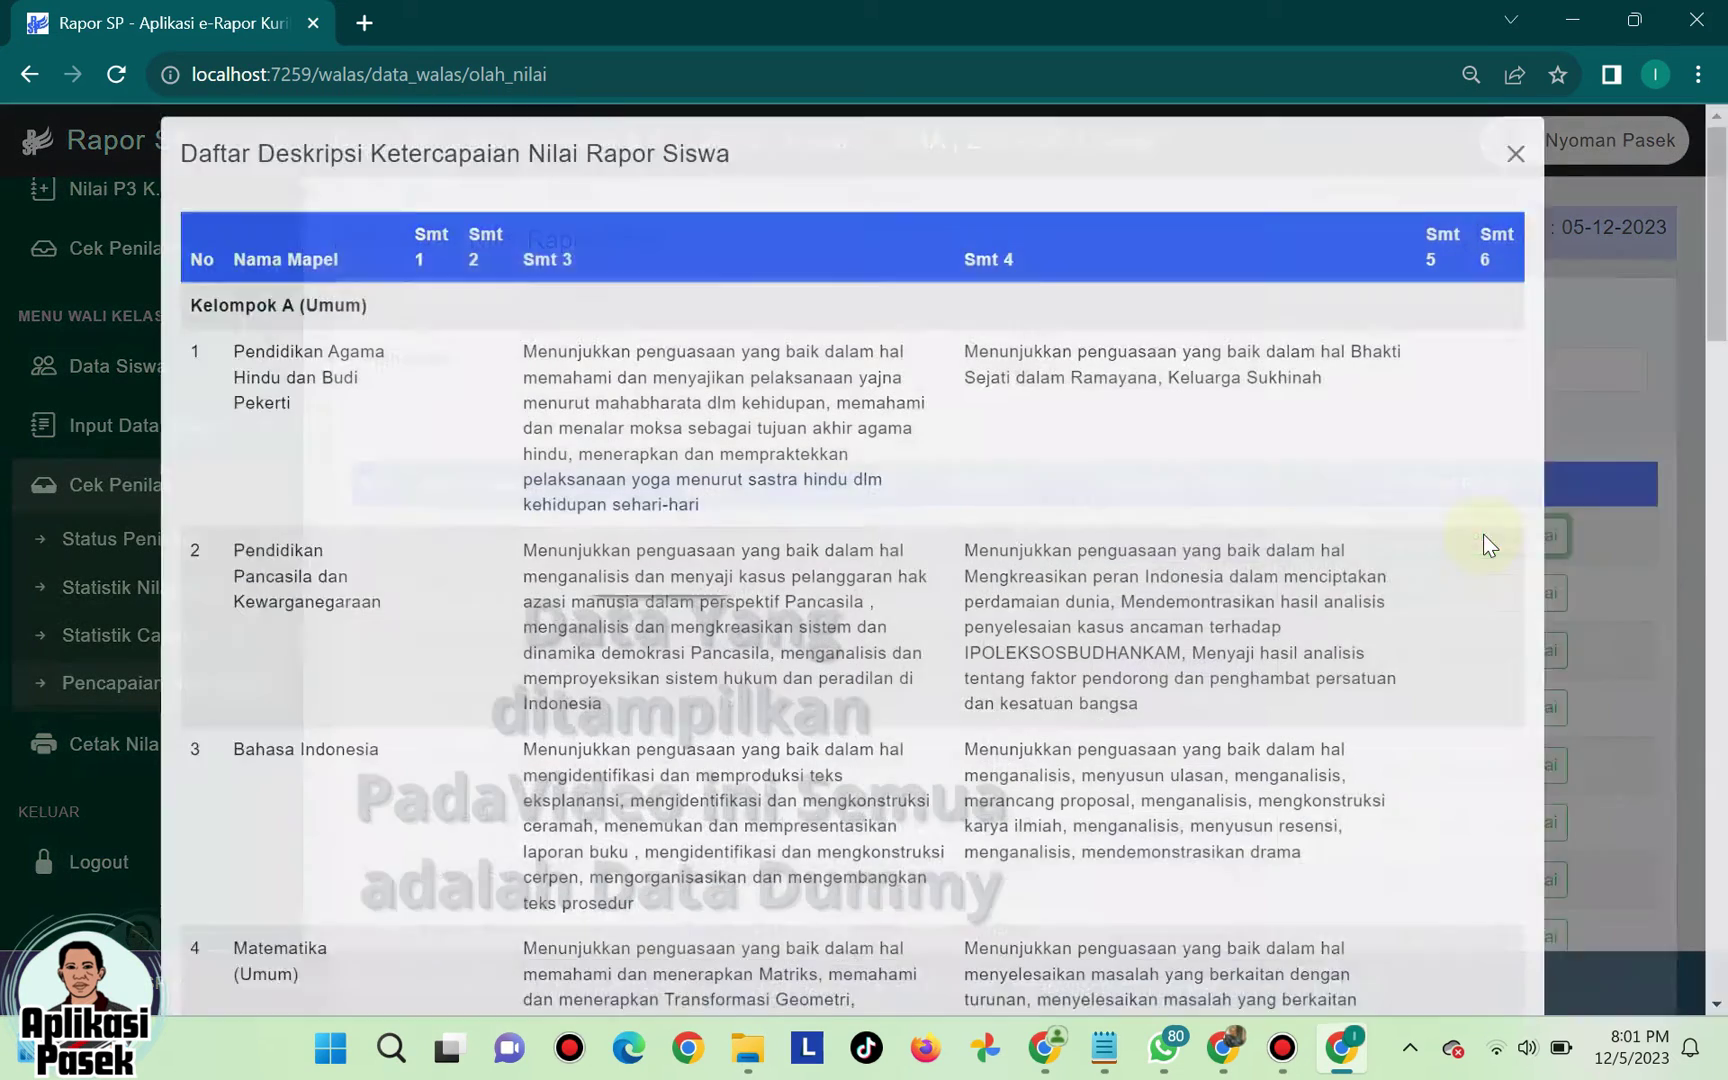
{"action": "scroll", "coordinate": [394, 410], "scroll_direction": "down", "scroll_amount": 3}
{"action": "scroll", "coordinate": [394, 410], "scroll_direction": "up", "scroll_amount": 3}
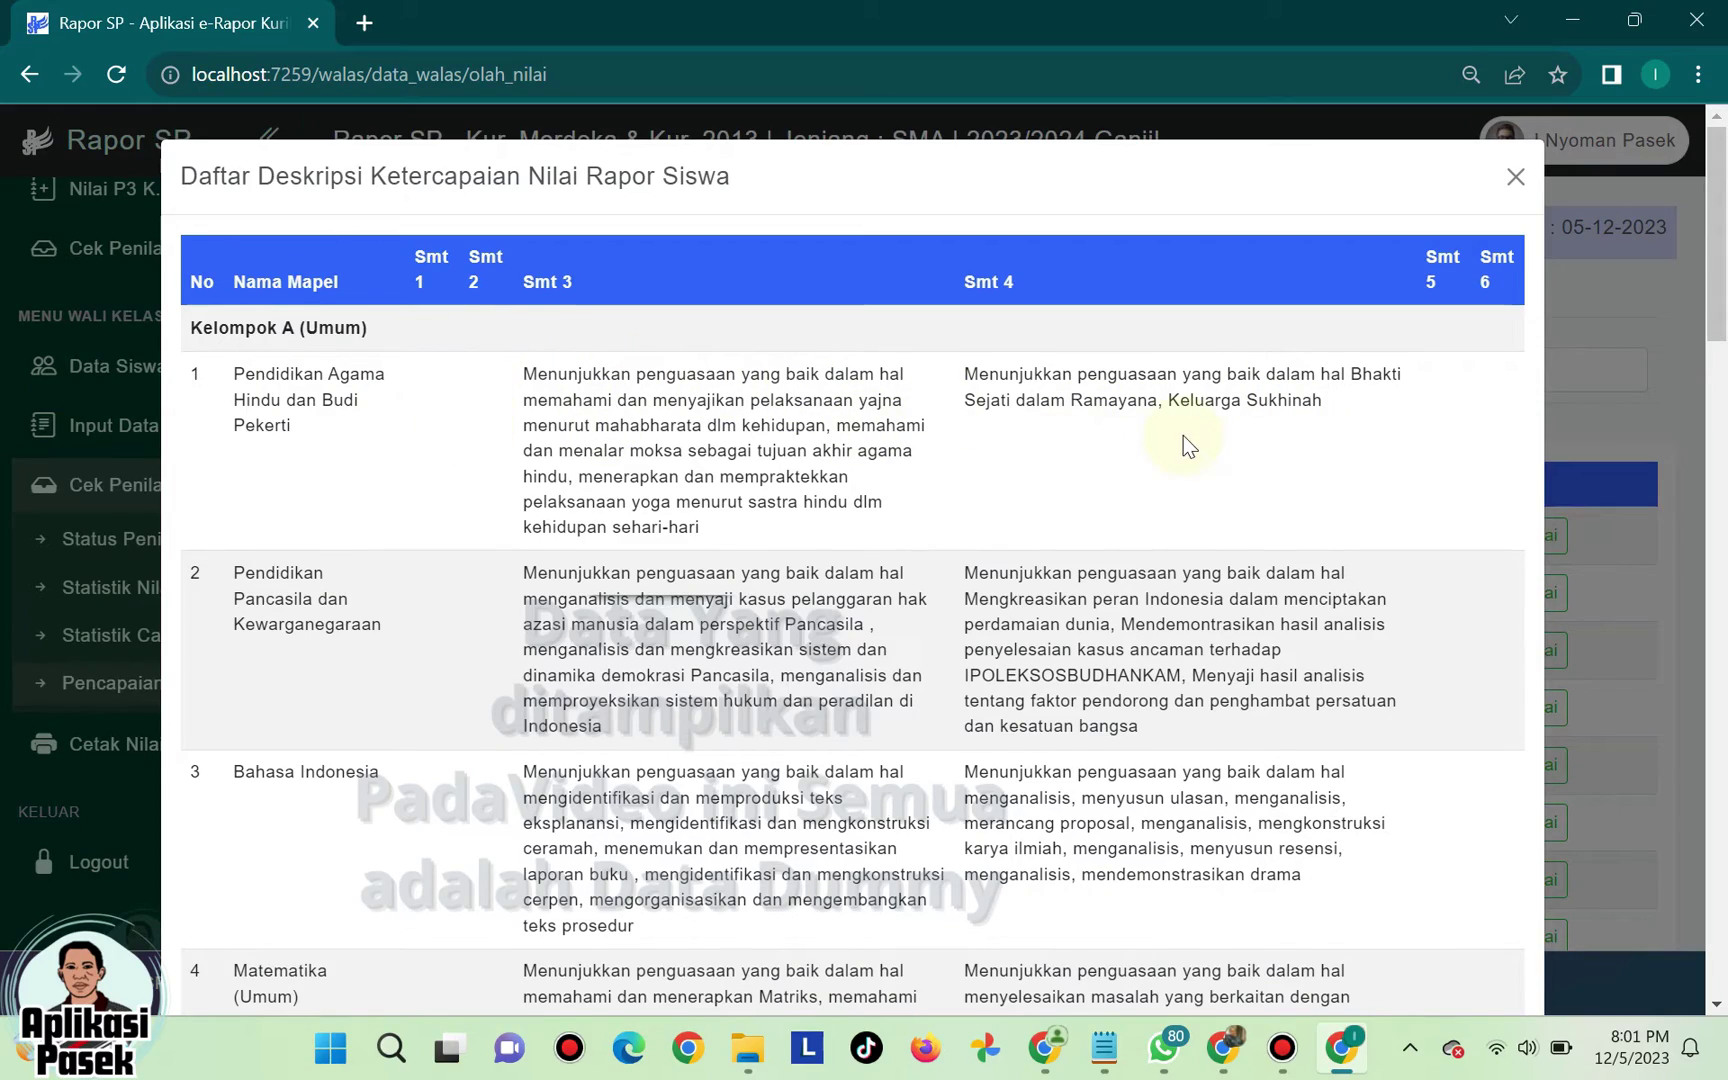
{"action": "scroll", "coordinate": [1183, 435], "scroll_direction": "down", "scroll_amount": 5}
{"action": "scroll", "coordinate": [990, 452], "scroll_direction": "down", "scroll_amount": 20}
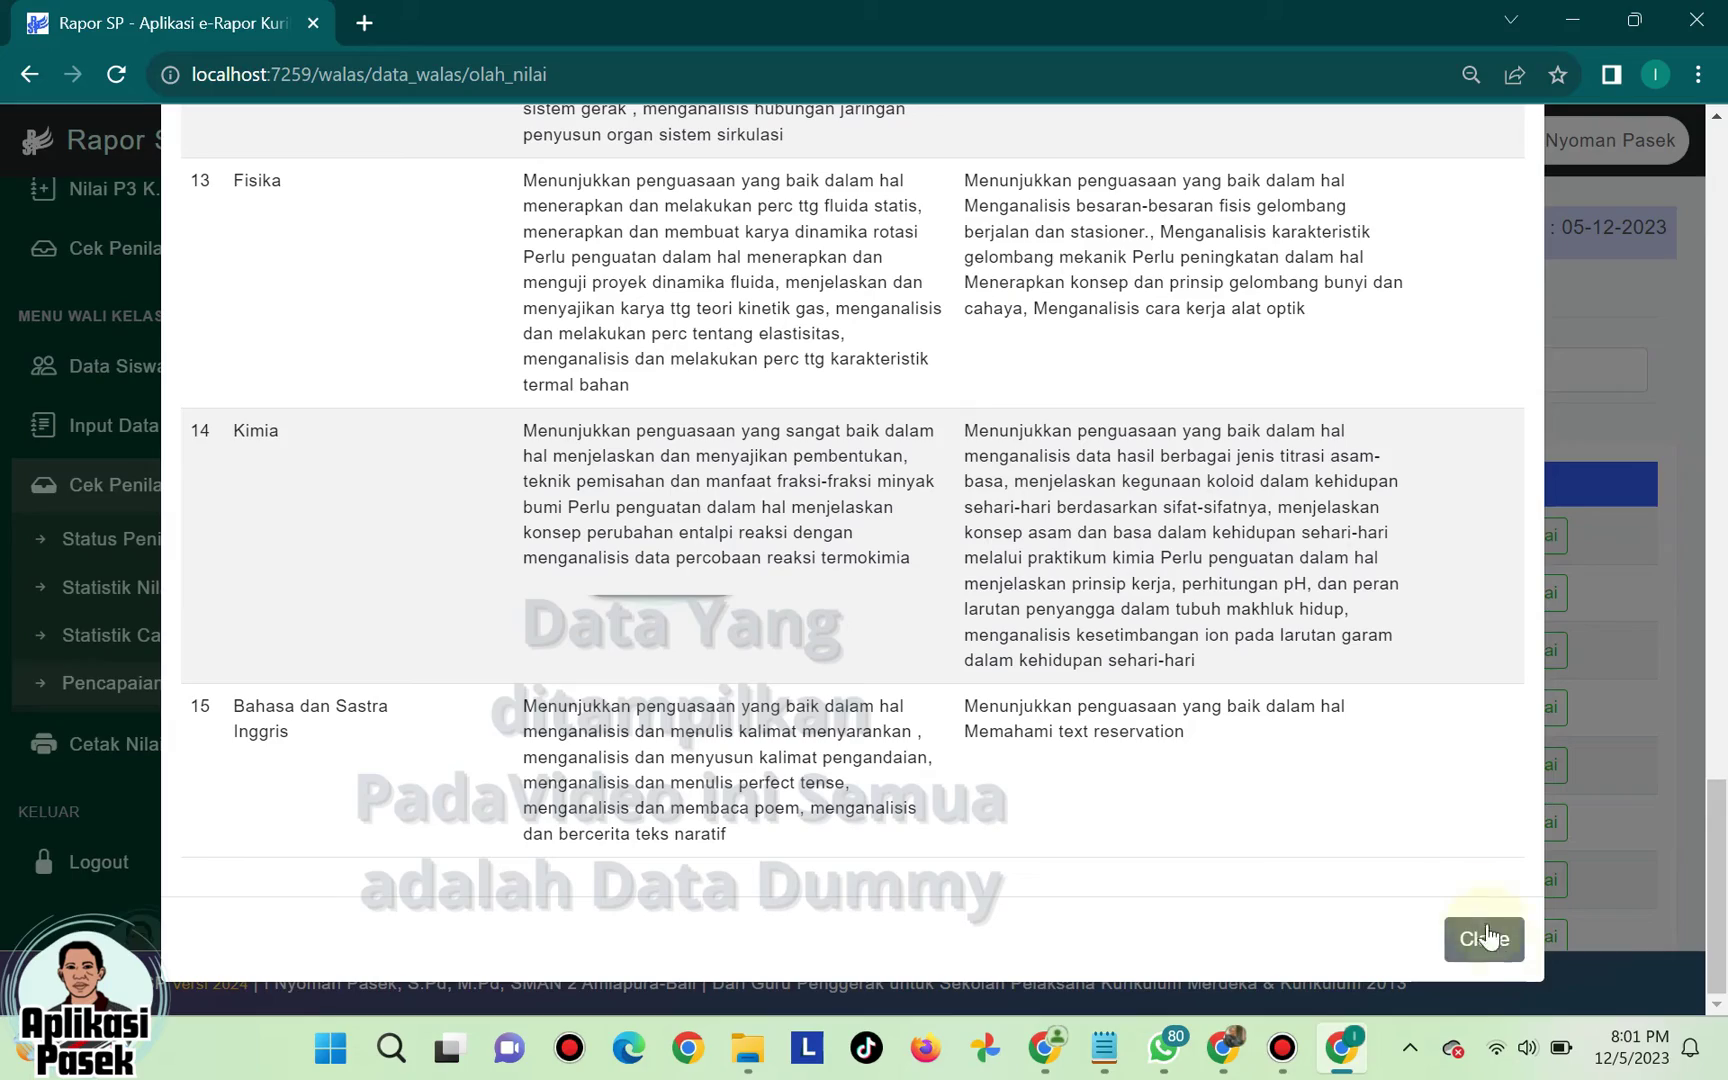
{"action": "left_click", "coordinate": [1487, 937]}
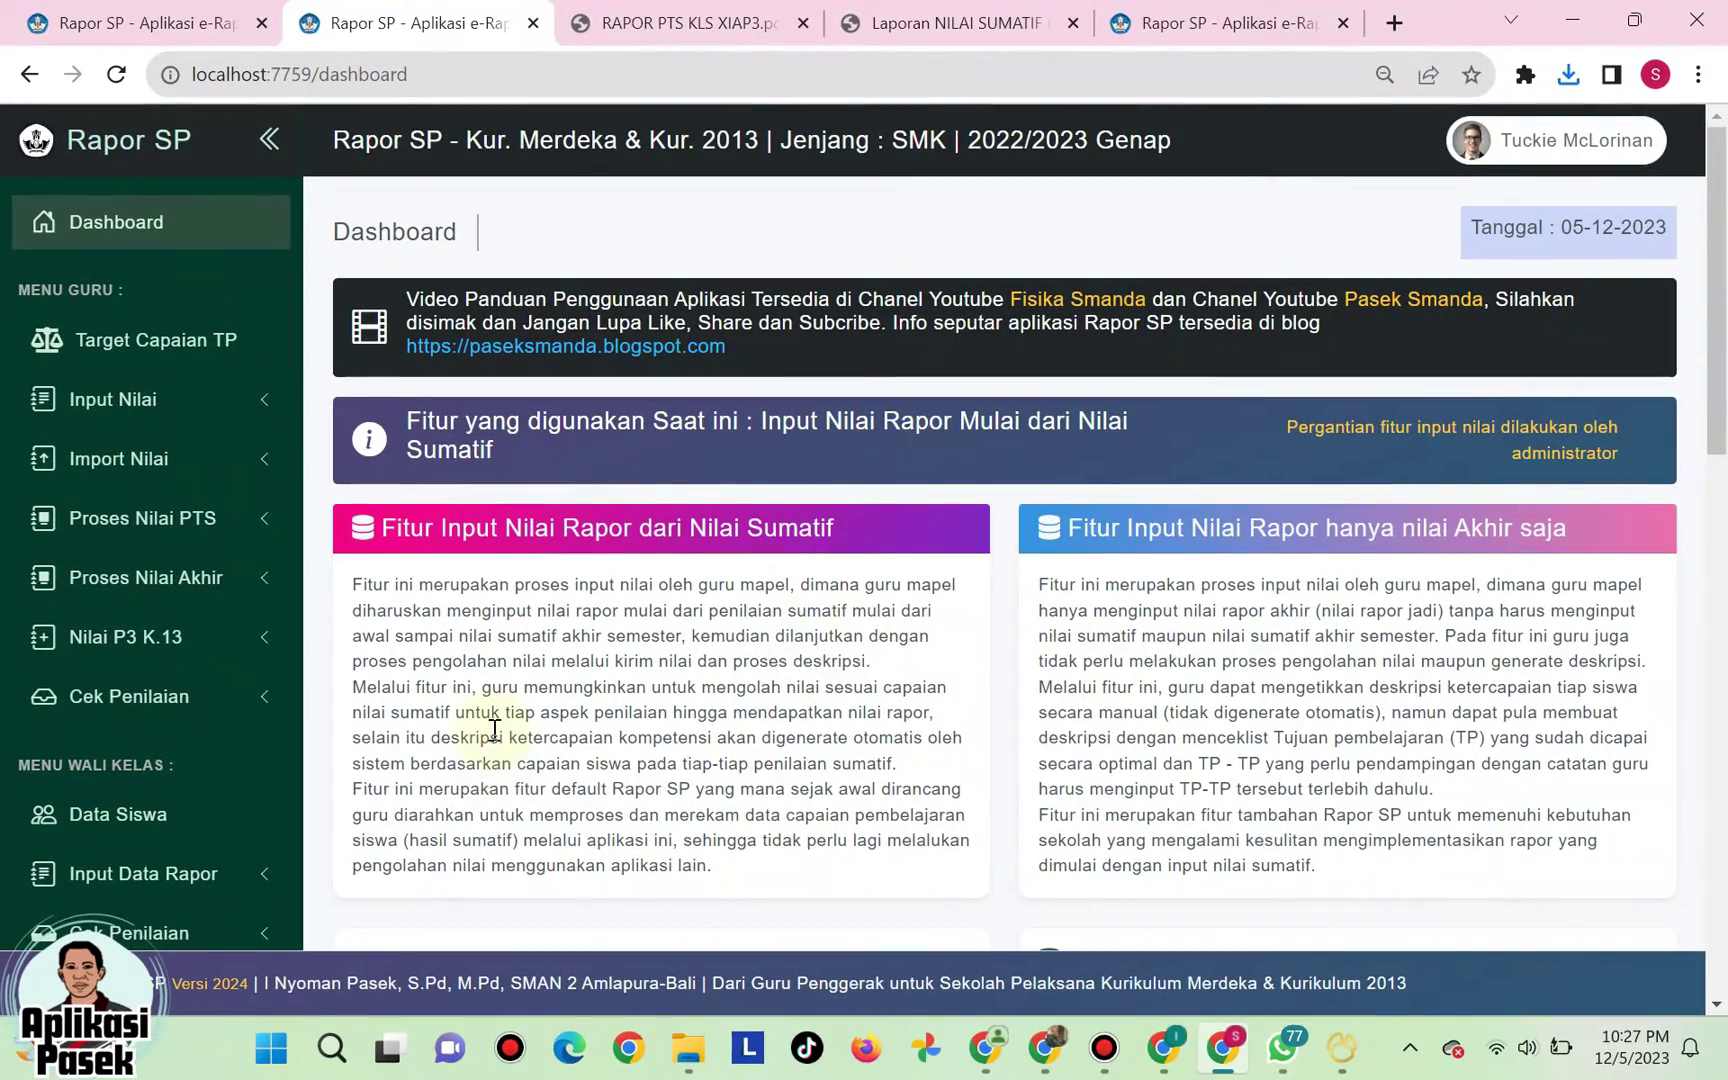
- Open the Cetak Leger page from the Cetak Nilai menu
{"action": "scroll", "coordinate": [316, 734], "scroll_direction": "down", "scroll_amount": 3}
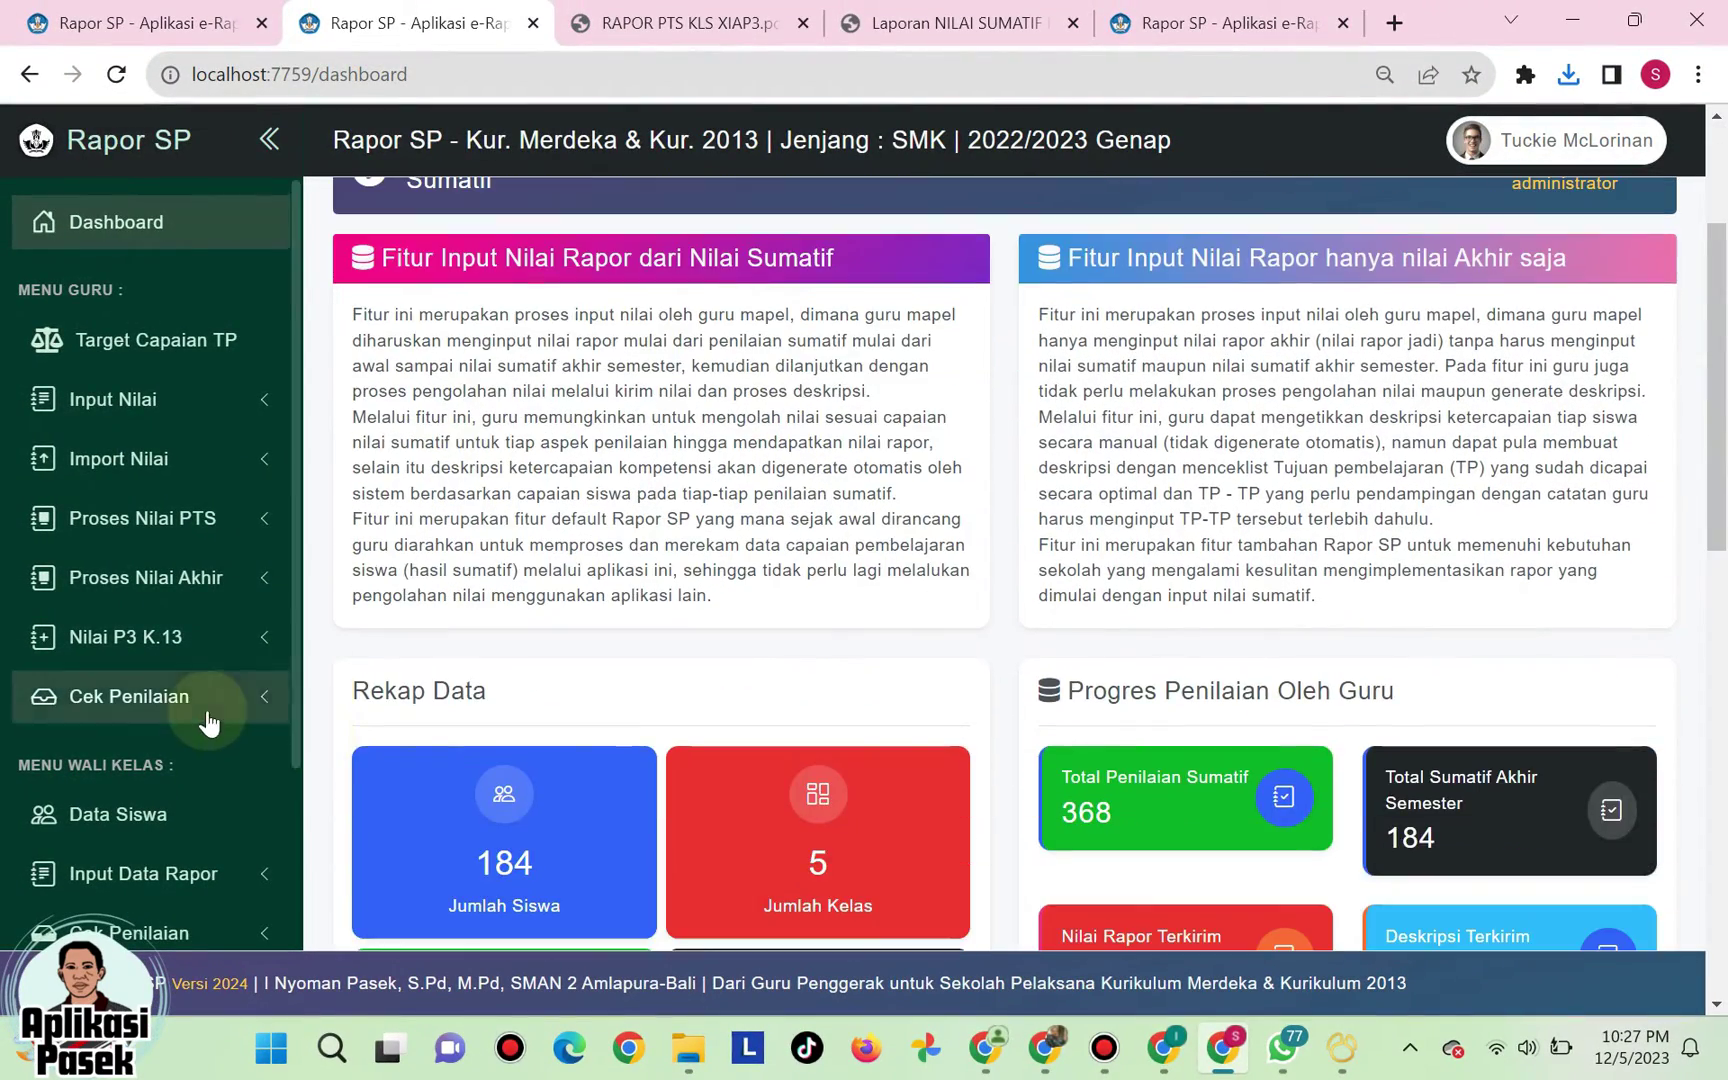
{"action": "scroll", "coordinate": [204, 717], "scroll_direction": "down", "scroll_amount": 4}
{"action": "scroll", "coordinate": [300, 652], "scroll_direction": "up", "scroll_amount": 5}
{"action": "scroll", "coordinate": [760, 575], "scroll_direction": "down", "scroll_amount": 3}
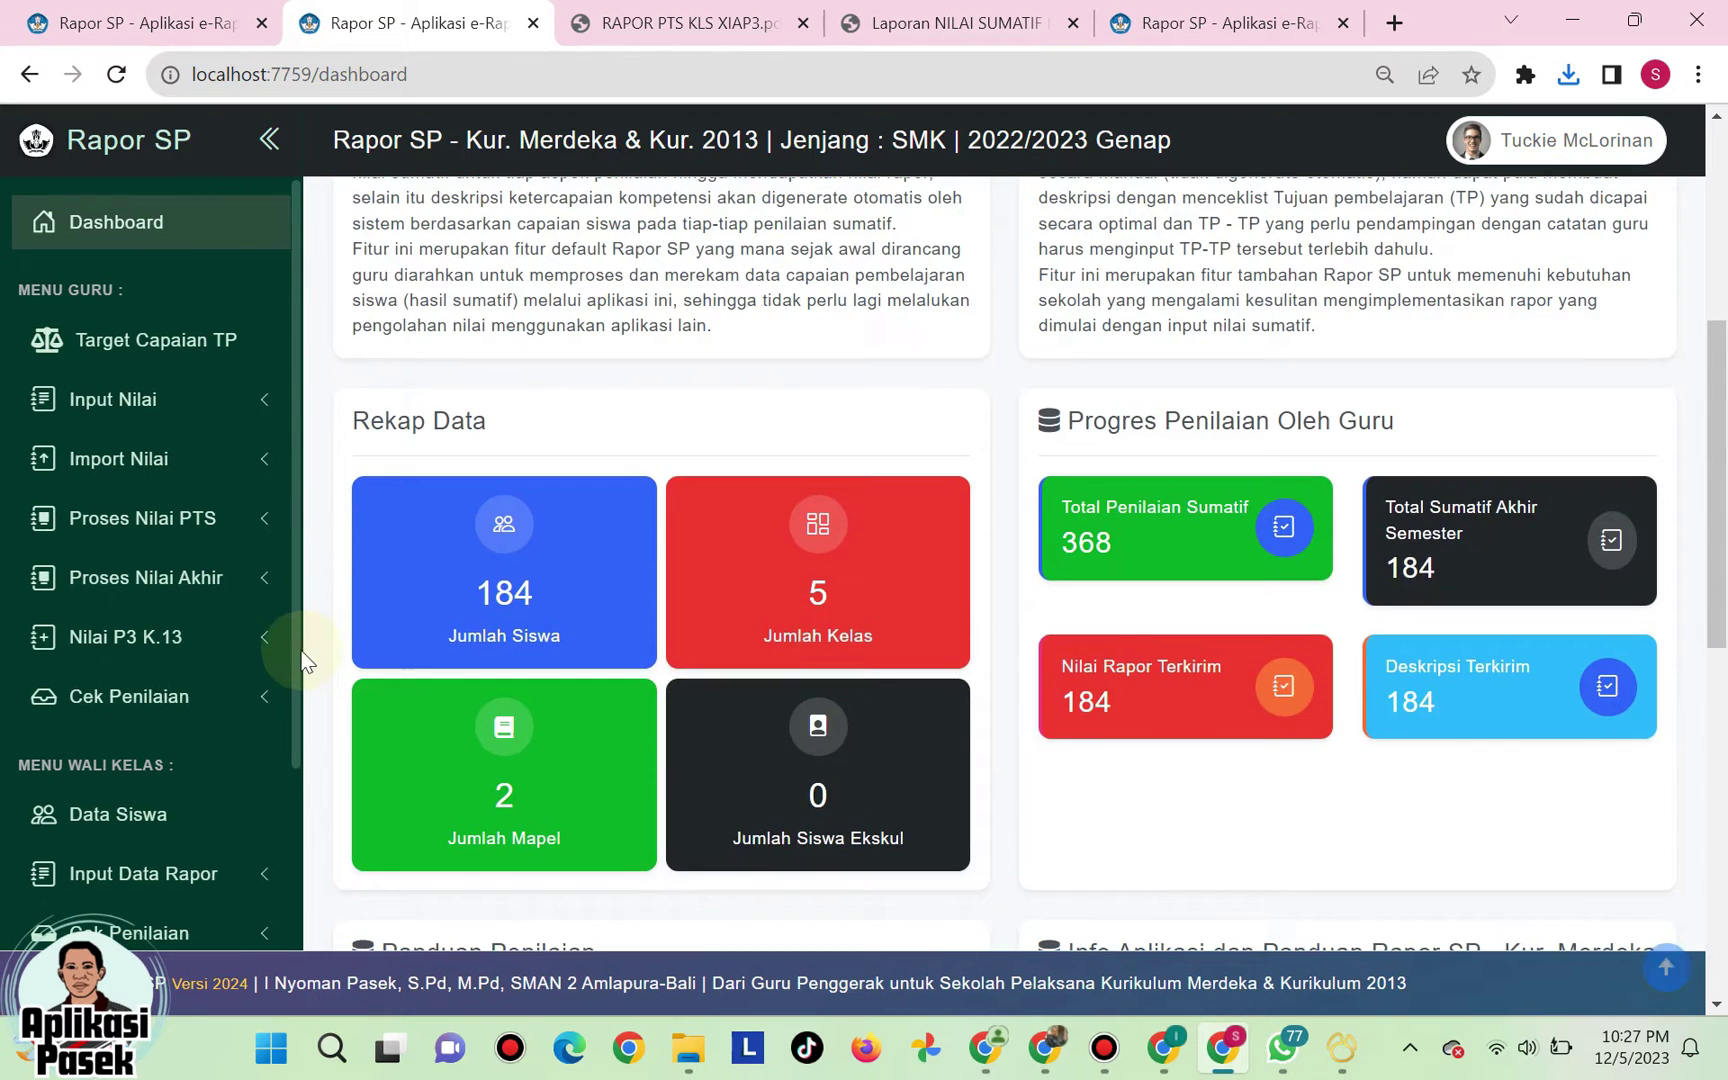
{"action": "scroll", "coordinate": [757, 580], "scroll_direction": "up", "scroll_amount": 6}
{"action": "scroll", "coordinate": [231, 714], "scroll_direction": "down", "scroll_amount": 3}
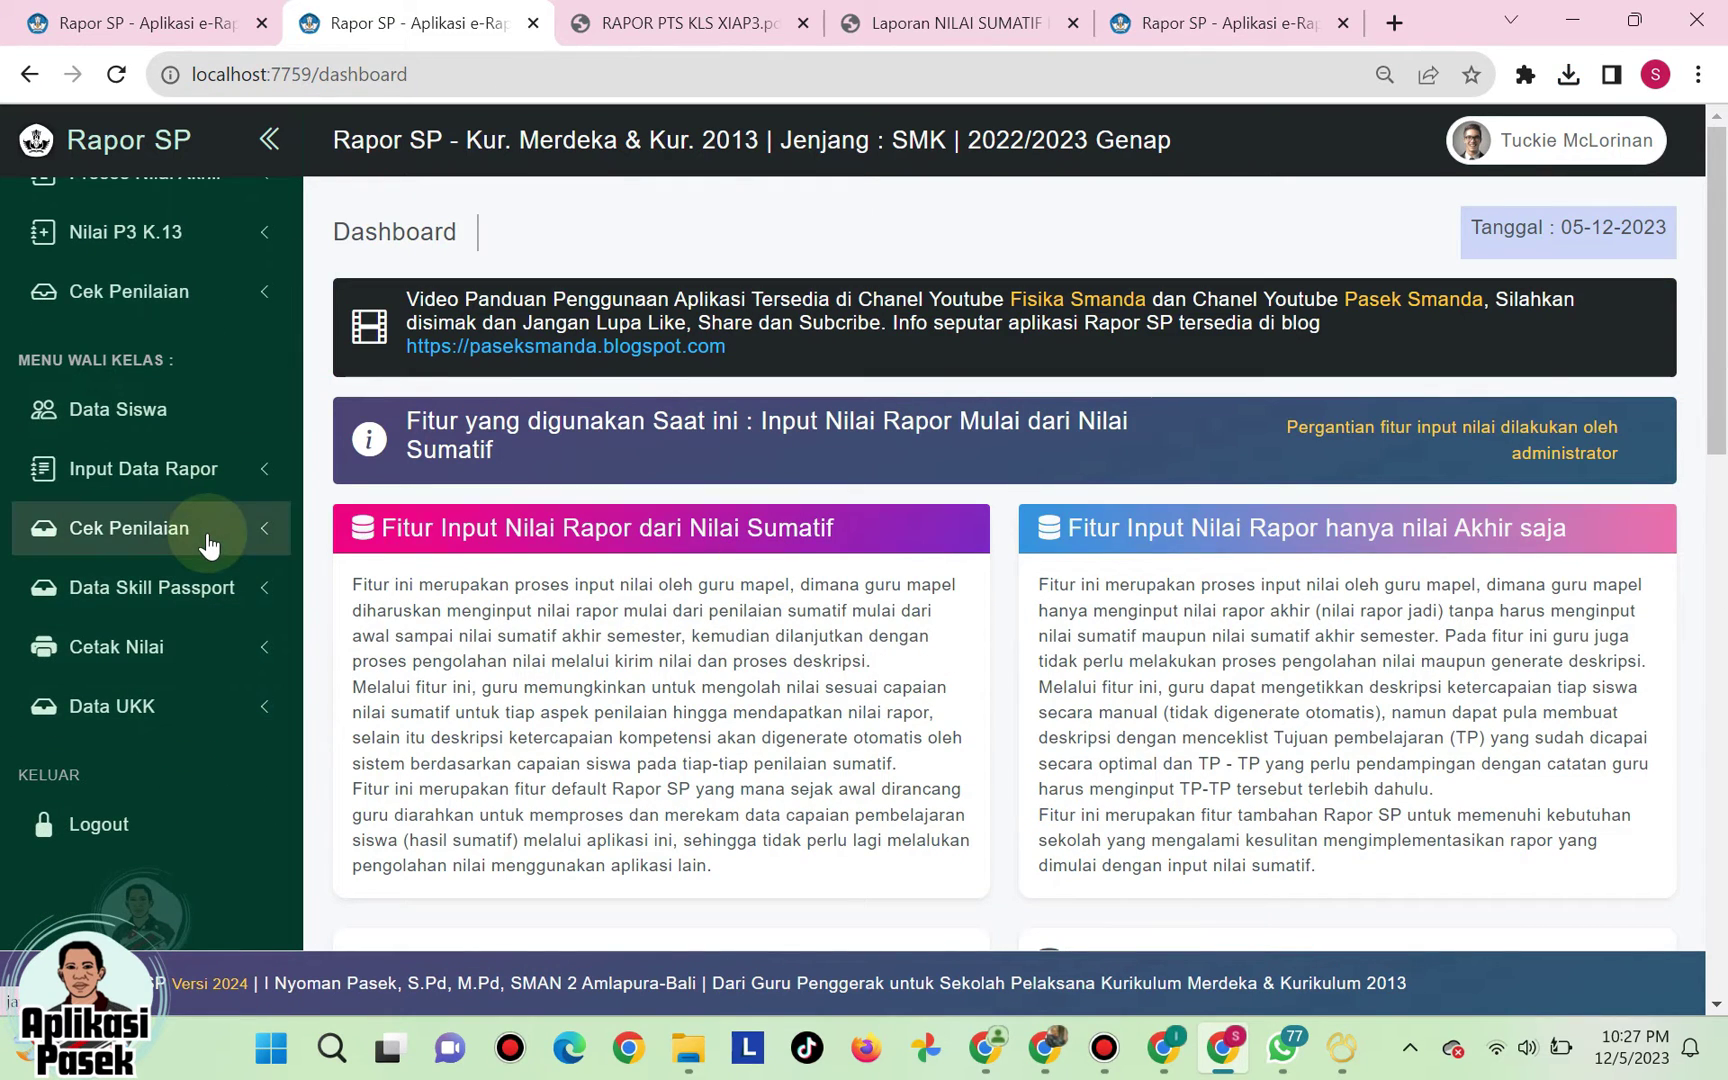
{"action": "left_click", "coordinate": [207, 545]}
{"action": "left_click", "coordinate": [208, 544]}
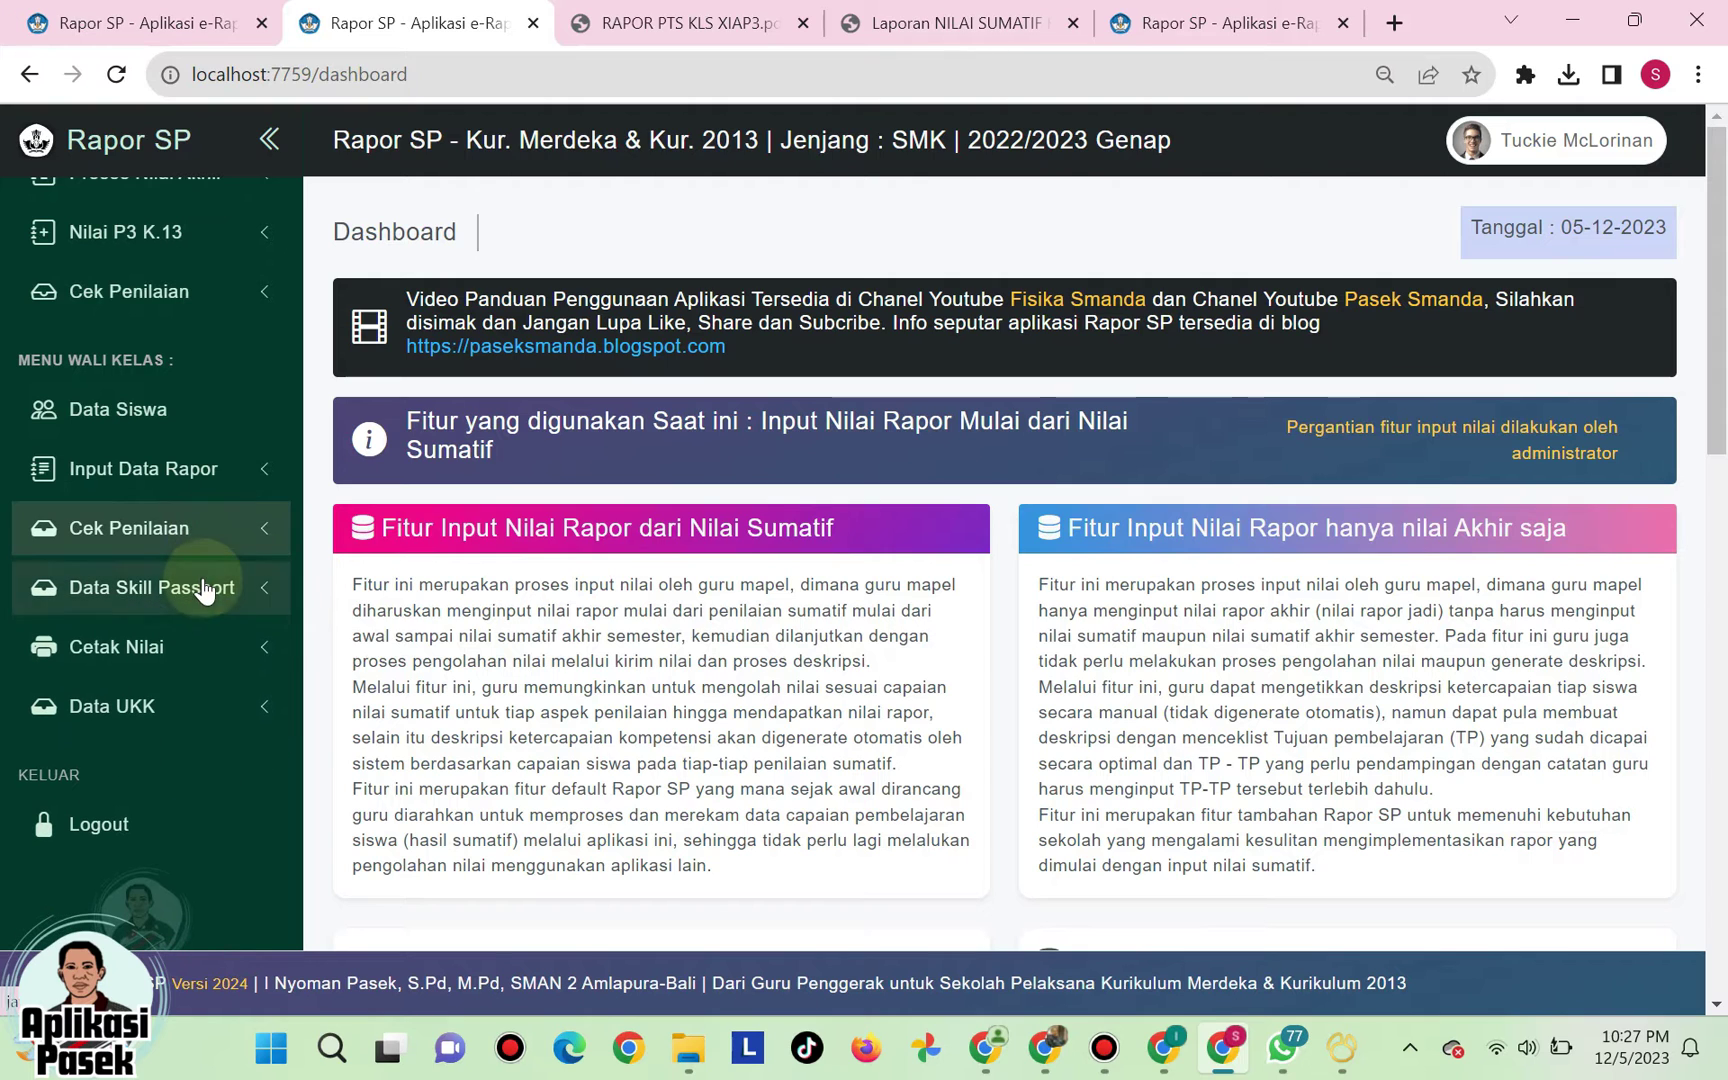
{"action": "left_click", "coordinate": [212, 650]}
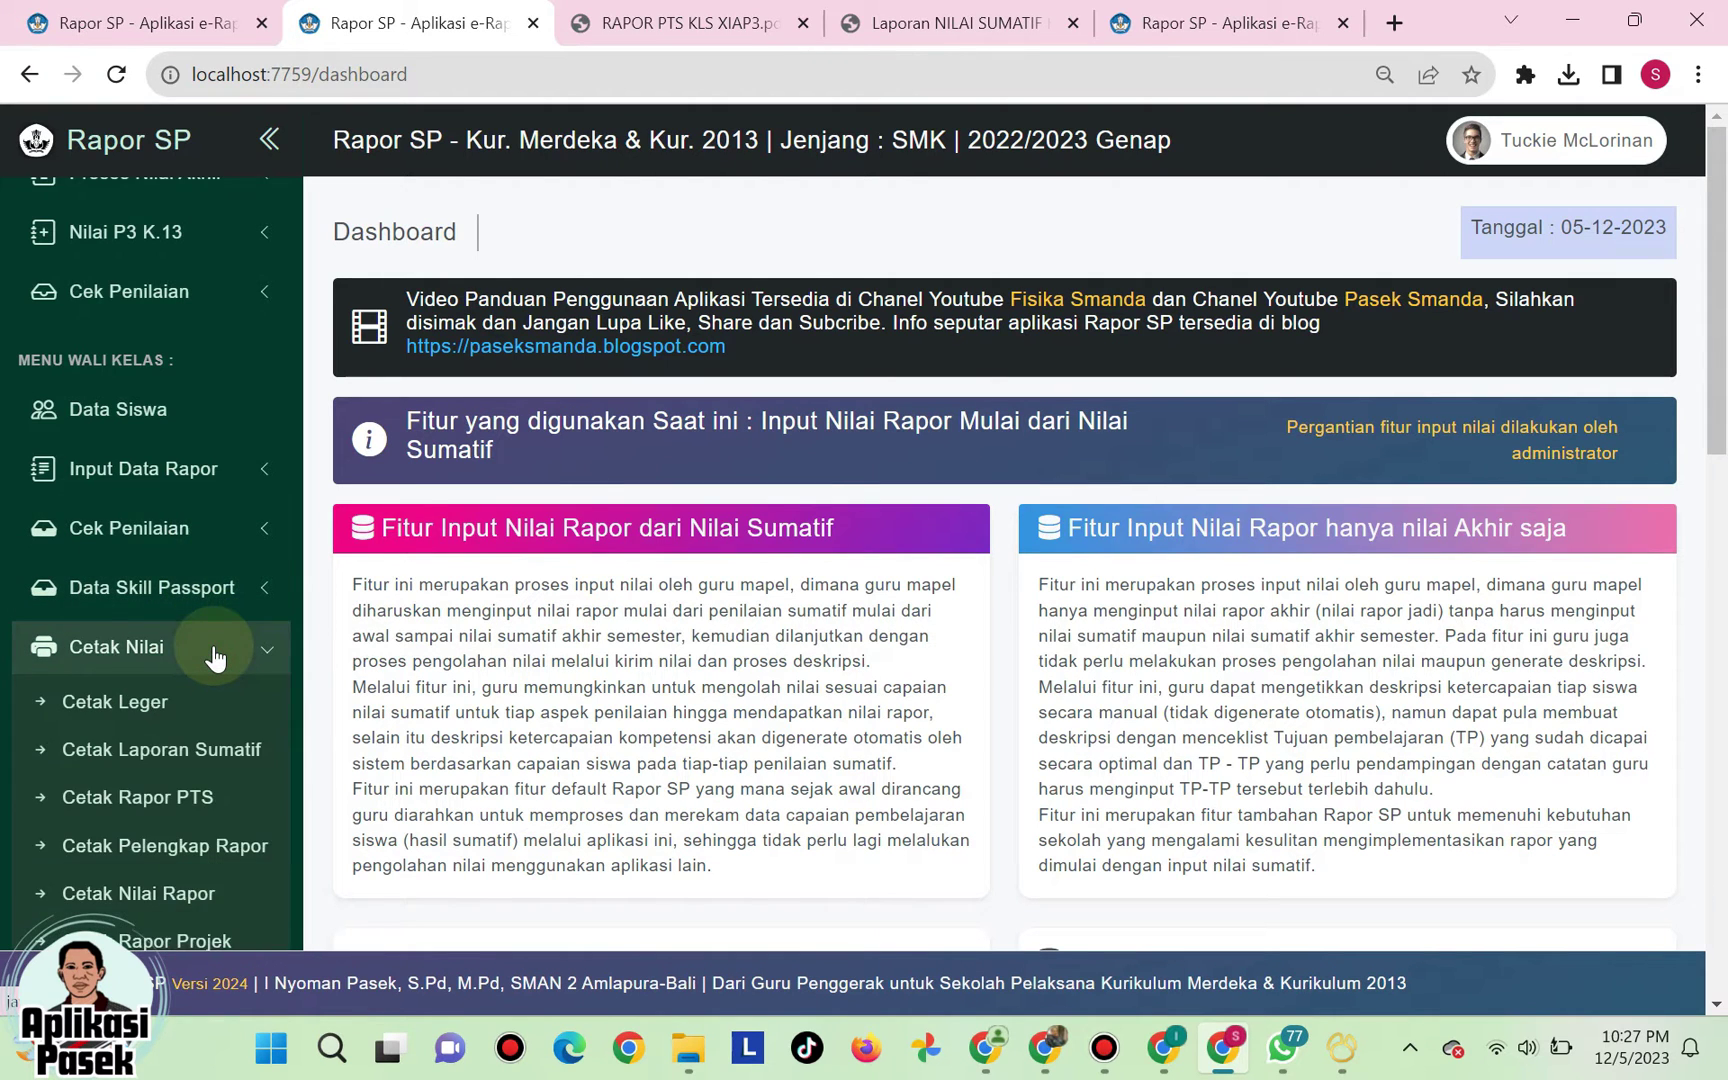
{"action": "scroll", "coordinate": [213, 645], "scroll_direction": "down", "scroll_amount": 3}
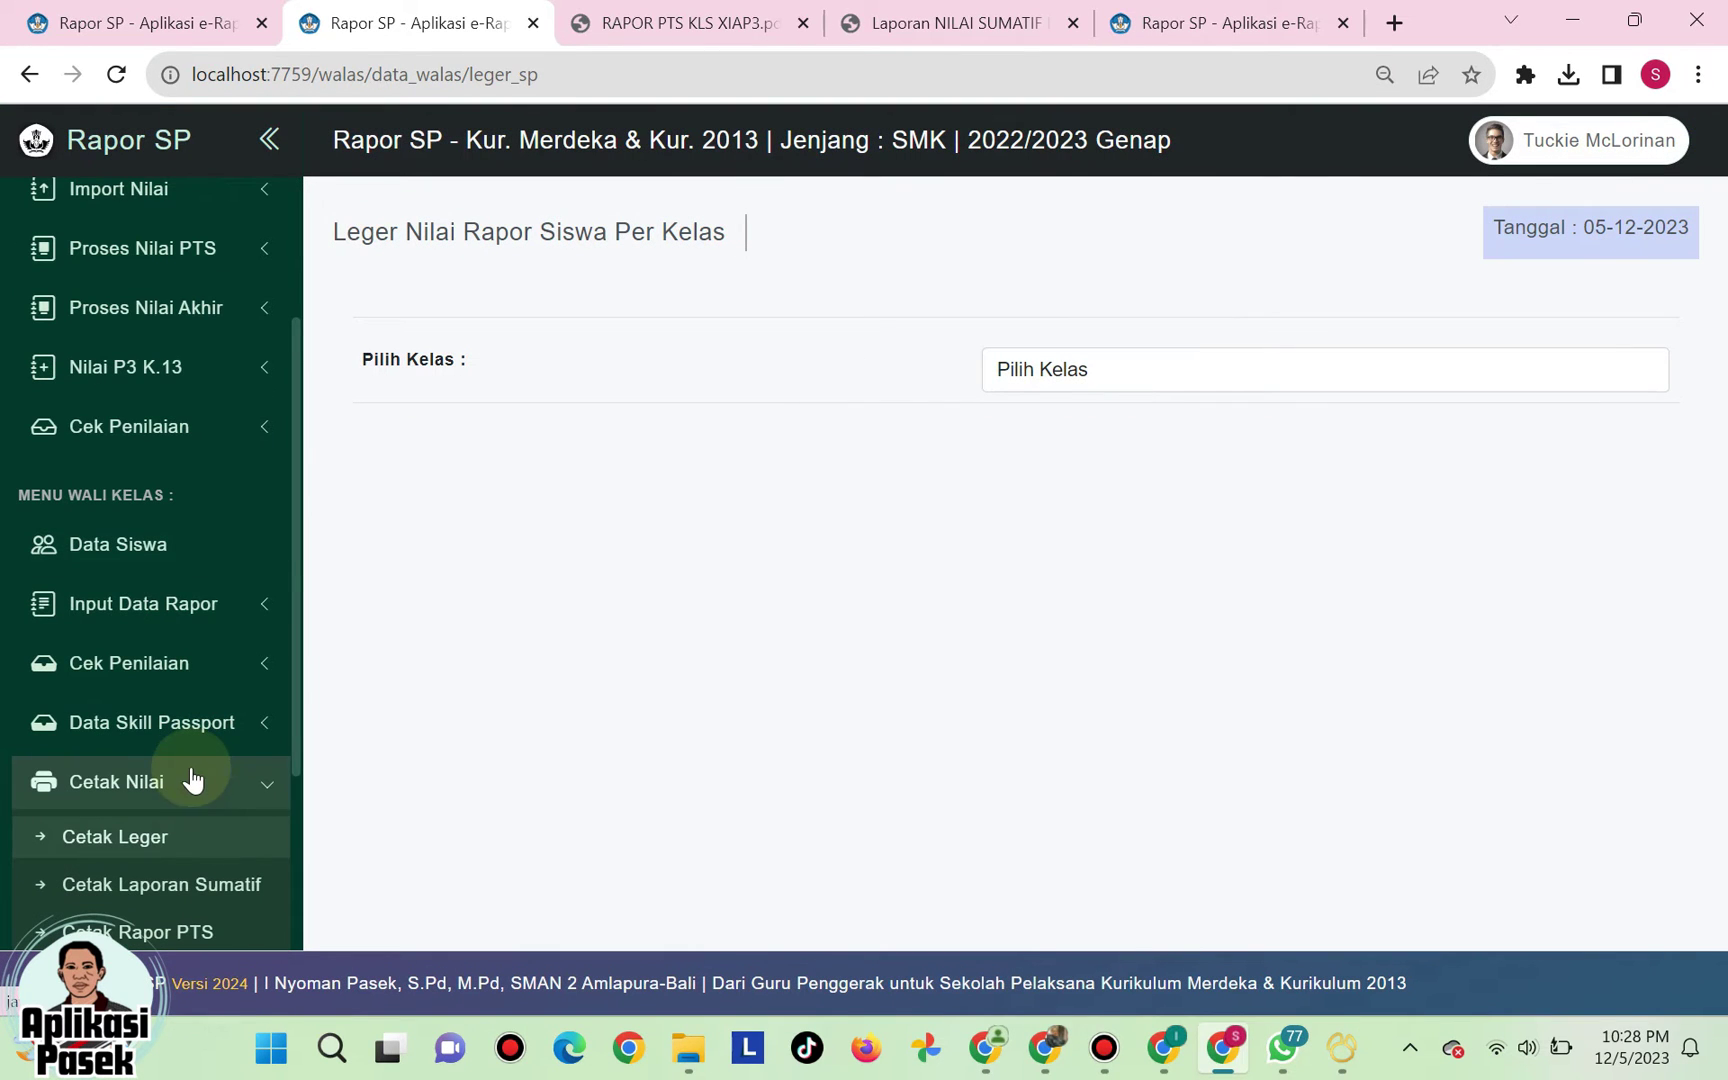
- Choose XI AP 3, download its leger, and open the xlsx in Excel
{"action": "left_click", "coordinate": [1134, 372]}
{"action": "left_click", "coordinate": [1114, 430]}
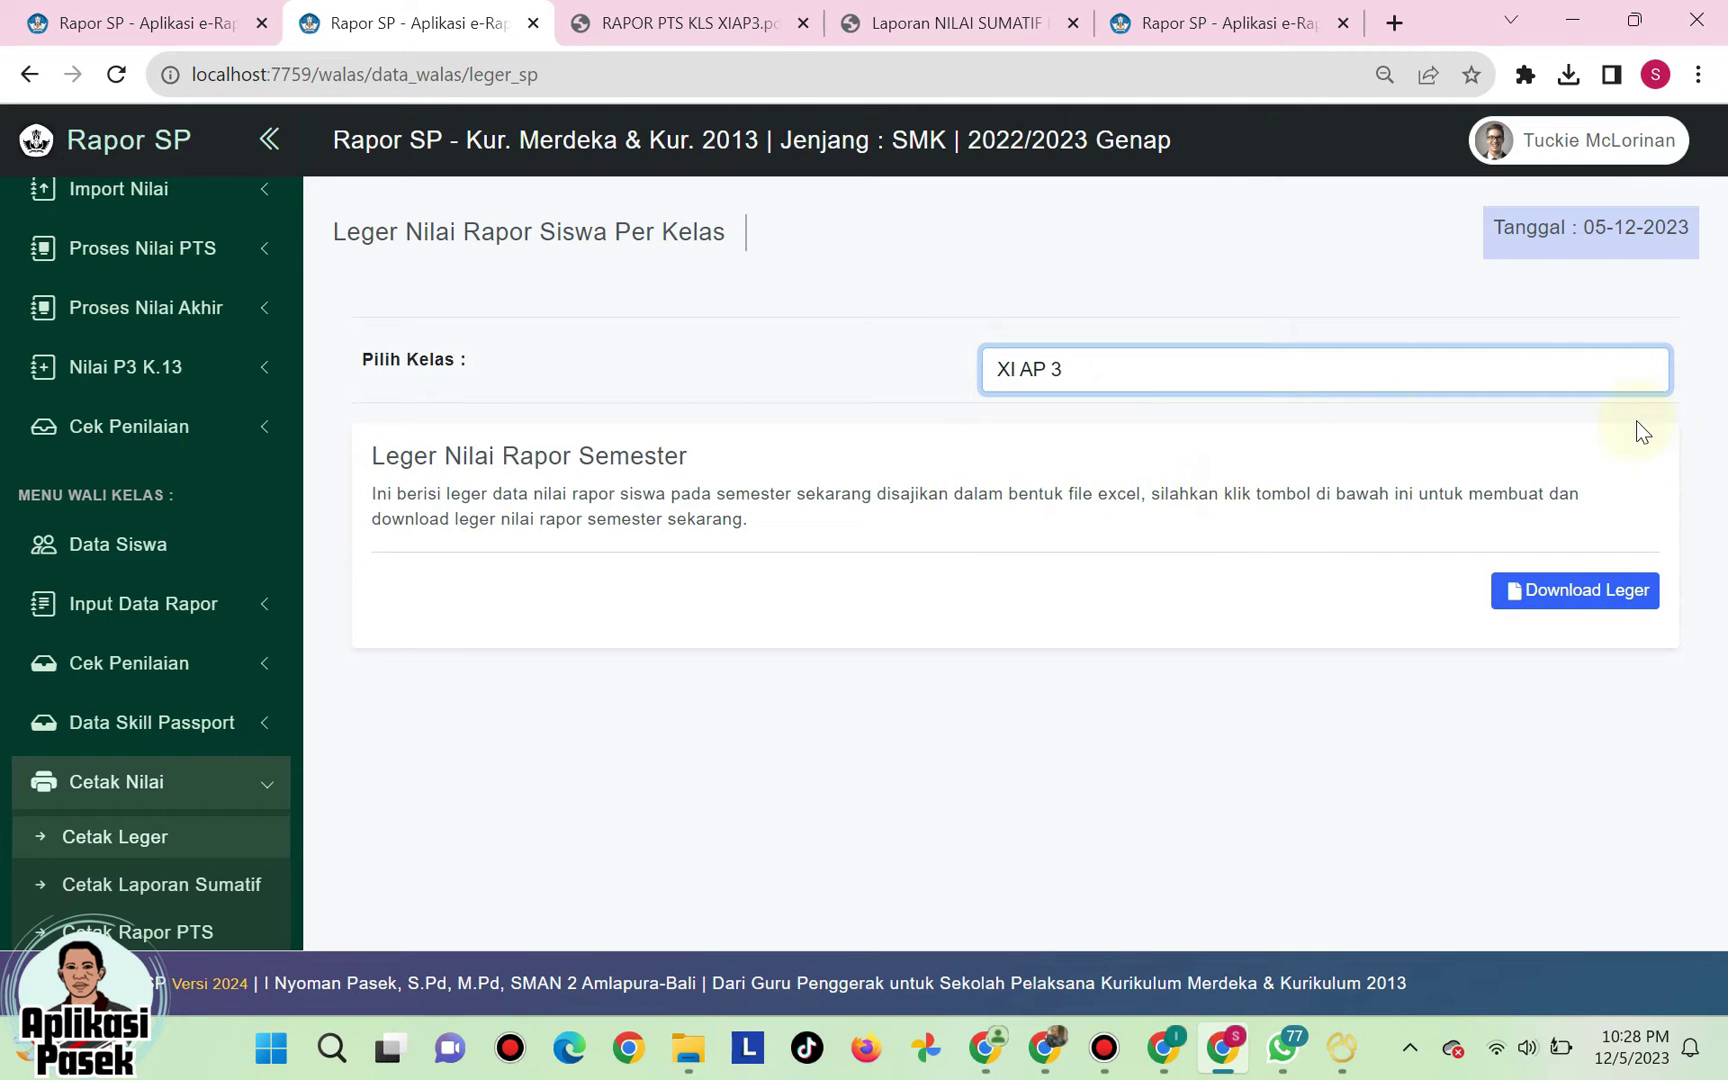
{"action": "left_click", "coordinate": [1567, 595]}
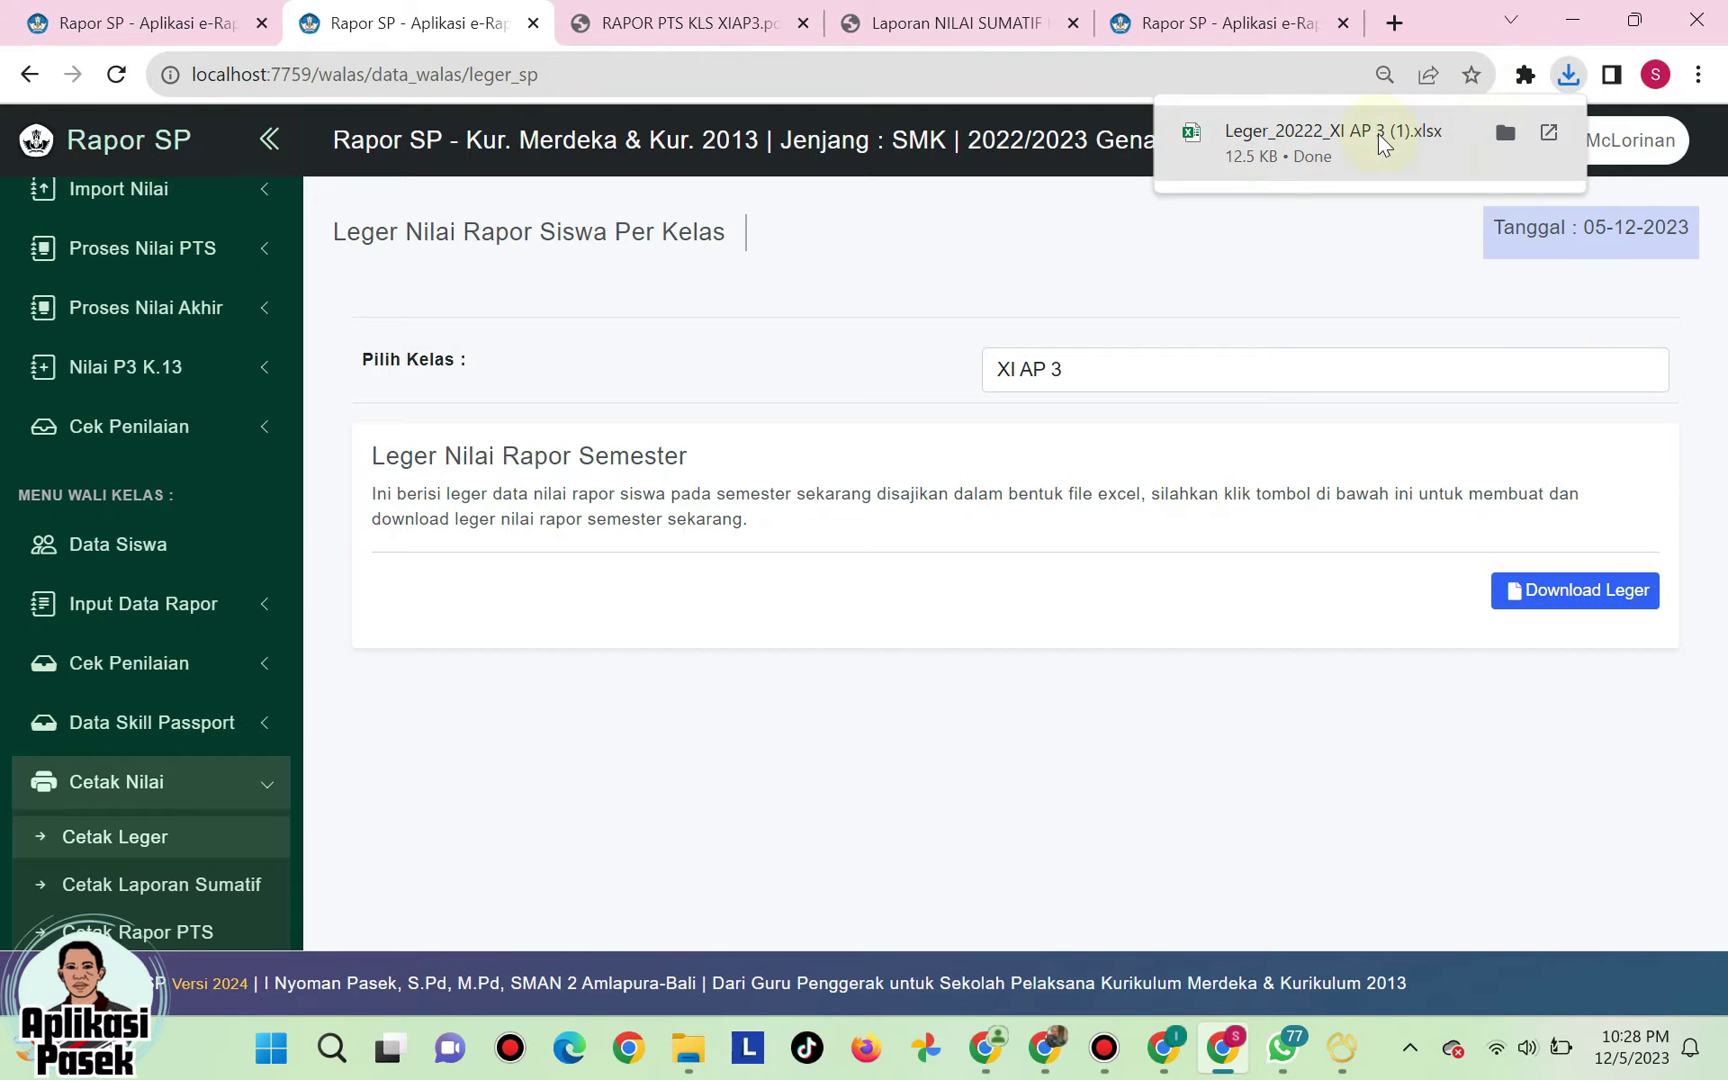
{"action": "left_click", "coordinate": [1377, 140]}
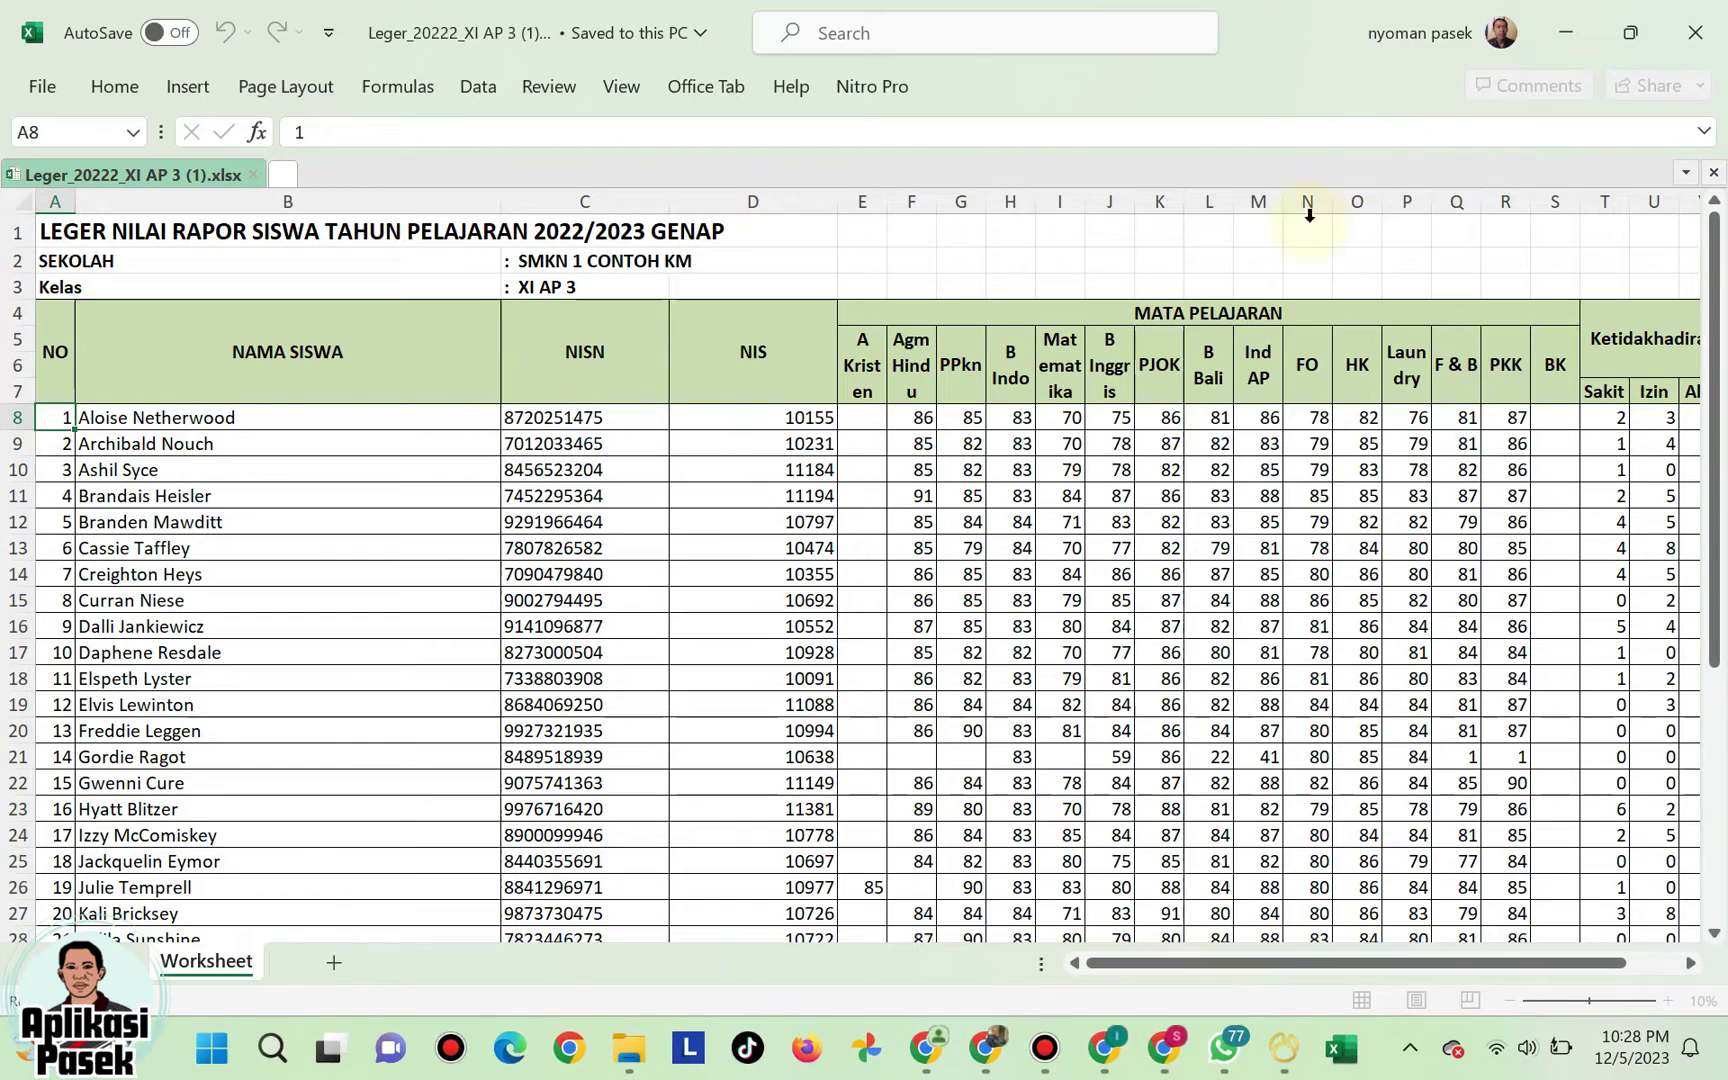
- Scroll to the Ekstra Kurikuler columns, inspect cells O12 and Y8, then close Excel
{"action": "left_click_drag", "start_coordinate": [1197, 975], "coordinate": [1443, 883]}
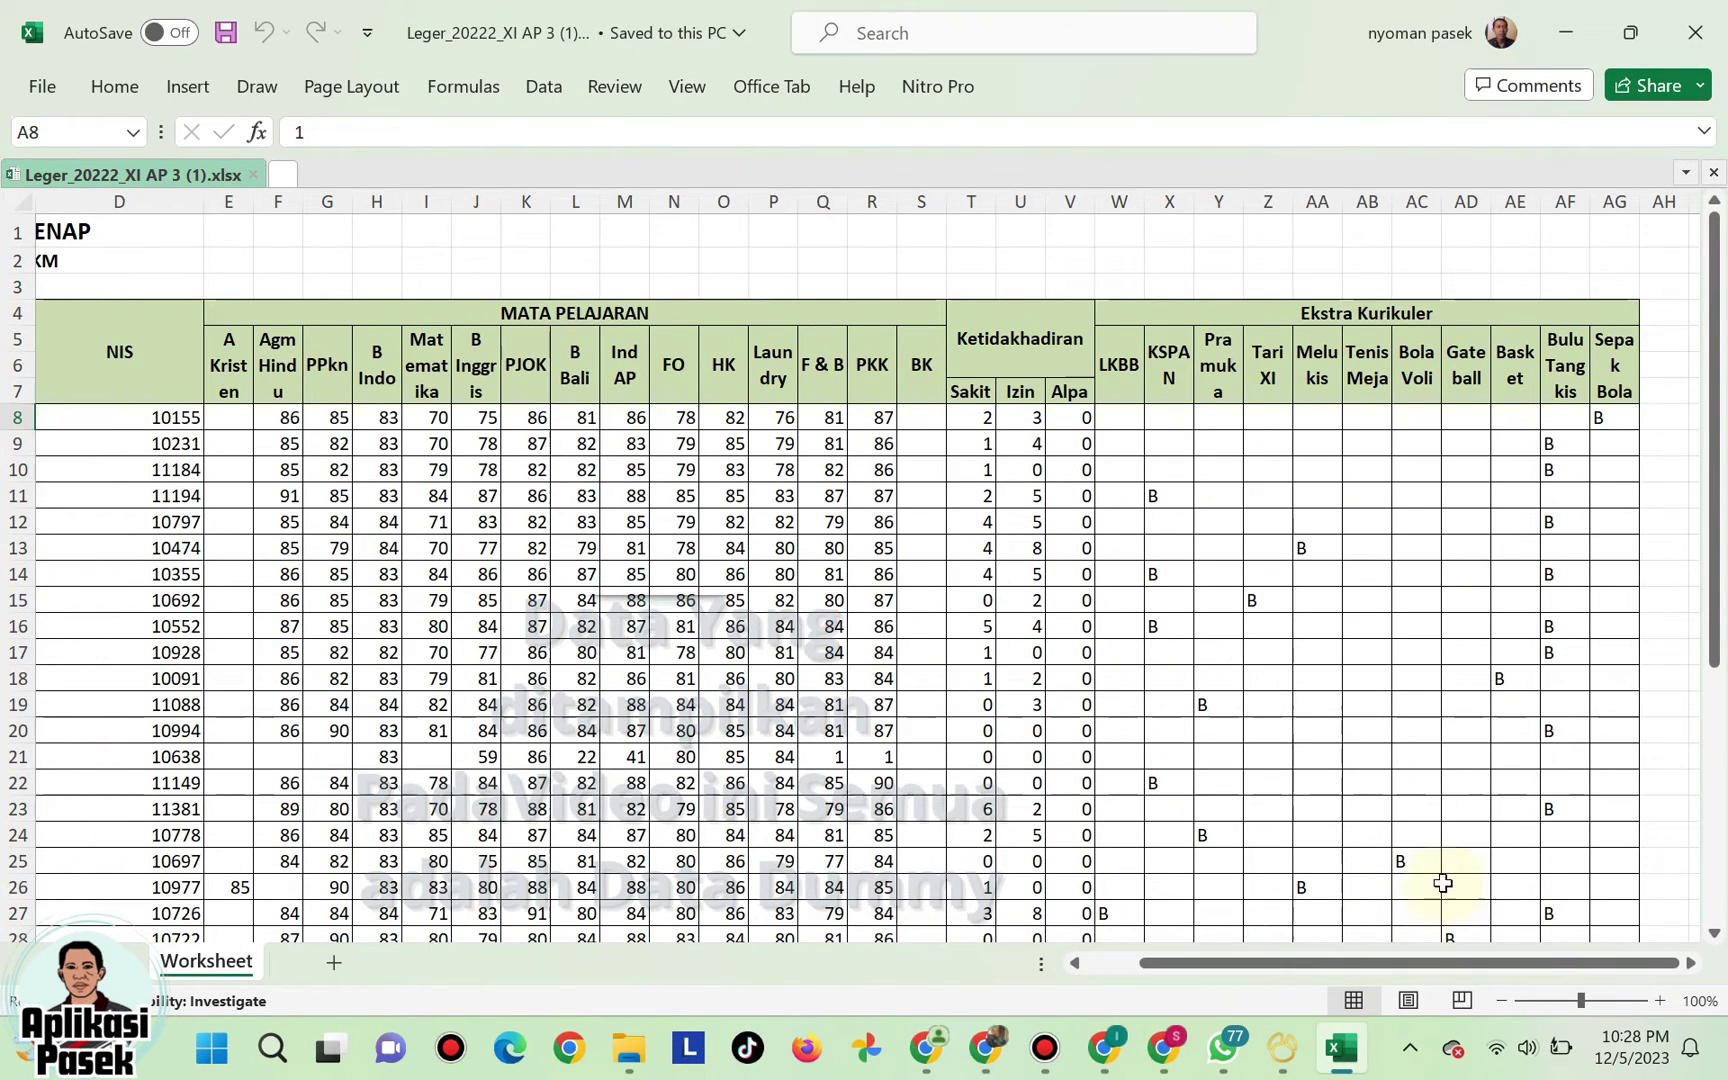
{"action": "left_click", "coordinate": [712, 518]}
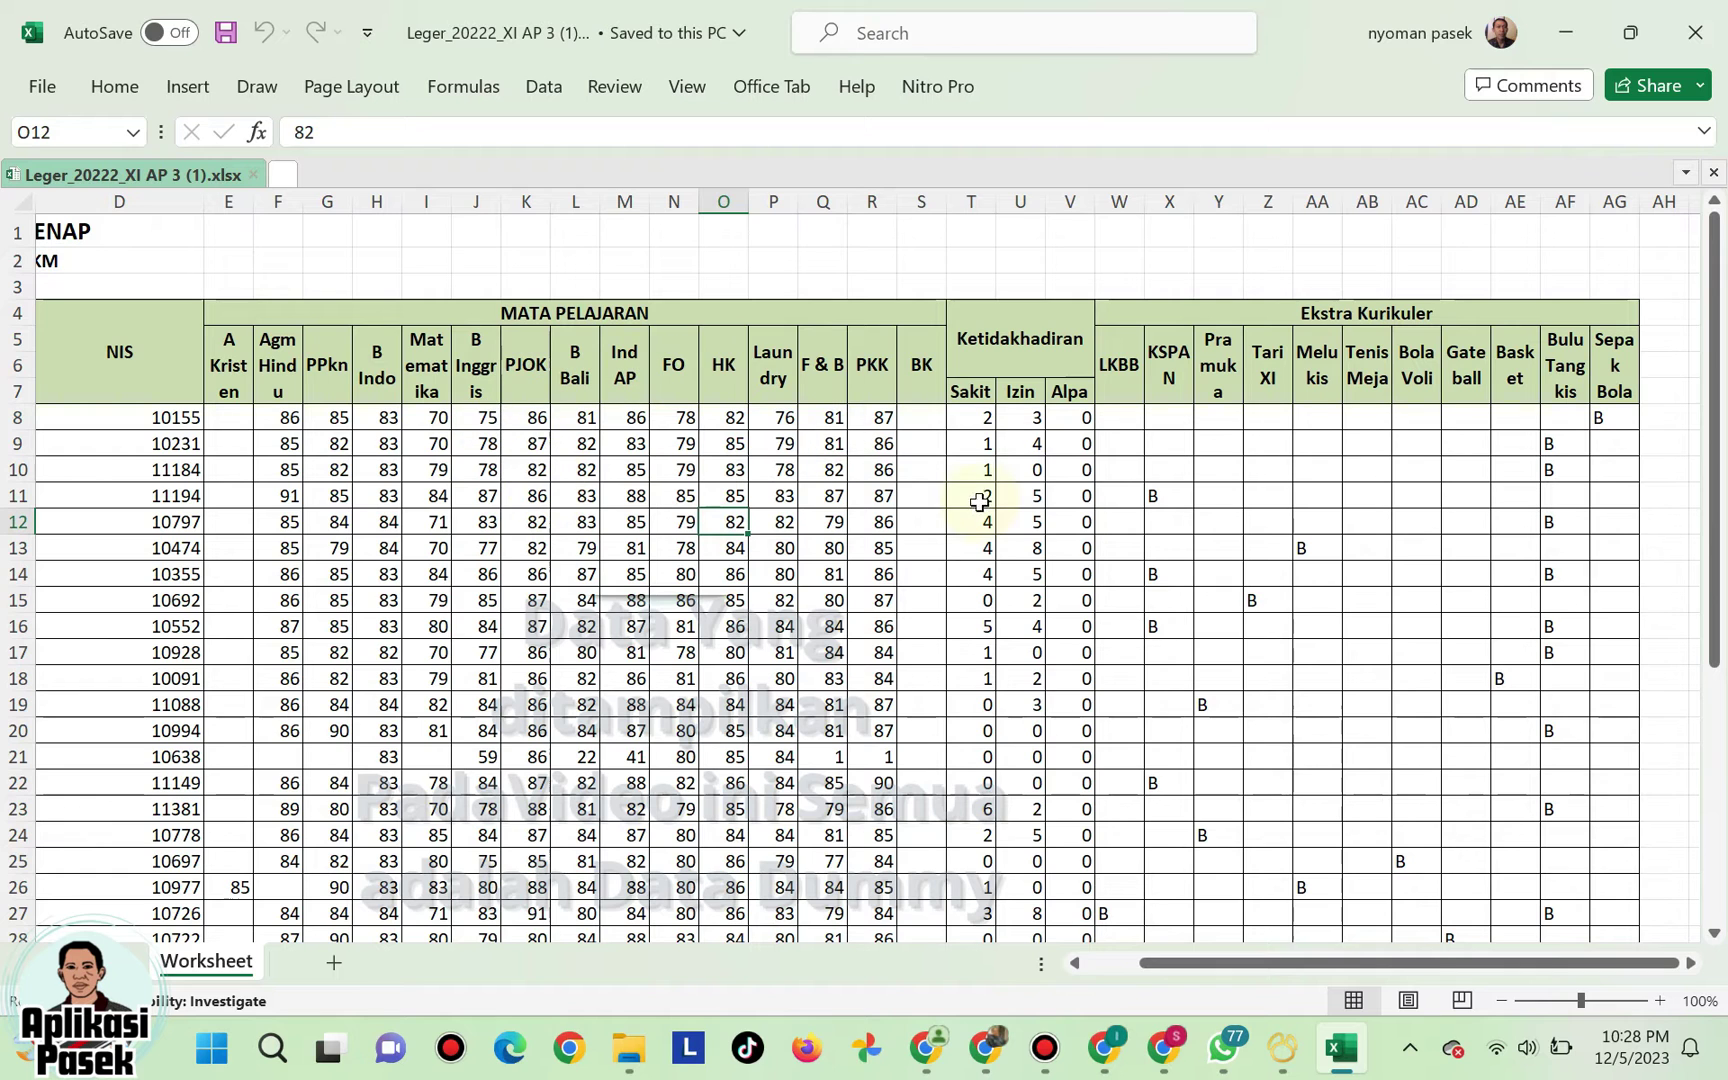
{"action": "left_click", "coordinate": [1200, 425]}
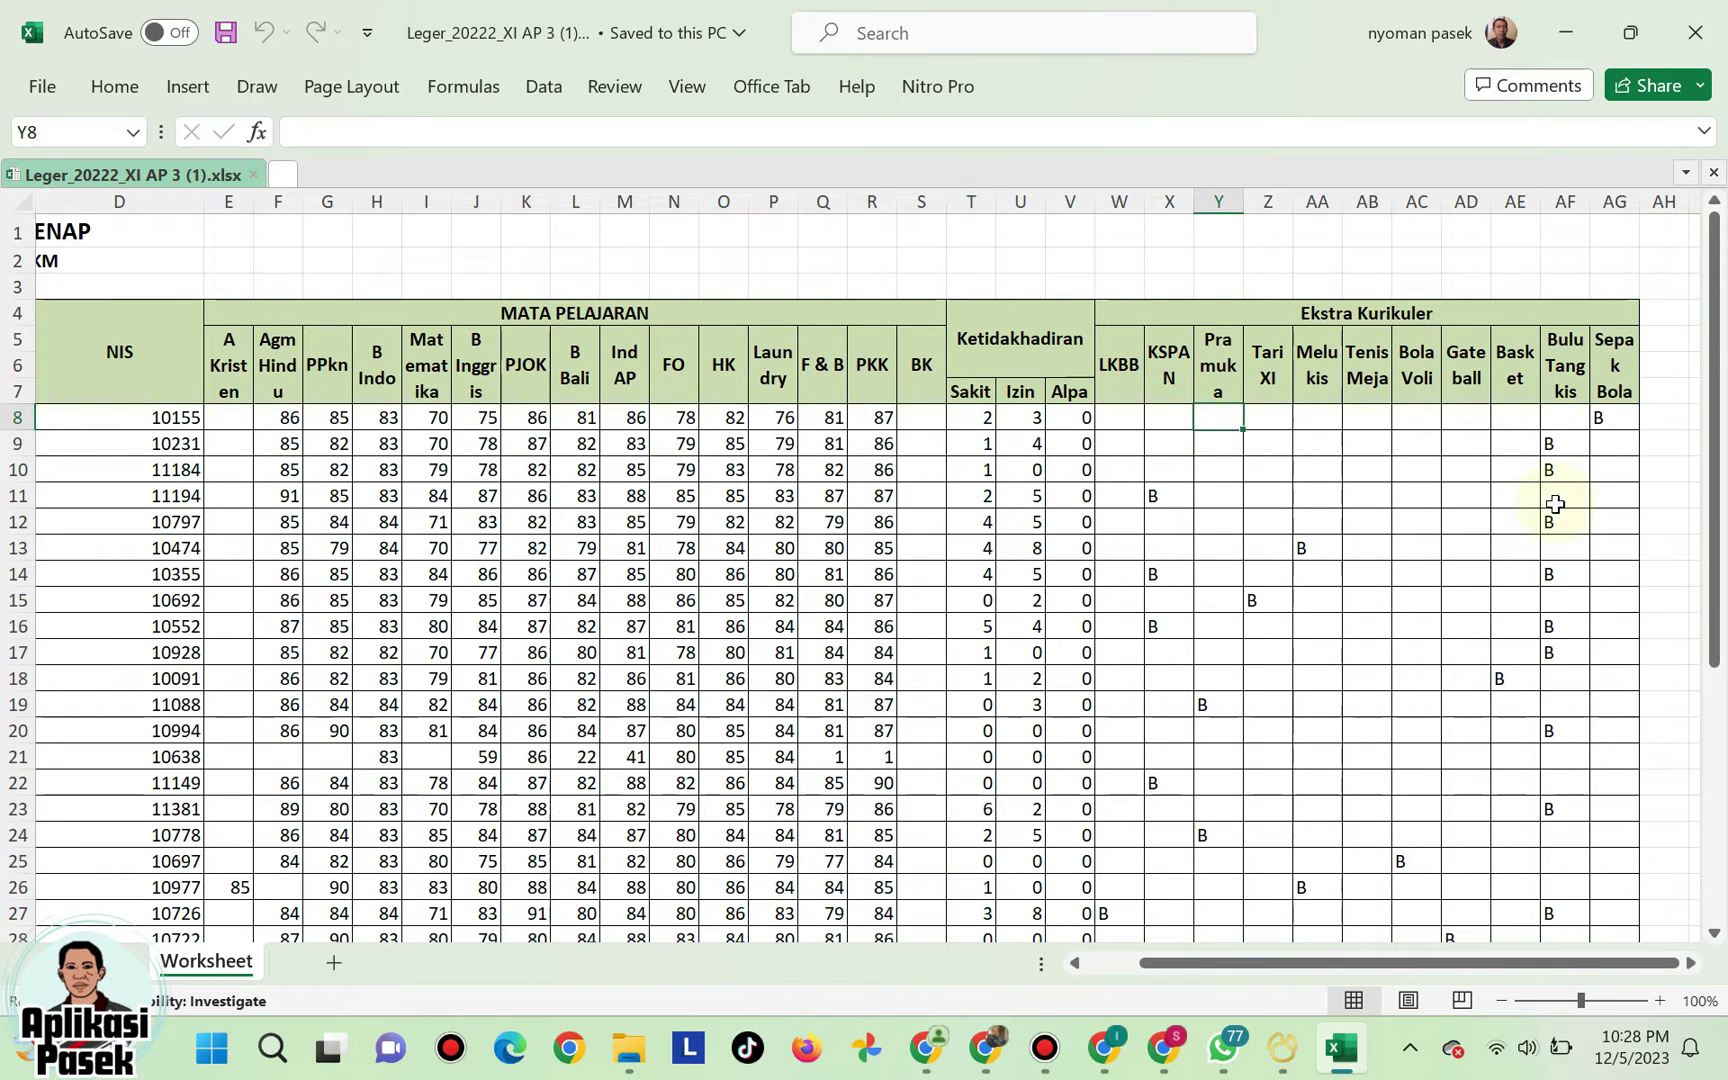
{"action": "left_click", "coordinate": [1695, 32]}
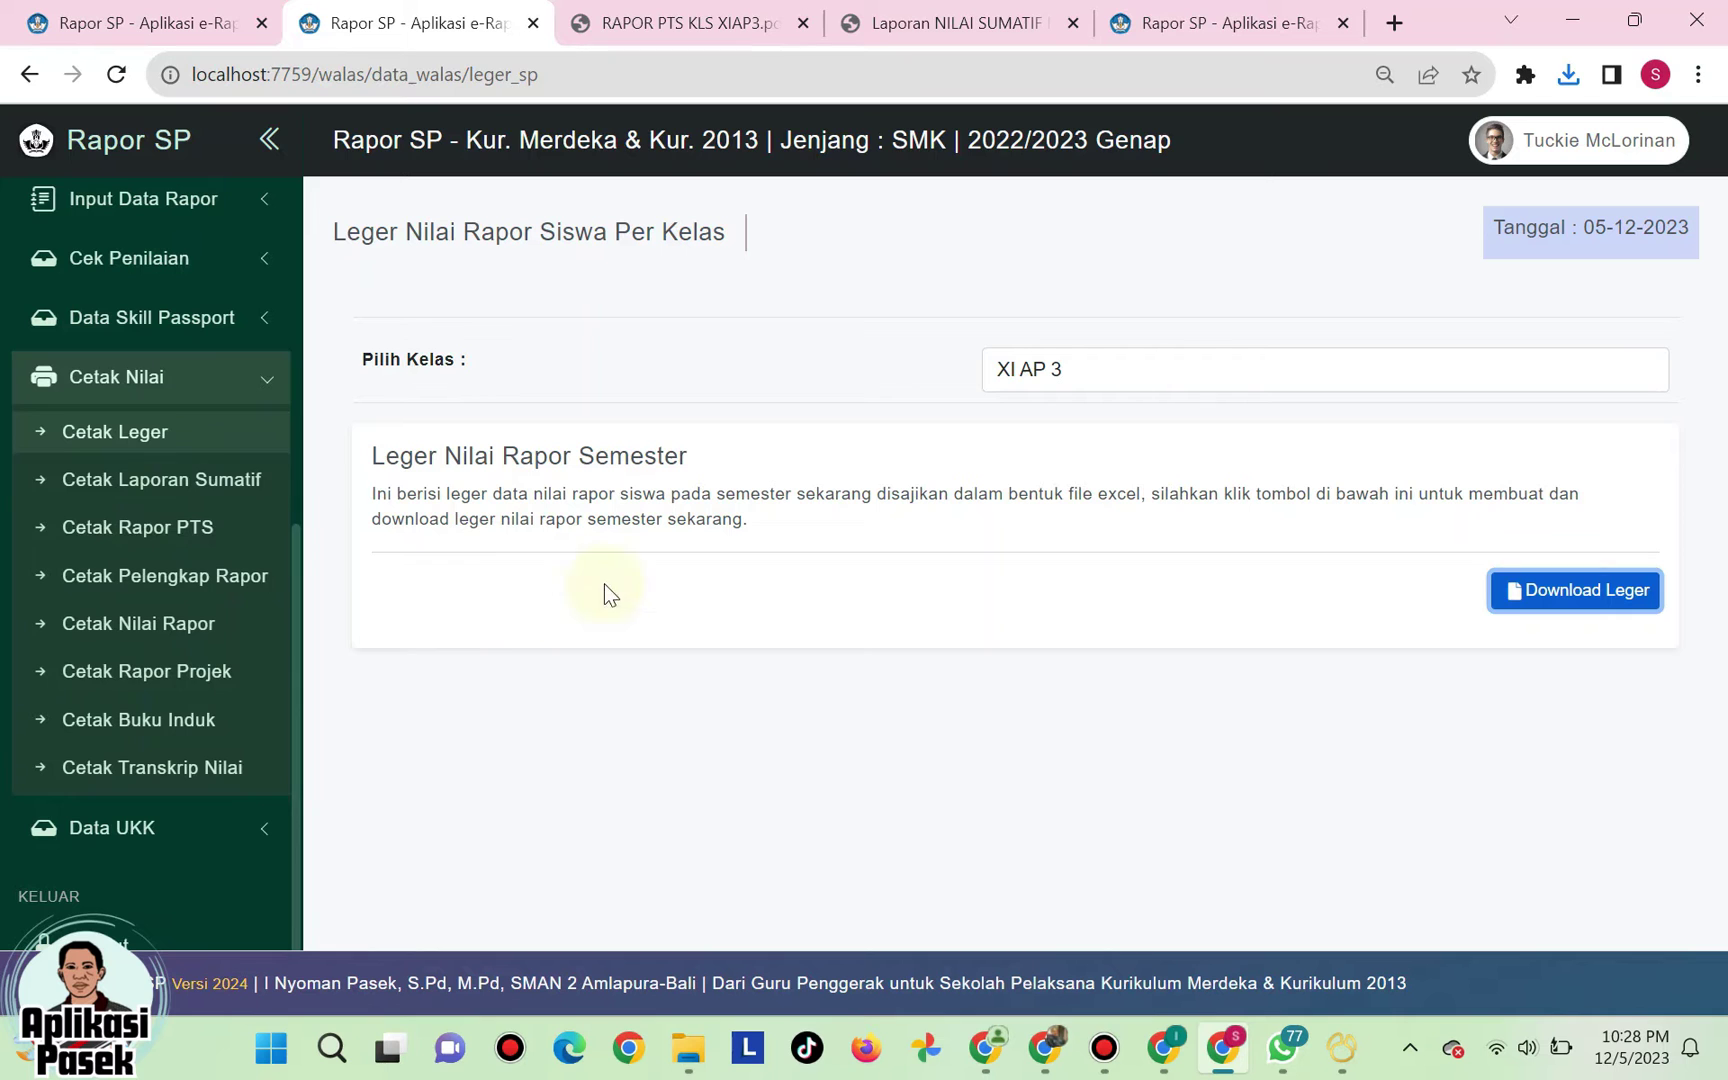
- Open the Cetak Laporan Sumatif page and look over its settings
{"action": "left_click", "coordinate": [207, 497]}
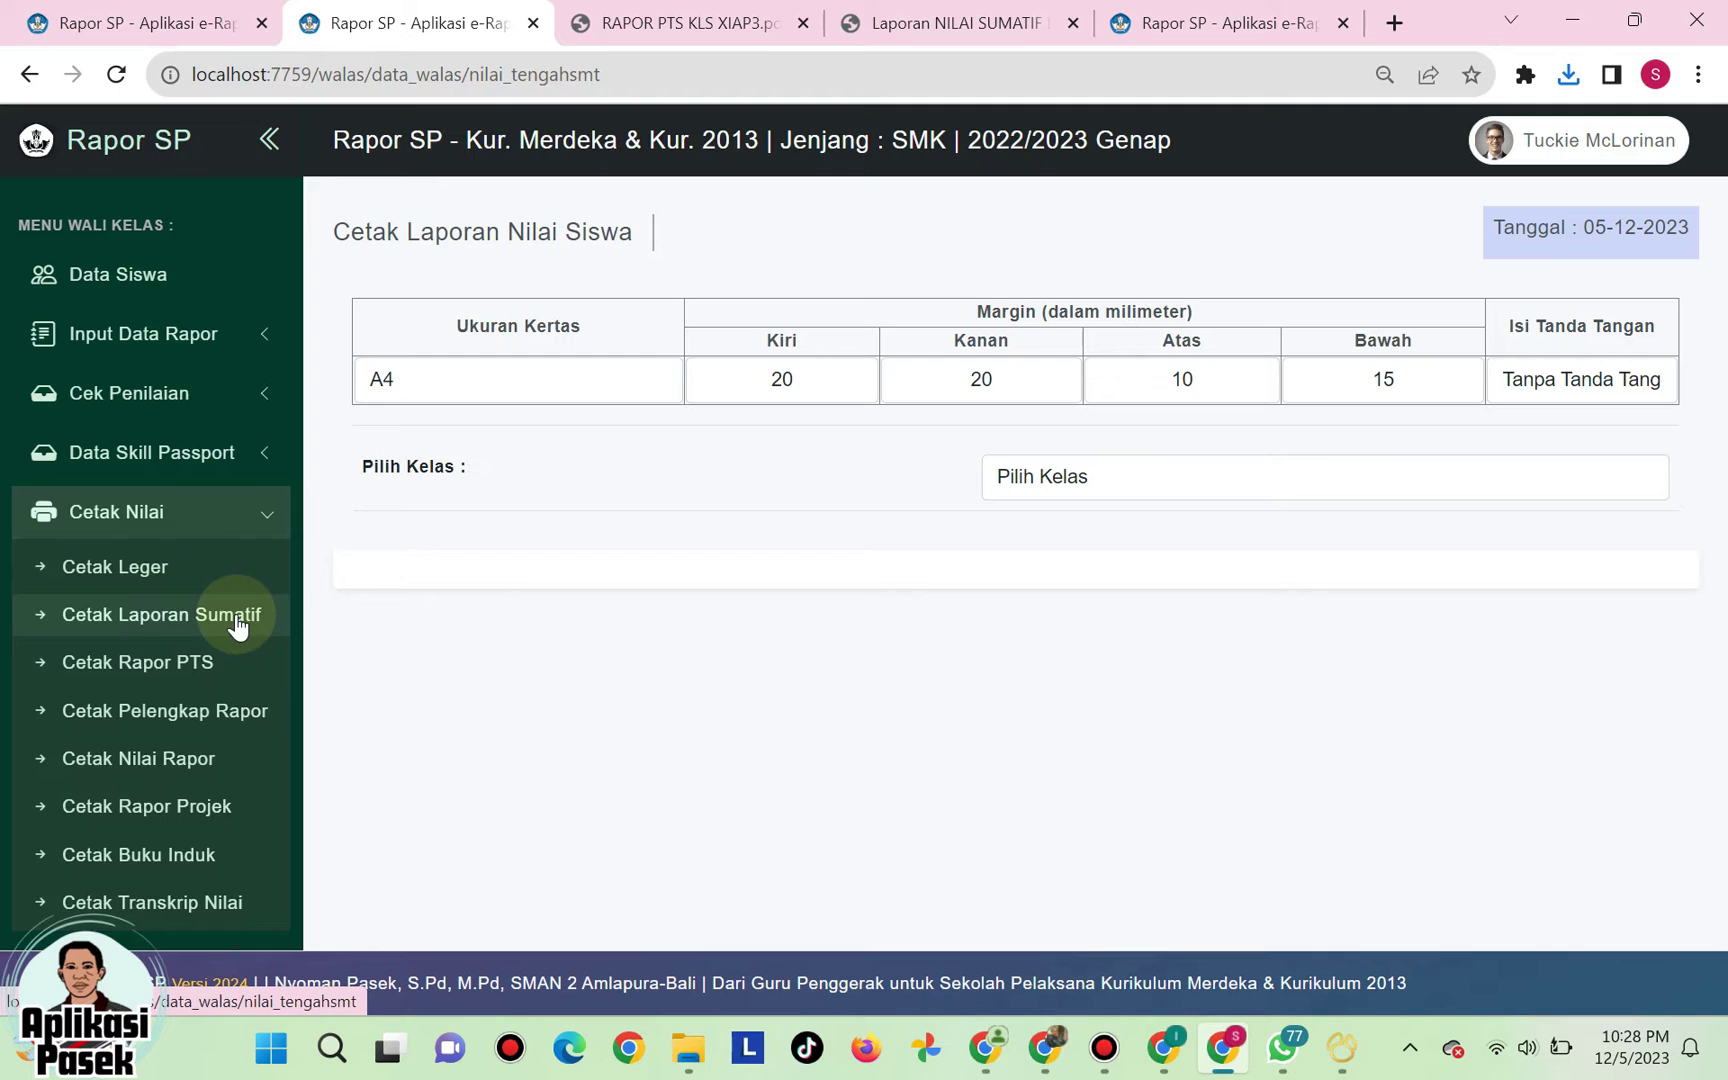
{"action": "scroll", "coordinate": [238, 620], "scroll_direction": "up", "scroll_amount": 4}
{"action": "scroll", "coordinate": [236, 615], "scroll_direction": "down", "scroll_amount": 4}
{"action": "scroll", "coordinate": [236, 615], "scroll_direction": "up", "scroll_amount": 3}
{"action": "scroll", "coordinate": [241, 560], "scroll_direction": "up", "scroll_amount": 3}
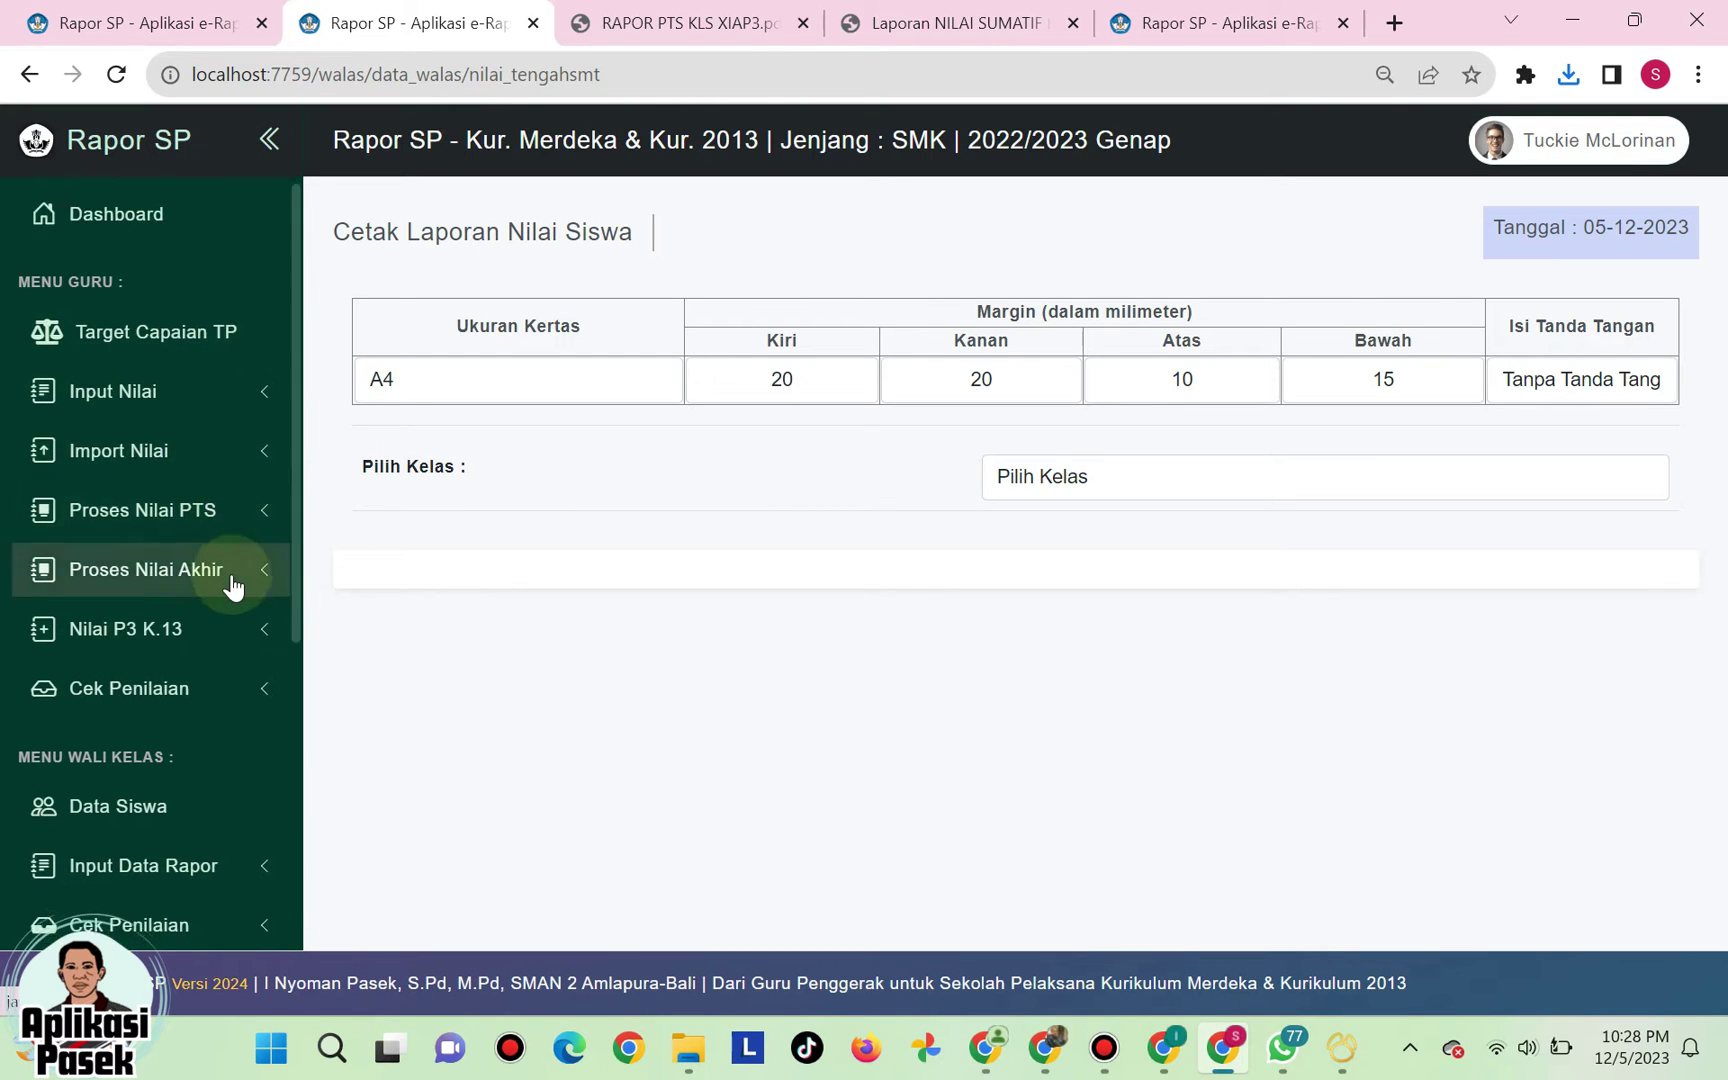
{"action": "scroll", "coordinate": [238, 600], "scroll_direction": "down", "scroll_amount": 6}
{"action": "scroll", "coordinate": [242, 620], "scroll_direction": "down", "scroll_amount": 2}
{"action": "scroll", "coordinate": [262, 563], "scroll_direction": "up", "scroll_amount": 2}
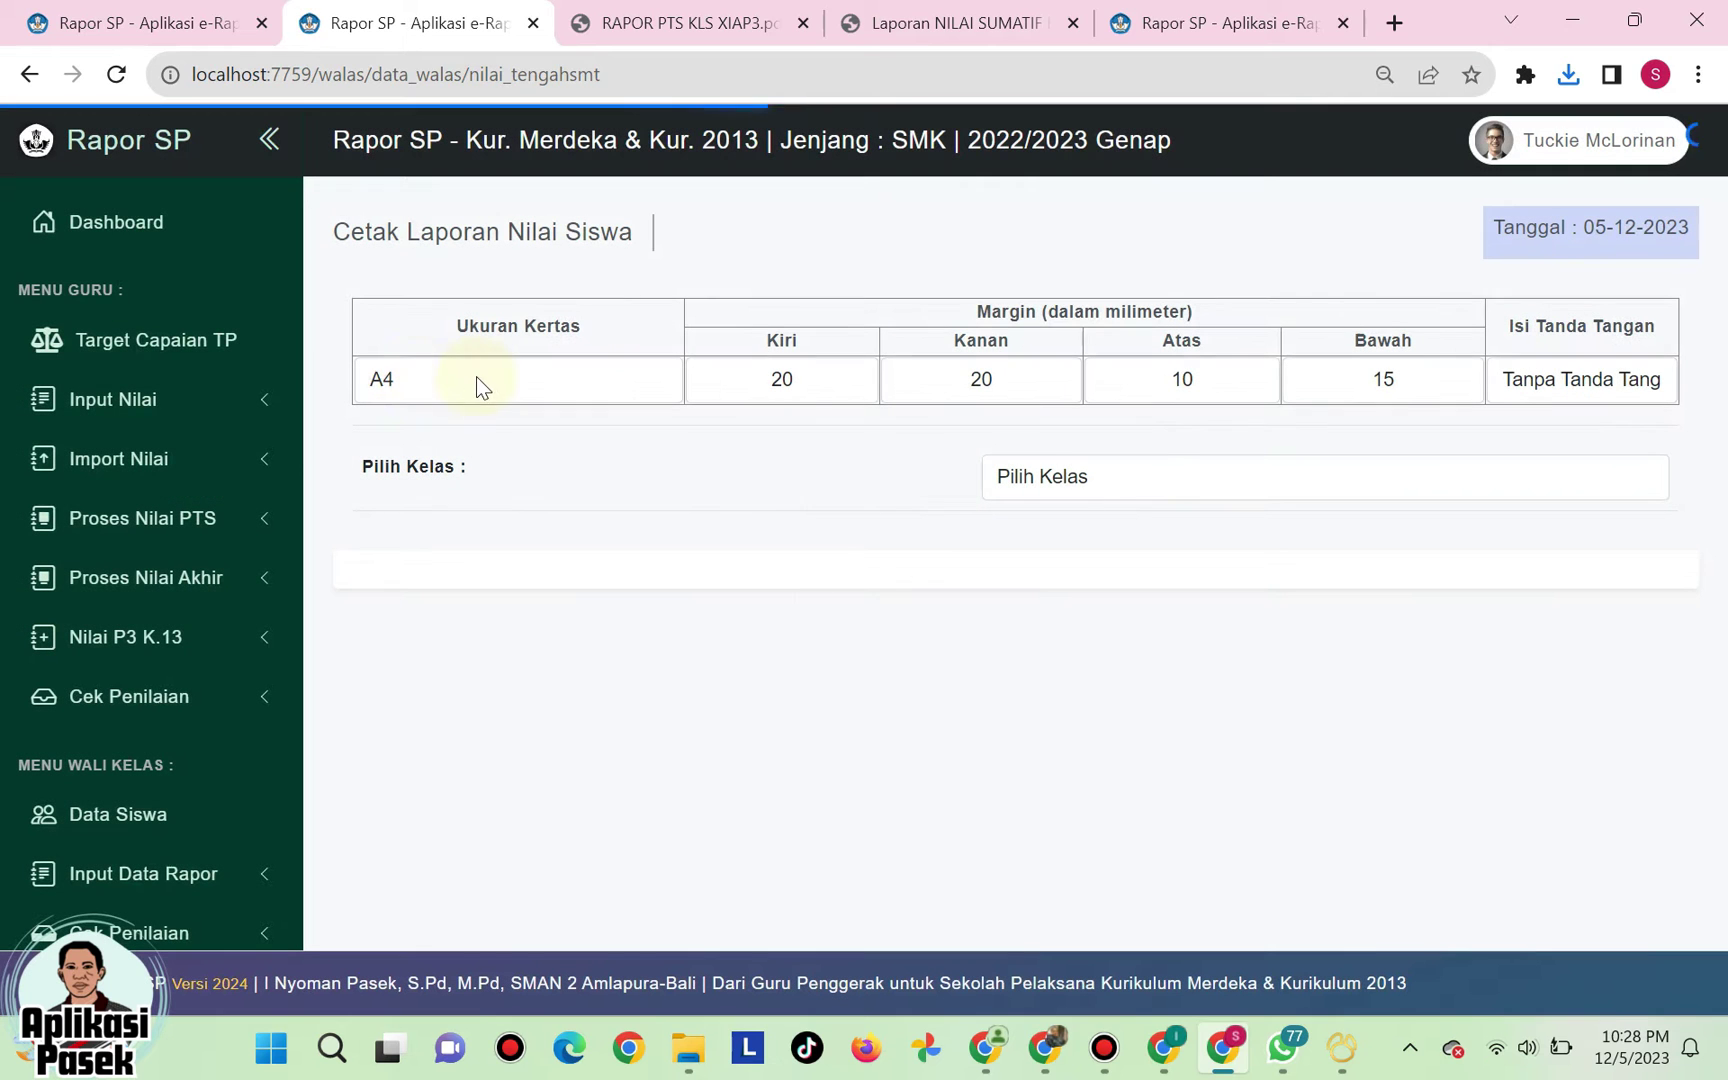
- Set paper size to F4 (Folio) and check the 20/20/10/15 mm margins
{"action": "left_click", "coordinate": [522, 382]}
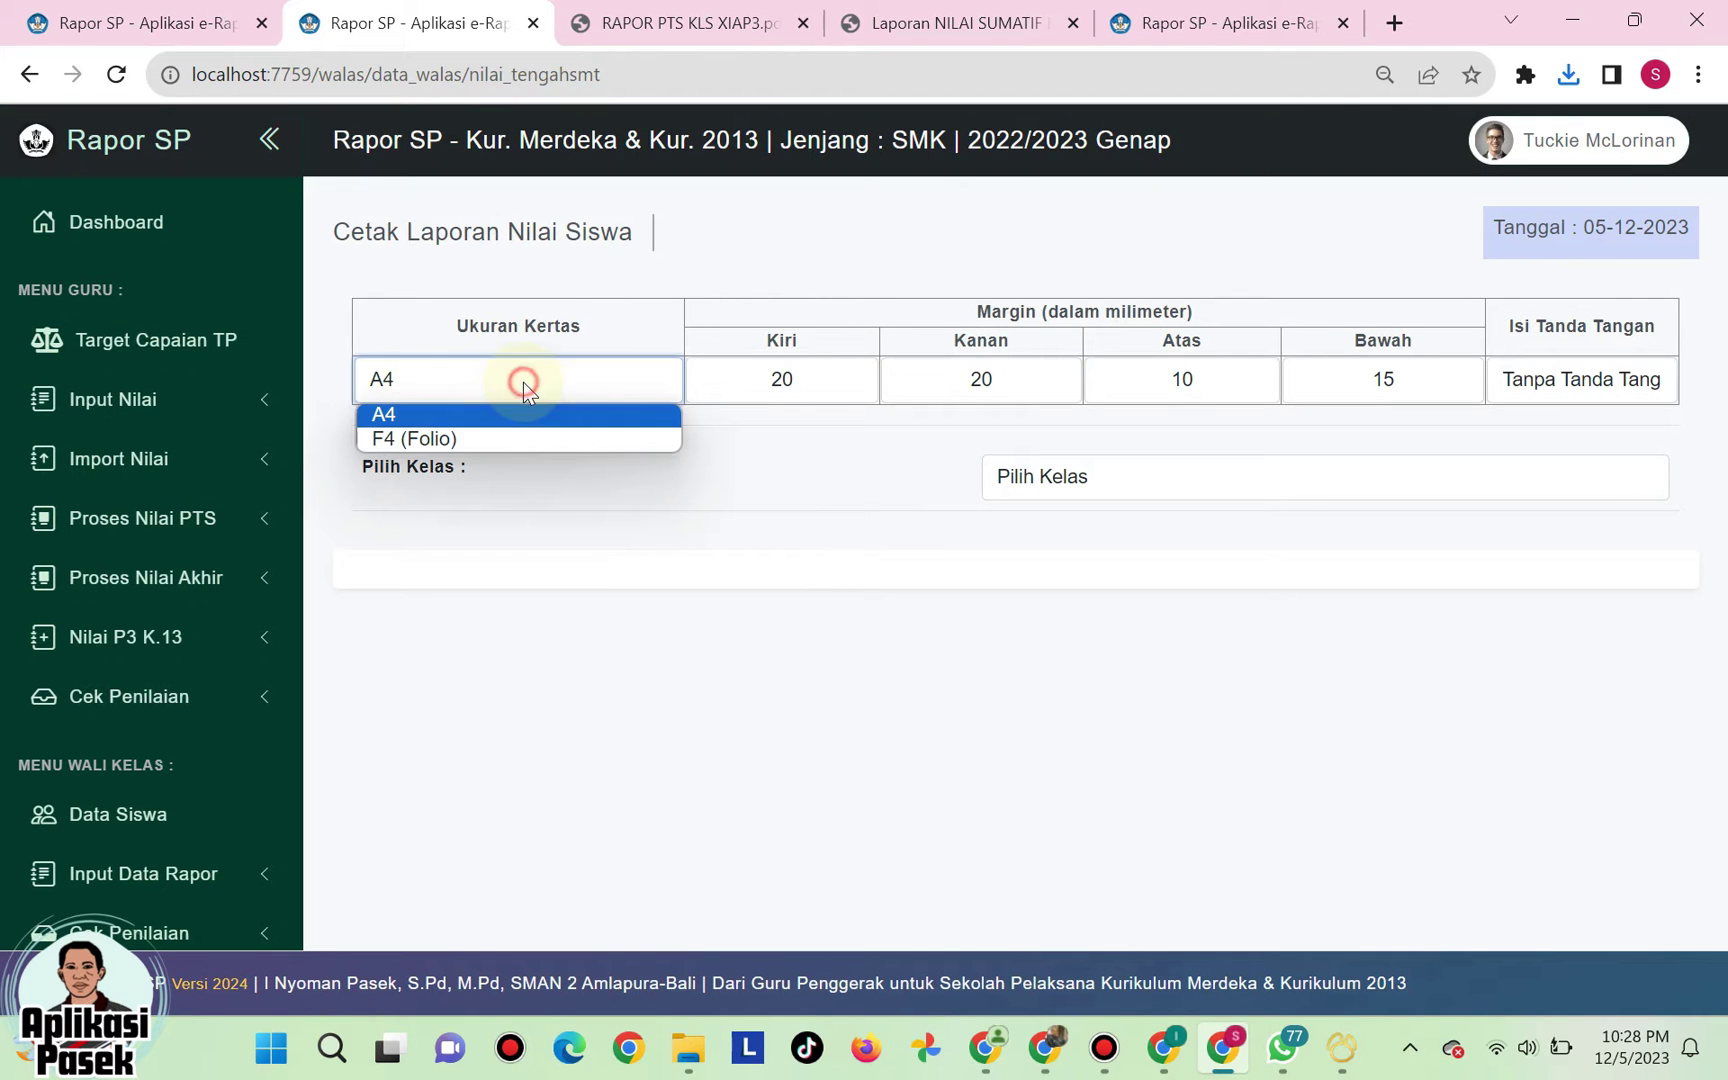
{"action": "left_click", "coordinate": [512, 440]}
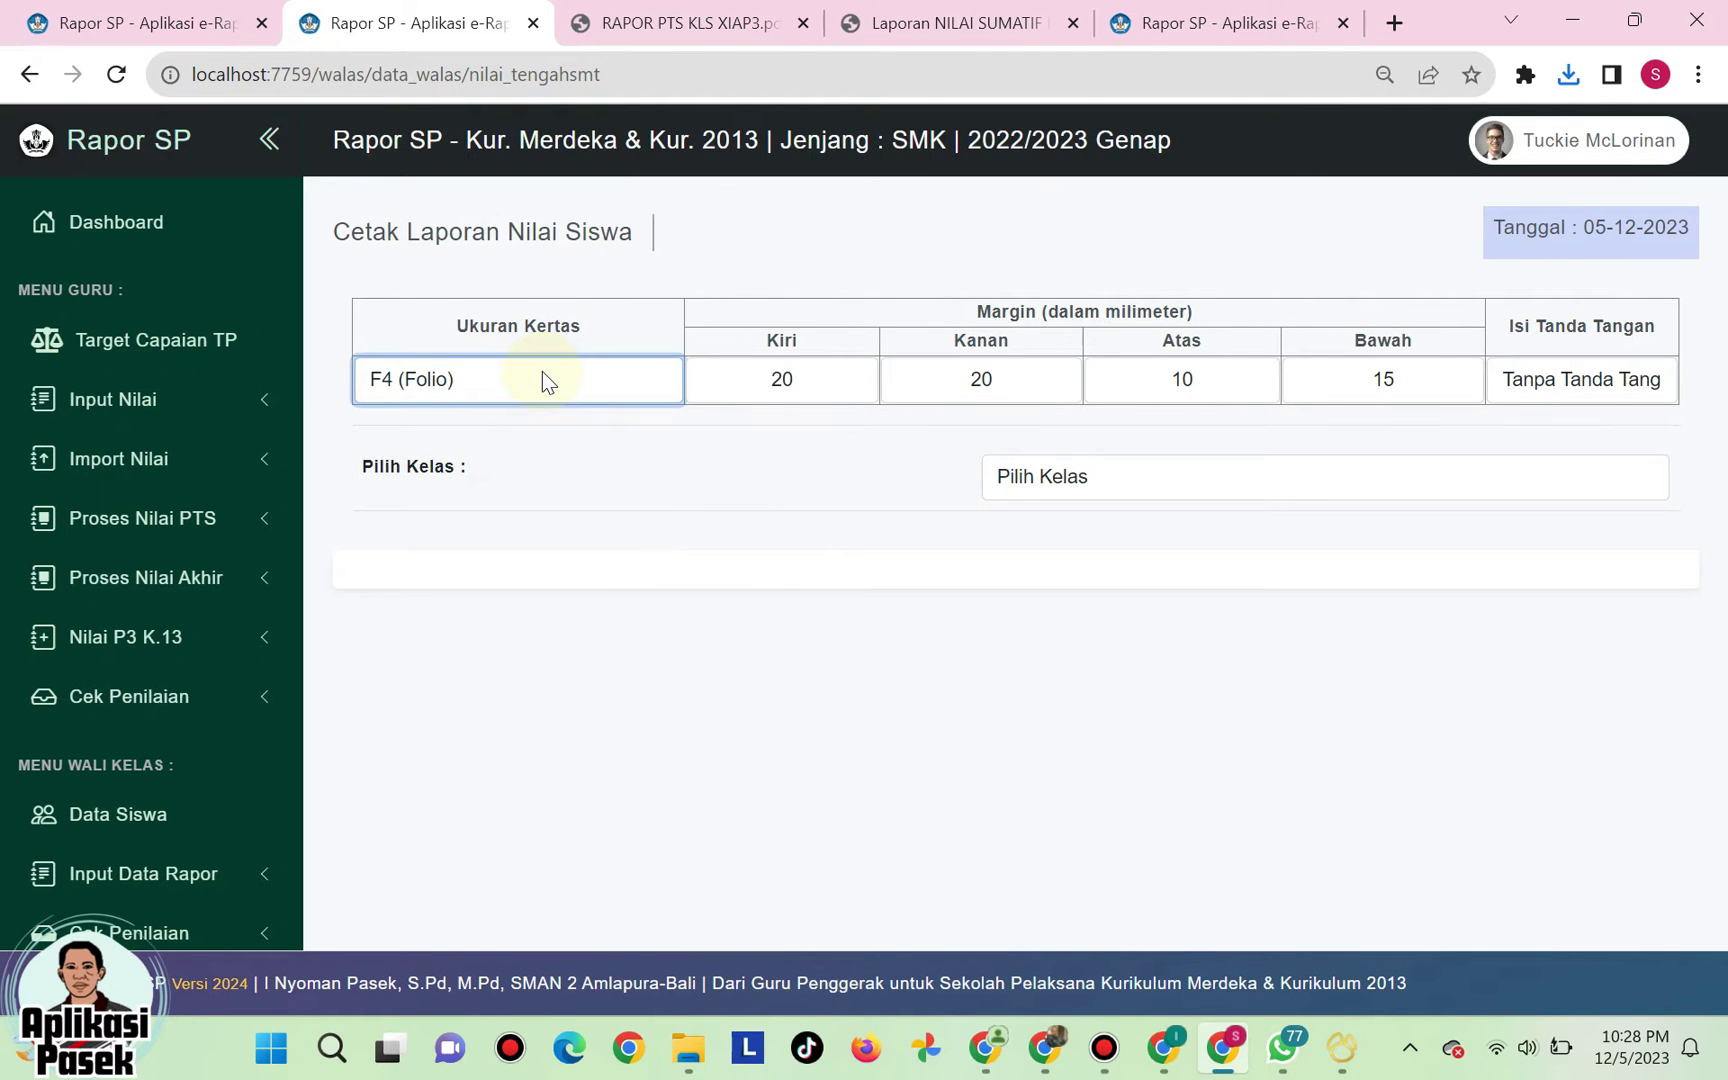
{"action": "left_click", "coordinate": [799, 383]}
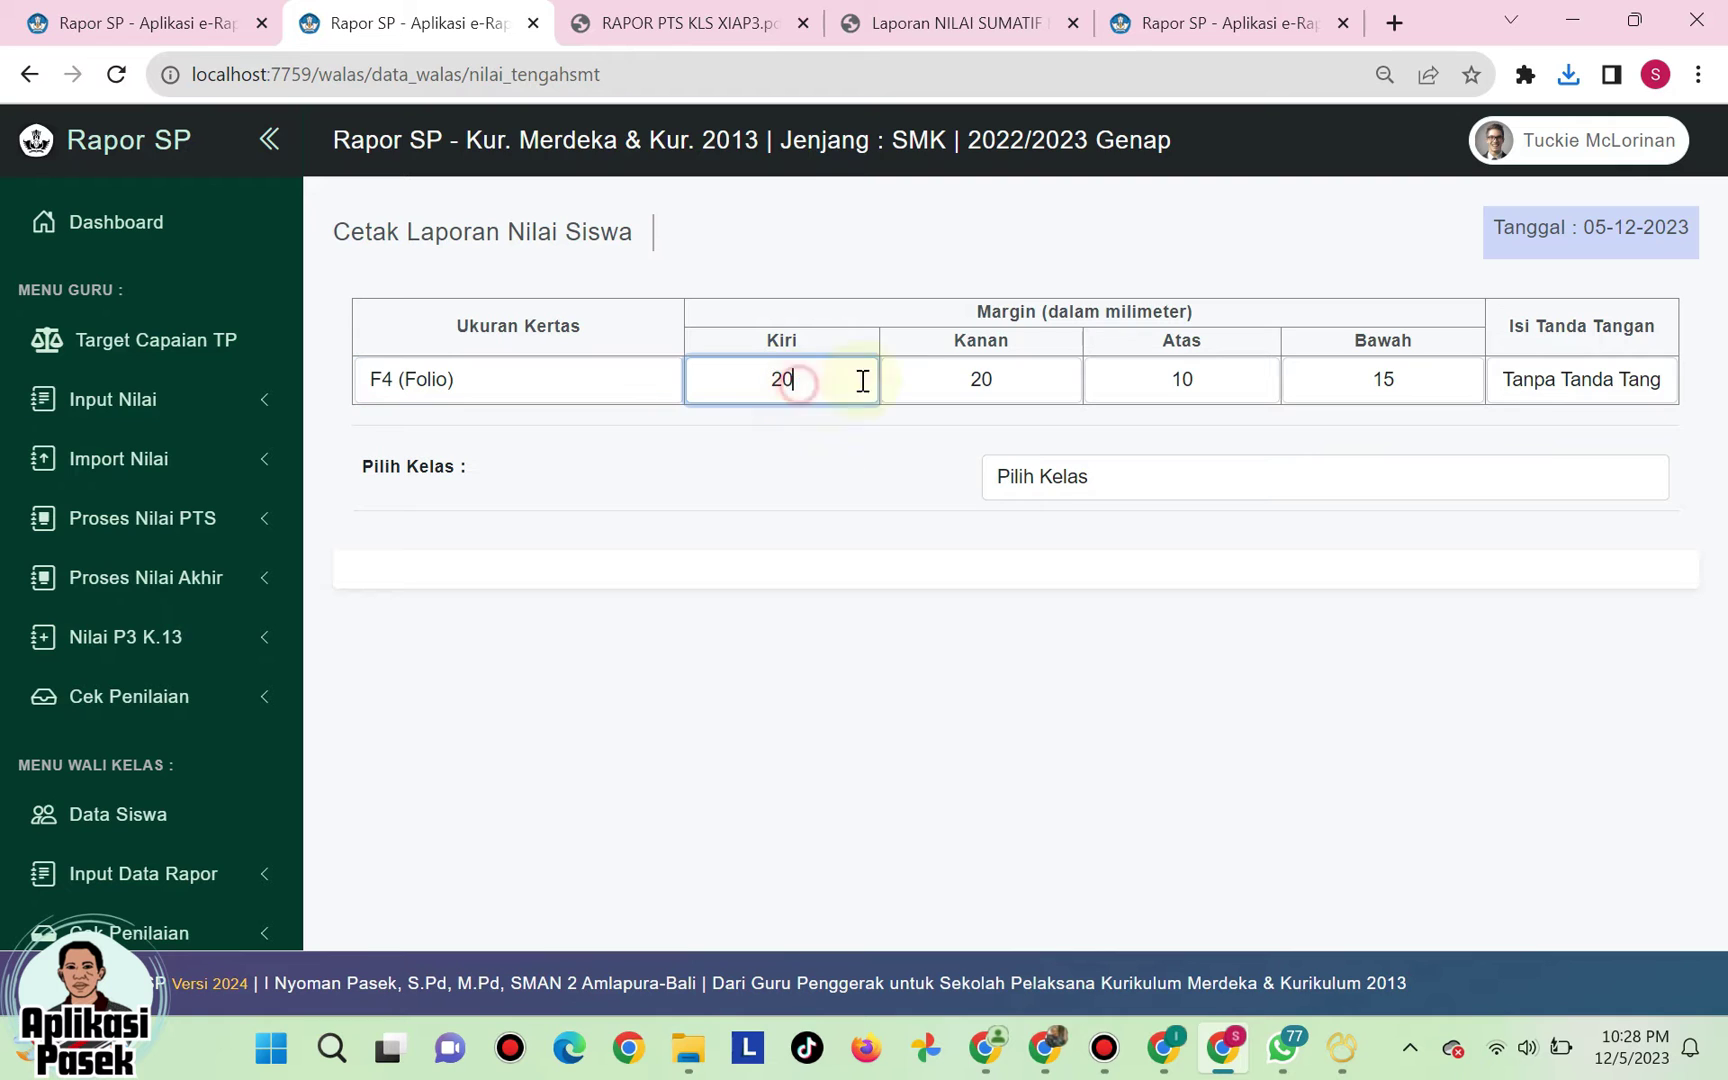
{"action": "left_click", "coordinate": [985, 376]}
{"action": "left_click", "coordinate": [1160, 377]}
{"action": "left_click", "coordinate": [1398, 377]}
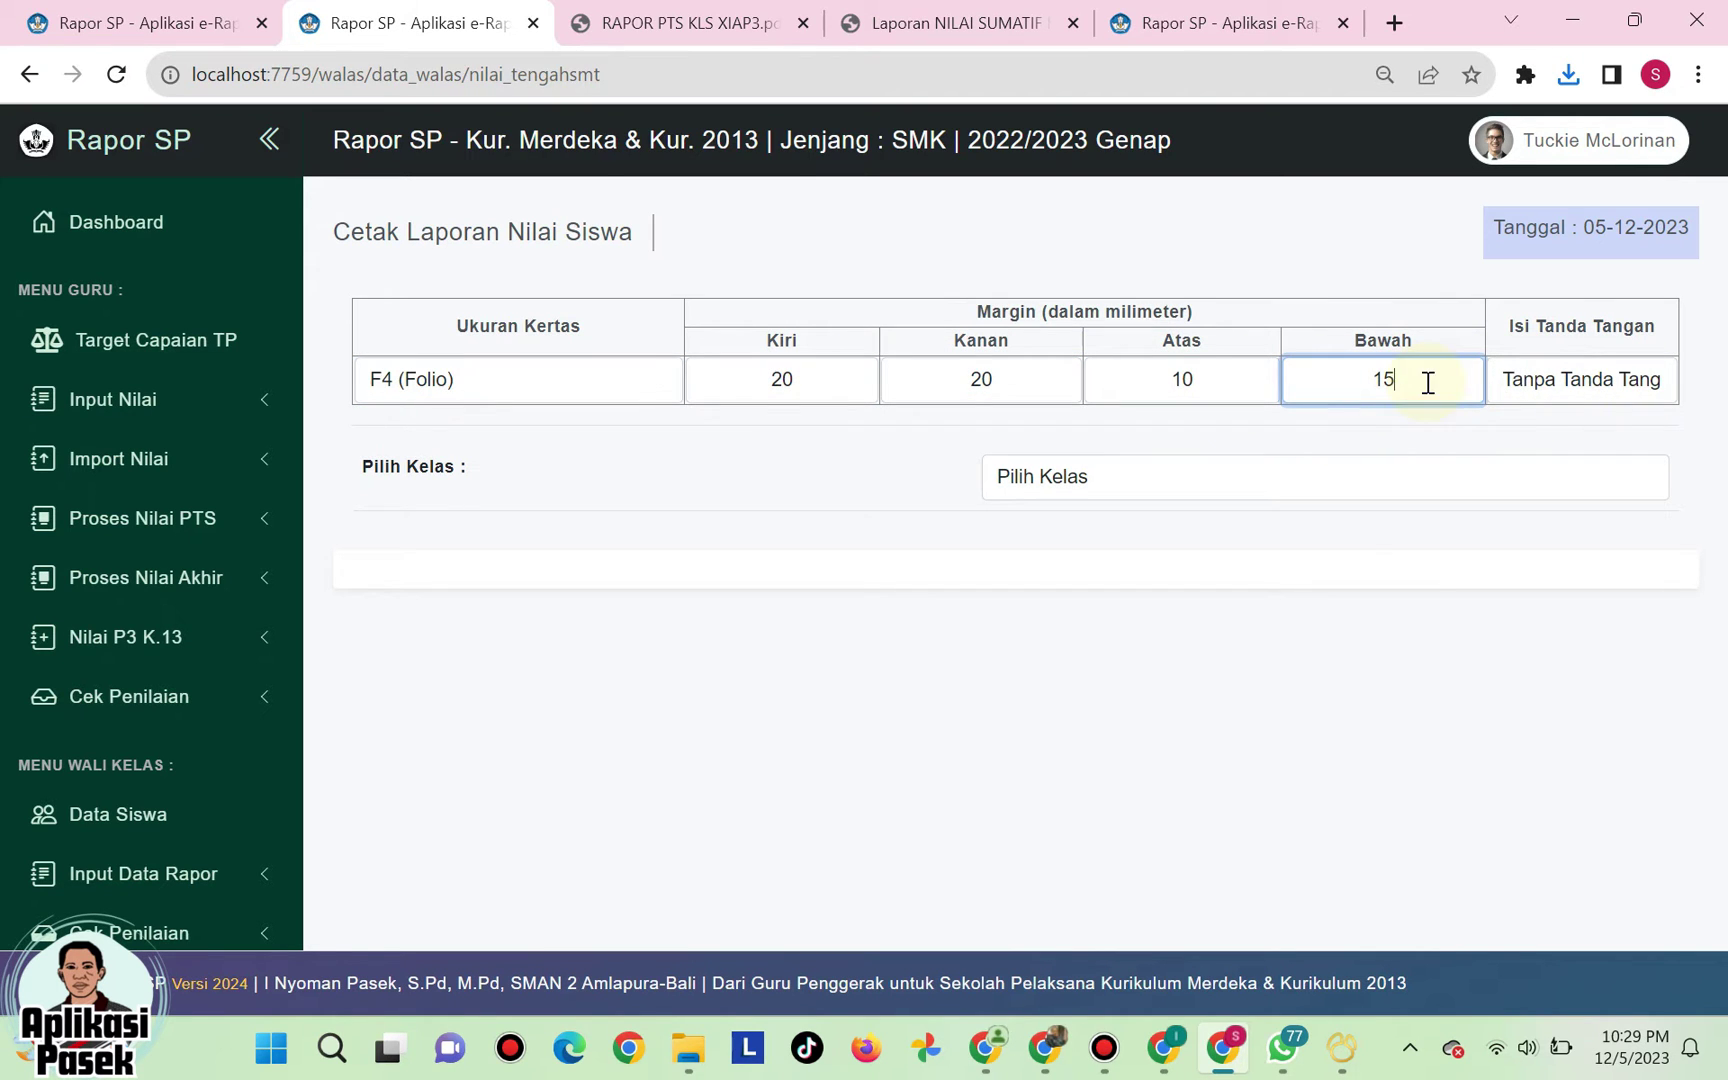
- Leave Isi Tanda Tangan on Tanpa Tanda Tangan after trying the signature option
{"action": "left_click", "coordinate": [1611, 379]}
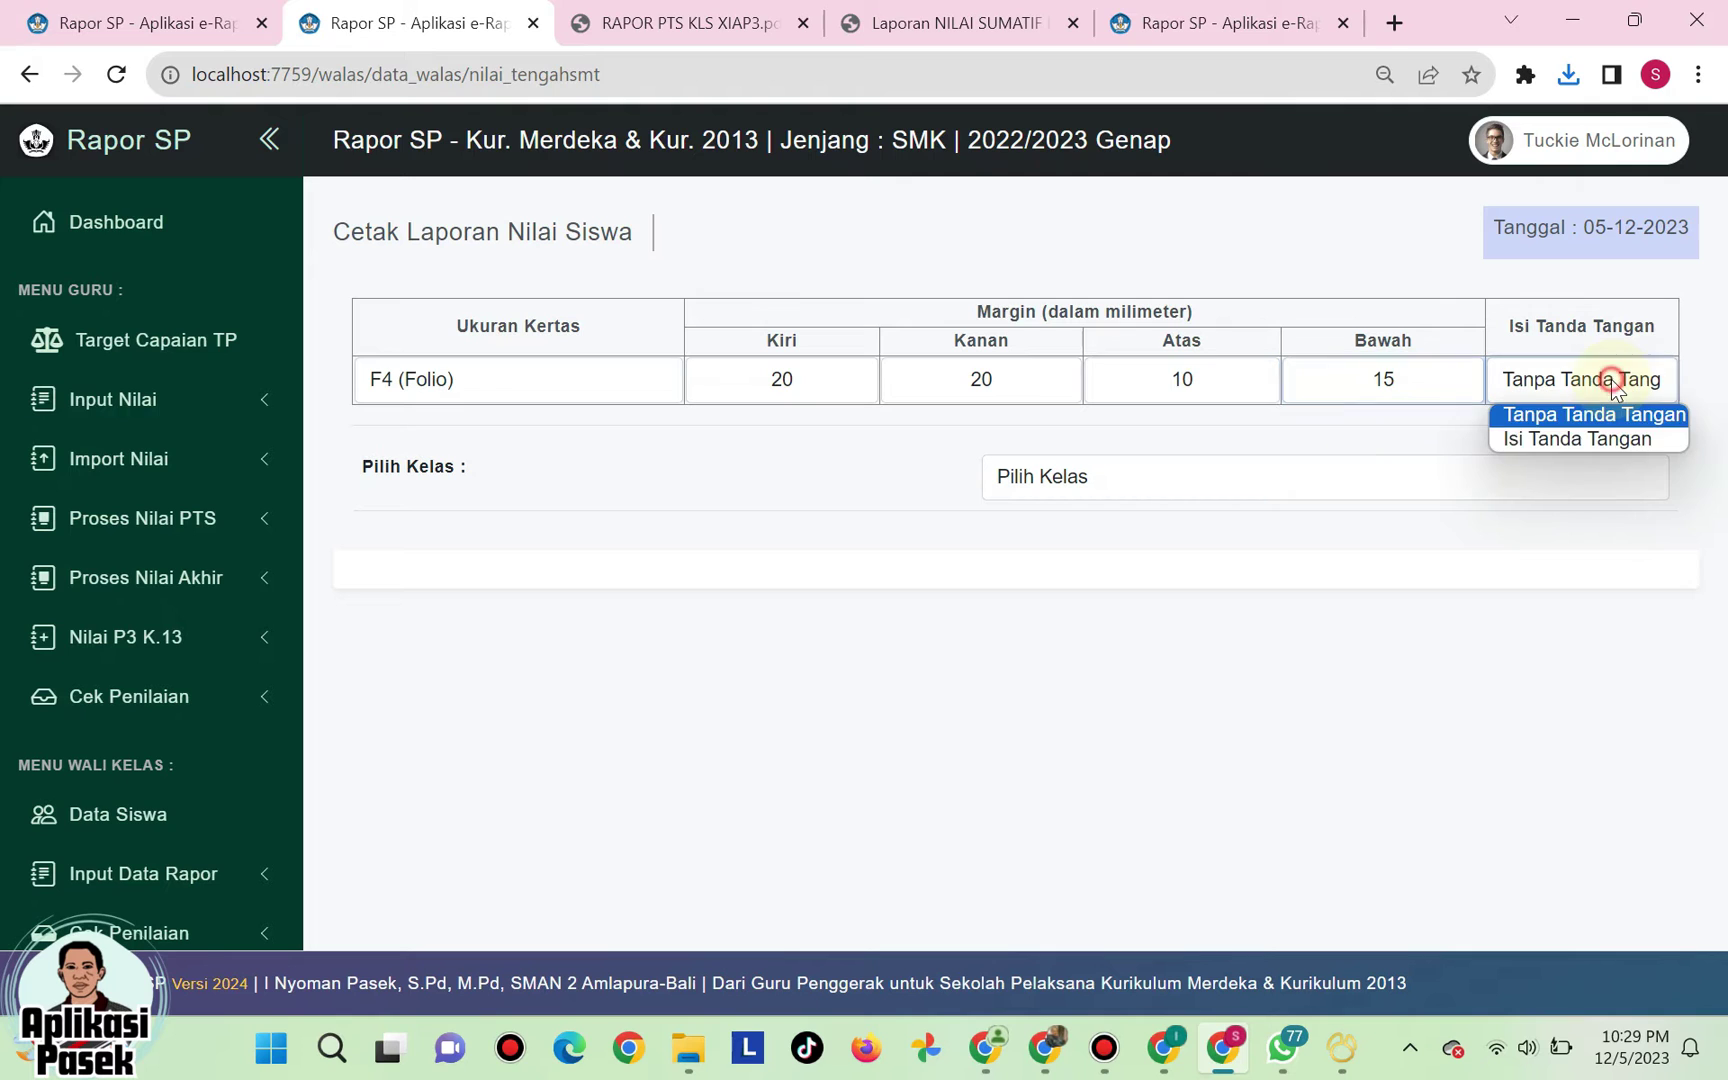
{"action": "left_click", "coordinate": [1594, 440]}
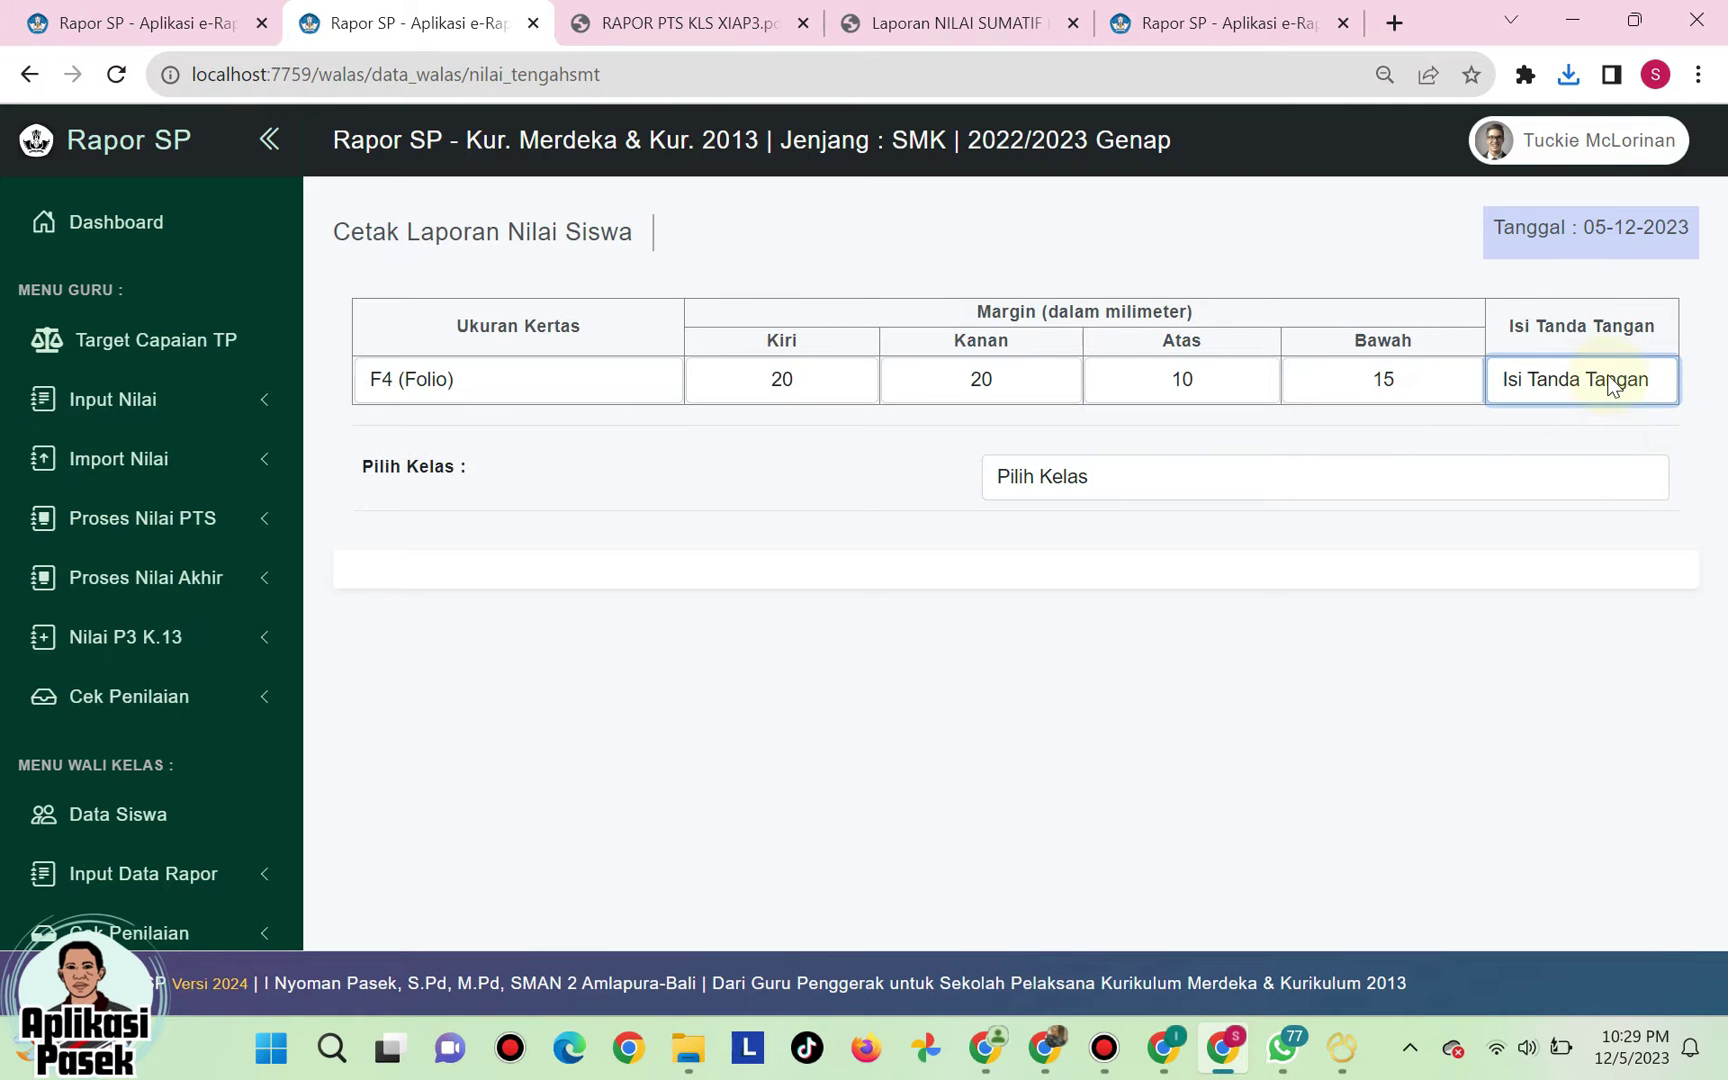
{"action": "left_click", "coordinate": [1611, 381]}
{"action": "left_click", "coordinate": [1597, 416]}
{"action": "left_click", "coordinate": [1601, 386]}
{"action": "left_click", "coordinate": [1592, 415]}
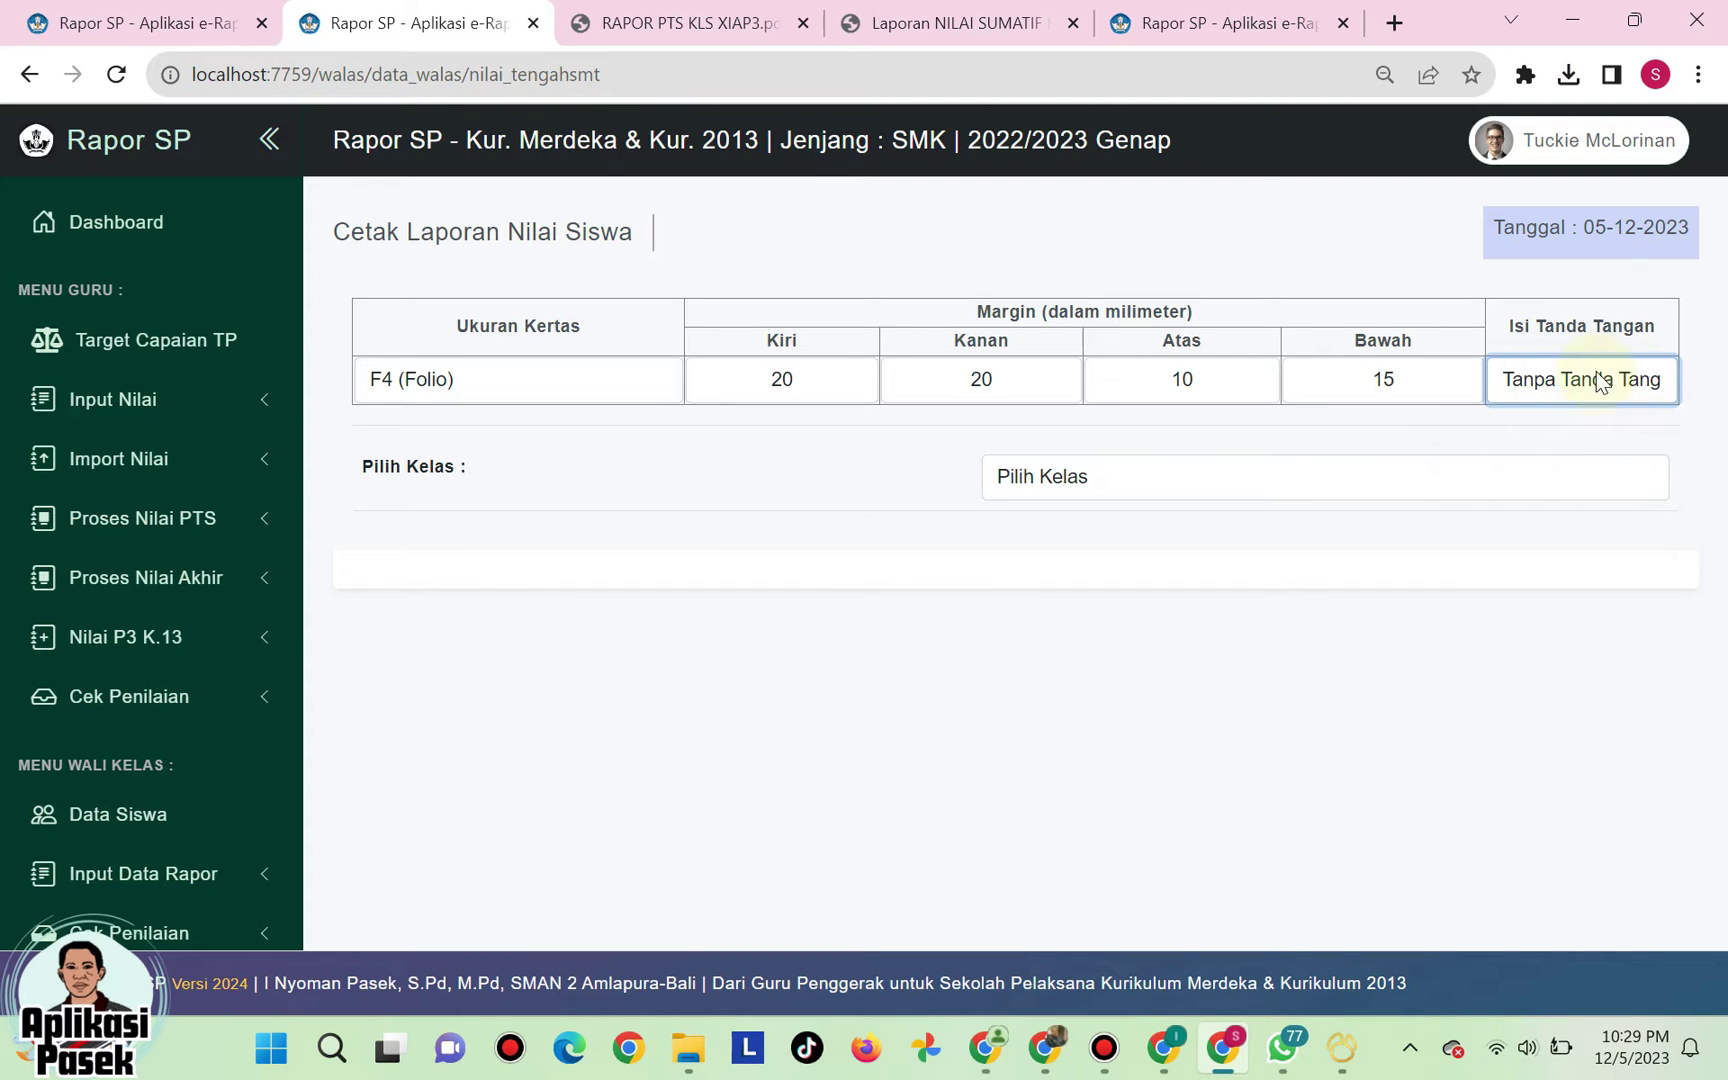
{"action": "left_click", "coordinate": [1468, 430]}
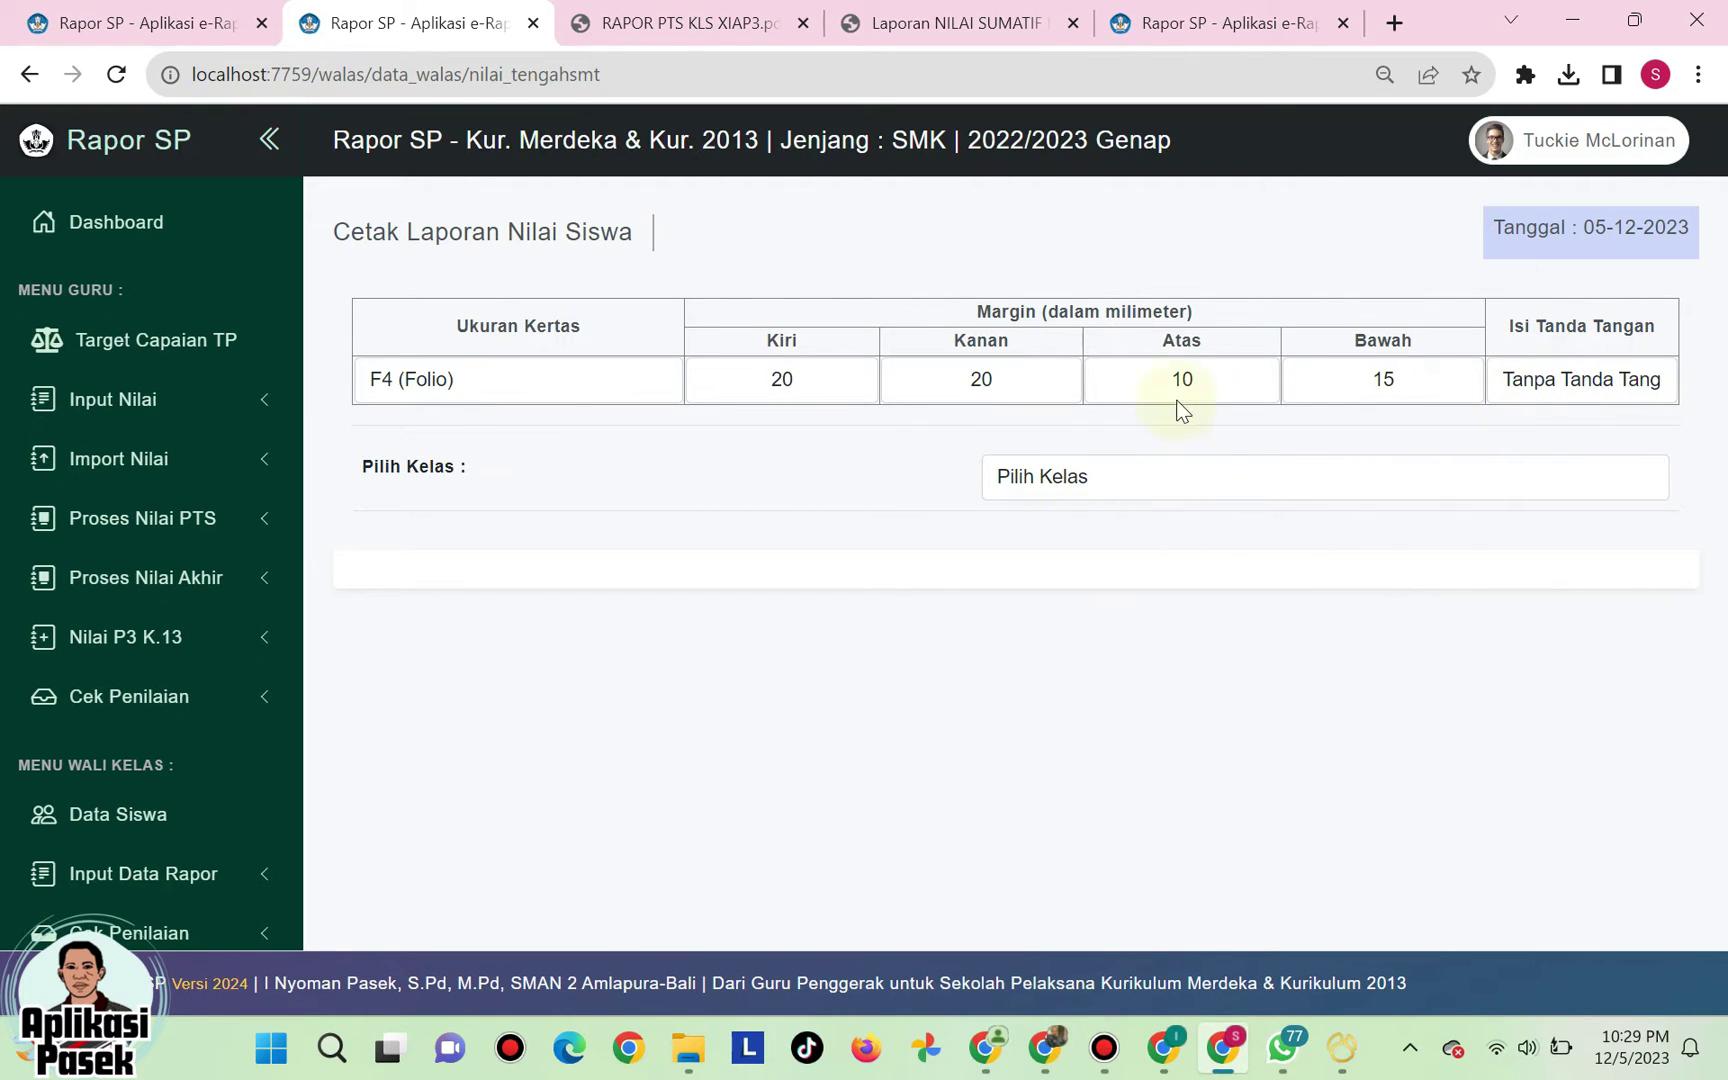
- Choose class XI AP 3 and generate its sumatif report files
{"action": "left_click", "coordinate": [1150, 486]}
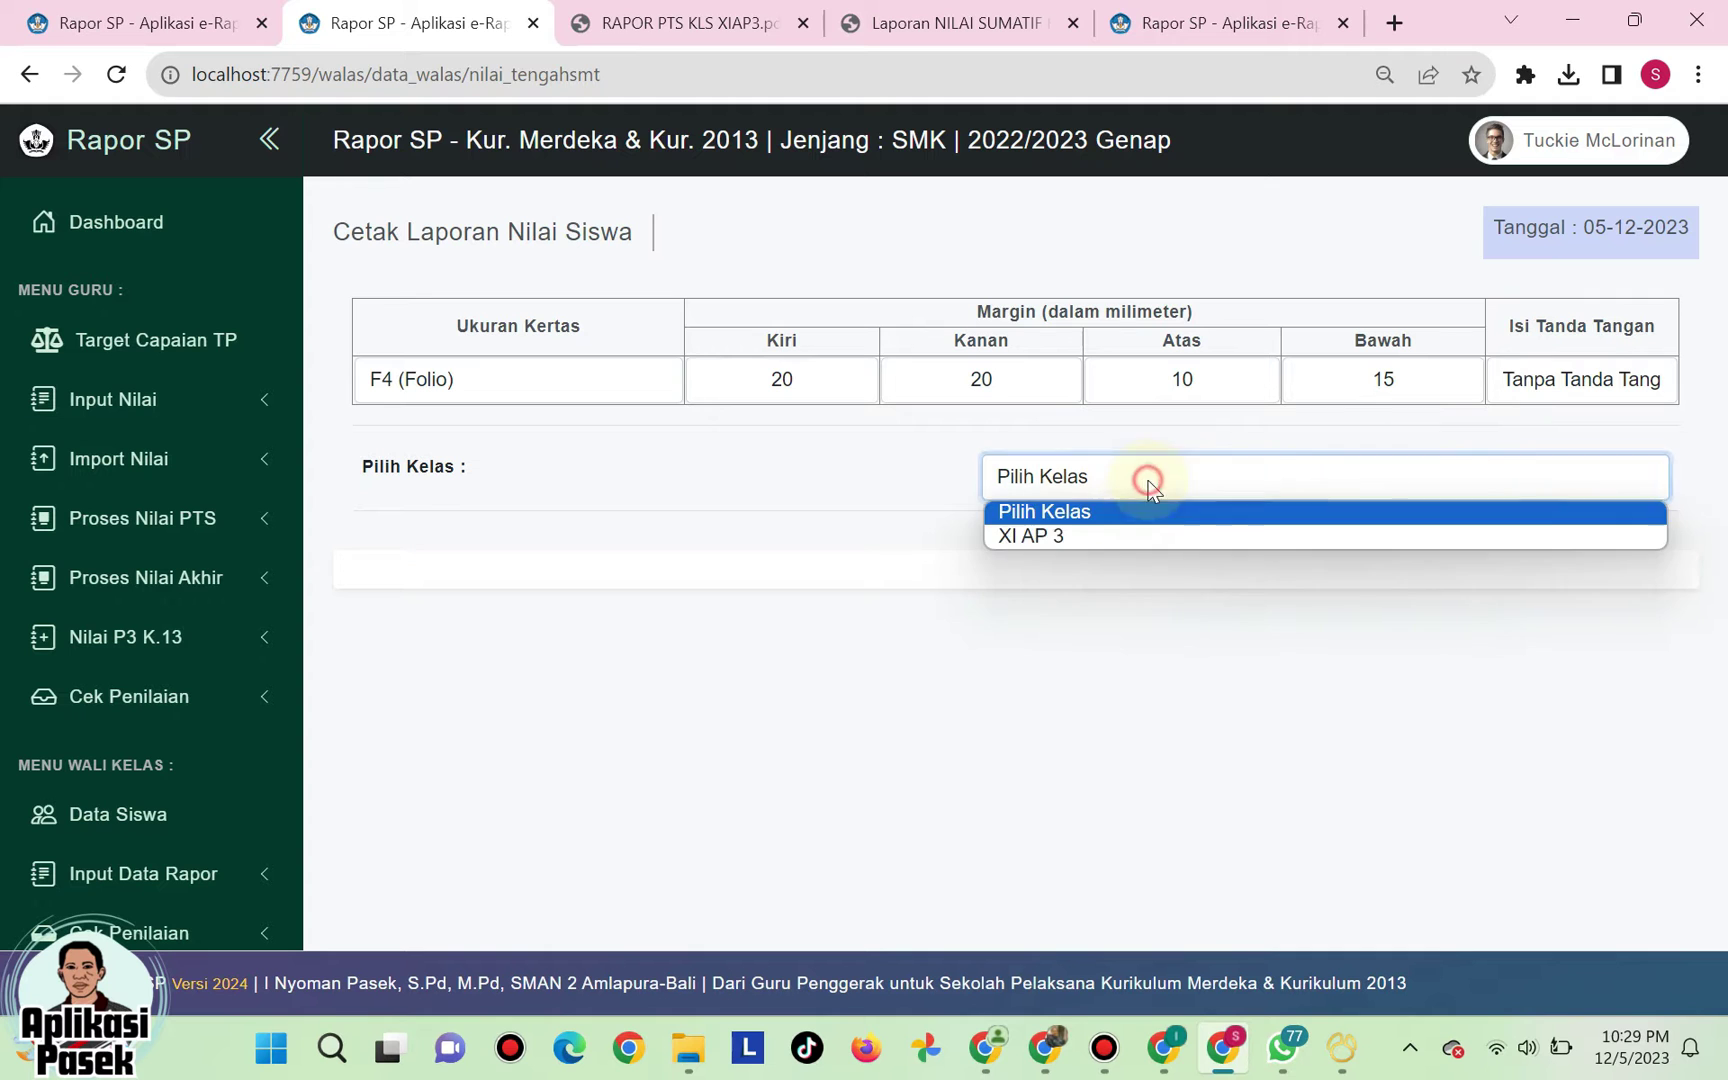
{"action": "left_click", "coordinate": [1120, 536]}
{"action": "scroll", "coordinate": [1026, 647], "scroll_direction": "down", "scroll_amount": 5}
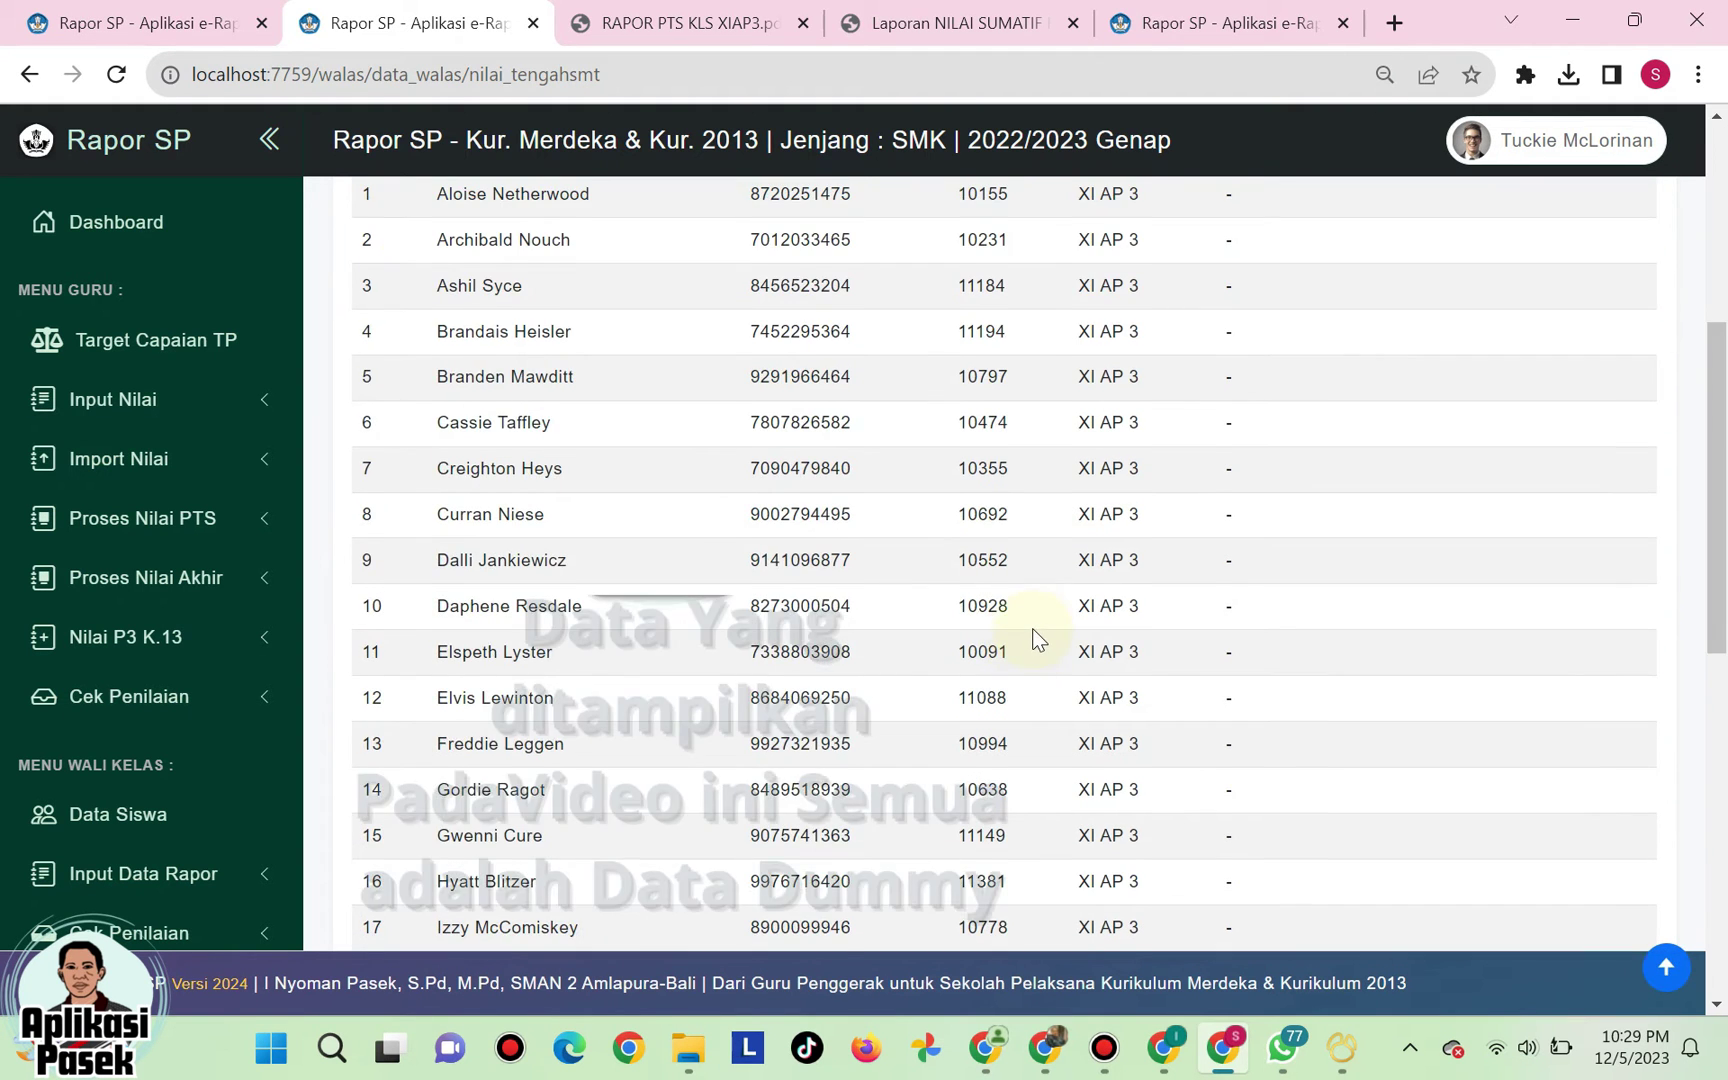
{"action": "scroll", "coordinate": [1026, 647], "scroll_direction": "down", "scroll_amount": 5}
{"action": "scroll", "coordinate": [1031, 628], "scroll_direction": "up", "scroll_amount": 9}
{"action": "scroll", "coordinate": [1031, 628], "scroll_direction": "up", "scroll_amount": 2}
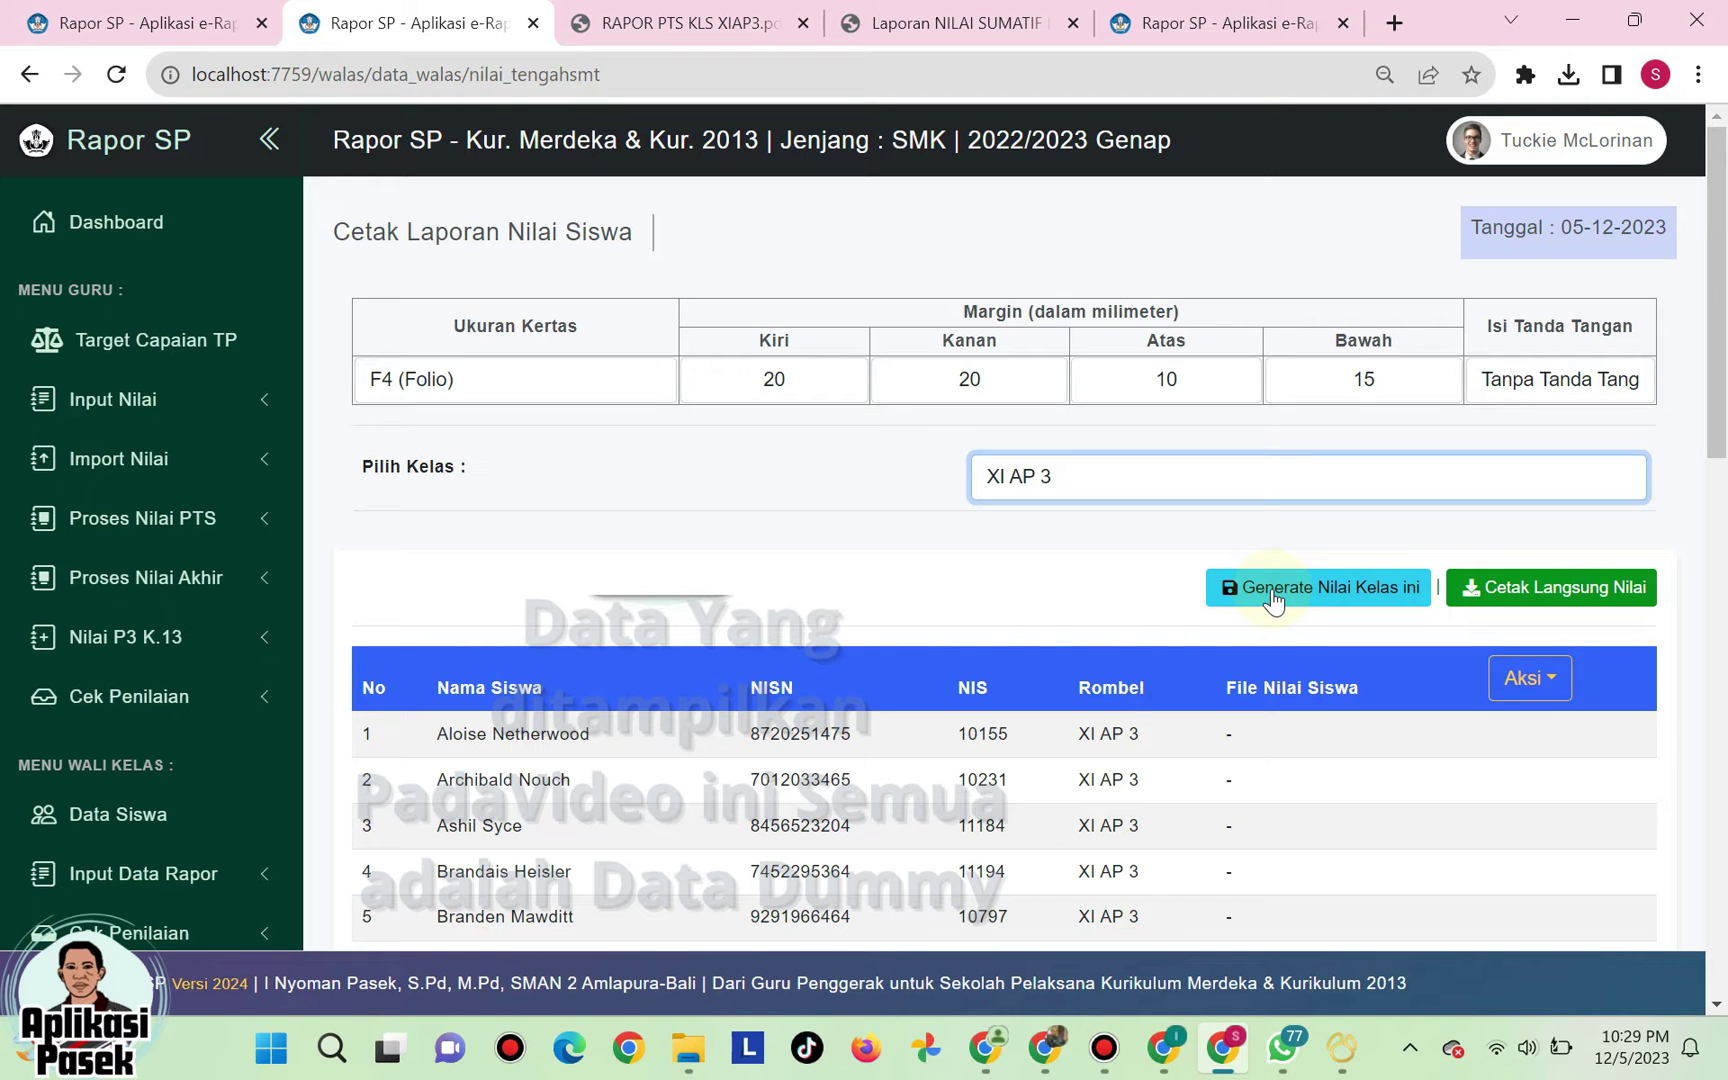
{"action": "left_click", "coordinate": [1272, 589]}
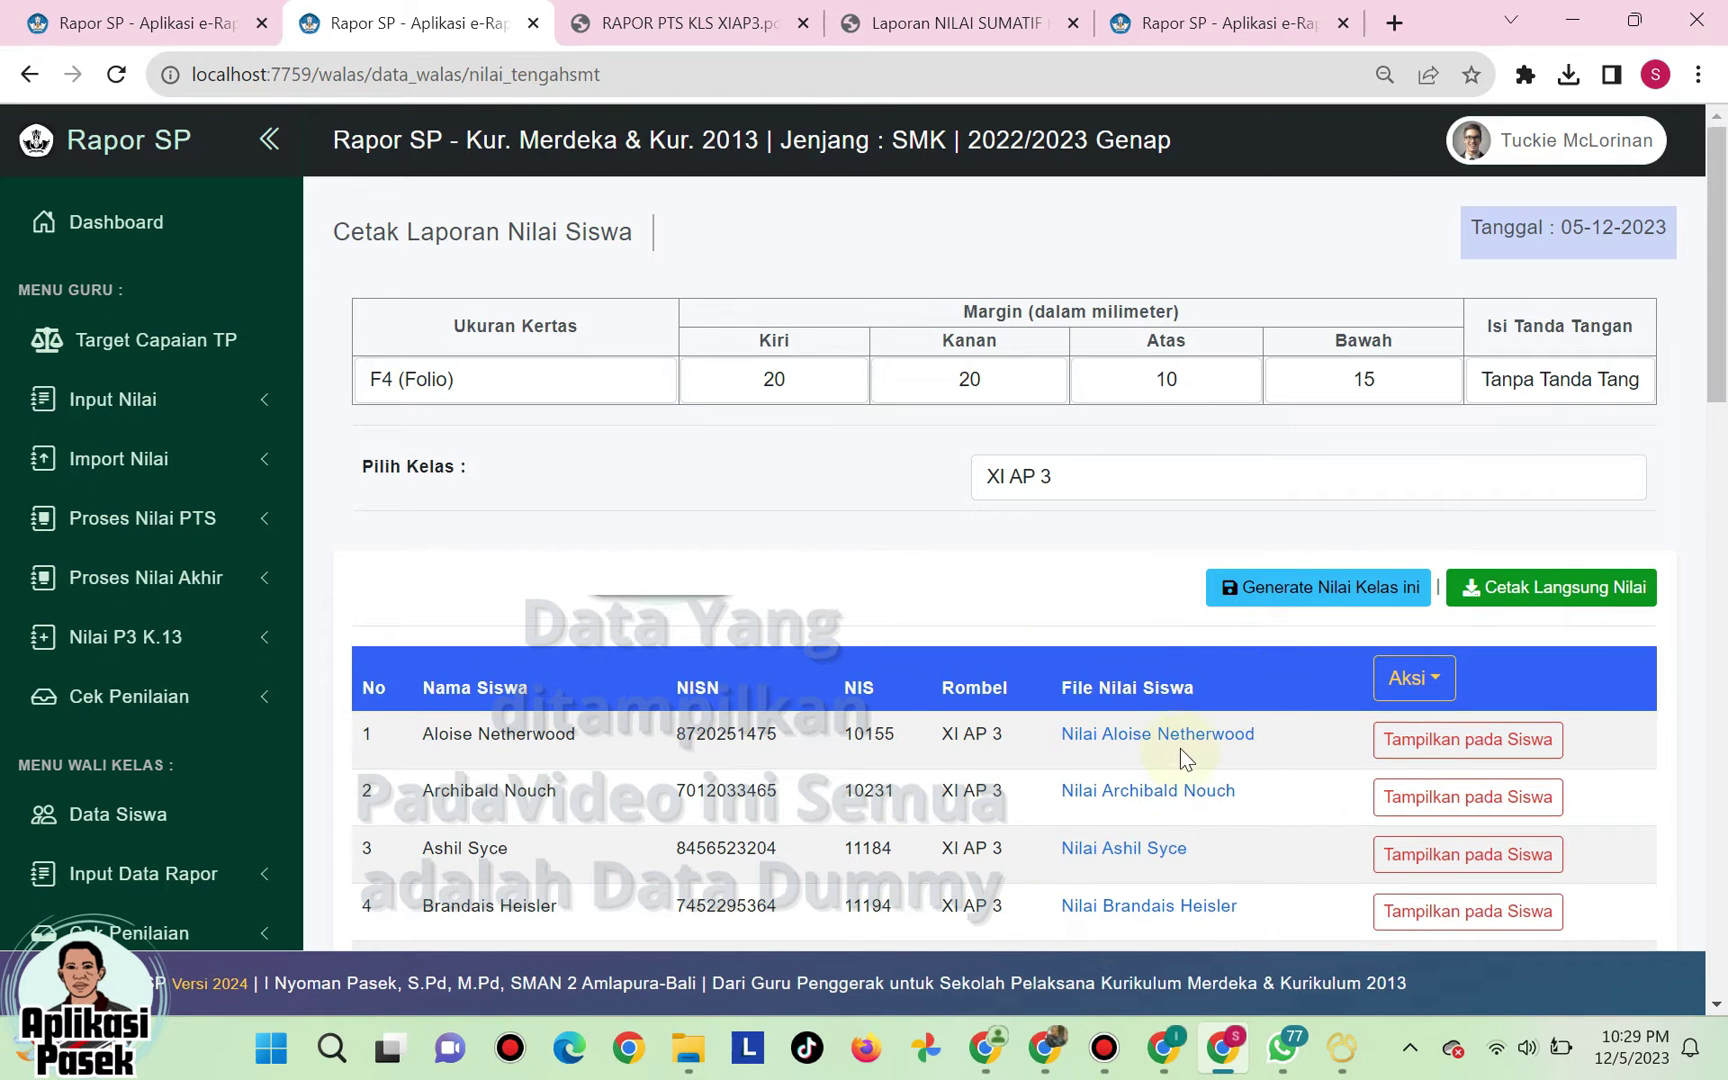
- Make the first student's report visible to students, toggling the second on and off
{"action": "scroll", "coordinate": [1180, 750], "scroll_direction": "down", "scroll_amount": 1}
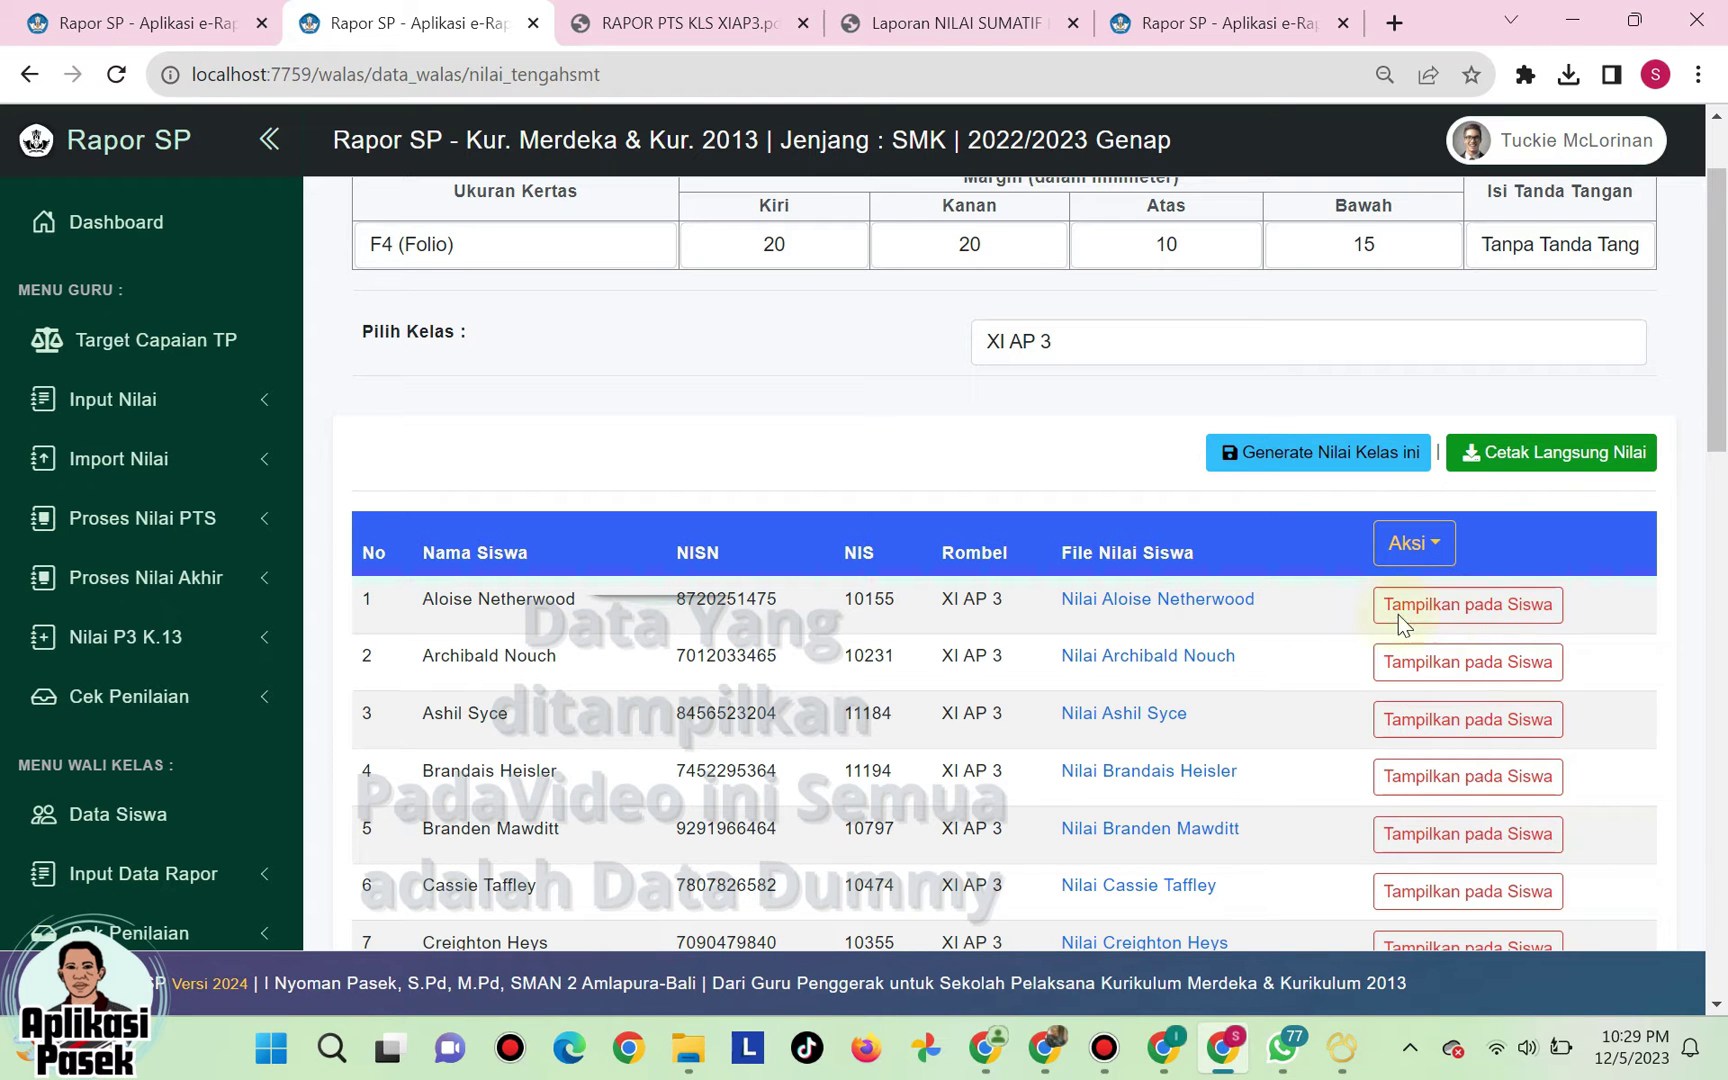
{"action": "left_click", "coordinate": [1484, 608]}
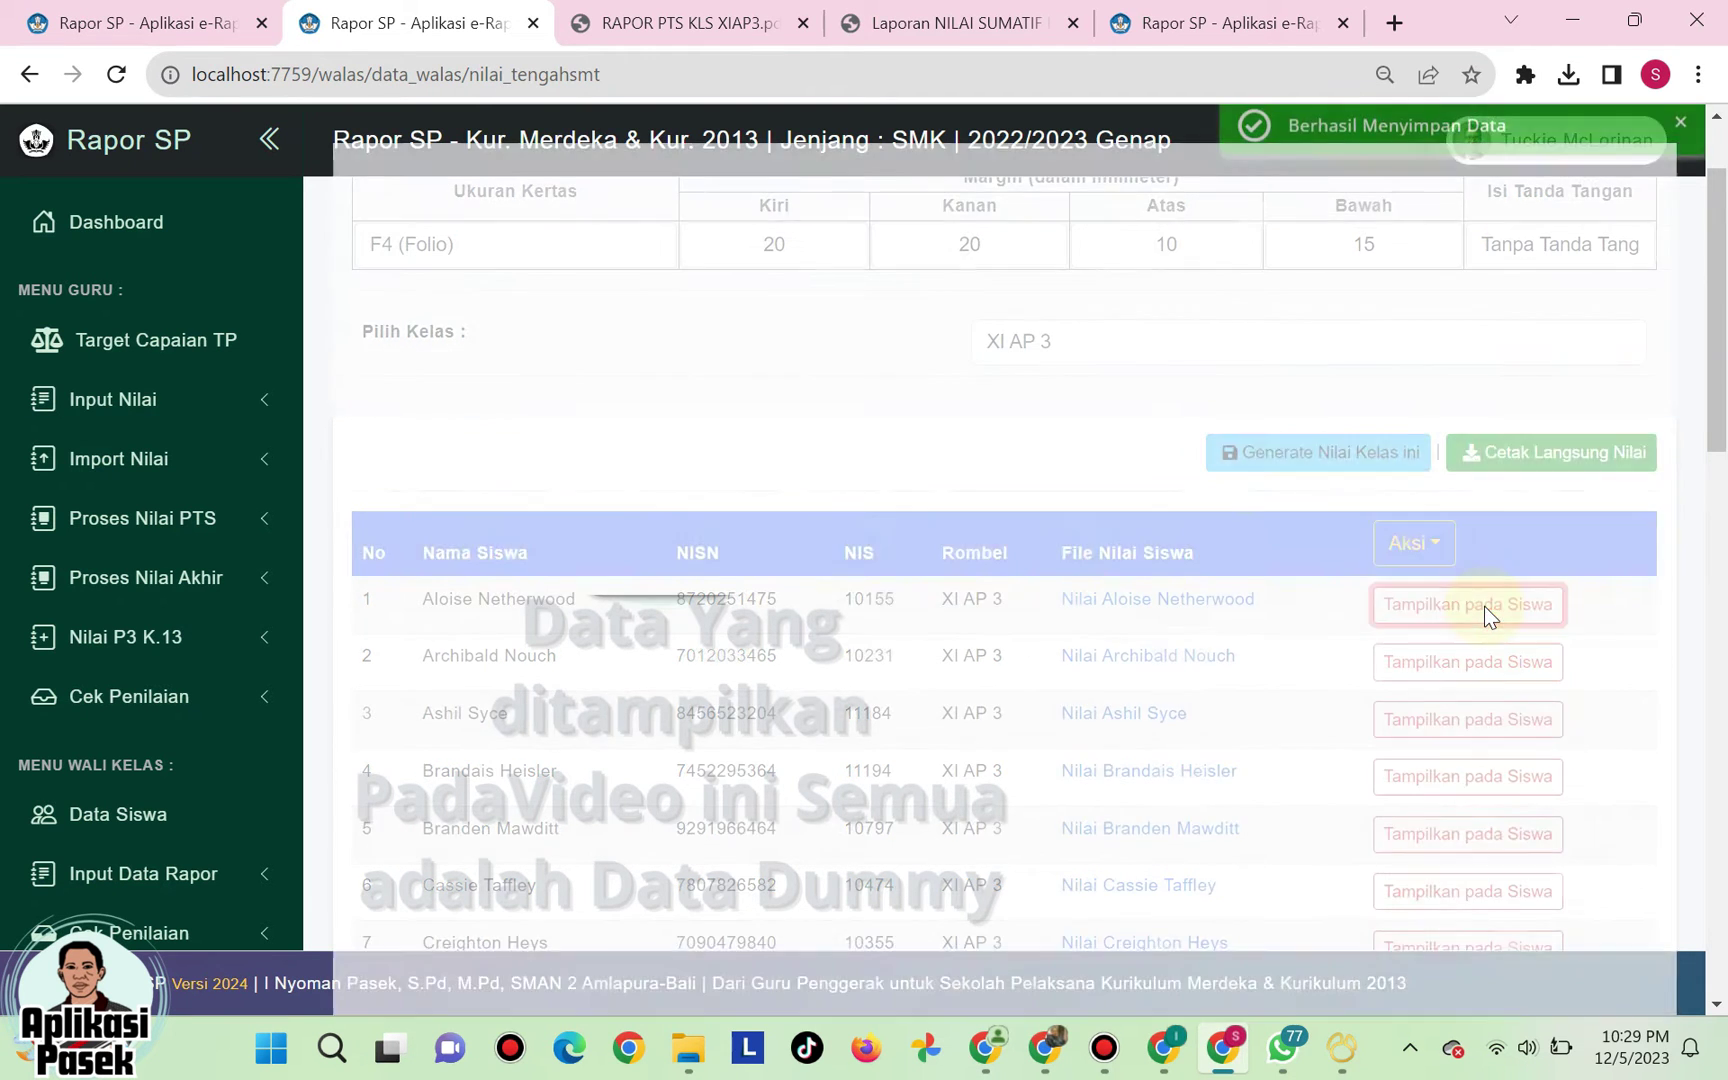
{"action": "left_click", "coordinate": [1482, 678]}
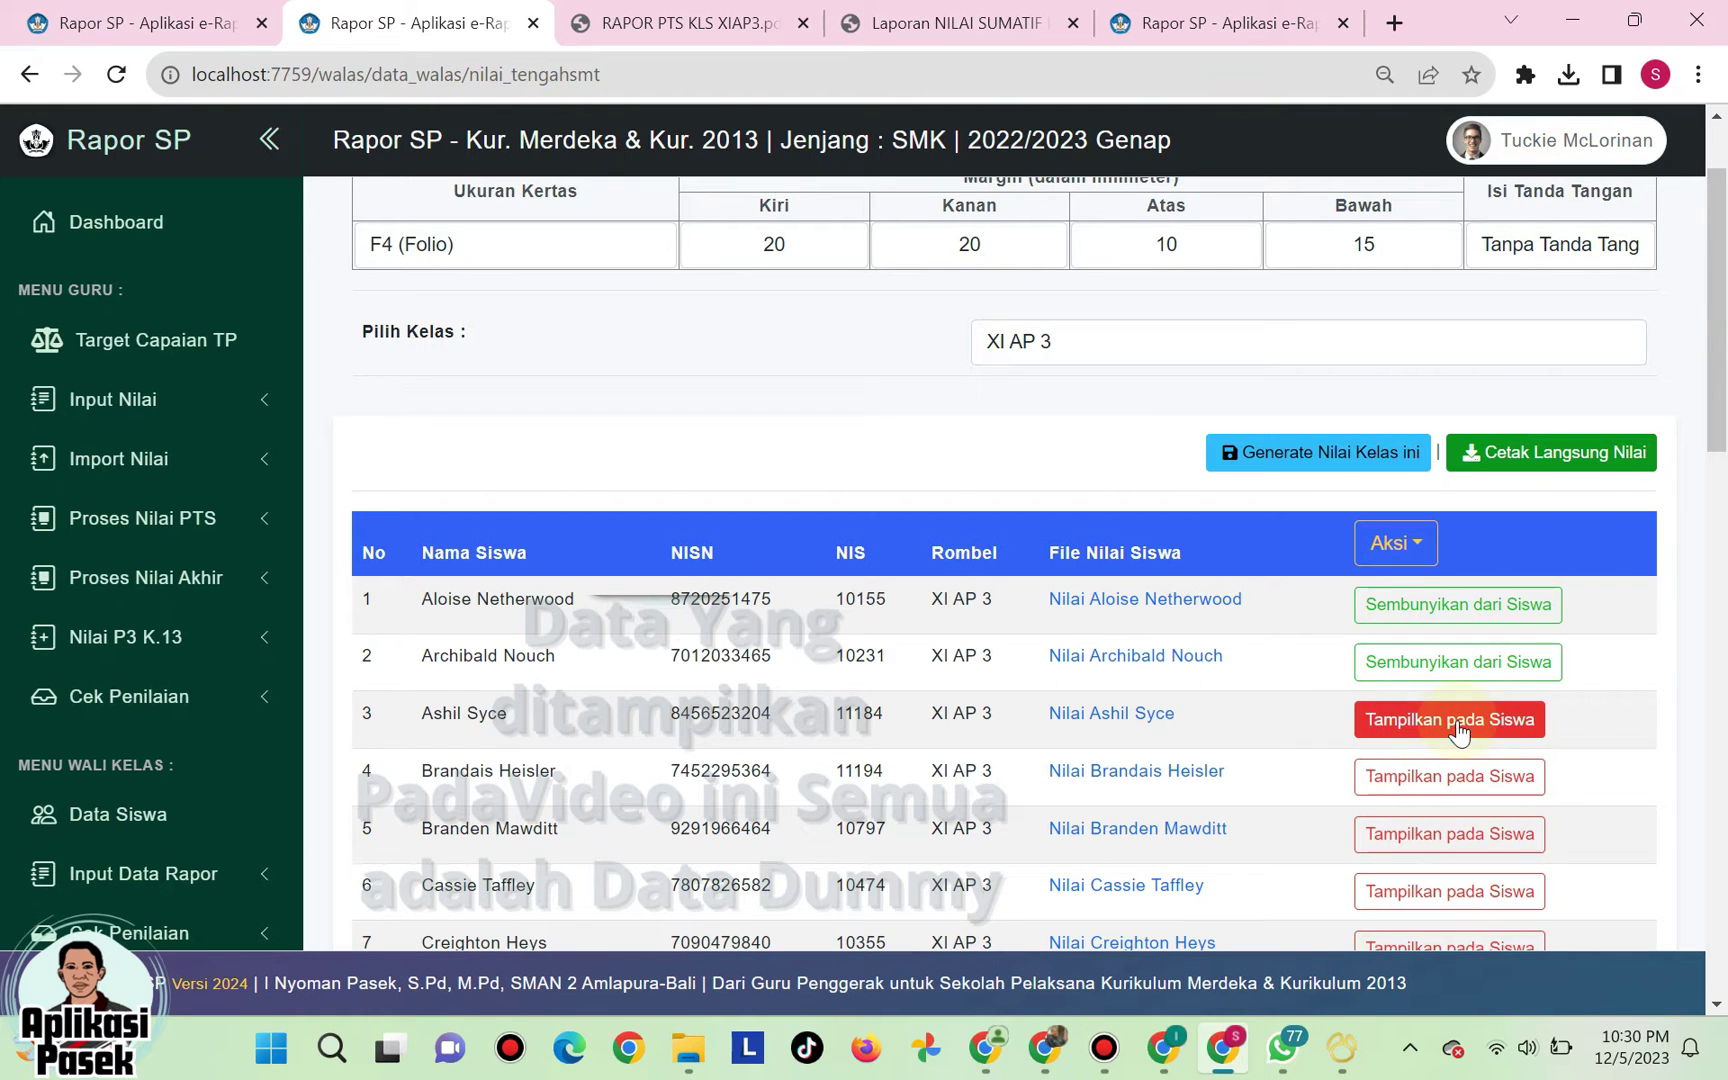
{"action": "left_click", "coordinate": [1445, 665]}
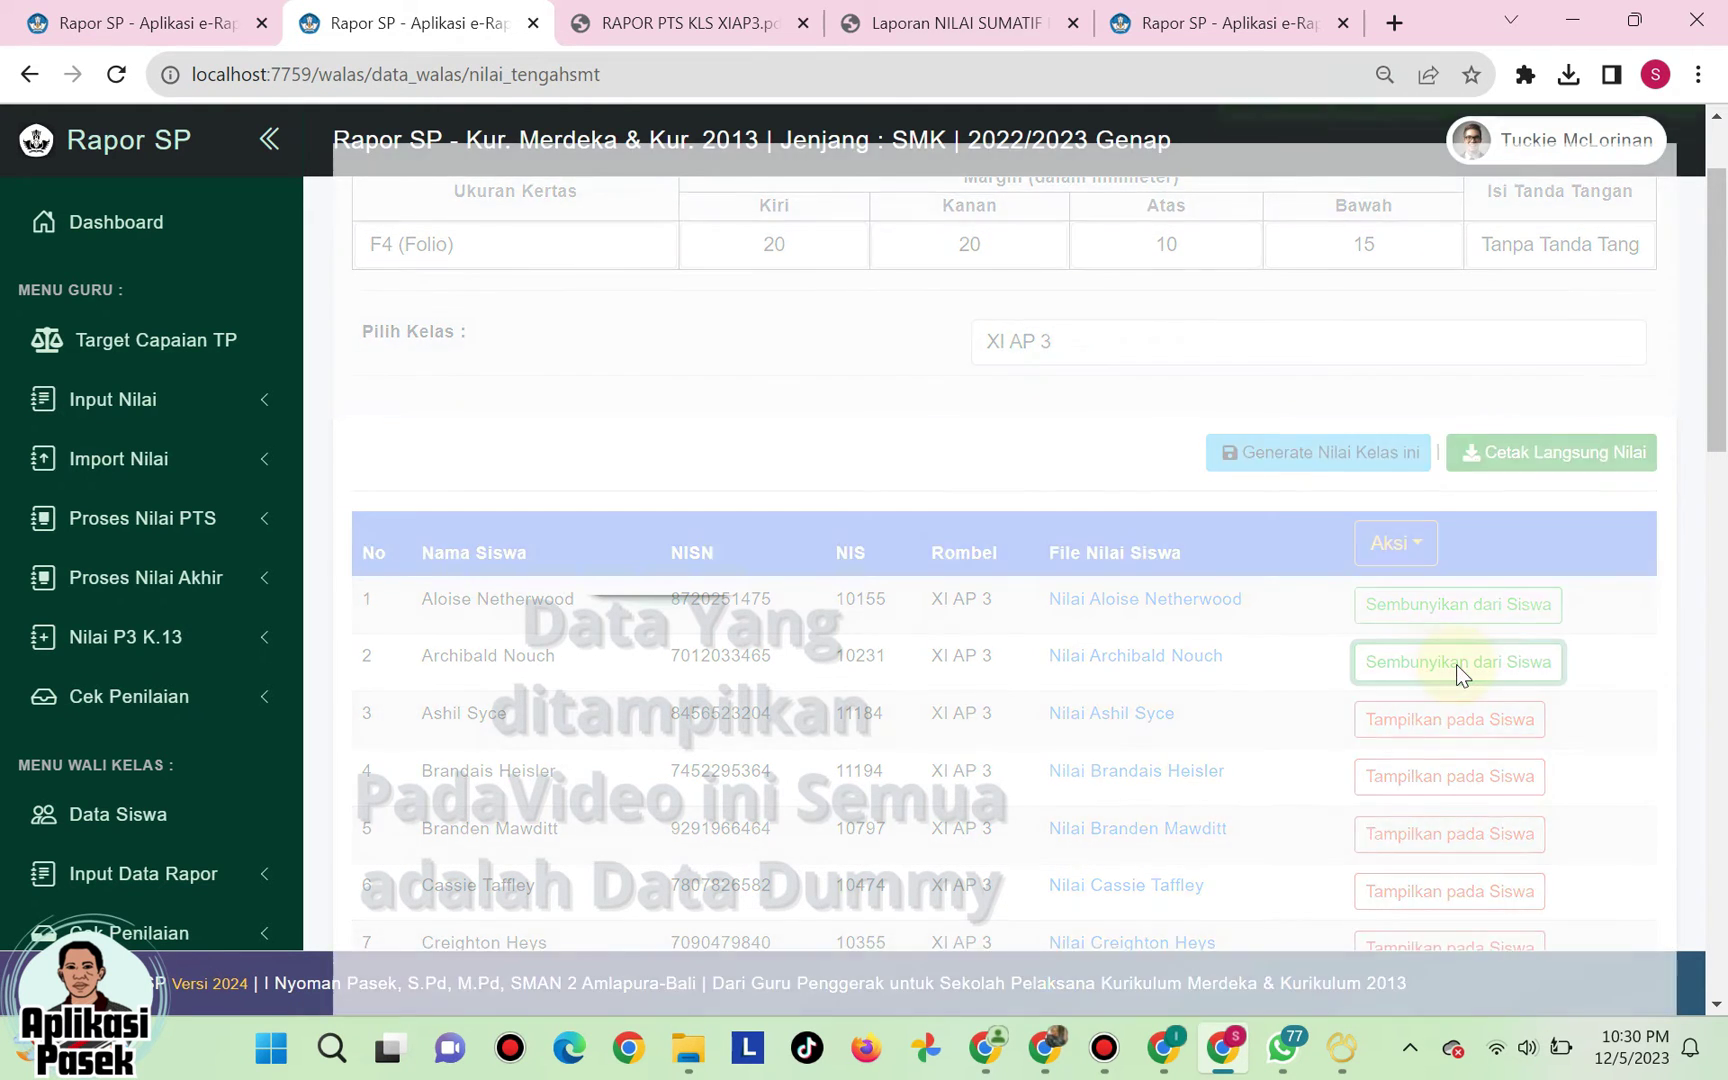
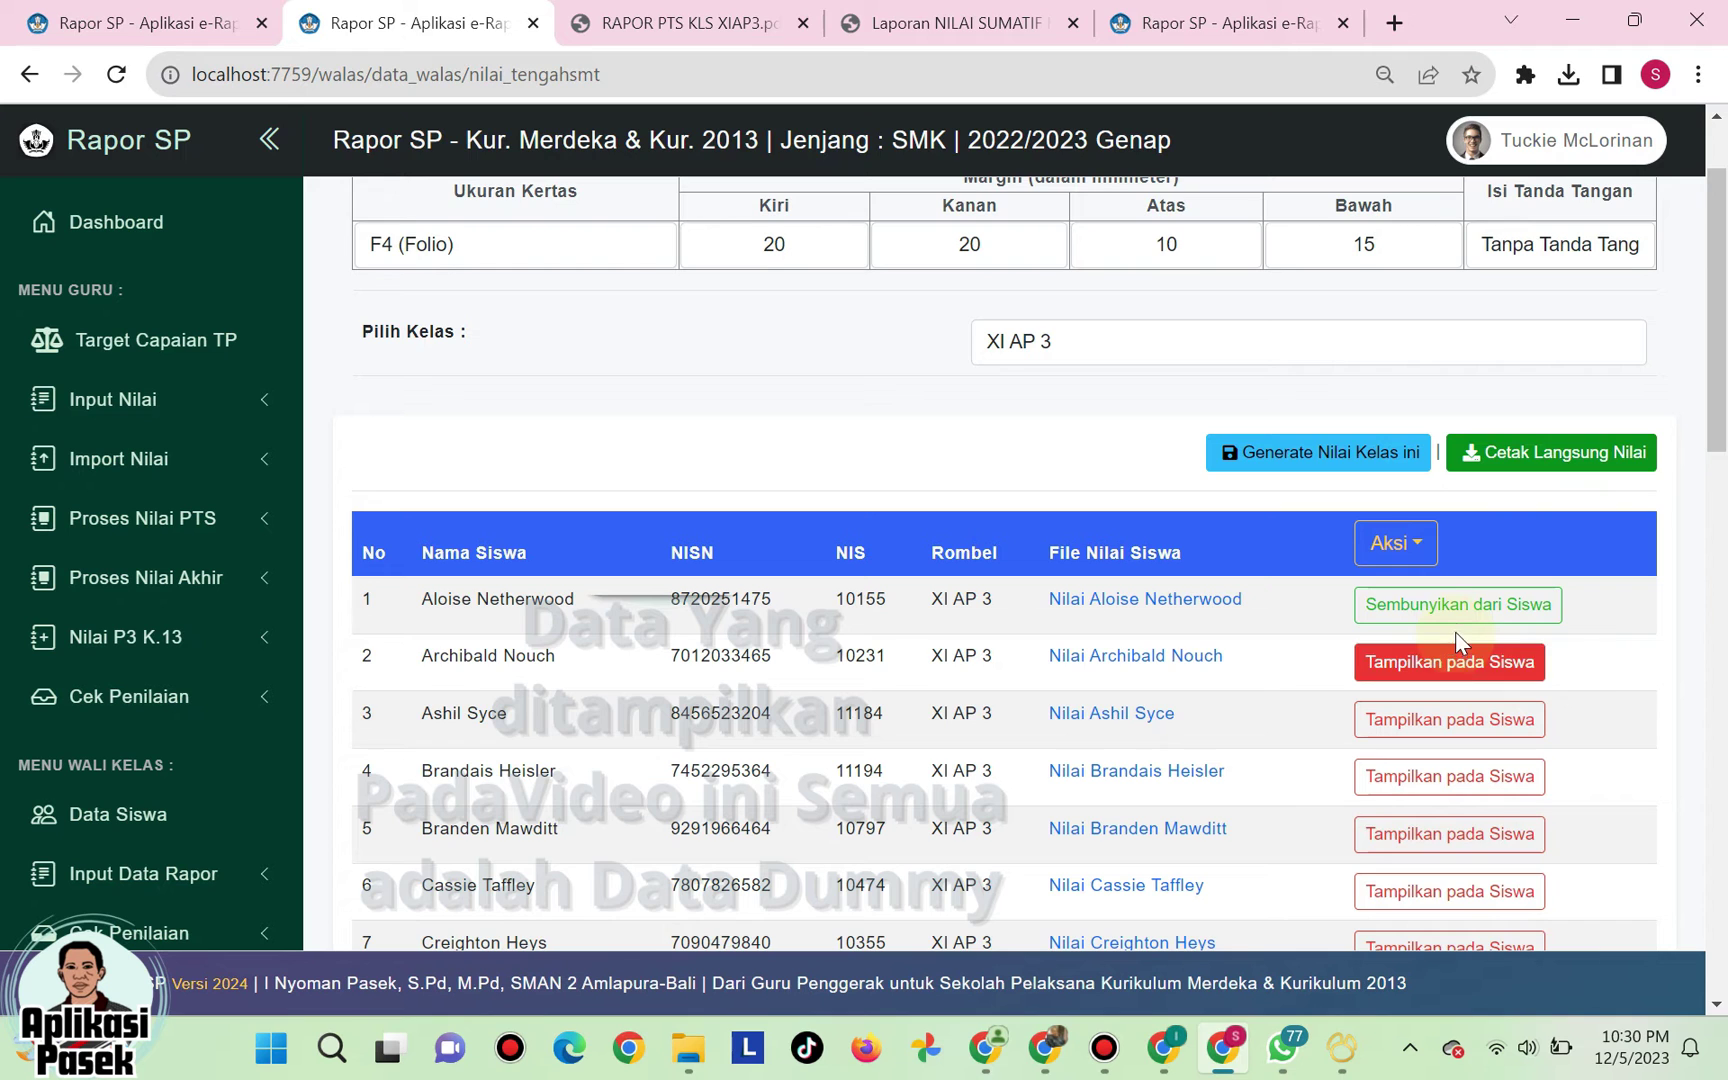
- Hide all XI AP 3 reports from students, then download the second student's summative report PDF
{"action": "left_click", "coordinate": [1459, 661]}
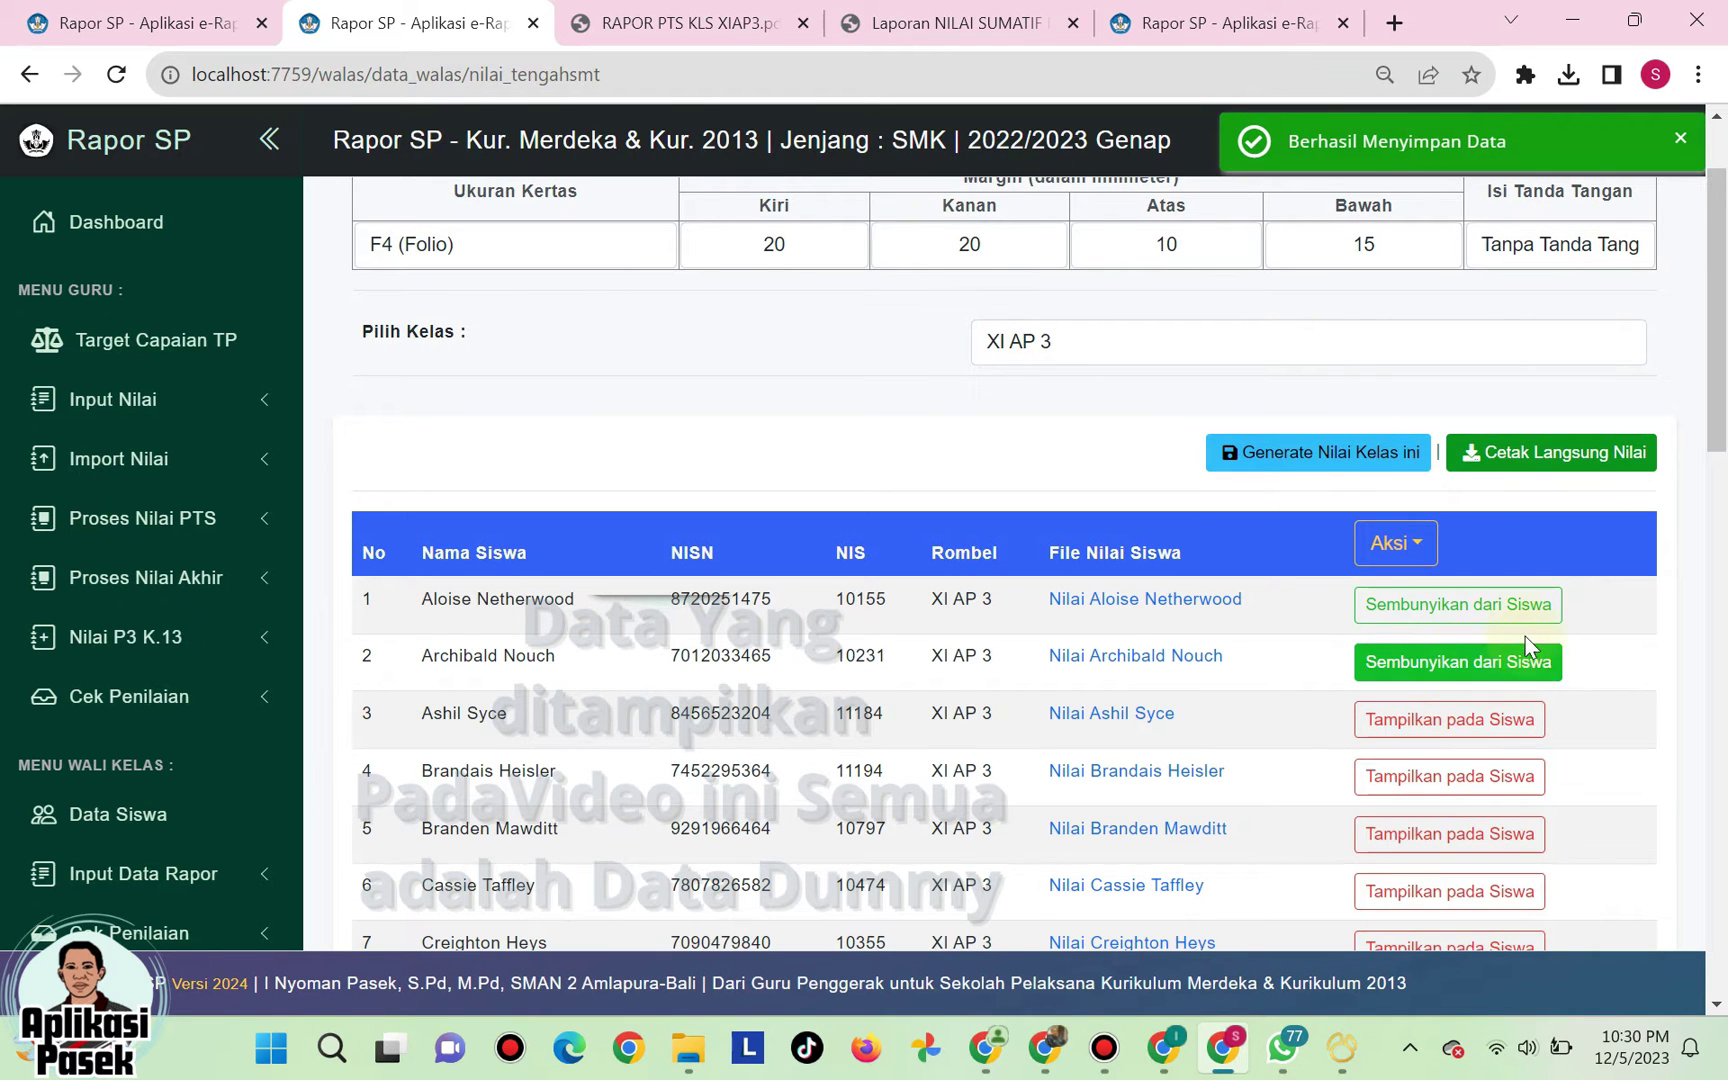
{"action": "left_click", "coordinate": [1398, 544]}
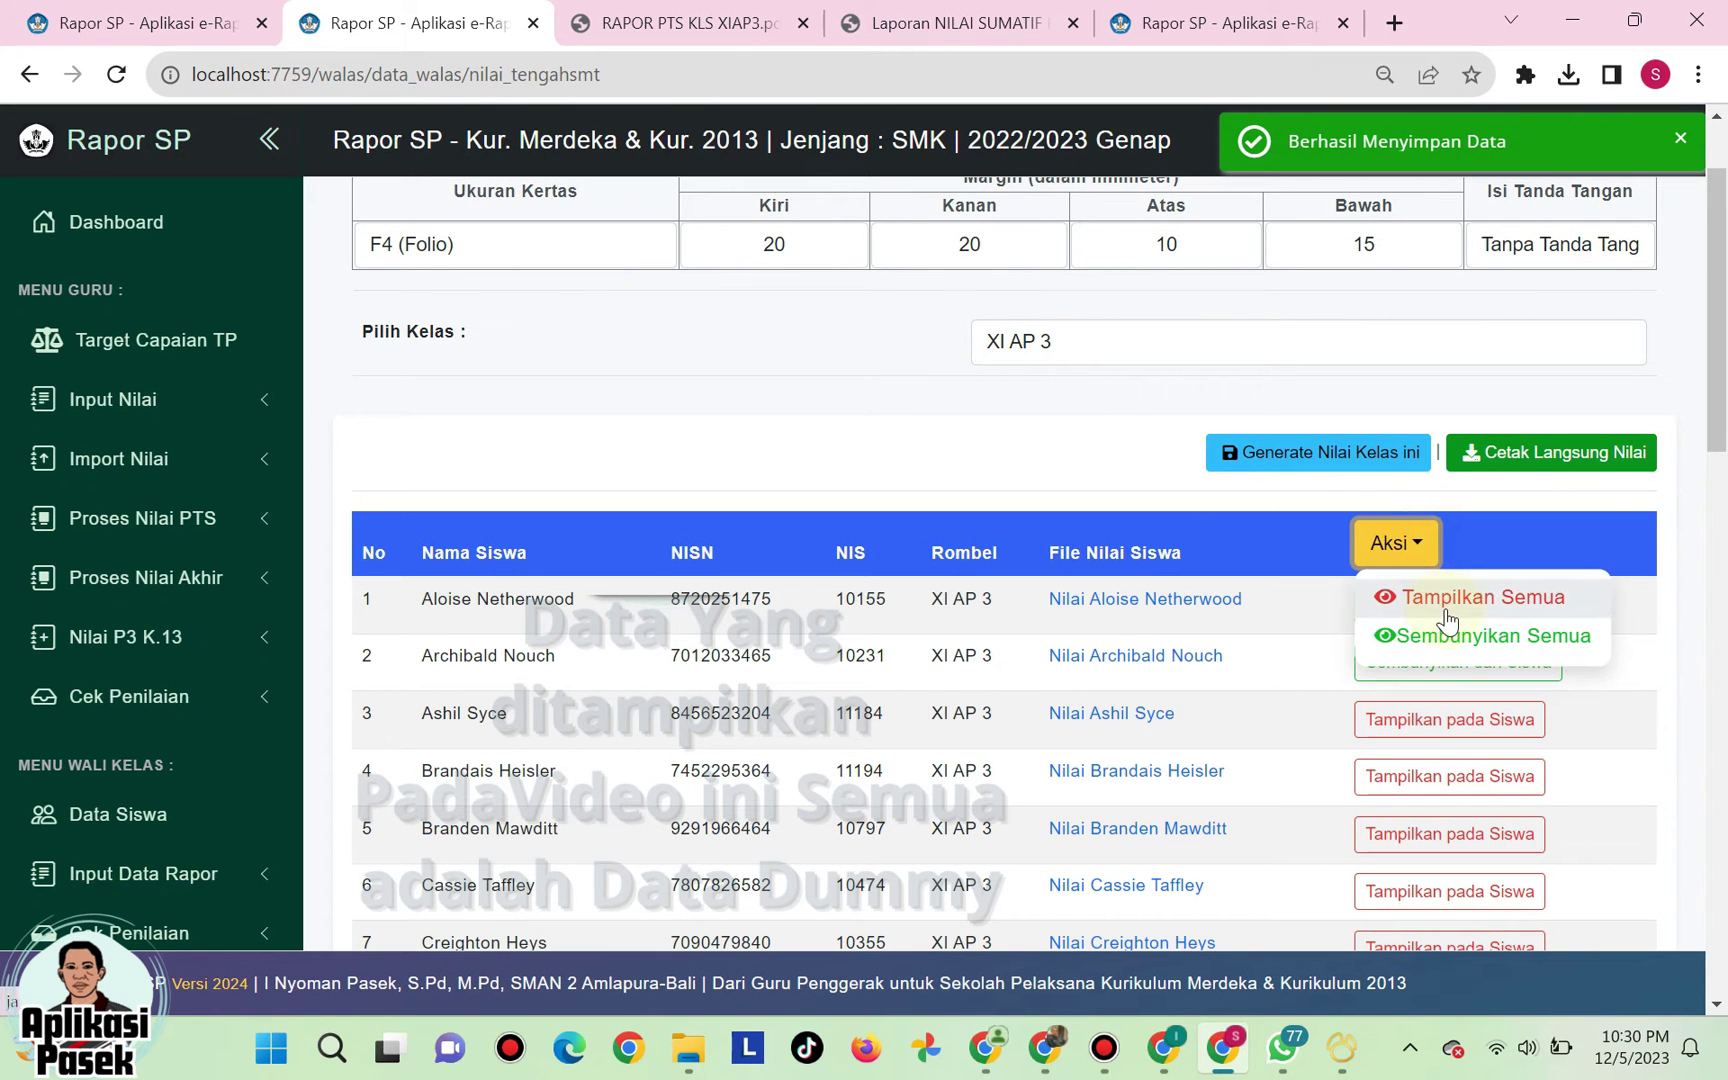
{"action": "left_click", "coordinate": [1449, 601]}
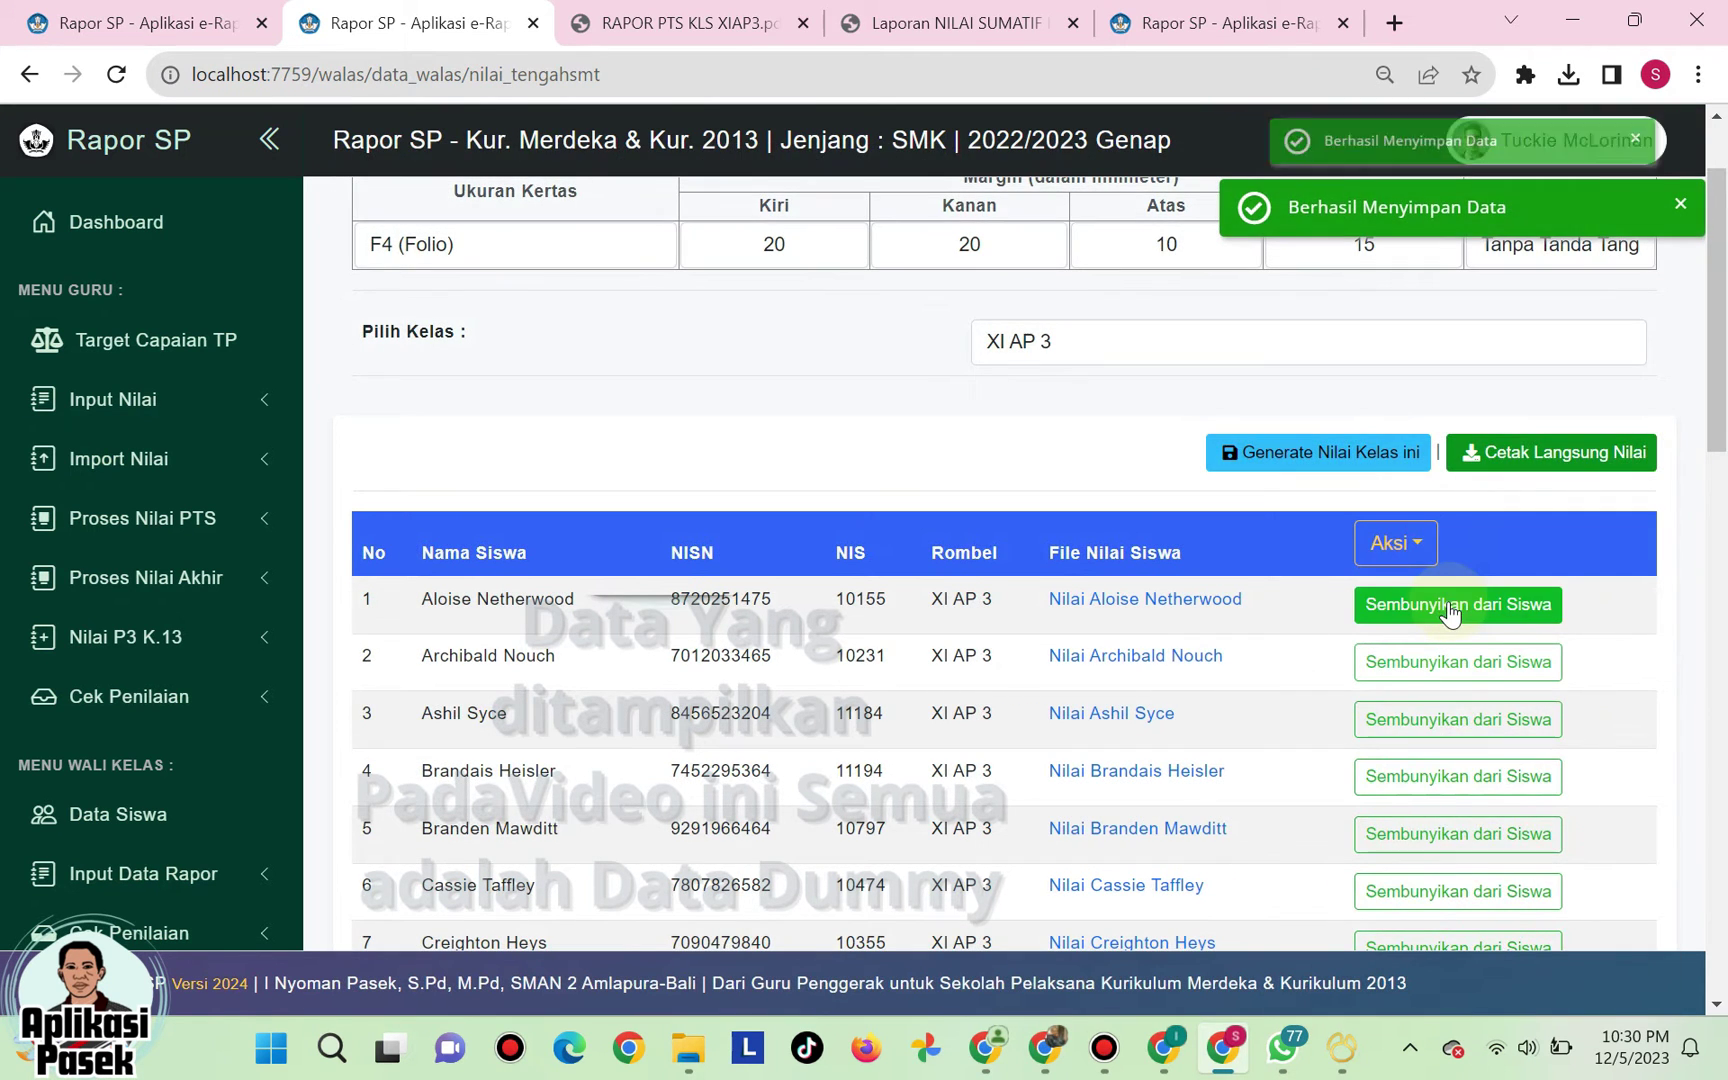
{"action": "left_click", "coordinate": [1417, 548]}
{"action": "left_click", "coordinate": [1425, 632]}
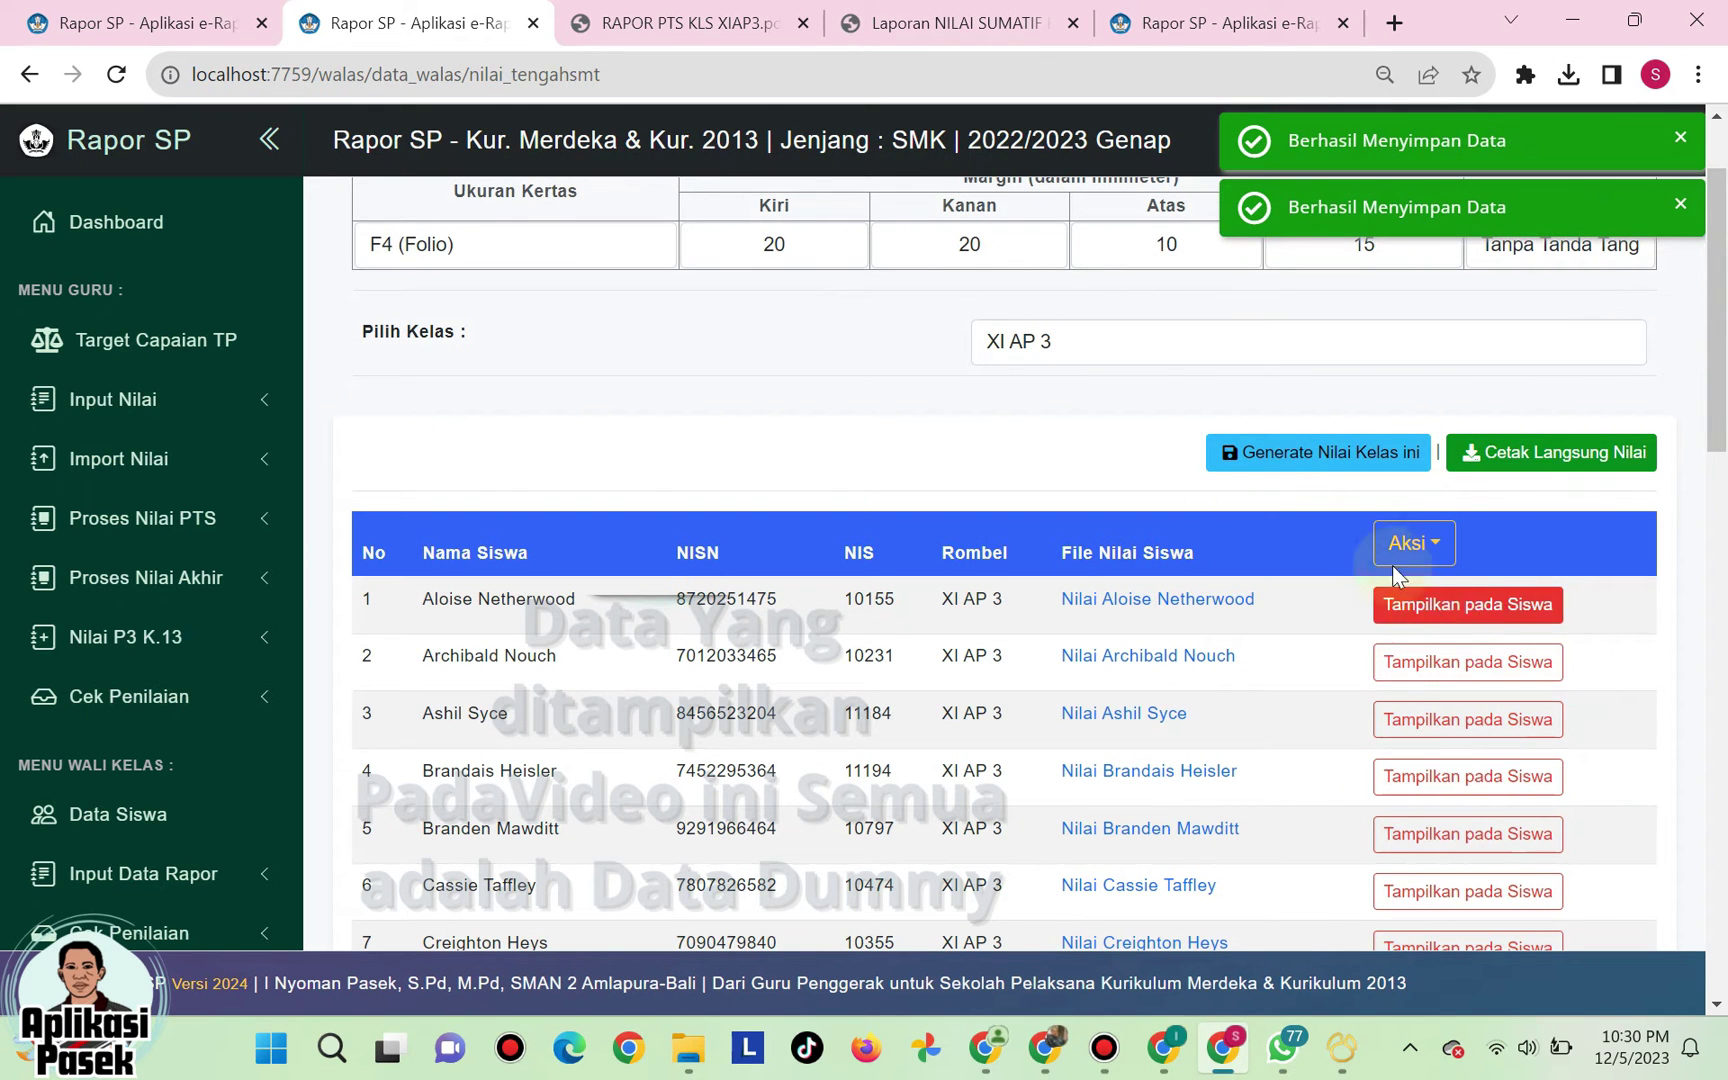
{"action": "left_click", "coordinate": [1102, 656]}
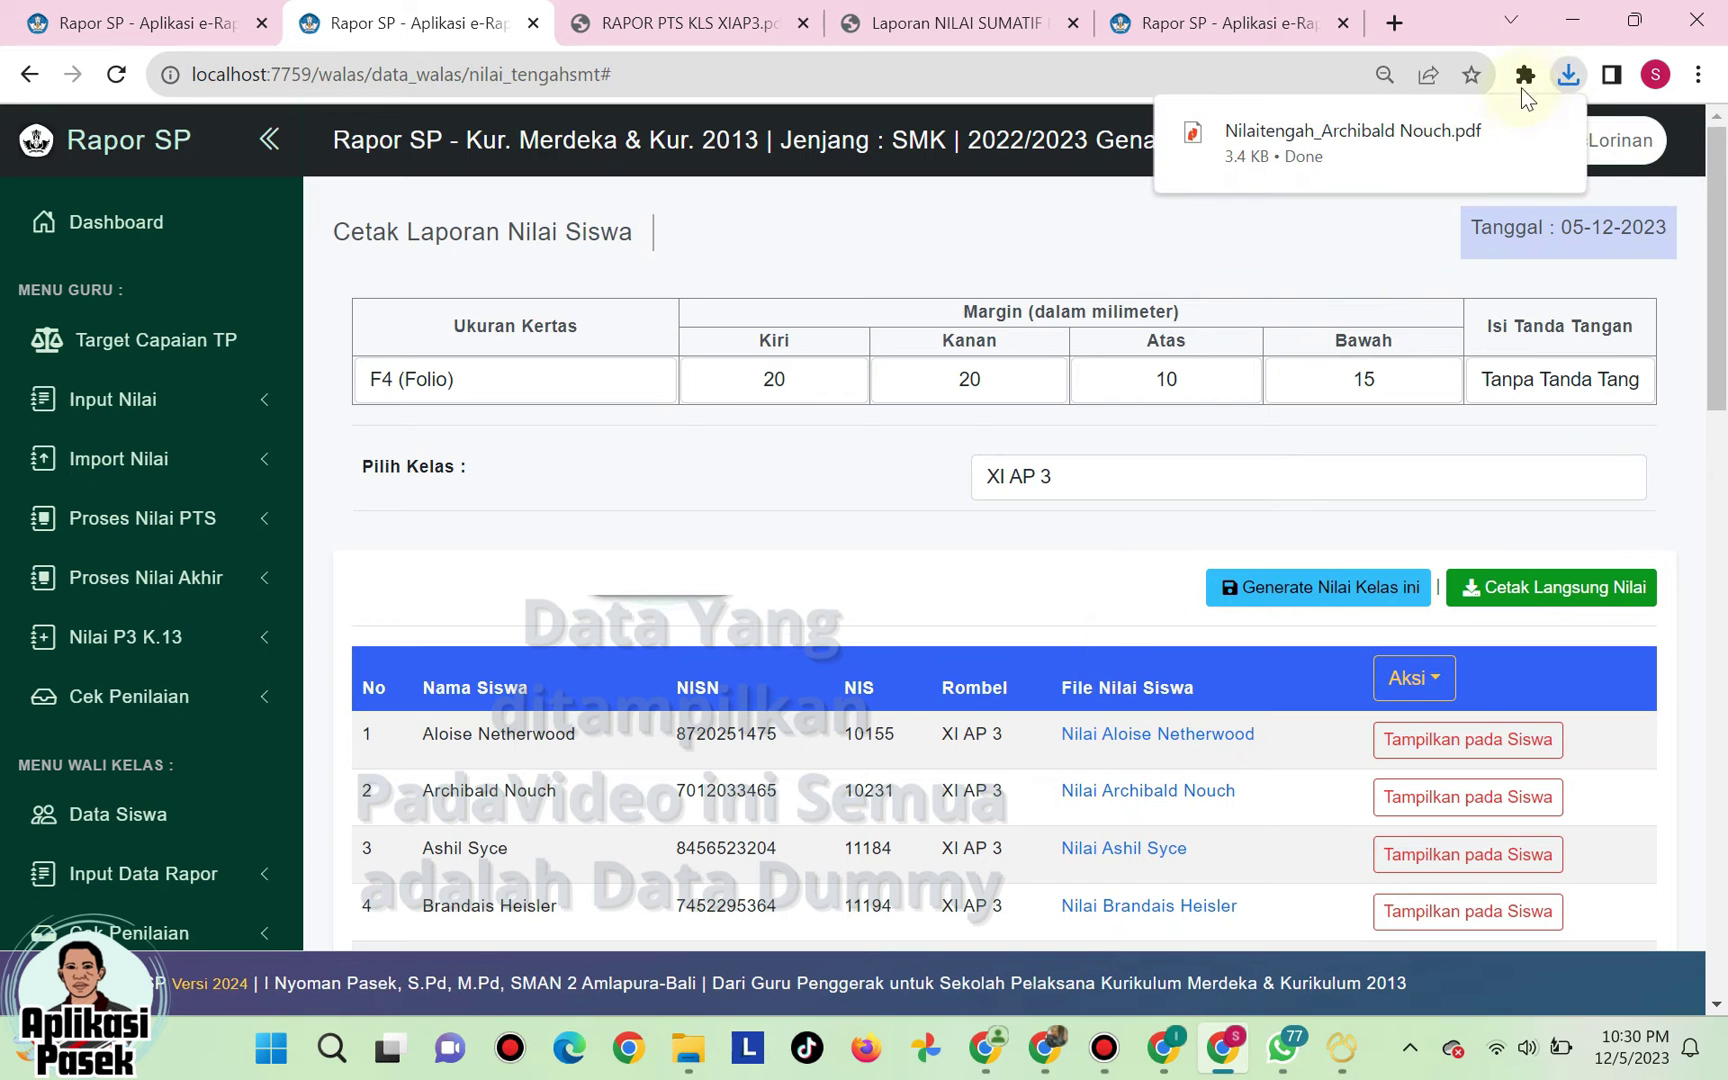
- Review the downloaded student report PDF in Chrome, then close it
{"action": "left_click", "coordinate": [1361, 127]}
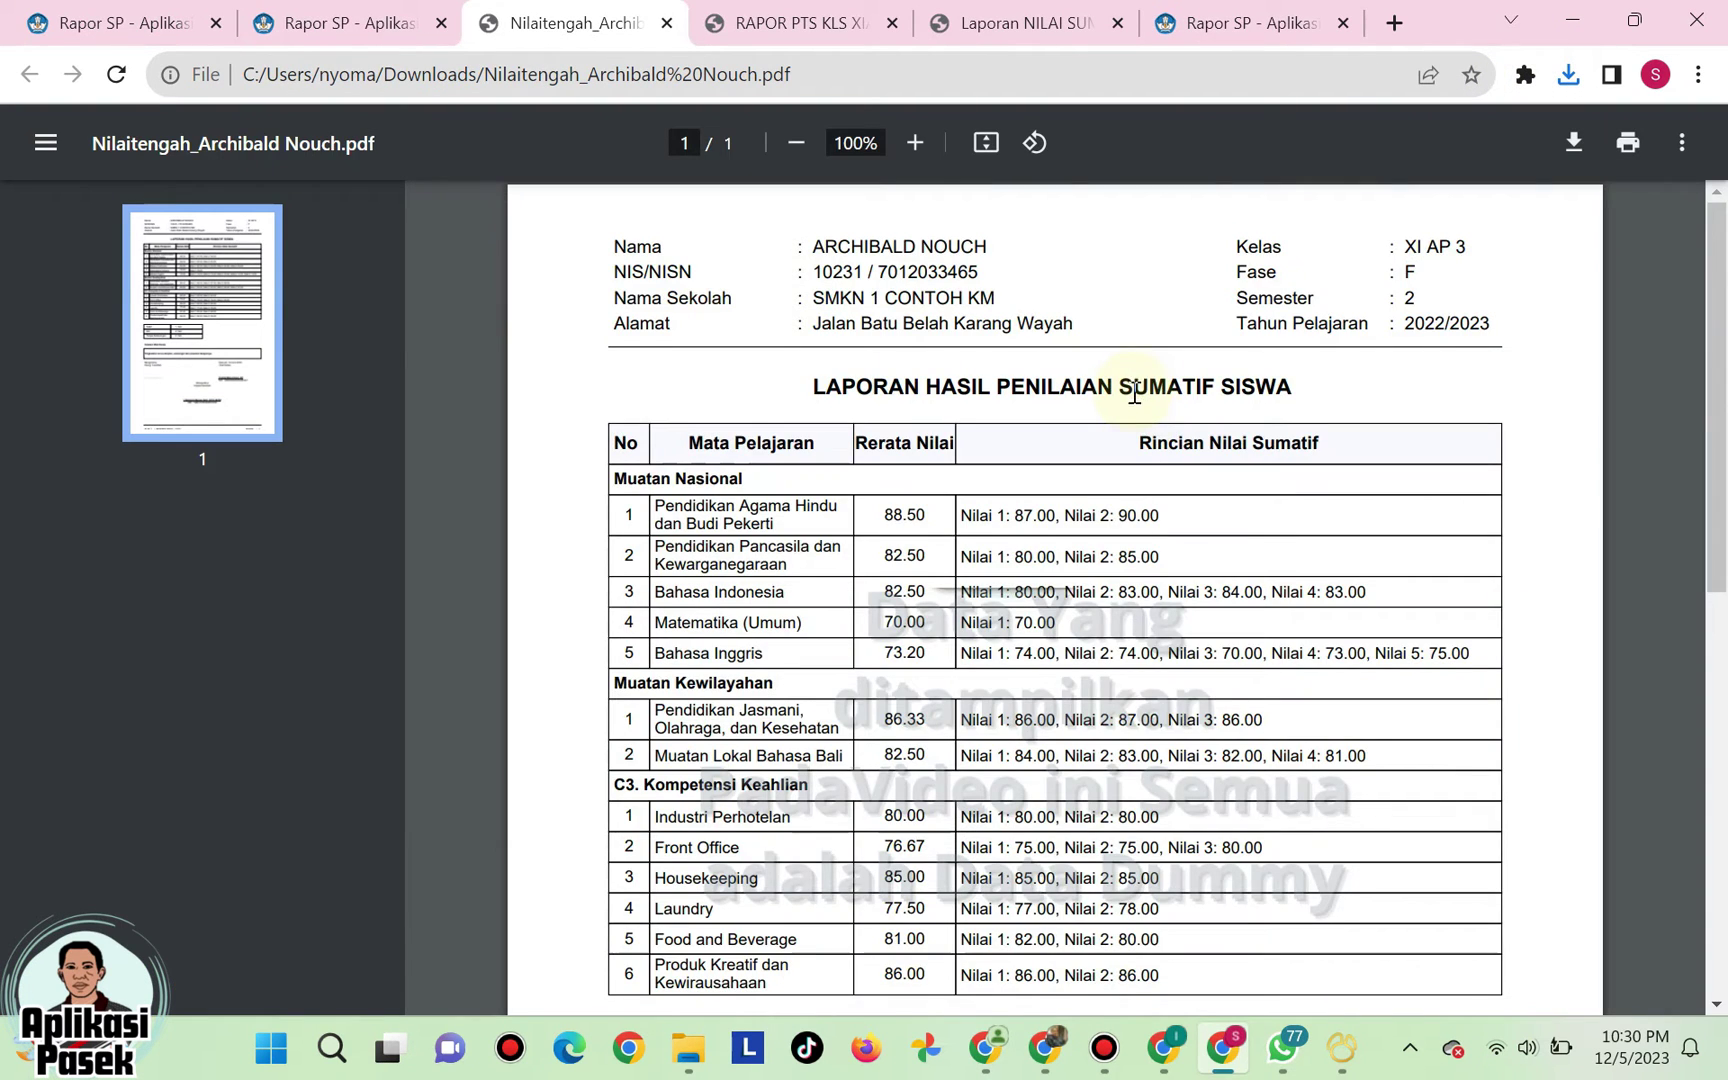
{"action": "scroll", "coordinate": [1135, 393], "scroll_direction": "down", "scroll_amount": 10}
{"action": "scroll", "coordinate": [1138, 393], "scroll_direction": "up", "scroll_amount": 10}
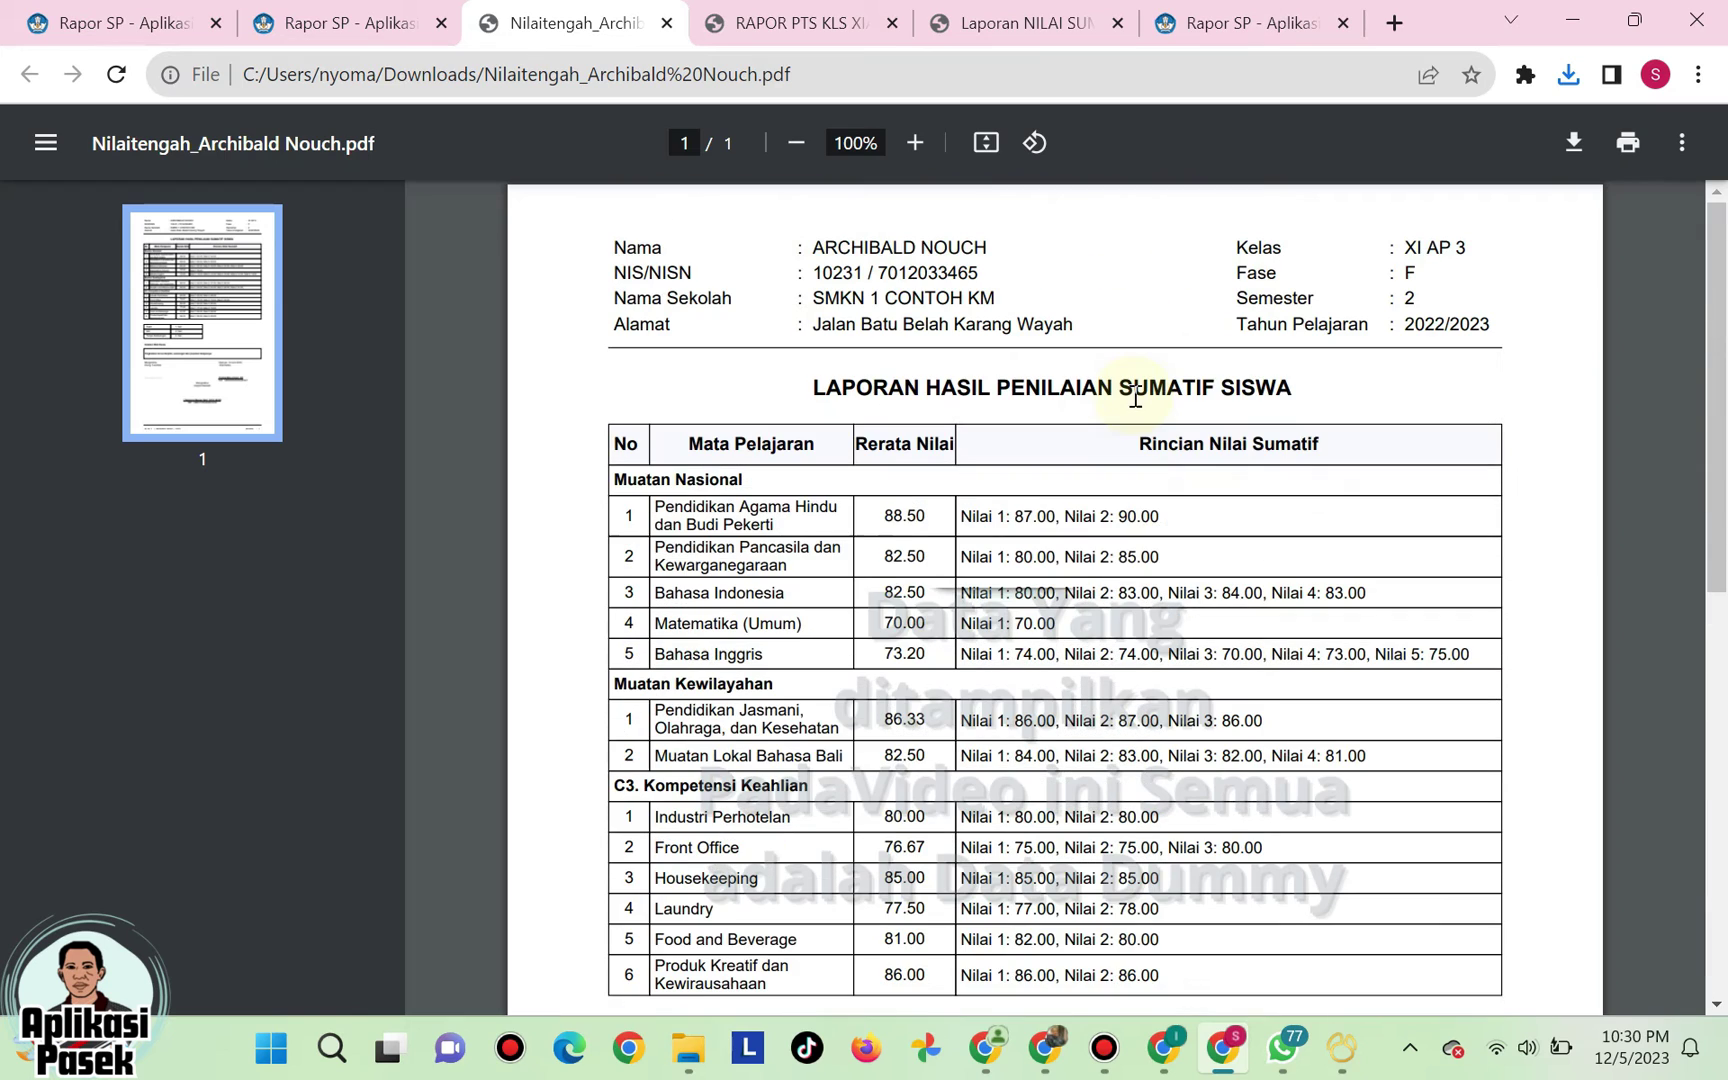
{"action": "scroll", "coordinate": [1210, 555], "scroll_direction": "down", "scroll_amount": 9}
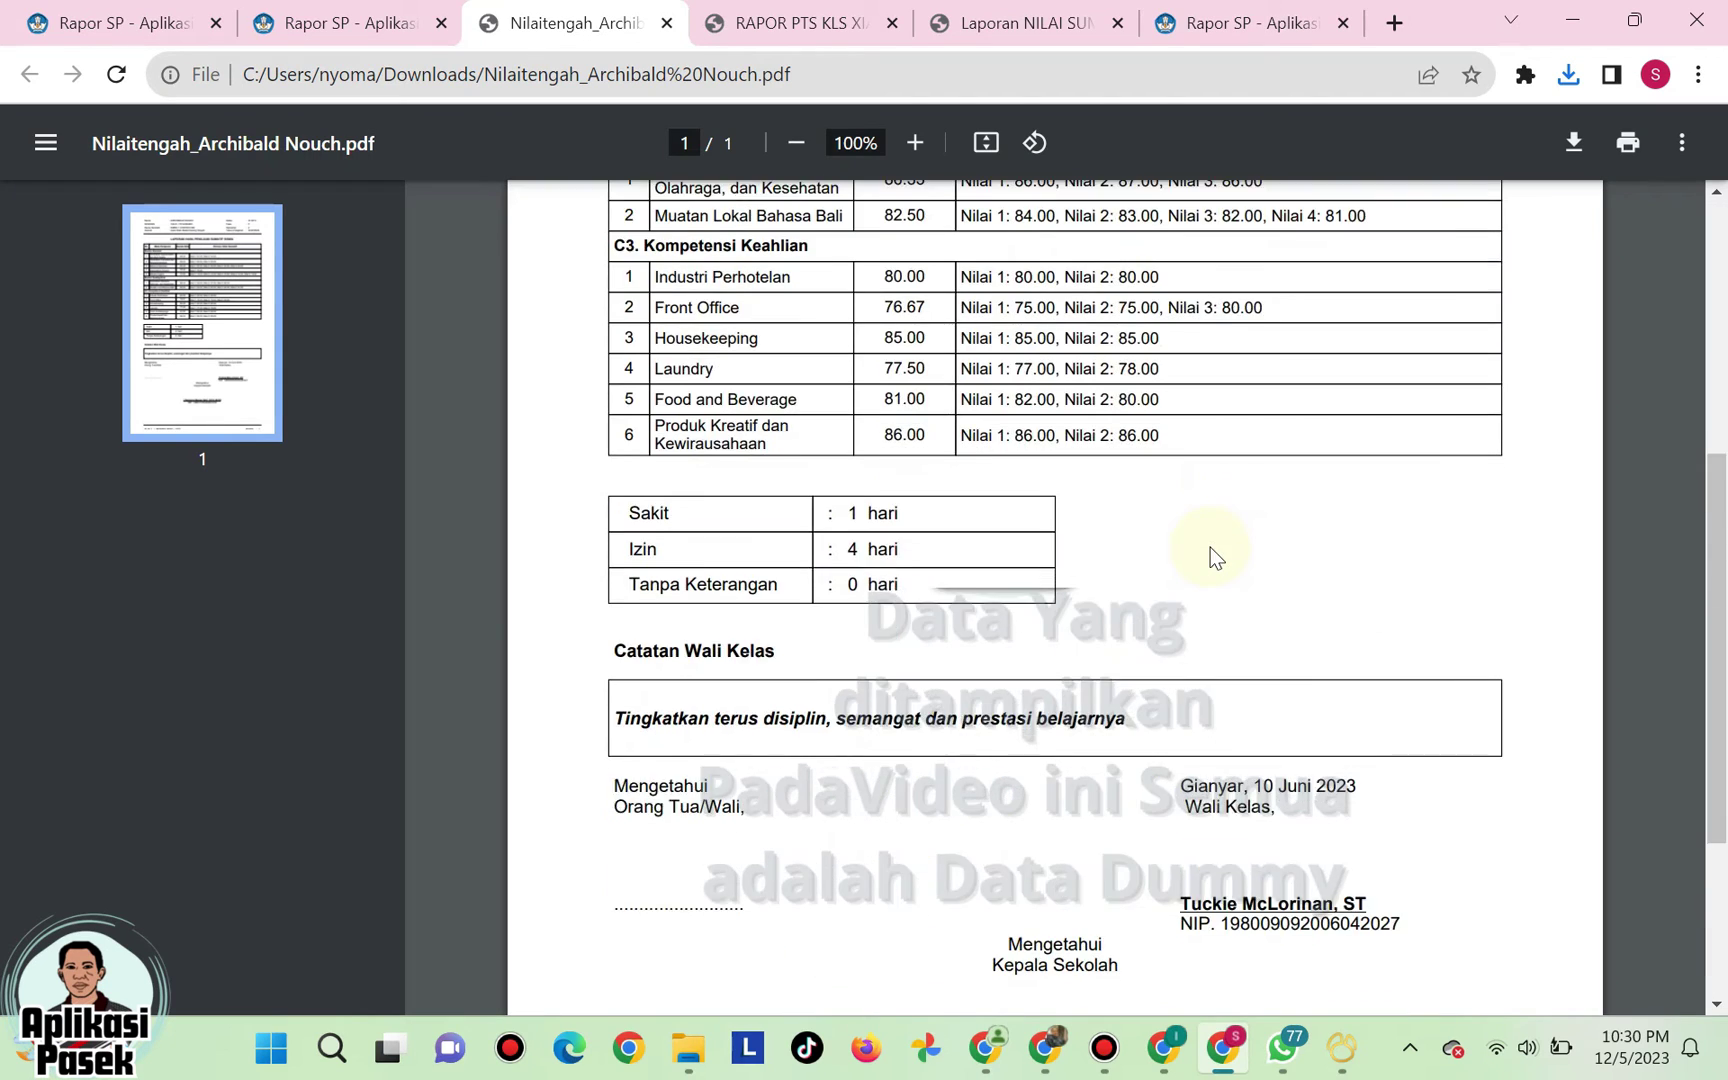
{"action": "scroll", "coordinate": [1323, 440], "scroll_direction": "up", "scroll_amount": 9}
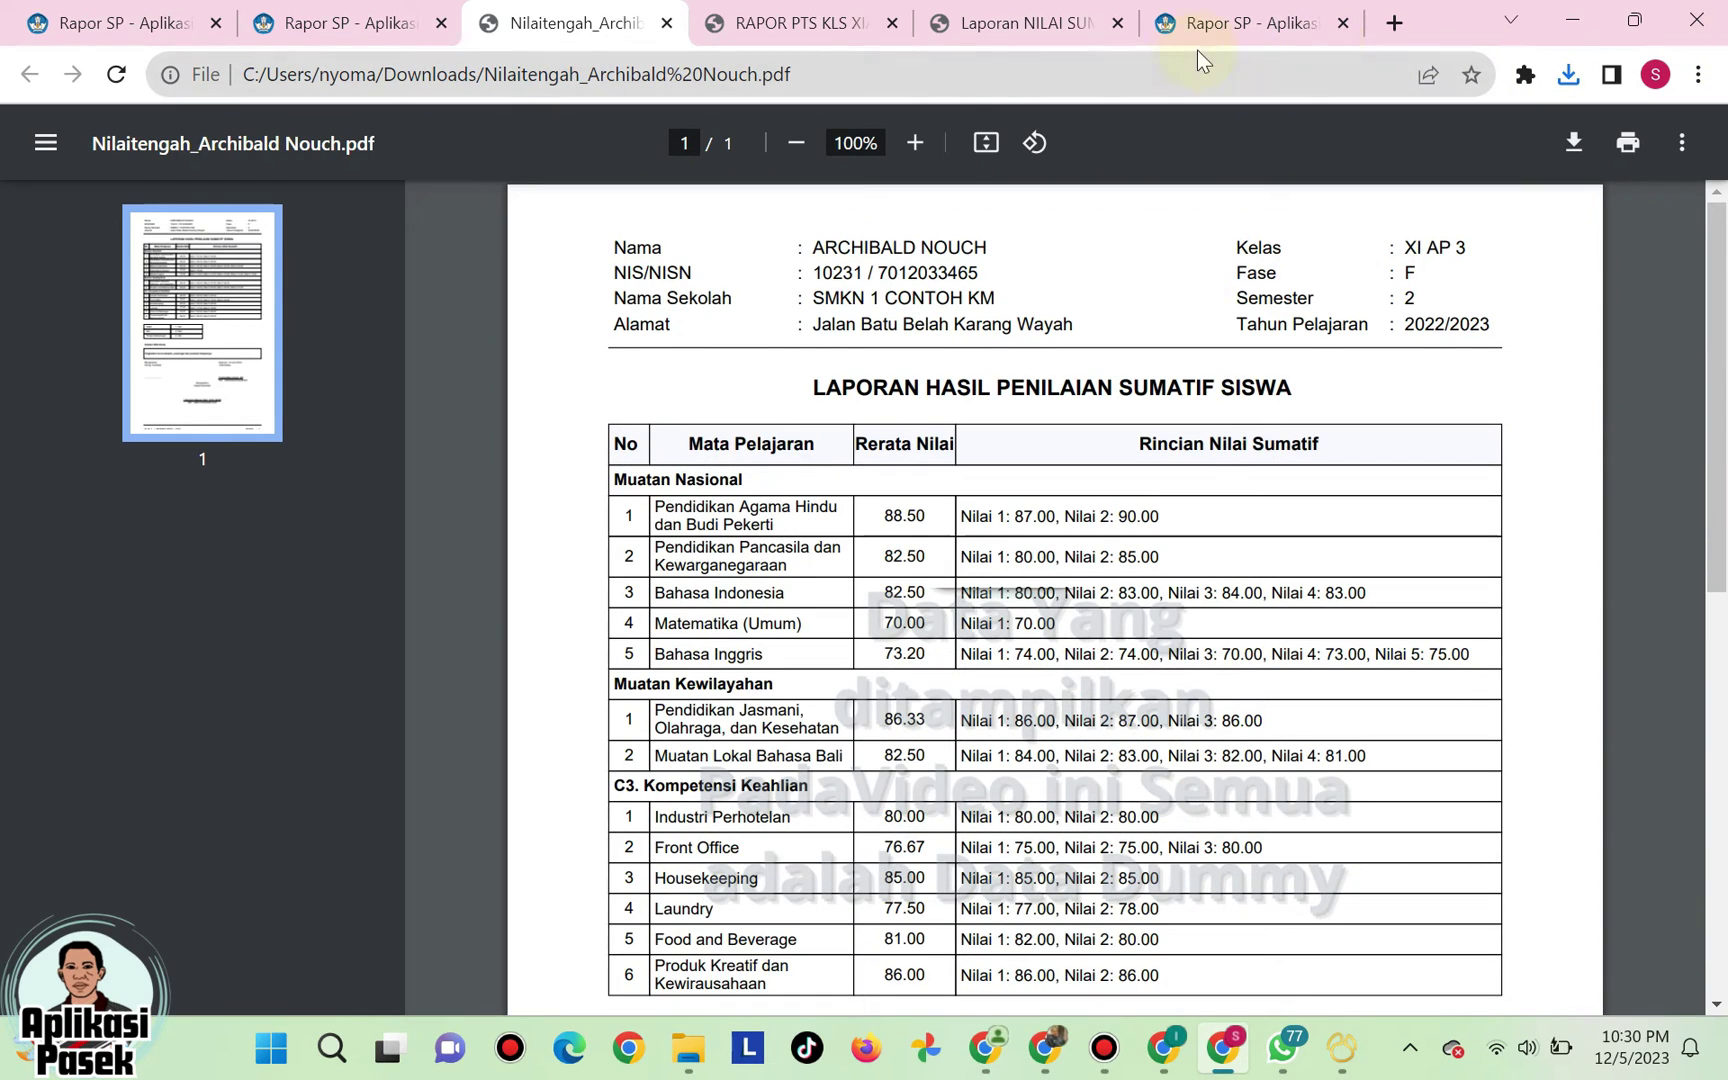
{"action": "left_click", "coordinate": [666, 23]}
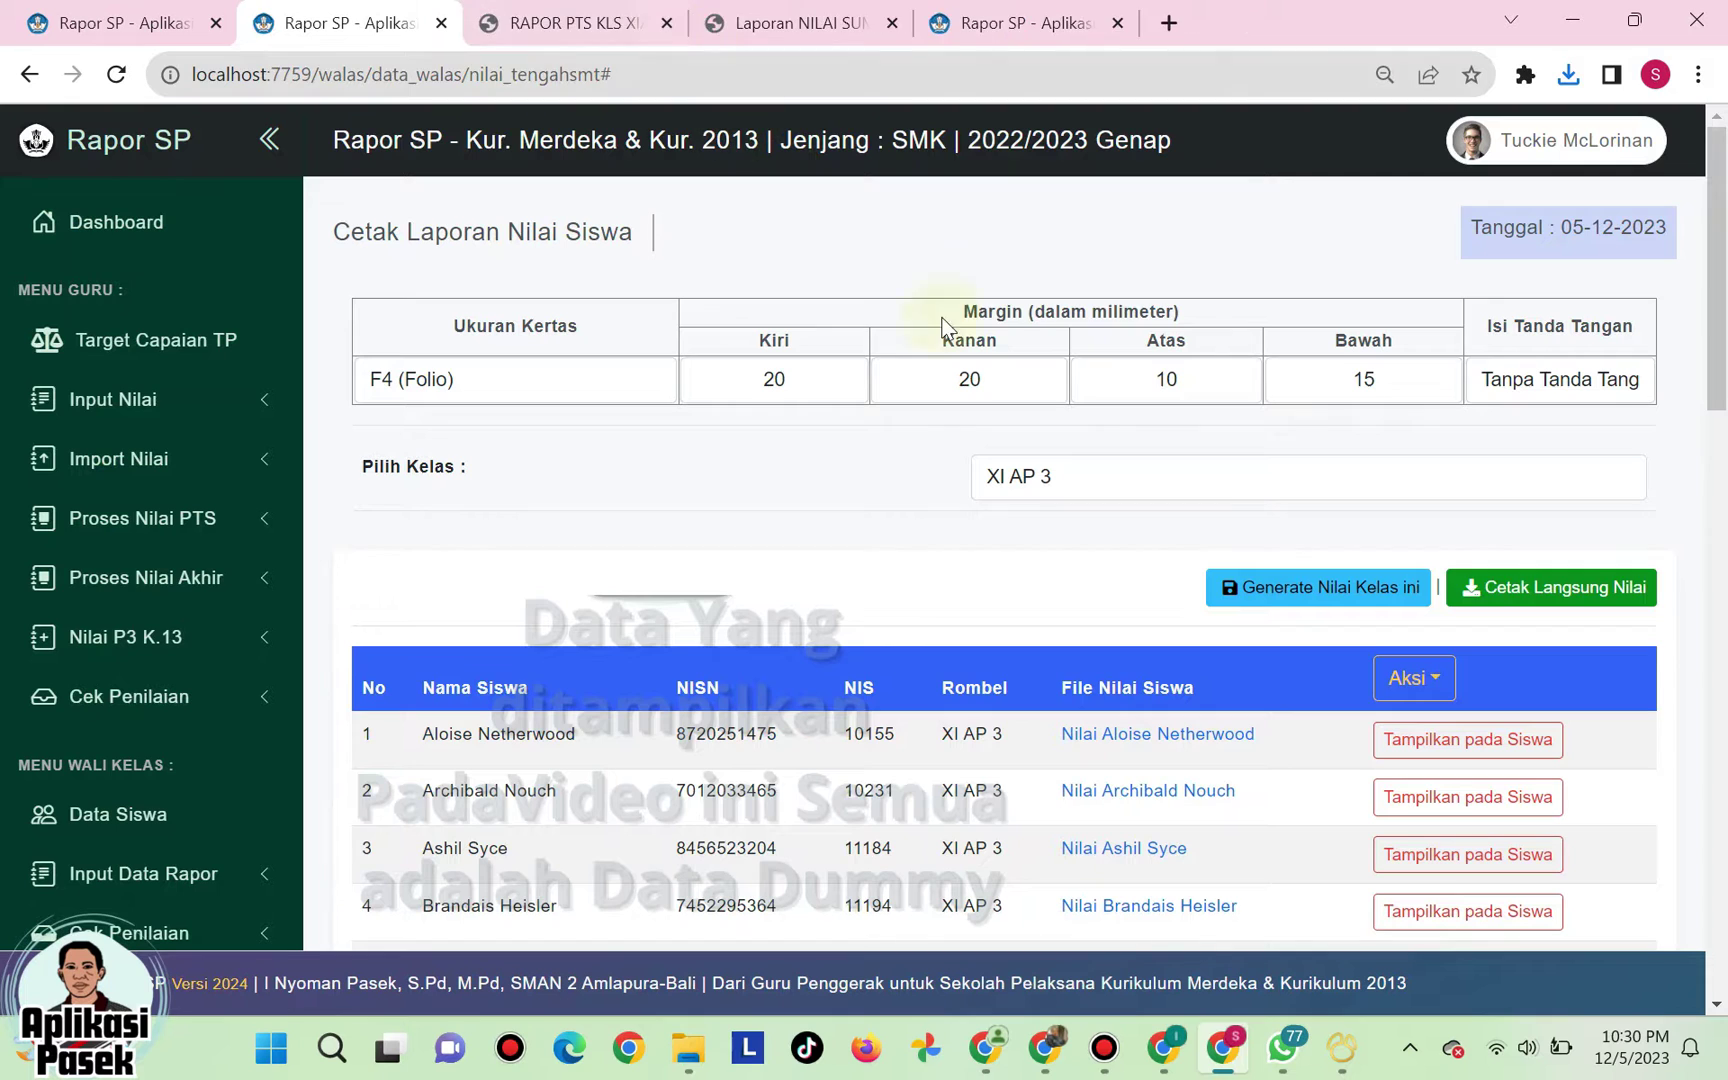
- Download the 35-page XI AP 3 class summative report and scroll through it
{"action": "left_click", "coordinate": [1532, 598]}
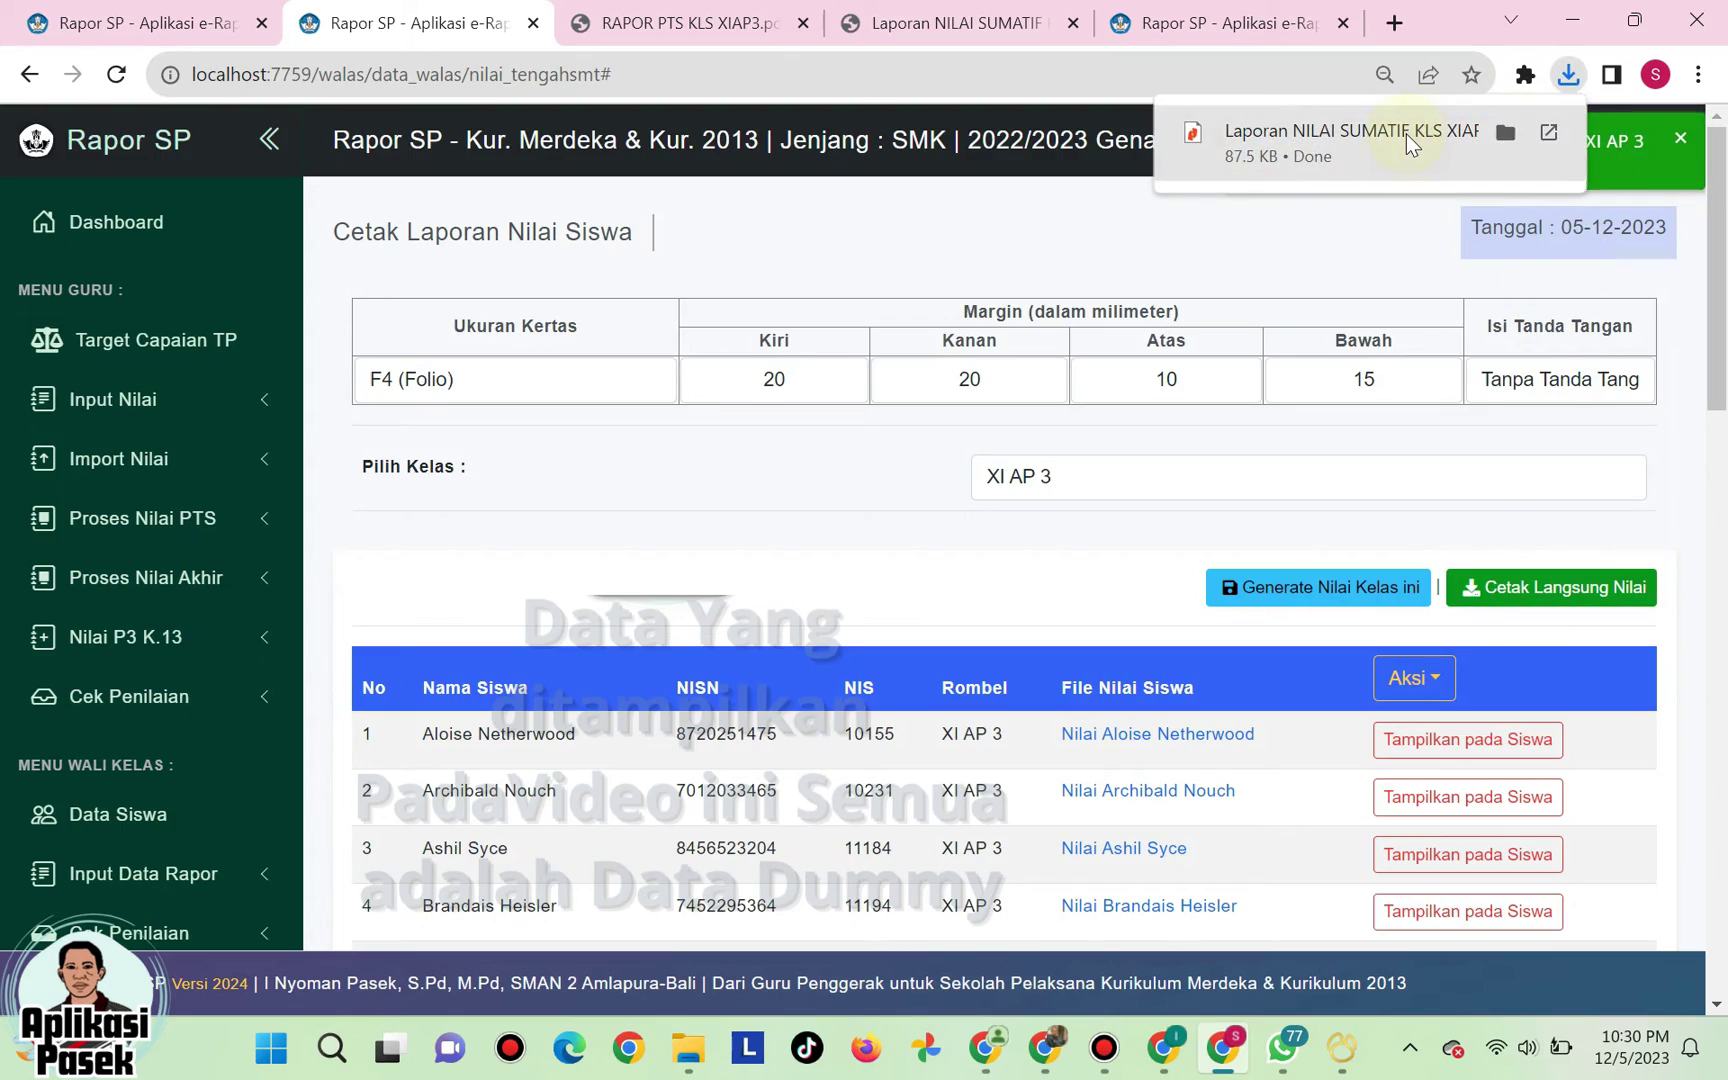
{"action": "left_click", "coordinate": [1405, 134]}
{"action": "scroll", "coordinate": [945, 296], "scroll_direction": "down", "scroll_amount": 6}
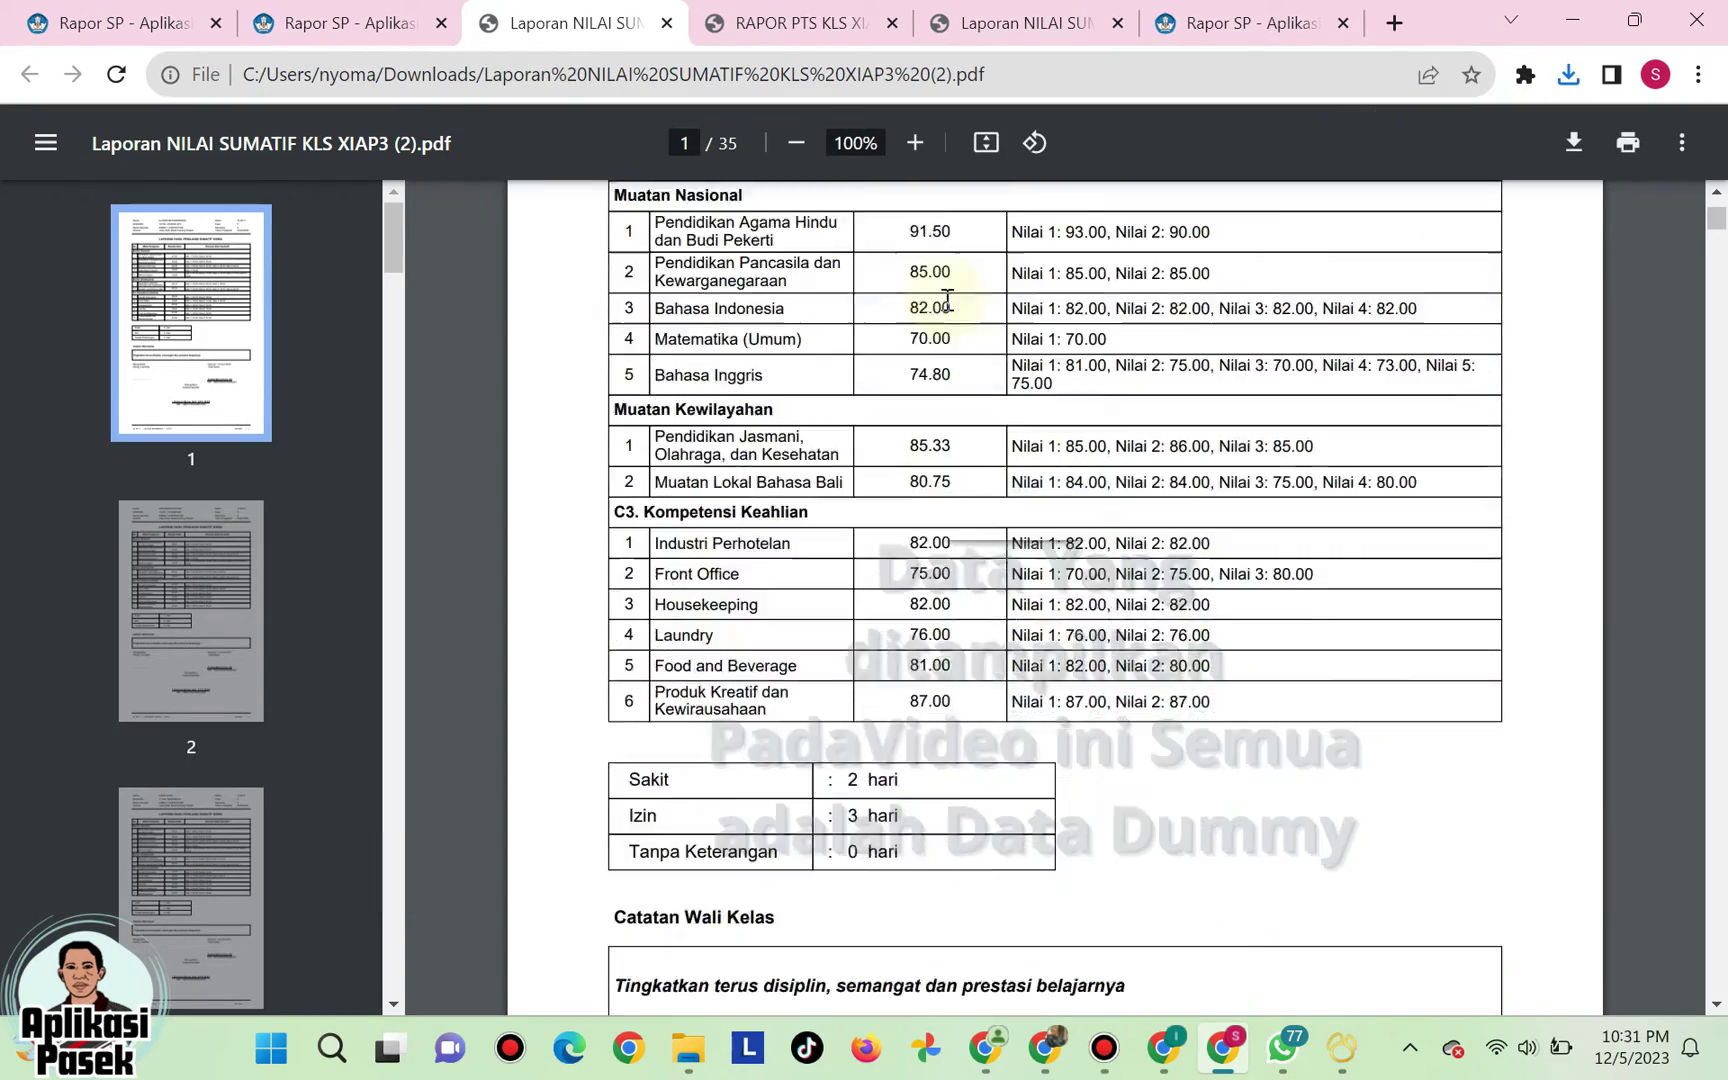
{"action": "scroll", "coordinate": [947, 299], "scroll_direction": "down", "scroll_amount": 20}
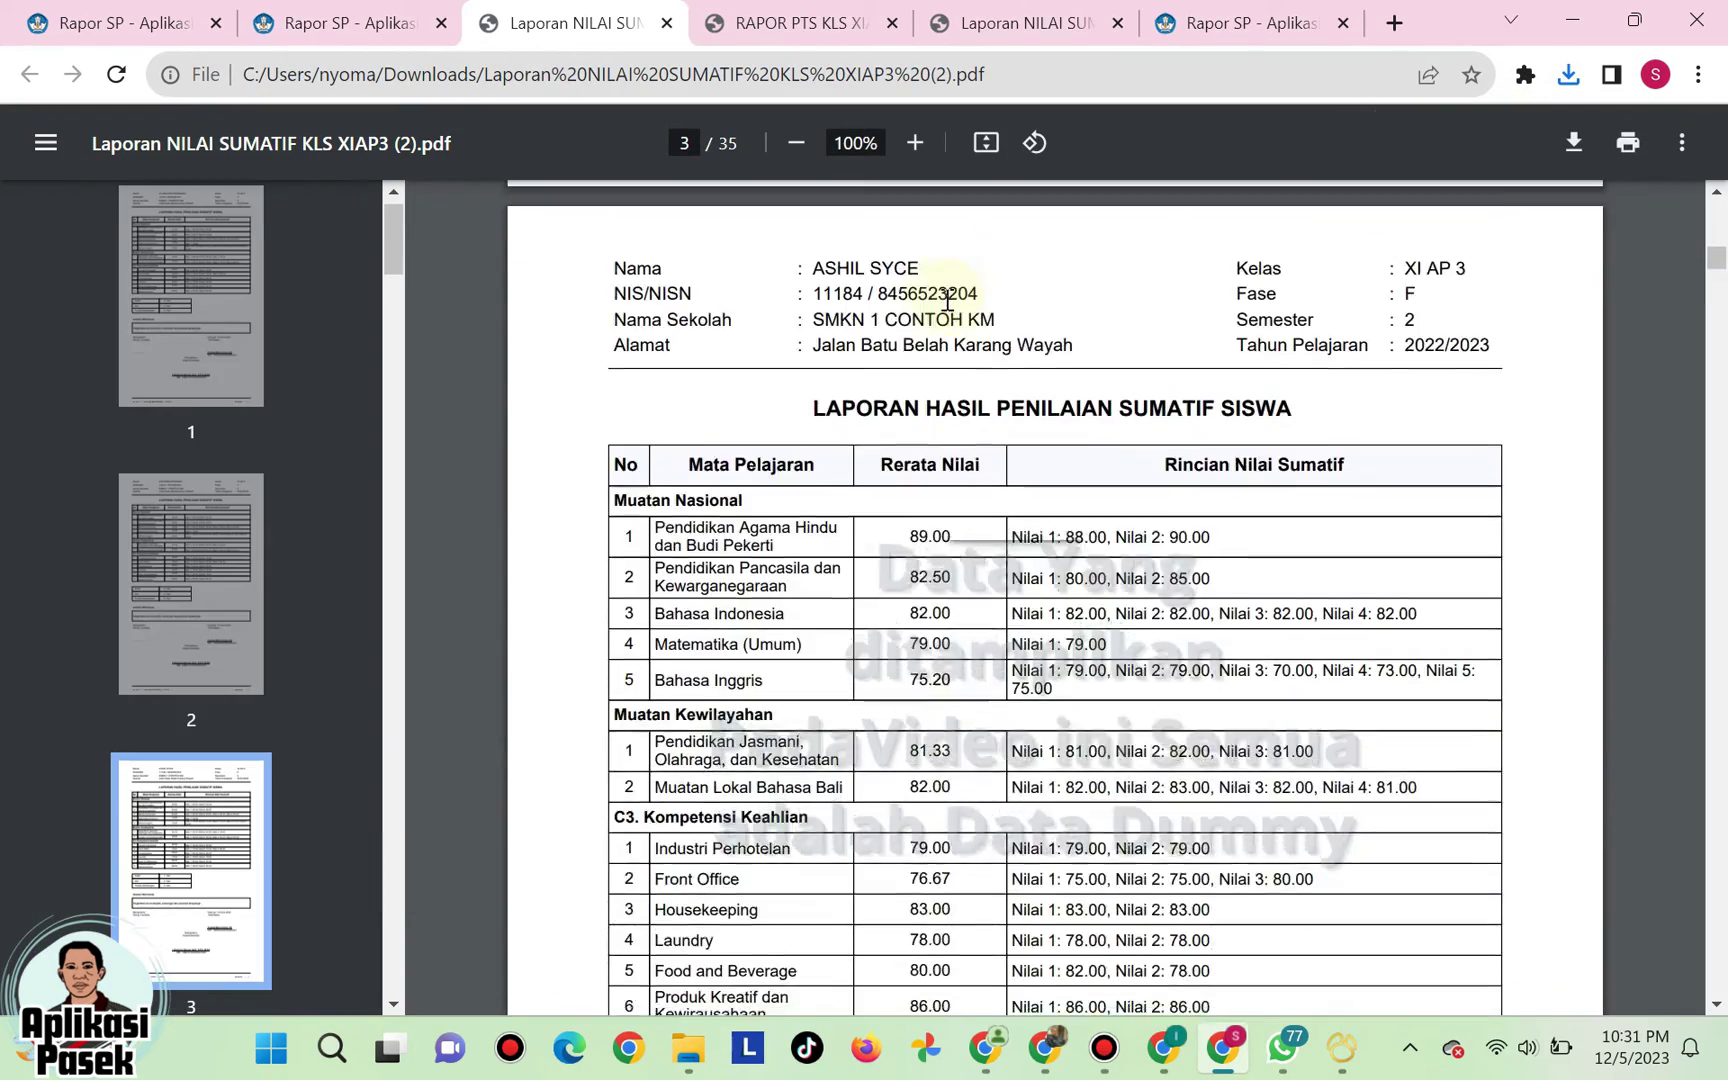
{"action": "scroll", "coordinate": [947, 299], "scroll_direction": "down", "scroll_amount": 20}
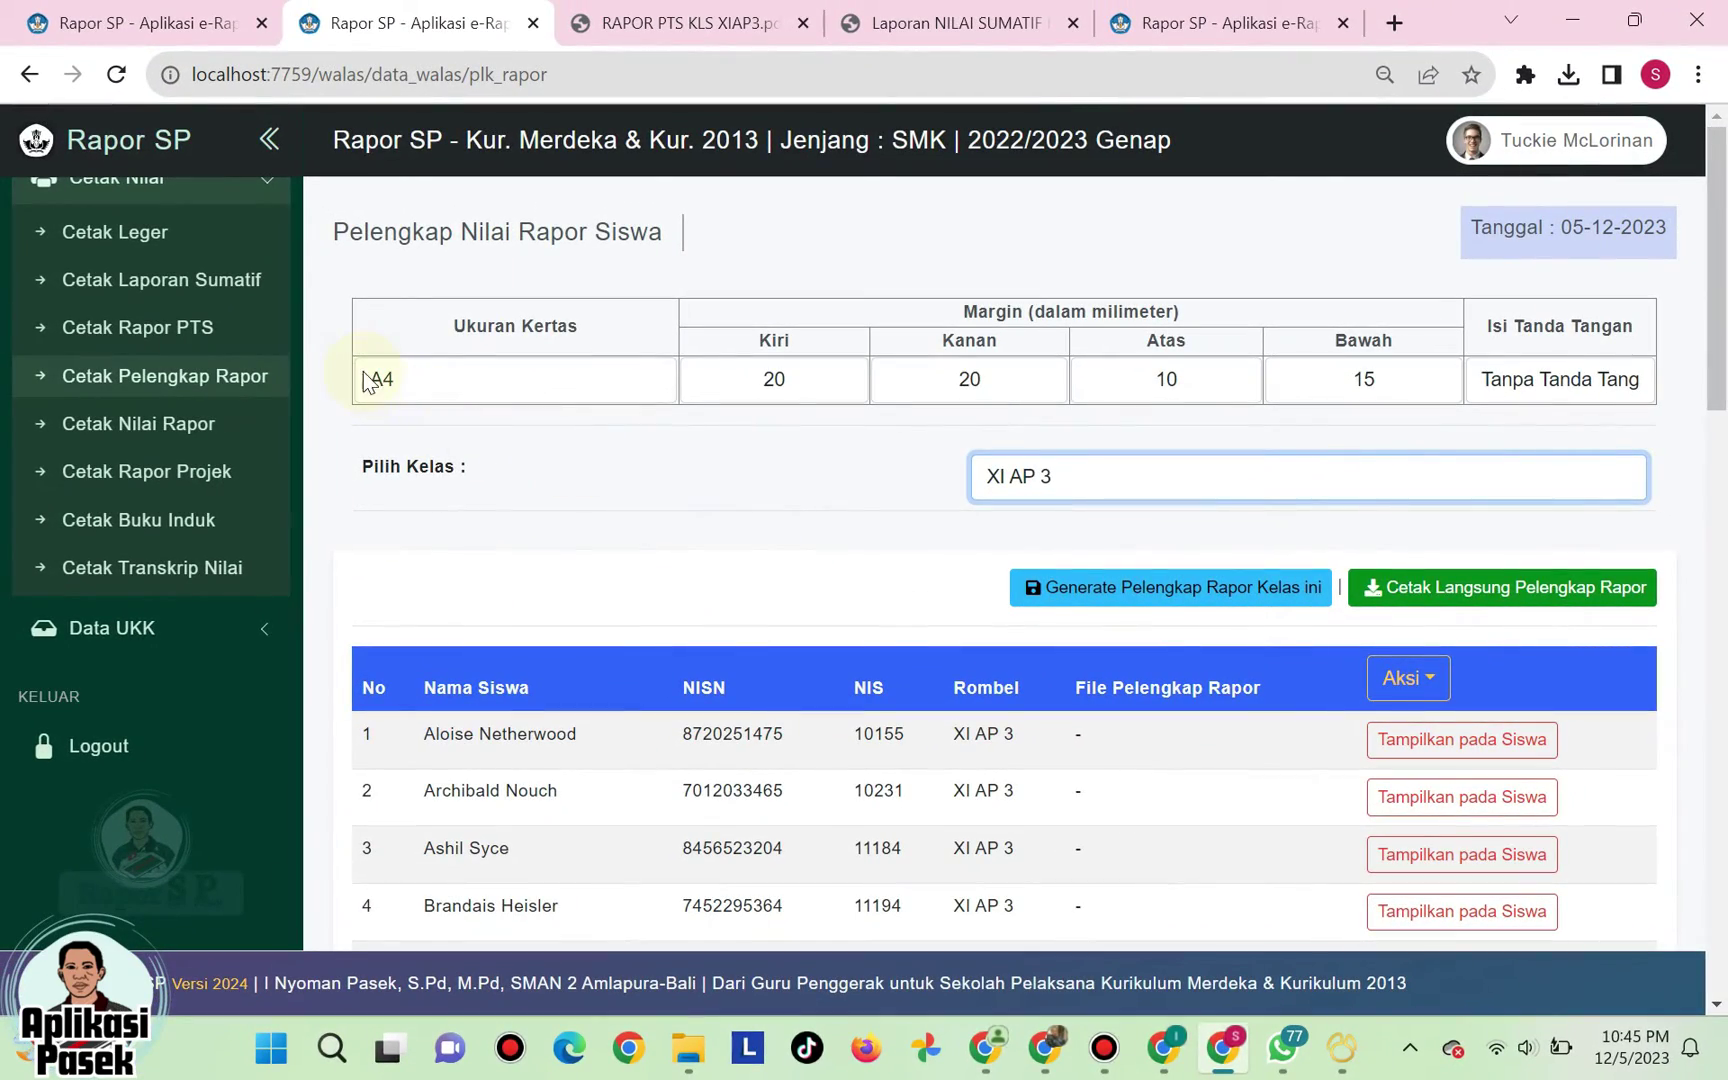
- Open the Cetak Pelengkap Rapor page and set the paper size to F4 (Folio)
{"action": "left_click", "coordinate": [151, 382]}
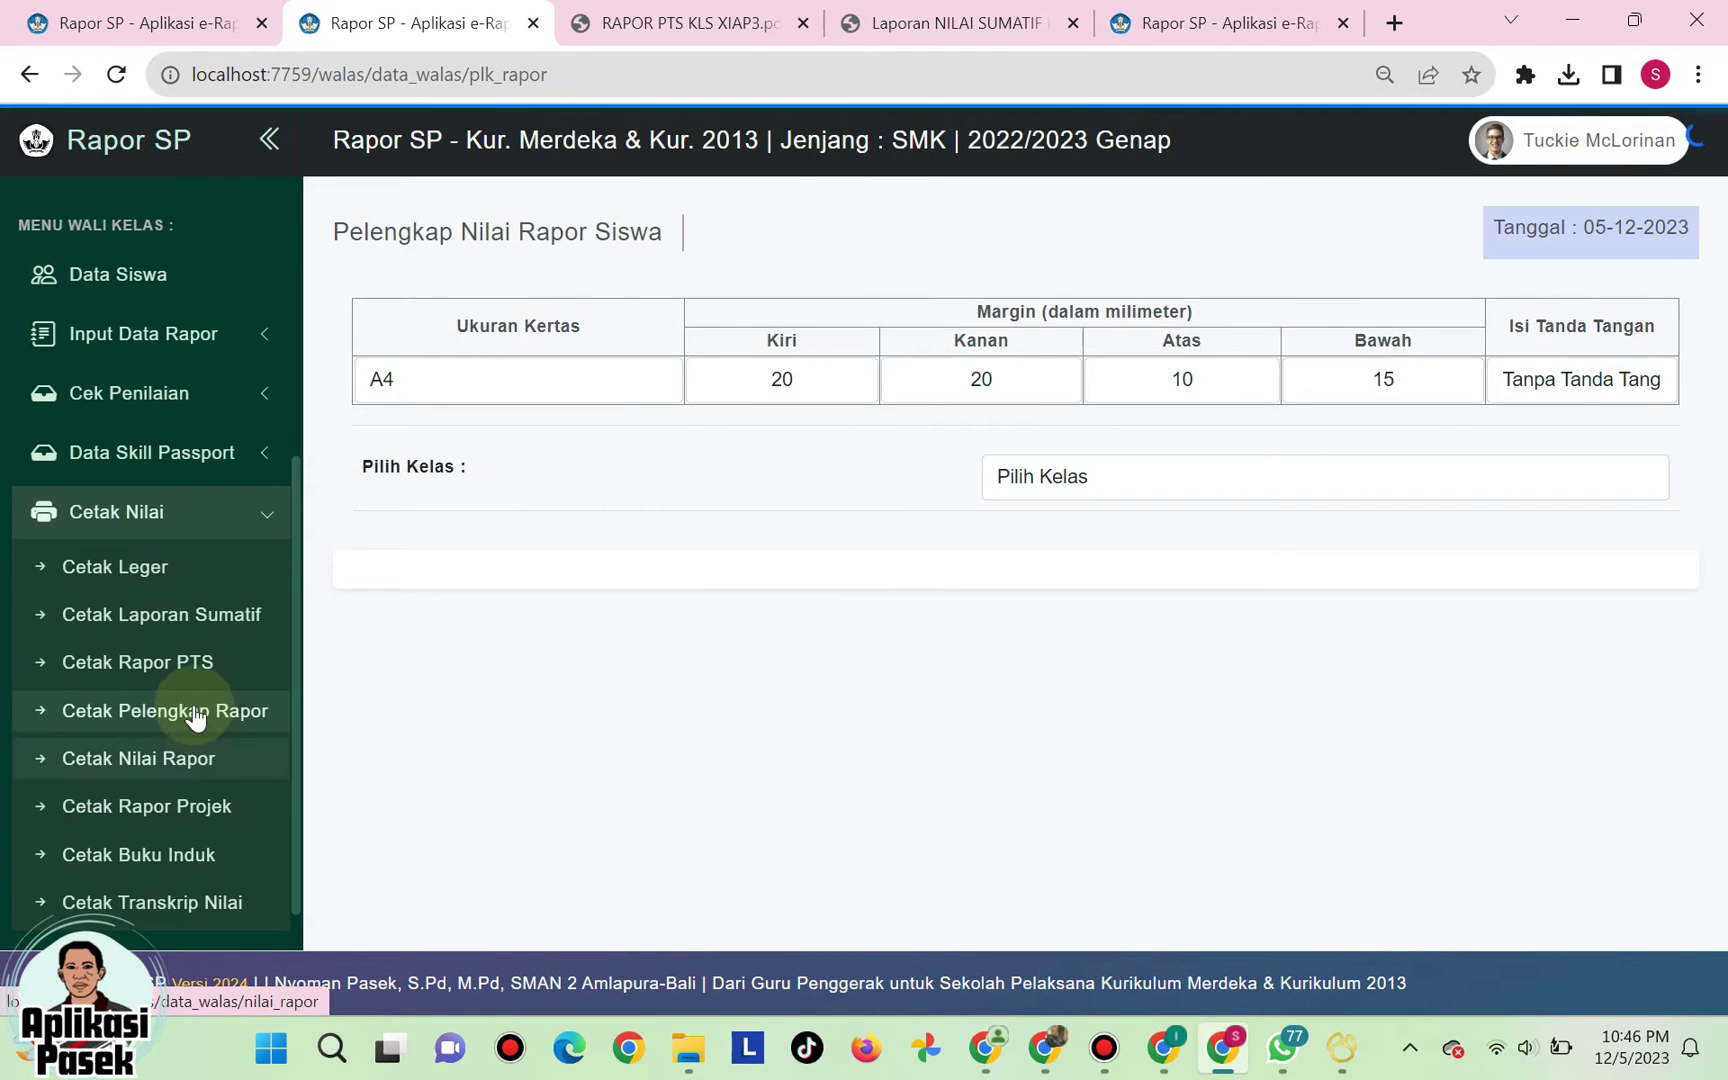
{"action": "left_click", "coordinate": [197, 716]}
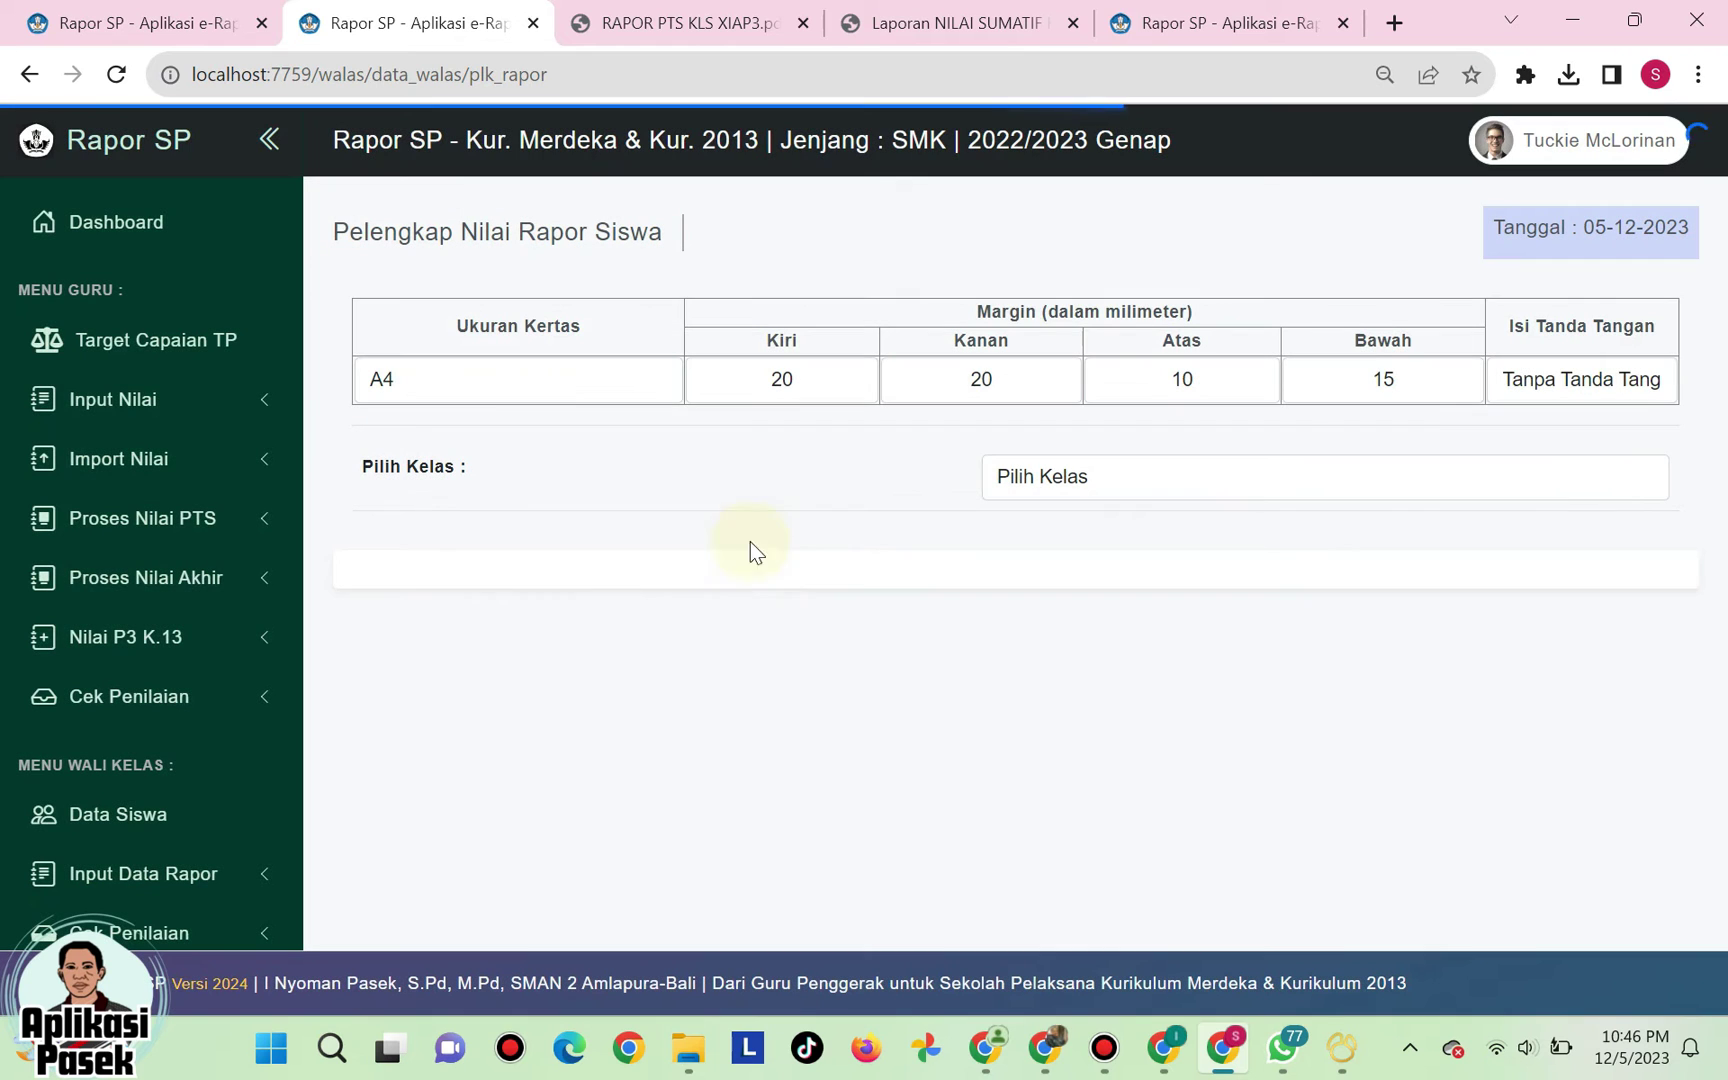
{"action": "left_click", "coordinate": [475, 383]}
{"action": "left_click", "coordinate": [450, 436]}
{"action": "left_click", "coordinate": [467, 398]}
{"action": "left_click", "coordinate": [456, 428]}
- Check the left, right, top and bottom margins (20, 20, 10, 15 mm)
{"action": "left_click", "coordinate": [806, 374]}
{"action": "left_click", "coordinate": [980, 378]}
{"action": "left_click", "coordinate": [1178, 378]}
{"action": "left_click", "coordinate": [1400, 378]}
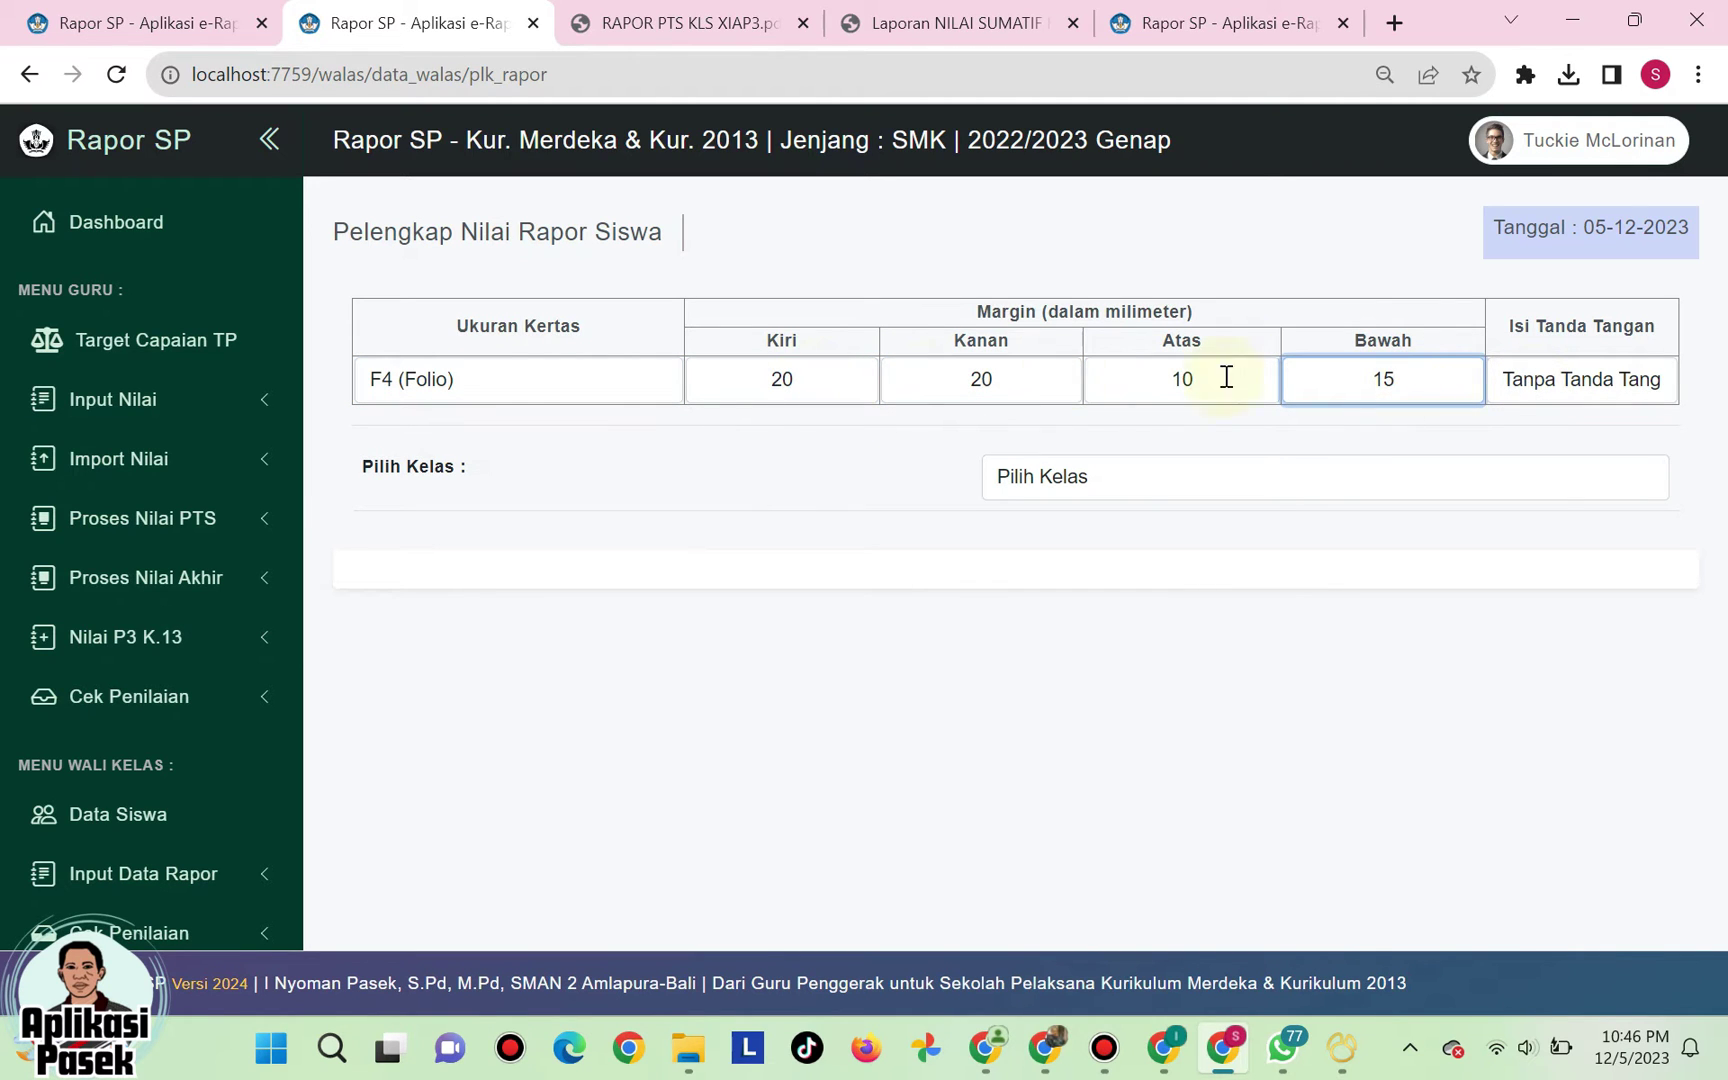
- Try both Isi Tanda Tangan options, settling on Tanpa Tanda Tangan
{"action": "left_click", "coordinate": [1548, 393]}
{"action": "left_click", "coordinate": [1558, 433]}
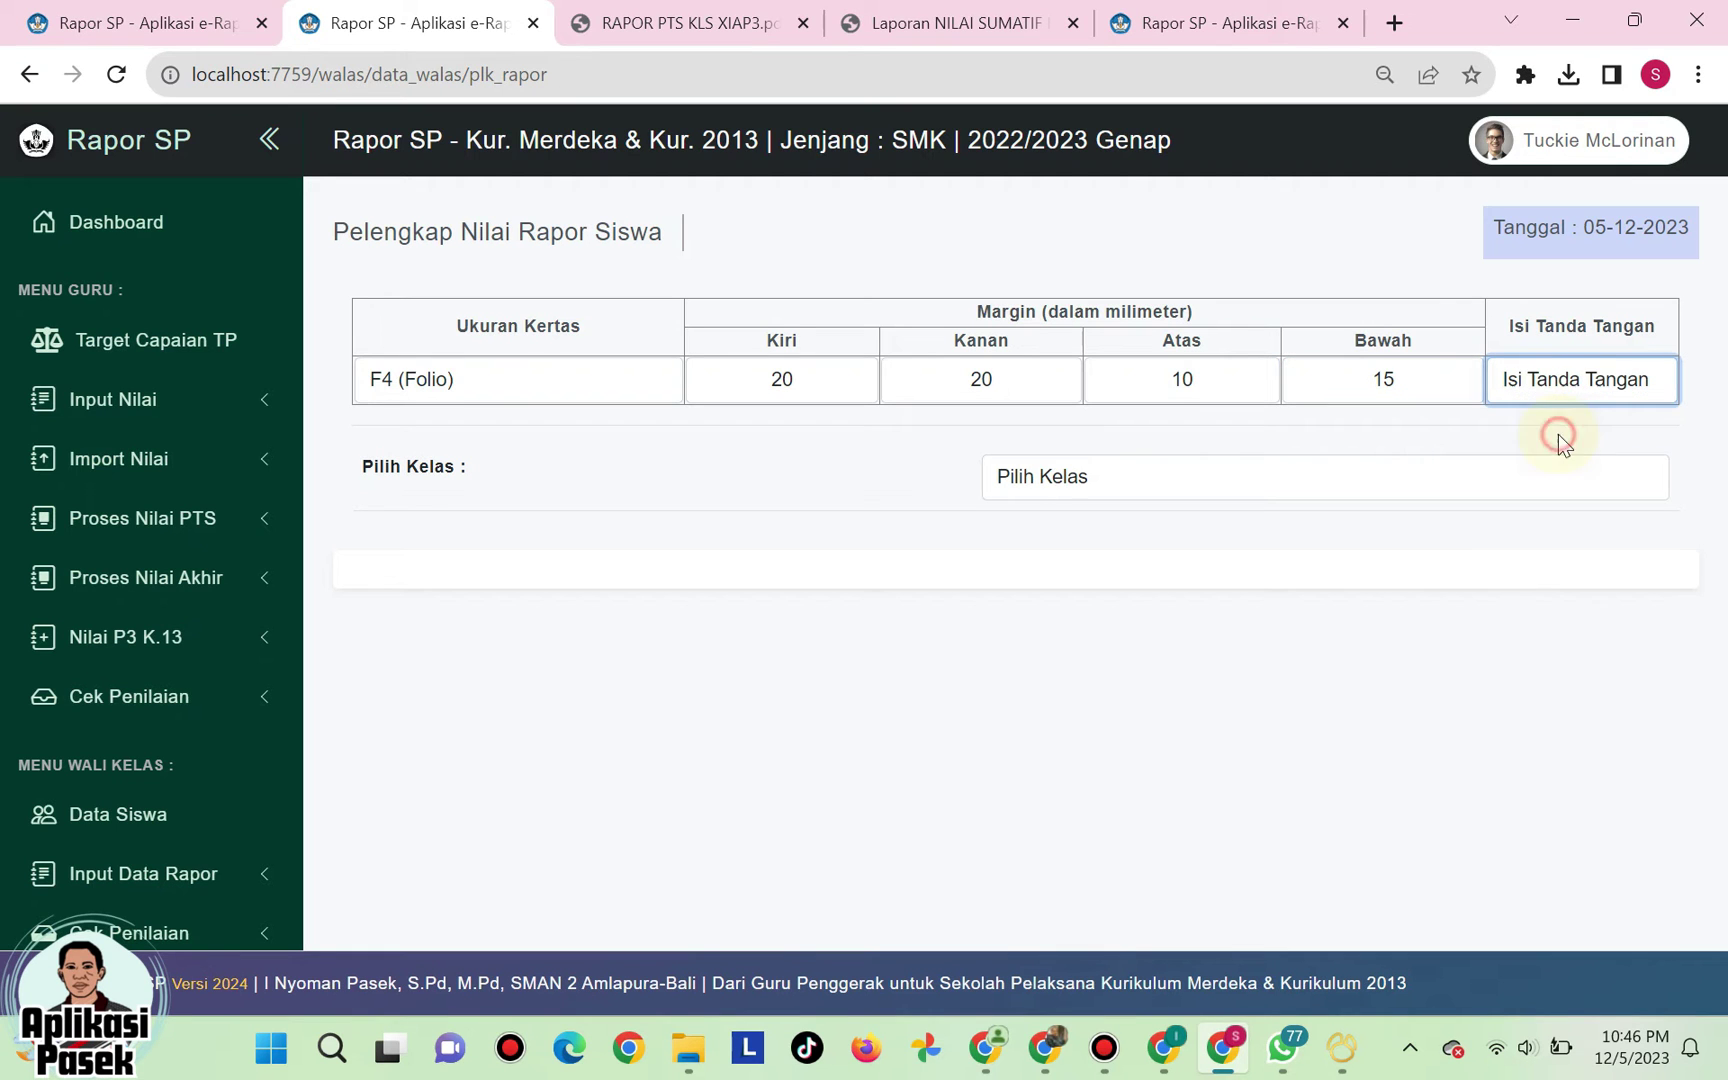
{"action": "left_click", "coordinate": [1567, 380]}
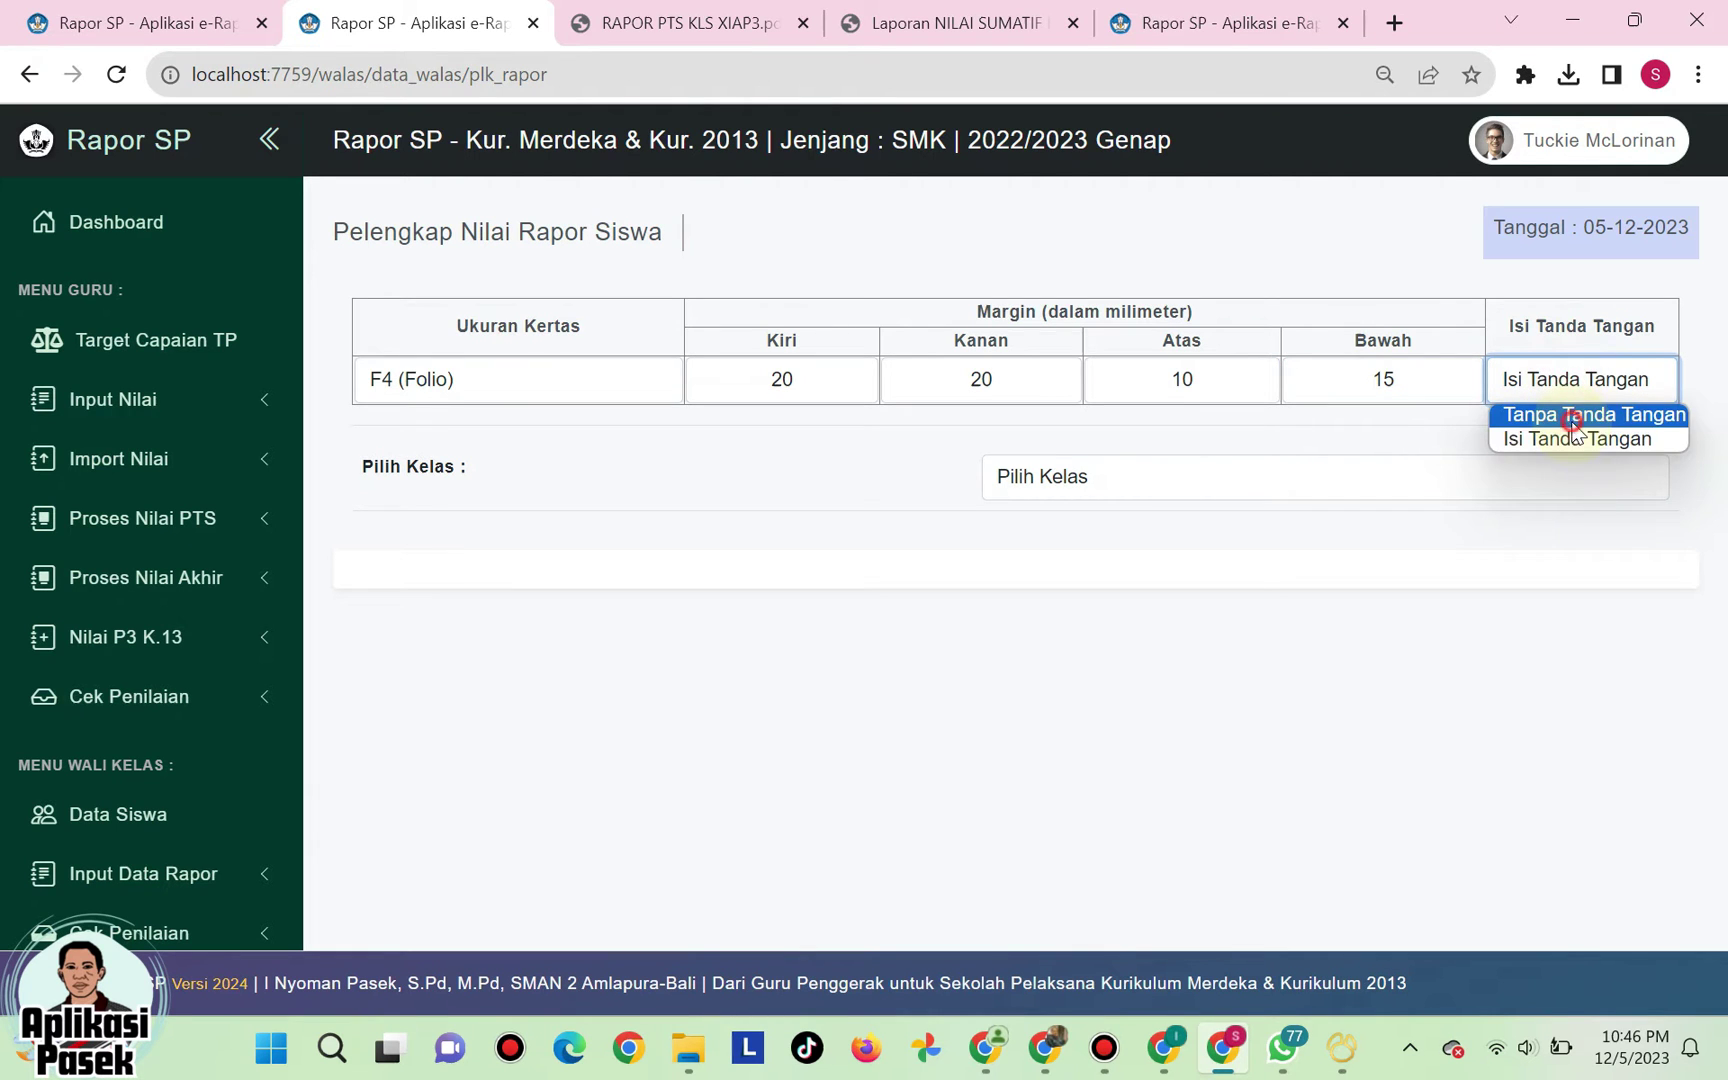
{"action": "left_click", "coordinate": [1573, 416]}
{"action": "left_click", "coordinate": [1588, 377]}
{"action": "left_click", "coordinate": [1590, 440]}
{"action": "left_click", "coordinate": [1588, 379]}
{"action": "left_click", "coordinate": [1590, 413]}
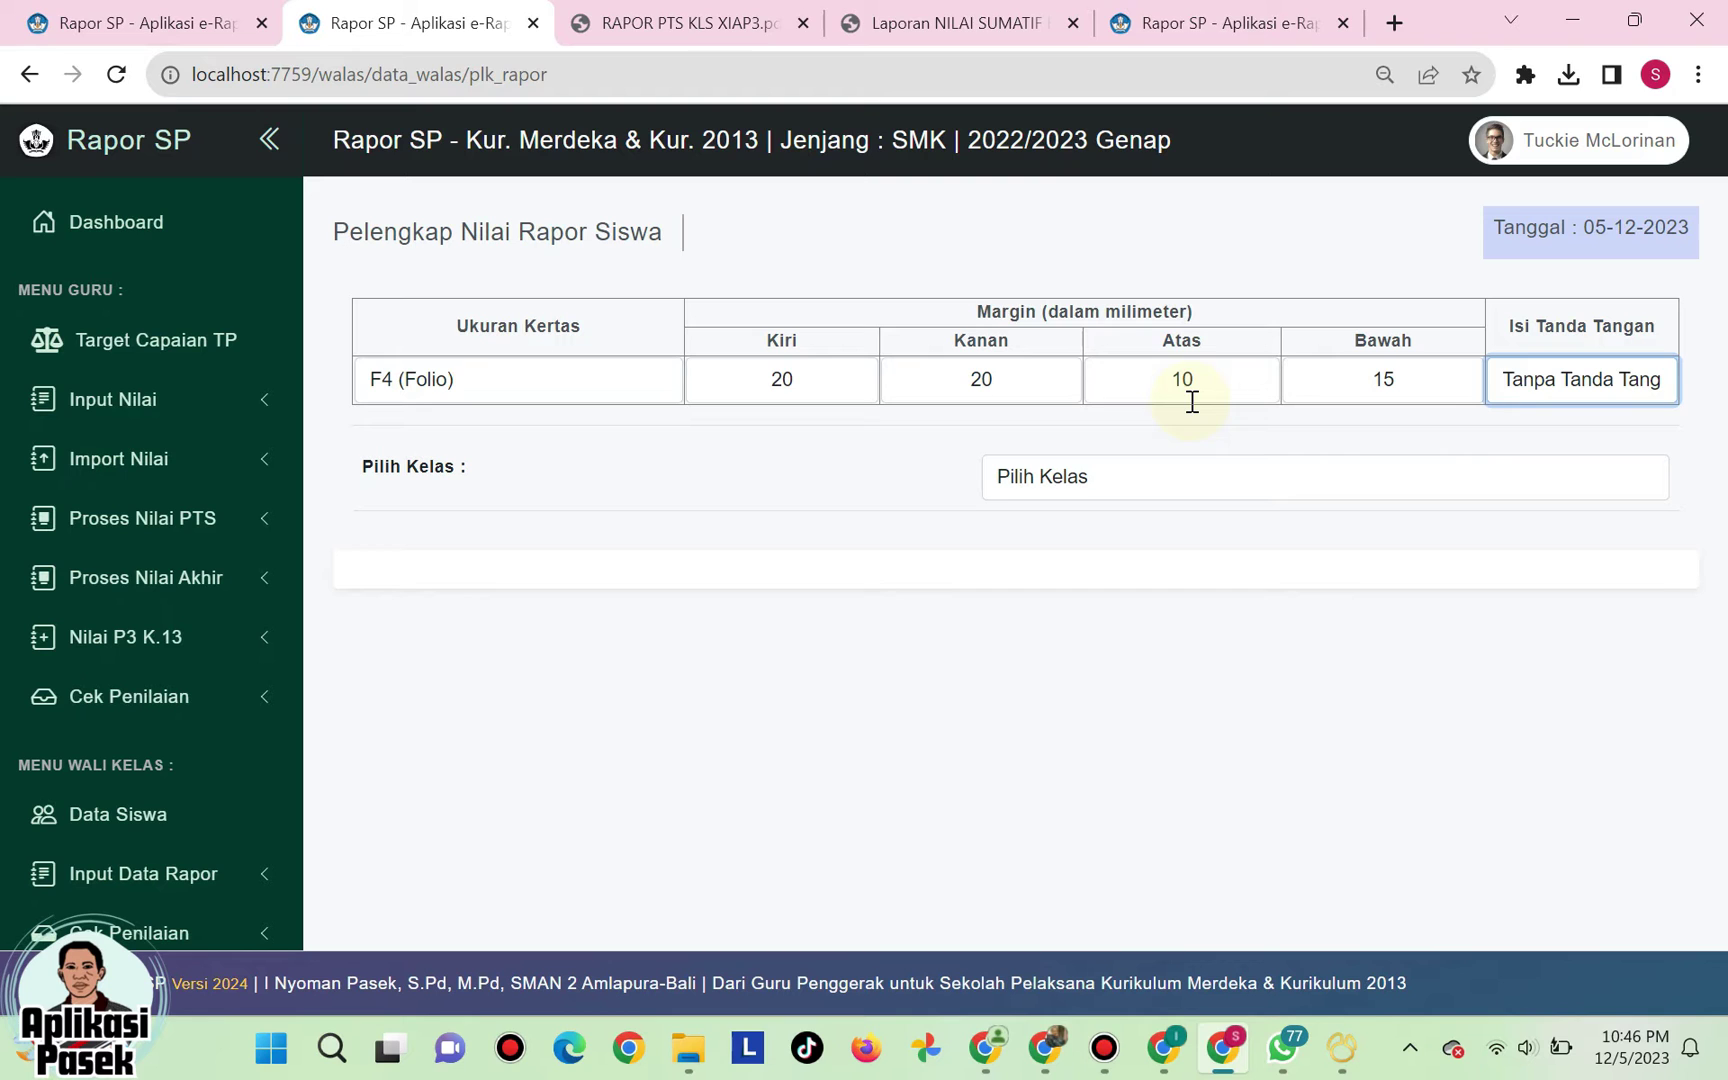
- Re-test the signature option and return it to Tanpa Tanda Tangan
{"action": "left_click", "coordinate": [1578, 382]}
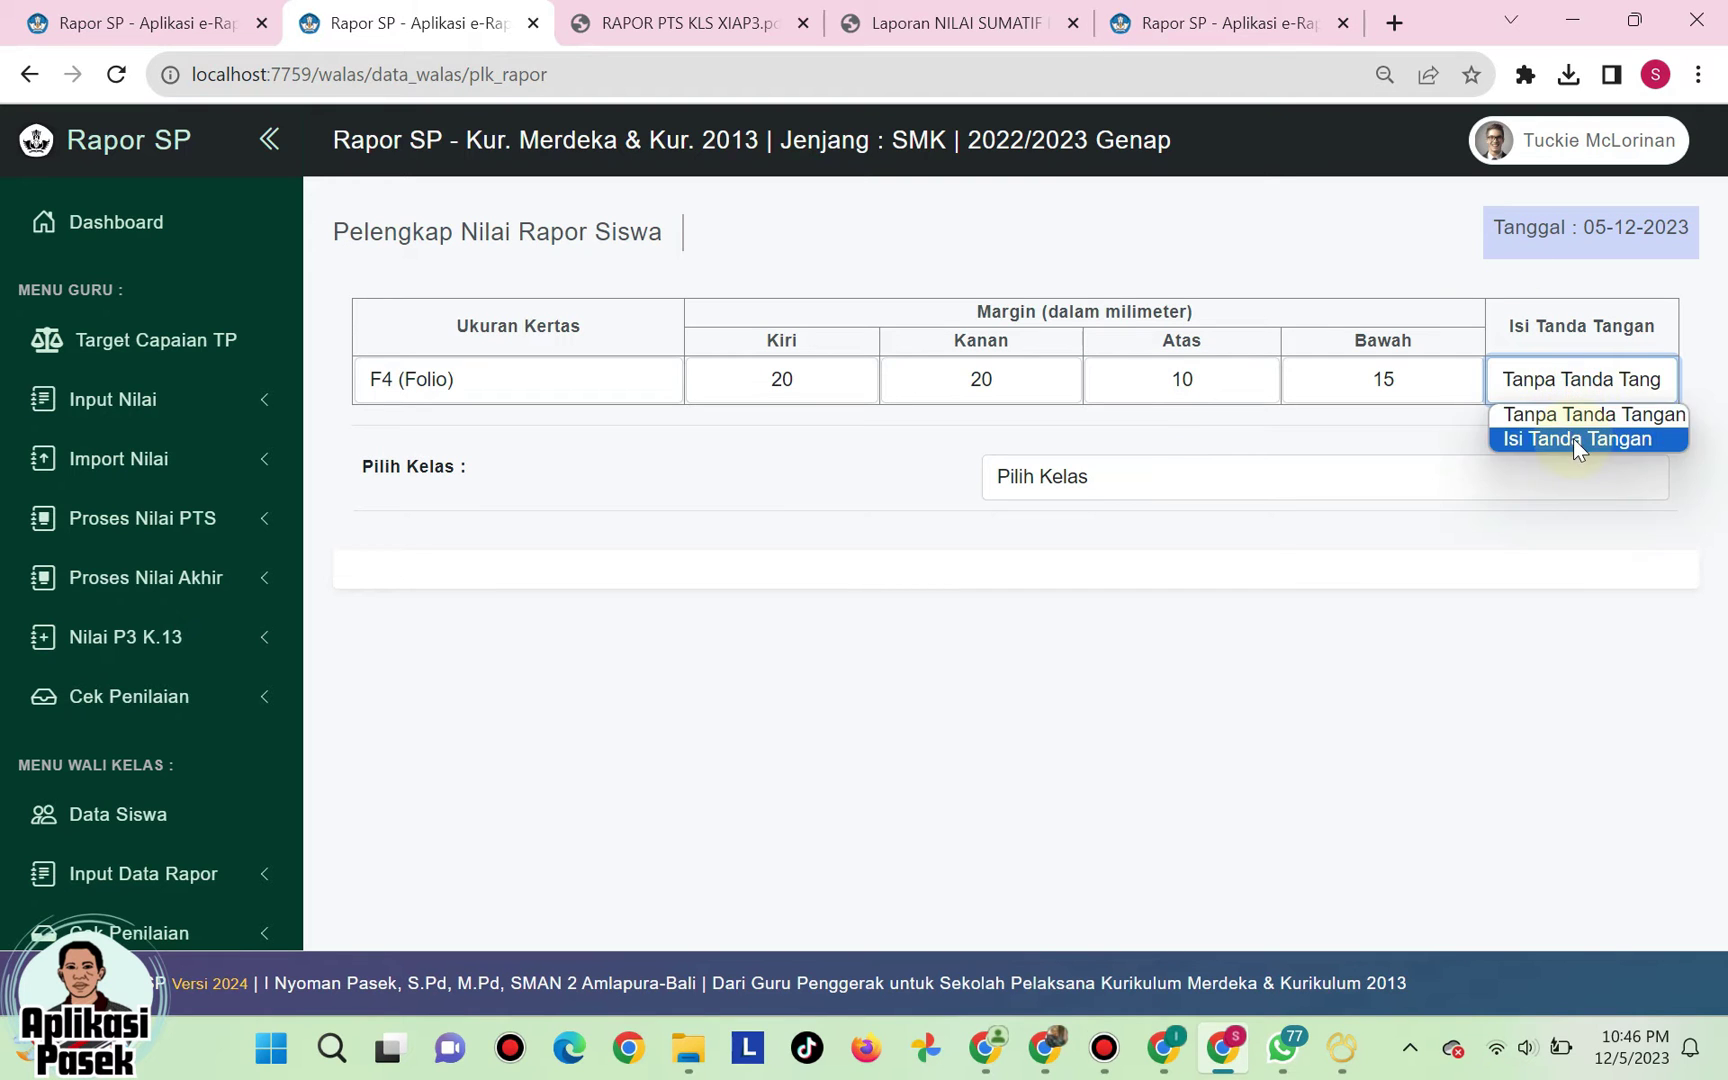
{"action": "left_click", "coordinate": [1573, 437]}
{"action": "left_click", "coordinate": [1594, 388]}
{"action": "left_click", "coordinate": [1583, 414]}
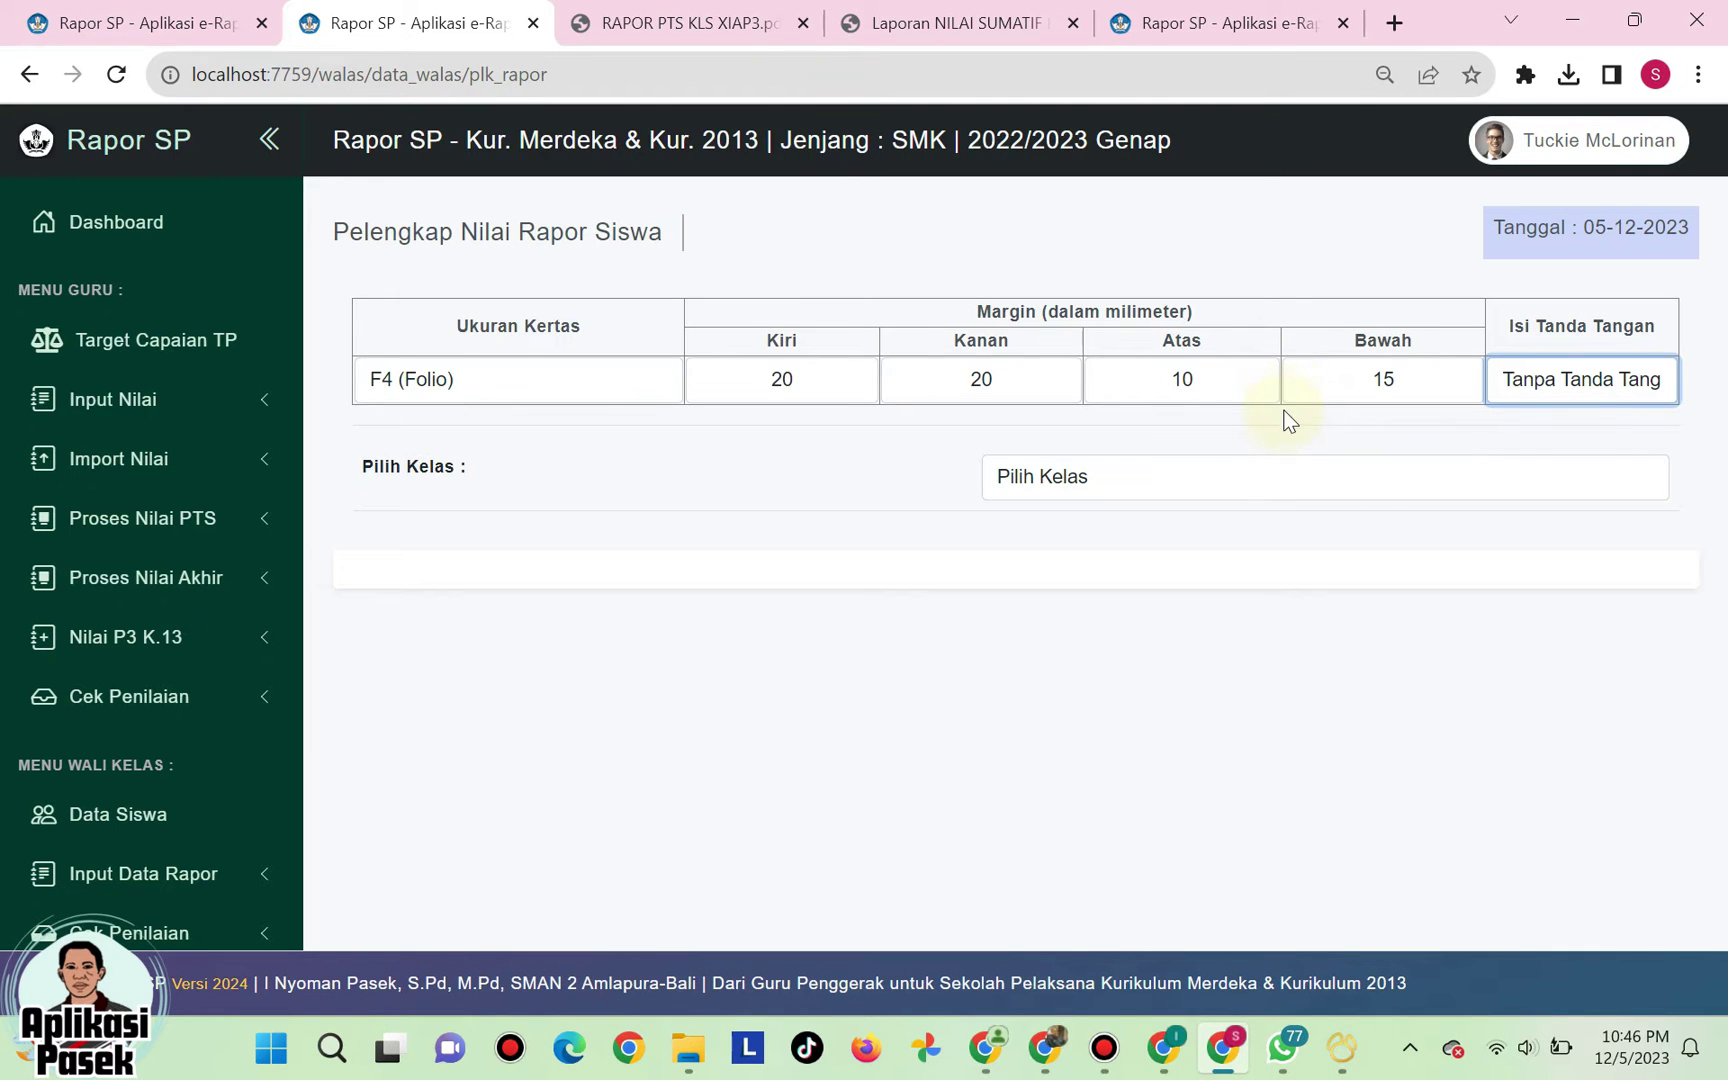
{"action": "left_click", "coordinate": [1105, 472]}
{"action": "left_click", "coordinate": [1061, 537]}
{"action": "scroll", "coordinate": [1193, 650], "scroll_direction": "down", "scroll_amount": 10}
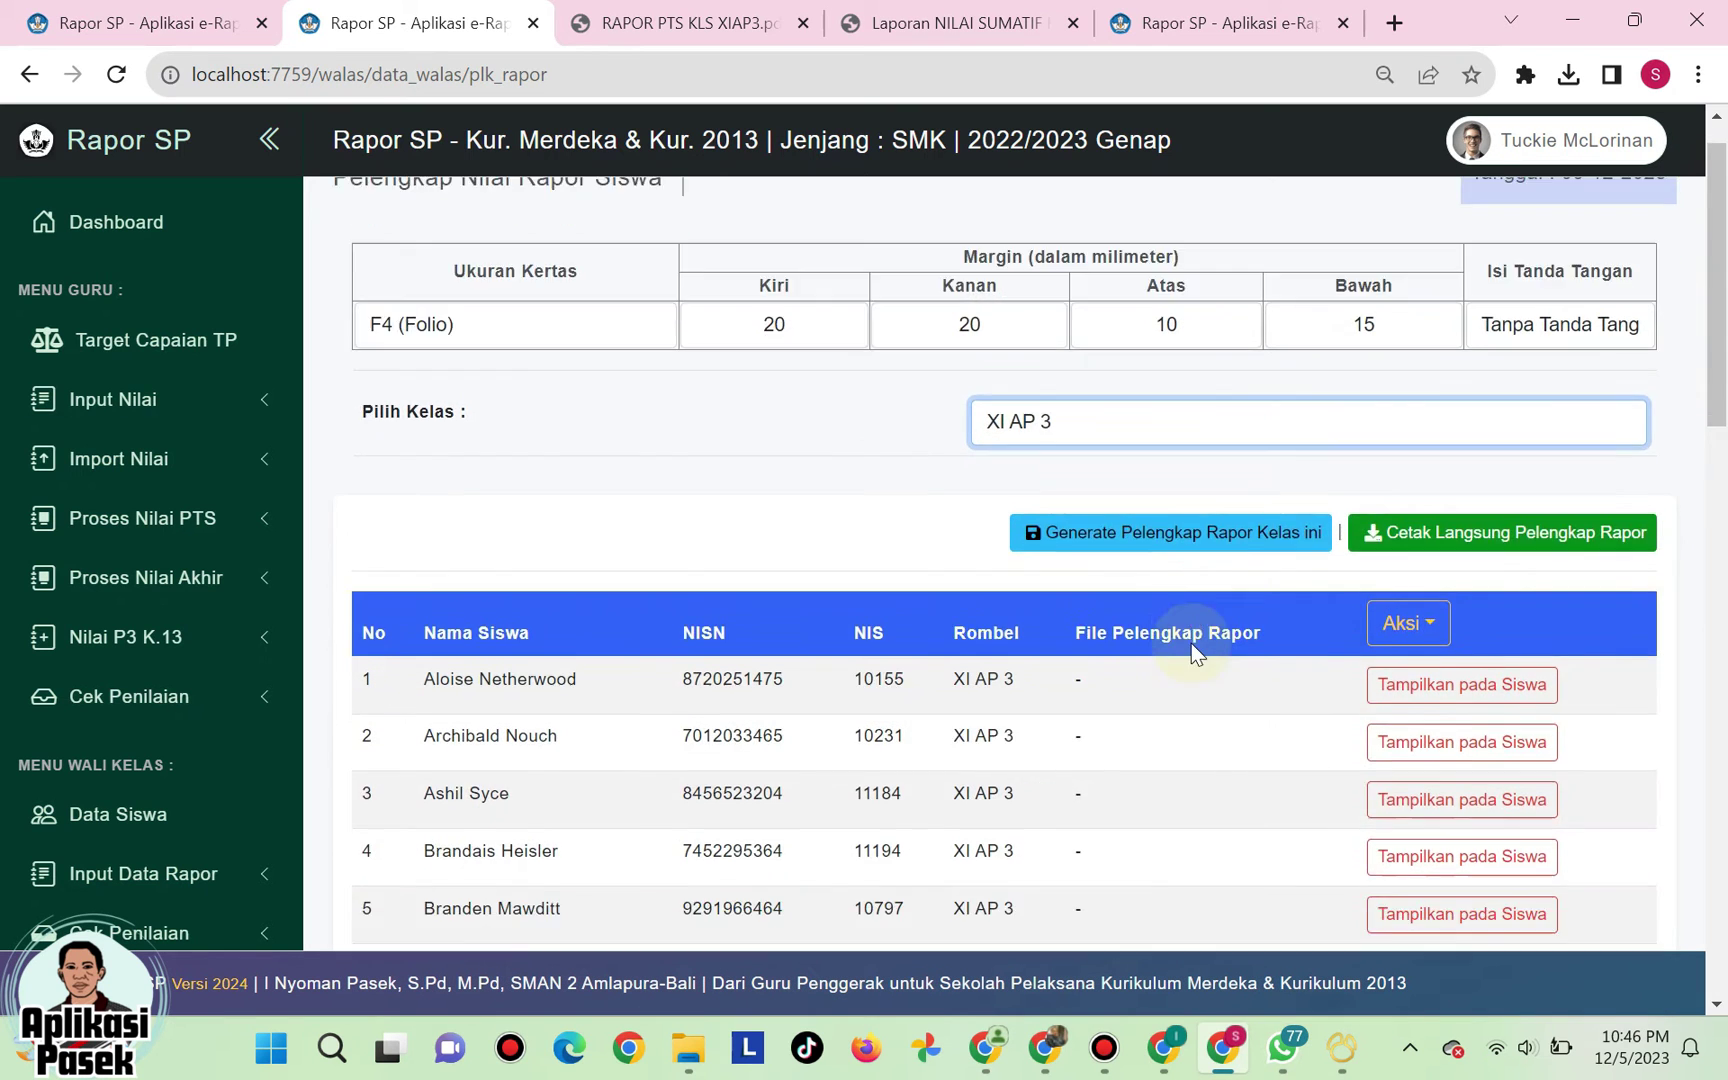
{"action": "scroll", "coordinate": [1191, 643], "scroll_direction": "up", "scroll_amount": 10}
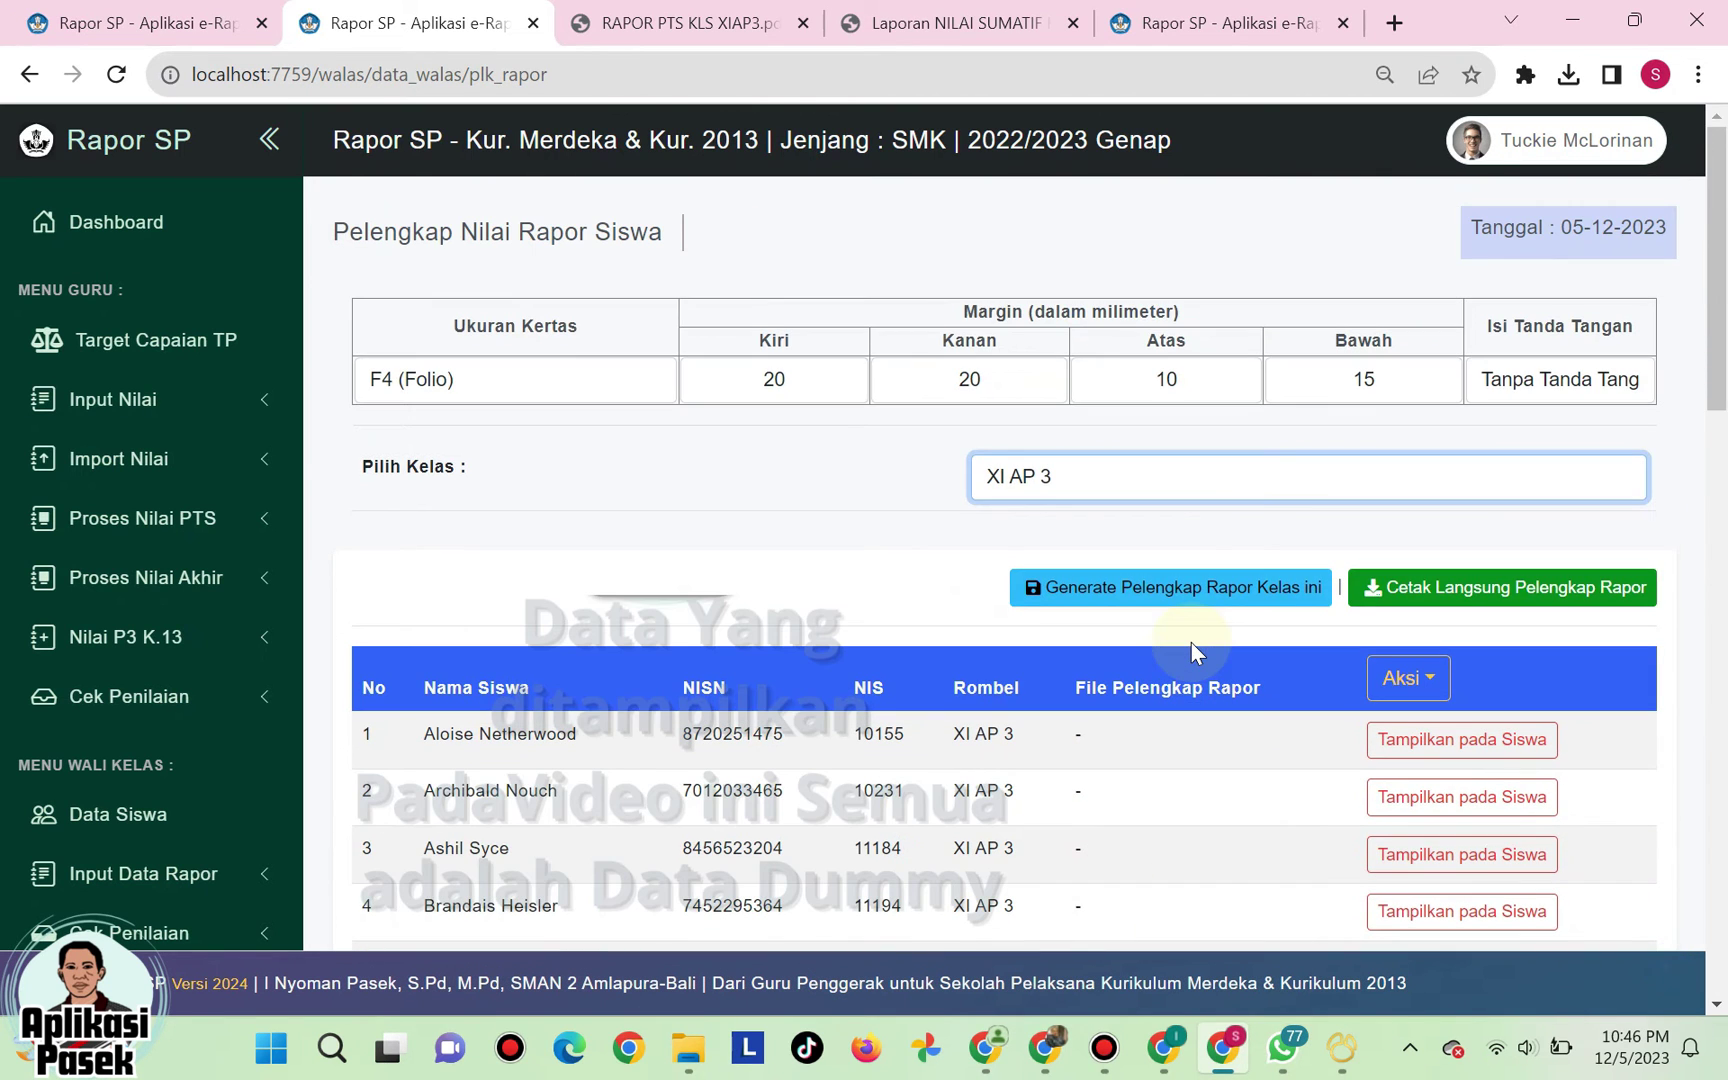
{"action": "left_click", "coordinate": [1168, 590]}
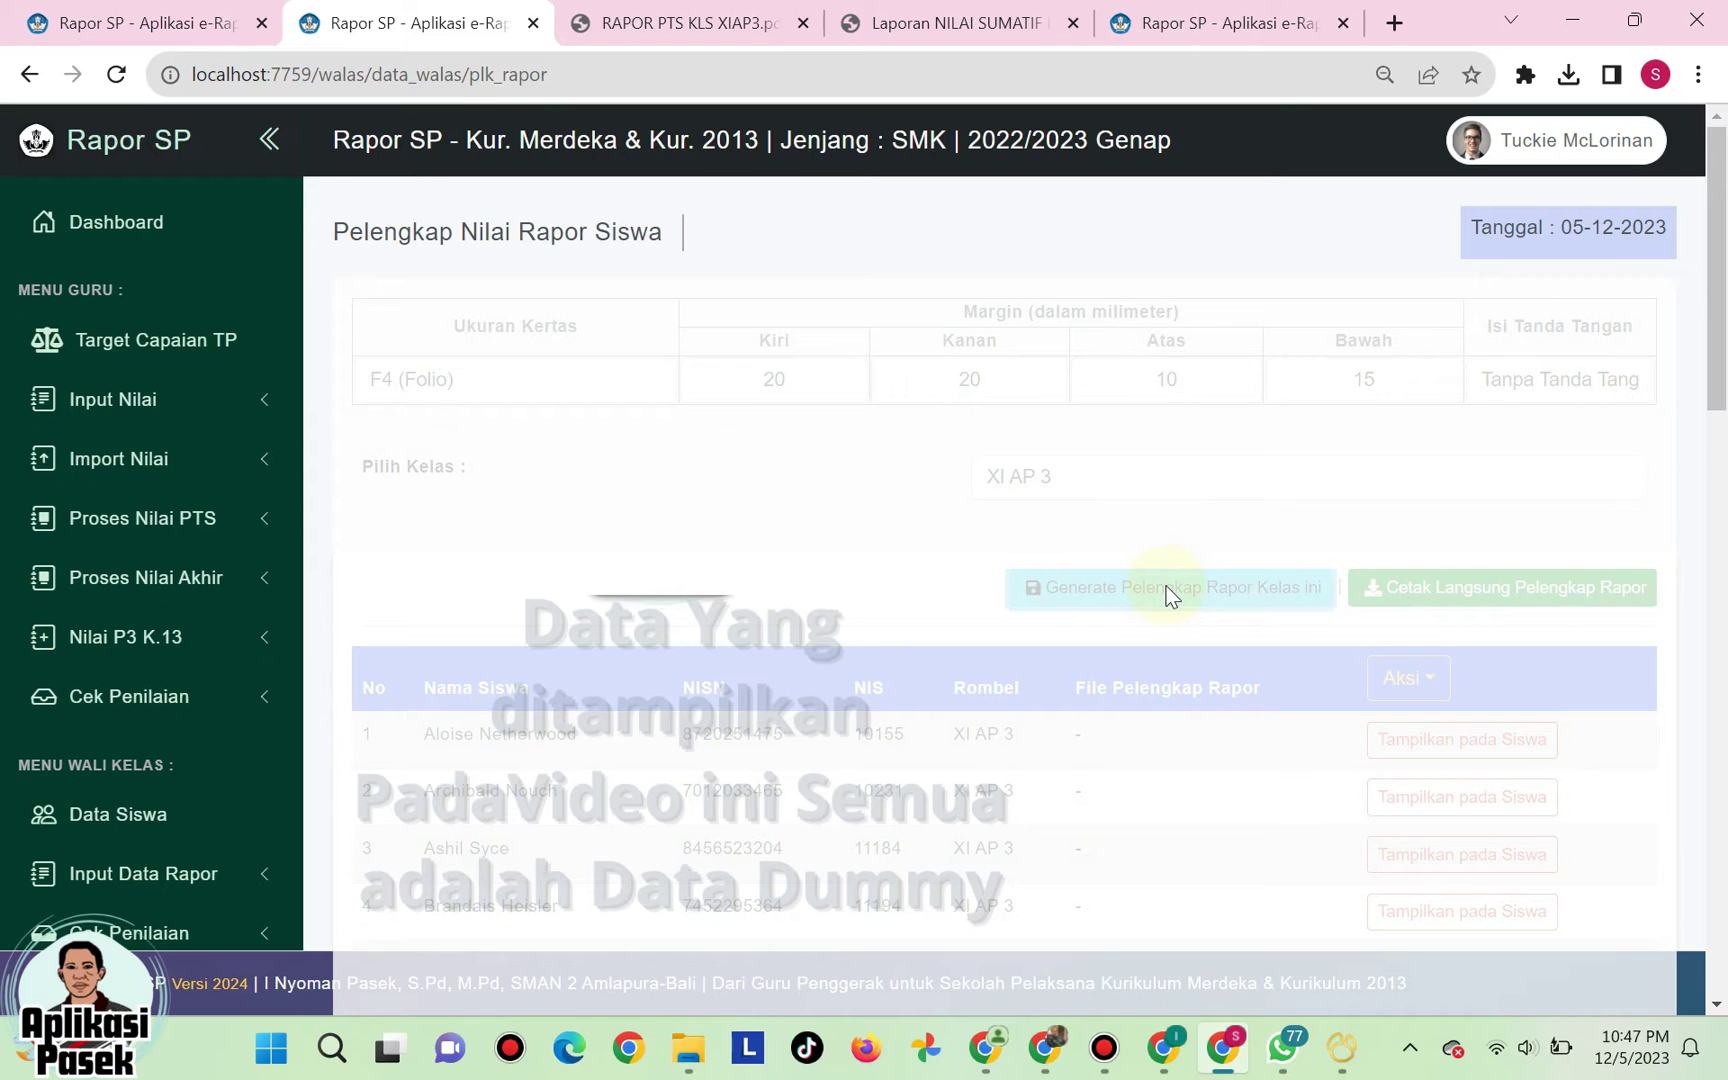
{"action": "scroll", "coordinate": [1040, 772], "scroll_direction": "down", "scroll_amount": 1}
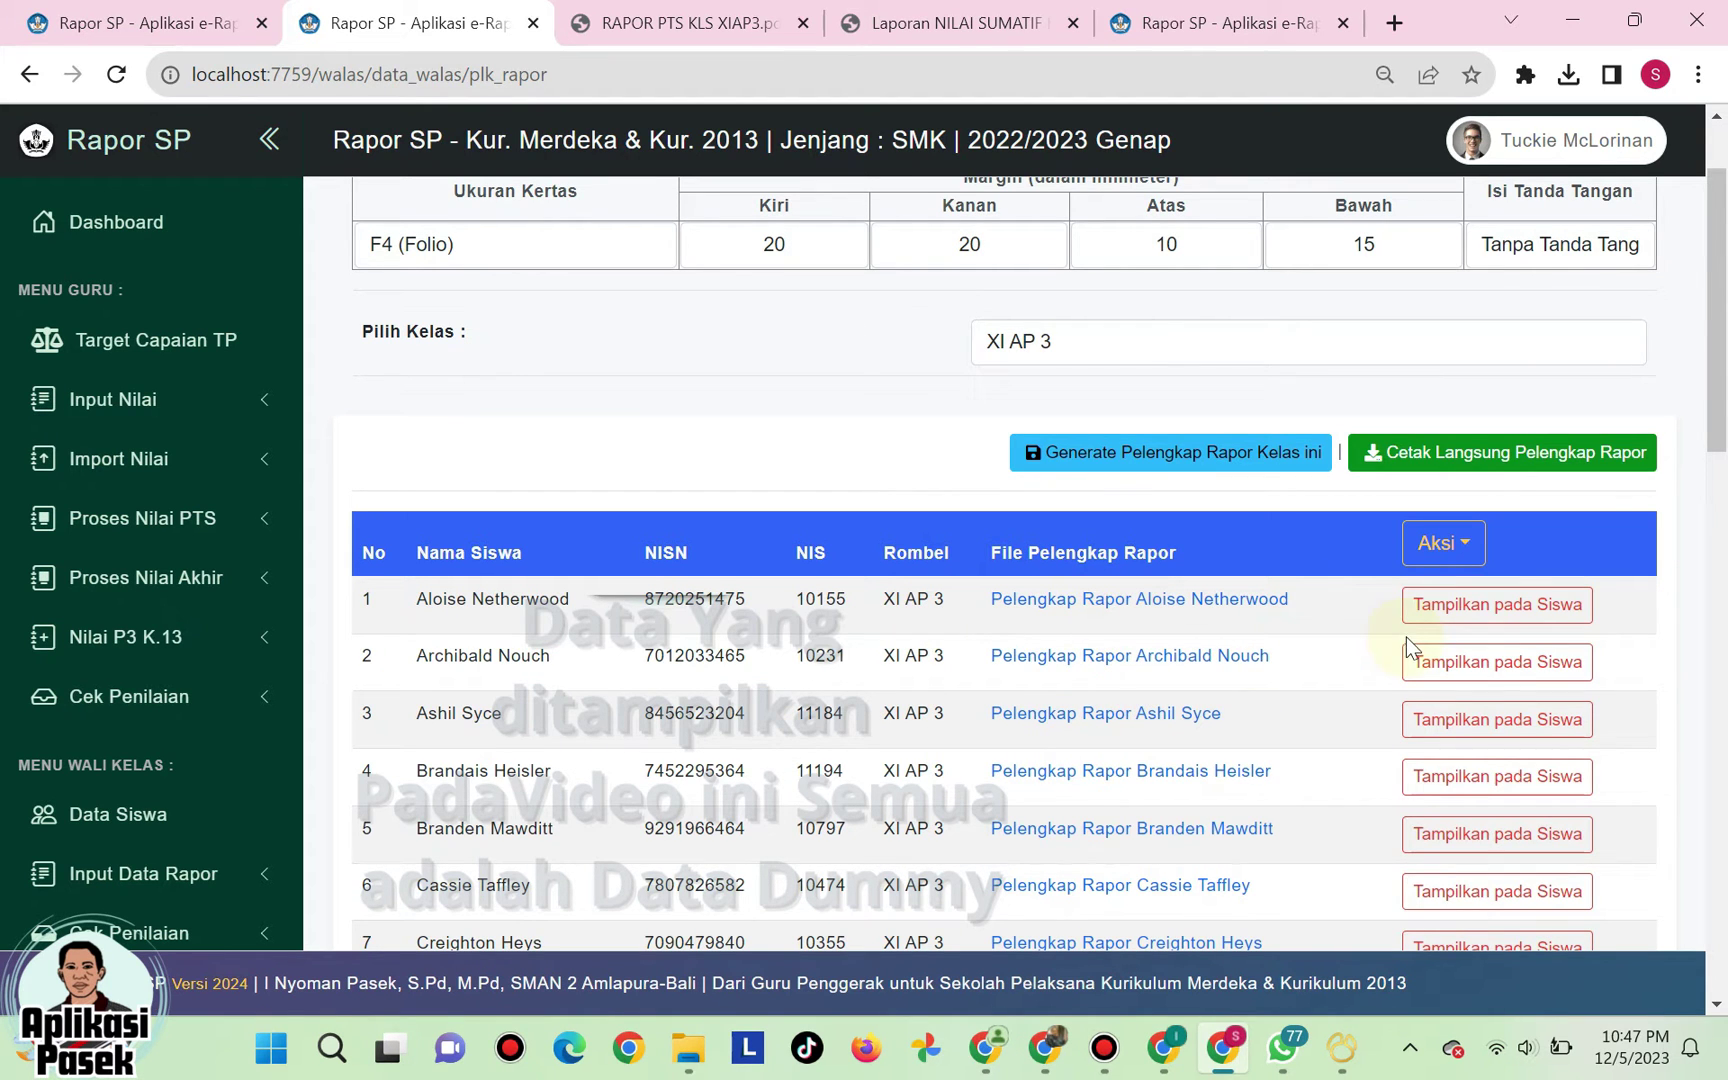
- Show the supplements for rows 2–4, re-hide row 2, and show row 1
{"action": "left_click", "coordinate": [1497, 672]}
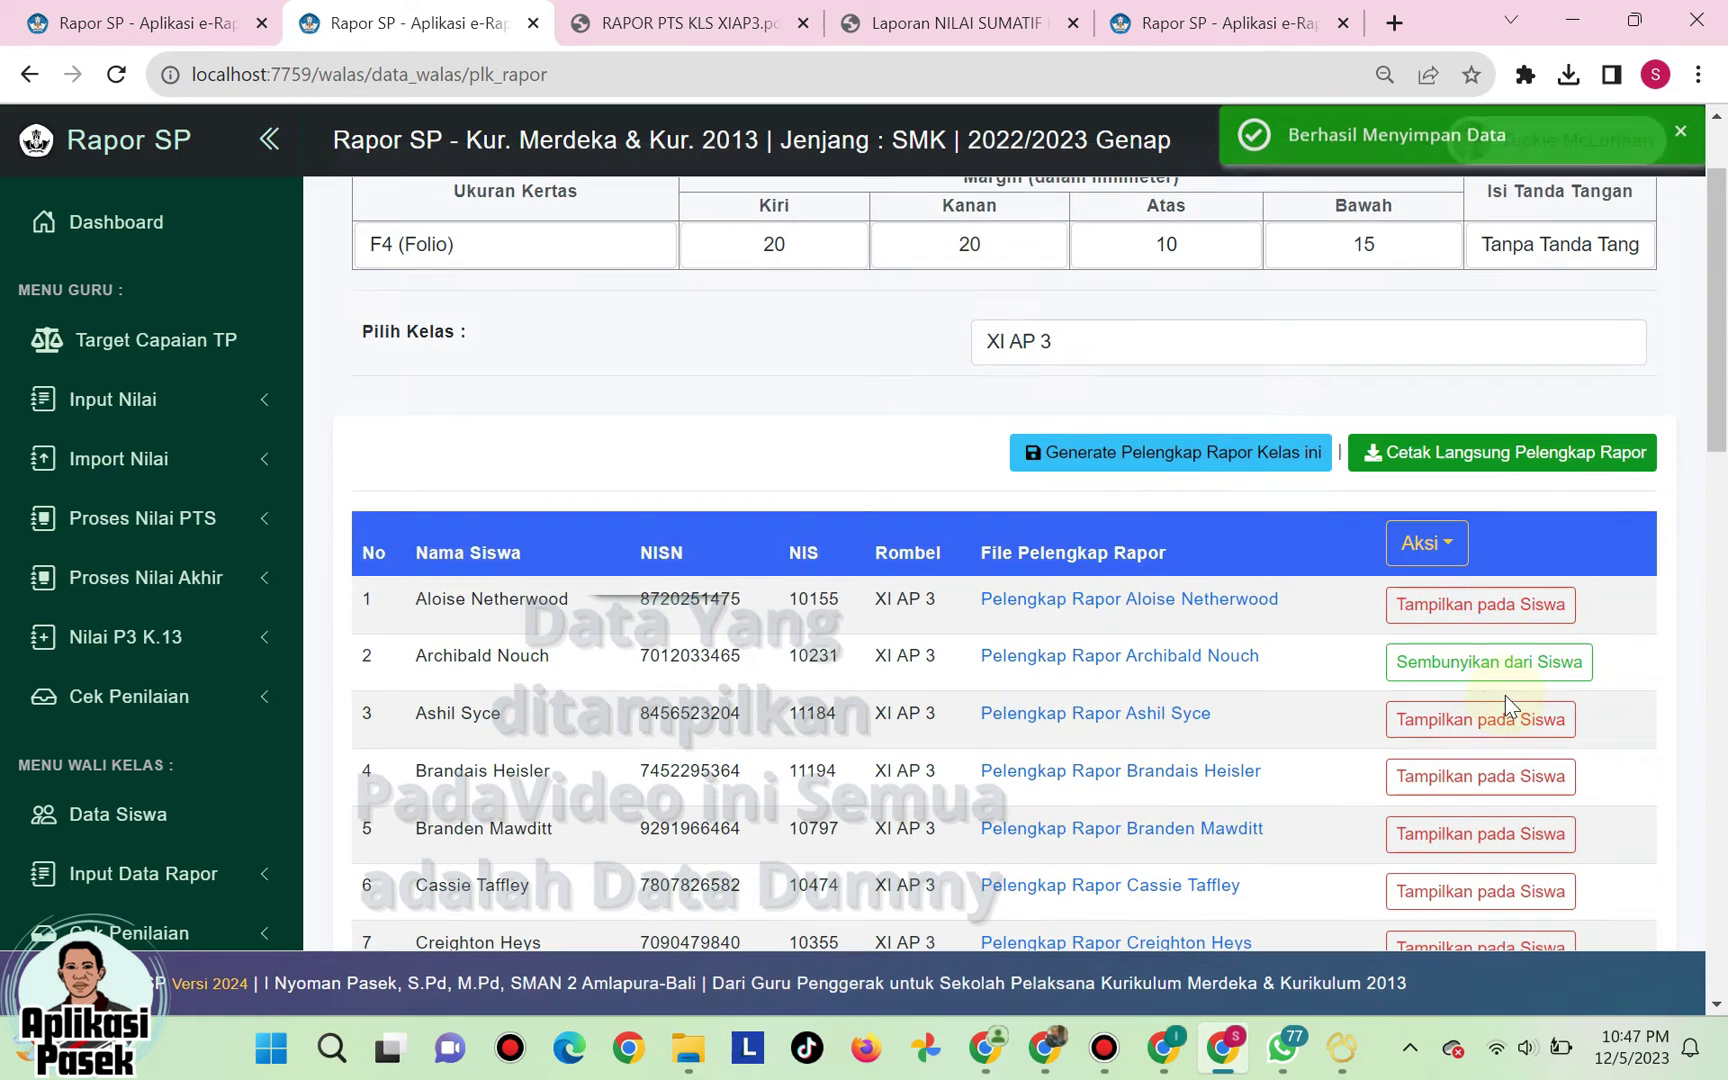
{"action": "left_click", "coordinate": [1497, 735]}
{"action": "left_click", "coordinate": [1513, 773]}
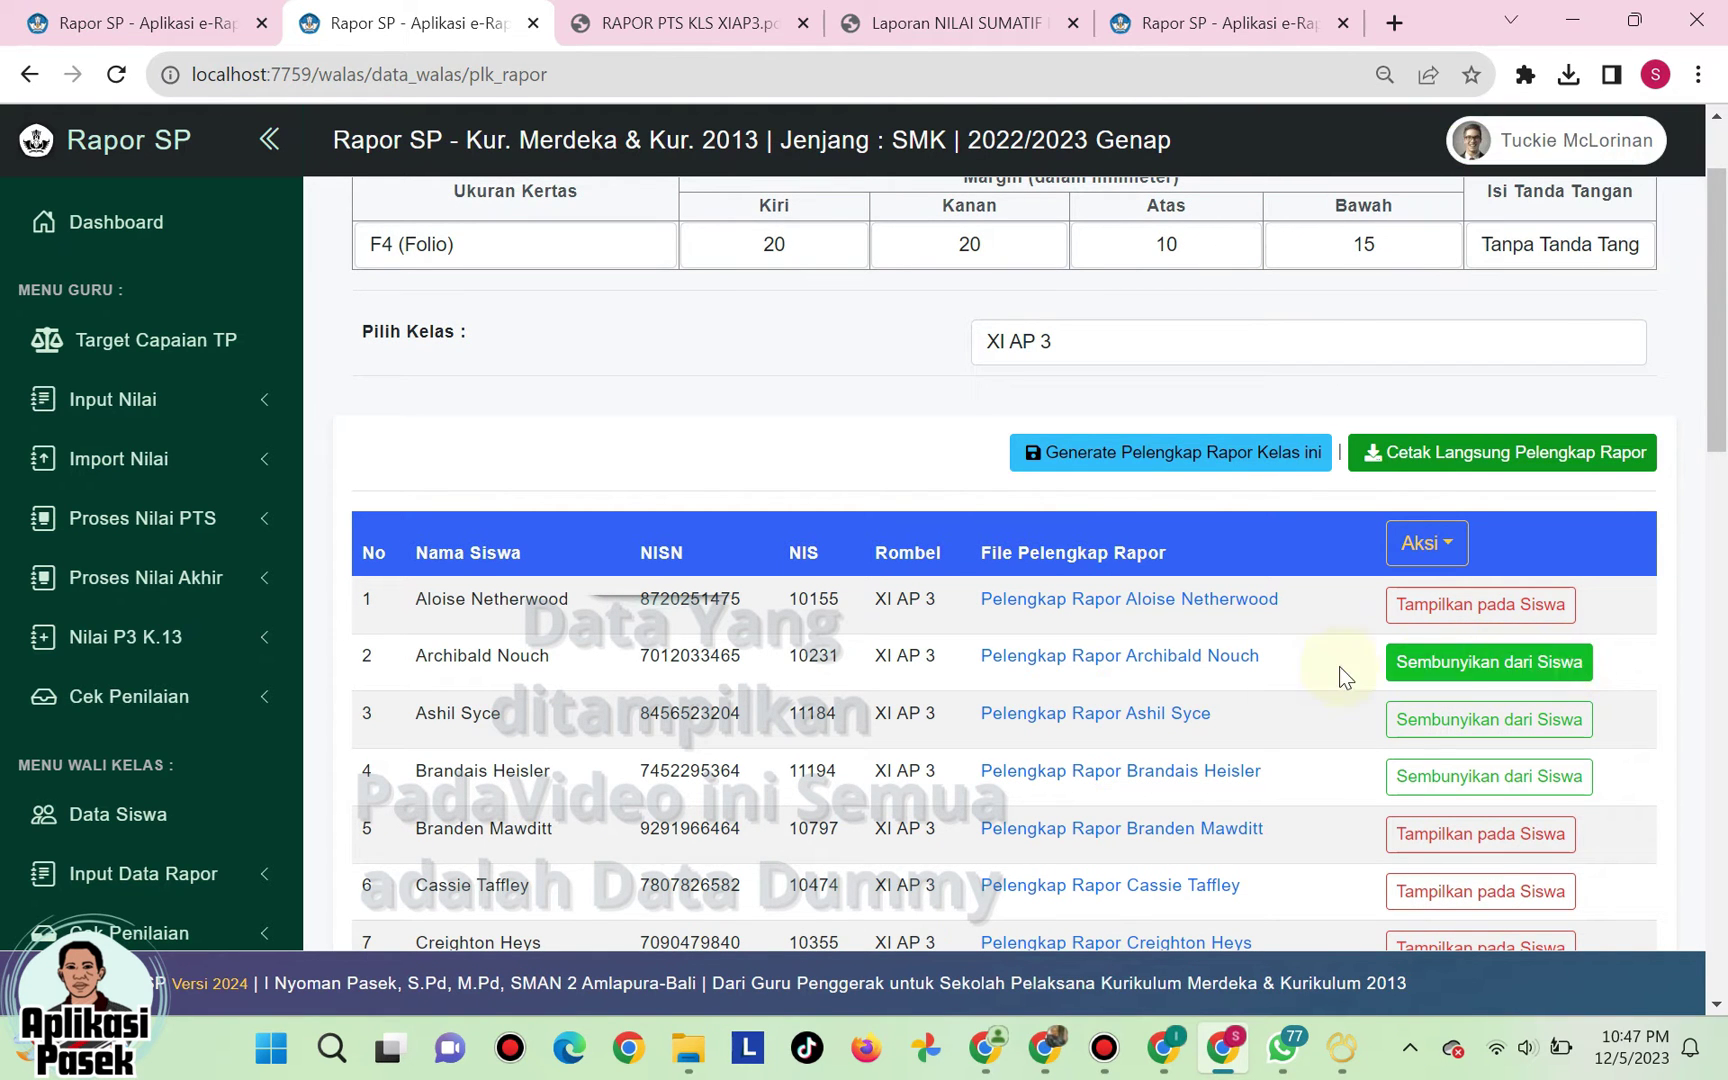
{"action": "left_click", "coordinate": [1530, 665]}
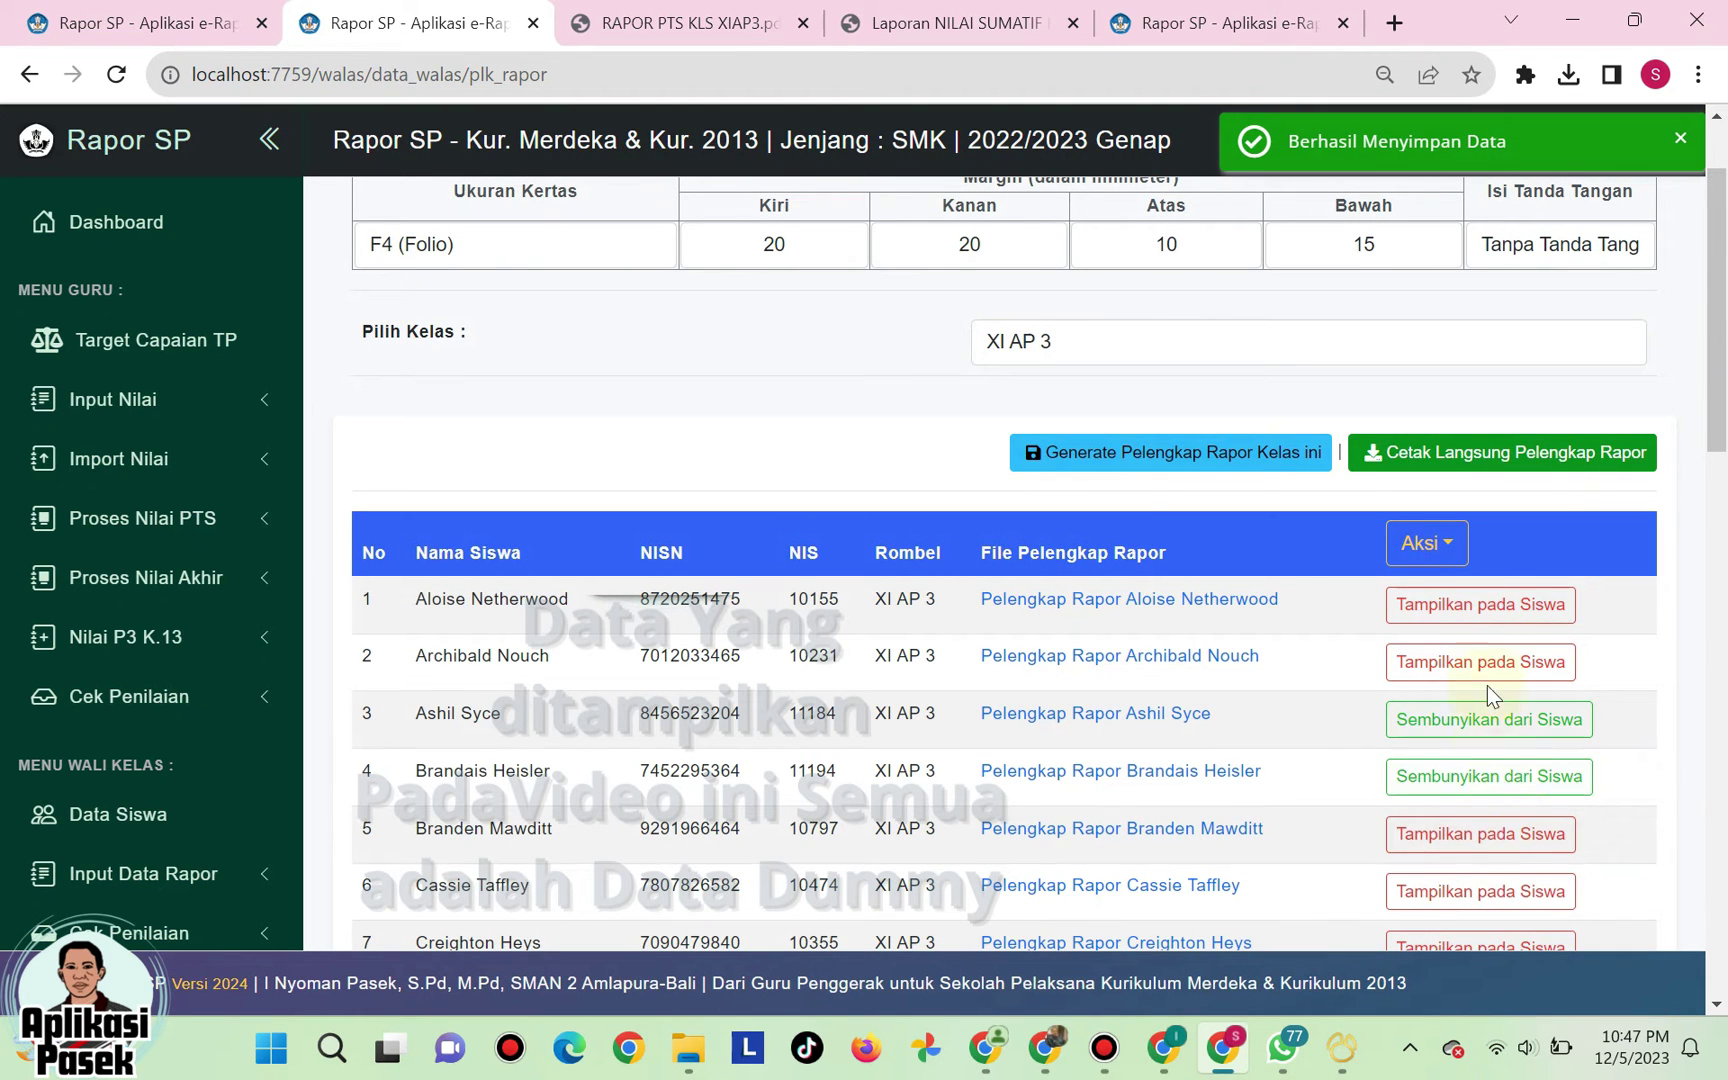
{"action": "left_click", "coordinate": [1480, 606]}
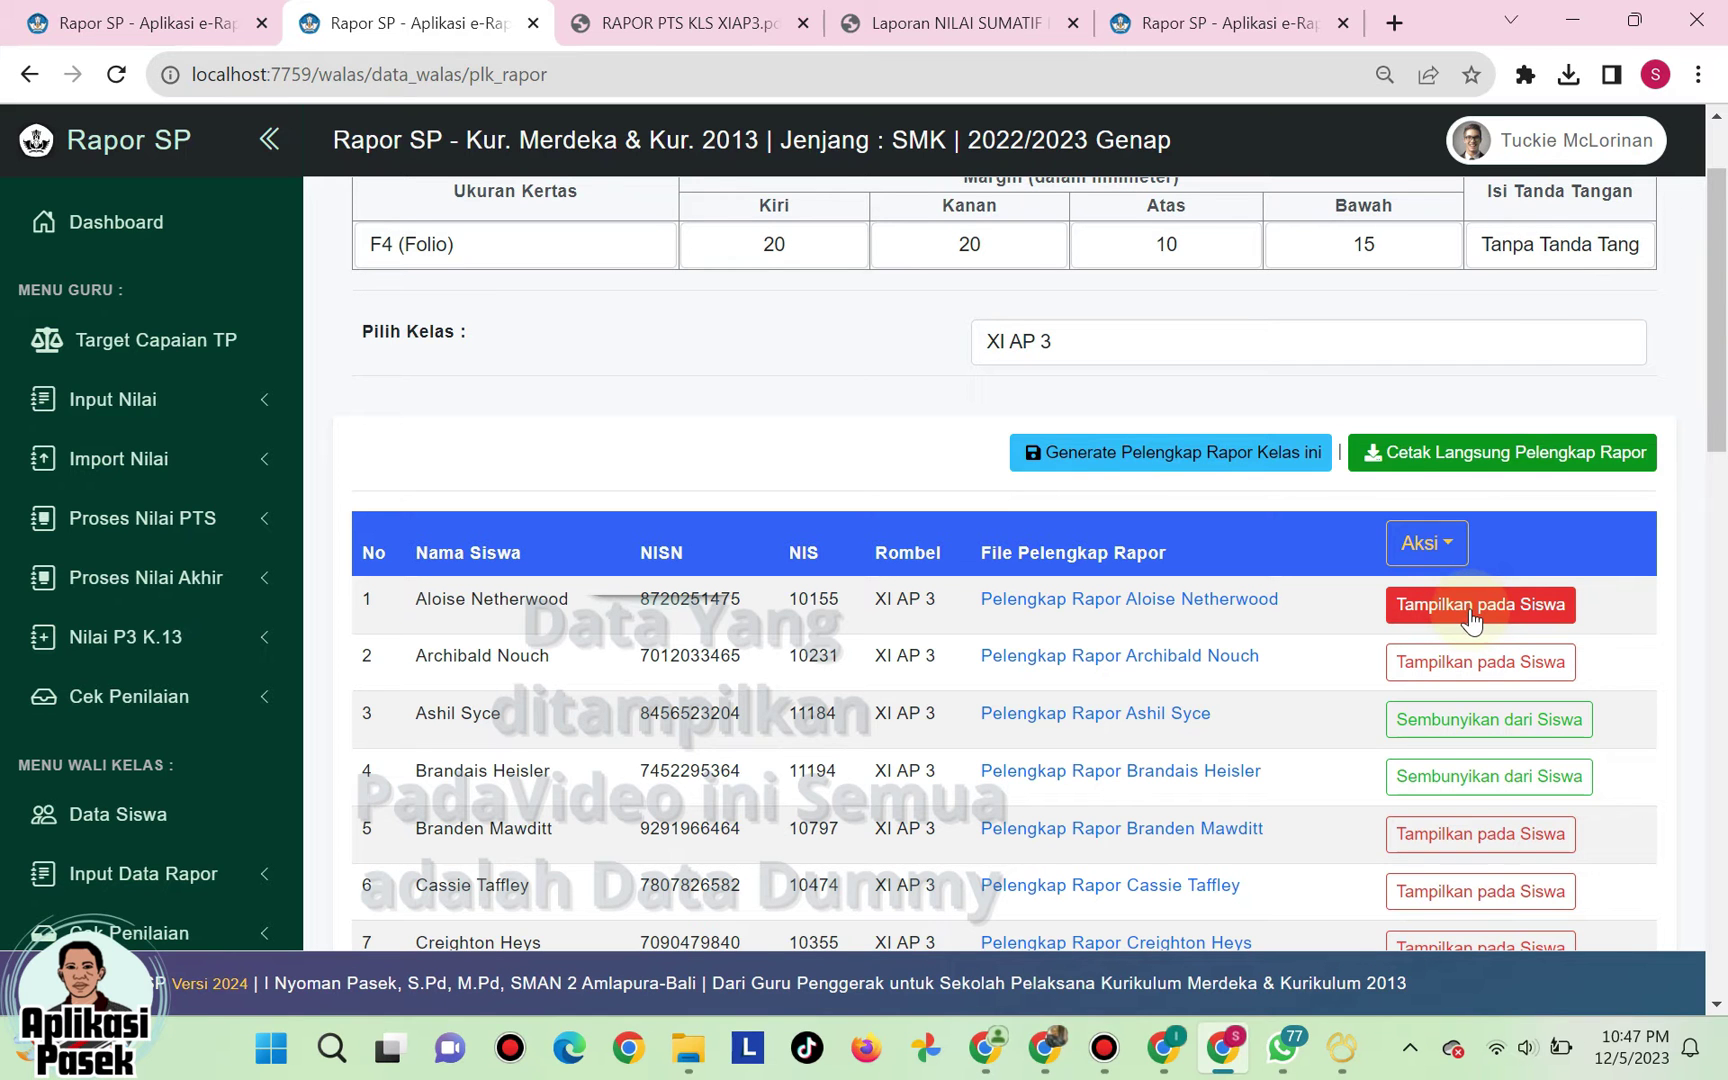
{"action": "left_click", "coordinate": [1470, 612]}
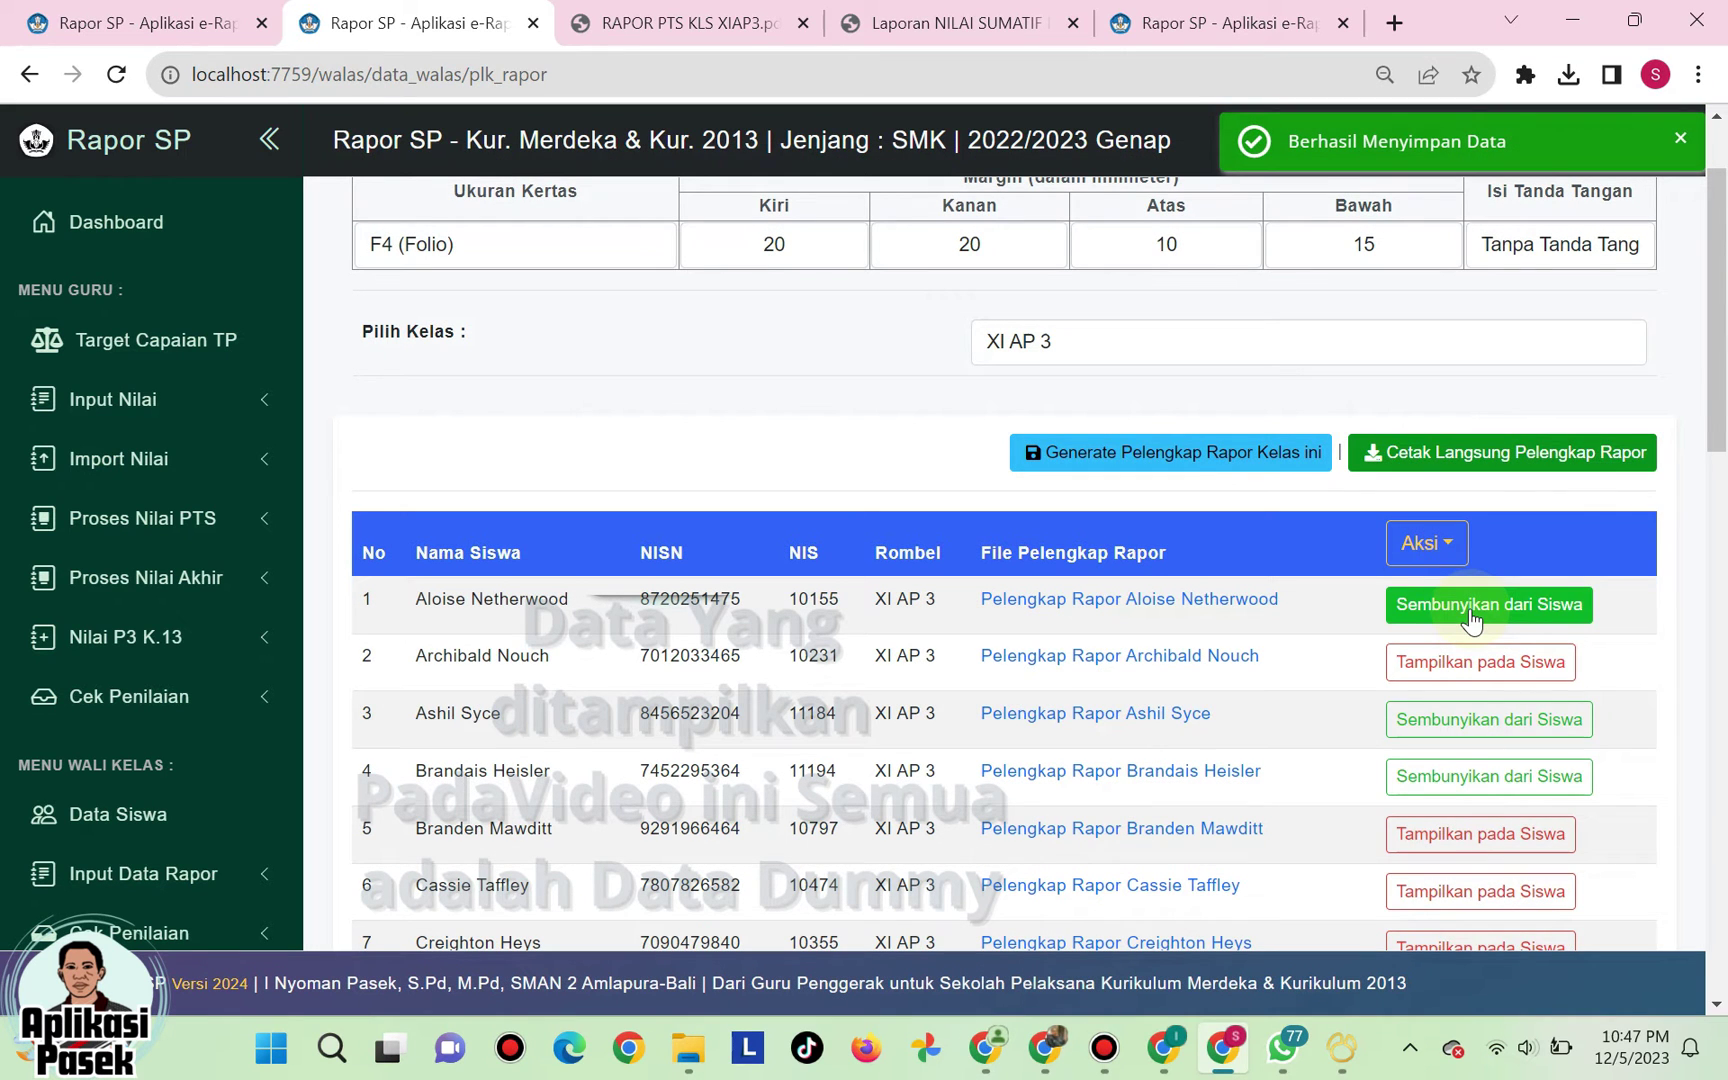
- Use Aksi to show all supplements, then hide every XI AP 3 supplement again
{"action": "scroll", "coordinate": [1486, 814], "scroll_direction": "down", "scroll_amount": 2}
{"action": "scroll", "coordinate": [1486, 812], "scroll_direction": "up", "scroll_amount": 2}
{"action": "left_click", "coordinate": [1430, 547]}
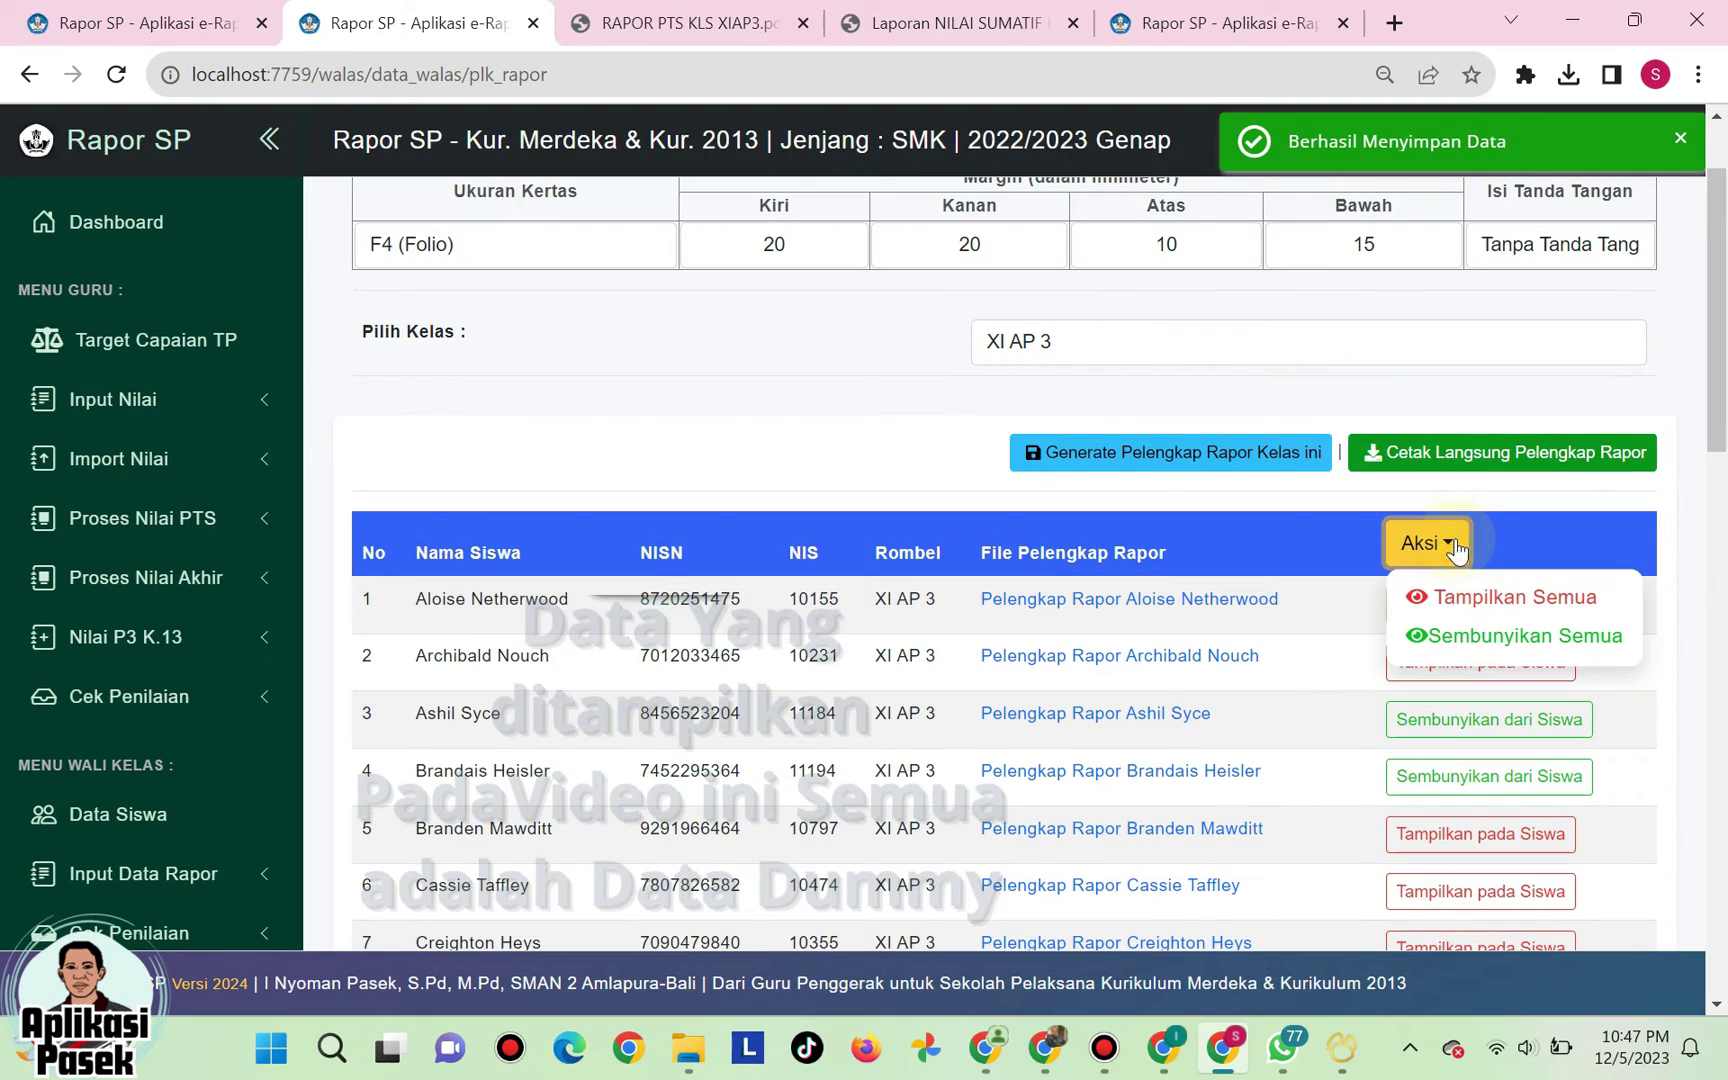
{"action": "left_click", "coordinate": [1466, 602]}
{"action": "scroll", "coordinate": [1474, 640], "scroll_direction": "down", "scroll_amount": 5}
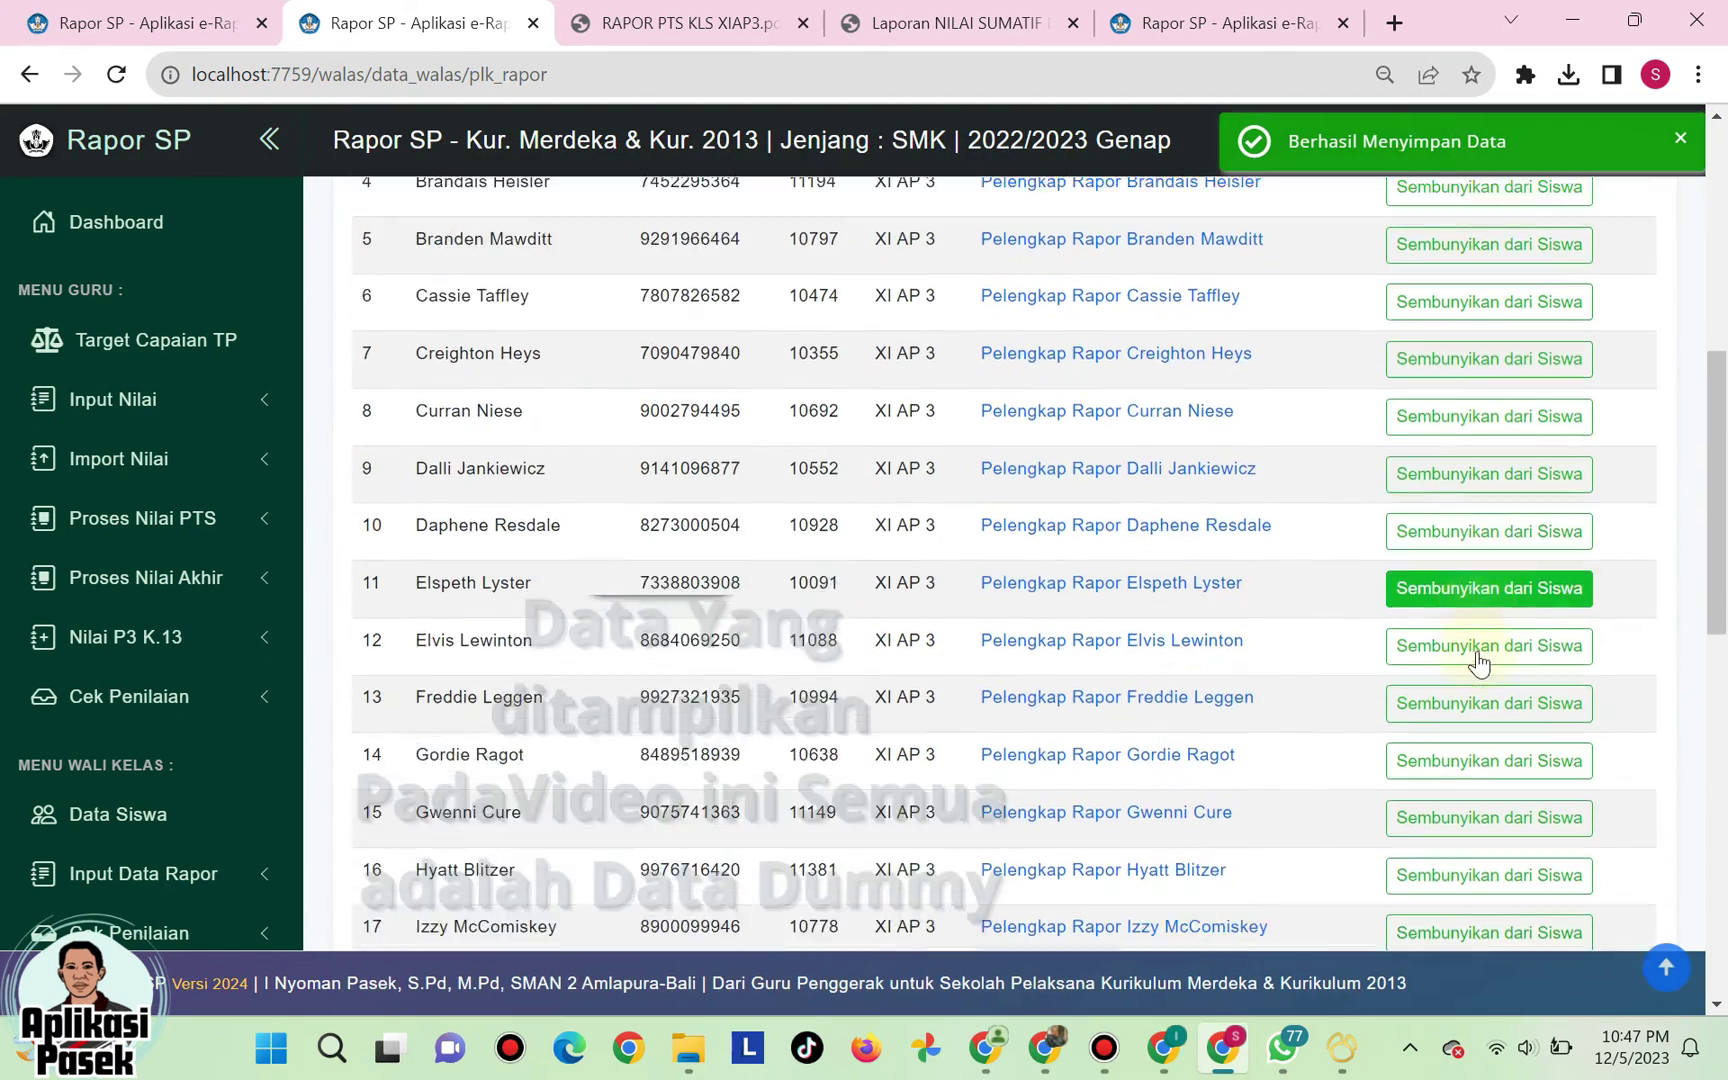
{"action": "scroll", "coordinate": [1476, 654], "scroll_direction": "up", "scroll_amount": 2}
{"action": "scroll", "coordinate": [1476, 662], "scroll_direction": "up", "scroll_amount": 3}
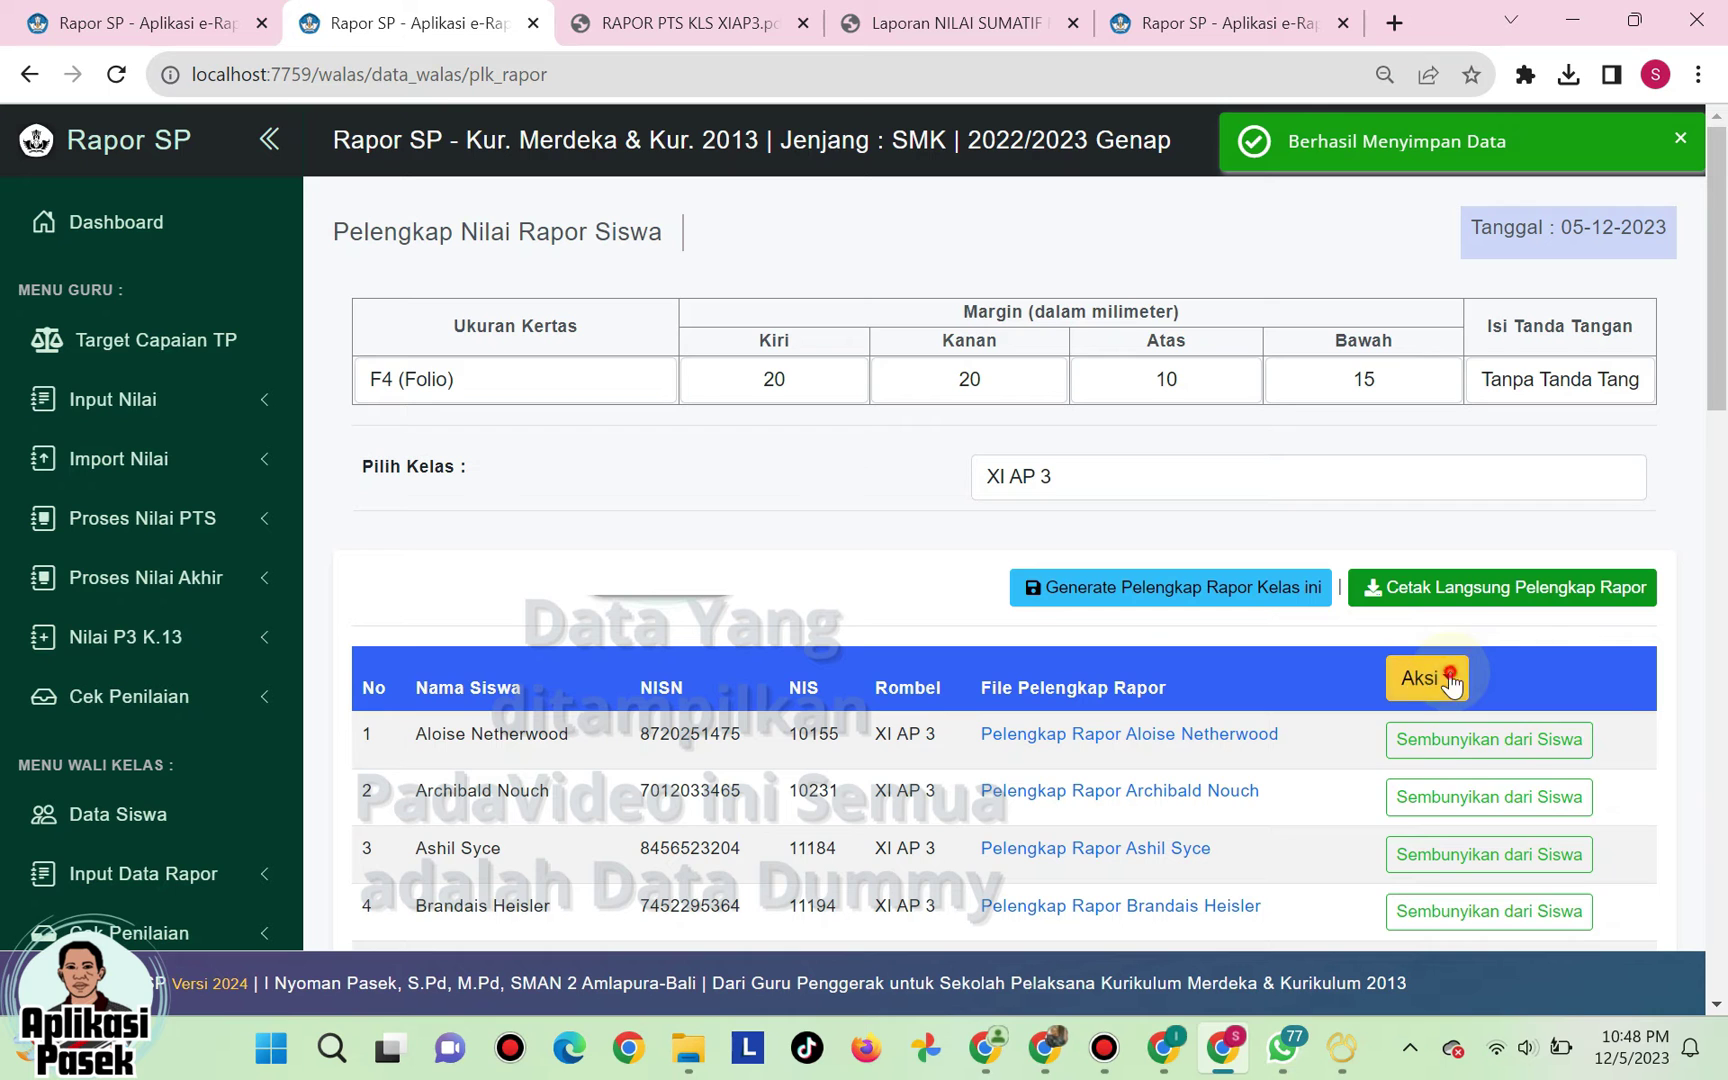
{"action": "left_click", "coordinate": [1438, 676]}
{"action": "left_click", "coordinate": [1447, 768]}
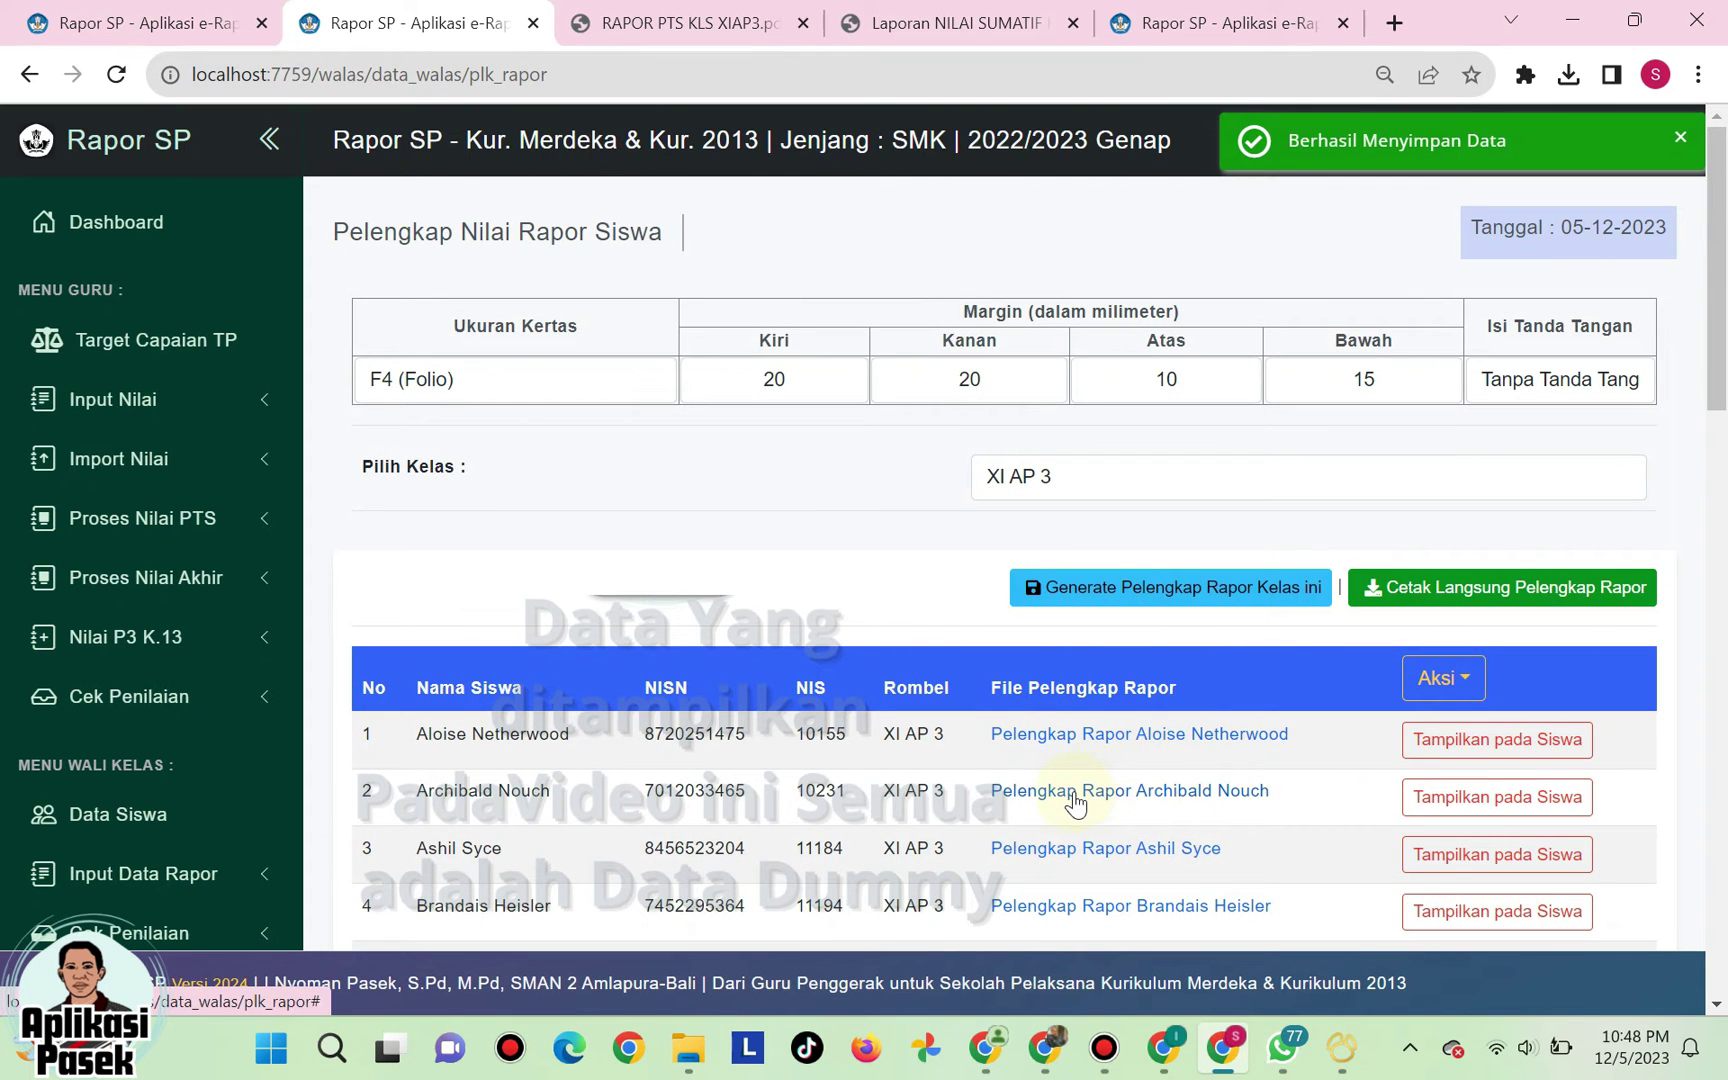
- Download the first student's report supplement PDF, review it, and close it
{"action": "left_click", "coordinate": [1068, 733]}
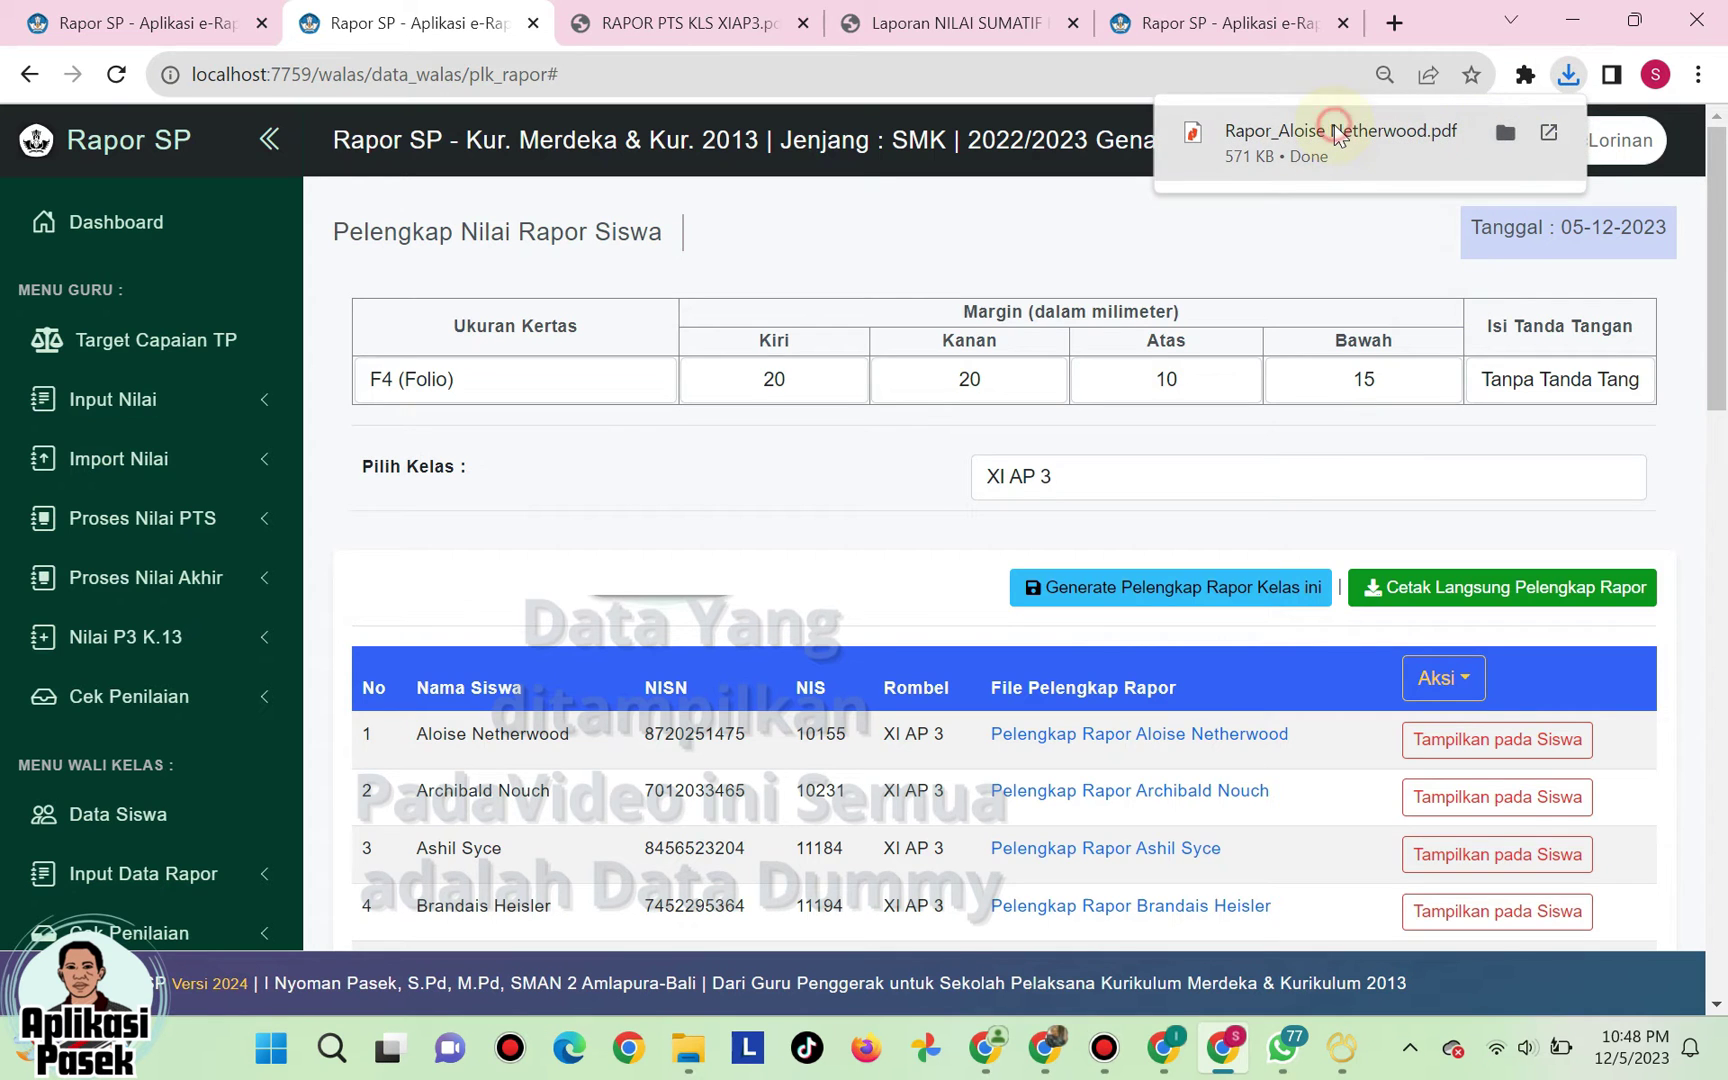
{"action": "left_click", "coordinate": [1334, 126]}
{"action": "scroll", "coordinate": [1256, 340], "scroll_direction": "down", "scroll_amount": 5}
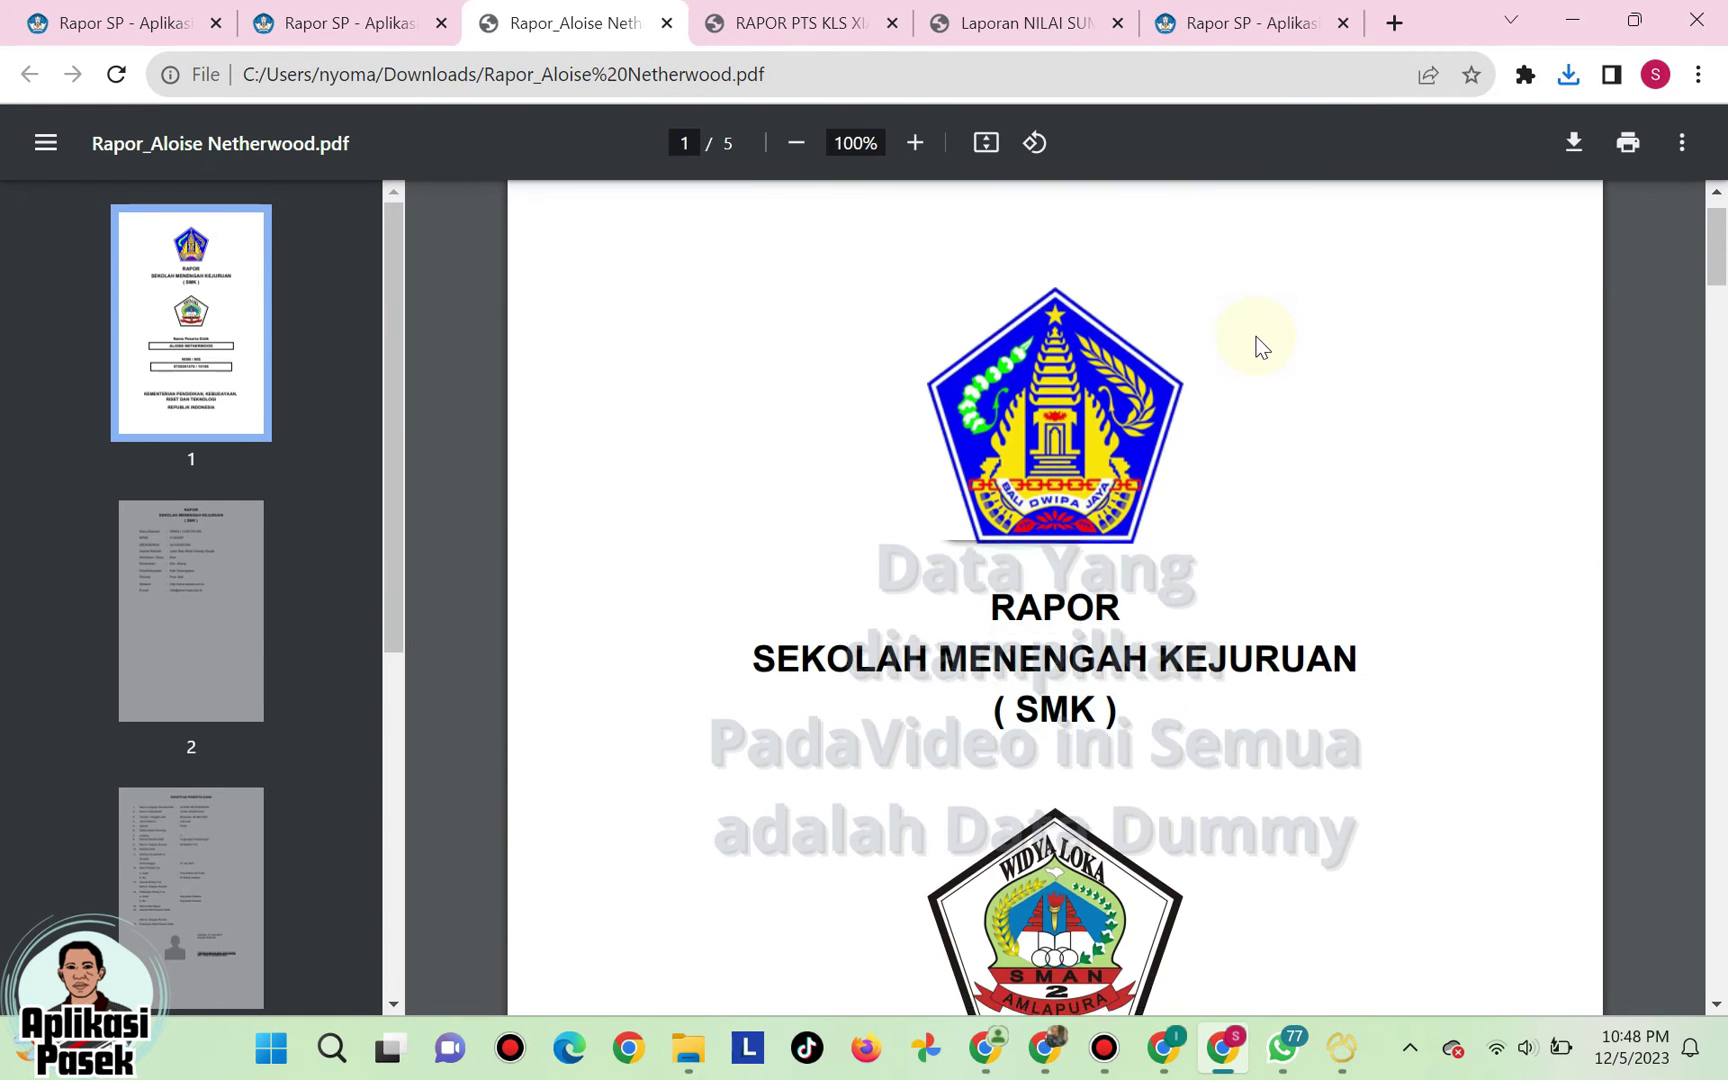
{"action": "scroll", "coordinate": [1256, 340], "scroll_direction": "down", "scroll_amount": 20}
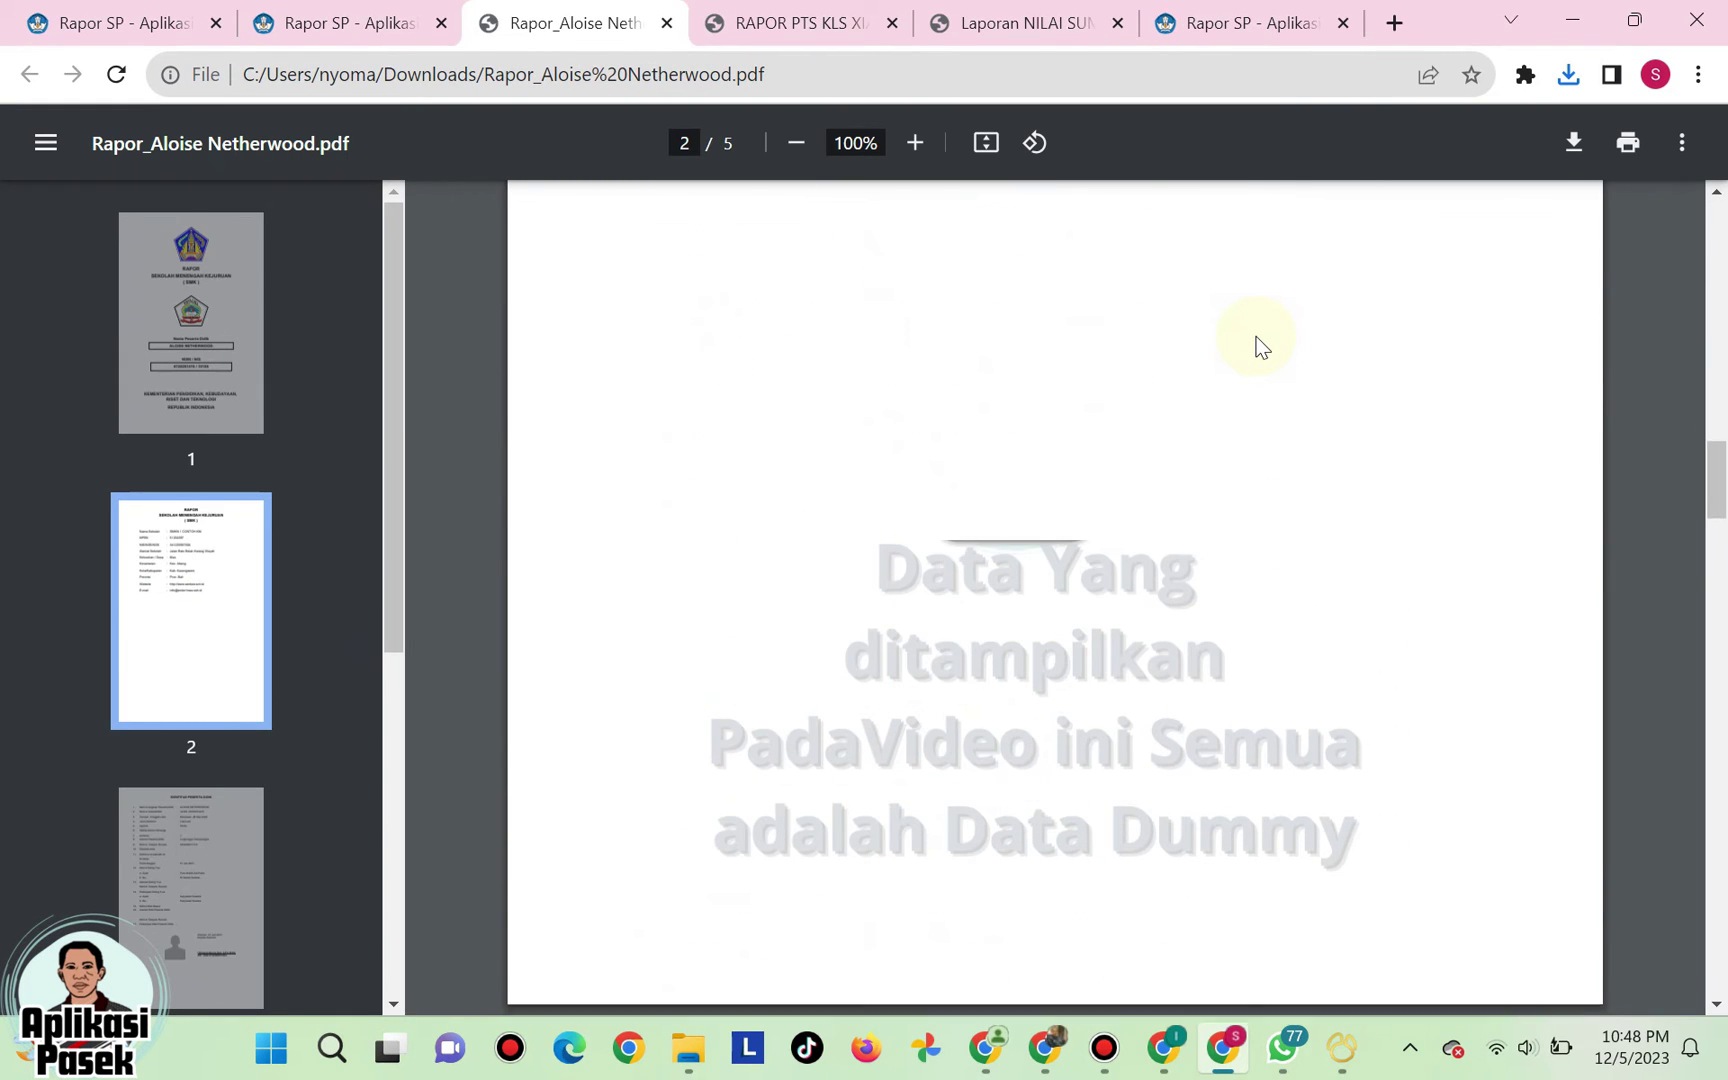
{"action": "scroll", "coordinate": [1261, 347], "scroll_direction": "down", "scroll_amount": 20}
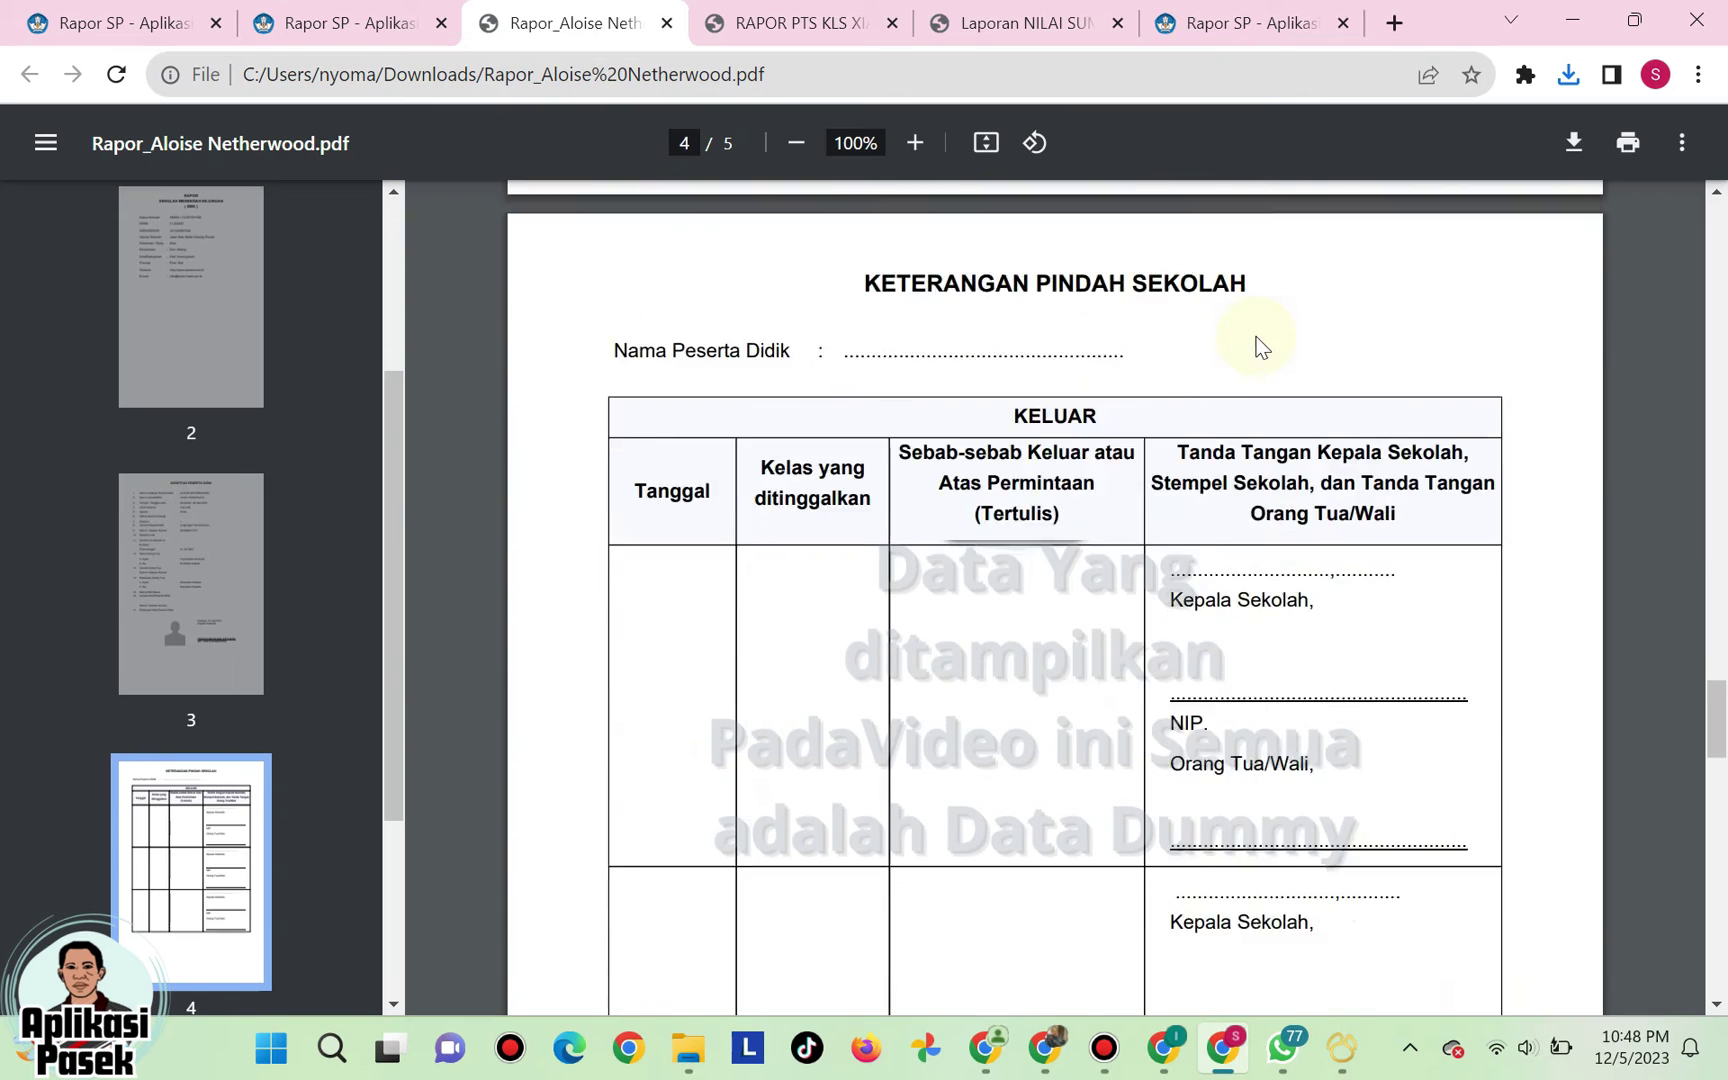
{"action": "scroll", "coordinate": [1256, 347], "scroll_direction": "down", "scroll_amount": 15}
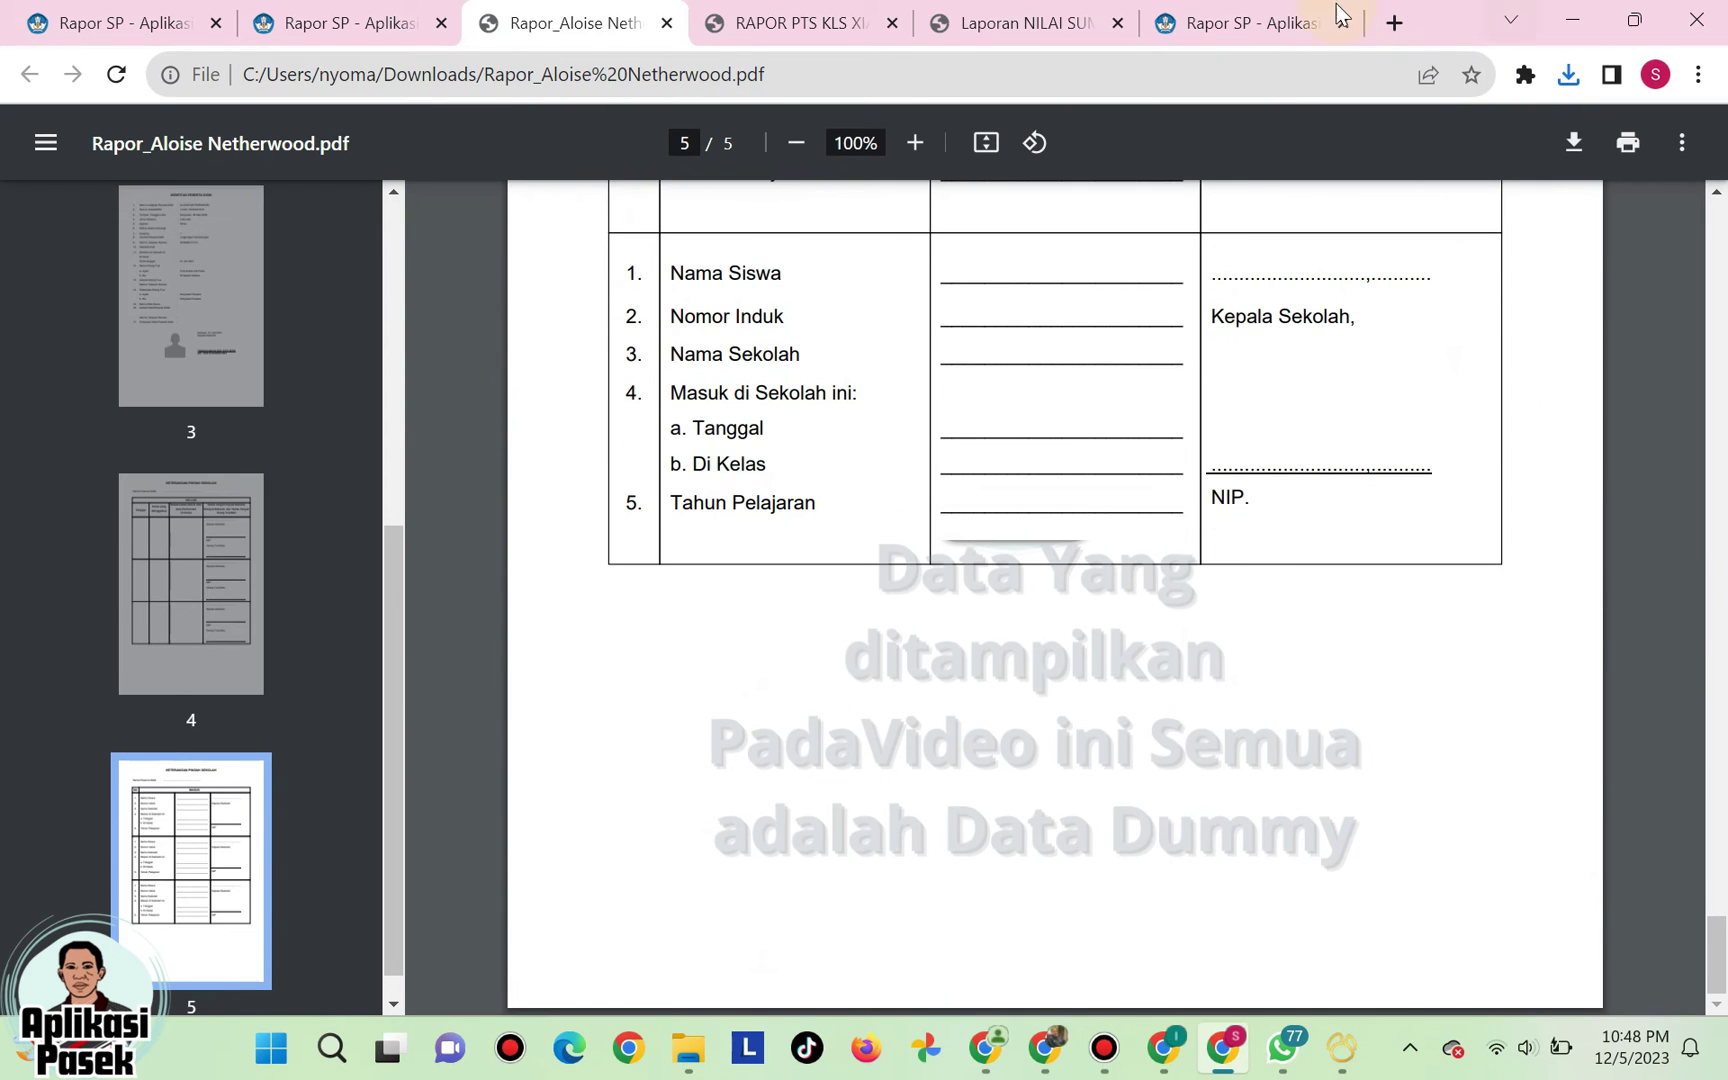
{"action": "left_click", "coordinate": [667, 22]}
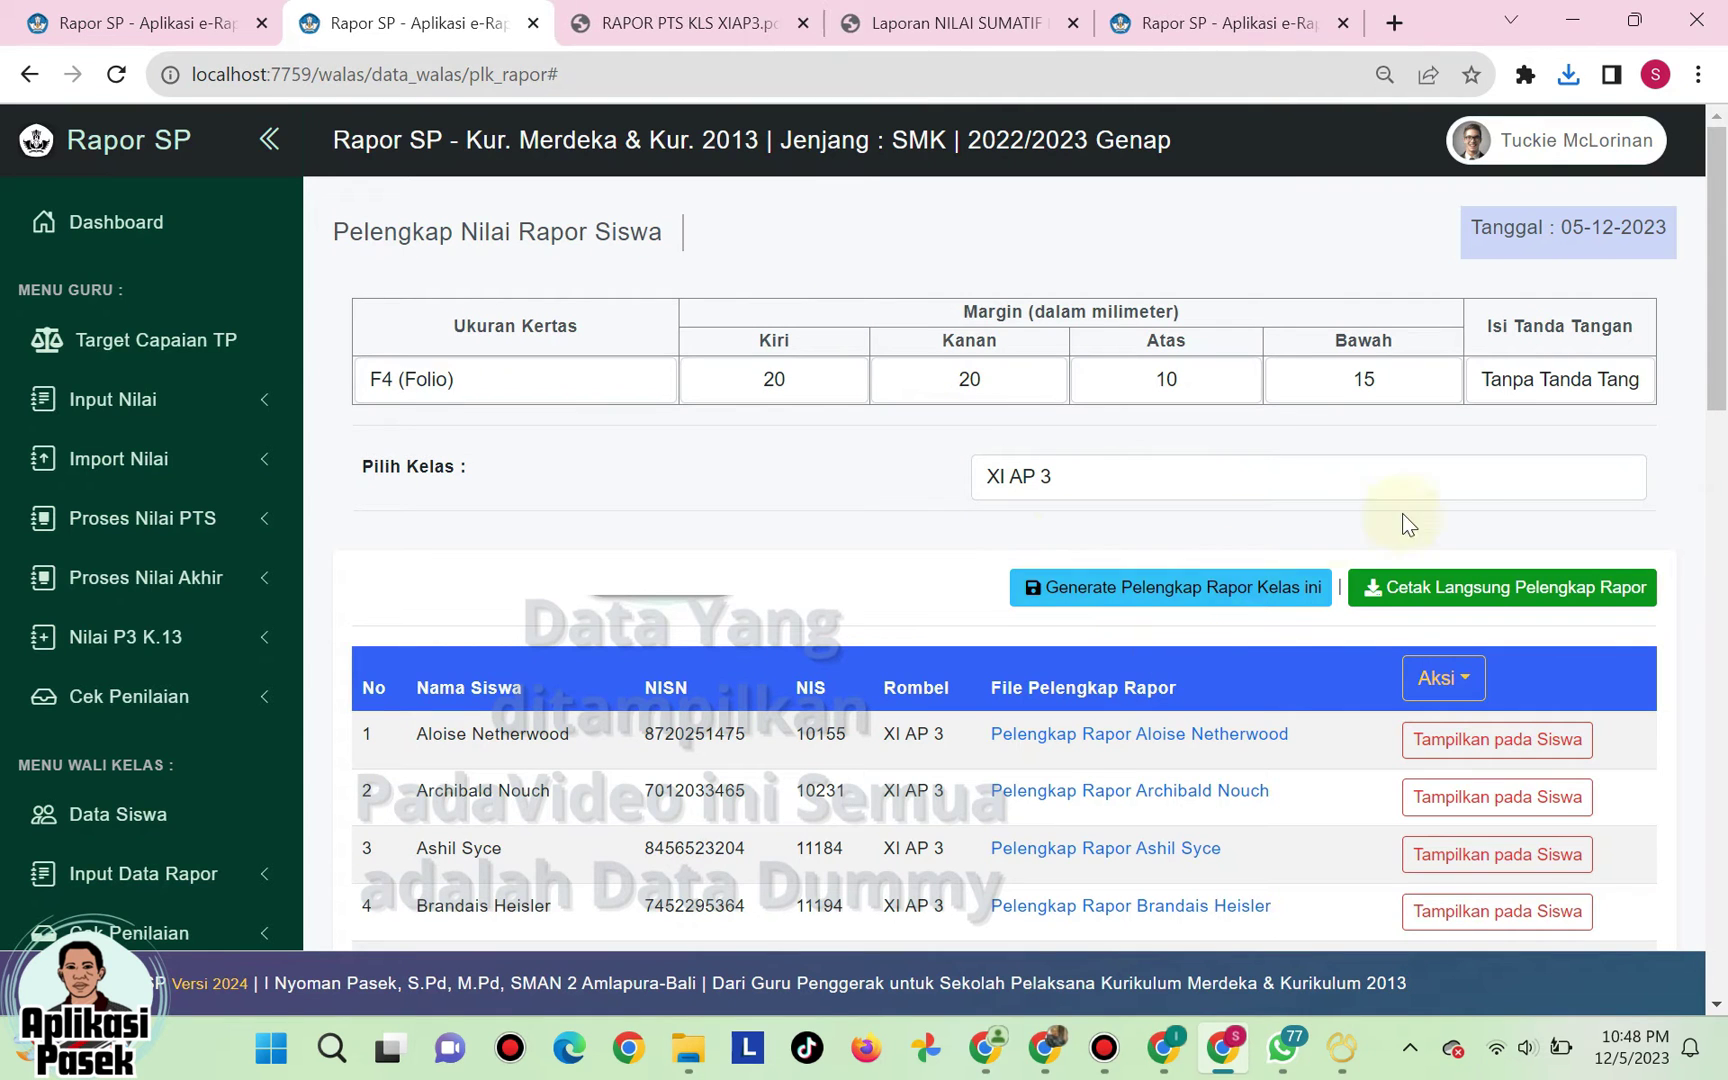
- Download the 175-page Rapor Pelengkap Kls XIAP3.pdf for the class and scroll through it
{"action": "left_click", "coordinate": [1437, 605]}
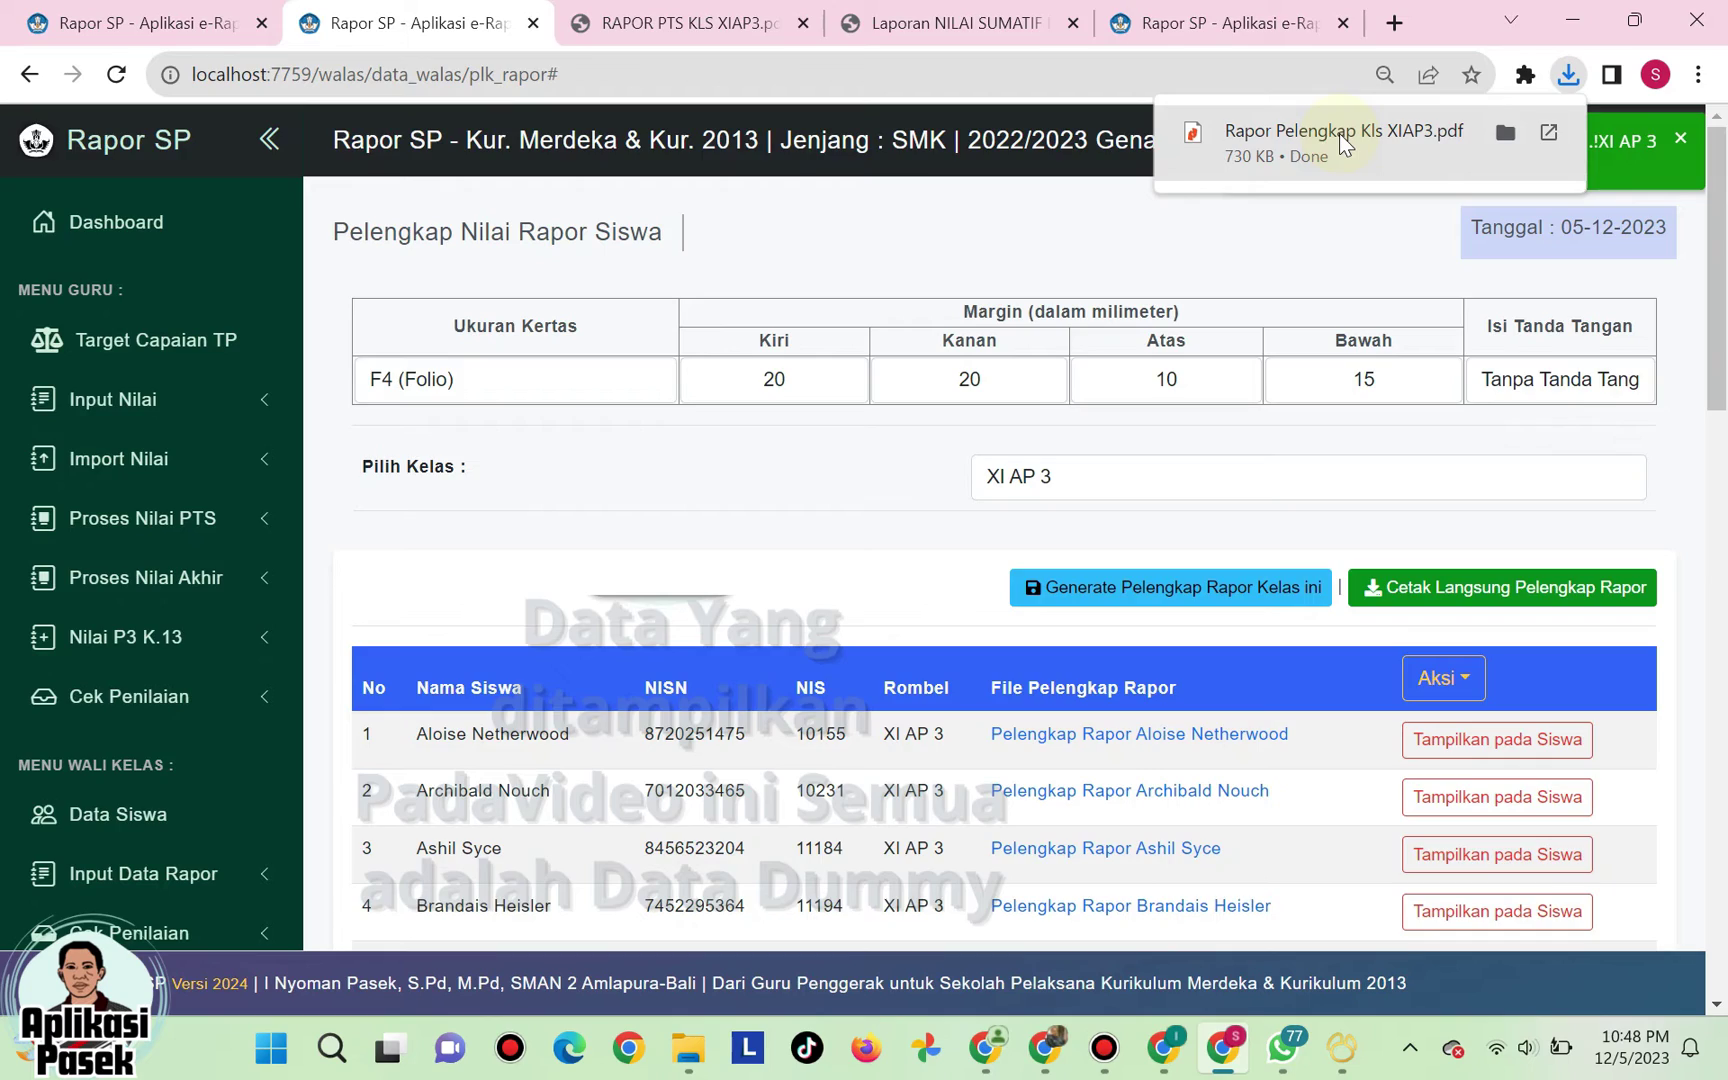
{"action": "left_click", "coordinate": [1339, 134]}
{"action": "scroll", "coordinate": [724, 431], "scroll_direction": "down", "scroll_amount": 20}
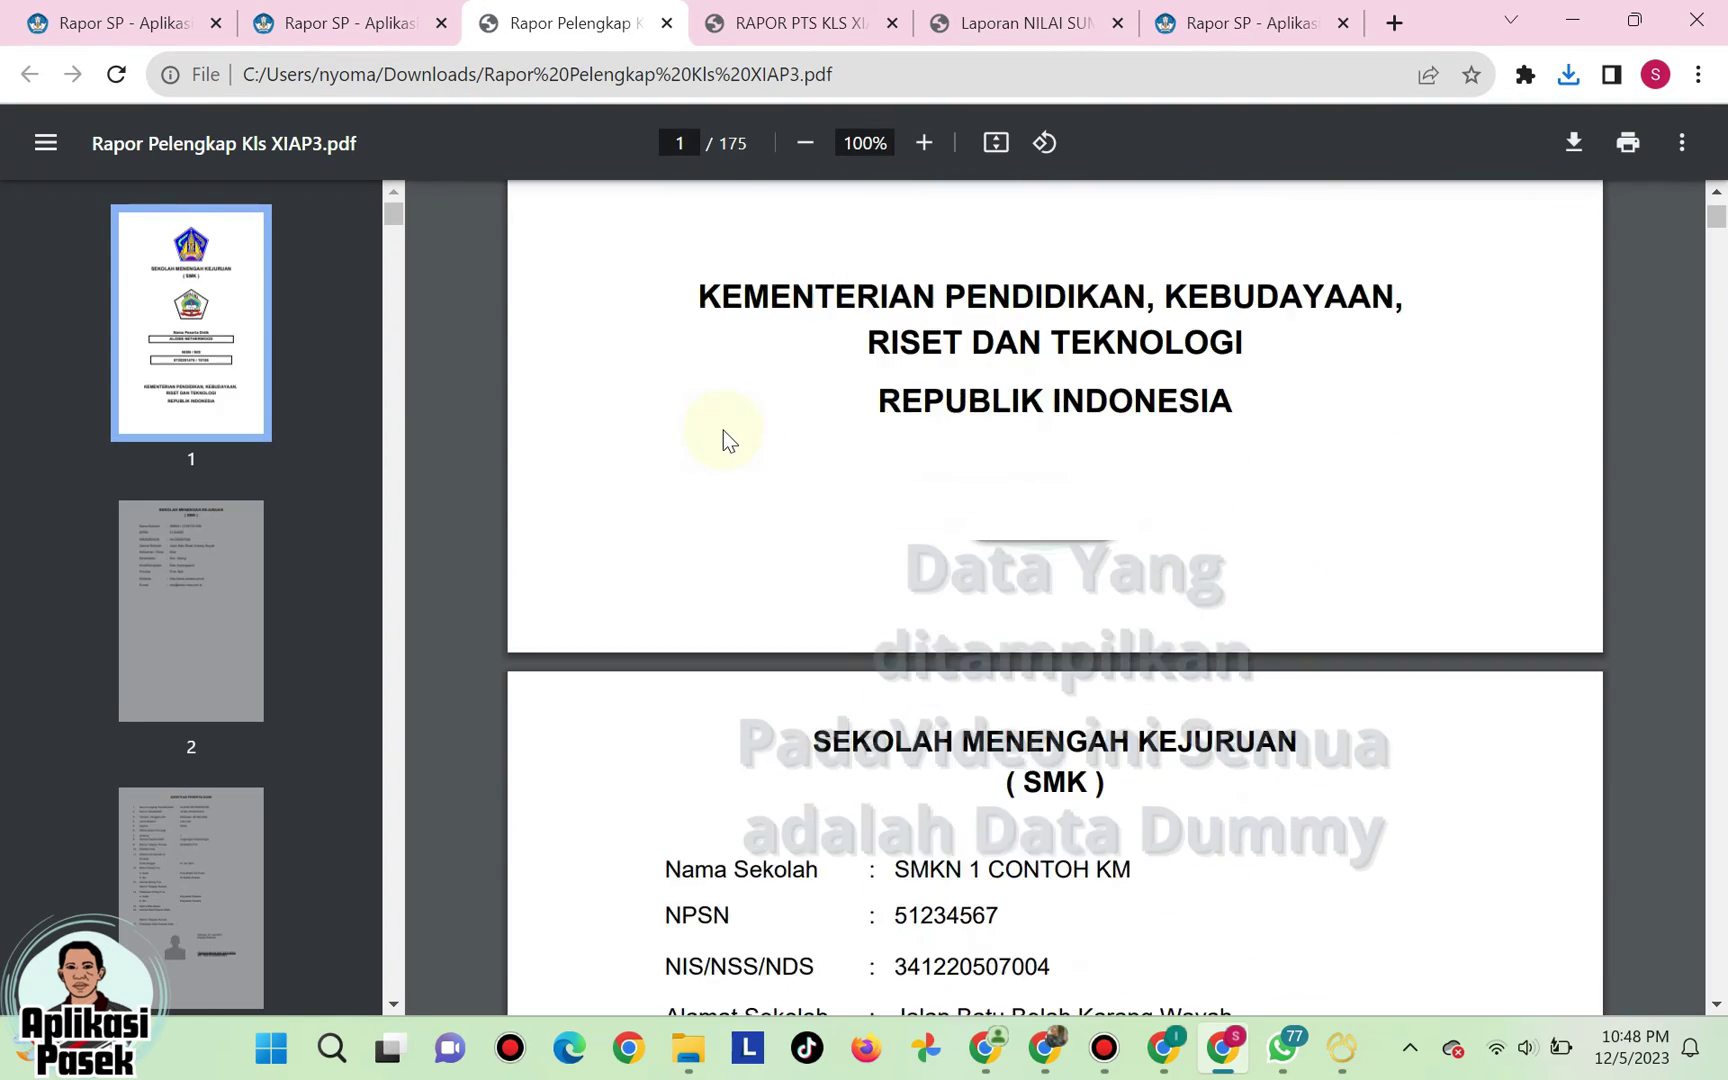
{"action": "scroll", "coordinate": [724, 431], "scroll_direction": "down", "scroll_amount": 20}
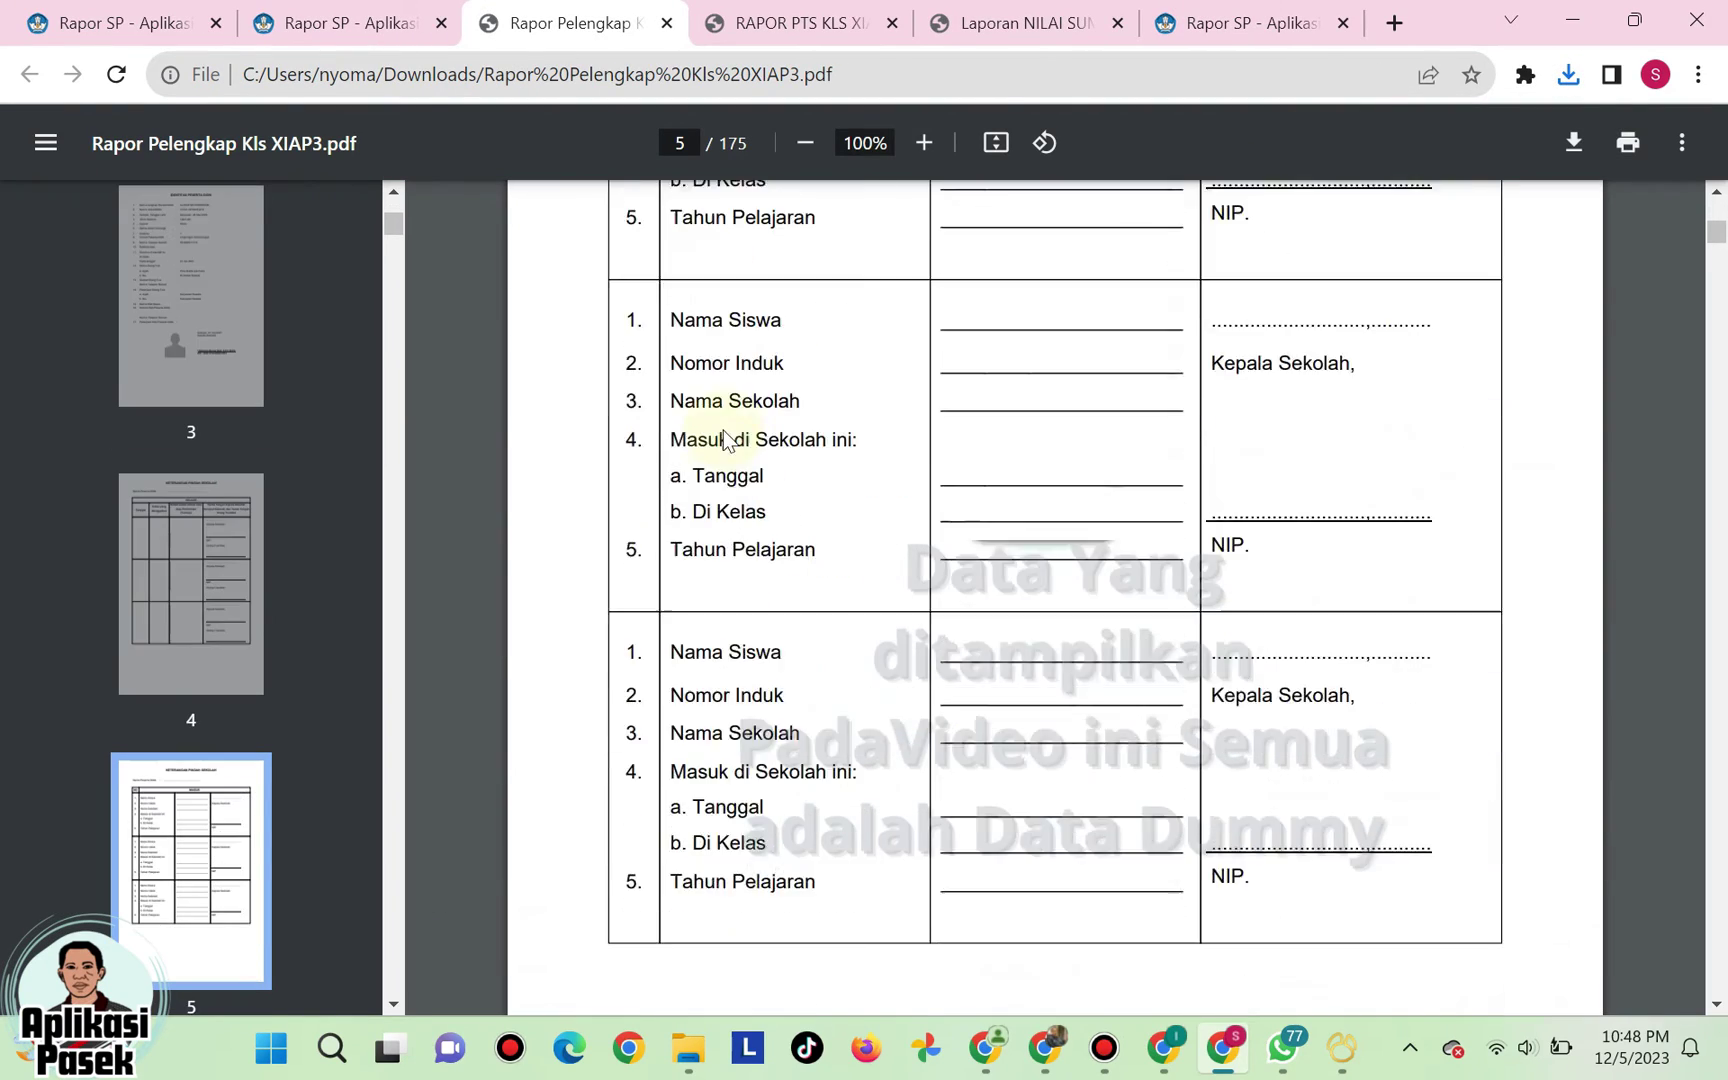
{"action": "scroll", "coordinate": [724, 431], "scroll_direction": "down", "scroll_amount": 20}
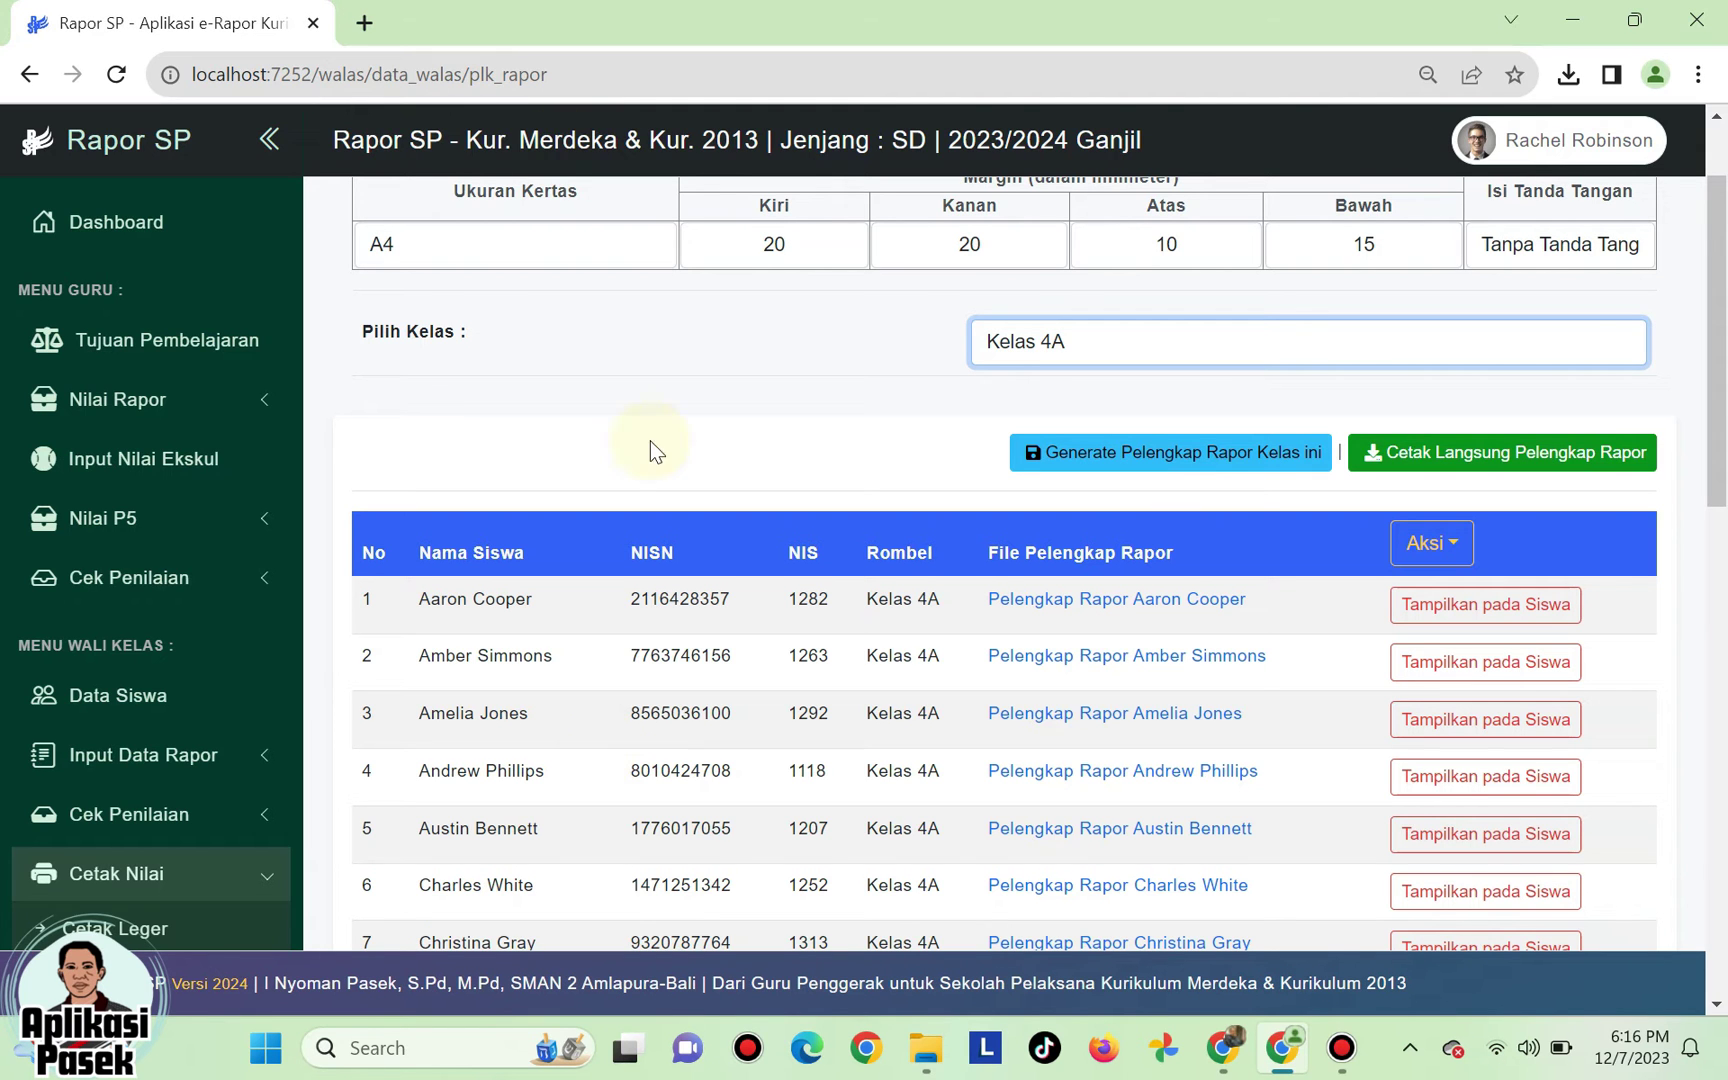
- Go to the grade-report printing page and keep A4 paper size
{"action": "scroll", "coordinate": [200, 640], "scroll_direction": "down", "scroll_amount": 5}
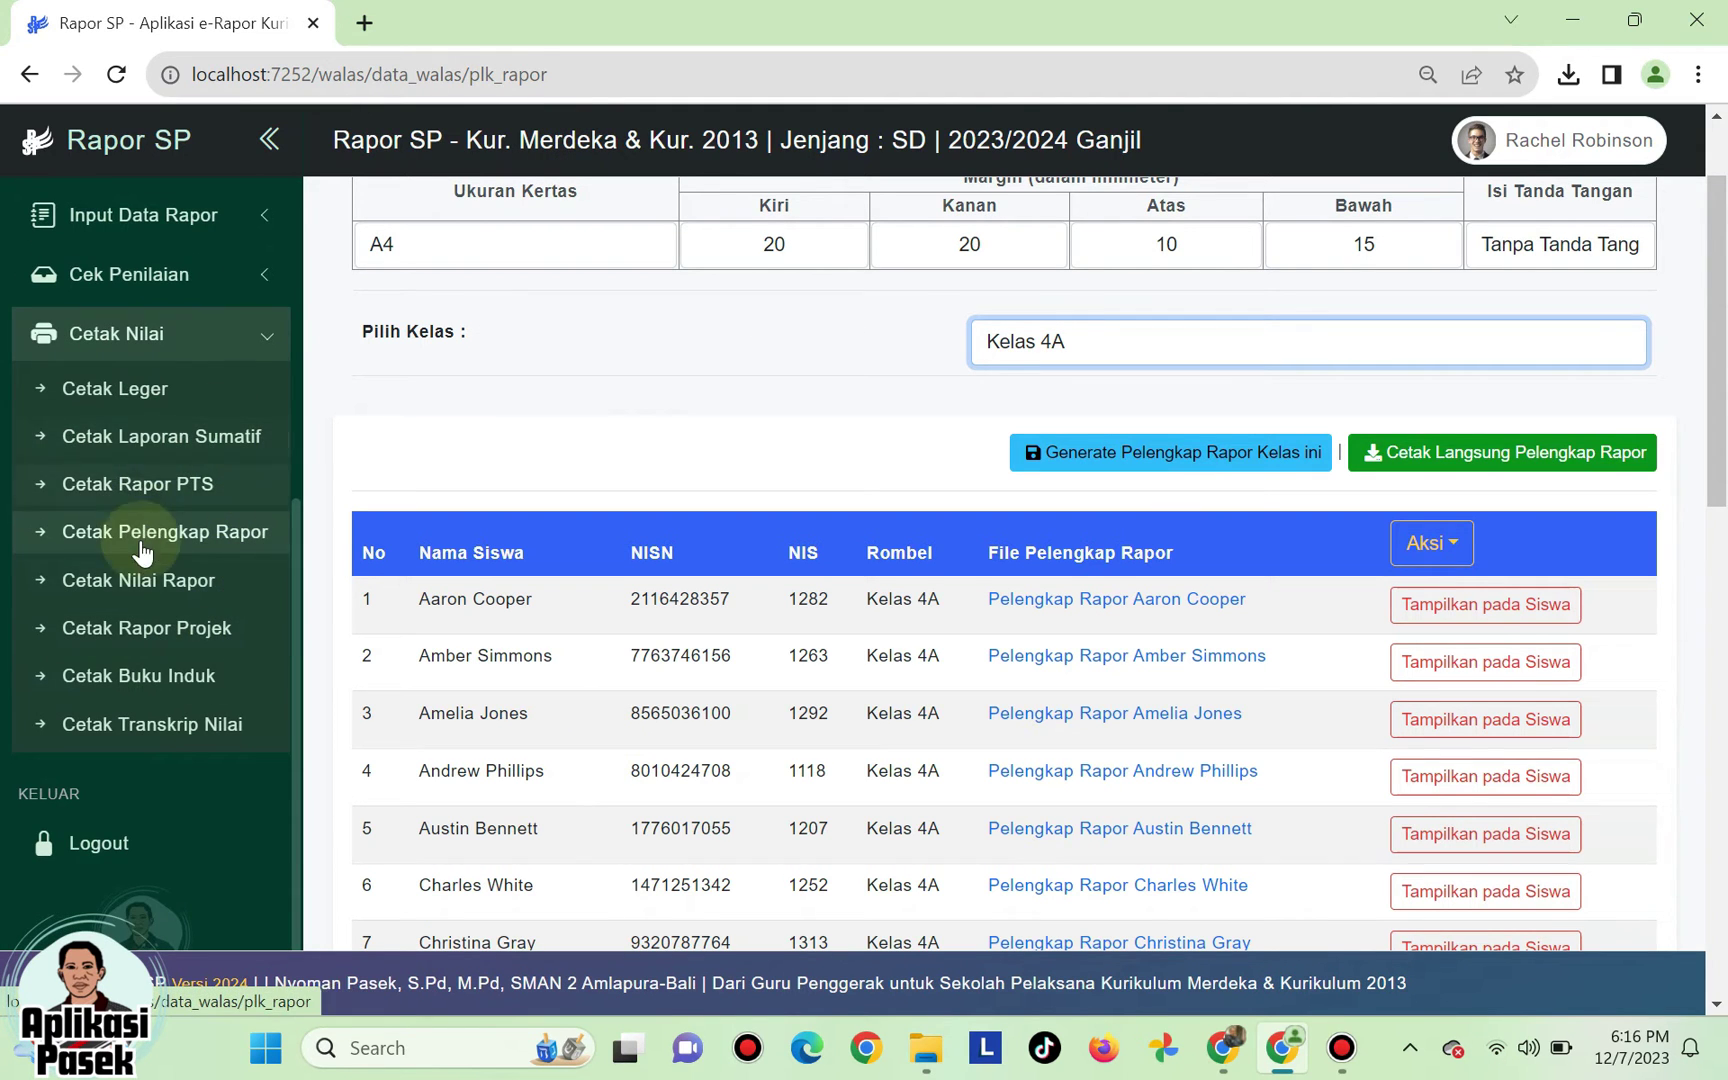
{"action": "left_click", "coordinate": [145, 588]}
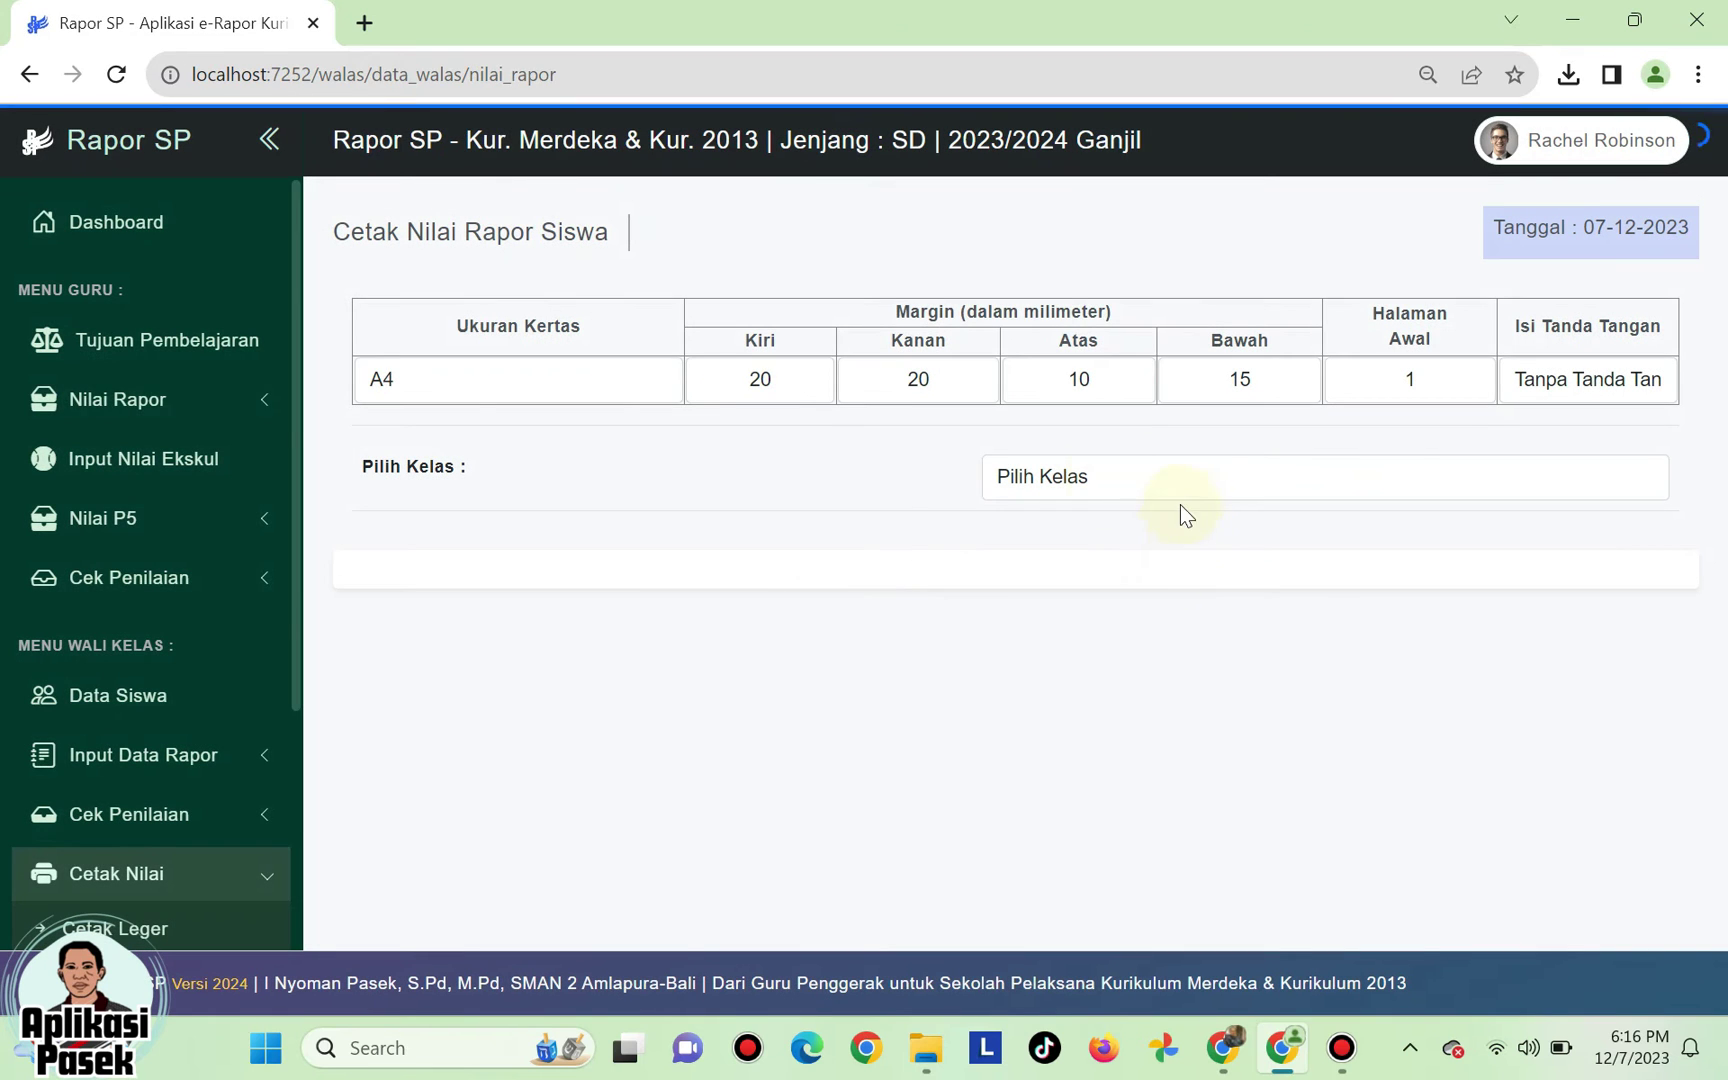
{"action": "left_click", "coordinate": [476, 385]}
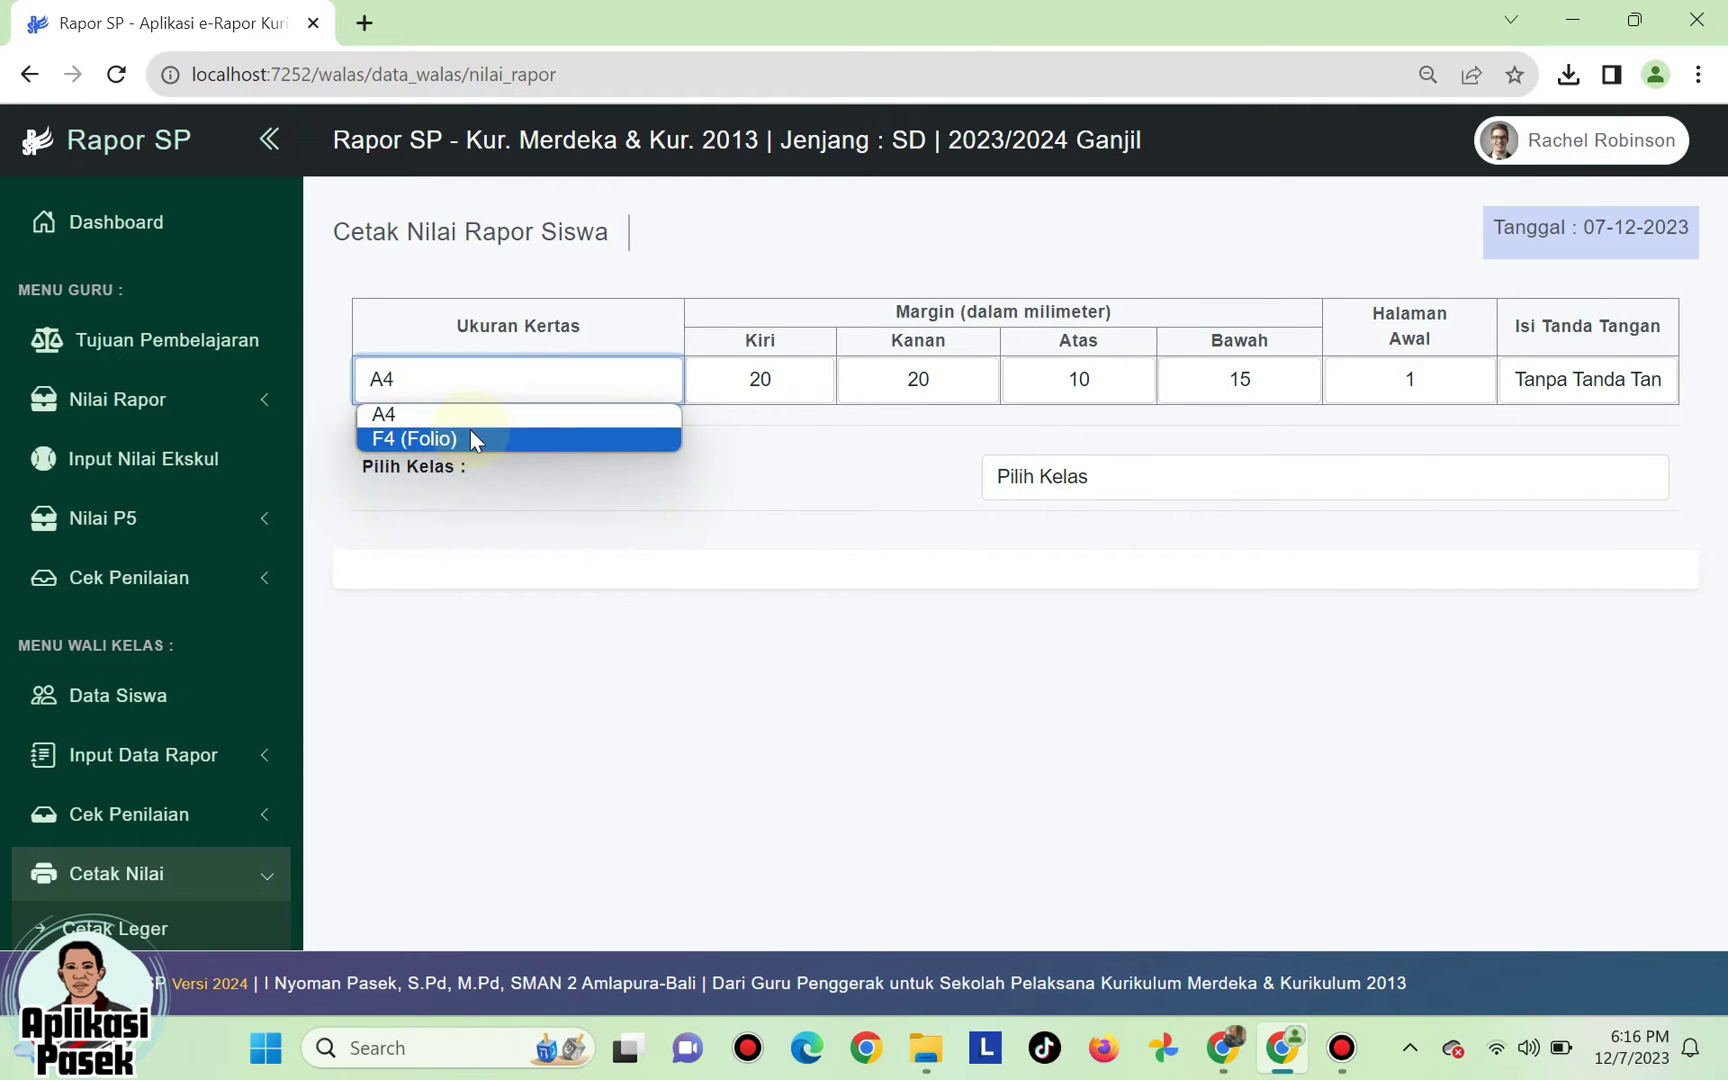
{"action": "left_click", "coordinate": [477, 414]}
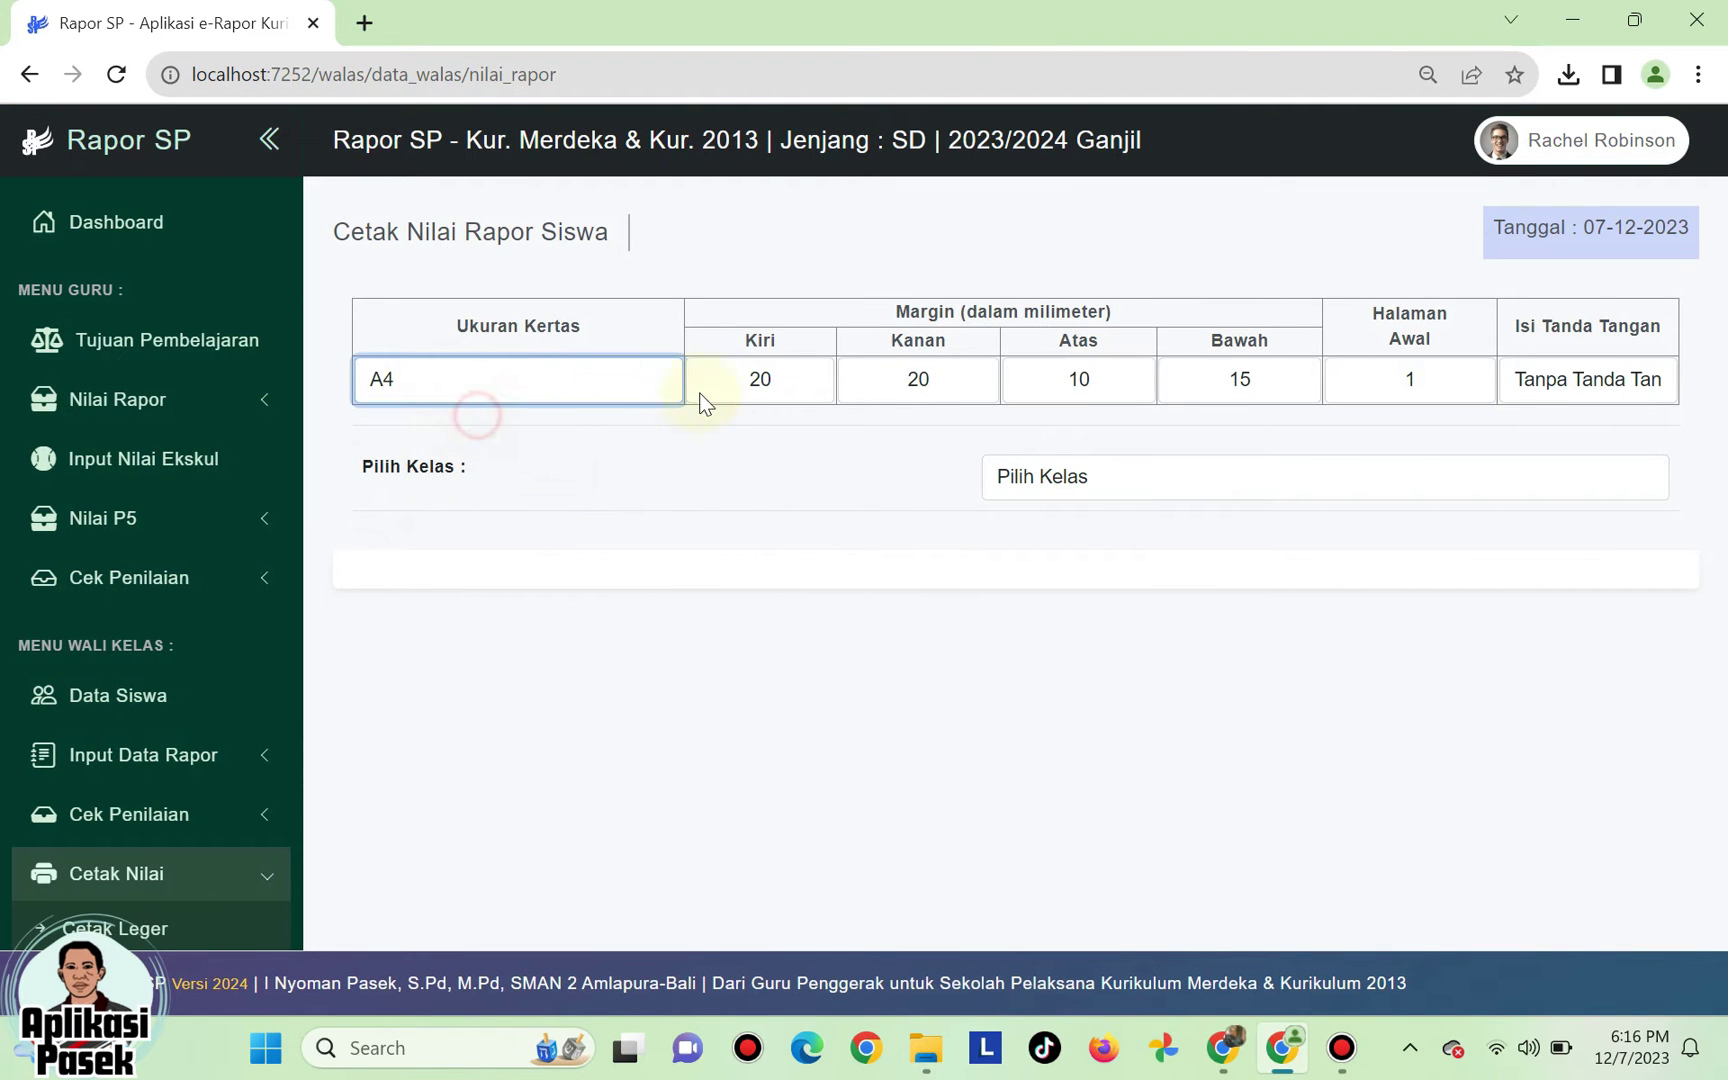
- Check the 20/20/10/15 mm margins and the starting page number
{"action": "left_click", "coordinate": [776, 377]}
{"action": "left_click", "coordinate": [945, 377]}
{"action": "left_click", "coordinate": [1088, 379]}
{"action": "left_click", "coordinate": [1250, 379]}
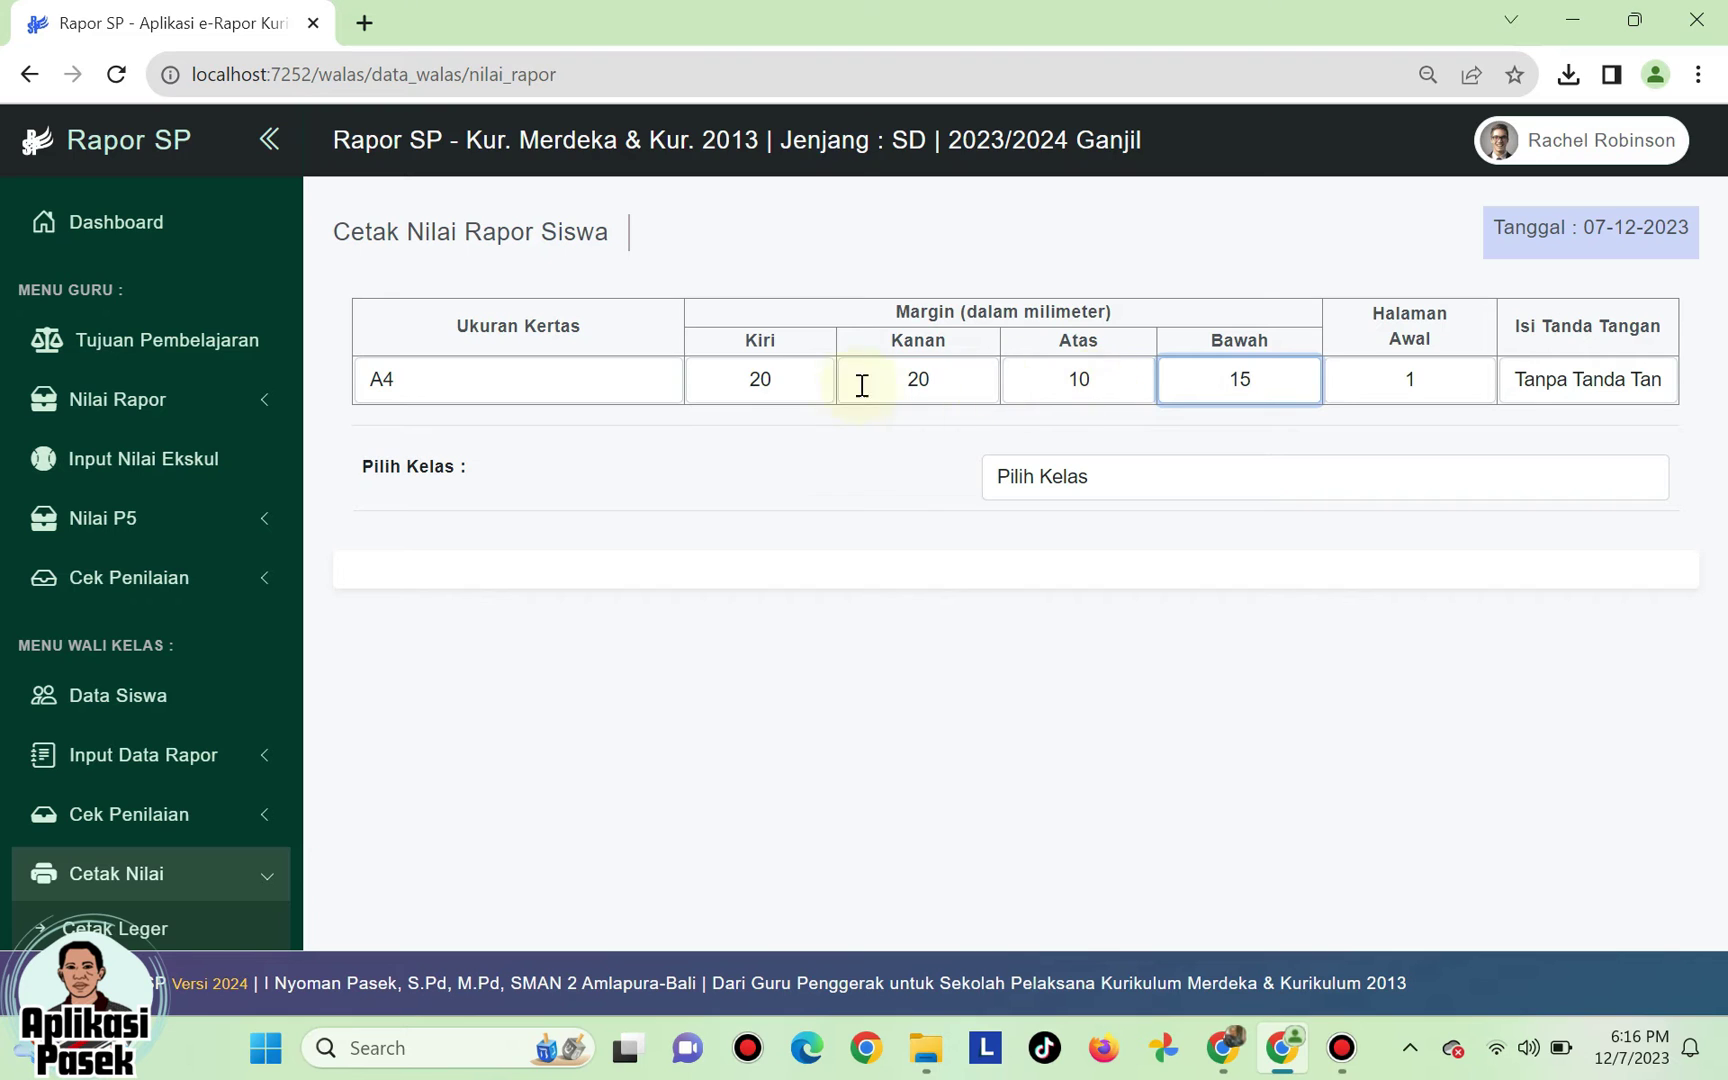
{"action": "left_click", "coordinate": [1433, 378]}
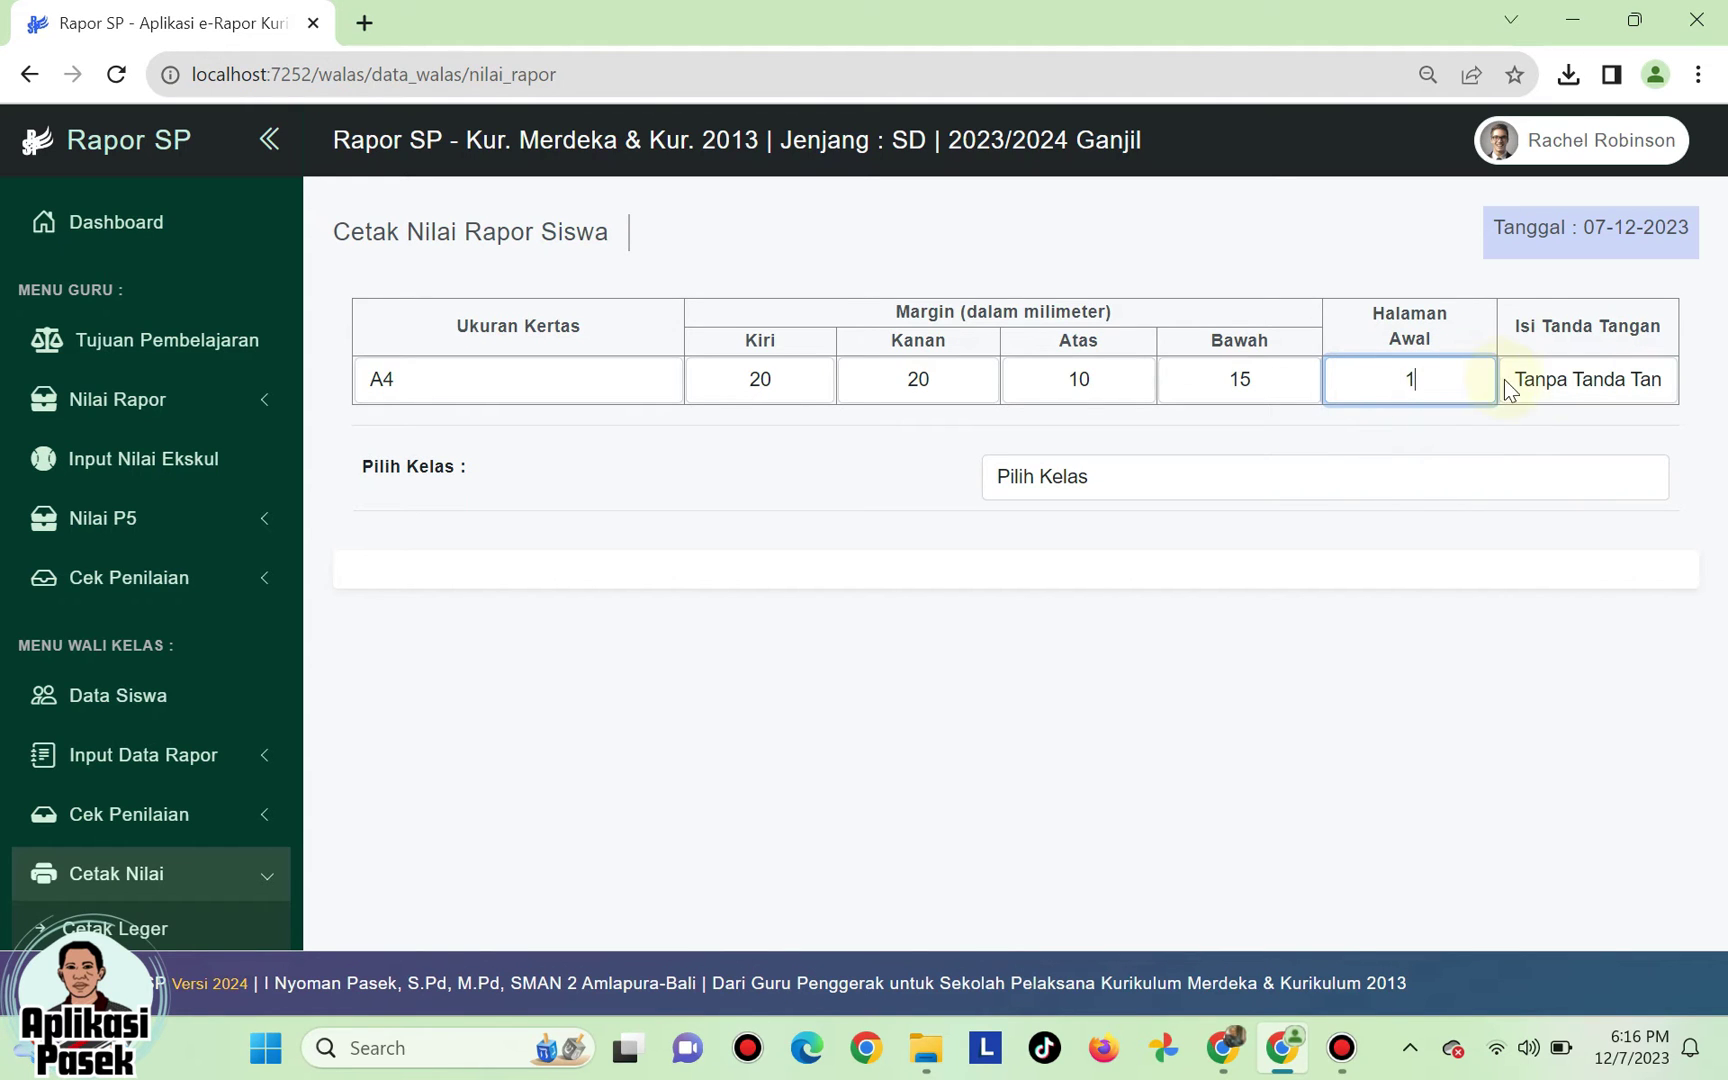
- Leave Isi Tanda Tangan on Tanpa Tanda Tangan after toggling, then select Kelas 4A
{"action": "left_click", "coordinate": [1590, 381]}
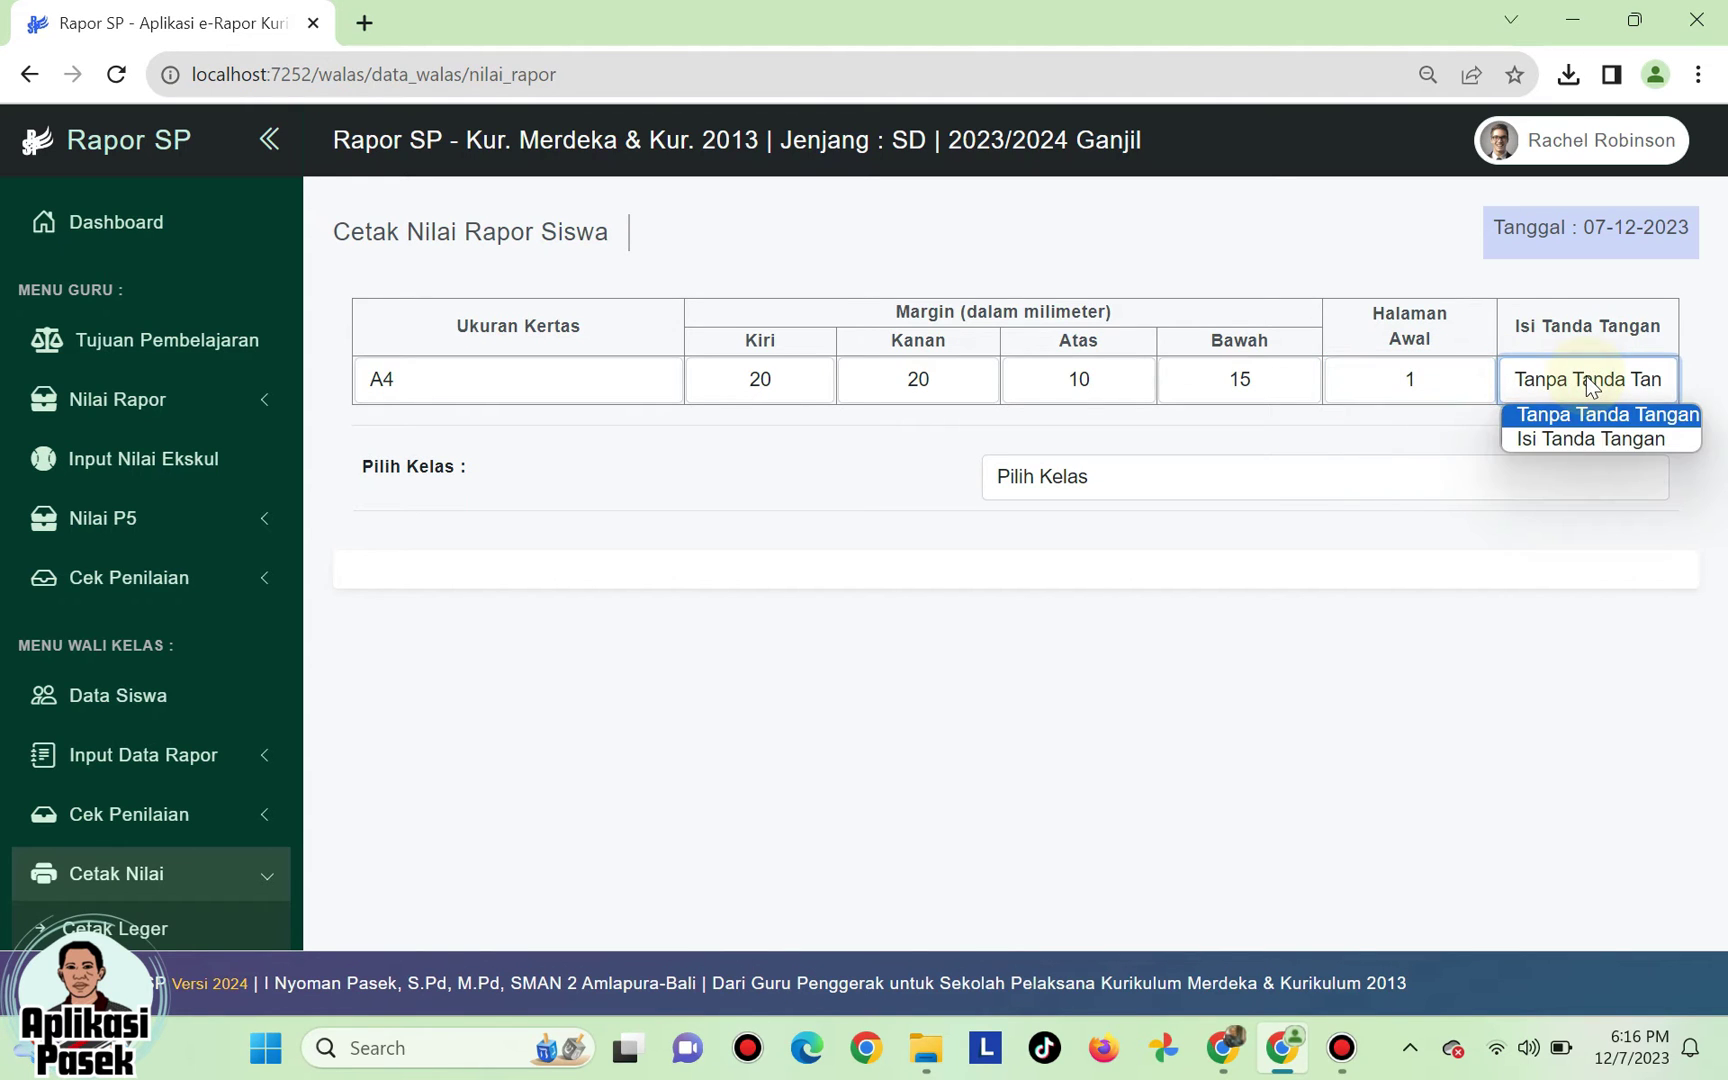
{"action": "left_click", "coordinate": [1593, 440]}
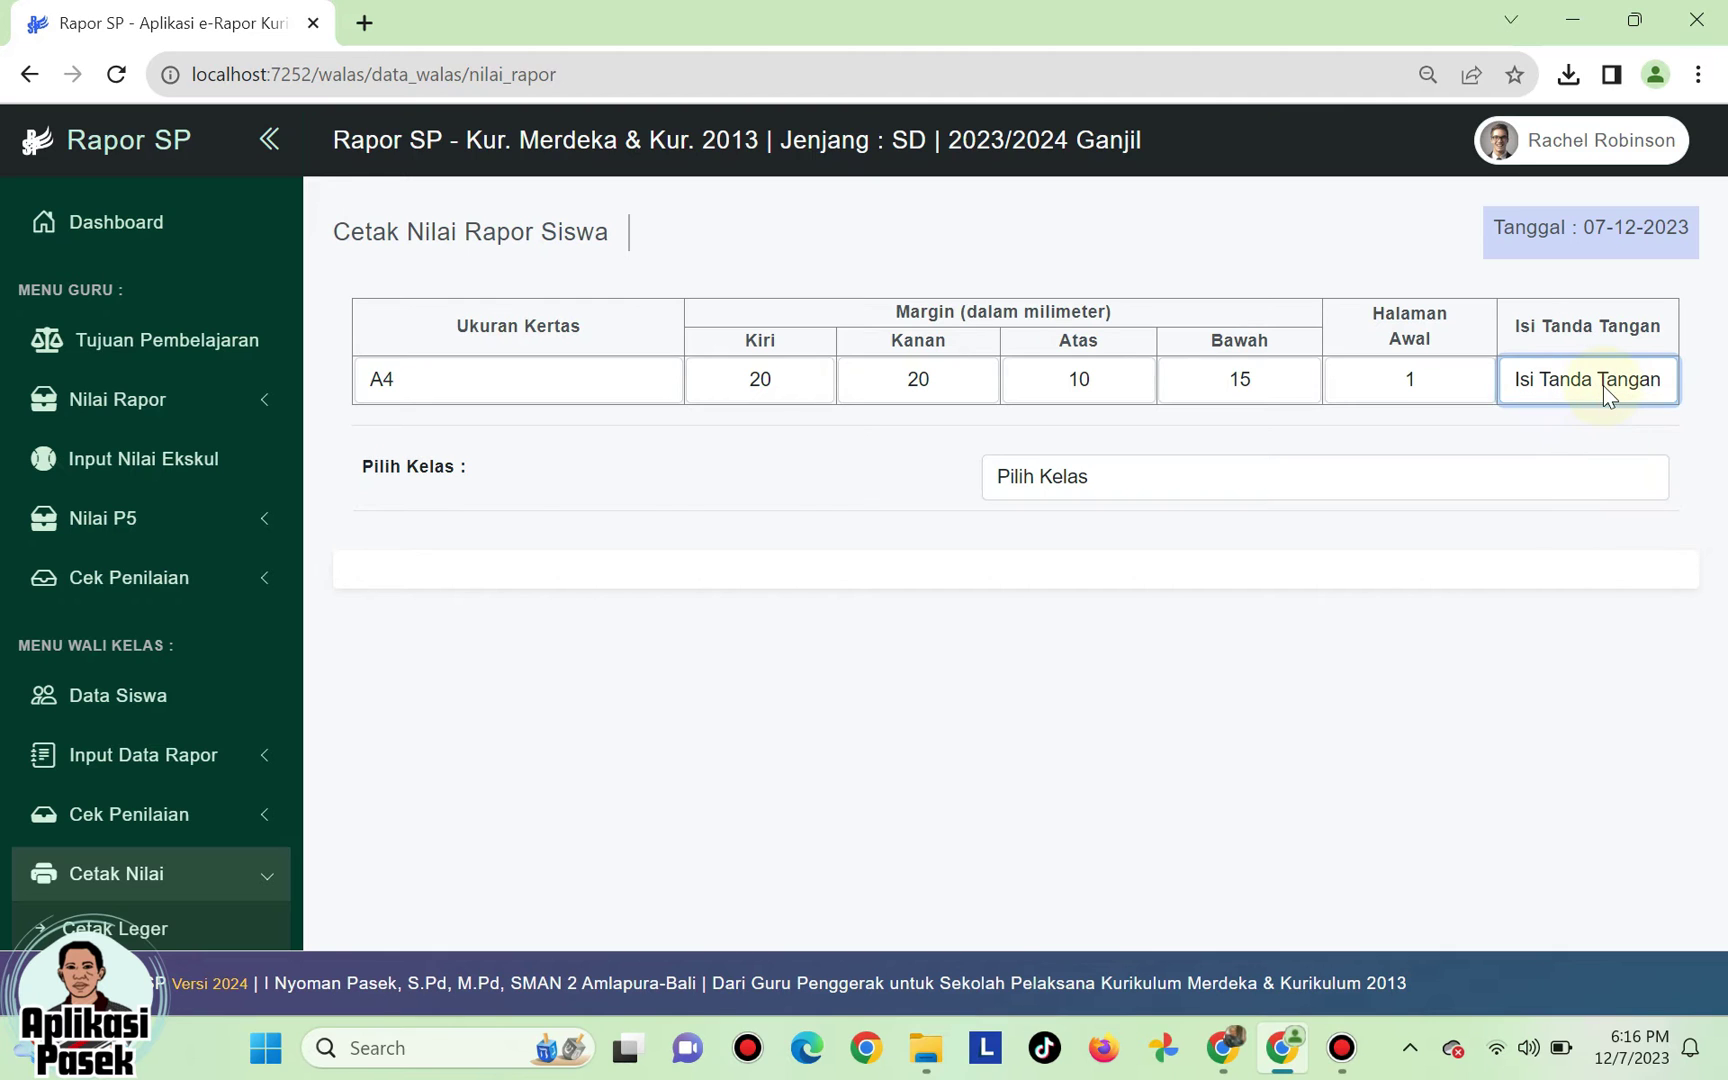
{"action": "left_click", "coordinate": [1602, 385]}
{"action": "left_click", "coordinate": [1594, 416]}
{"action": "left_click", "coordinate": [1580, 383]}
{"action": "left_click", "coordinate": [1569, 440]}
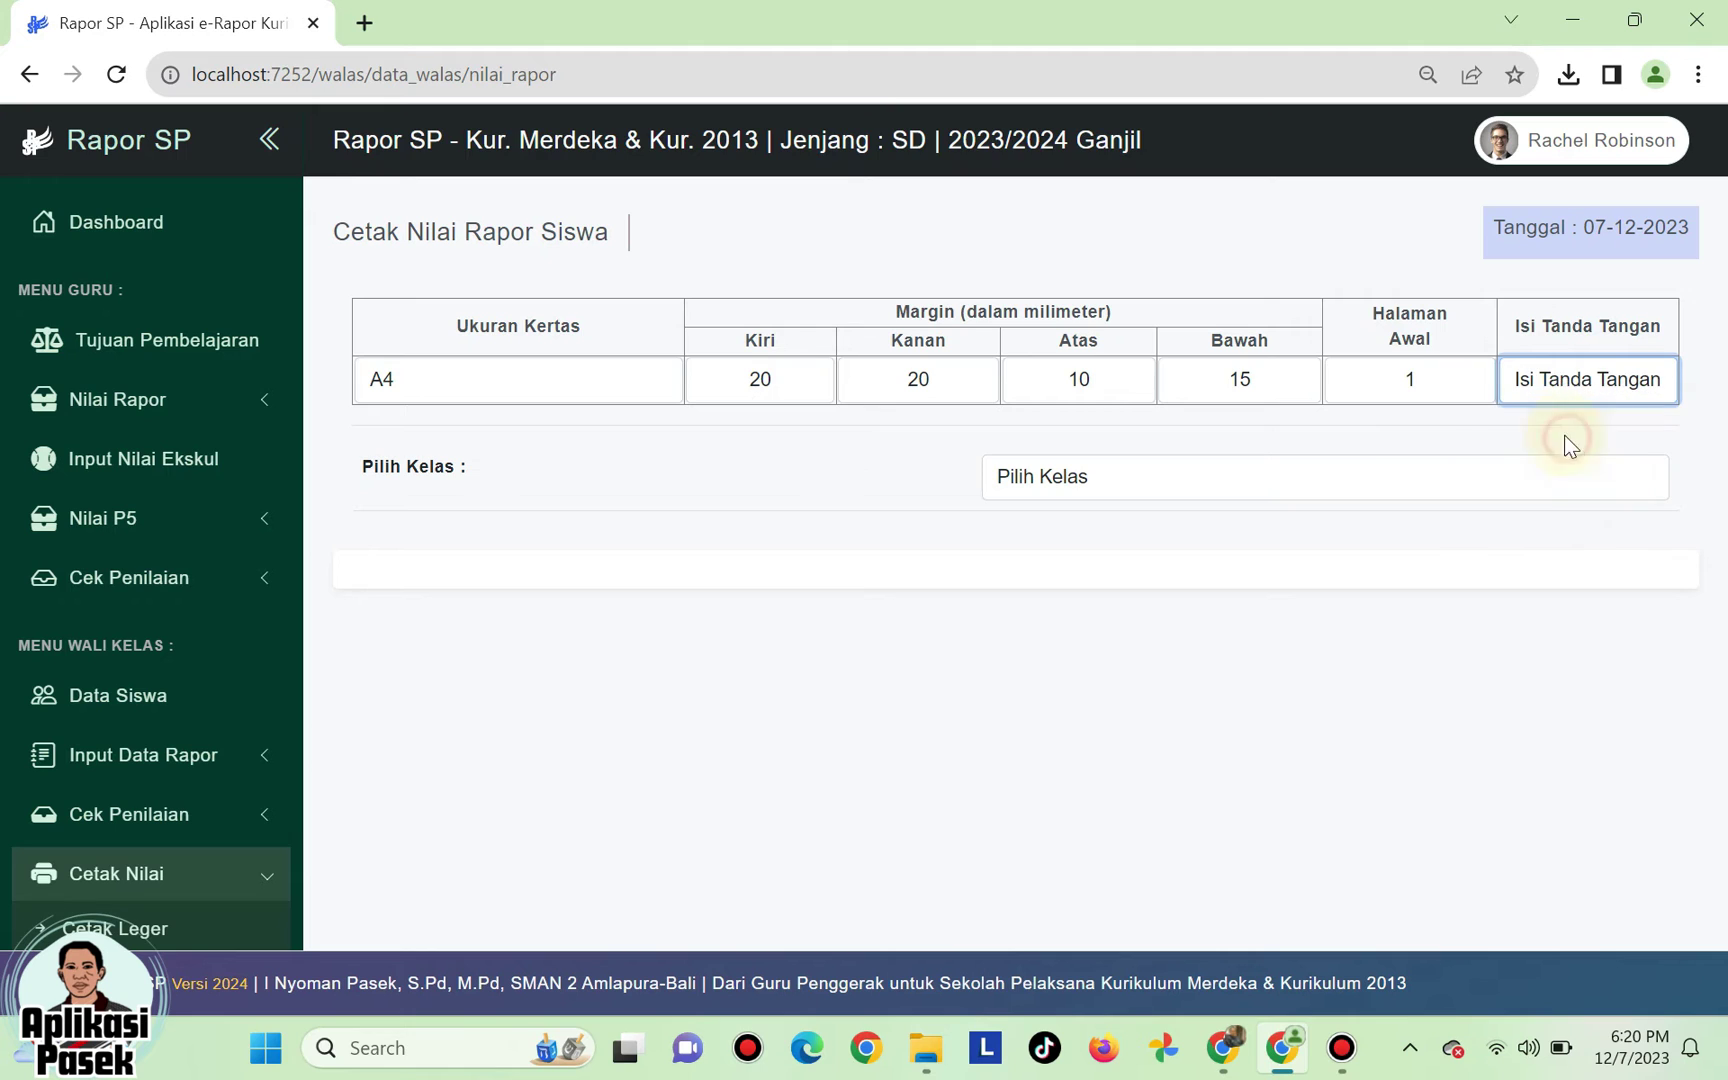
{"action": "left_click", "coordinate": [1565, 382]}
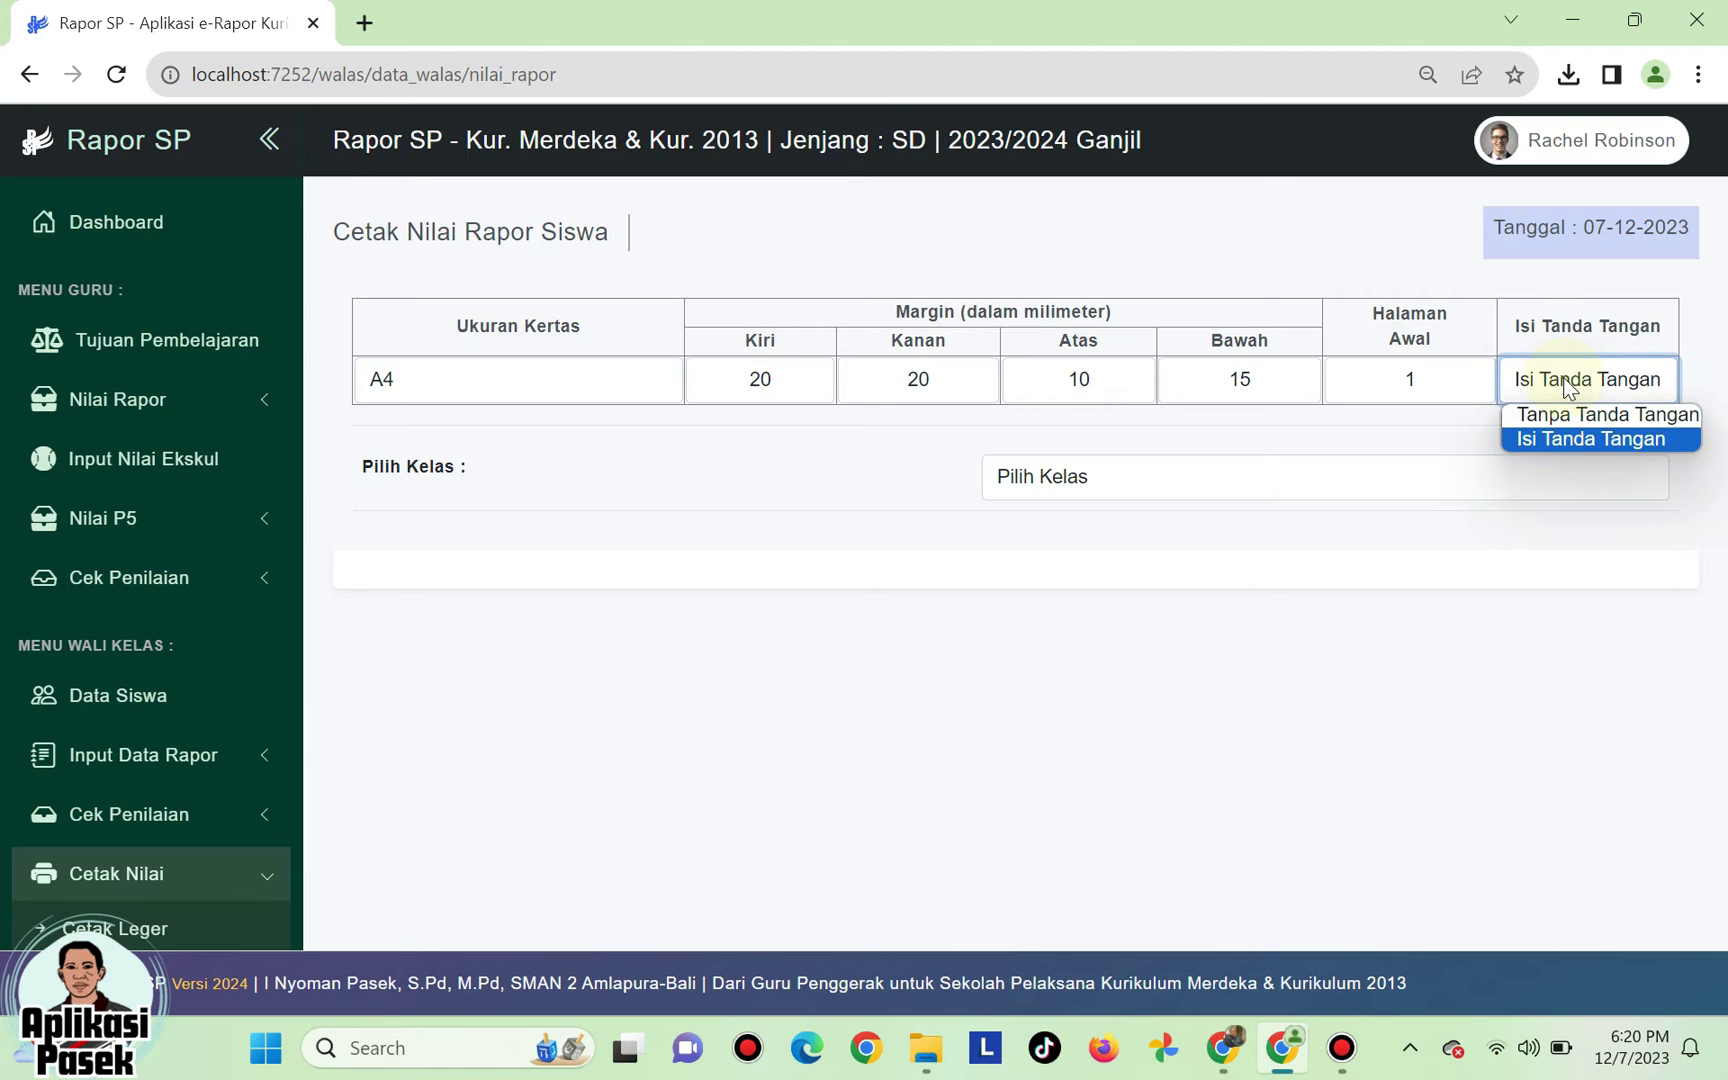
{"action": "left_click", "coordinate": [1566, 432]}
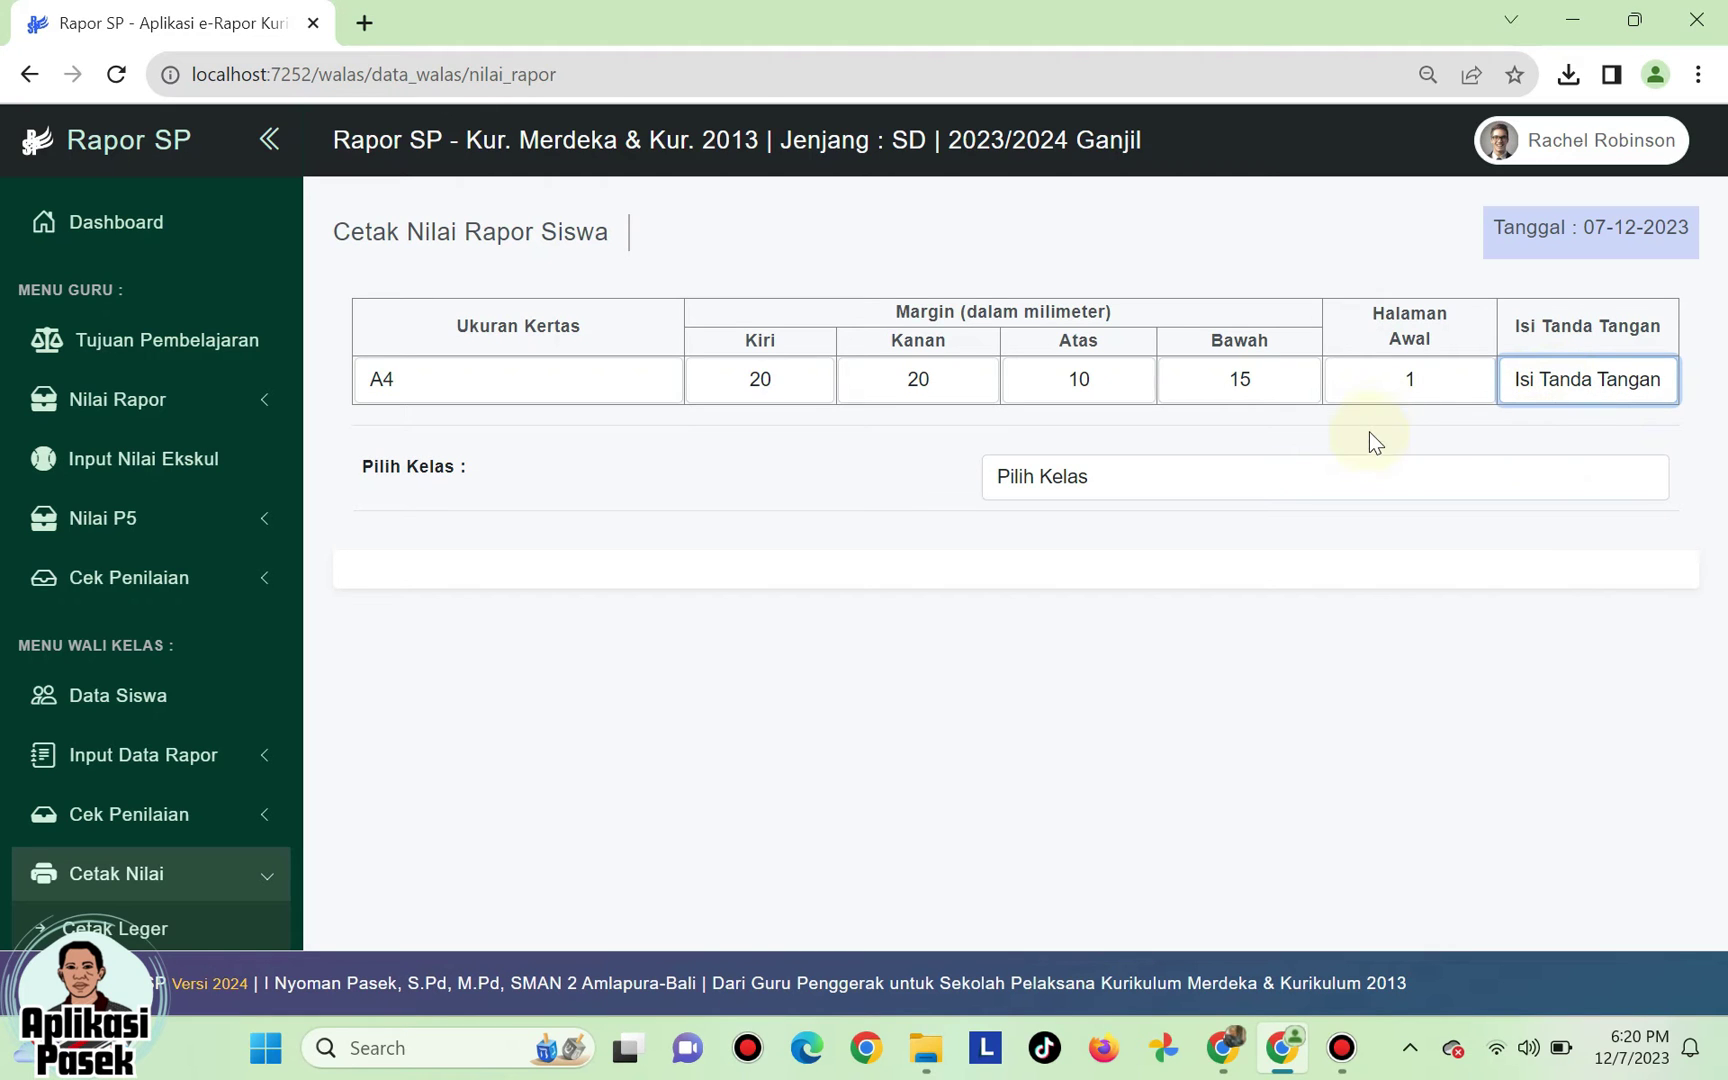
{"action": "left_click", "coordinate": [1637, 380]}
{"action": "left_click", "coordinate": [1580, 418]}
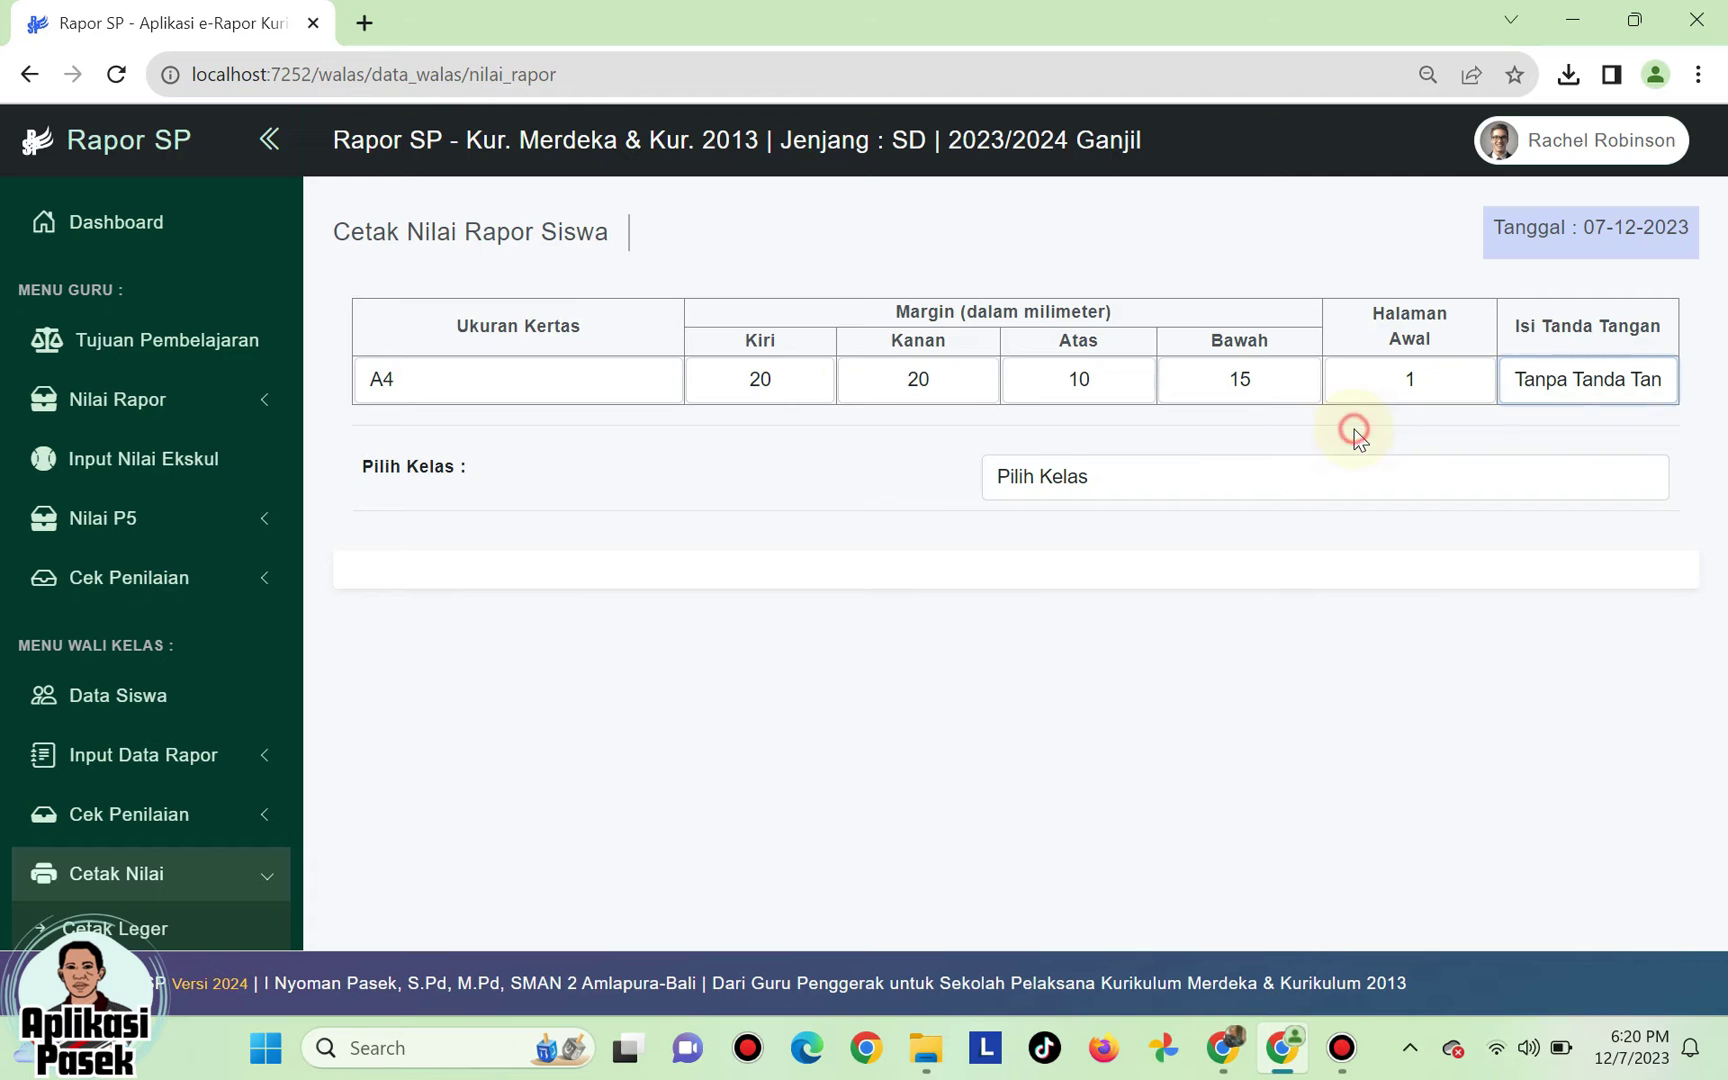
{"action": "left_click", "coordinate": [1172, 478]}
{"action": "left_click", "coordinate": [1118, 537]}
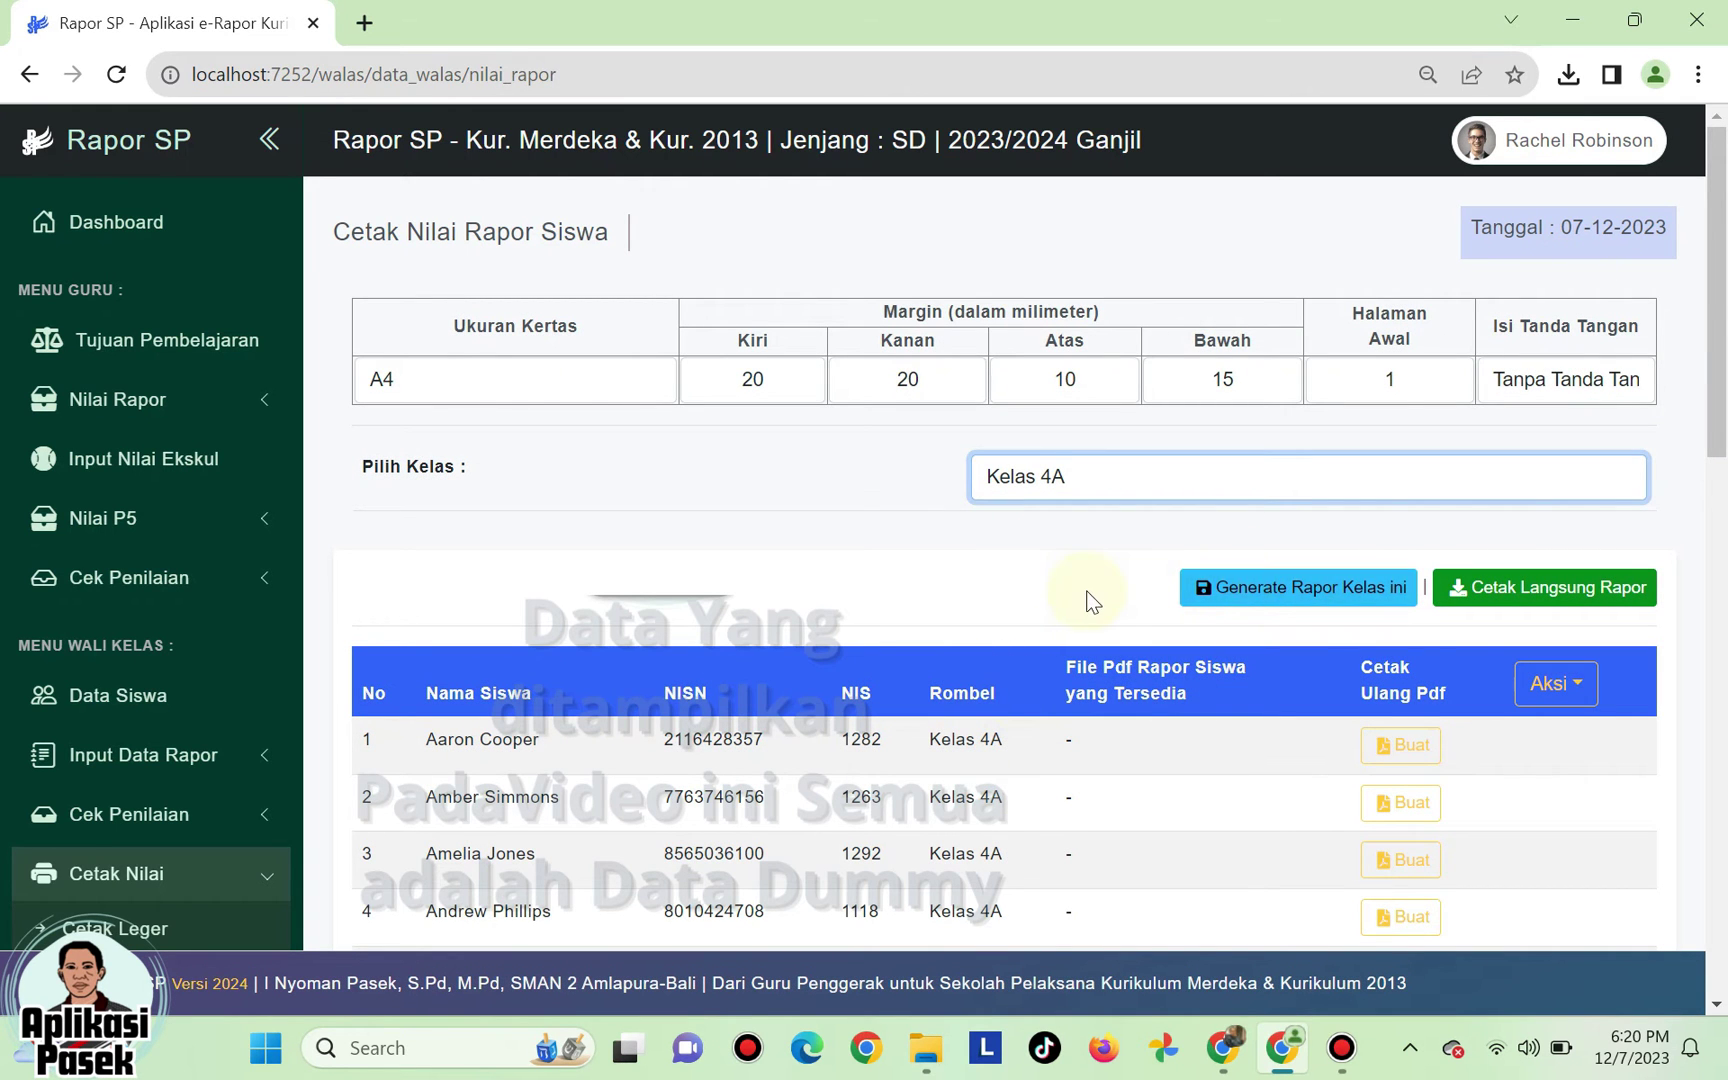
- Run Generate Rapor Kelas ini so every Kelas 4A student gets a Nilai Rapor link
{"action": "left_click", "coordinate": [1238, 592]}
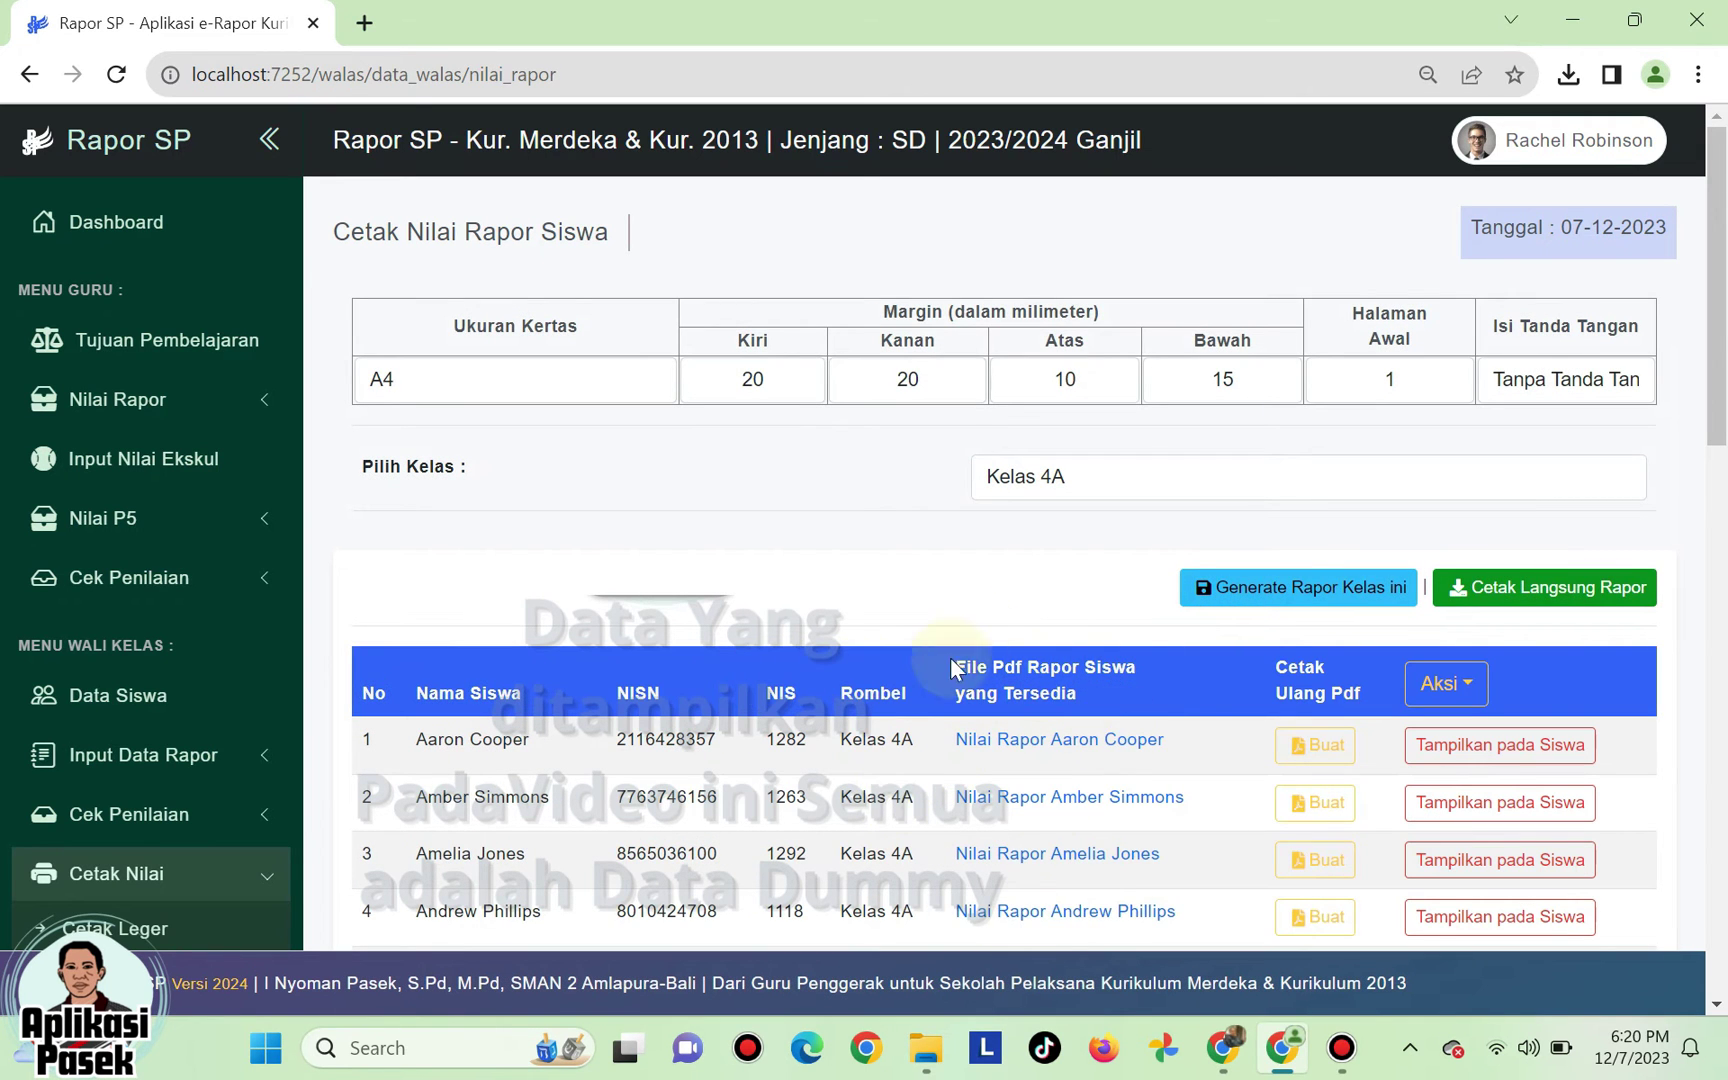
{"action": "scroll", "coordinate": [1140, 740], "scroll_direction": "down", "scroll_amount": 3}
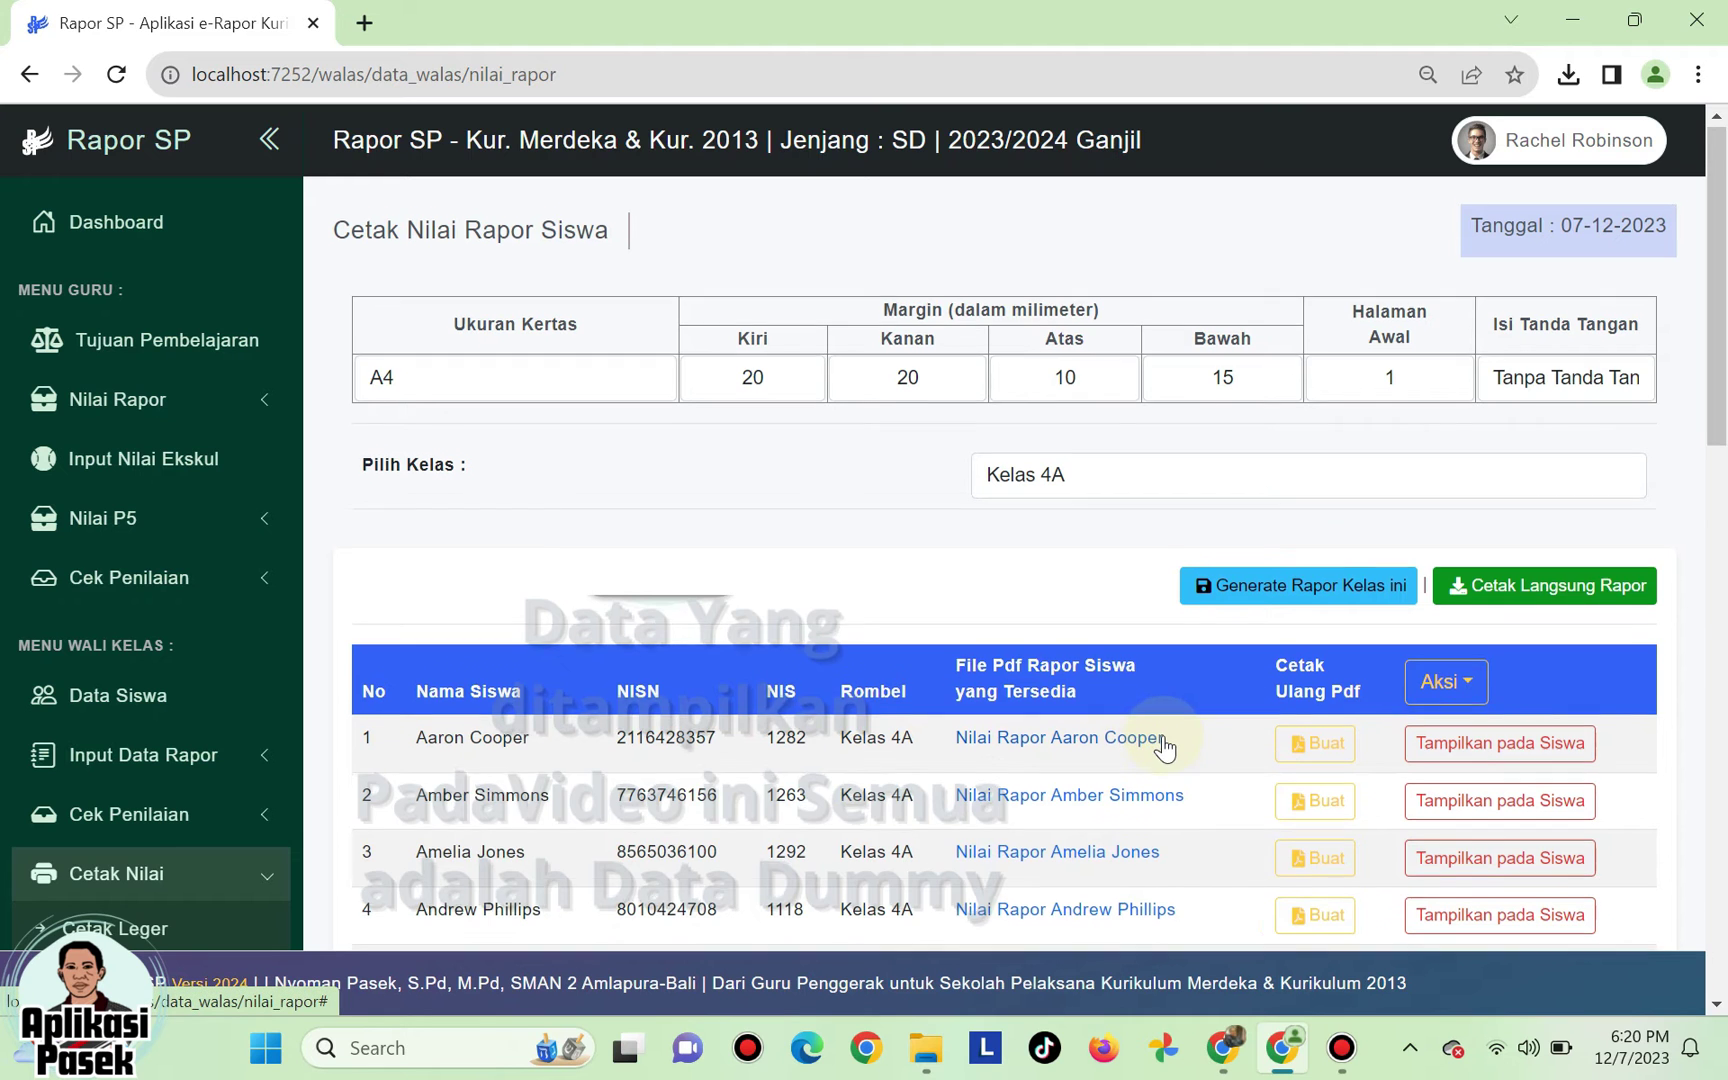
{"action": "scroll", "coordinate": [898, 545], "scroll_direction": "up", "scroll_amount": 2}
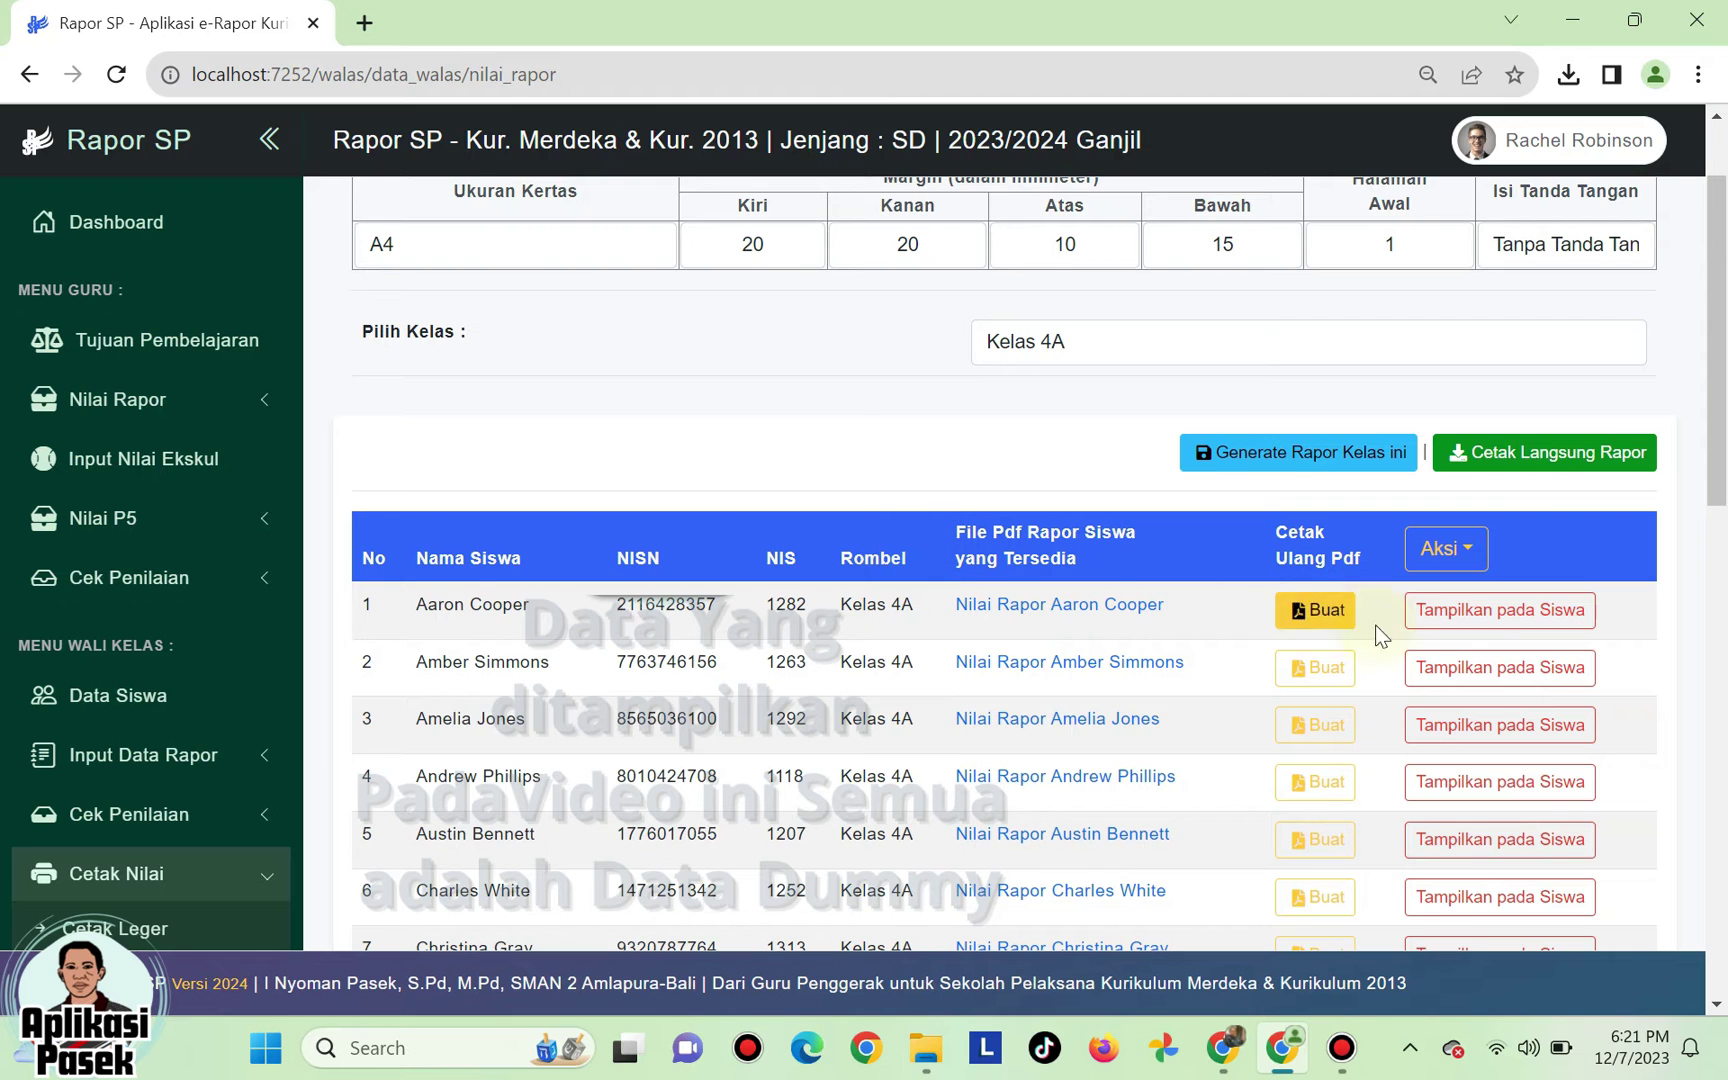
{"action": "left_click", "coordinate": [1526, 630]}
{"action": "left_click", "coordinate": [1521, 670]}
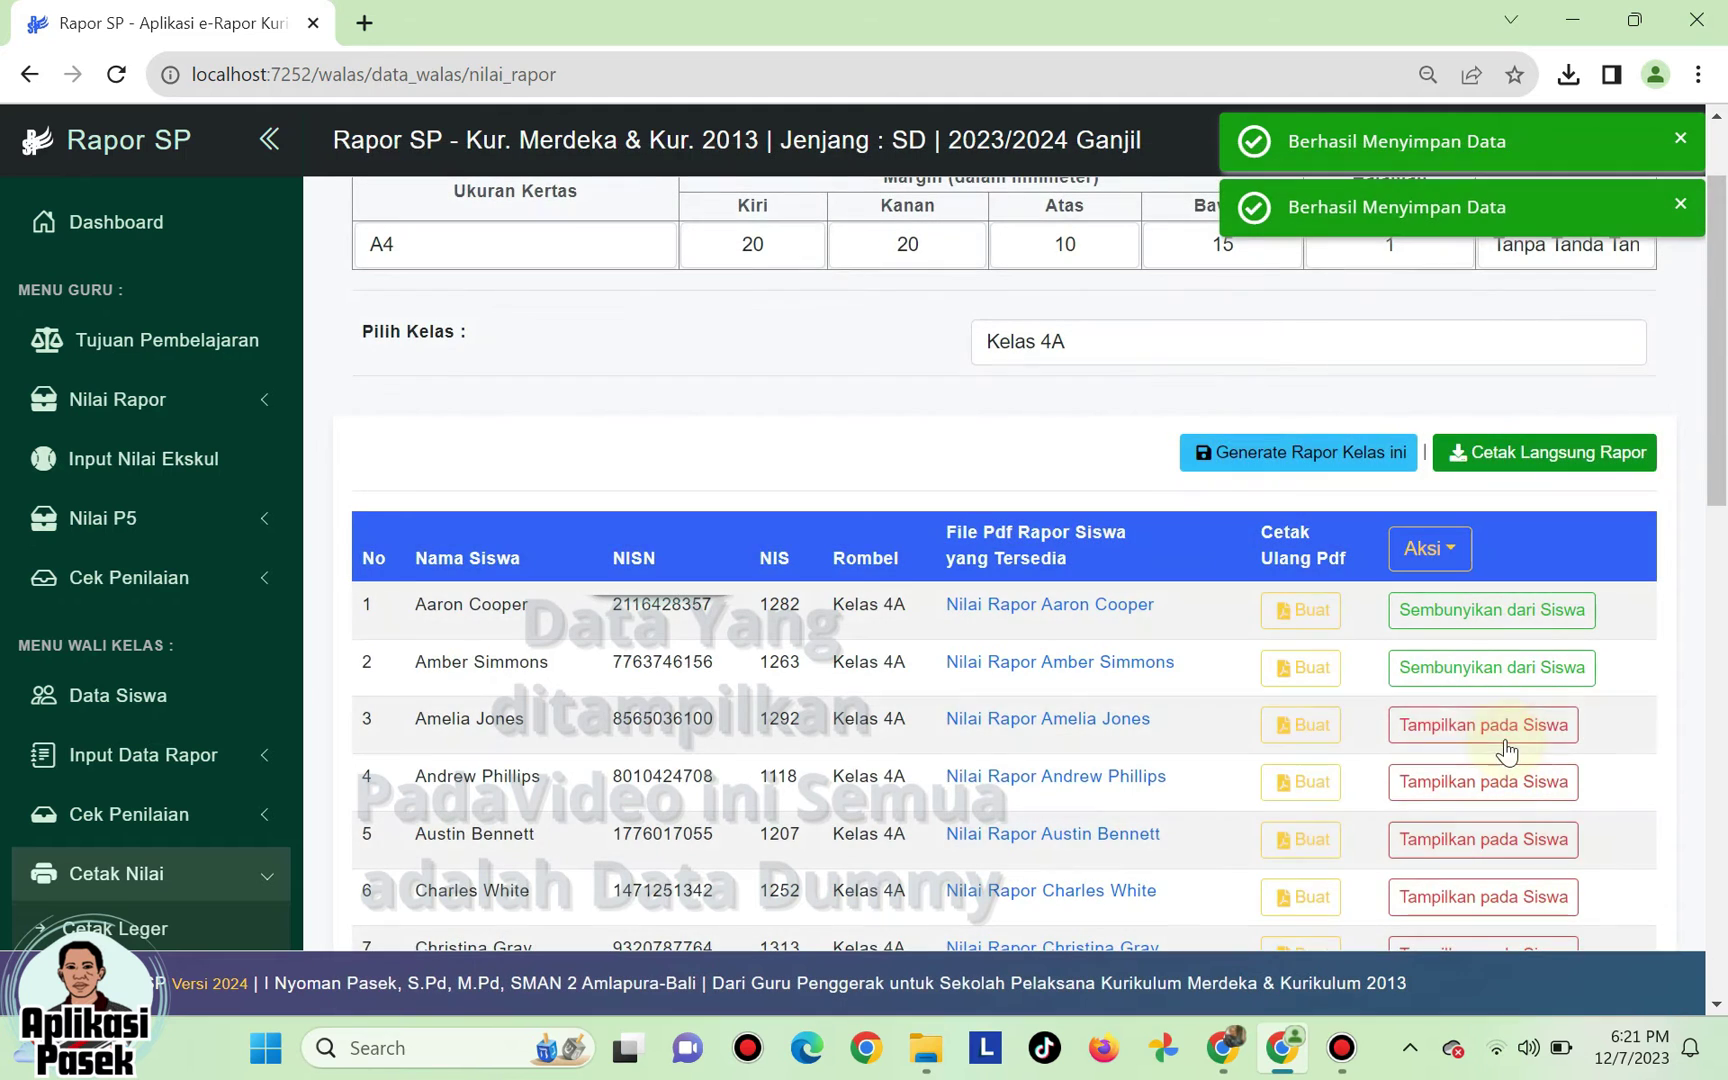
{"action": "left_click", "coordinate": [1505, 730]}
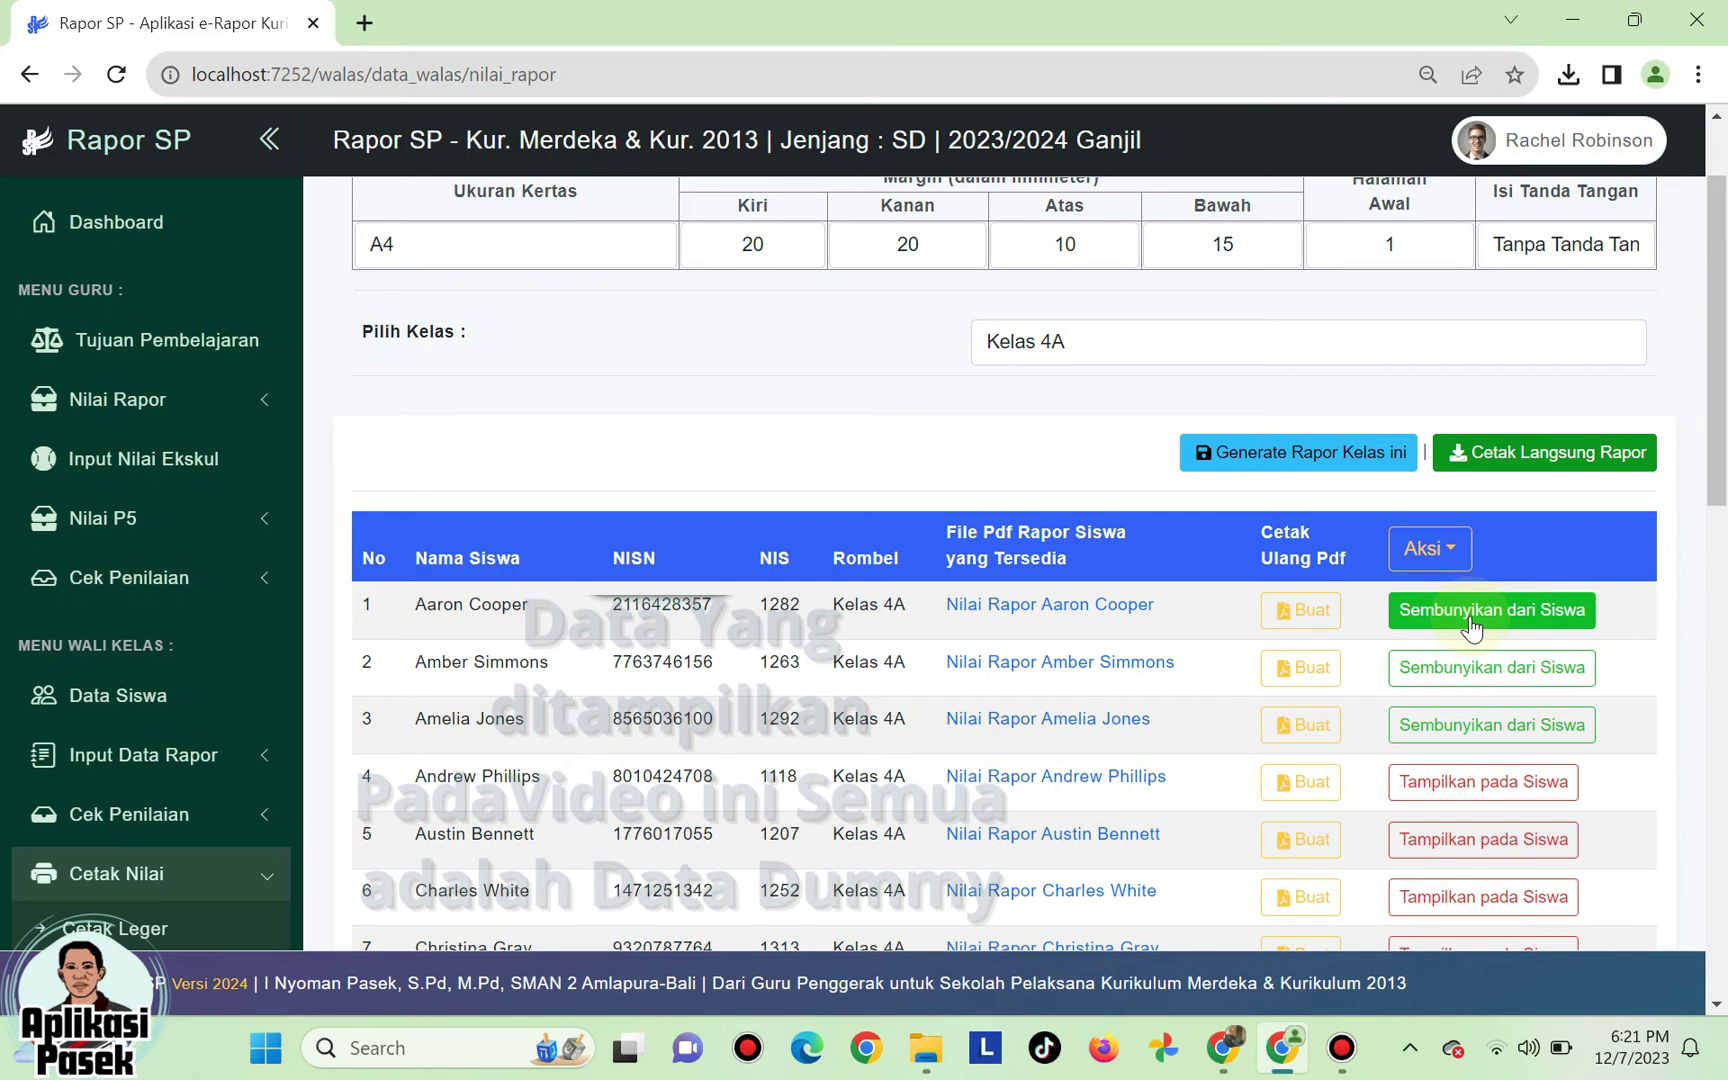
{"action": "left_click", "coordinate": [1470, 612]}
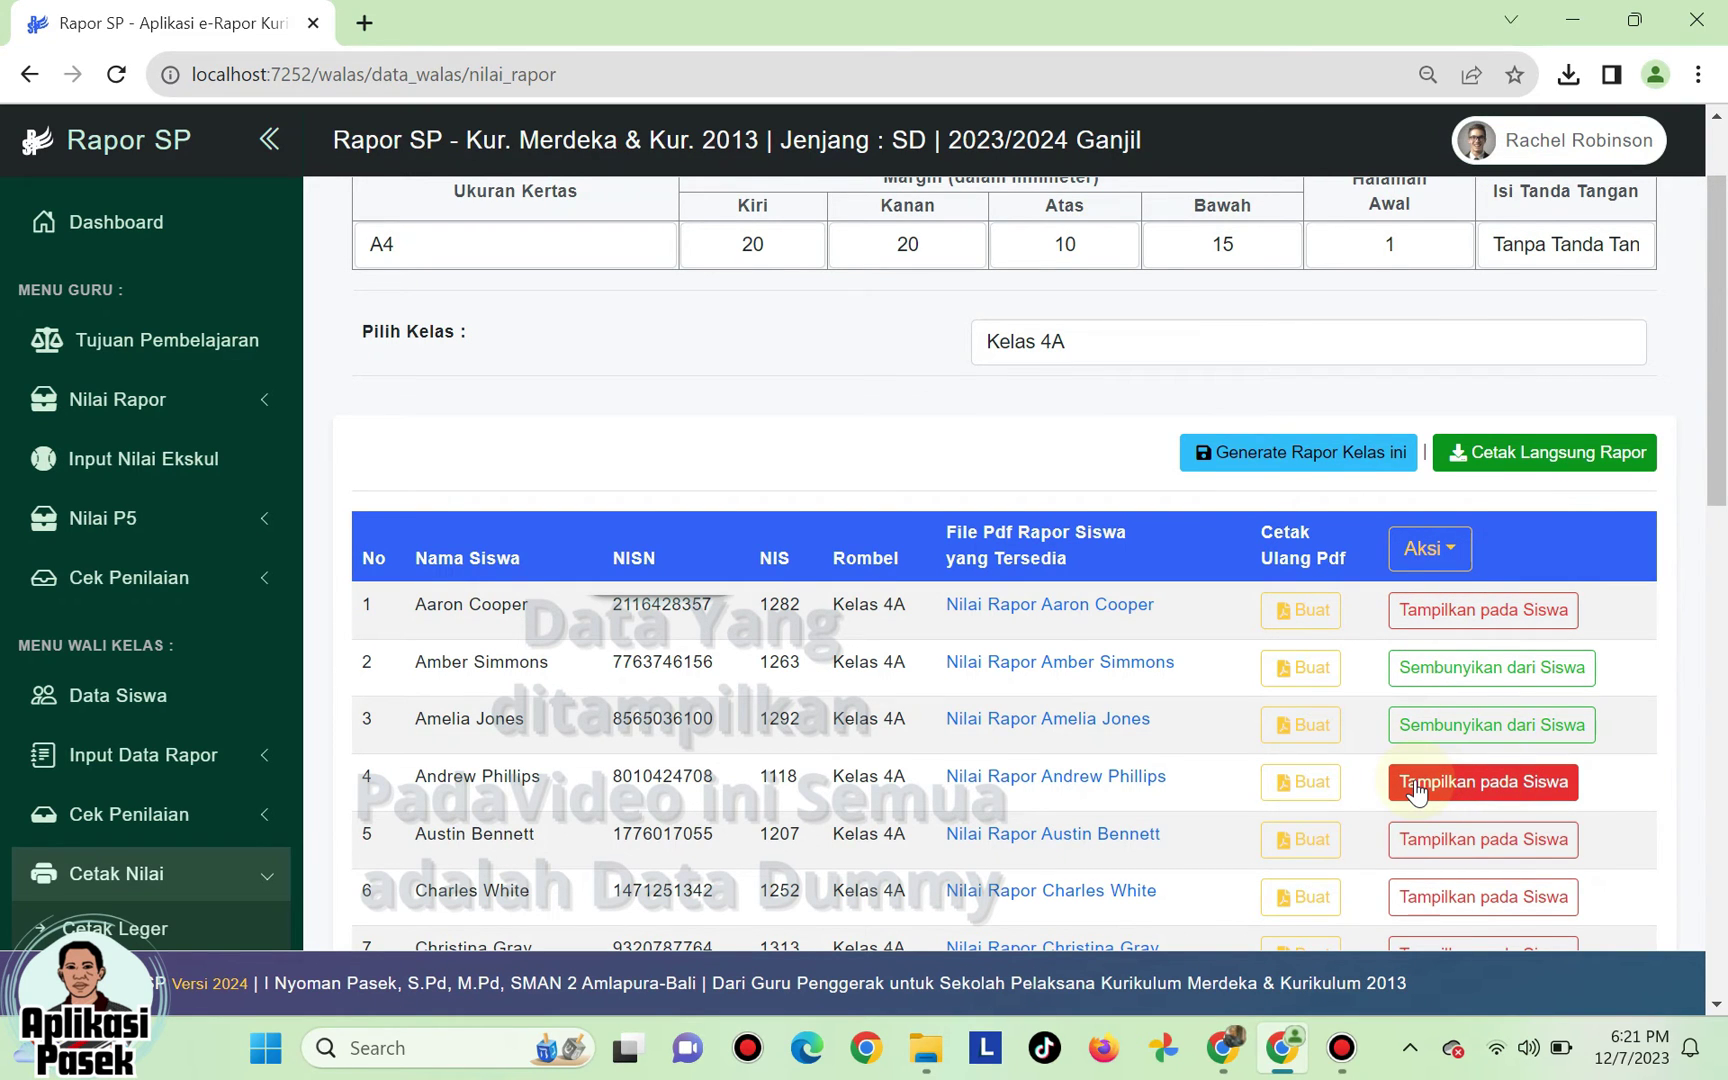
{"action": "left_click", "coordinate": [1443, 626]}
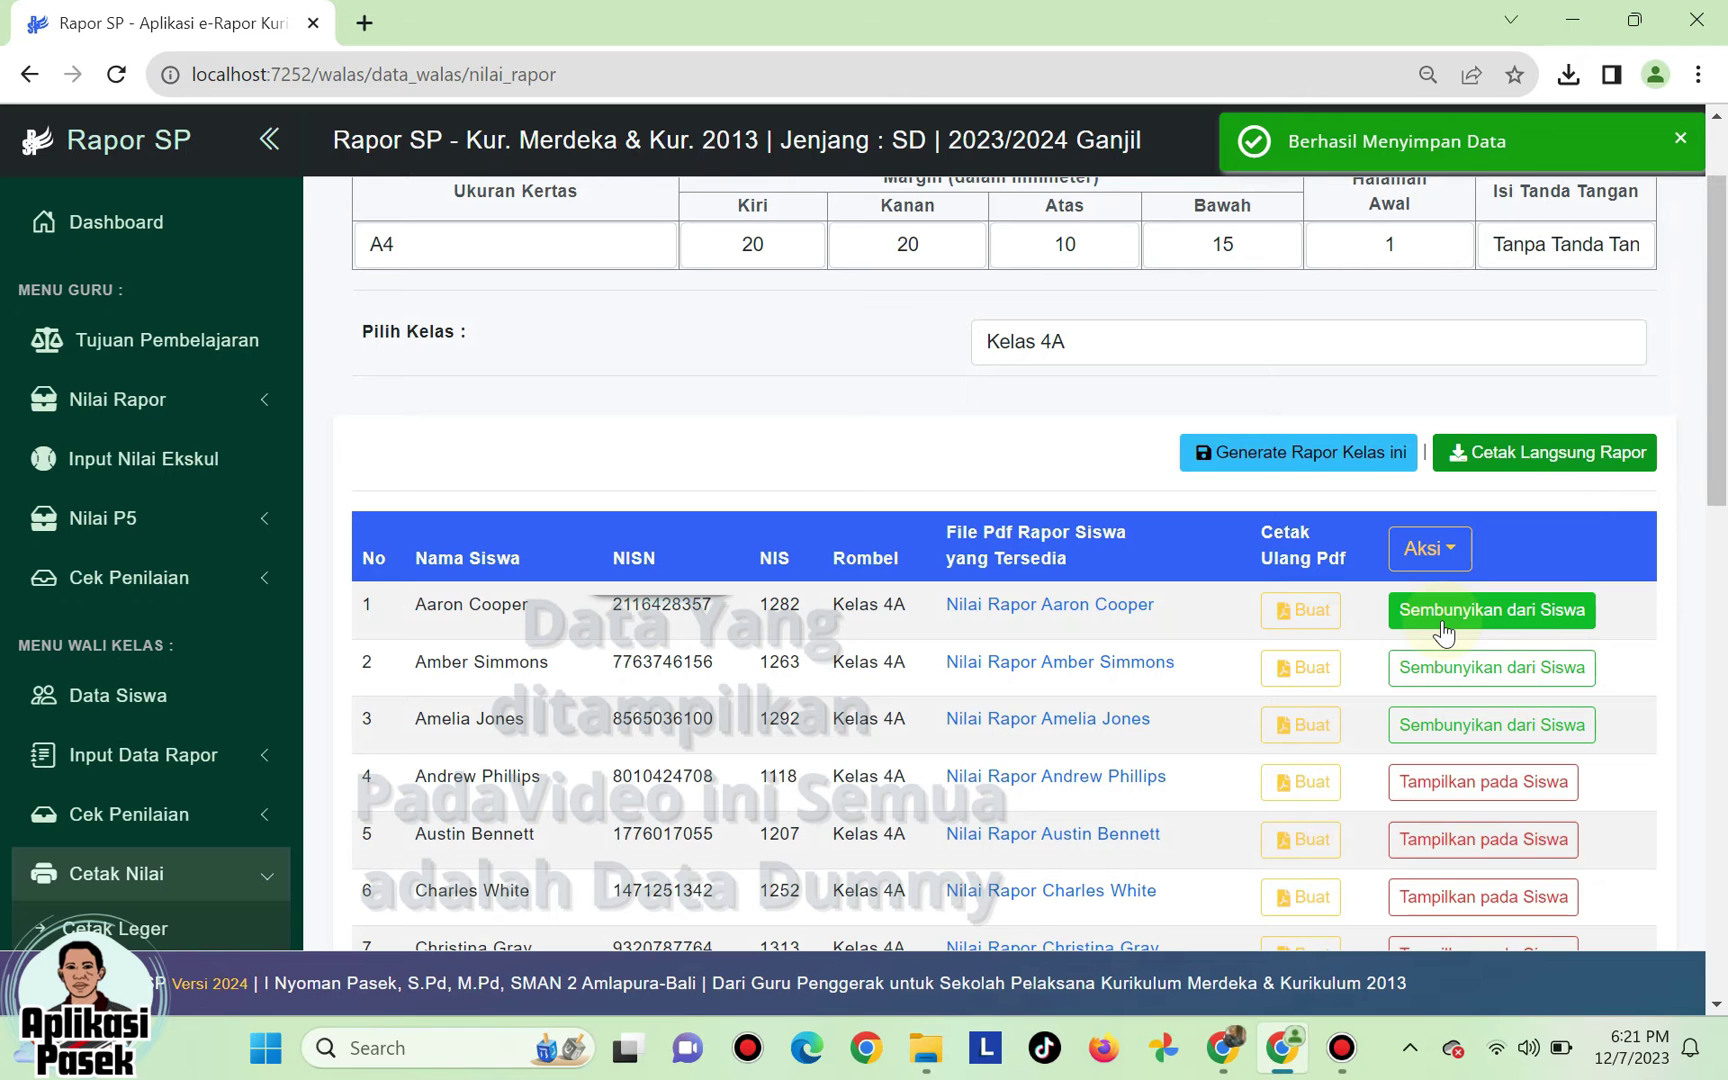
{"action": "left_click", "coordinate": [1440, 550]}
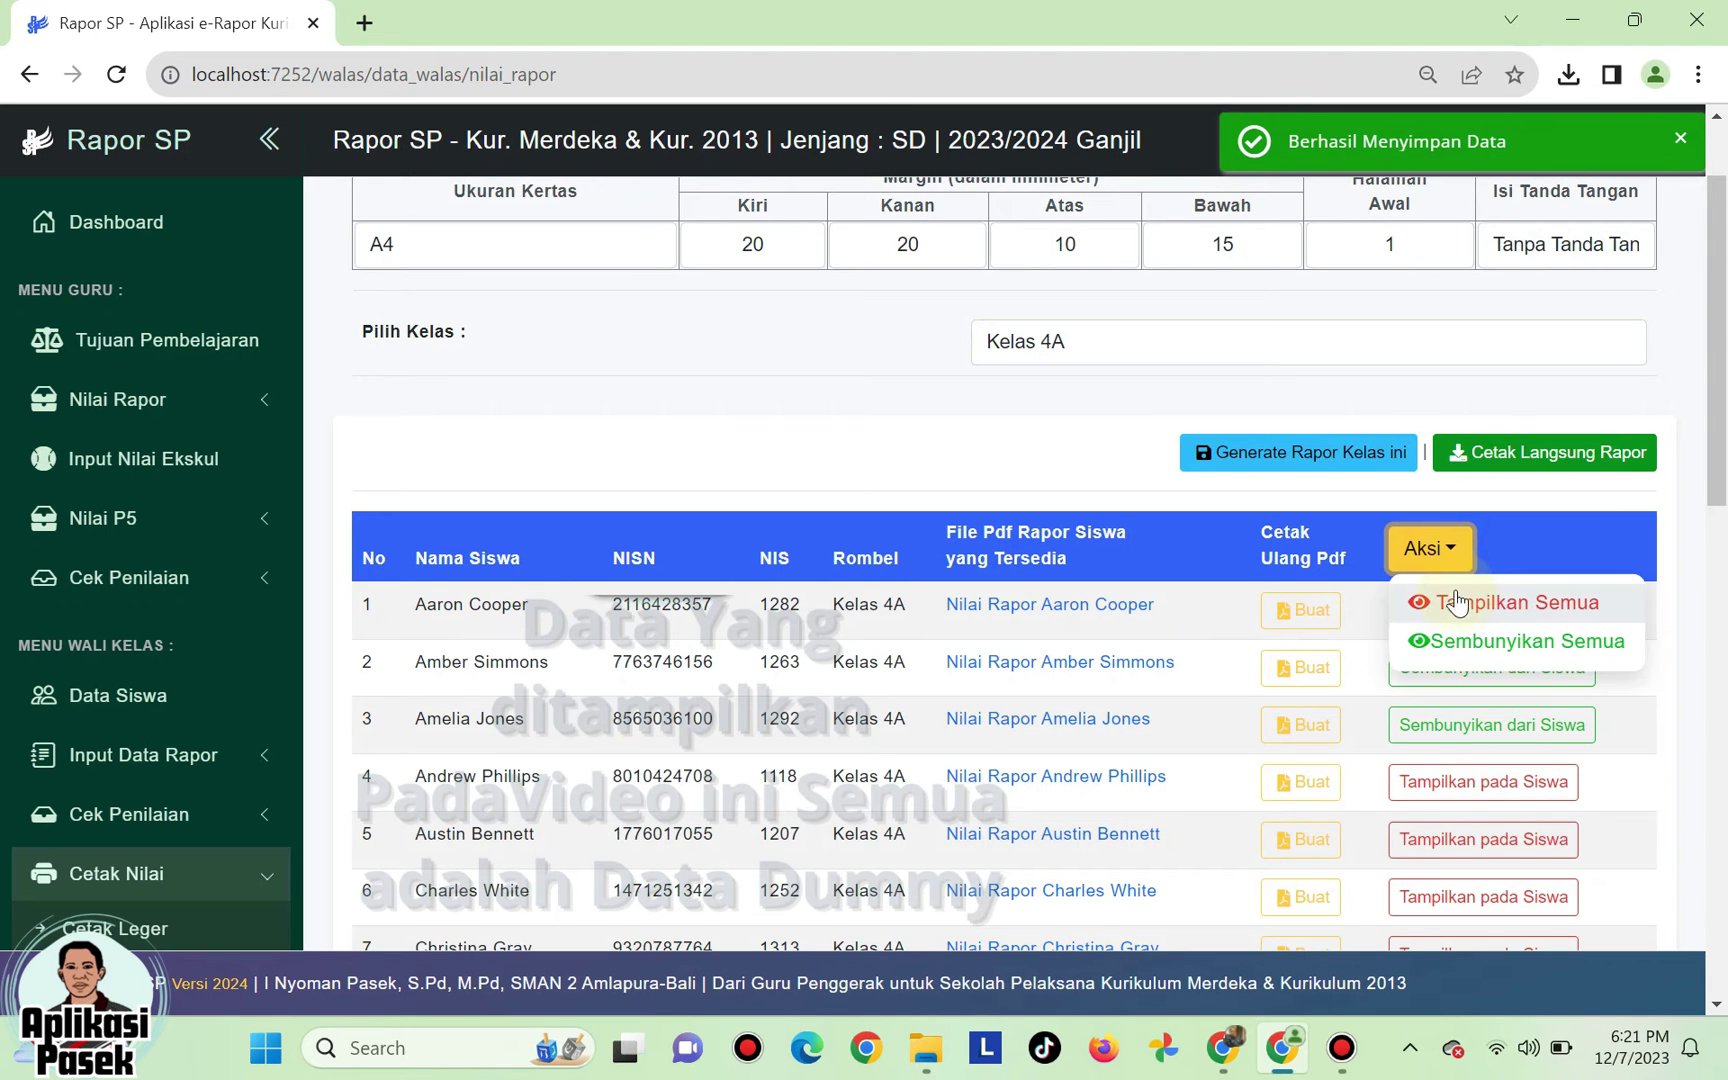
{"action": "left_click", "coordinate": [1457, 605]}
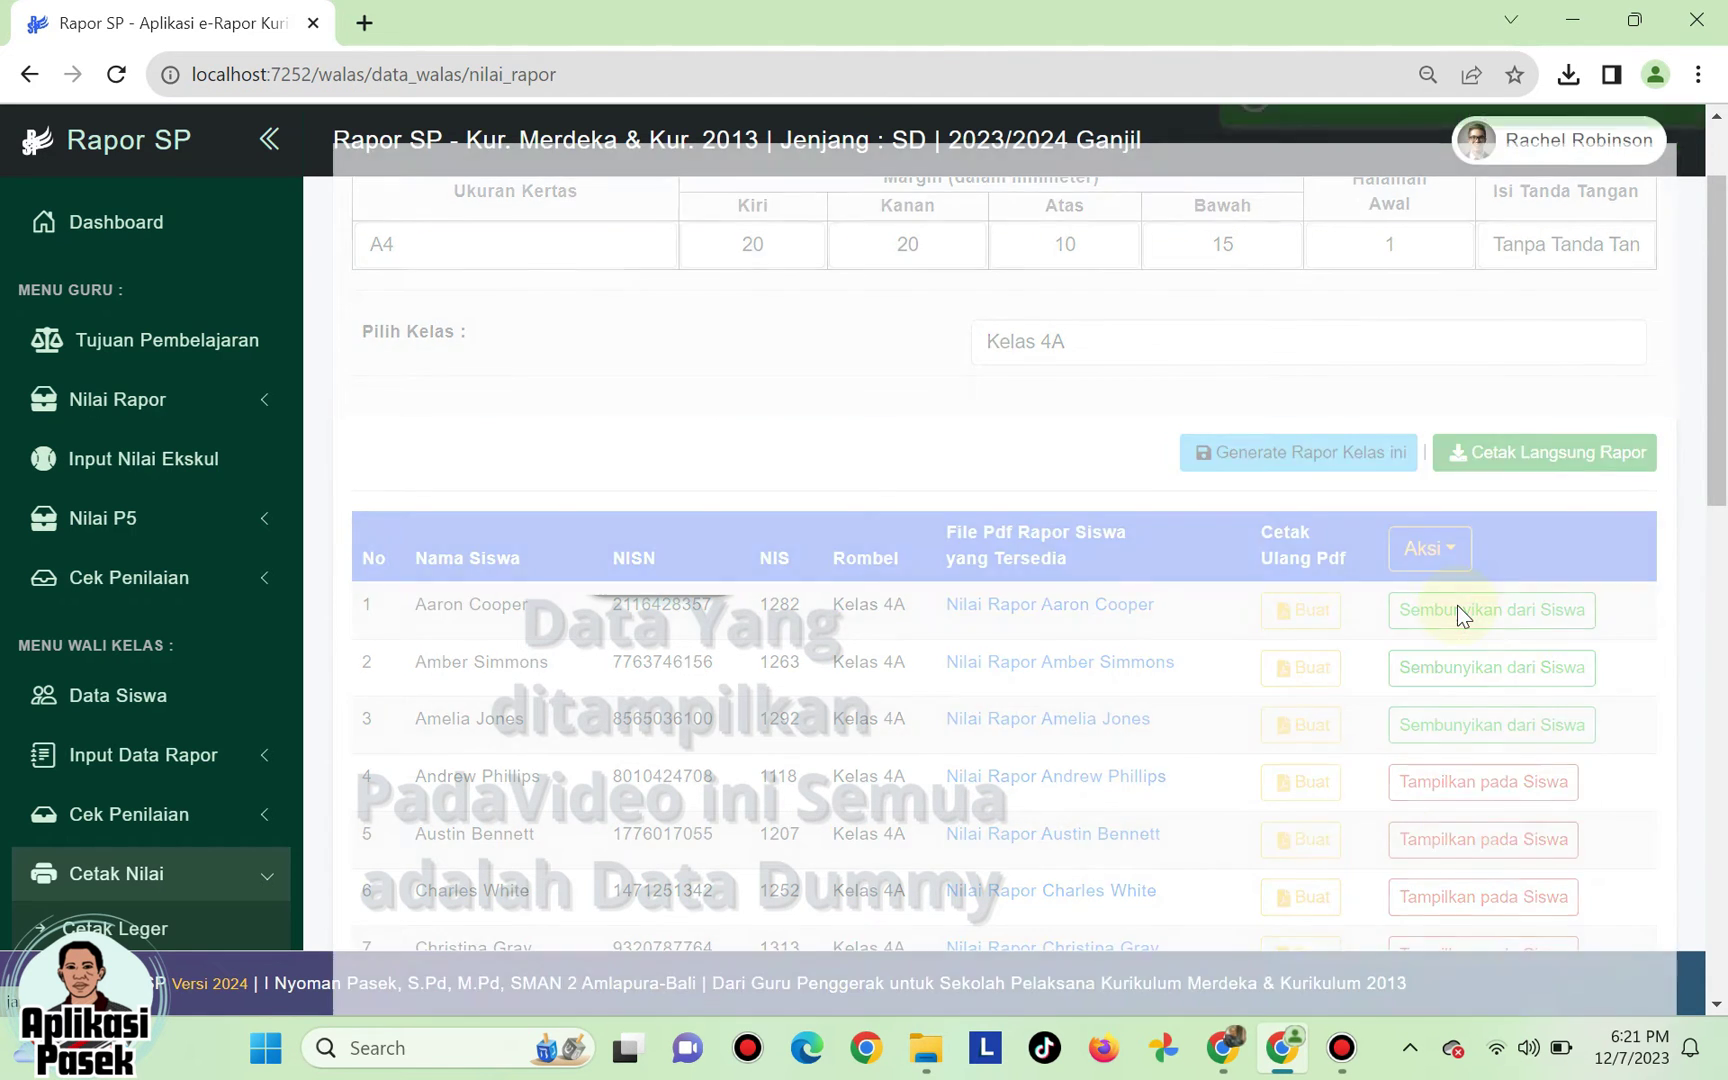
{"action": "left_click", "coordinate": [1455, 560]}
{"action": "left_click", "coordinate": [1459, 644]}
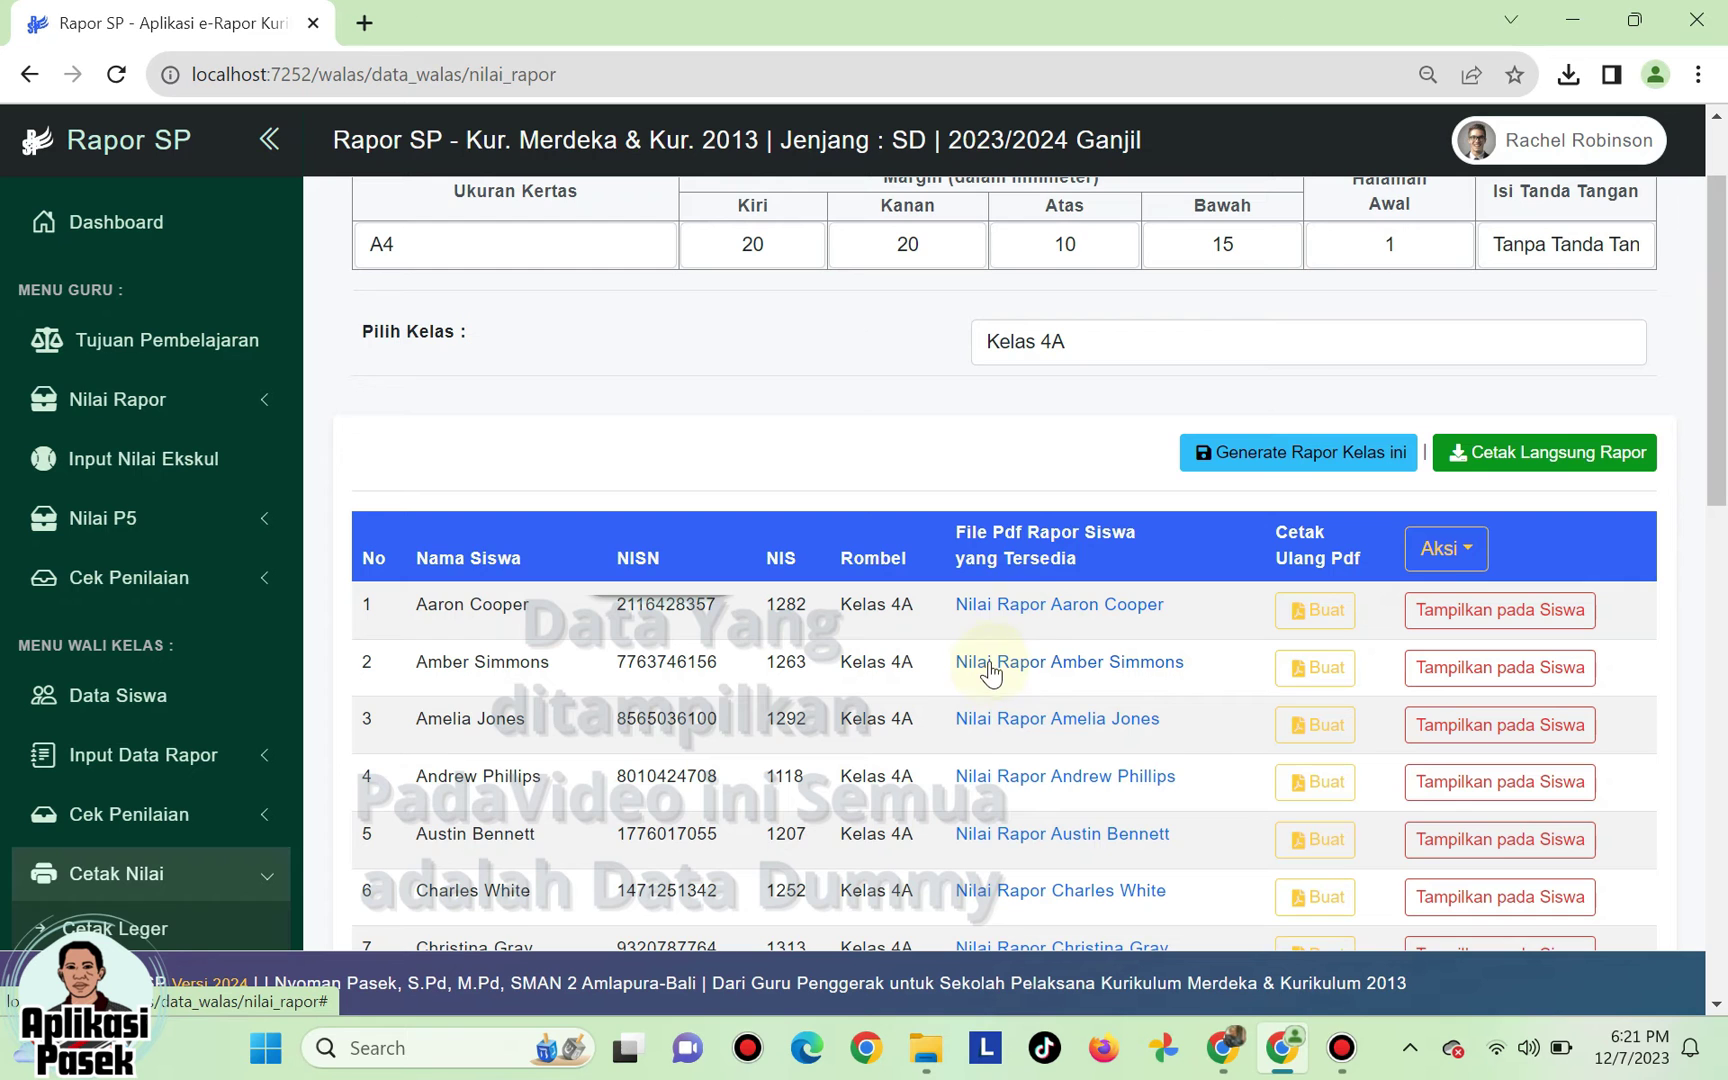
- Download the first Kelas 4A student's unsigned 2-page report card and review it
{"action": "left_click", "coordinate": [1030, 608]}
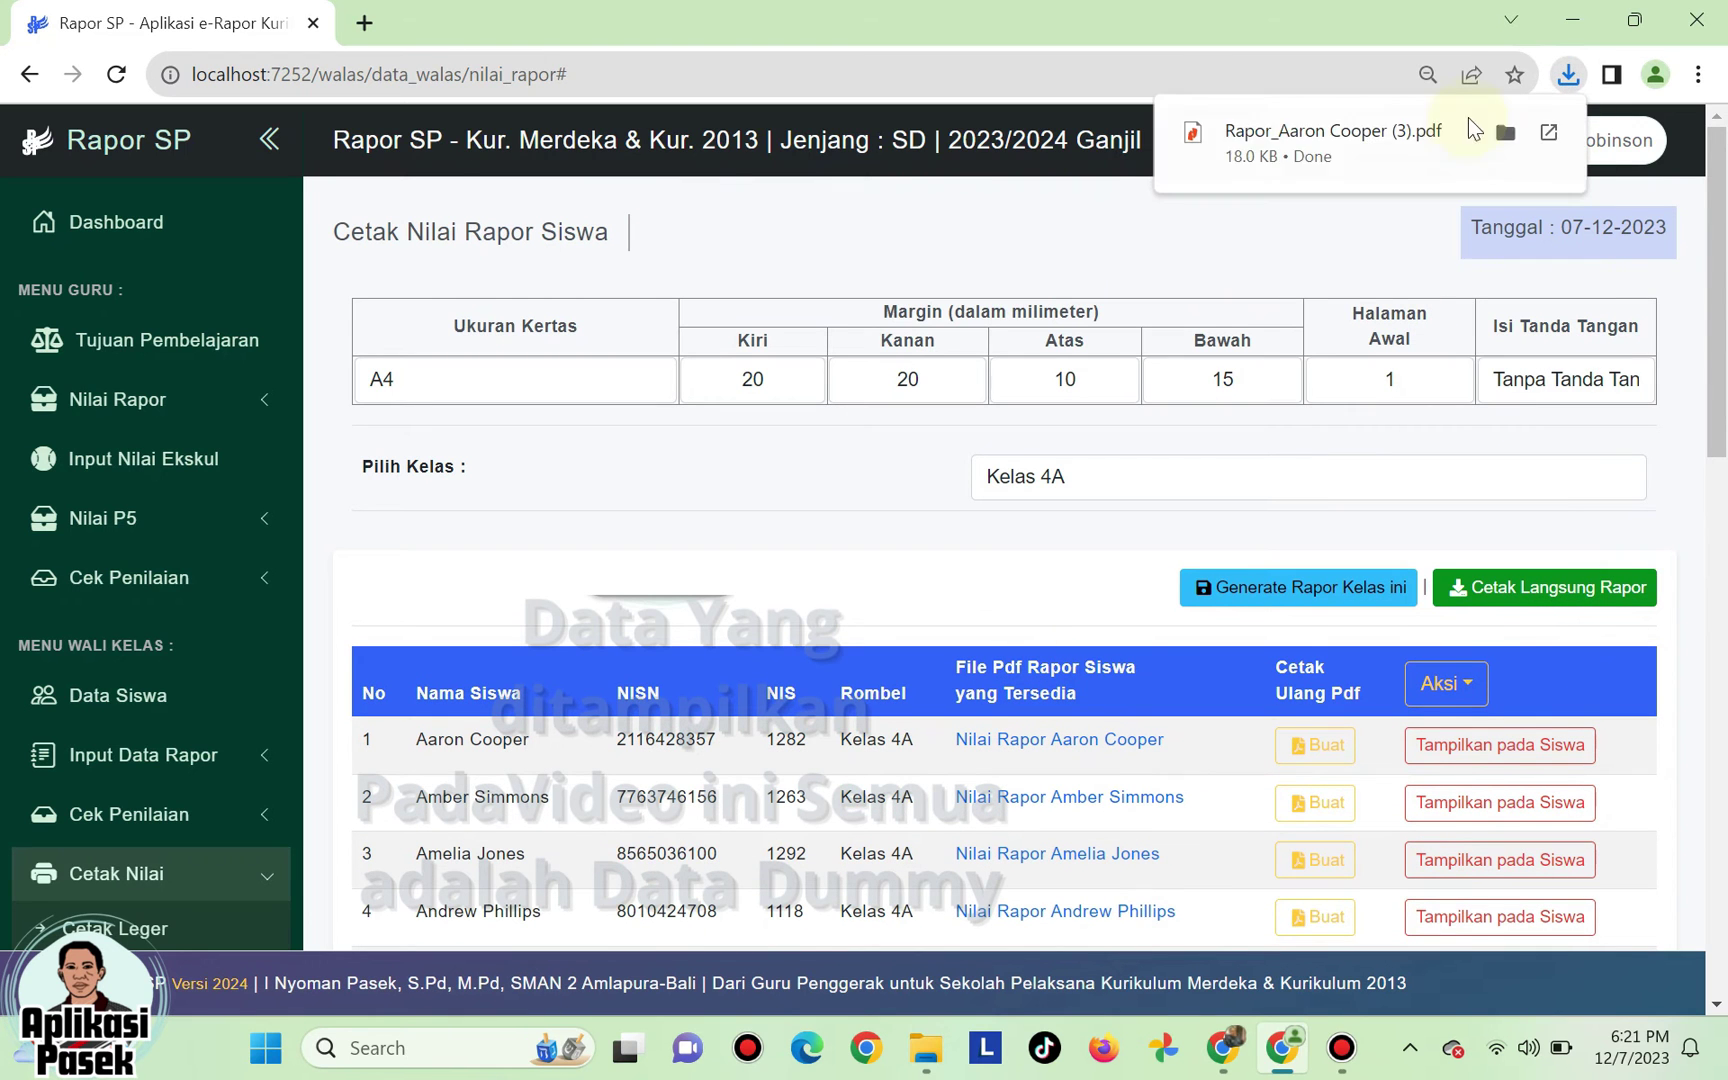
{"action": "left_click", "coordinate": [1363, 134]}
{"action": "scroll", "coordinate": [1018, 452], "scroll_direction": "down", "scroll_amount": 3}
{"action": "scroll", "coordinate": [1018, 452], "scroll_direction": "down", "scroll_amount": 15}
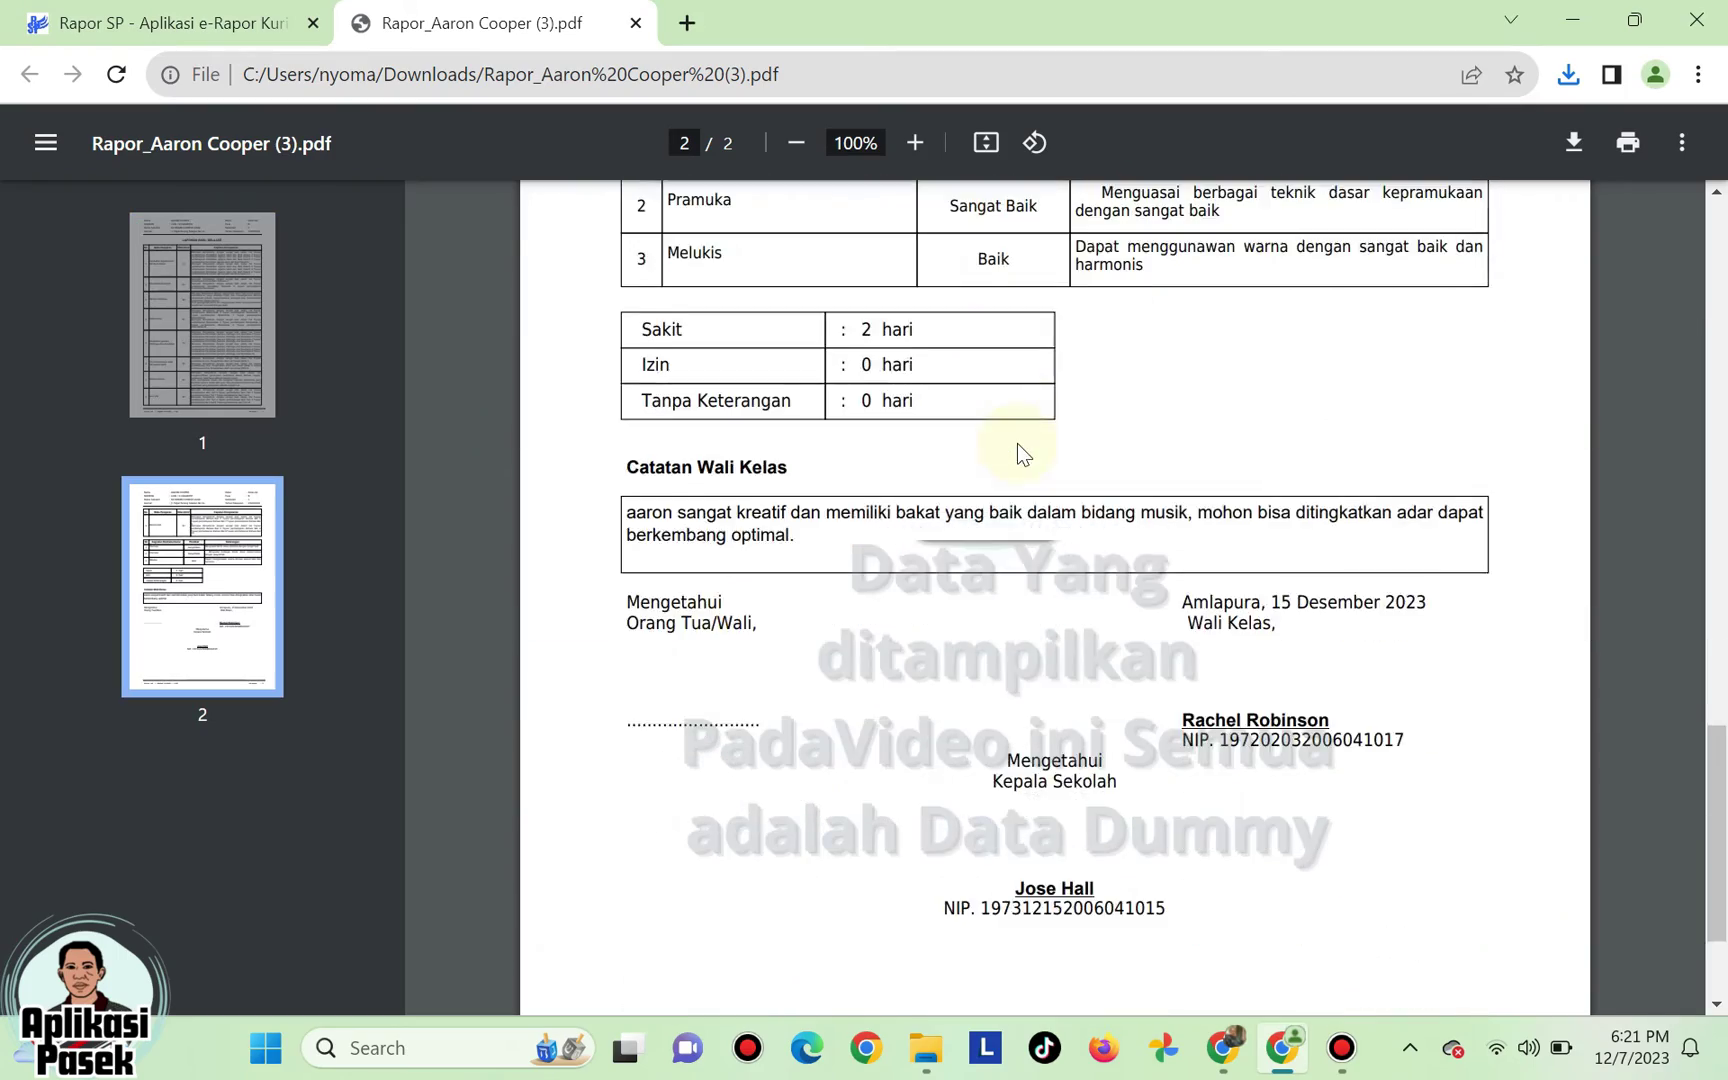
{"action": "scroll", "coordinate": [1017, 443], "scroll_direction": "up", "scroll_amount": 15}
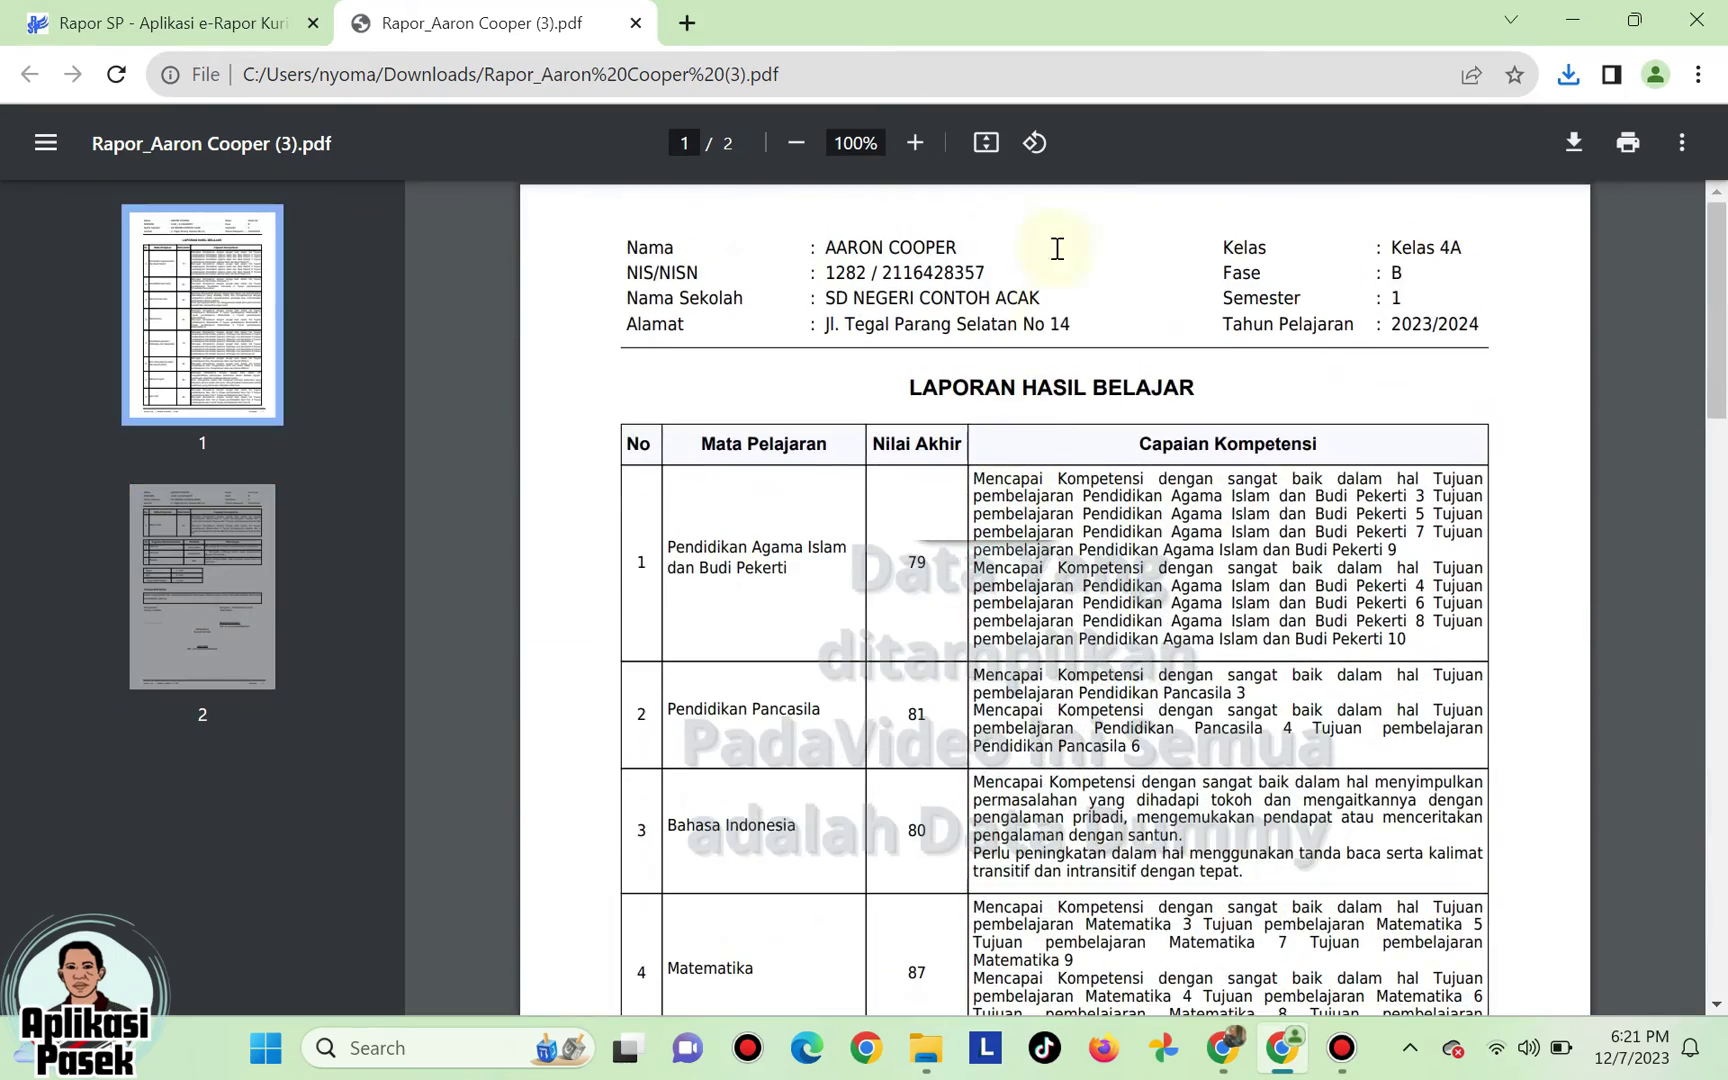
{"action": "left_click", "coordinate": [635, 22]}
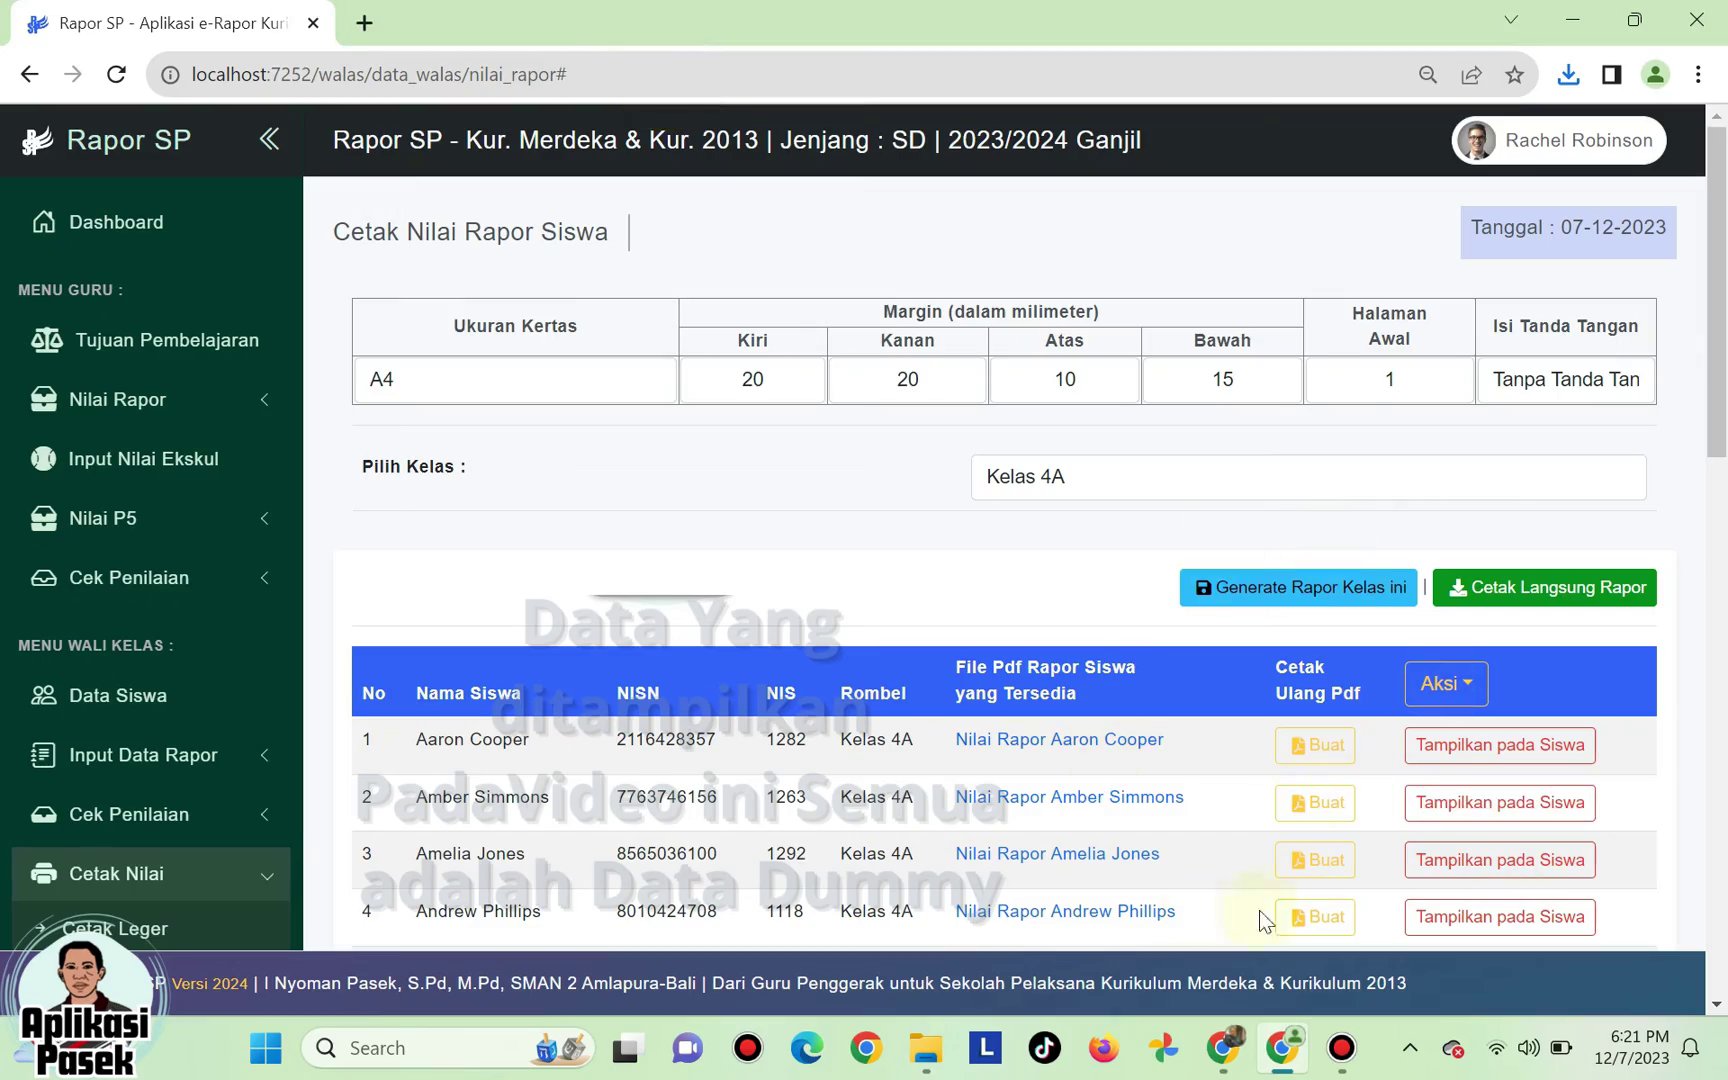
- Set Isi Tanda Tangan to include signatures and regenerate the first student's report
{"action": "left_click", "coordinate": [1578, 379]}
{"action": "left_click", "coordinate": [1553, 434]}
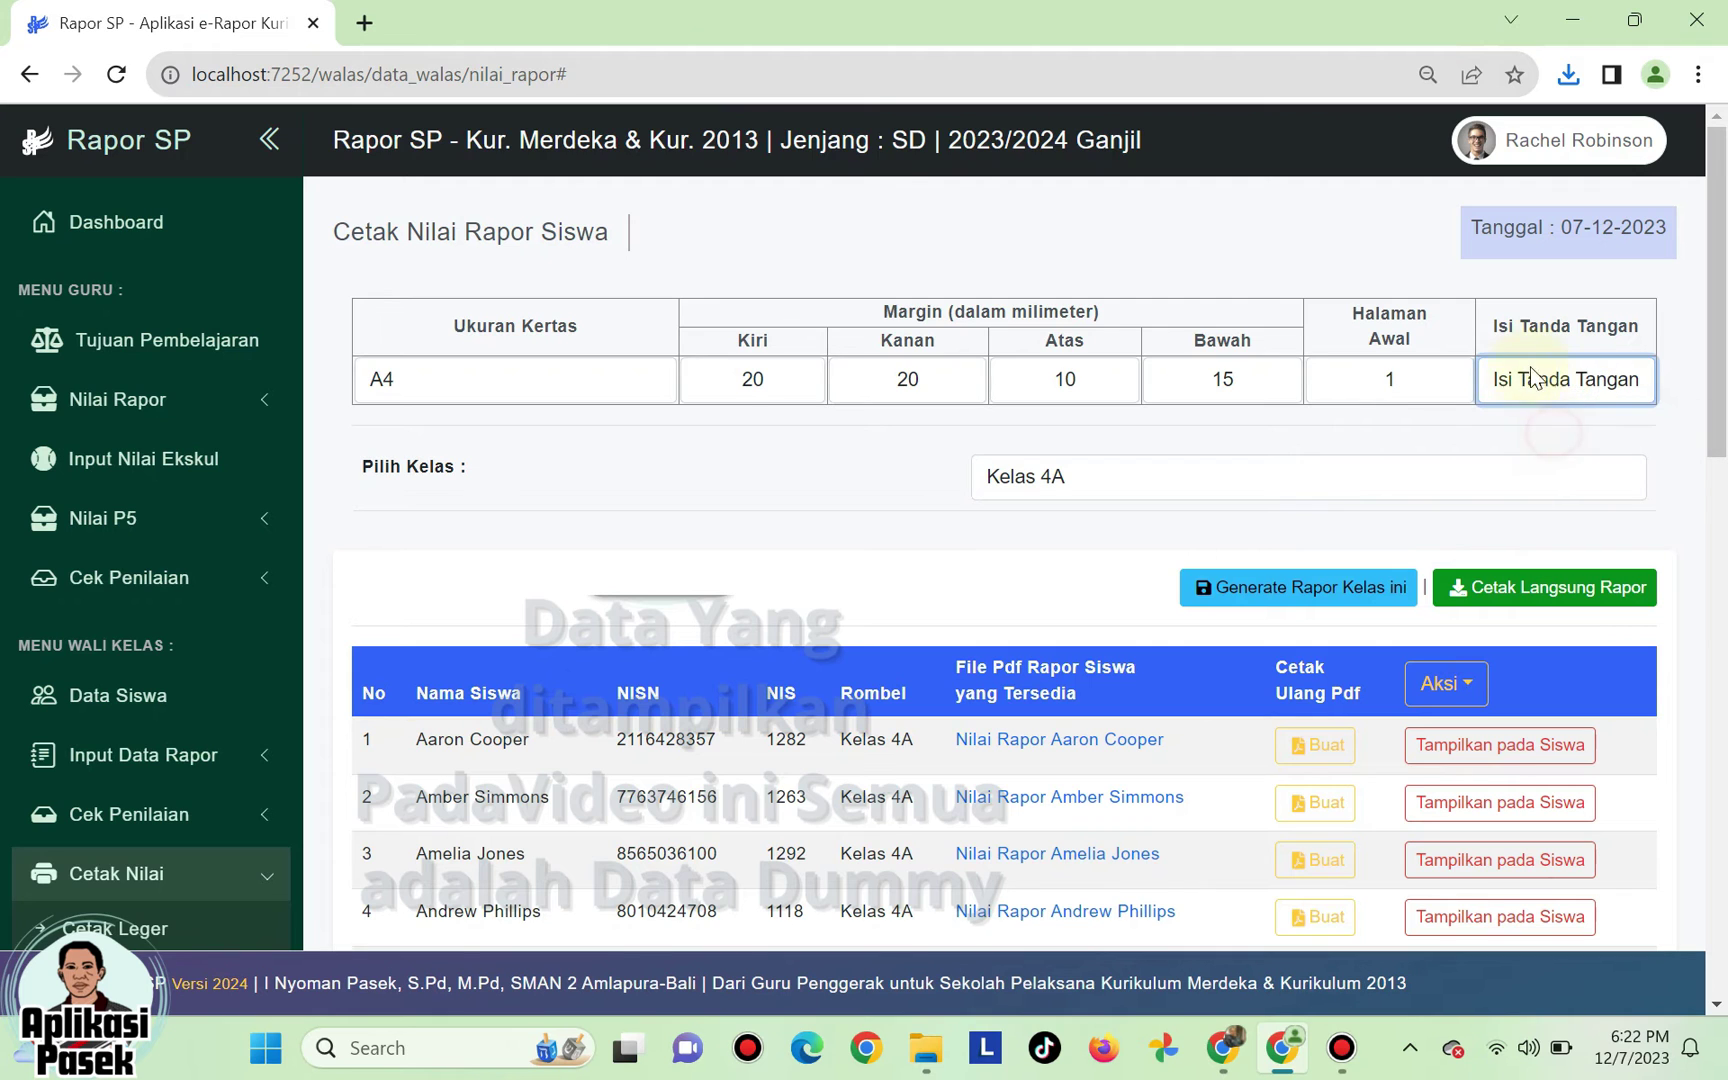
{"action": "left_click", "coordinate": [1318, 748]}
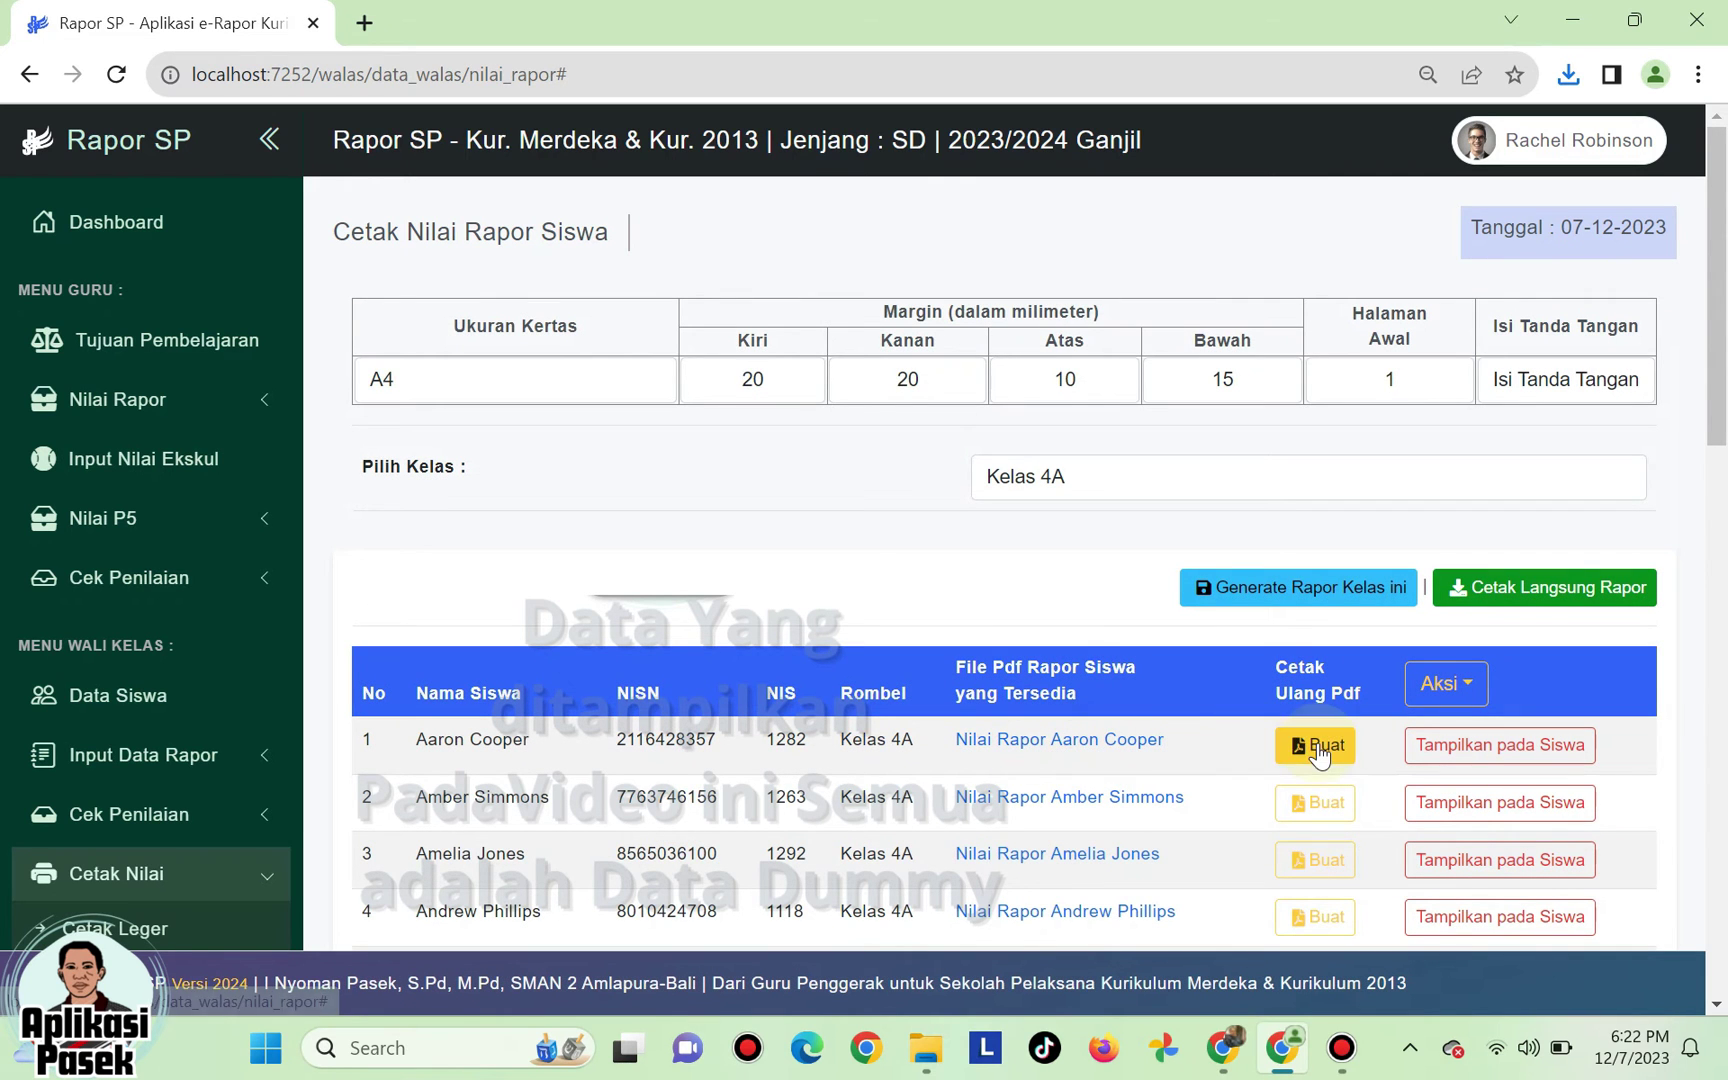
- Download and review the signed, stamped report card, then close it
{"action": "left_click", "coordinate": [1086, 750]}
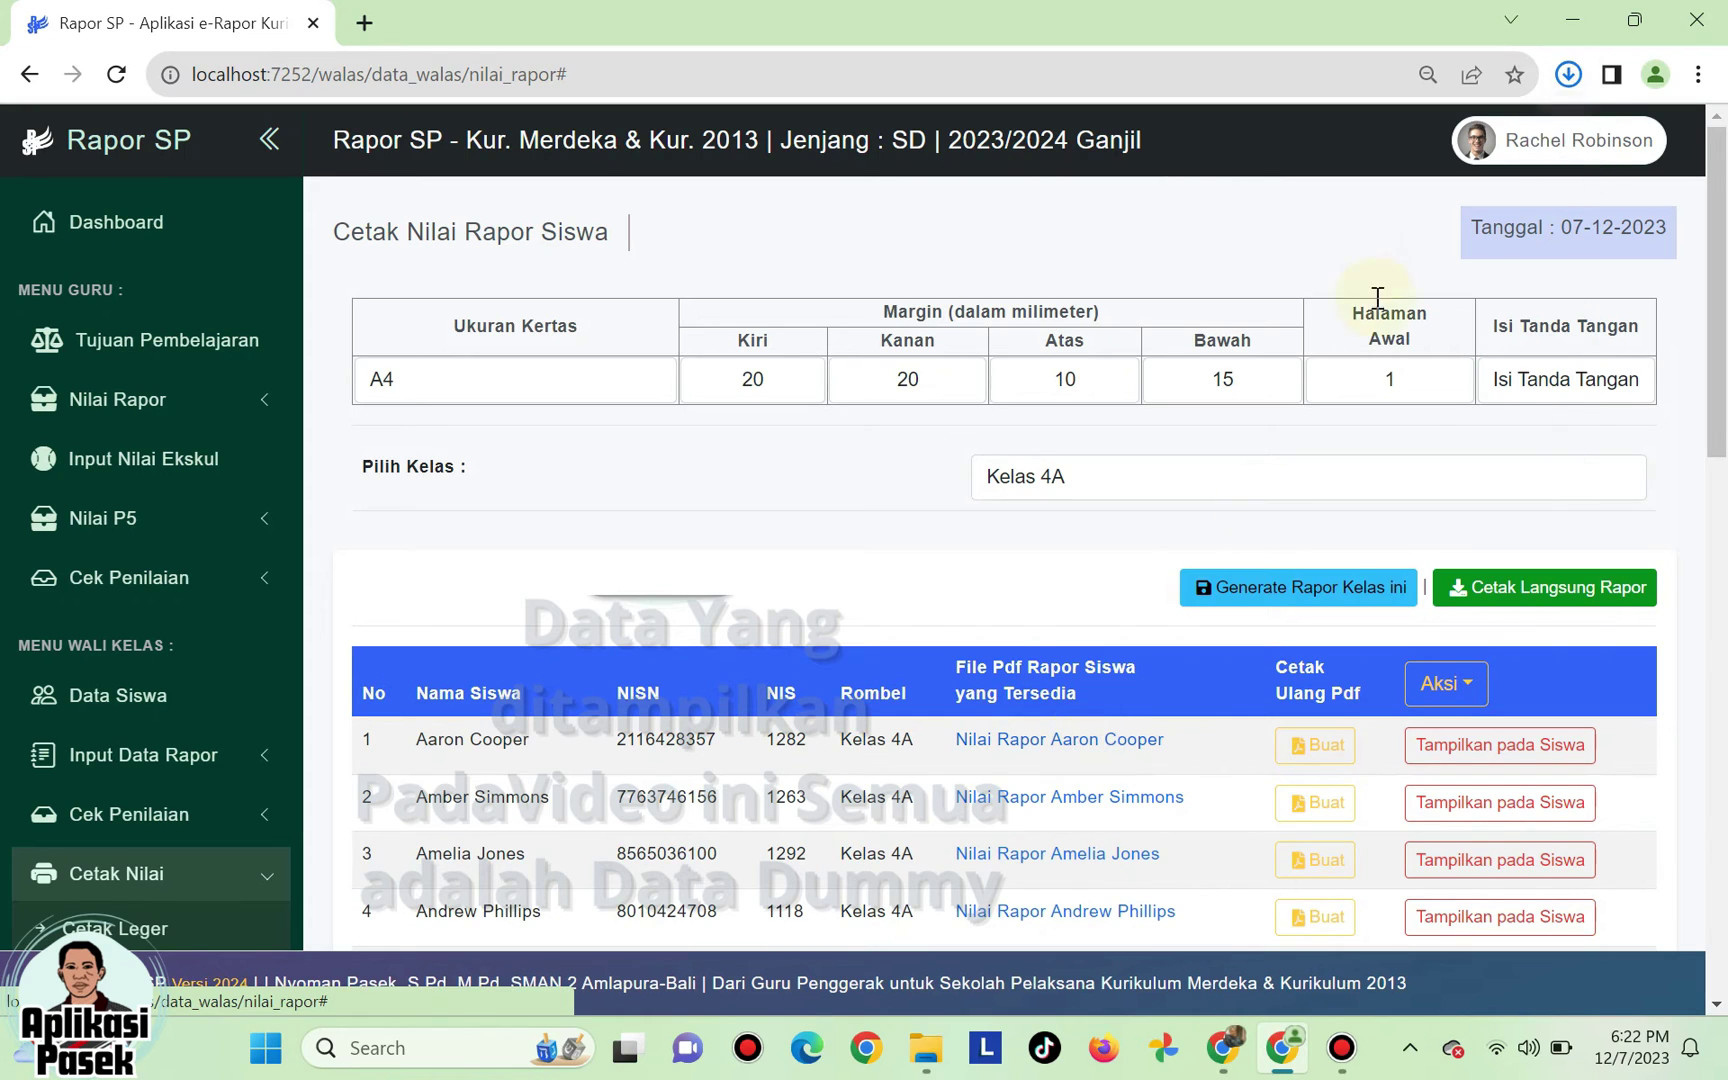
{"action": "left_click", "coordinate": [1434, 132]}
{"action": "scroll", "coordinate": [1050, 505], "scroll_direction": "down", "scroll_amount": 4}
{"action": "scroll", "coordinate": [1050, 505], "scroll_direction": "down", "scroll_amount": 15}
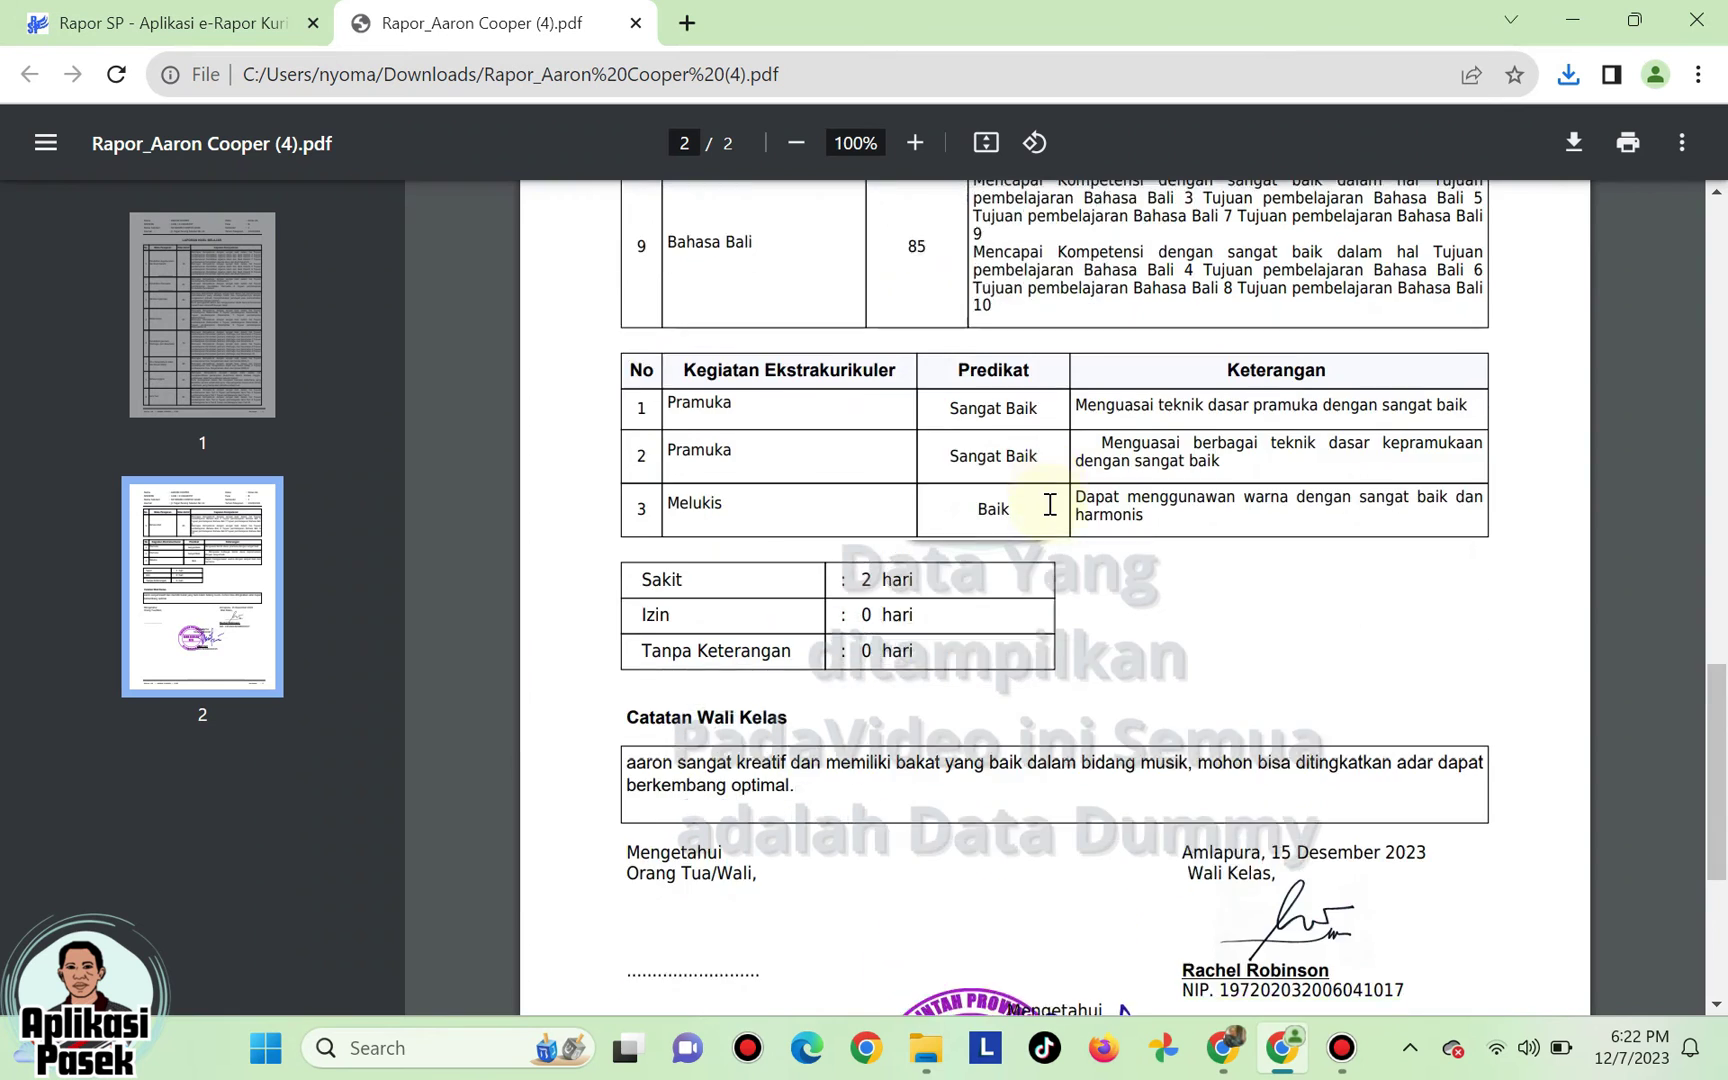
{"action": "left_click", "coordinate": [635, 23]}
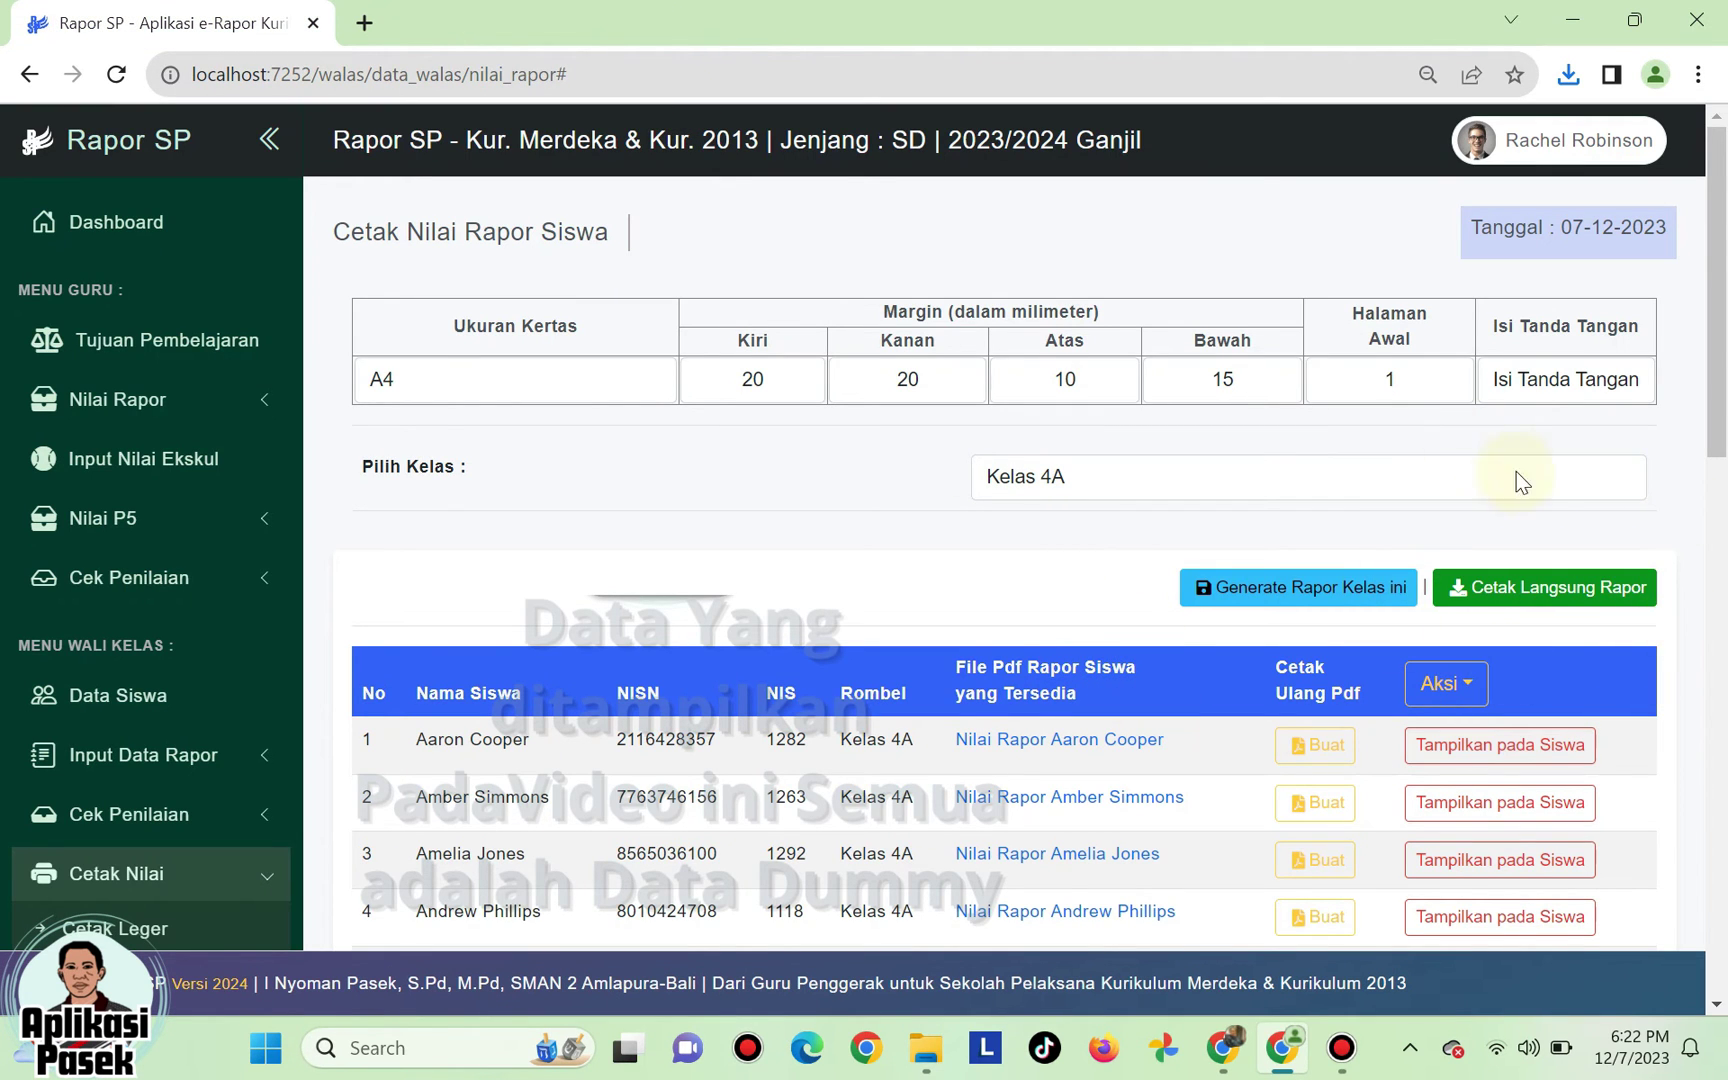
- Download the signed 56-page RAPOR KLS Kelas4A PDF and scroll through its pages
{"action": "left_click", "coordinate": [1551, 596]}
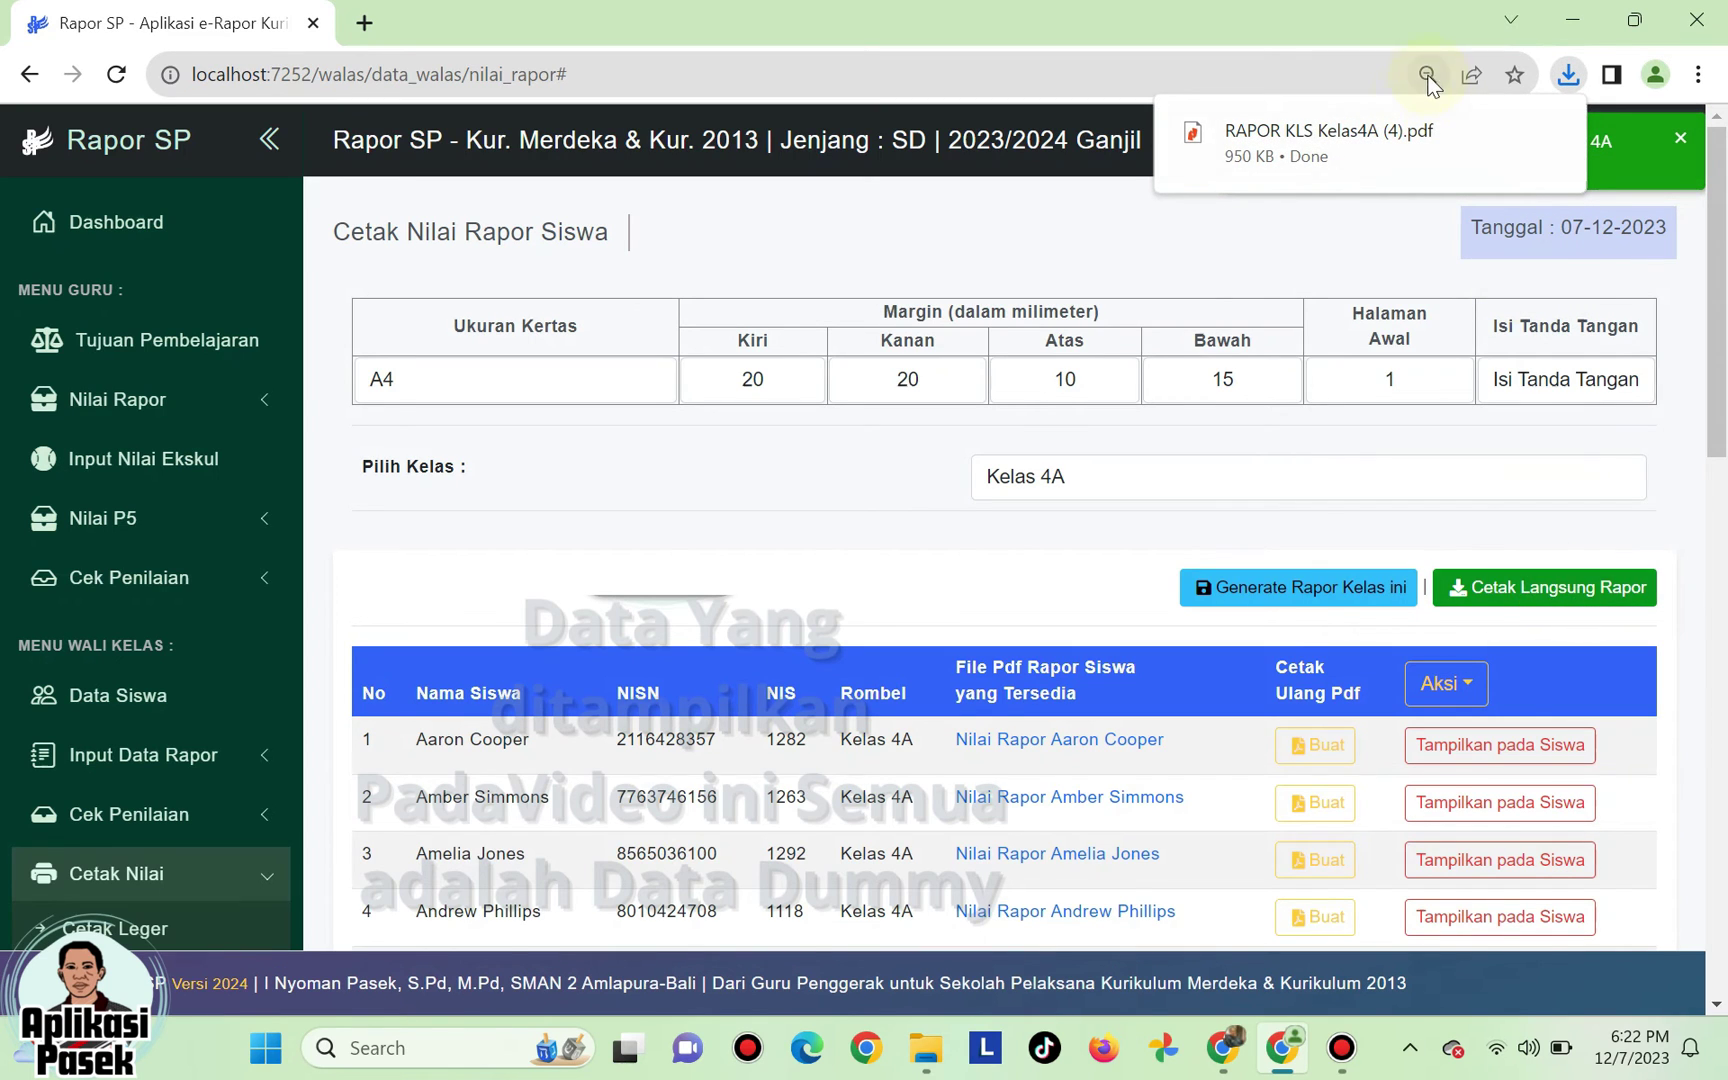
{"action": "left_click", "coordinate": [1404, 143]}
{"action": "scroll", "coordinate": [1177, 342], "scroll_direction": "down", "scroll_amount": 20}
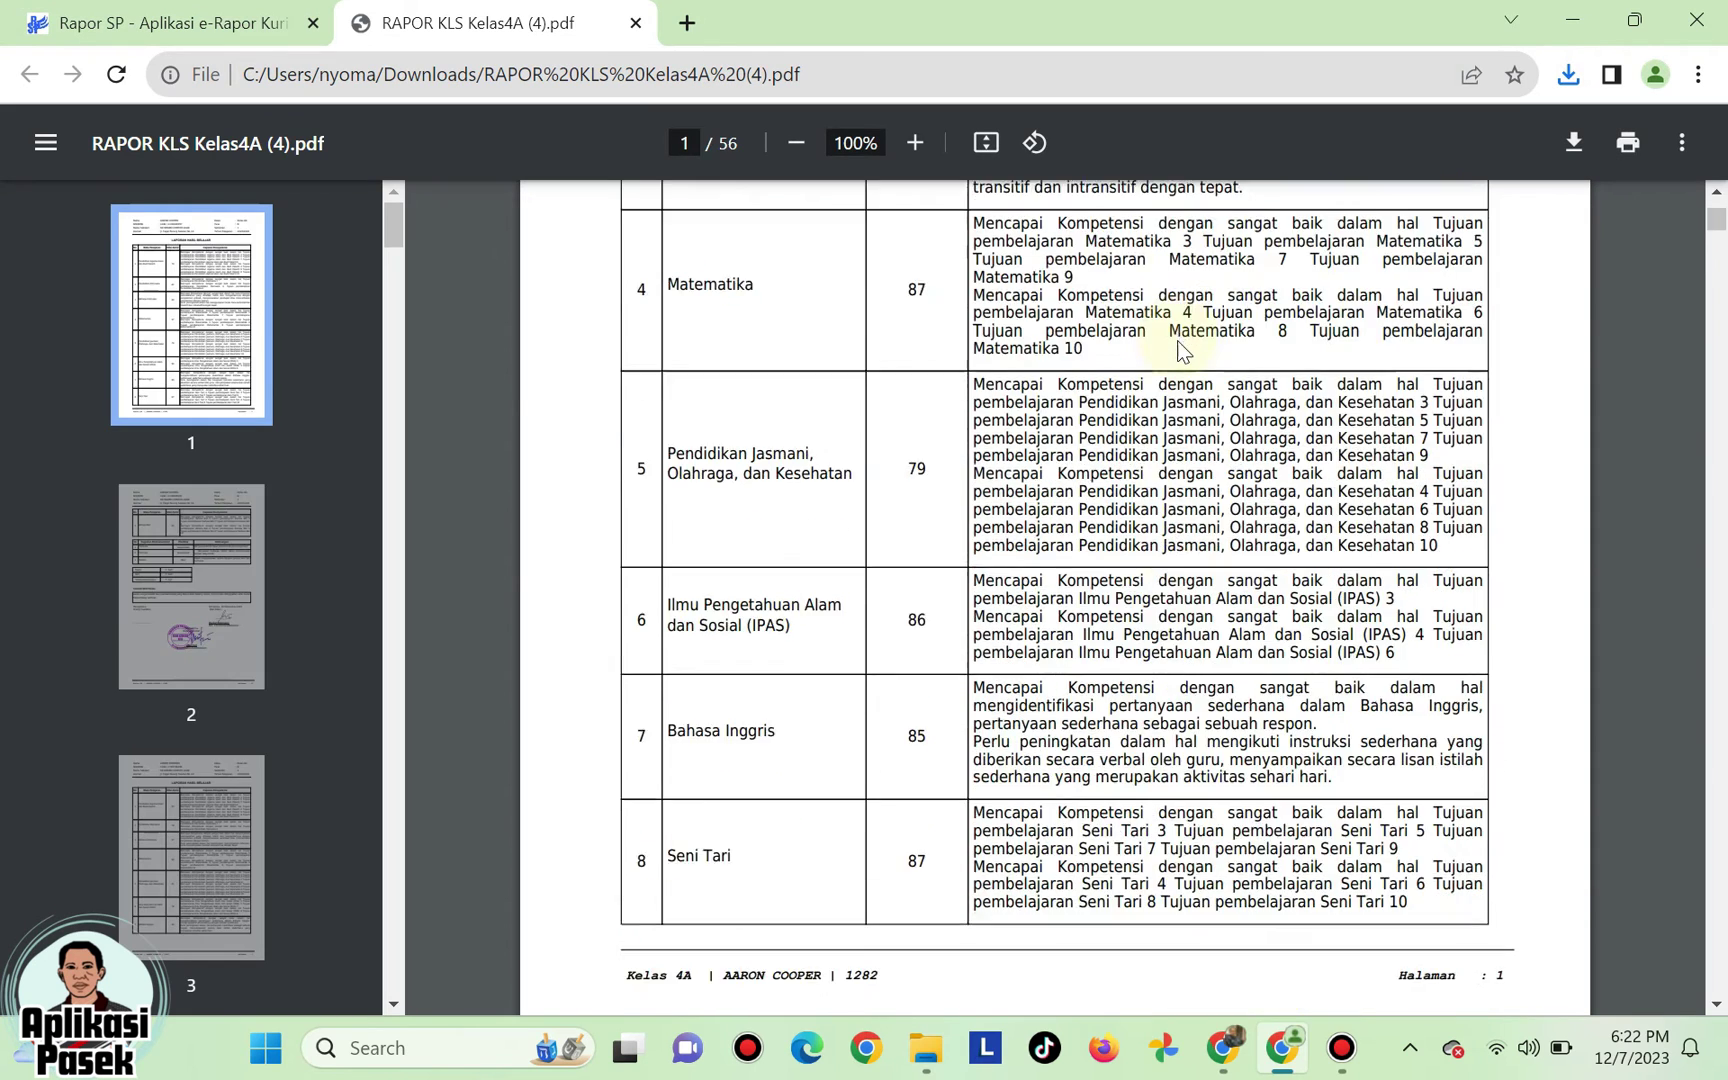
{"action": "scroll", "coordinate": [1181, 345], "scroll_direction": "down", "scroll_amount": 20}
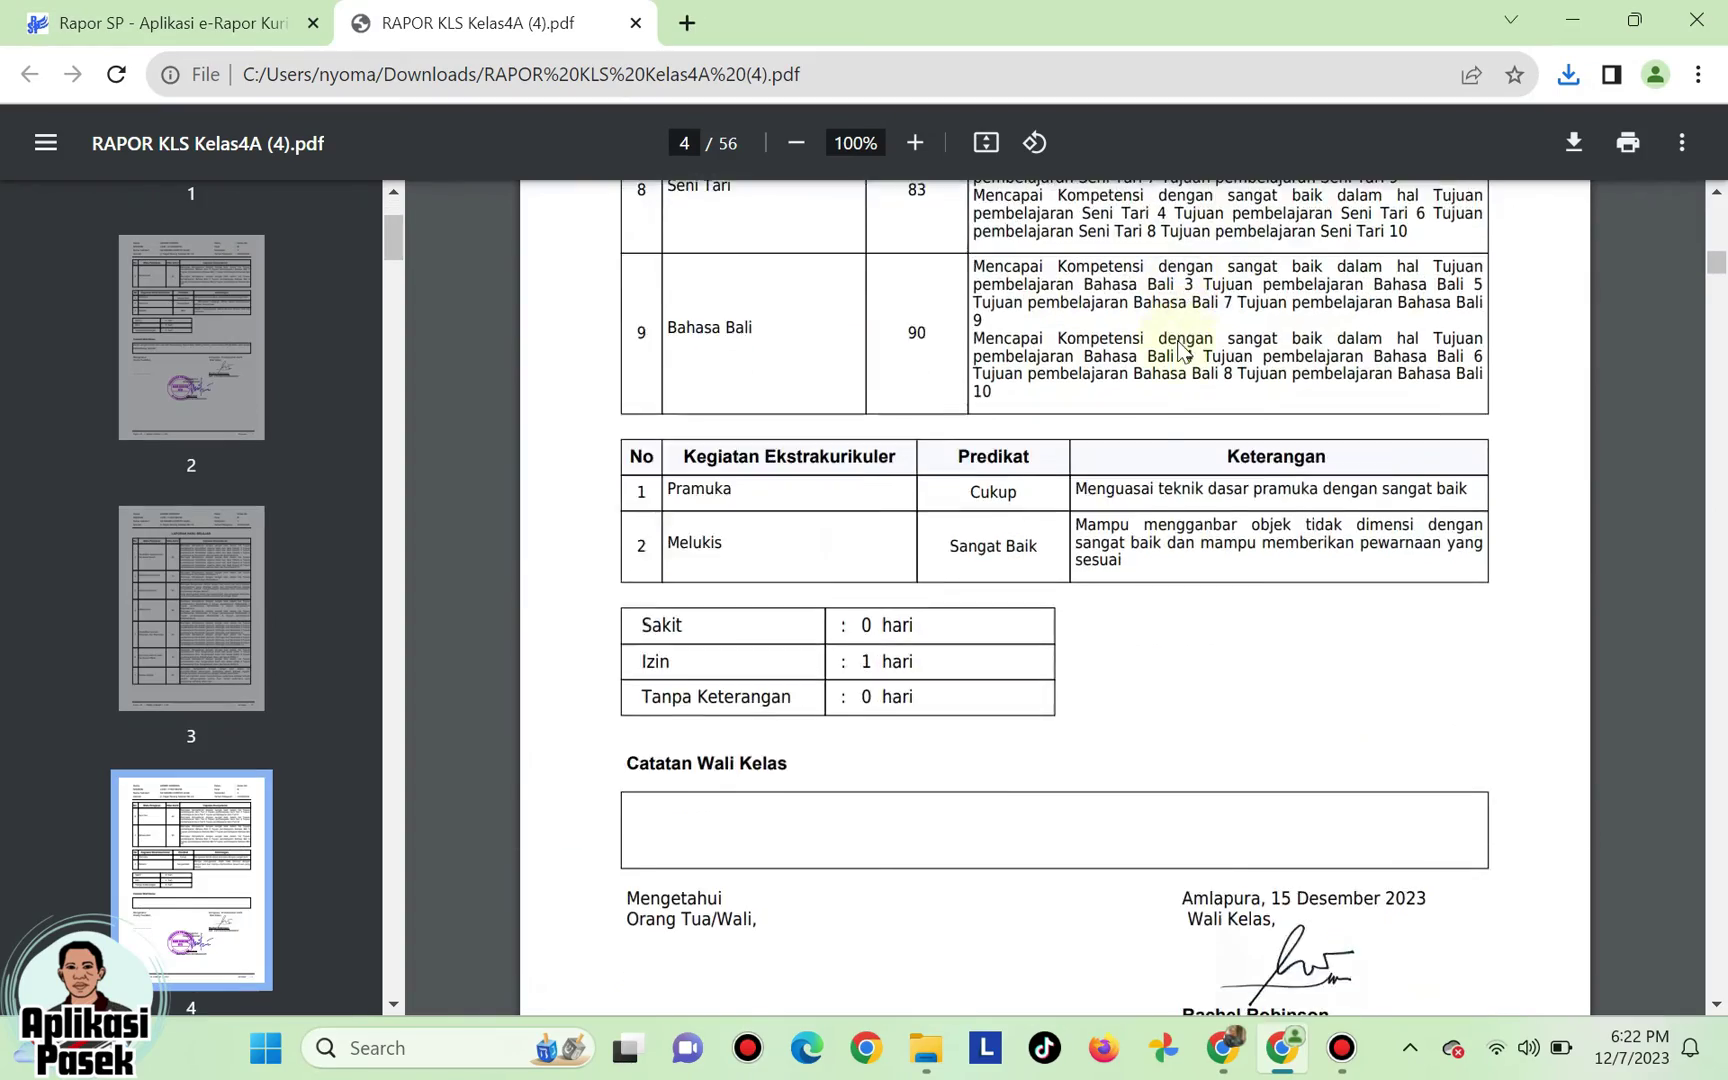
{"action": "scroll", "coordinate": [1181, 345], "scroll_direction": "down", "scroll_amount": 12}
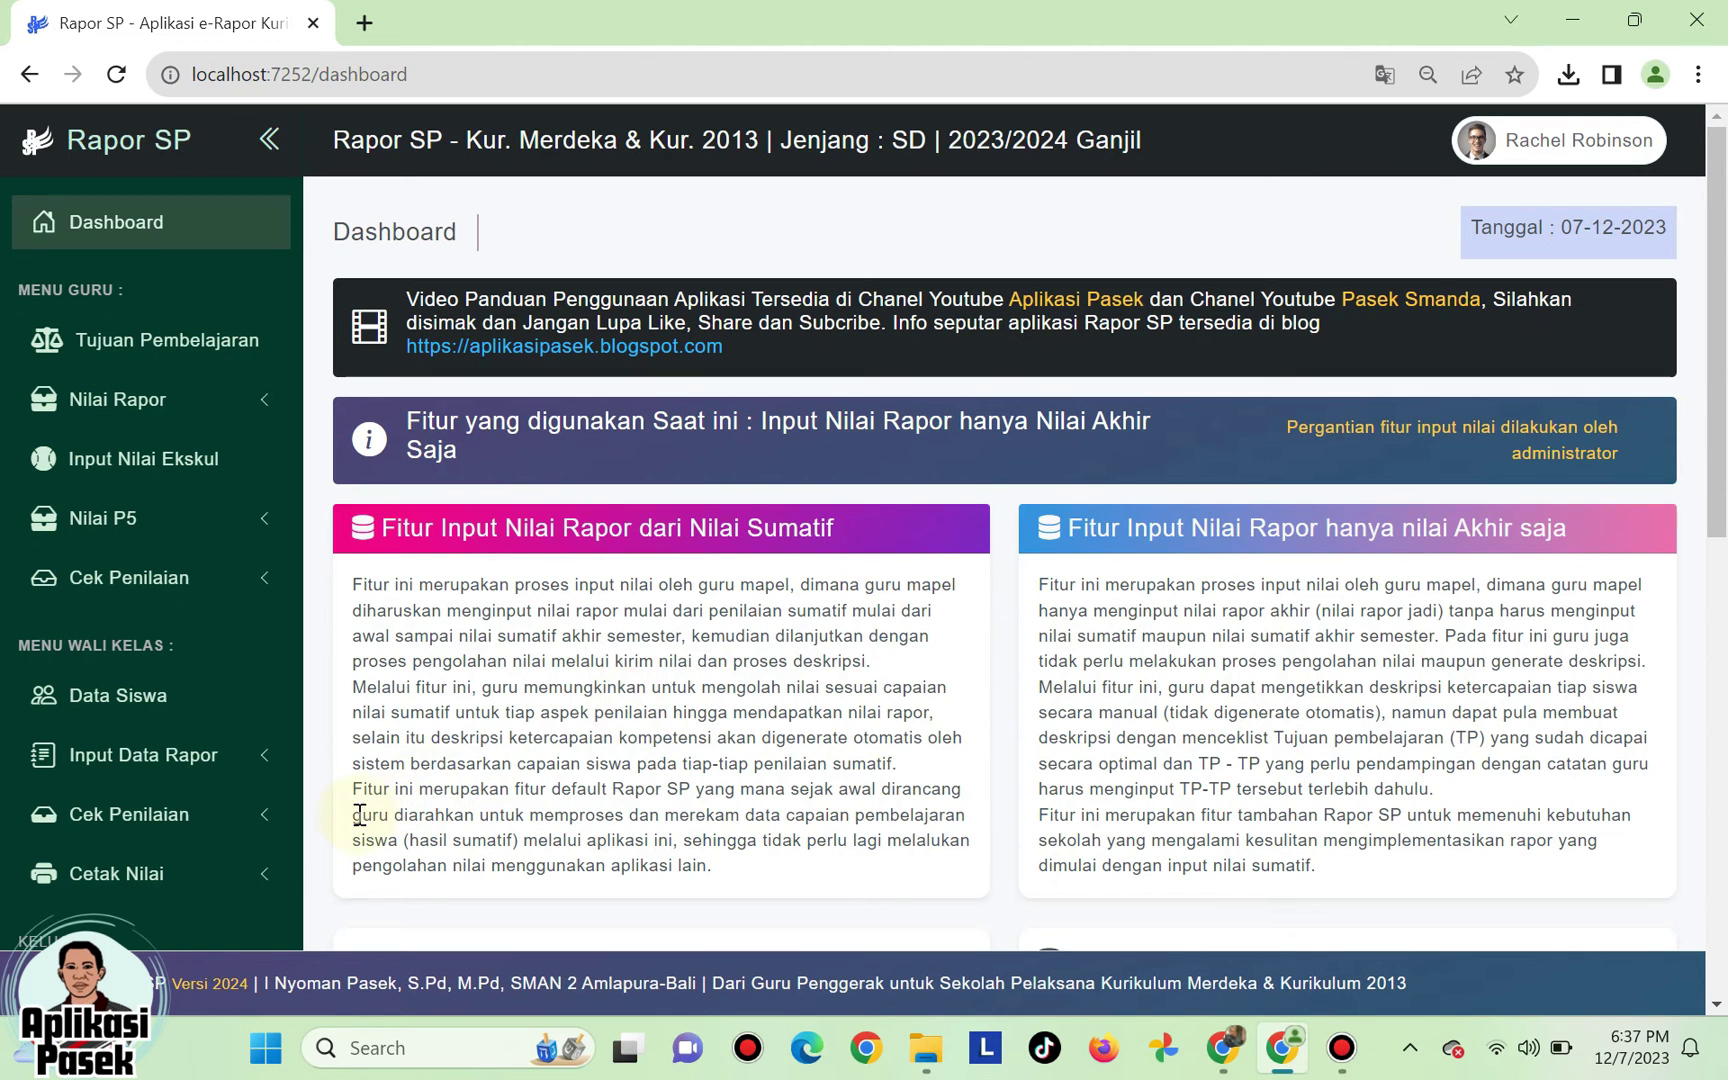
- Go to the Cetak Rapor Projek page under Cetak Nilai in the sidebar
{"action": "scroll", "coordinate": [297, 829], "scroll_direction": "down", "scroll_amount": 3}
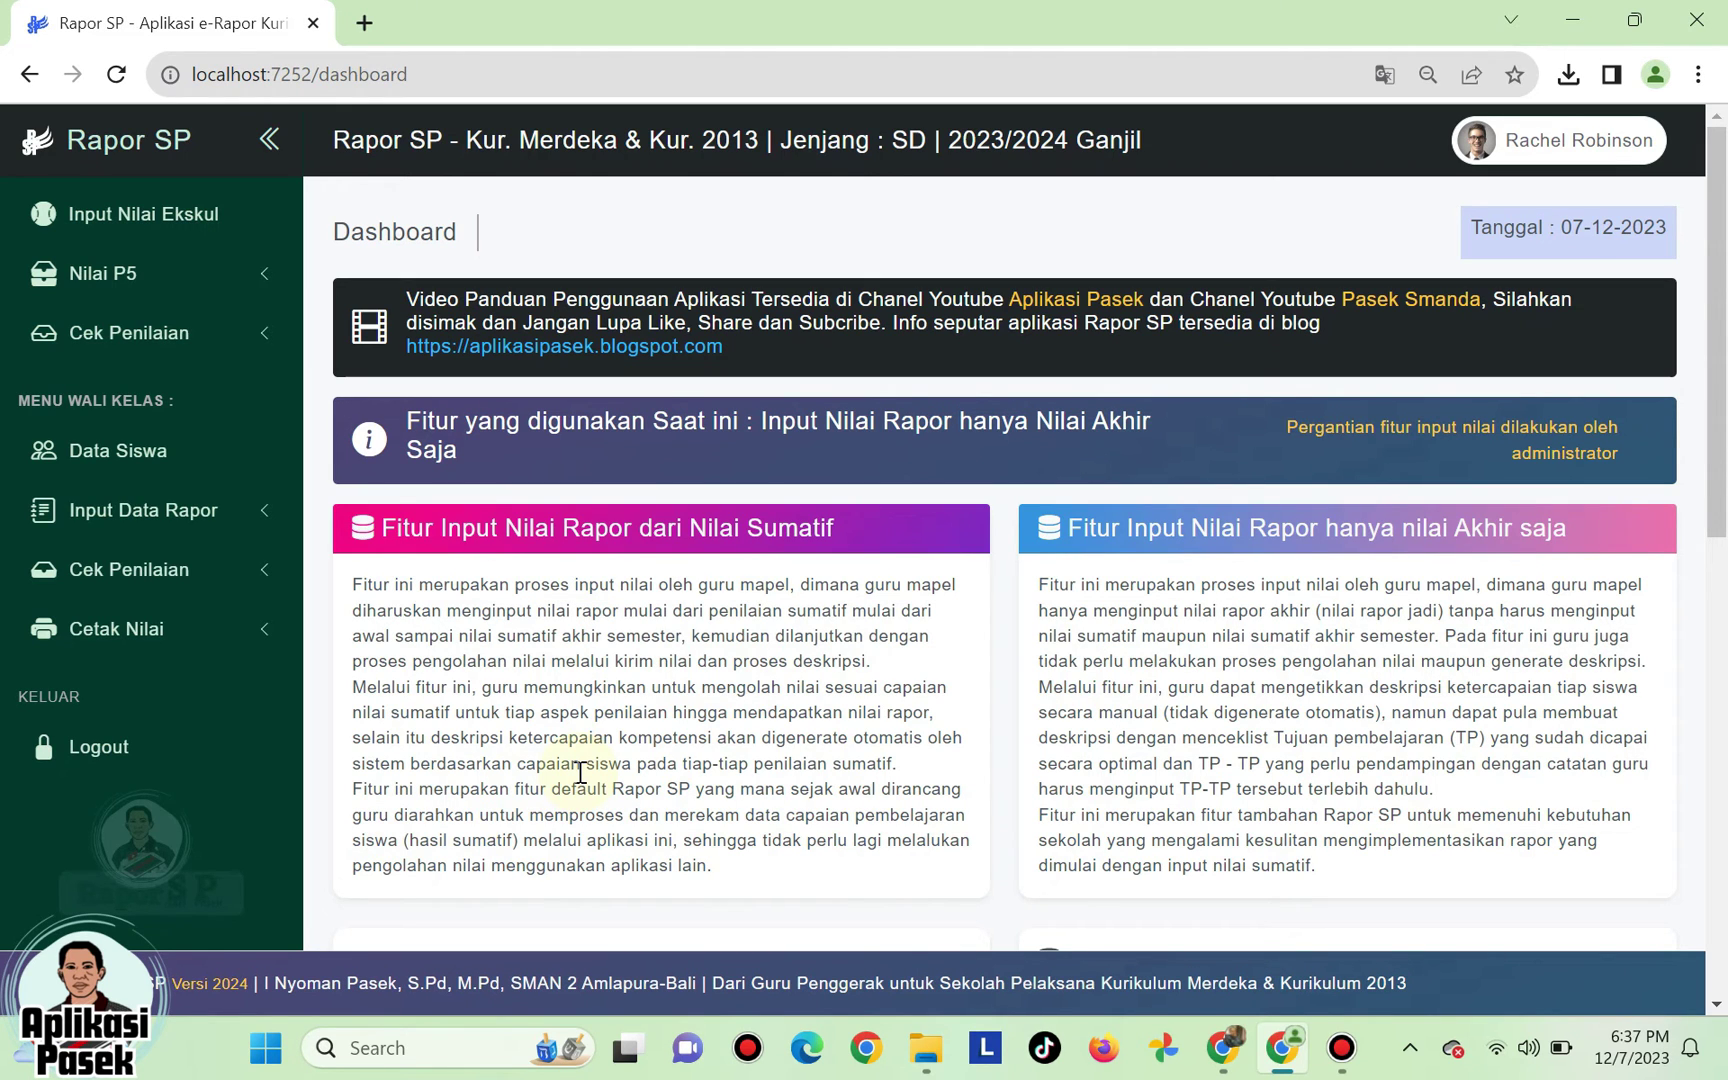
{"action": "left_click", "coordinate": [160, 638]}
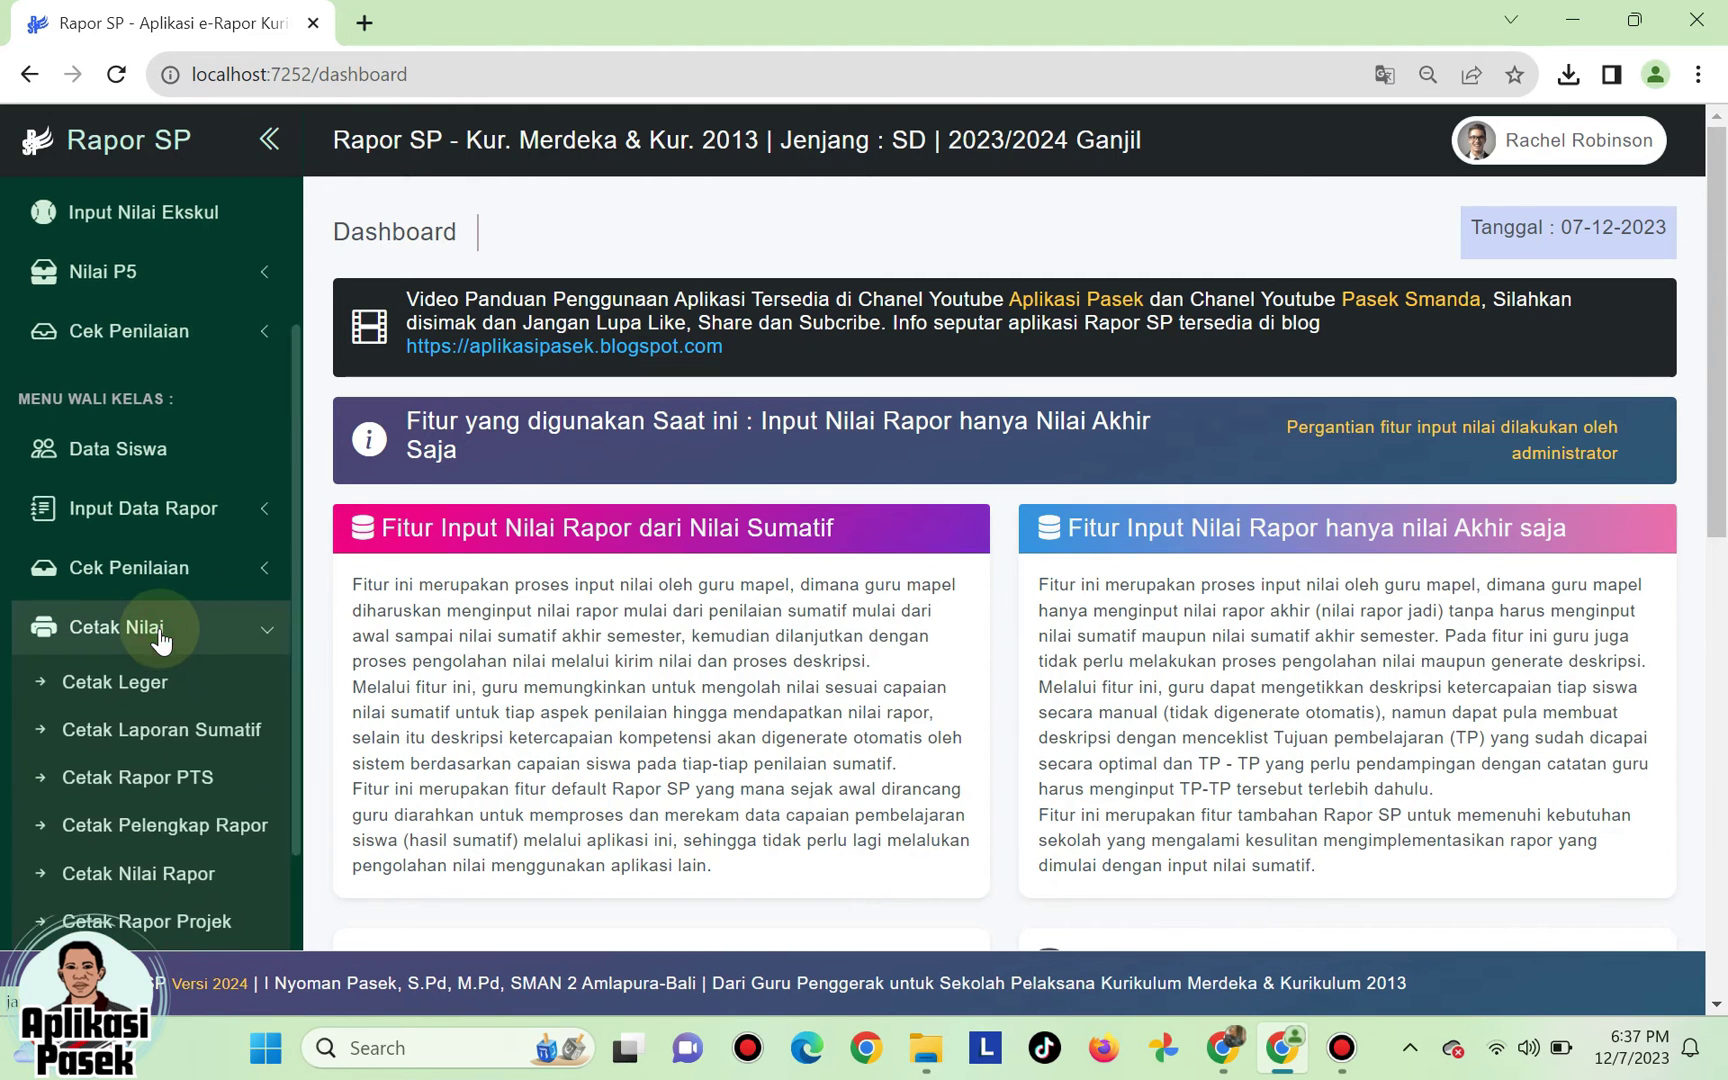
{"action": "scroll", "coordinate": [155, 642], "scroll_direction": "down", "scroll_amount": 3}
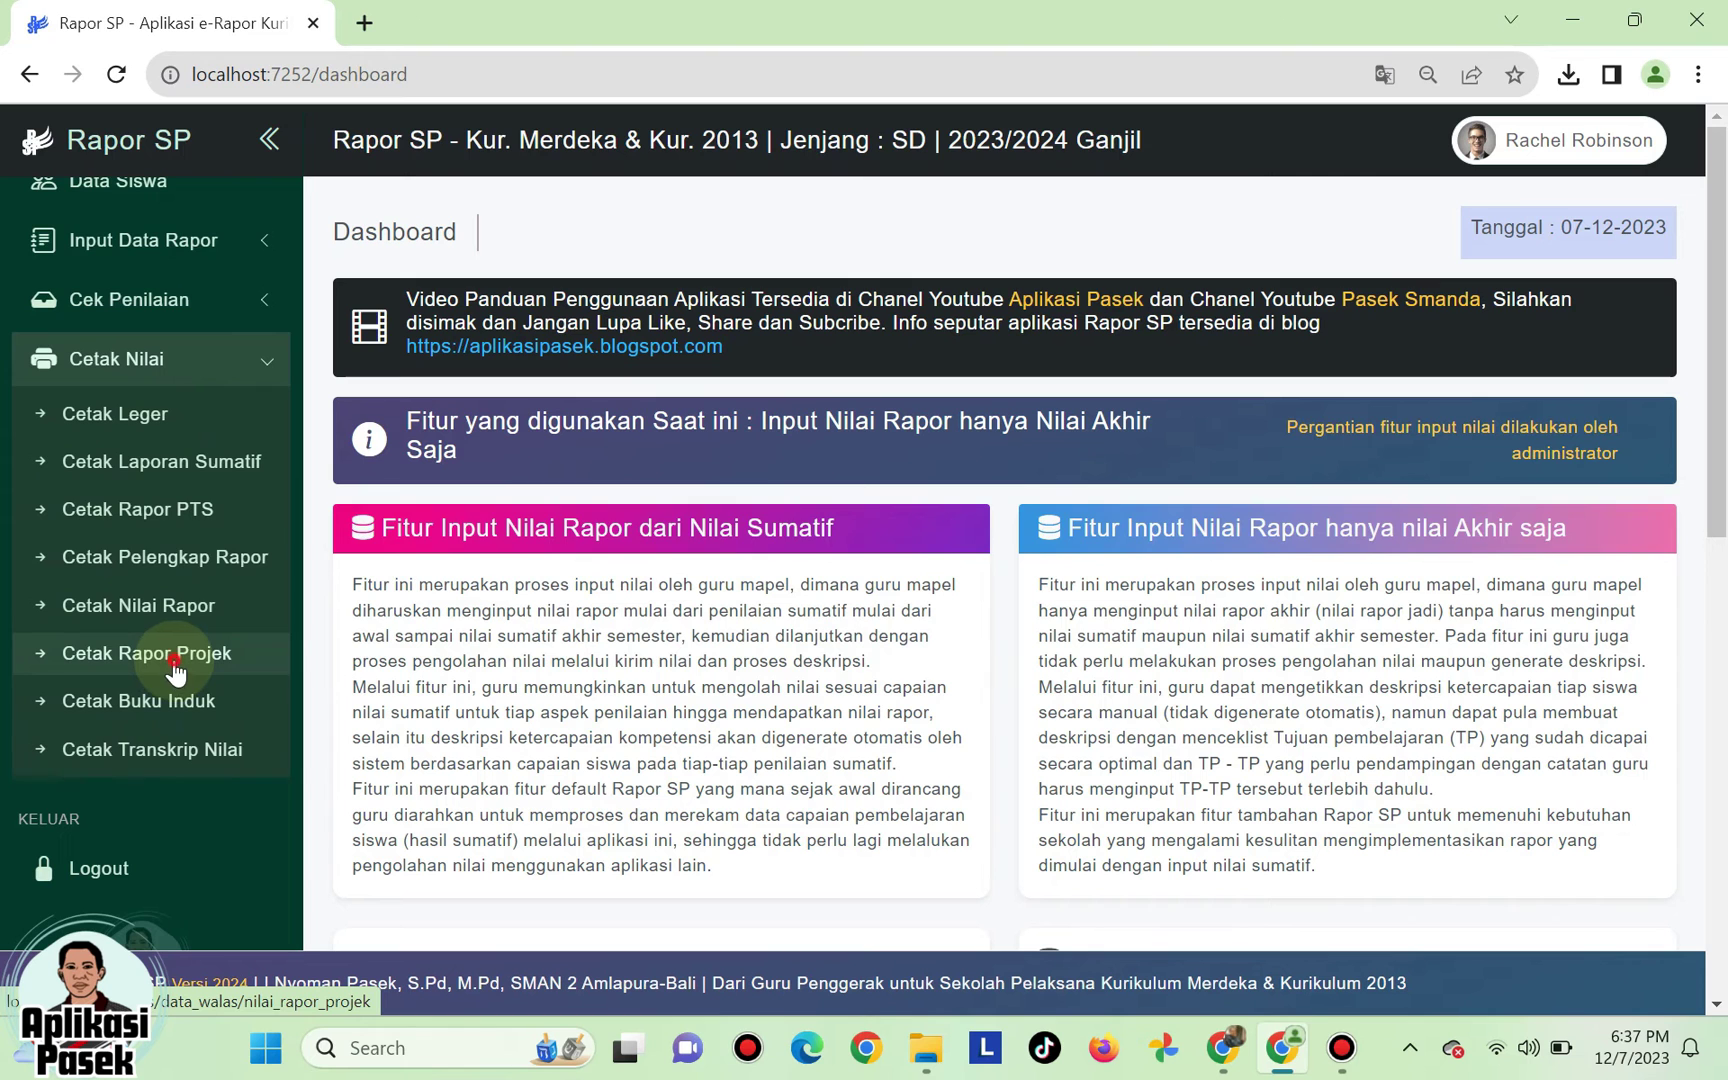
{"action": "left_click", "coordinate": [174, 662]}
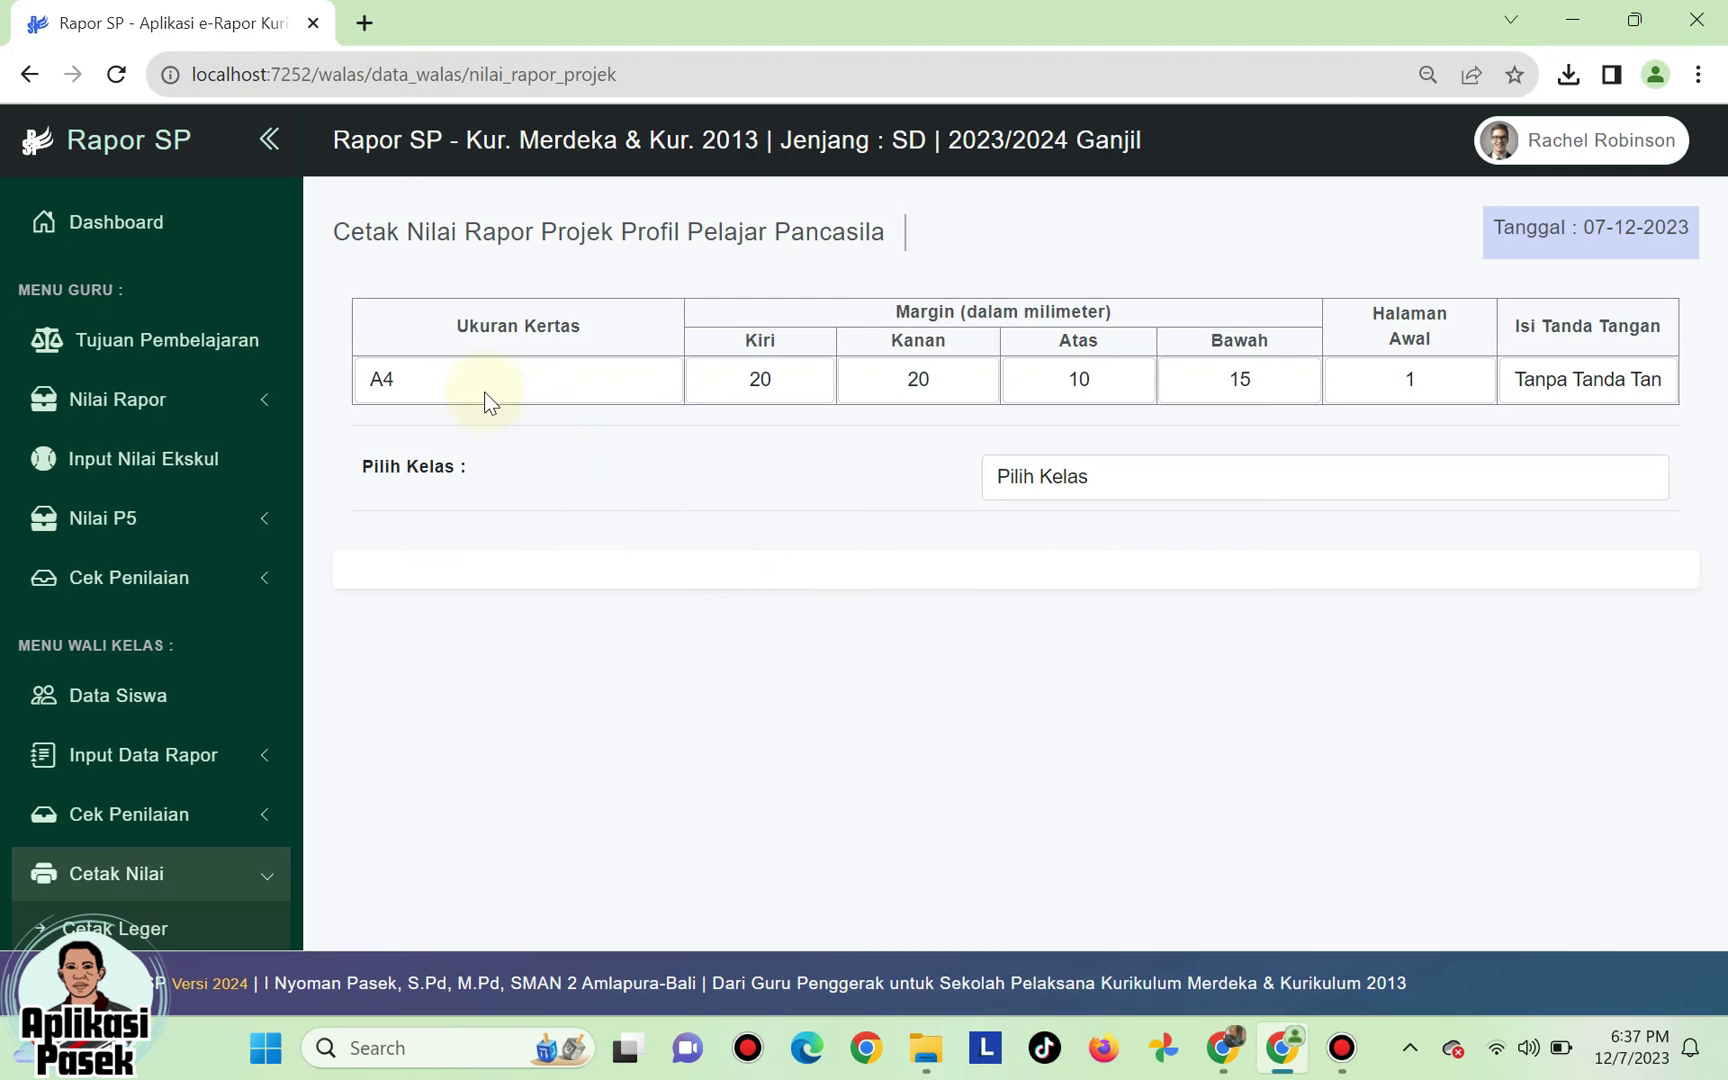
- Keep A4 paper, margins 20/20/10/15 and starting page 1 for the project report cards
{"action": "left_click", "coordinate": [484, 382]}
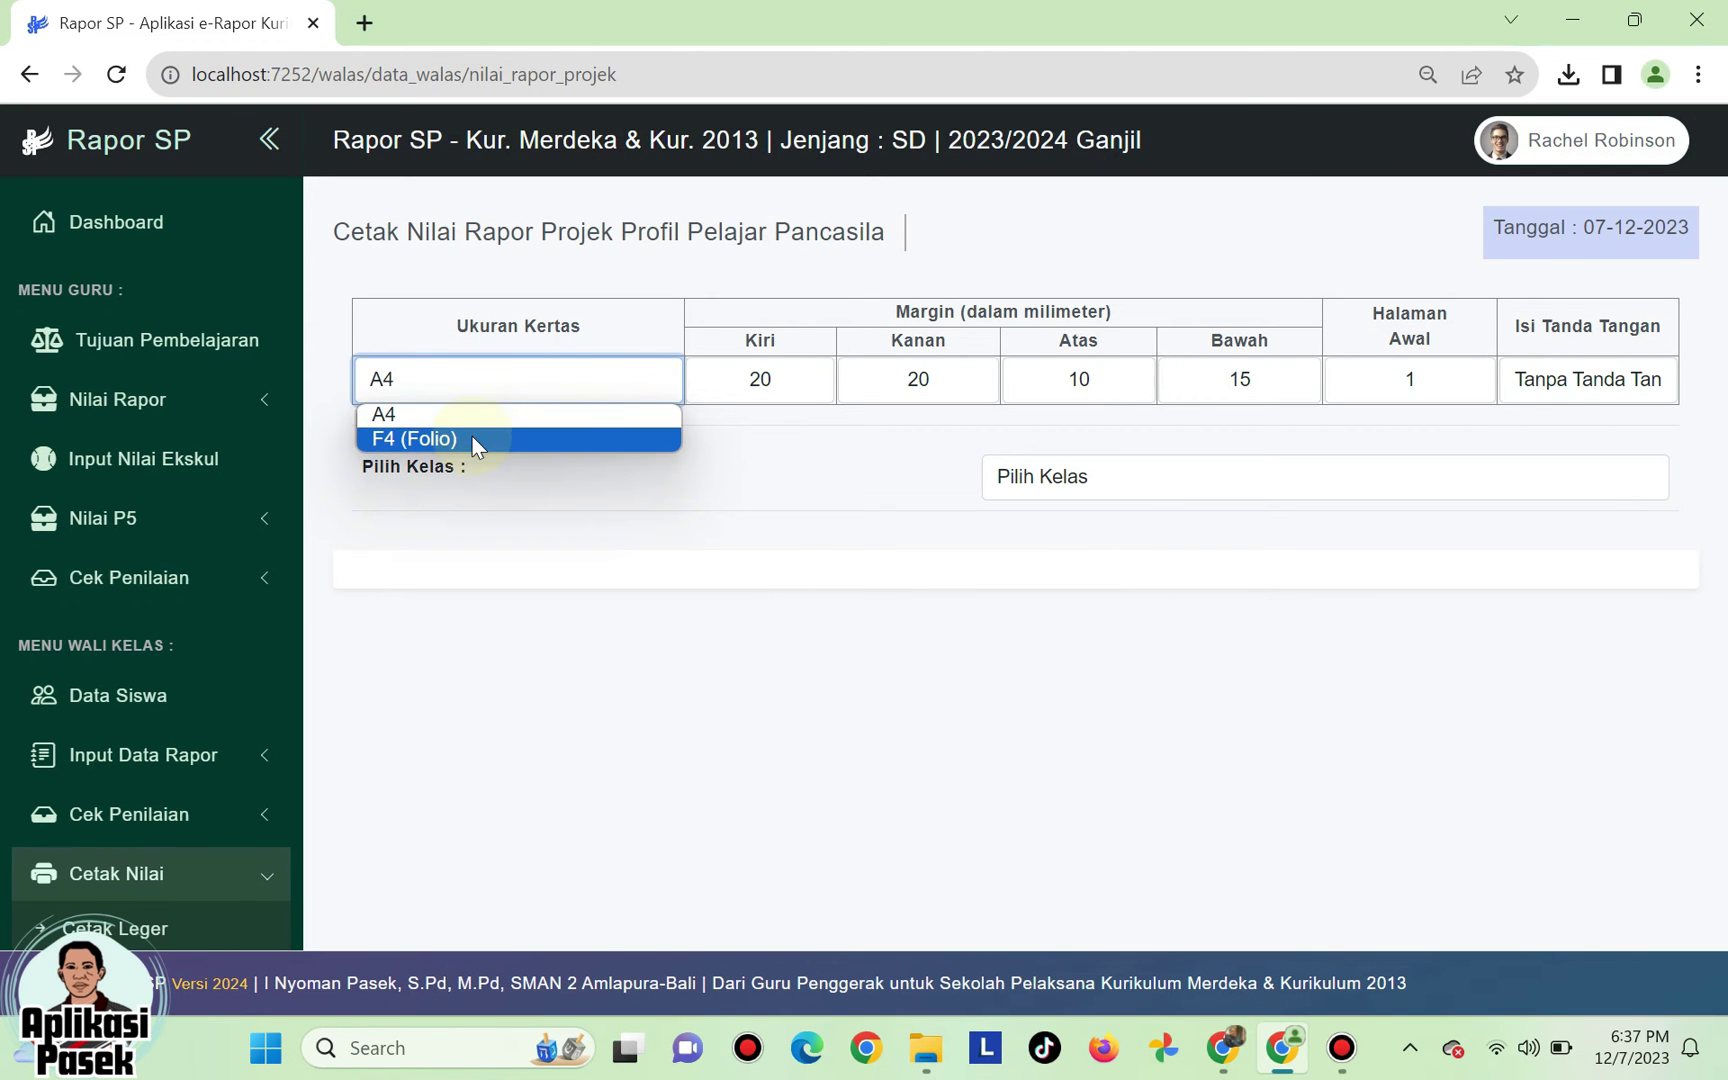
{"action": "left_click", "coordinate": [761, 380]}
{"action": "left_click", "coordinate": [925, 377]}
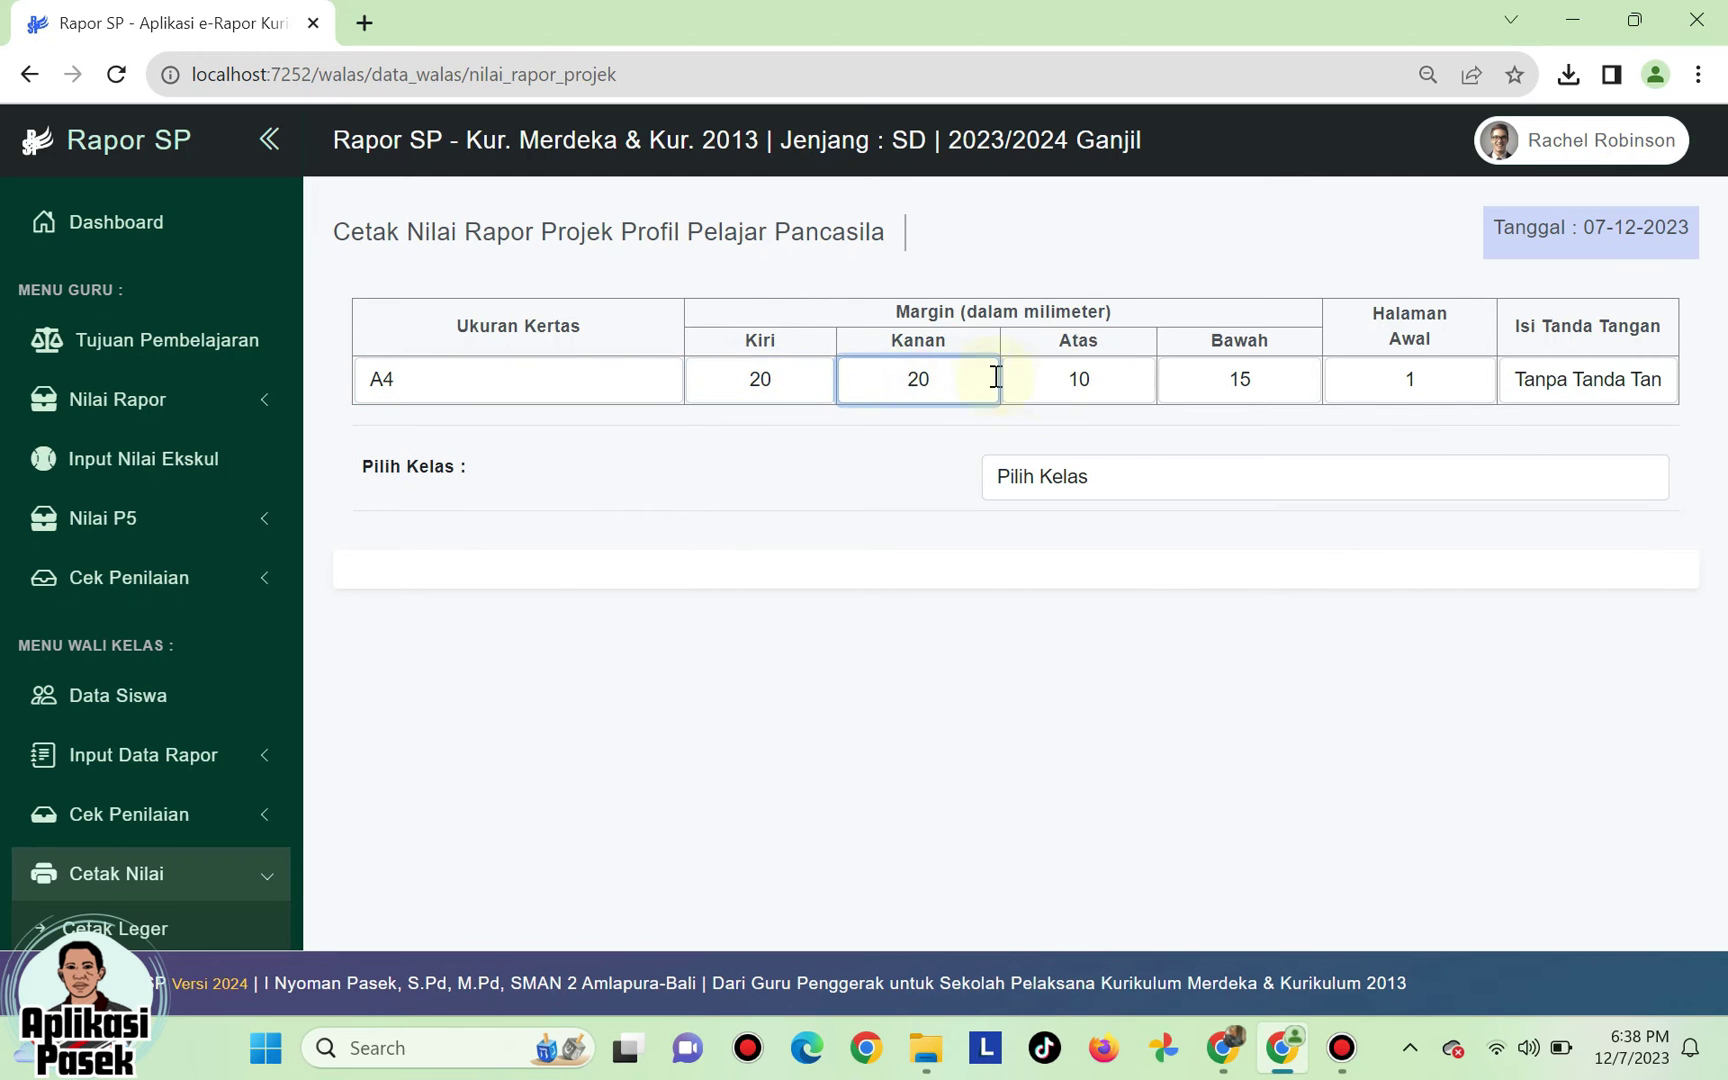
{"action": "left_click", "coordinate": [772, 380]}
{"action": "left_click", "coordinate": [918, 378]}
{"action": "left_click", "coordinate": [1075, 383]}
{"action": "left_click", "coordinate": [1238, 376]}
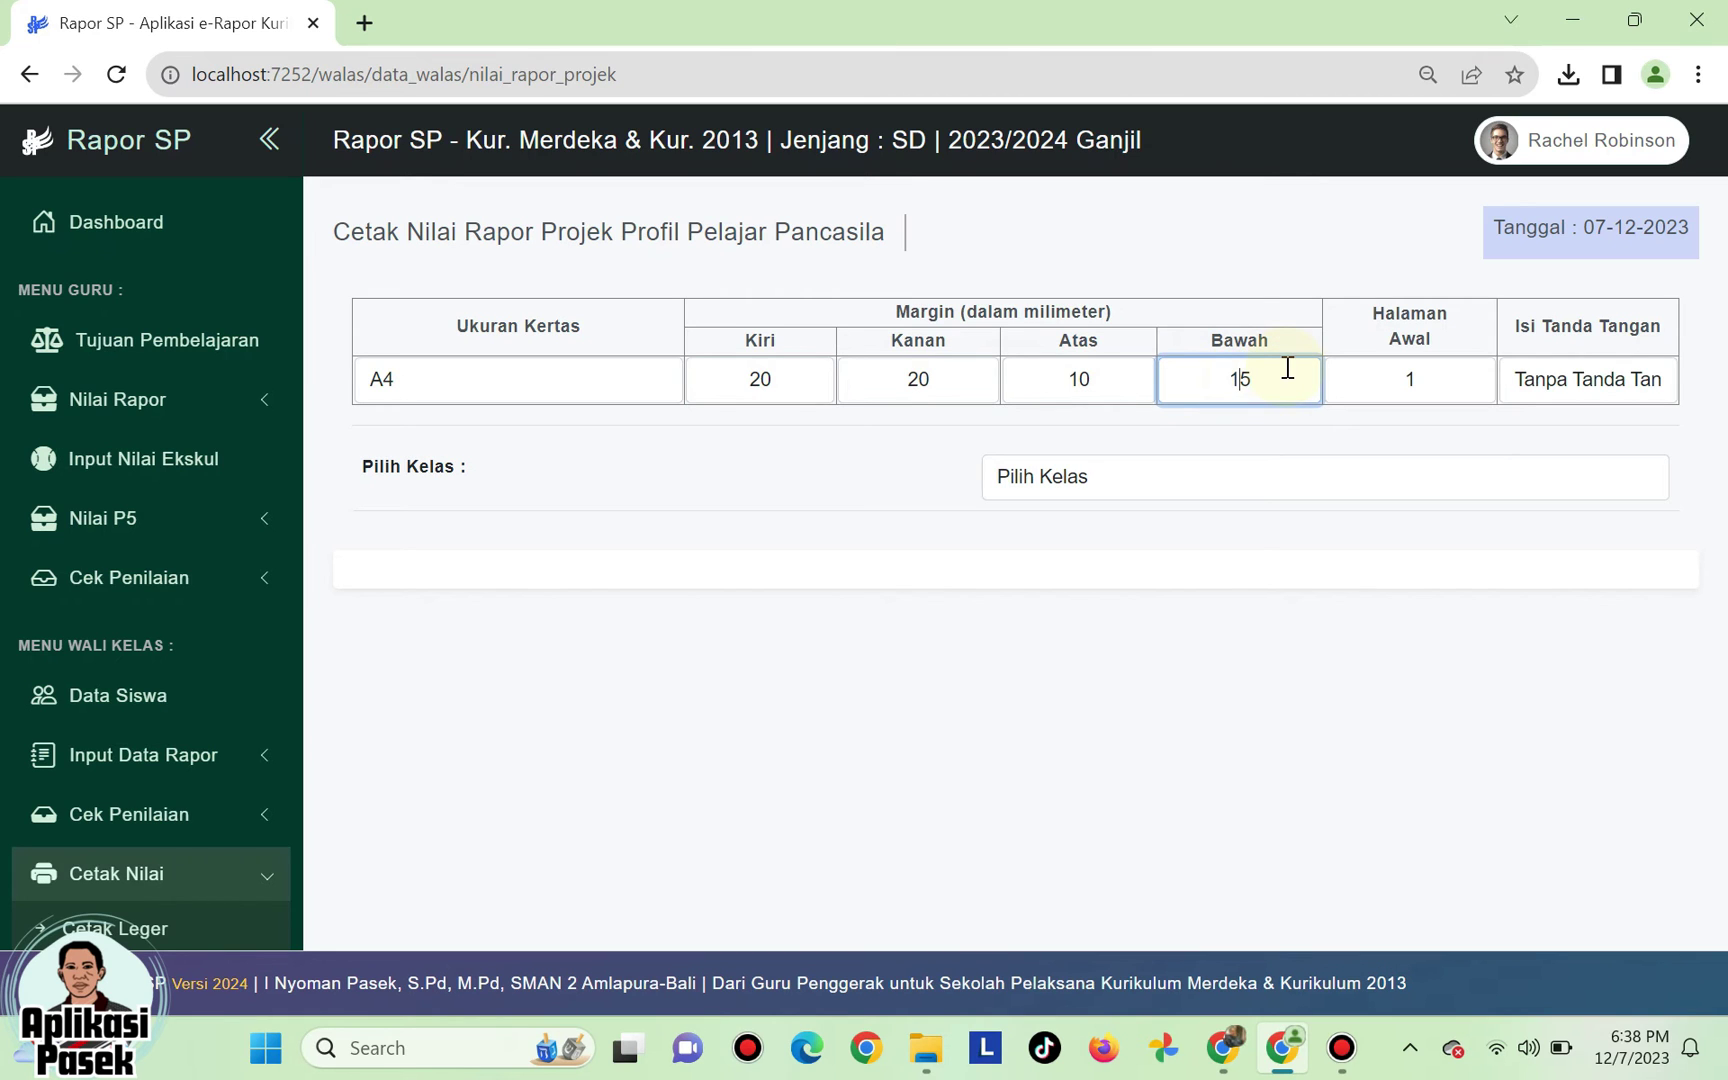
{"action": "left_click", "coordinate": [1436, 375]}
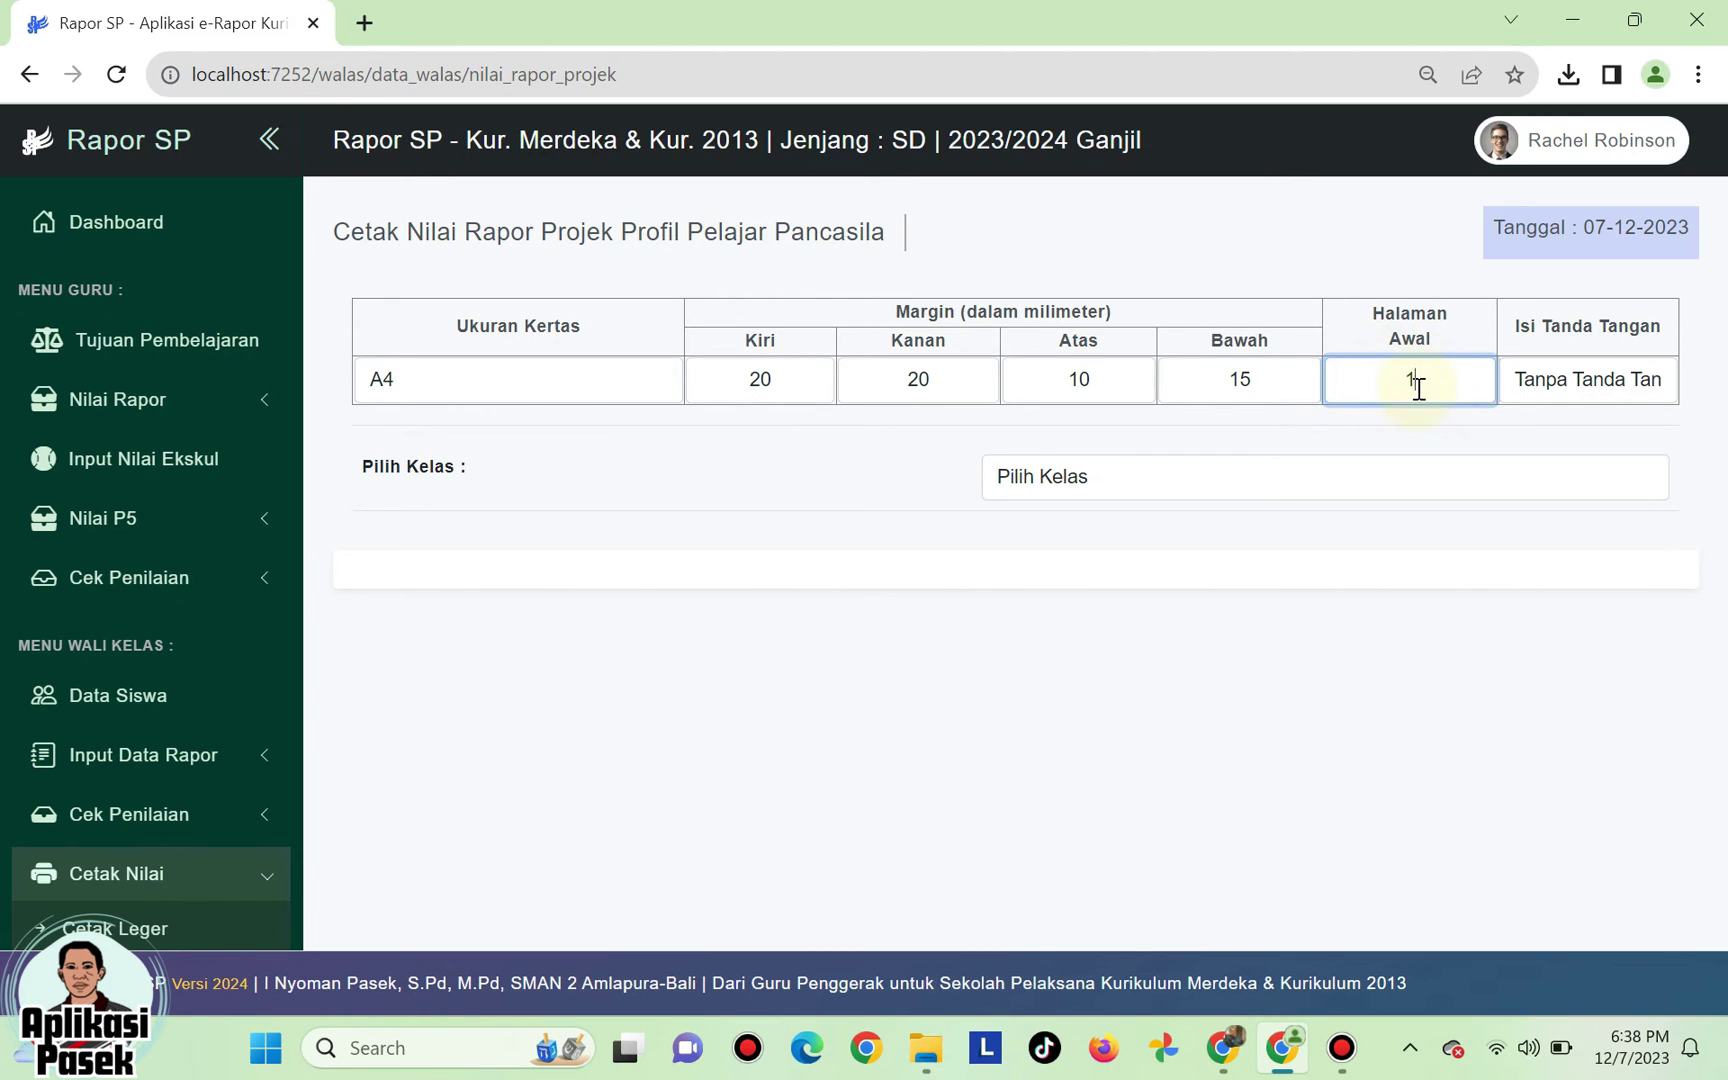
- Set Isi Tanda Tangan to Tanpa Tanda Tangan and load Kelas 4A's students
{"action": "left_click", "coordinate": [1597, 382]}
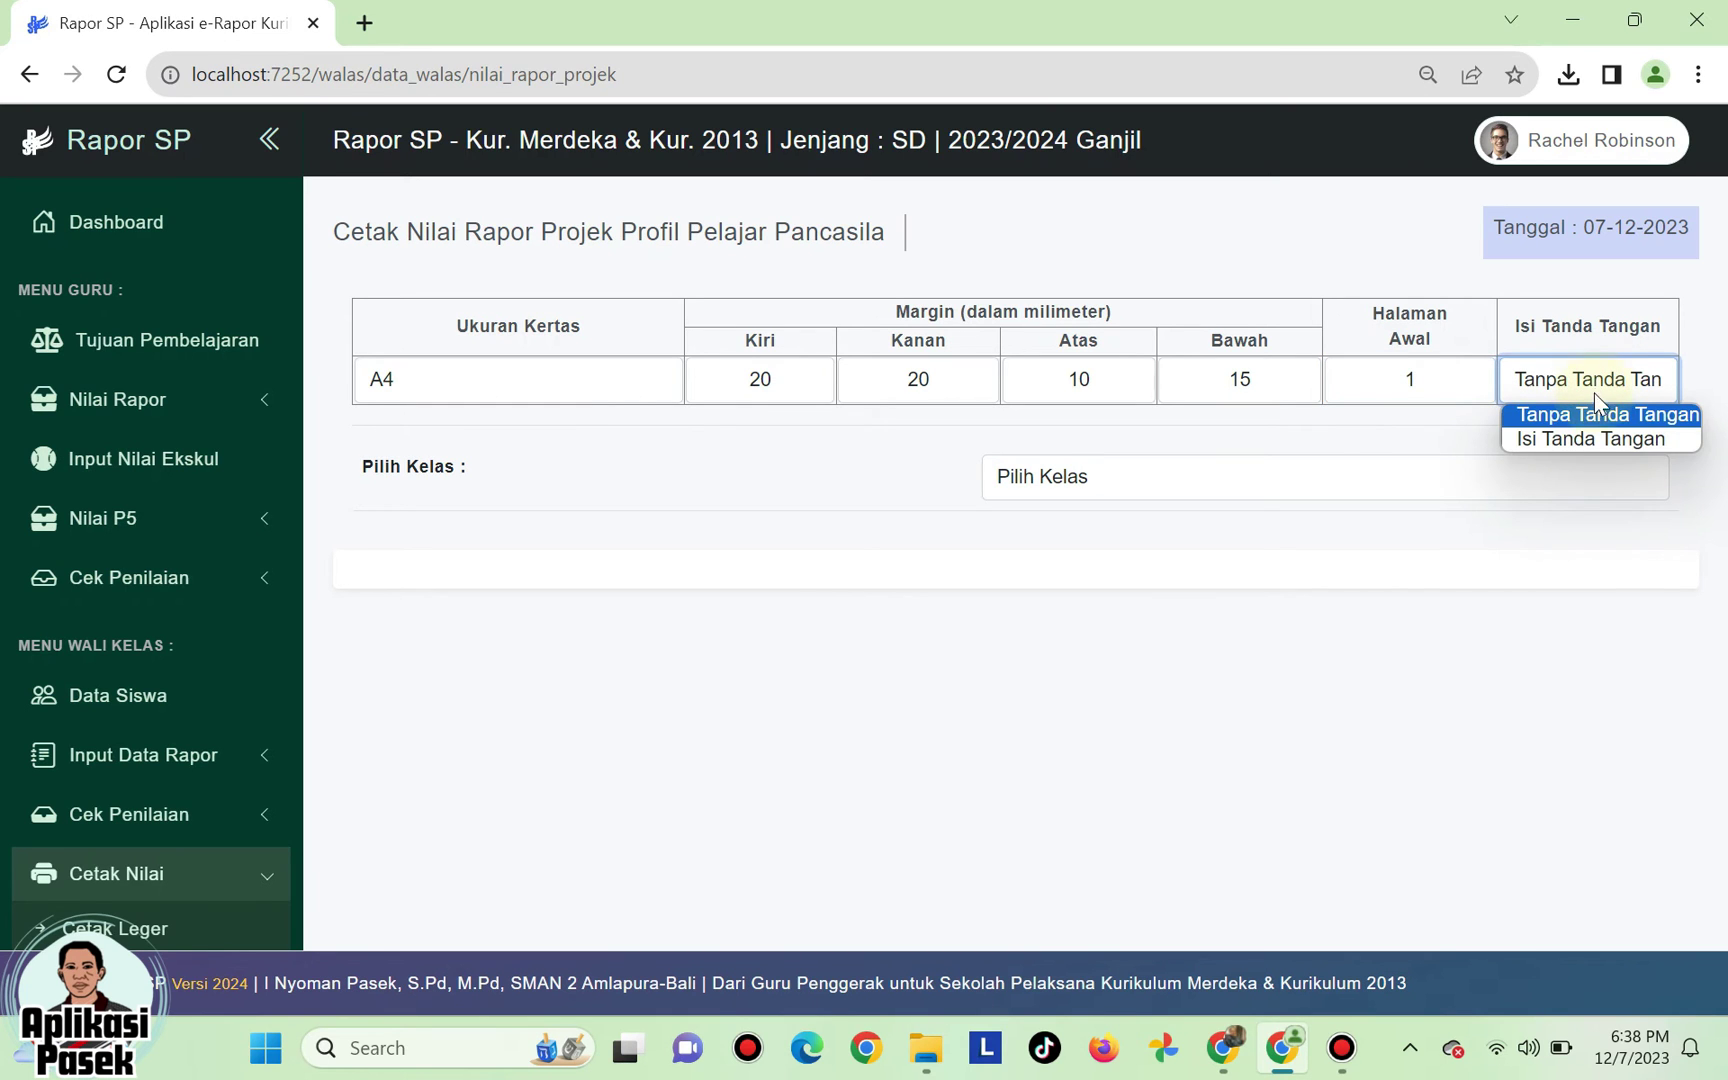
{"action": "left_click", "coordinate": [1593, 440]}
{"action": "left_click", "coordinate": [1600, 380]}
{"action": "left_click", "coordinate": [1590, 418]}
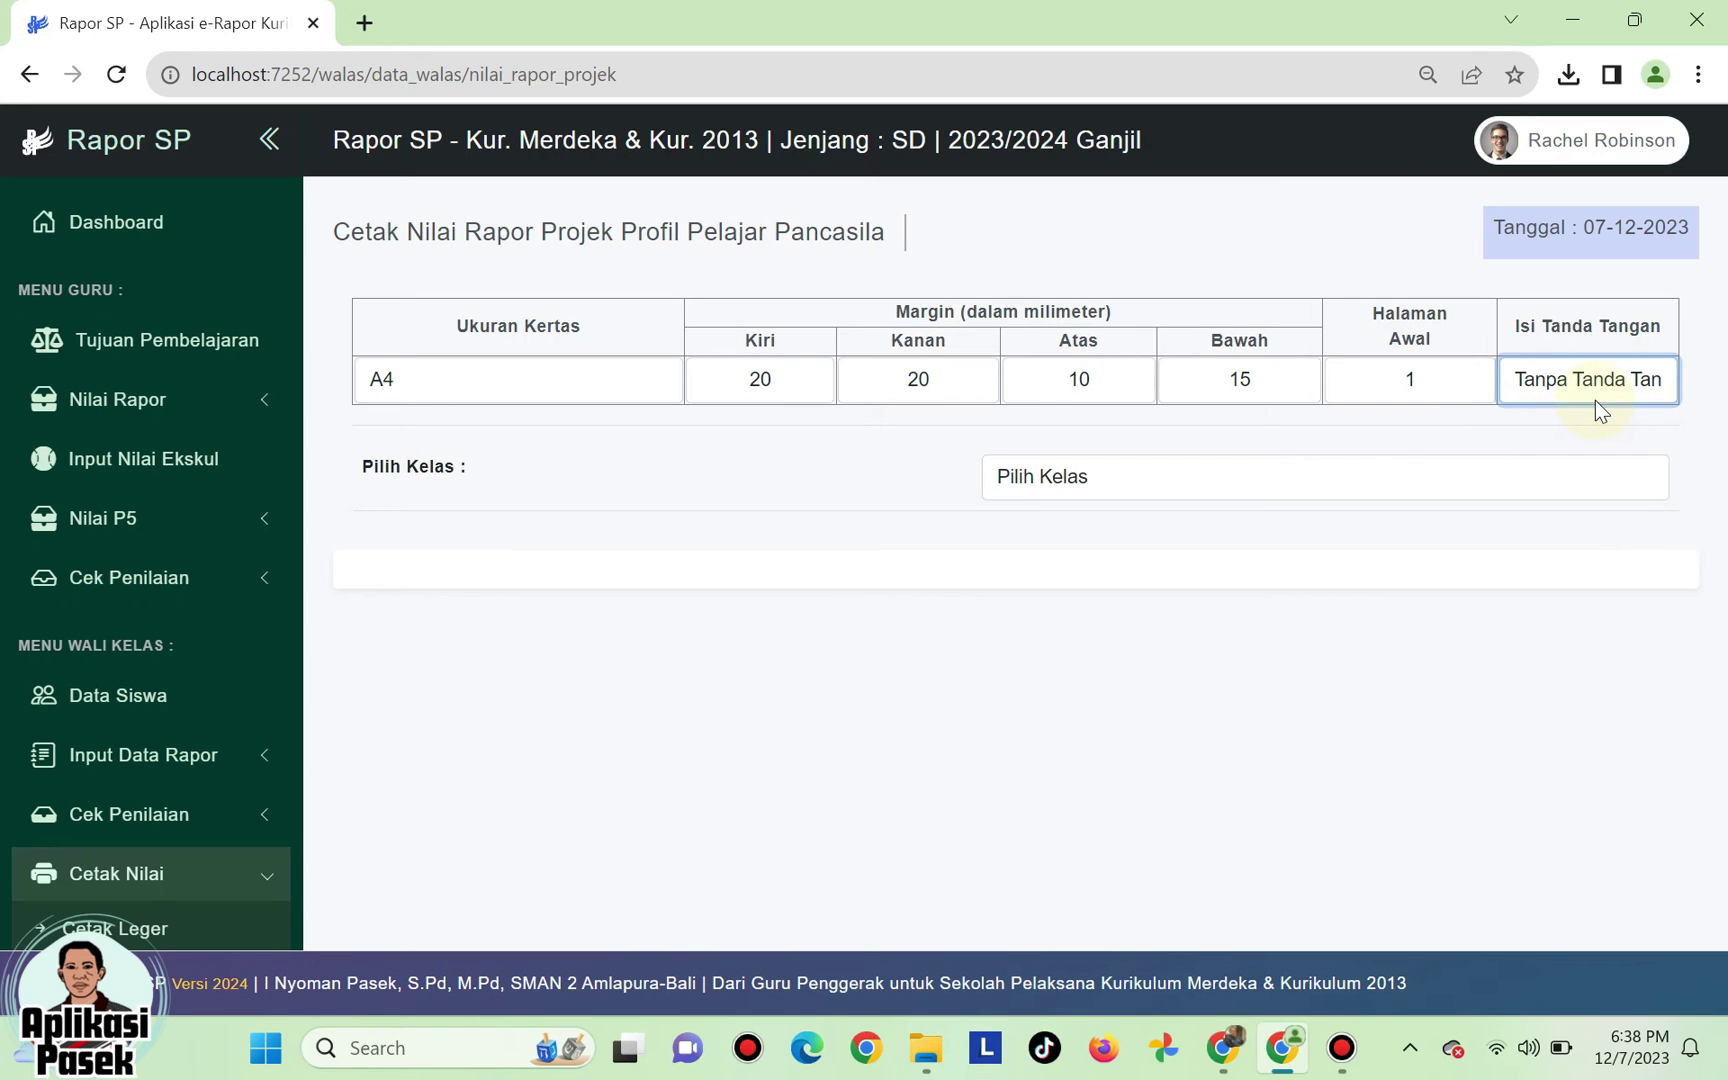
{"action": "left_click", "coordinate": [1594, 400]}
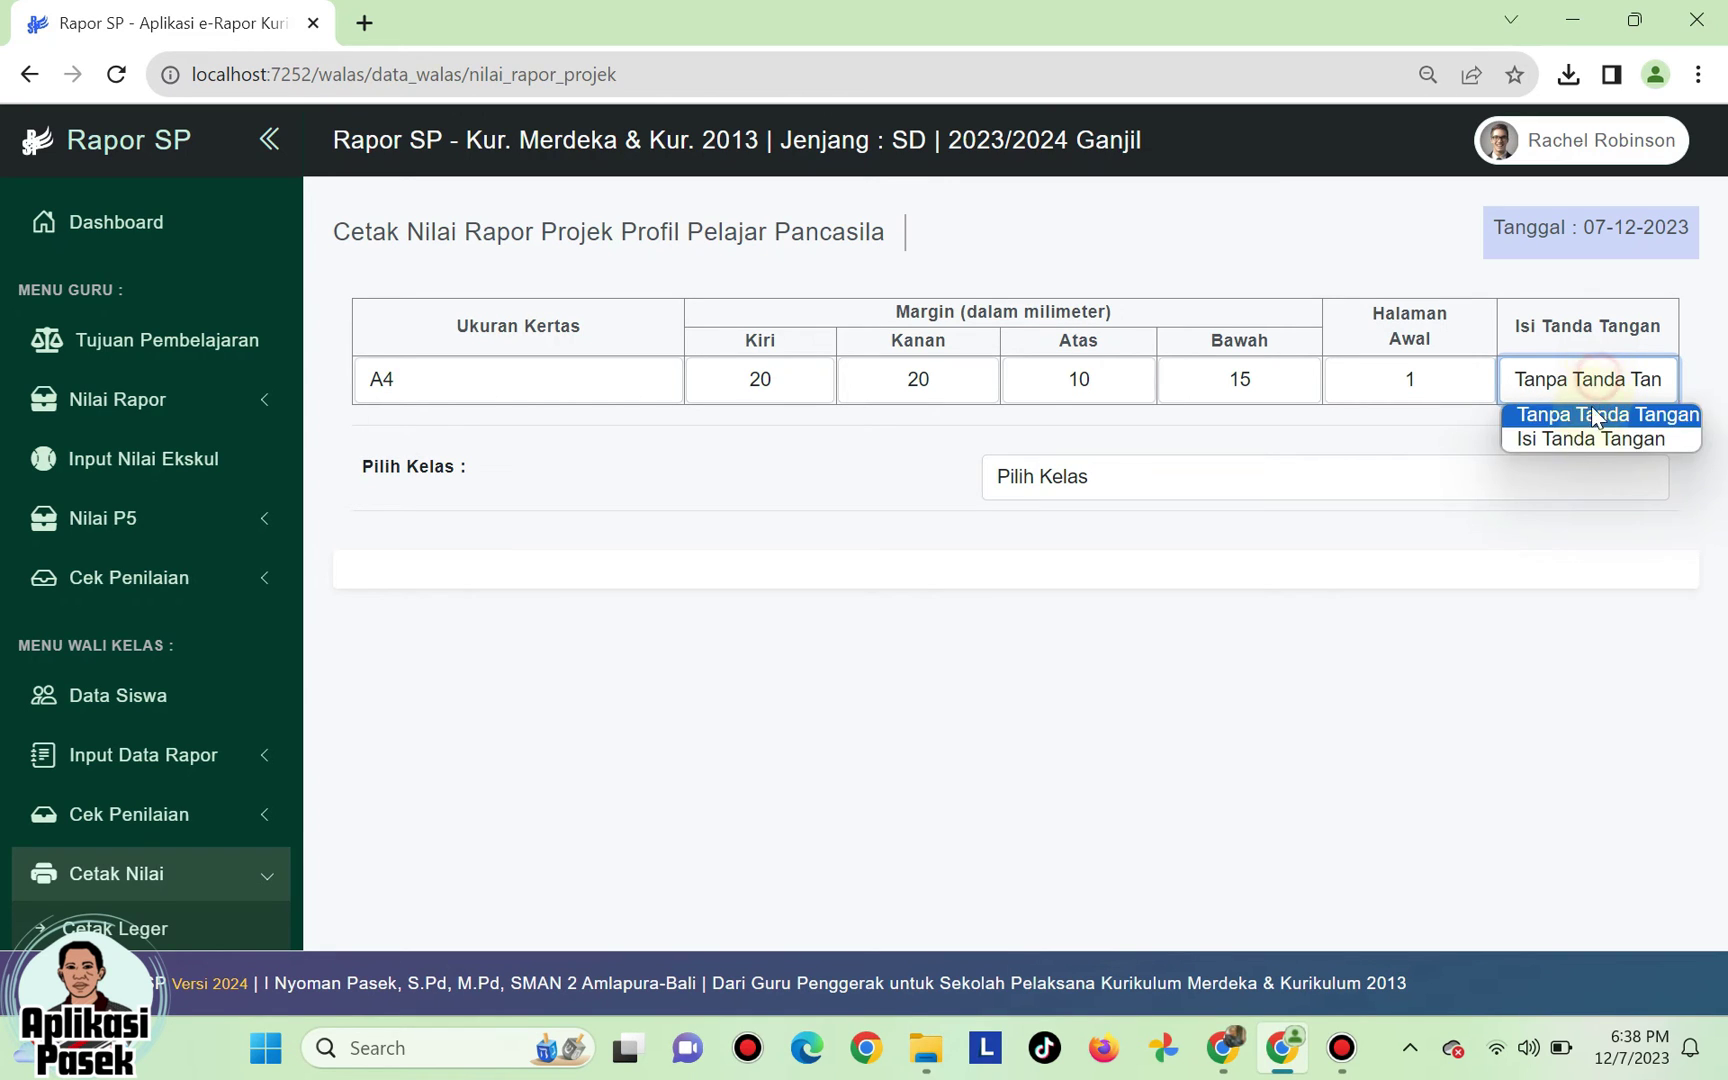
{"action": "left_click", "coordinate": [1593, 440]}
{"action": "left_click", "coordinate": [1594, 384]}
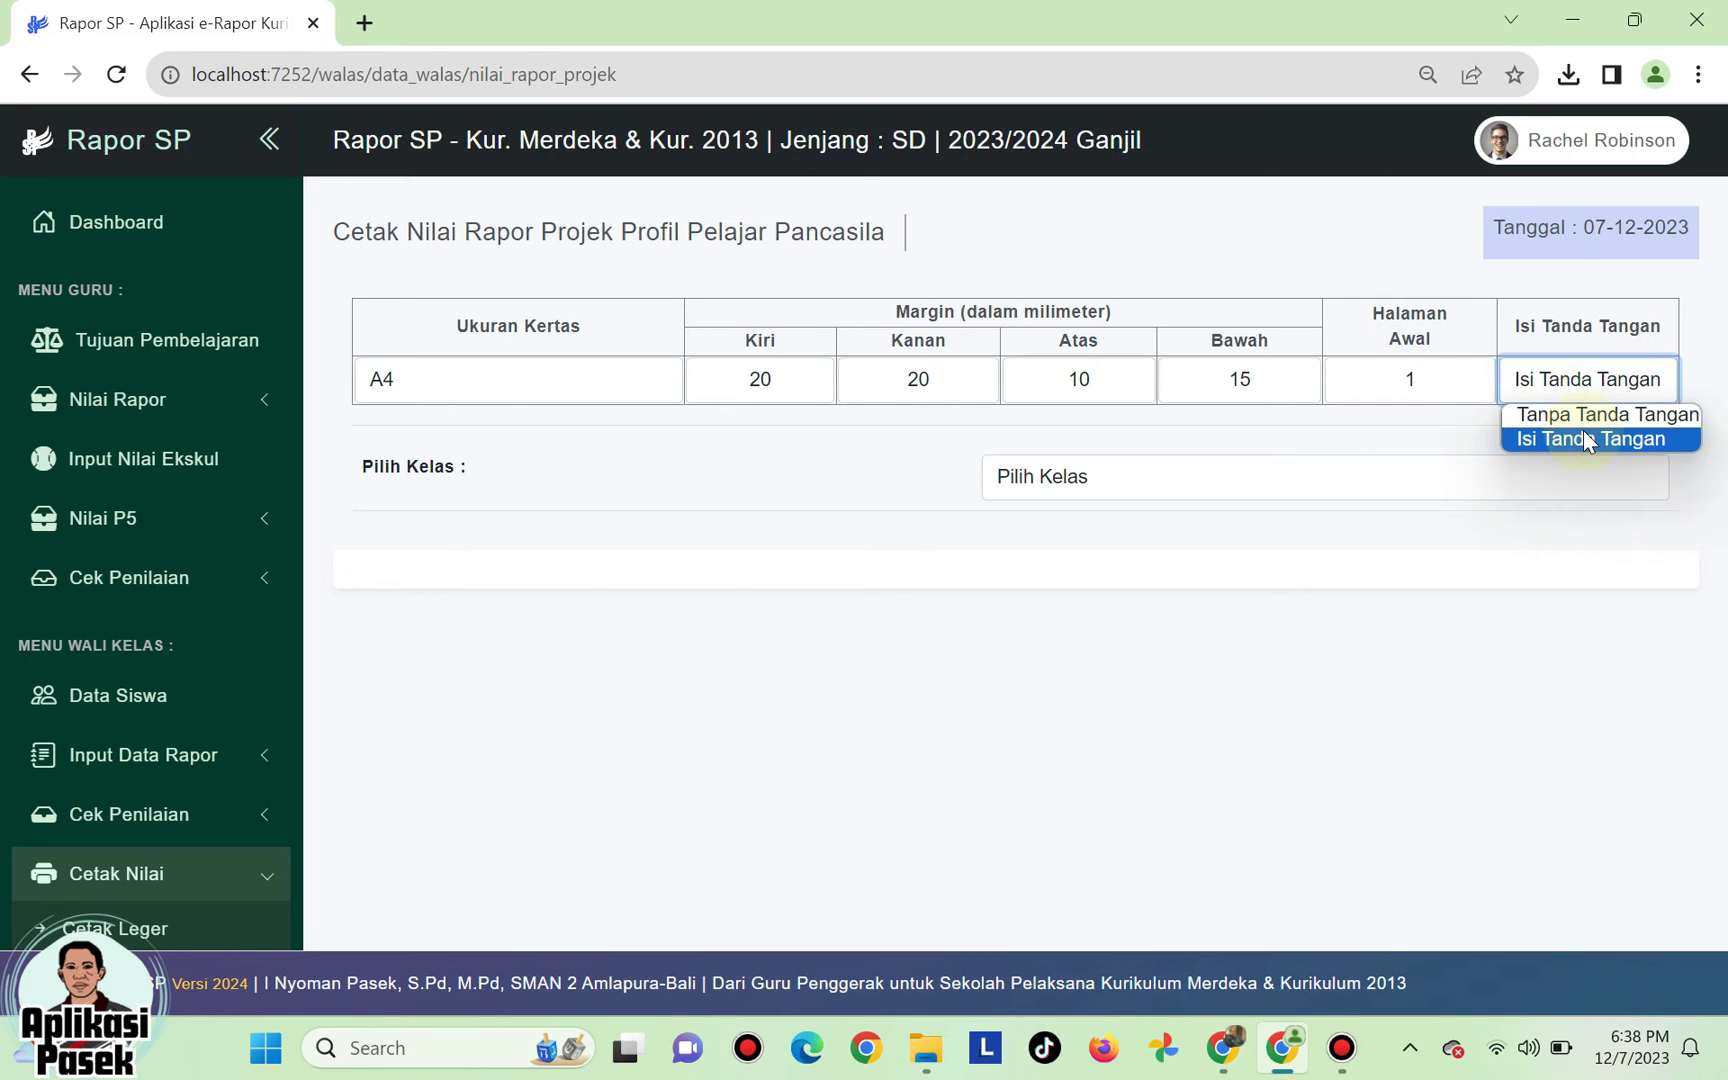
{"action": "left_click", "coordinate": [1584, 422]}
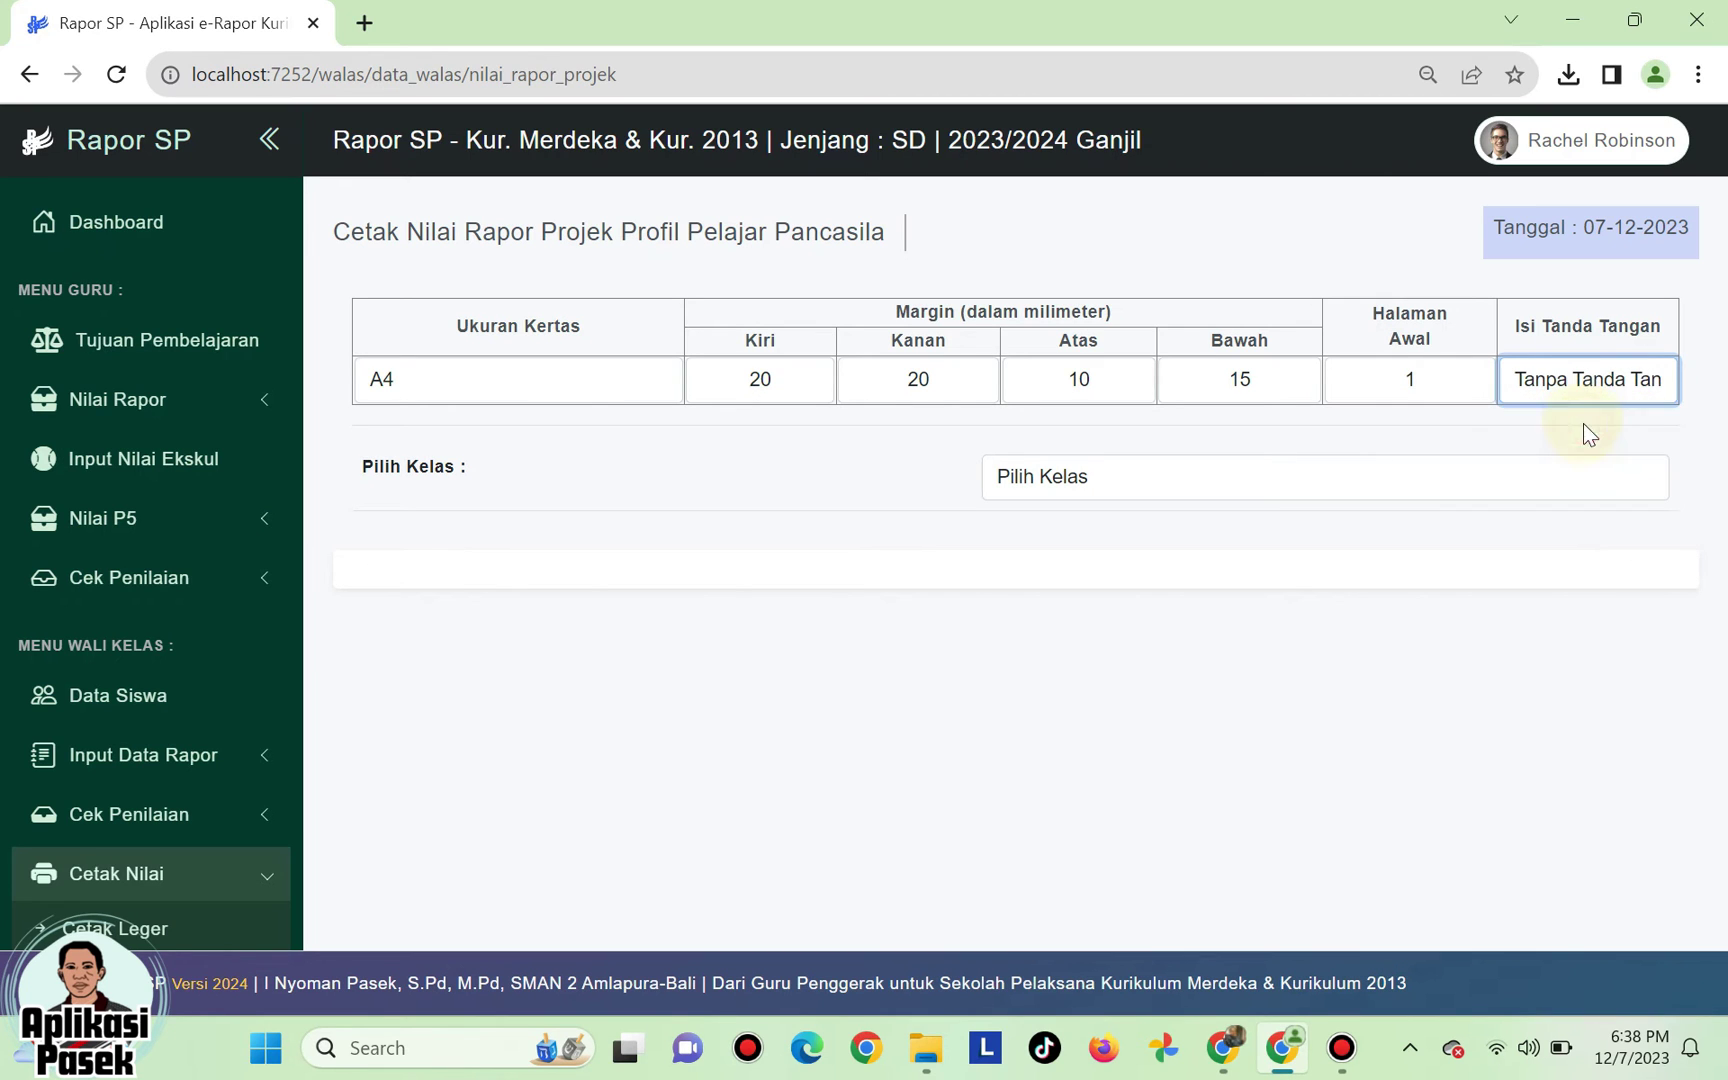
{"action": "left_click", "coordinate": [1570, 384]}
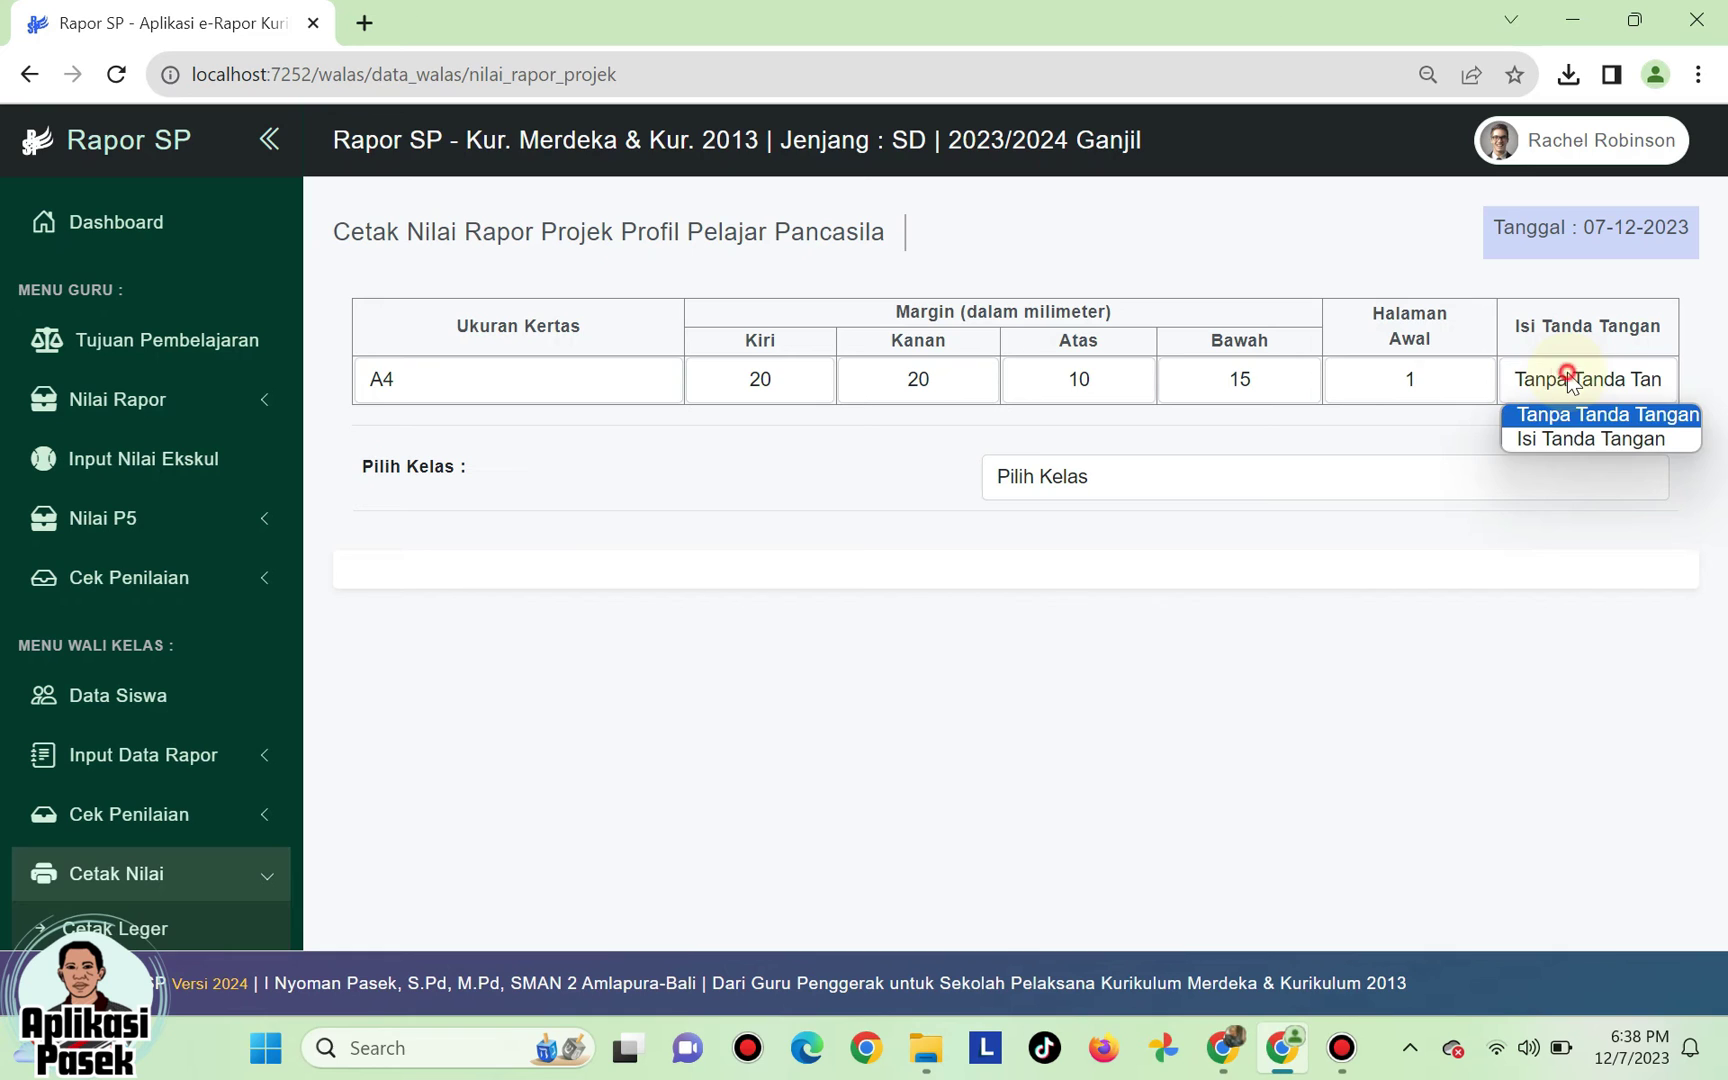
{"action": "left_click", "coordinate": [1561, 442]}
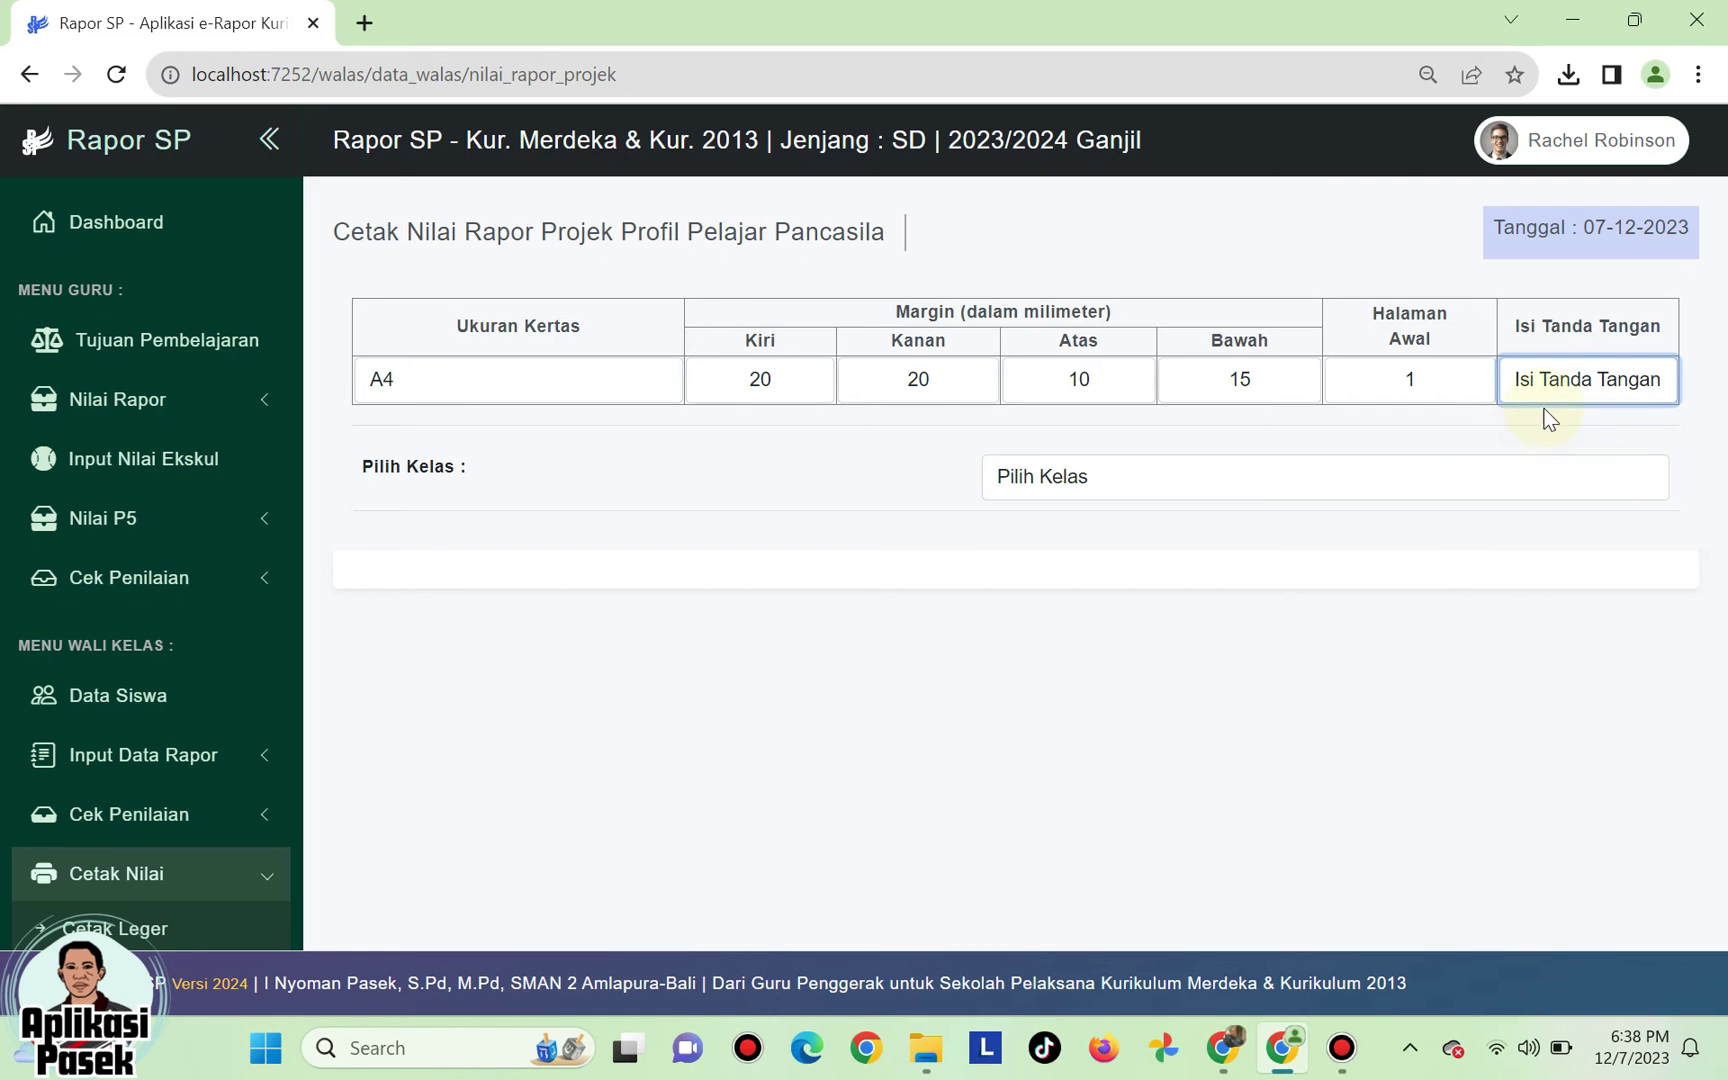
{"action": "left_click", "coordinate": [1560, 399]}
{"action": "left_click", "coordinate": [1555, 414]}
{"action": "left_click", "coordinate": [1547, 432]}
{"action": "left_click", "coordinate": [1061, 476]}
{"action": "left_click", "coordinate": [1035, 534]}
- Run Generate Rapor Projek Kls ini to create the 28 Kelas 4A project report files
{"action": "scroll", "coordinate": [855, 625], "scroll_direction": "down", "scroll_amount": 8}
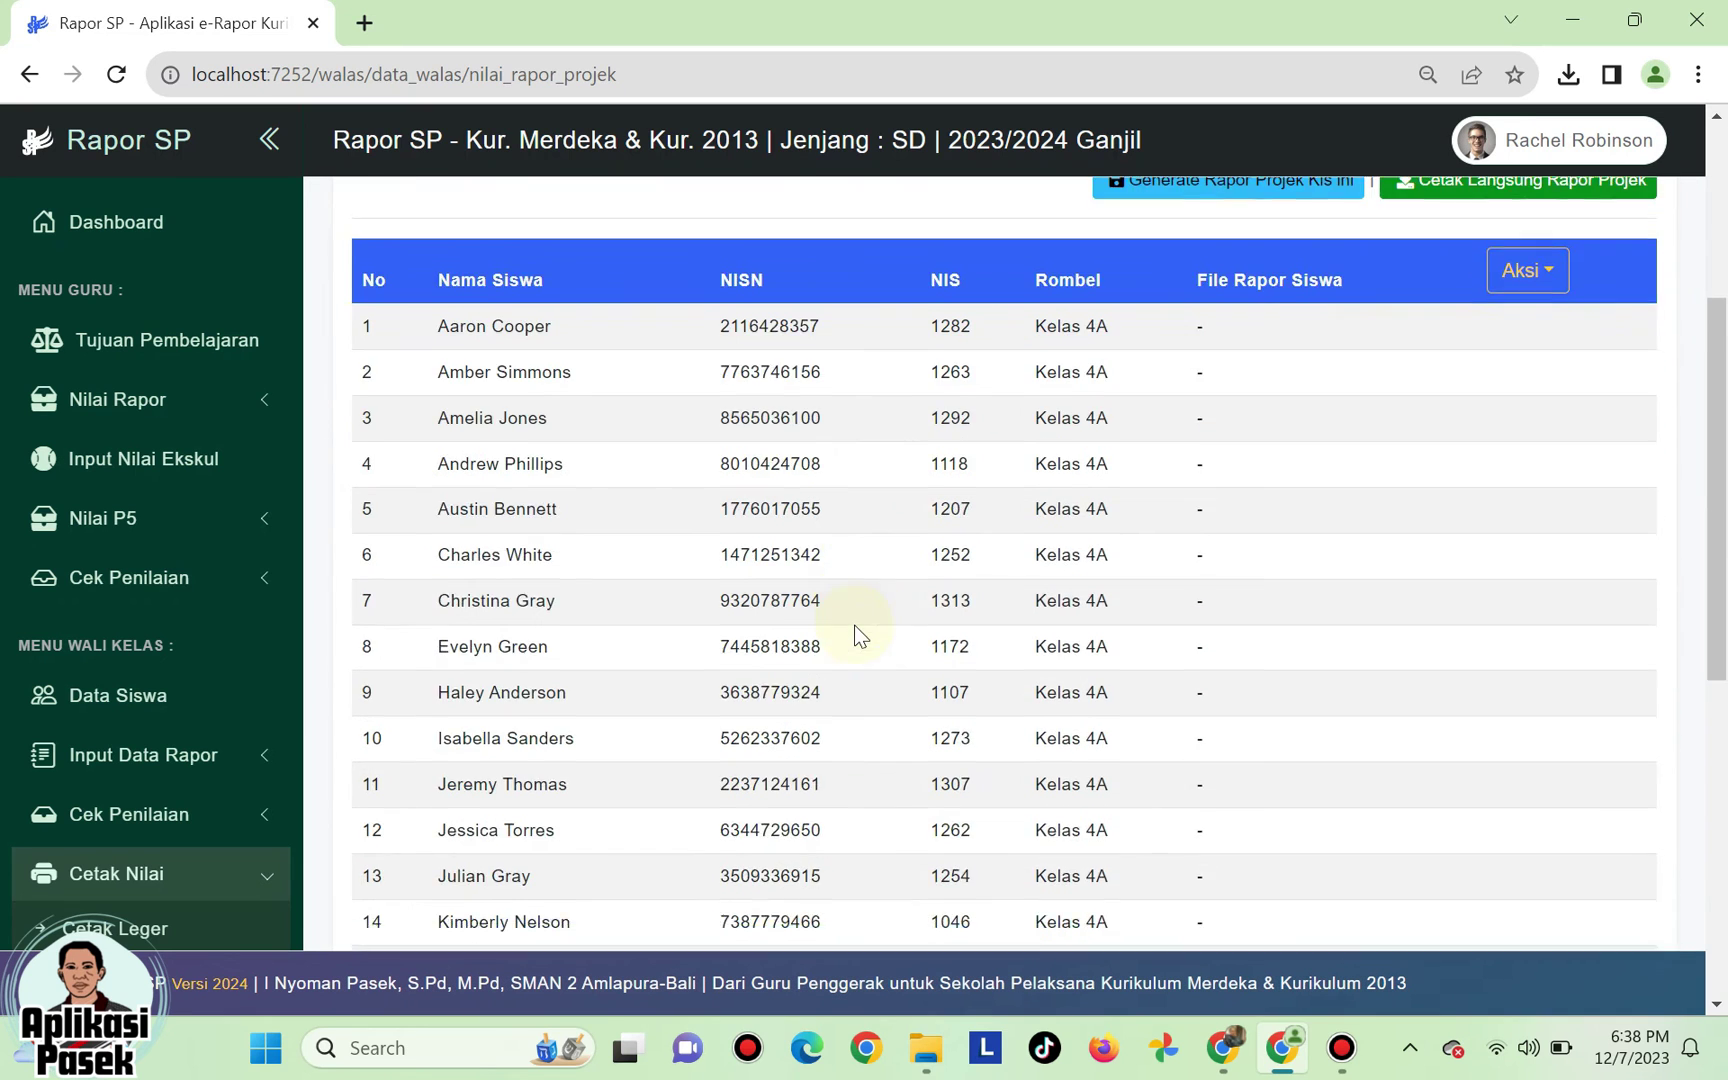
{"action": "scroll", "coordinate": [855, 625], "scroll_direction": "up", "scroll_amount": 8}
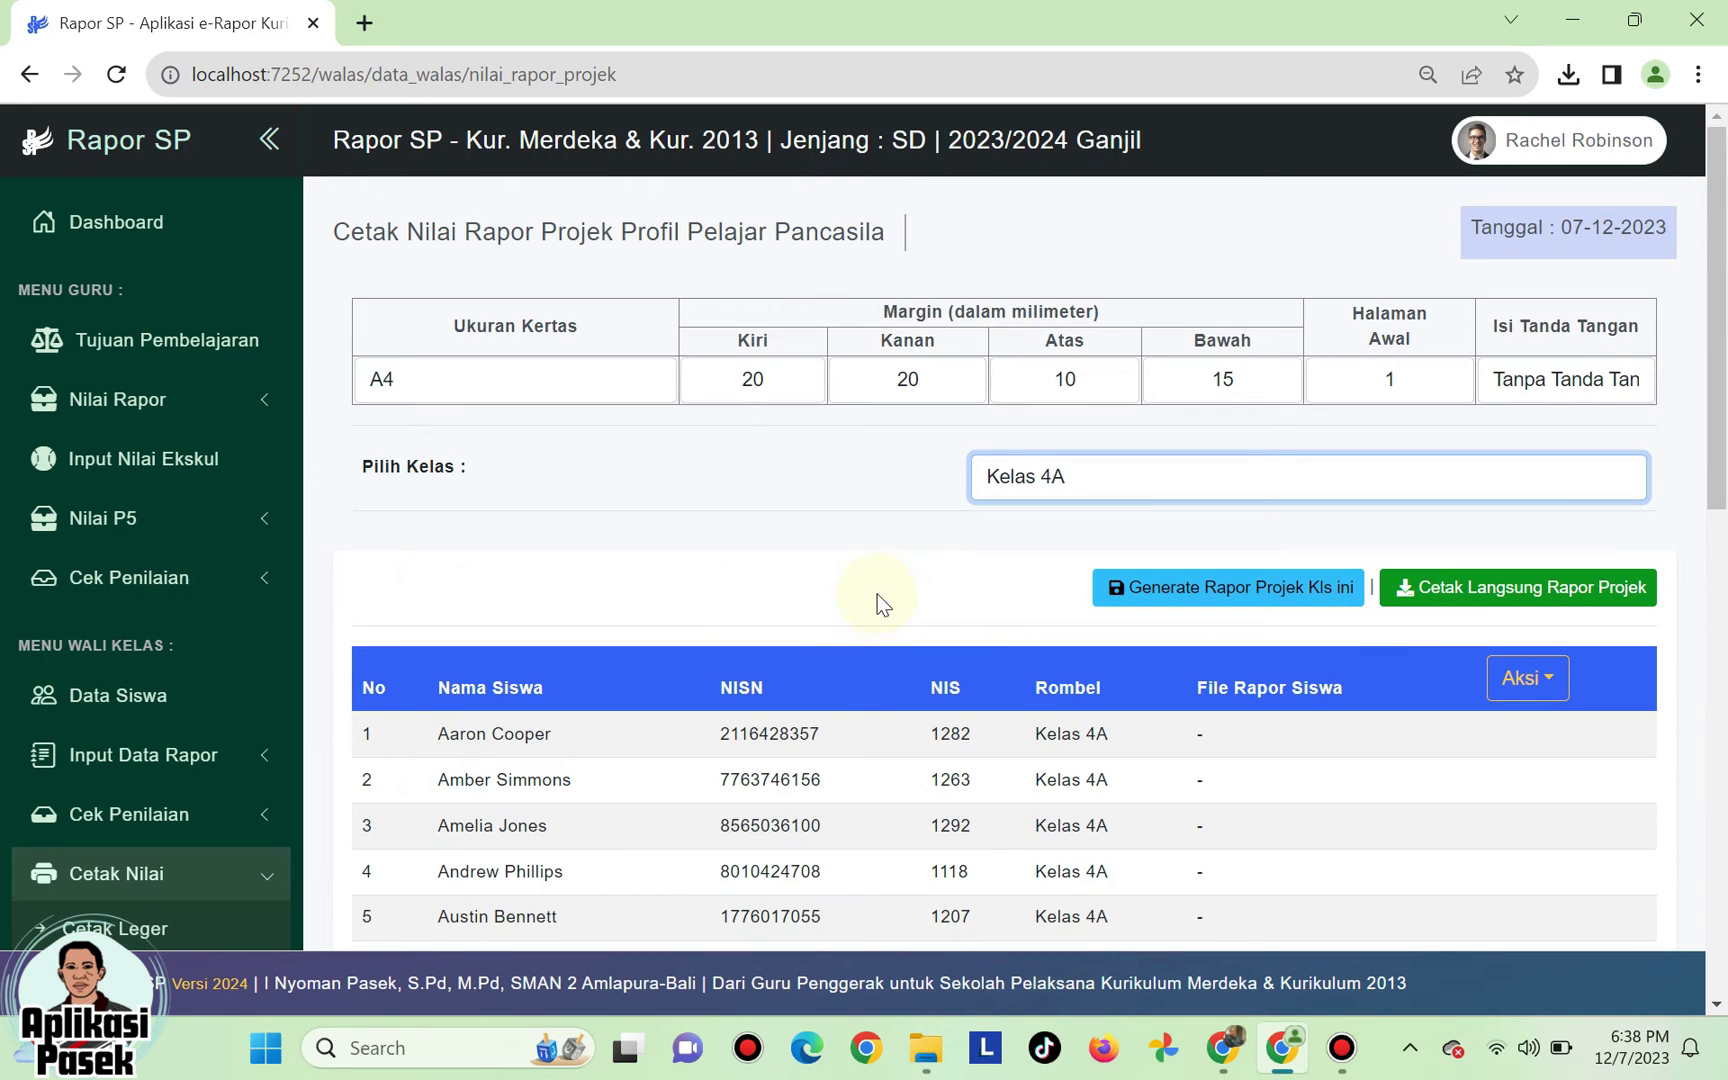
{"action": "left_click", "coordinate": [1193, 590]}
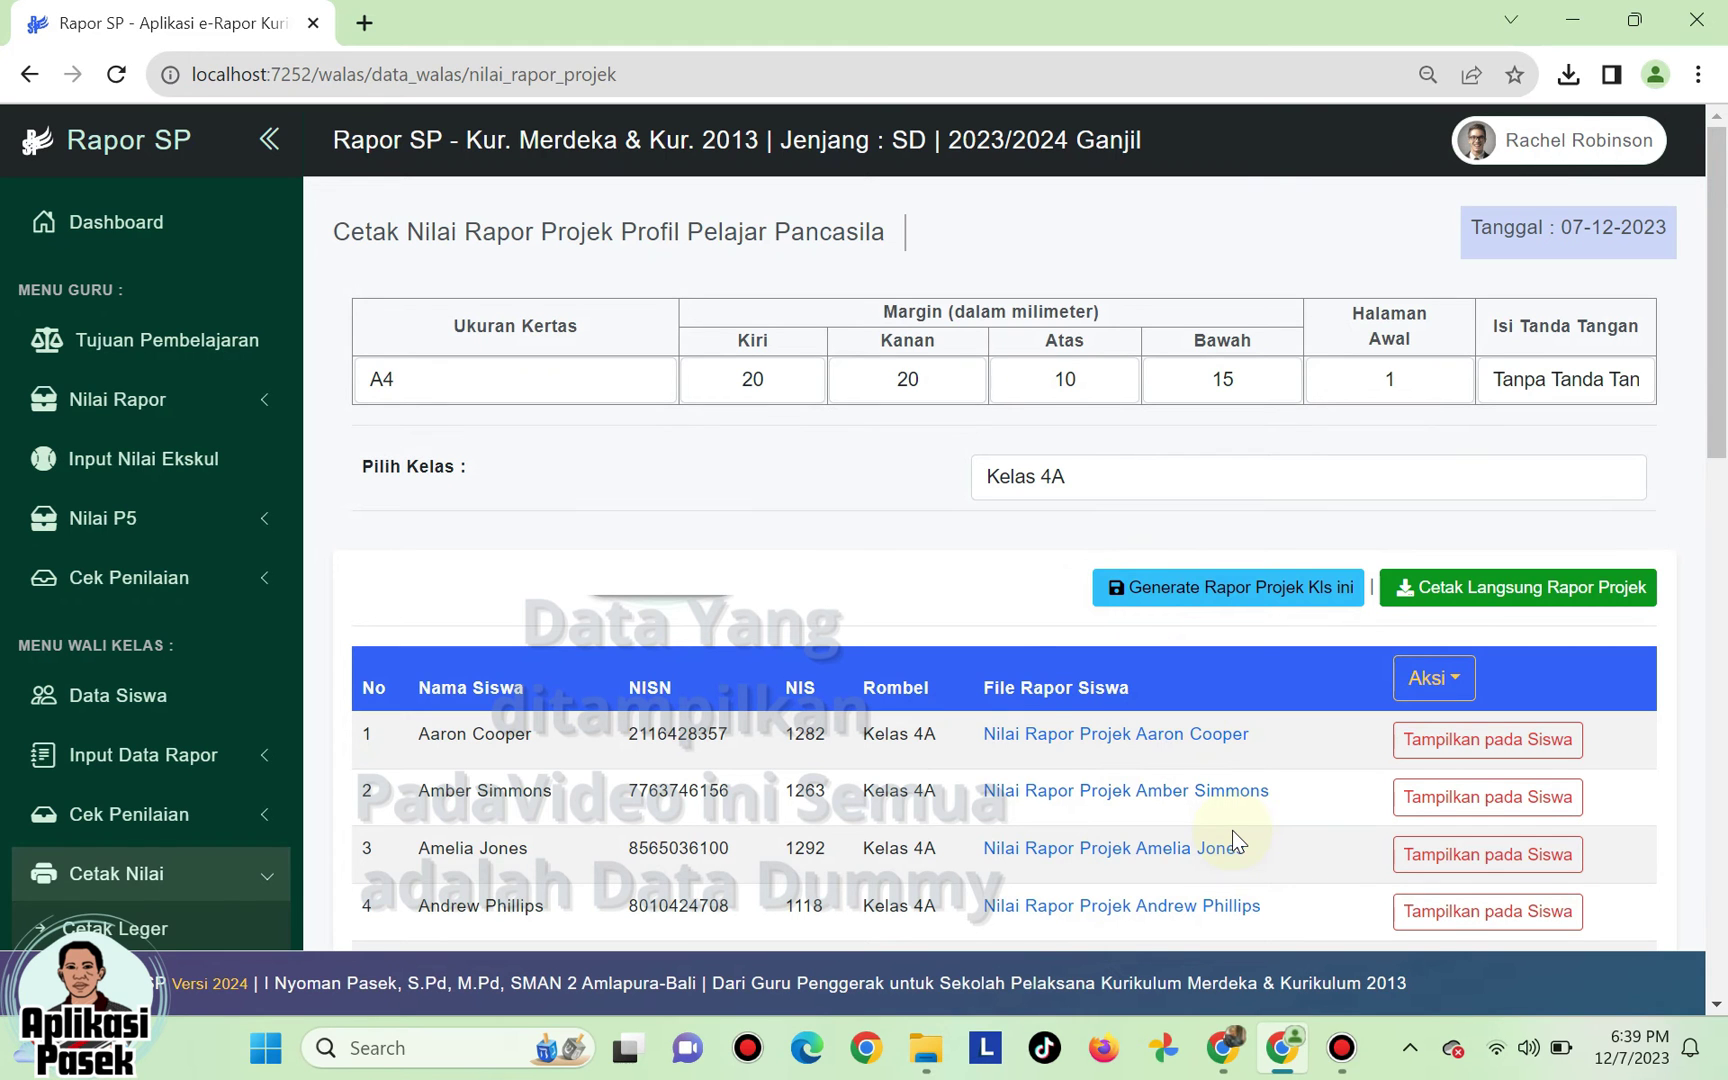
{"action": "scroll", "coordinate": [1150, 800], "scroll_direction": "down", "scroll_amount": 2}
{"action": "scroll", "coordinate": [1100, 768], "scroll_direction": "up", "scroll_amount": 2}
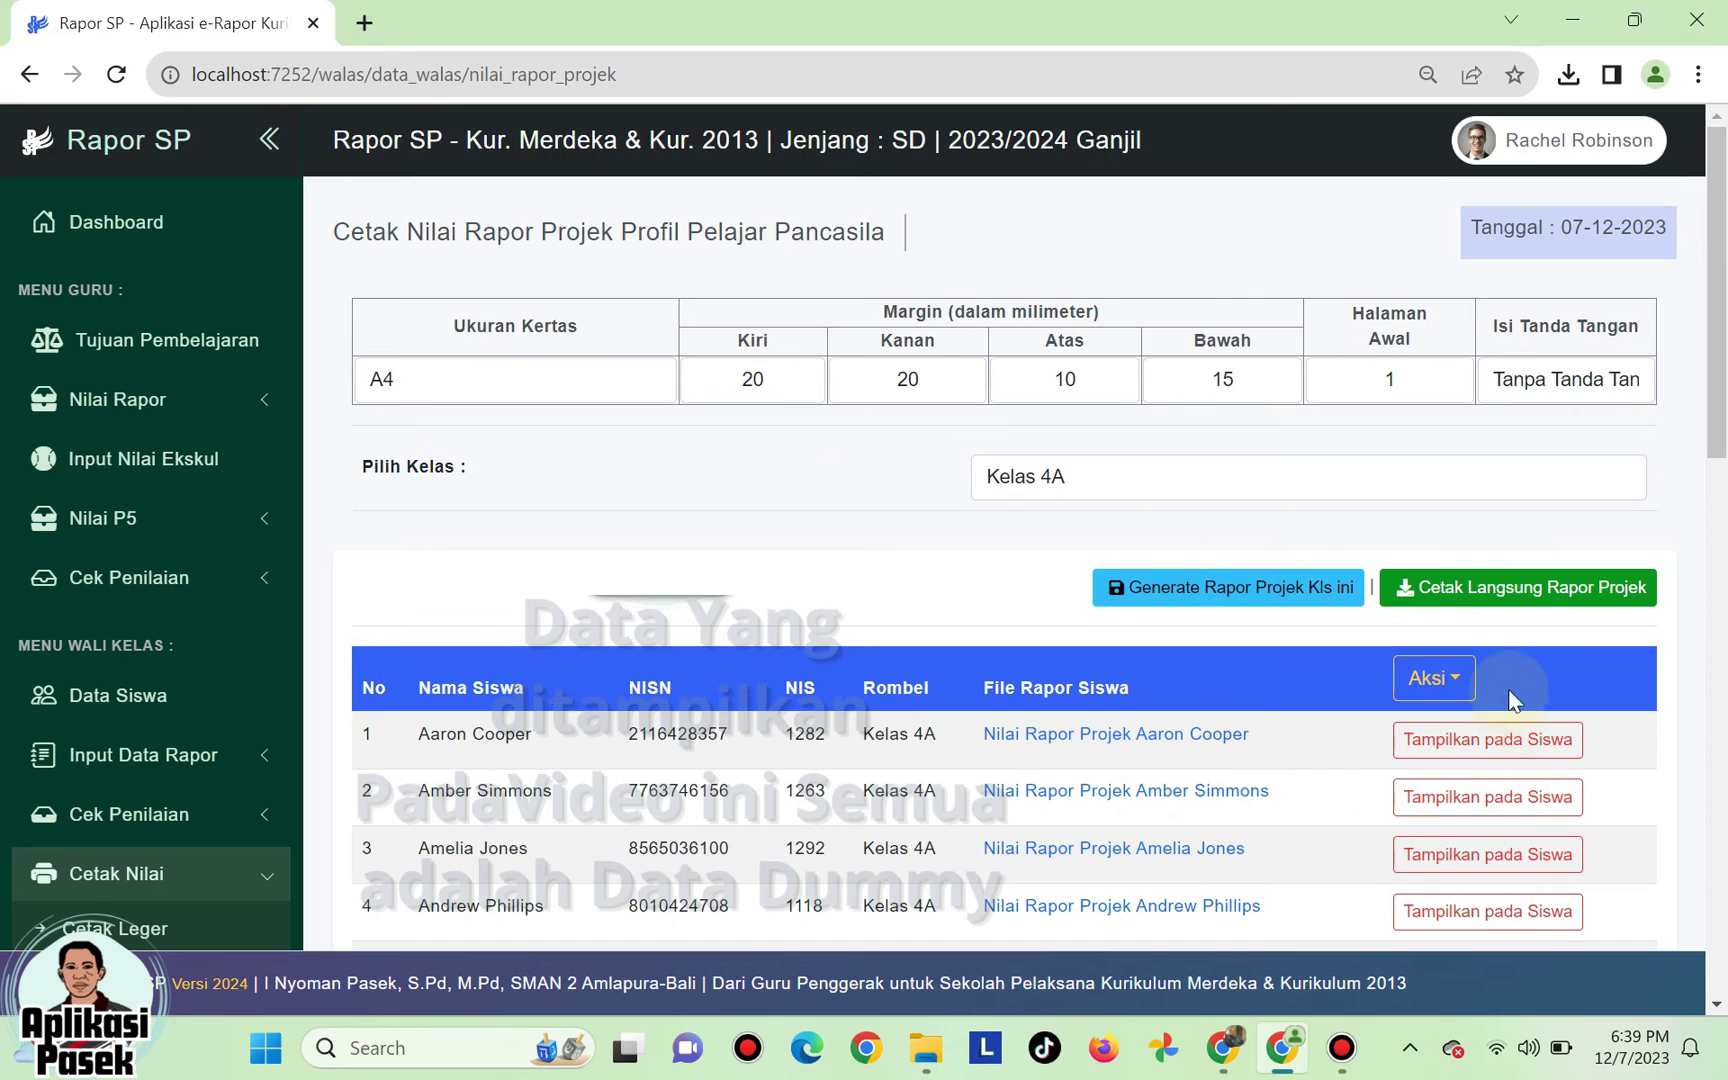
- Show project reports for students 2 and 3 and keep student 1's hidden
{"action": "left_click", "coordinate": [1522, 752]}
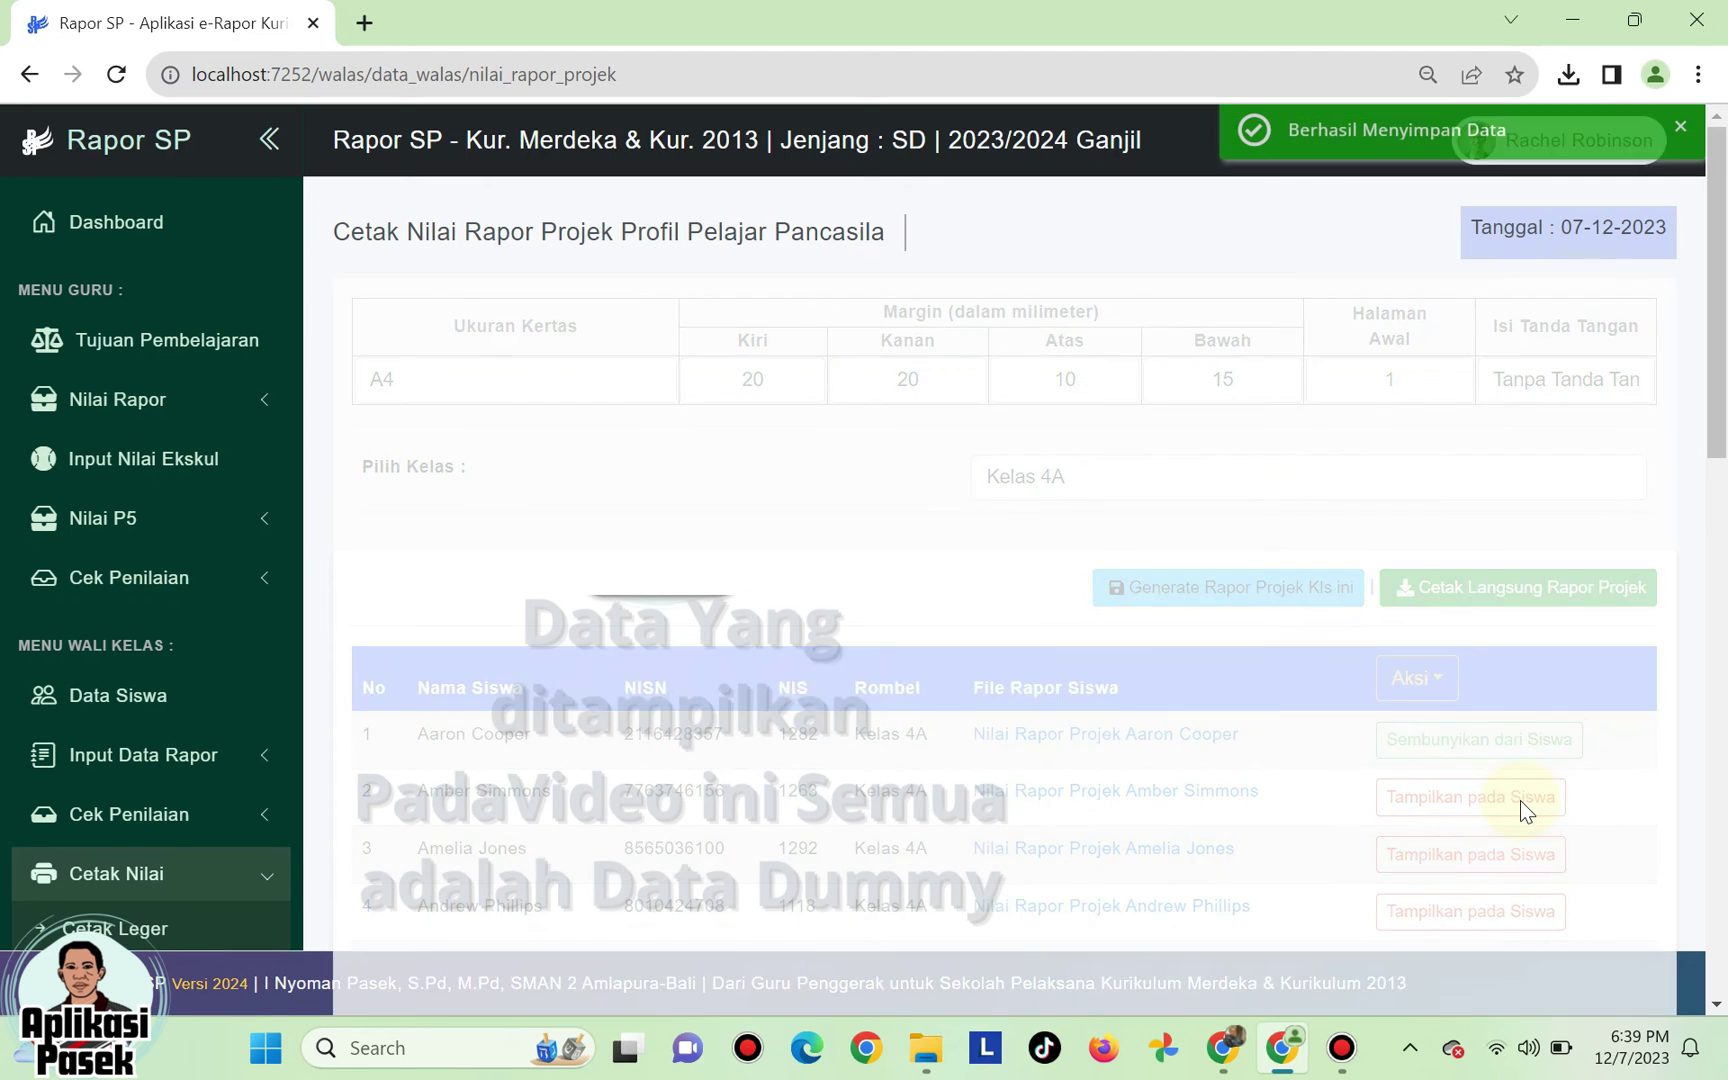
{"action": "left_click", "coordinate": [1522, 801]}
{"action": "left_click", "coordinate": [1524, 856]}
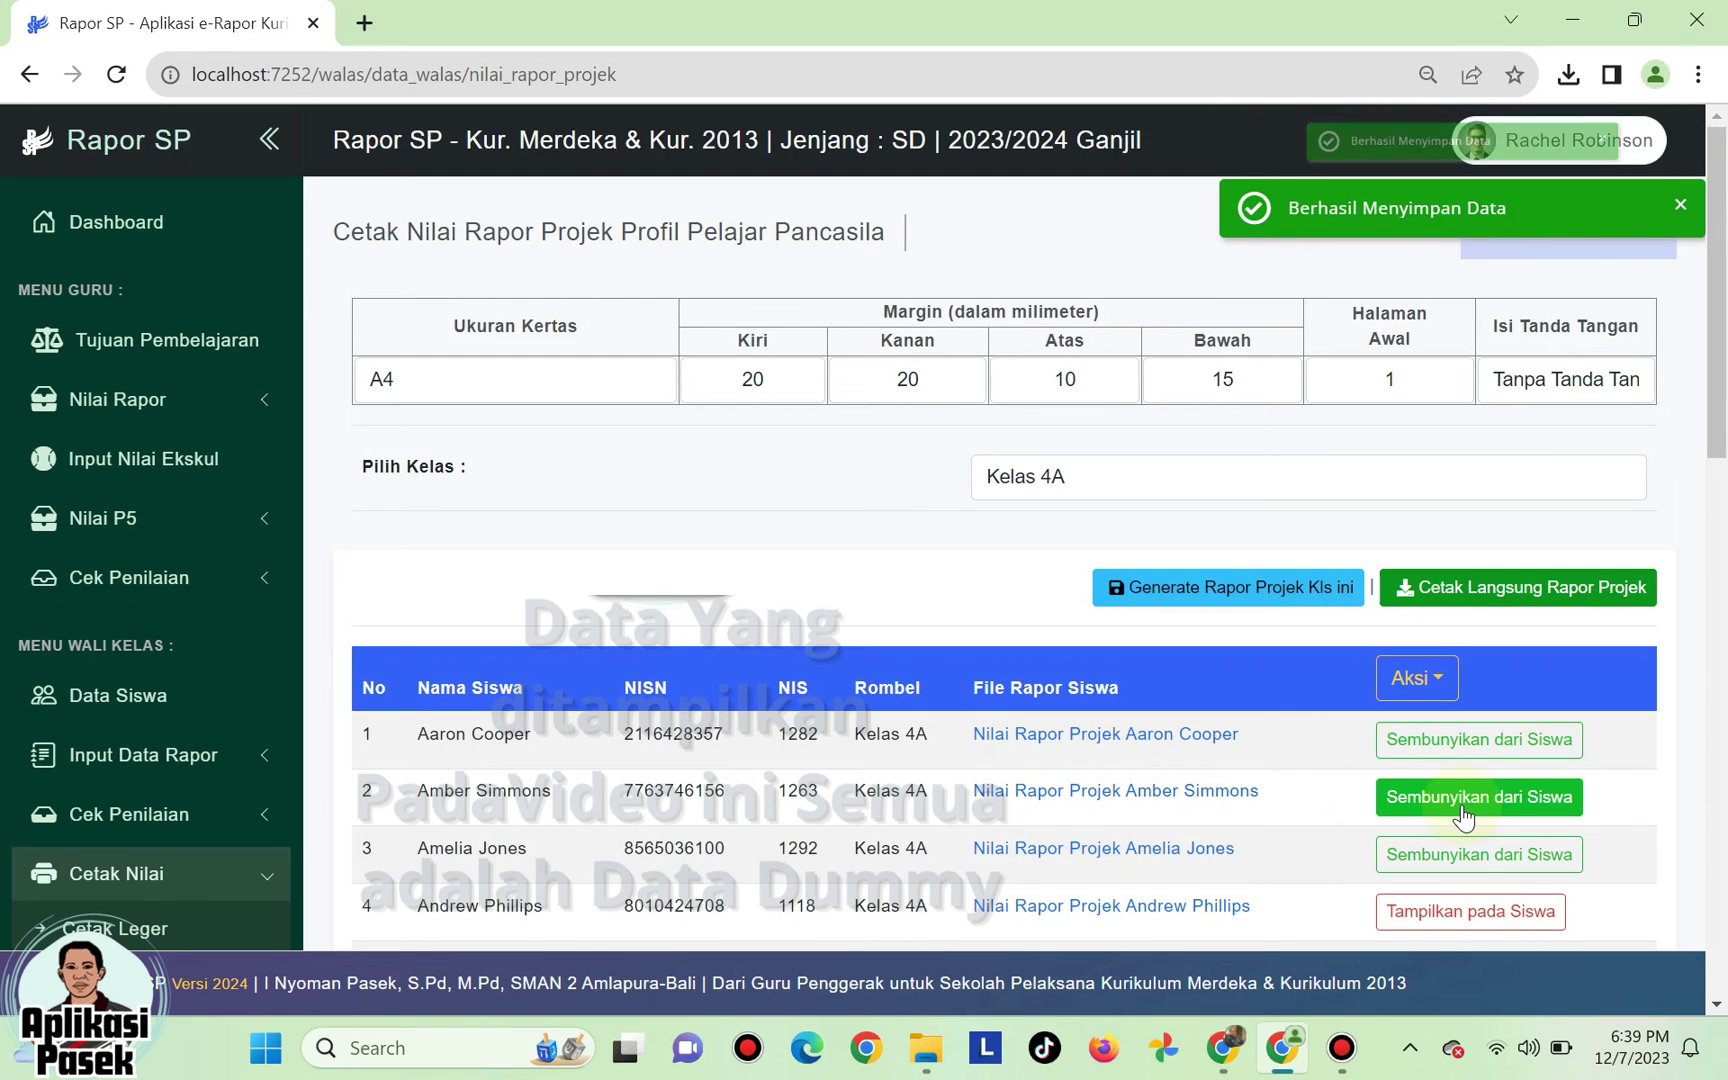
{"action": "left_click", "coordinate": [1490, 738]}
{"action": "scroll", "coordinate": [1524, 774], "scroll_direction": "down", "scroll_amount": 1}
{"action": "scroll", "coordinate": [1524, 774], "scroll_direction": "down", "scroll_amount": 2}
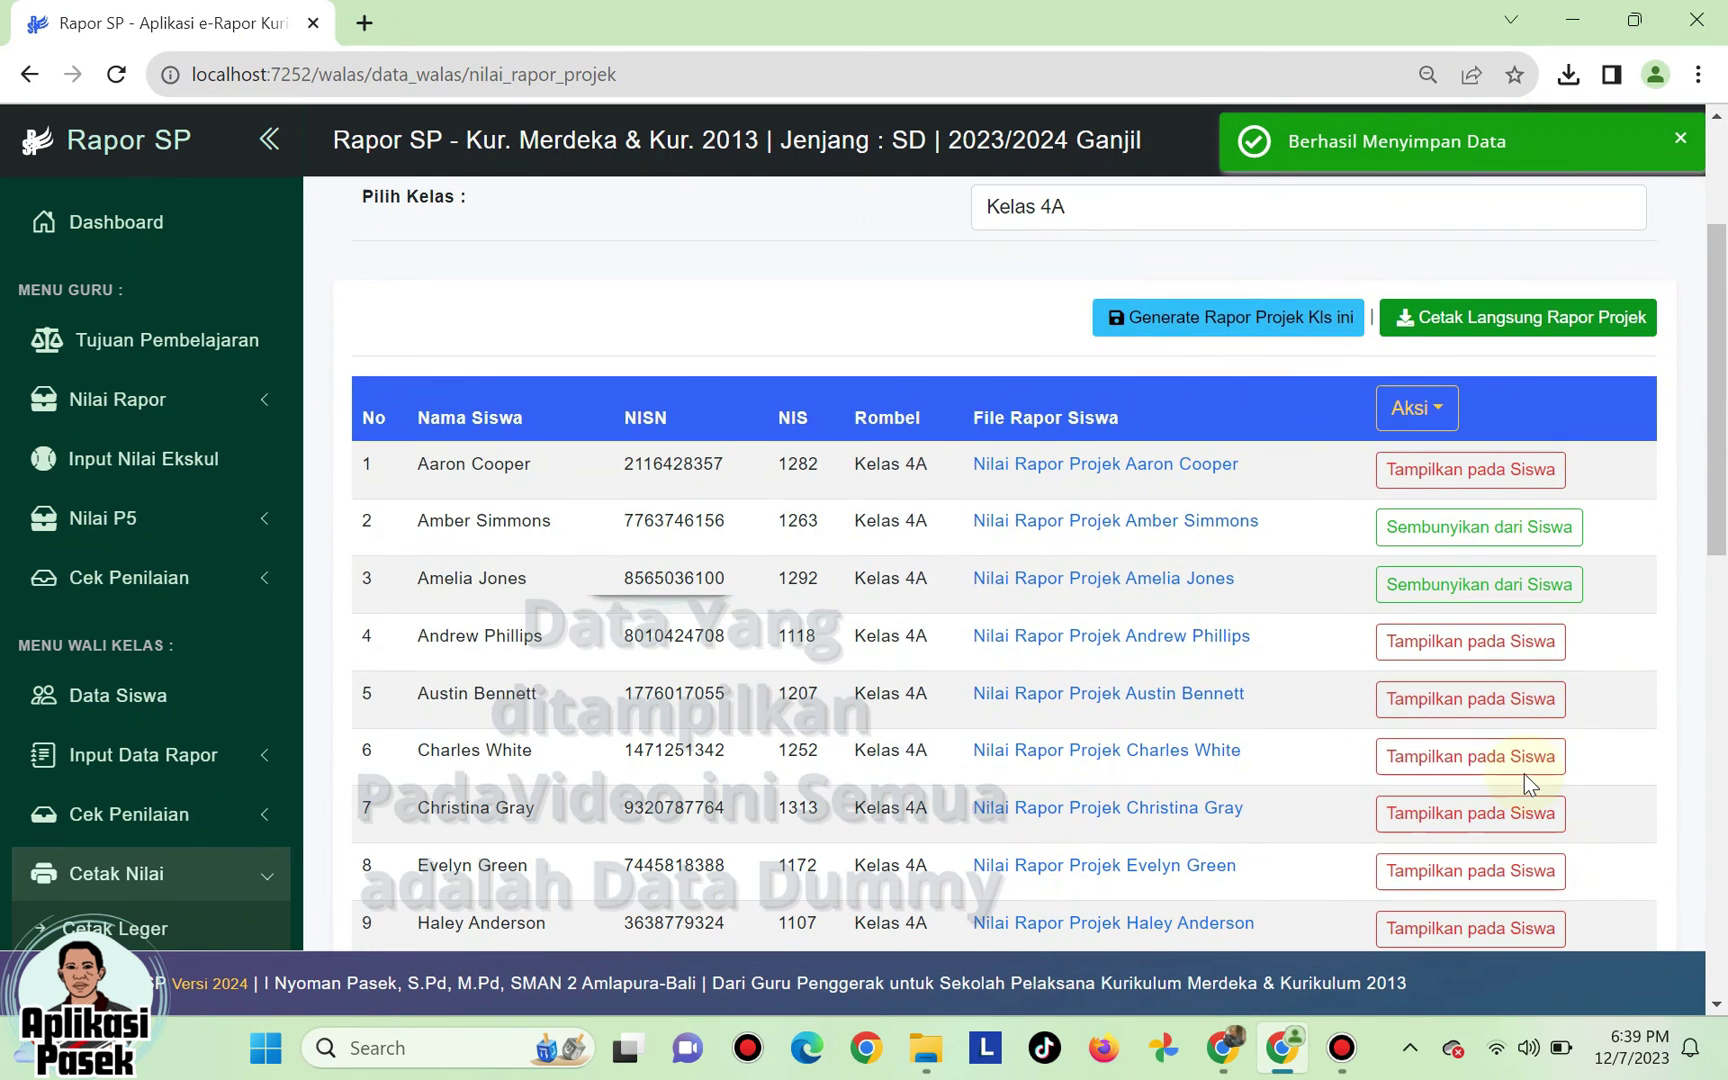
{"action": "left_click", "coordinate": [1460, 488]}
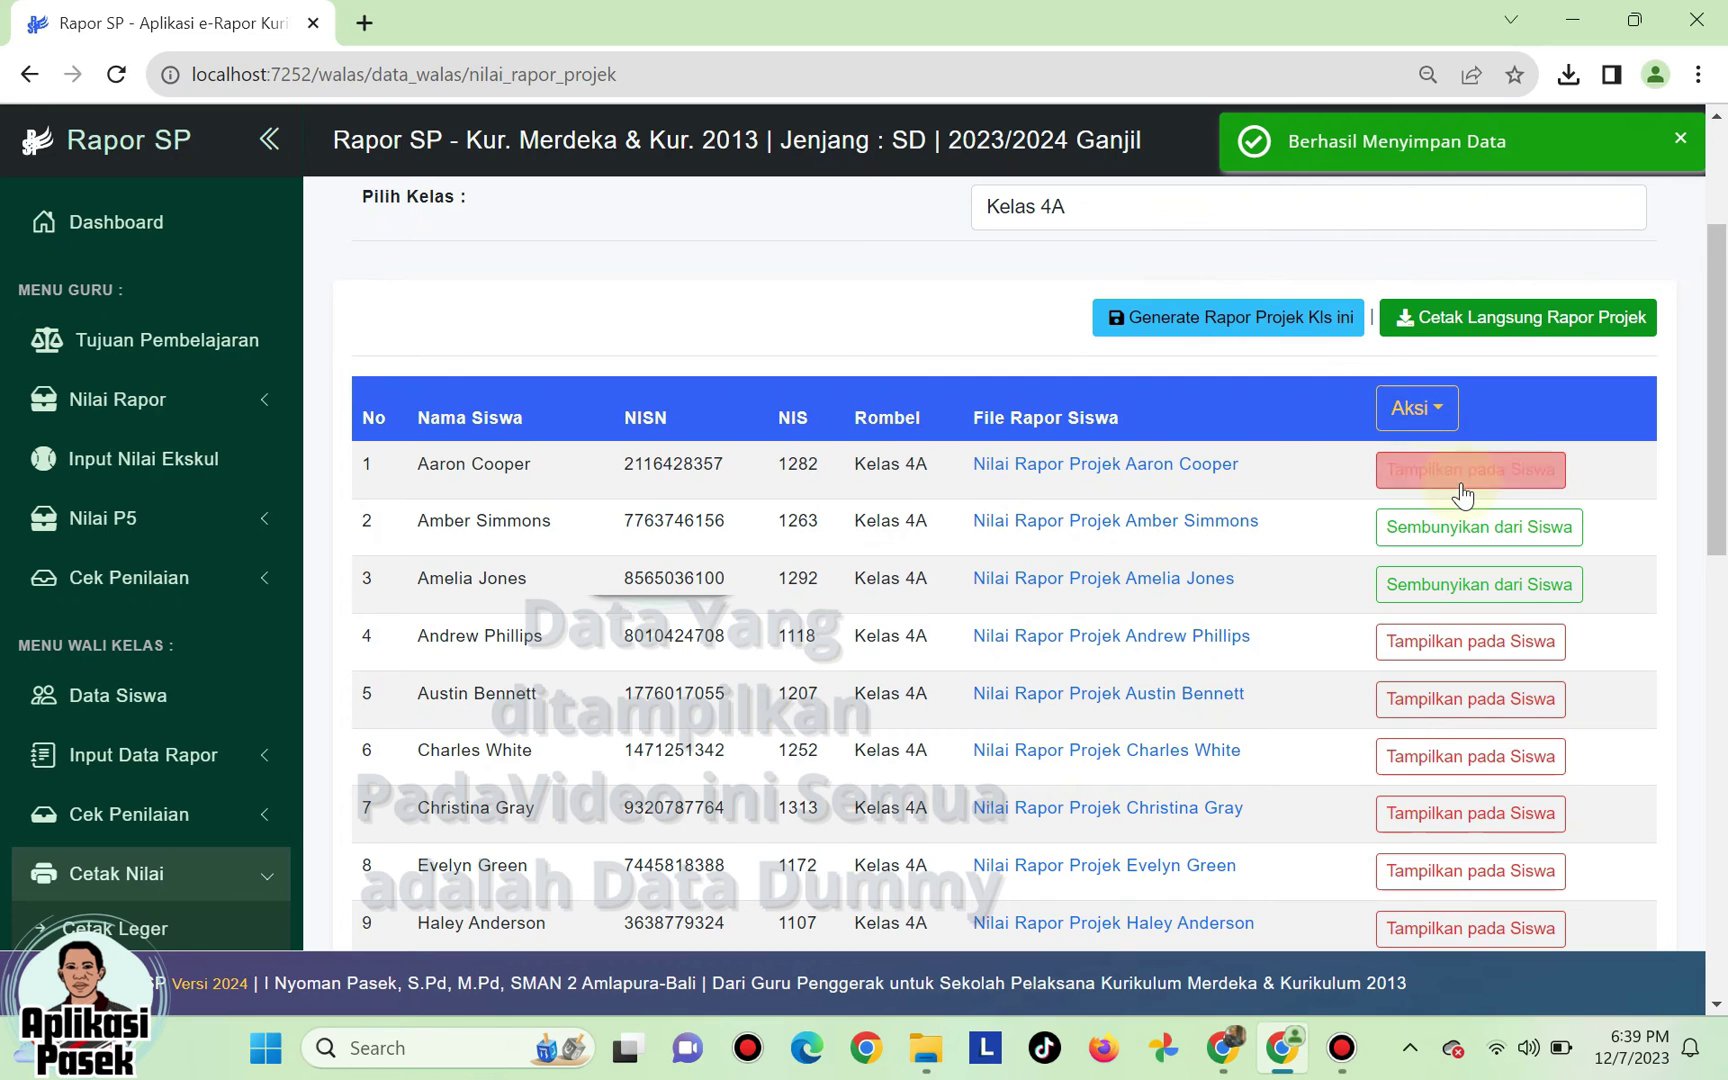
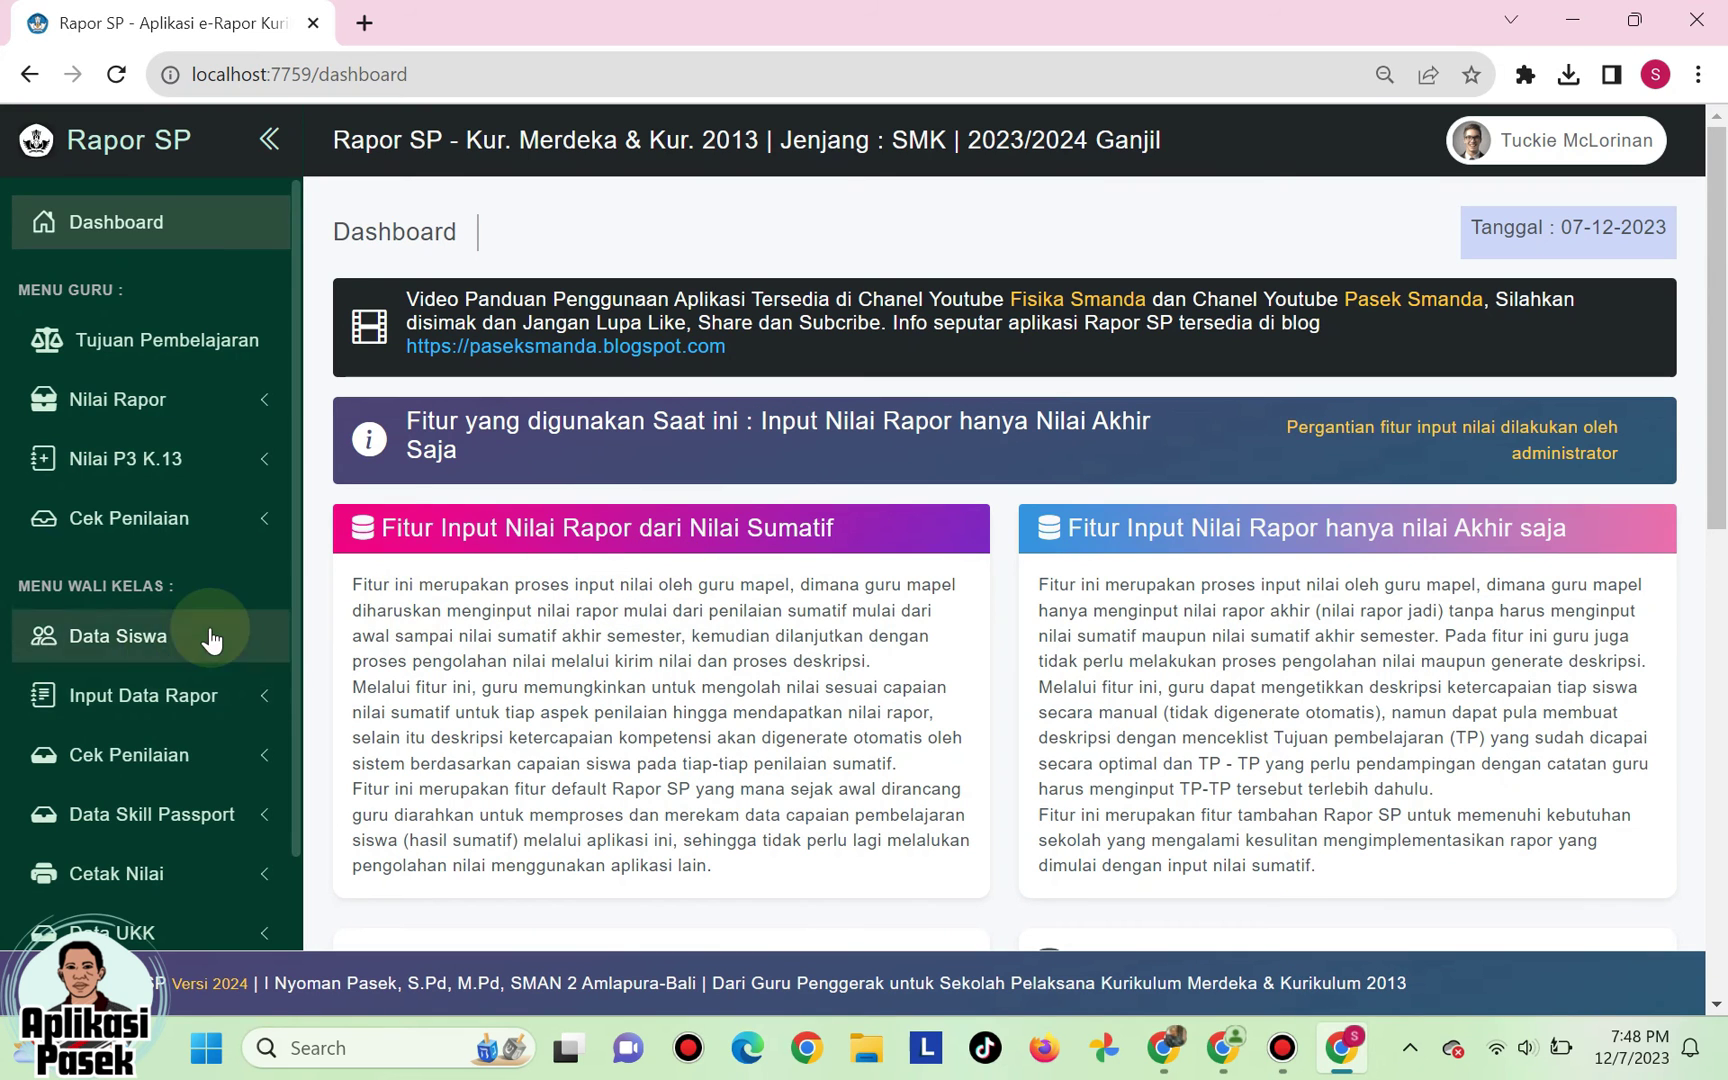
- Expand the Cetak Nilai sidebar section to reveal Cetak Buku Induk
{"action": "scroll", "coordinate": [212, 636], "scroll_direction": "down", "scroll_amount": 3}
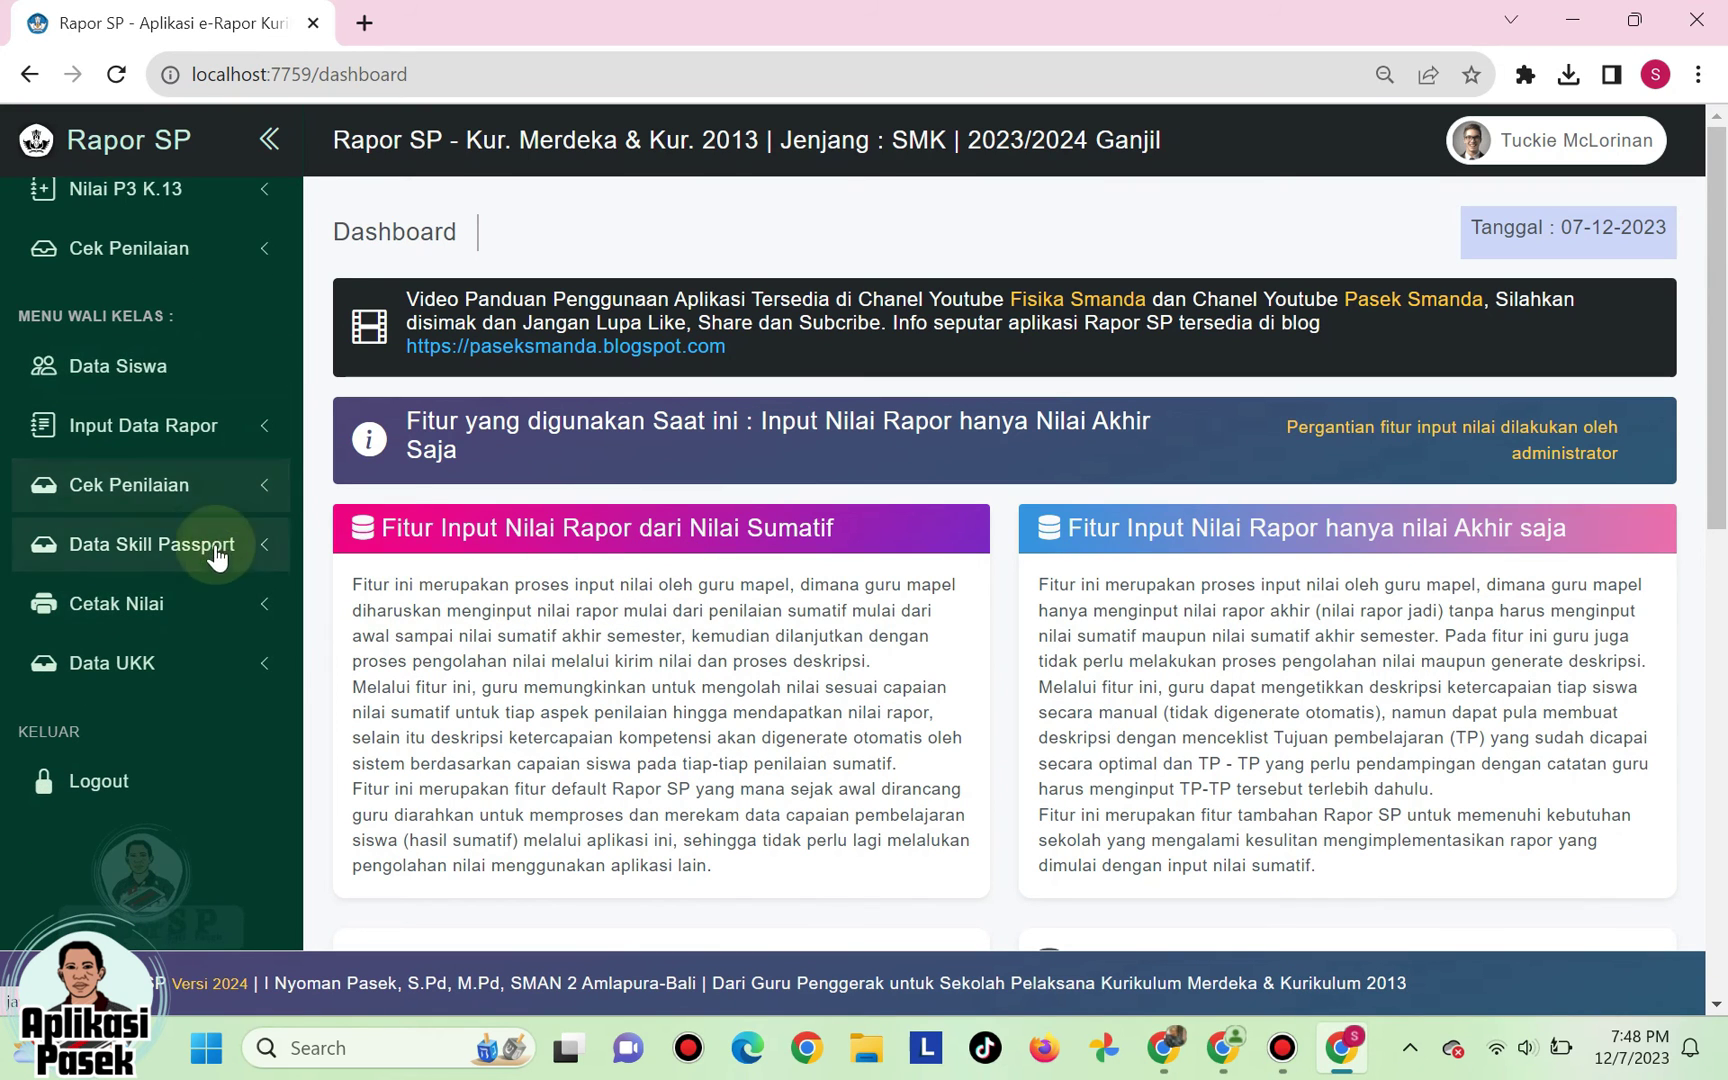
{"action": "left_click", "coordinate": [218, 603]}
{"action": "scroll", "coordinate": [175, 700], "scroll_direction": "down", "scroll_amount": 3}
- On the Cetak Buku Induk page, keep F4 (Folio) paper and confirm margins 20/20/10/15
{"action": "left_click", "coordinate": [181, 676]}
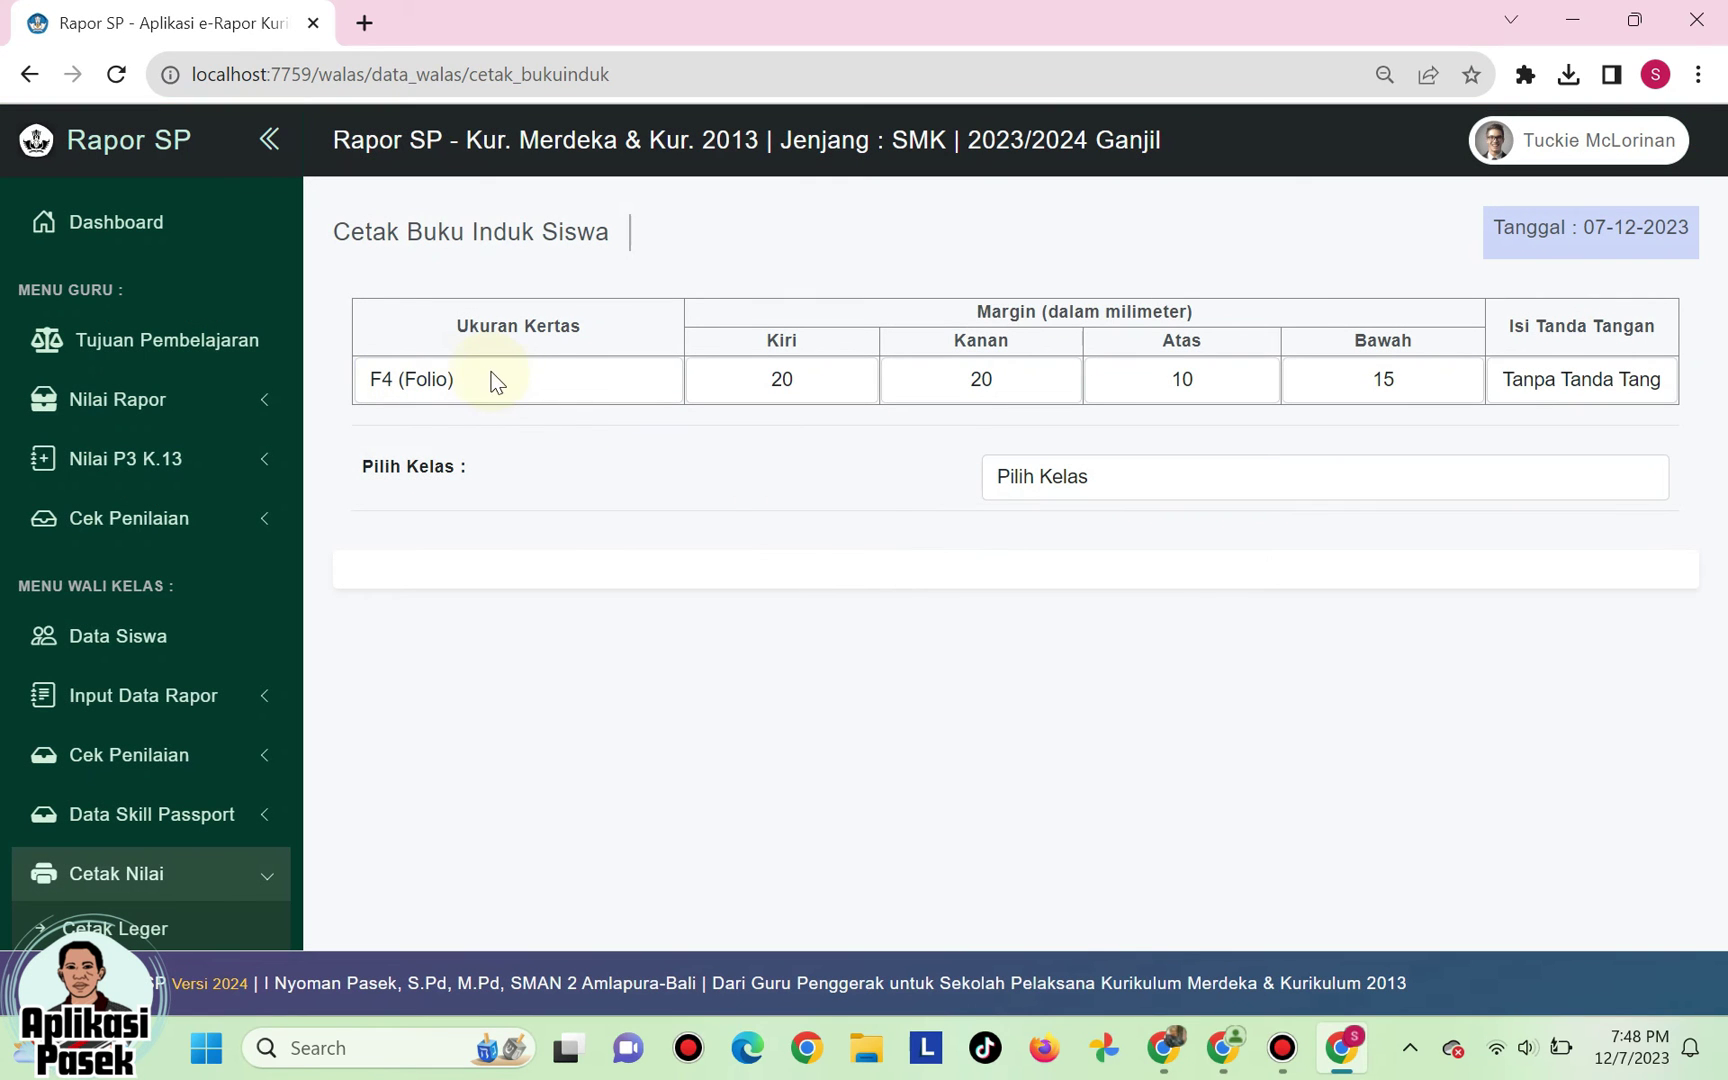
{"action": "left_click", "coordinate": [502, 379]}
{"action": "left_click", "coordinate": [490, 414]}
{"action": "left_click", "coordinate": [495, 386]}
{"action": "left_click", "coordinate": [492, 440]}
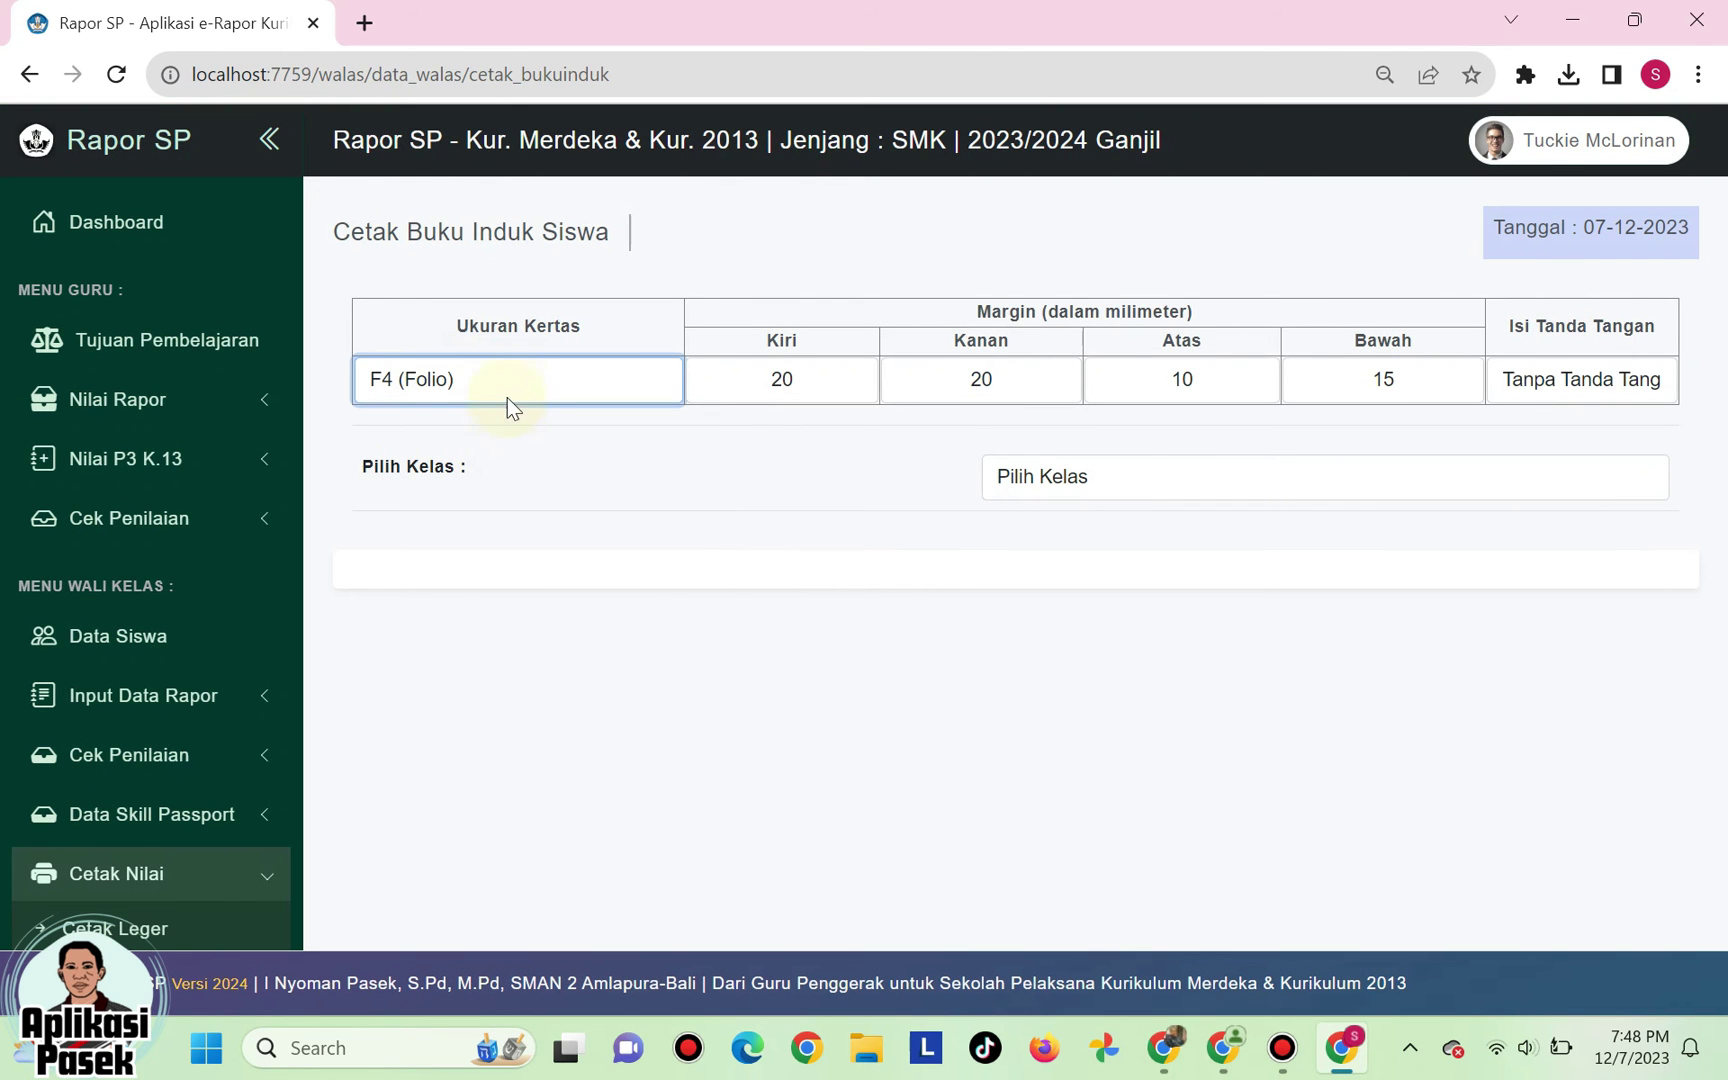
{"action": "left_click", "coordinate": [777, 379]}
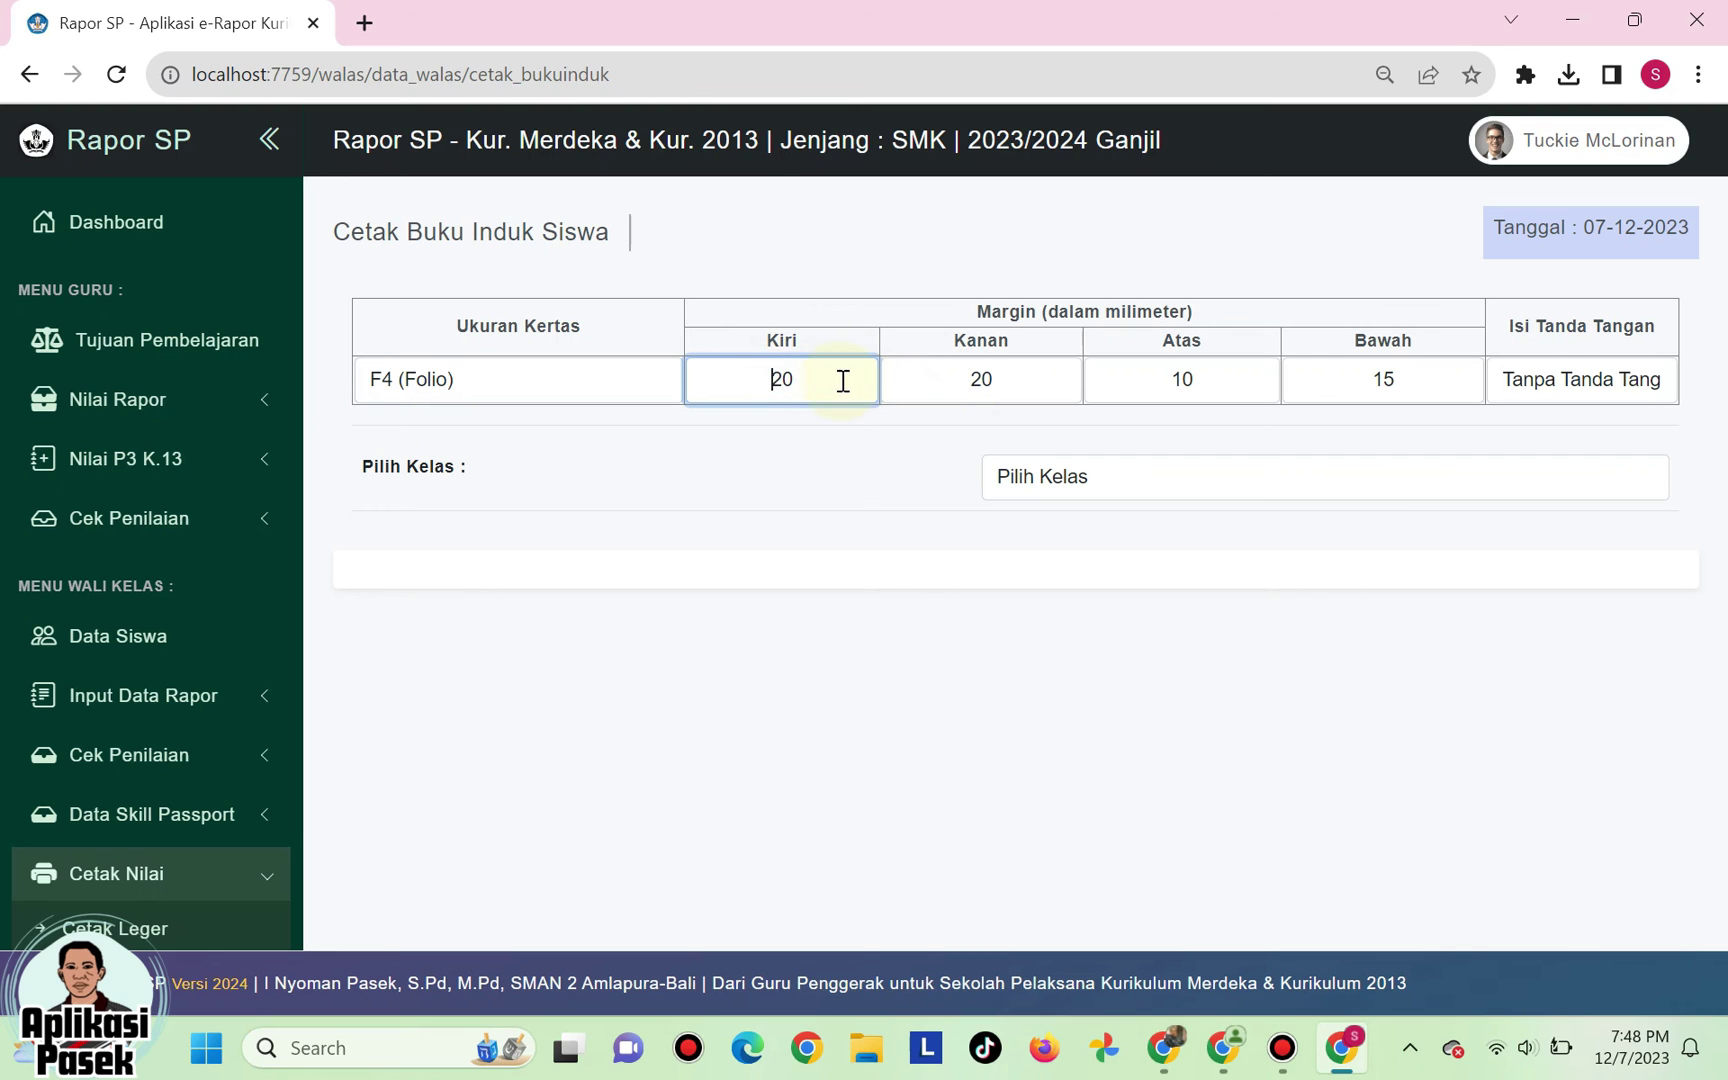
{"action": "left_click", "coordinate": [960, 379]}
{"action": "left_click", "coordinate": [1155, 379]}
{"action": "left_click", "coordinate": [1351, 388]}
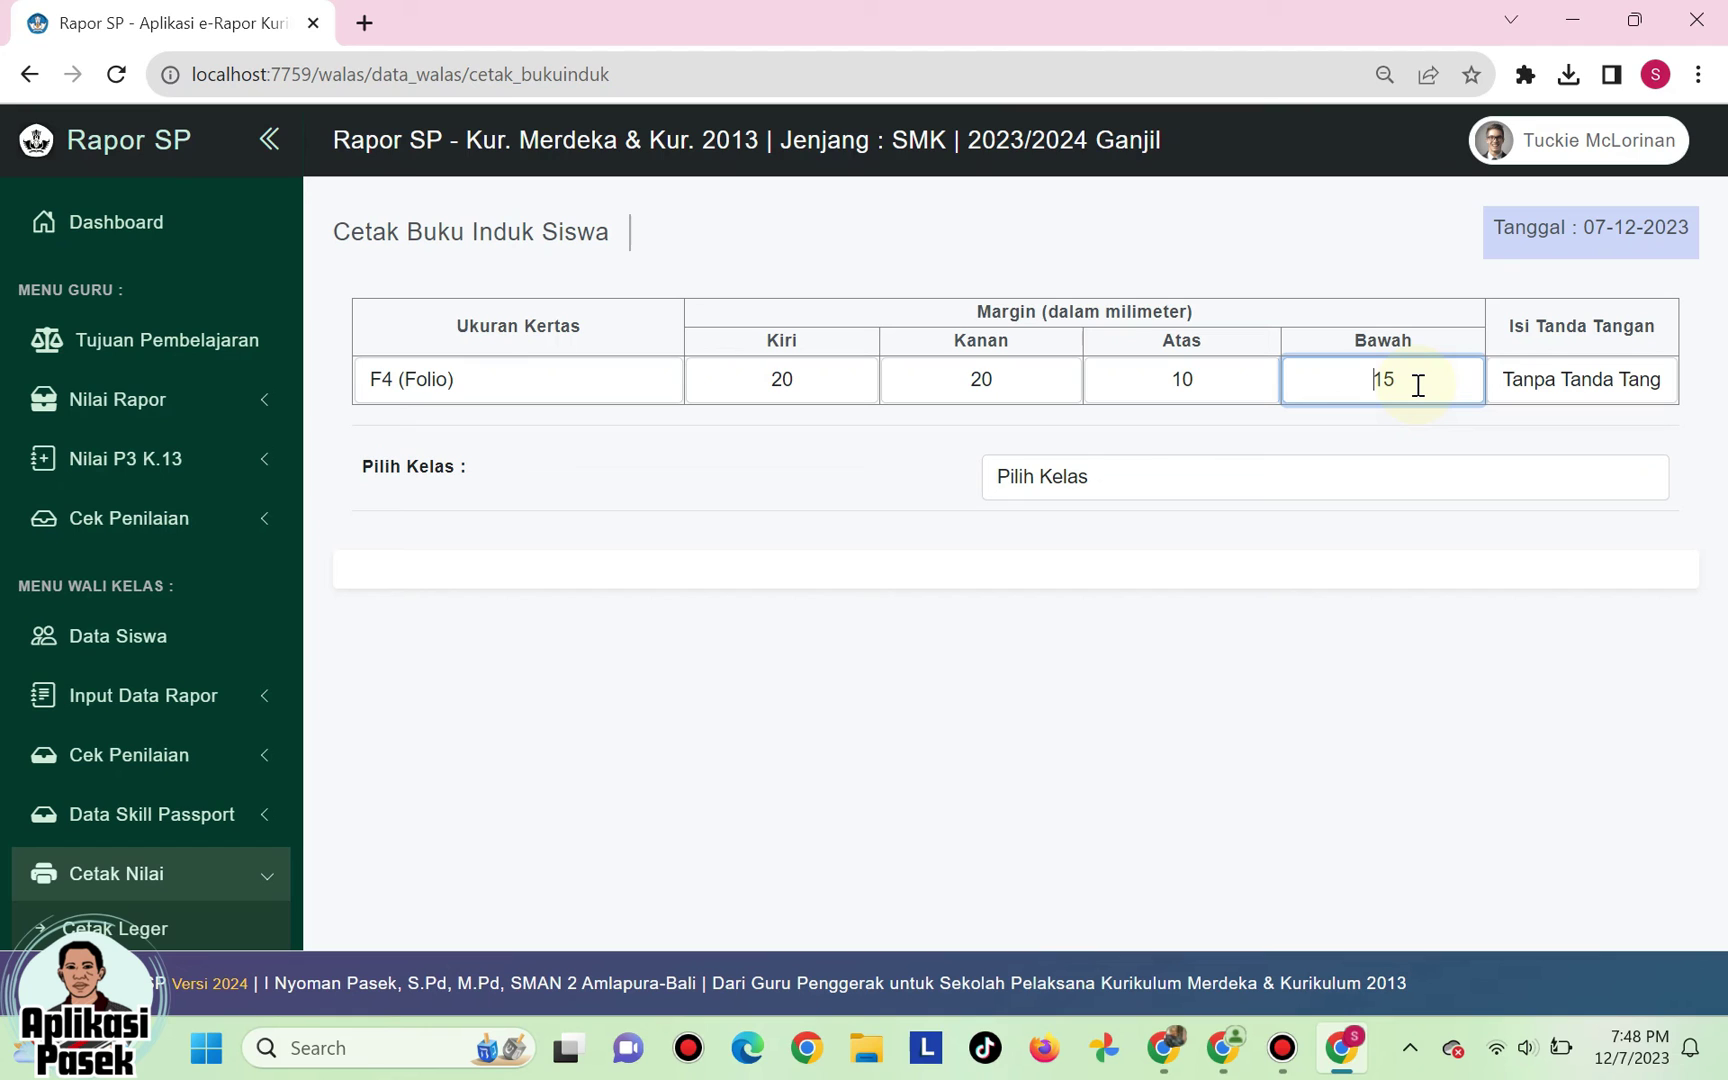
- Set Isi Tanda Tangan to Tanpa Tanda Tangan
{"action": "left_click", "coordinate": [1548, 384]}
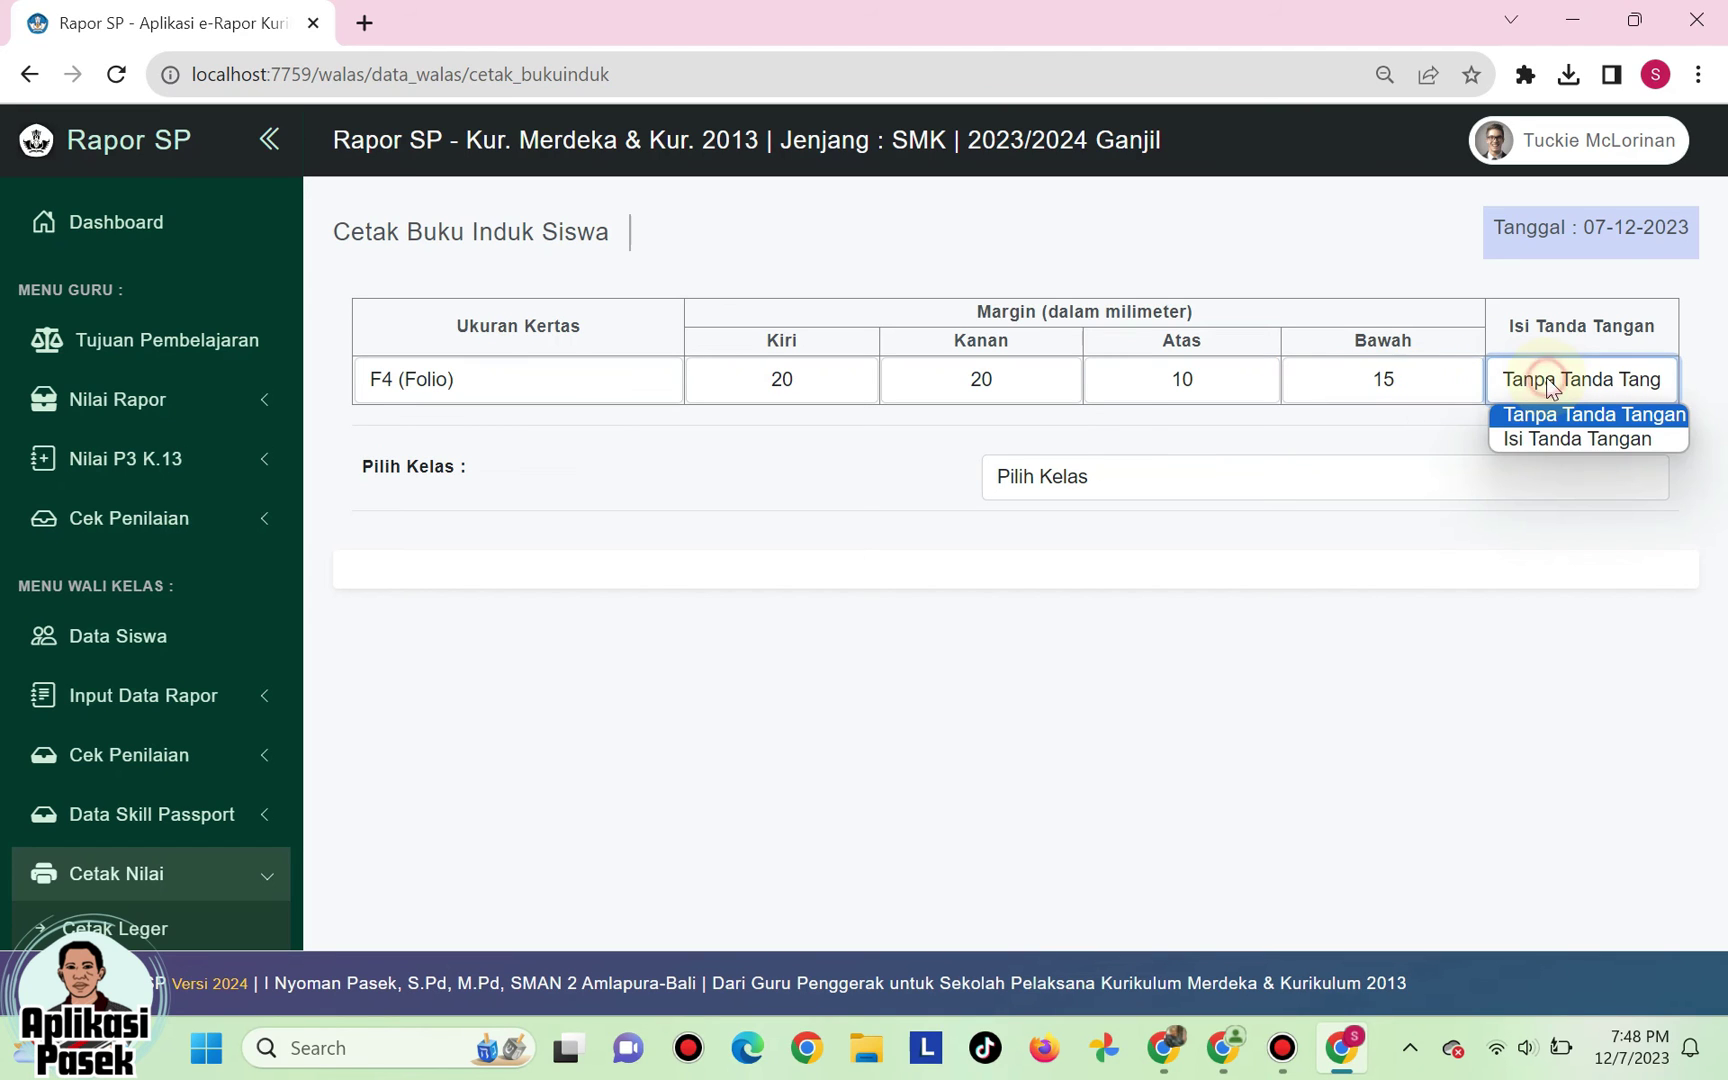
{"action": "left_click", "coordinate": [1546, 418]}
{"action": "left_click", "coordinate": [1559, 378]}
{"action": "left_click", "coordinate": [1551, 446]}
{"action": "left_click", "coordinate": [1555, 386]}
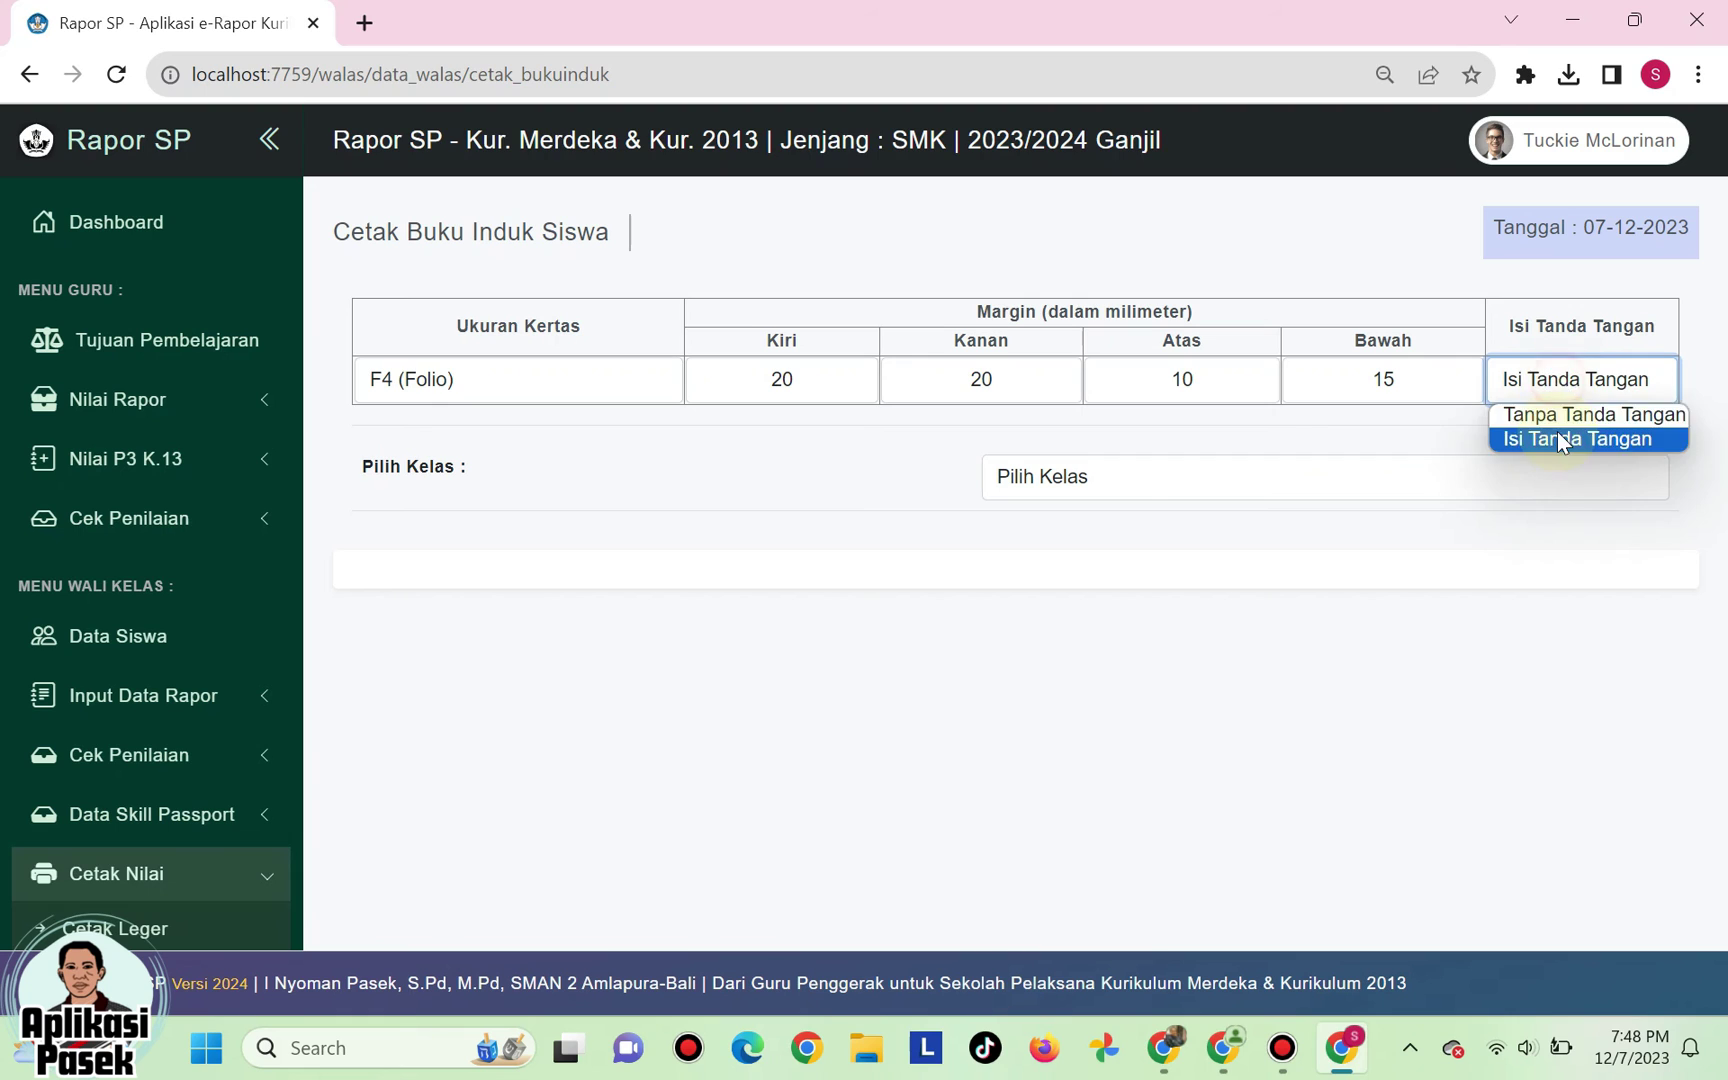
{"action": "left_click", "coordinate": [1567, 414]}
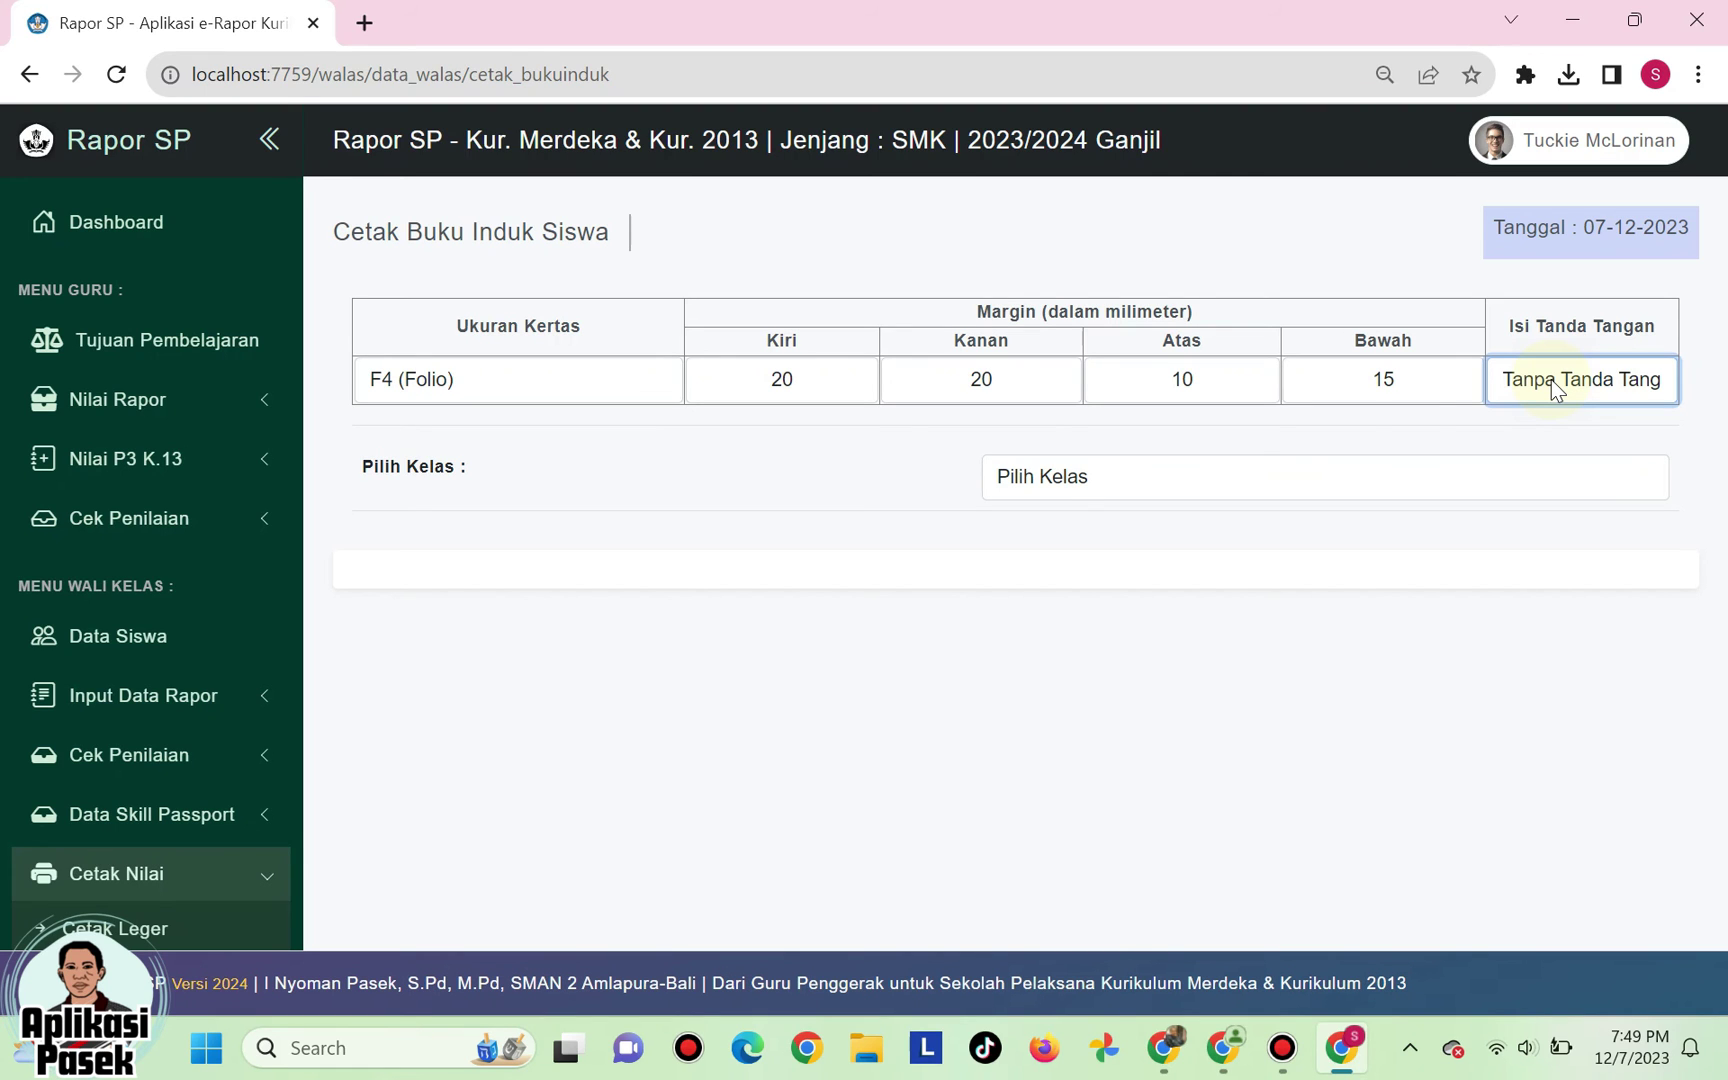
- Select class XII AP 3 and run Generate Buku Induk Kelas ini
{"action": "left_click", "coordinate": [1128, 492]}
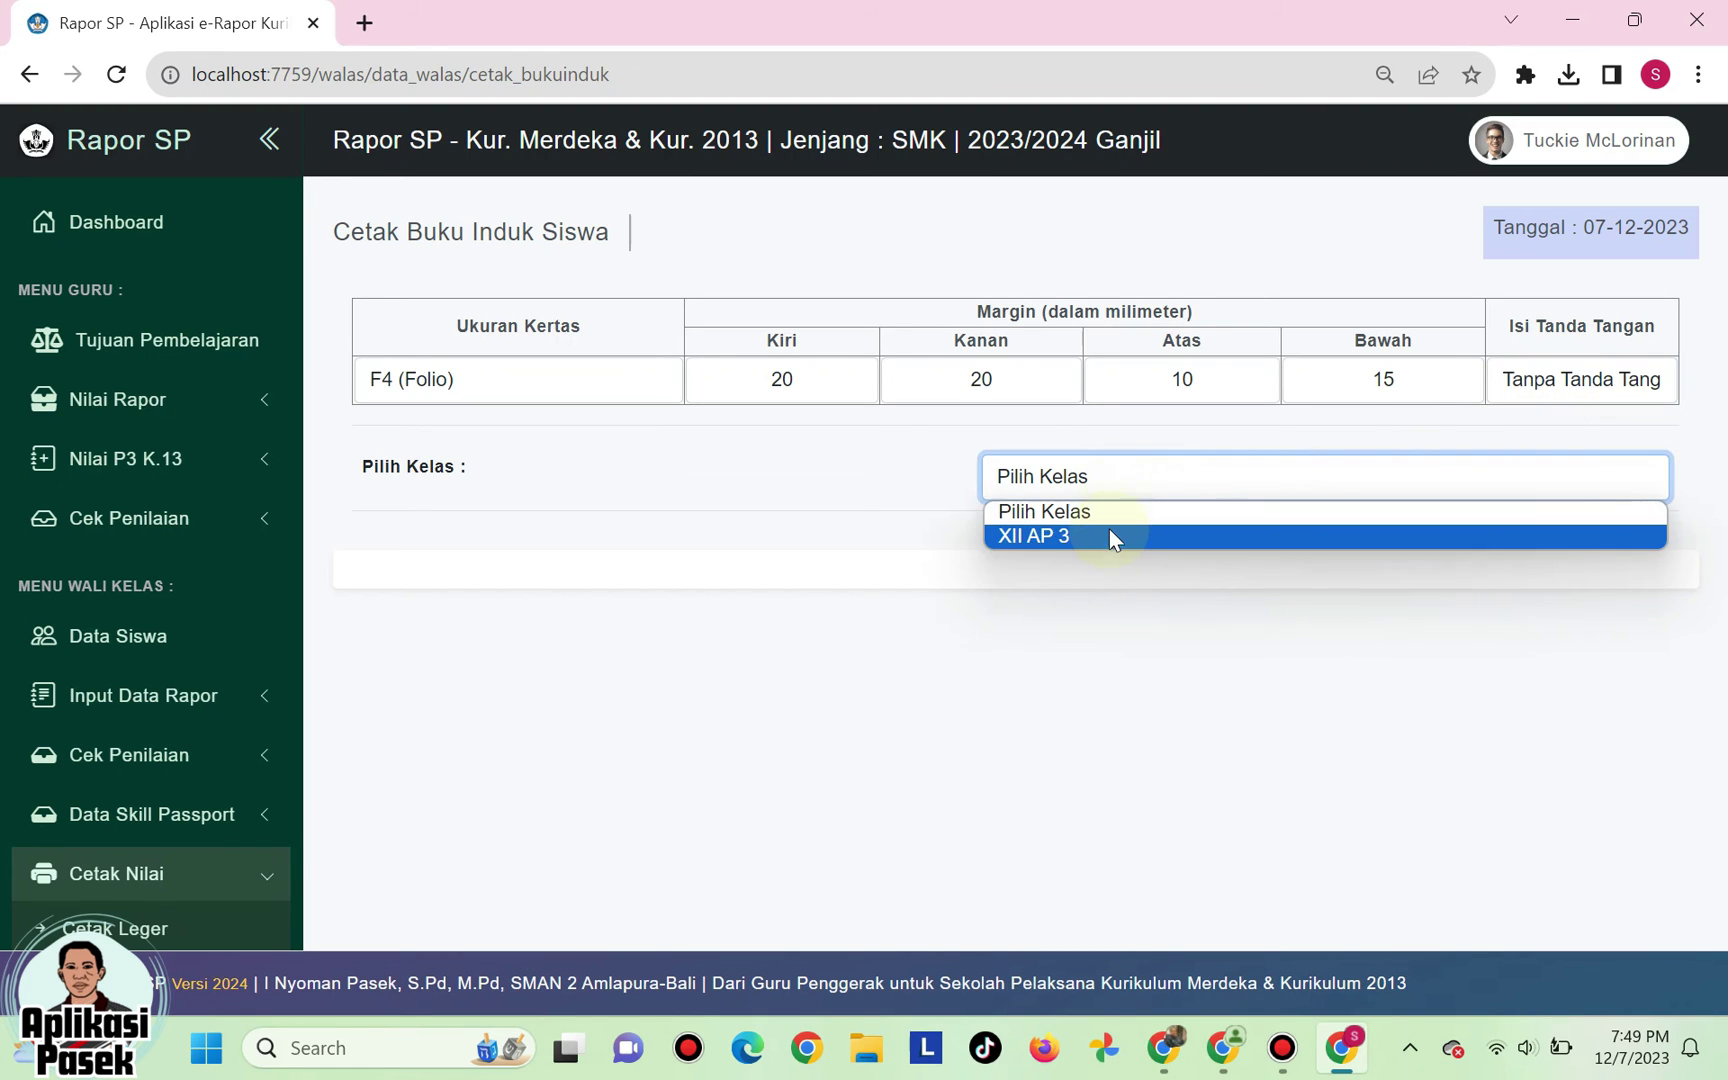
{"action": "left_click", "coordinate": [1108, 531]}
{"action": "scroll", "coordinate": [1091, 576], "scroll_direction": "down", "scroll_amount": 10}
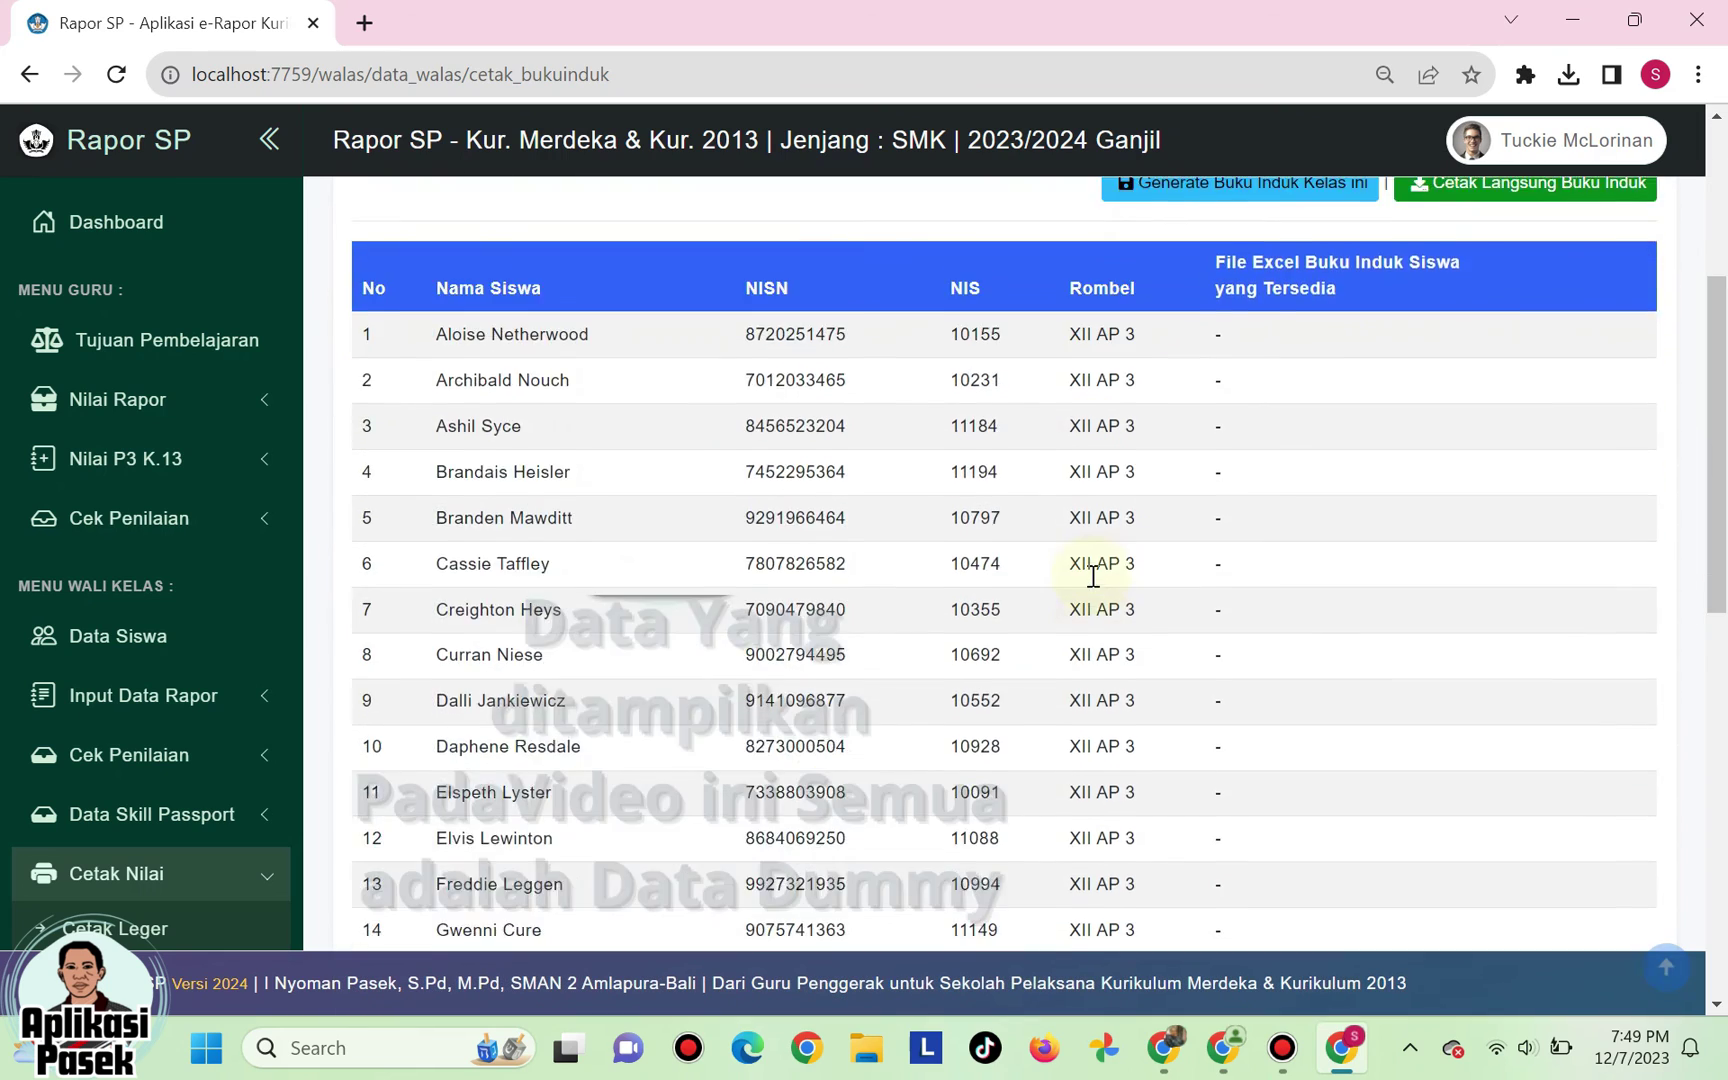
{"action": "scroll", "coordinate": [1093, 576], "scroll_direction": "up", "scroll_amount": 10}
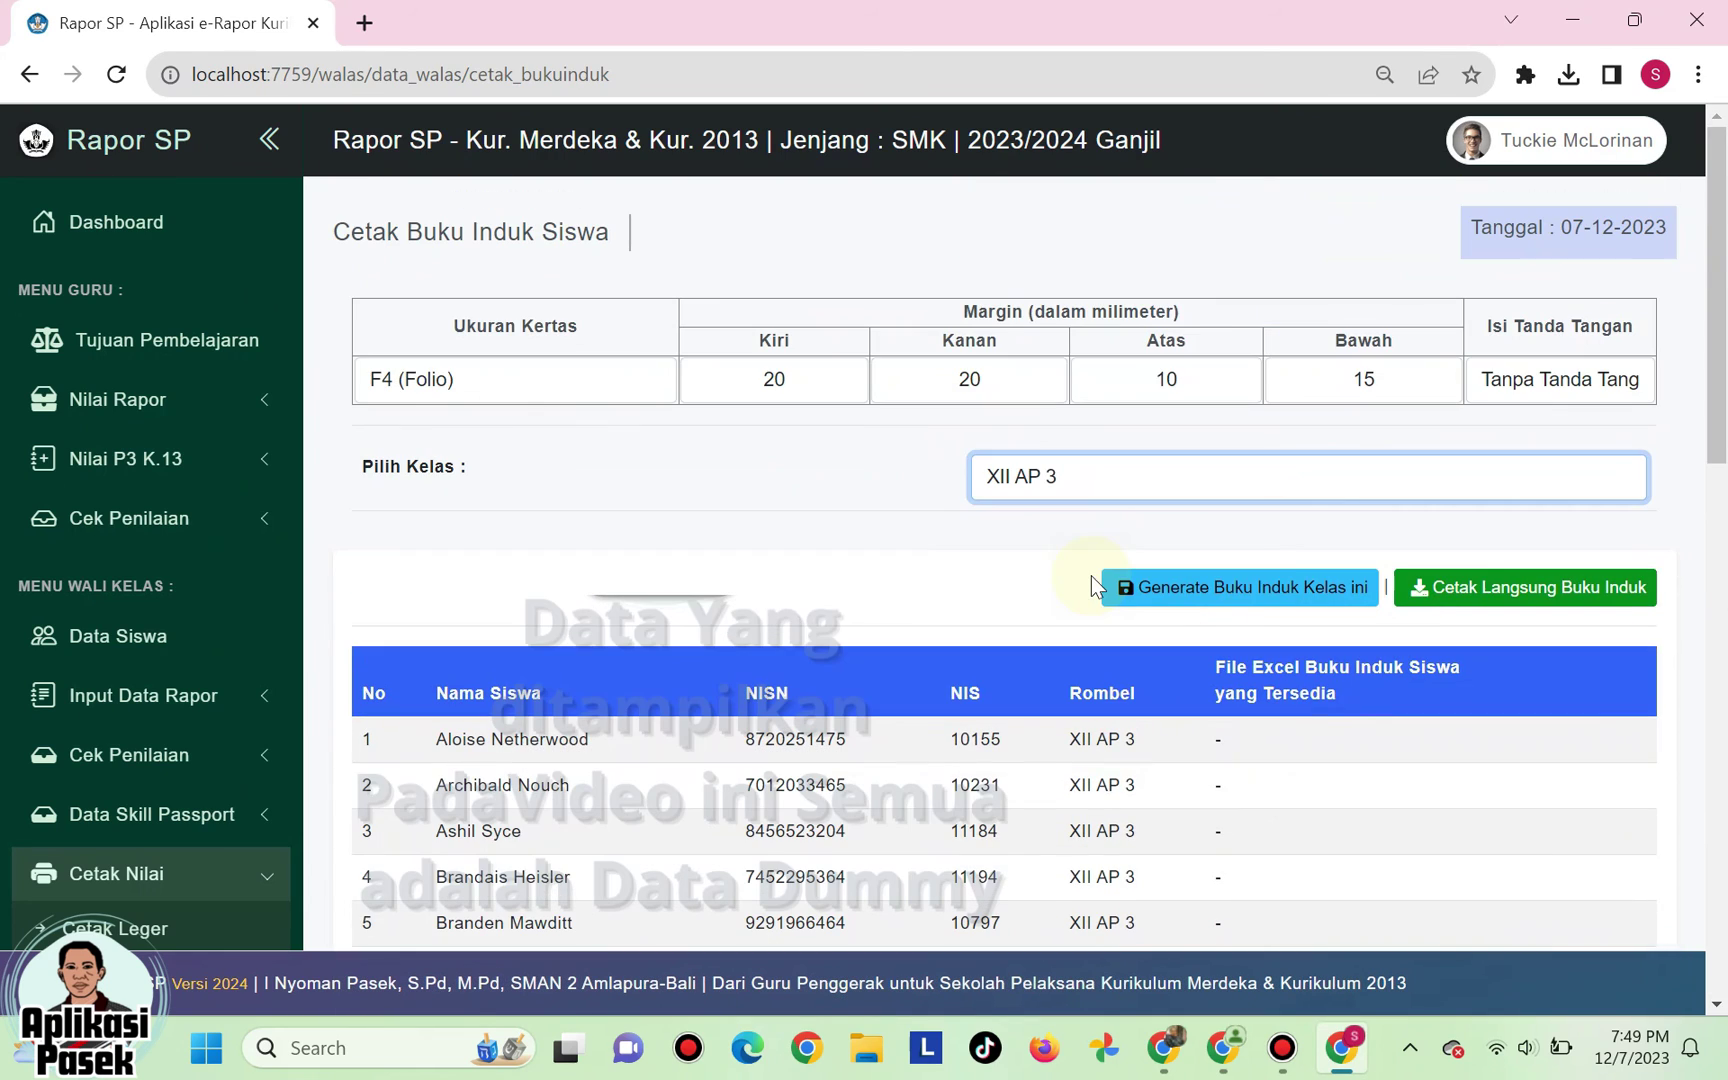
{"action": "left_click", "coordinate": [1168, 595]}
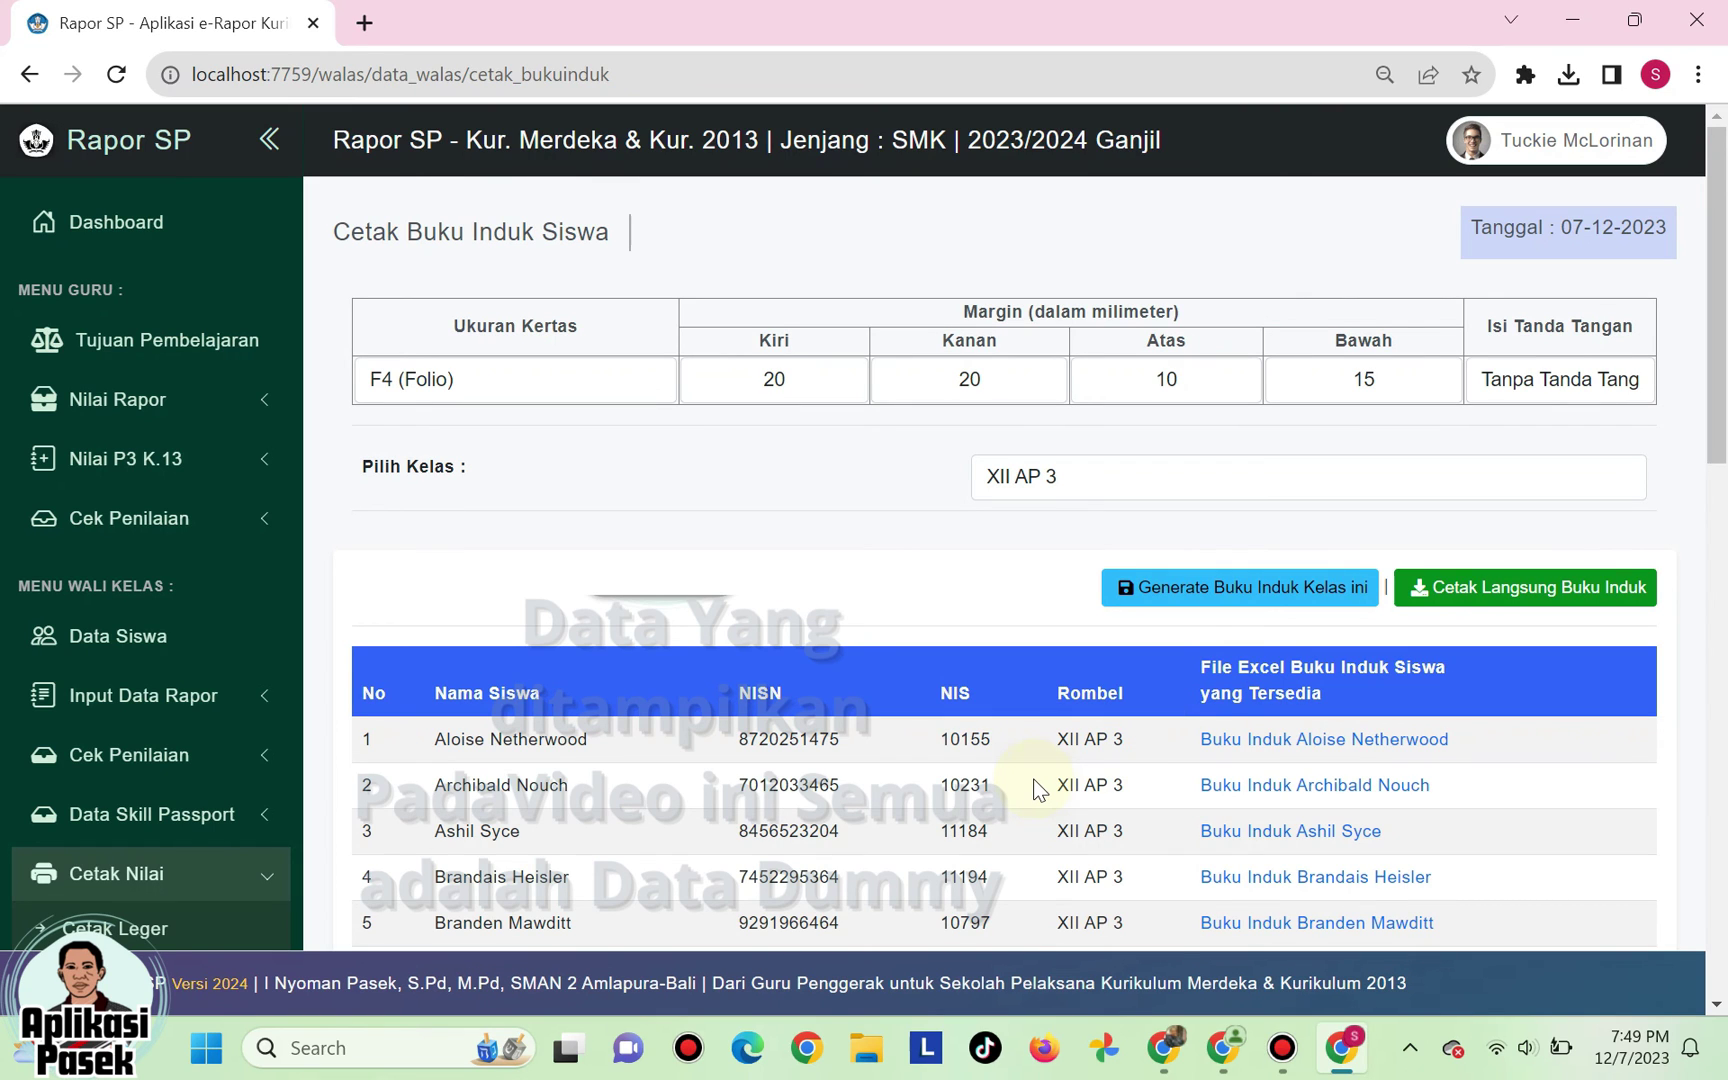
- Download the second student's Buku Induk PDF and bring up Chrome's recent downloads
{"action": "left_click", "coordinate": [1270, 792]}
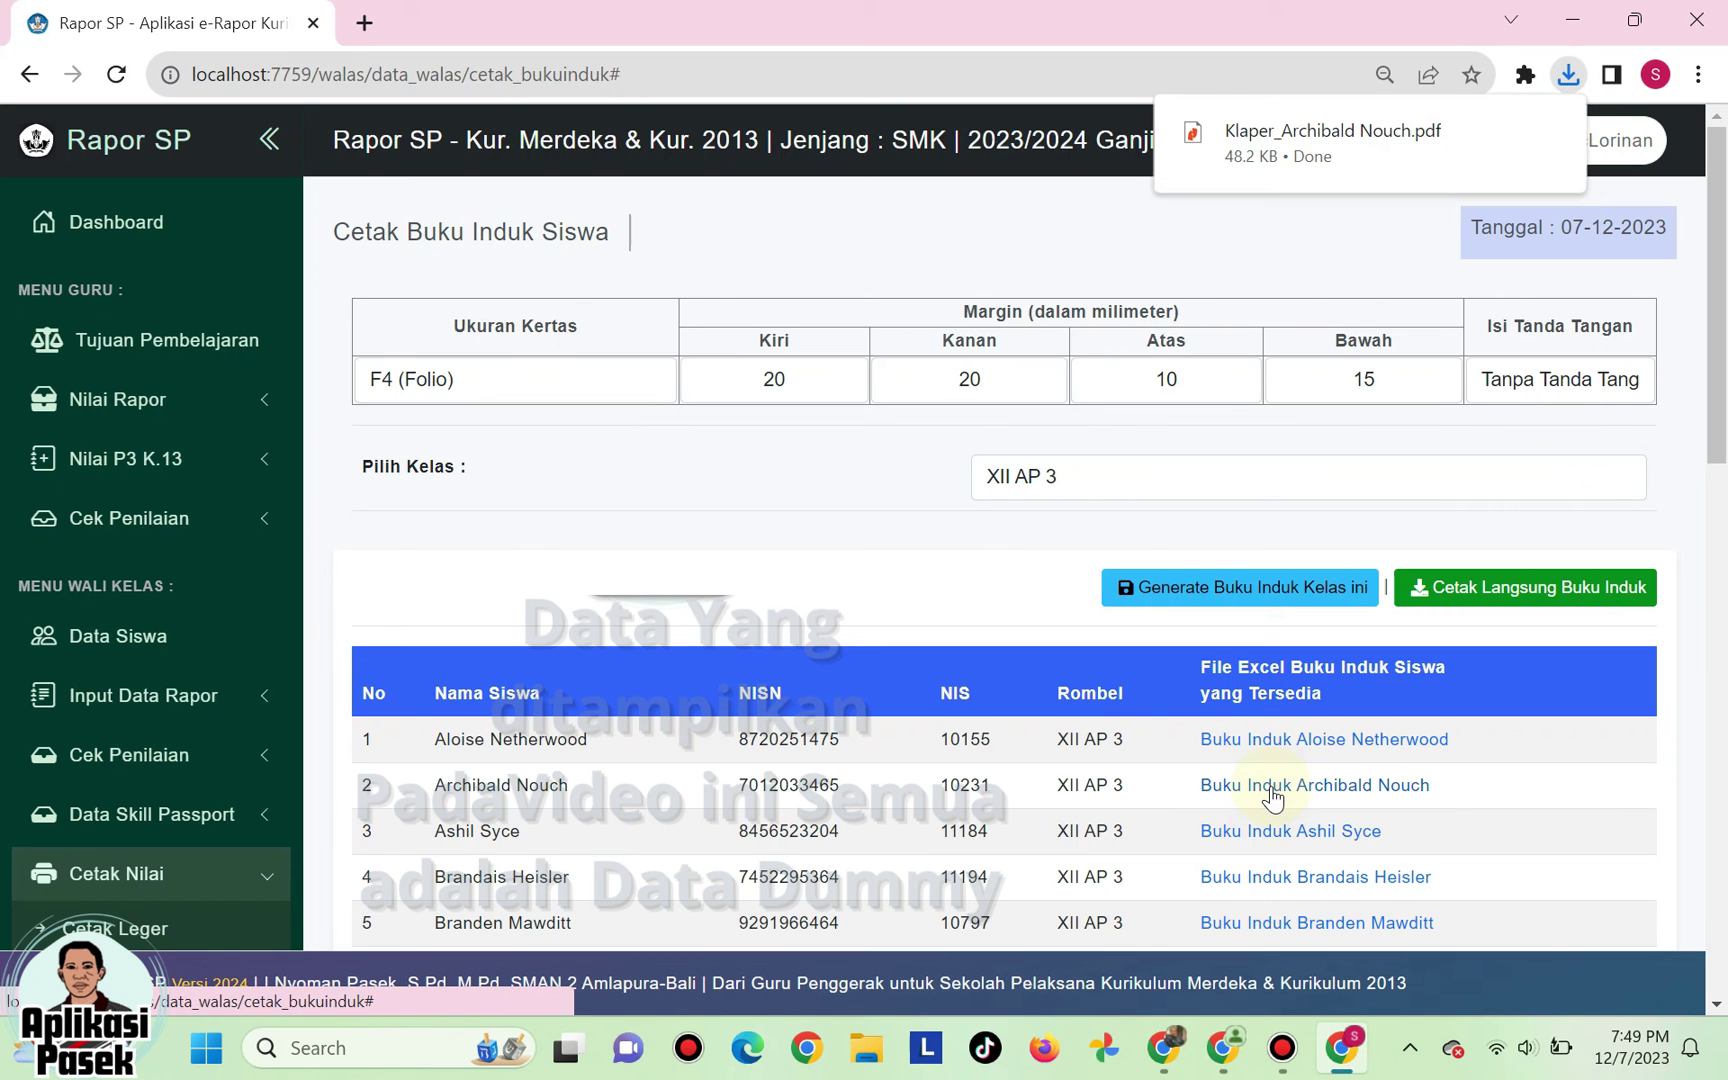
{"action": "left_click", "coordinate": [1568, 76]}
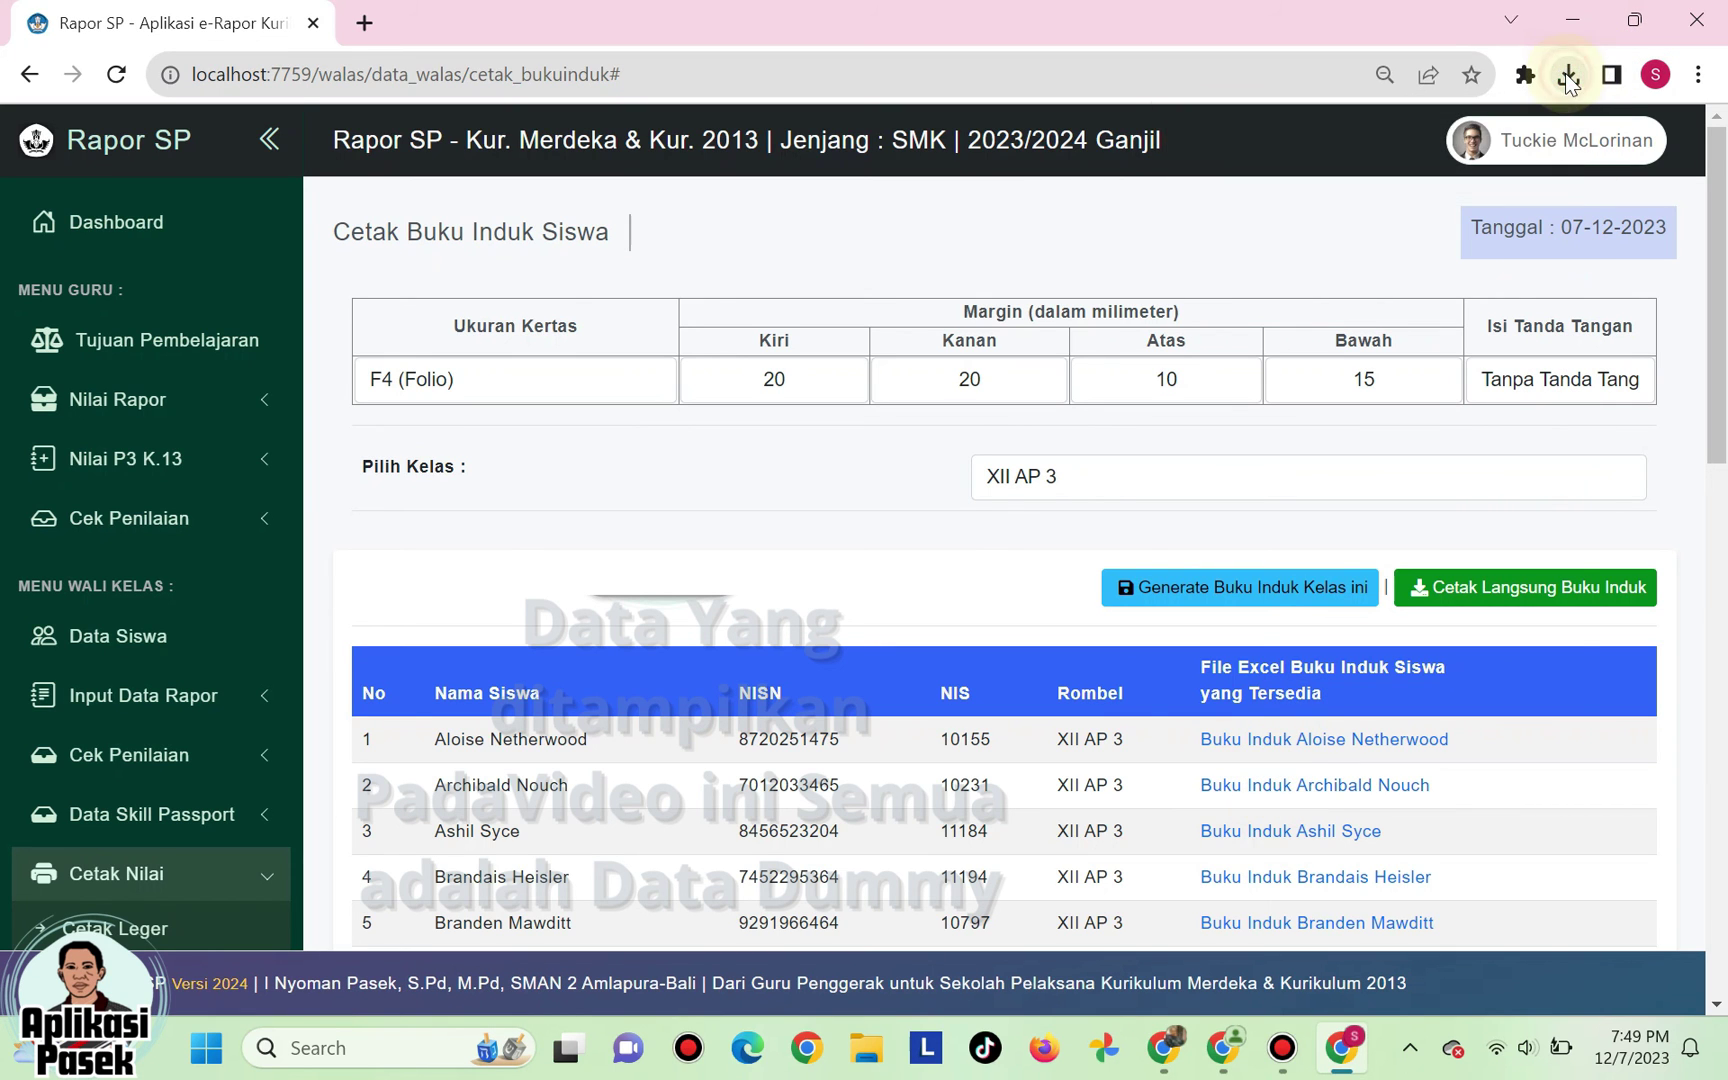
{"action": "left_click", "coordinate": [1568, 76]}
{"action": "left_click", "coordinate": [1327, 263]}
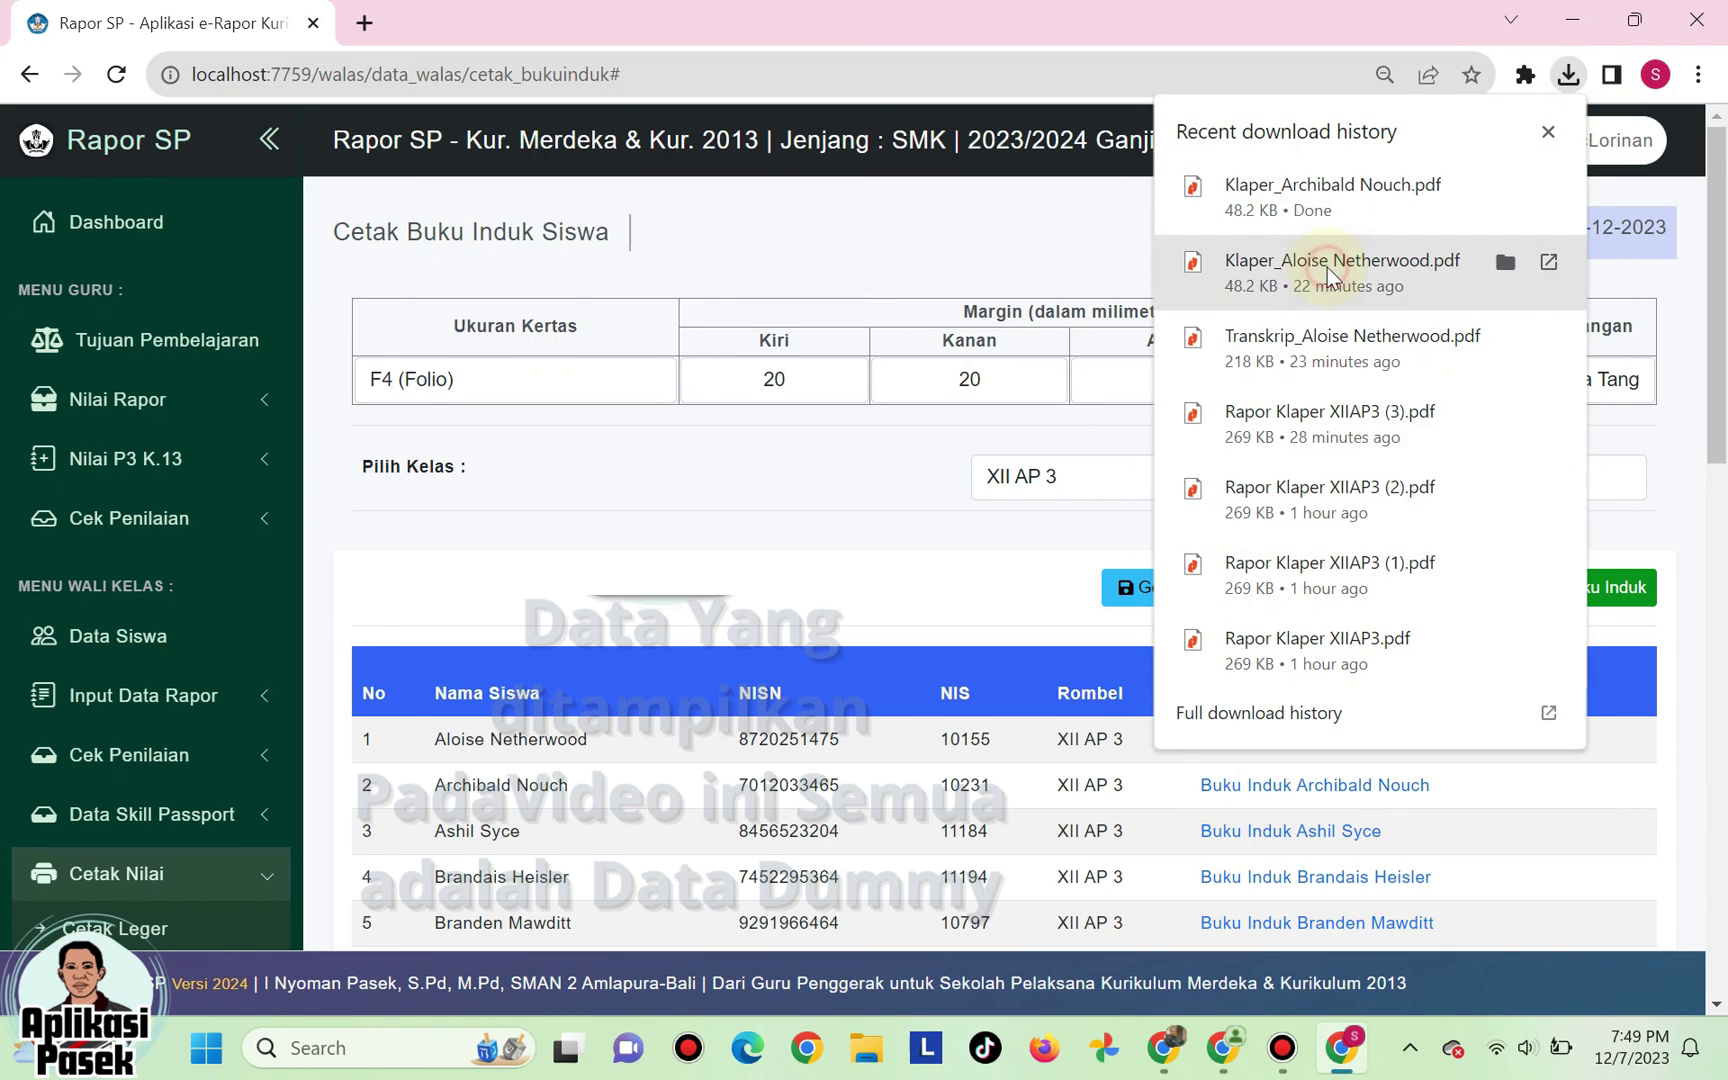
- Open the student's Klaper PDF from downloads, scroll both pages, then close it
{"action": "left_click", "coordinate": [1327, 265]}
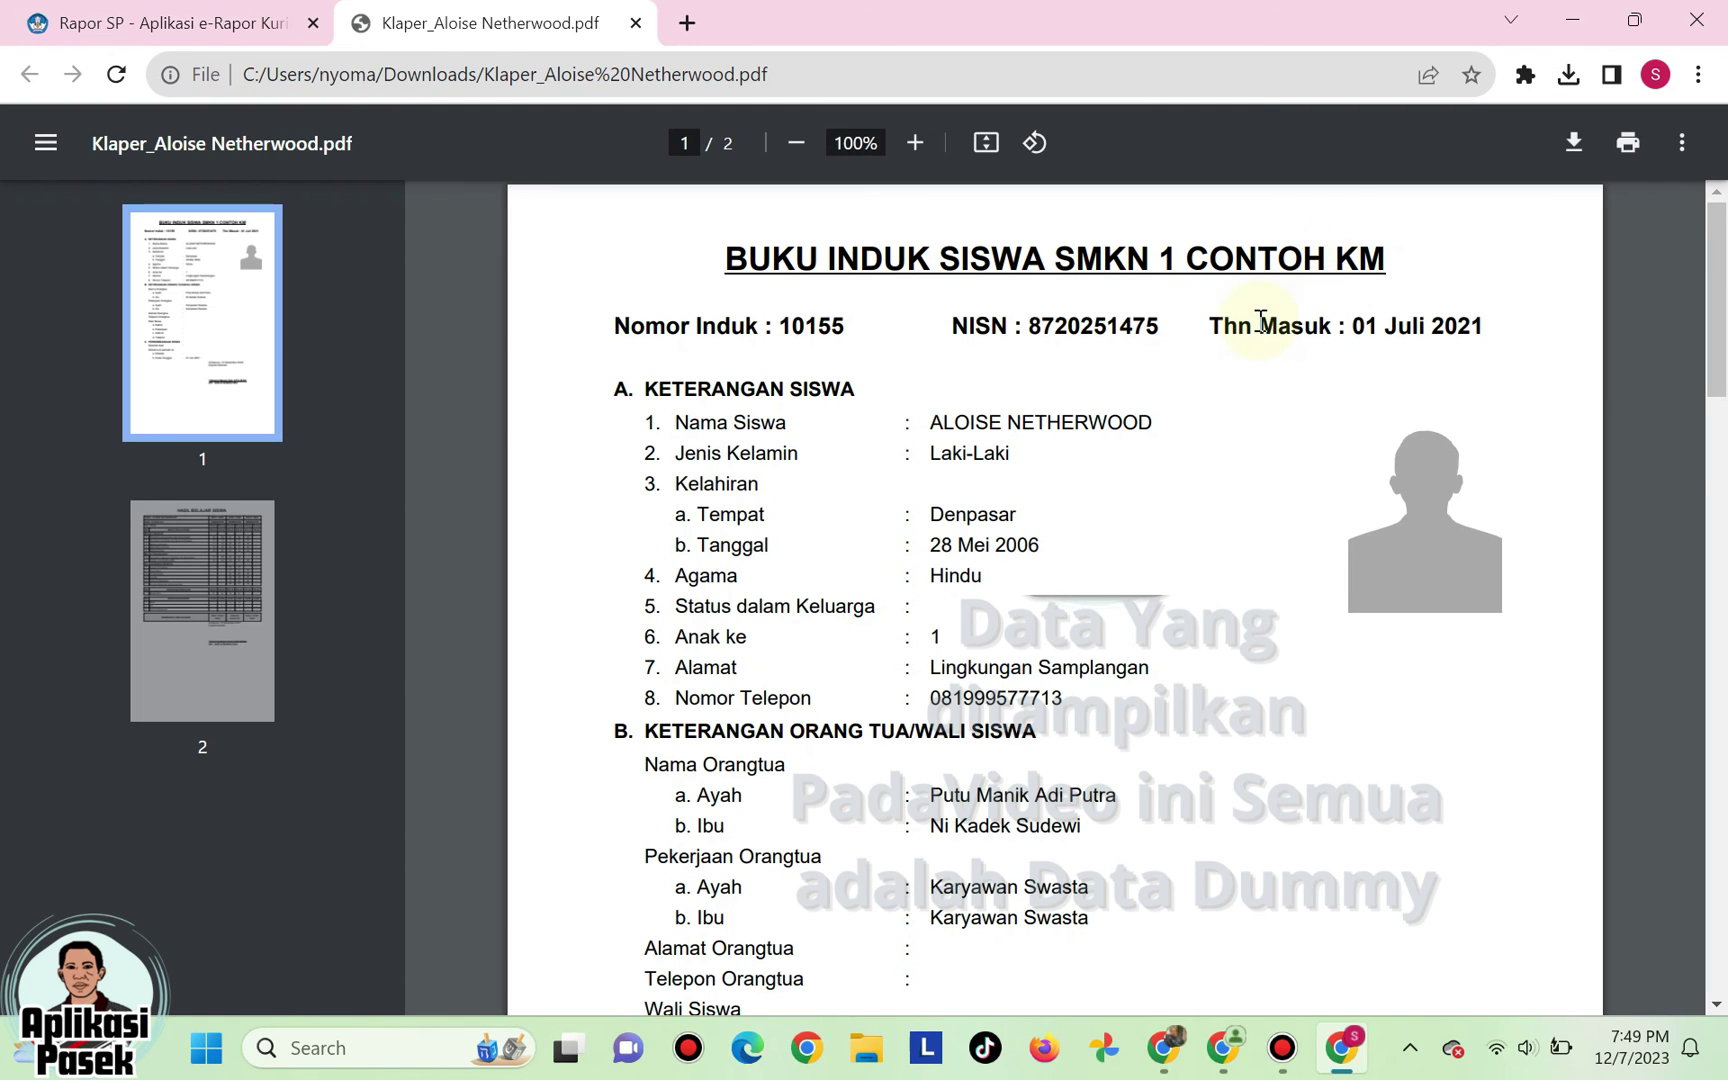
{"action": "scroll", "coordinate": [1260, 320], "scroll_direction": "down", "scroll_amount": 12}
{"action": "scroll", "coordinate": [1260, 320], "scroll_direction": "down", "scroll_amount": 8}
{"action": "scroll", "coordinate": [1260, 320], "scroll_direction": "up", "scroll_amount": 3}
{"action": "scroll", "coordinate": [1260, 320], "scroll_direction": "down", "scroll_amount": 1}
{"action": "scroll", "coordinate": [1262, 320], "scroll_direction": "down", "scroll_amount": 3}
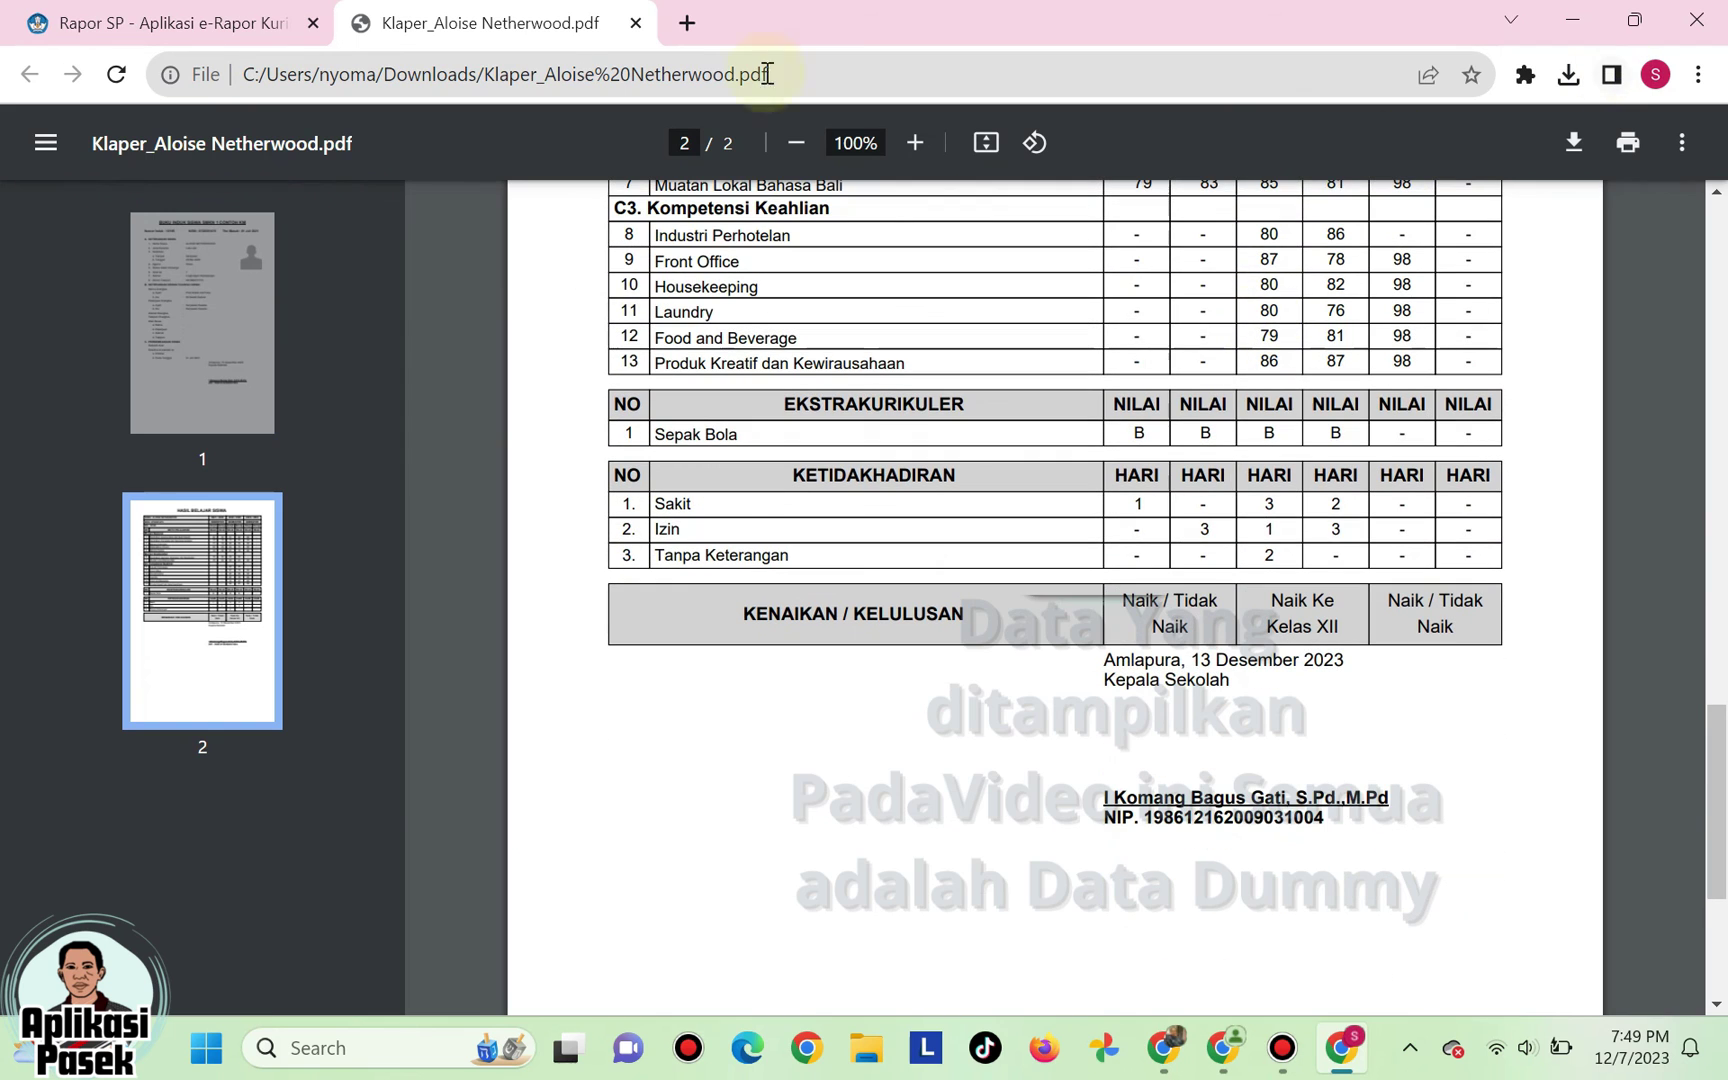
{"action": "left_click", "coordinate": [636, 23]}
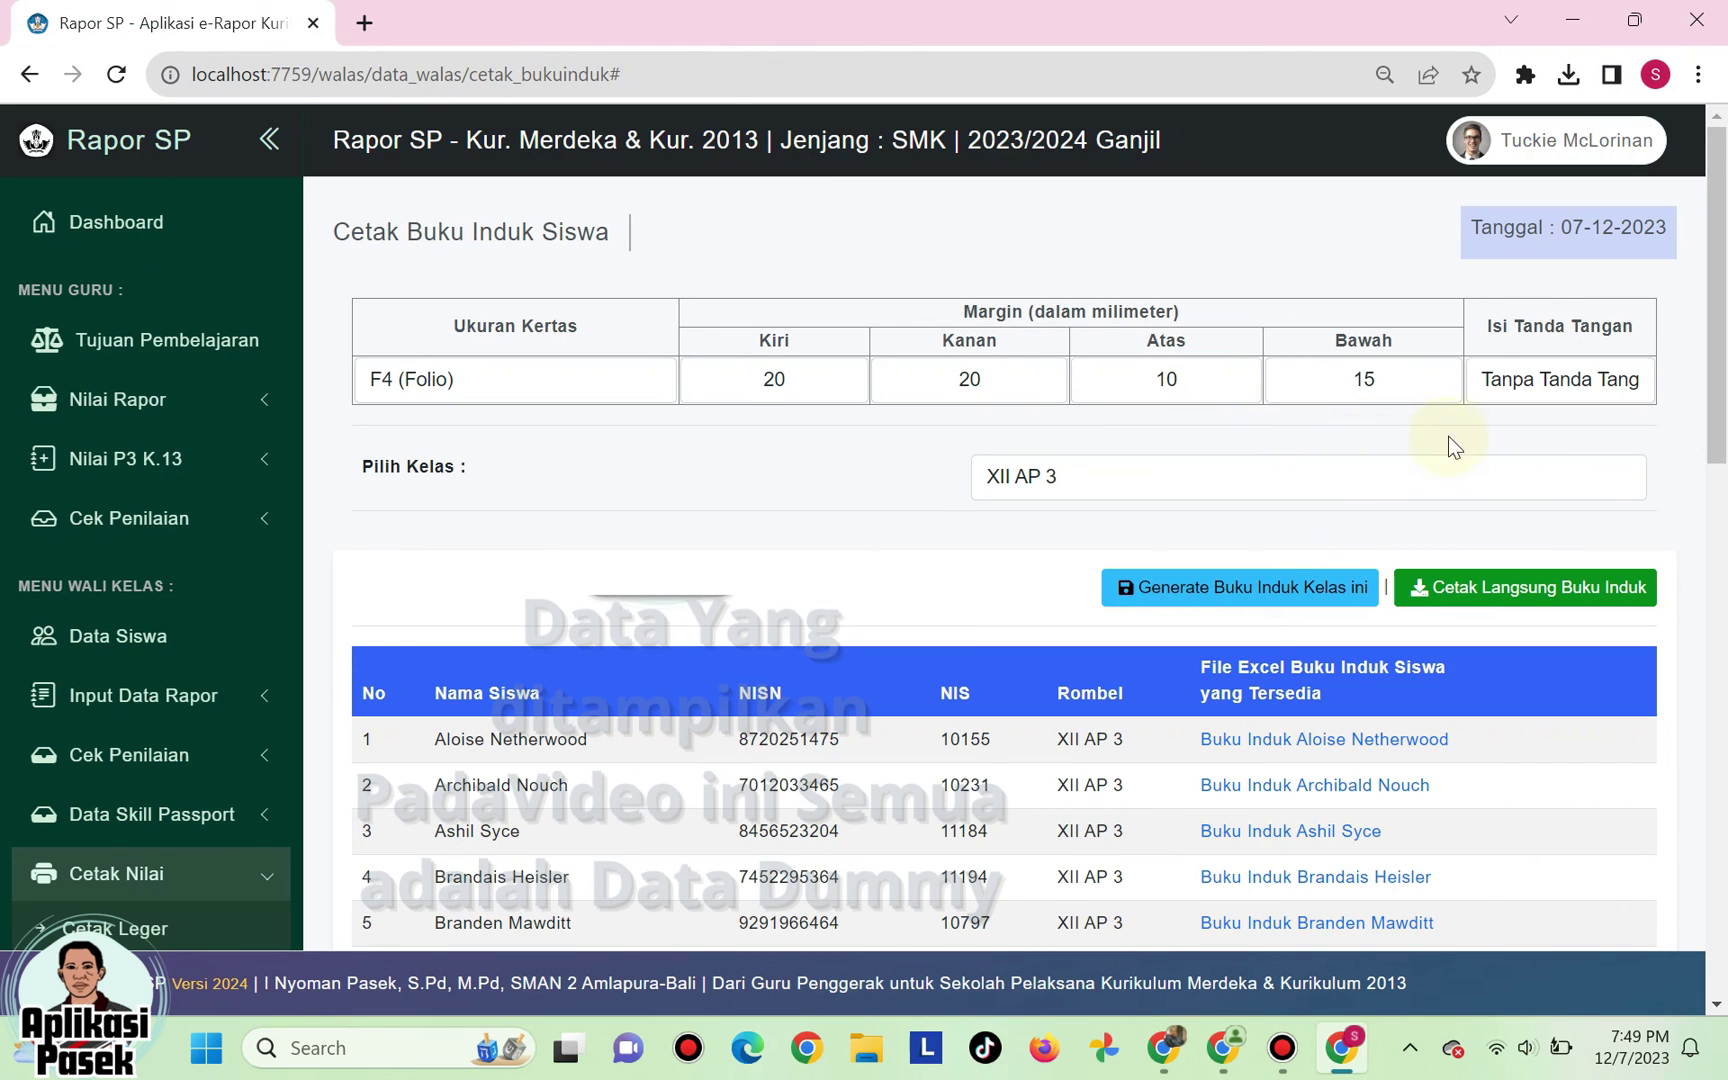
- Run Cetak Langsung Buku Induk to download Rapor Klaper XIIAP3 (4).pdf (269 KB)
{"action": "left_click", "coordinate": [1513, 598]}
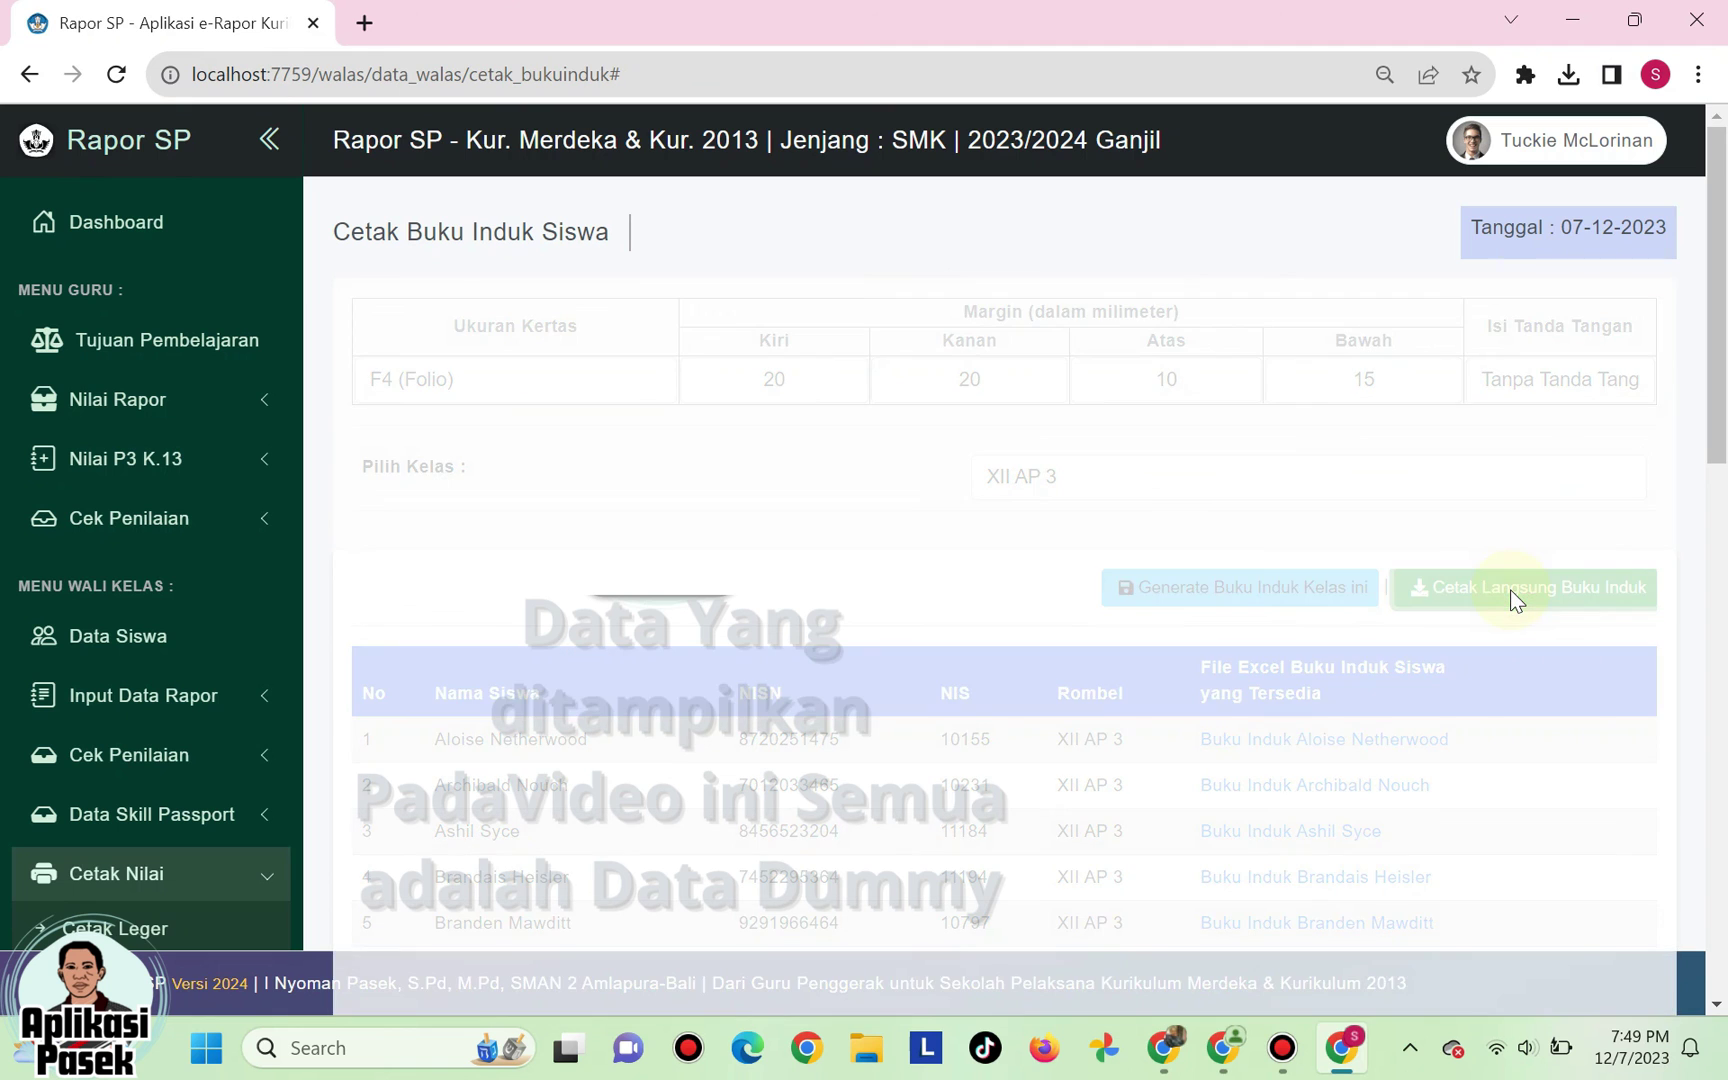
{"action": "left_click", "coordinate": [1568, 78]}
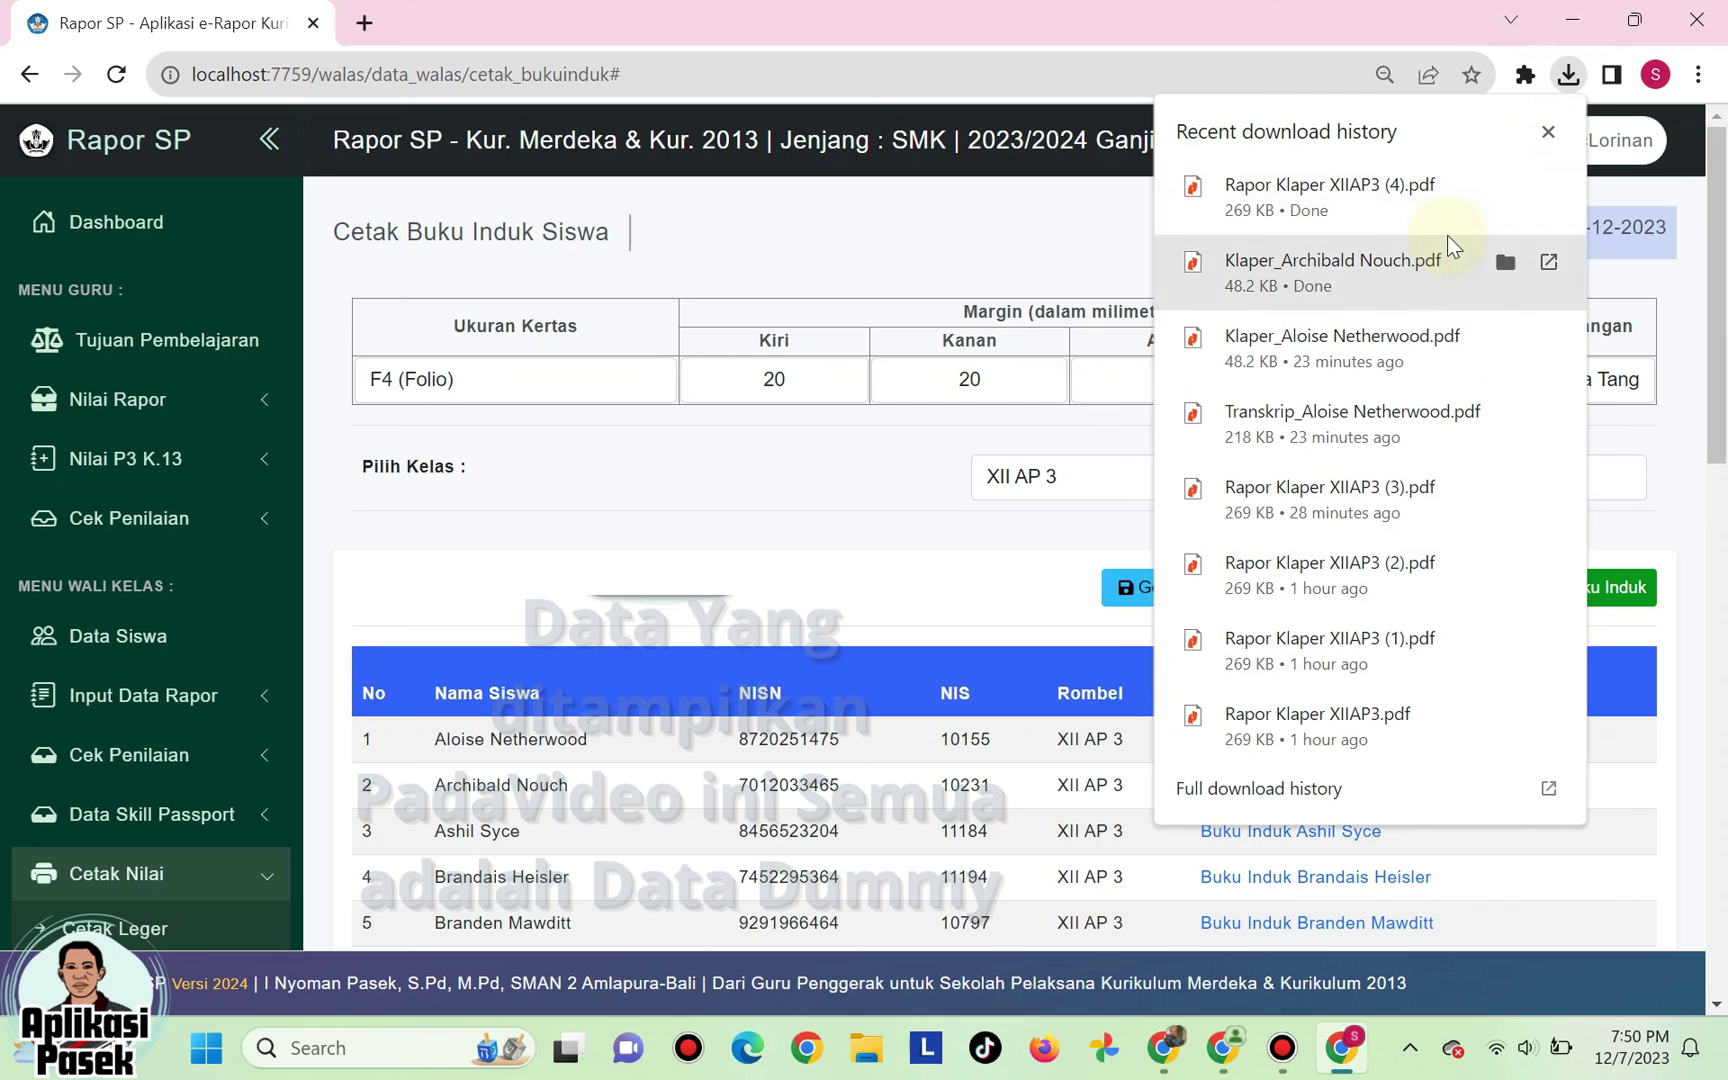
- Open Rapor Klaper XIIAP3 (3).pdf and scroll through its cover and student pages
{"action": "left_click", "coordinate": [1368, 500]}
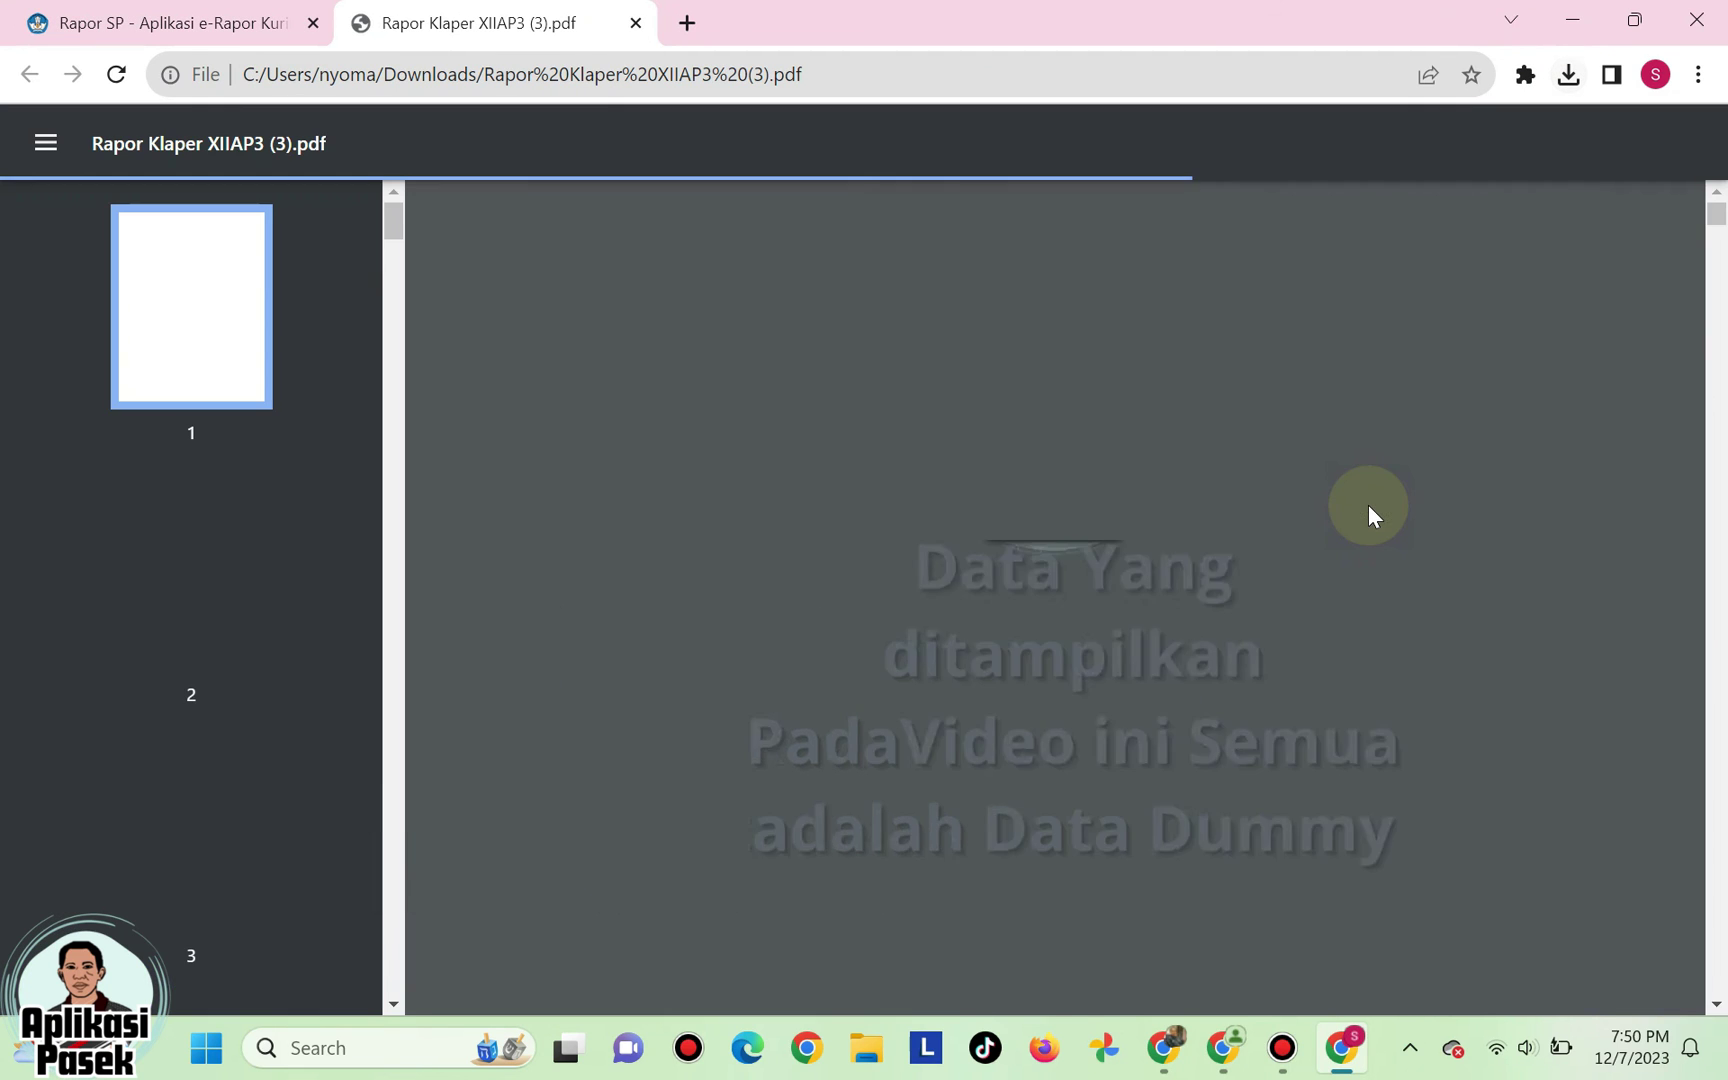
{"action": "scroll", "coordinate": [1161, 490], "scroll_direction": "down", "scroll_amount": 15}
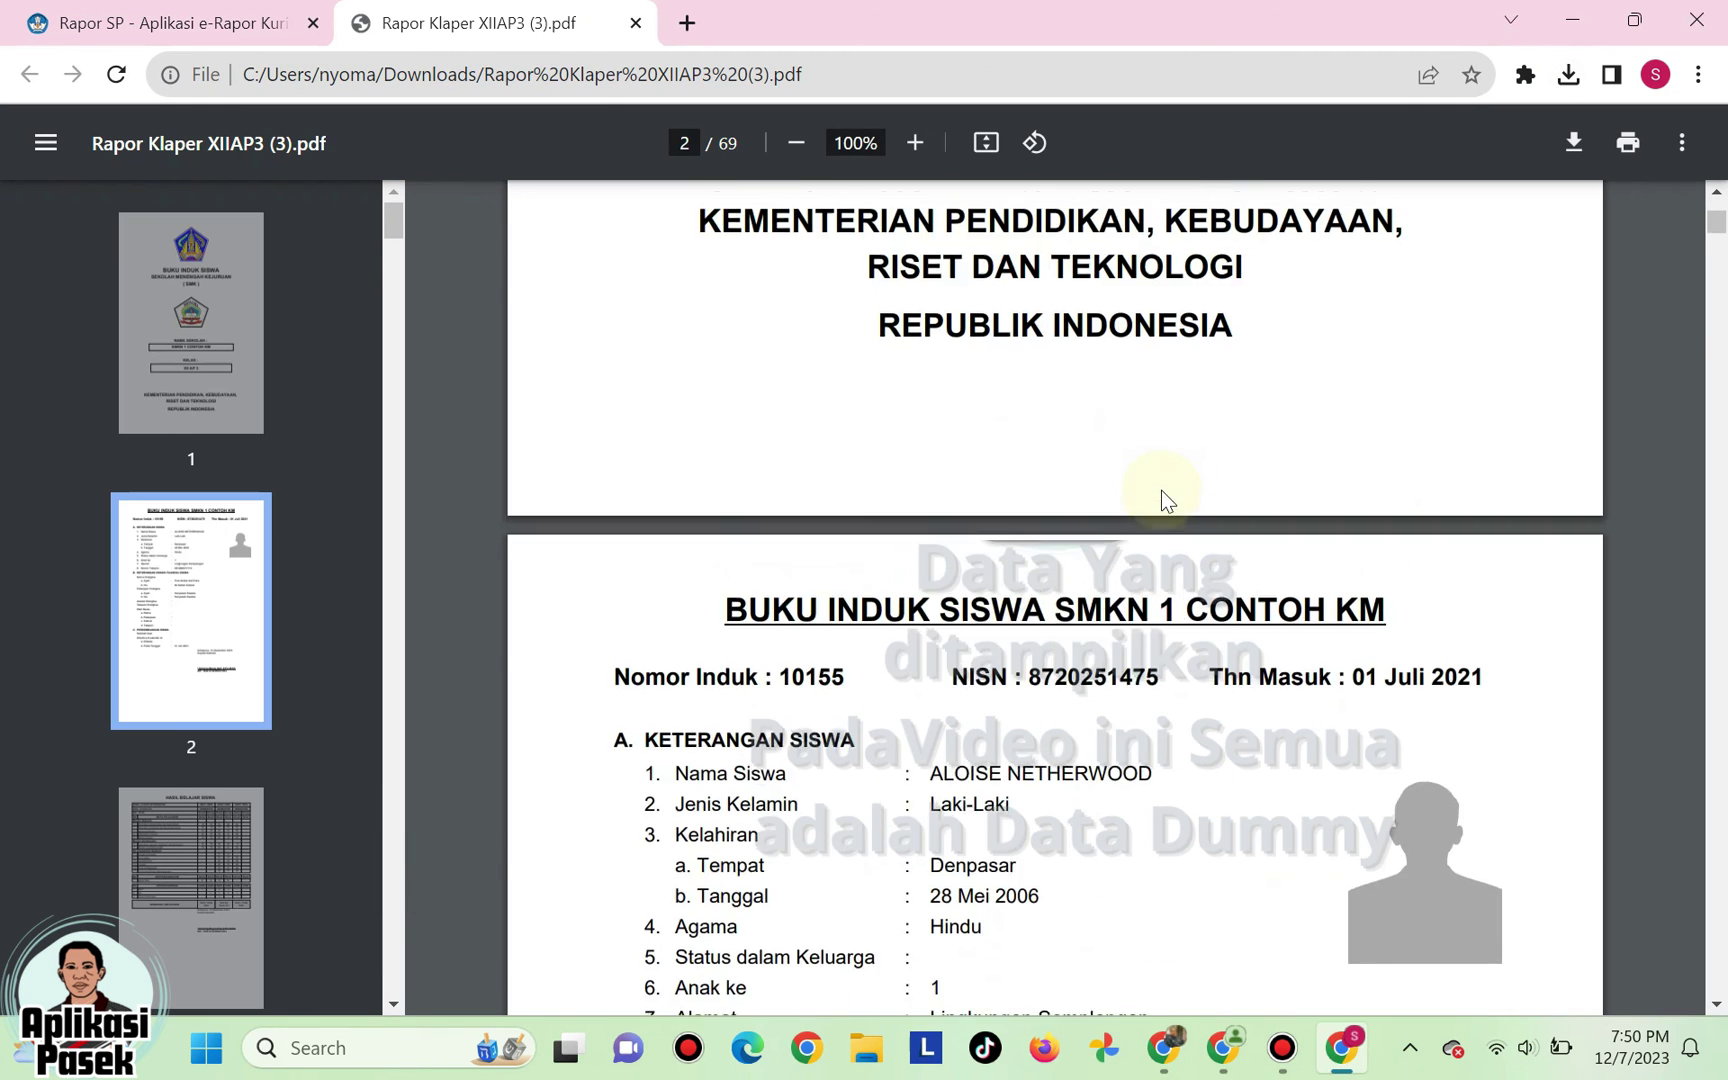
{"action": "scroll", "coordinate": [1161, 490], "scroll_direction": "down", "scroll_amount": 10}
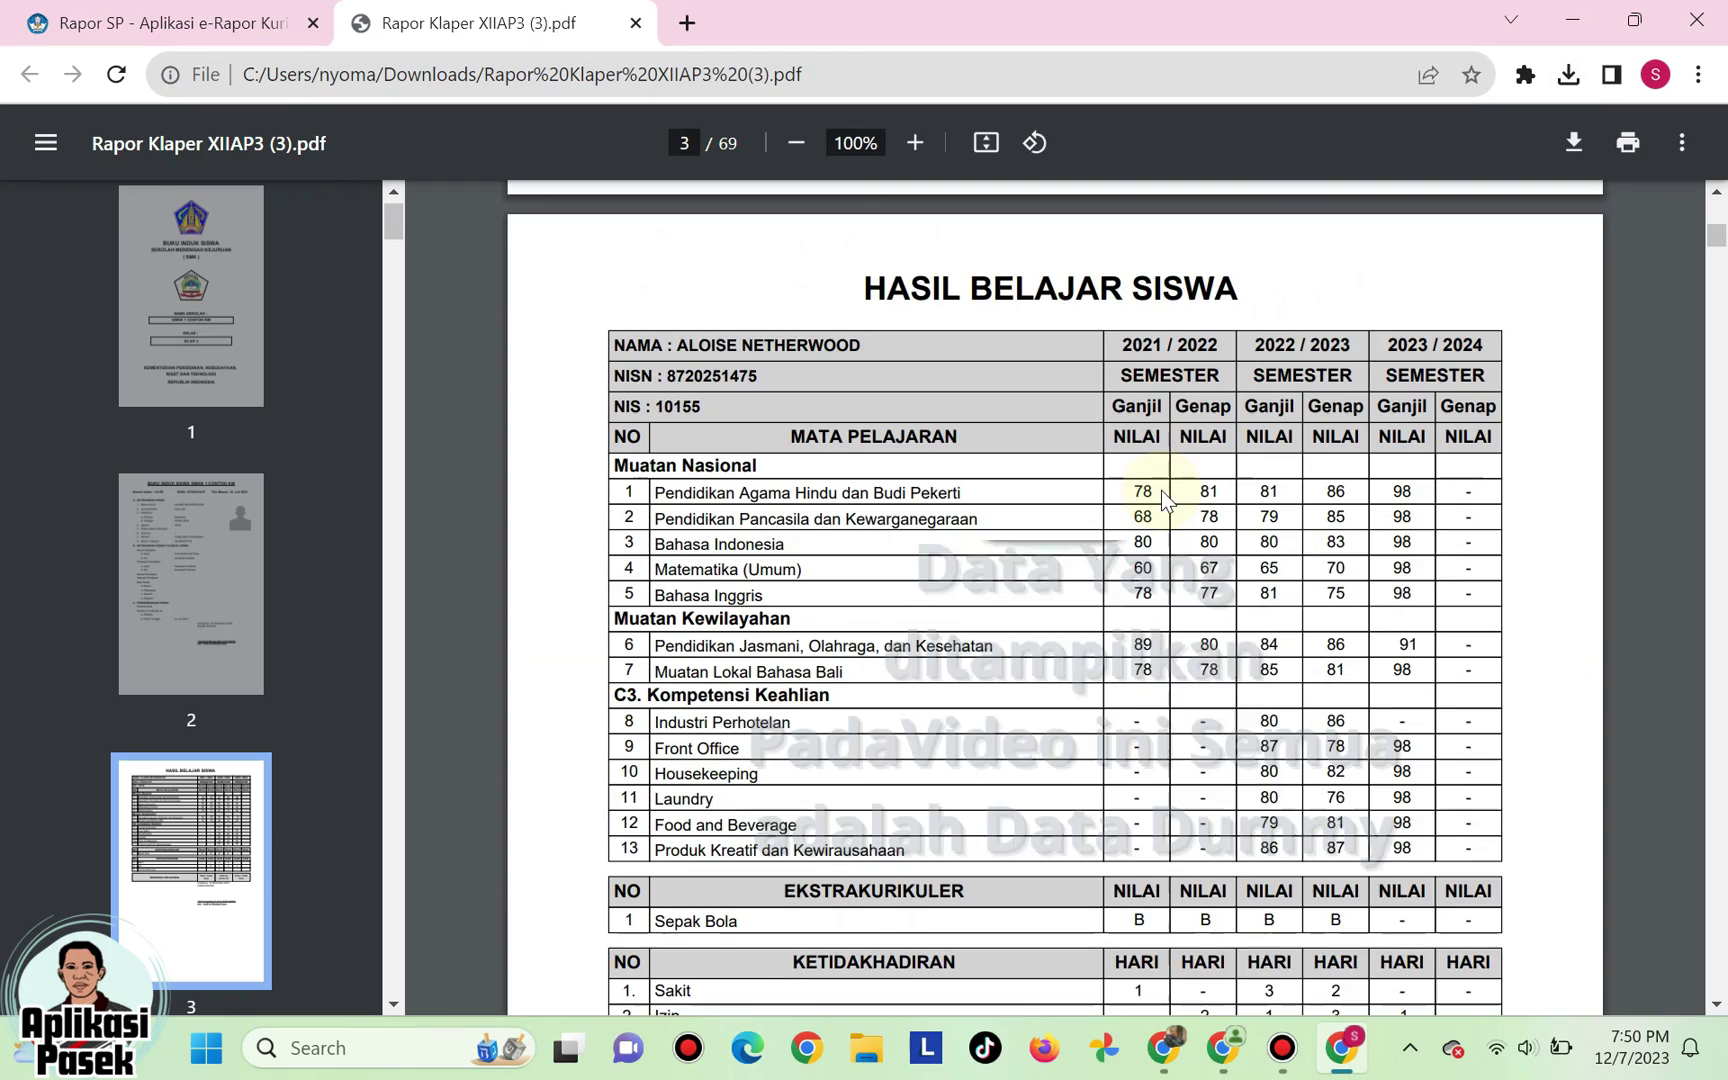
{"action": "scroll", "coordinate": [1161, 490], "scroll_direction": "down", "scroll_amount": 8}
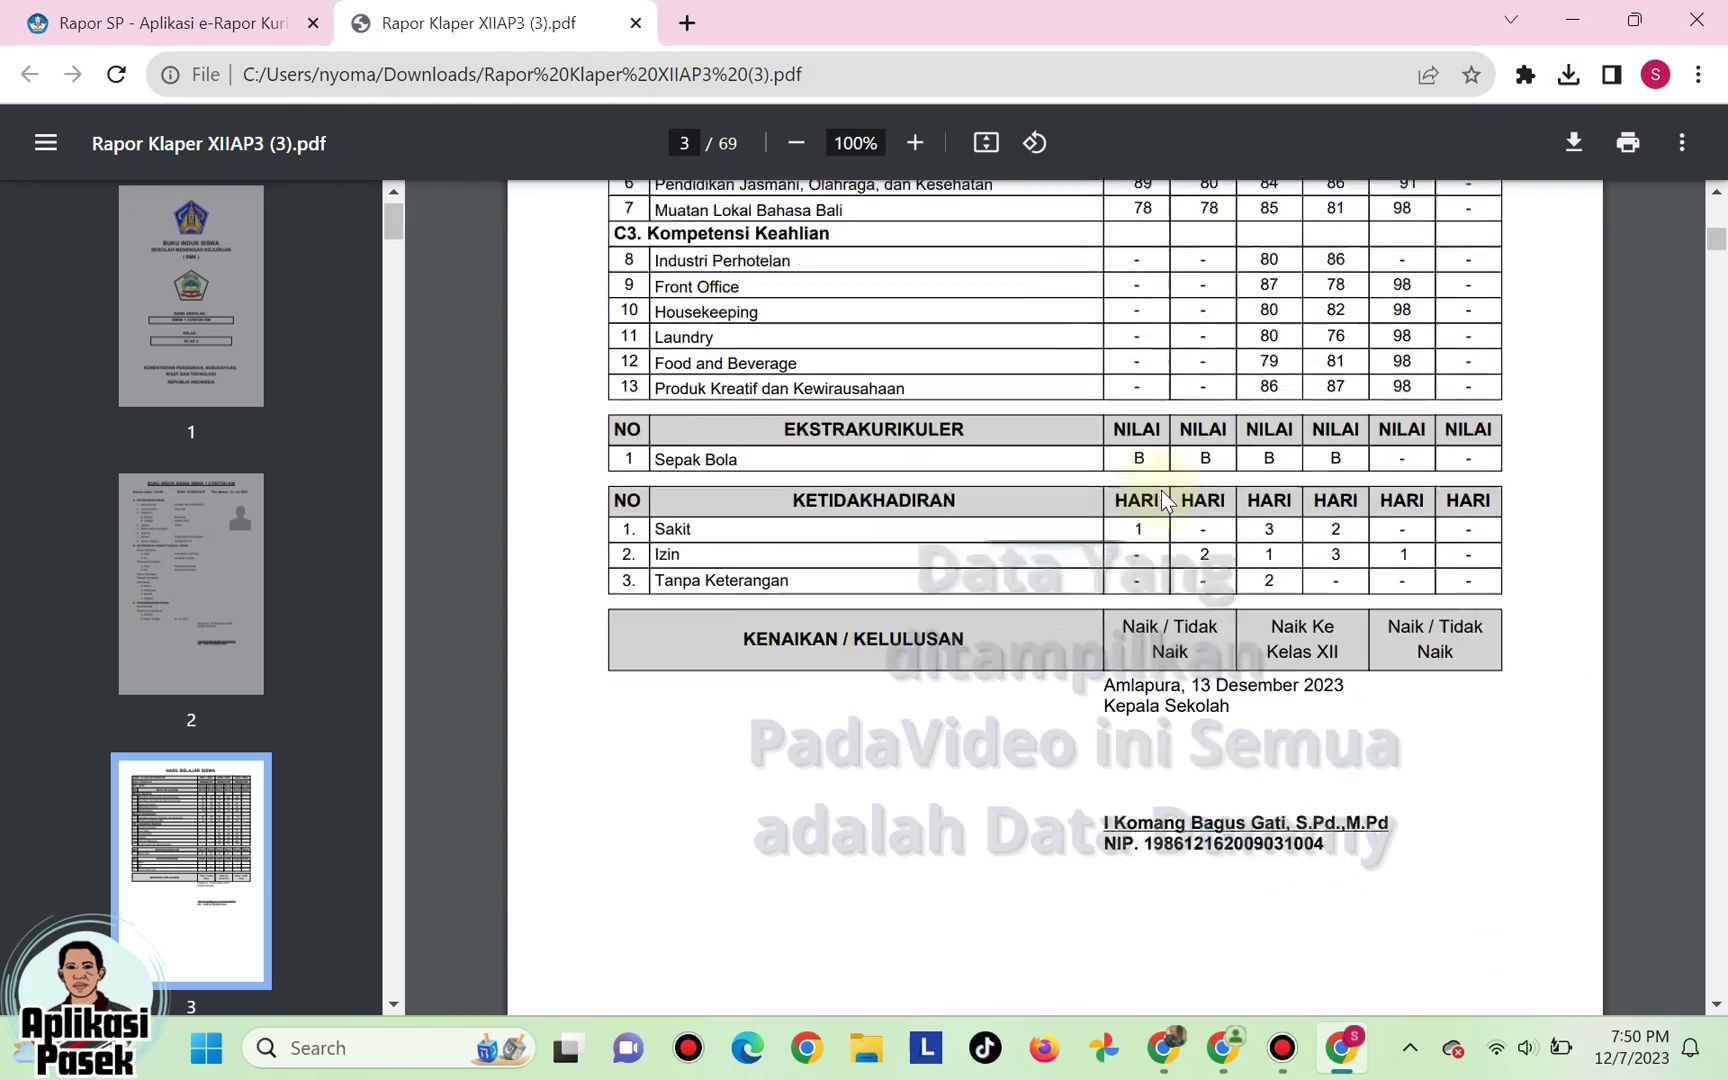
{"action": "scroll", "coordinate": [1161, 490], "scroll_direction": "down", "scroll_amount": 5}
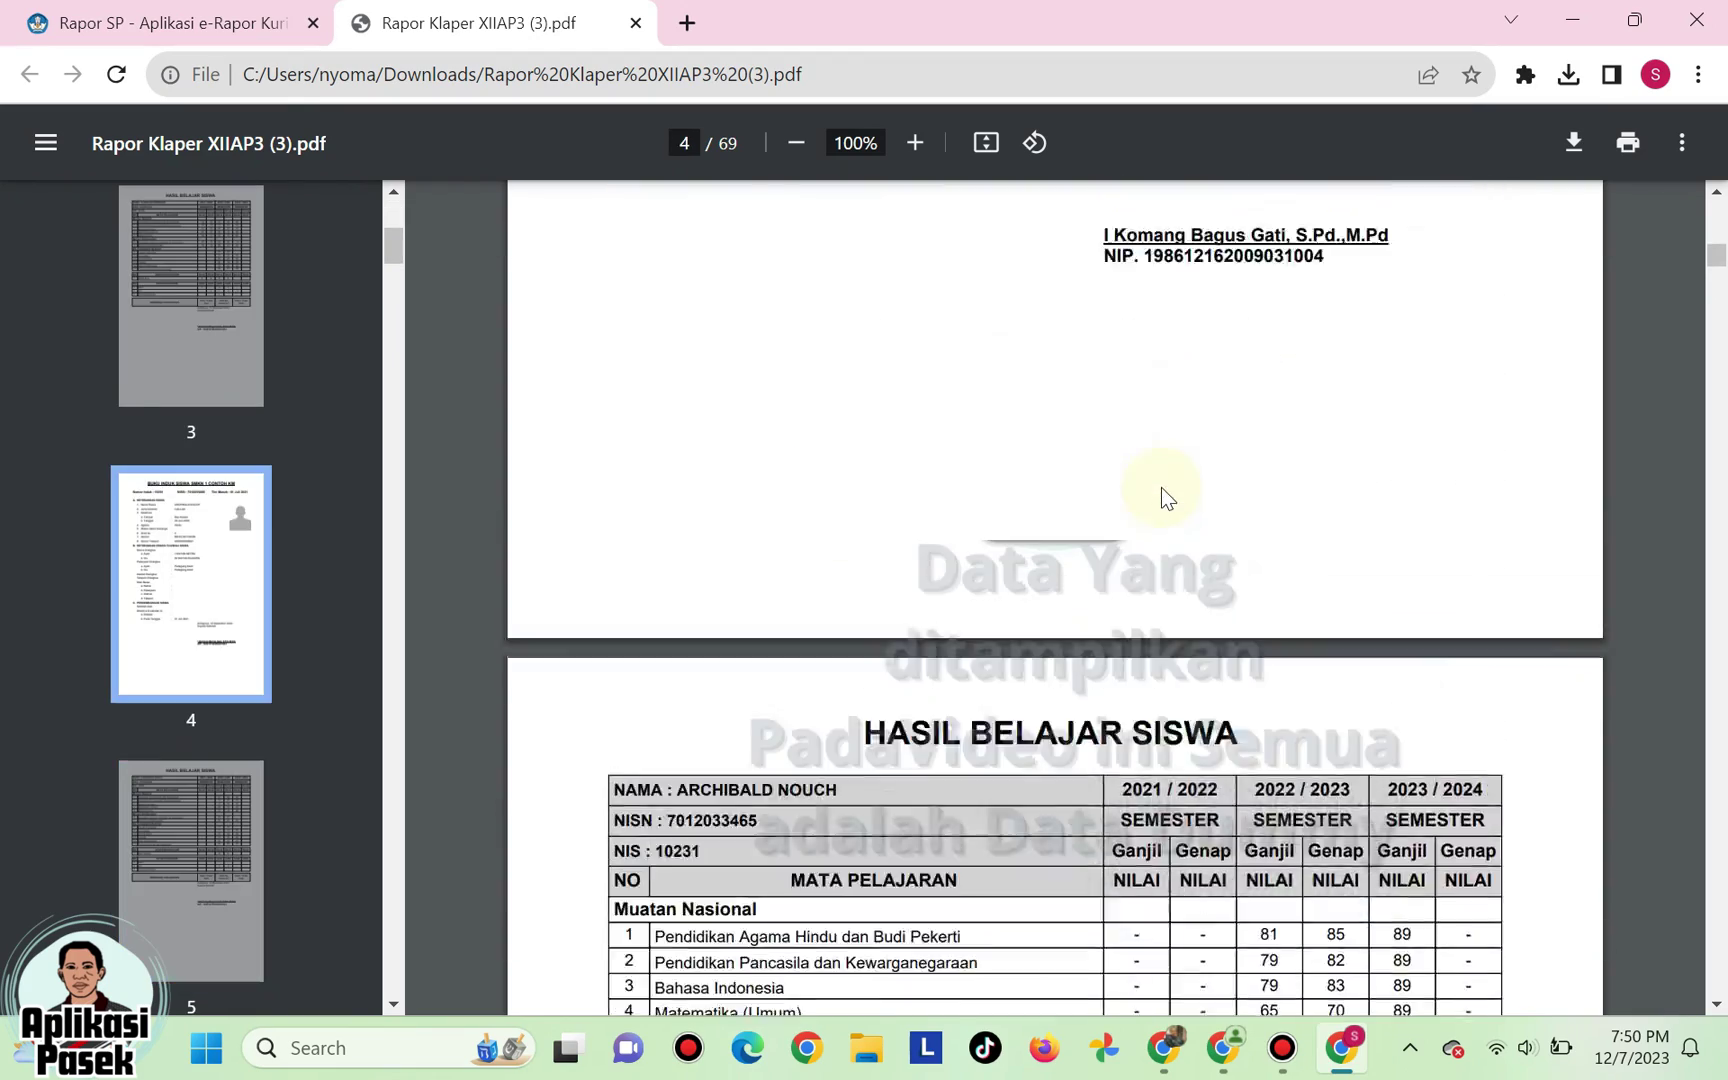
{"action": "scroll", "coordinate": [1172, 483], "scroll_direction": "up", "scroll_amount": 20}
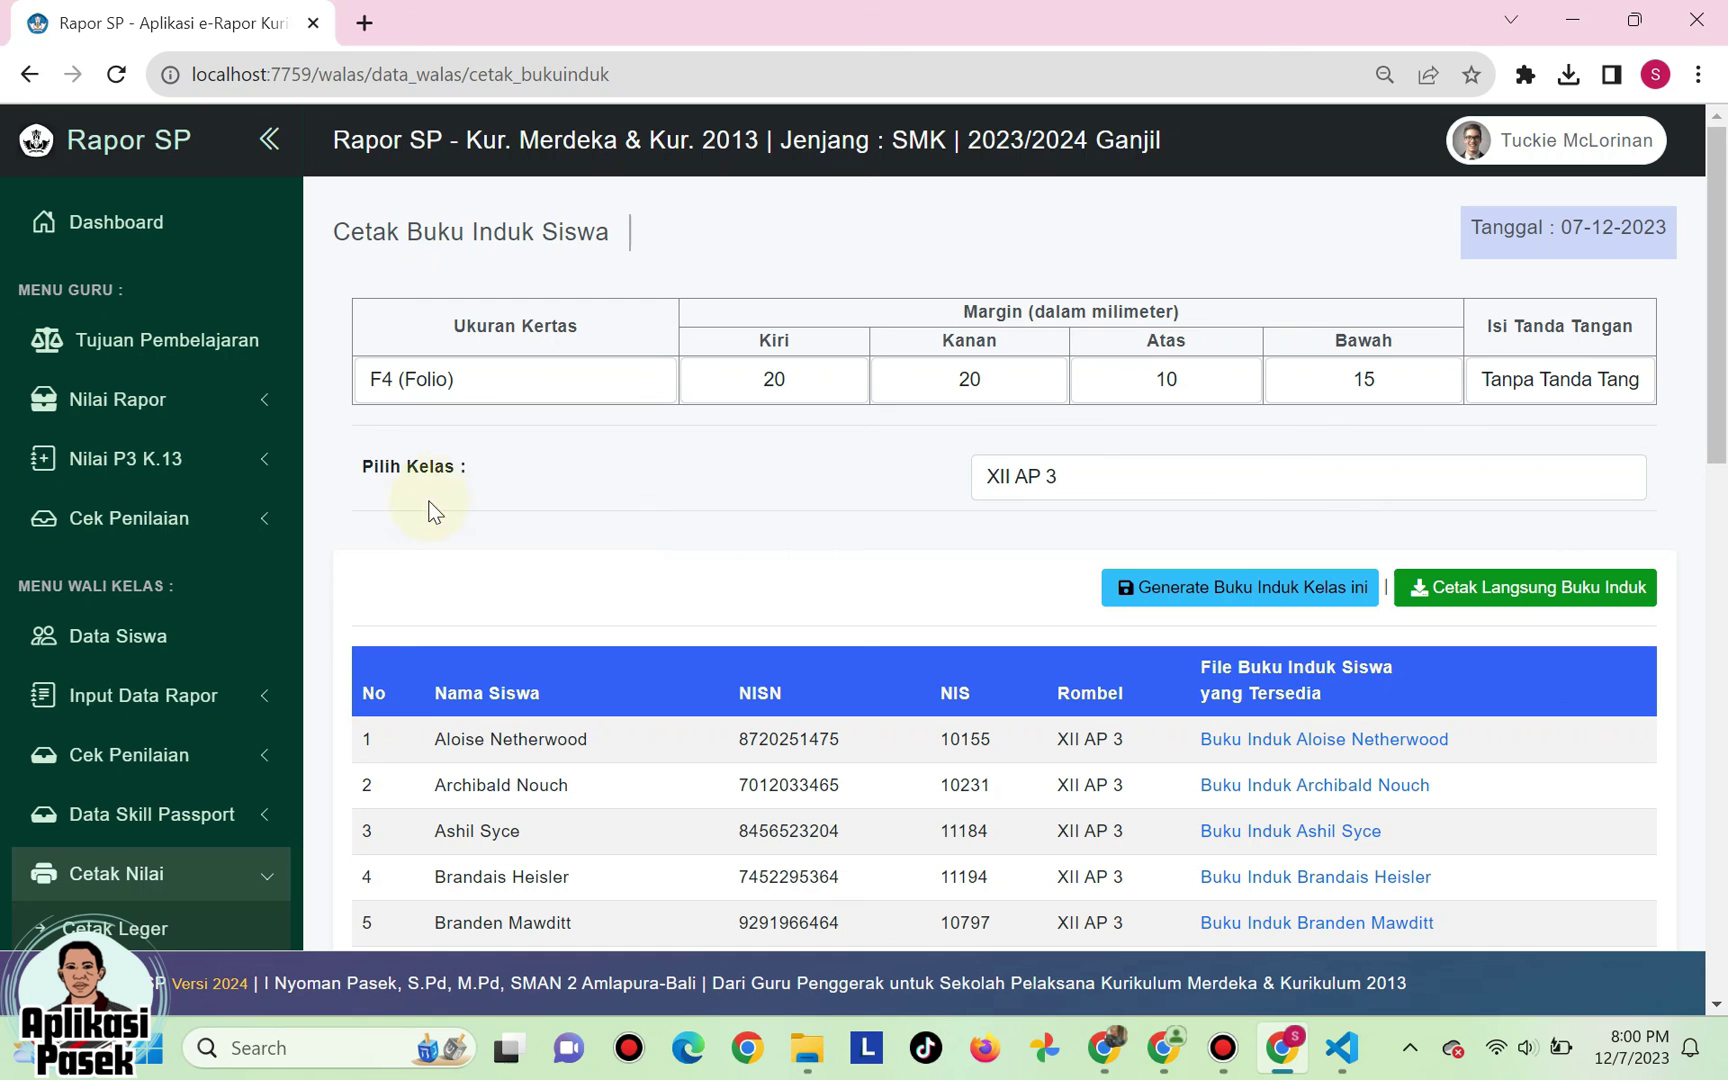
- Open Cetak Transkrip Nilai from the Cetak Nilai sidebar section
{"action": "scroll", "coordinate": [170, 680], "scroll_direction": "down", "scroll_amount": 3}
{"action": "left_click", "coordinate": [205, 620]}
{"action": "left_click", "coordinate": [205, 615]}
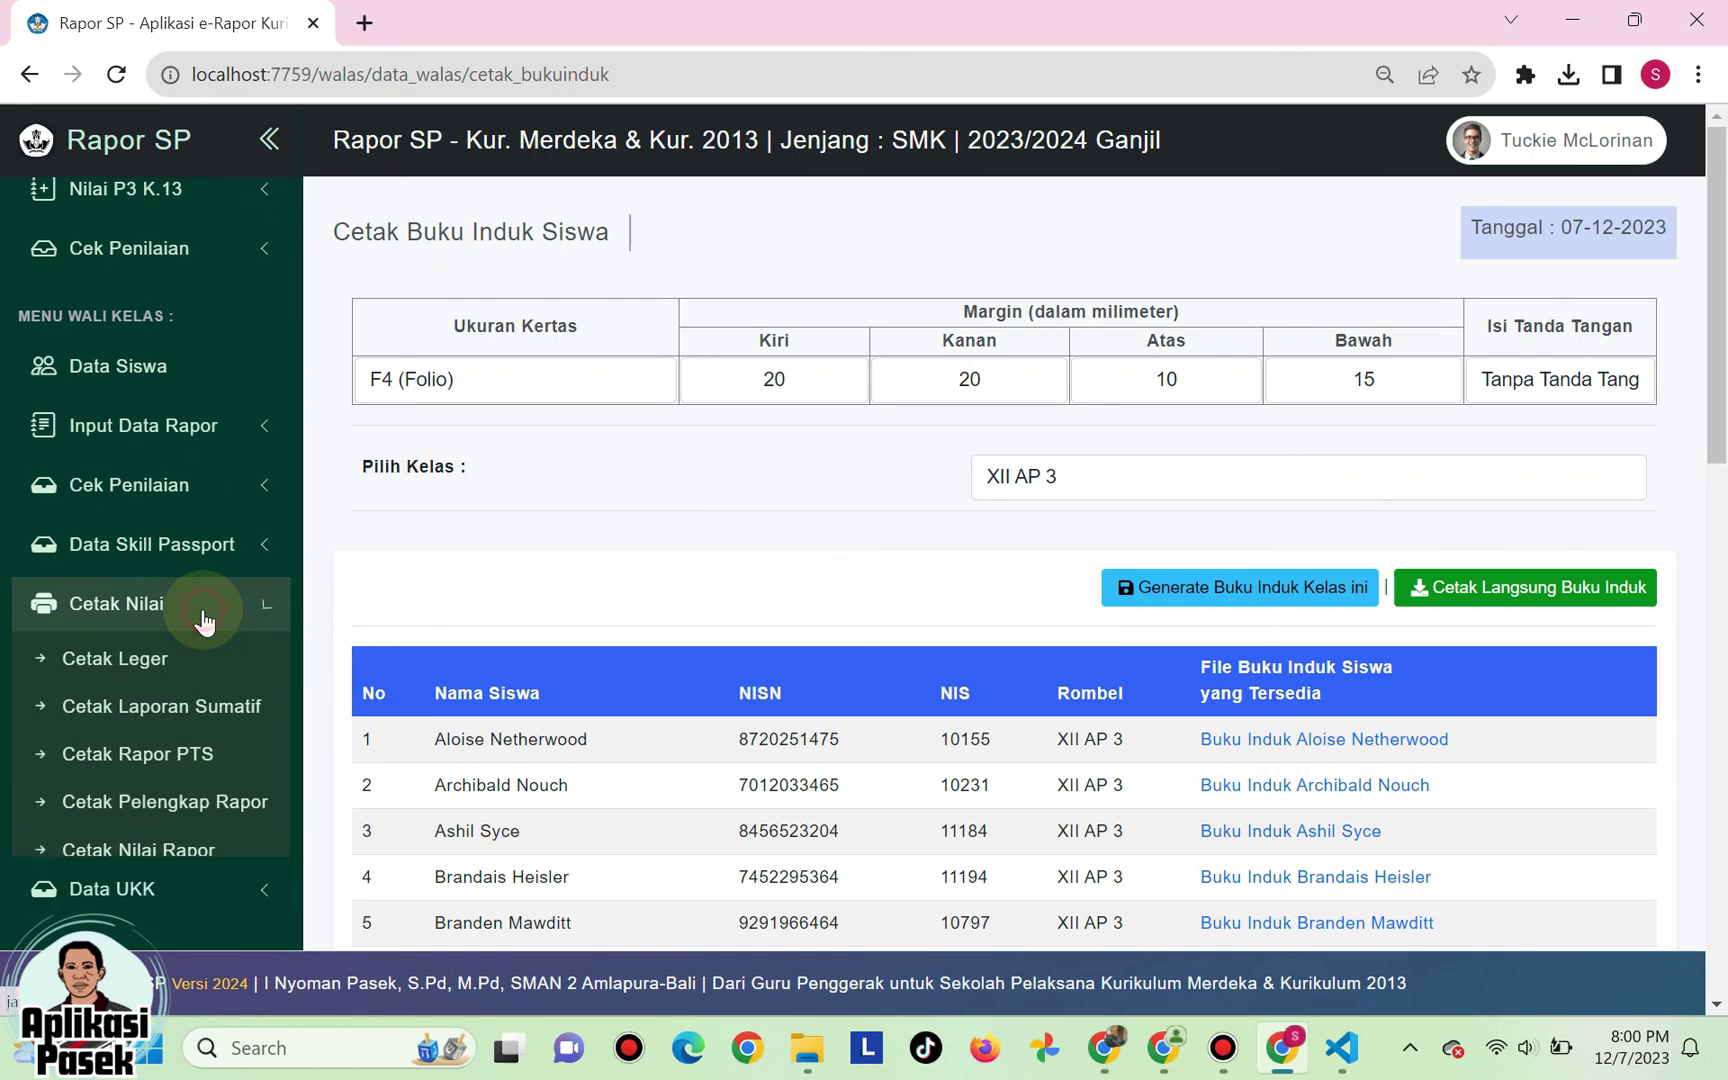
{"action": "scroll", "coordinate": [185, 700], "scroll_direction": "down", "scroll_amount": 3}
{"action": "left_click", "coordinate": [181, 735]}
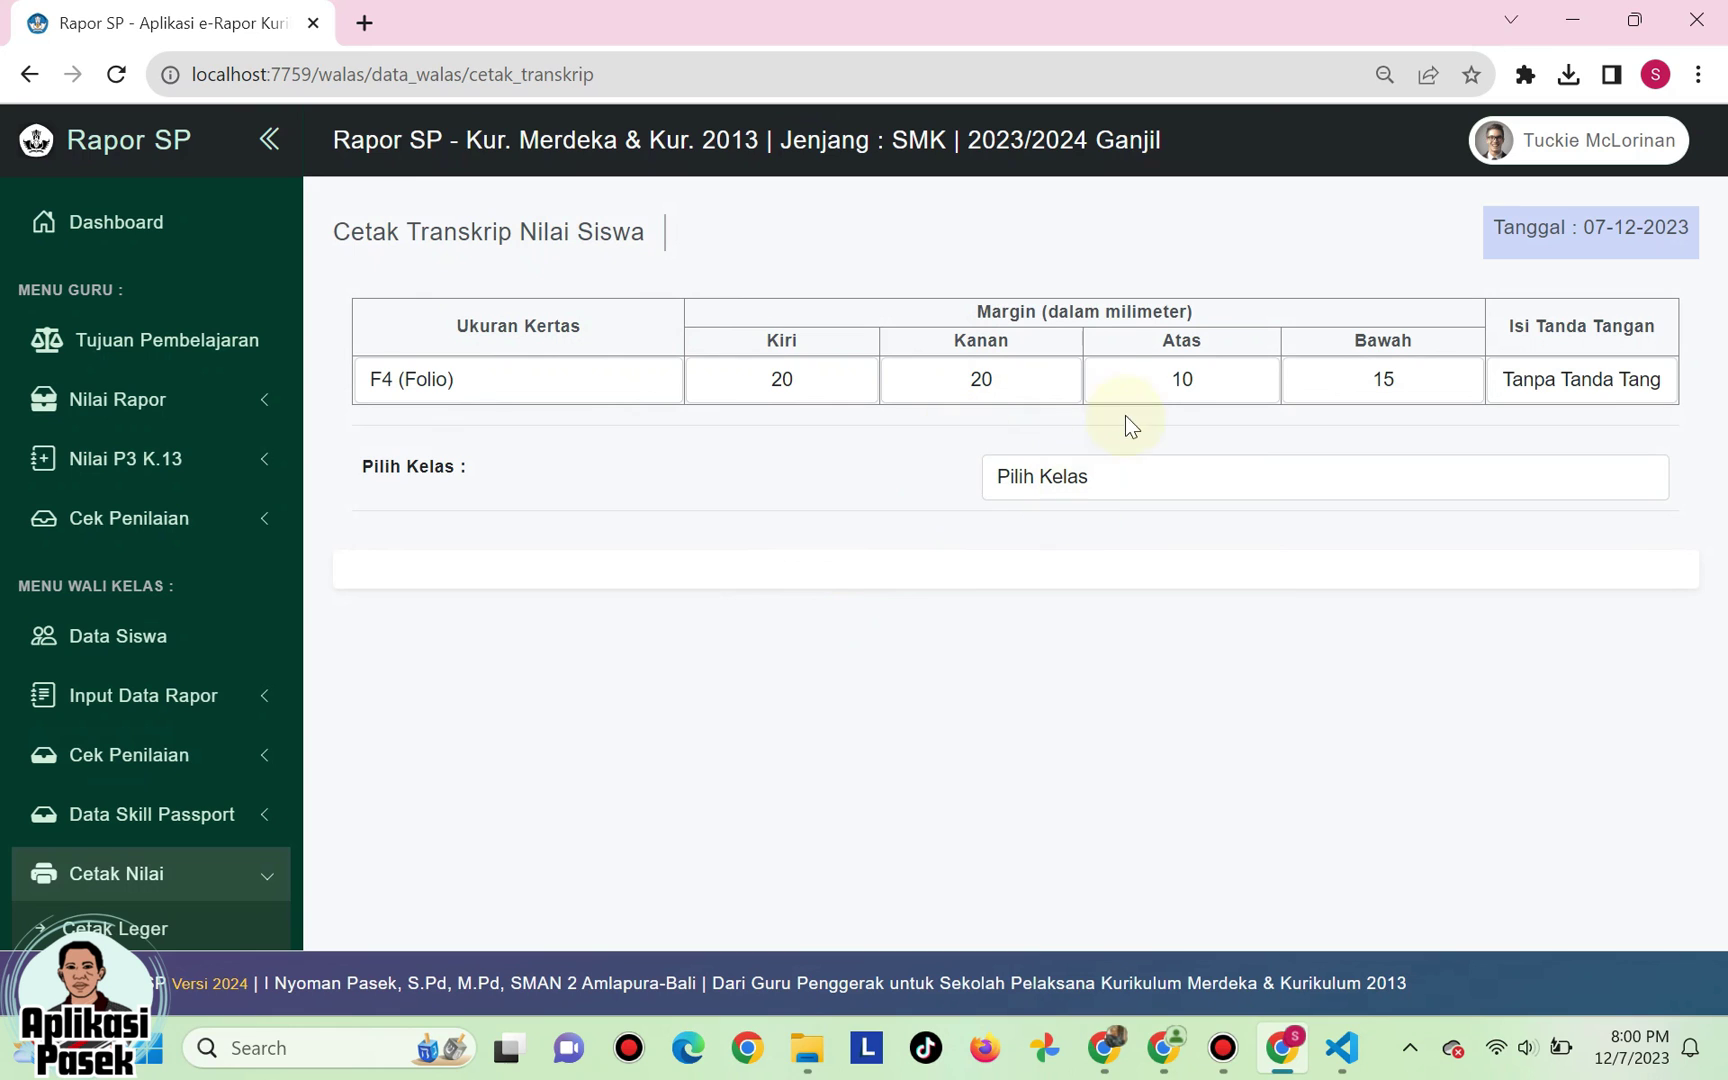
- Keep F4 (Folio) paper and confirm margins 20/20/10/15
{"action": "left_click", "coordinate": [468, 378]}
{"action": "left_click", "coordinate": [468, 410]}
{"action": "left_click", "coordinate": [470, 395]}
{"action": "left_click", "coordinate": [473, 440]}
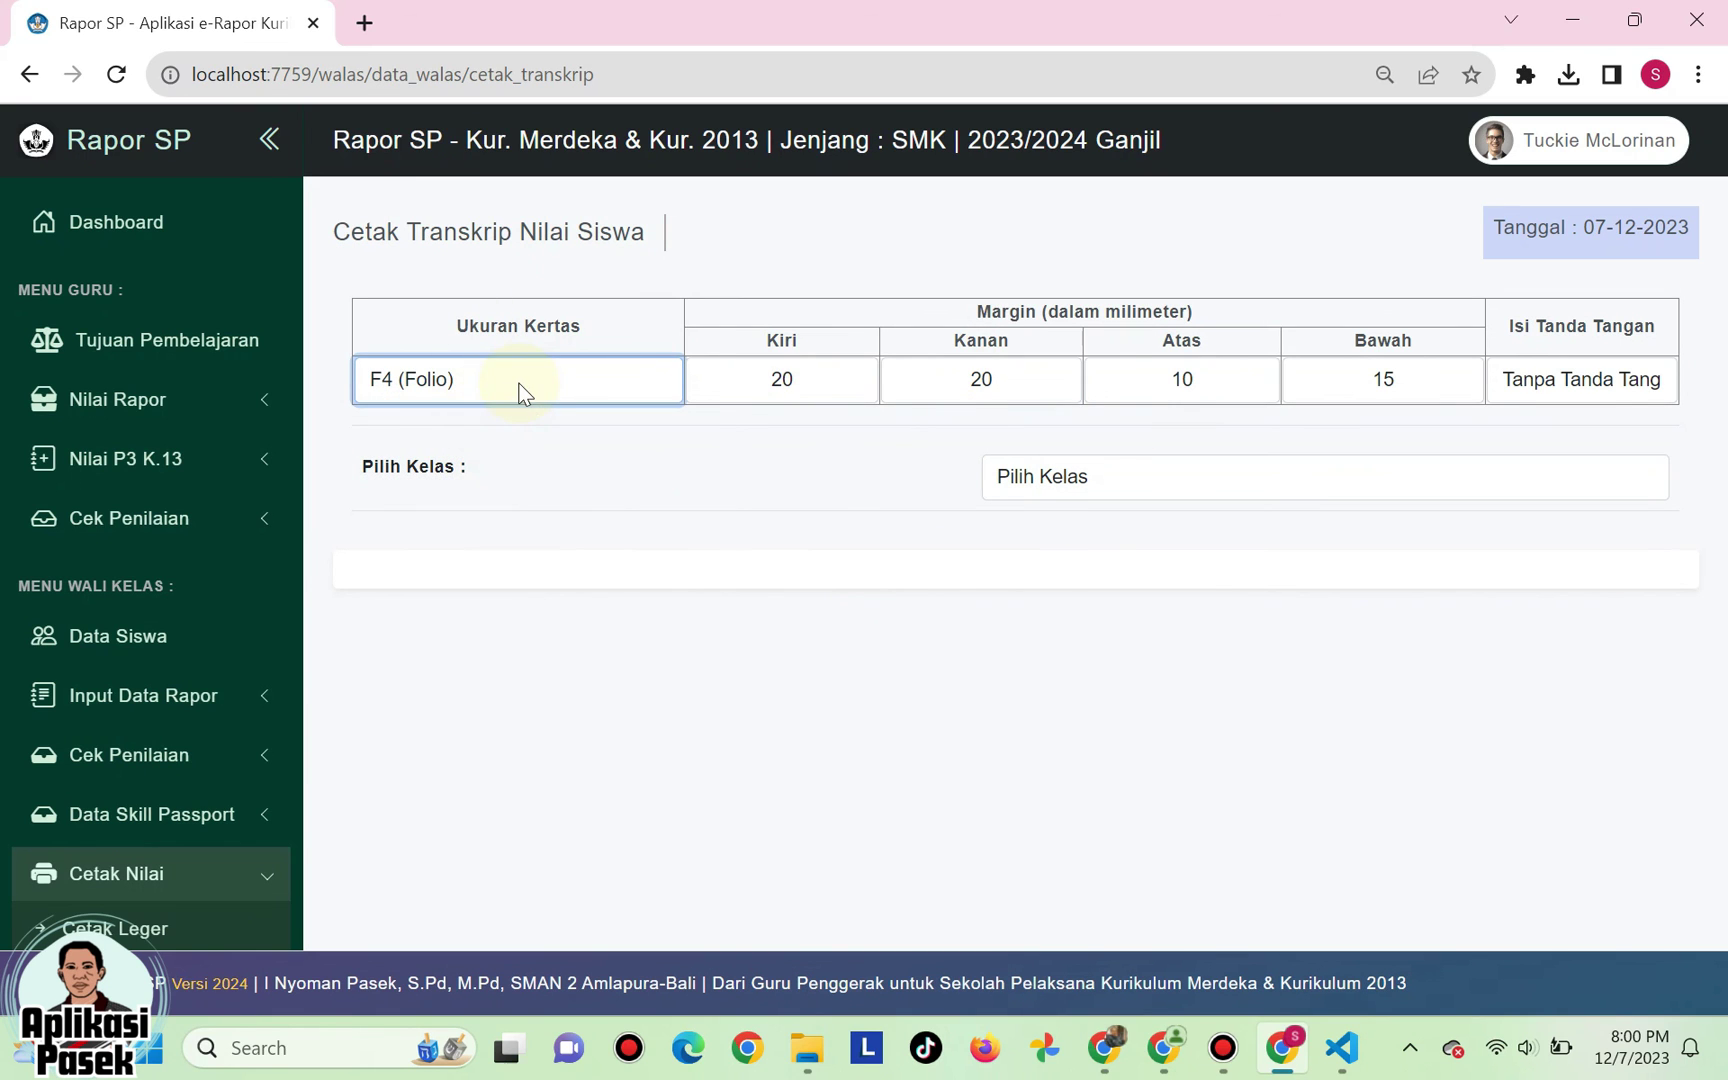
{"action": "left_click", "coordinate": [781, 380]}
{"action": "left_click", "coordinate": [970, 383]}
{"action": "left_click", "coordinate": [1184, 388]}
{"action": "left_click", "coordinate": [1377, 376]}
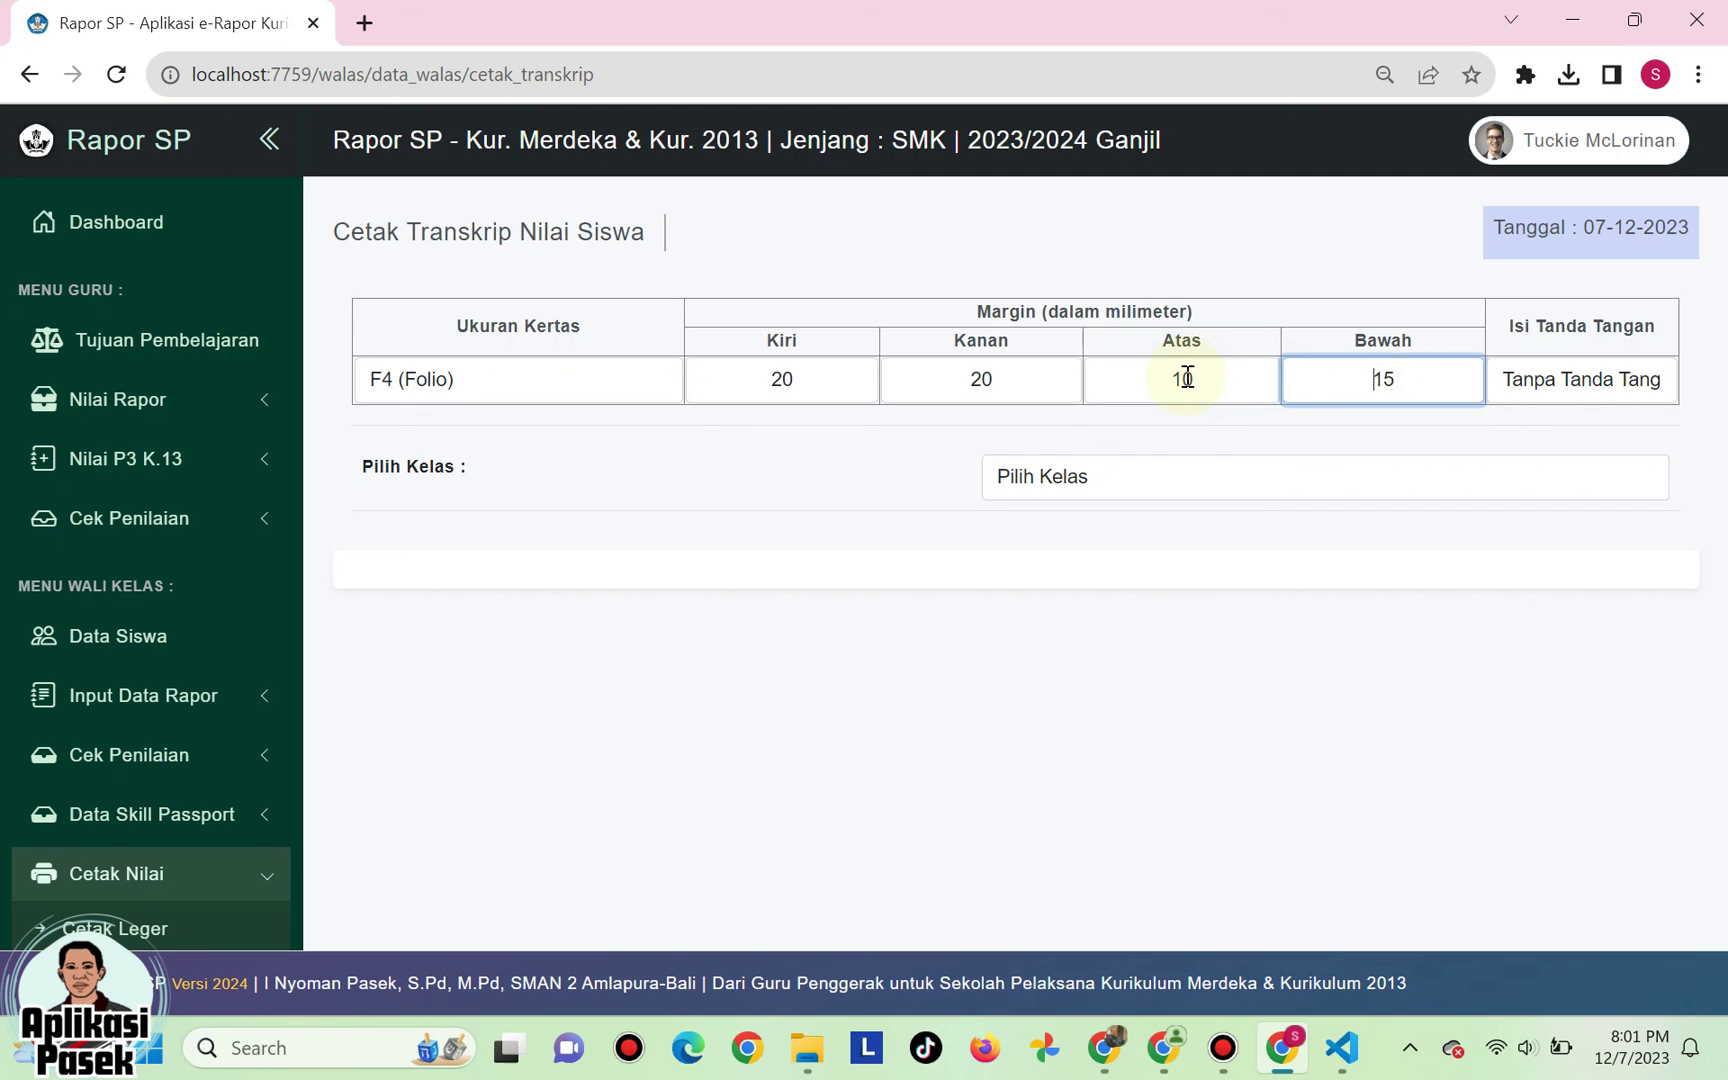
- Set Isi Tanda Tangan to include the signature
{"action": "left_click", "coordinate": [1520, 380]}
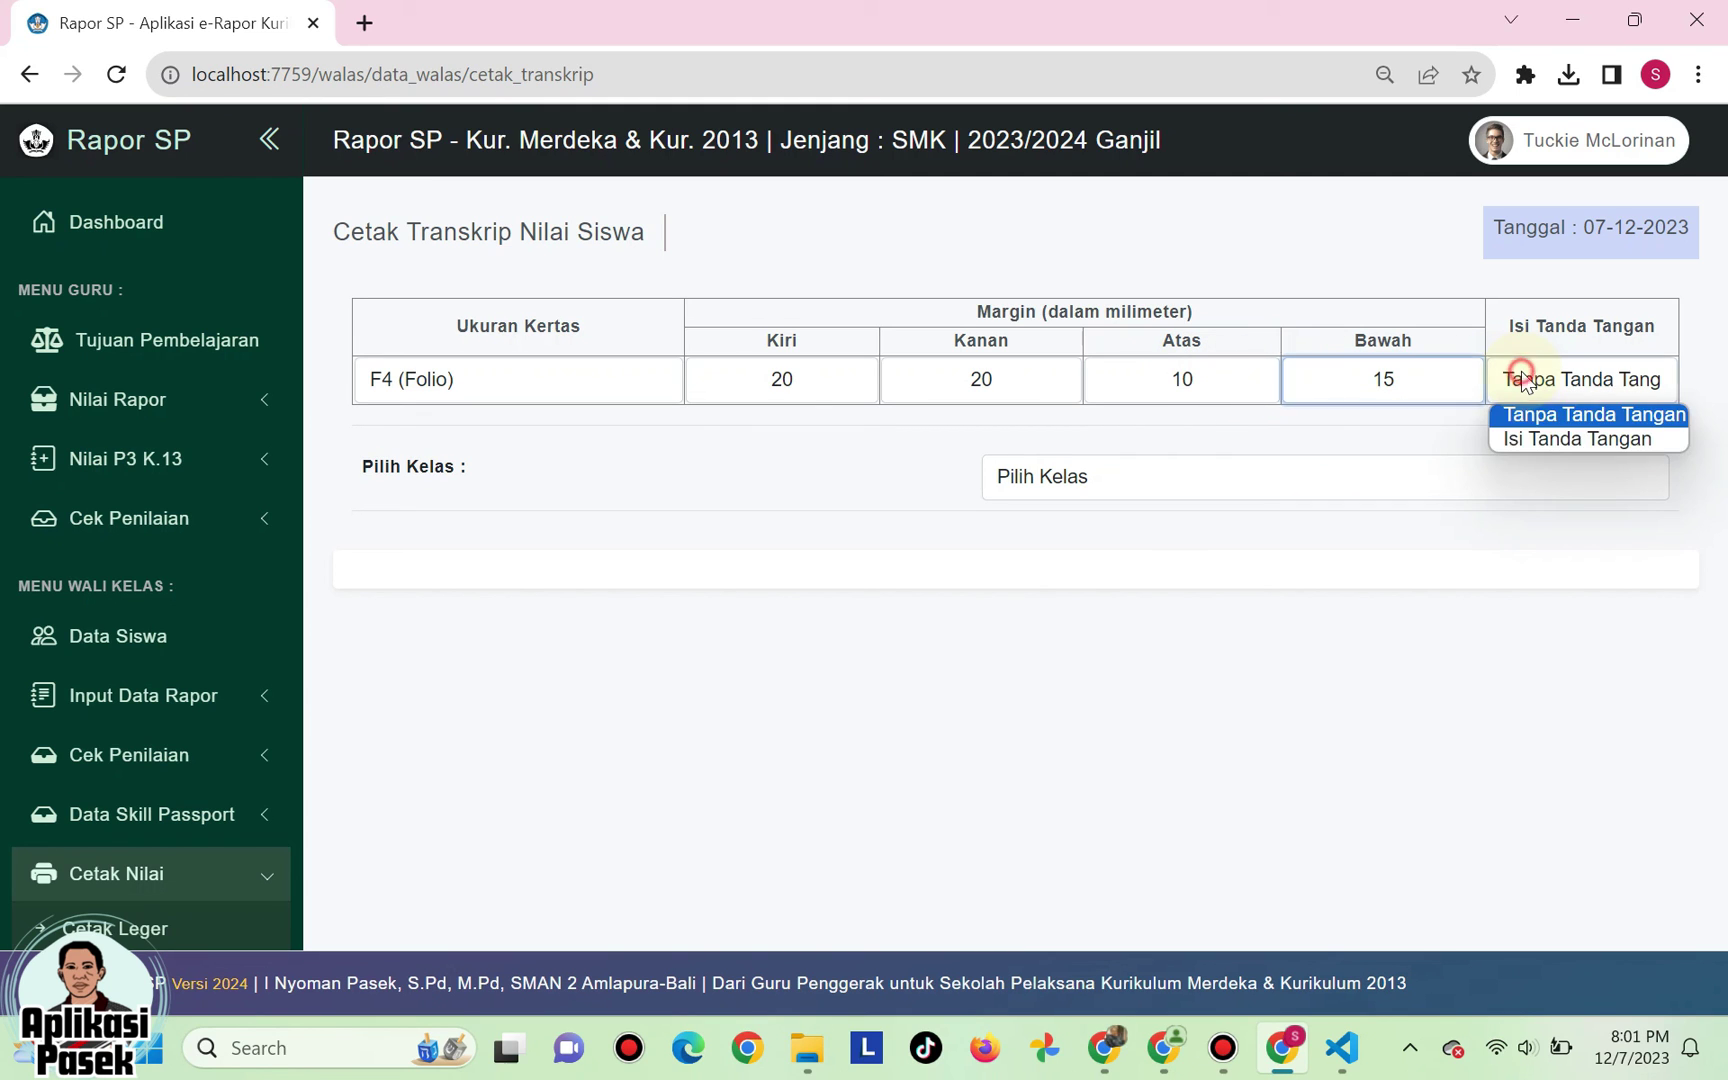
{"action": "left_click", "coordinate": [1547, 441]}
{"action": "left_click", "coordinate": [1552, 385]}
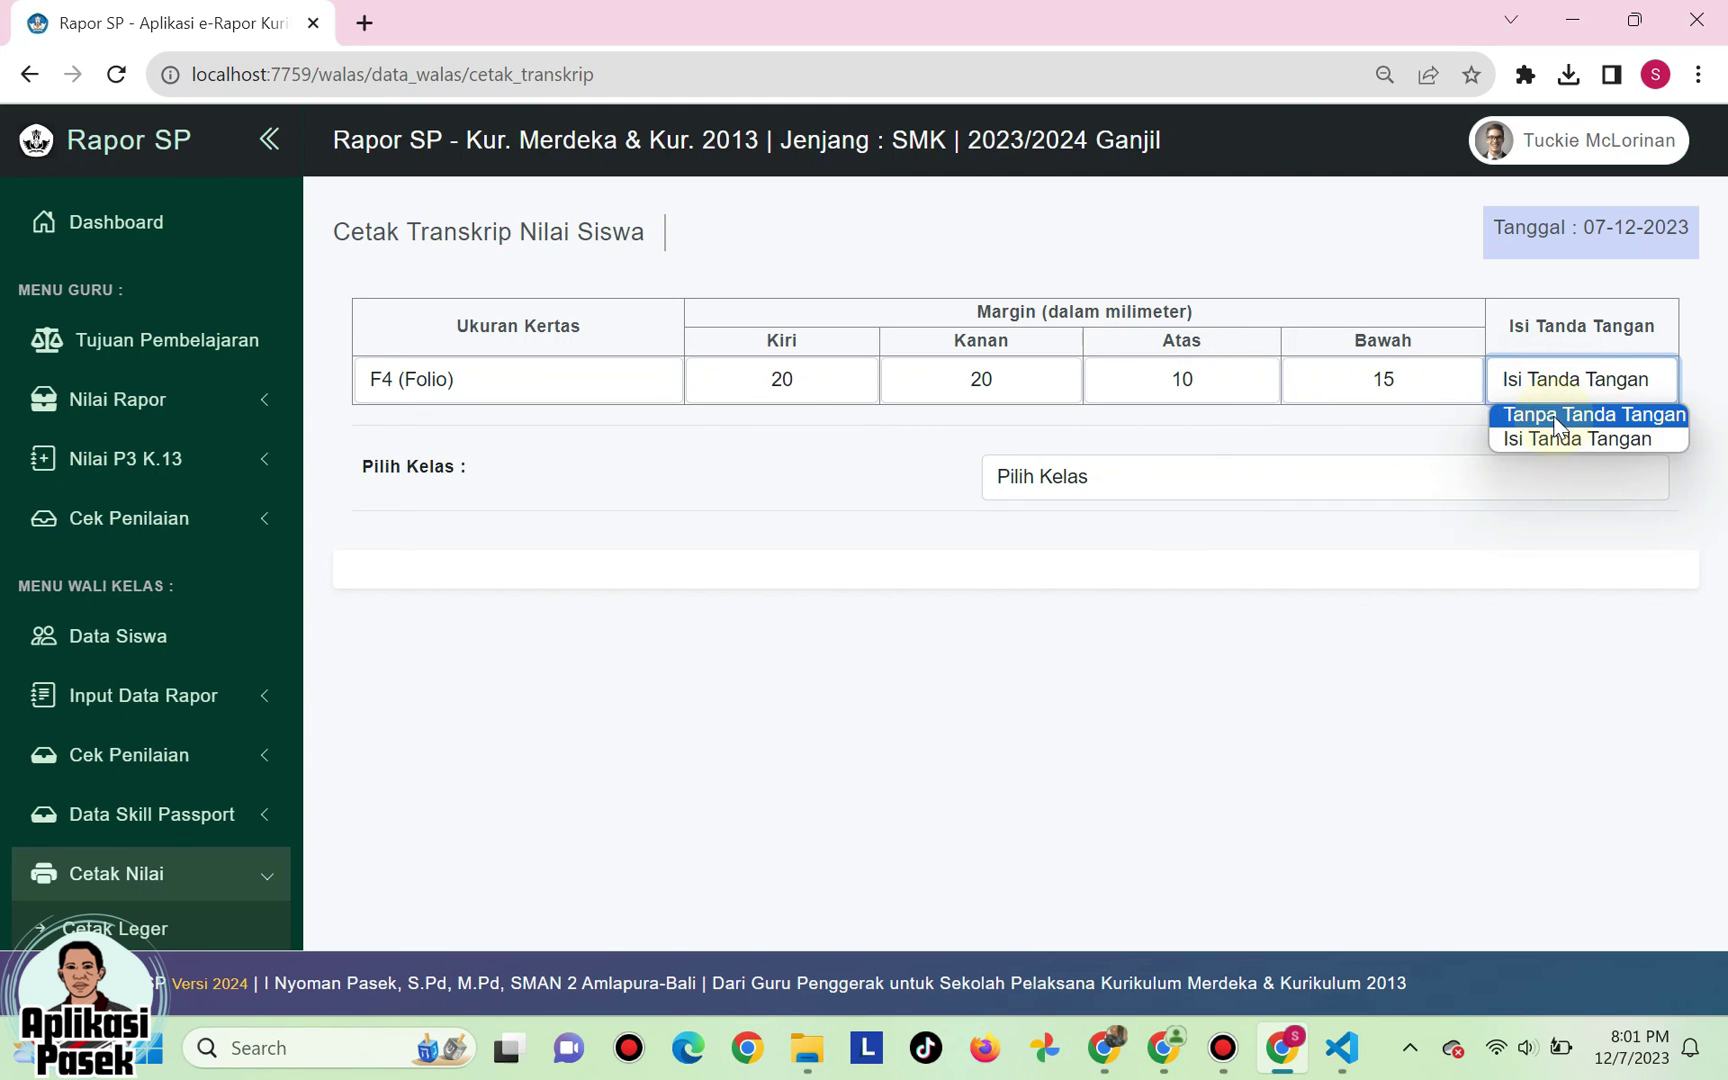
{"action": "left_click", "coordinate": [1556, 418]}
{"action": "left_click", "coordinate": [1557, 383]}
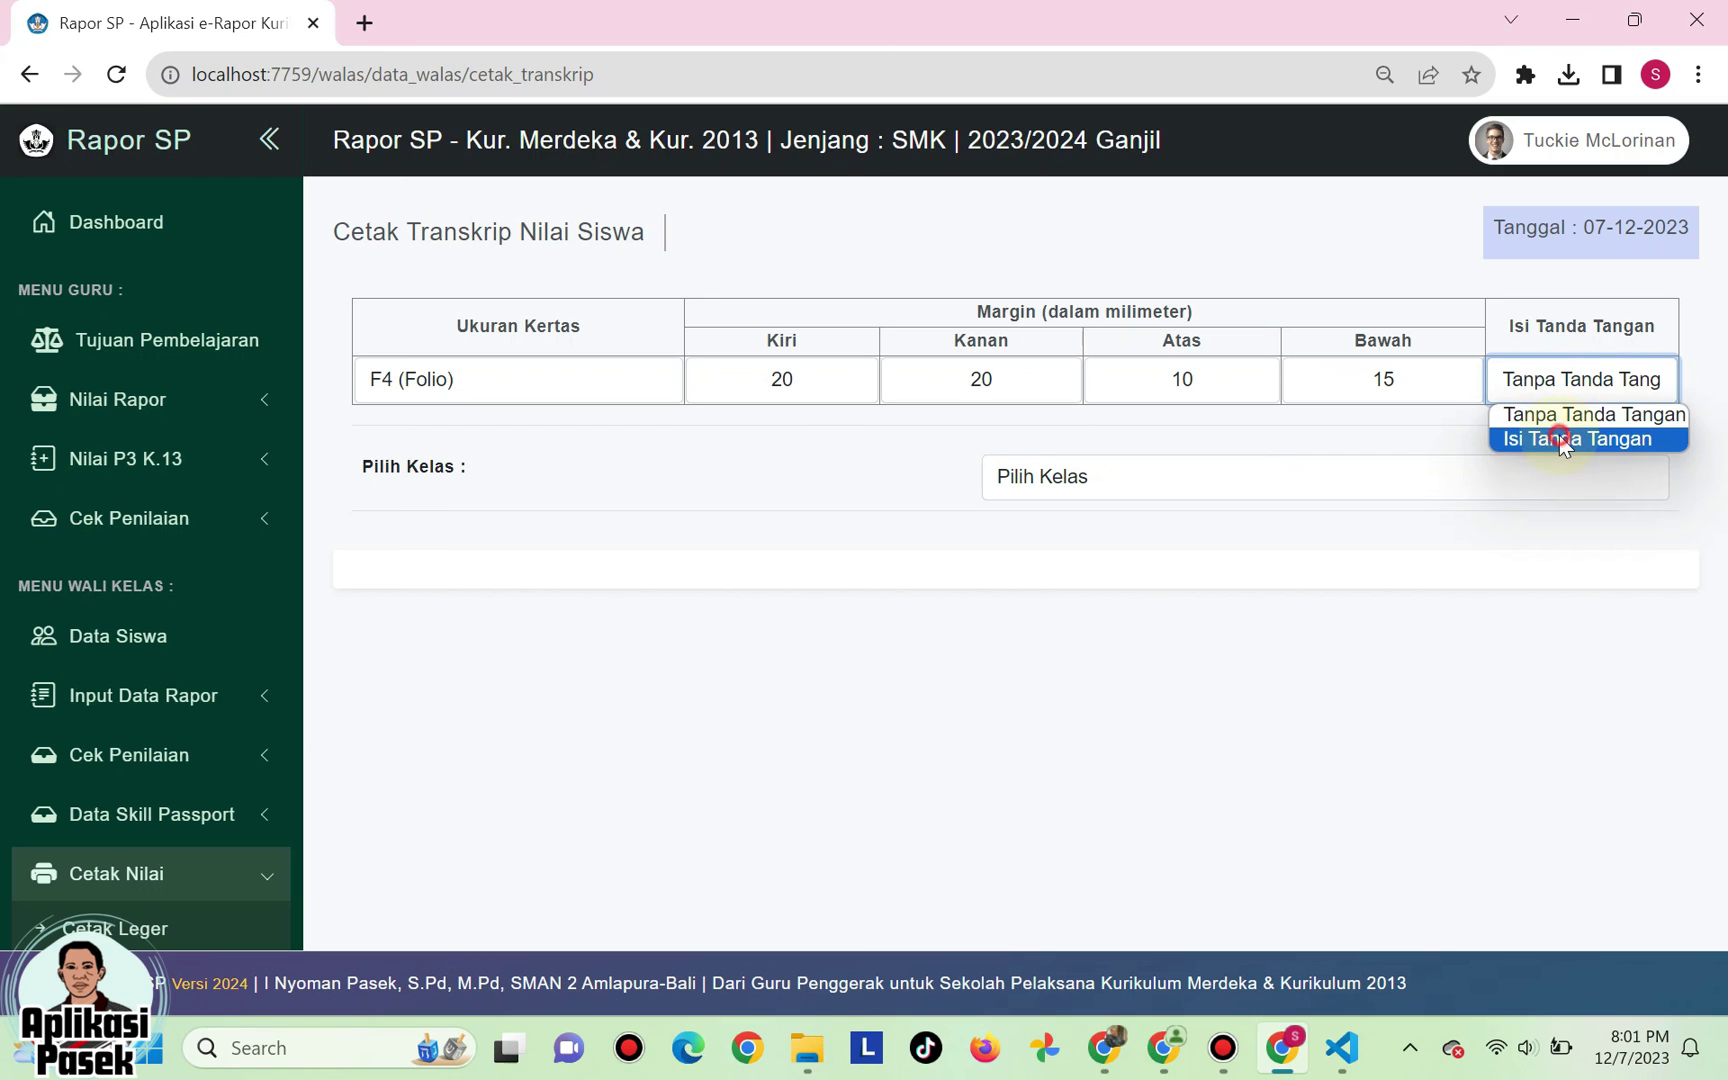
{"action": "left_click", "coordinate": [1561, 441]}
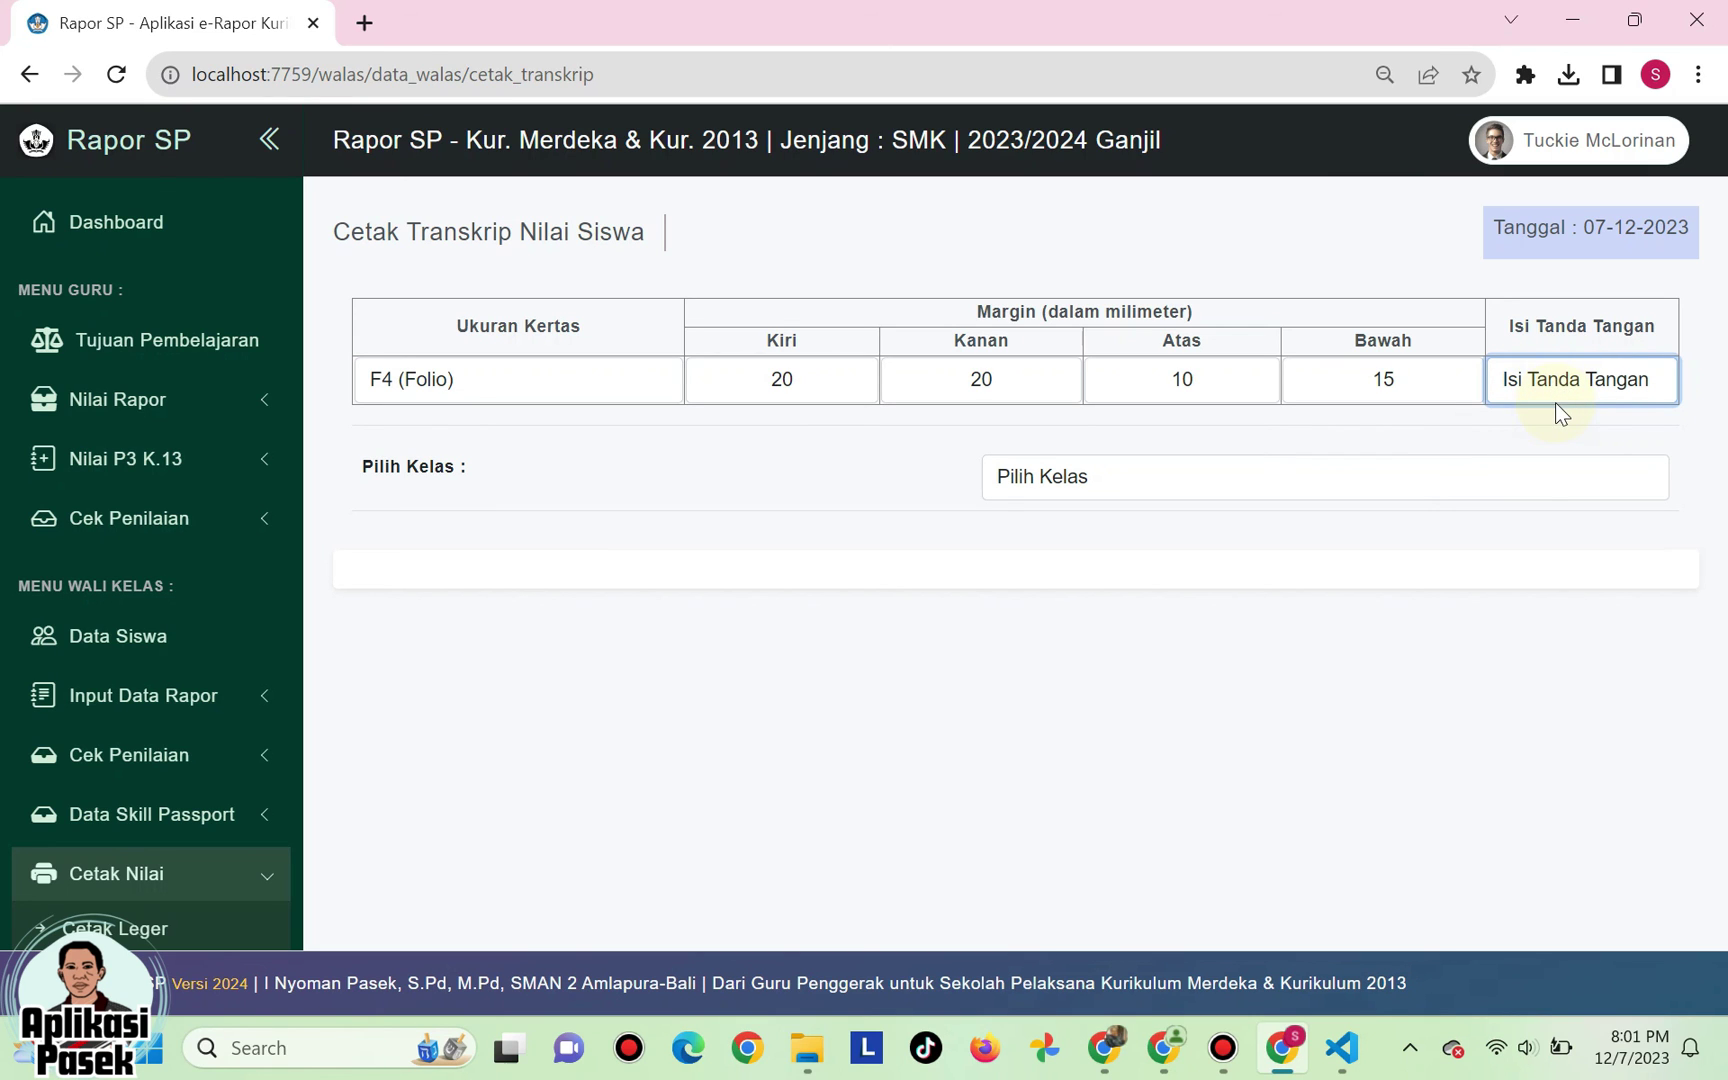
- Switch Isi Tanda Tangan to Tanpa Tanda Tangan and select class XII AP 3
{"action": "left_click", "coordinate": [1566, 376]}
{"action": "left_click", "coordinate": [1560, 410]}
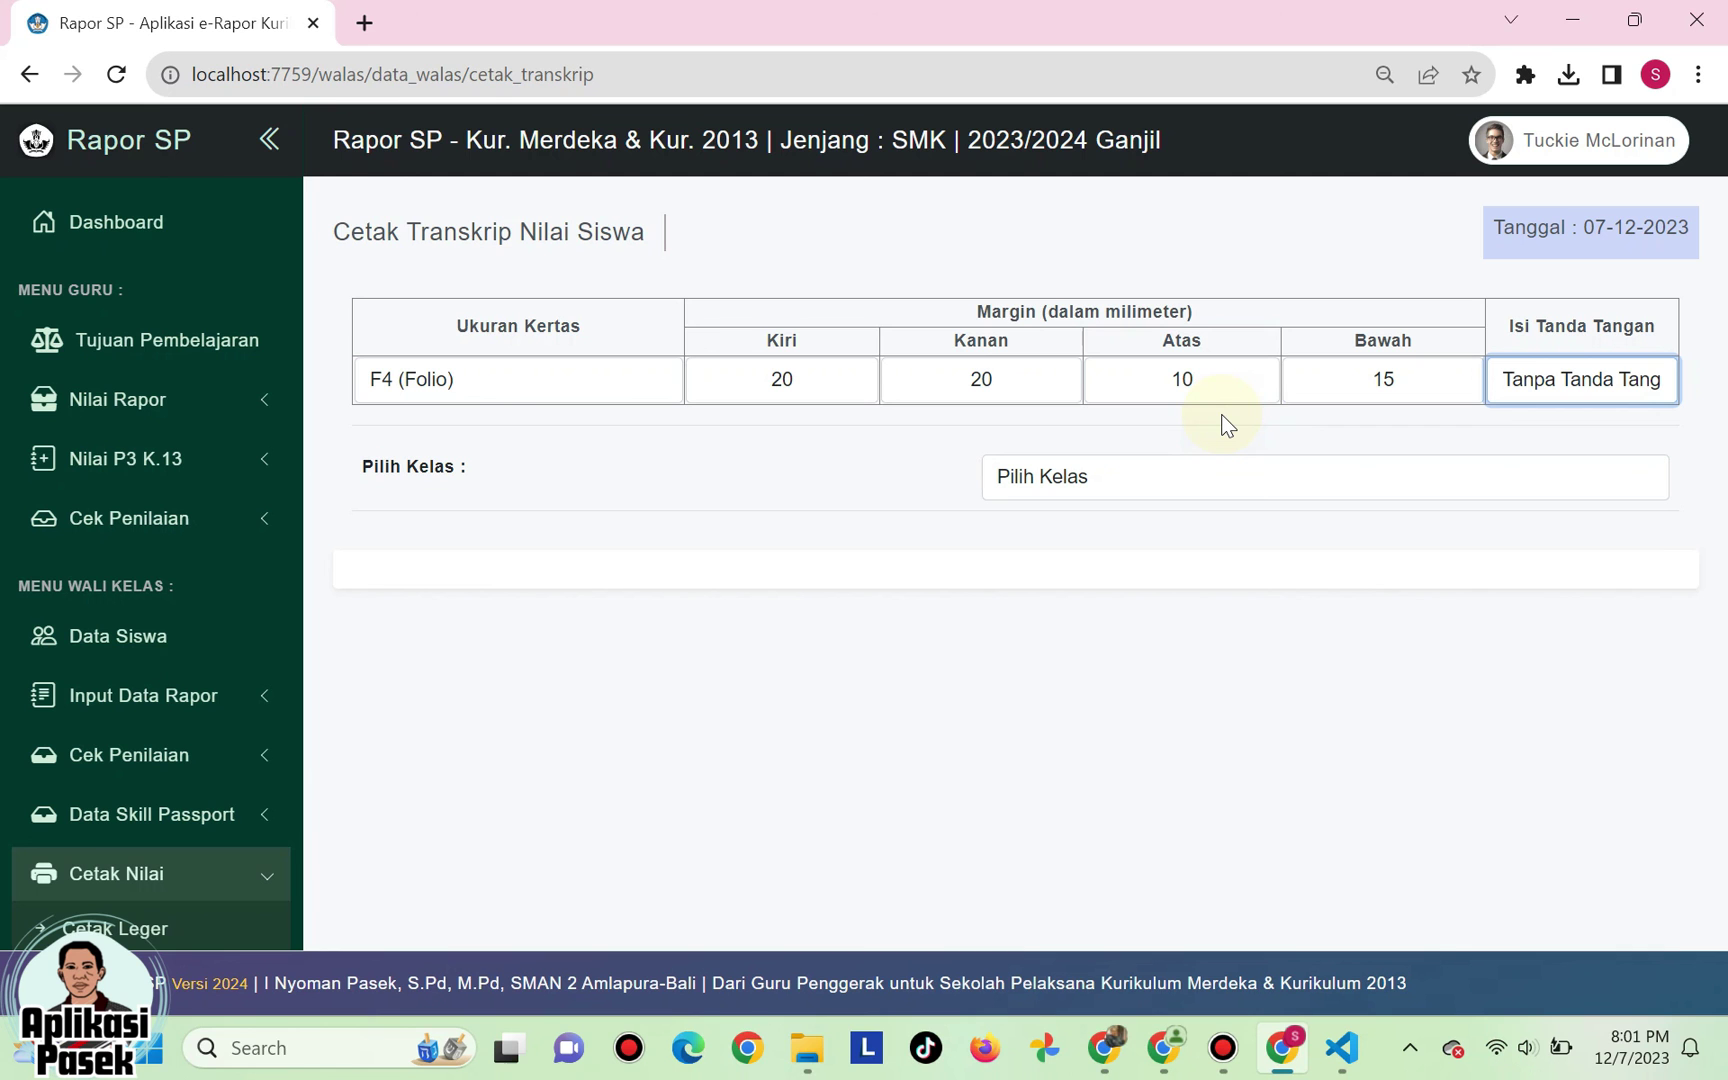
{"action": "left_click", "coordinate": [1109, 482]}
{"action": "left_click", "coordinate": [1098, 538]}
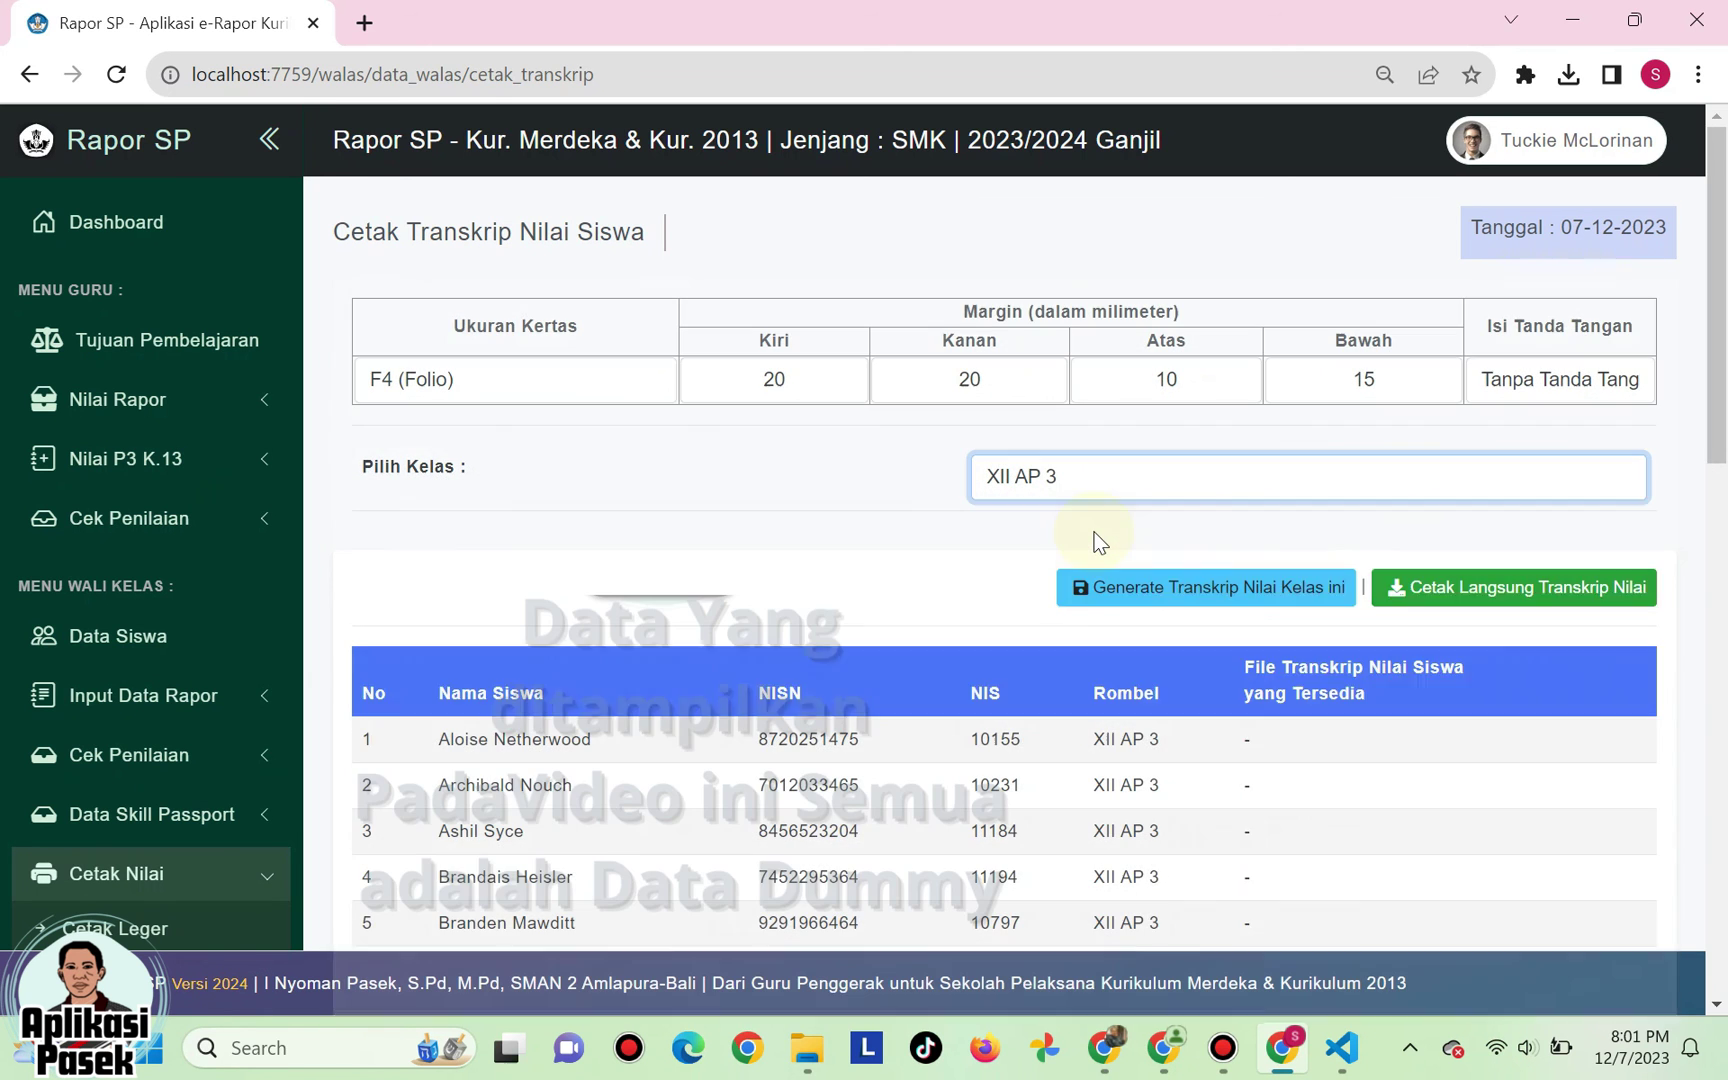
- Run Generate Transkrip Nilai Kelas ini for all XII AP 3 students
{"action": "scroll", "coordinate": [865, 656], "scroll_direction": "down", "scroll_amount": 7}
{"action": "scroll", "coordinate": [865, 655], "scroll_direction": "down", "scroll_amount": 6}
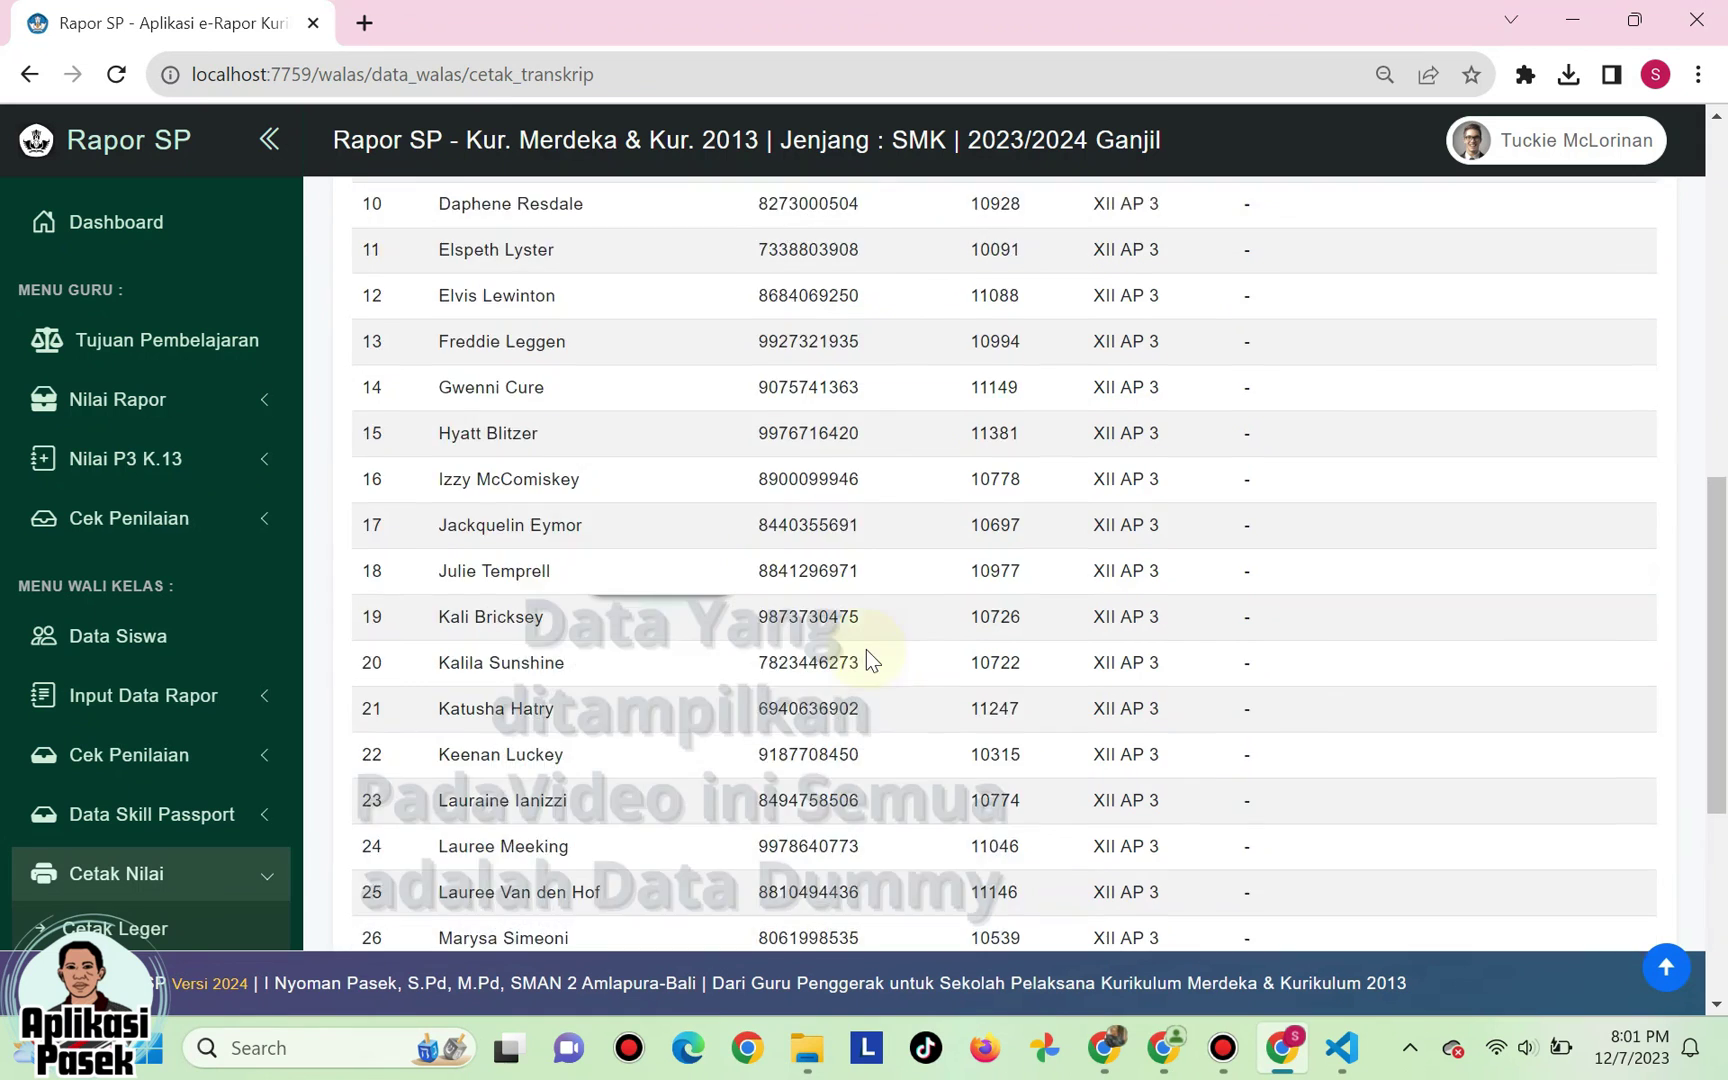
{"action": "scroll", "coordinate": [865, 649], "scroll_direction": "up", "scroll_amount": 13}
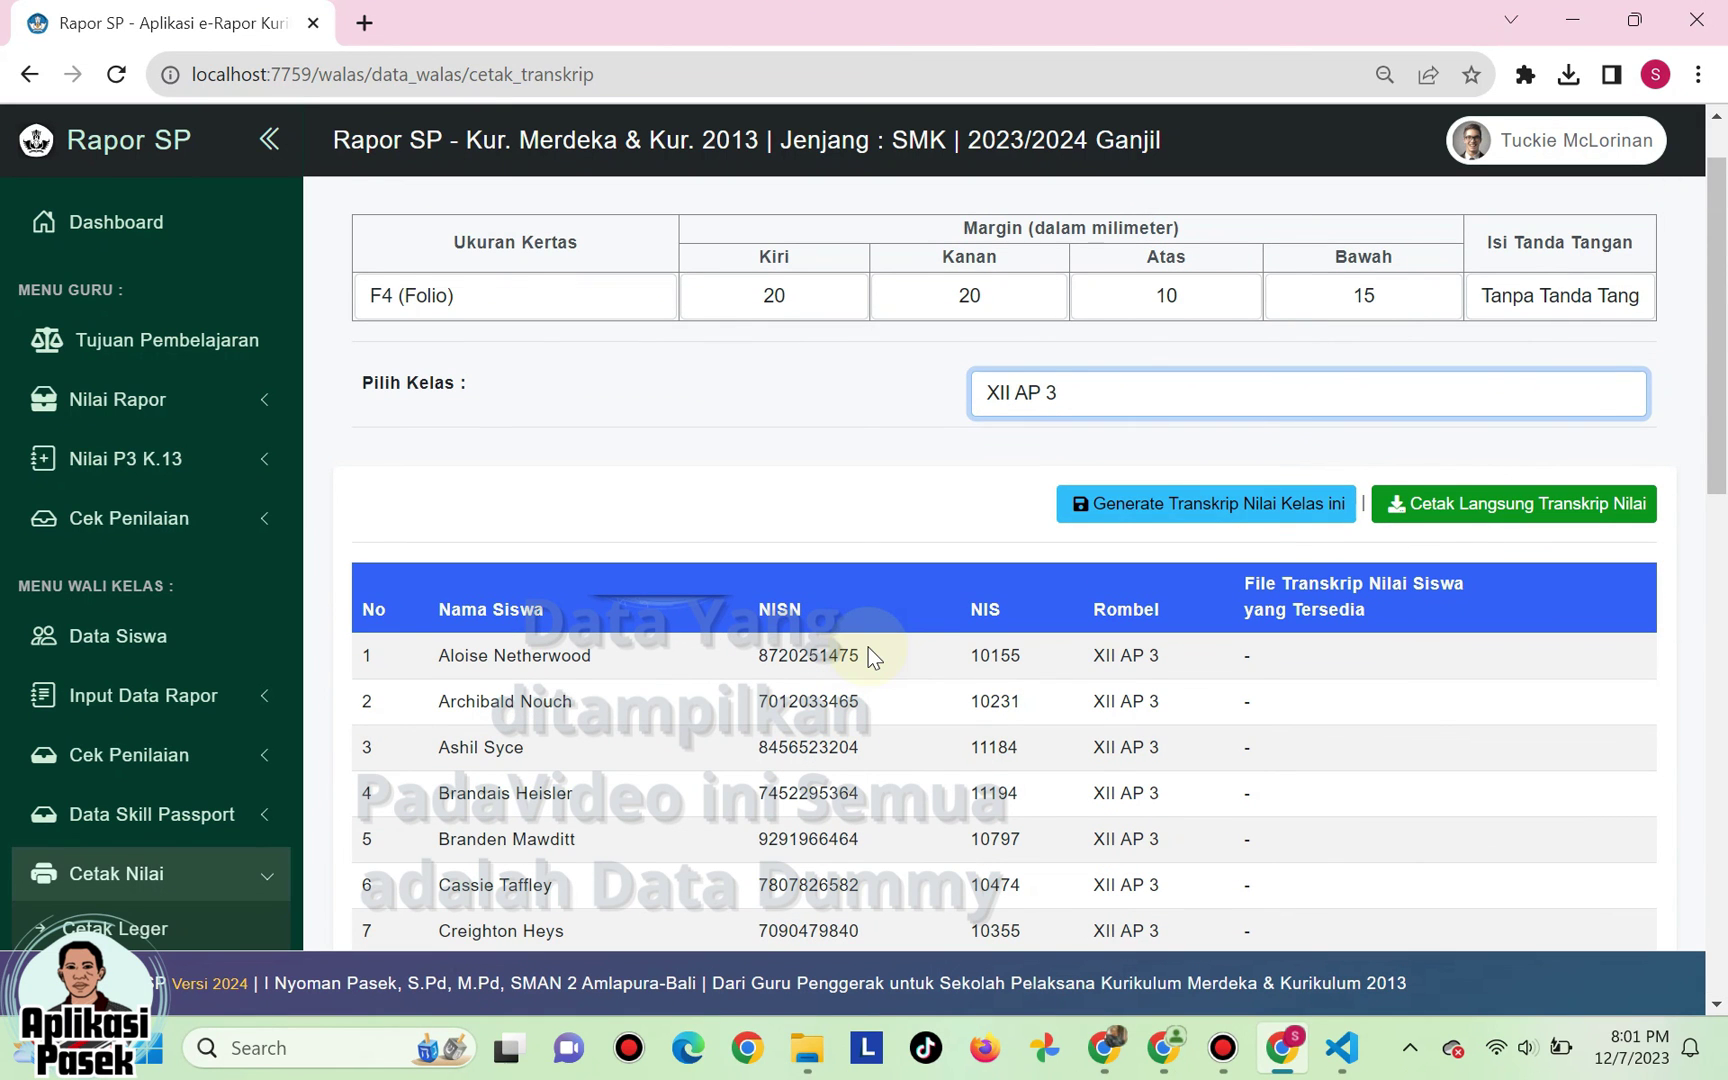
{"action": "left_click", "coordinate": [1125, 503]}
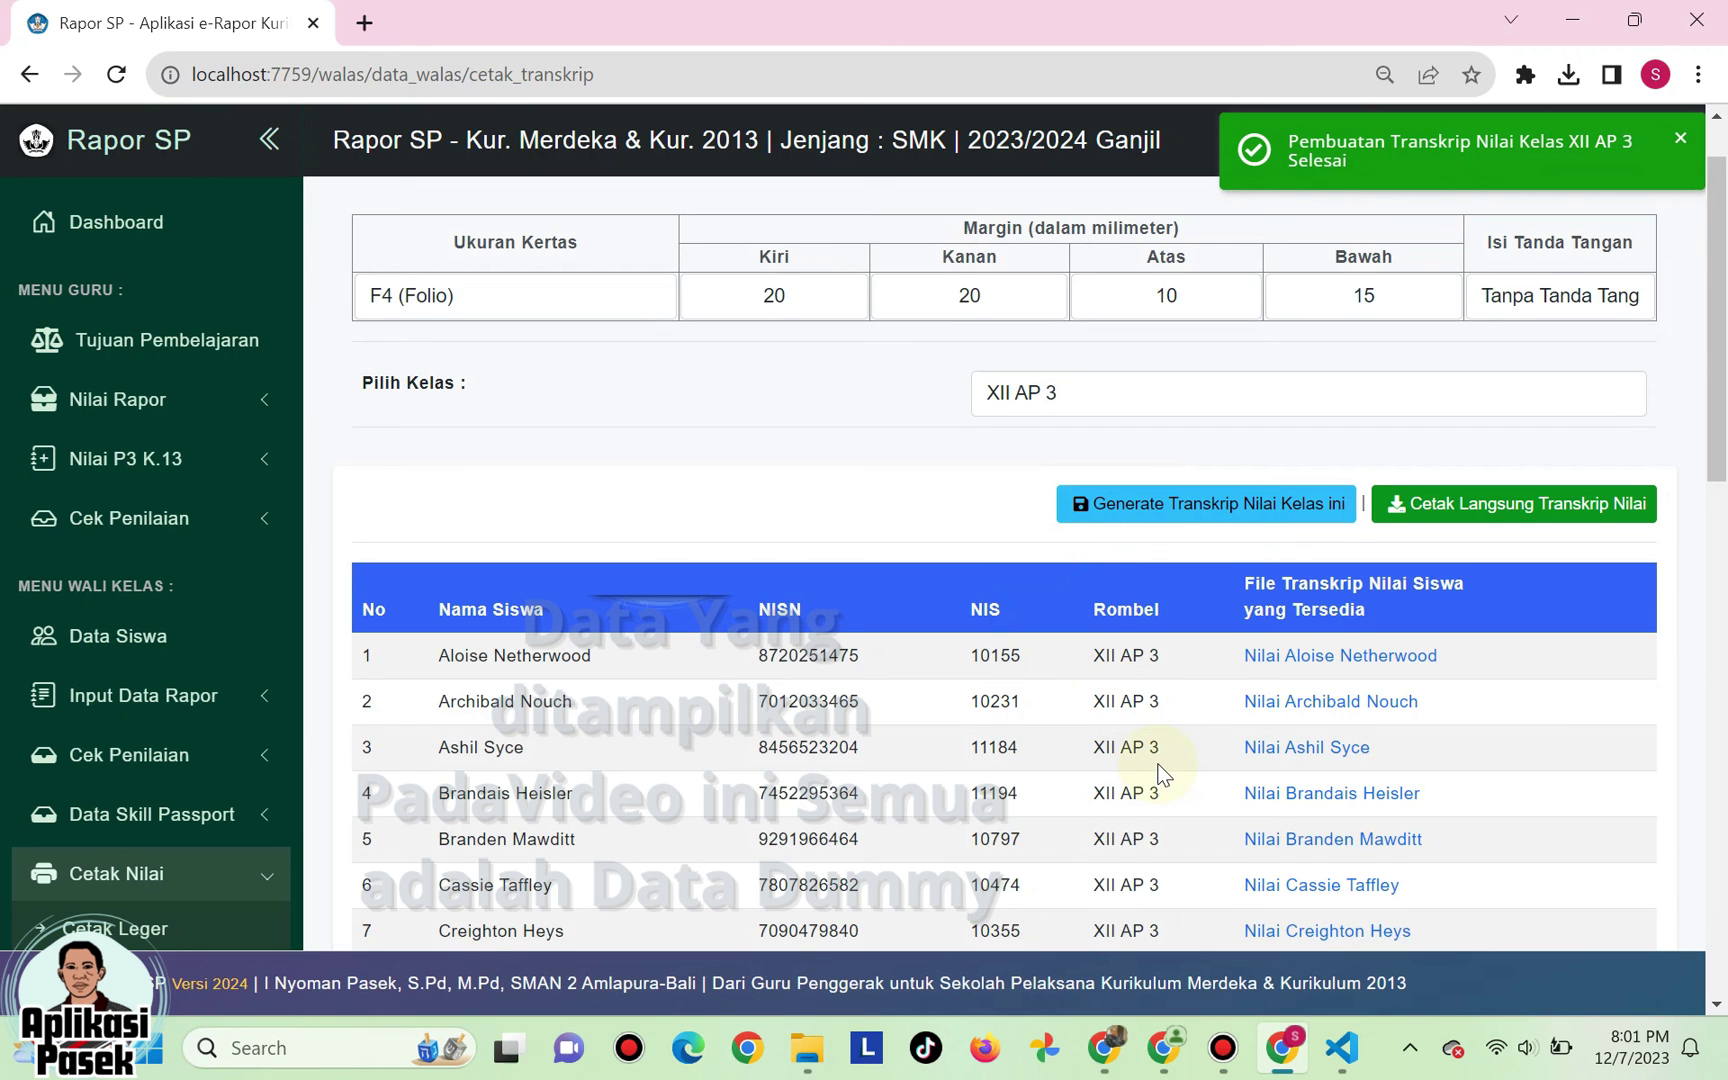
{"action": "scroll", "coordinate": [1163, 775], "scroll_direction": "down", "scroll_amount": 1}
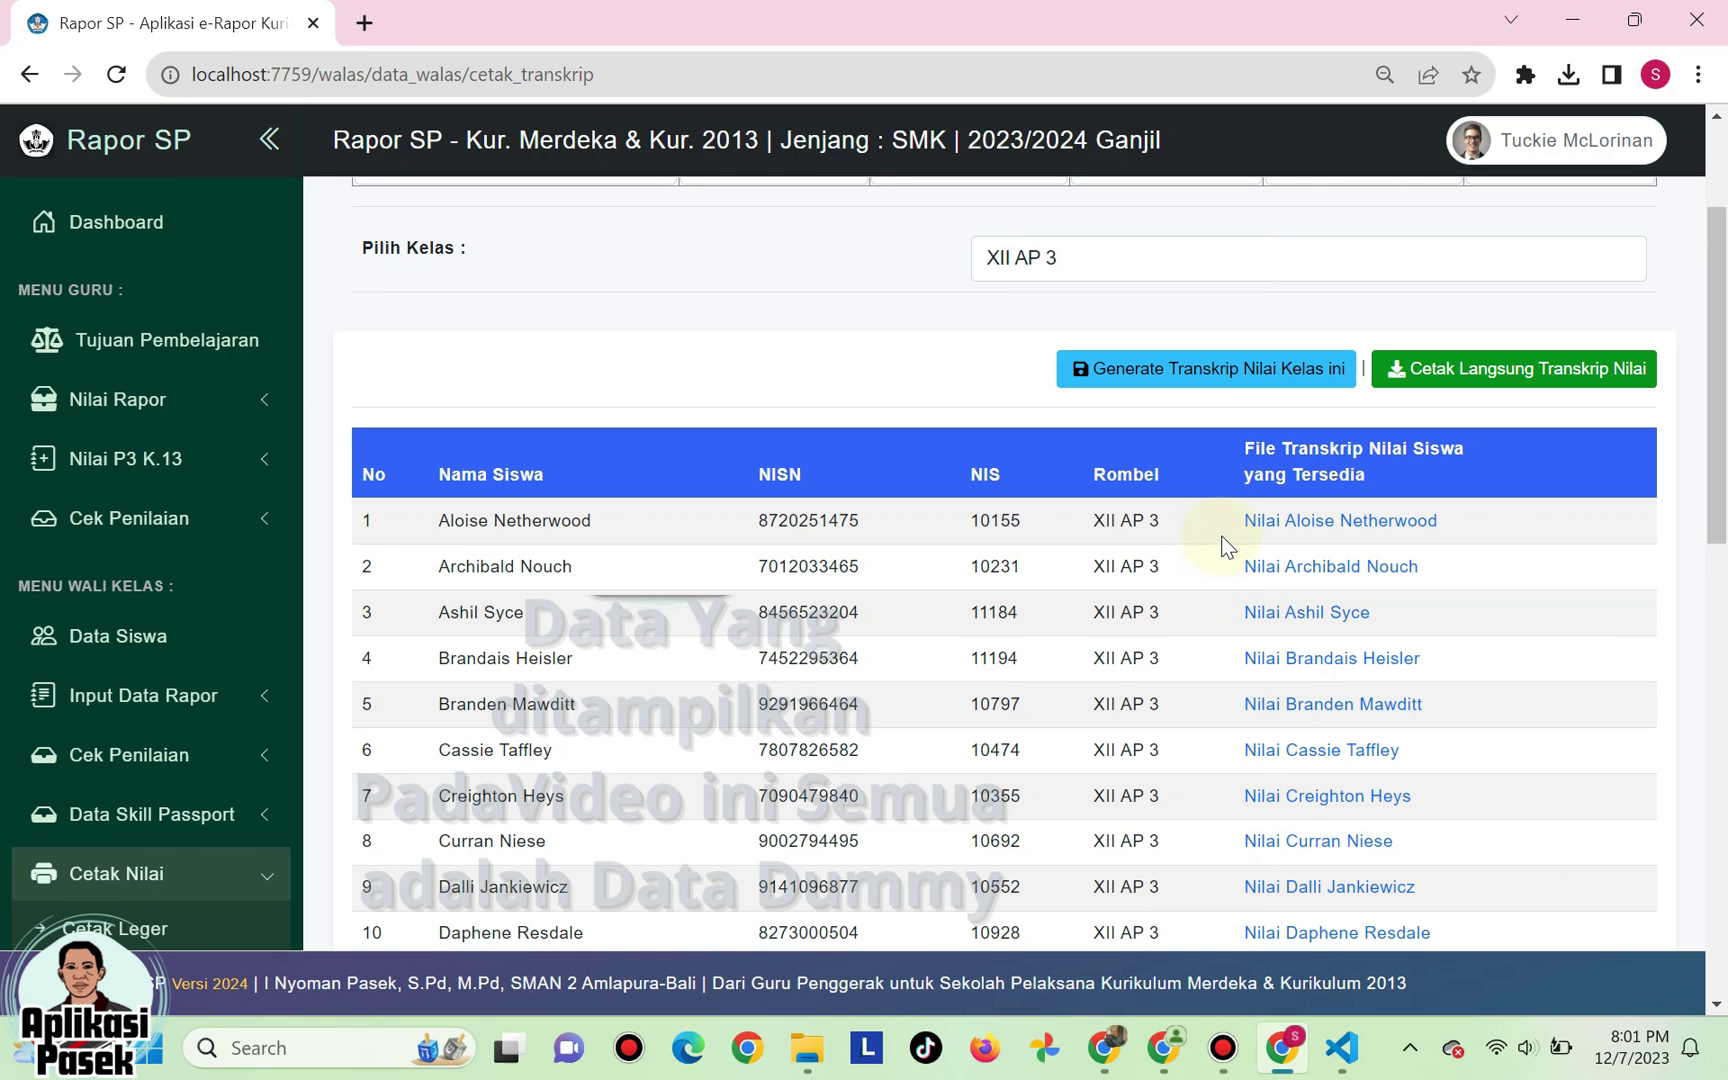
- Download the first student's transcript PDF (218 KB) via its Nilai link
{"action": "left_click", "coordinate": [1320, 524]}
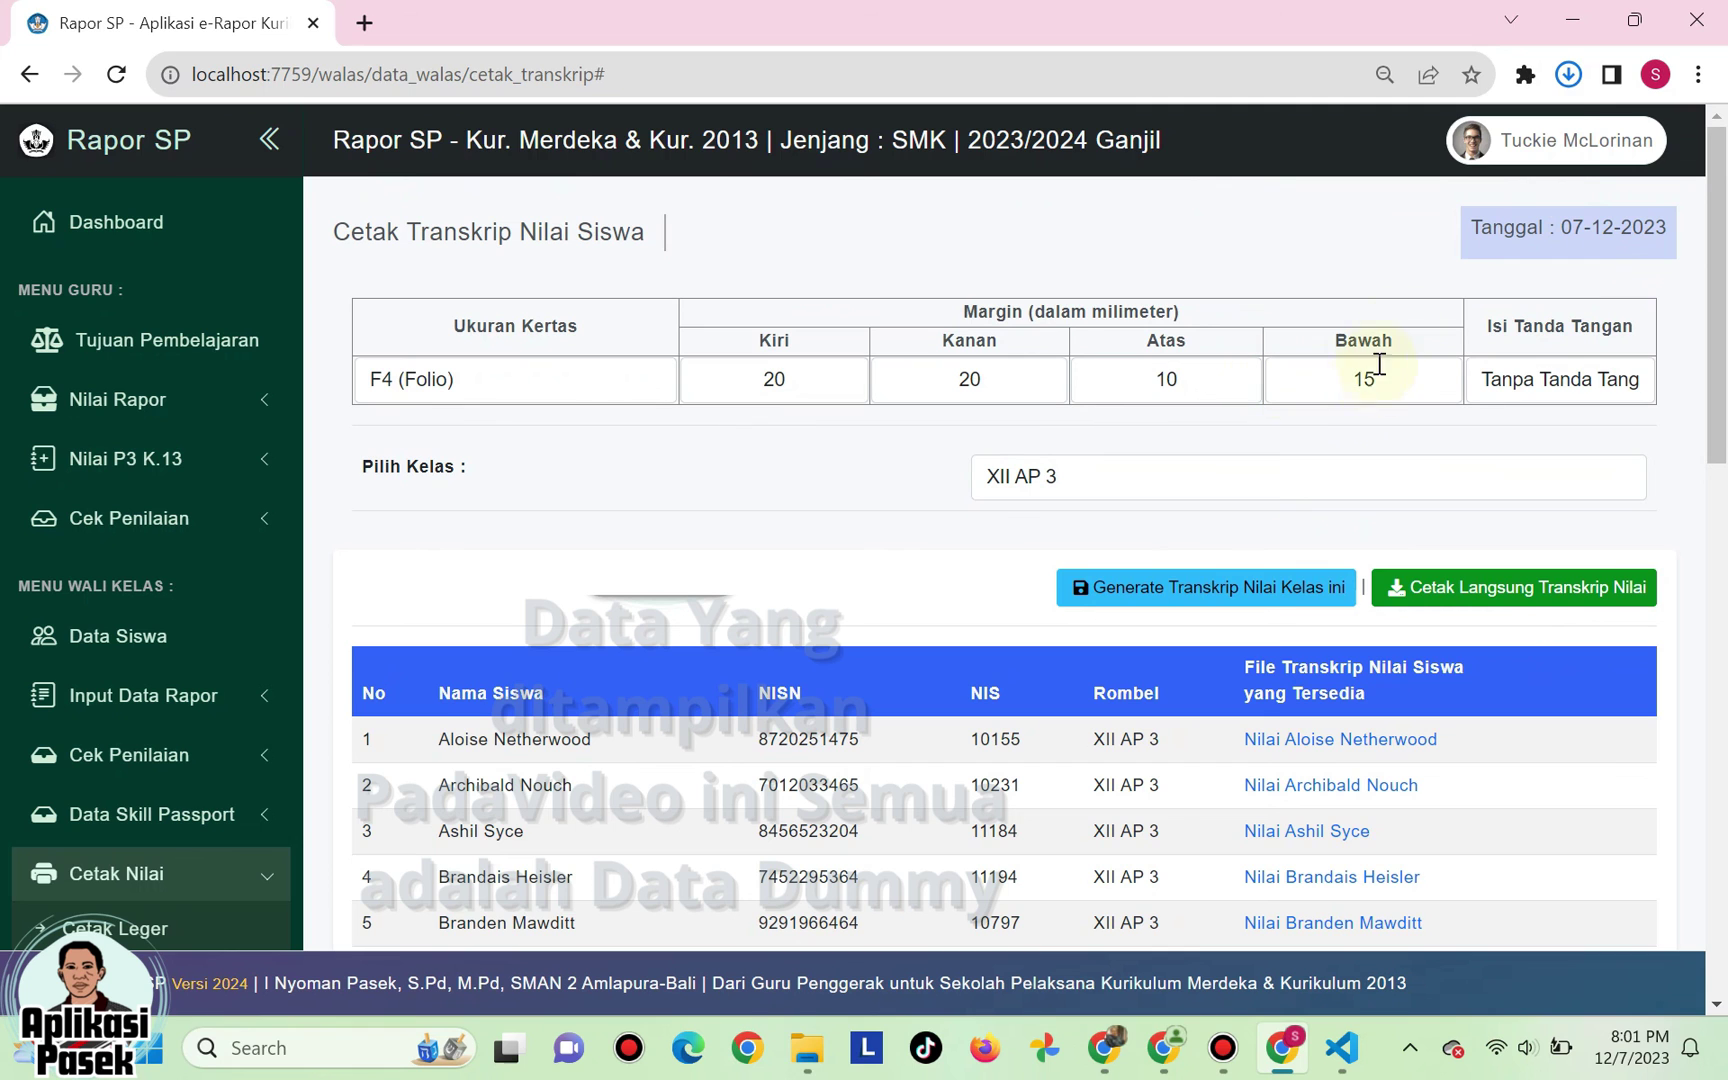
{"action": "left_click", "coordinate": [1568, 76]}
{"action": "left_click", "coordinate": [1568, 76]}
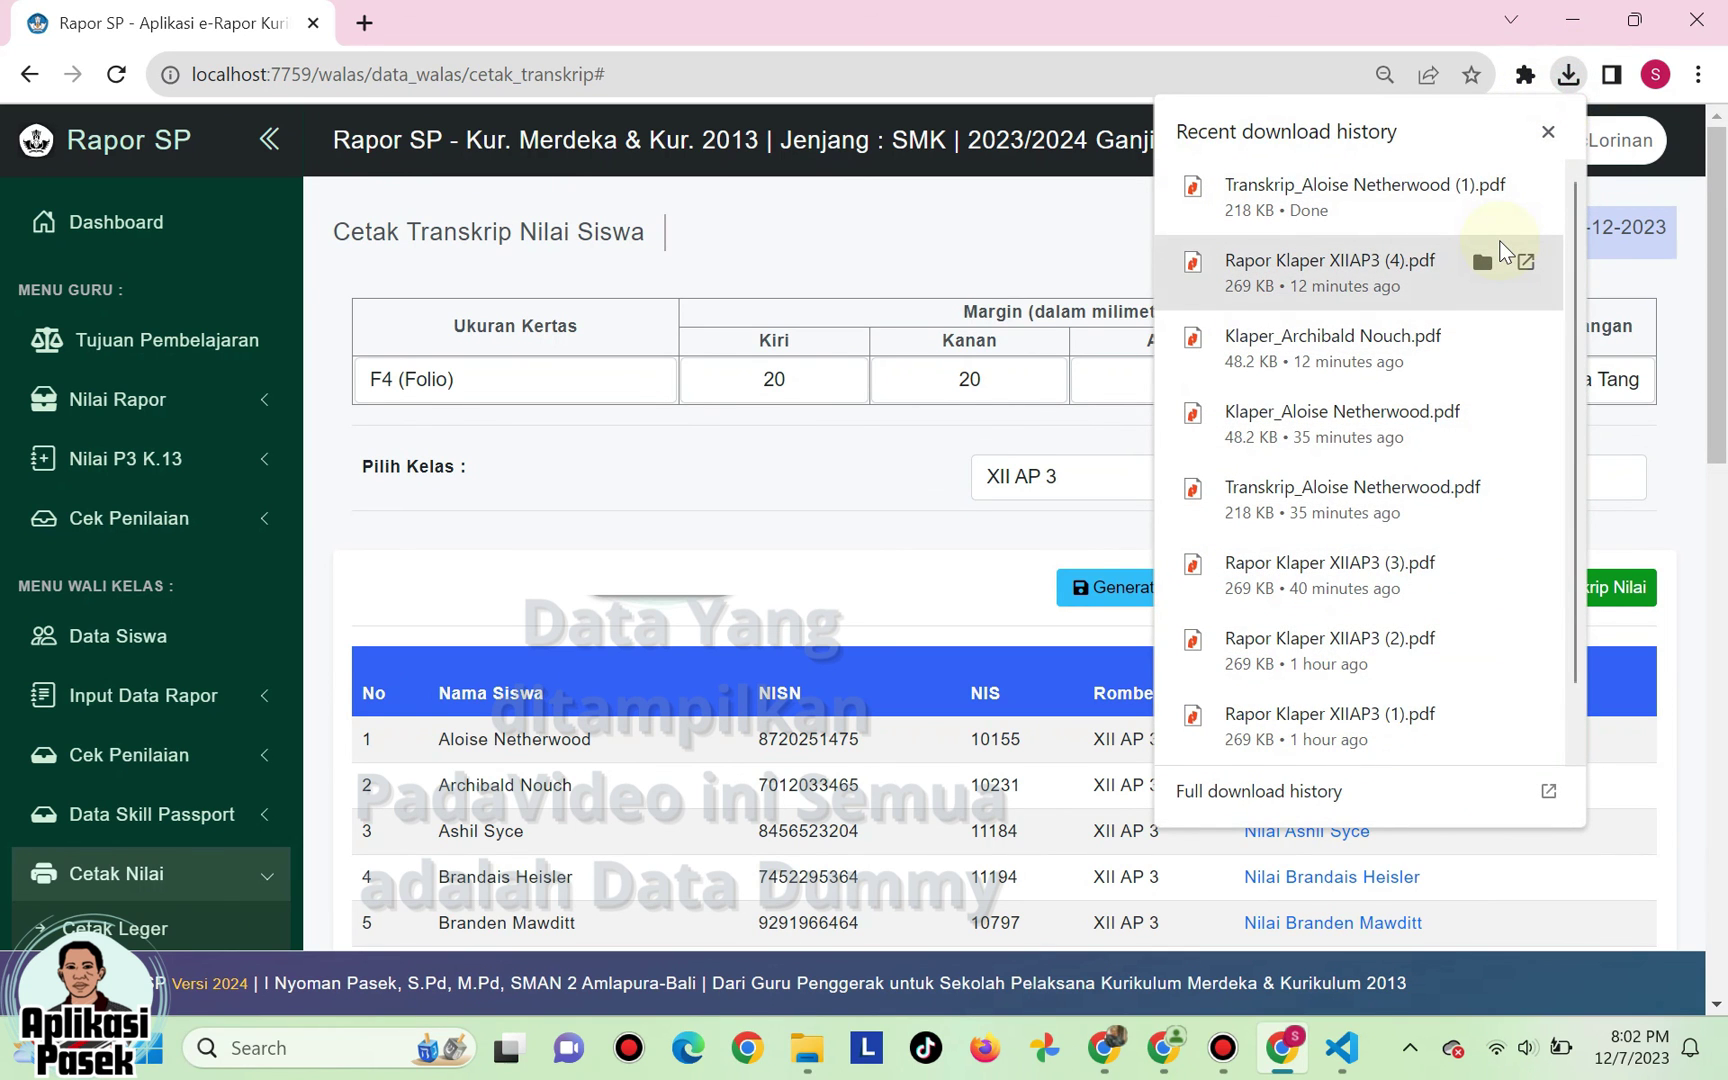
- Open the transcript PDF, check its grades and signature area, then close it
{"action": "left_click", "coordinate": [1413, 498]}
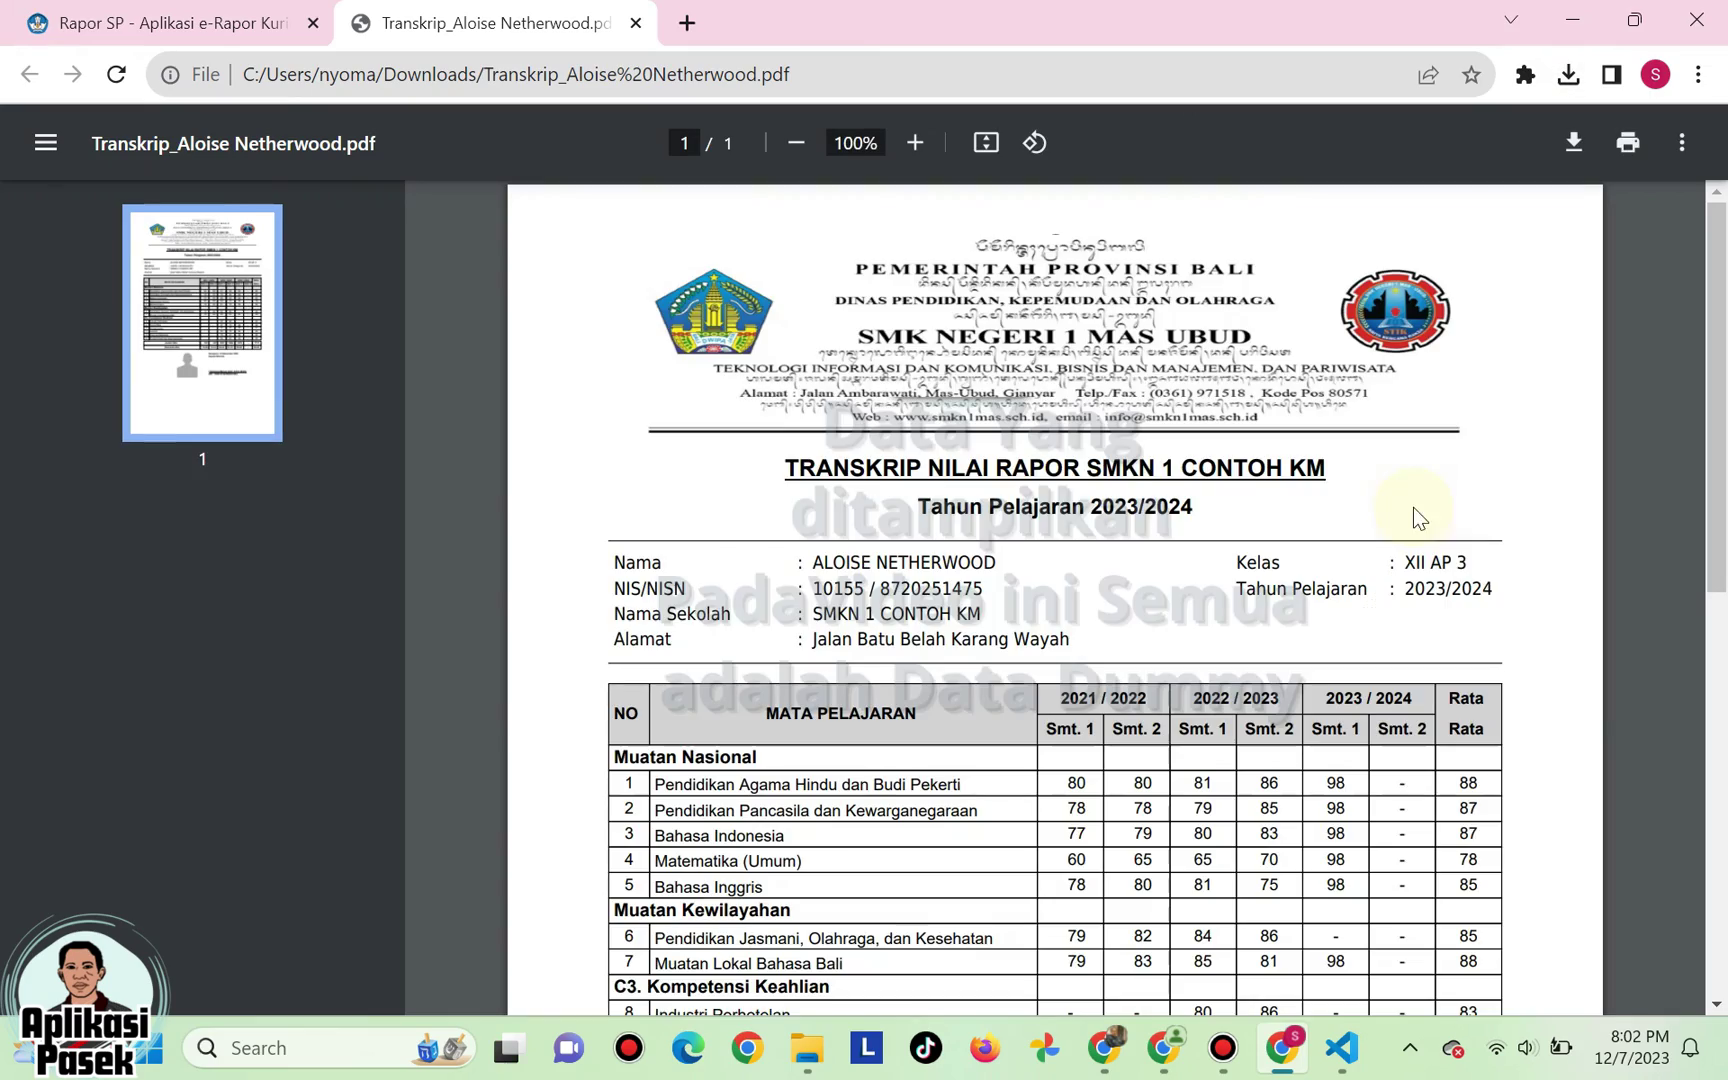
{"action": "scroll", "coordinate": [1041, 478], "scroll_direction": "down", "scroll_amount": 3}
{"action": "scroll", "coordinate": [1041, 478], "scroll_direction": "down", "scroll_amount": 1}
{"action": "scroll", "coordinate": [1041, 478], "scroll_direction": "up", "scroll_amount": 3}
{"action": "scroll", "coordinate": [1041, 478], "scroll_direction": "down", "scroll_amount": 5}
{"action": "scroll", "coordinate": [1041, 478], "scroll_direction": "up", "scroll_amount": 6}
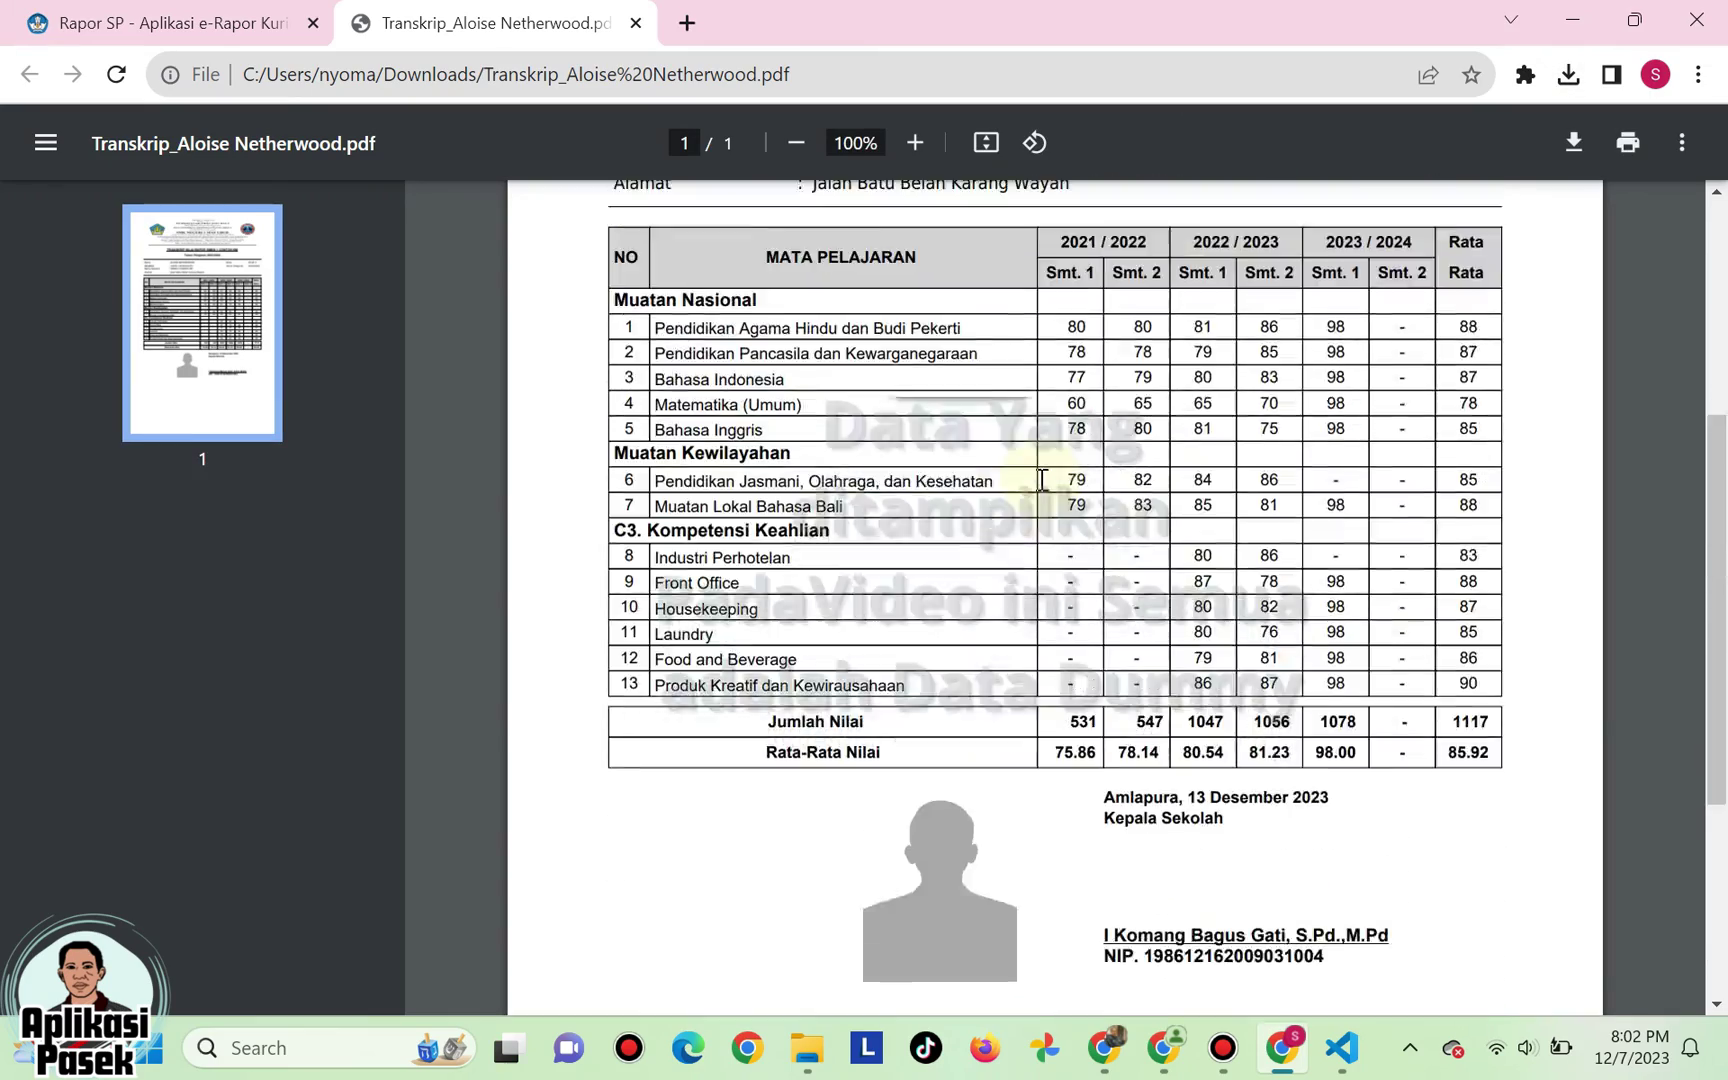
{"action": "scroll", "coordinate": [1041, 478], "scroll_direction": "down", "scroll_amount": 7}
{"action": "scroll", "coordinate": [1041, 478], "scroll_direction": "up", "scroll_amount": 7}
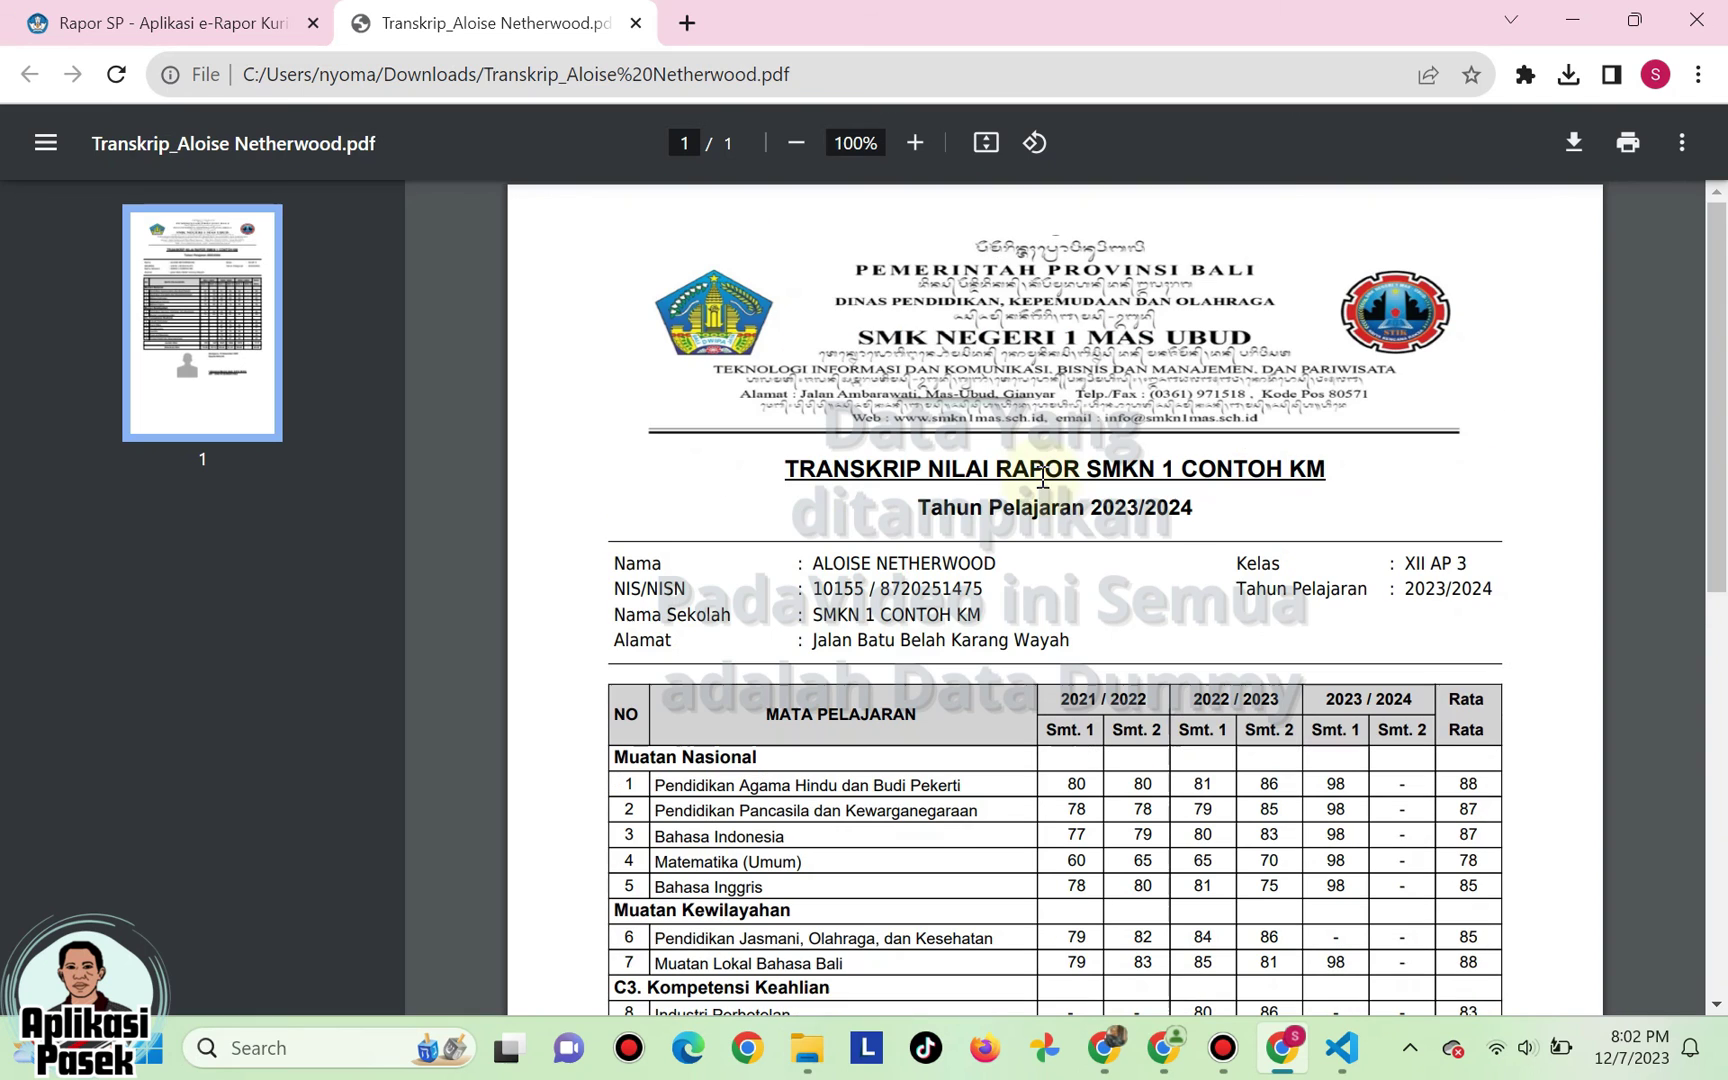
{"action": "left_click", "coordinate": [636, 23]}
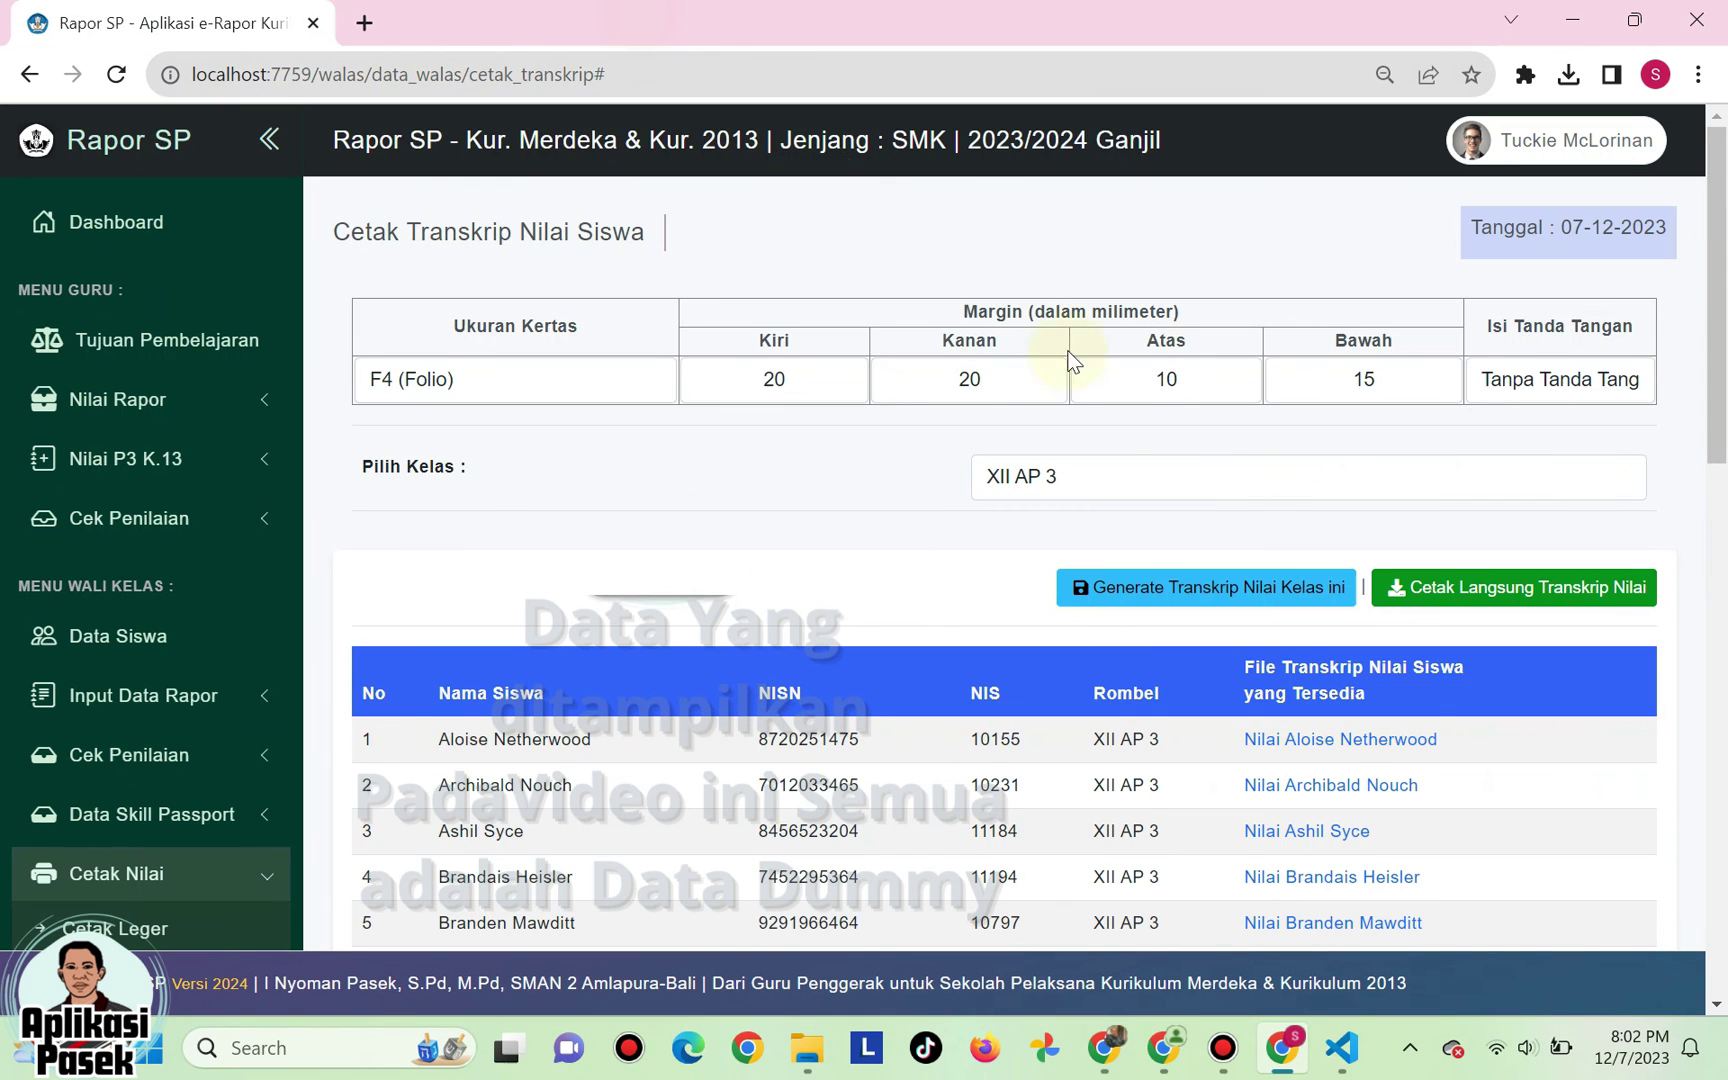
- Download Transkrip Transkrip XIIAP3.pdf via Cetak Langsung, page through its 34 pages, then close it
{"action": "scroll", "coordinate": [1060, 600], "scroll_direction": "down", "scroll_amount": 1}
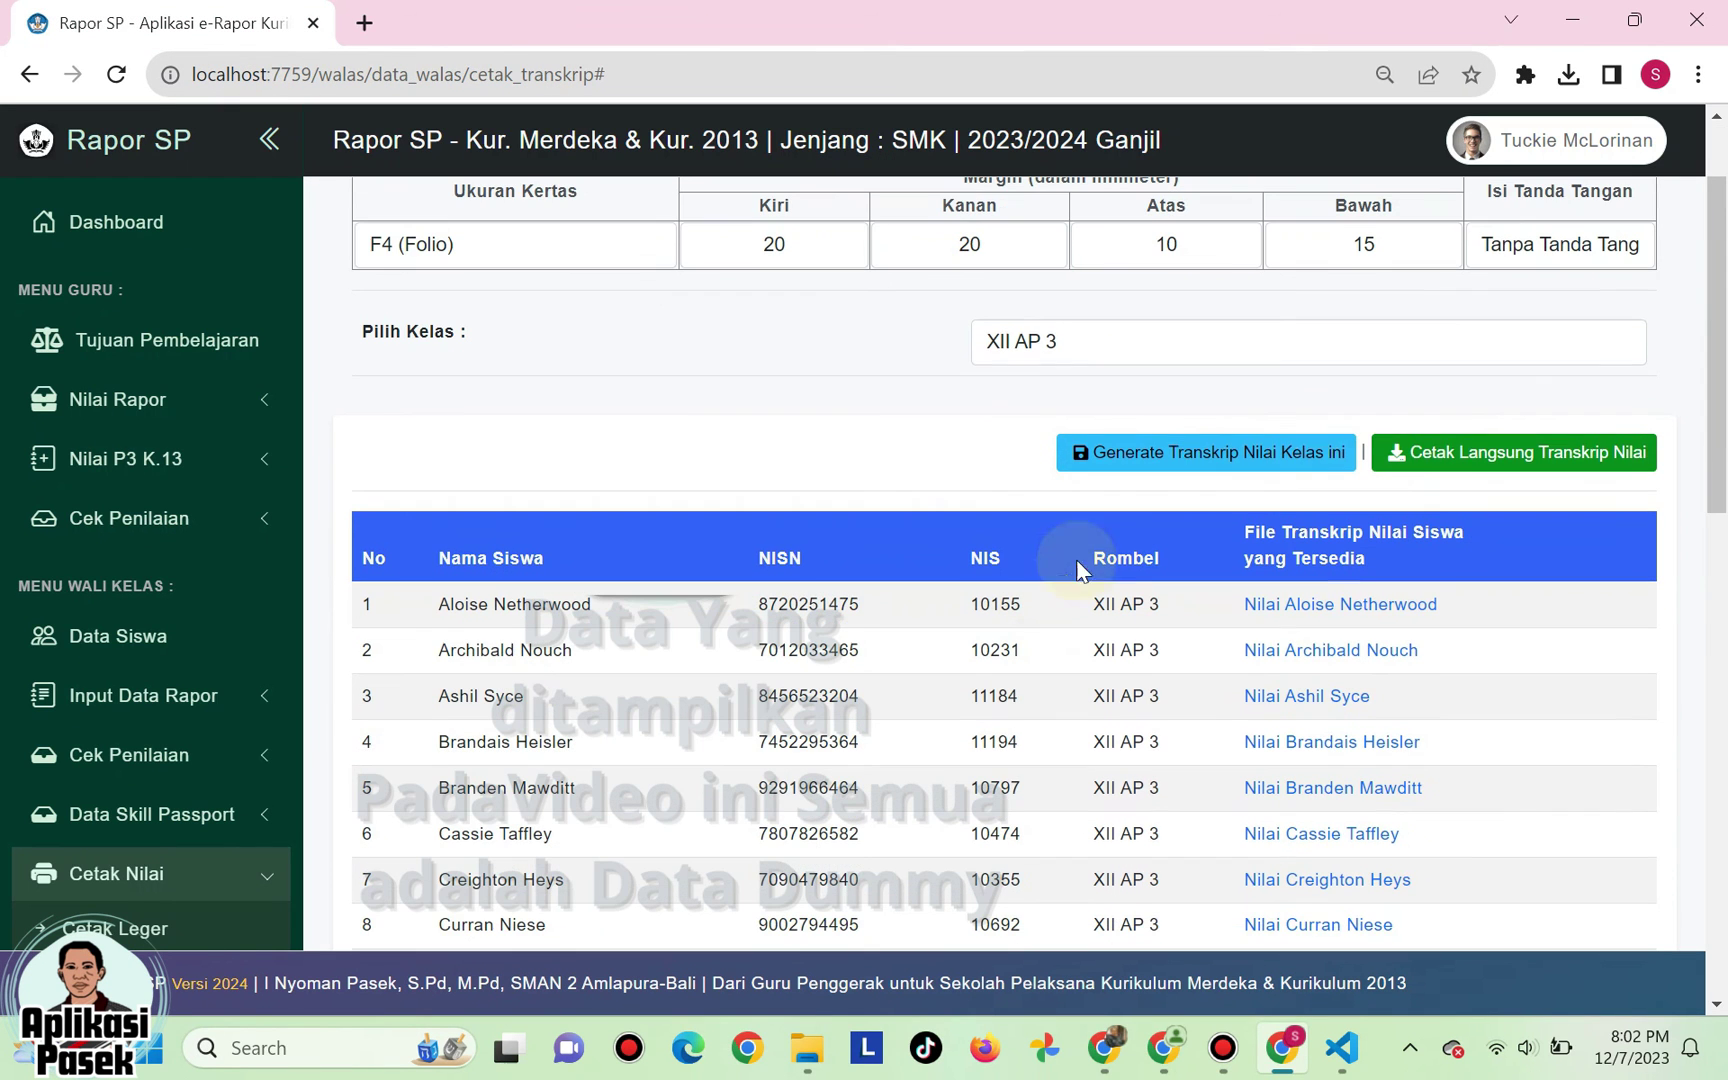
{"action": "left_click", "coordinate": [1469, 458]}
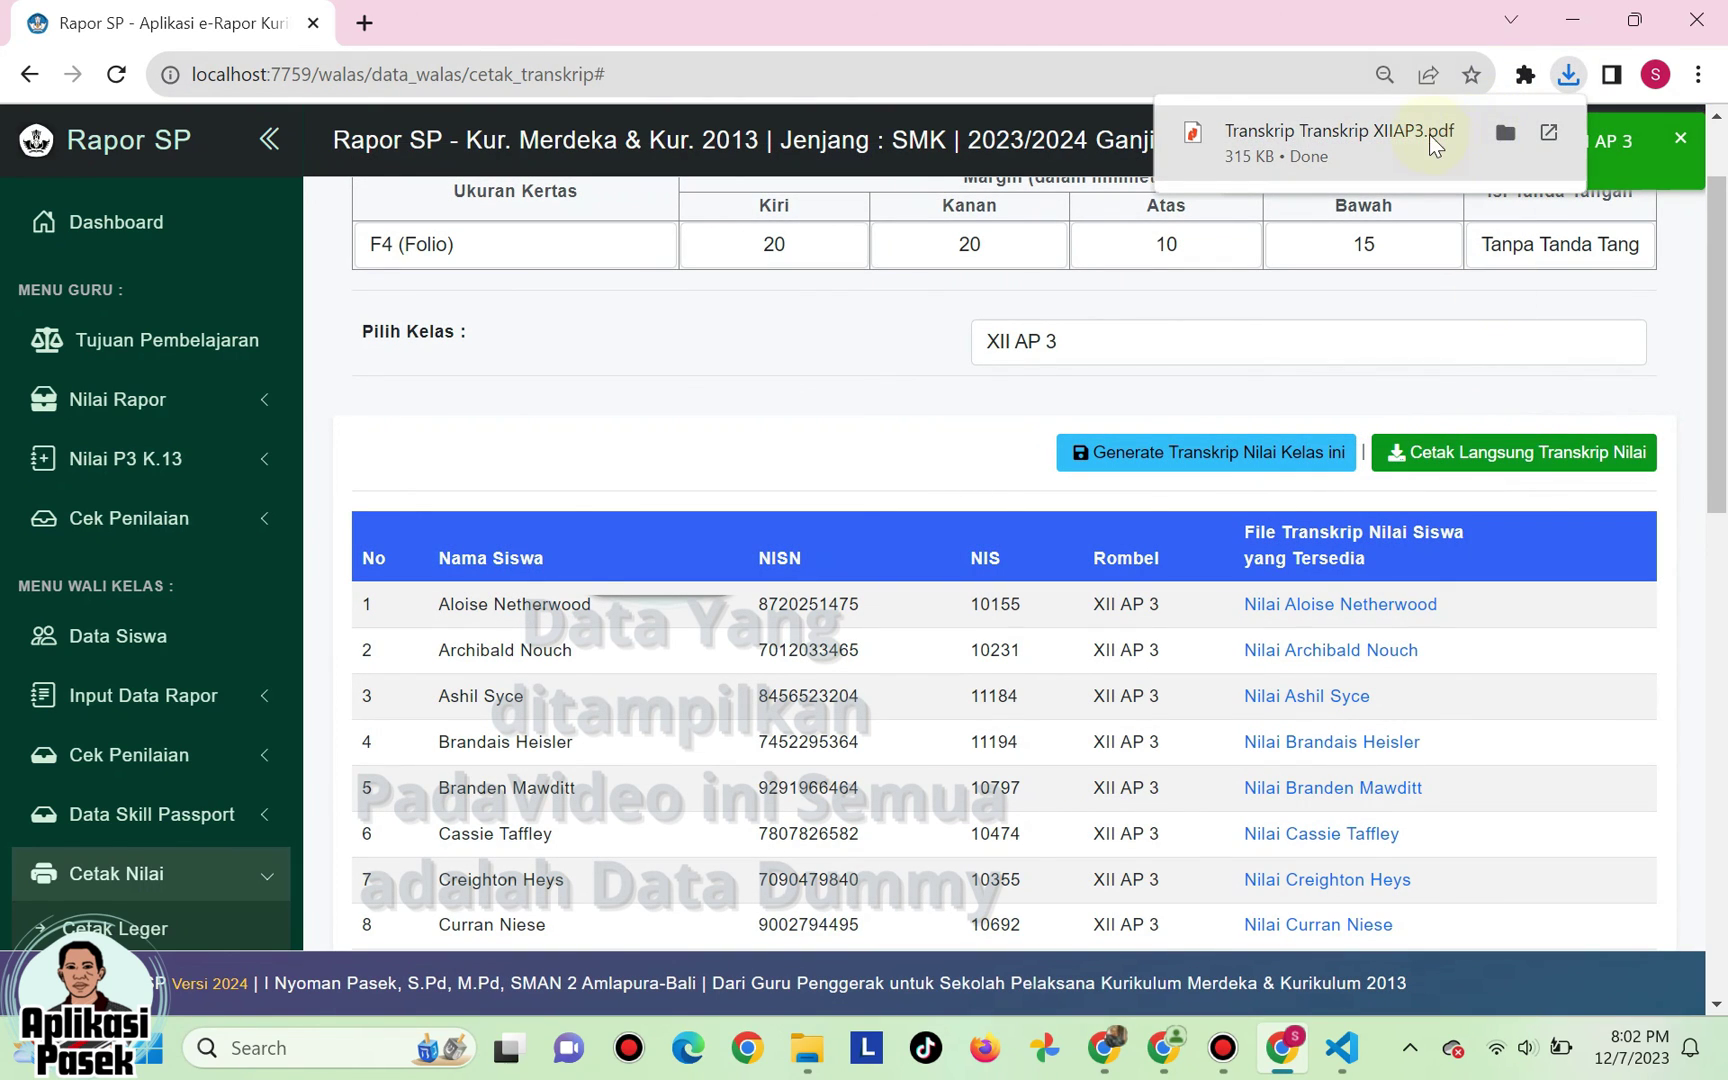
{"action": "left_click", "coordinate": [1430, 134]}
{"action": "scroll", "coordinate": [1003, 323], "scroll_direction": "down", "scroll_amount": 5}
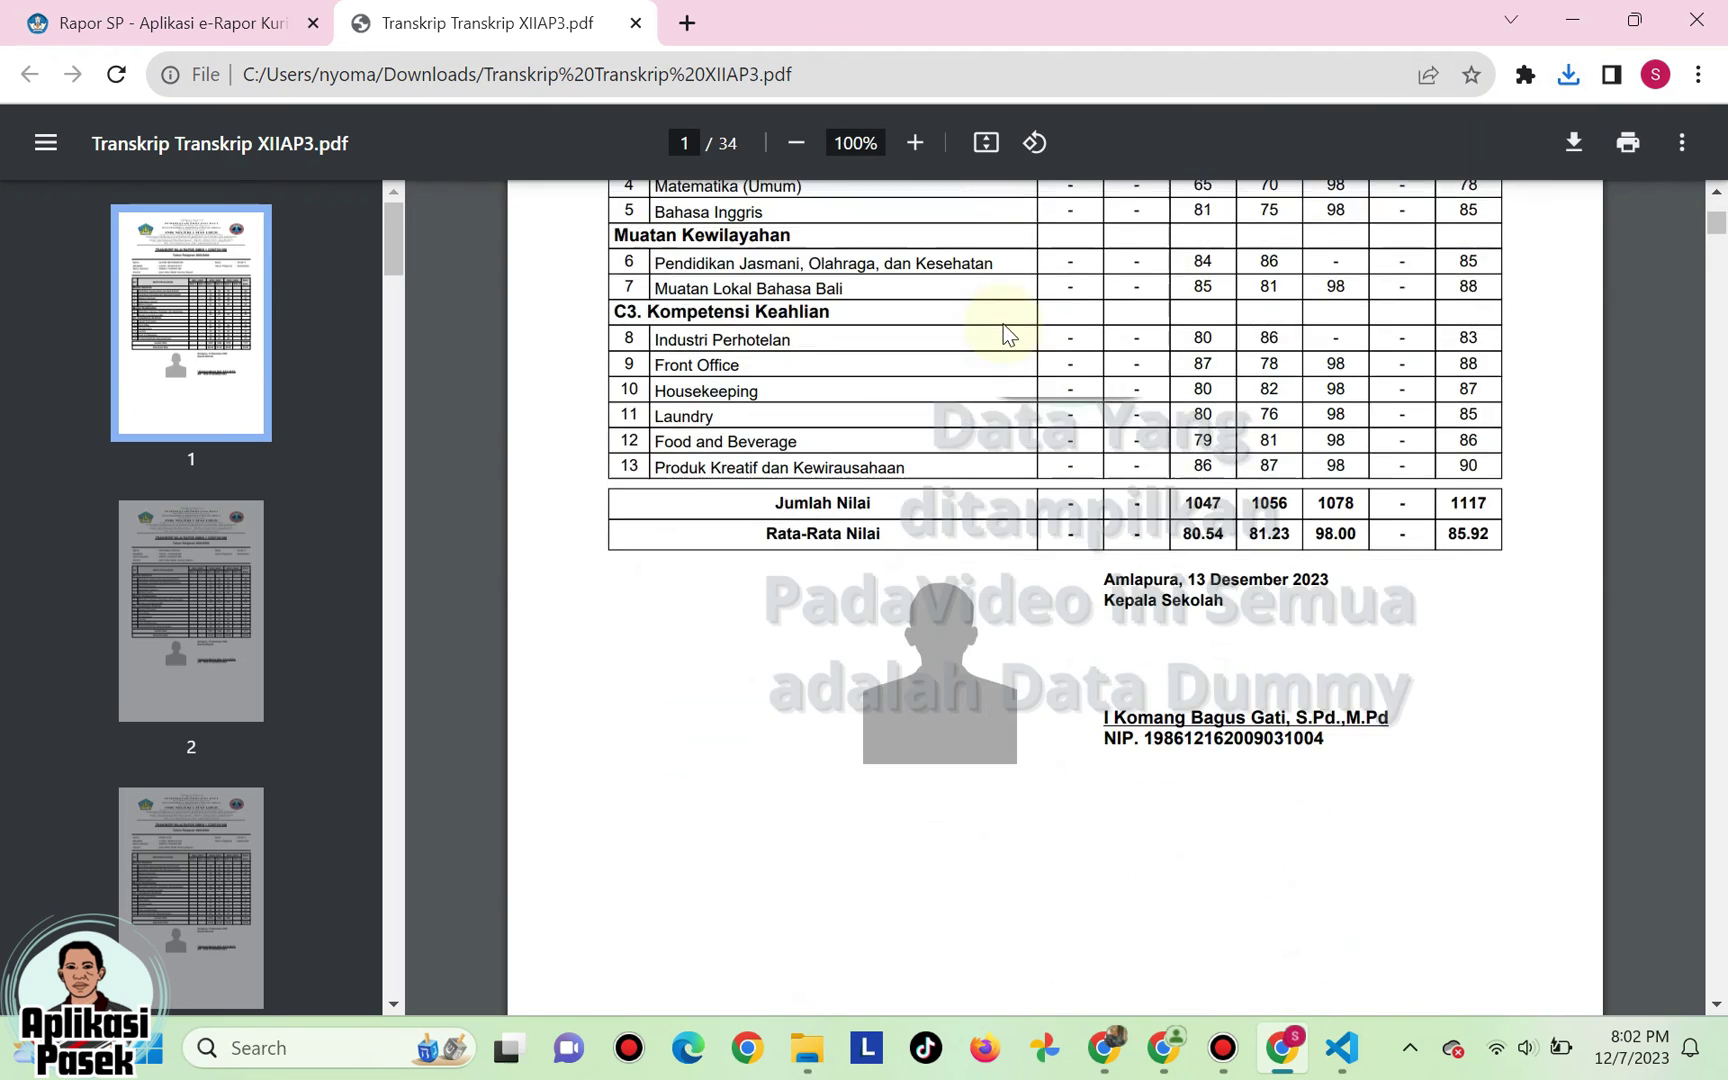
{"action": "scroll", "coordinate": [1003, 324], "scroll_direction": "down", "scroll_amount": 20}
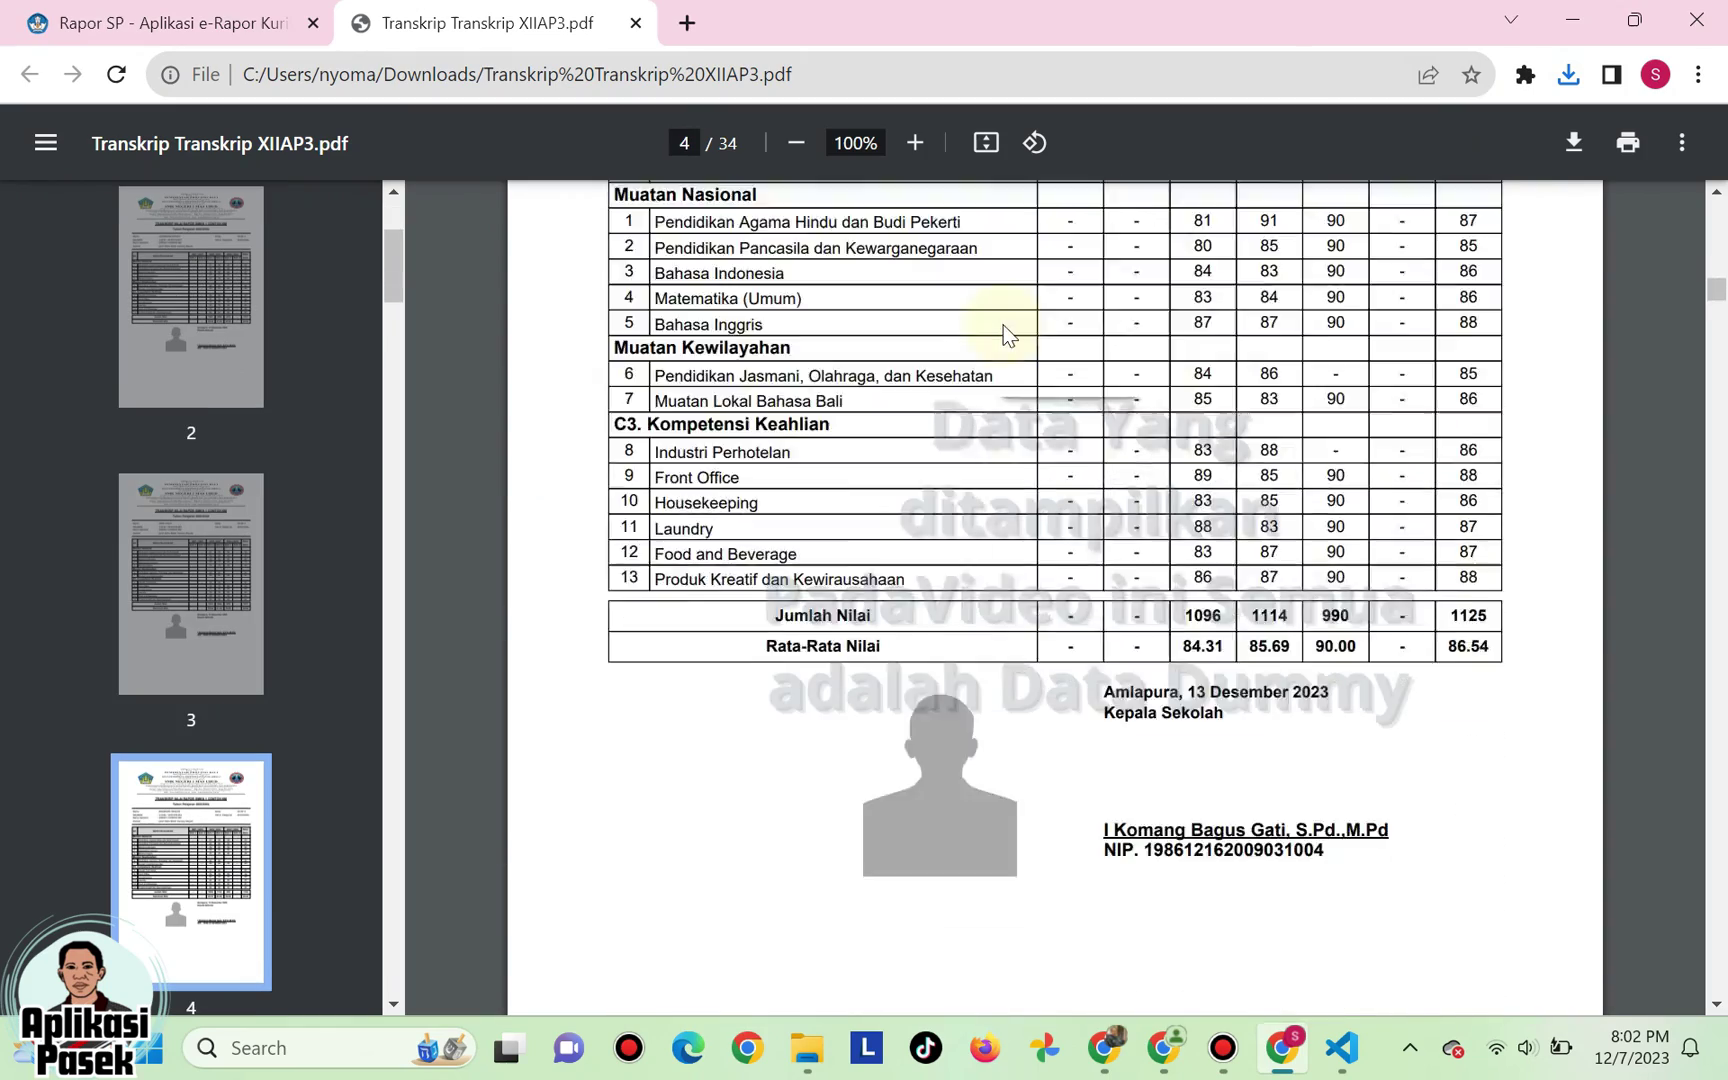
{"action": "scroll", "coordinate": [1003, 325], "scroll_direction": "down", "scroll_amount": 15}
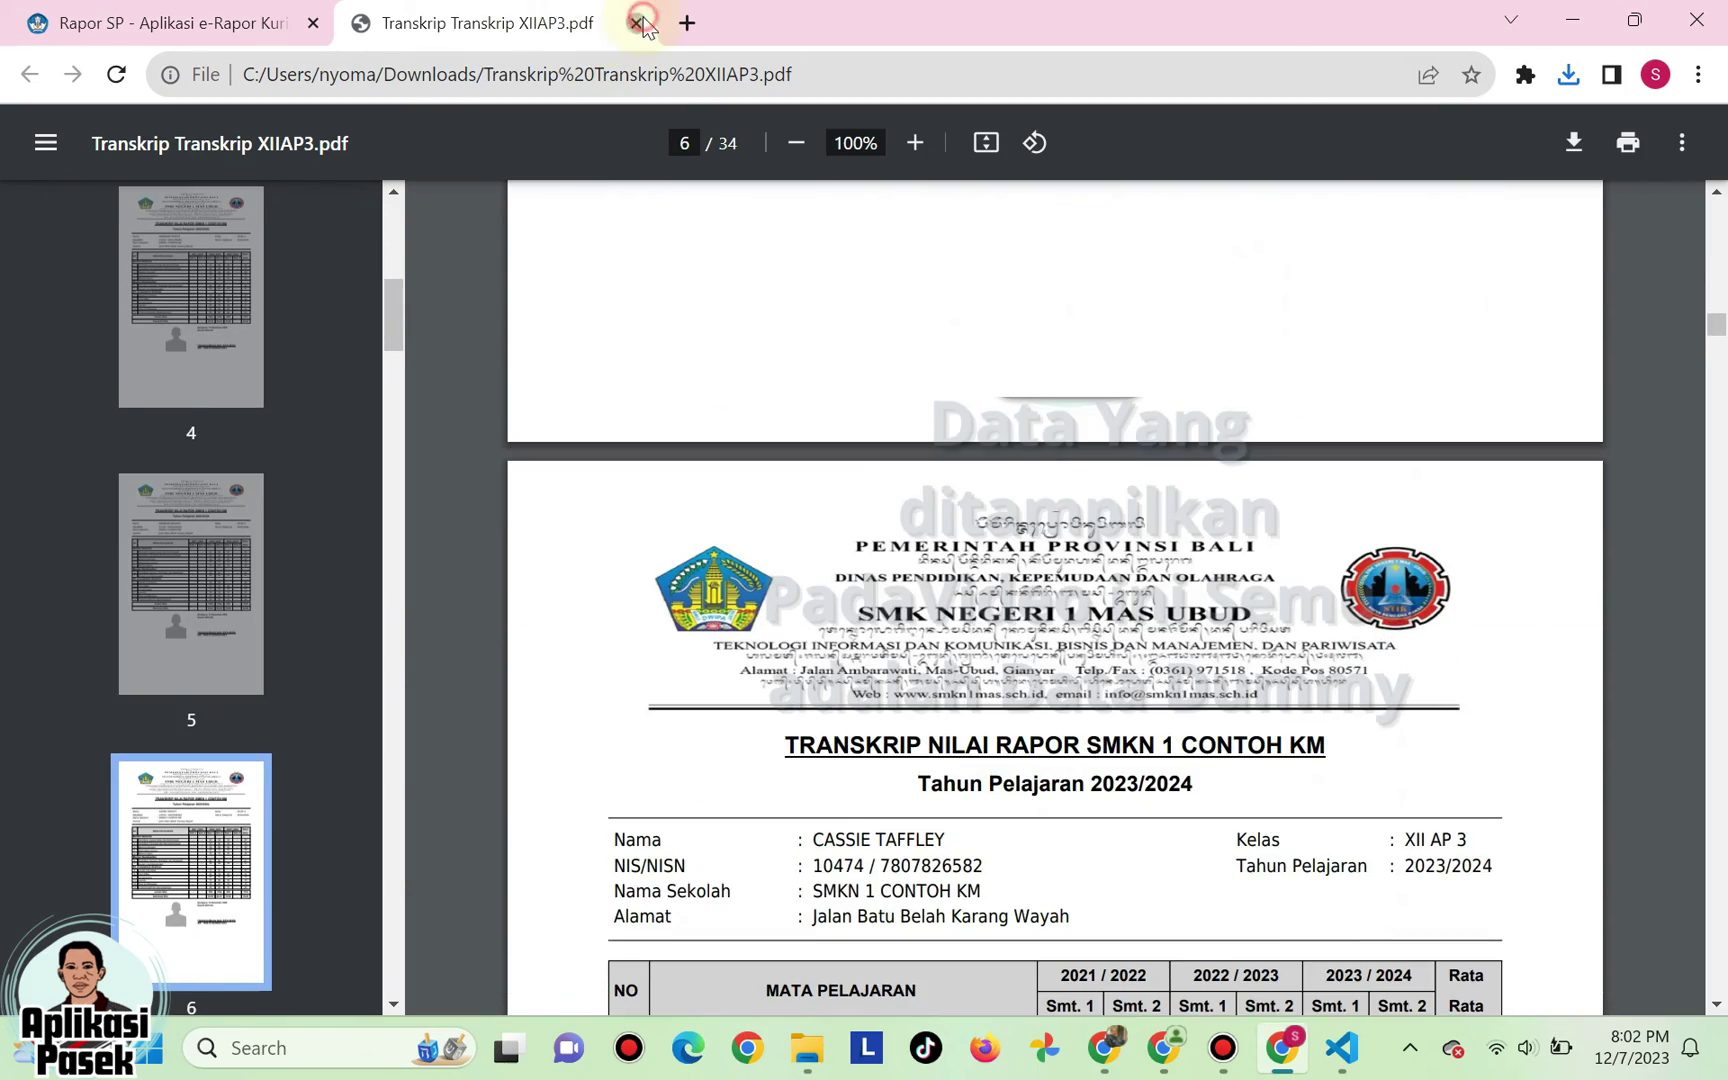
{"action": "left_click", "coordinate": [637, 22]}
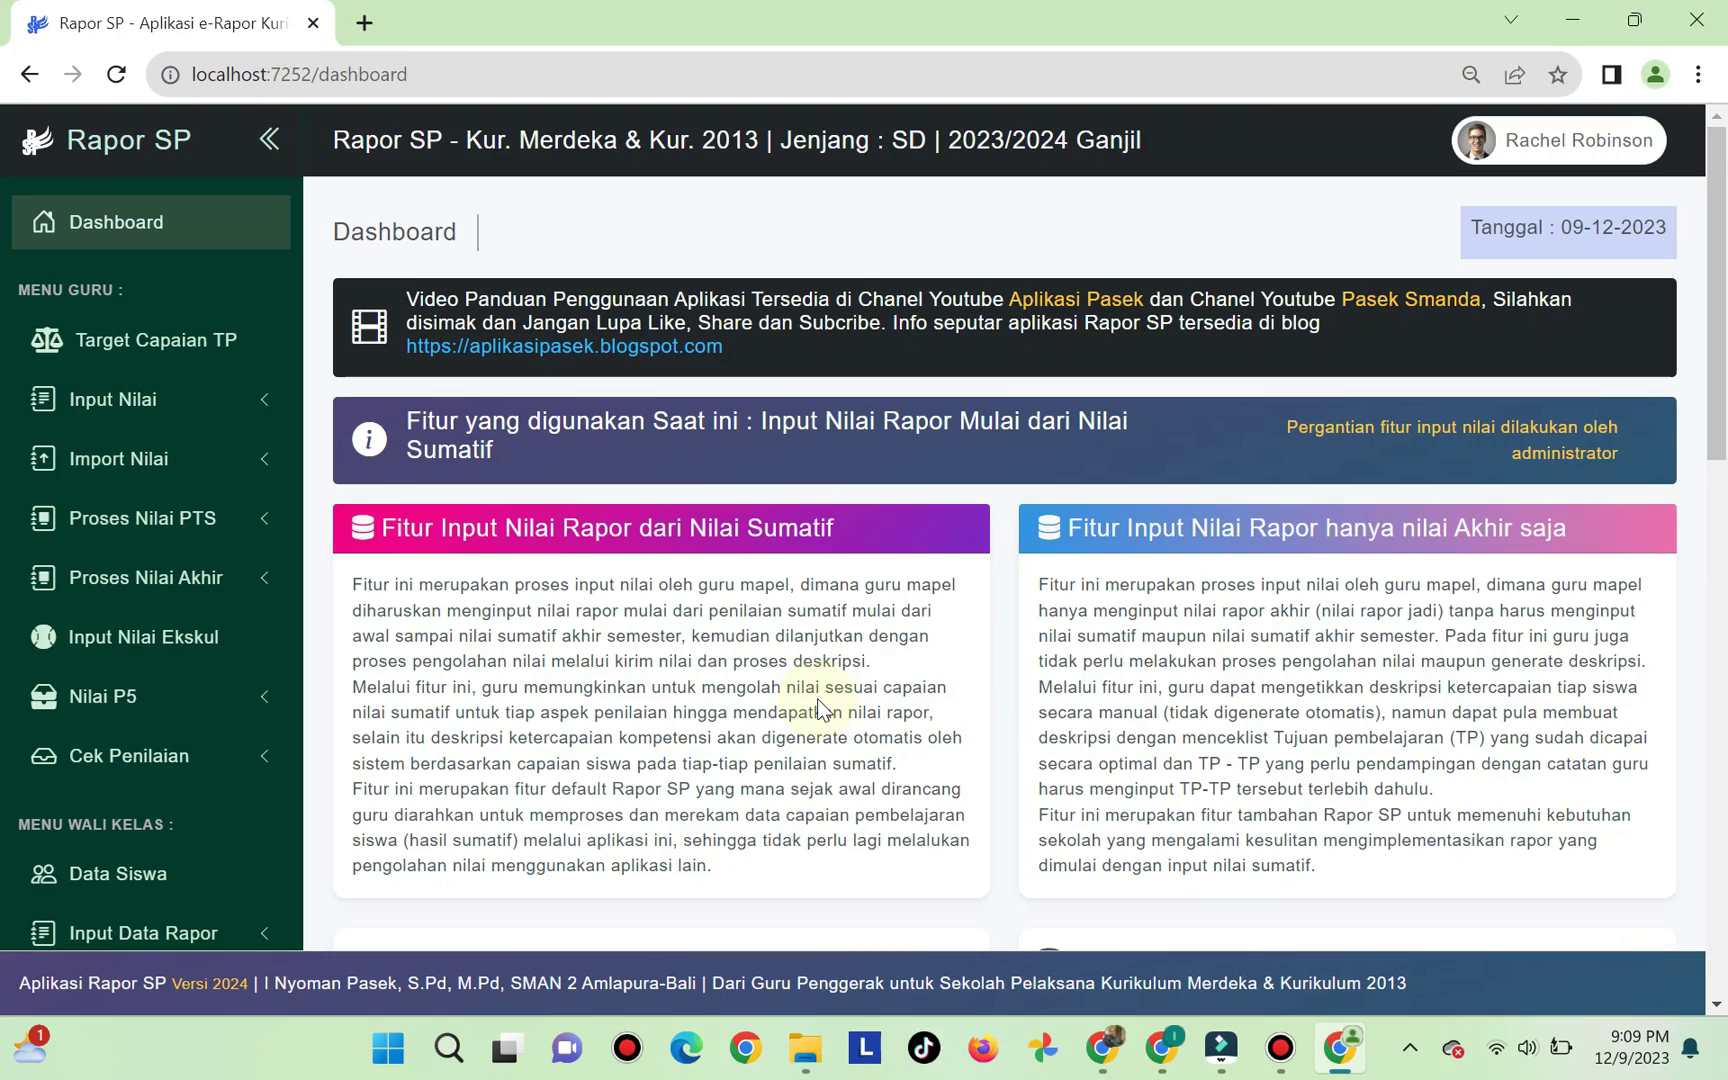